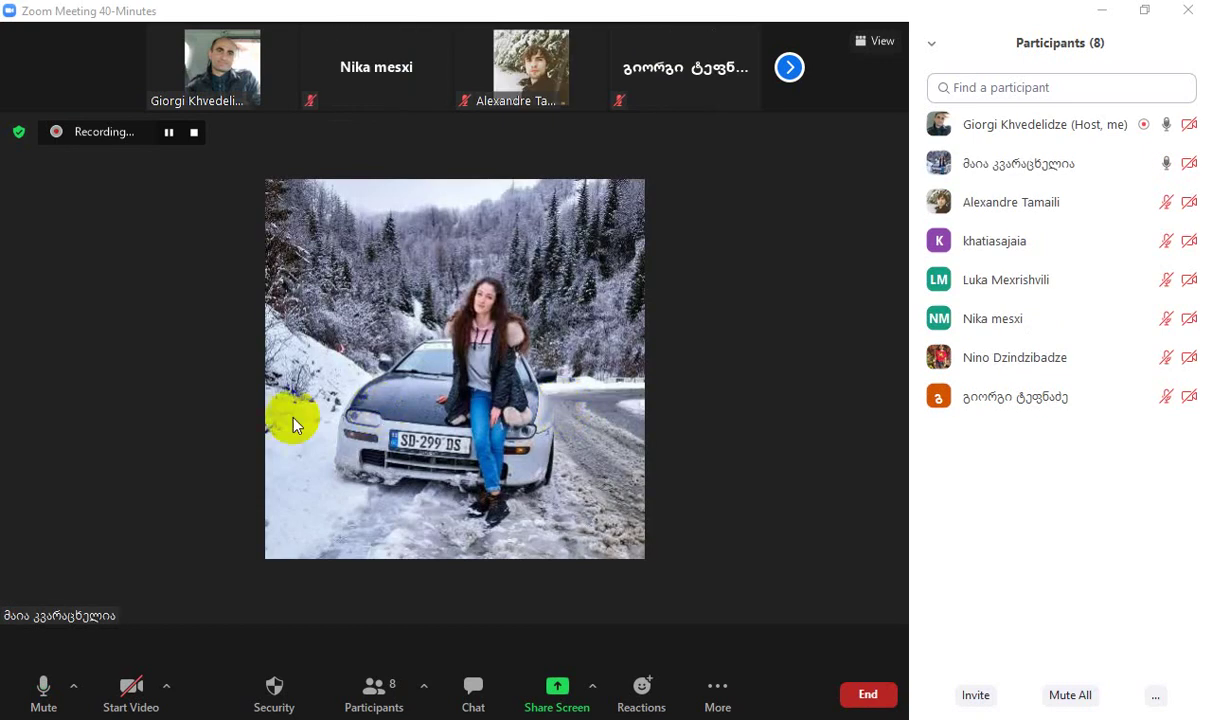
Open File Explorer at Quick access with Windows+E while in the Zoom meeting
left_click(58, 505)
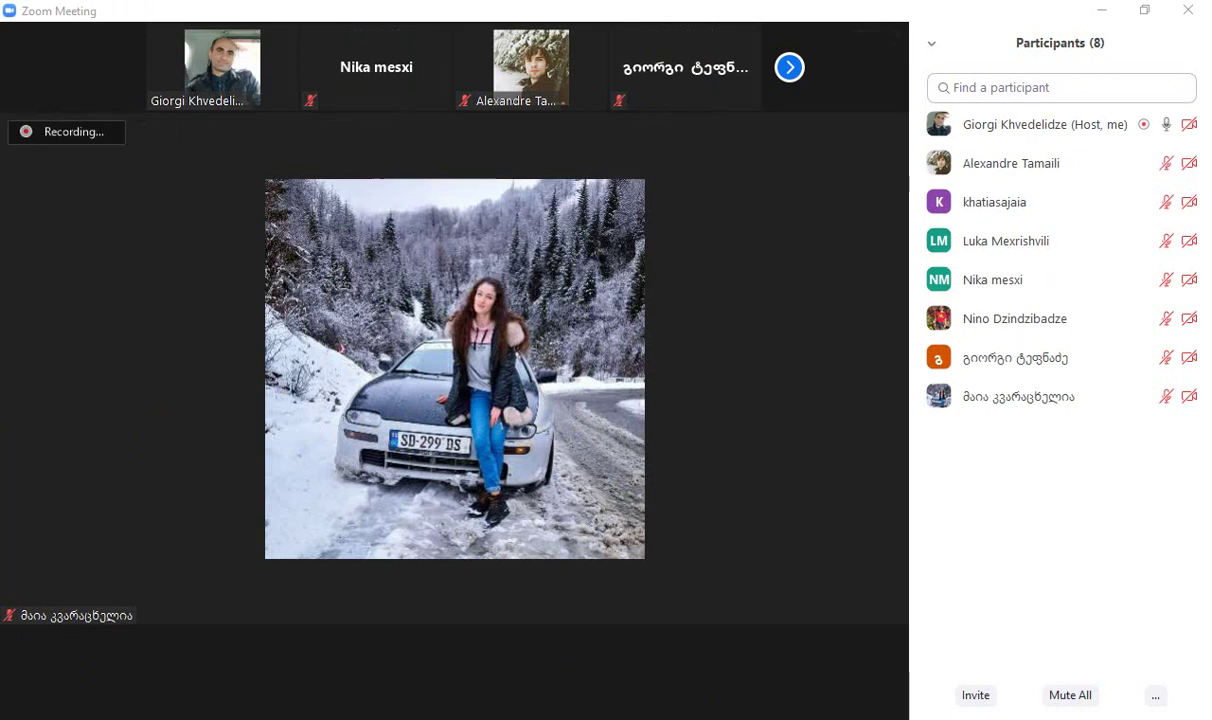
key("super+e")
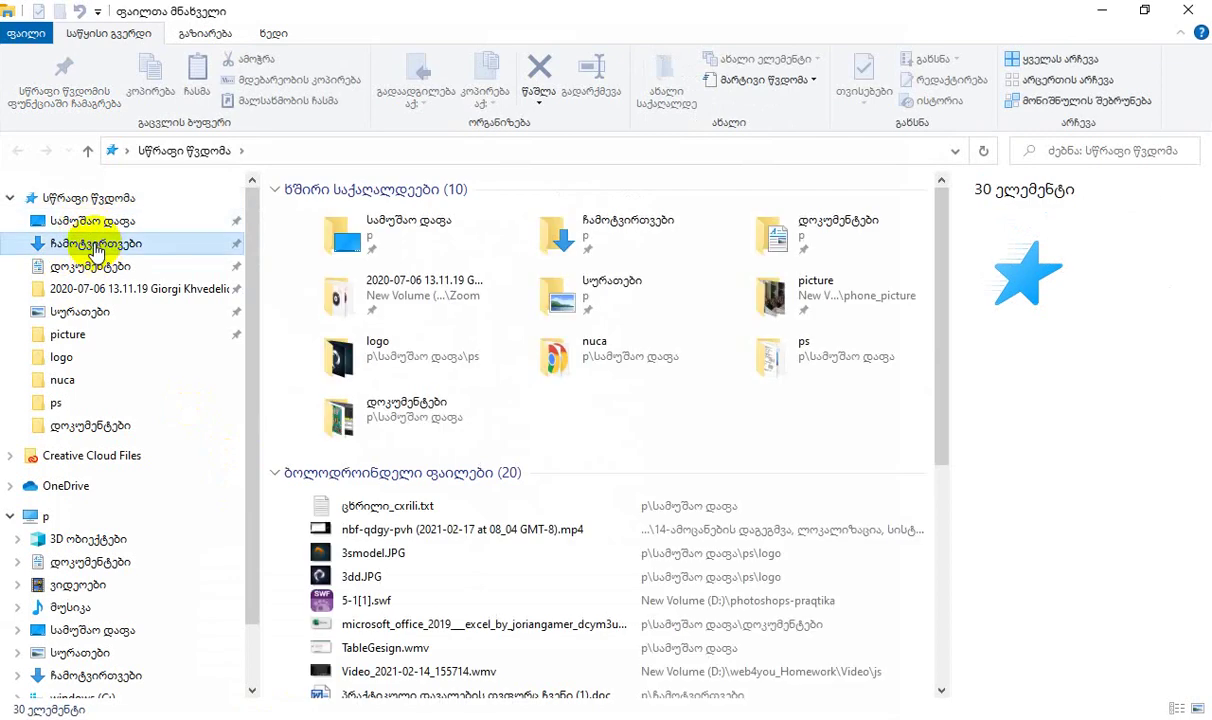
Extract attachments (1).zip in Downloads to its own folder, open it, and return to Zoom
left_click(95, 243)
left_click(350, 213)
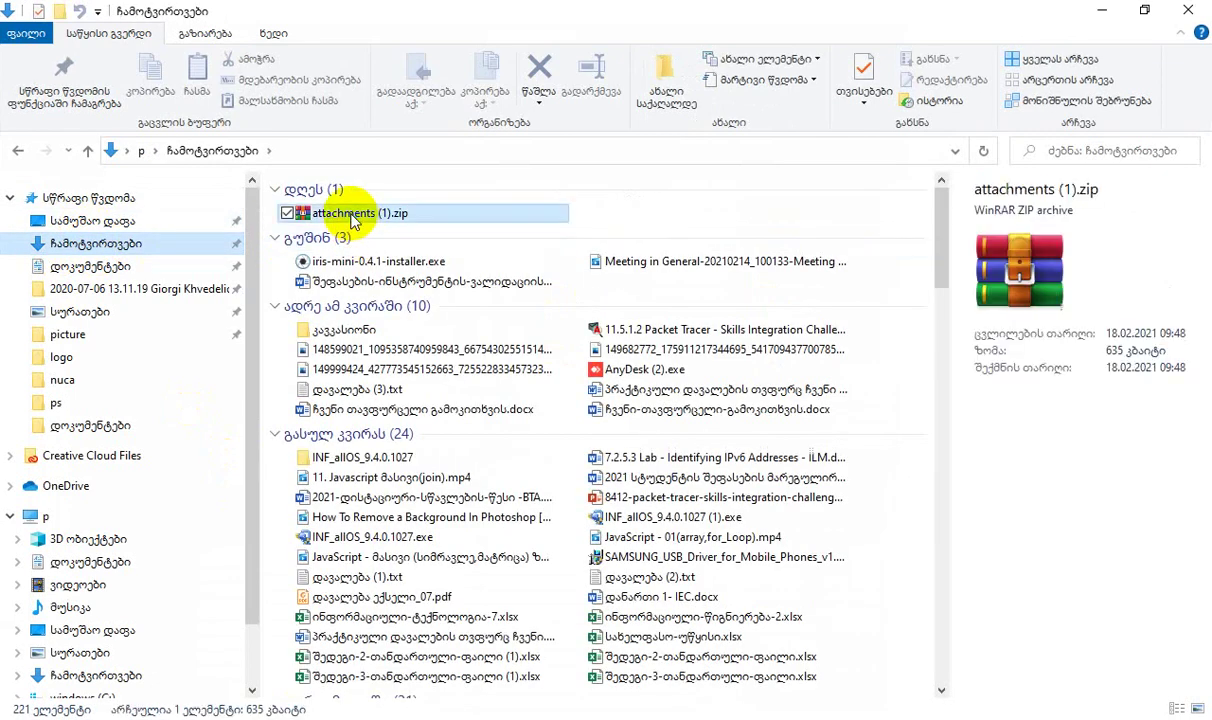
right_click(350, 213)
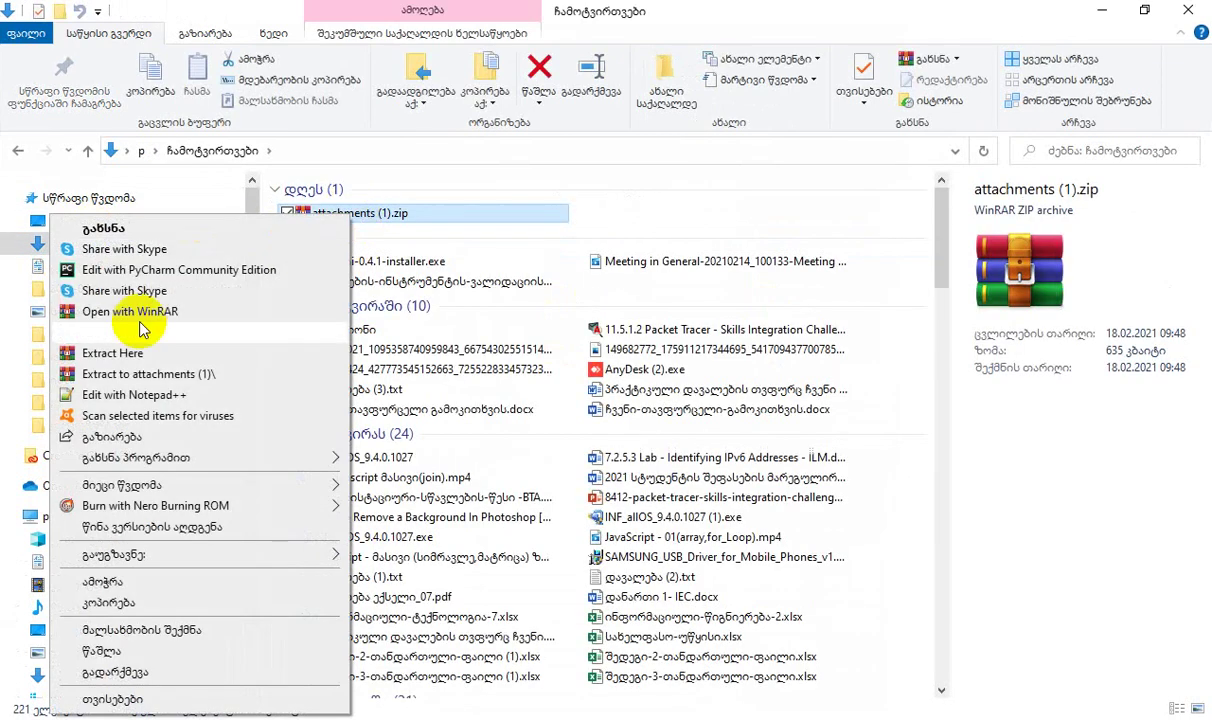
left_click(133, 376)
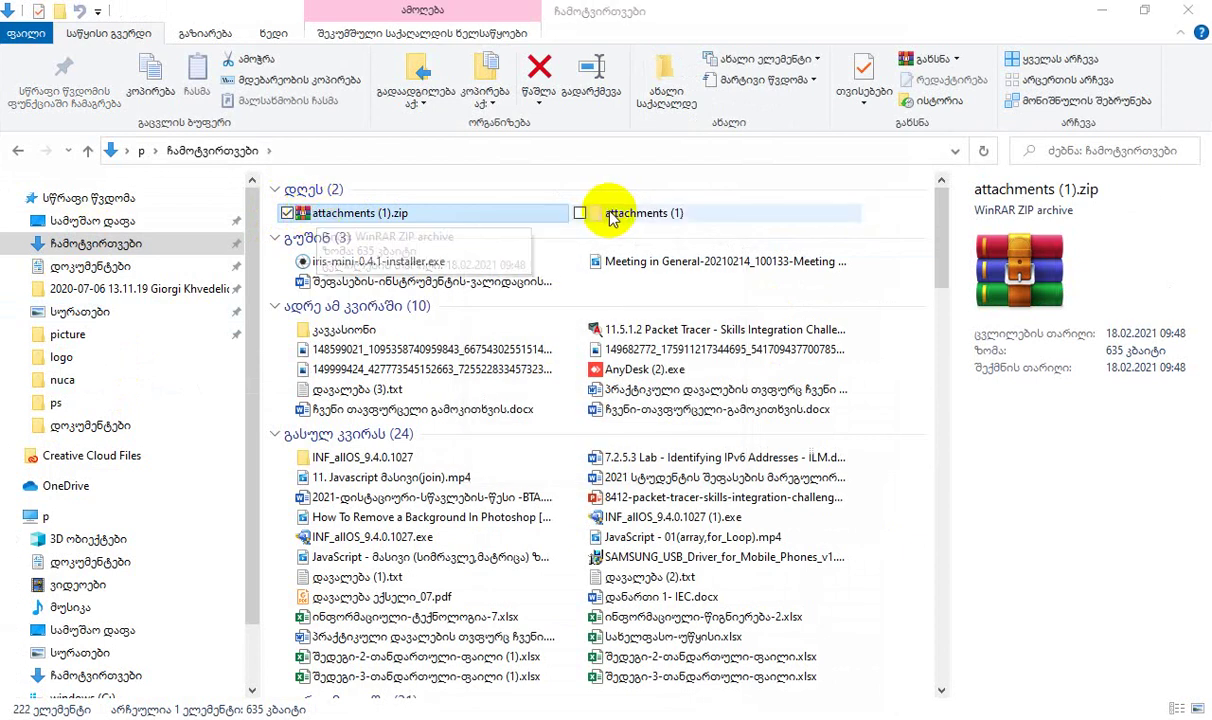
double_click(605, 213)
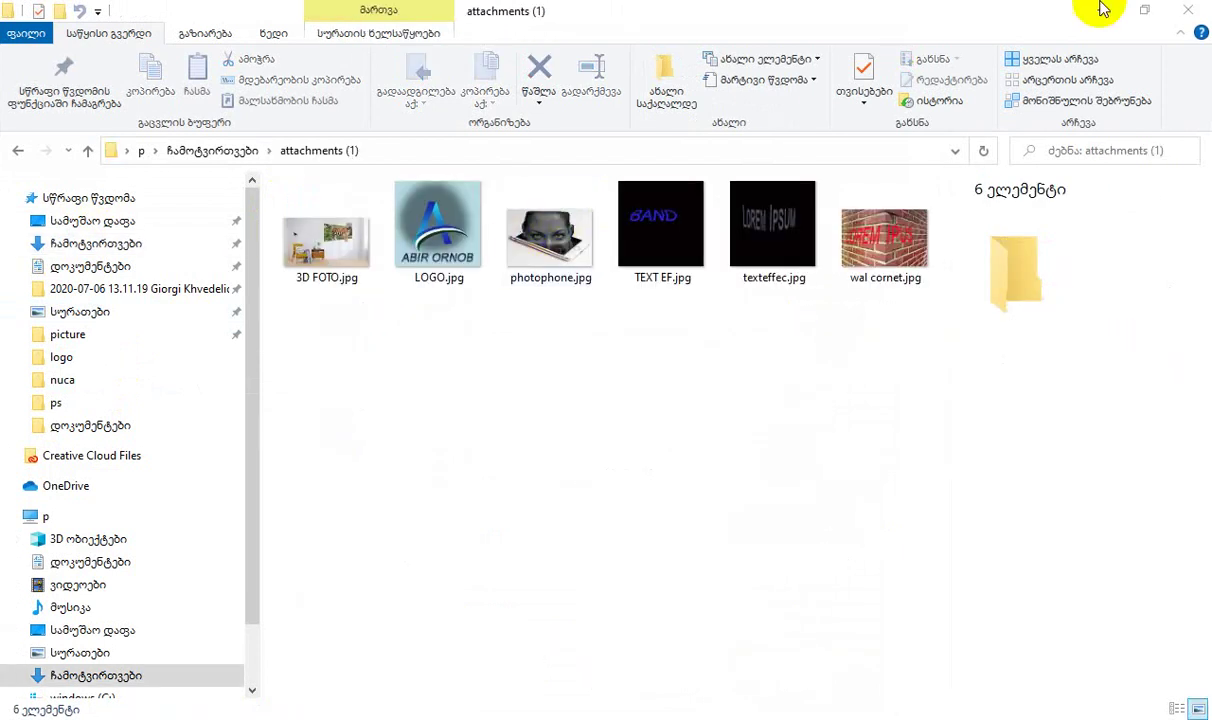
left_click(590, 645)
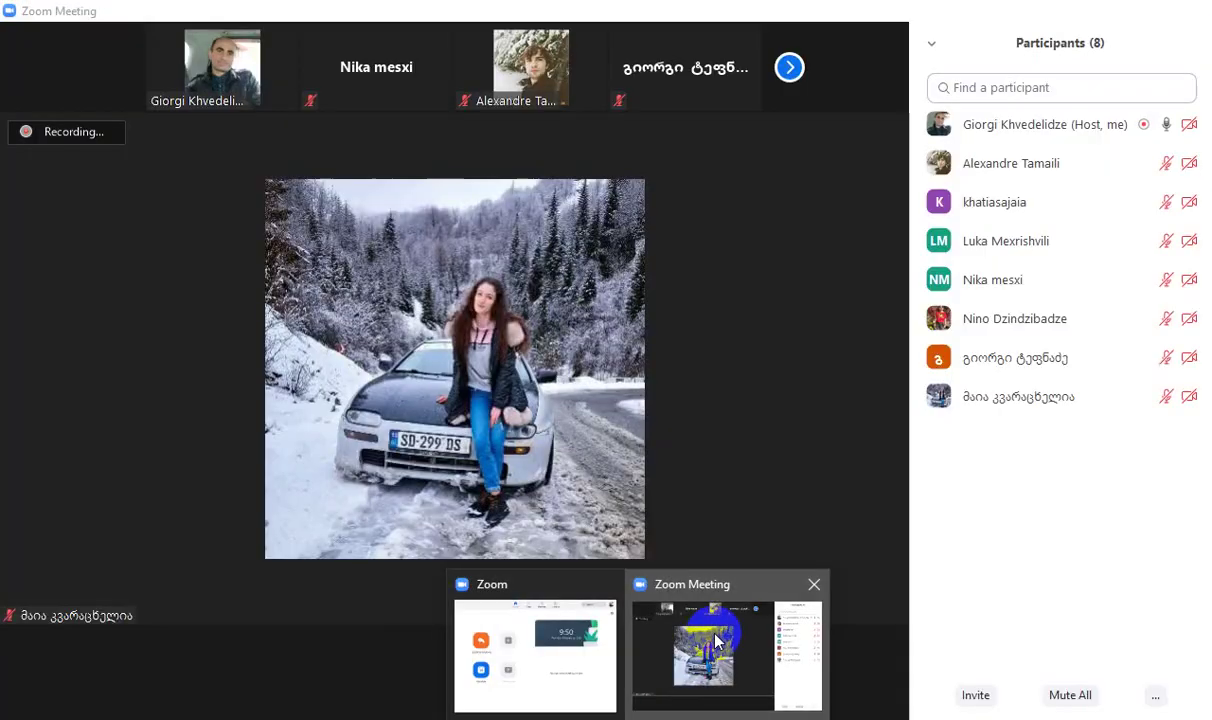
left_click(717, 640)
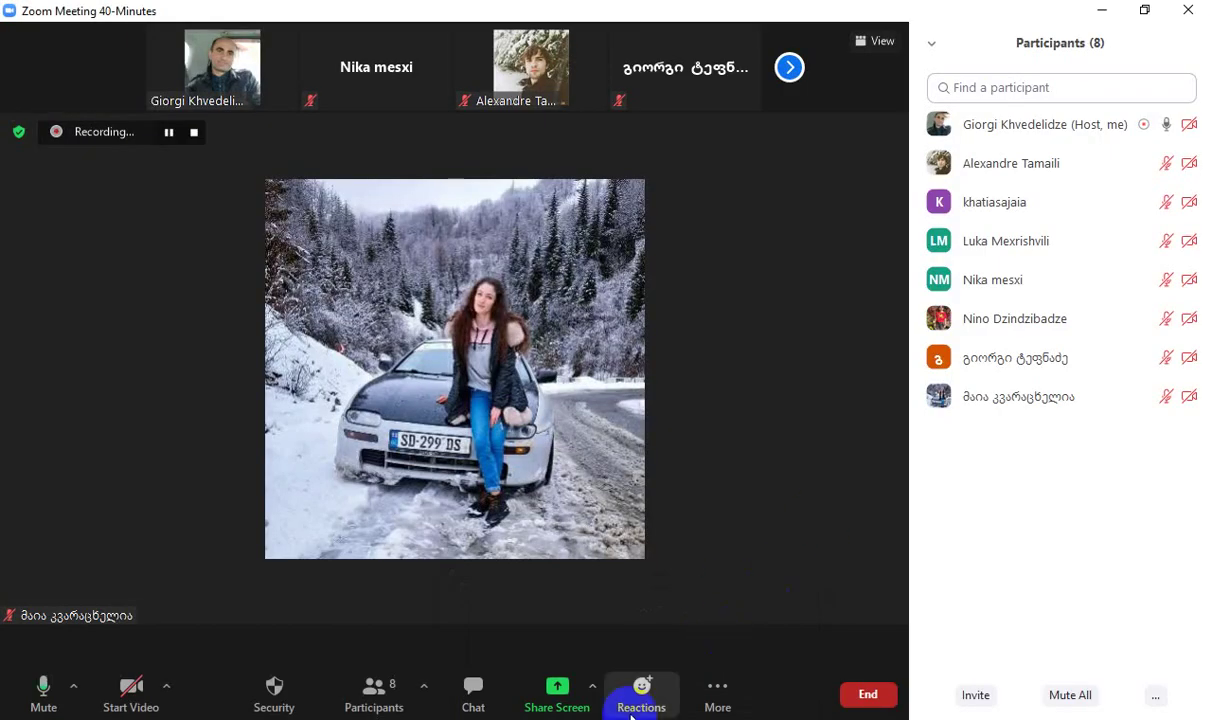
Share the entire screen in Zoom, showing the attachments (1) folder with 3D FOTO.jpg selected
left_click(551, 710)
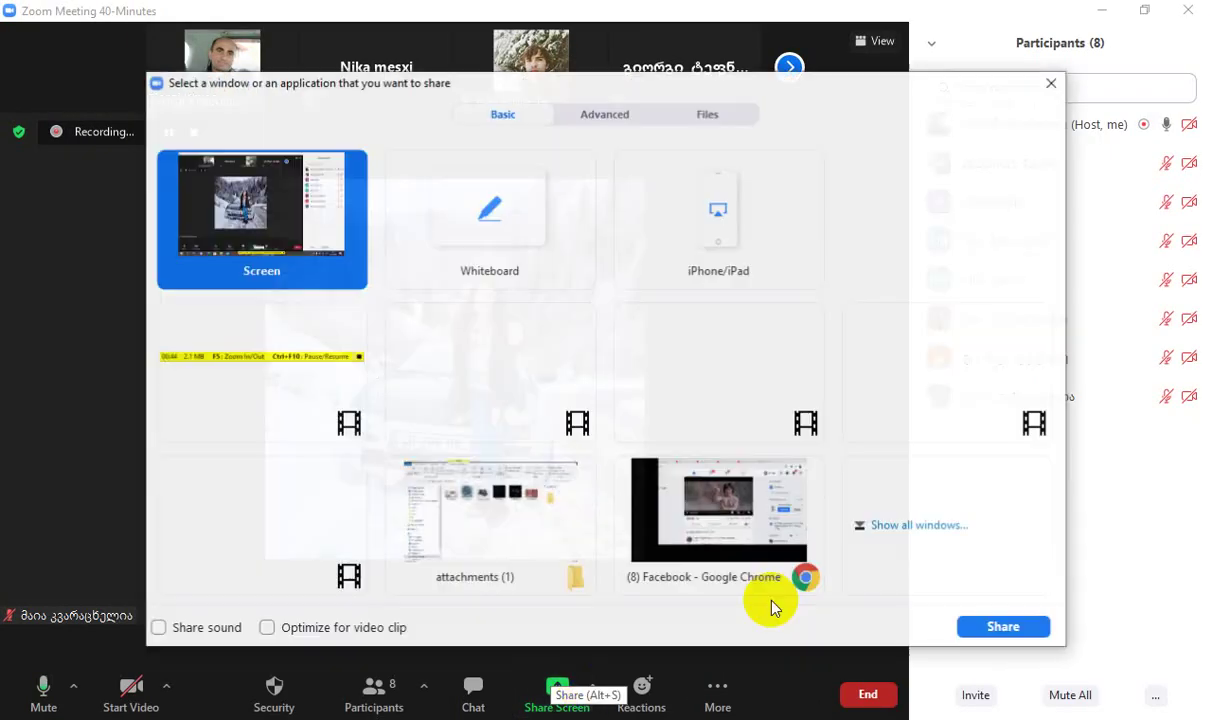
left_click(979, 622)
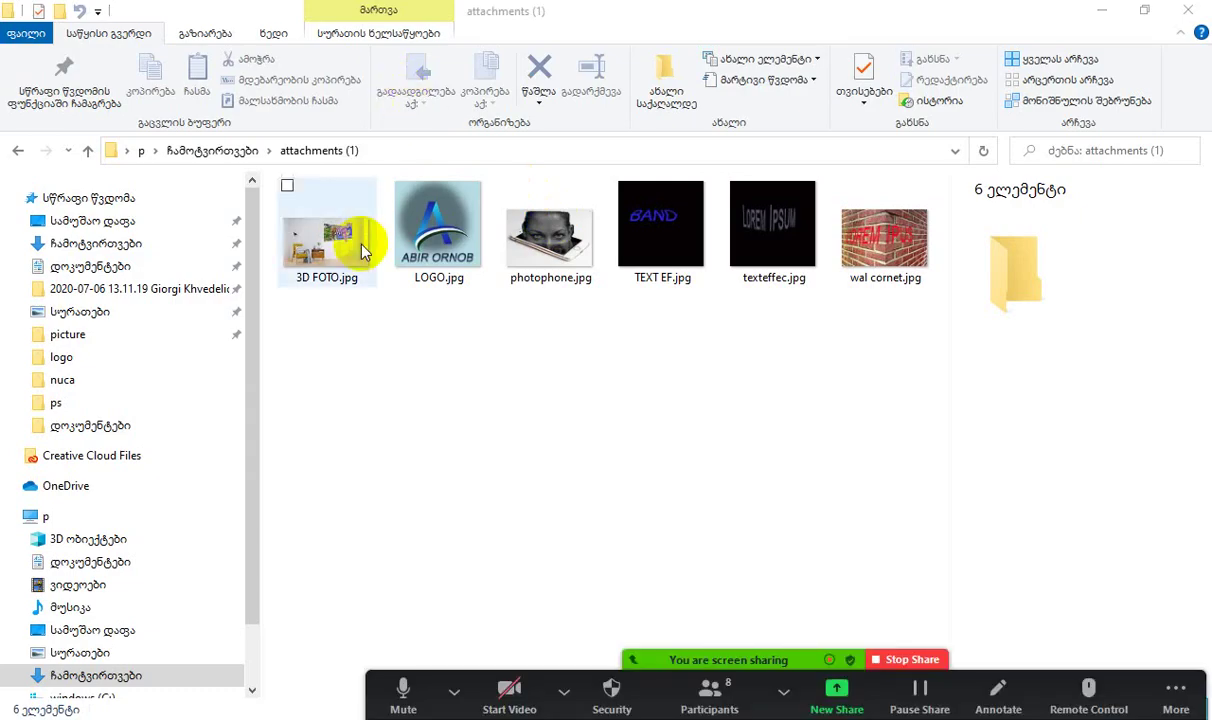
left_click(333, 244)
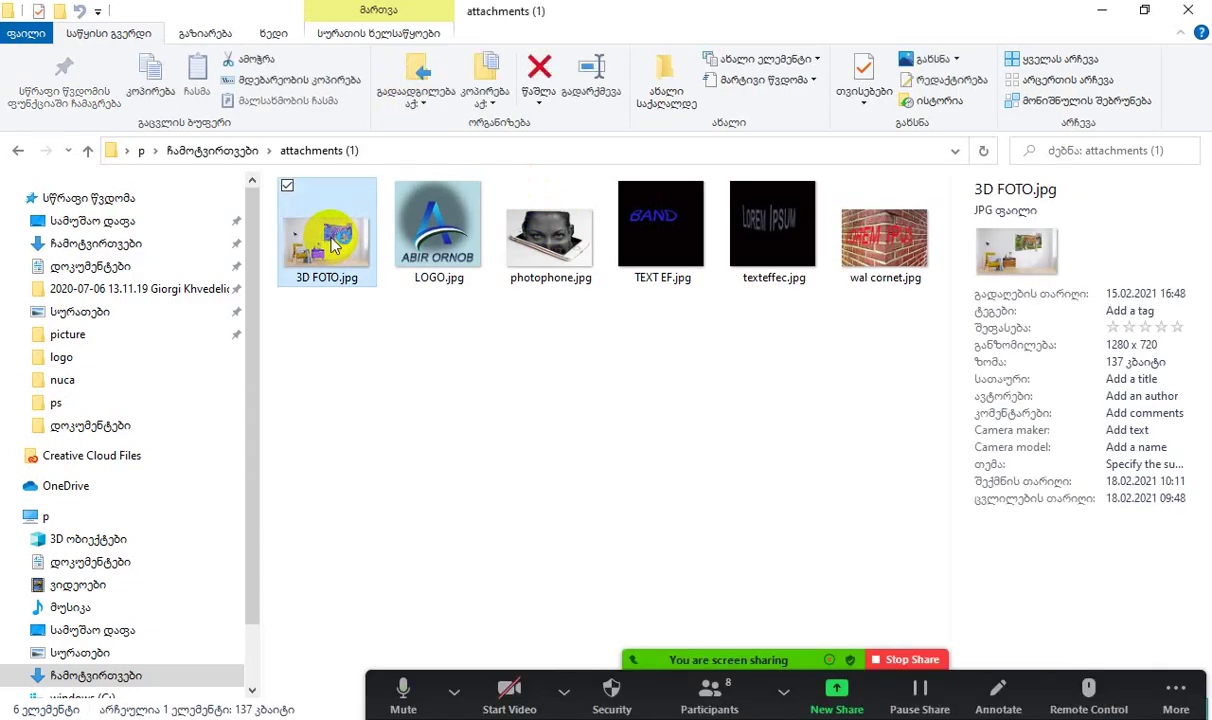
Open 3D FOTO.jpg in Photos and hide Zoom's floating meeting controls
double_click(333, 244)
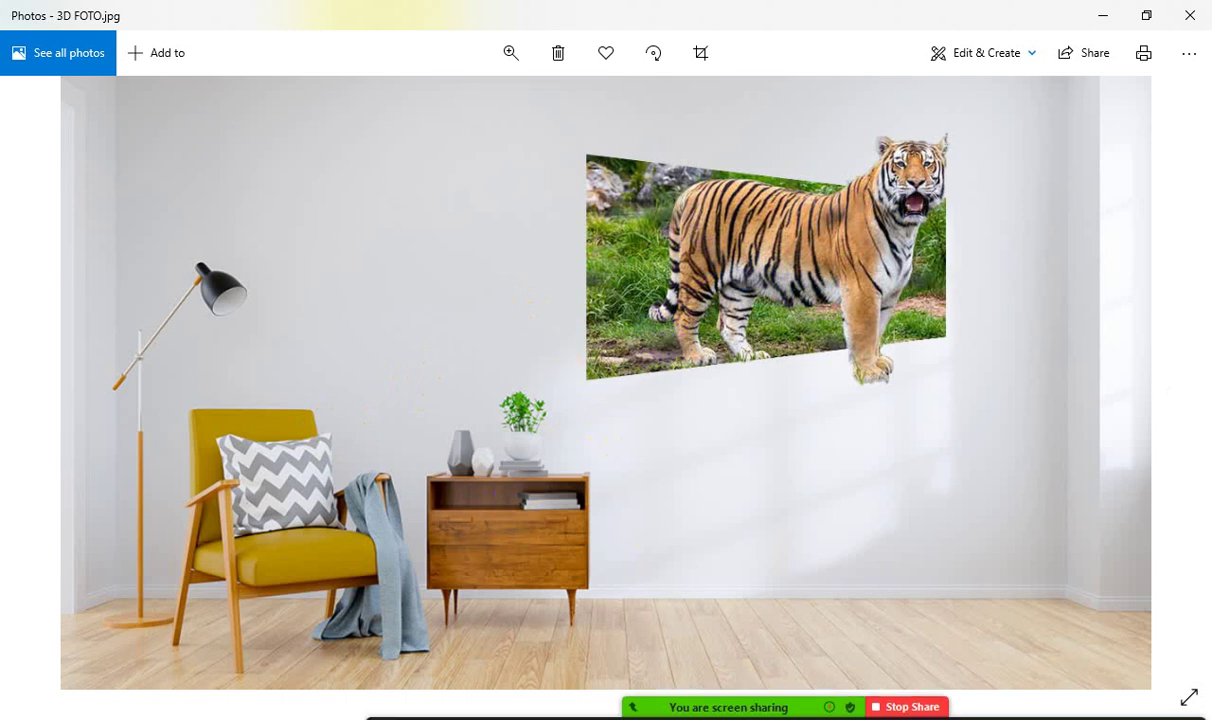
left_click(1160, 699)
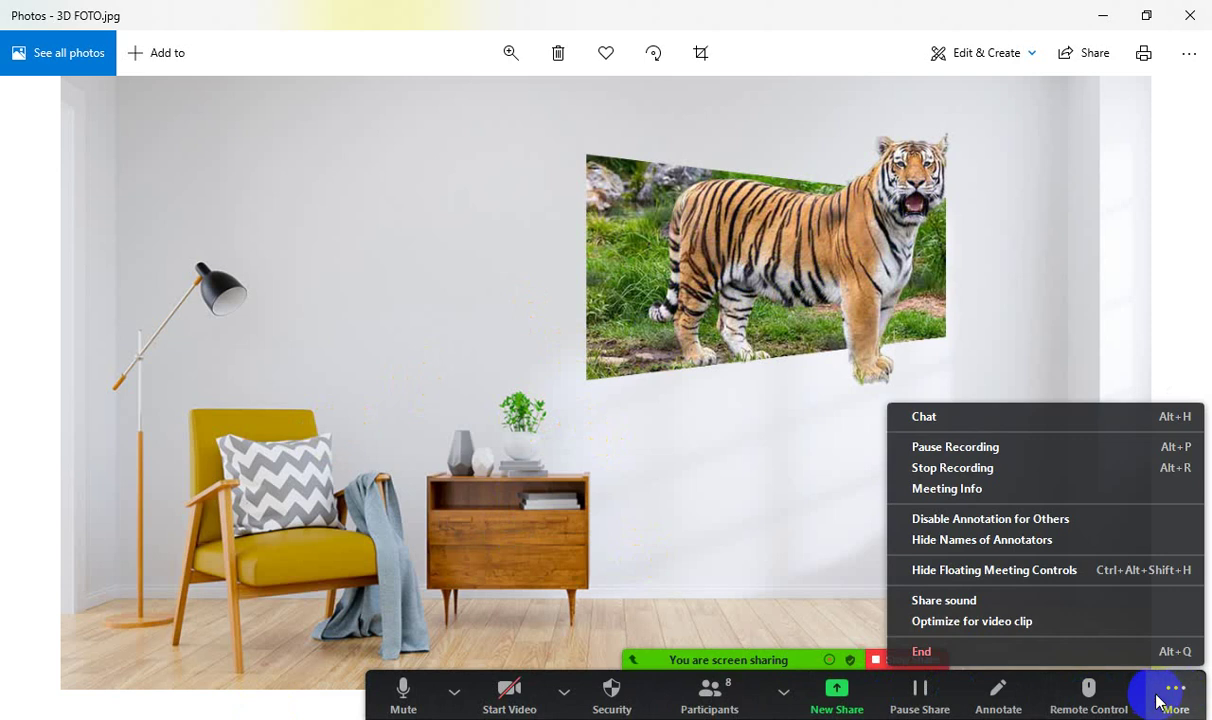
left_click(893, 568)
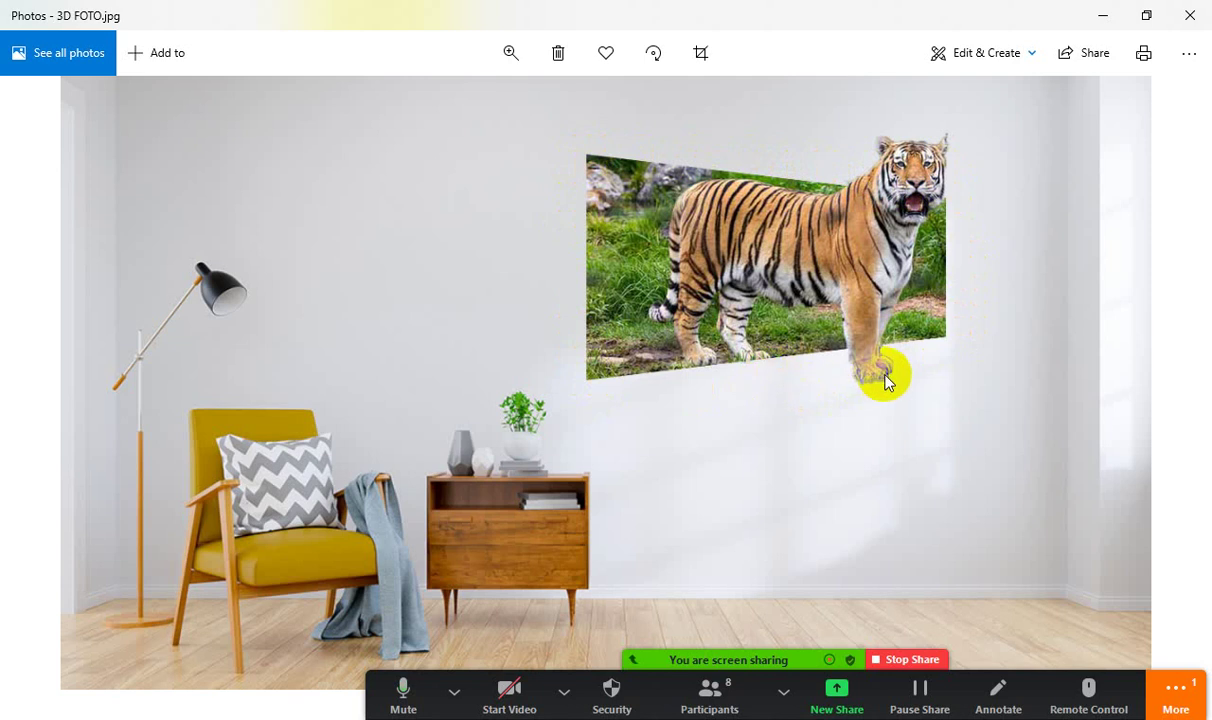
Drag around the tiger image in Photos, then bring Photoshop's Home screen forward
left_click(827, 343)
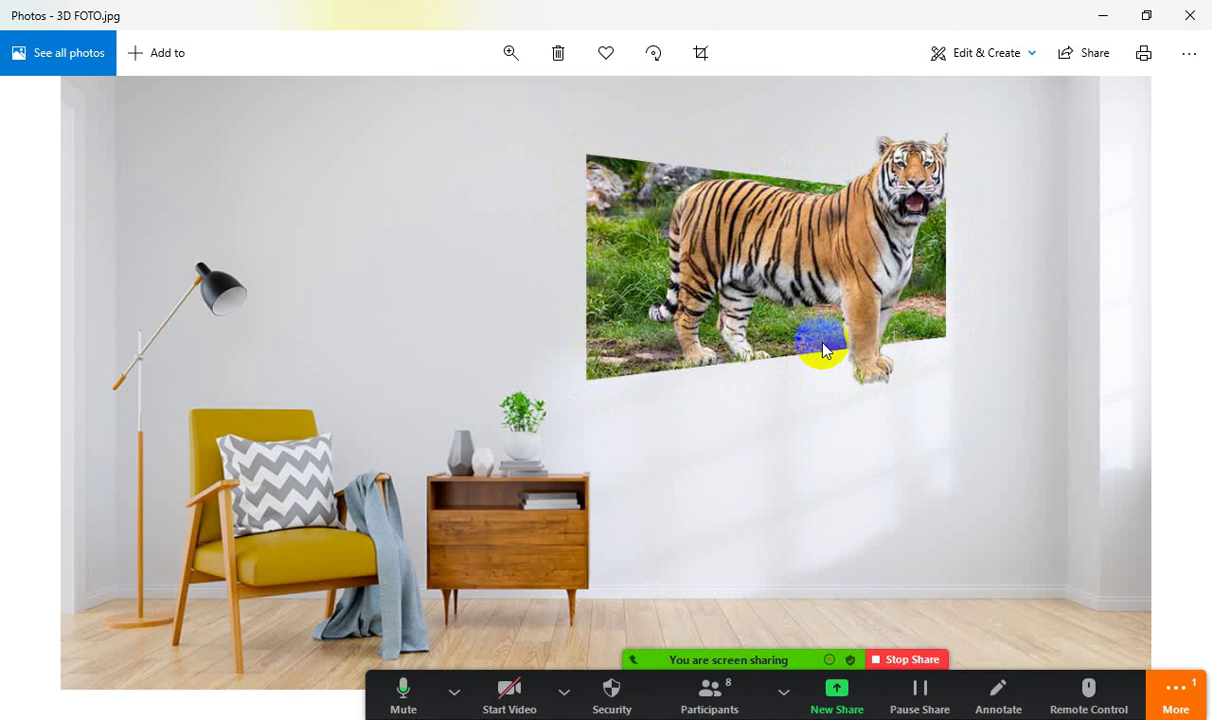
left_click_drag(823, 348, 764, 313)
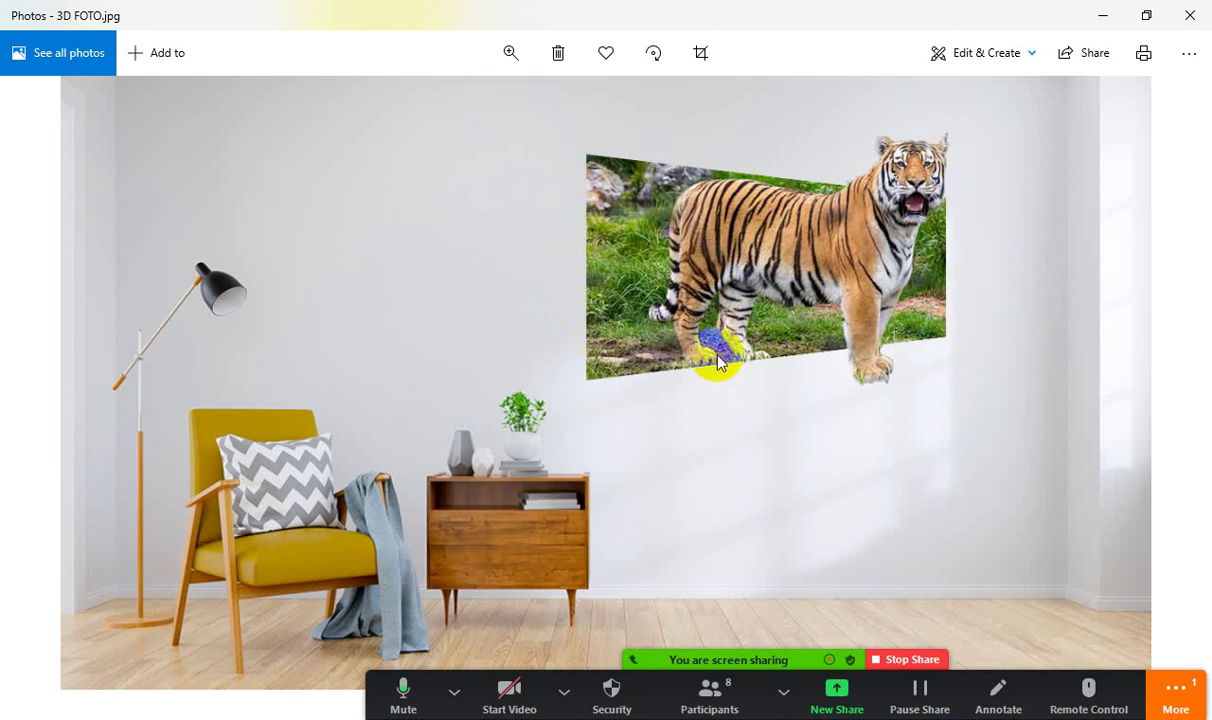
left_click_drag(785, 183, 805, 180)
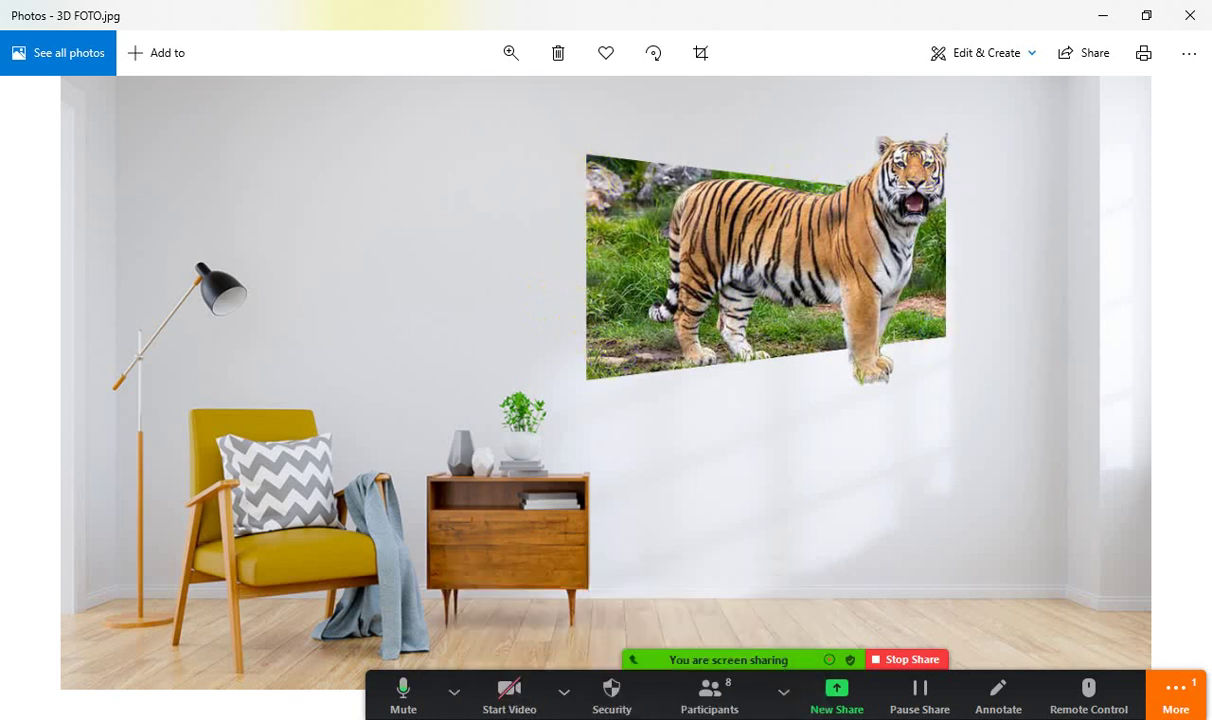
left_click(590, 645)
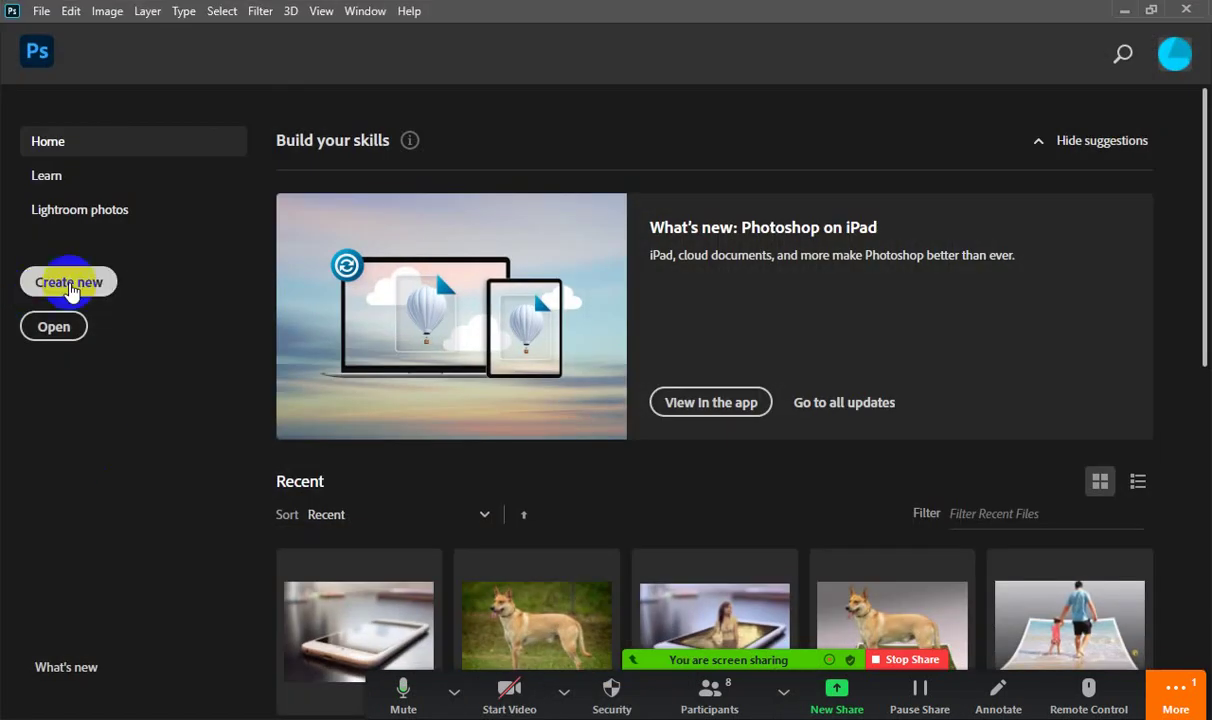
Dismiss the New Document dialog and open dog.jpg from Photoshop's Recent files
left_click(69, 285)
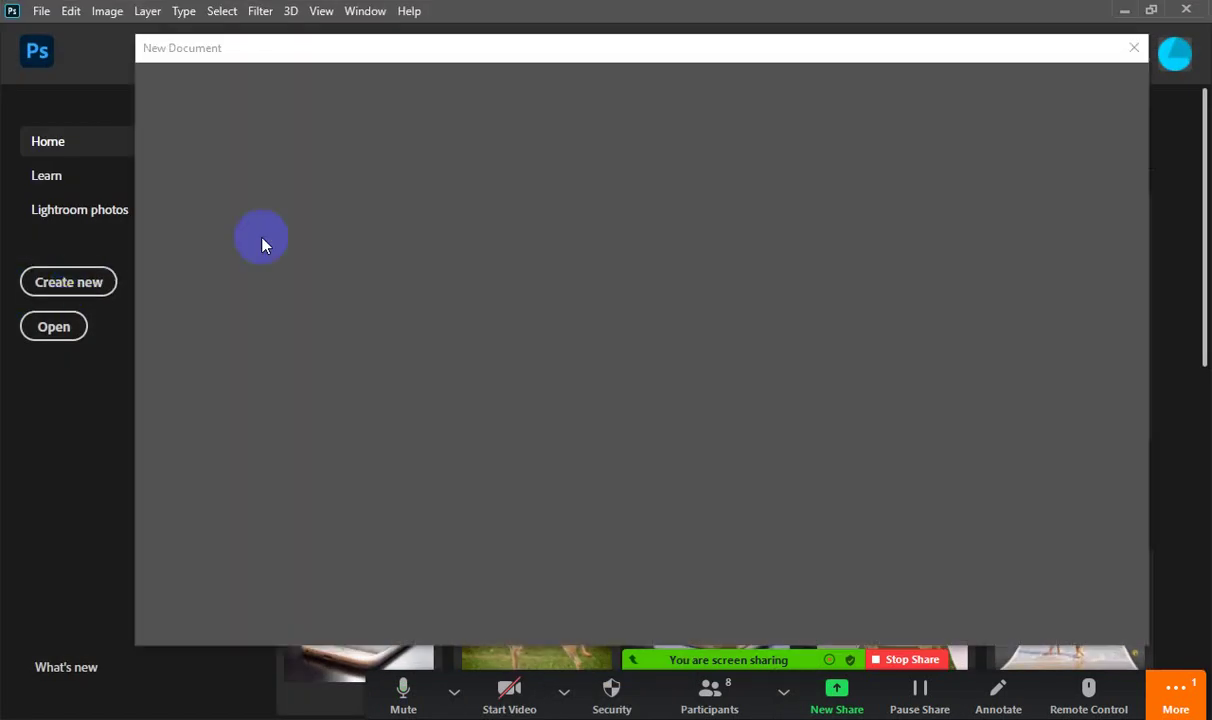
left_click(1133, 47)
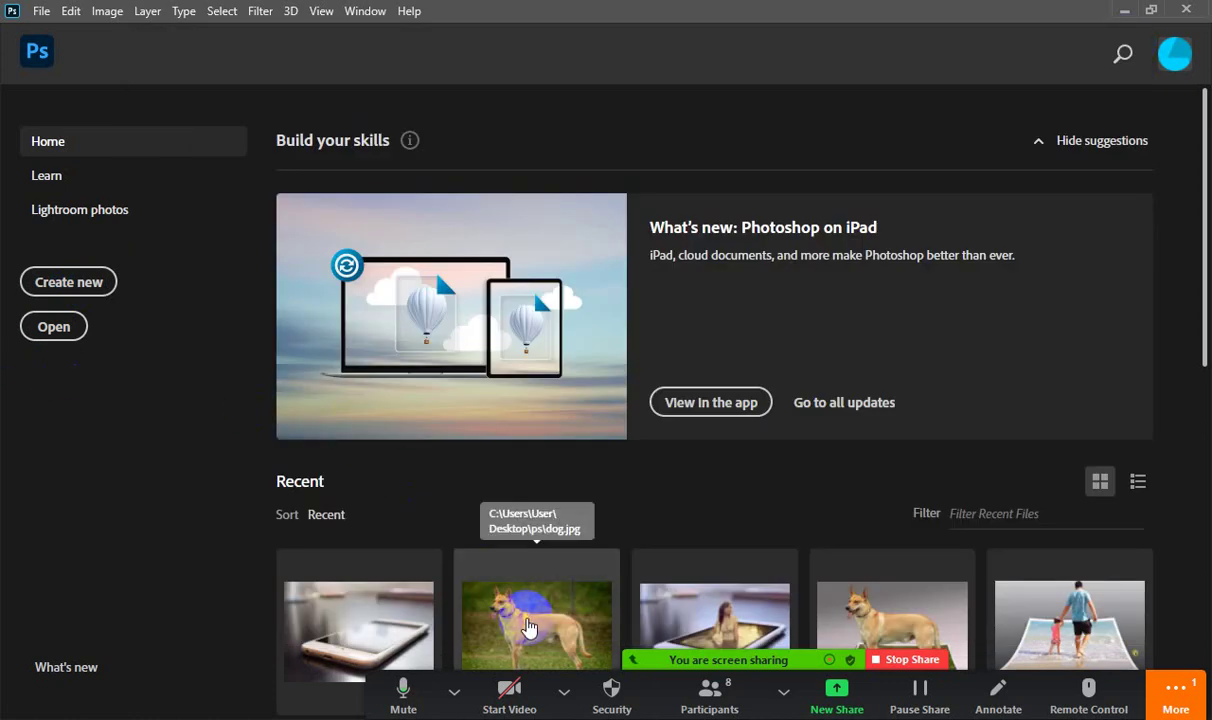
left_click(529, 627)
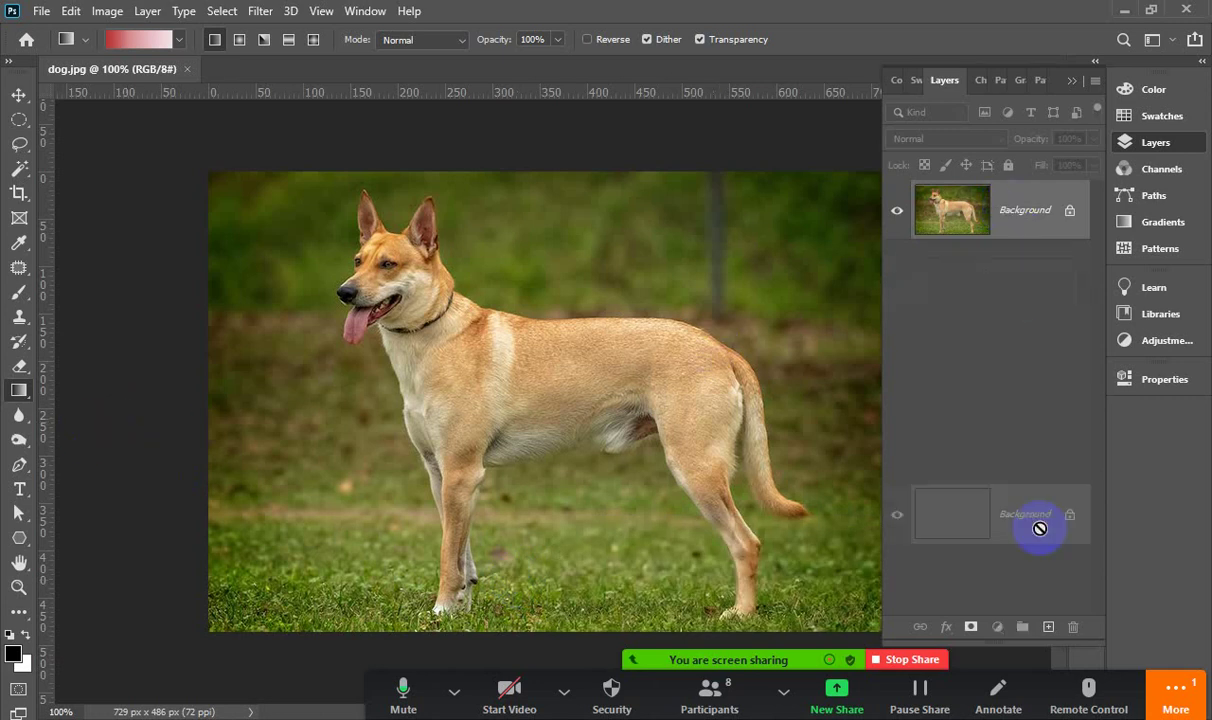
Duplicate the Background layer, hide the original, and marquee-select the dog's legs and grass
left_click_drag(1006, 212, 1048, 626)
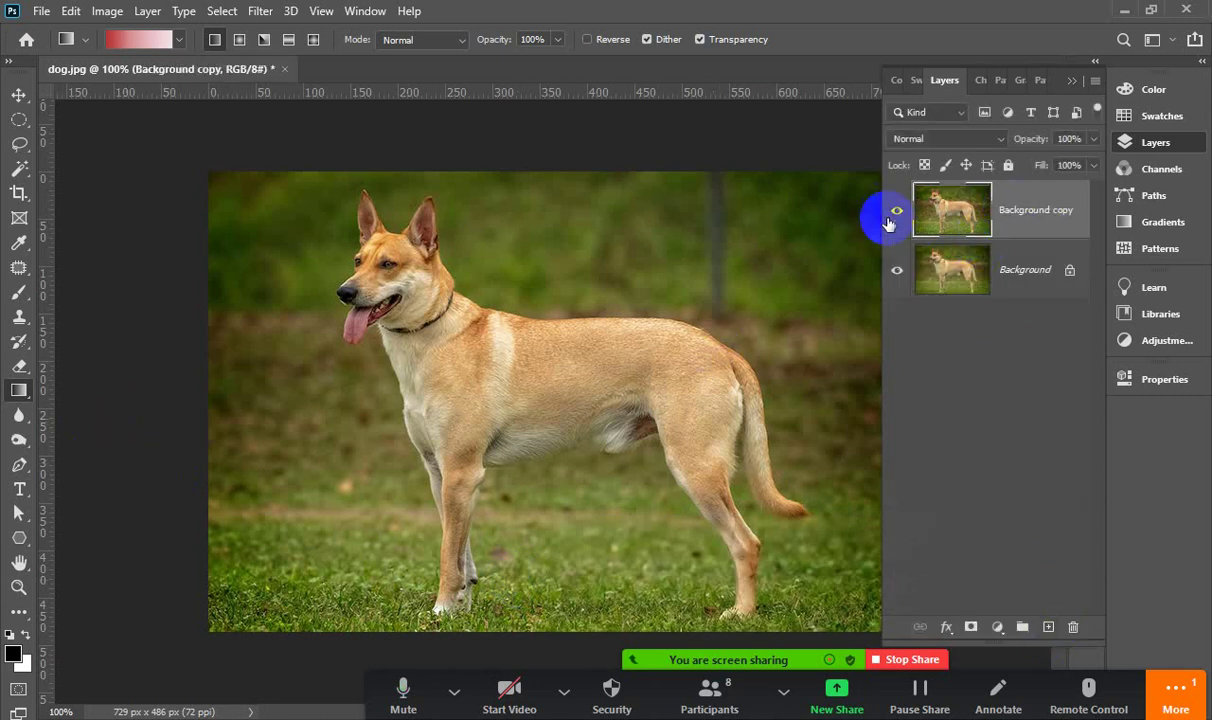
left_click(901, 277)
left_click(19, 119)
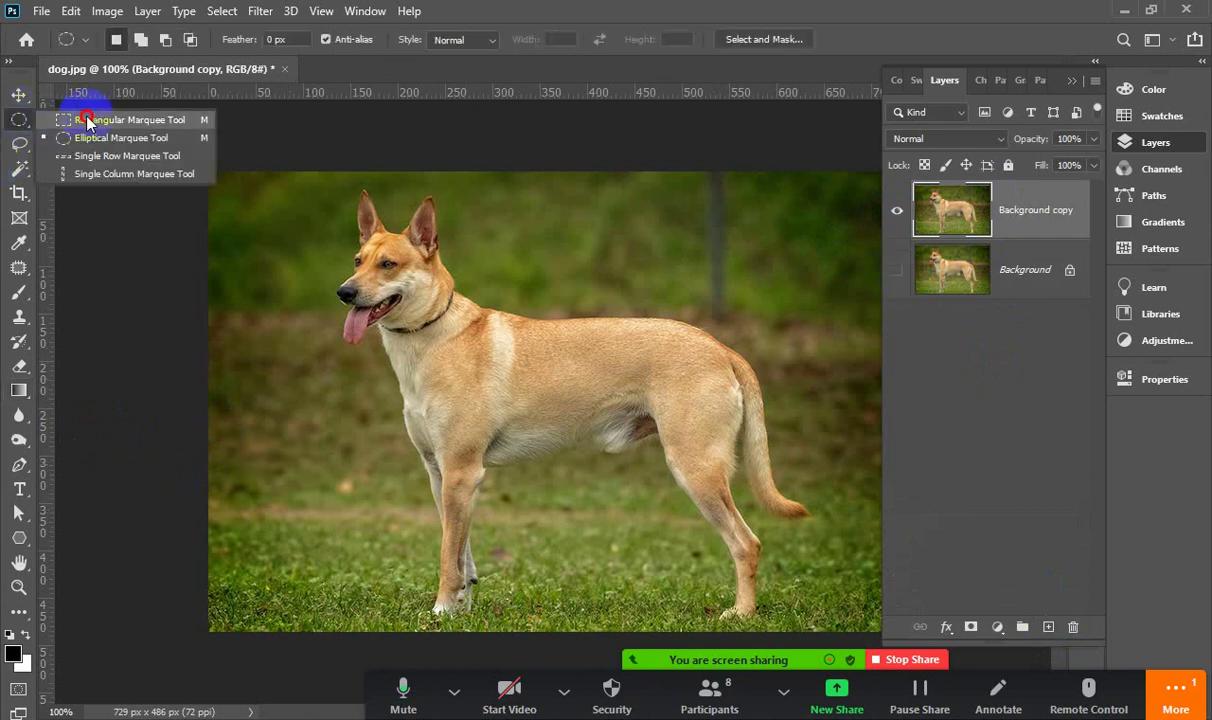
left_click(95, 119)
left_click_drag(316, 444, 840, 648)
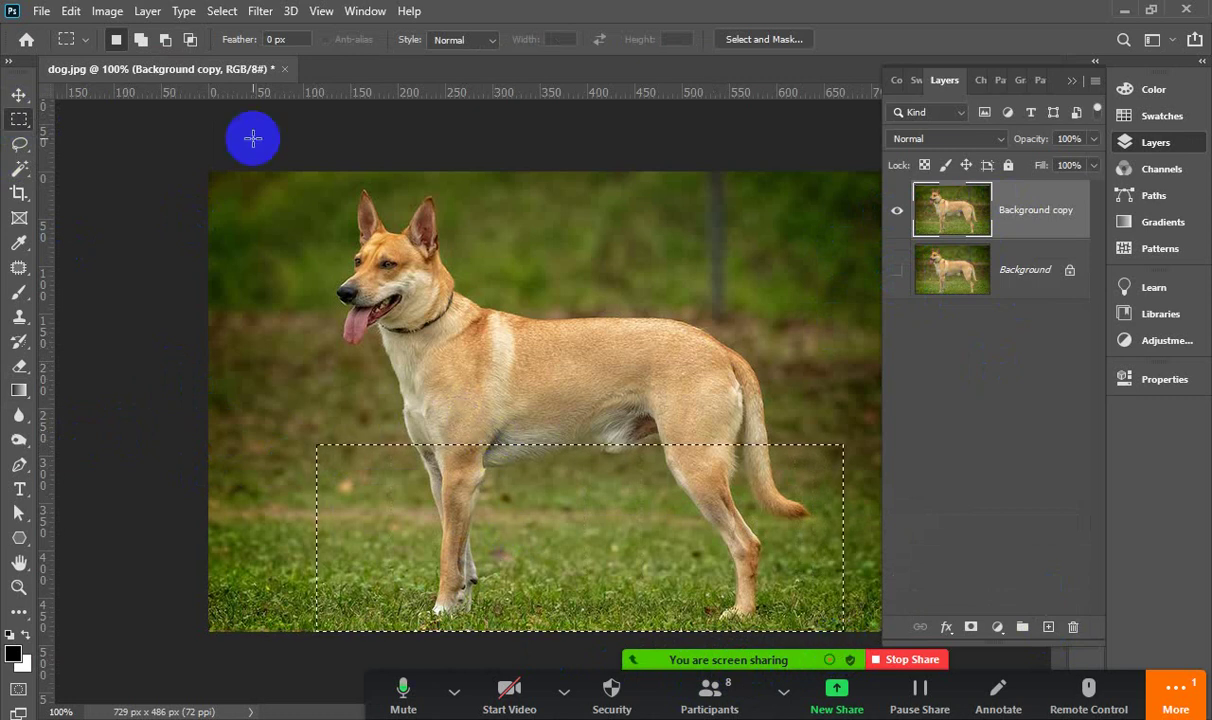
left_click(218, 12)
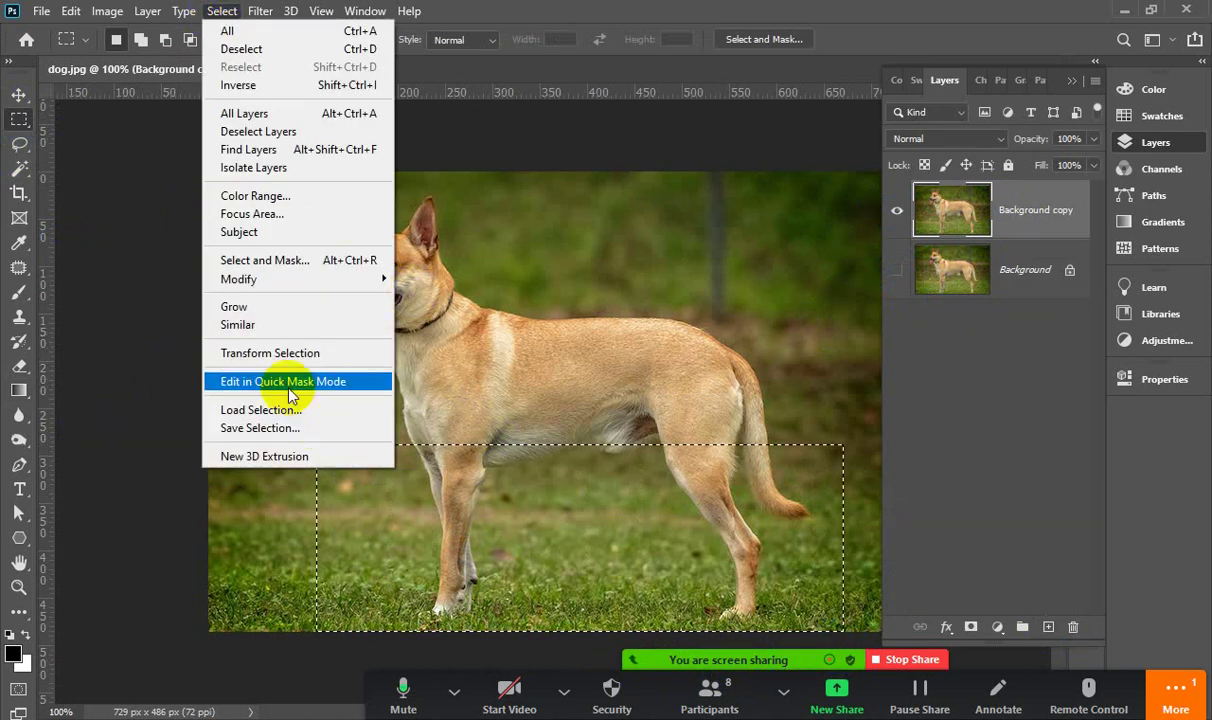
Transform the selection with Perspective, narrowing its top edge into a trapezoid
left_click(303, 352)
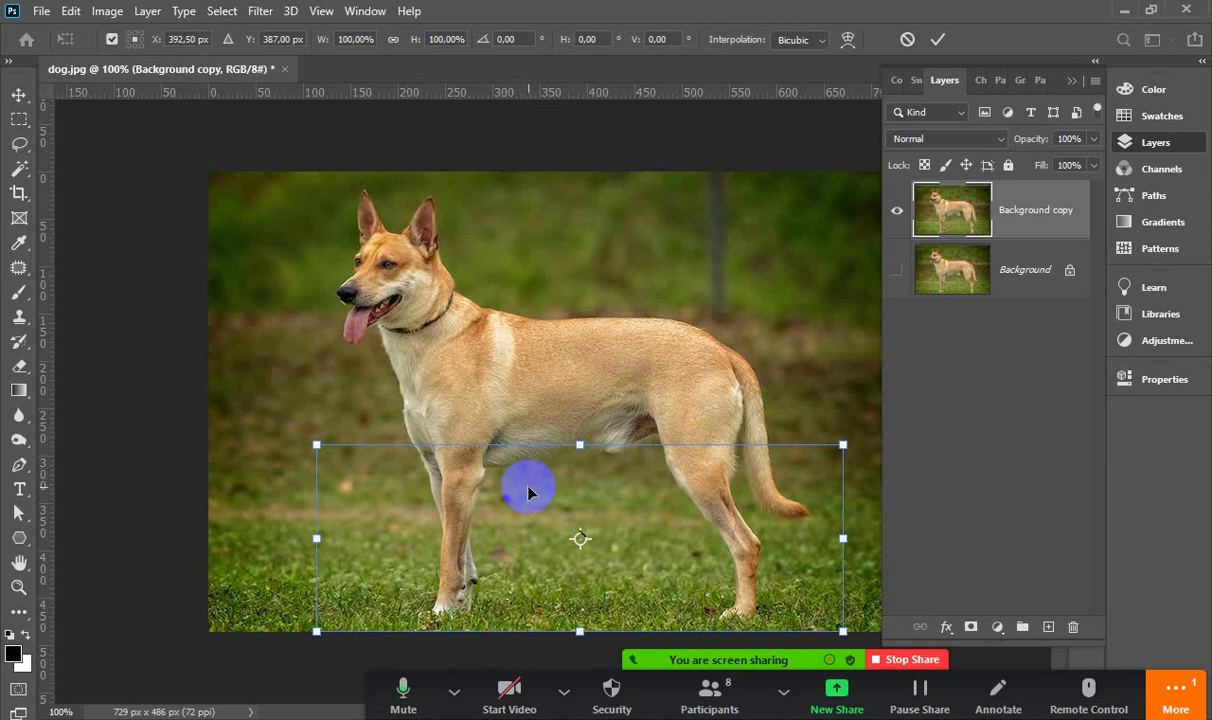
right_click(529, 492)
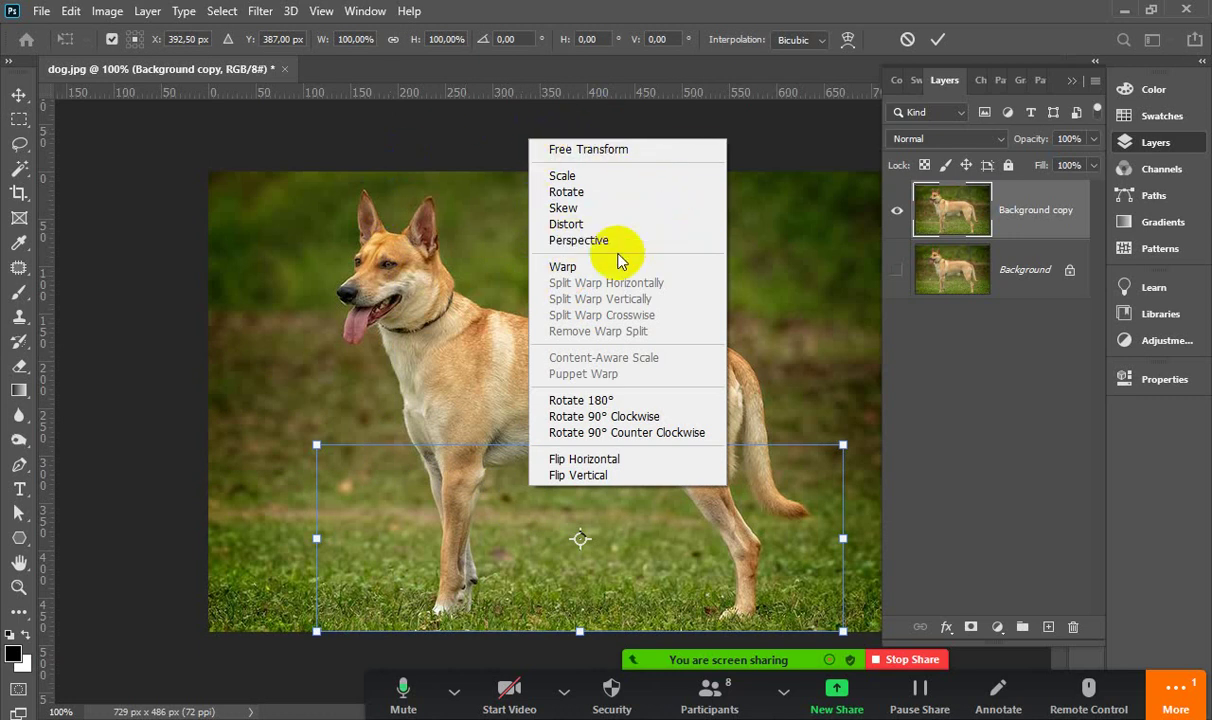
left_click(553, 242)
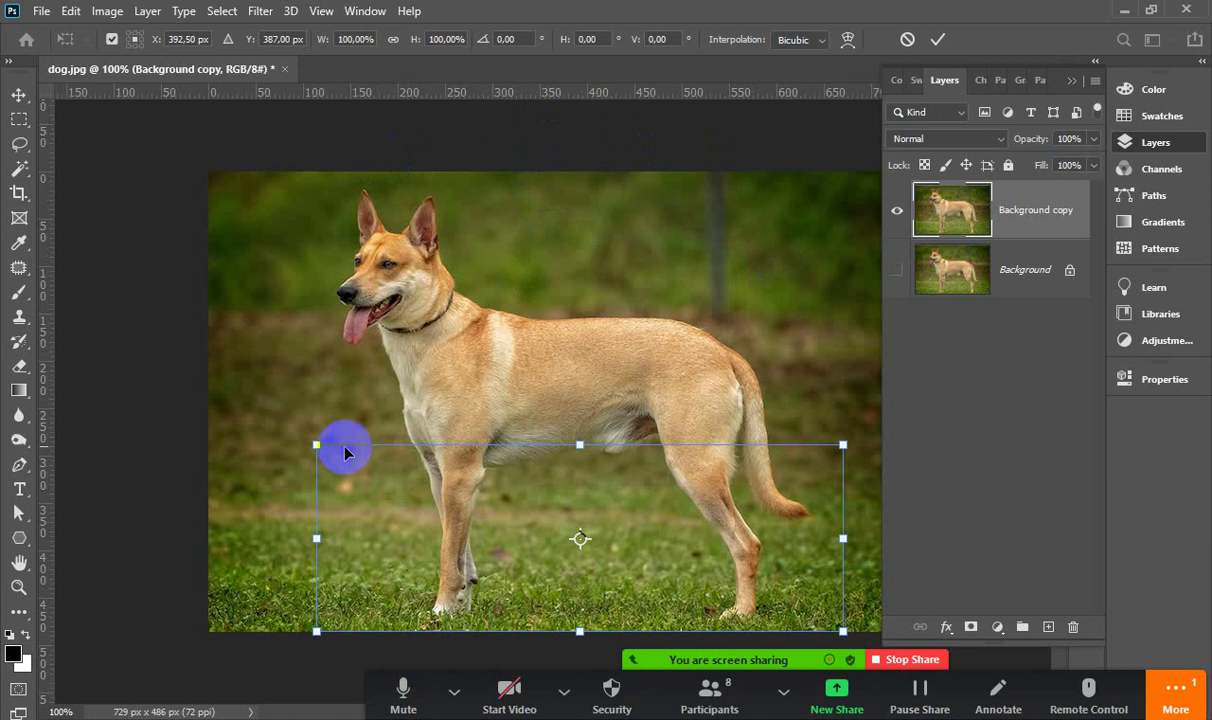
left_click_drag(316, 444, 383, 447)
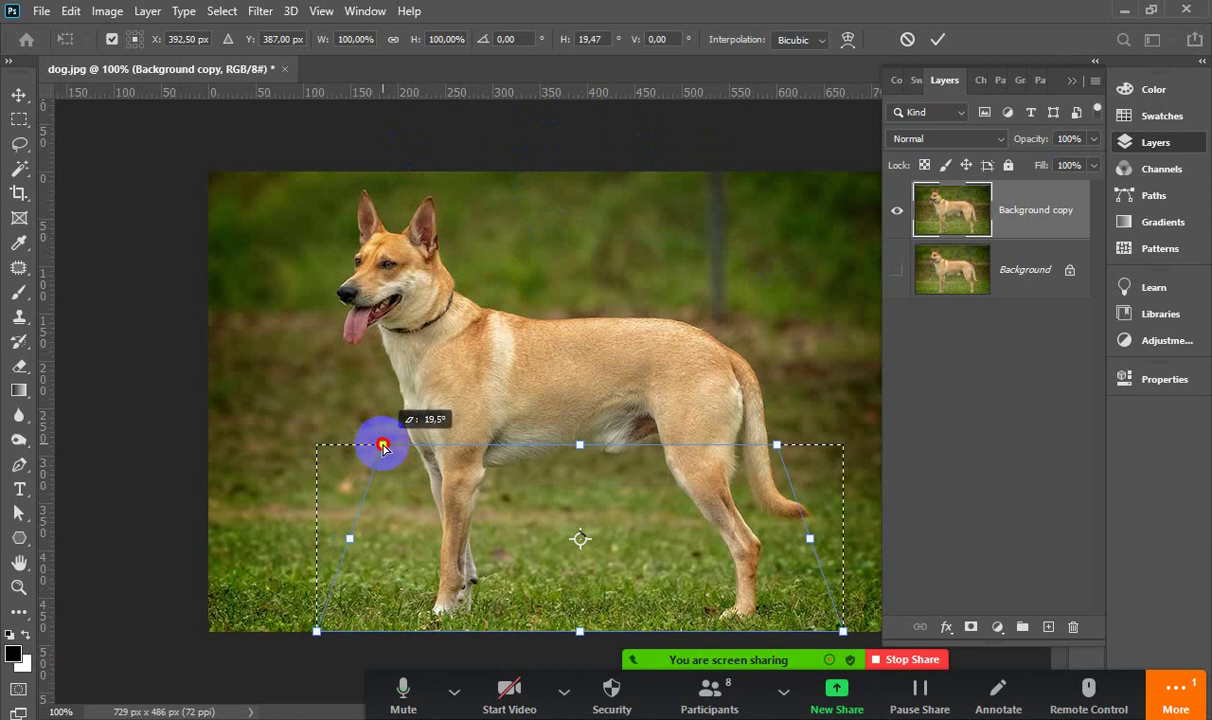
Scale the selection's top edge down to the legs, pull top corners inward, and commit
right_click(567, 462)
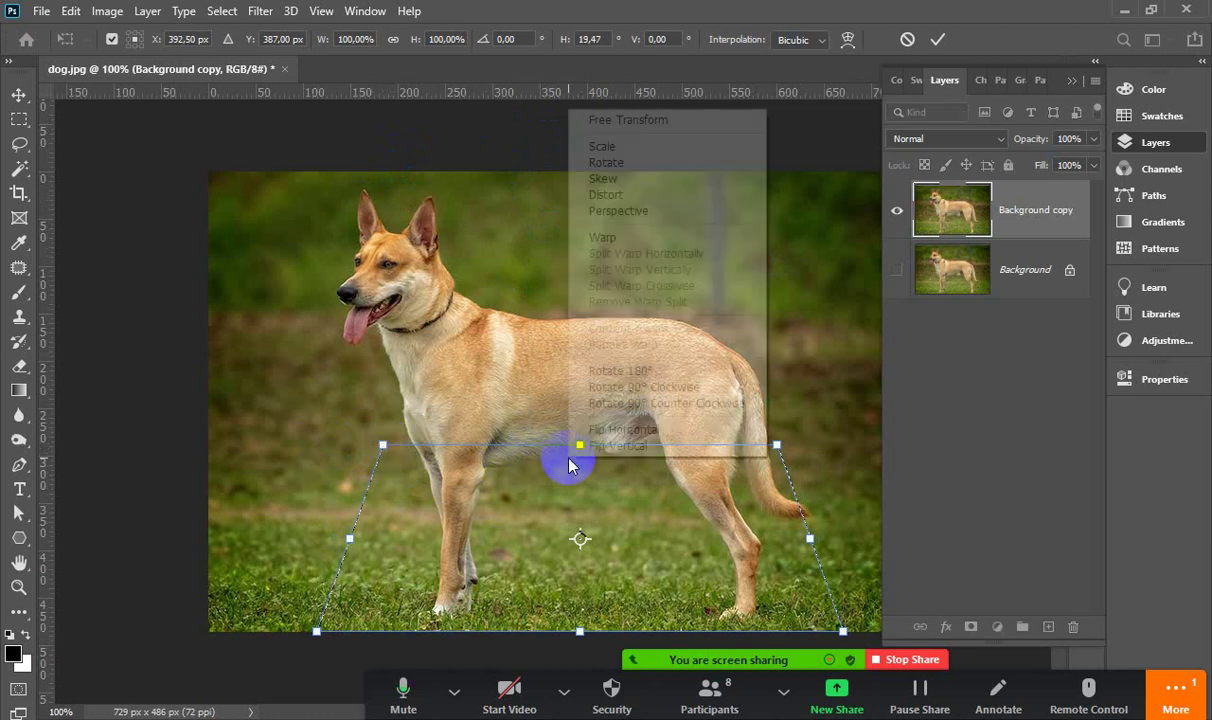
left_click(620, 147)
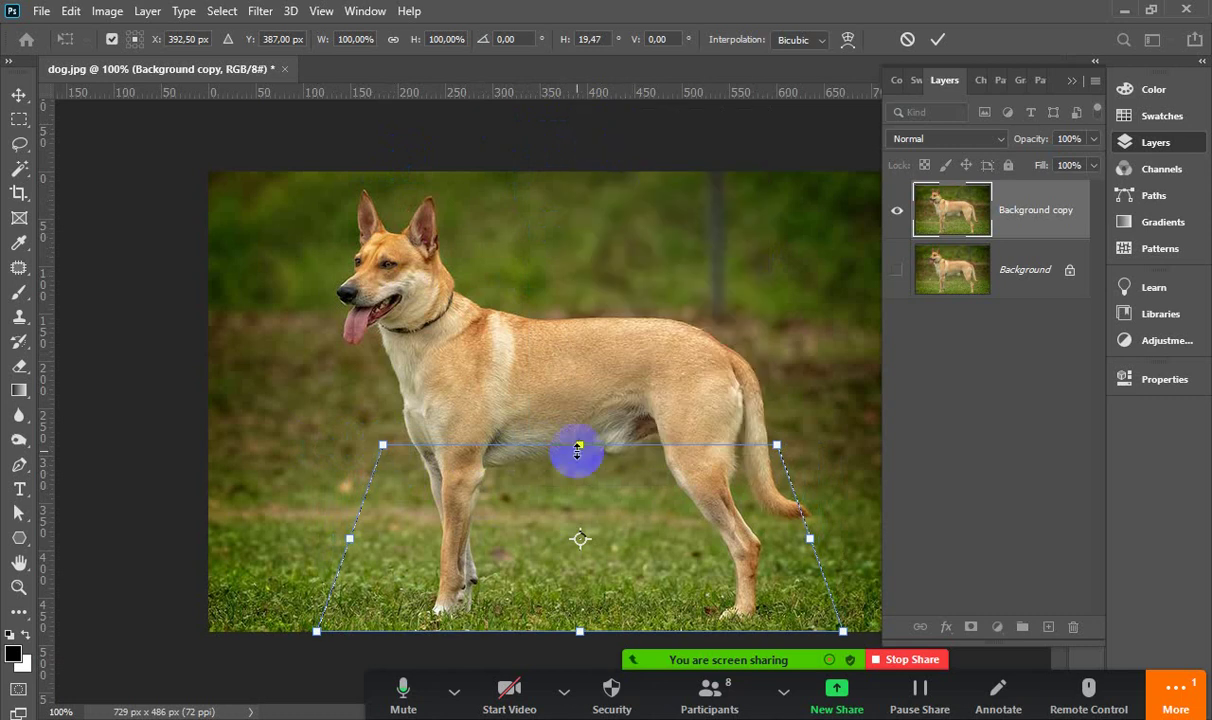
left_click_drag(580, 448, 585, 495)
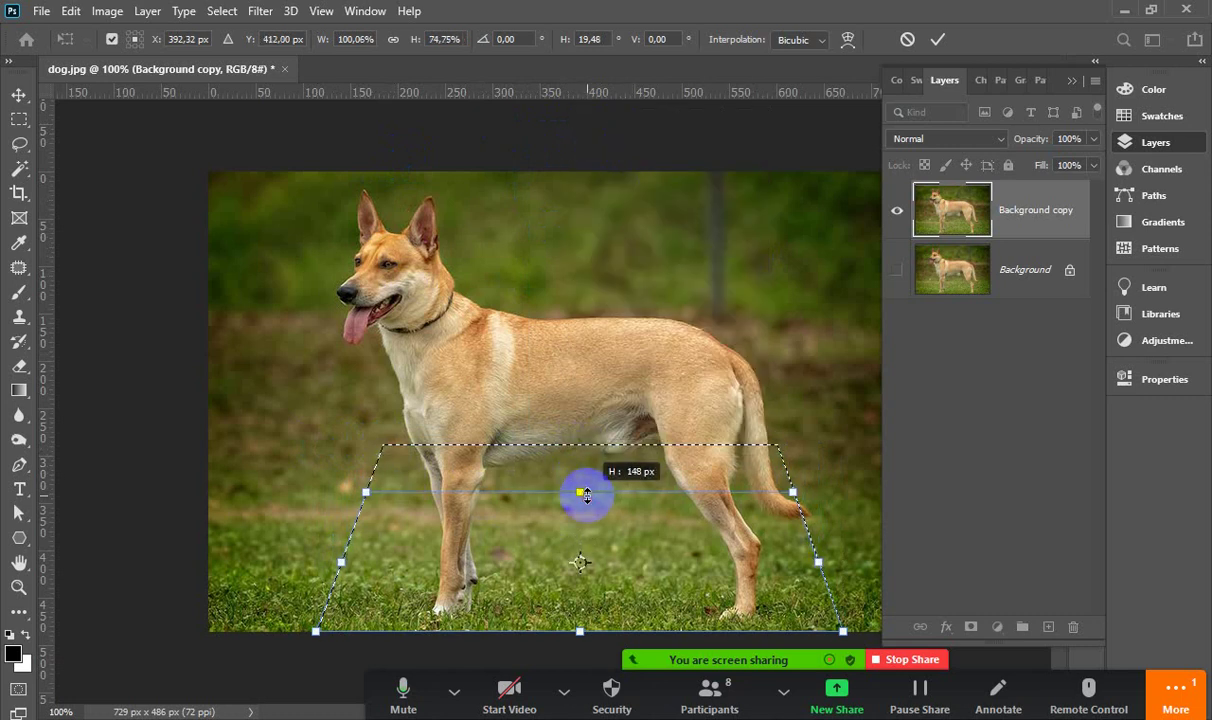
right_click(555, 516)
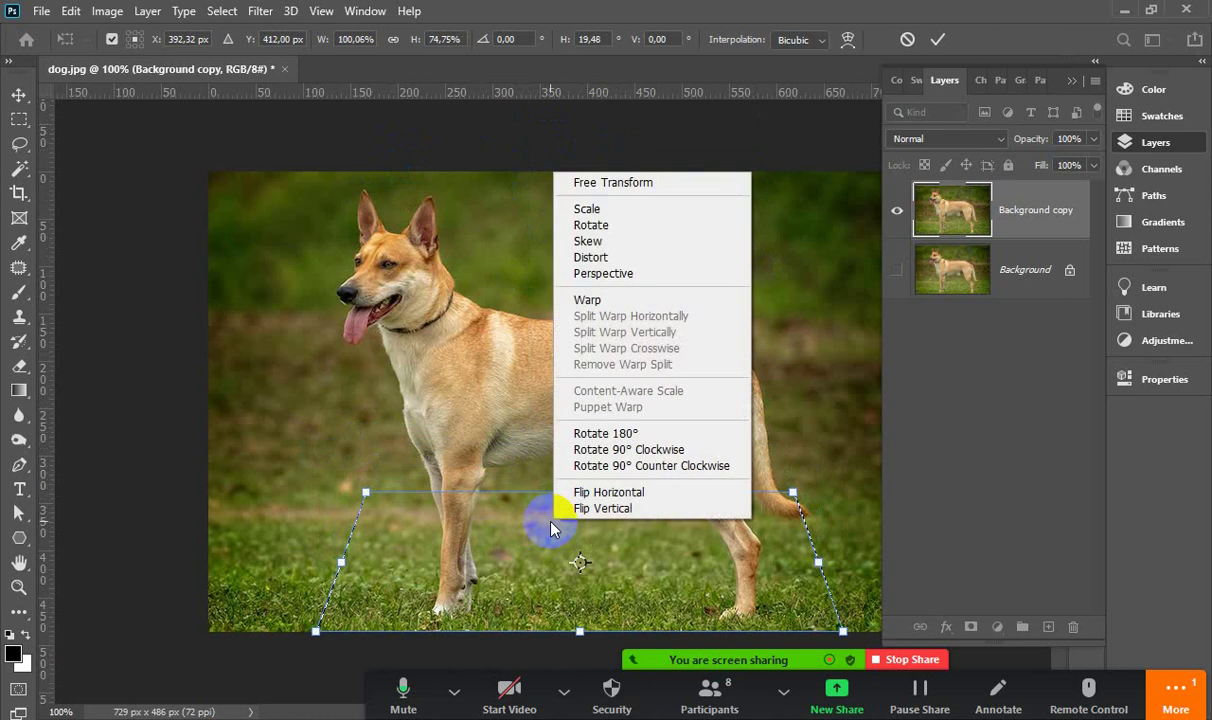
left_click(580, 280)
left_click_drag(366, 492, 374, 492)
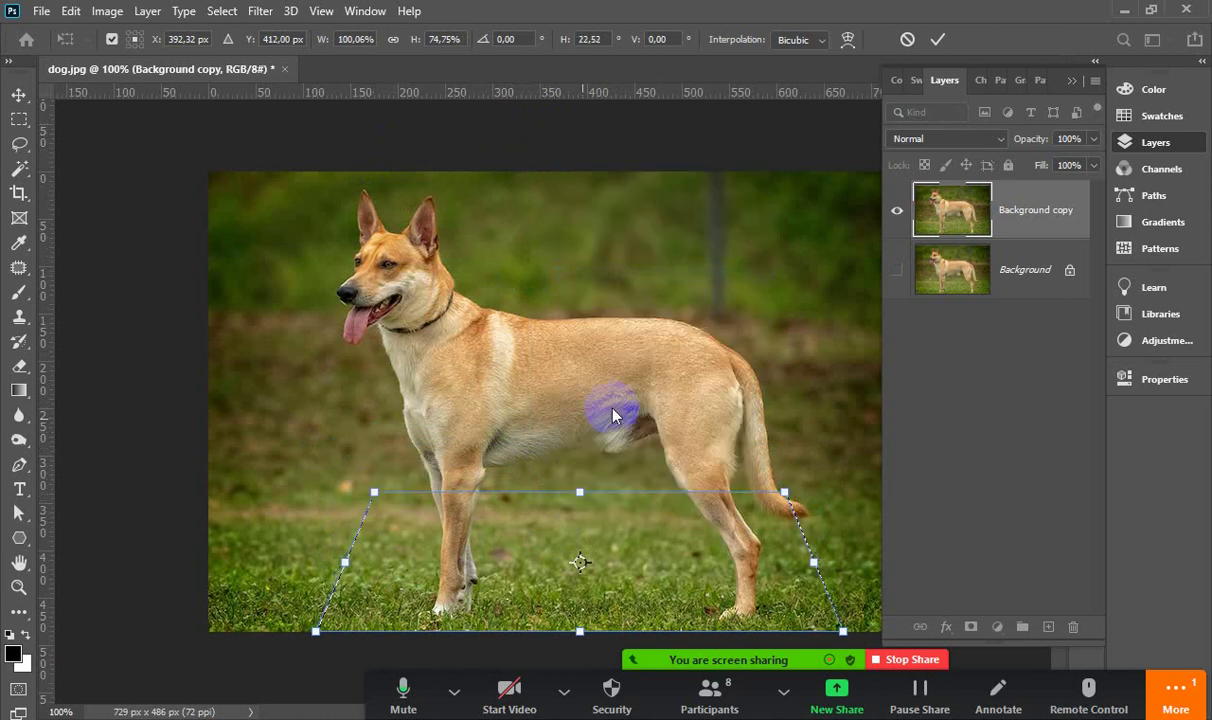
left_click(938, 40)
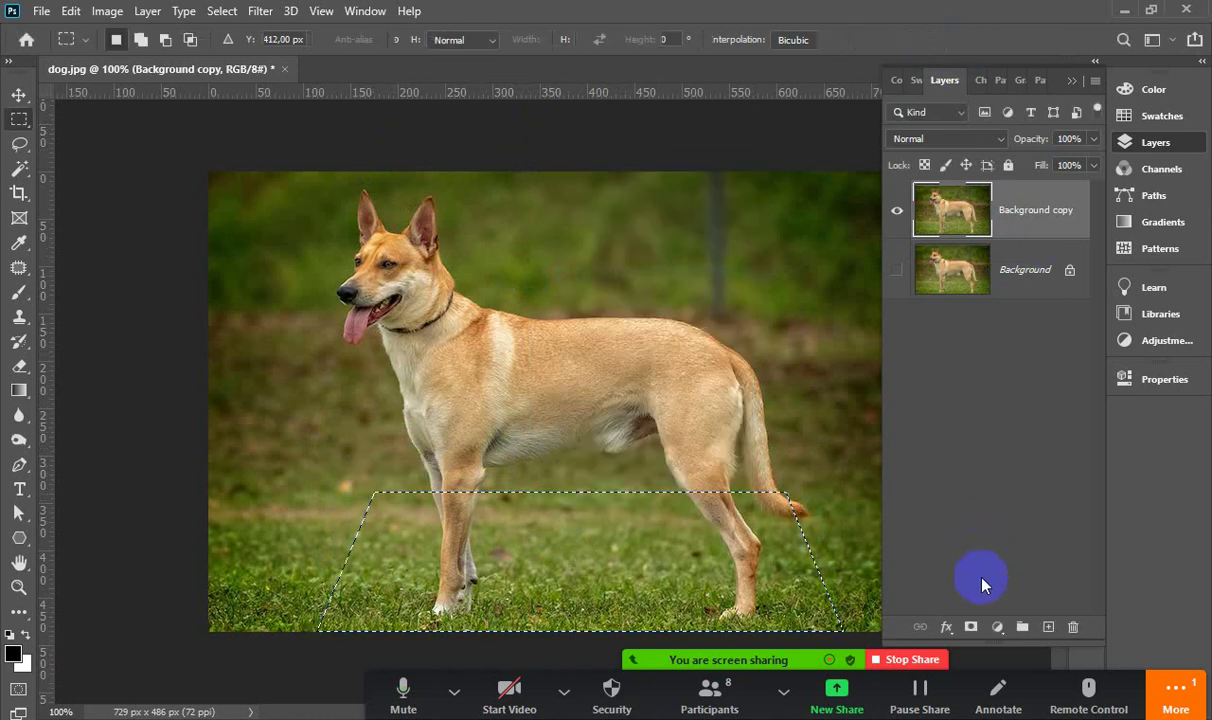
Add a layer mask from the trapezoid selection and briefly check the 3D tiger reference
left_click(971, 628)
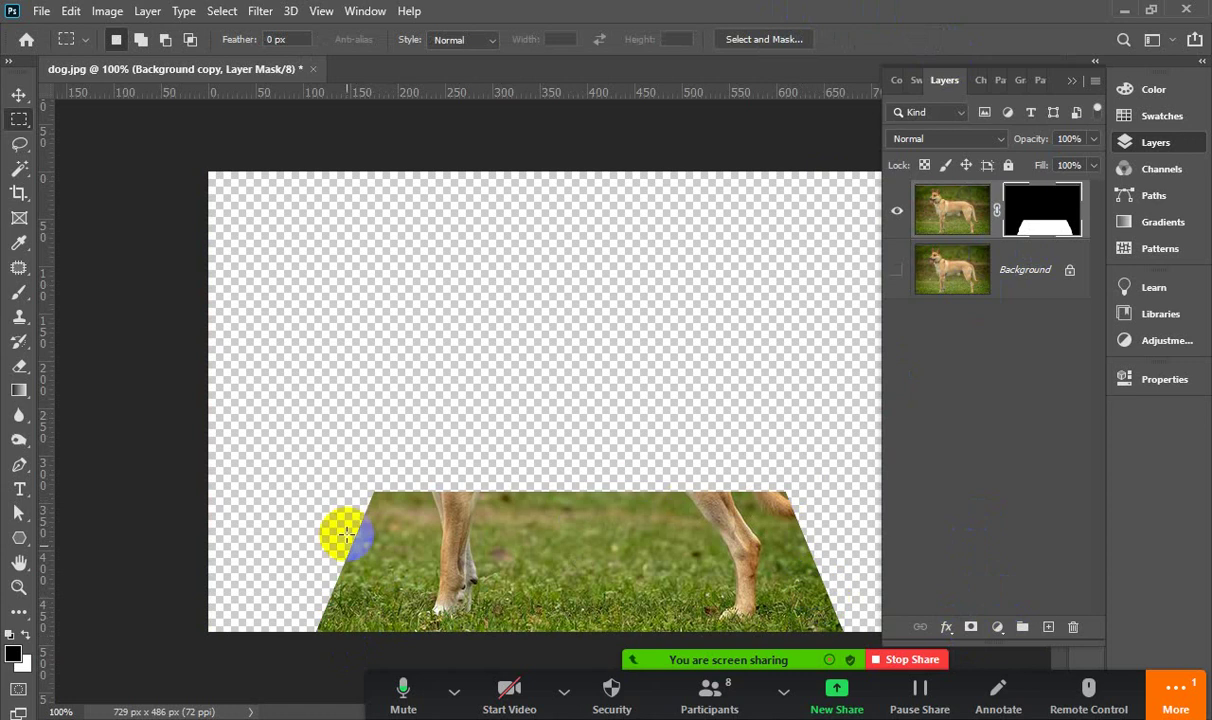
left_click(454, 690)
left_click(733, 615)
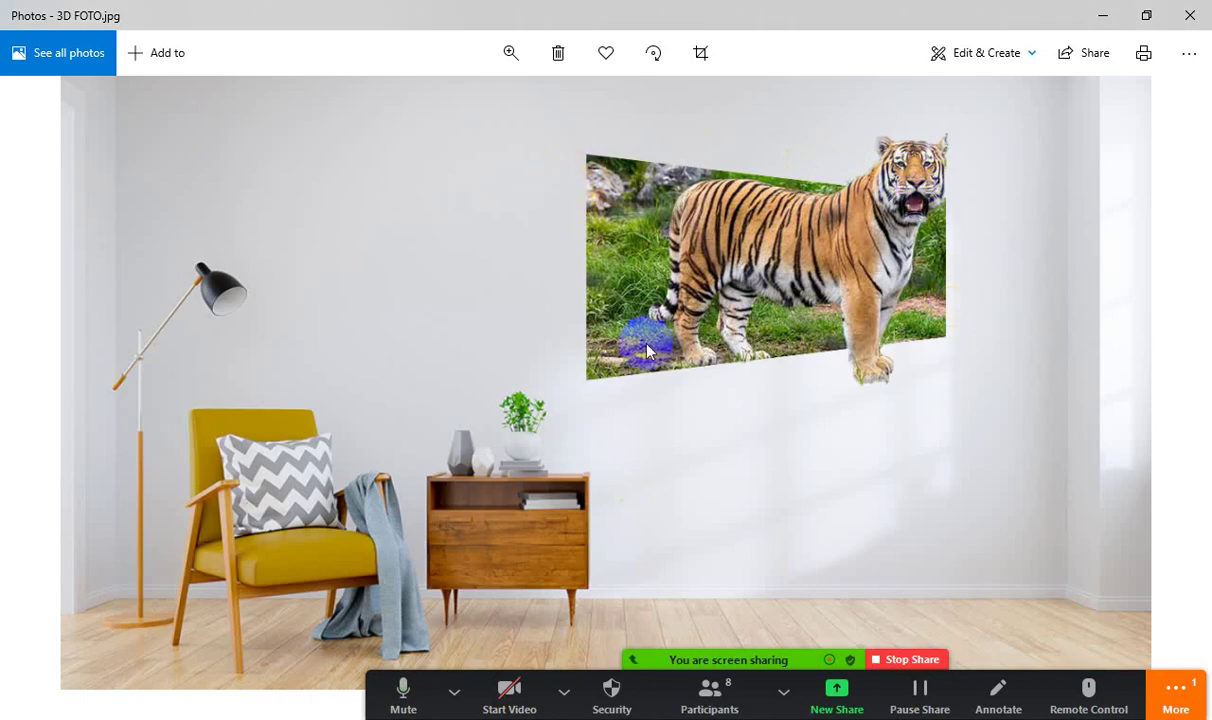
left_click(1100, 15)
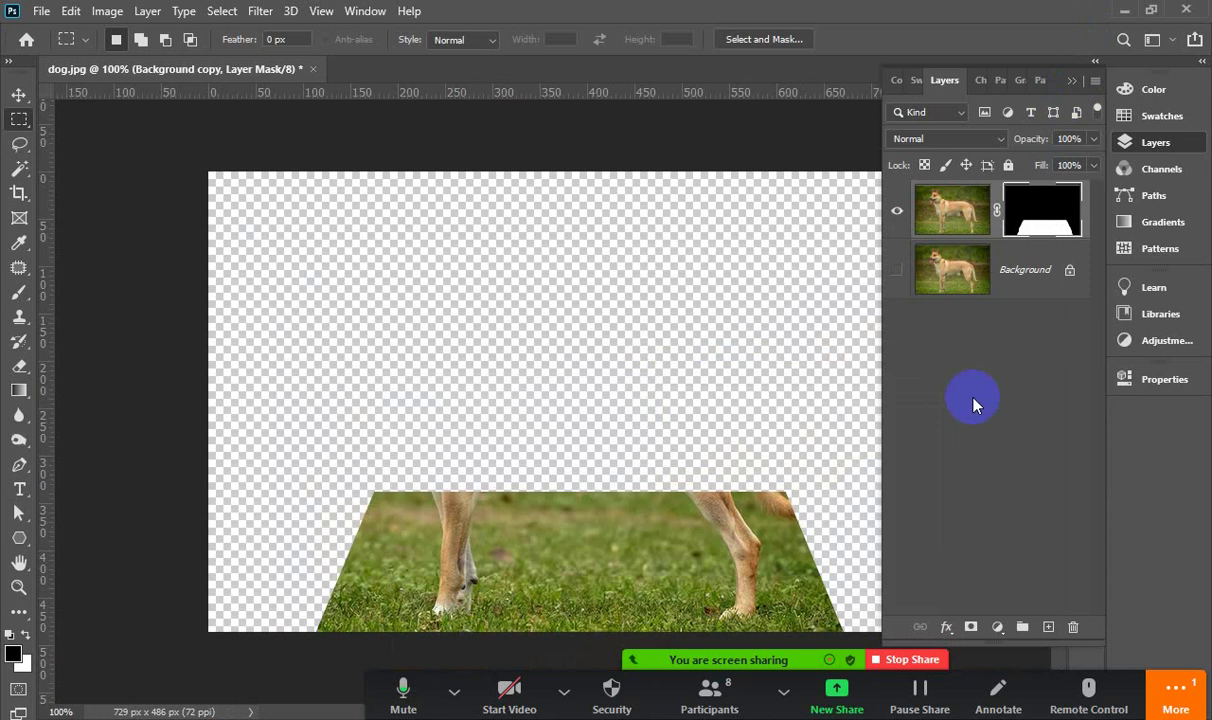
left_click(946, 630)
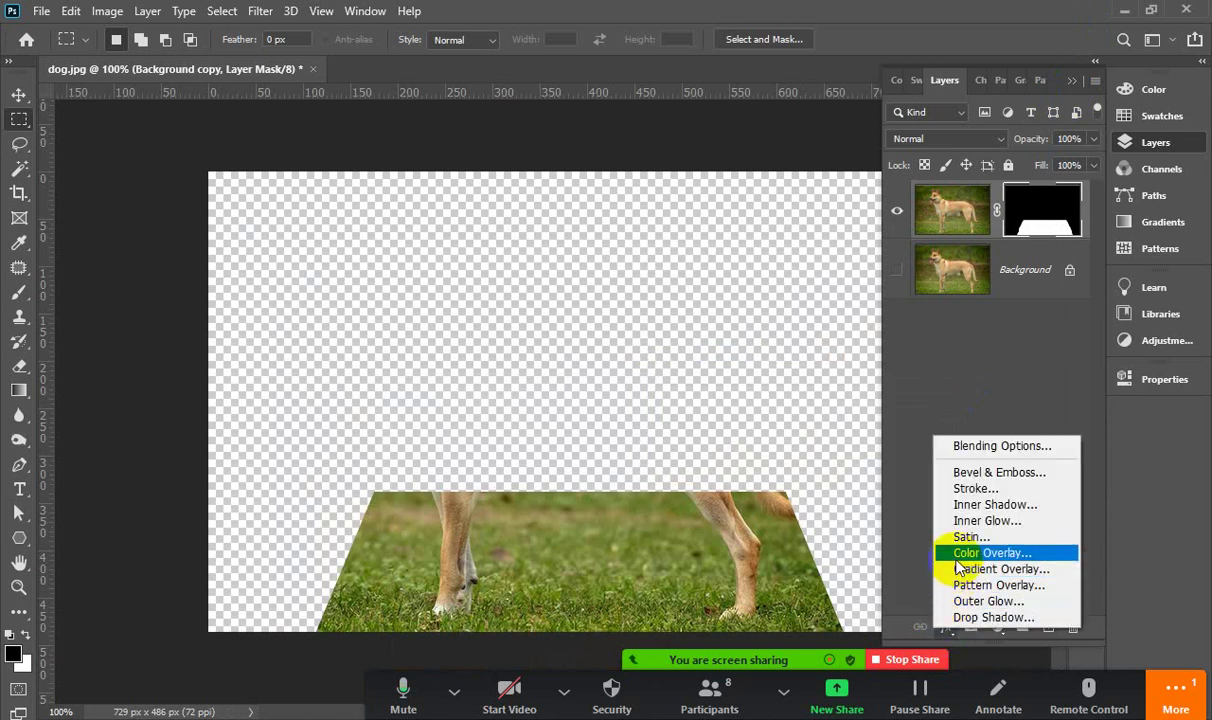
Add a Stroke effect to the masked layer, trying bright green and a thinner size
left_click(963, 492)
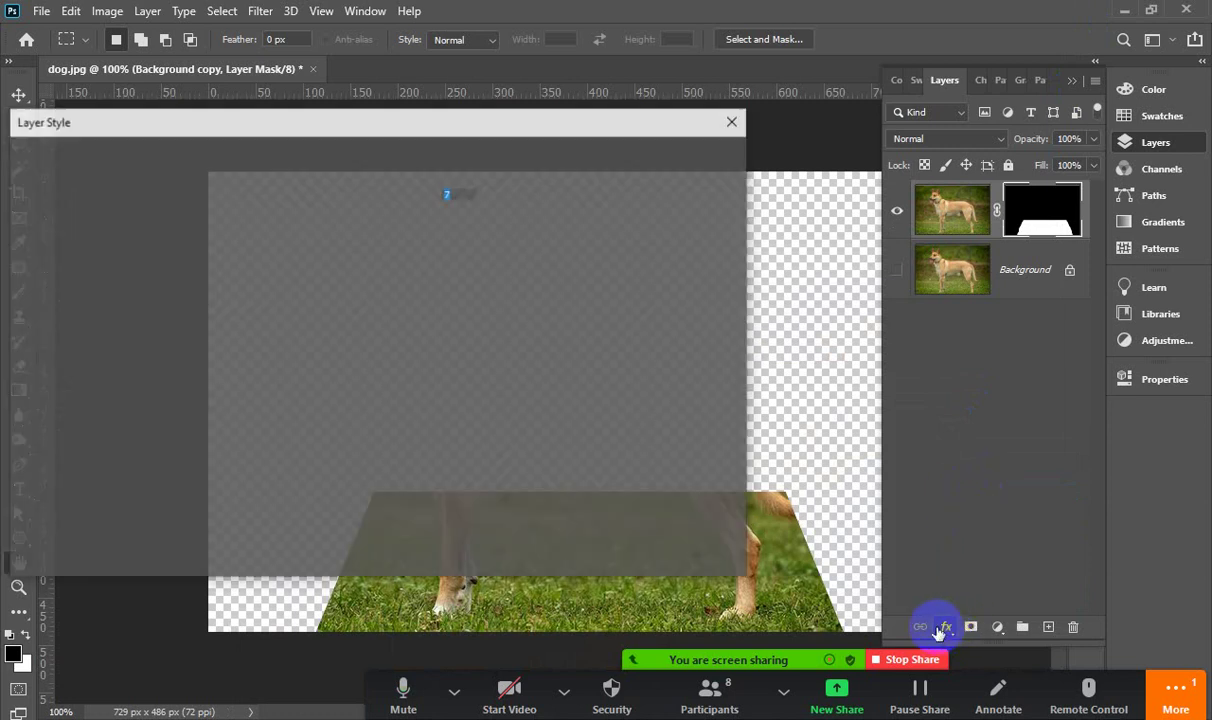
mouse_move(353, 122)
left_mouse_down()
mouse_move(980, 333)
mouse_move(932, 271)
left_mouse_up()
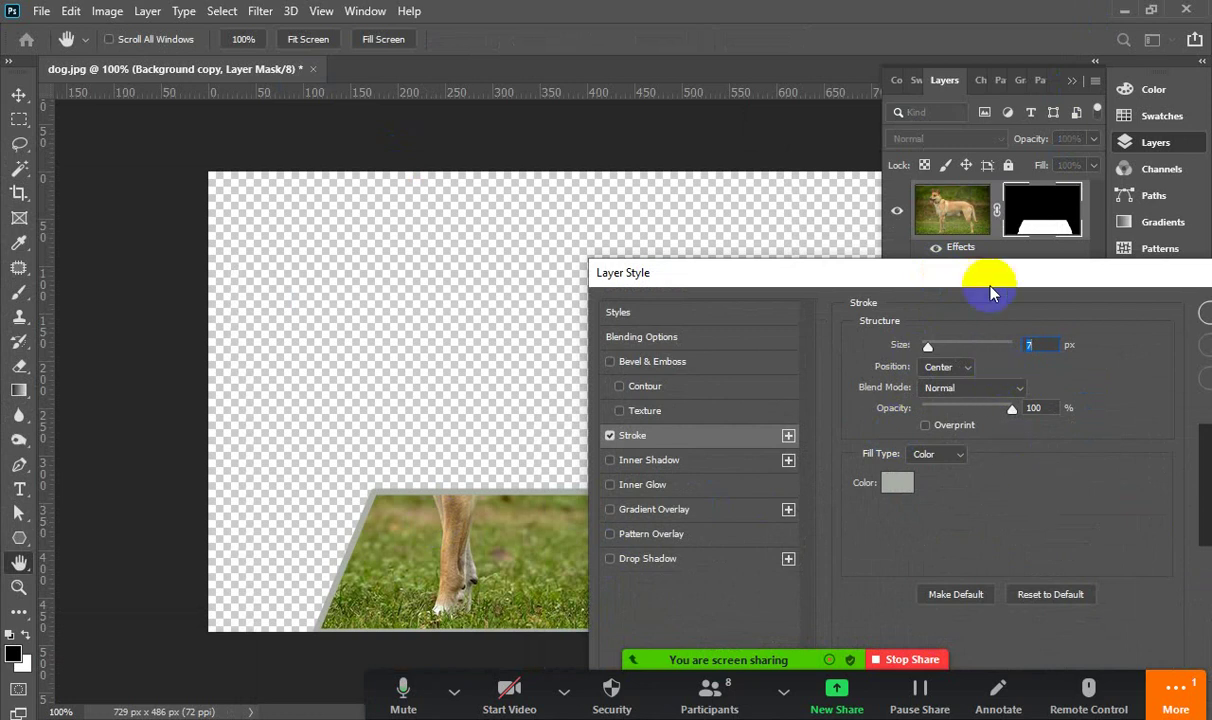
left_click(900, 488)
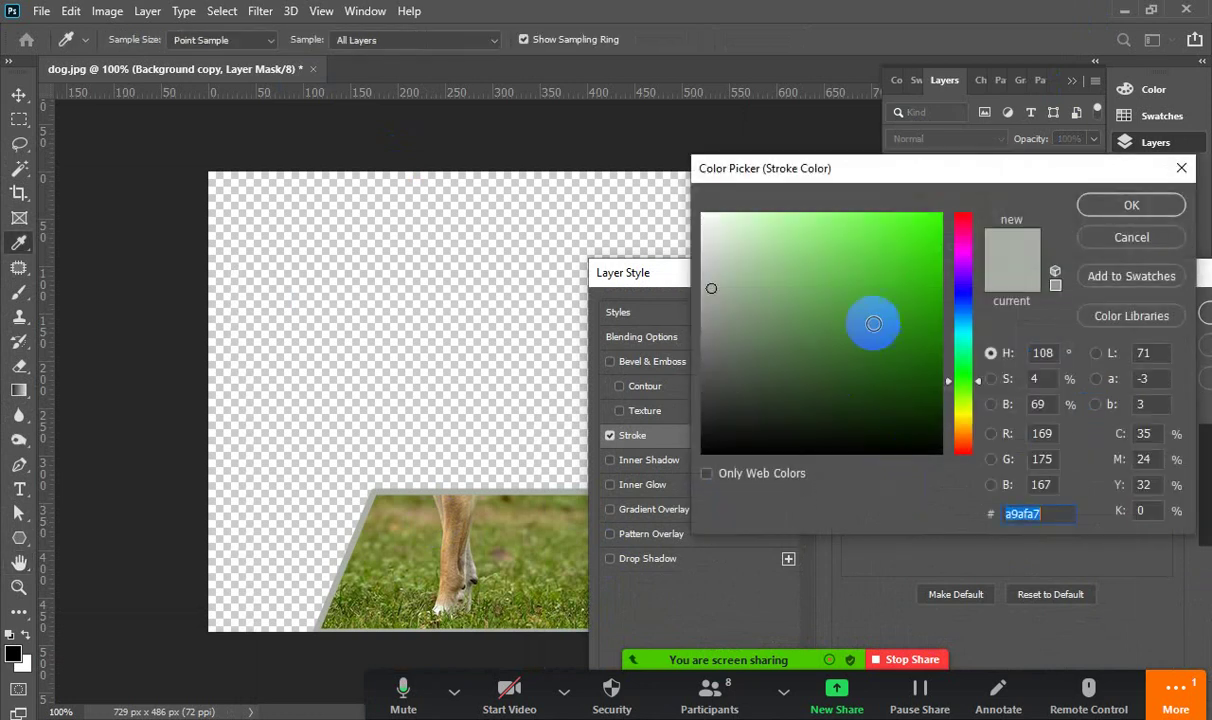
left_click(900, 243)
left_click(1095, 205)
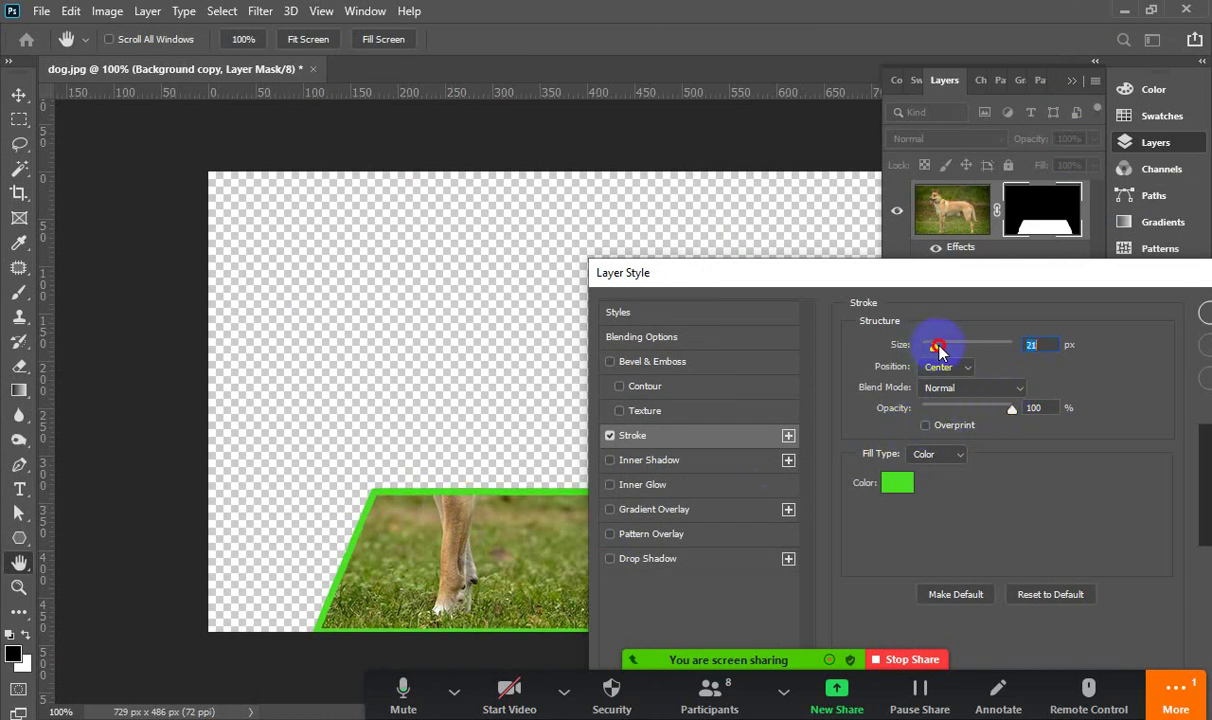
left_click_drag(938, 347, 929, 352)
Switch the stroke to a grey sampled from the image and apply the 8 px stroke
left_click_drag(995, 270, 856, 214)
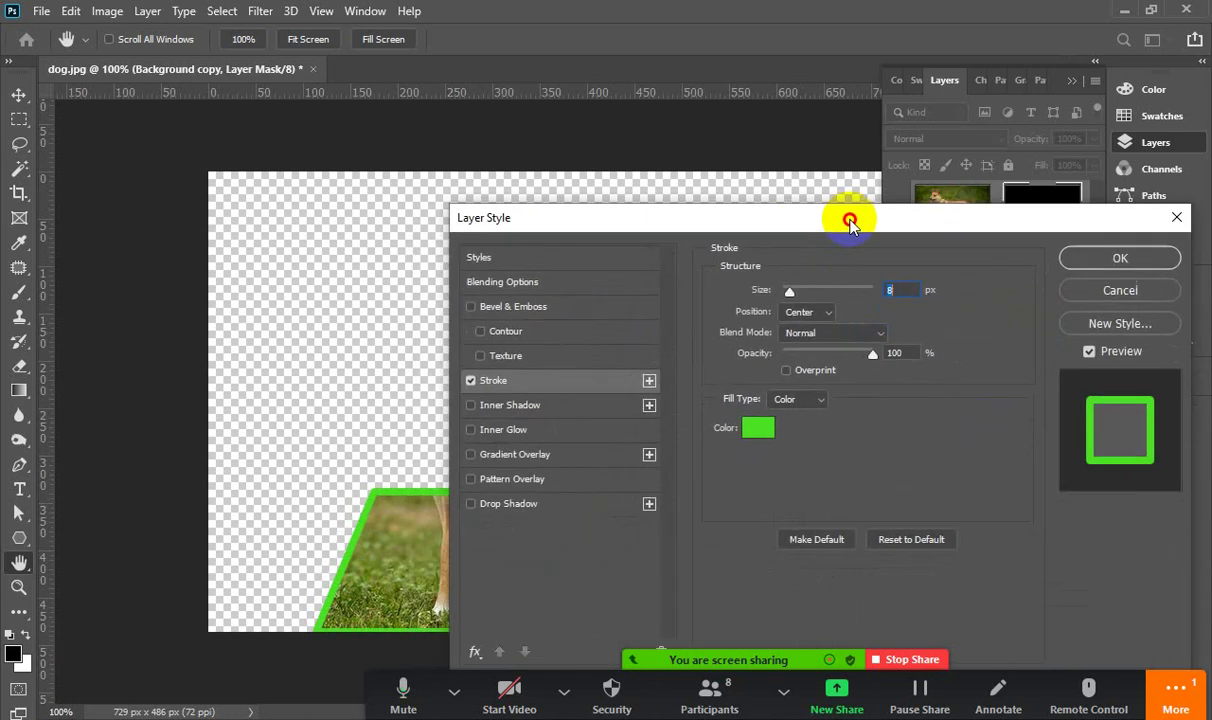
left_click(763, 438)
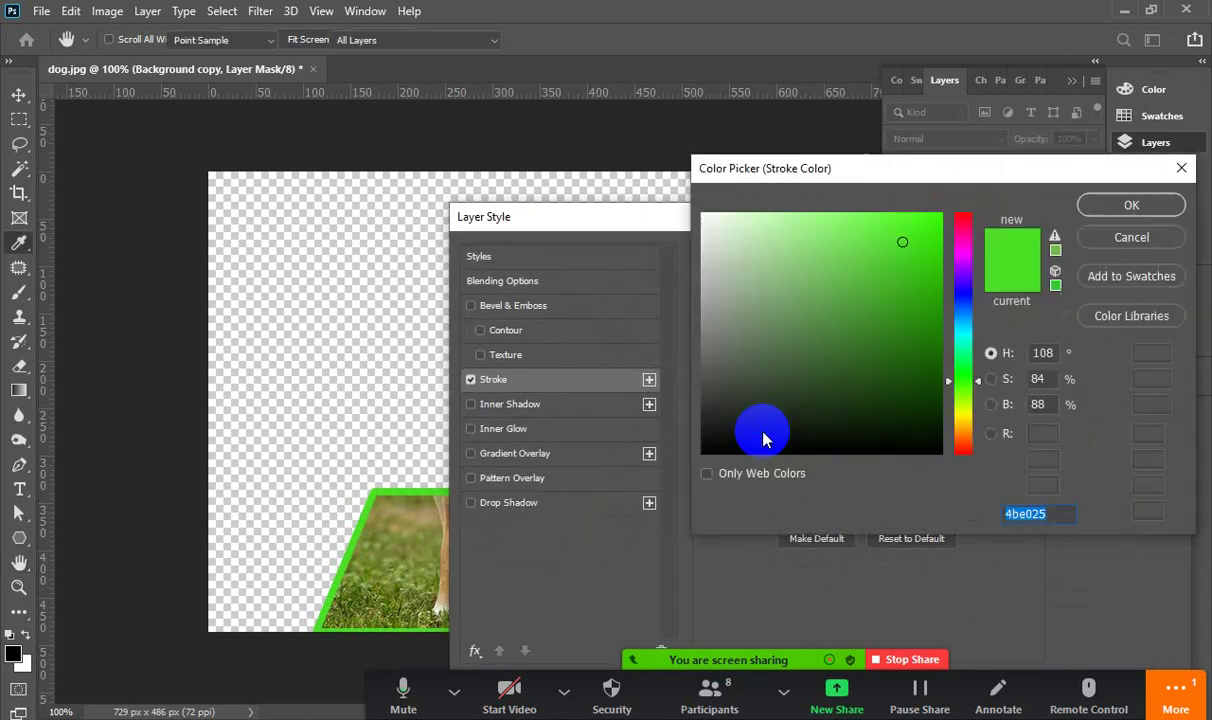
left_click(706, 324)
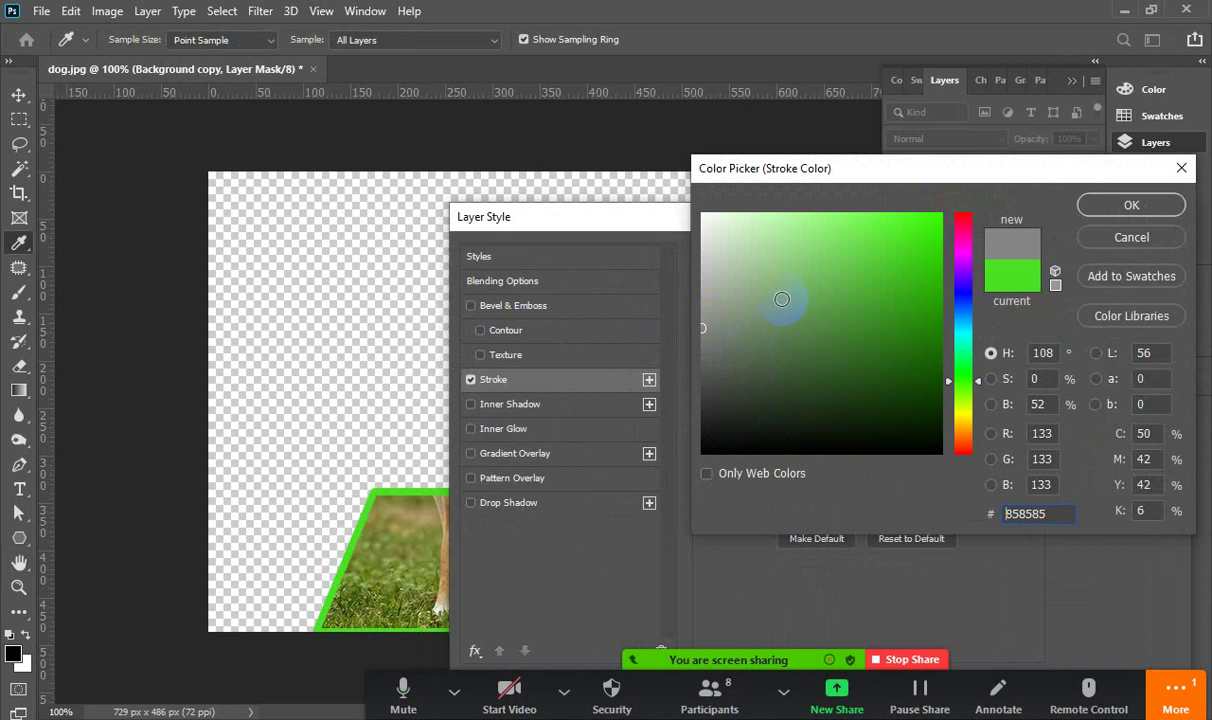
left_click(1120, 204)
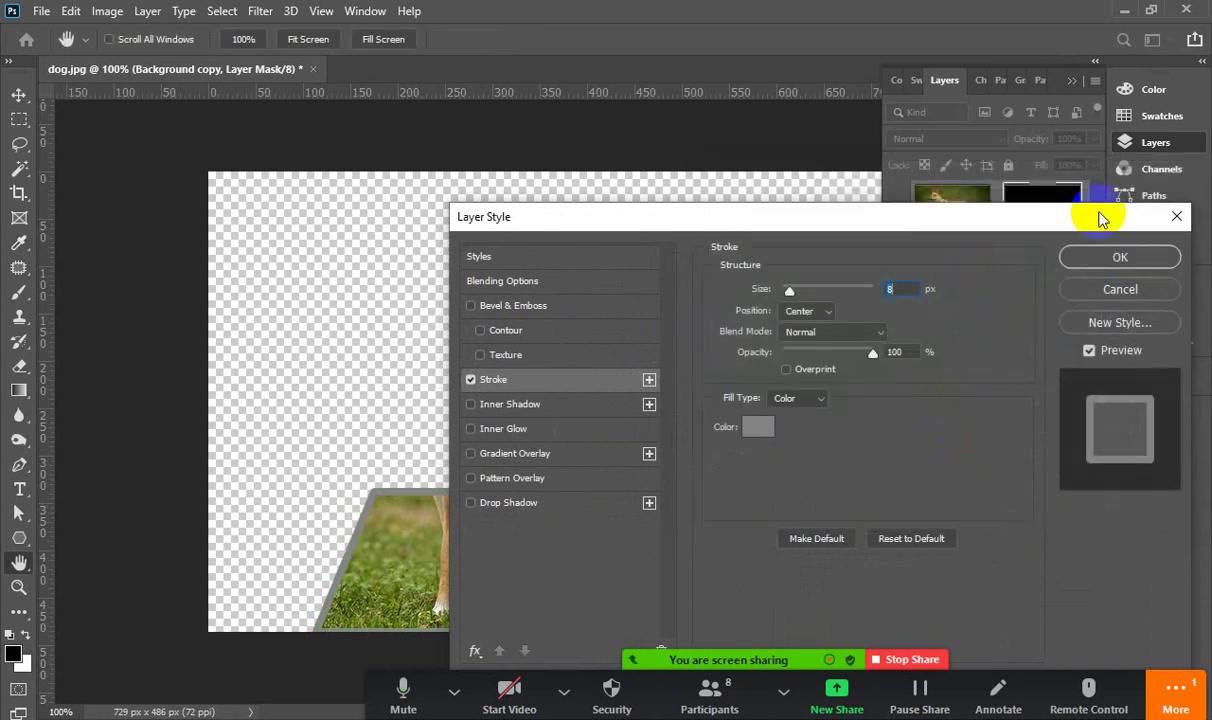
left_click(1116, 258)
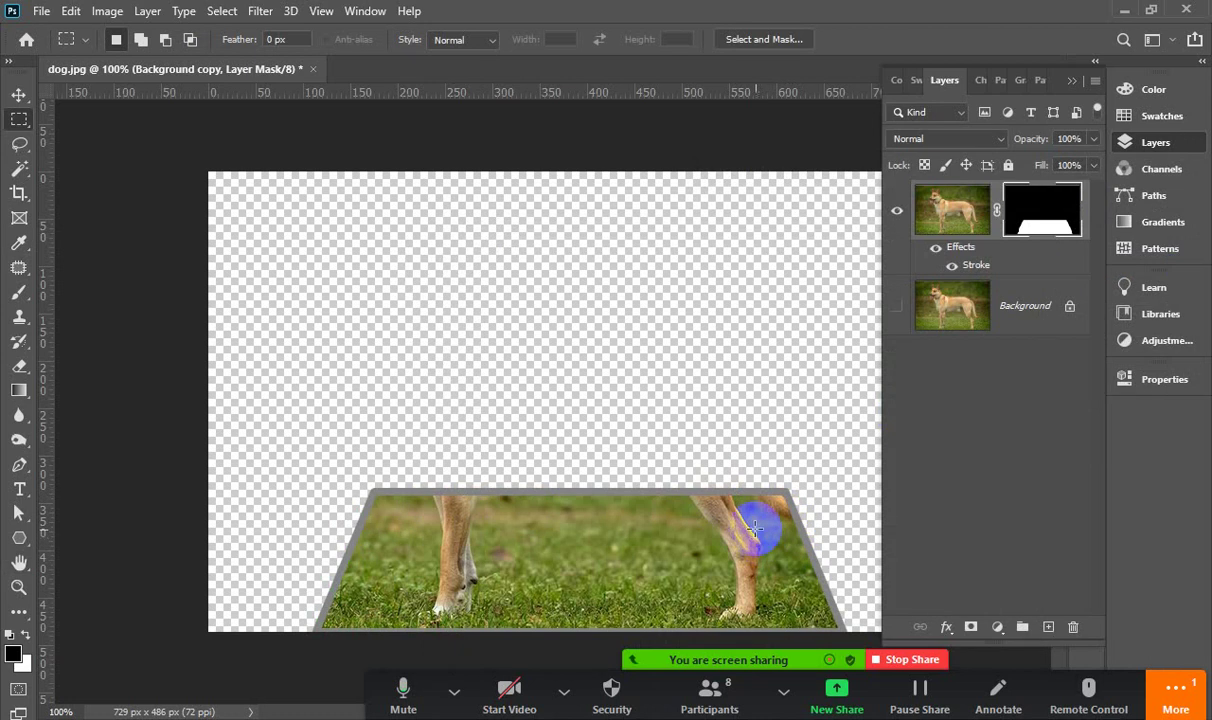
Glance through the Edit and fx menus unchanged, then bring the 3D FOTO.jpg tiger forward
left_click(68, 12)
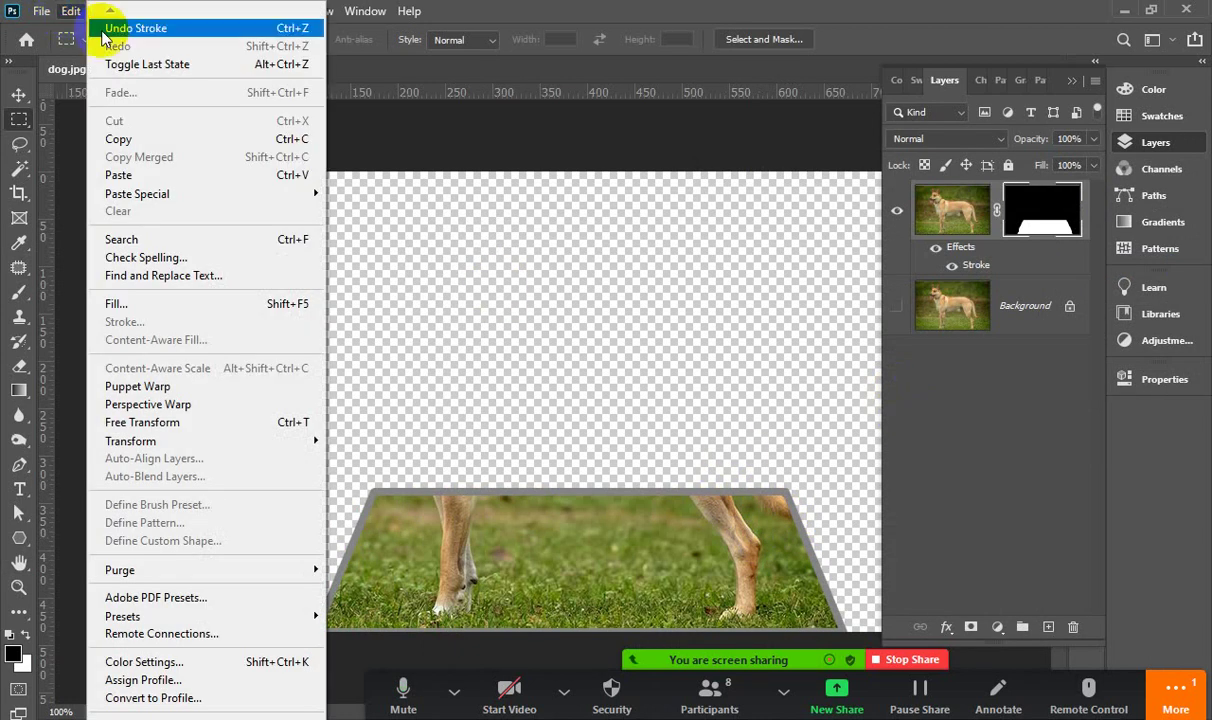
left_click(1025, 222)
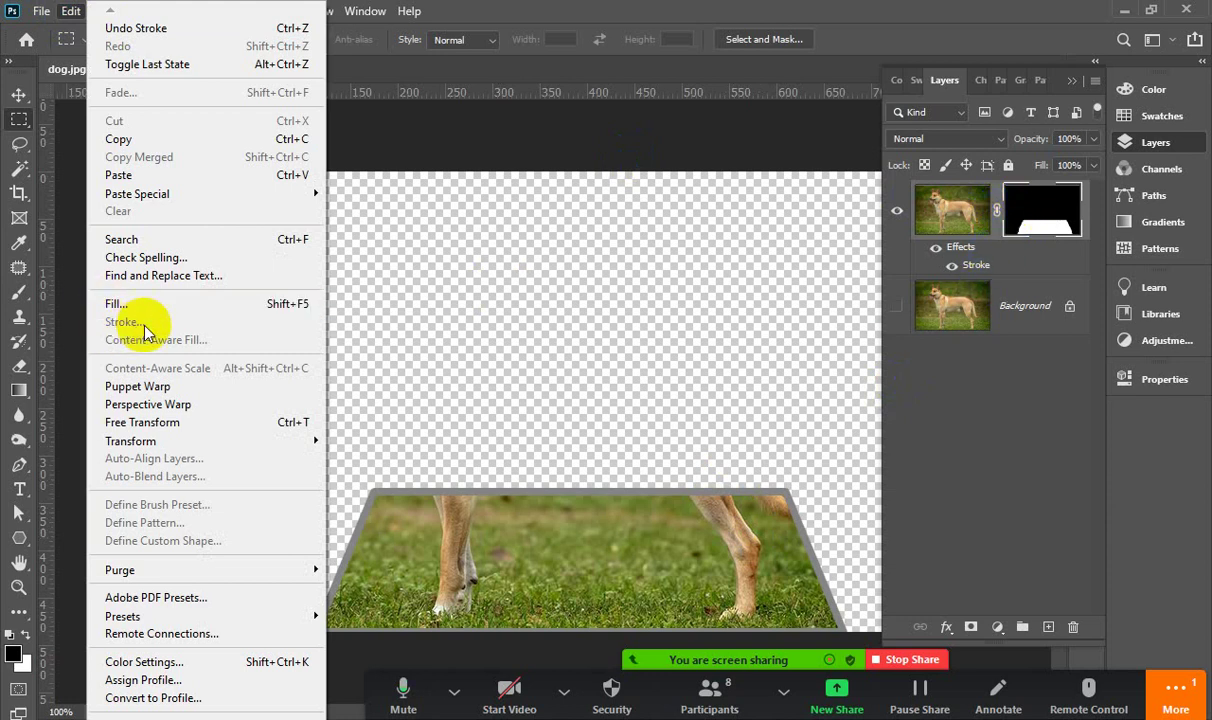
left_click(611, 8)
left_click(946, 628)
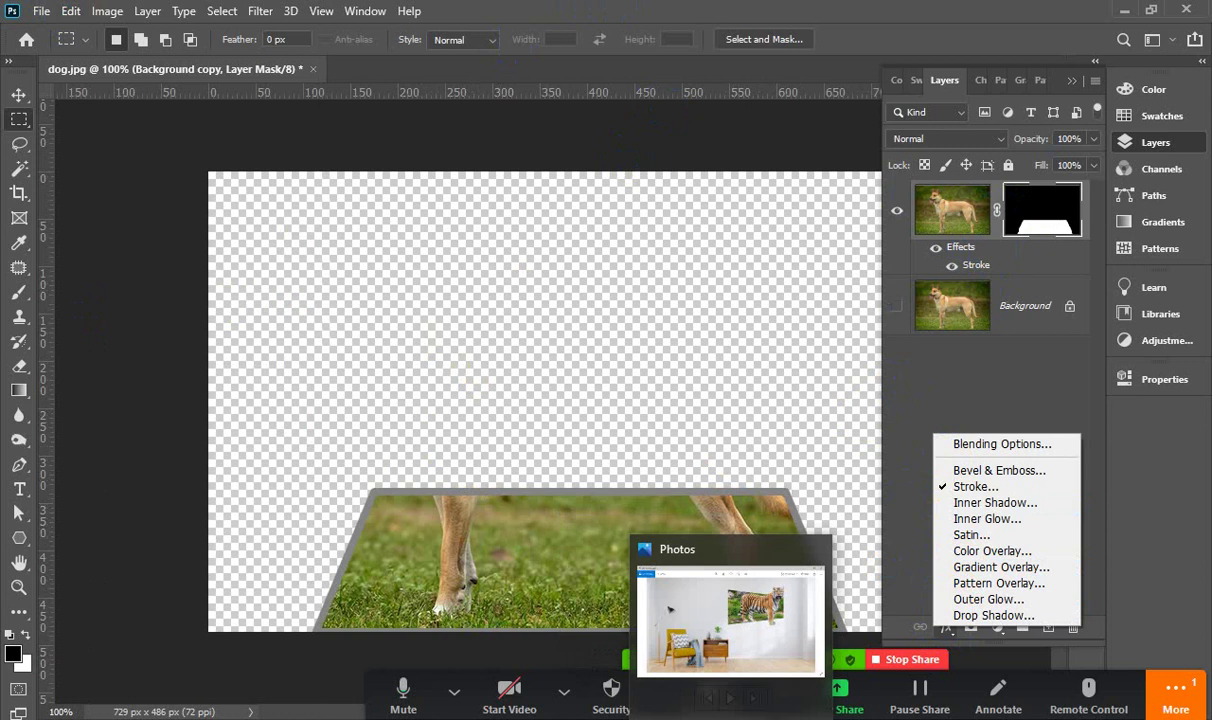
left_click(730, 620)
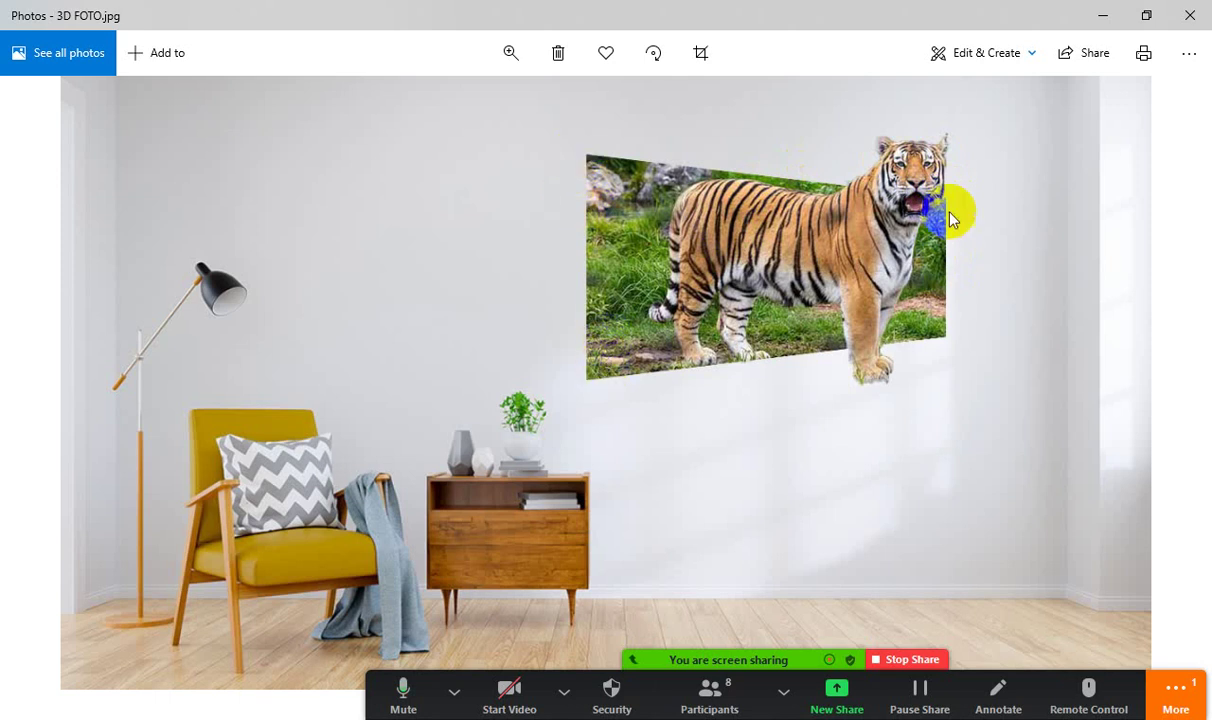
Zoom into the tiger bursting from the wall, fit the photo, then return to dog.jpg in Photoshop
left_click(733, 298)
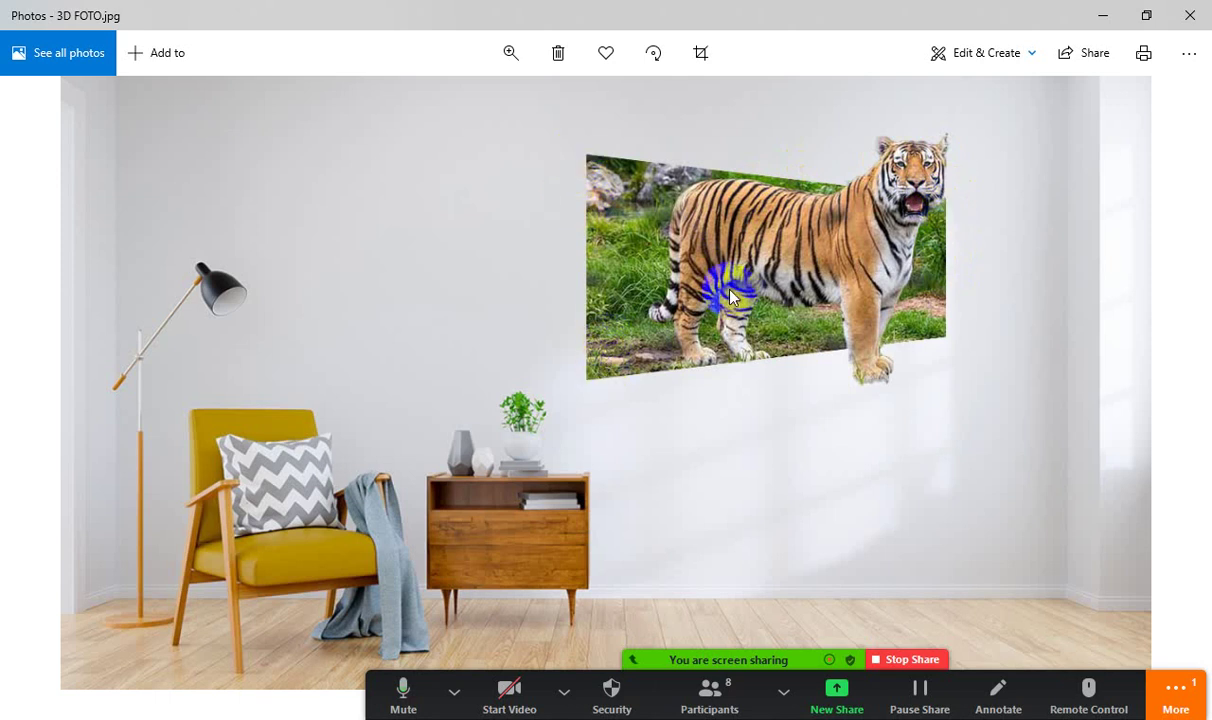
left_click(885, 305)
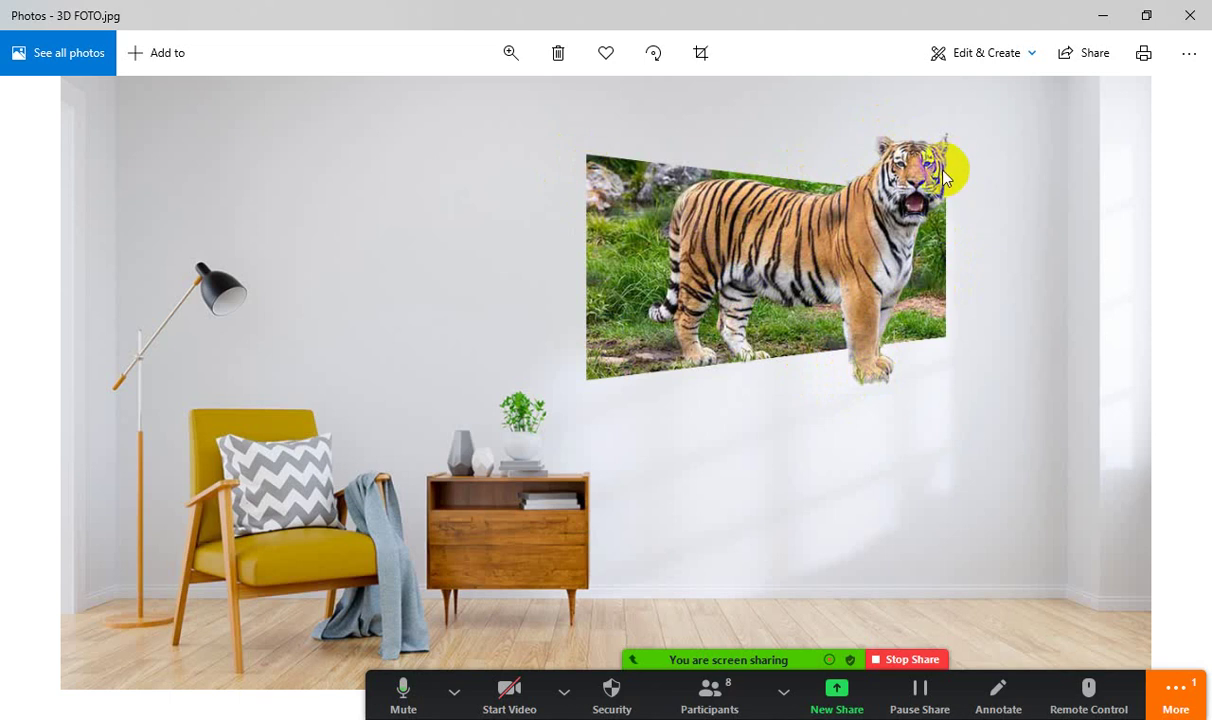
left_click(508, 52)
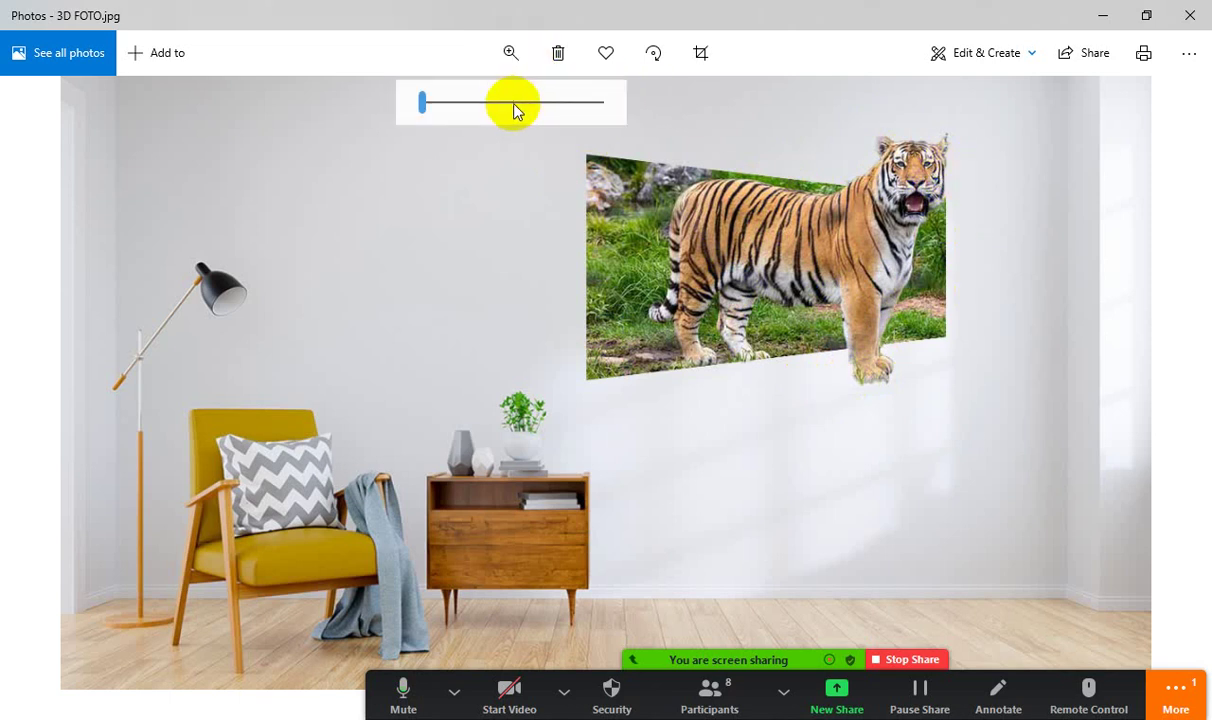
left_click_drag(428, 107, 458, 102)
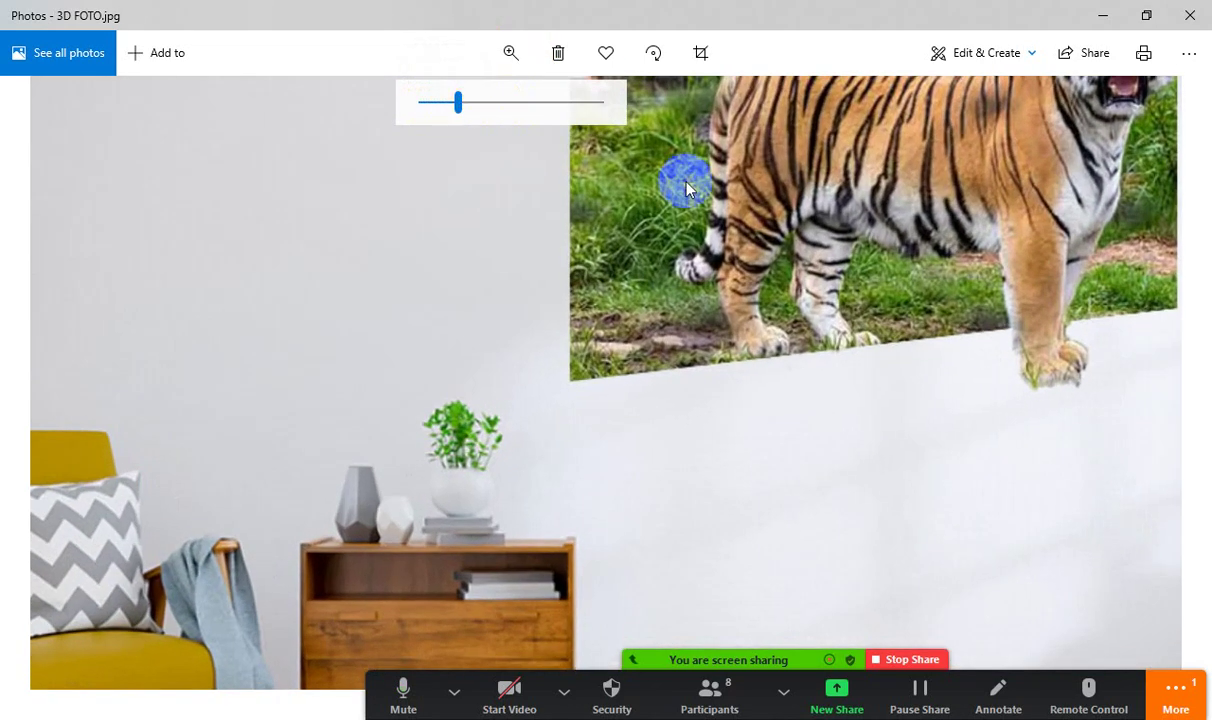
double_click(984, 210)
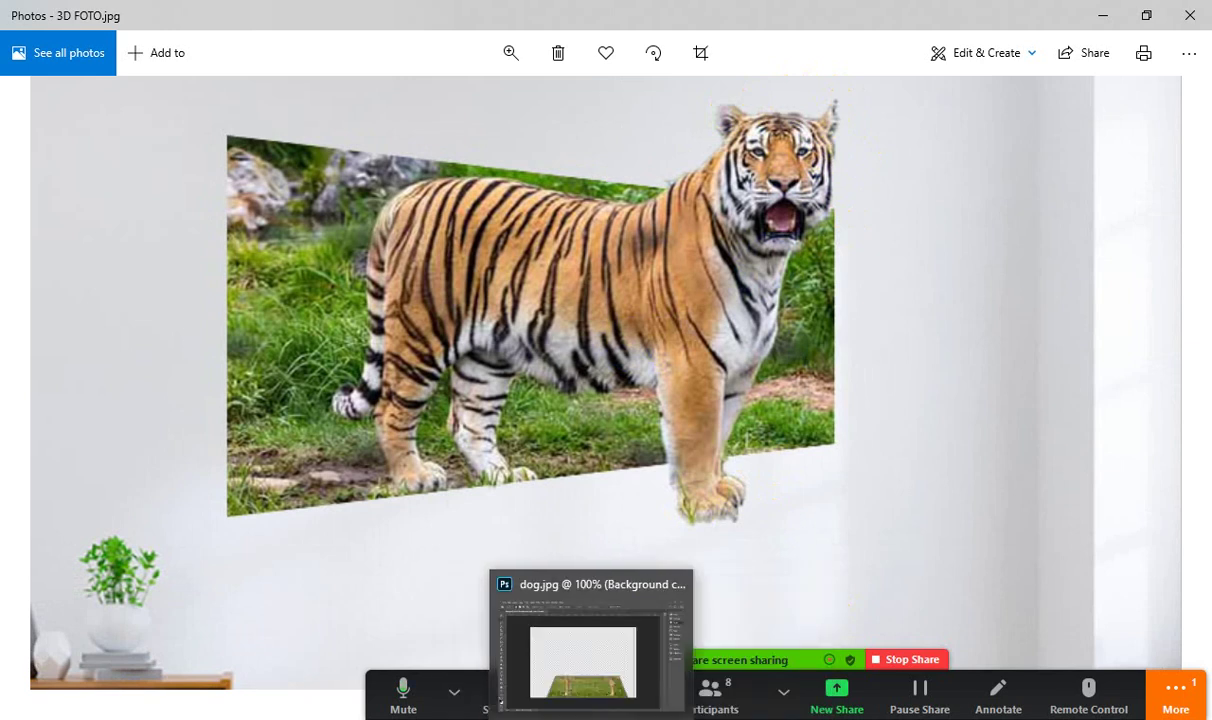
left_click(590, 640)
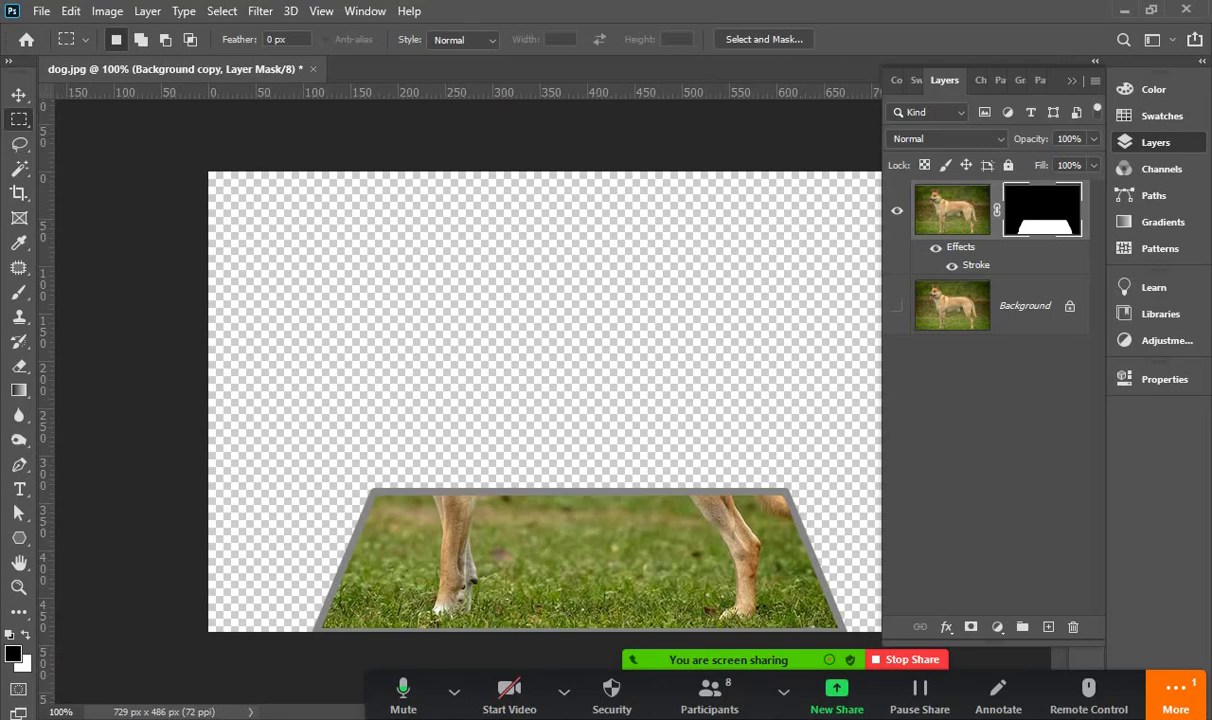
Show the Background layer and duplicate it as Background copy 2 at the top of the stack
left_click(897, 310)
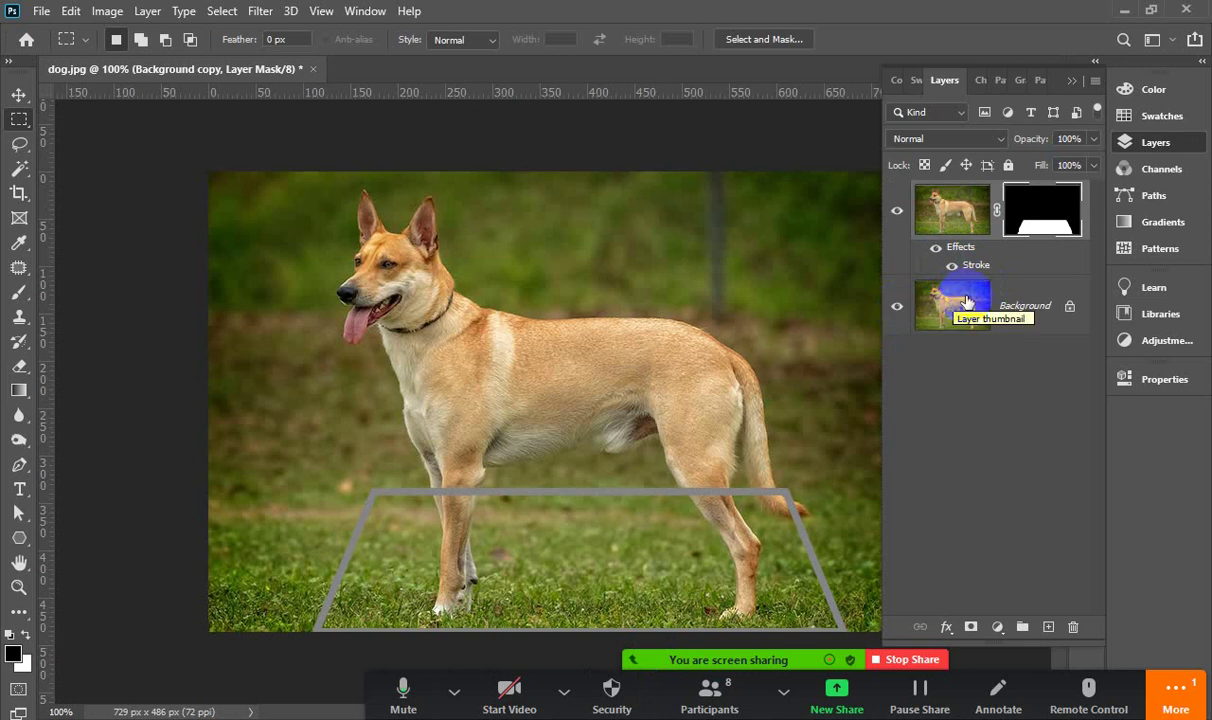
left_click_drag(966, 300, 986, 311)
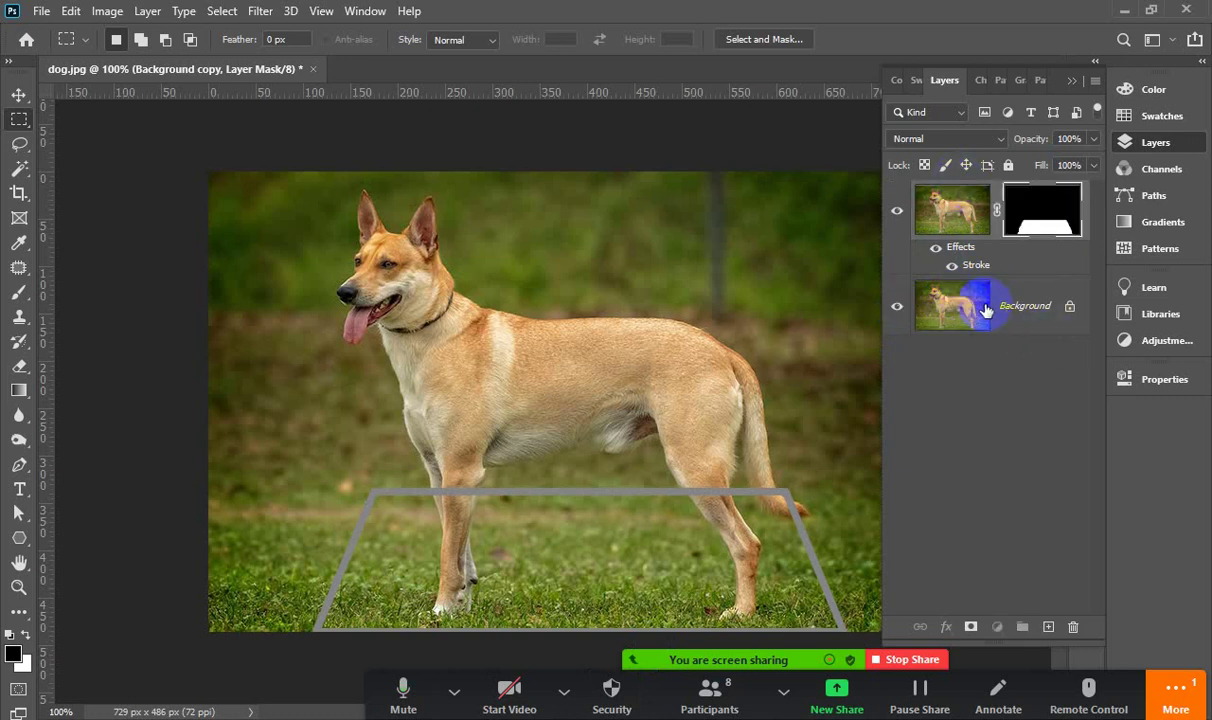
left_click(965, 307)
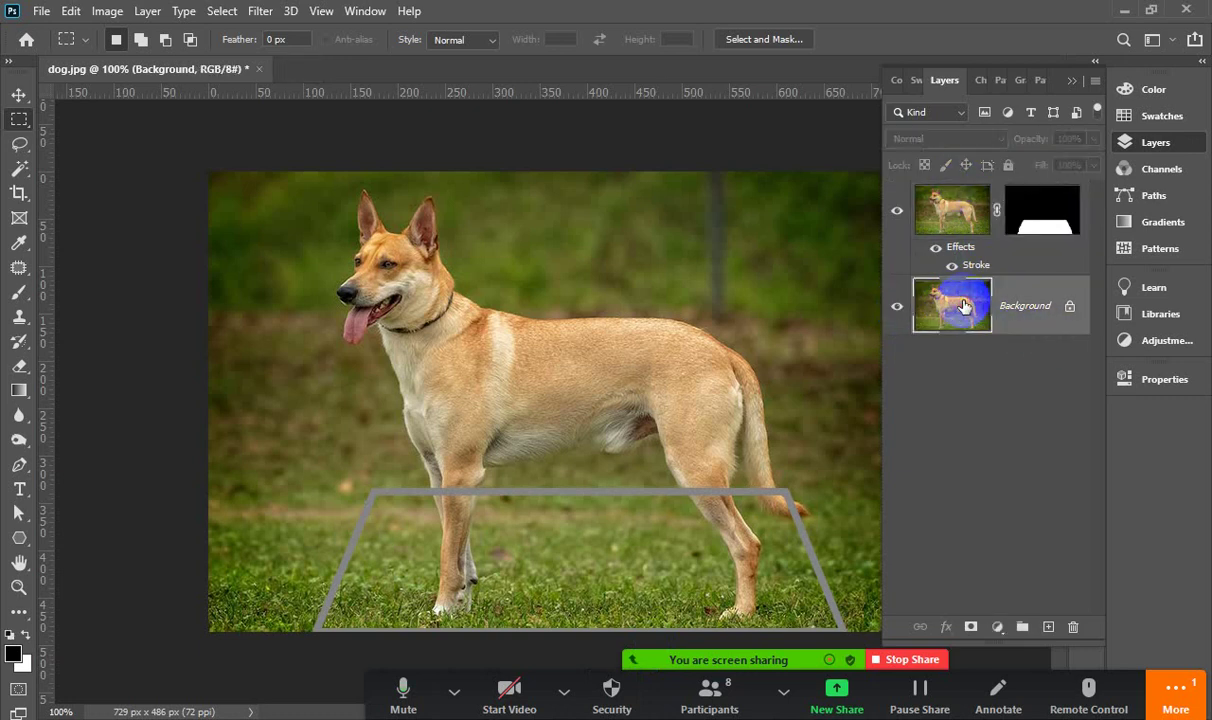
key("ctrl+j")
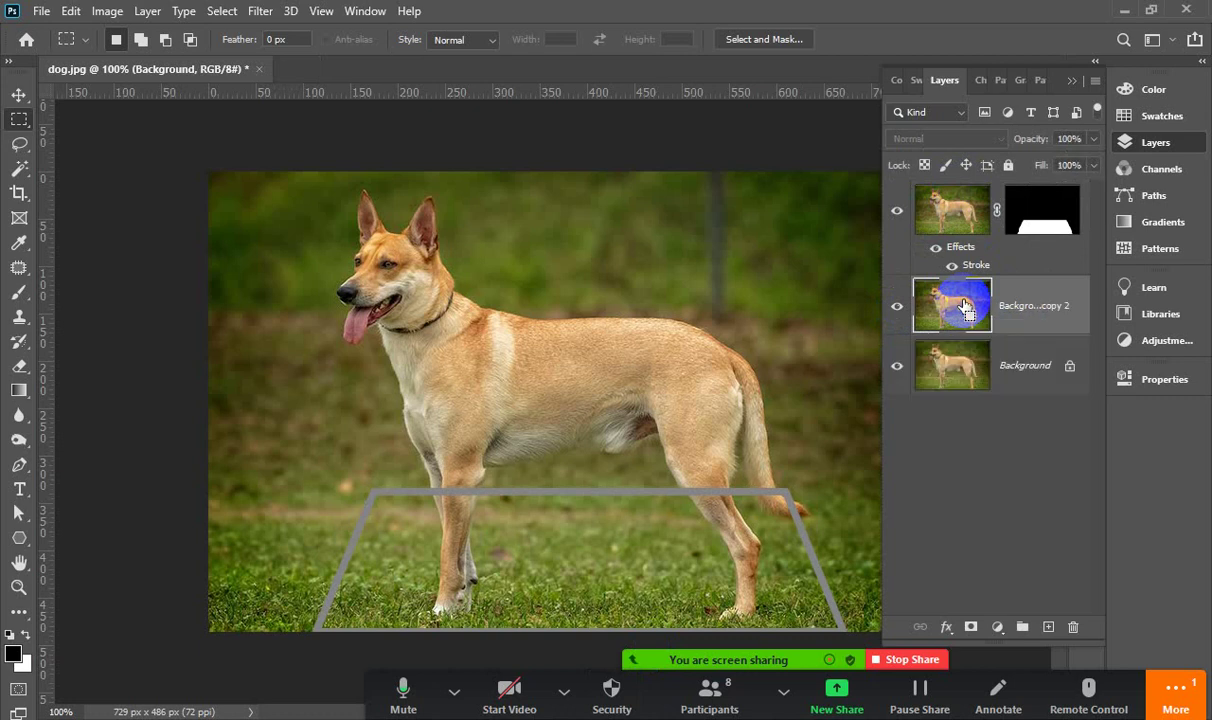
left_click_drag(965, 305, 963, 203)
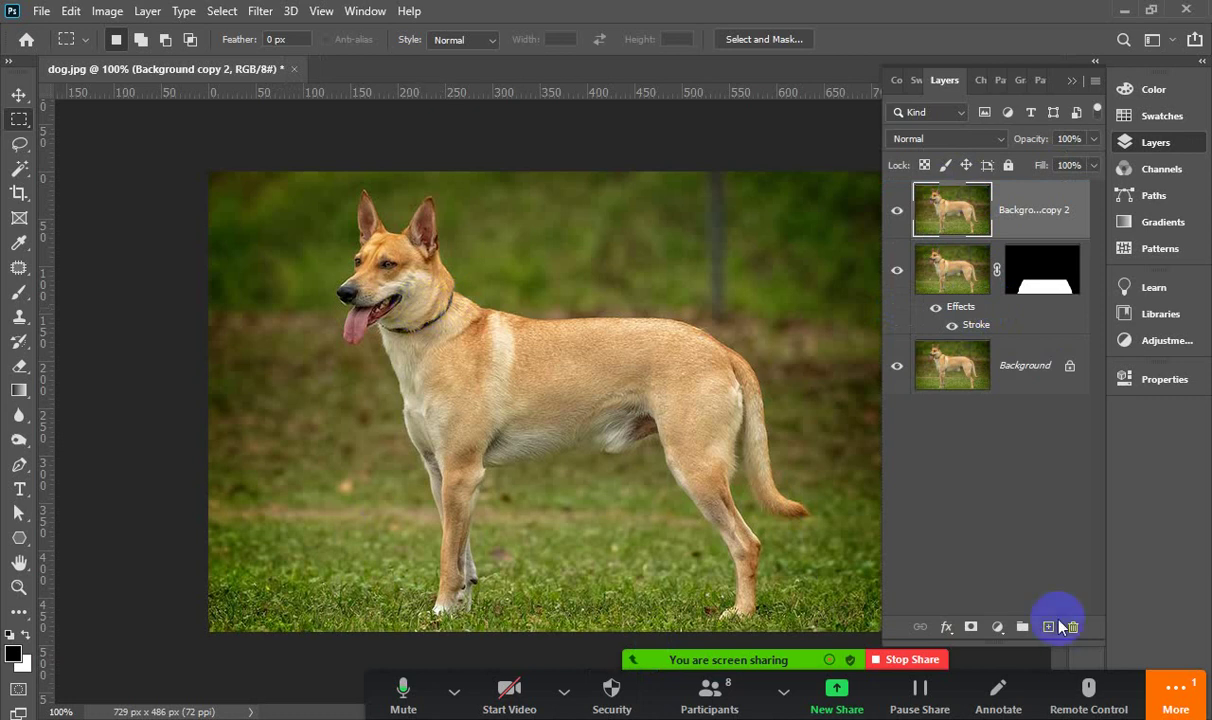
left_click(15, 162)
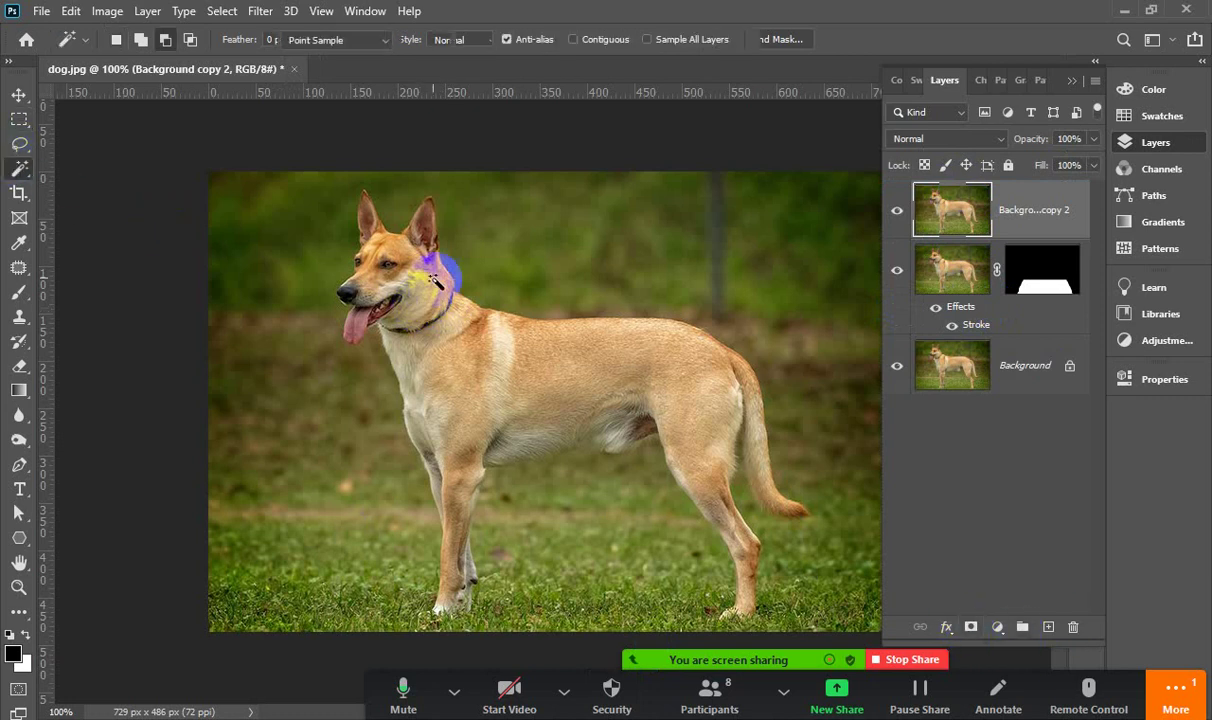
Select the dog's head and neck with the Quick Selection brush, then shrink the brush to 10
left_click(452, 344)
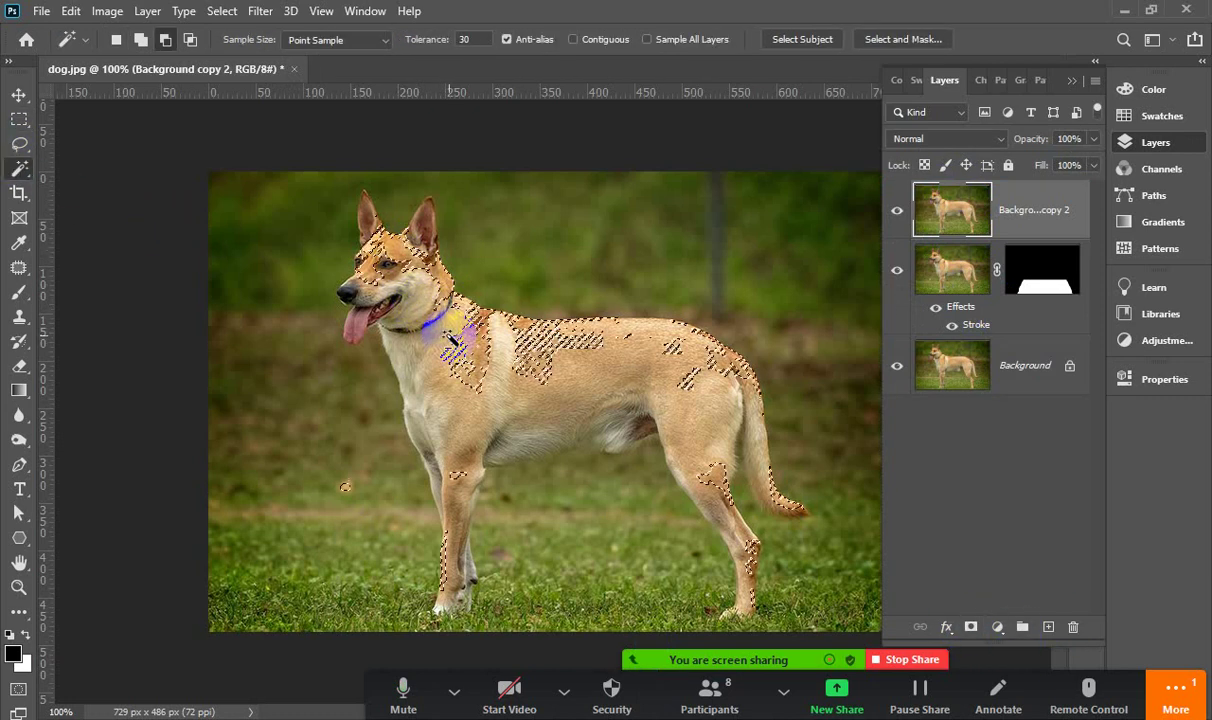
left_click(103, 208)
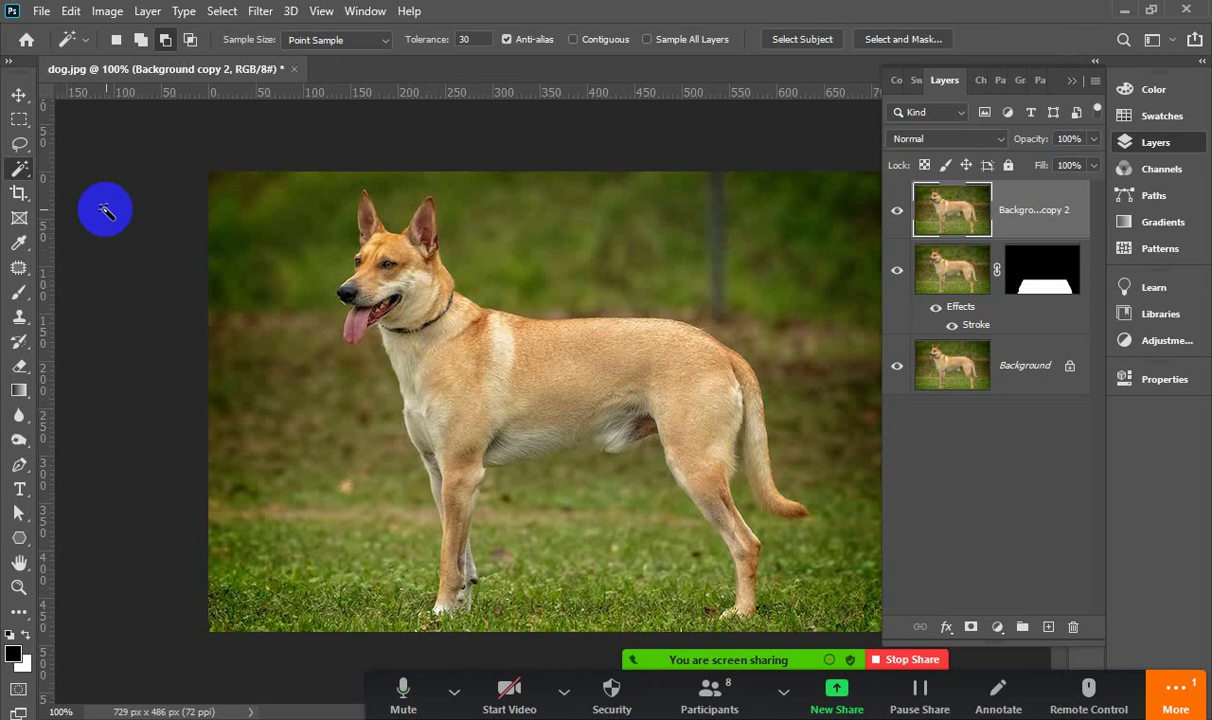
right_click(18, 168)
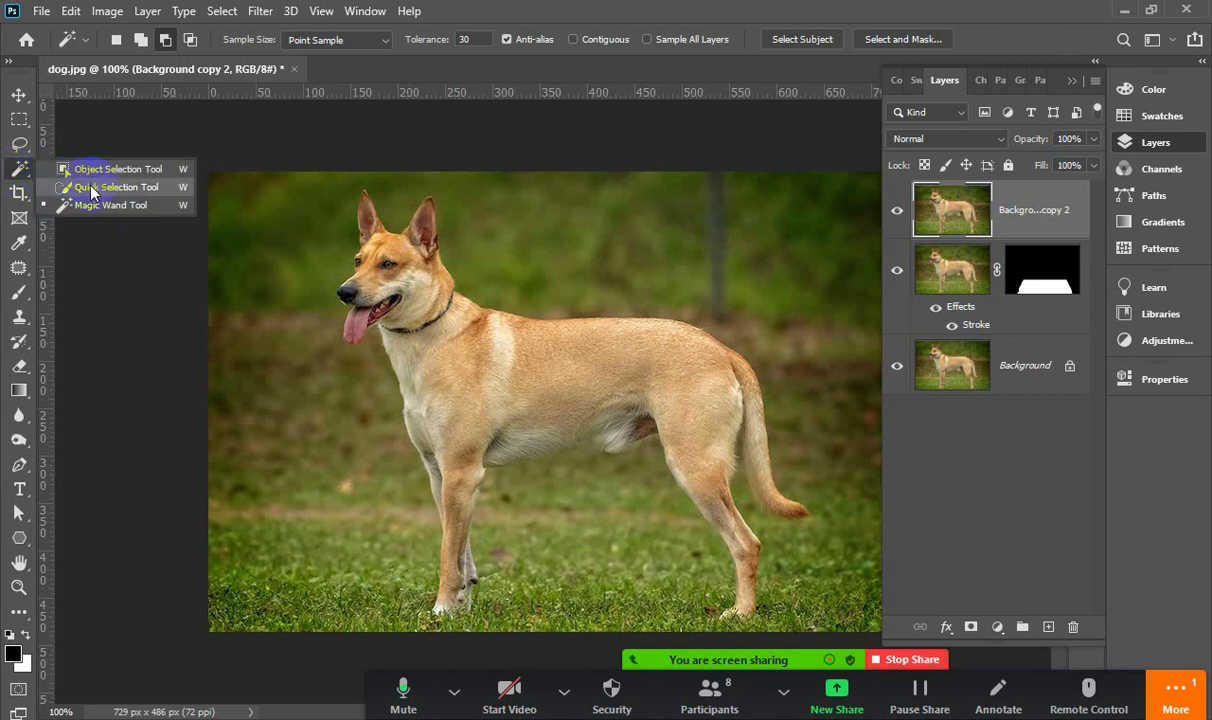
left_click(90, 187)
mouse_move(386, 257)
left_mouse_down()
mouse_move(414, 311)
mouse_move(522, 360)
mouse_move(641, 362)
mouse_move(688, 388)
left_mouse_up()
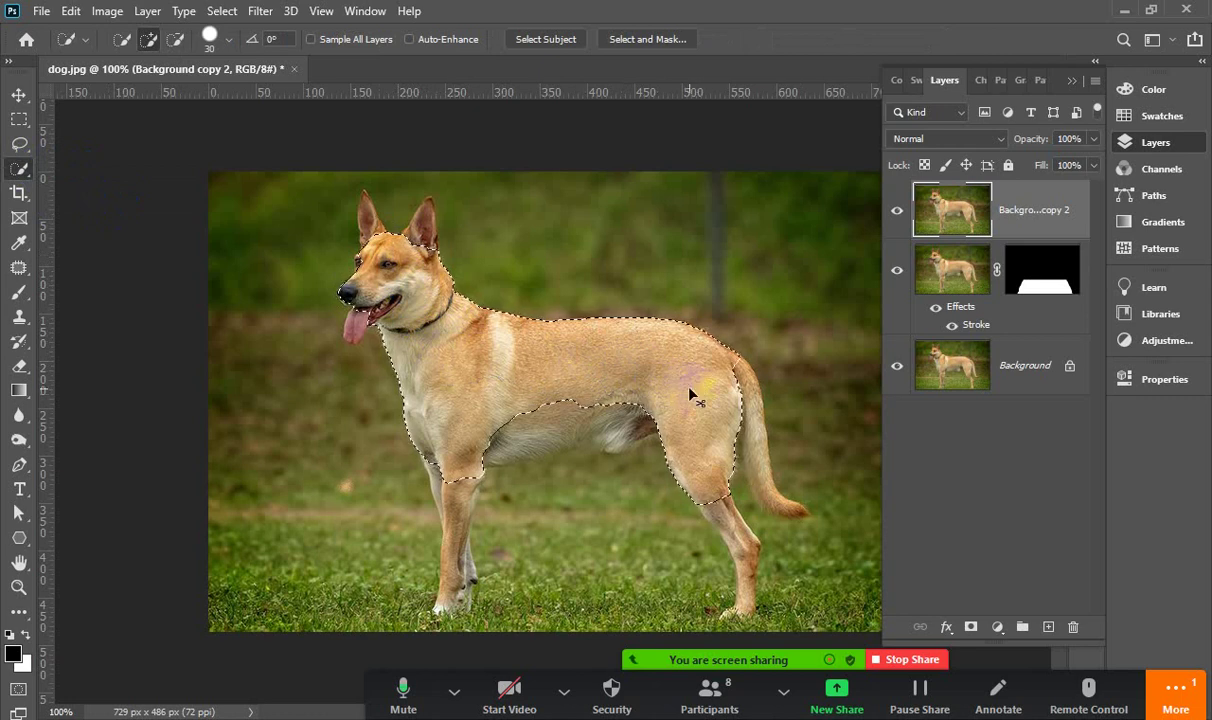
key("ctrl+plus")
key("bracketleft")
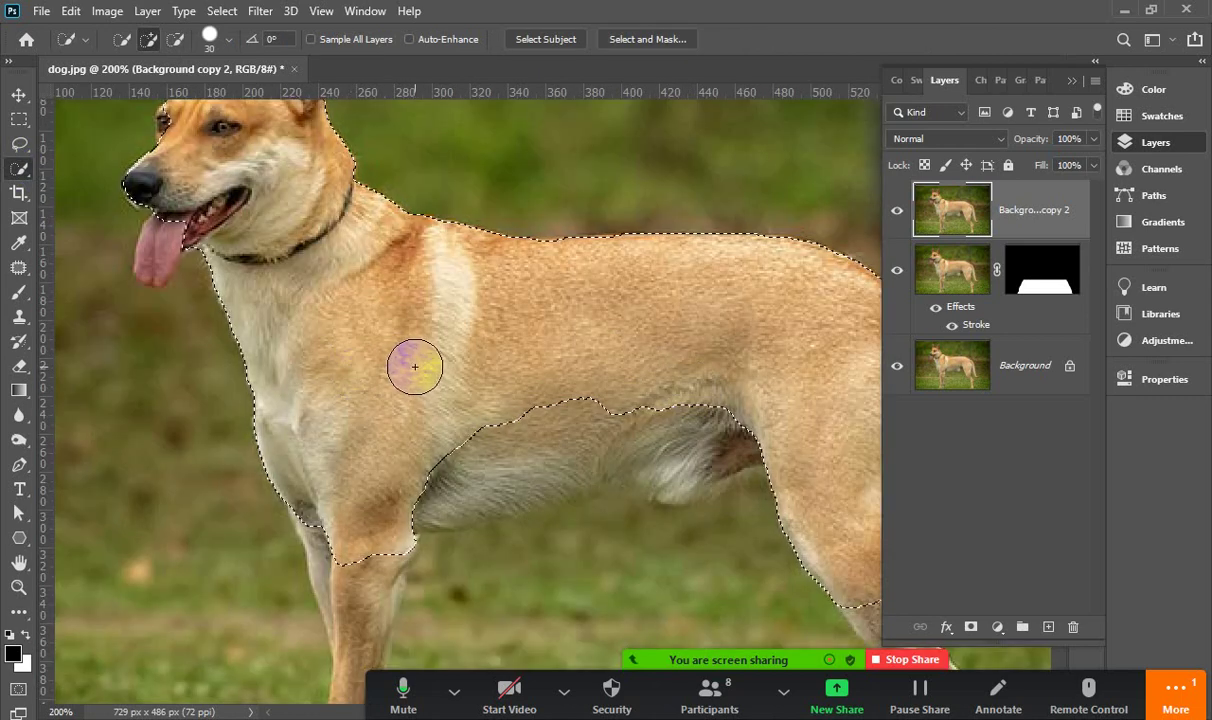
key("bracketleft")
Add a front leg, the tongue and both ears to the dog selection
scroll(387, 414, "down", 3)
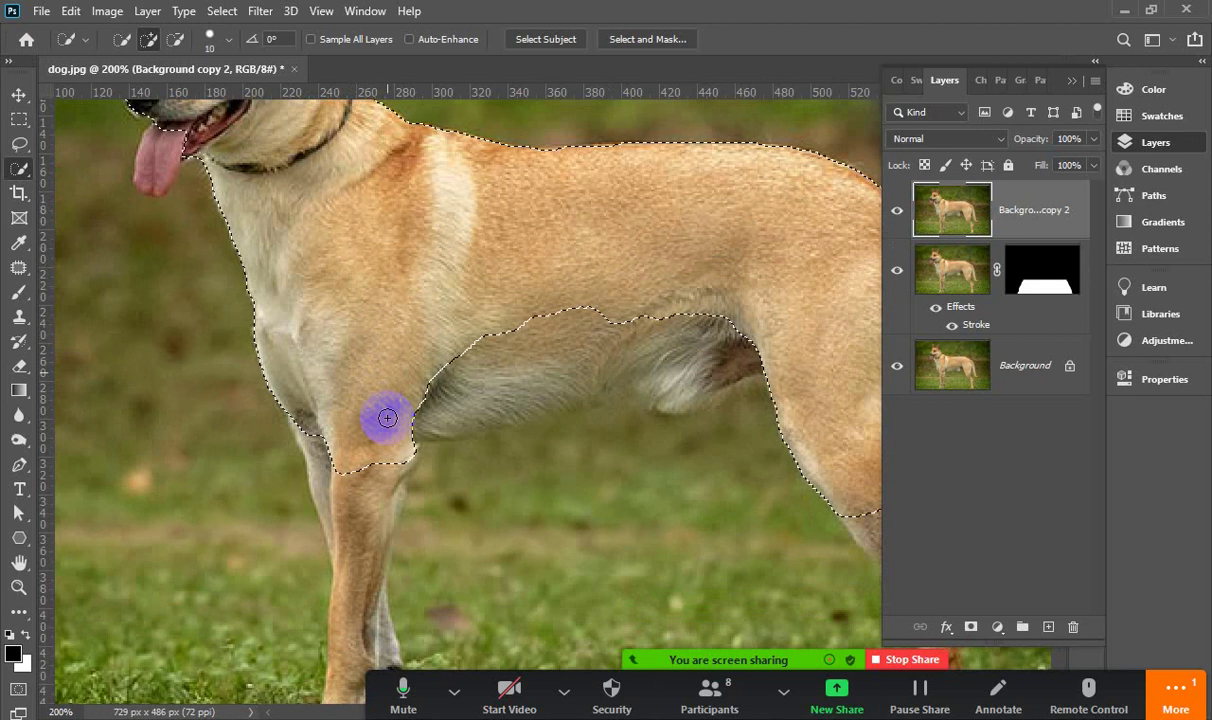
scroll(387, 418, "down", 1)
scroll(368, 397, "down", 2)
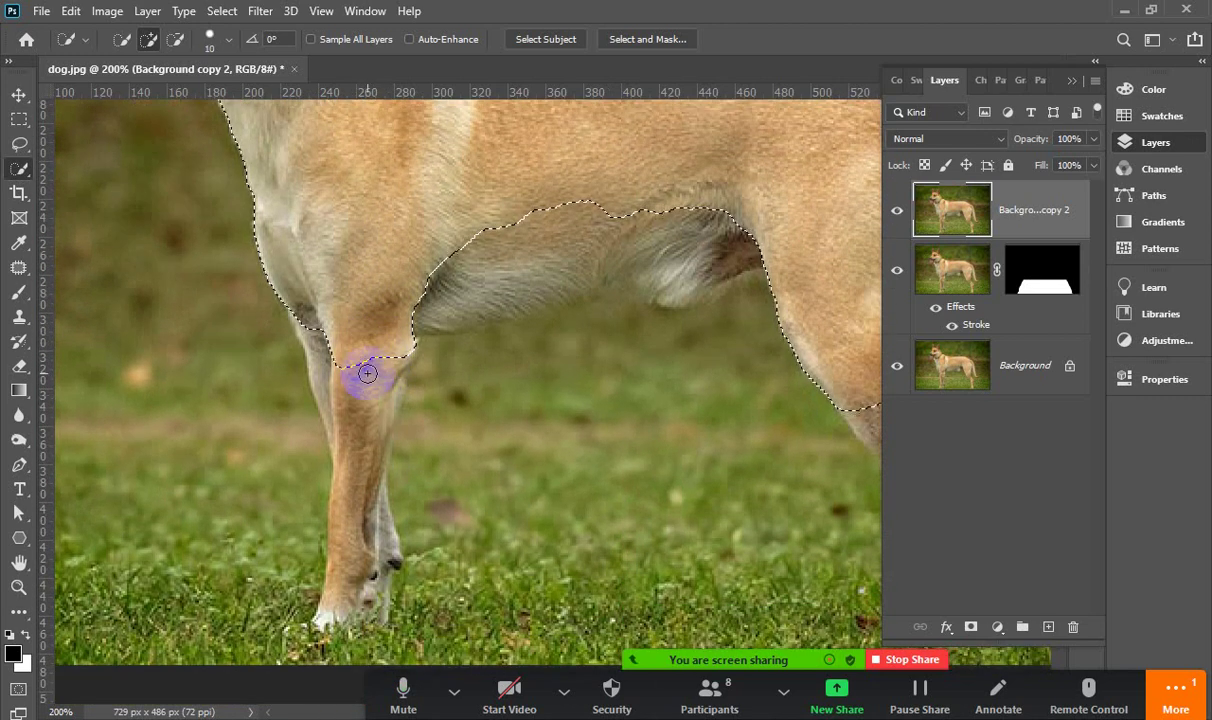
mouse_move(360, 376)
left_mouse_down()
mouse_move(349, 418)
mouse_move(365, 439)
left_mouse_up()
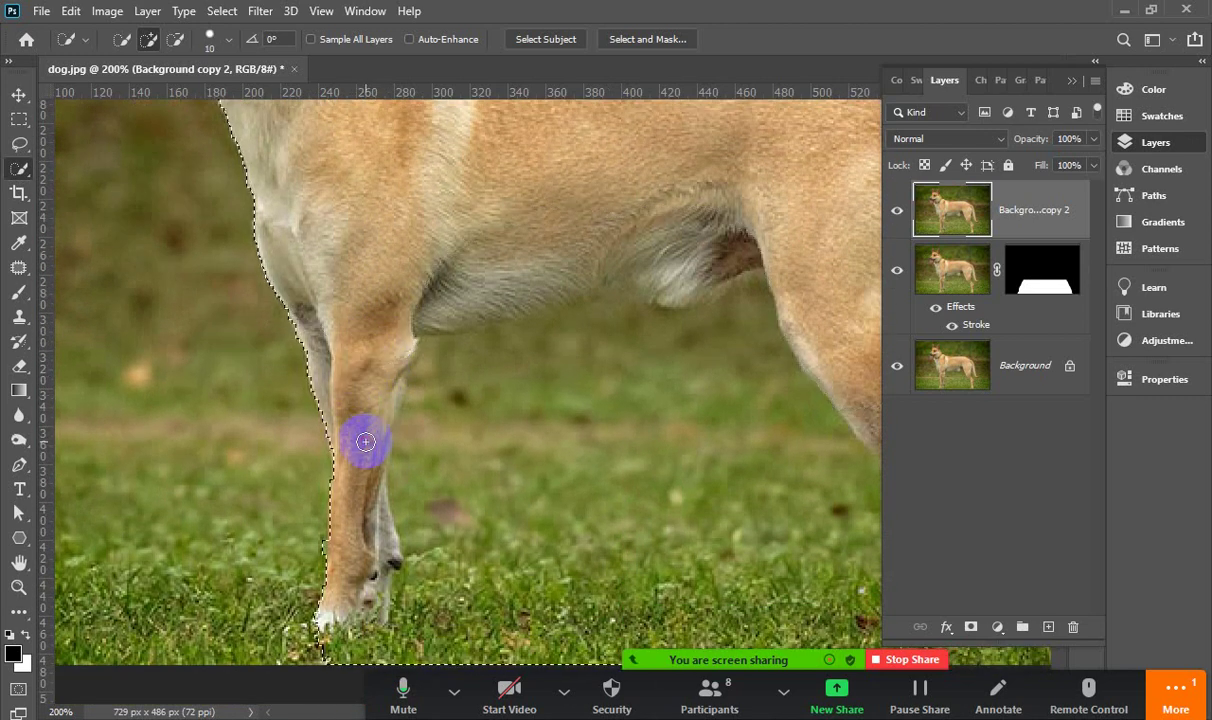
scroll(427, 398, "up", 2)
scroll(314, 360, "up", 2)
scroll(315, 365, "up", 2)
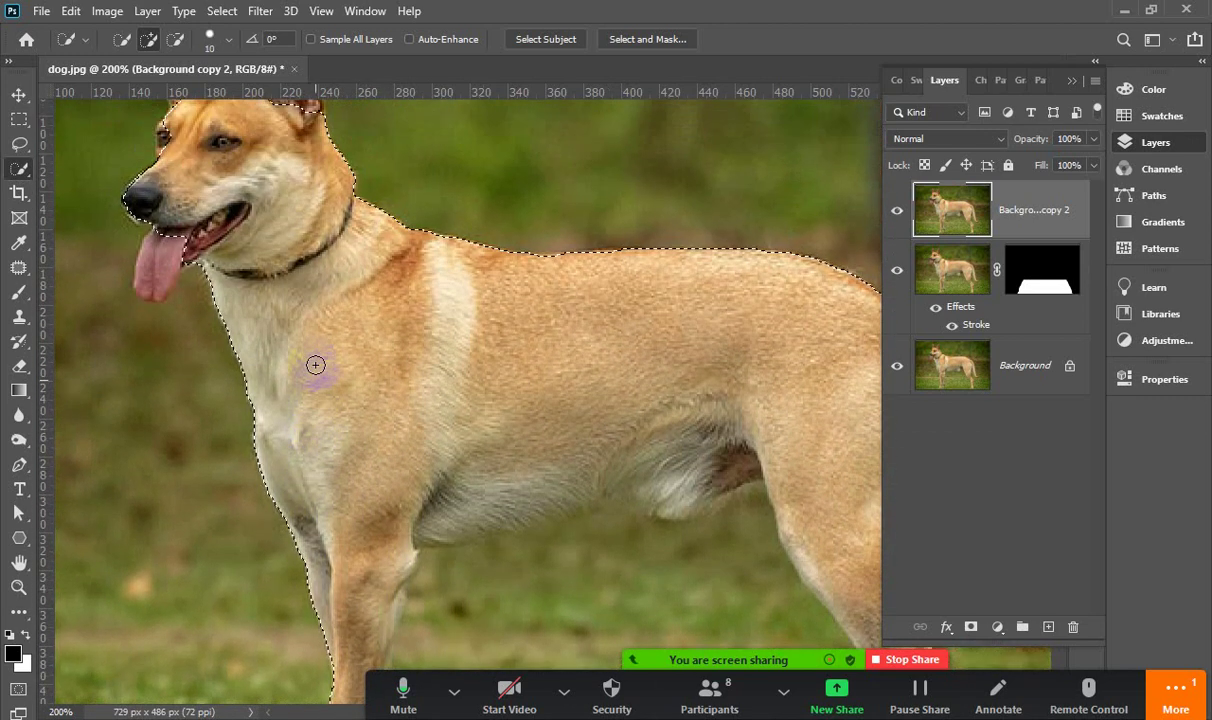
scroll(315, 365, "up", 2)
left_click_drag(179, 281, 165, 325)
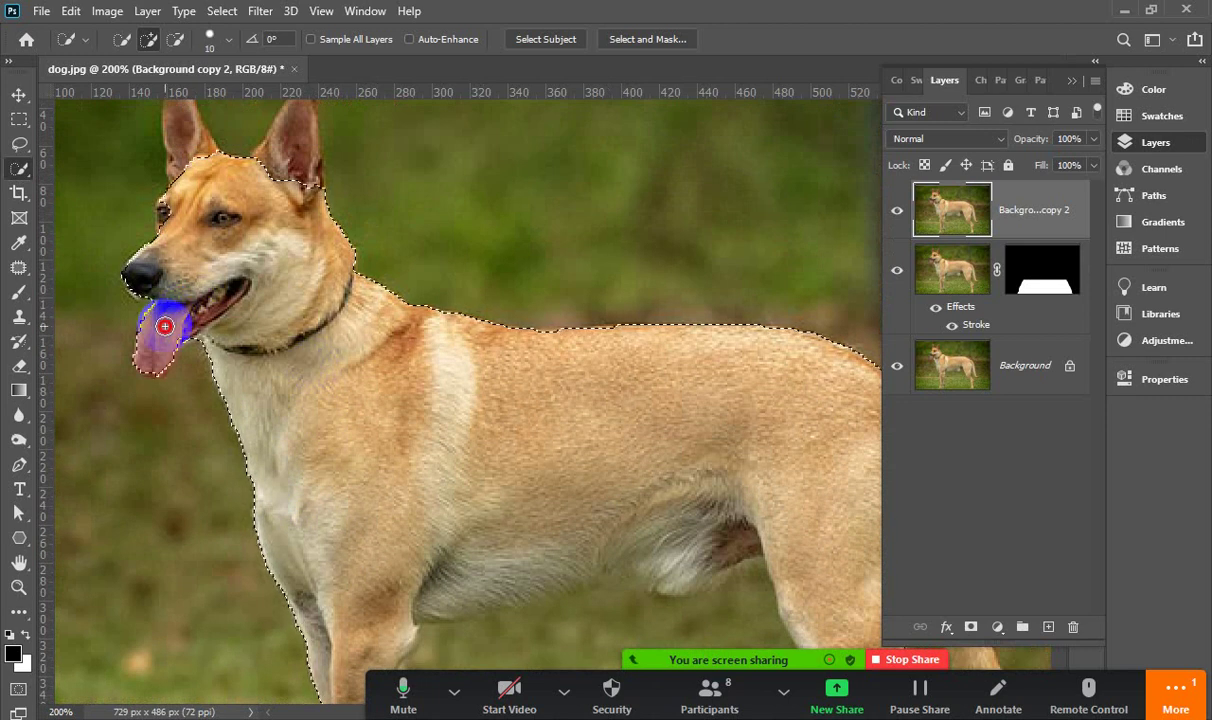
scroll(170, 330, "up", 2)
mouse_move(184, 203)
left_mouse_down()
mouse_move(188, 240)
mouse_move(286, 246)
mouse_move(306, 224)
left_mouse_up()
left_click(178, 162)
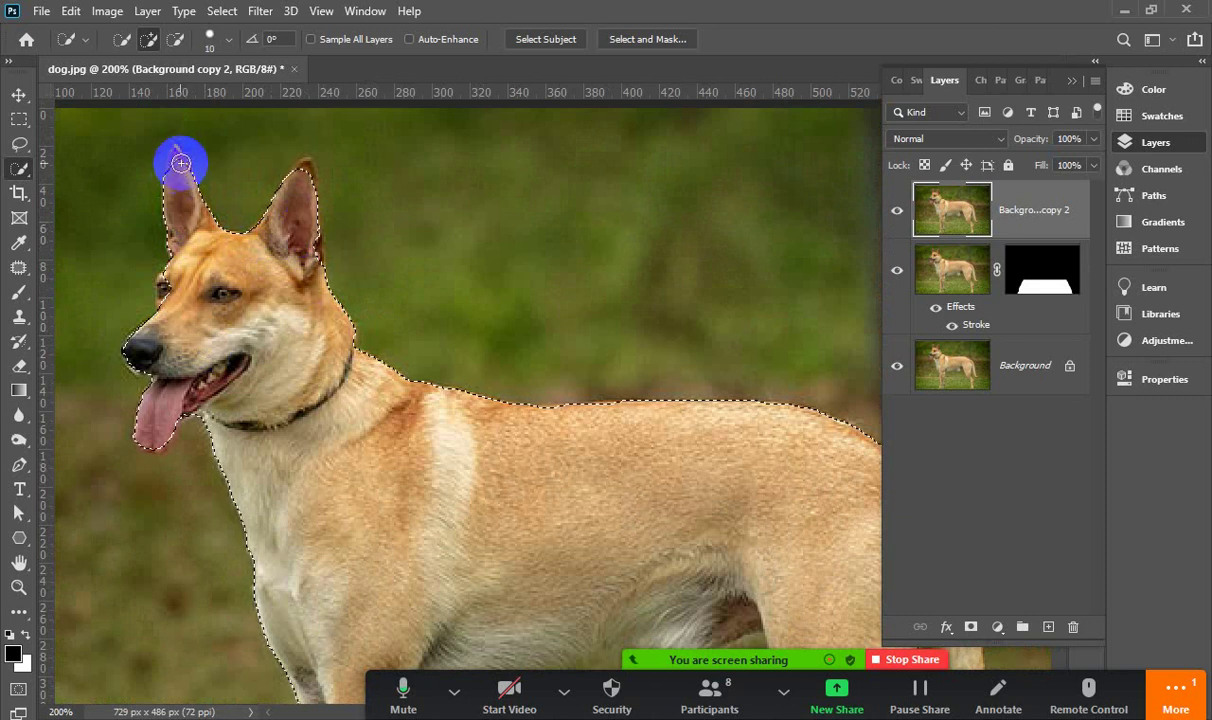
left_click(306, 175)
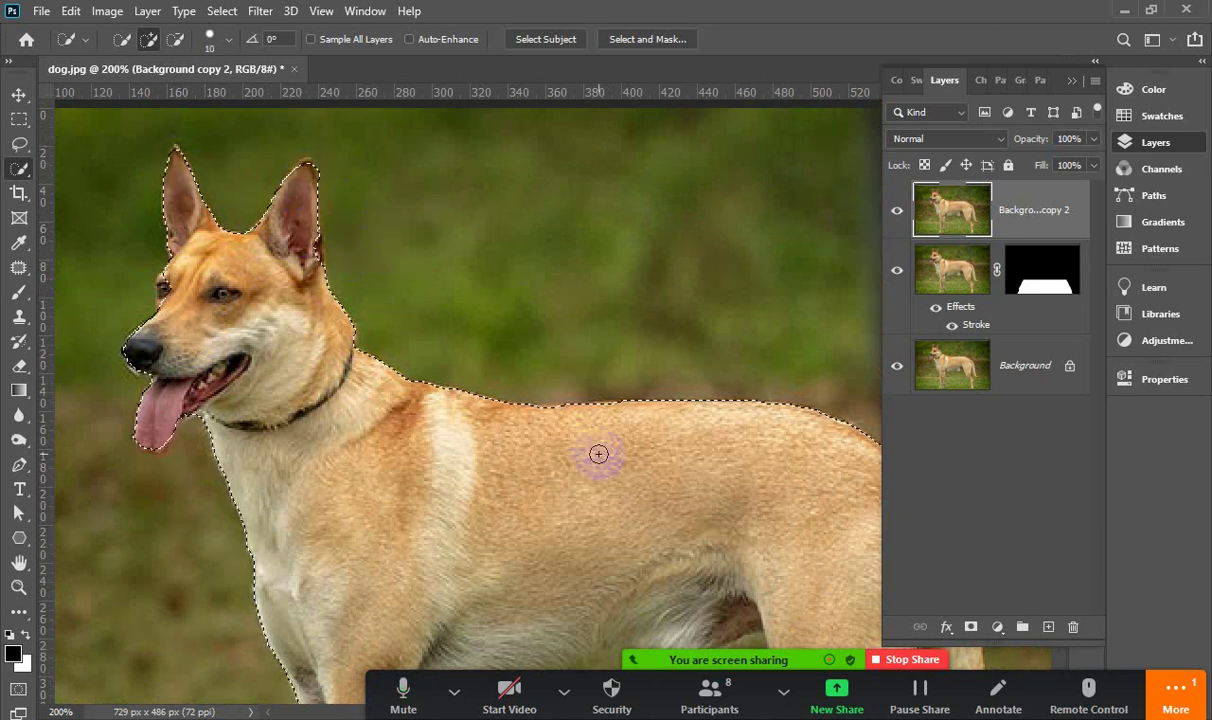
Extend the selection along the dog's back, hip and hind body
scroll(597, 490, "down", 3)
scroll(597, 490, "down", 2)
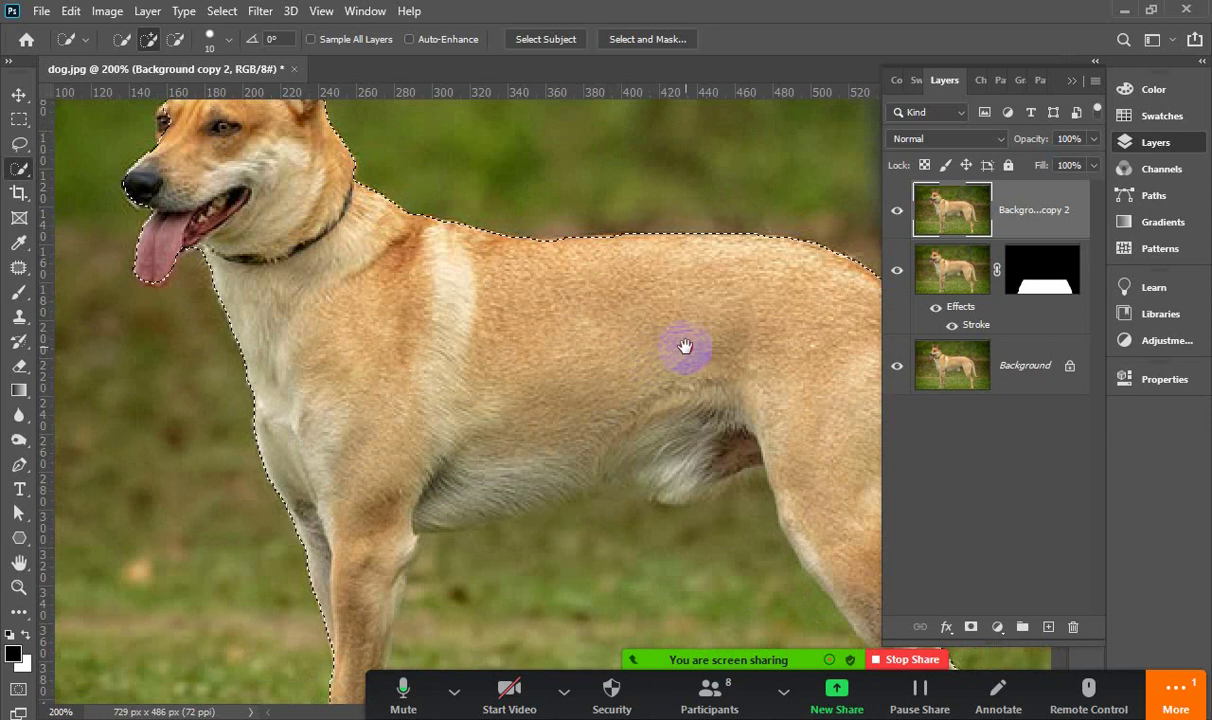
scroll(540, 320, "right", 5)
scroll(480, 298, "right", 1)
mouse_move(602, 278)
left_mouse_down()
mouse_move(624, 307)
mouse_move(649, 476)
mouse_move(668, 519)
mouse_move(717, 560)
mouse_move(616, 513)
left_mouse_up()
scroll(616, 513, "down", 2)
scroll(568, 481, "down", 3)
mouse_move(573, 476)
left_mouse_down()
mouse_move(633, 414)
mouse_move(622, 493)
mouse_move(640, 512)
mouse_move(633, 423)
mouse_move(659, 385)
mouse_move(595, 305)
left_mouse_up()
Subtract the grass between the dog's legs from the selection
left_click(175, 39)
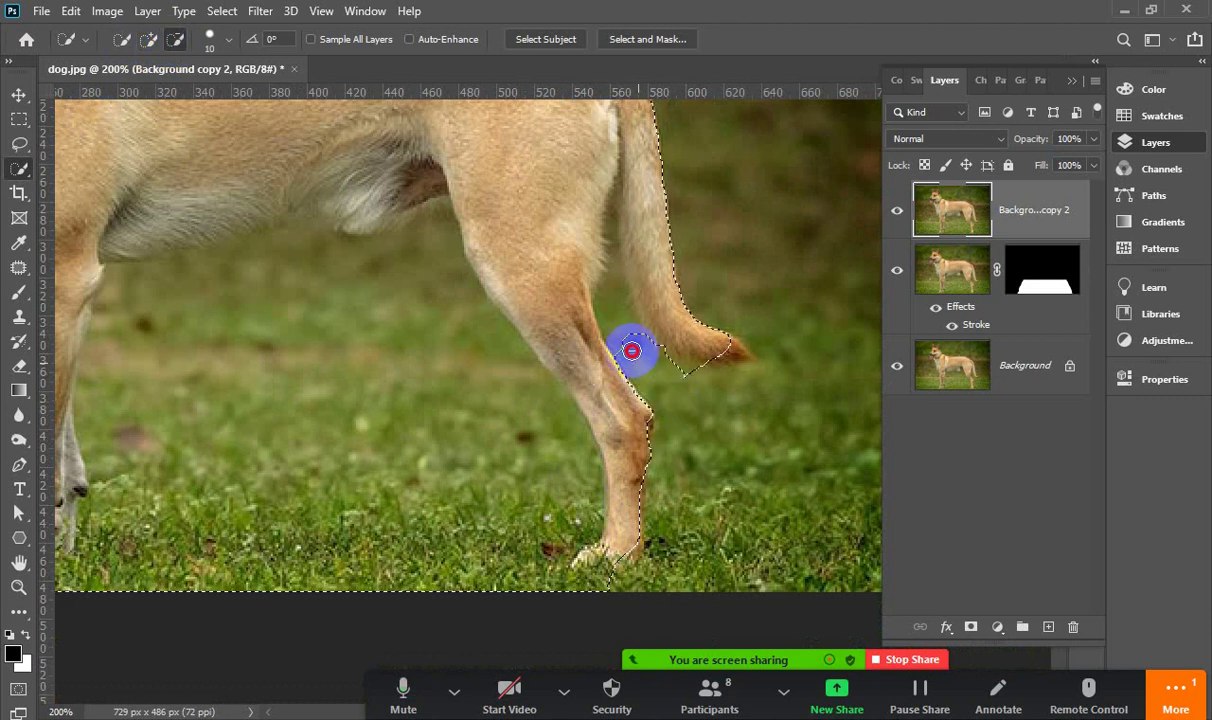
scroll(440, 512, "down", 2)
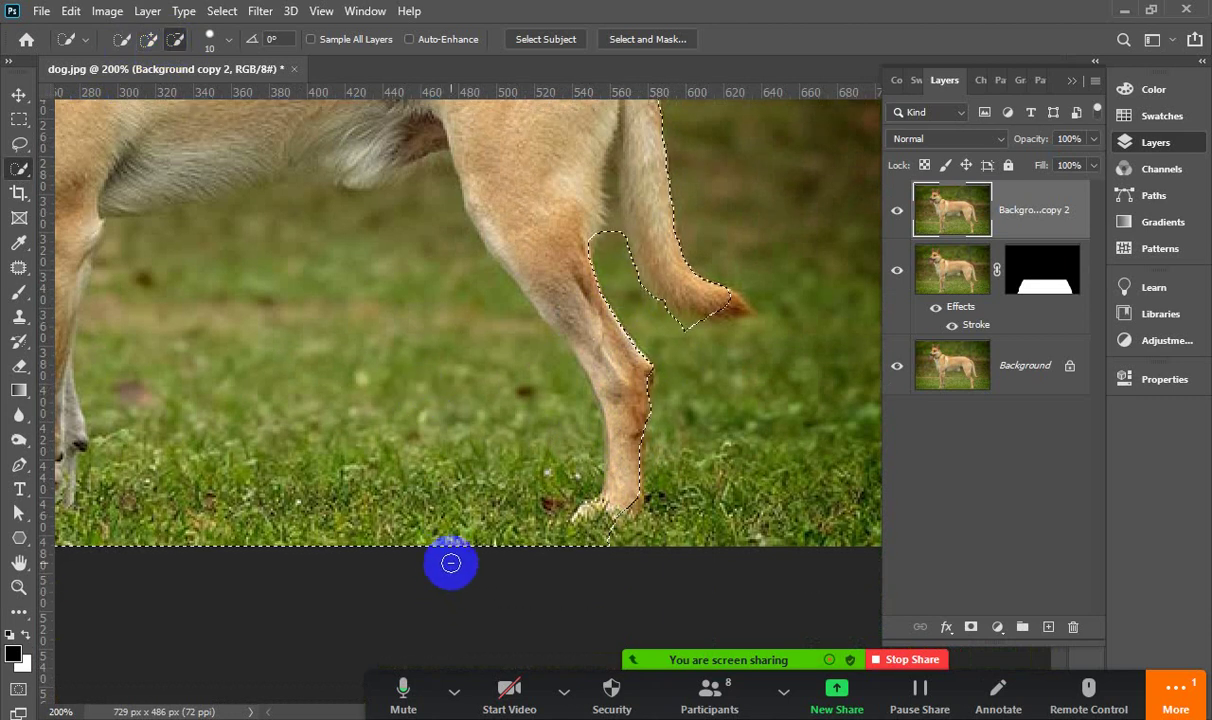
mouse_move(449, 563)
left_mouse_down()
mouse_move(403, 492)
mouse_move(392, 390)
mouse_move(434, 343)
mouse_move(460, 449)
mouse_move(330, 411)
mouse_move(268, 373)
mouse_move(217, 379)
mouse_move(192, 419)
mouse_move(157, 433)
mouse_move(146, 379)
left_mouse_up()
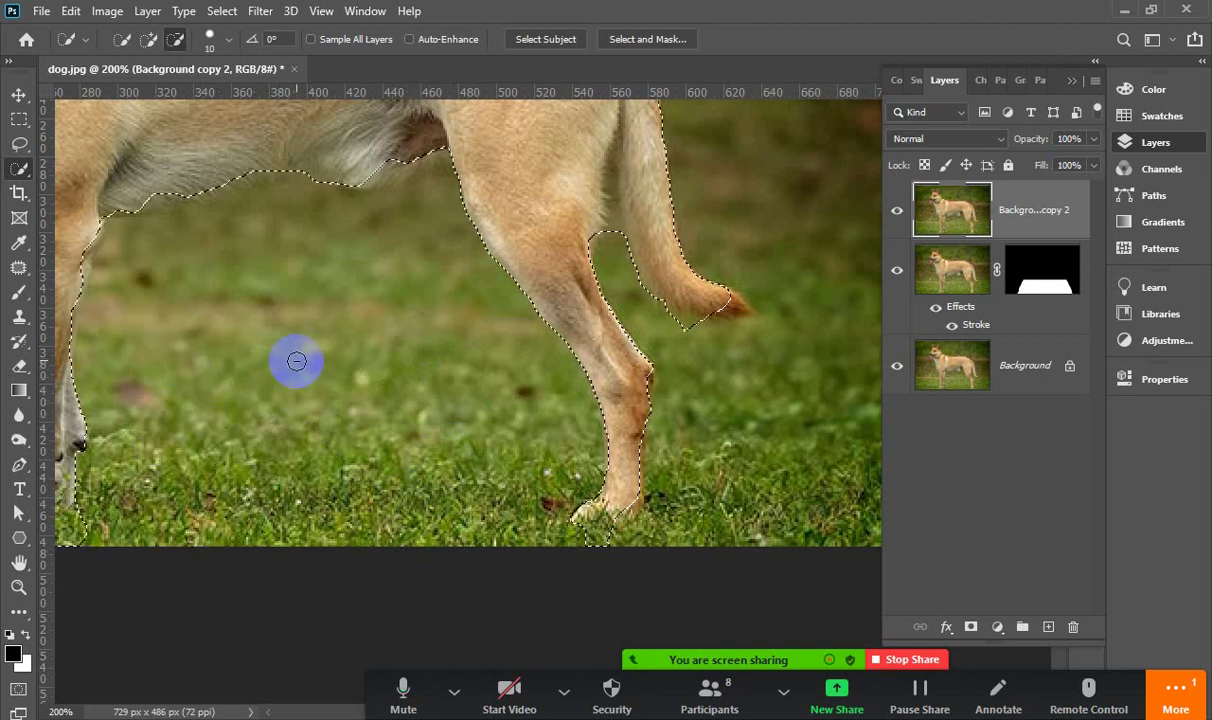
left_click_drag(262, 154, 508, 248)
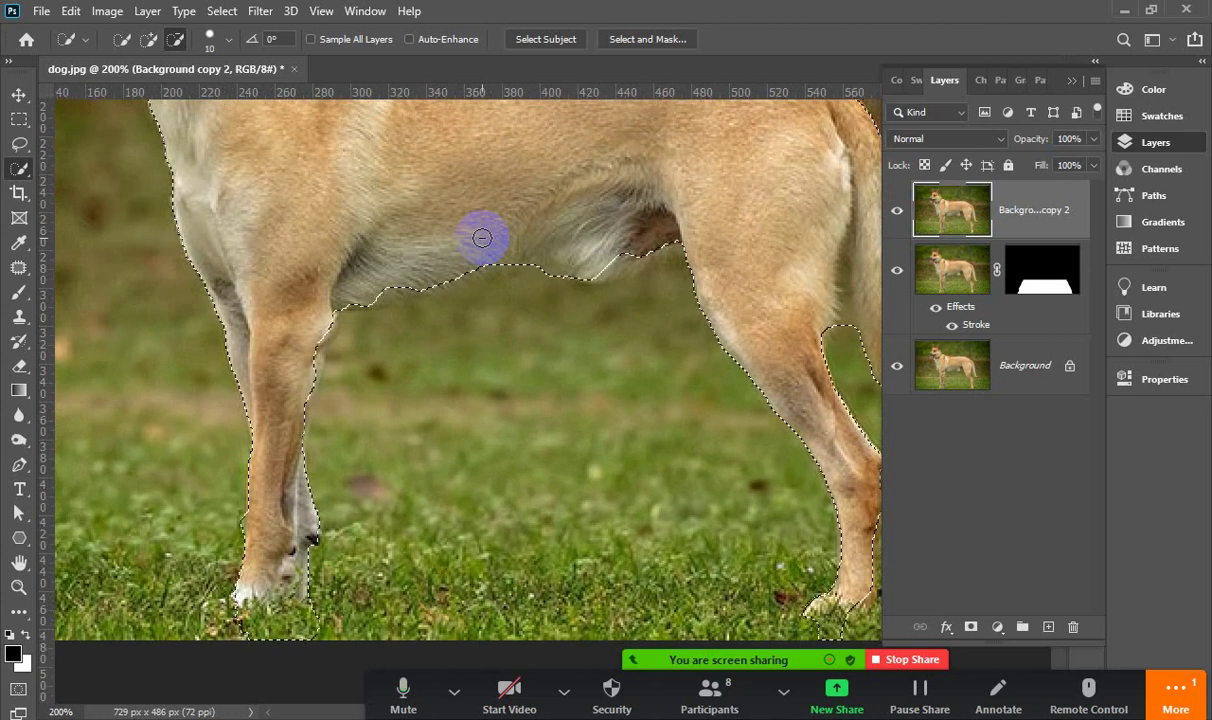
Hide the Background layer, trying and undoing a dog-shaped mask on Background copy 2
key("ctrl+1")
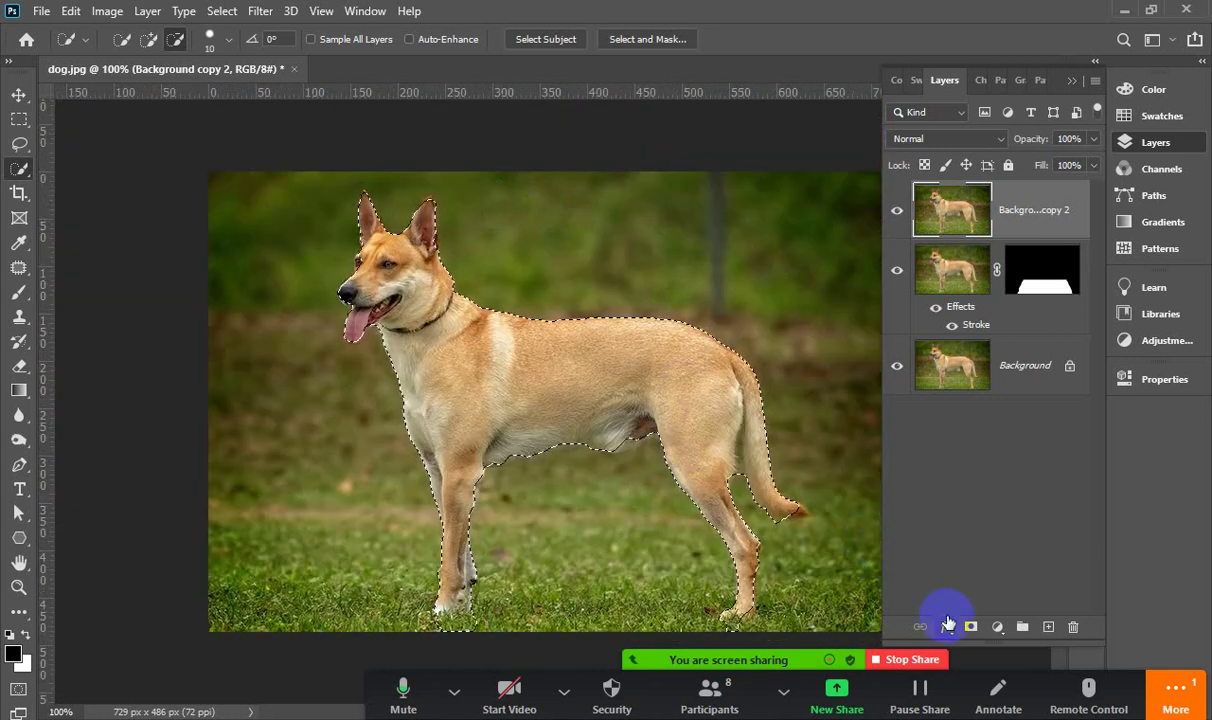
left_click(970, 627)
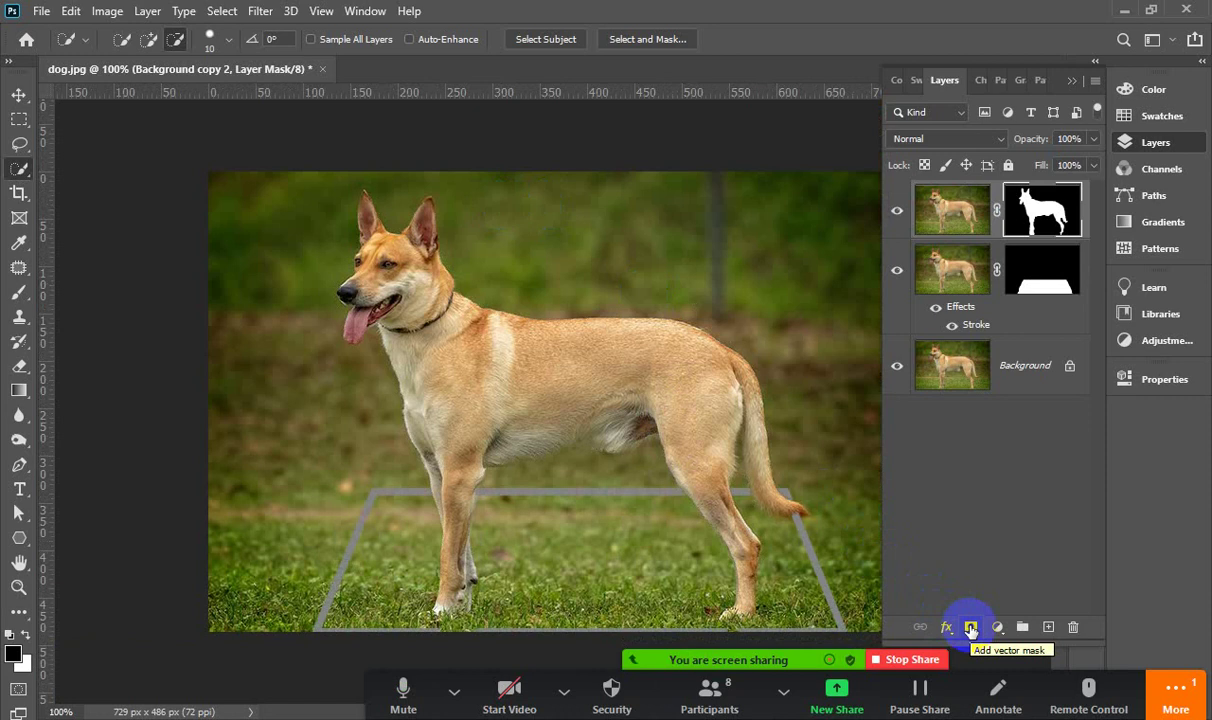
key("ctrl+z")
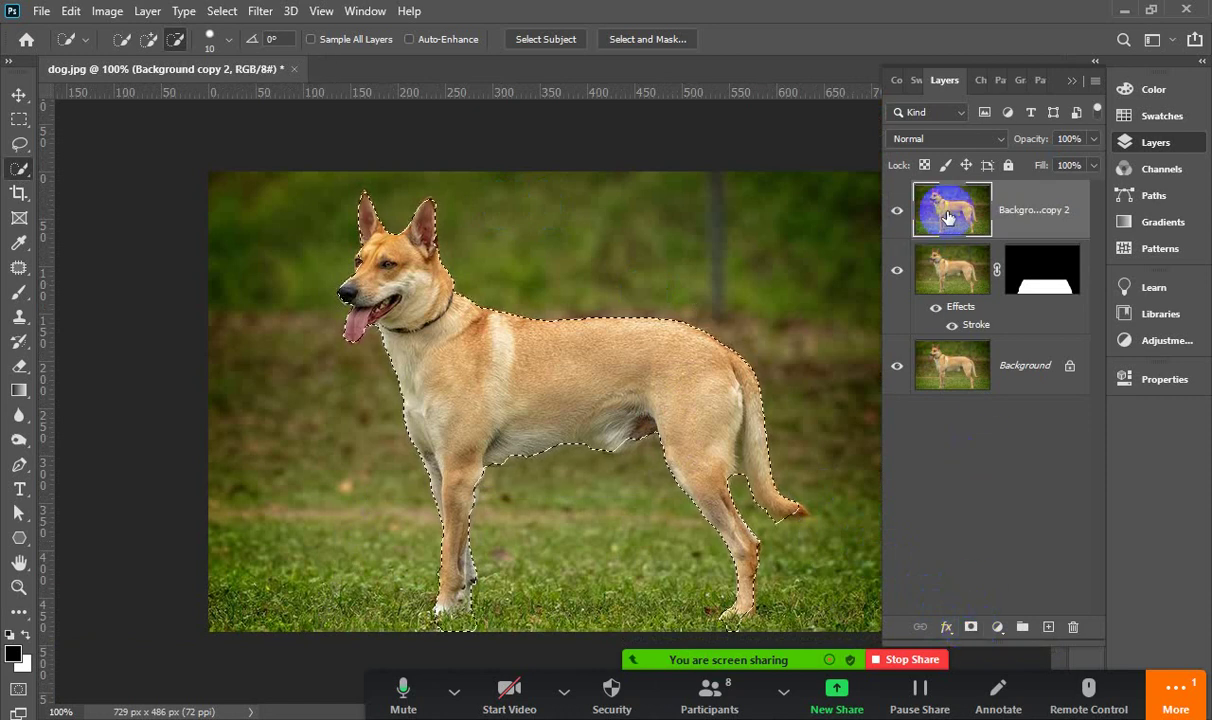
left_click(897, 372)
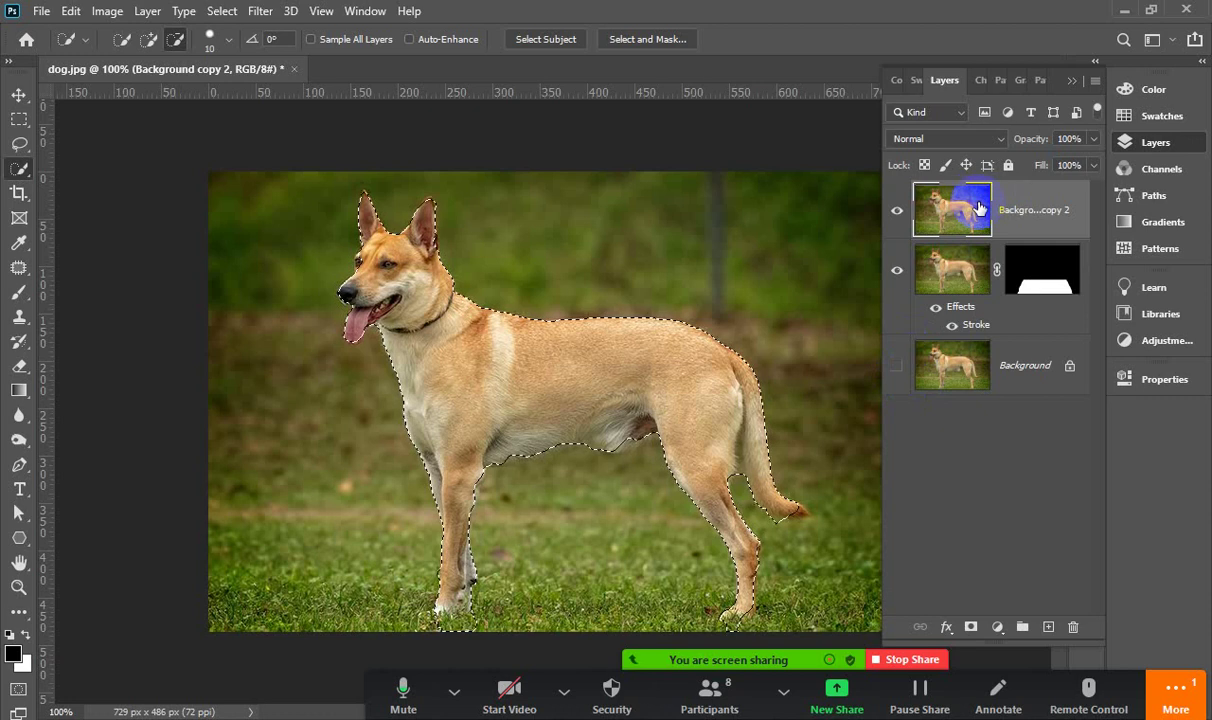
left_click(971, 627)
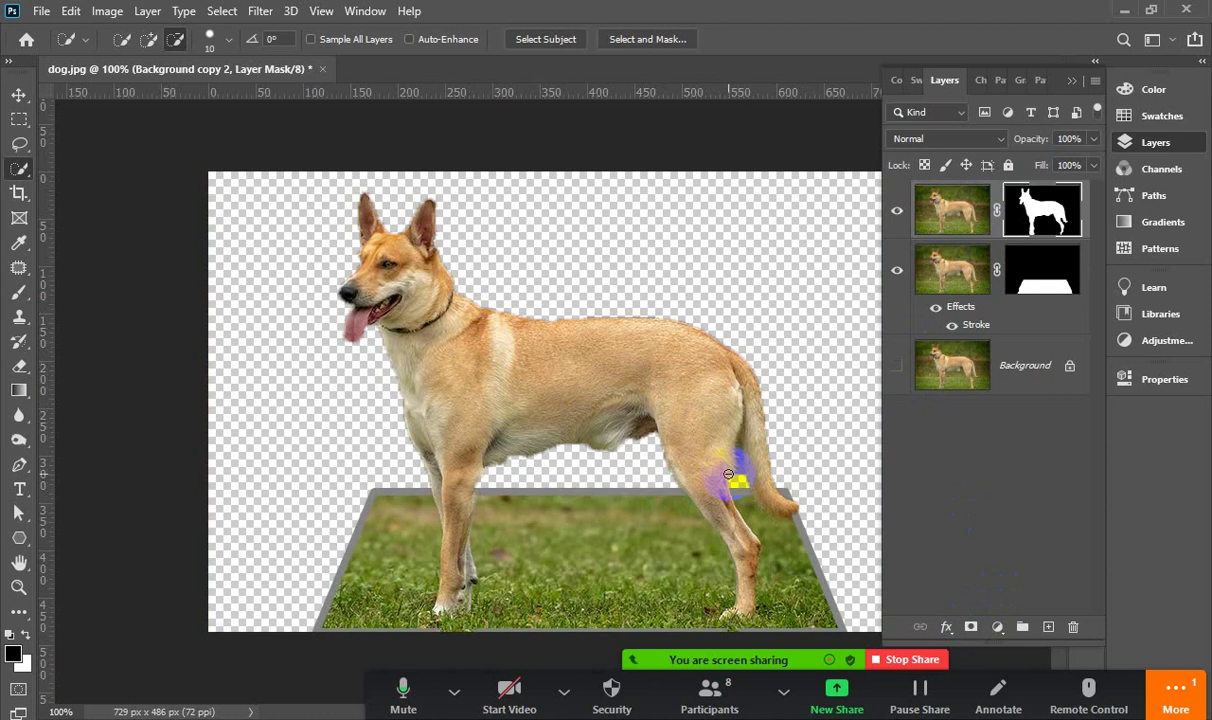
key("ctrl+z")
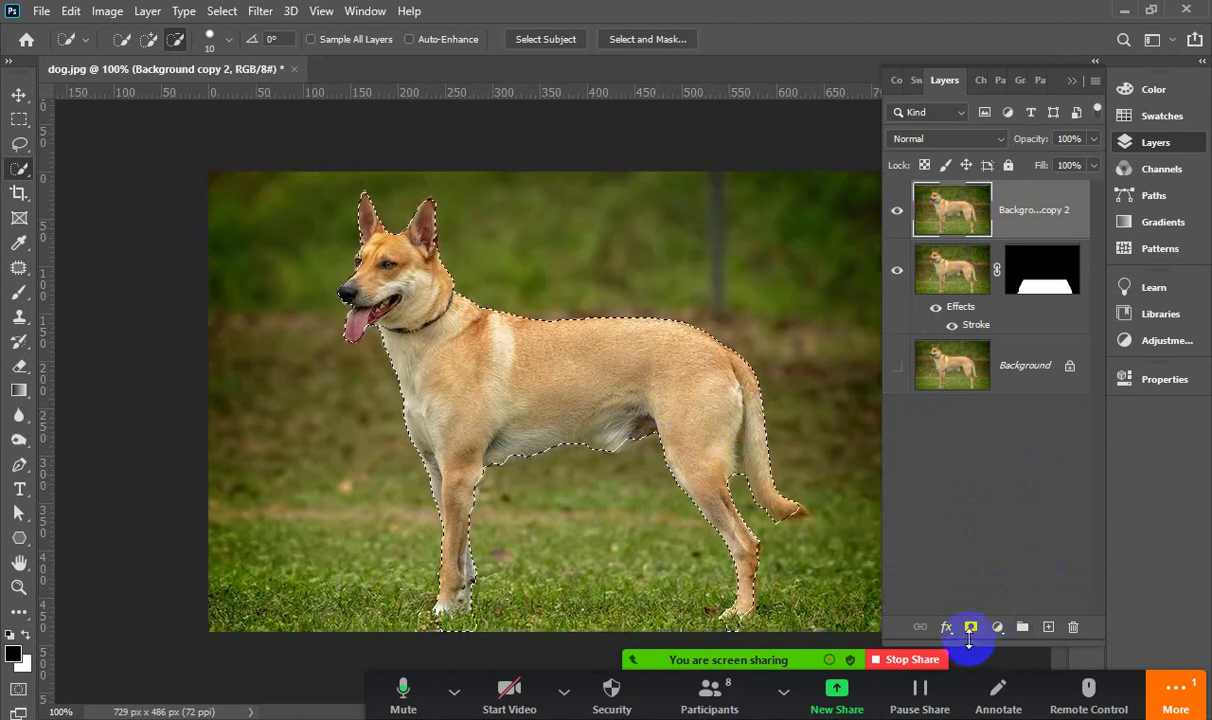
In Select and Mask, refine the edges along the tail, hind leg, front feet and right ear
left_click(638, 40)
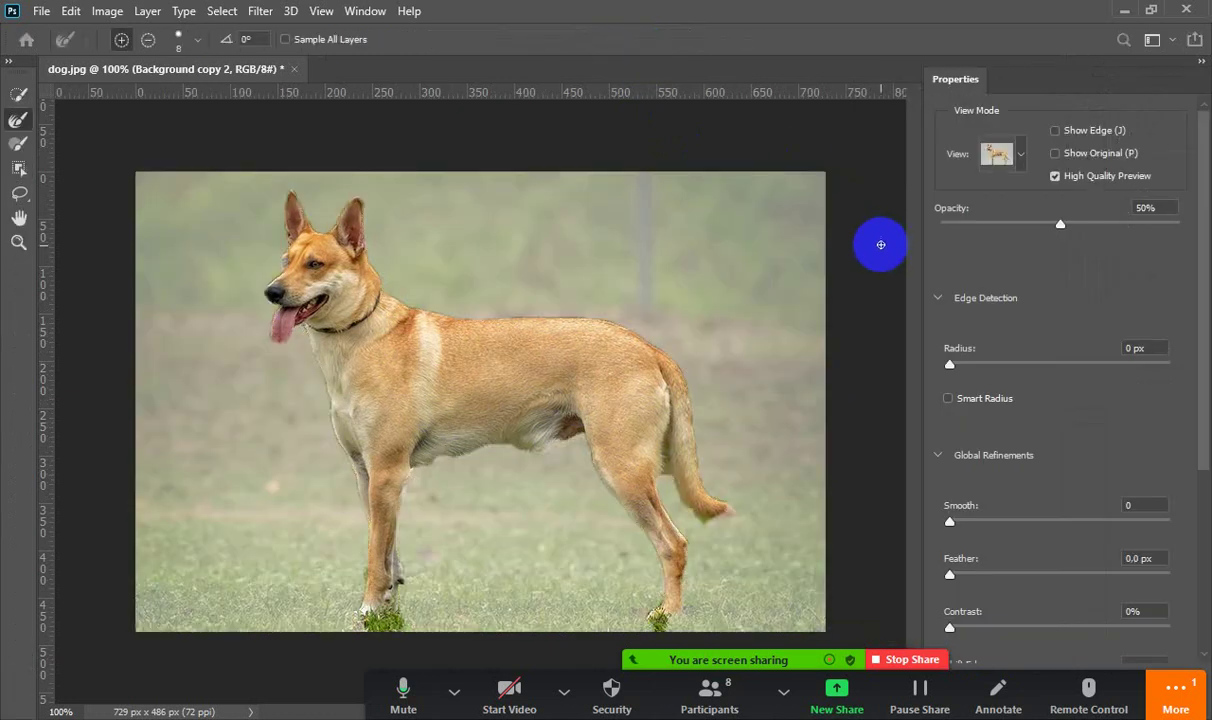
mouse_move(692, 502)
left_mouse_down()
mouse_move(707, 517)
mouse_move(676, 481)
mouse_move(671, 441)
mouse_move(670, 468)
left_mouse_up()
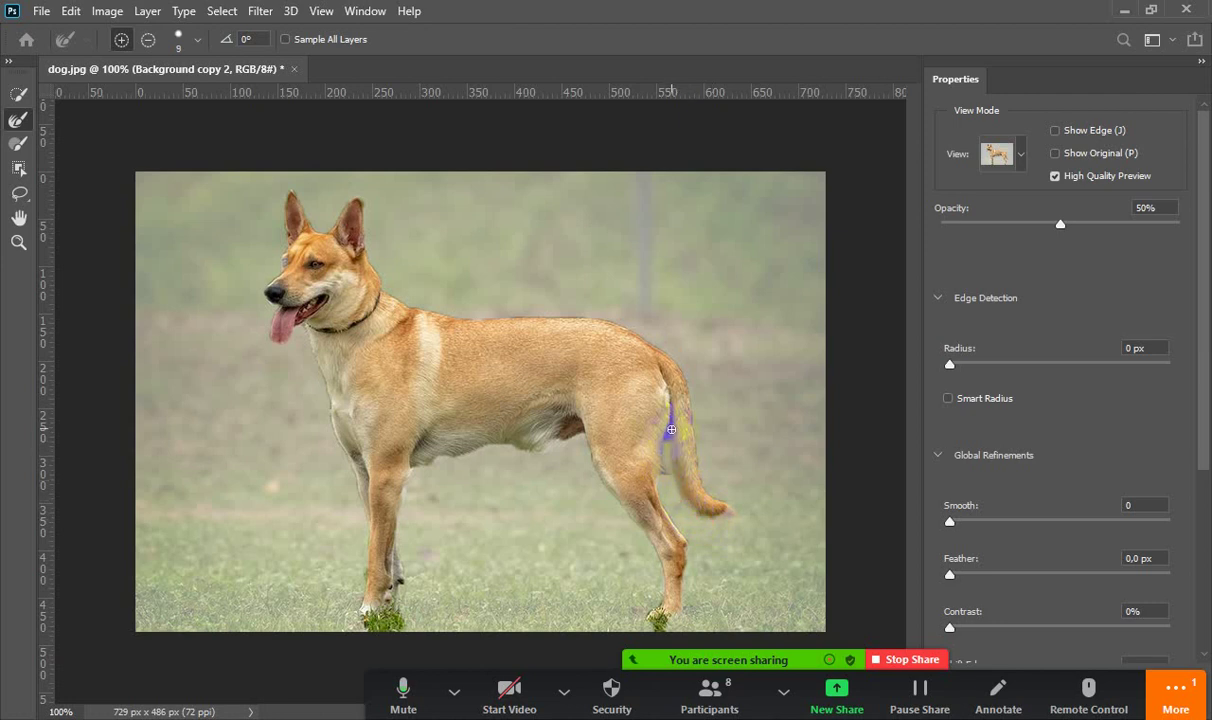
mouse_move(668, 461)
left_mouse_down()
mouse_move(717, 514)
mouse_move(669, 586)
left_mouse_up()
mouse_move(422, 604)
left_mouse_down()
mouse_move(330, 225)
mouse_move(438, 466)
mouse_move(511, 441)
mouse_move(545, 449)
mouse_move(465, 446)
mouse_move(414, 465)
mouse_move(366, 592)
mouse_move(378, 574)
left_mouse_up()
mouse_move(355, 222)
left_mouse_down()
mouse_move(363, 193)
mouse_move(311, 222)
mouse_move(294, 193)
mouse_move(284, 249)
mouse_move(318, 314)
mouse_move(292, 310)
mouse_move(300, 330)
left_mouse_up()
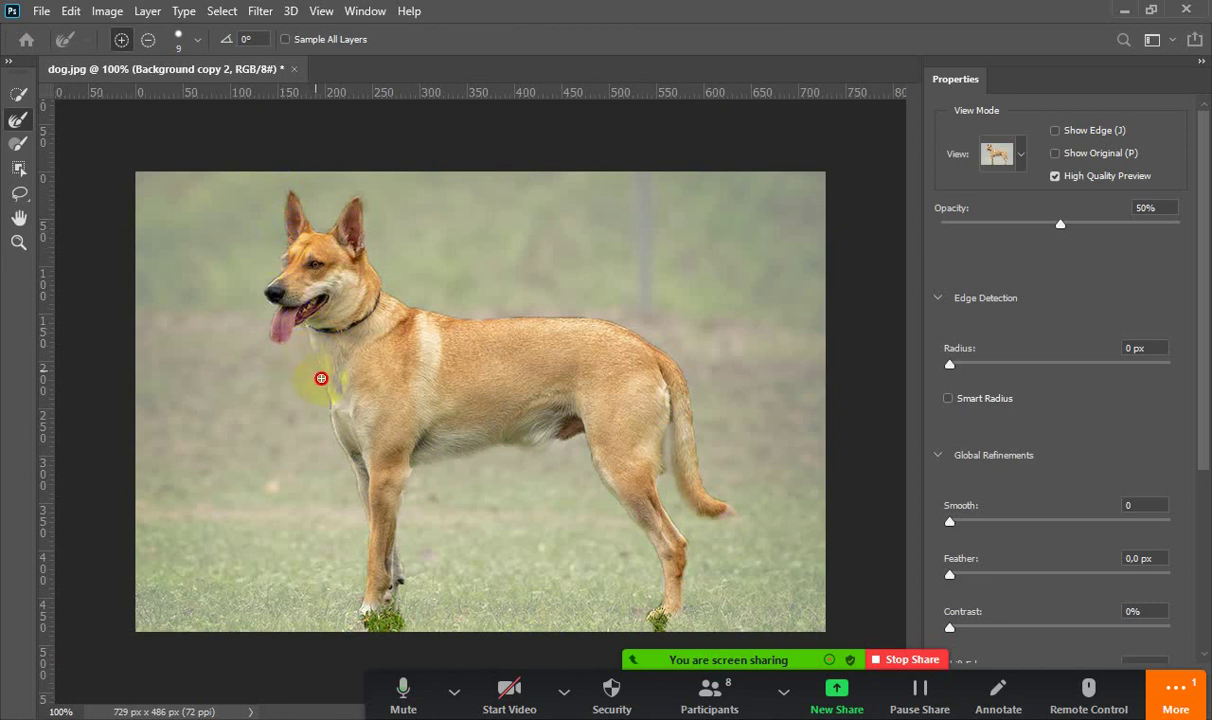
Refine the chest, belly, hind leg and feet edges, and set the output to Selection
mouse_move(329, 419)
left_mouse_down()
mouse_move(335, 450)
mouse_move(398, 440)
mouse_move(470, 463)
mouse_move(509, 433)
mouse_move(549, 441)
mouse_move(512, 449)
left_mouse_up()
mouse_move(642, 485)
left_mouse_down()
mouse_move(649, 465)
mouse_move(668, 476)
left_mouse_up()
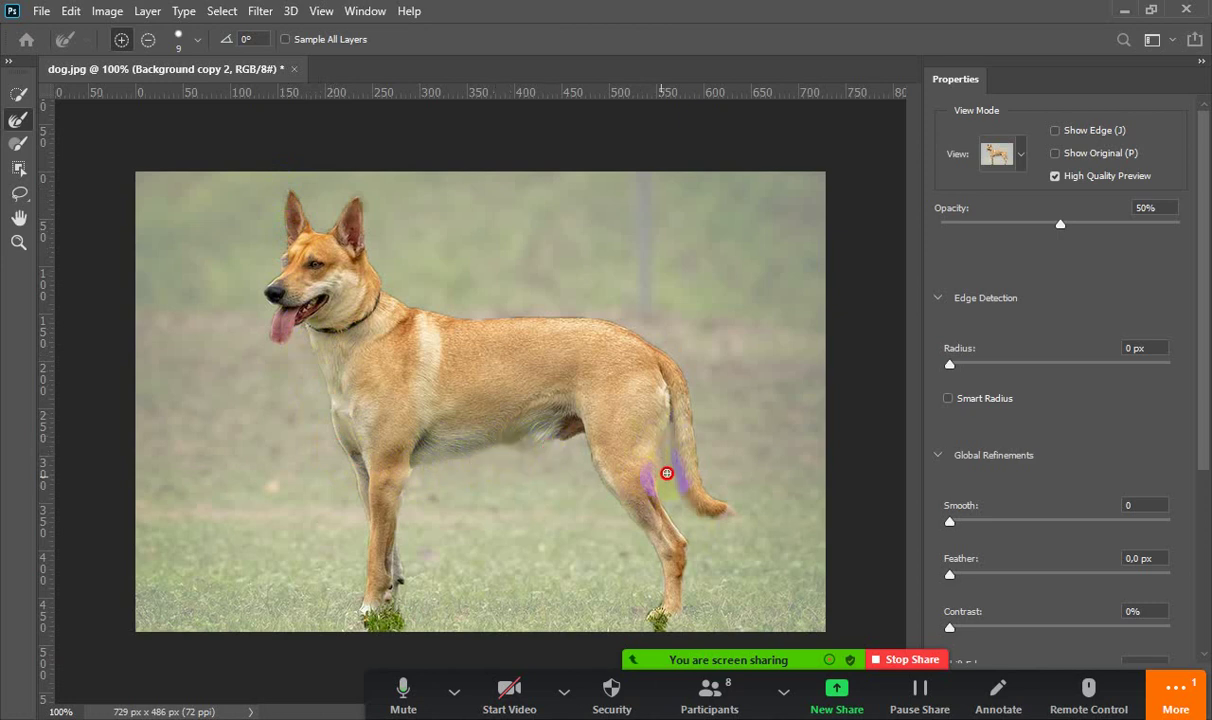
mouse_move(640, 600)
left_mouse_down()
mouse_move(646, 628)
mouse_move(650, 617)
mouse_move(665, 626)
mouse_move(649, 625)
left_mouse_up()
mouse_move(440, 610)
left_mouse_down()
mouse_move(440, 620)
mouse_move(385, 612)
mouse_move(367, 623)
mouse_move(392, 621)
mouse_move(411, 592)
mouse_move(371, 618)
mouse_move(400, 617)
left_mouse_up()
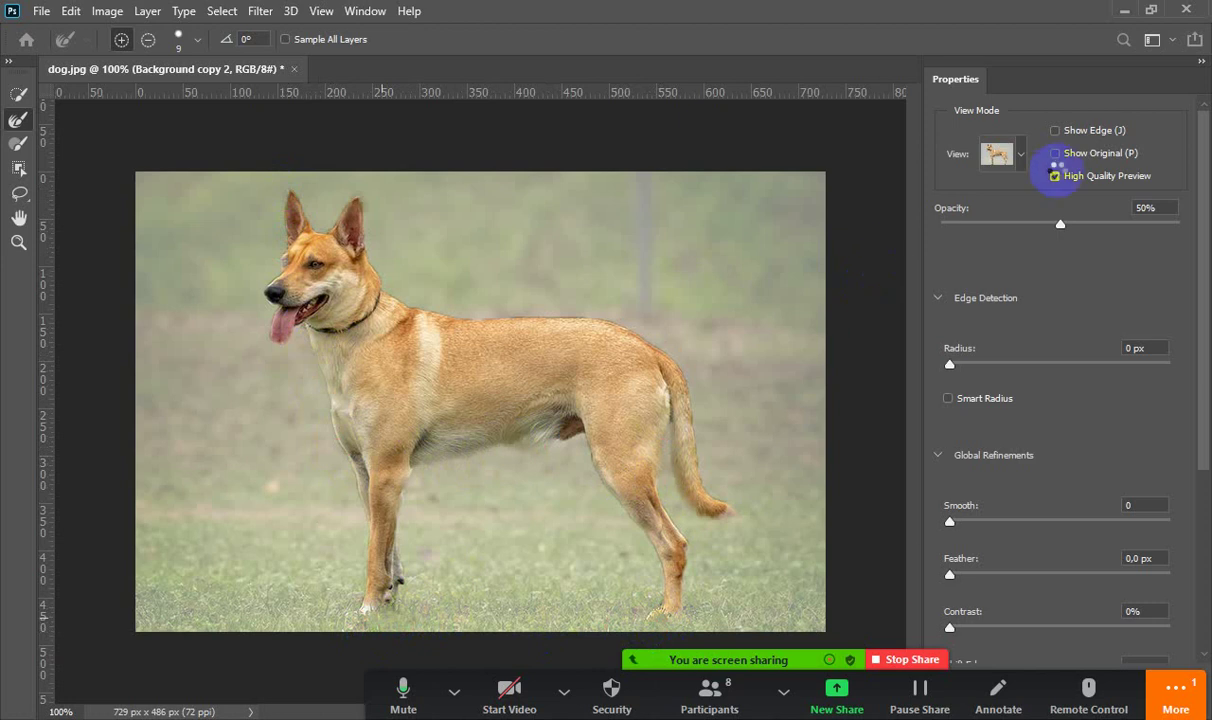
scroll(1120, 595, "down", 1)
scroll(1120, 595, "down", 2)
scroll(1100, 560, "down", 2)
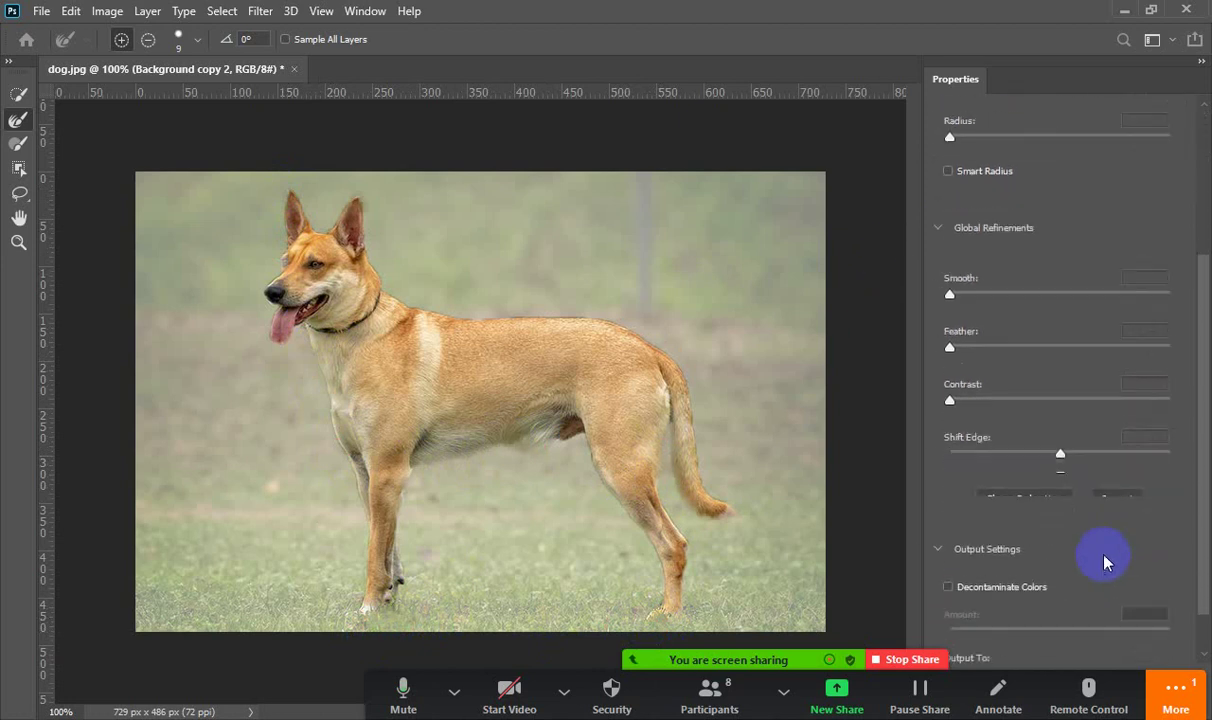
scroll(1104, 563, "down", 1)
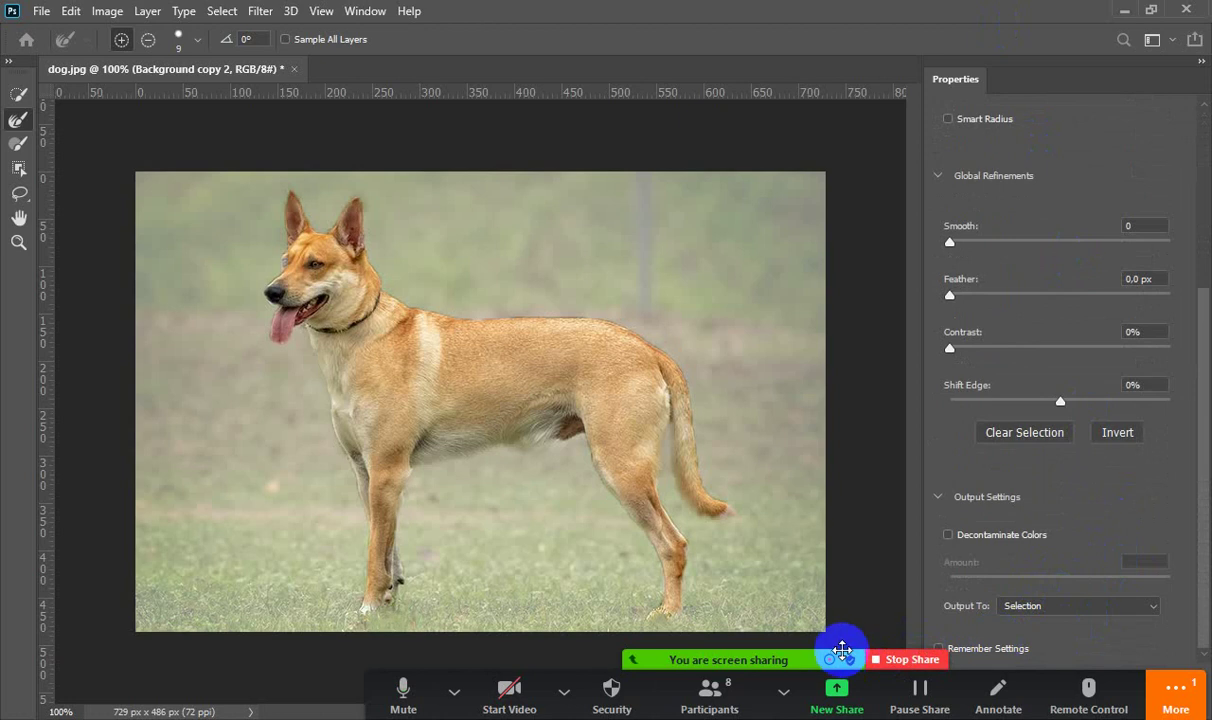
left_click_drag(842, 650, 581, 650)
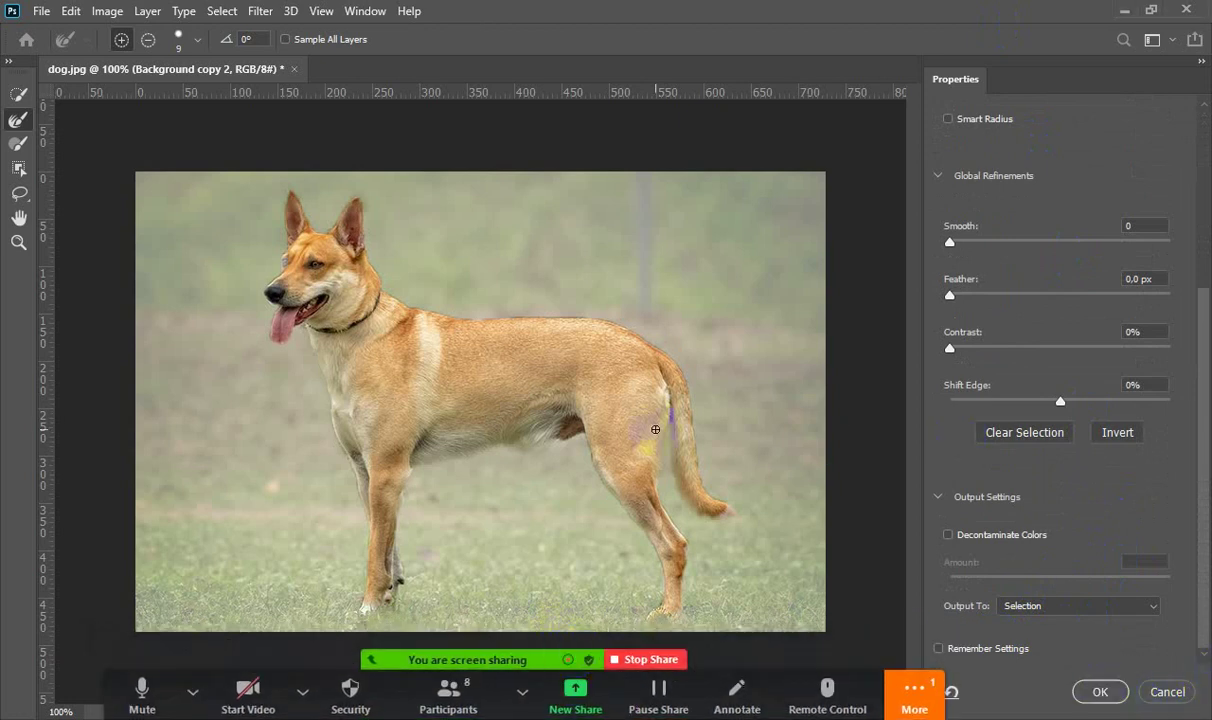
Apply the refined selection as a layer mask on Background copy 2, leaving only the dog
left_click(1102, 694)
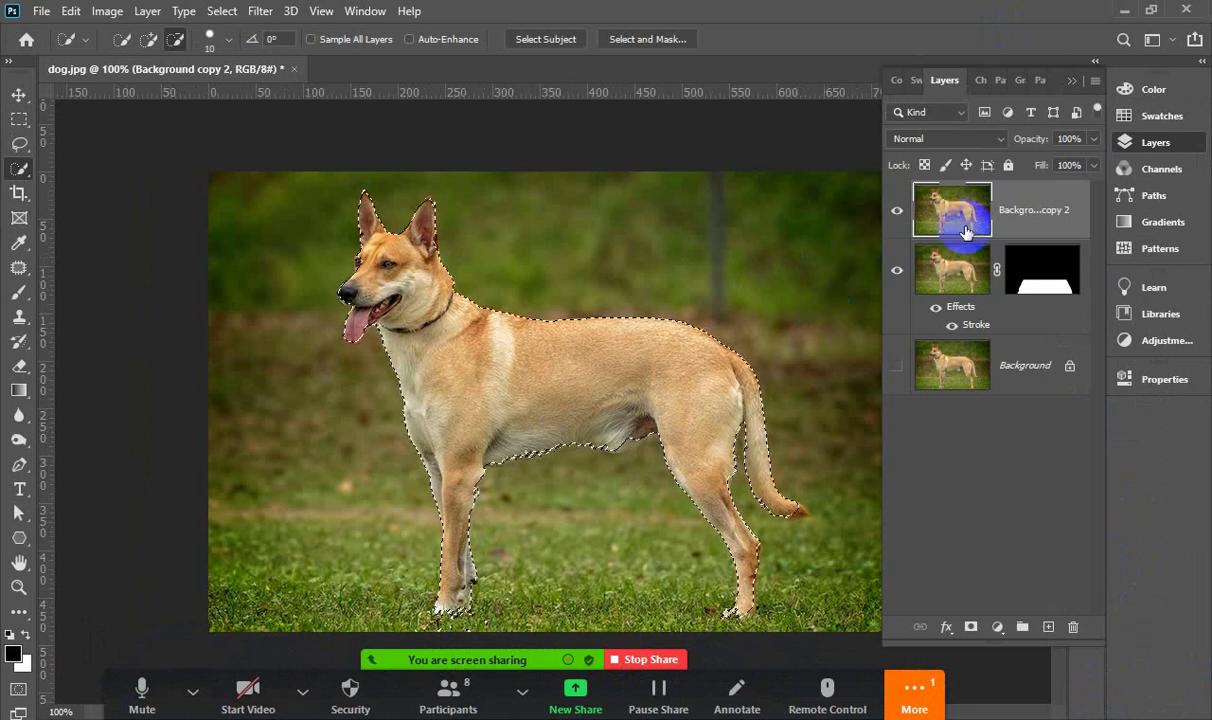
left_click(970, 627)
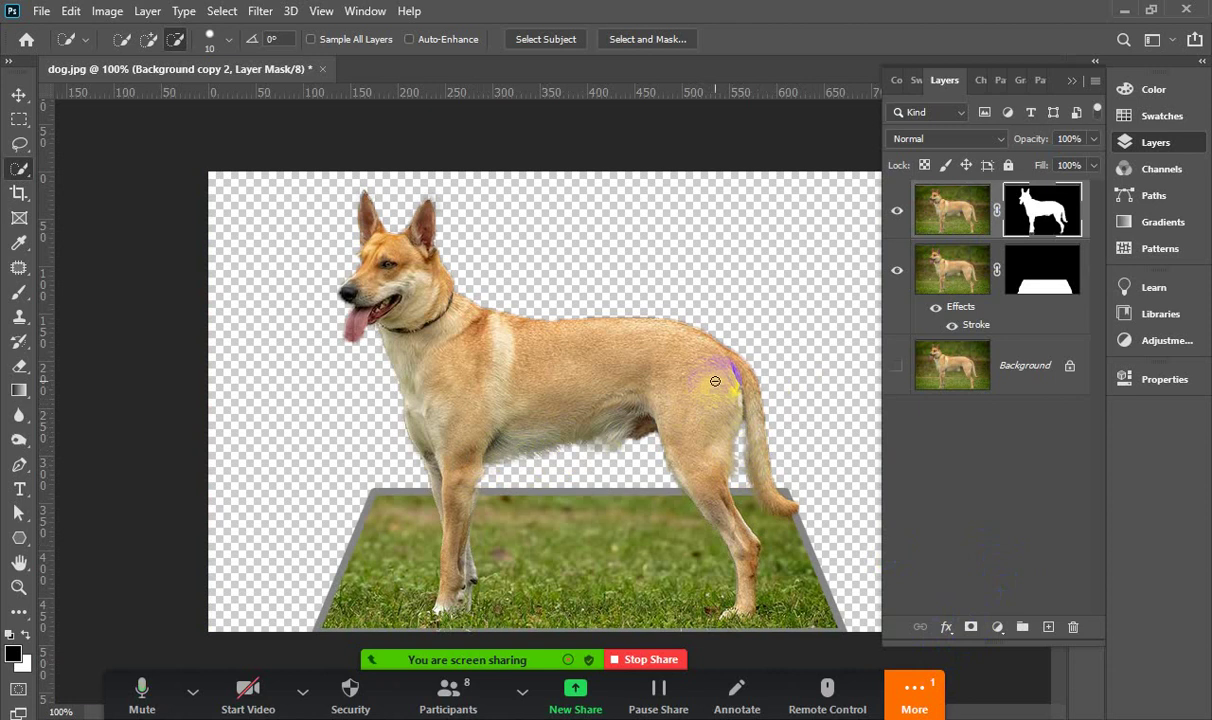
key("alt+Tab")
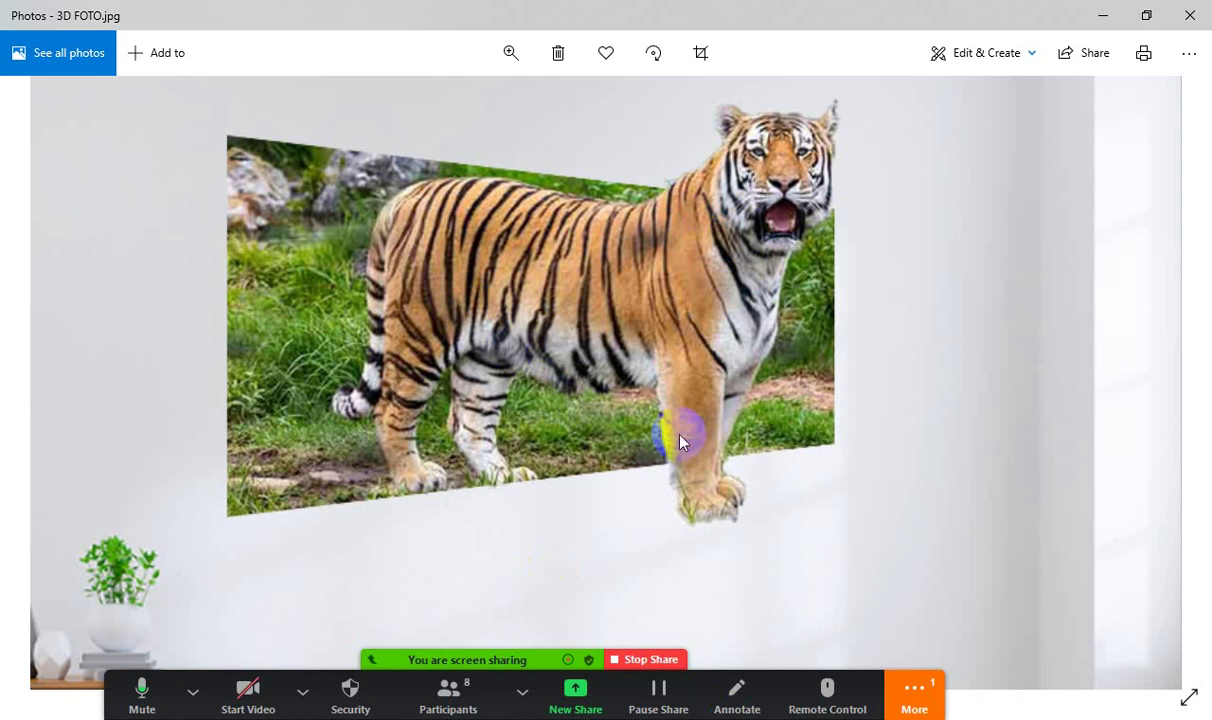
Zoom out to view the whole tiger room scene, then close Photos
left_click(510, 53)
left_click_drag(457, 103, 424, 103)
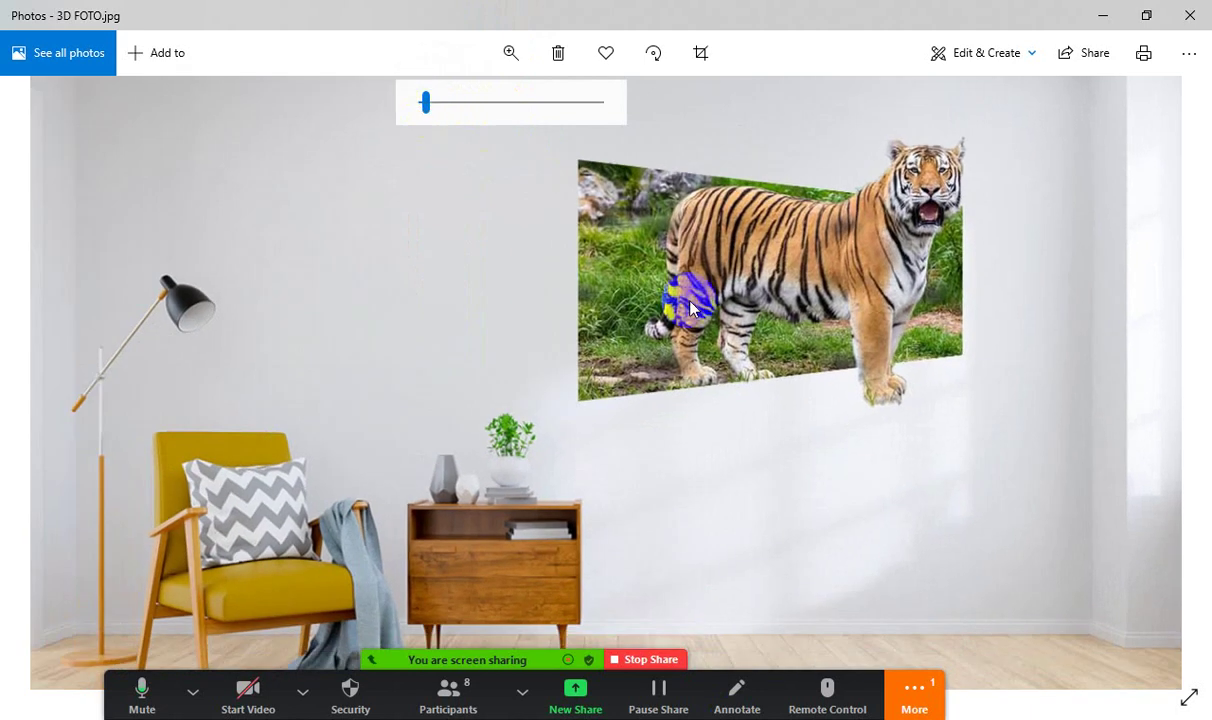
left_click(1190, 18)
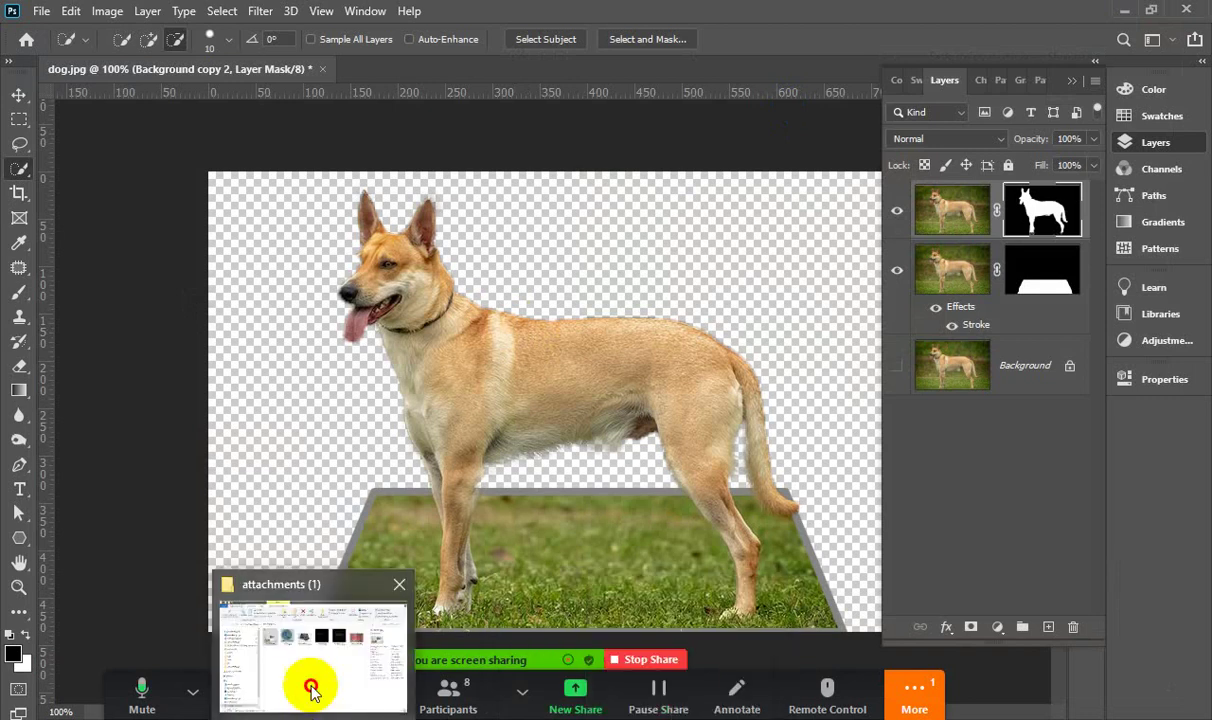
Open LOGO.jpg from the attachments folder in the photo viewer
left_click(312, 690)
left_click(435, 245)
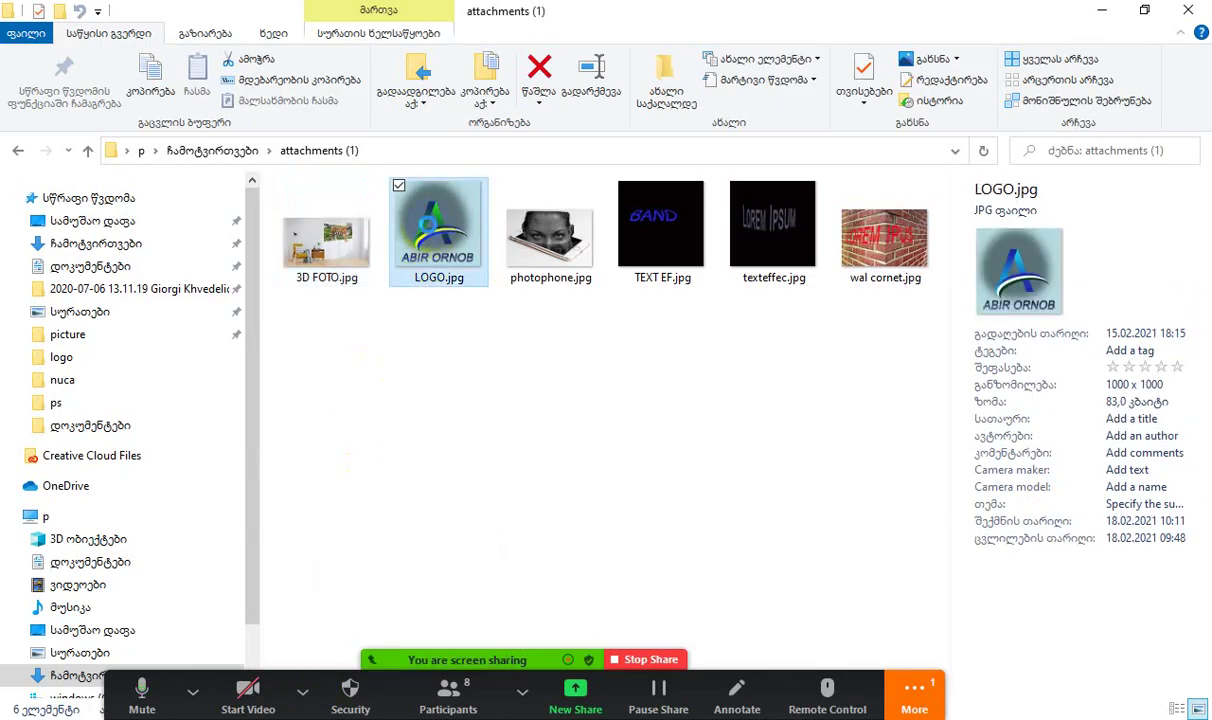
double_click(430, 232)
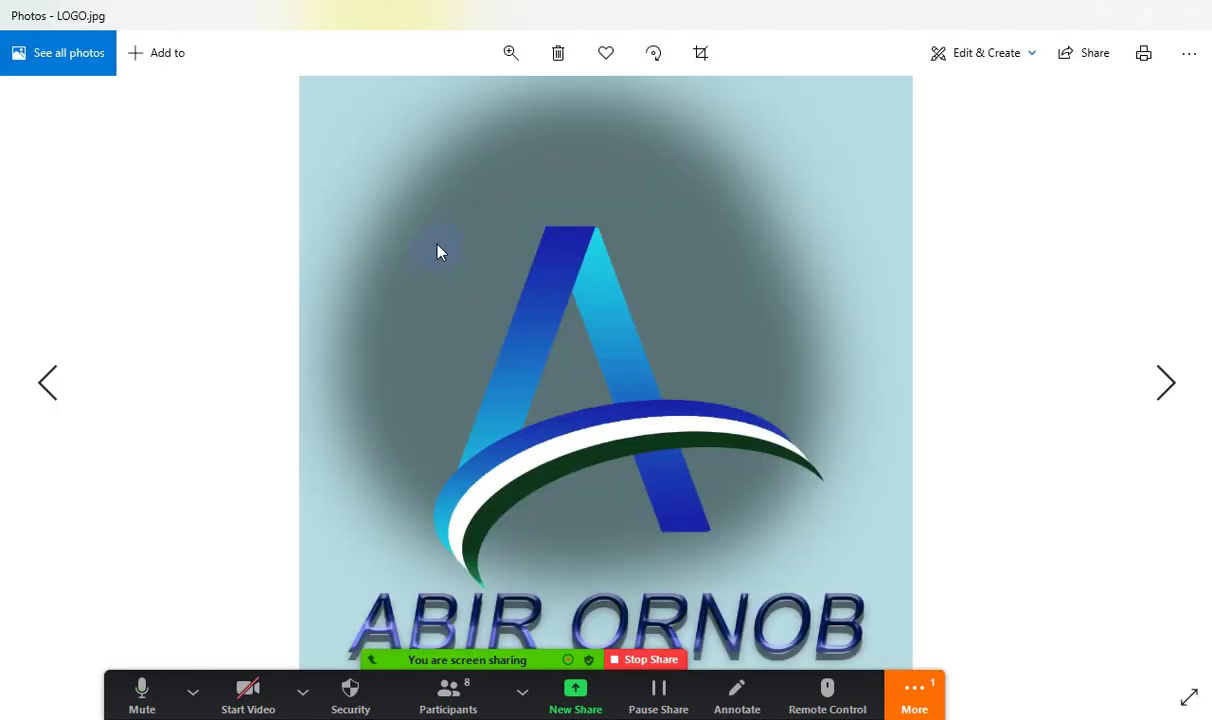
scroll(480, 412, "down", 1)
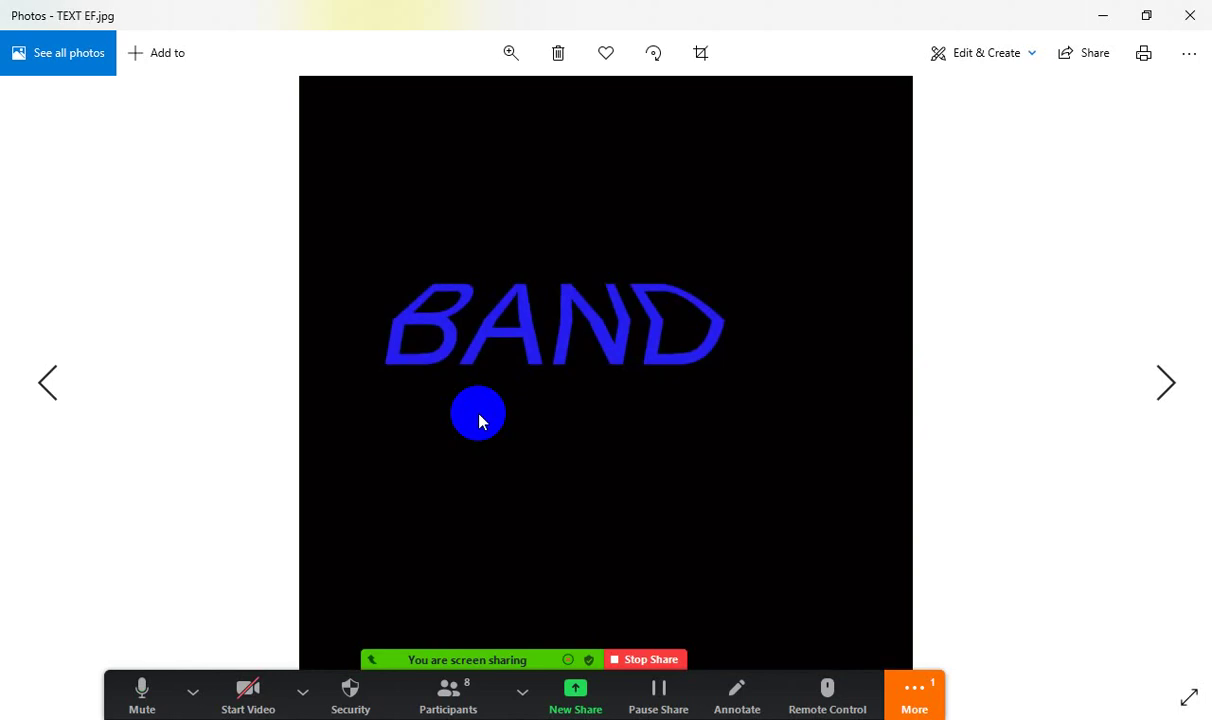
scroll(480, 420, "down", 1)
scroll(480, 420, "down", 1)
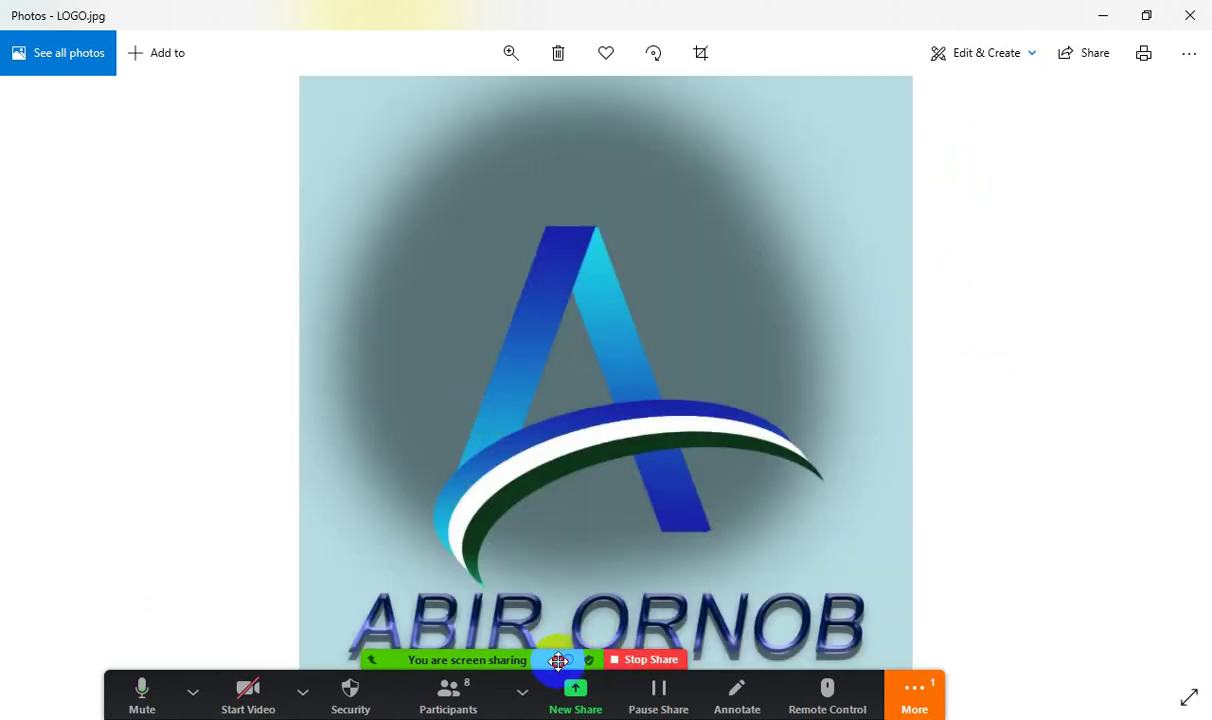
mouse_move(555, 660)
left_mouse_down()
mouse_move(586, 709)
mouse_move(663, 495)
mouse_move(628, 92)
mouse_move(636, 152)
left_mouse_up()
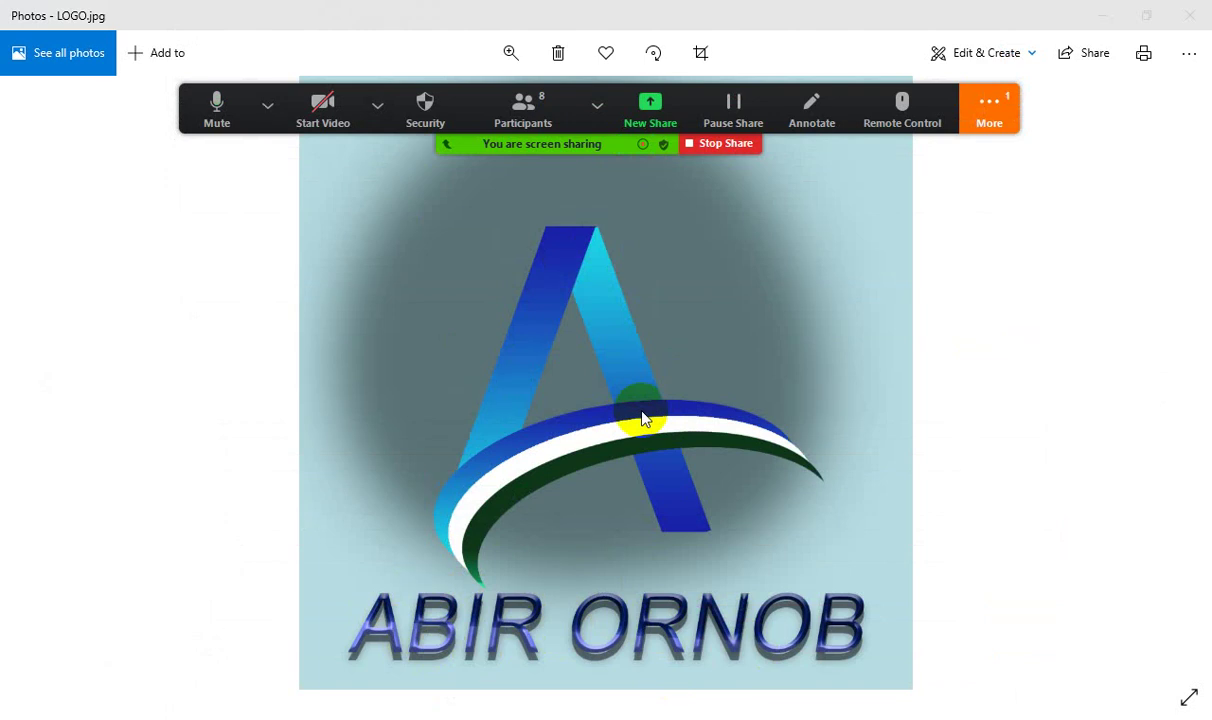
left_click(596, 94)
left_click_drag(596, 94, 643, 683)
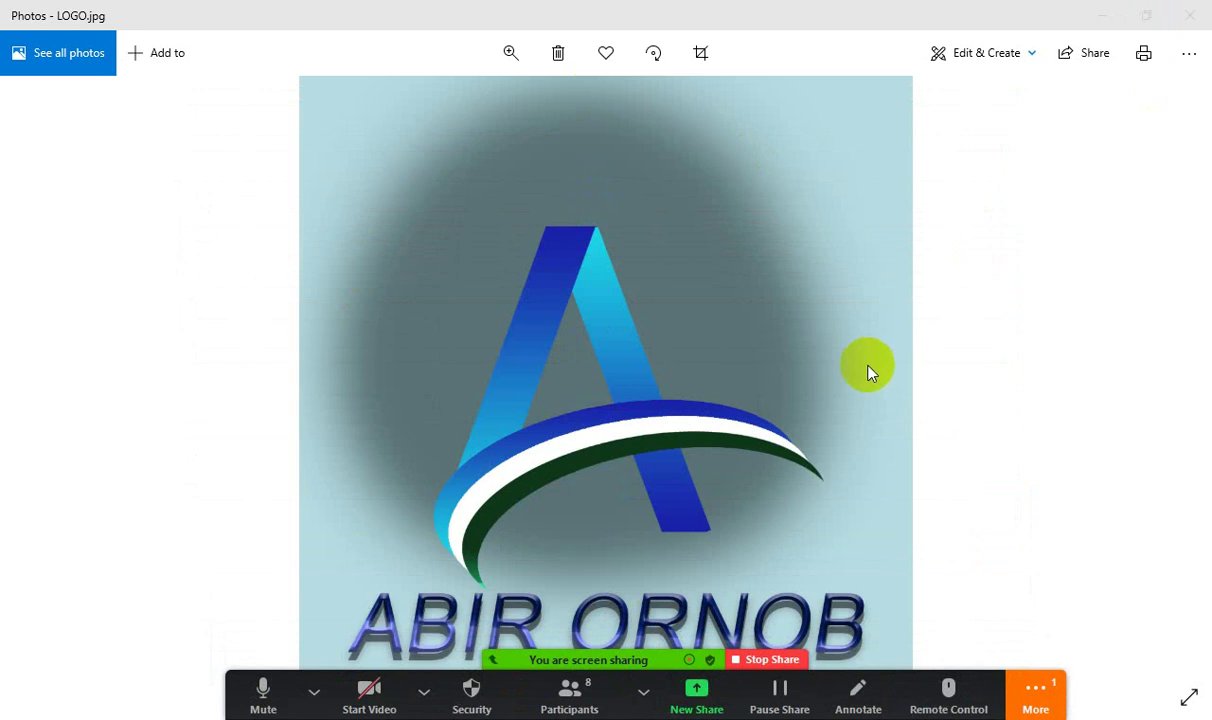
Zoom into the blue A logo and pan up to inspect the swoosh
left_click(507, 58)
left_click(507, 60)
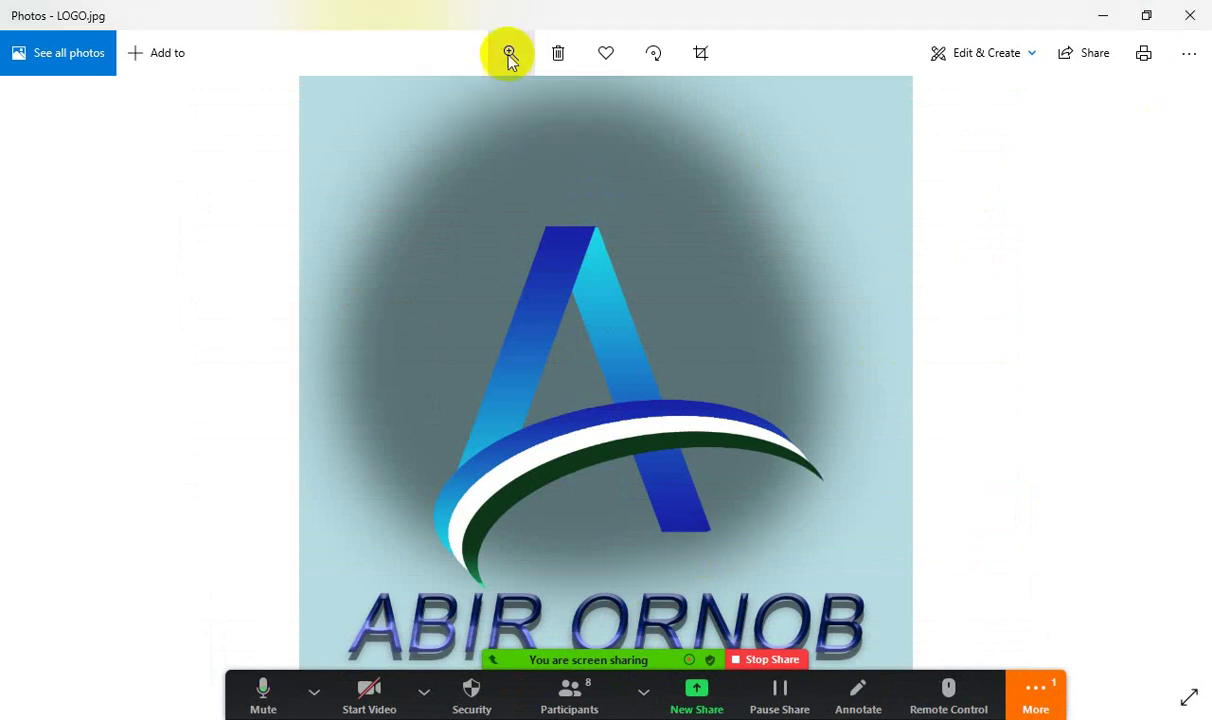
left_click(509, 58)
left_click_drag(425, 103, 446, 103)
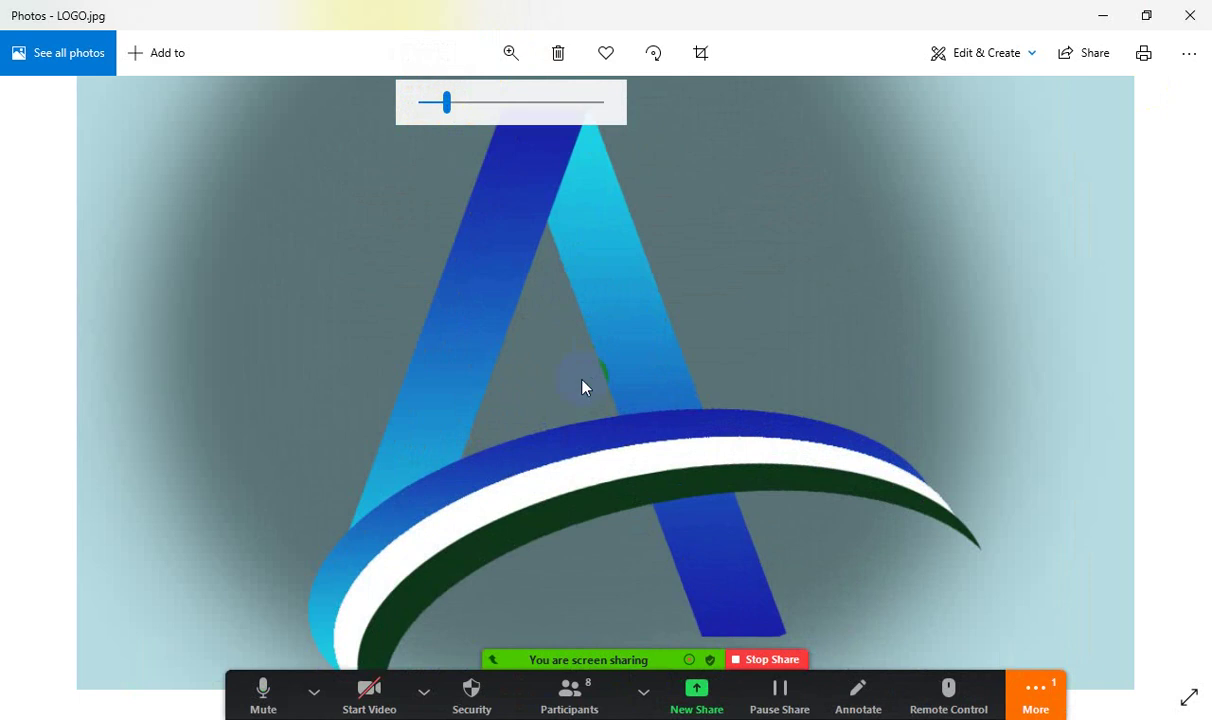
left_click_drag(585, 388, 565, 252)
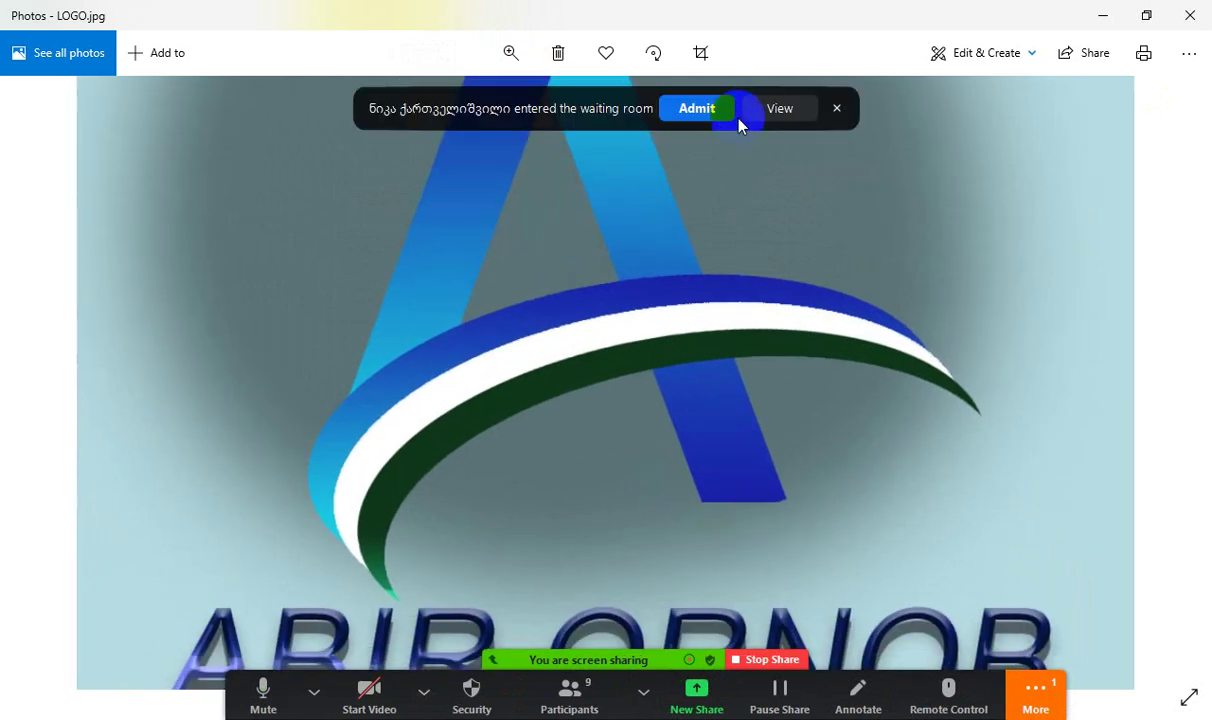
left_click(706, 110)
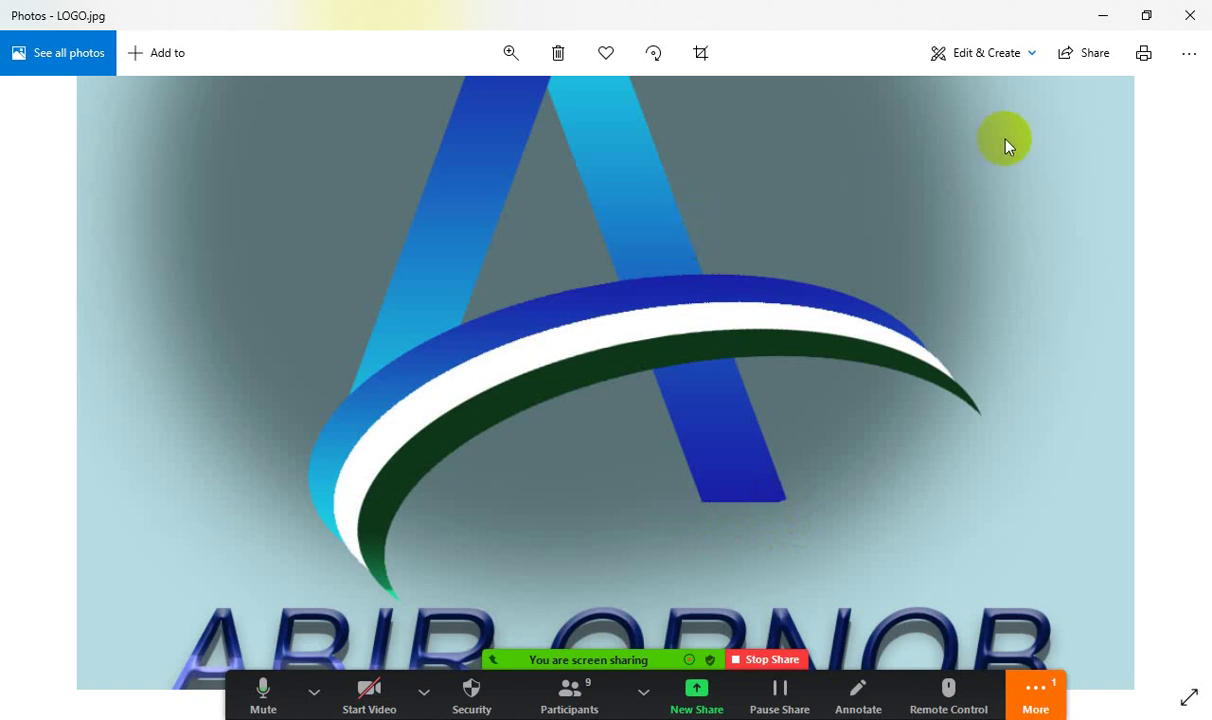
Close the logo and open photophone.jpg from the attachments folder
left_click(1189, 15)
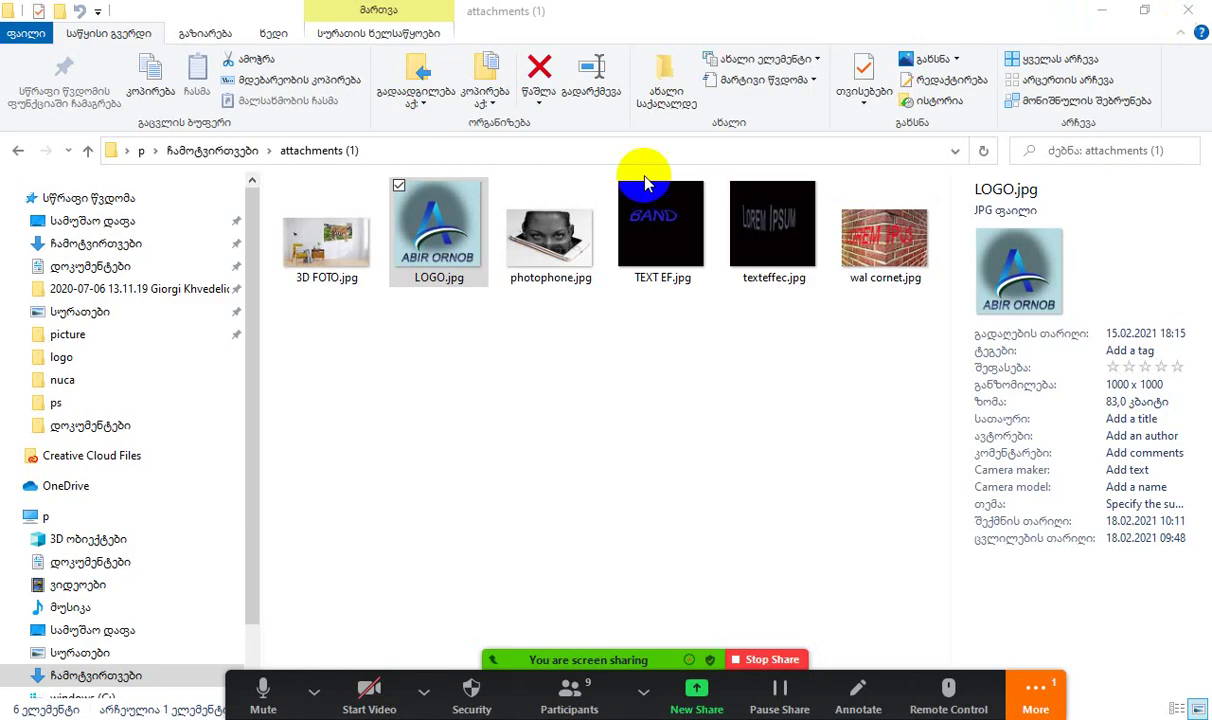
left_click(551, 240)
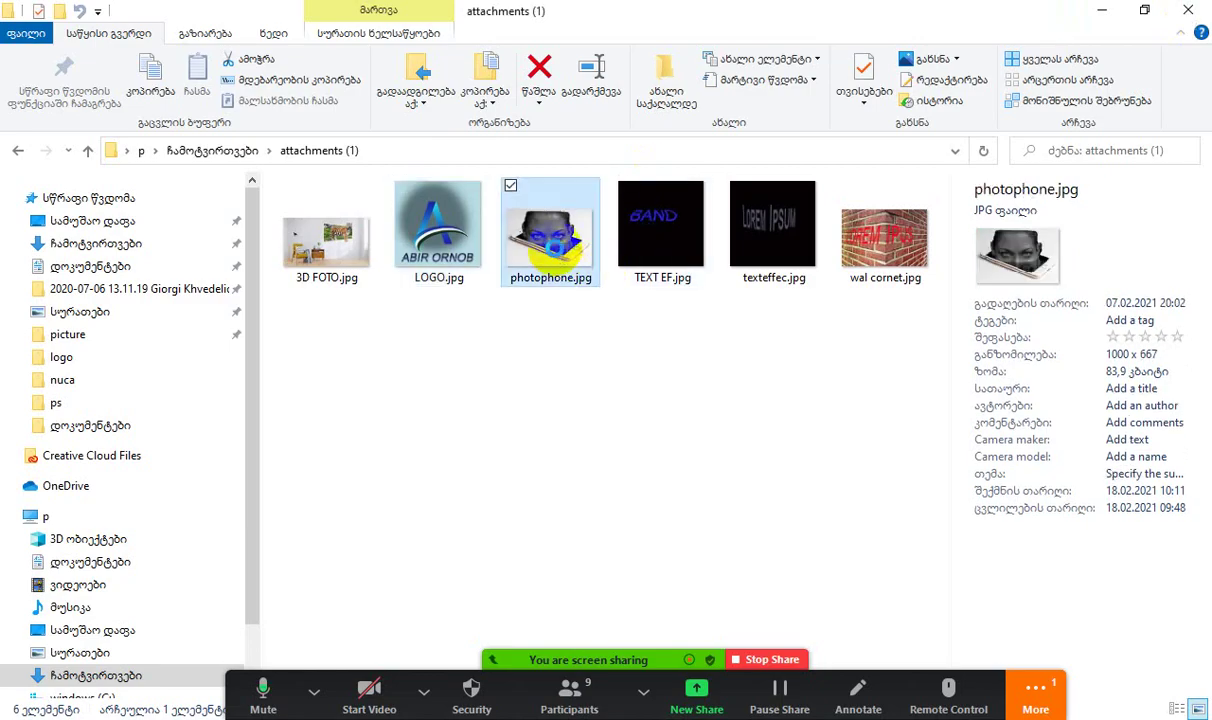
double_click(557, 256)
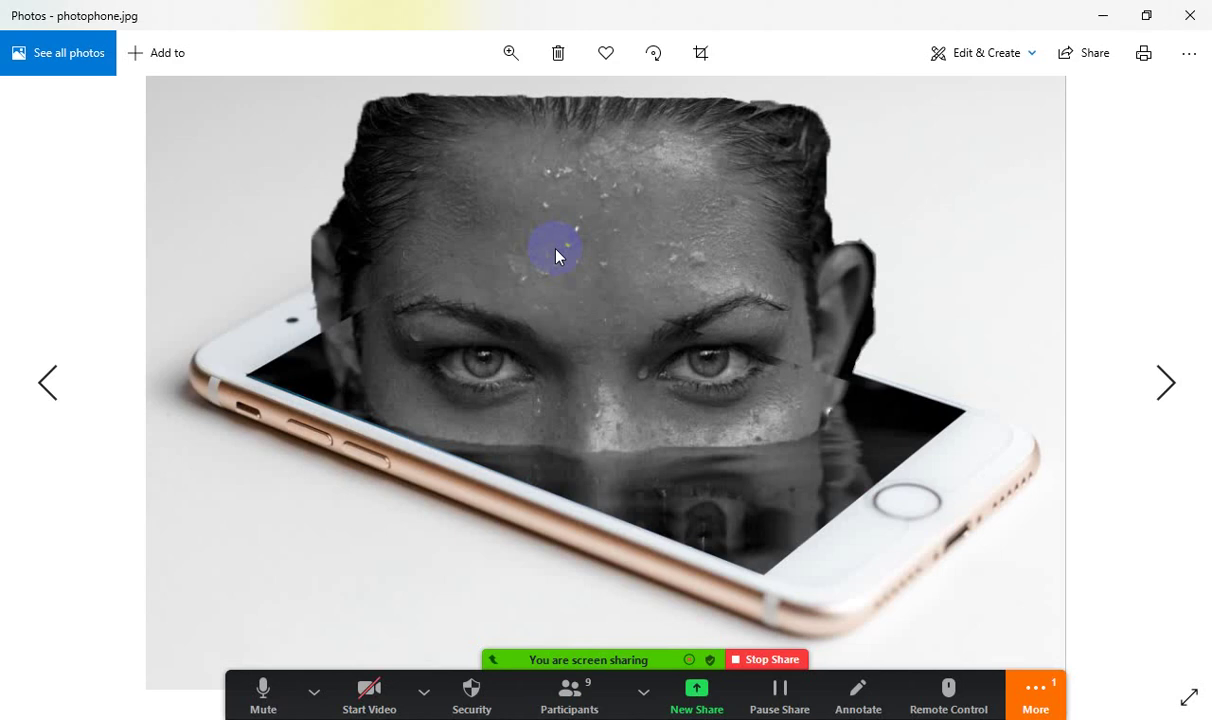
scroll(617, 330, "up", 1)
scroll(617, 330, "down", 1)
Inspect photophone.jpg, then minimise Photoshop to keep the phone photo in view
left_click_drag(815, 320, 859, 331)
mouse_move(855, 372)
left_mouse_down()
mouse_move(830, 265)
mouse_move(866, 260)
left_mouse_up()
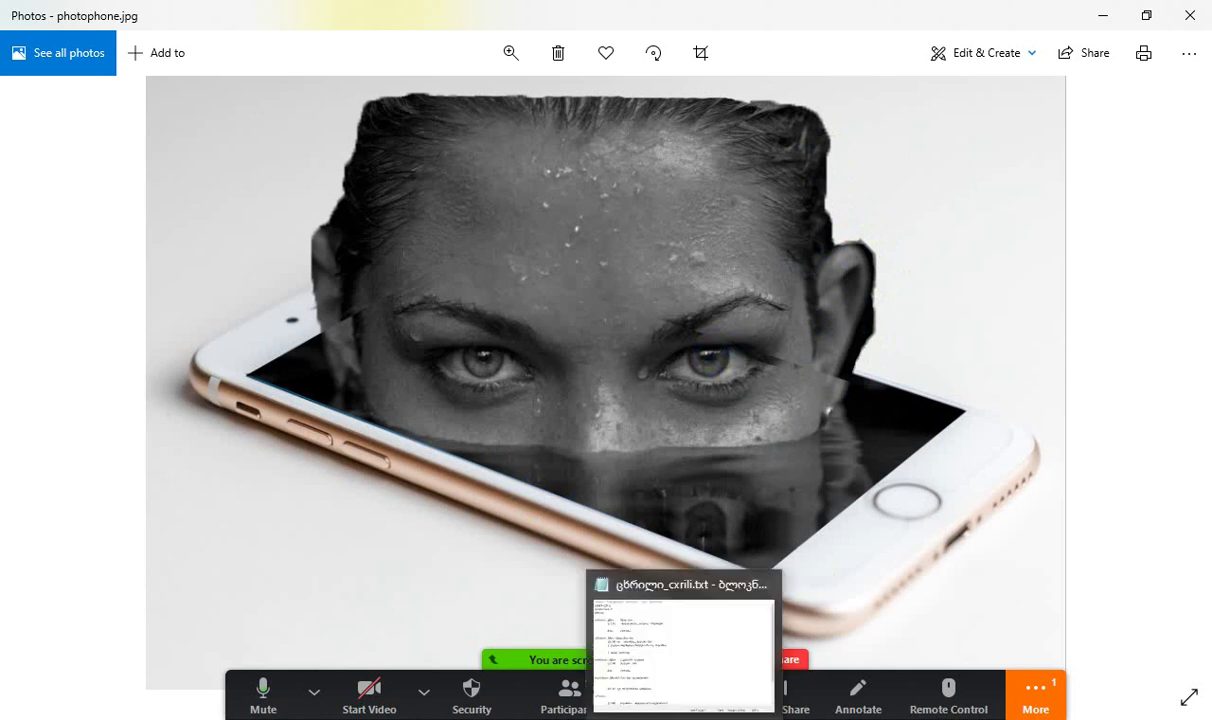
left_click(592, 705)
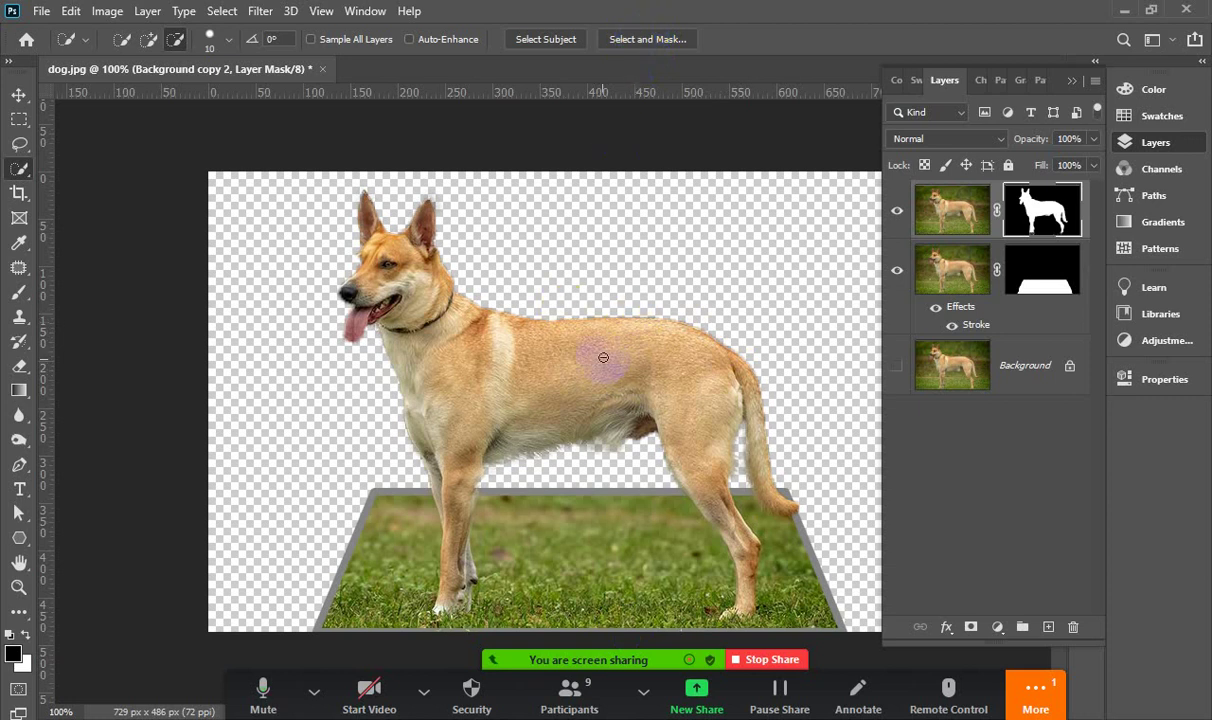
left_click(1122, 15)
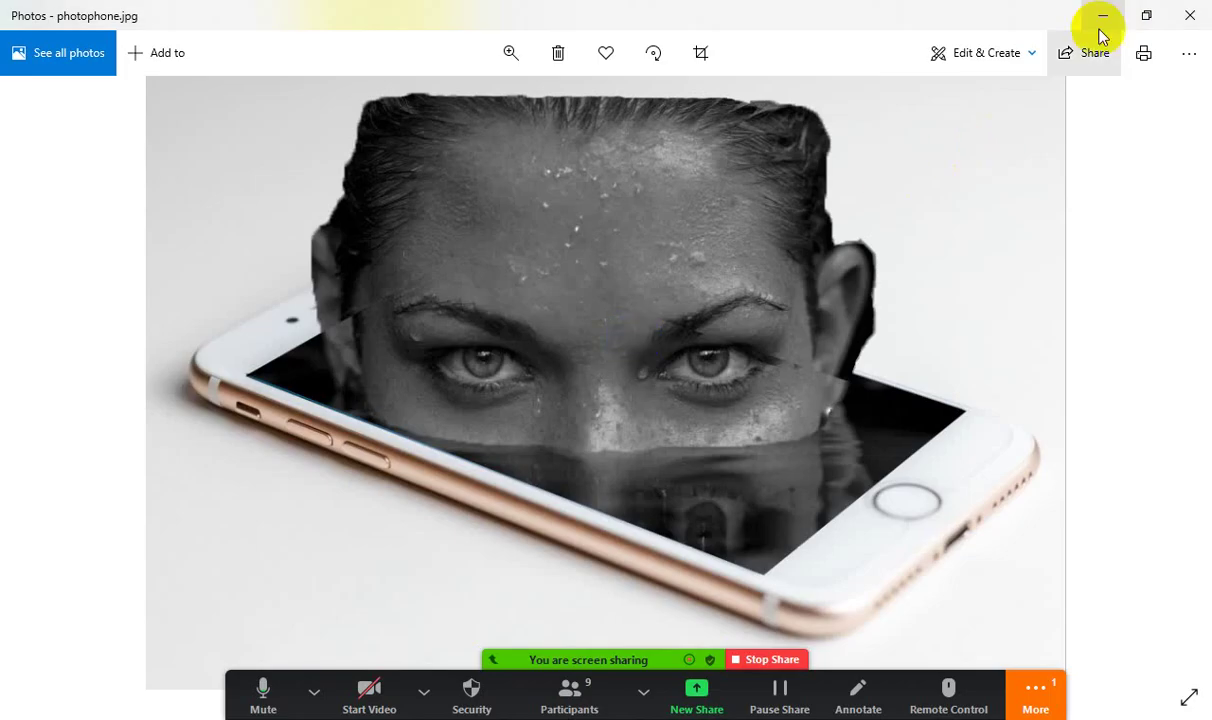
Preview TEXT EF.jpg (BAND) and texteffec.jpg (LOREM IPSUM) from the attachments folder
left_click(1190, 15)
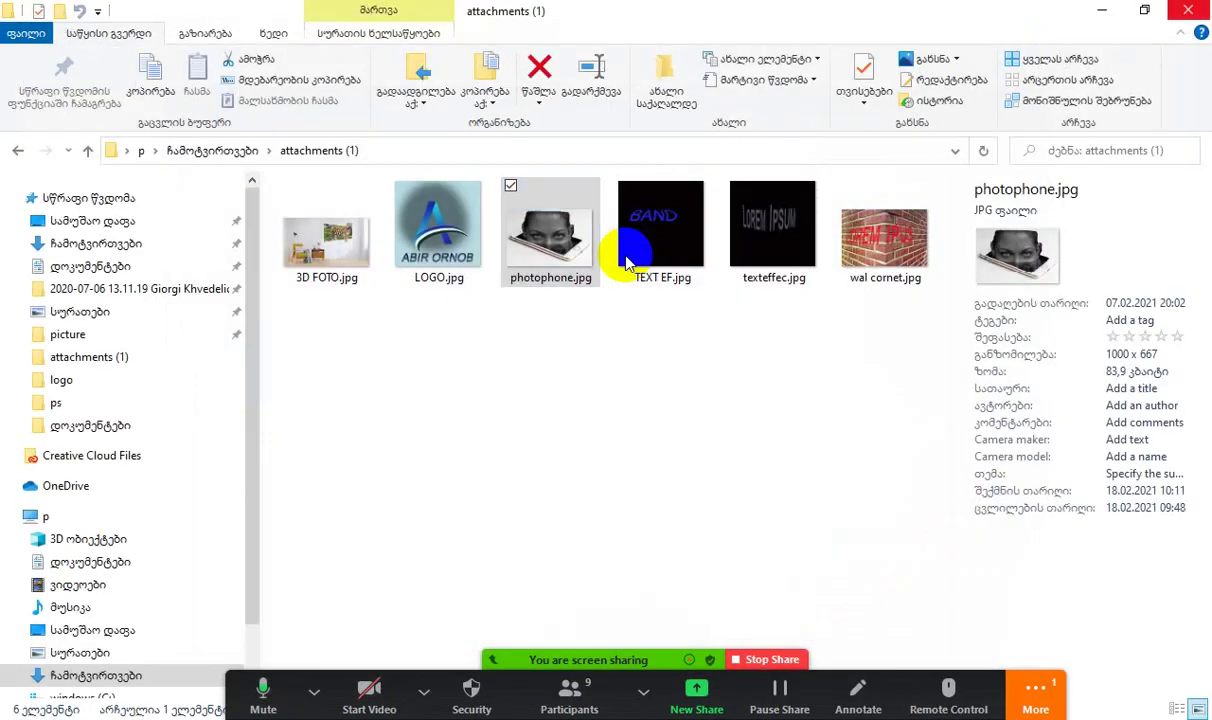
left_click(665, 230)
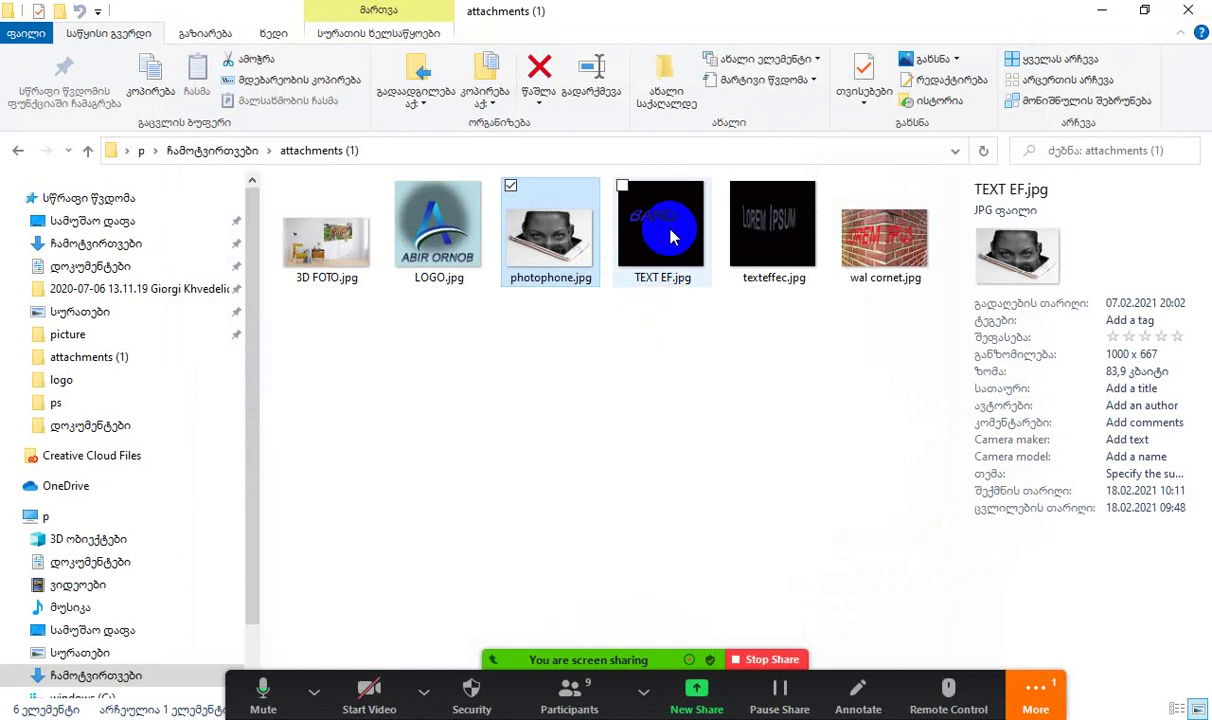
double_click(672, 234)
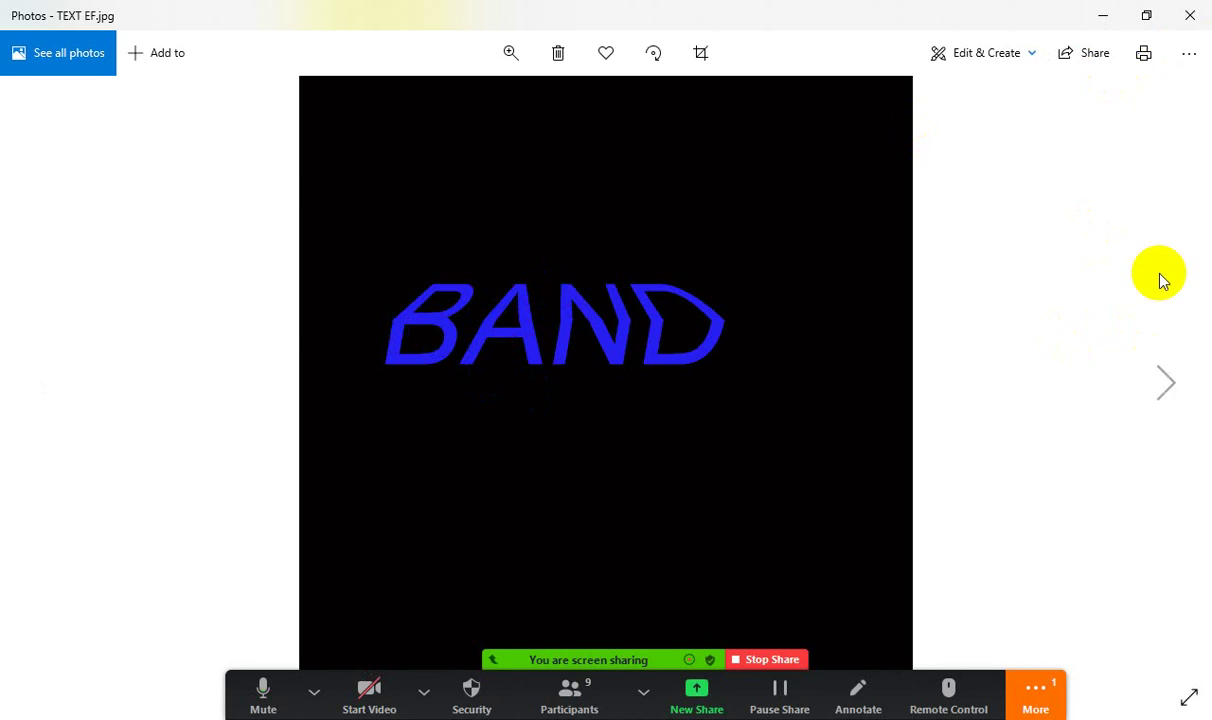
left_click(1190, 16)
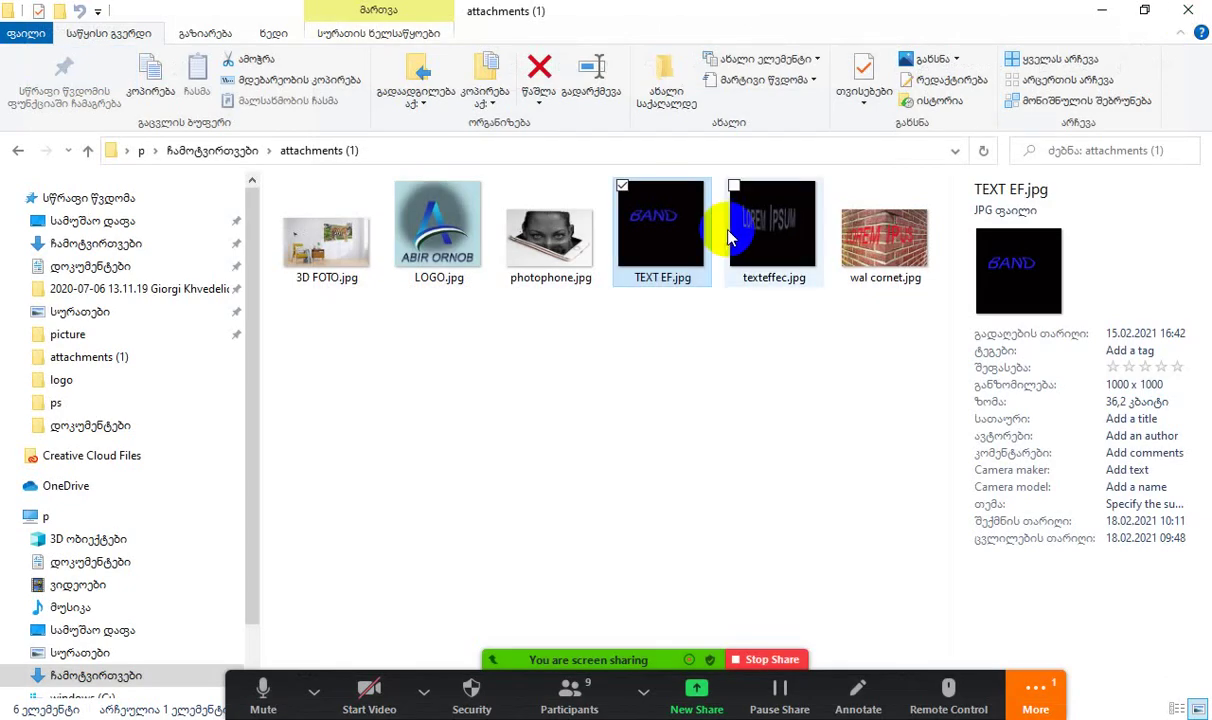
left_click(773, 226)
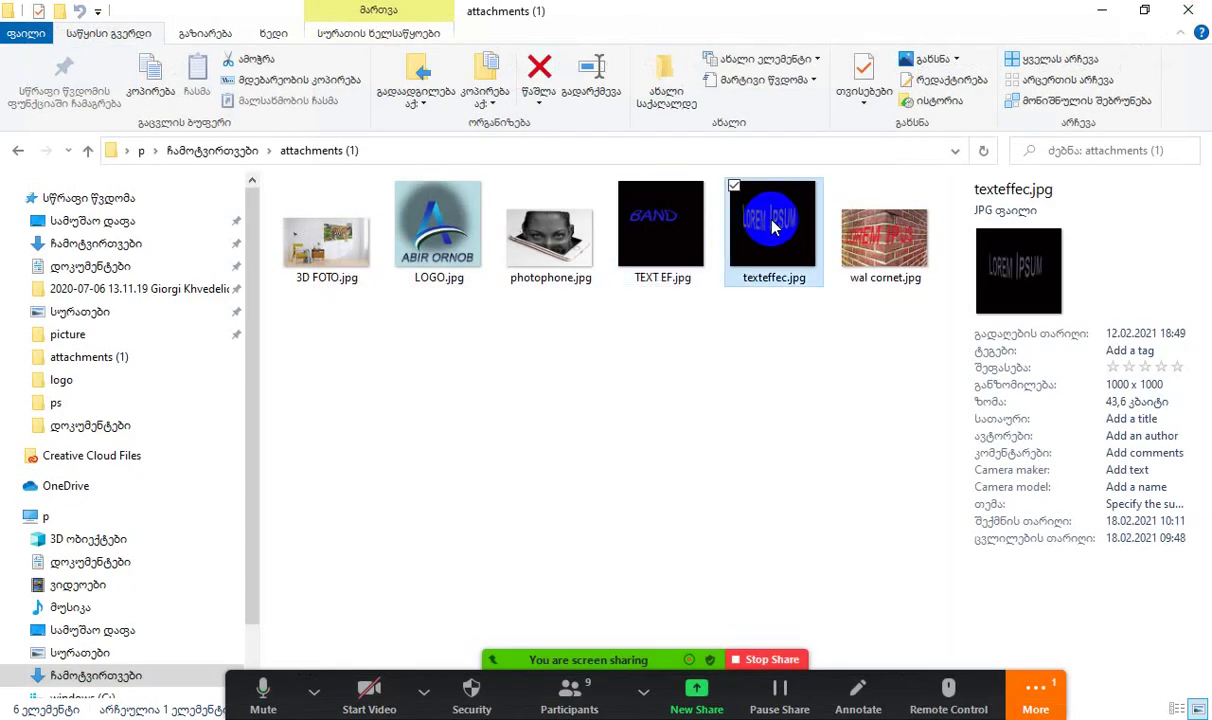
double_click(773, 226)
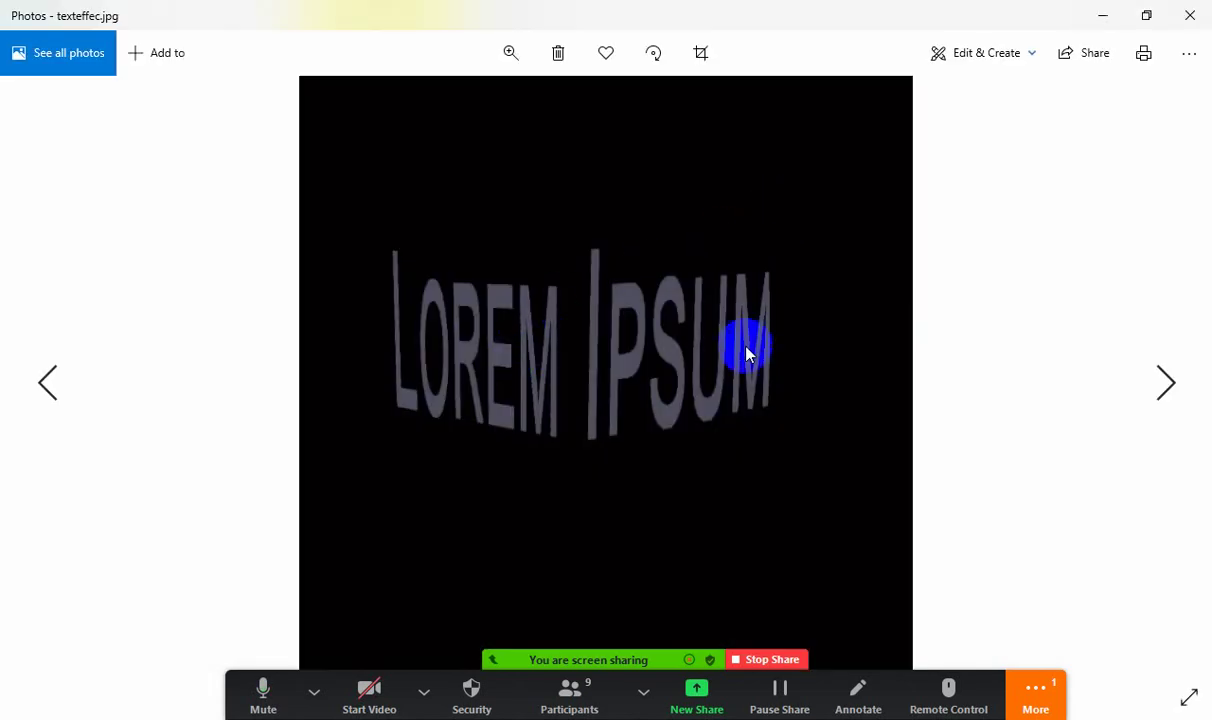
Preview wal cornet.jpg's brick-corner lettering, then return to dog.jpg in Photoshop
left_click(1189, 15)
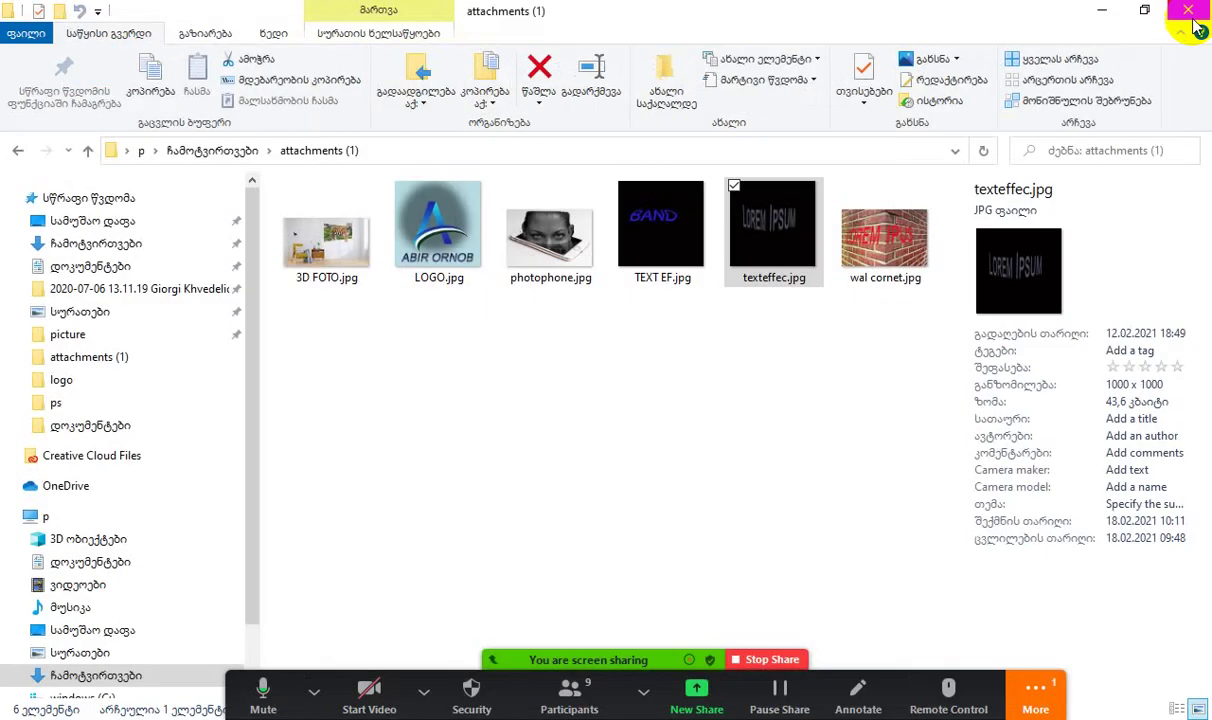
left_click(890, 237)
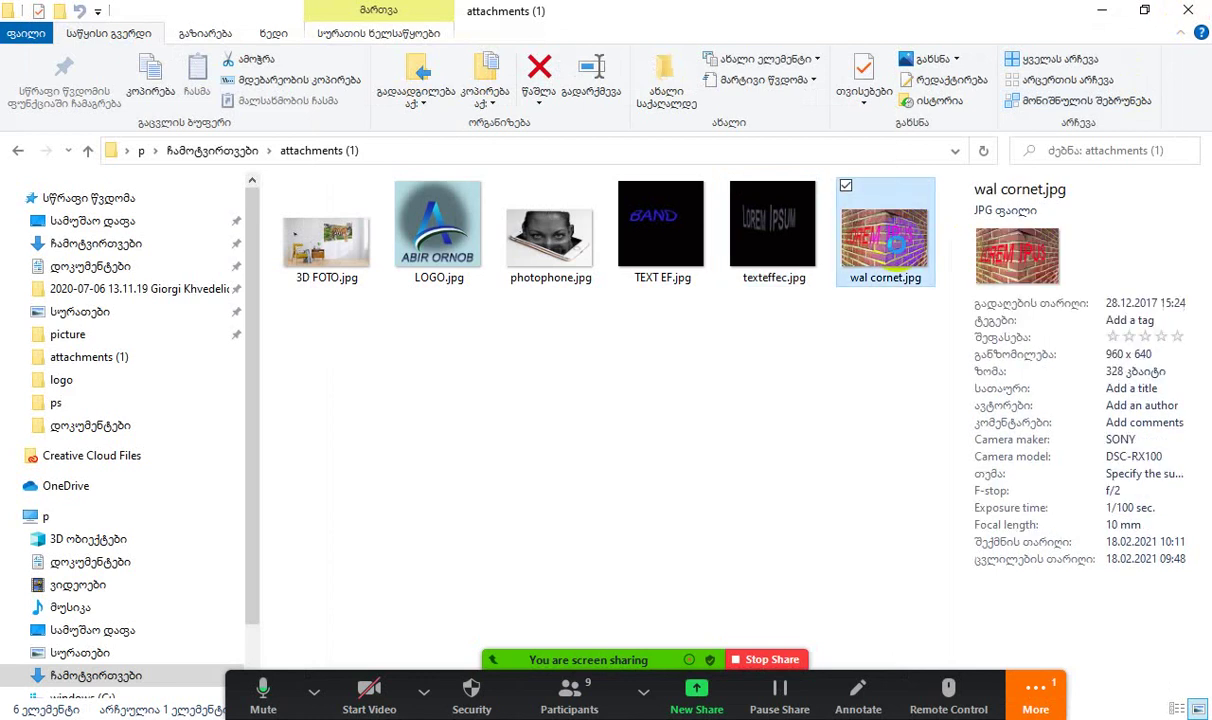
double_click(899, 255)
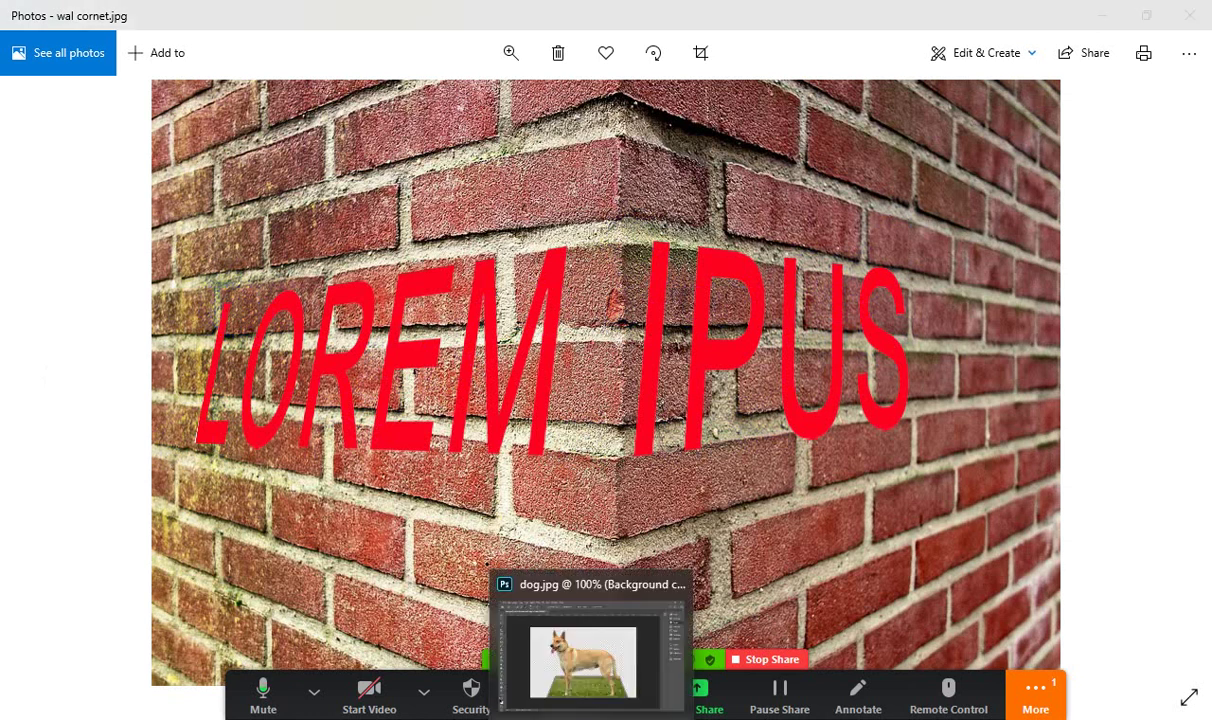
left_click(580, 700)
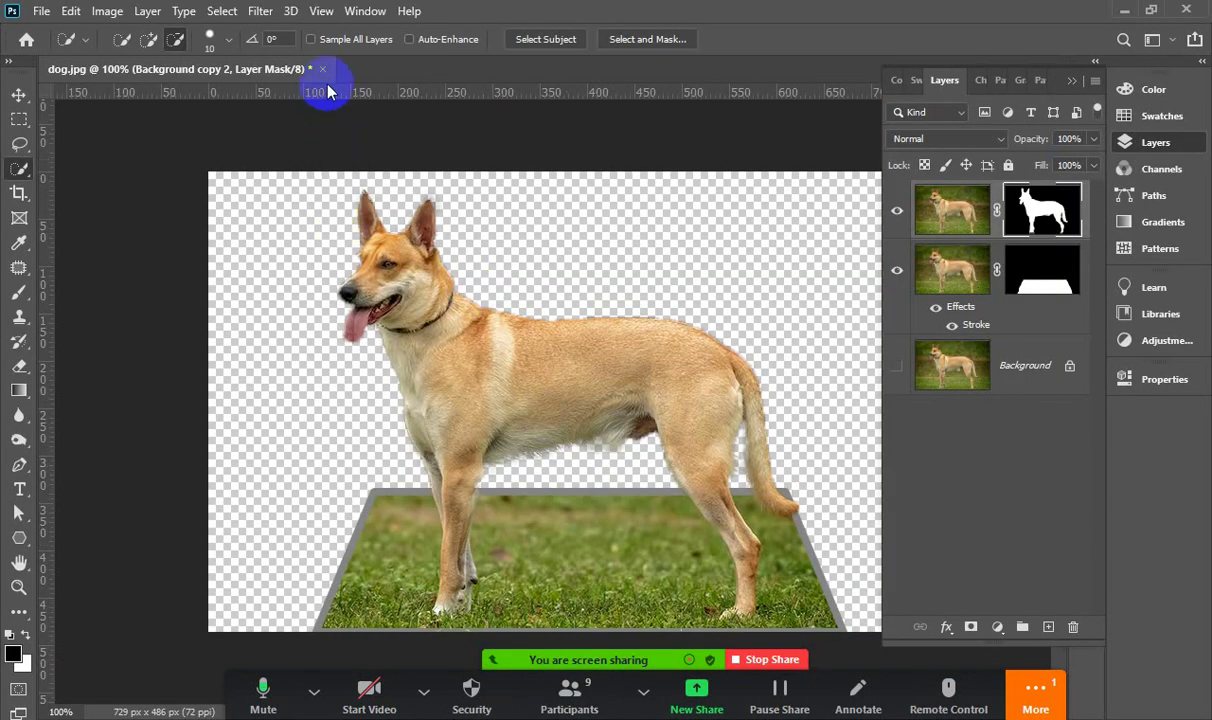
Close dog.jpg without saving and create a new blank 1111 × 1111 px canvas
left_click(322, 69)
left_click(833, 294)
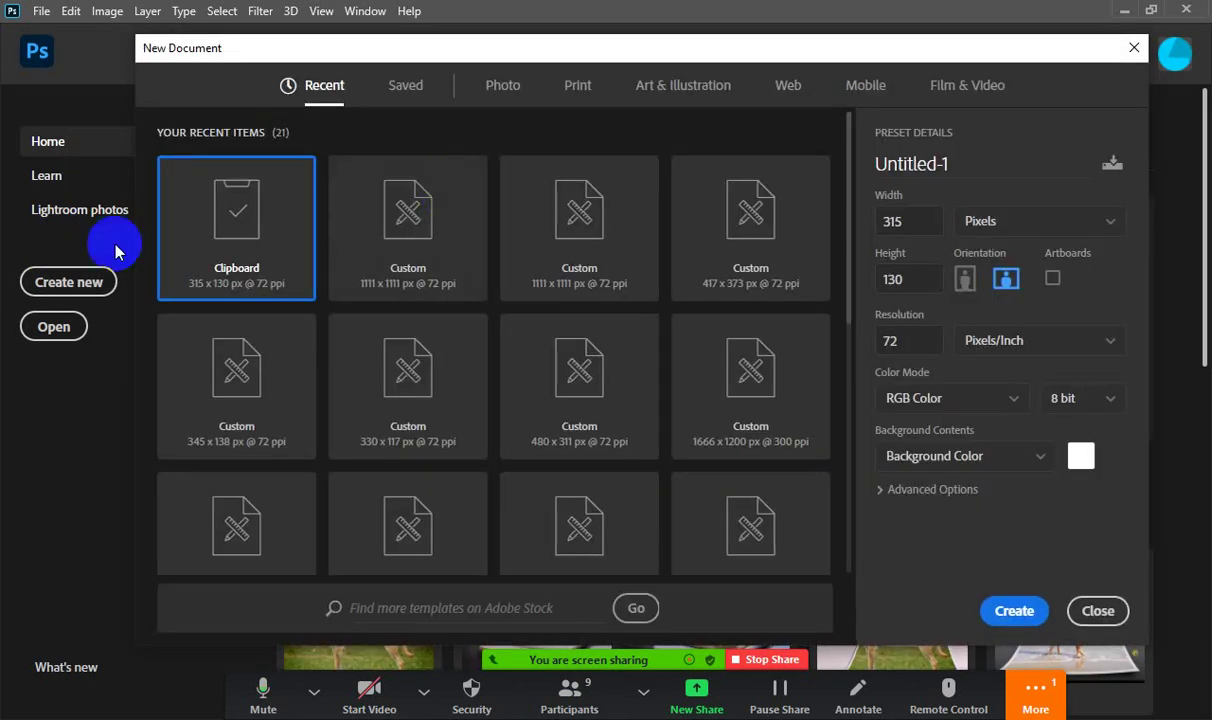
double_click(898, 222)
type("1111")
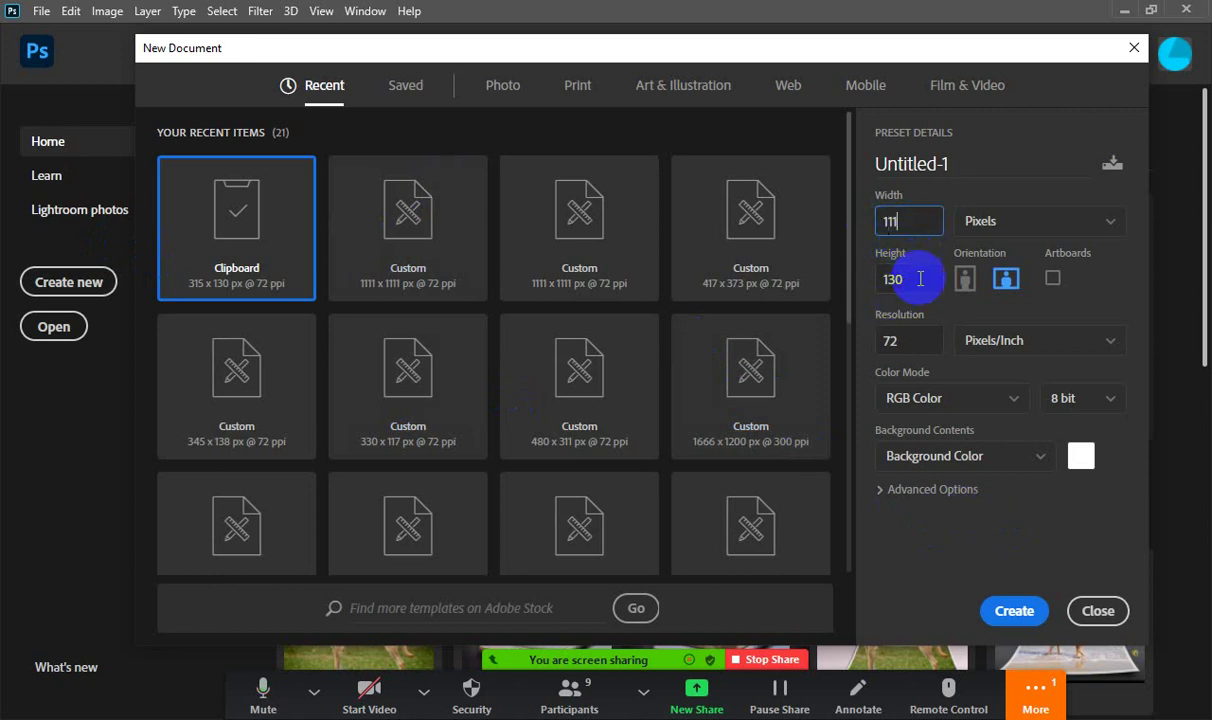
double_click(873, 287)
type("1111")
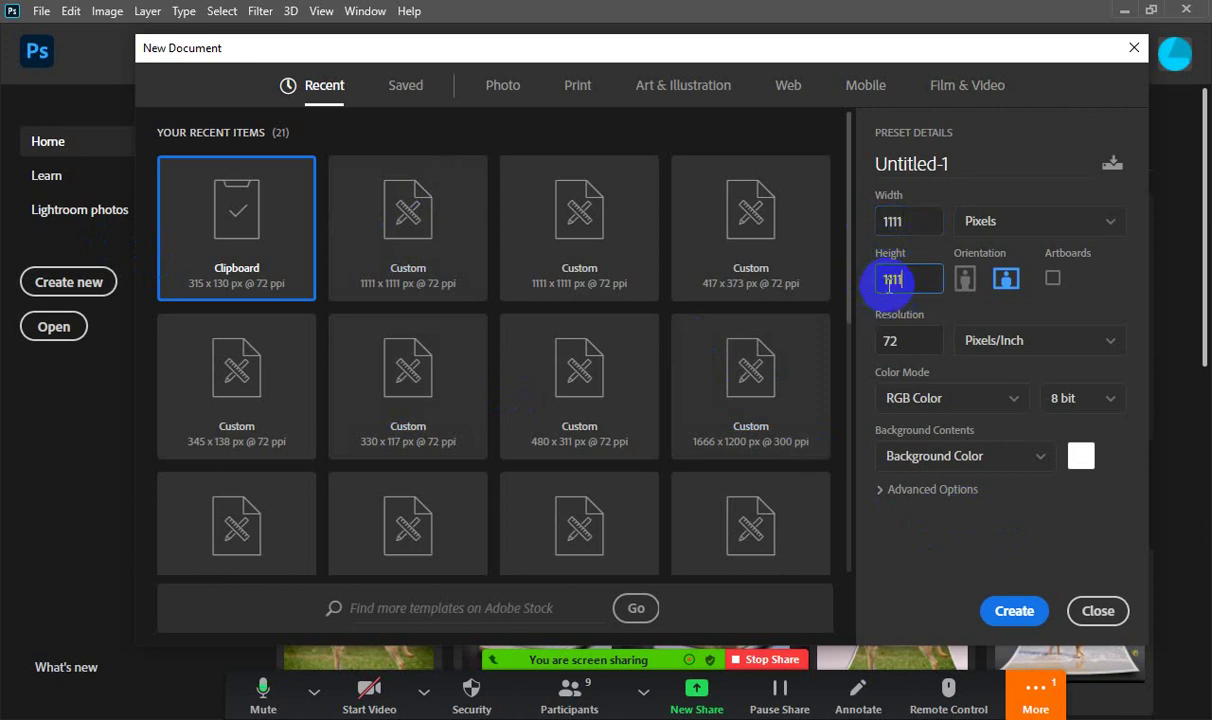
left_click(1010, 610)
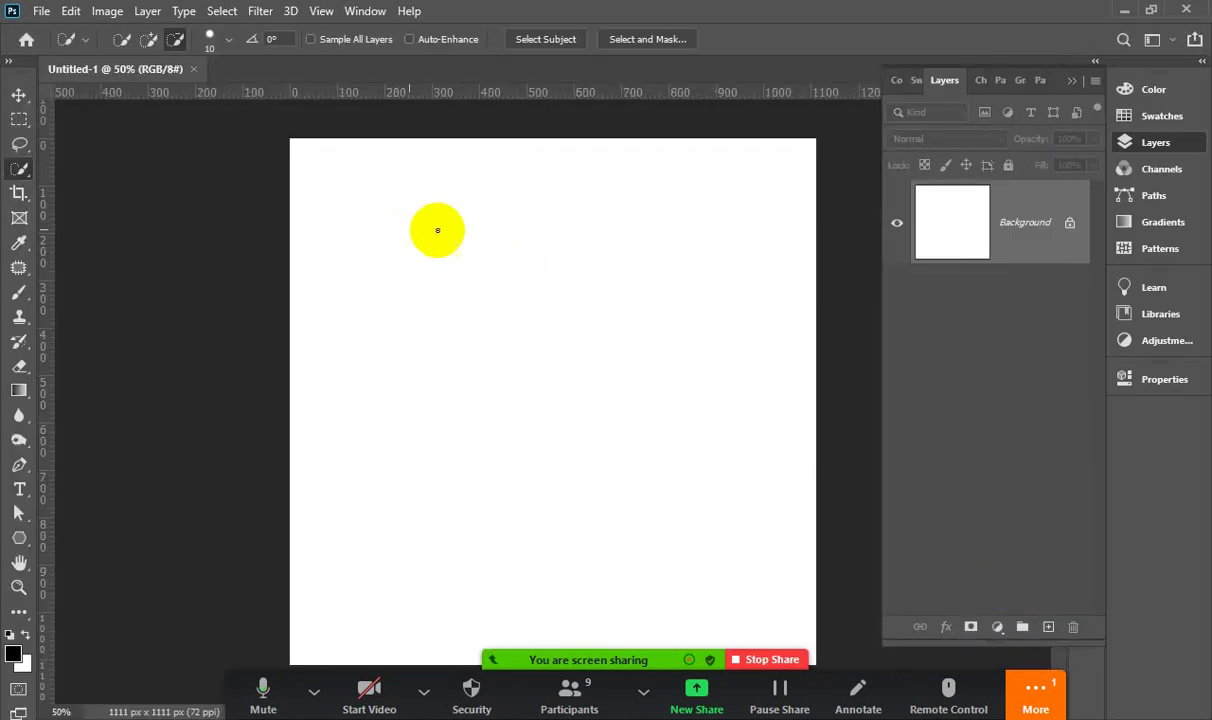
Open wall1.jpg in Photoshop and bring up the red LOREM IPSUM reference in Photos
left_click(44, 14)
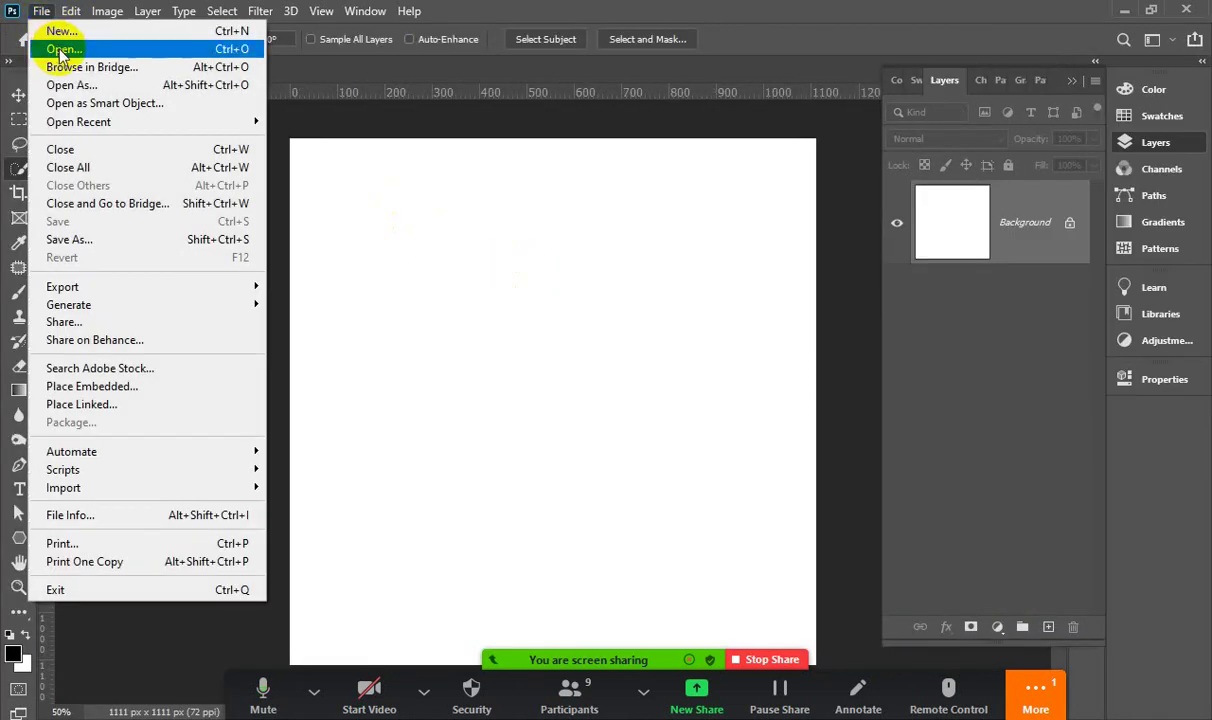
left_click(50, 47)
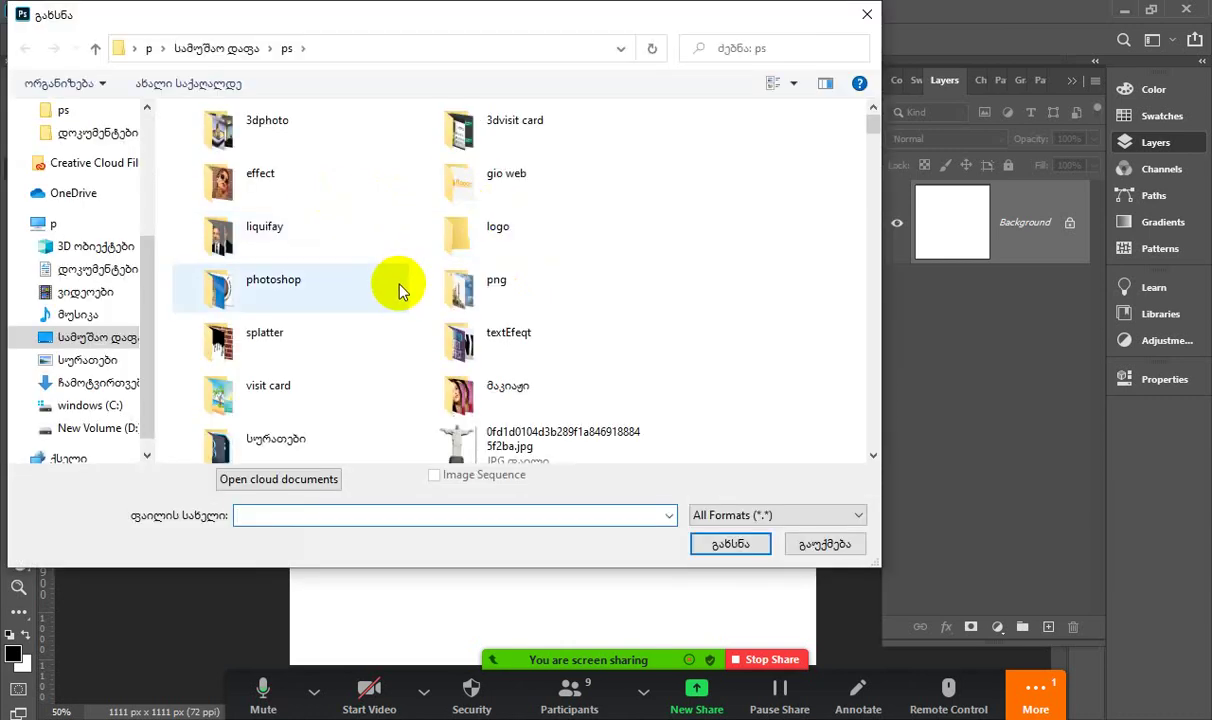
left_click(264, 240)
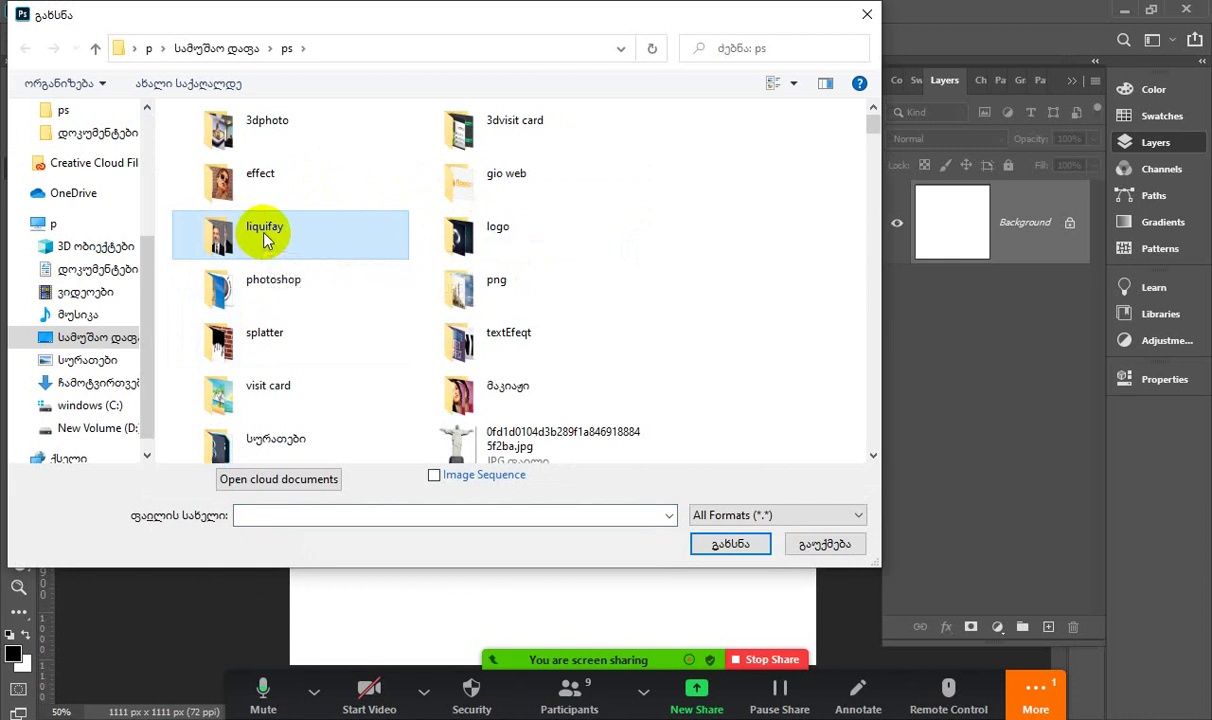
type("wall.jpg")
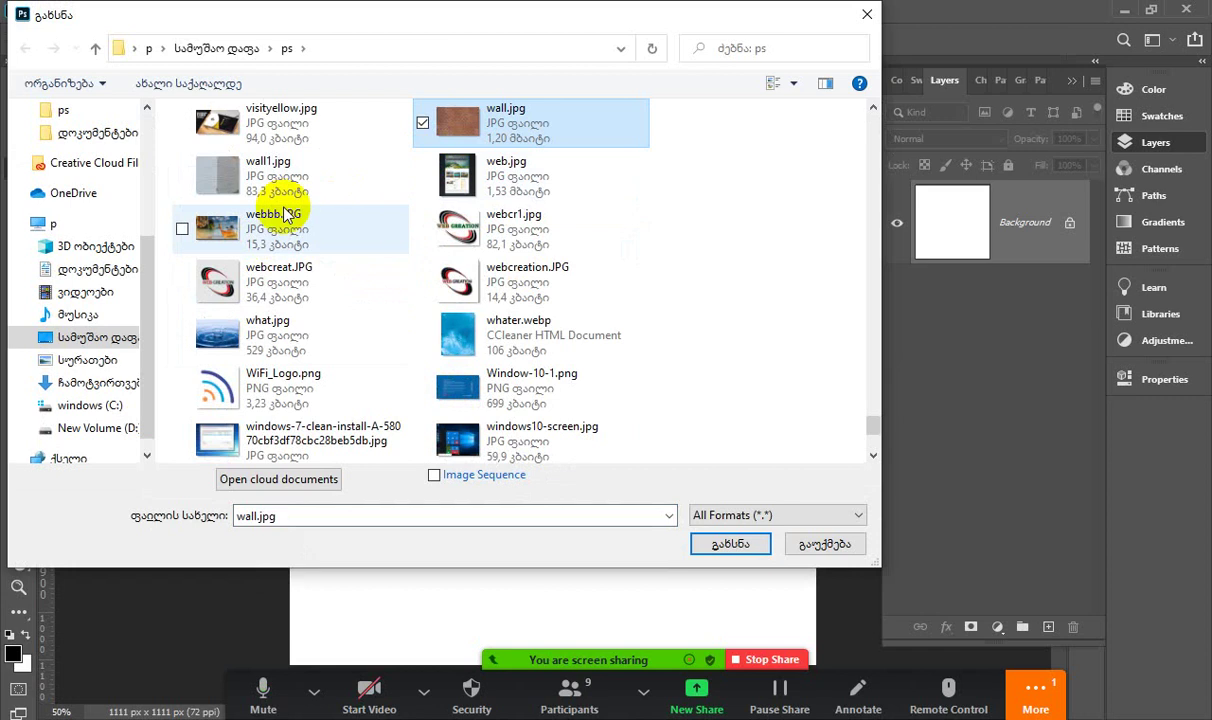
double_click(232, 172)
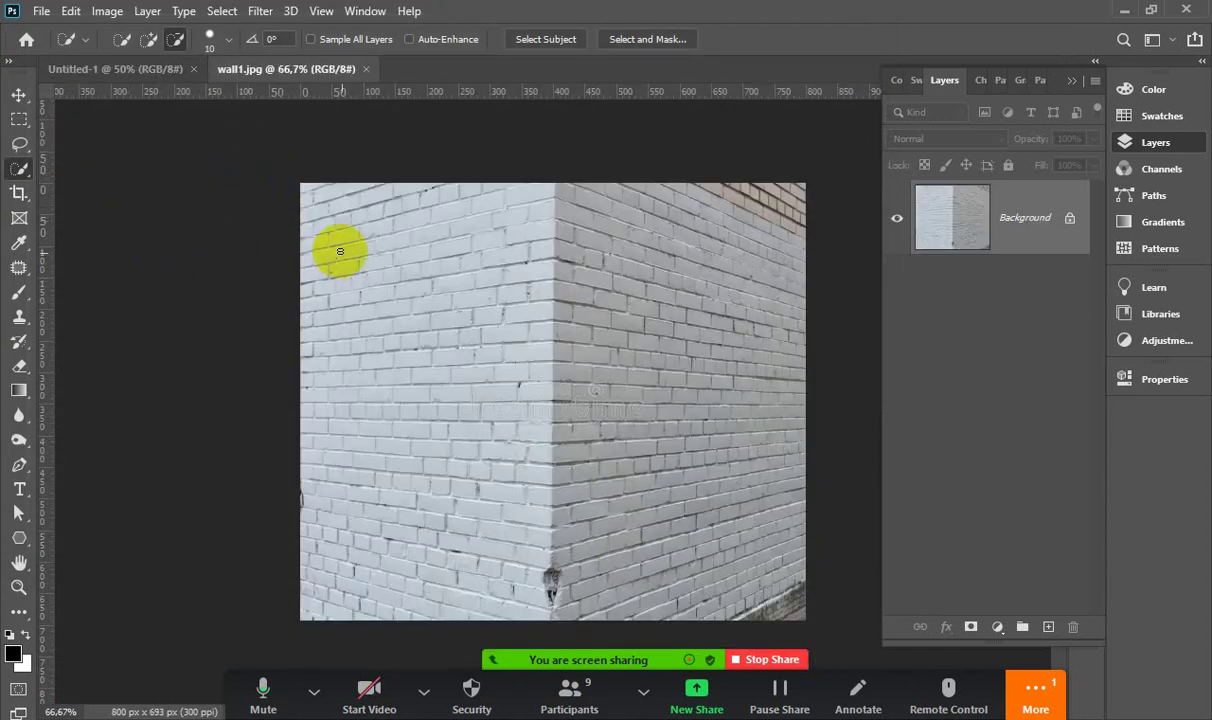
left_click(650, 610)
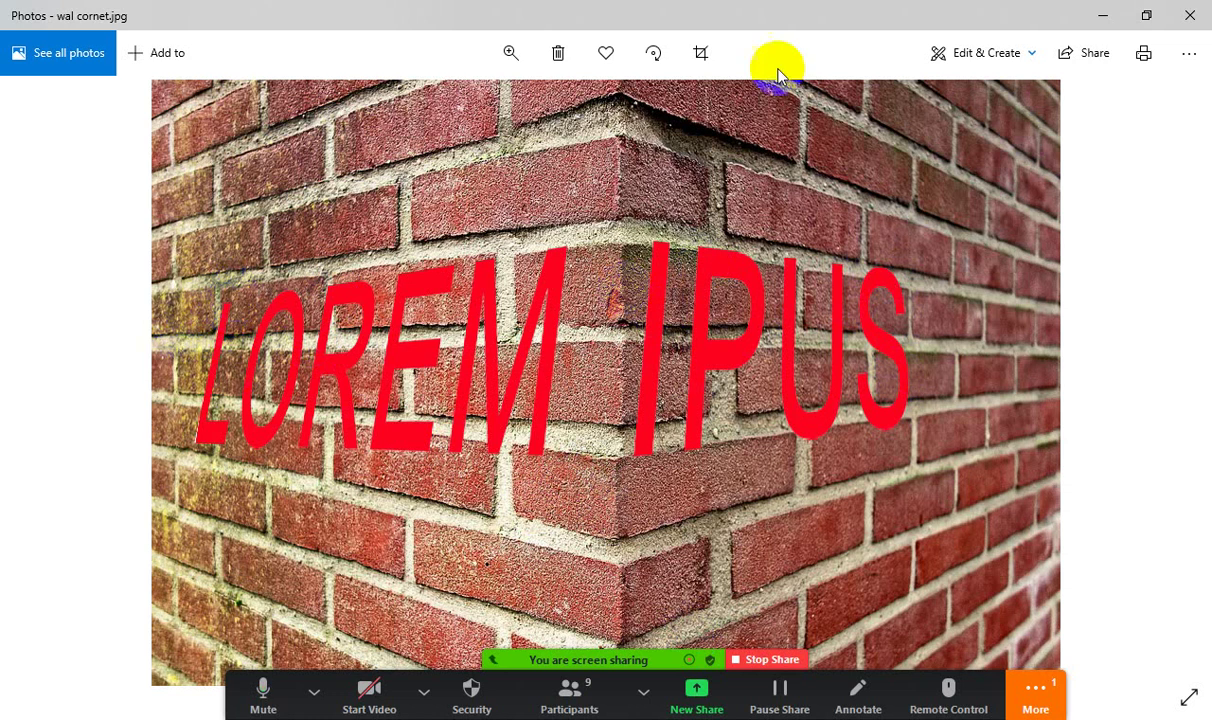
Minimize the Photos reference window to return to wall1.jpg in Photoshop
left_click(1101, 15)
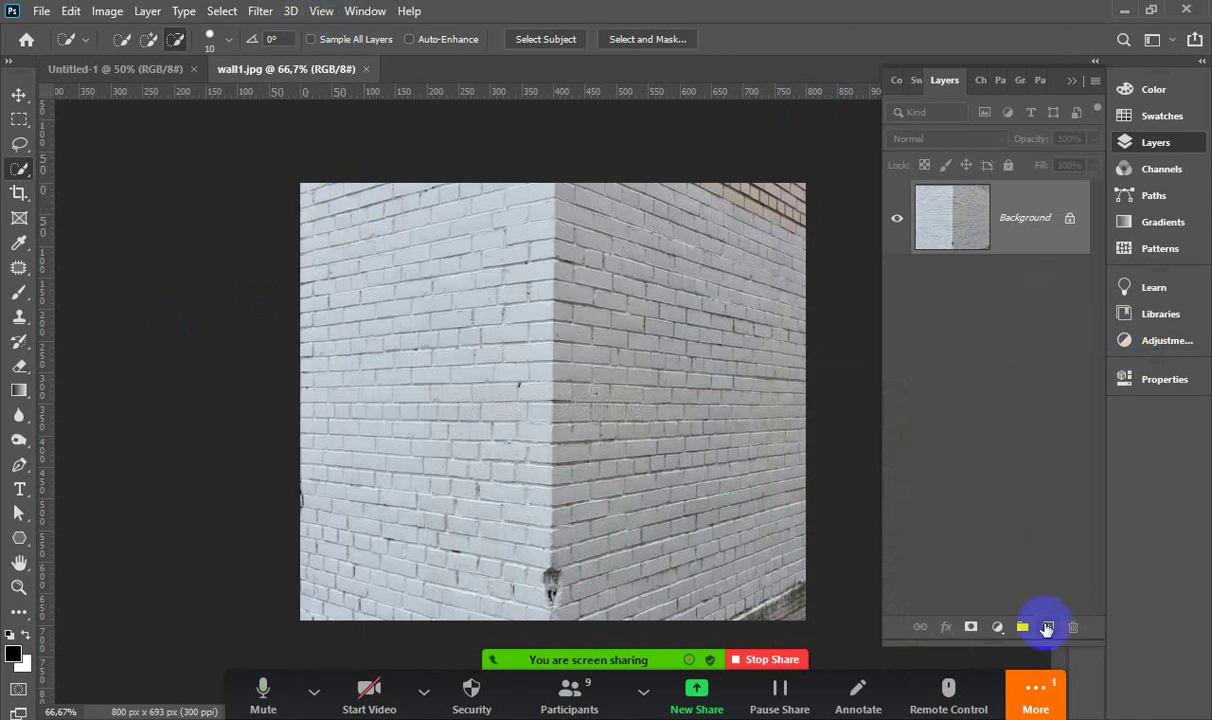
On a new layer, add red LOREM IPSUM text in Arial 18 pt near the wall's upper left
left_click(1047, 627)
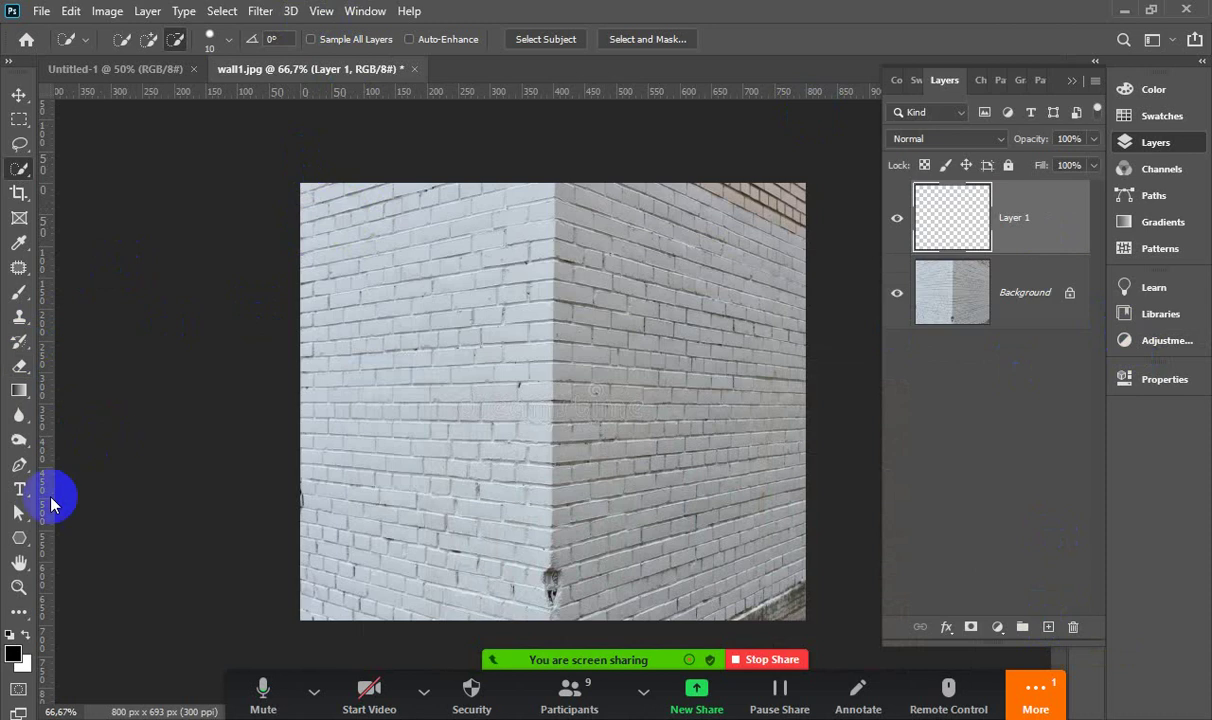
left_click(19, 489)
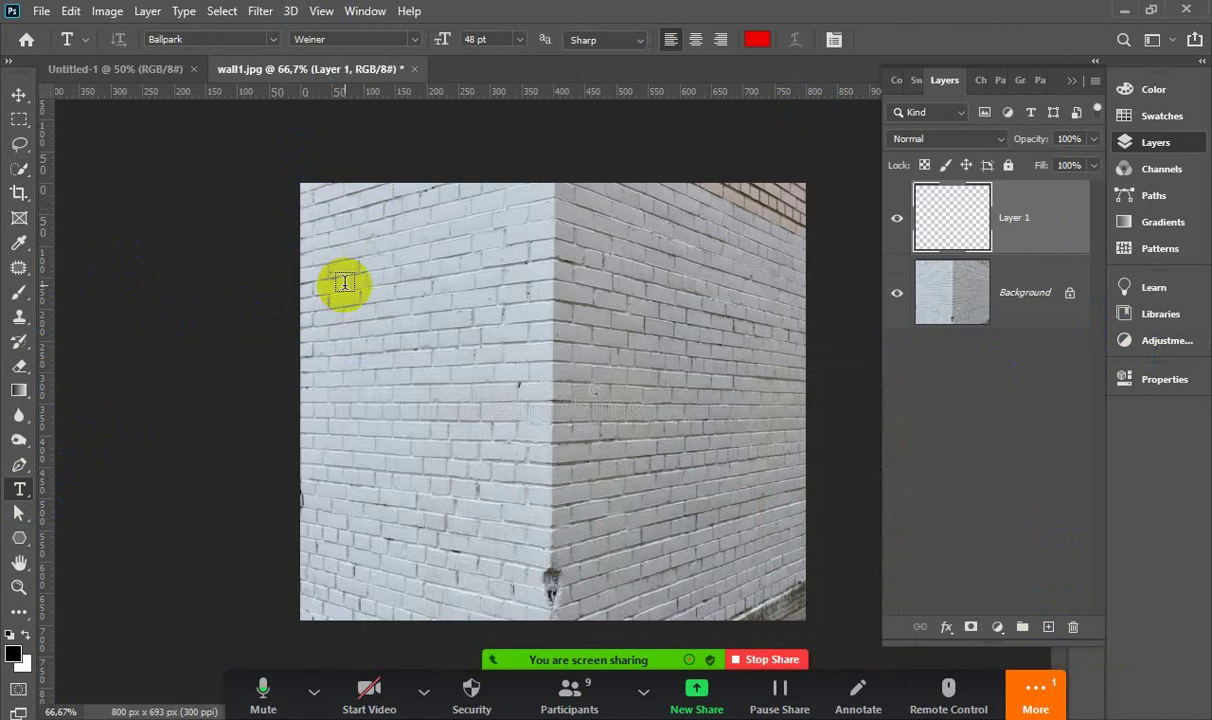
left_click(349, 297)
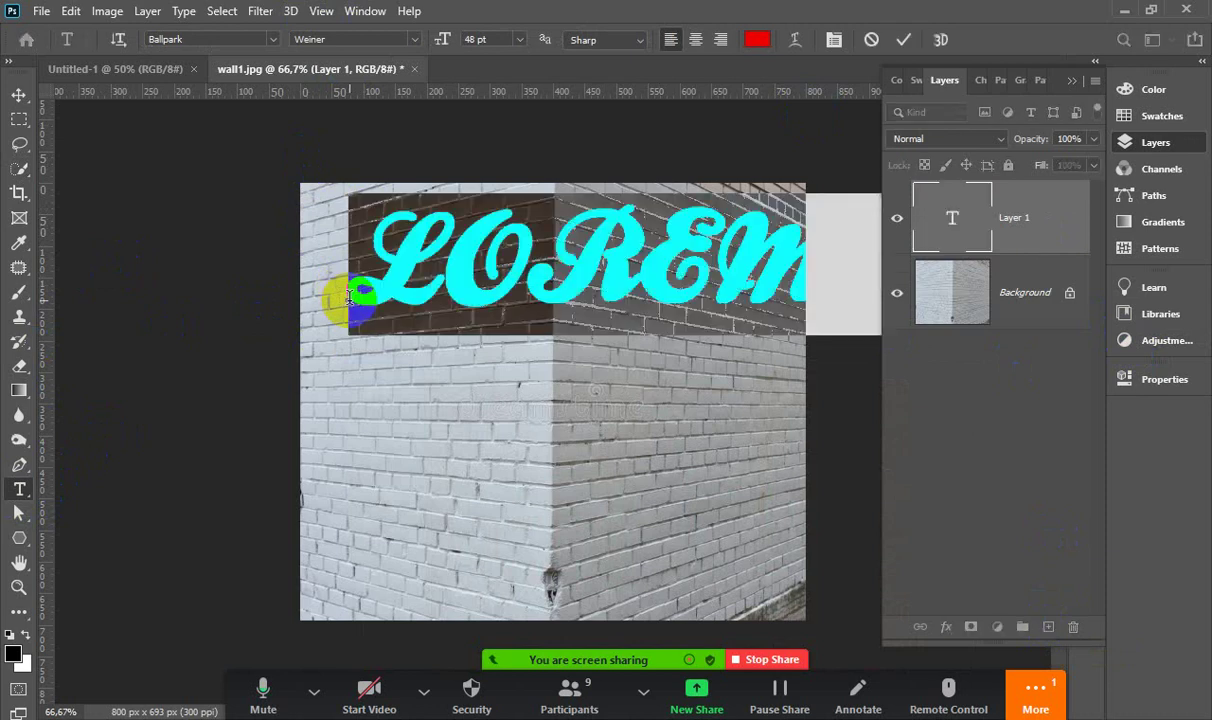
left_click(276, 39)
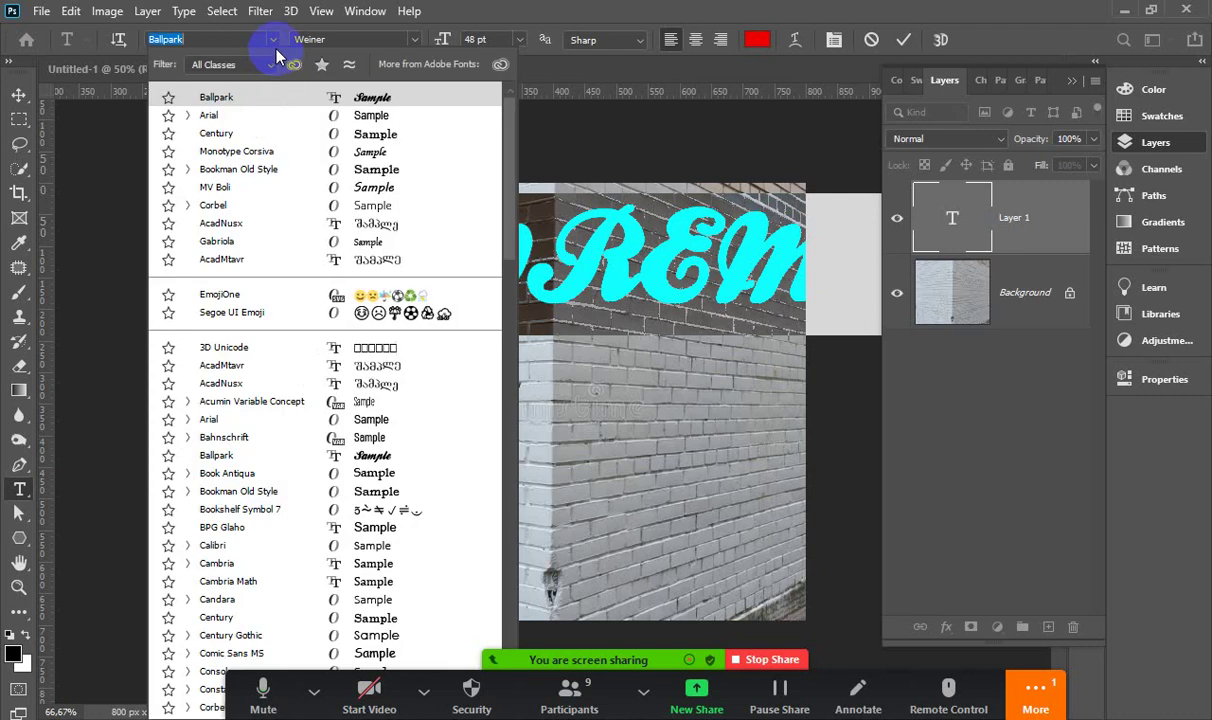
left_click(370, 116)
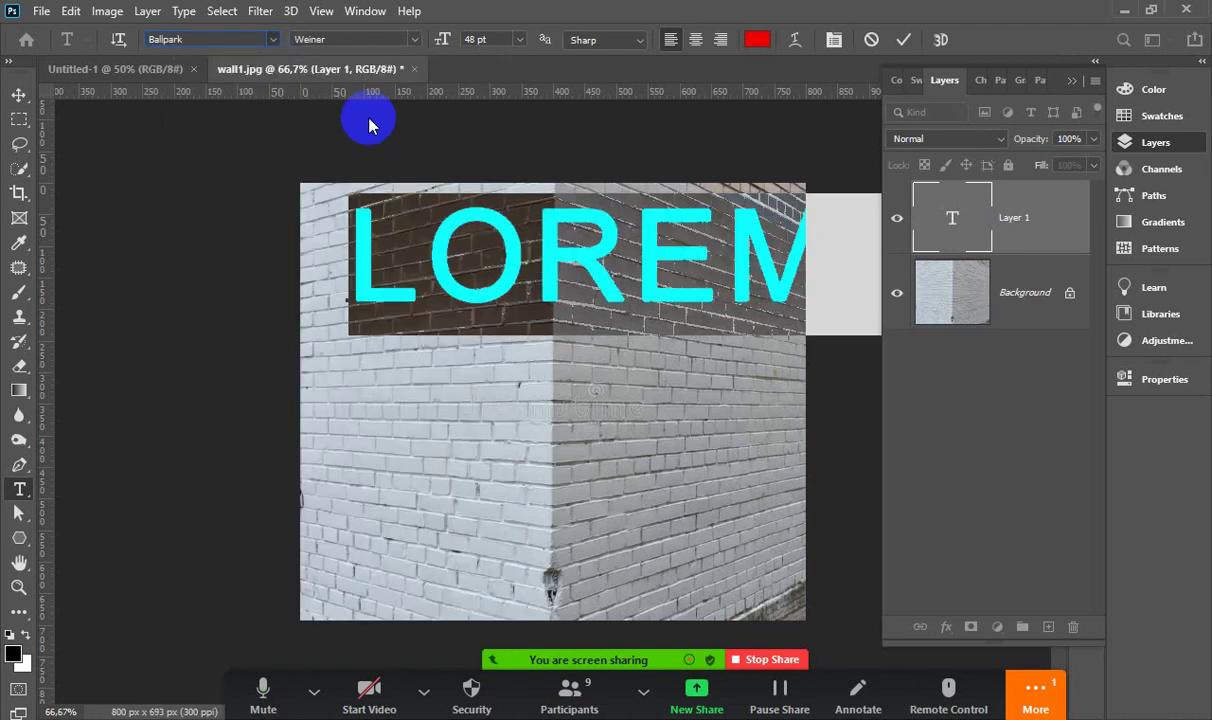
left_click(521, 40)
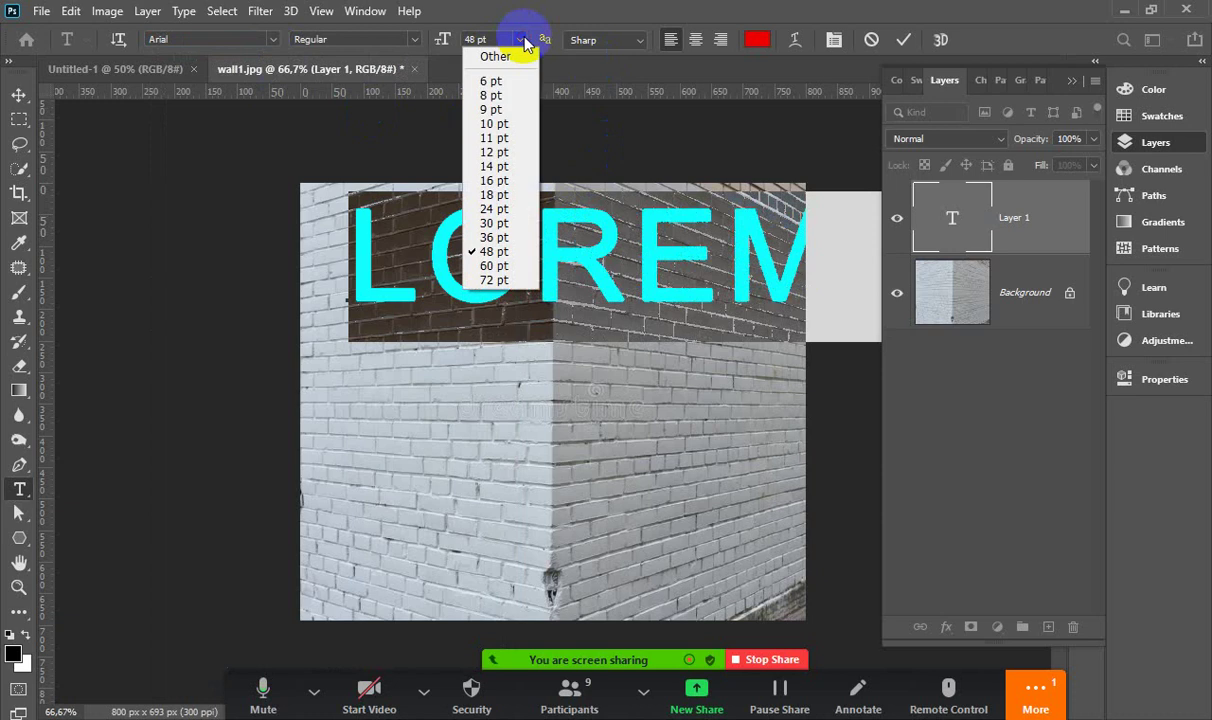
left_click(494, 194)
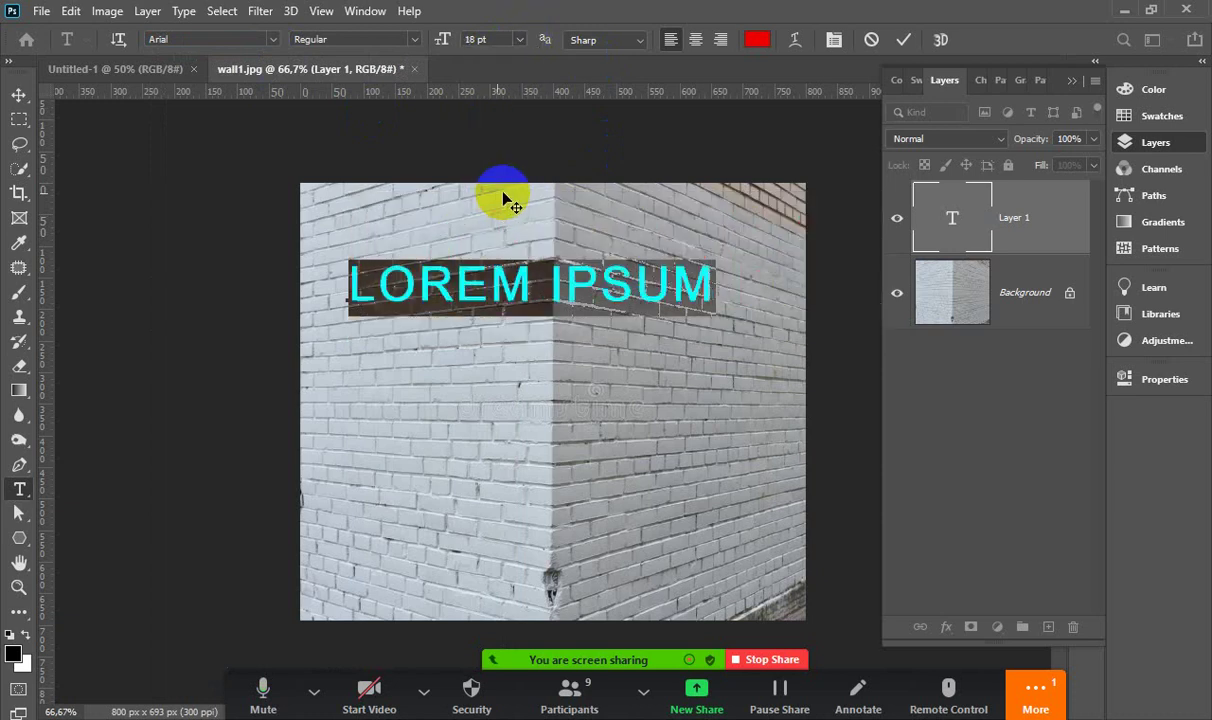
left_click(903, 40)
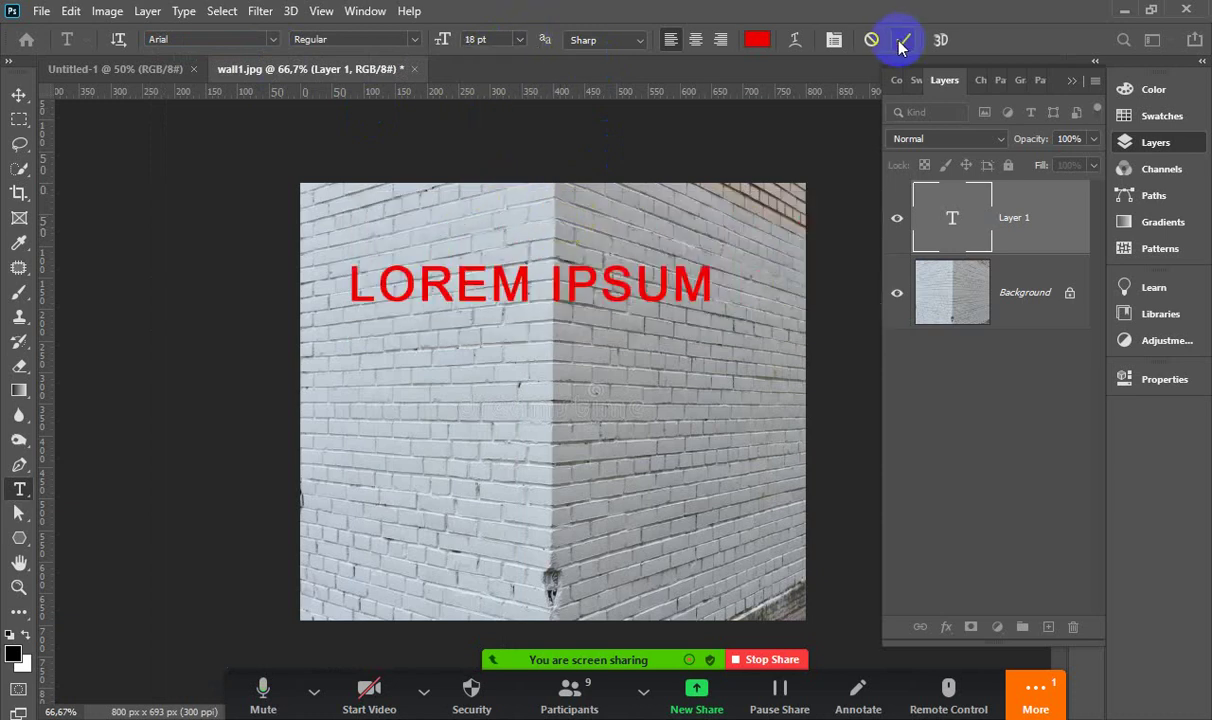
Duplicate the LOREM IPSUM text layer and move copies down into second and third lines
left_click(20, 97)
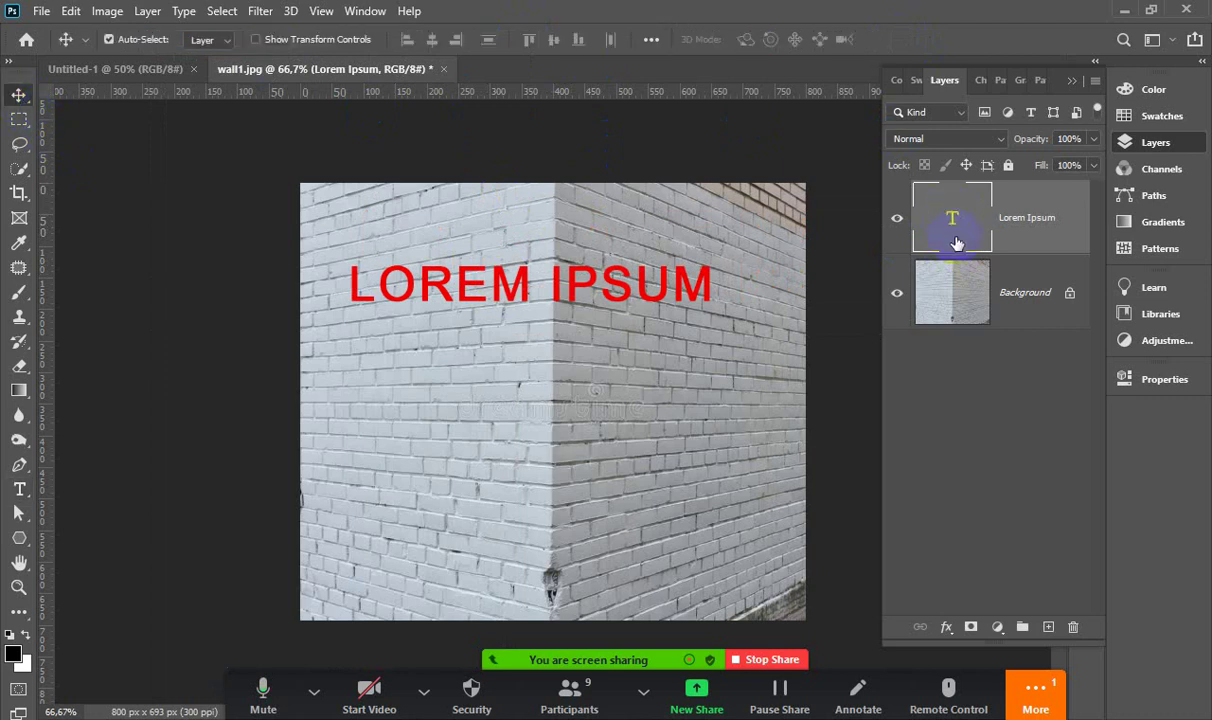
key("ctrl+j")
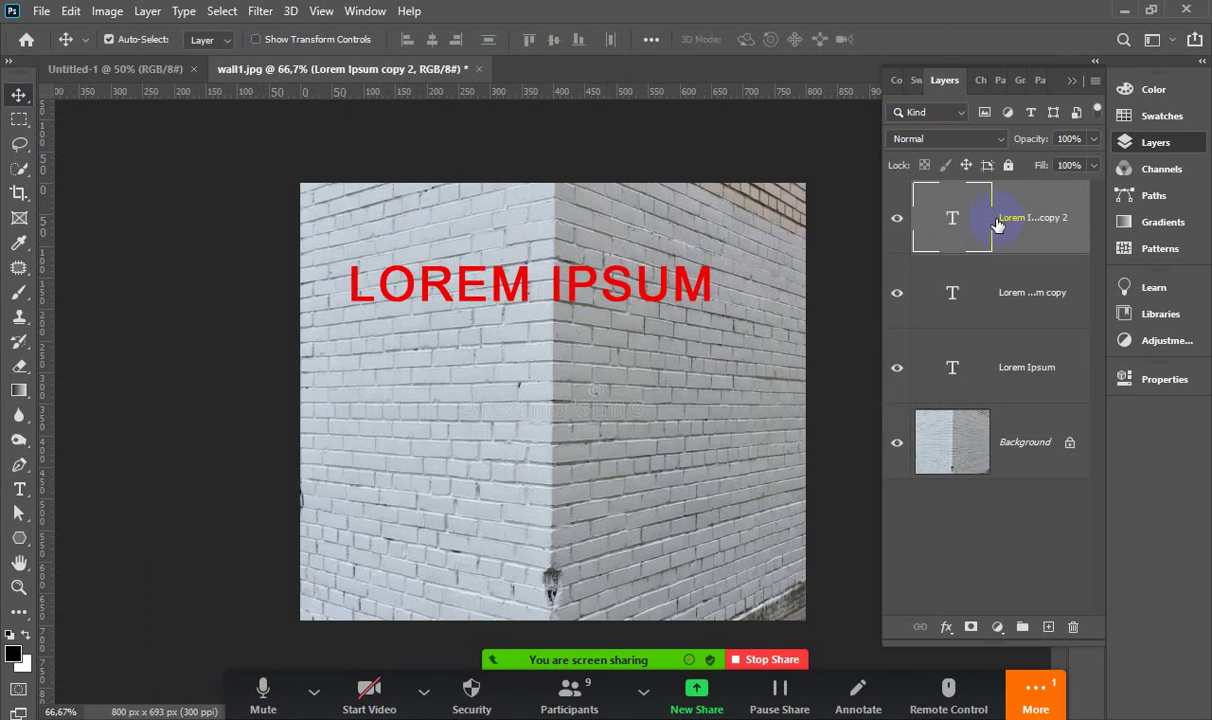
mouse_move(527, 292)
left_mouse_down()
mouse_move(507, 309)
mouse_move(506, 341)
left_mouse_up()
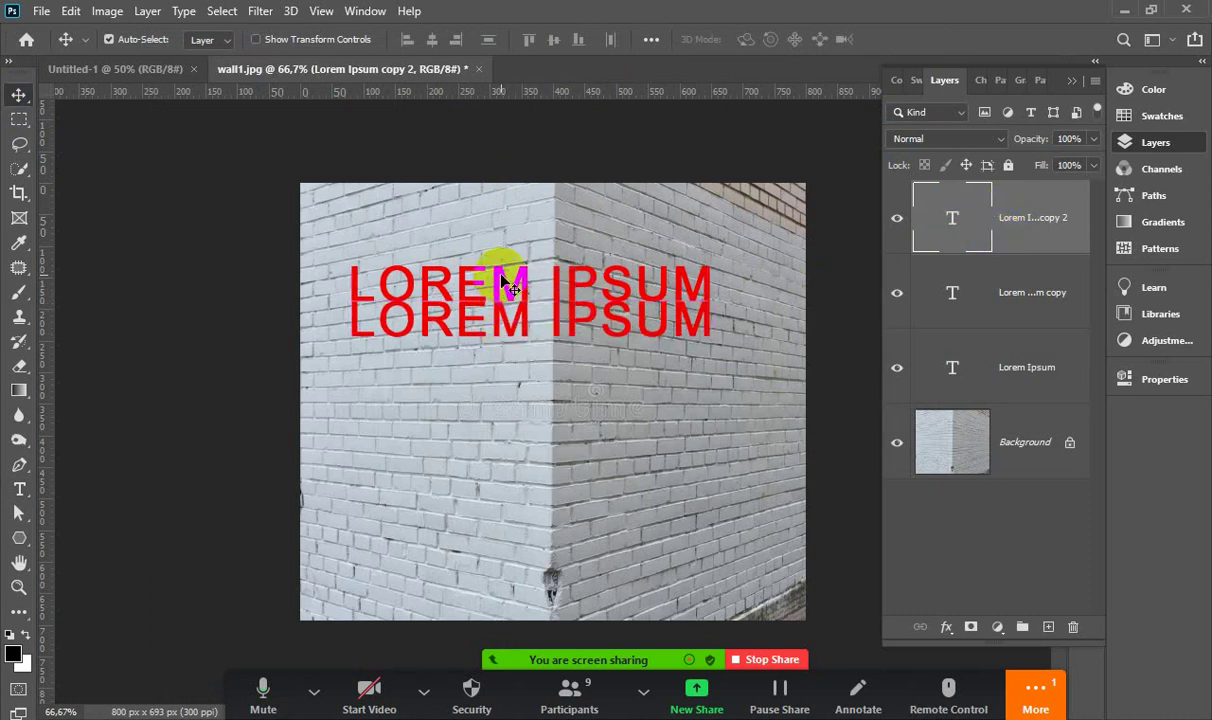
left_click_drag(505, 285, 503, 350)
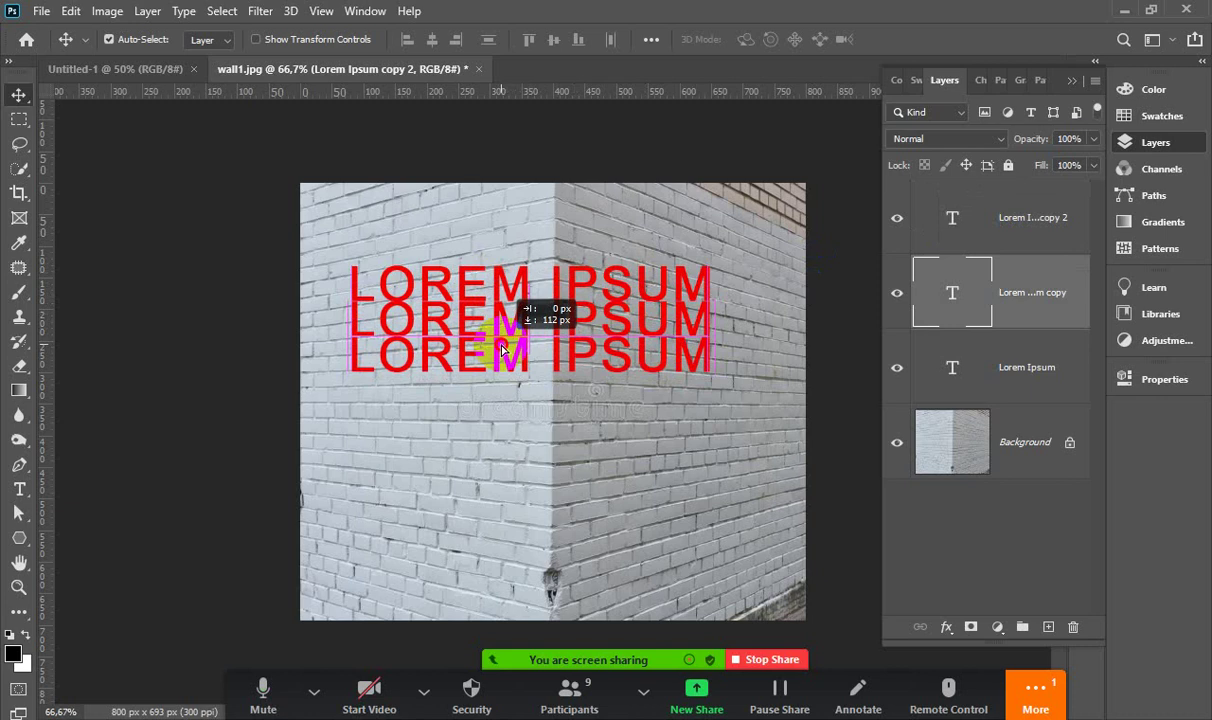
Select all three LOREM IPSUM text layers and merge them into one layer
left_click(964, 266)
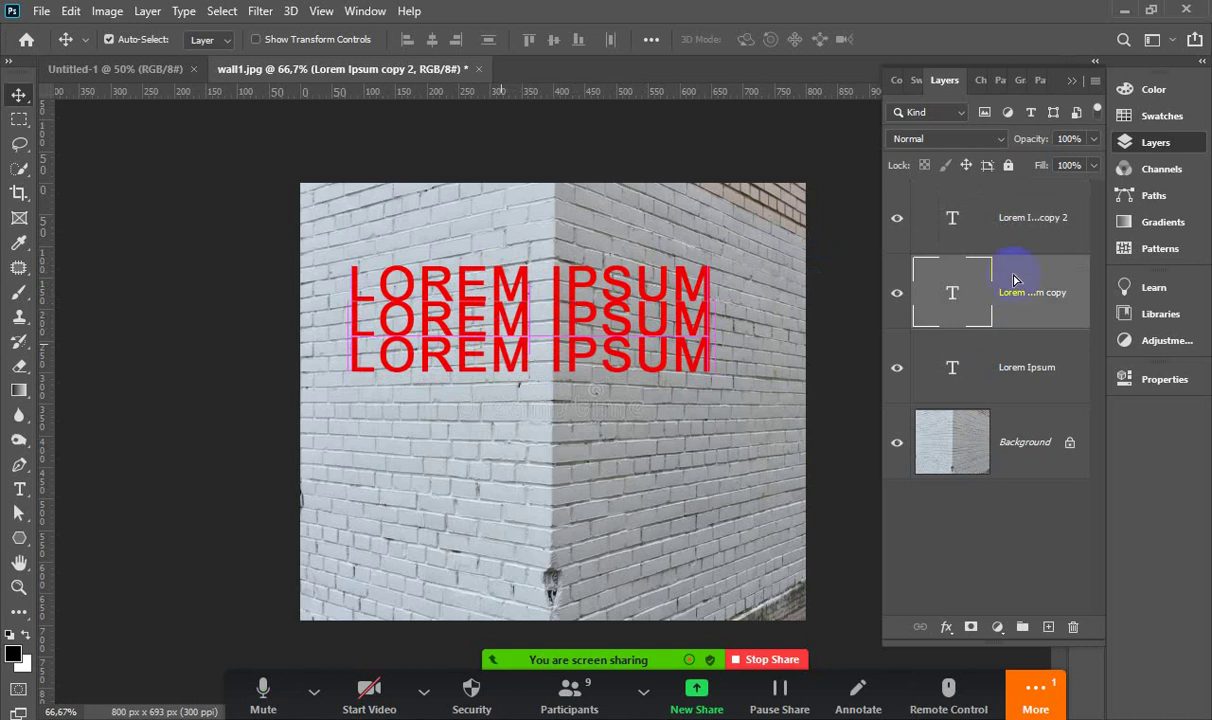
left_click(1007, 224)
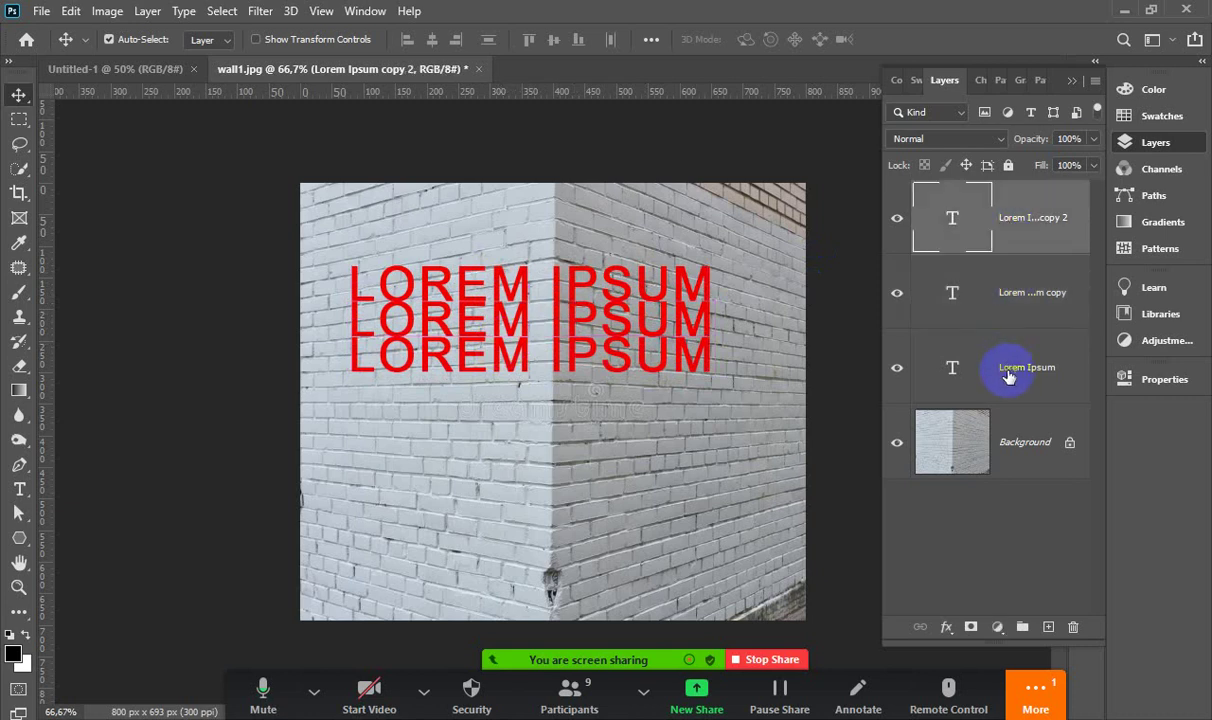
left_click(1009, 375, "shift")
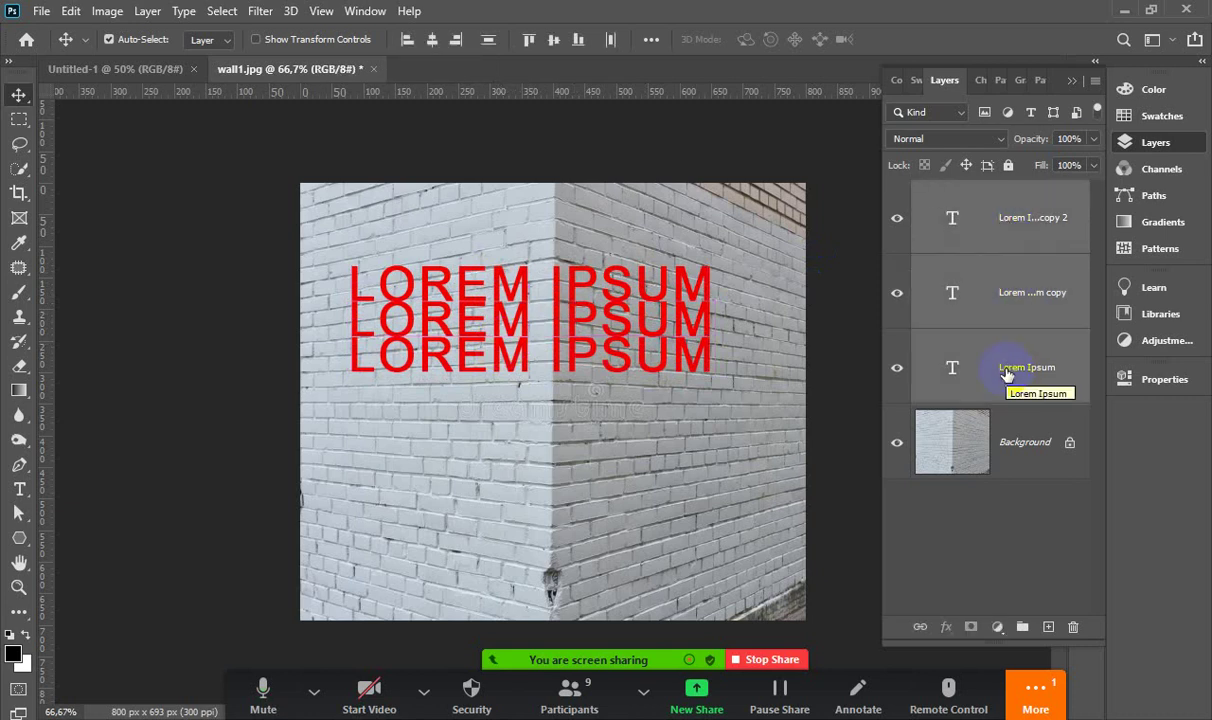
key("ctrl+e")
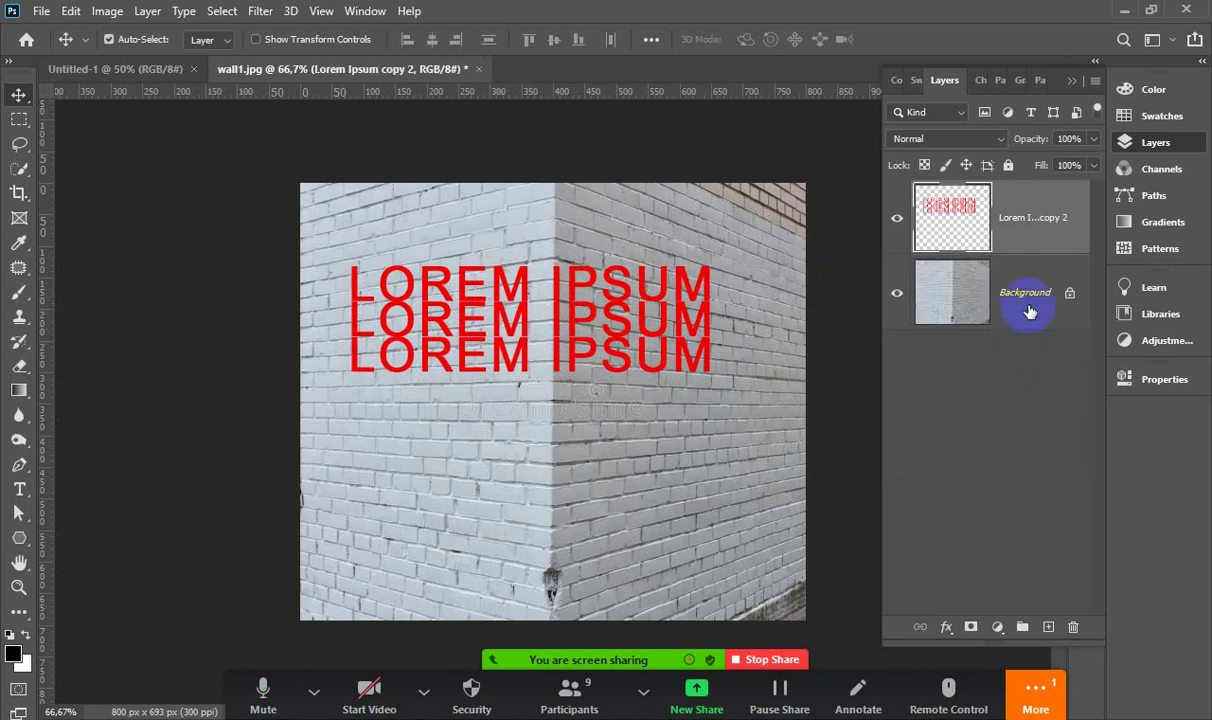
left_click_drag(1030, 312, 1050, 210)
Select the merged text layer's pixels, copy them, then deselect
right_click(1005, 217)
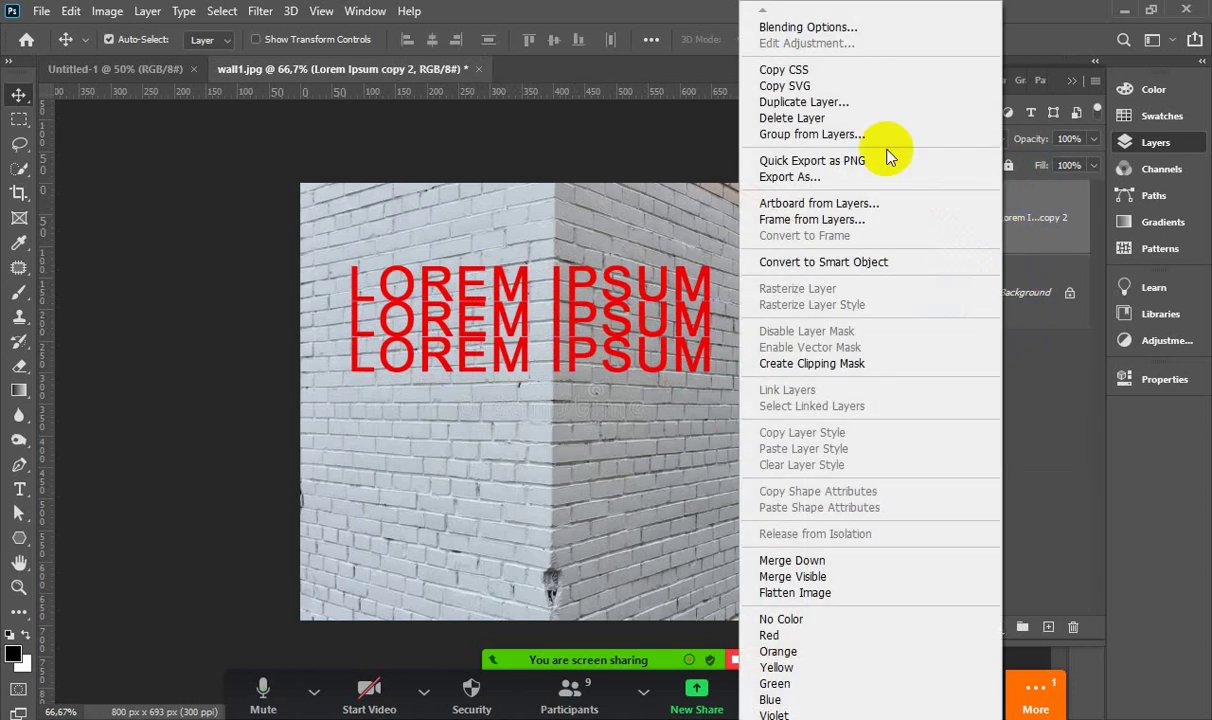
left_click(983, 198)
right_click(955, 215)
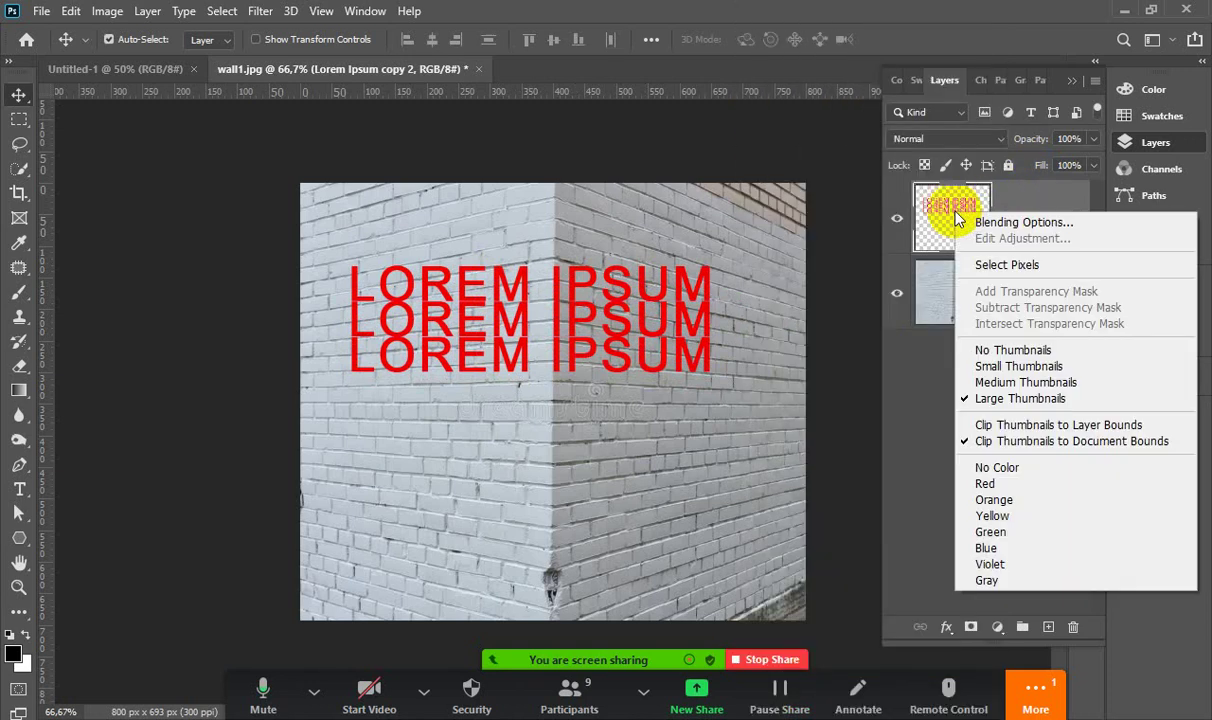
left_click(1000, 262)
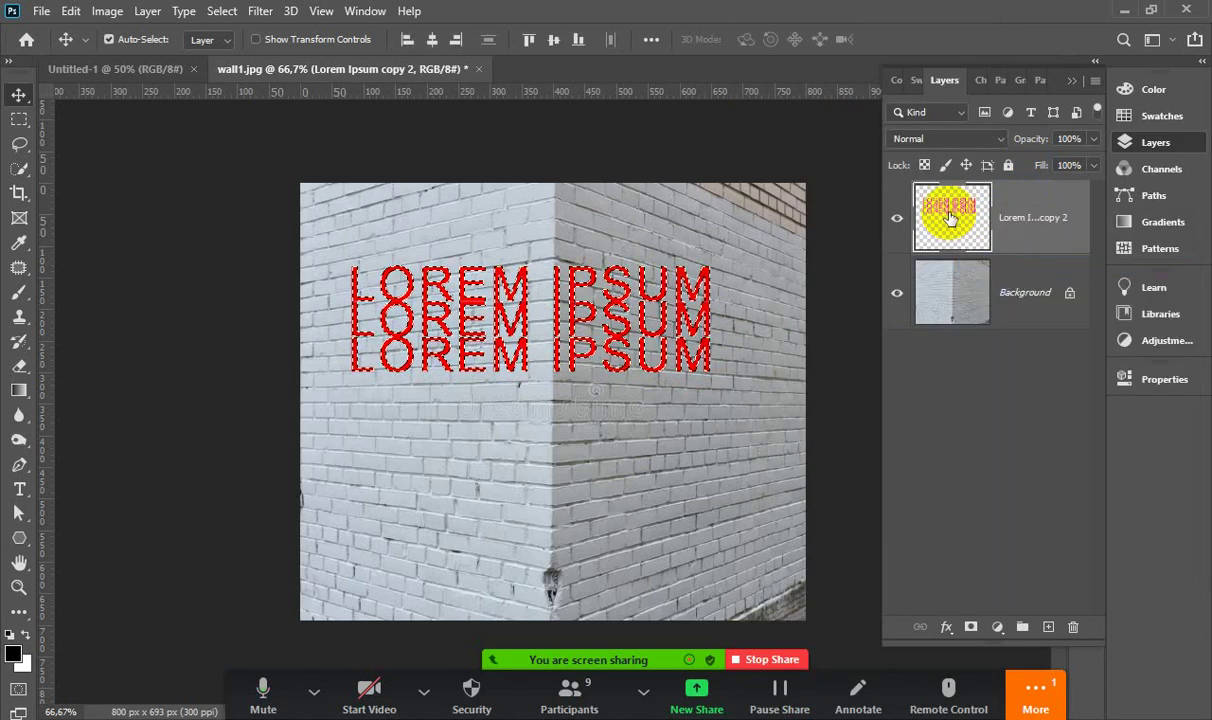
left_click(74, 13)
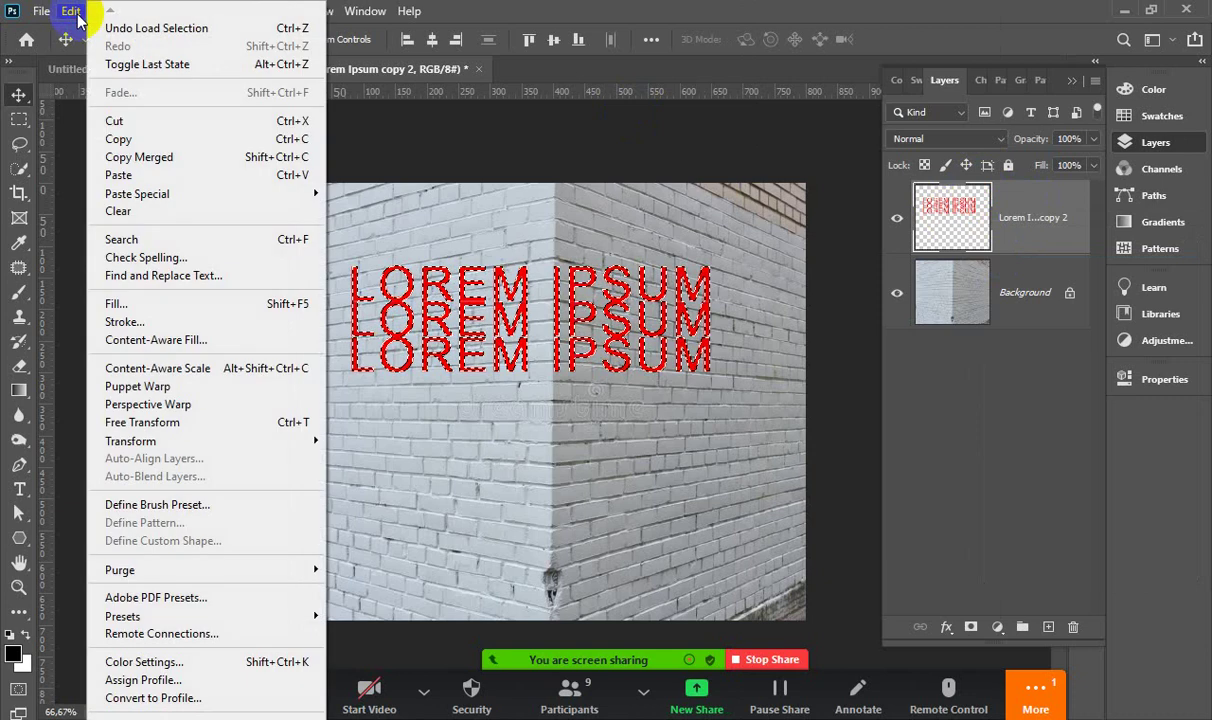
left_click(118, 139)
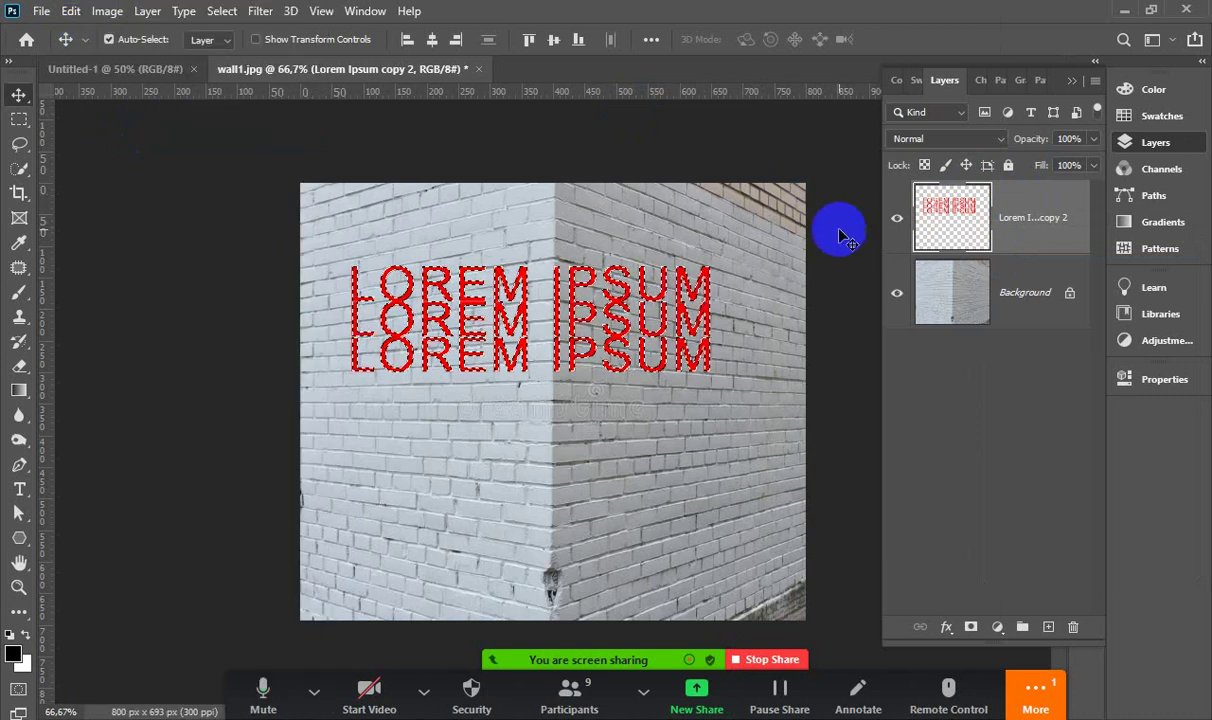
key("ctrl+d")
key("ctrl")
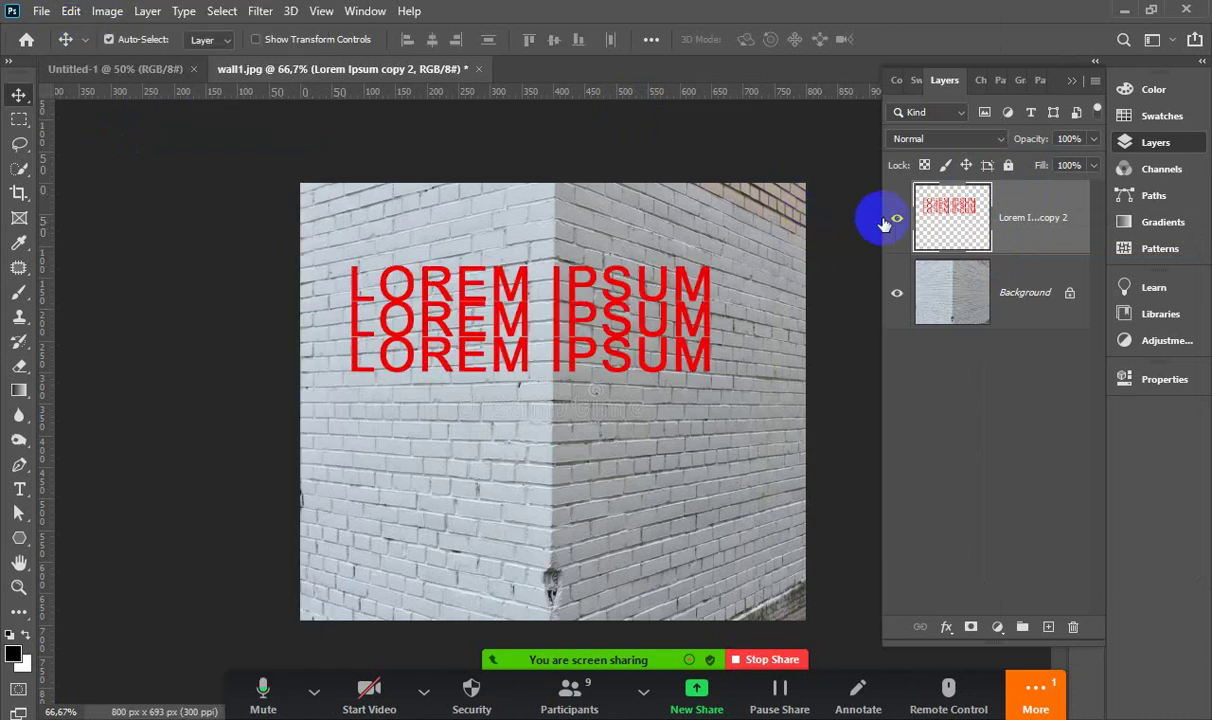
Hide the merged LOREM IPSUM layer and duplicate the brick wall Background layer
left_click(898, 224)
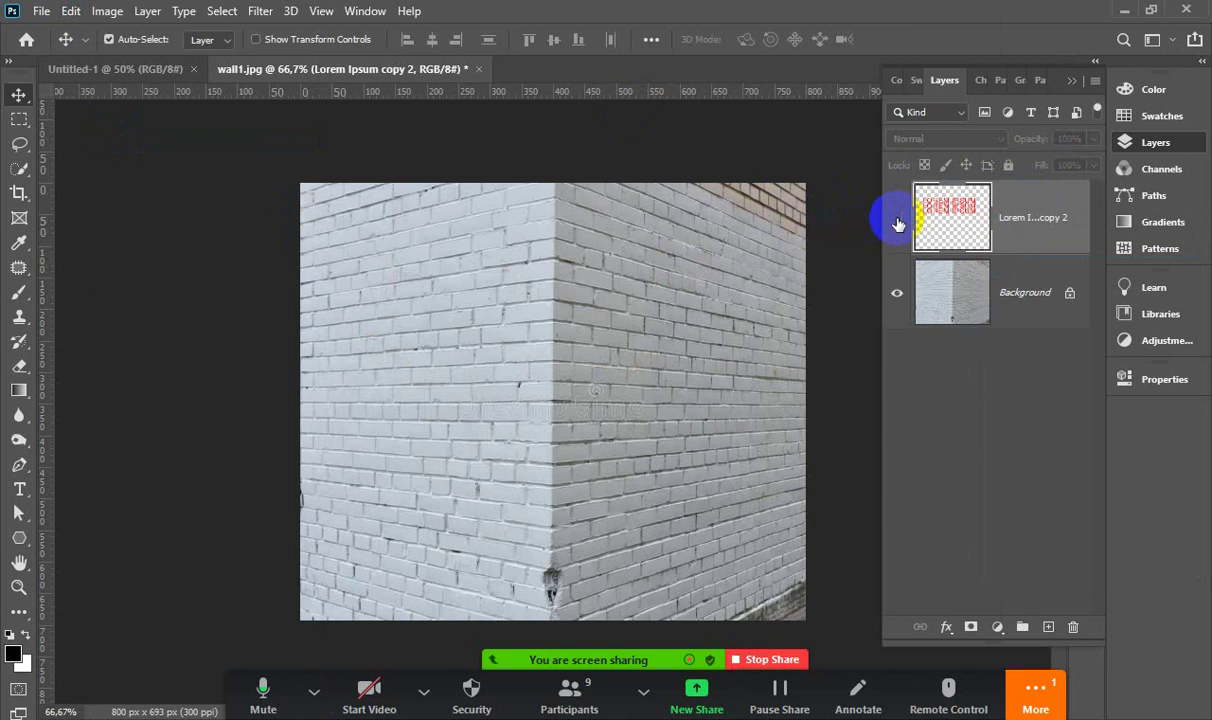
left_click(943, 292)
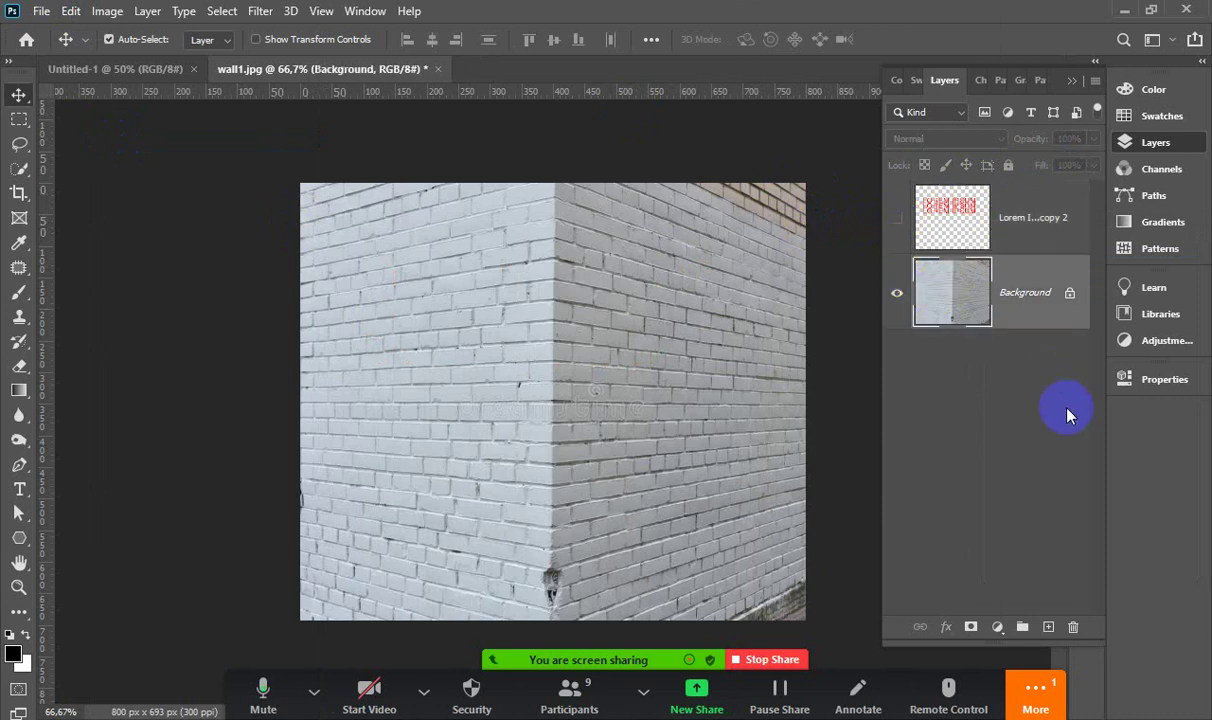
mouse_move(945, 292)
left_mouse_down()
mouse_move(1059, 516)
mouse_move(1064, 619)
mouse_move(1048, 628)
left_mouse_up()
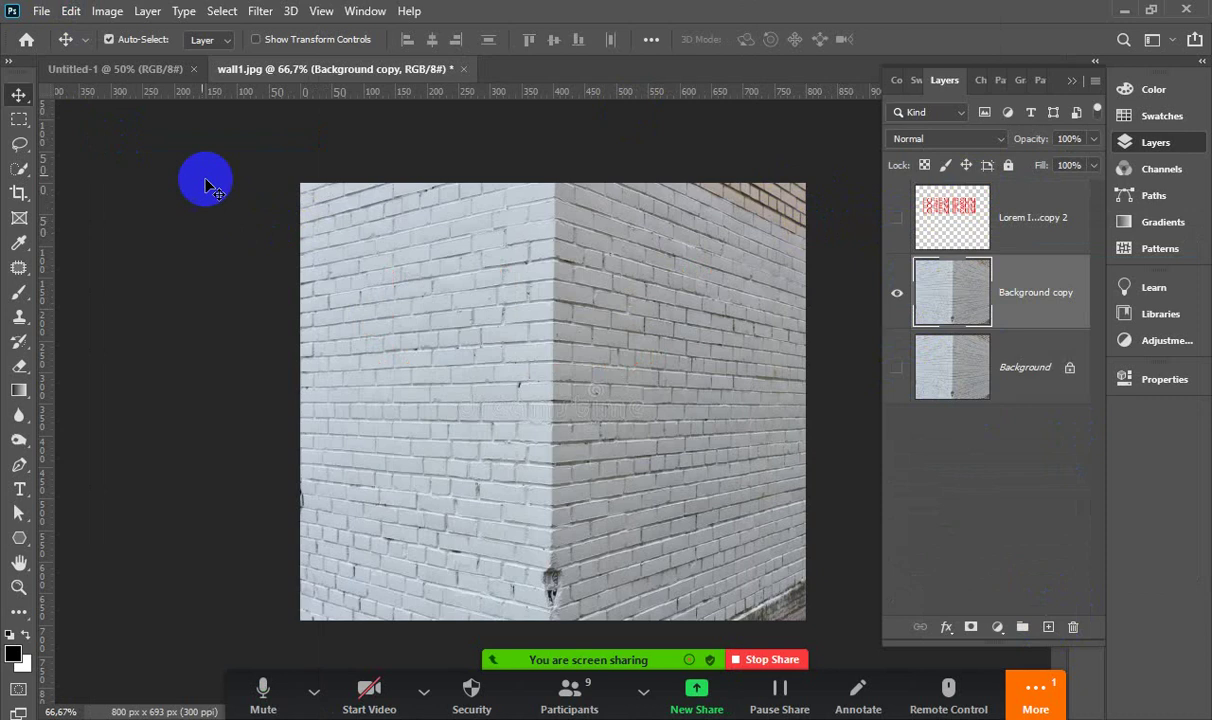
In Filter > Vanishing Point, draw a four-corner perspective plane on the left wall face
left_click(259, 12)
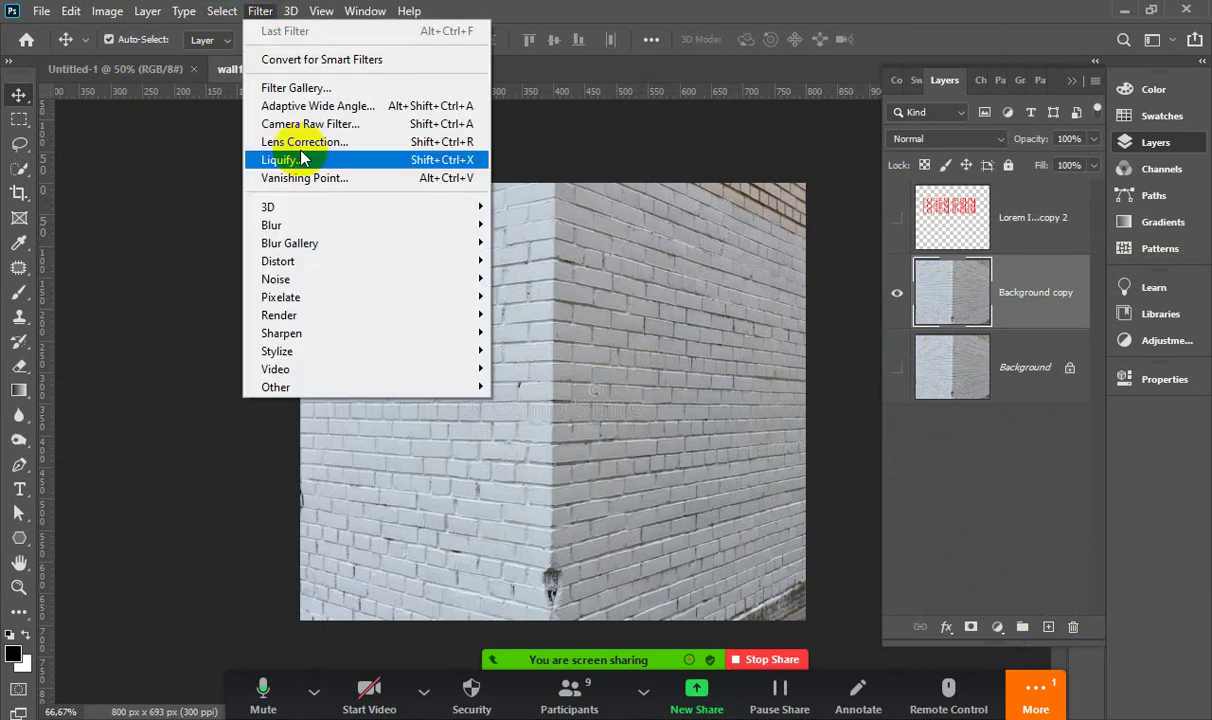
left_click(300, 178)
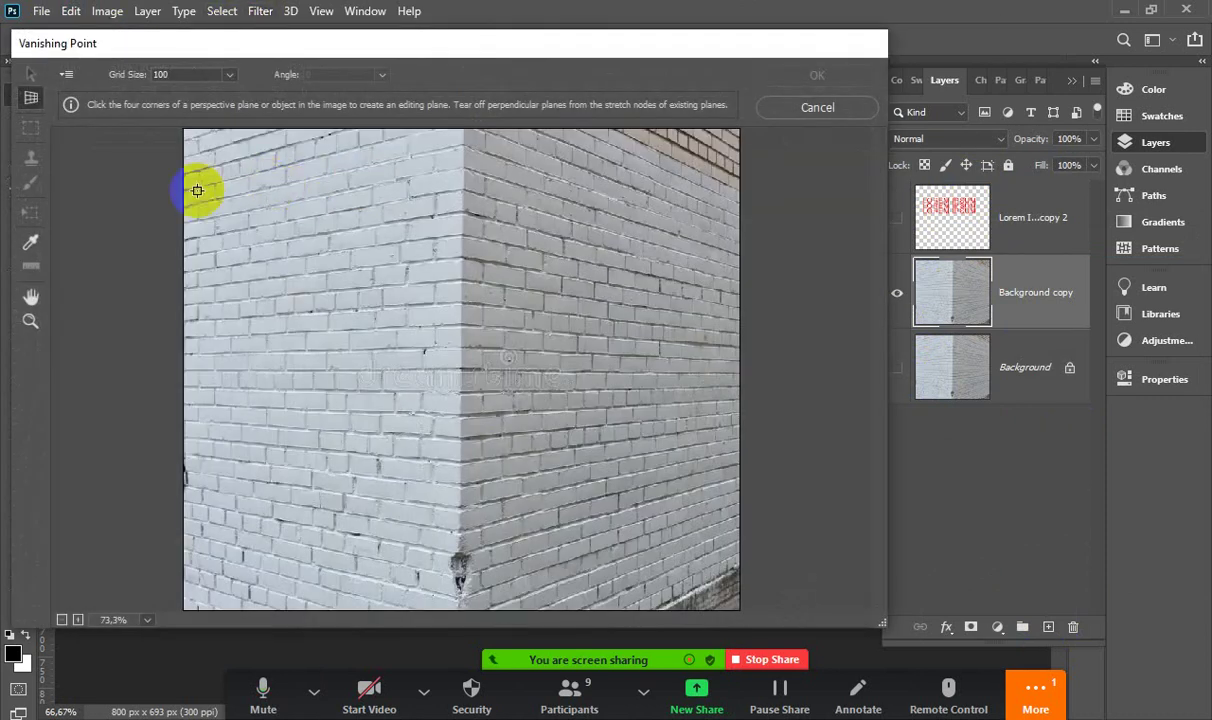
left_click(197, 190)
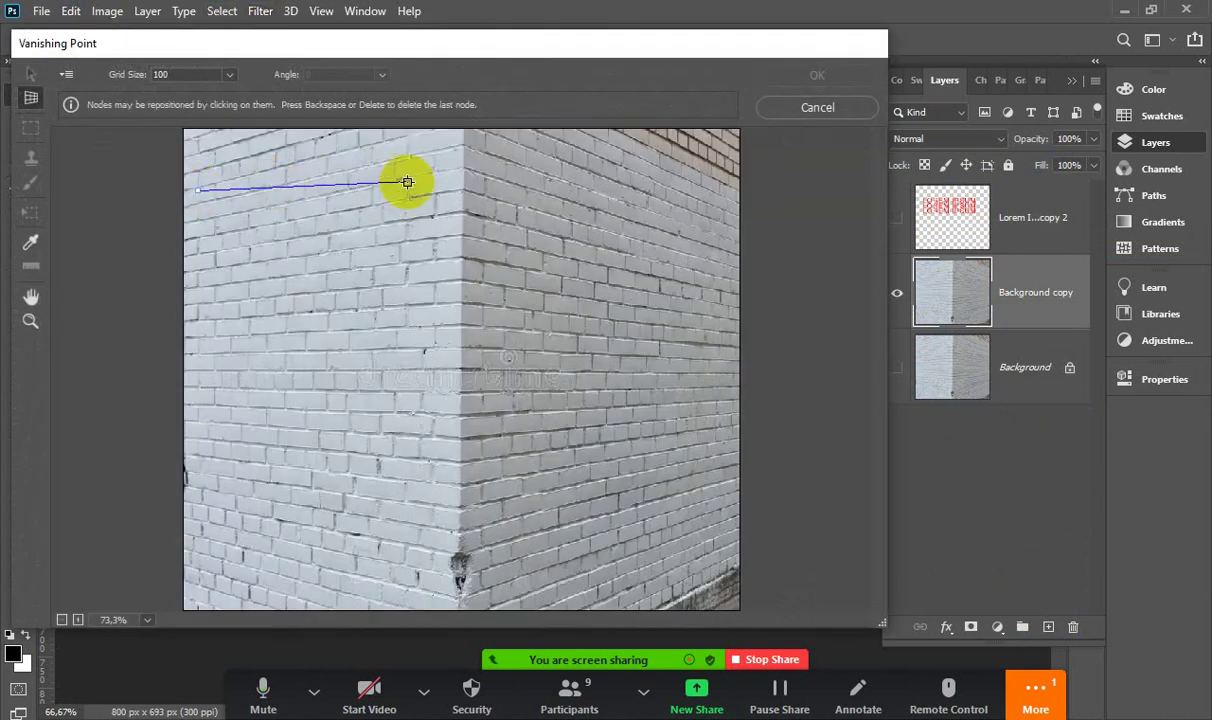
left_click(464, 152)
left_click(460, 338)
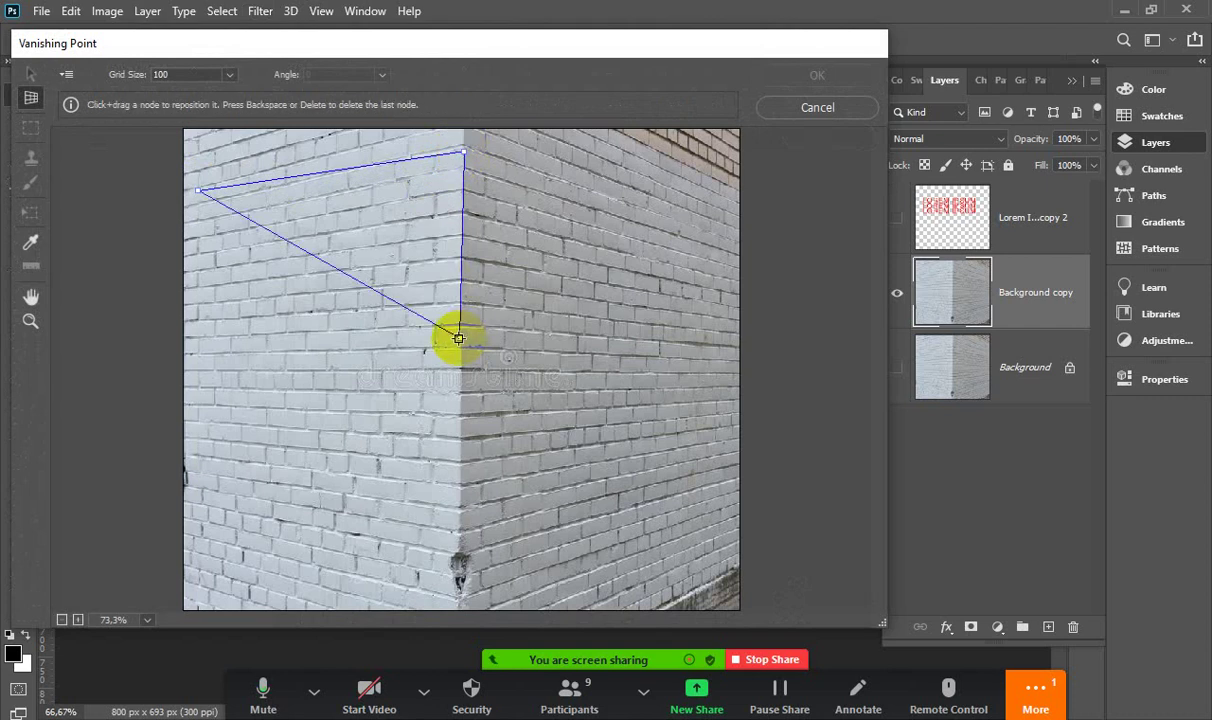
left_click(197, 348)
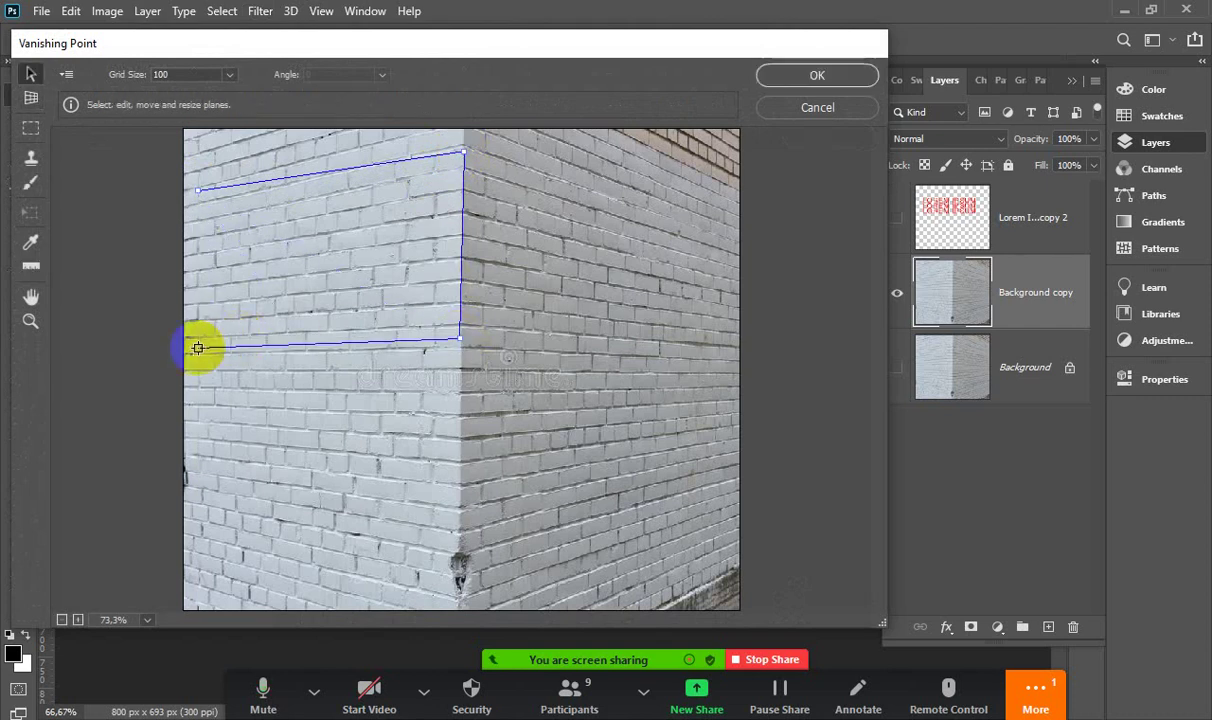
Adjust the plane's left corners to follow the bricks, checking the reference photo
left_click_drag(200, 193, 226, 208)
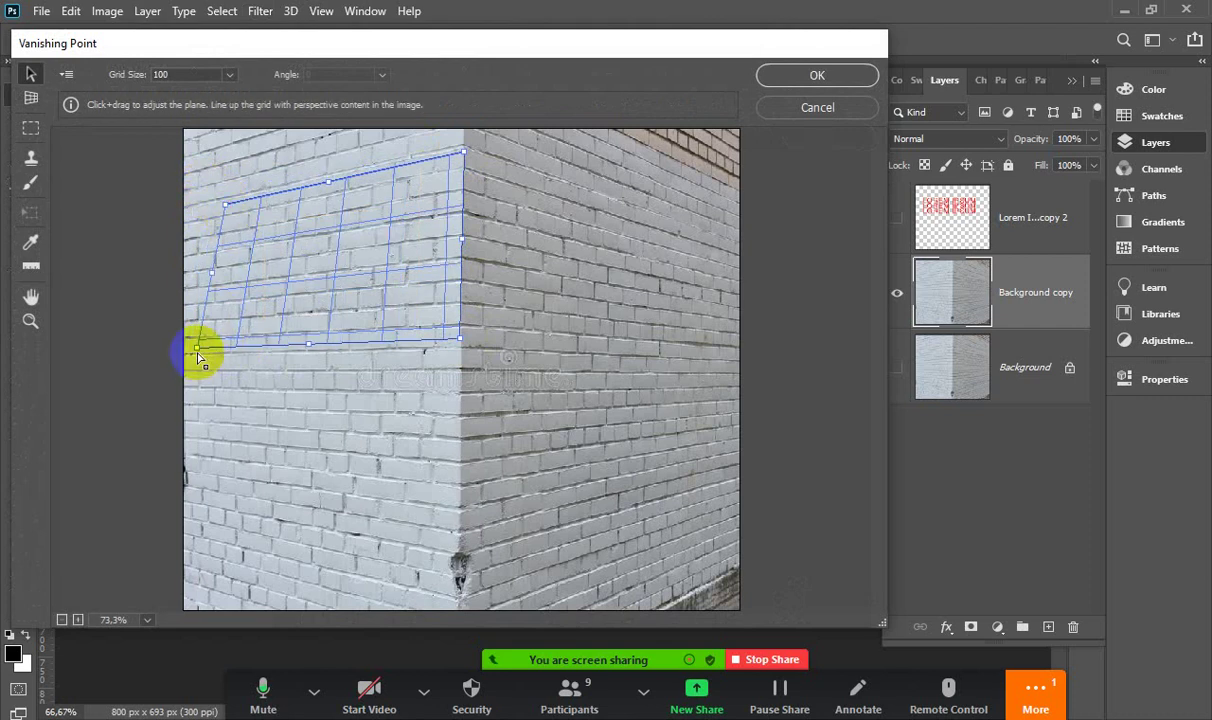
left_click_drag(197, 352, 222, 344)
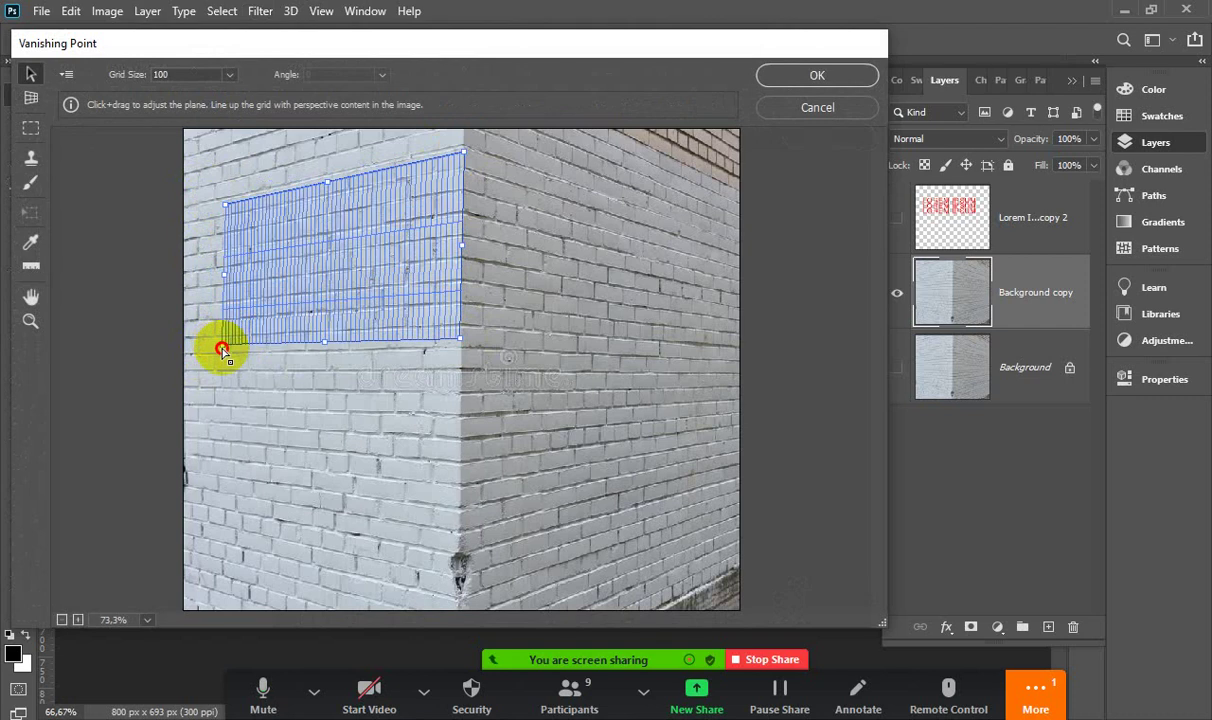
left_click_drag(225, 204, 237, 212)
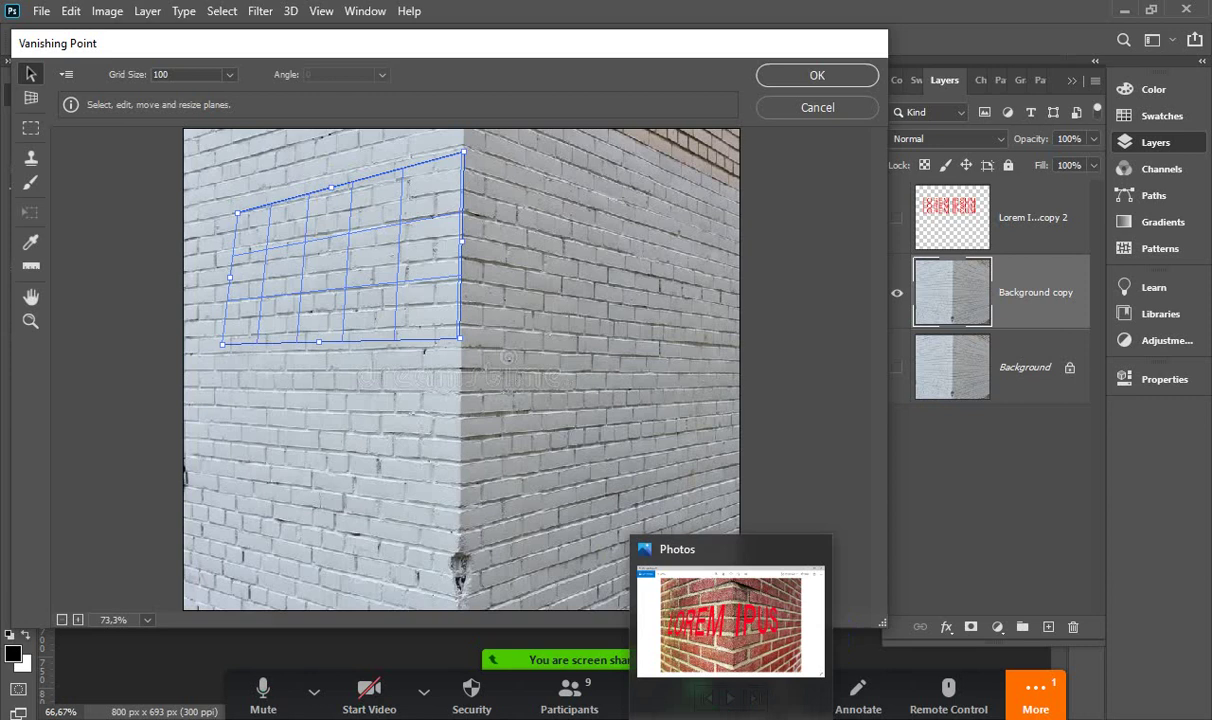
left_click(730, 620)
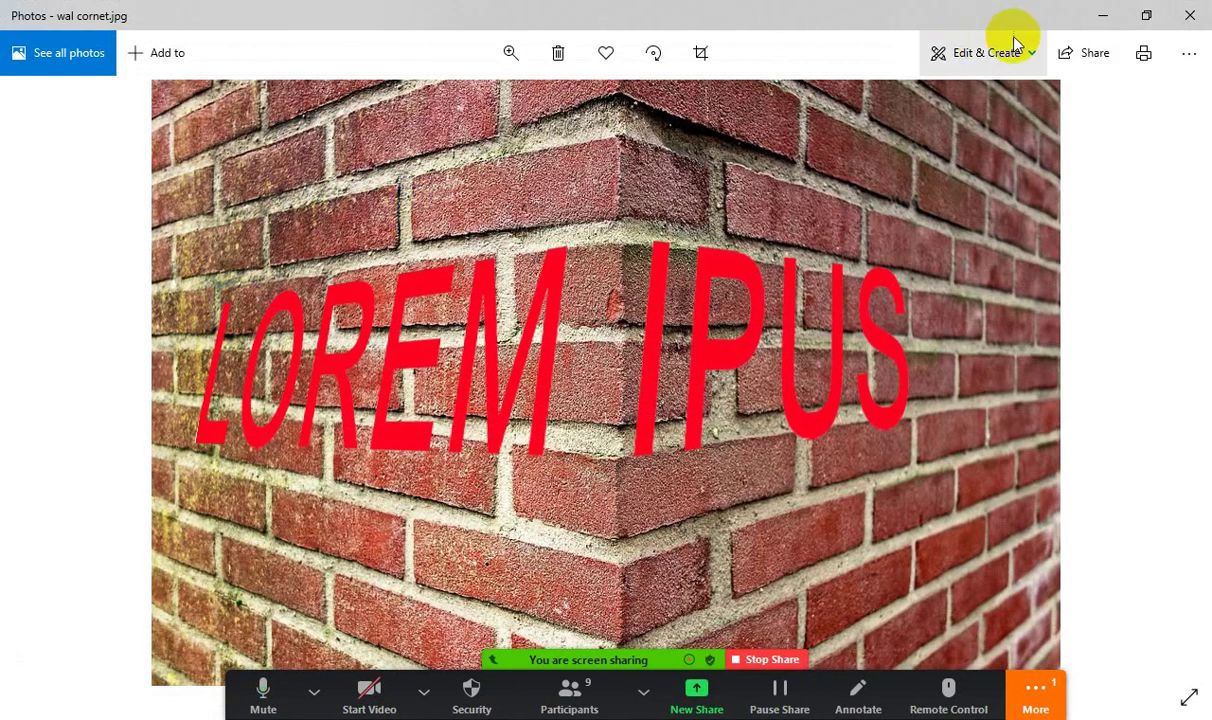
left_click(1103, 15)
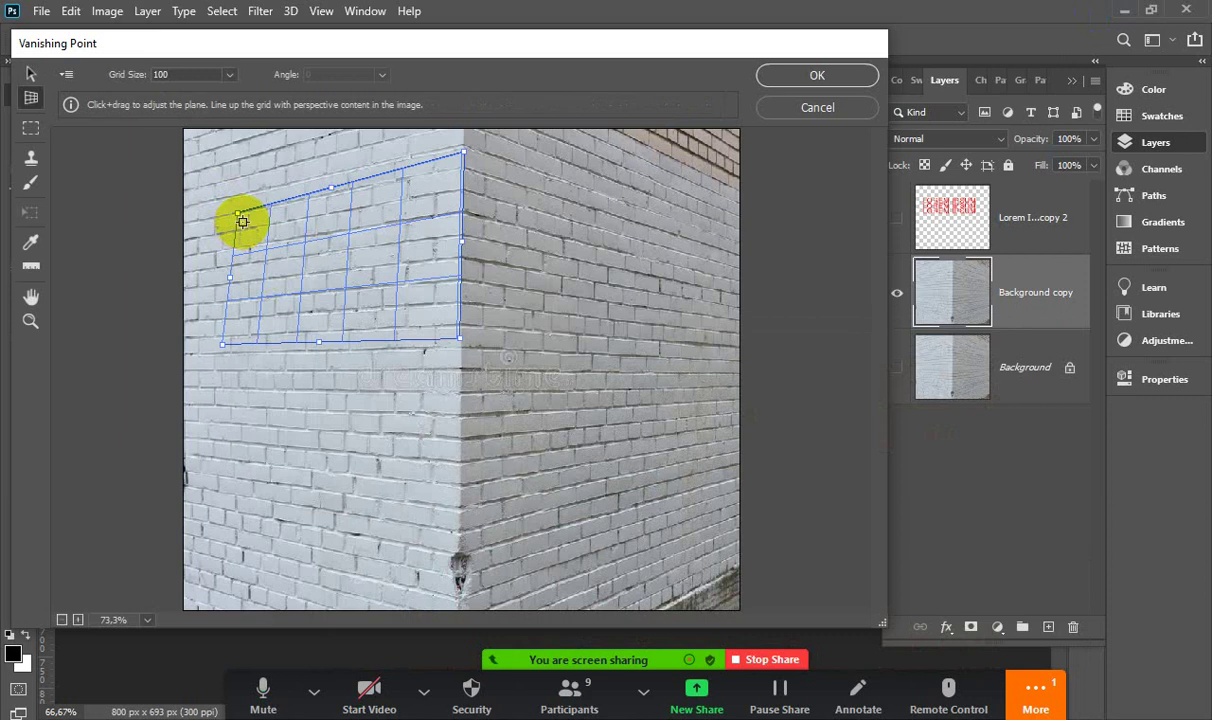
Refine the left plane's corner and tear off a perpendicular plane onto the right brick wall
left_click_drag(224, 349, 240, 340)
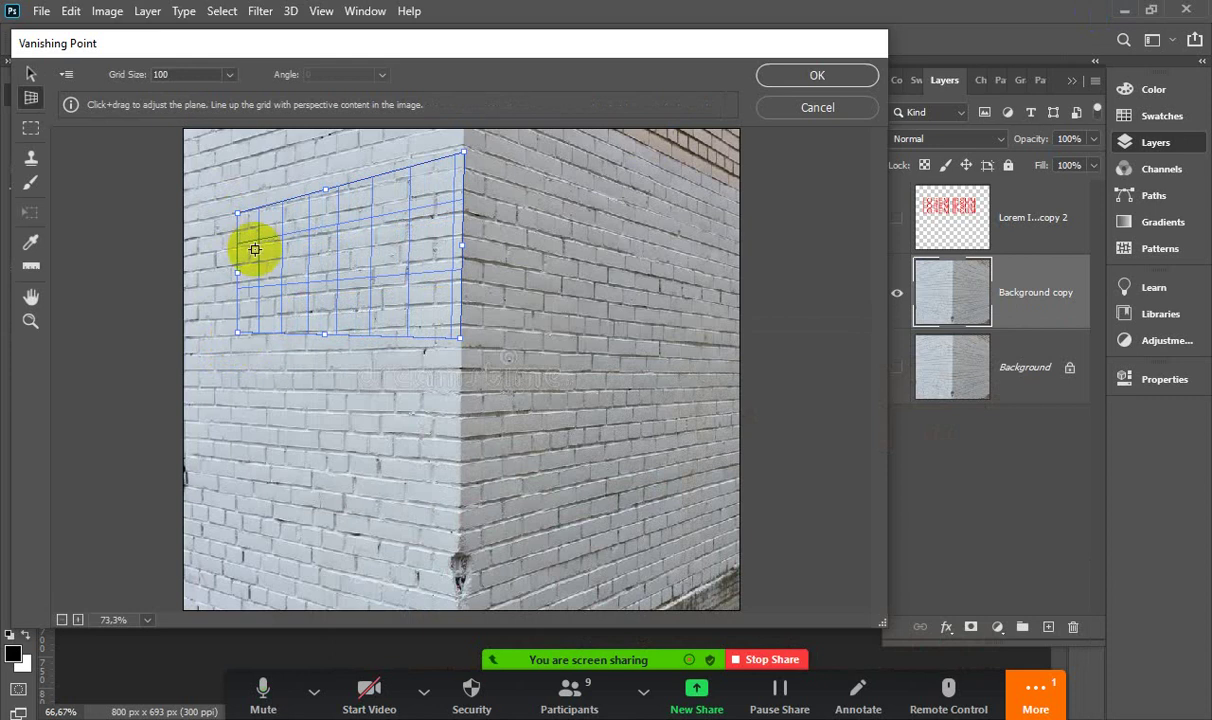
left_click(30, 100)
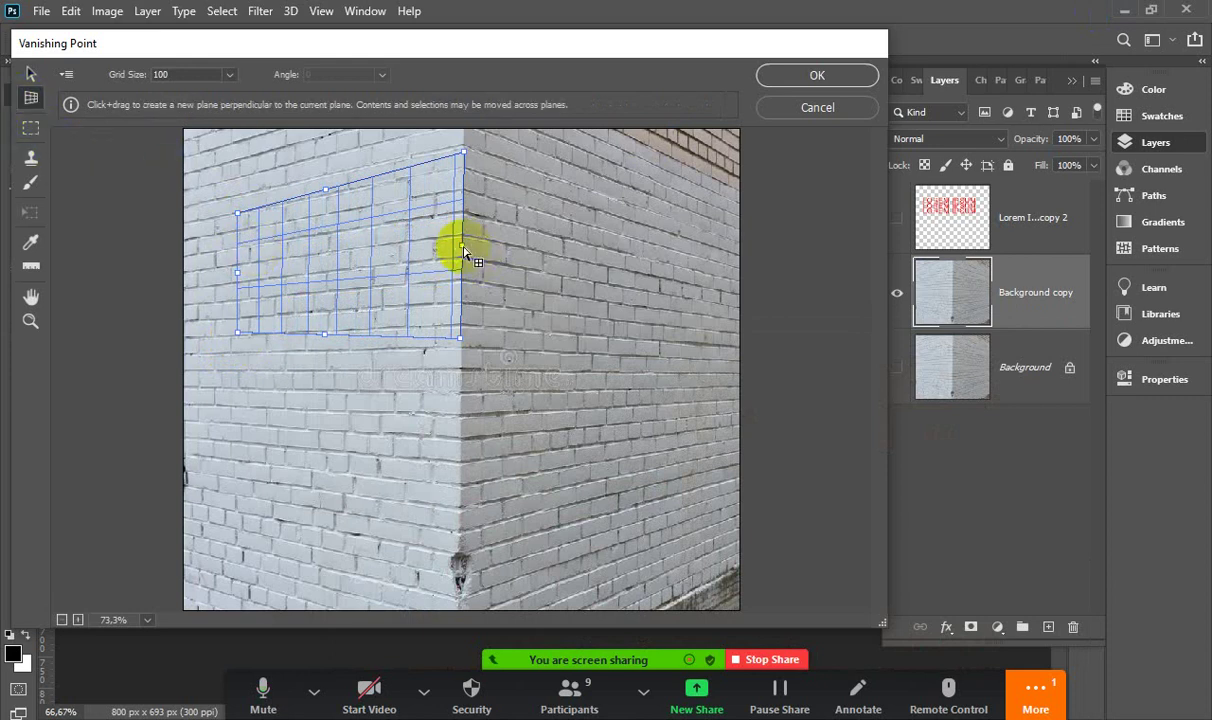
left_click_drag(463, 250, 659, 252)
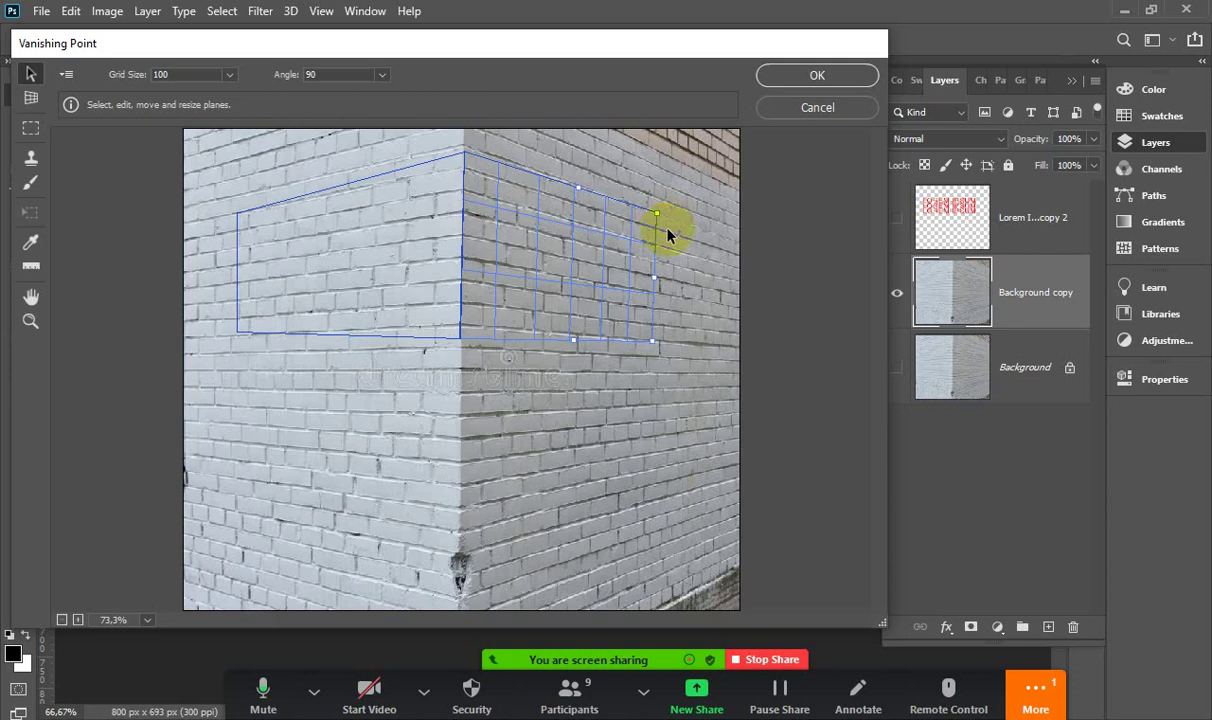
left_click(220, 155)
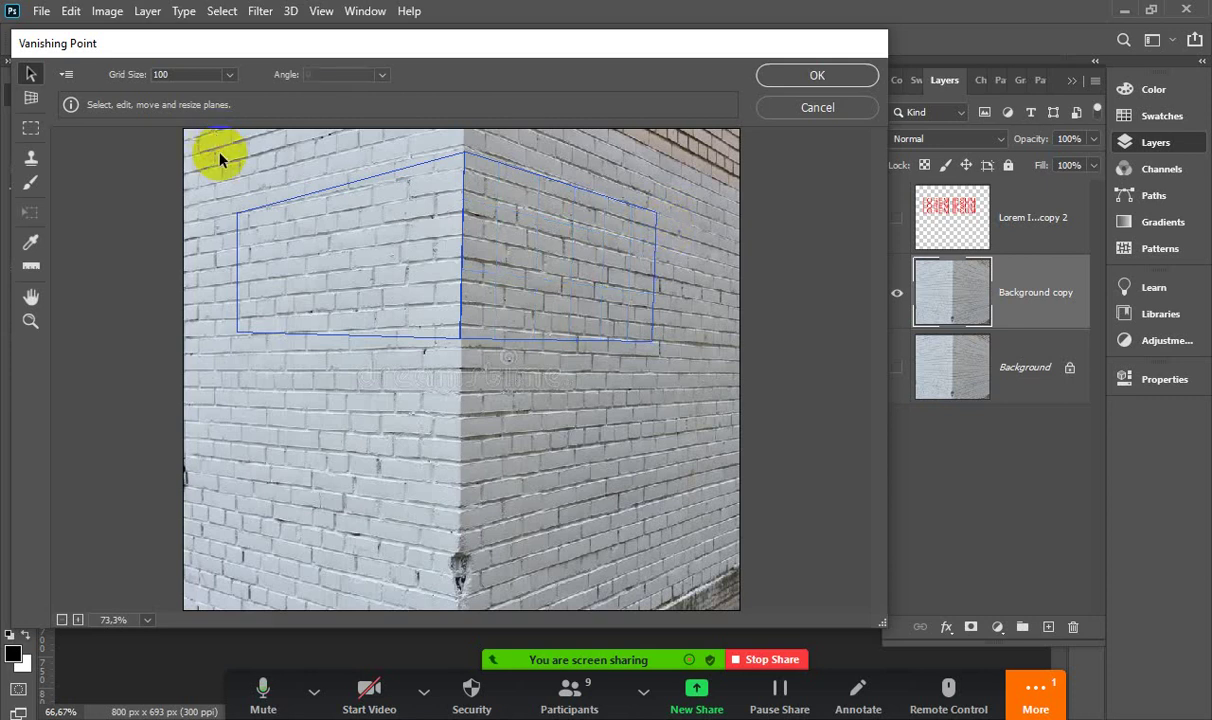
Paste the LOREM IPSUM text and drag it into the planes across both walls
key("ctrl+v")
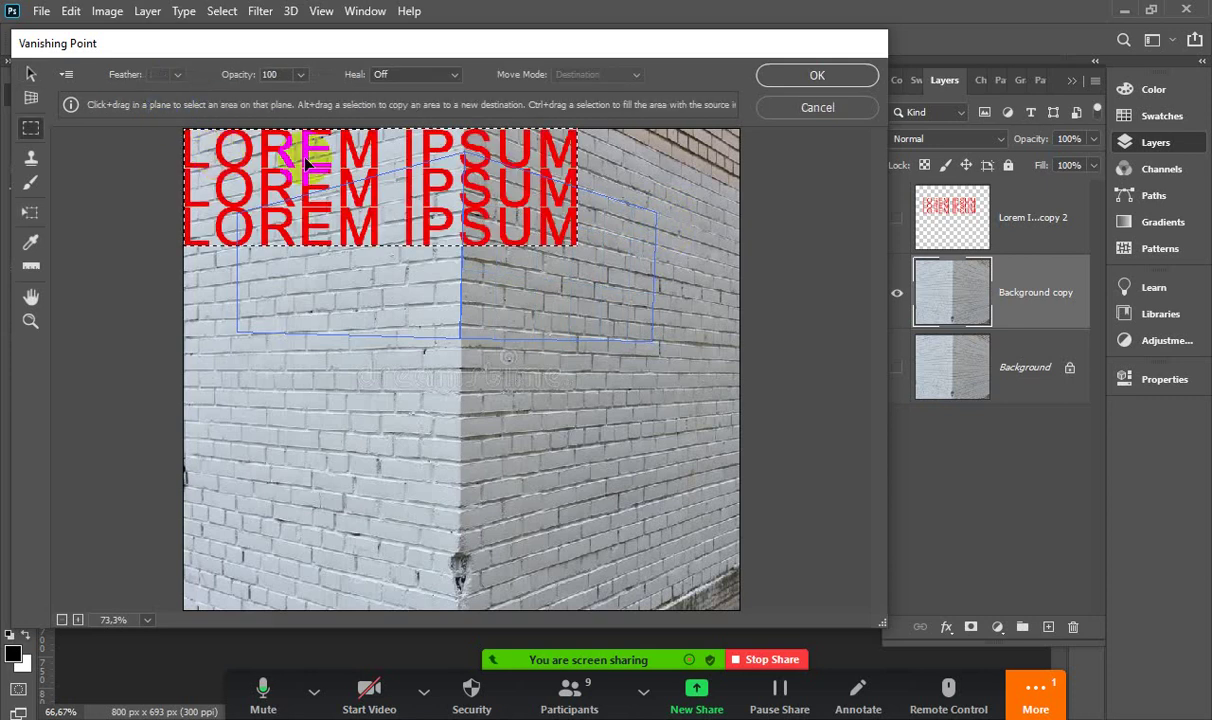
mouse_move(338, 150)
left_mouse_down()
mouse_move(400, 243)
mouse_move(410, 226)
left_mouse_up()
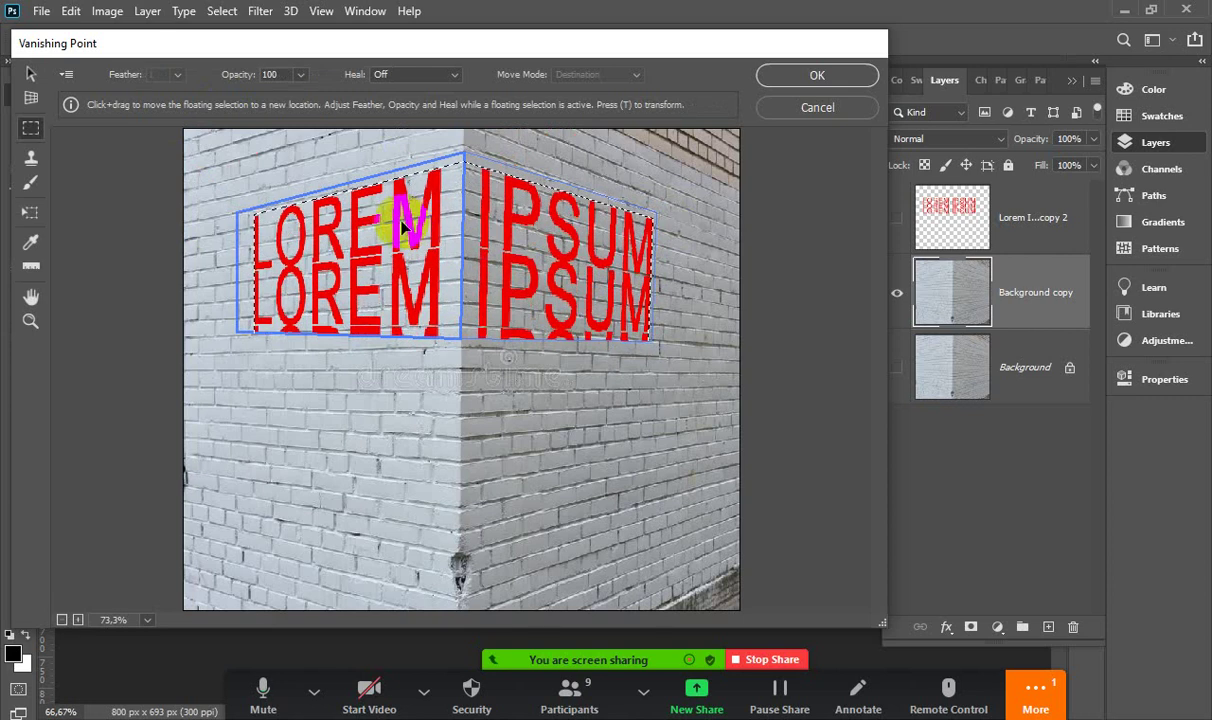
left_click(237, 220)
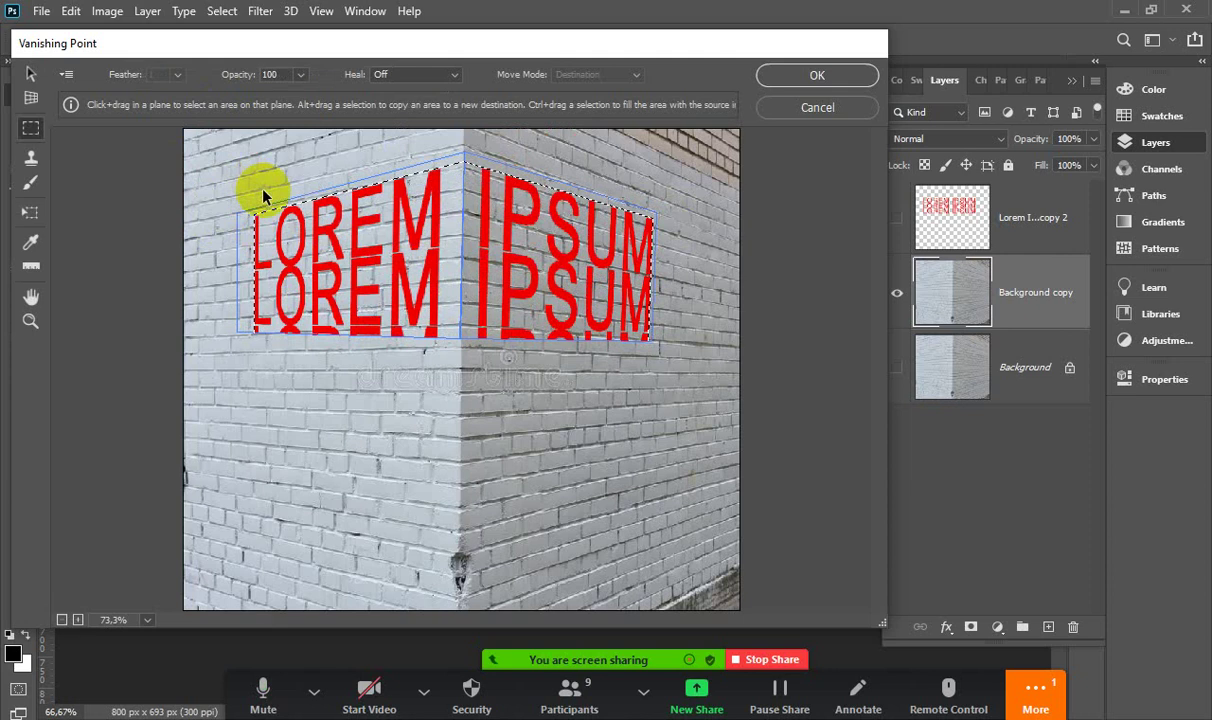
left_click_drag(251, 179, 262, 222)
left_click(70, 266)
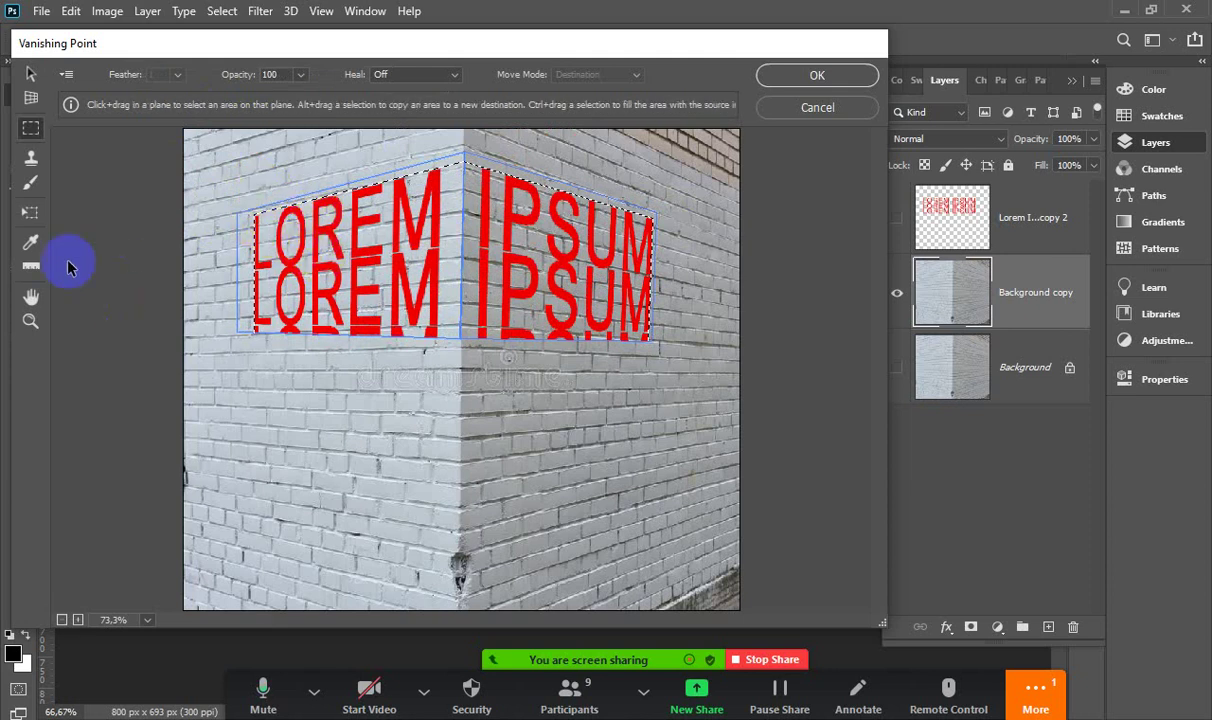
Narrow the wrapped text by pulling its left transform edge inward
left_click(30, 212)
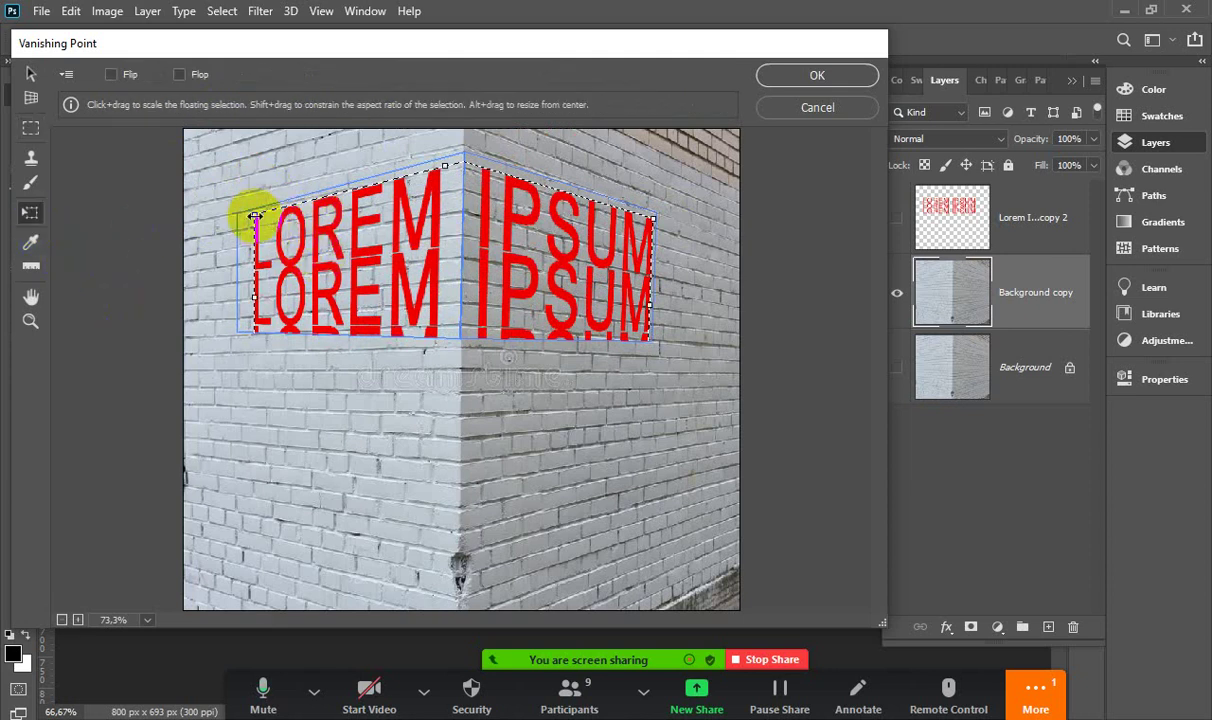
left_click_drag(255, 216, 257, 219)
mouse_move(255, 216)
left_mouse_down()
mouse_move(301, 234)
mouse_move(370, 228)
left_mouse_up()
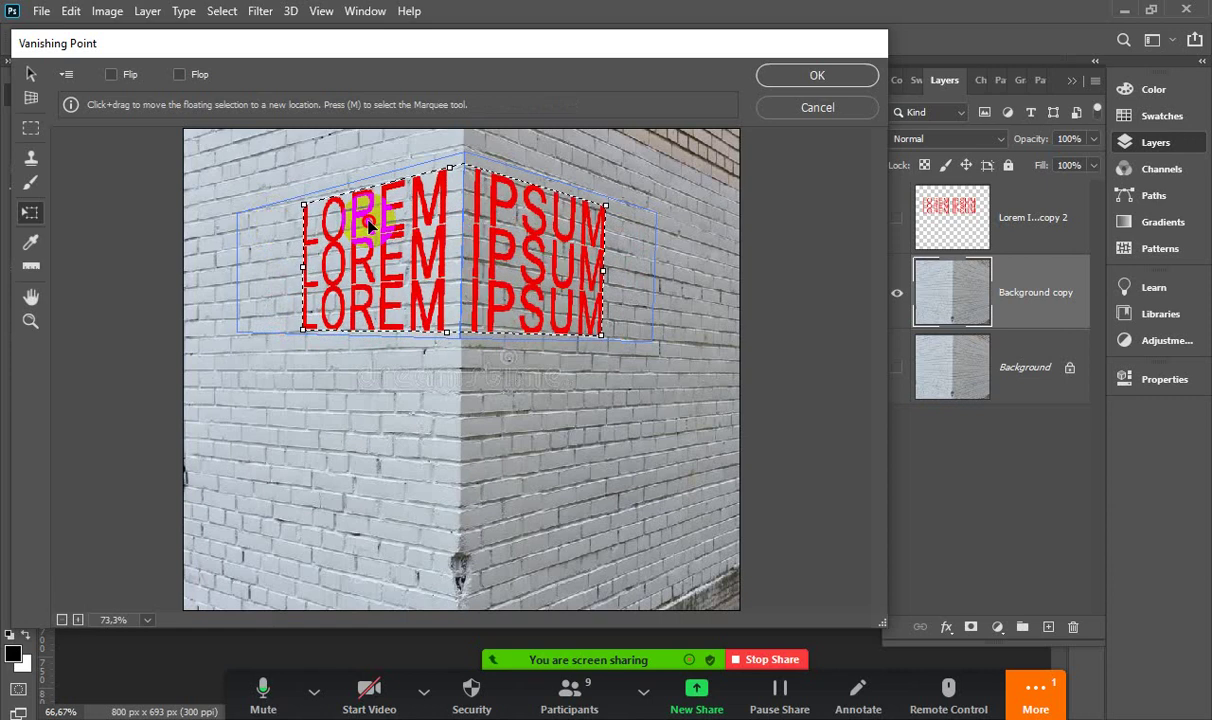
Draw measurement lines near the brick corner reading about 77.1° and 89°
left_click(31, 268)
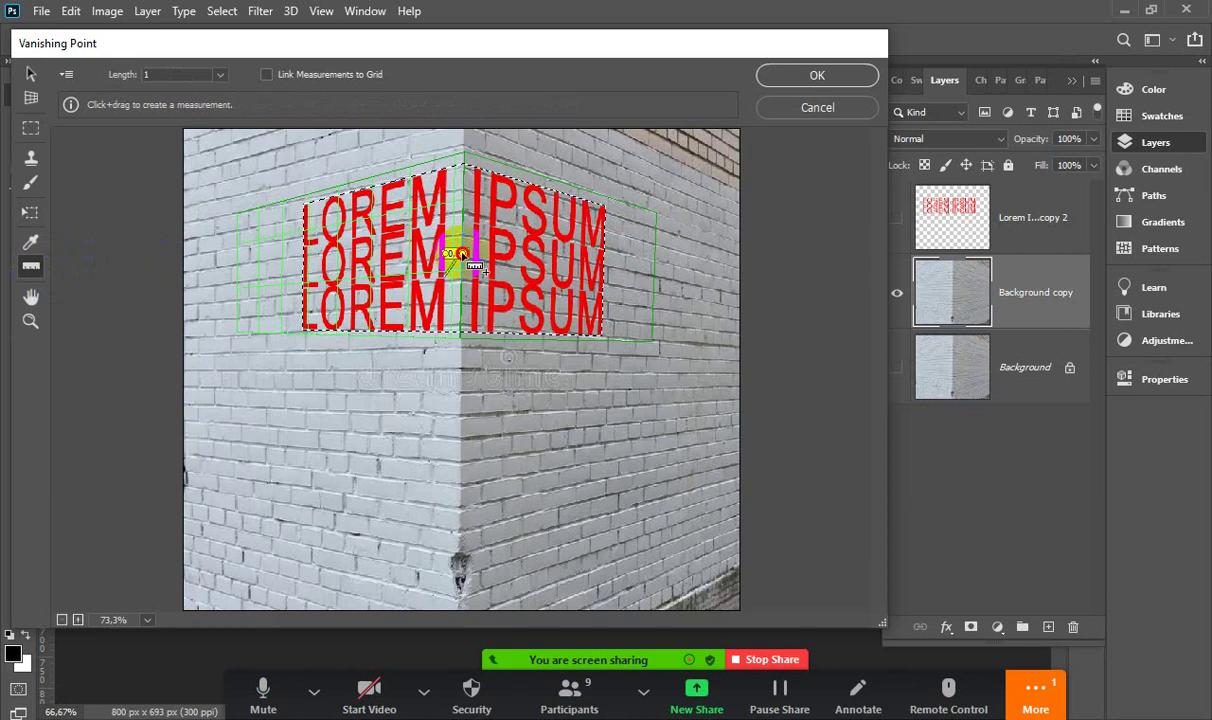
left_click_drag(472, 276, 482, 268)
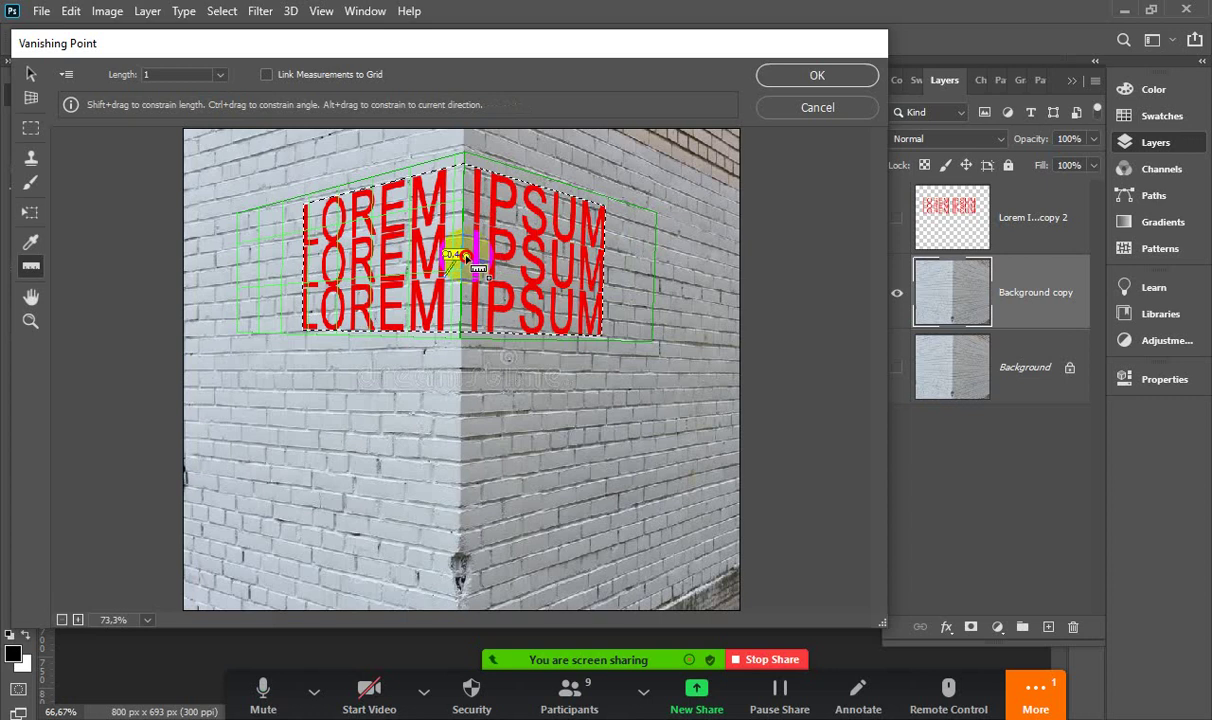
left_click_drag(474, 269, 472, 270)
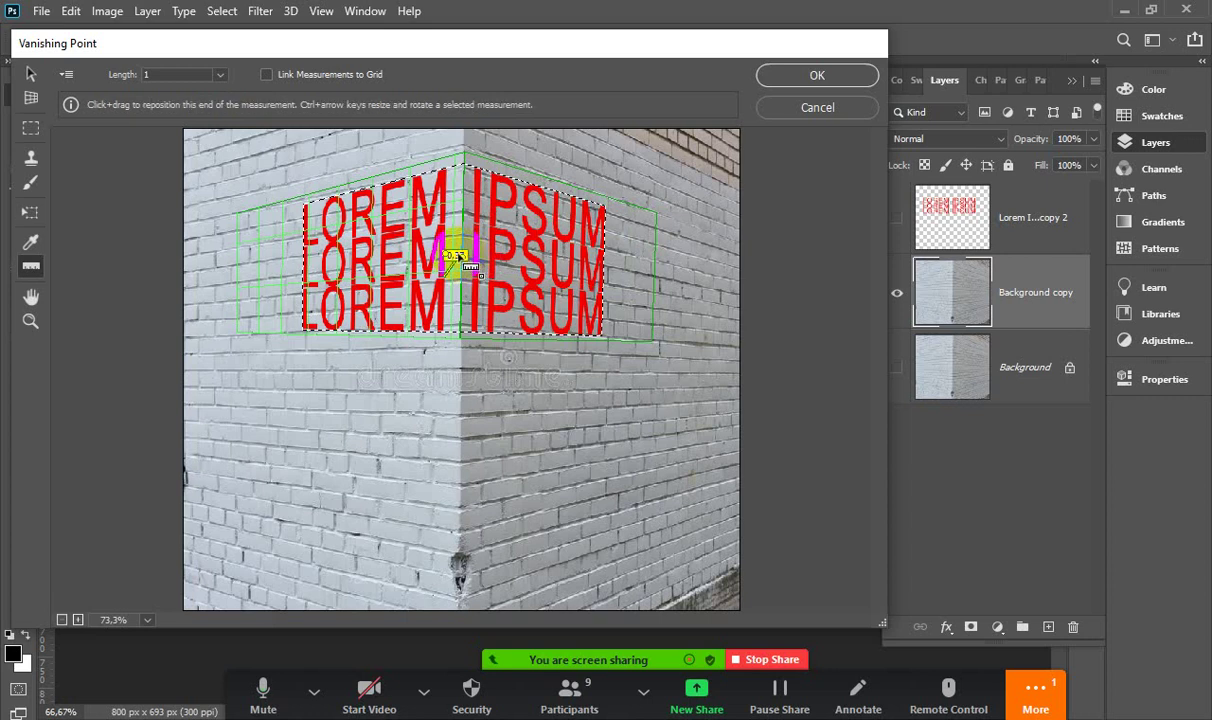
key("ctrl+plus")
key("ctrl+plus")
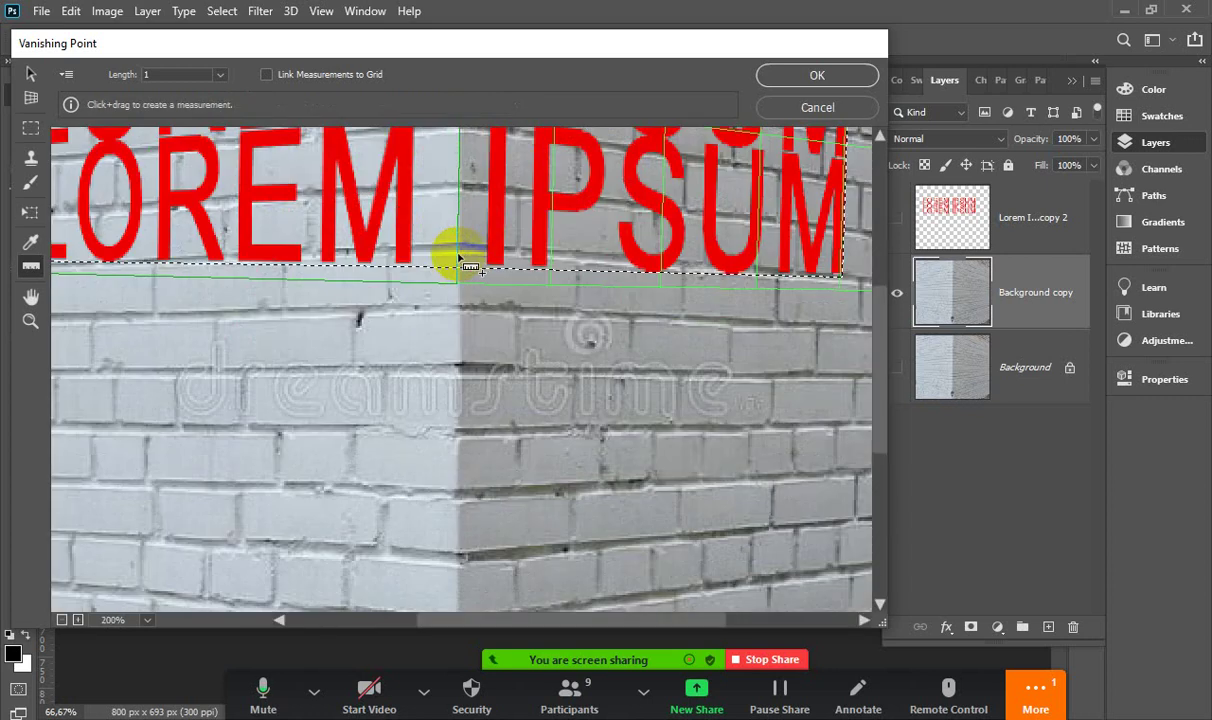
key("space")
left_click_drag(433, 238, 411, 424)
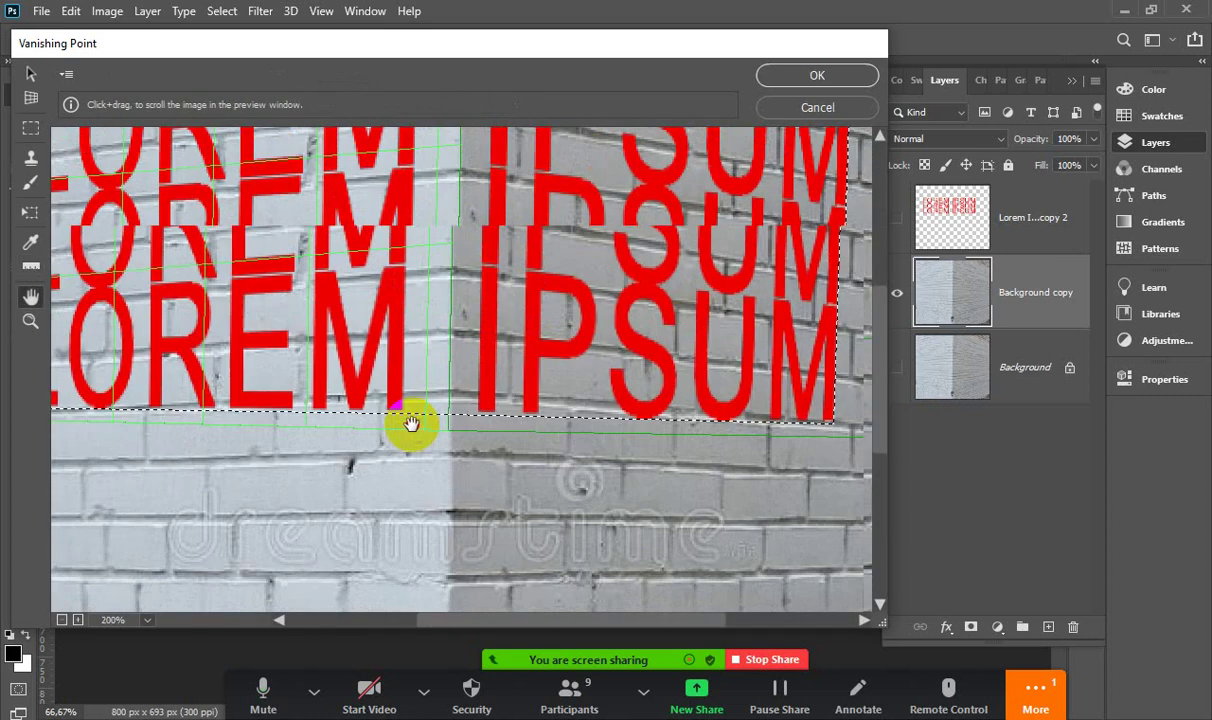
left_click(405, 306)
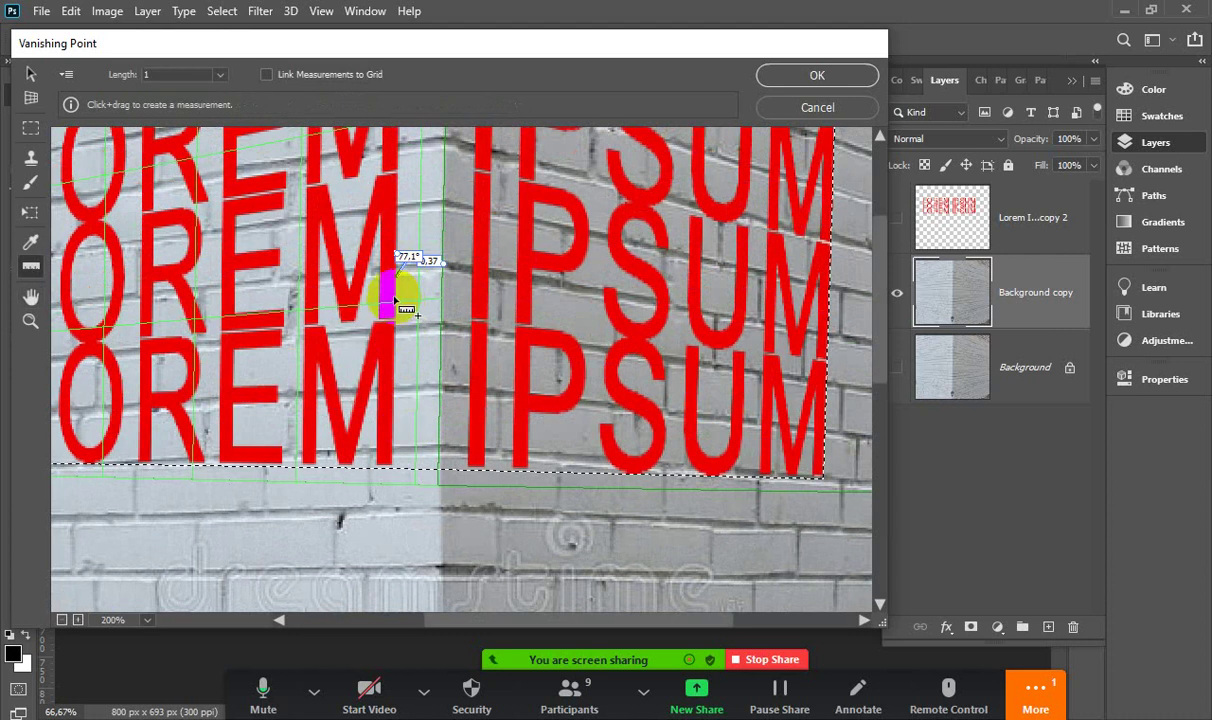
left_click_drag(397, 302, 447, 302)
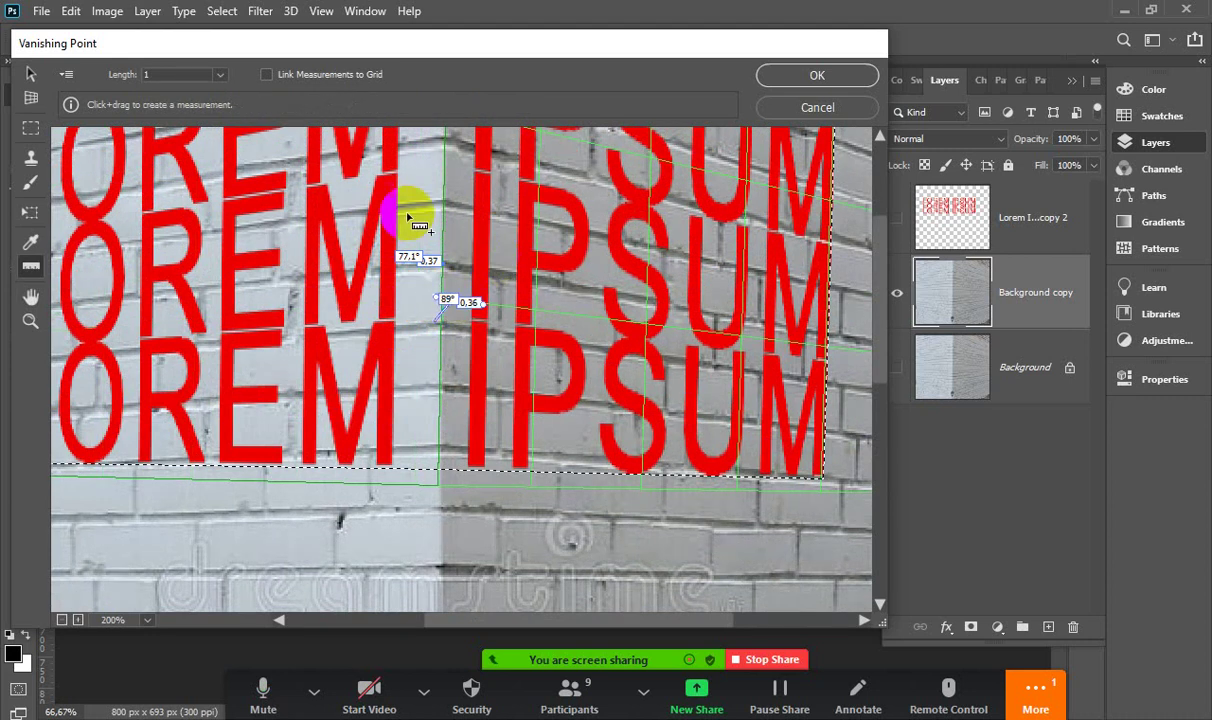
Reselect the wall's perspective plane and apply Vanishing Point, baking the red LOREM IPSUM text onto the wall
left_click(30, 78)
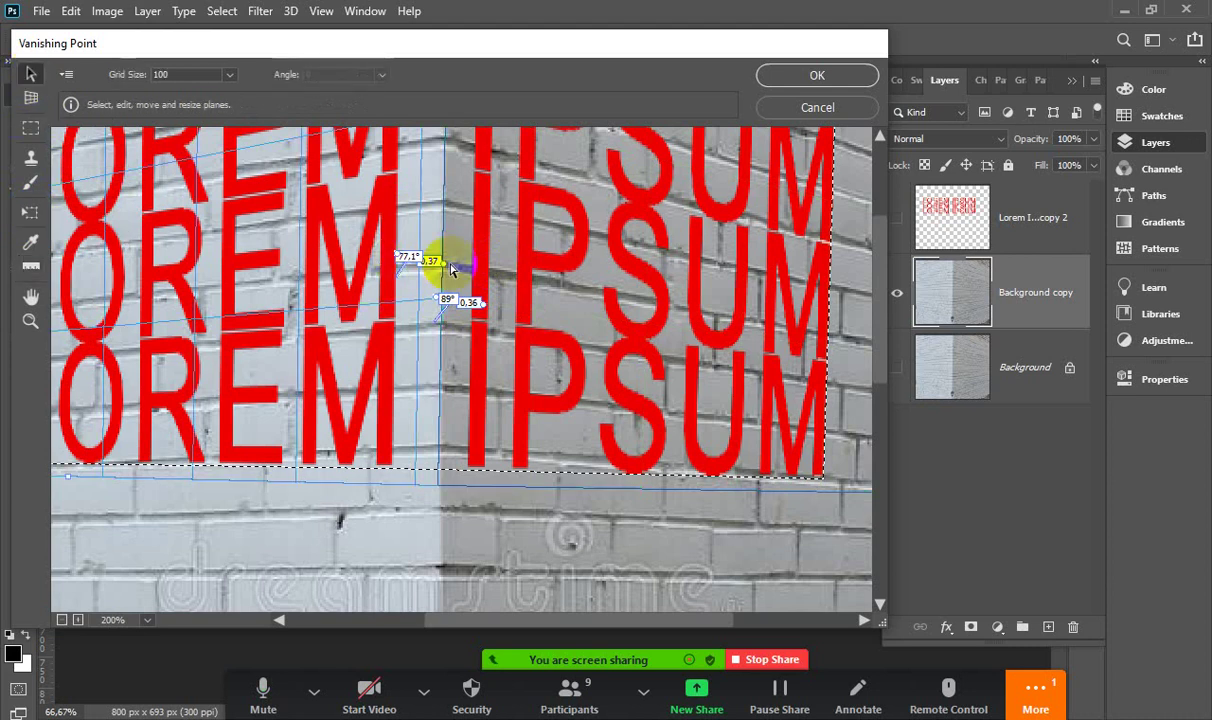
left_click(480, 265)
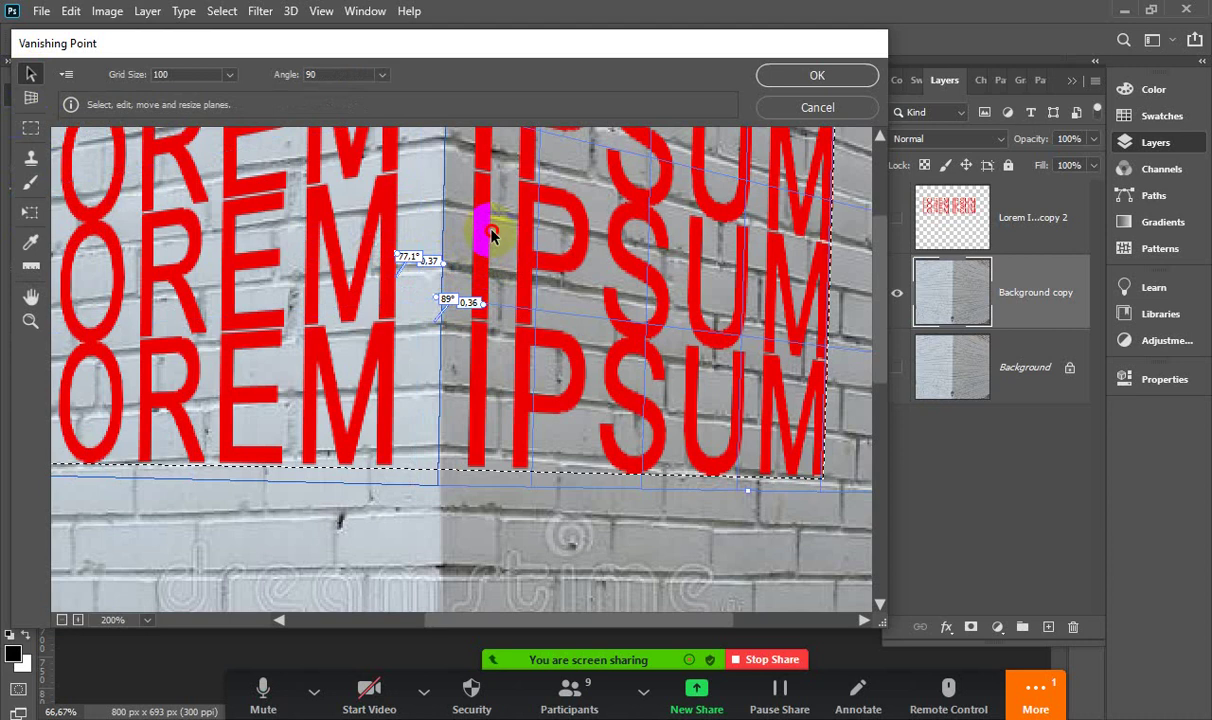
scroll(490, 250, "up", 3)
scroll(495, 280, "up", 3)
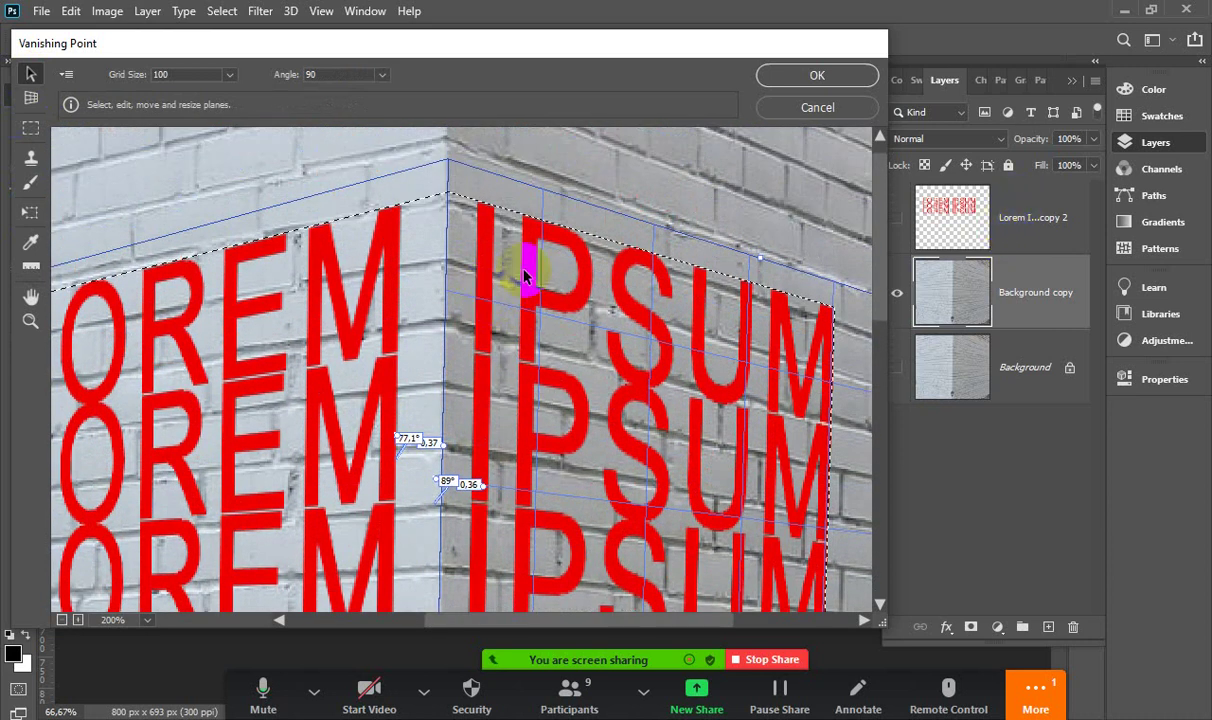
scroll(487, 267, "down", 2)
scroll(490, 289, "down", 3)
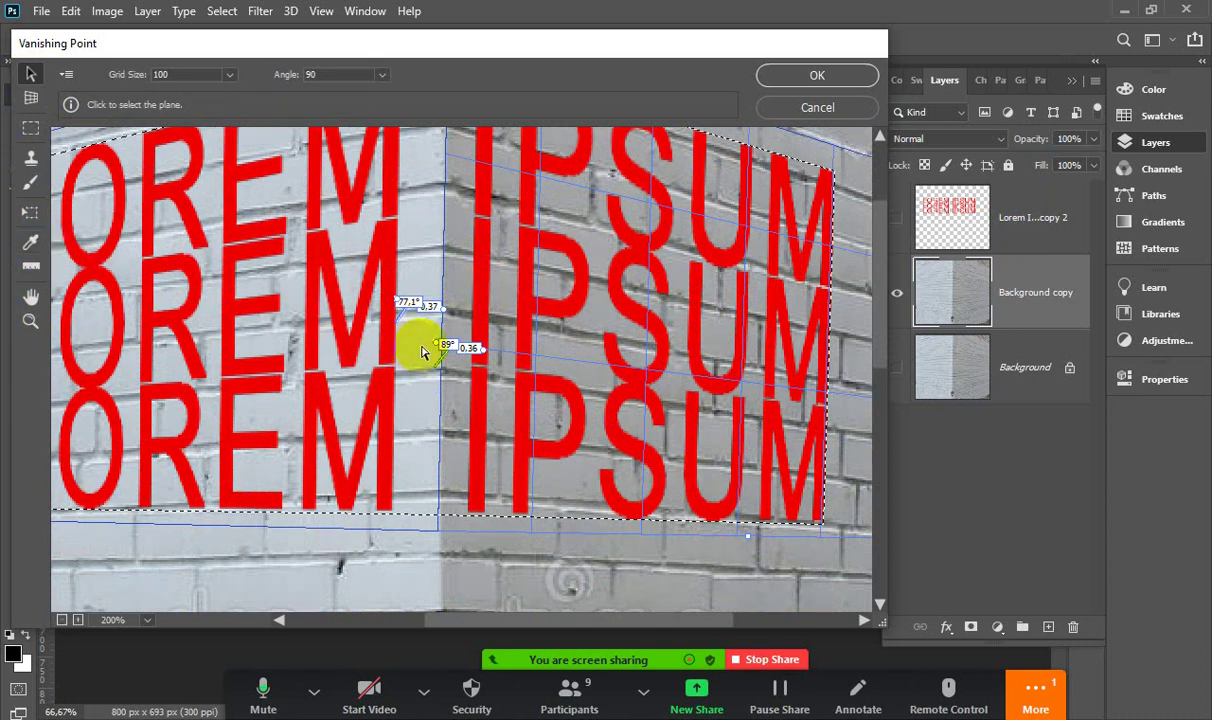
scroll(458, 344, "up", 3)
scroll(452, 345, "down", 1)
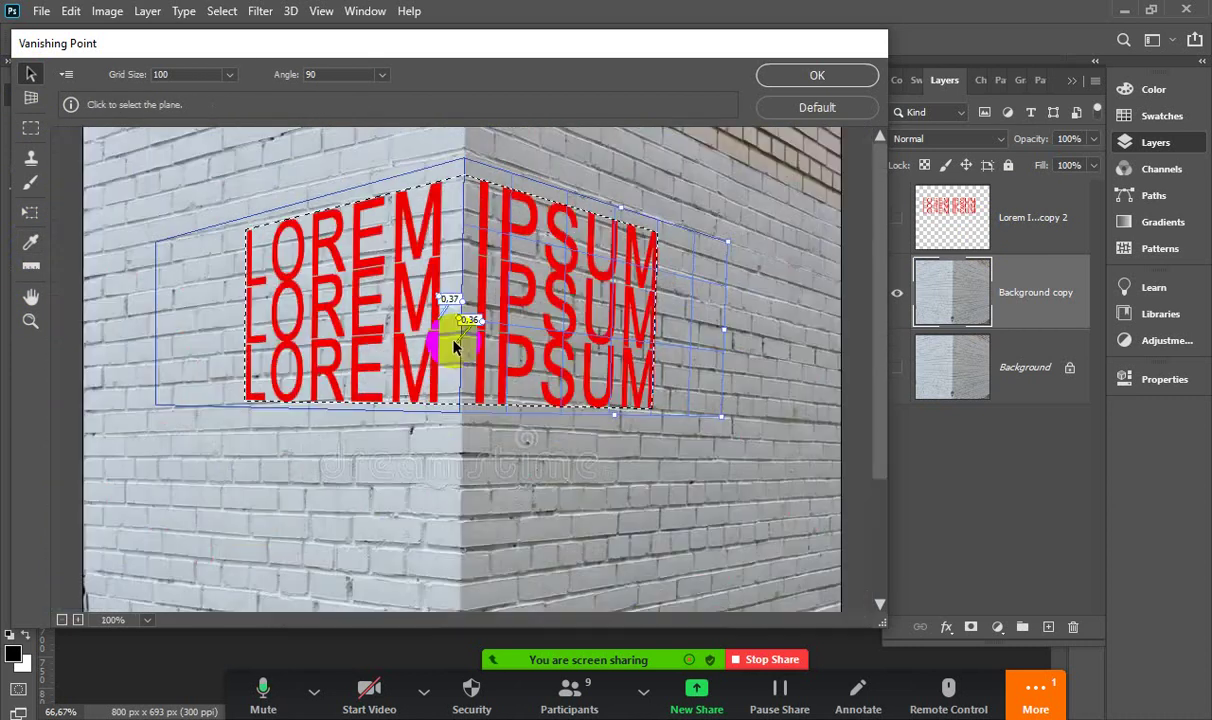
scroll(455, 330, "down", 1)
left_click(817, 77)
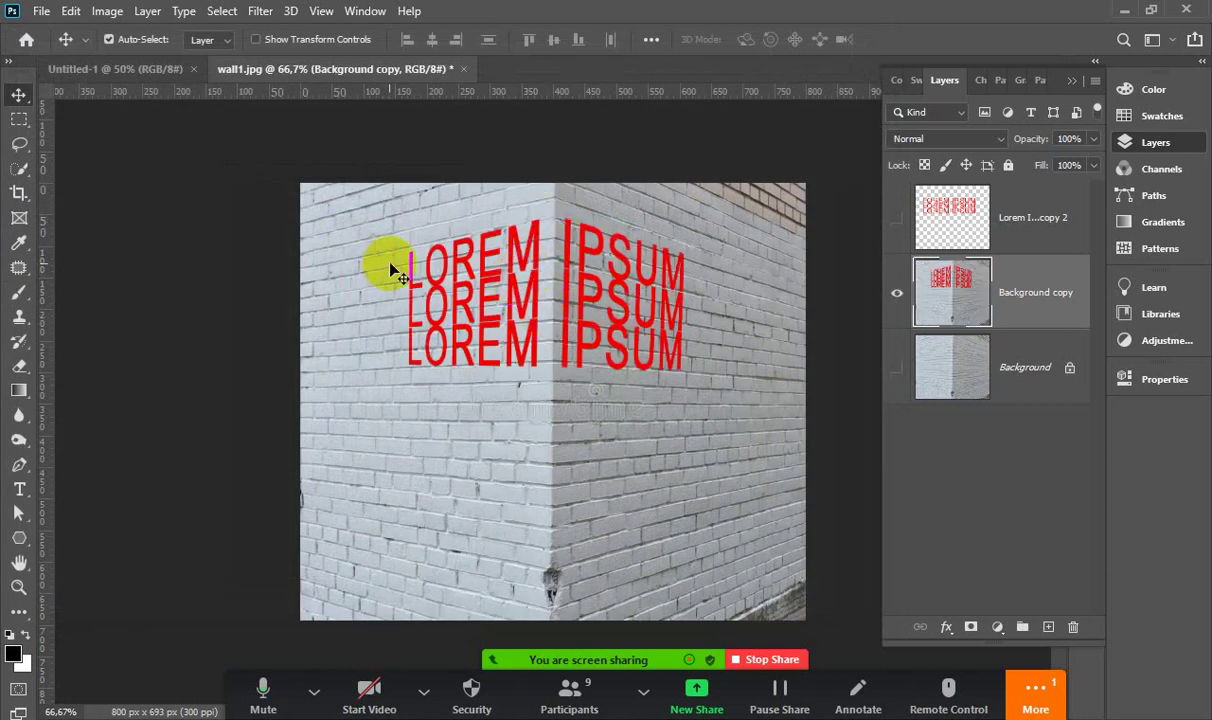
left_click(730, 605)
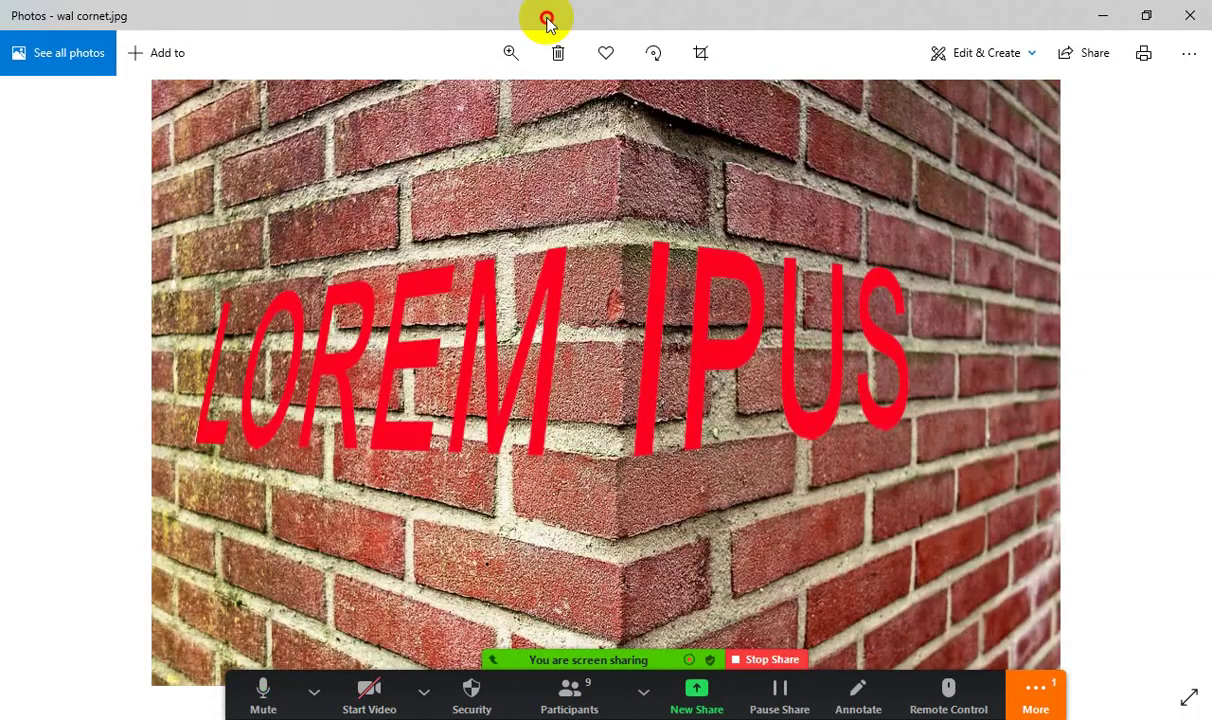
mouse_move(541, 19)
left_mouse_down()
mouse_move(697, 345)
mouse_move(712, 169)
left_mouse_up()
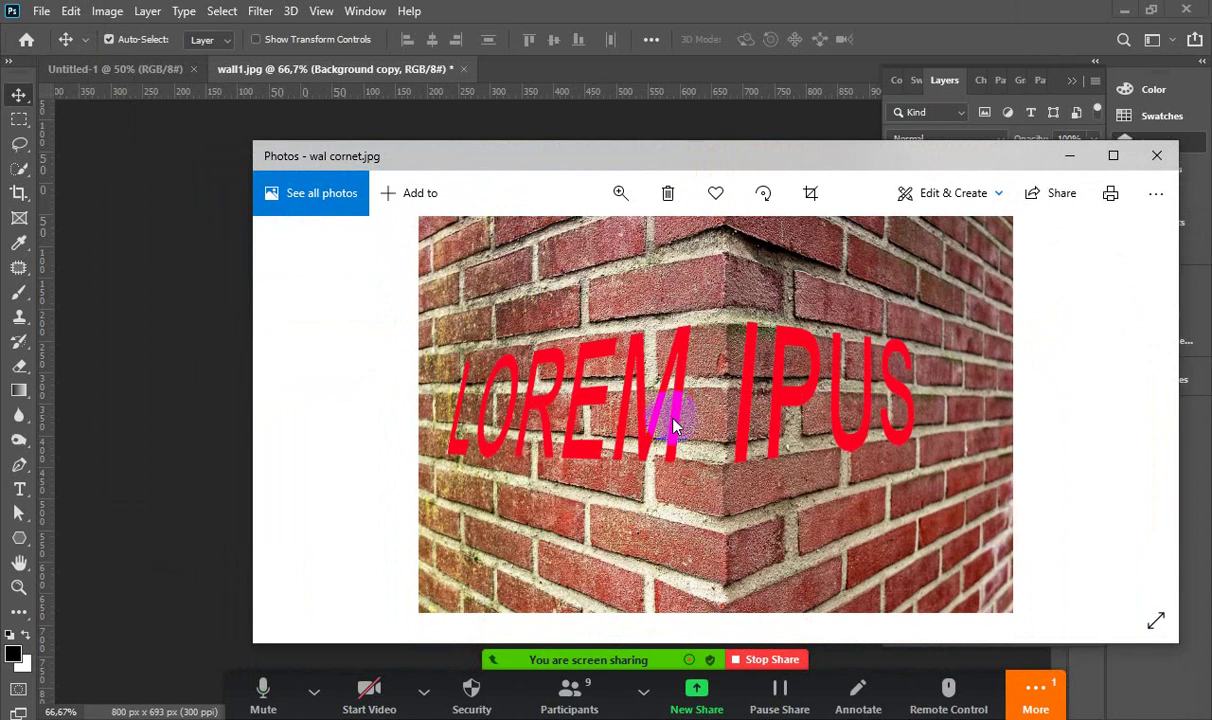
key("Left")
key("Right")
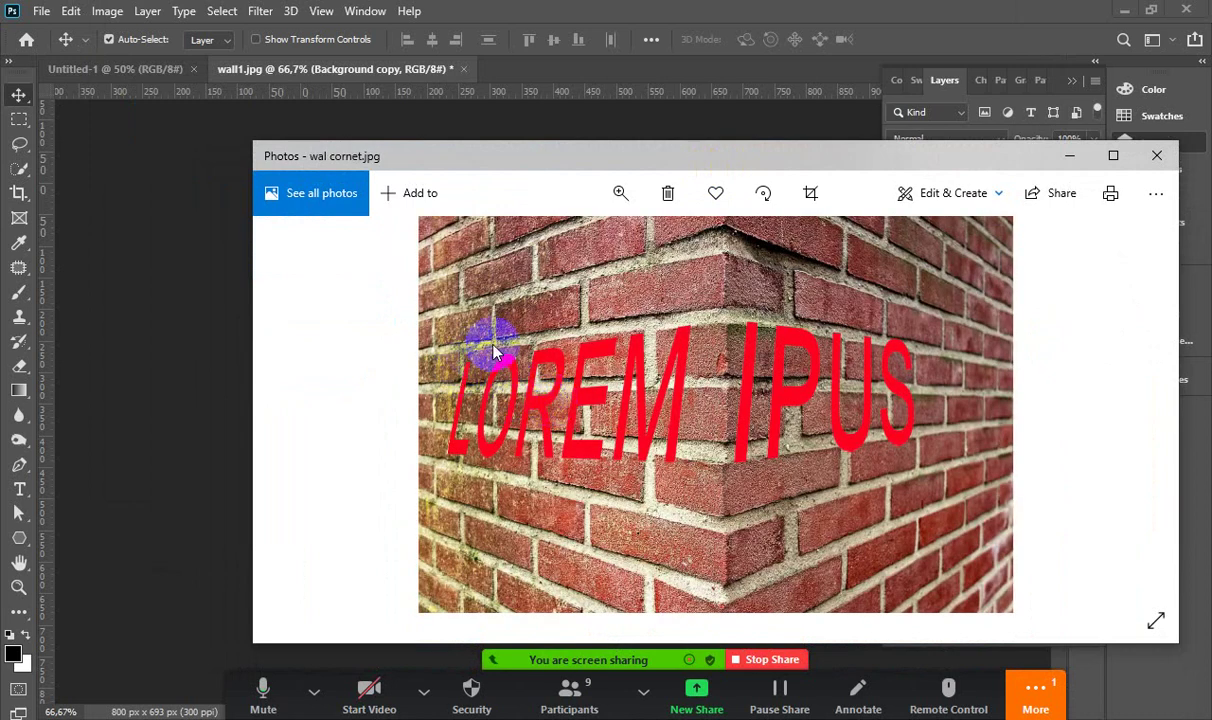
left_click(1157, 155)
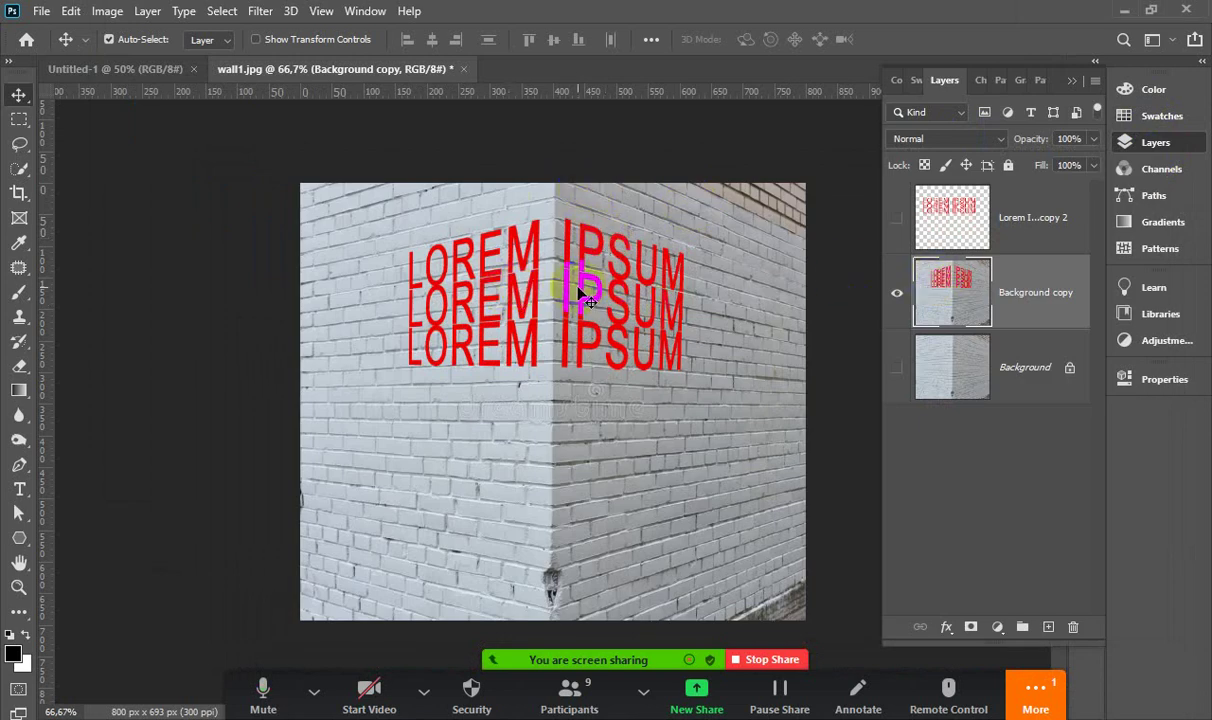
Try moving the Background copy layer, undo it, then close wall1.jpg without saving
left_click_drag(581, 292, 586, 327)
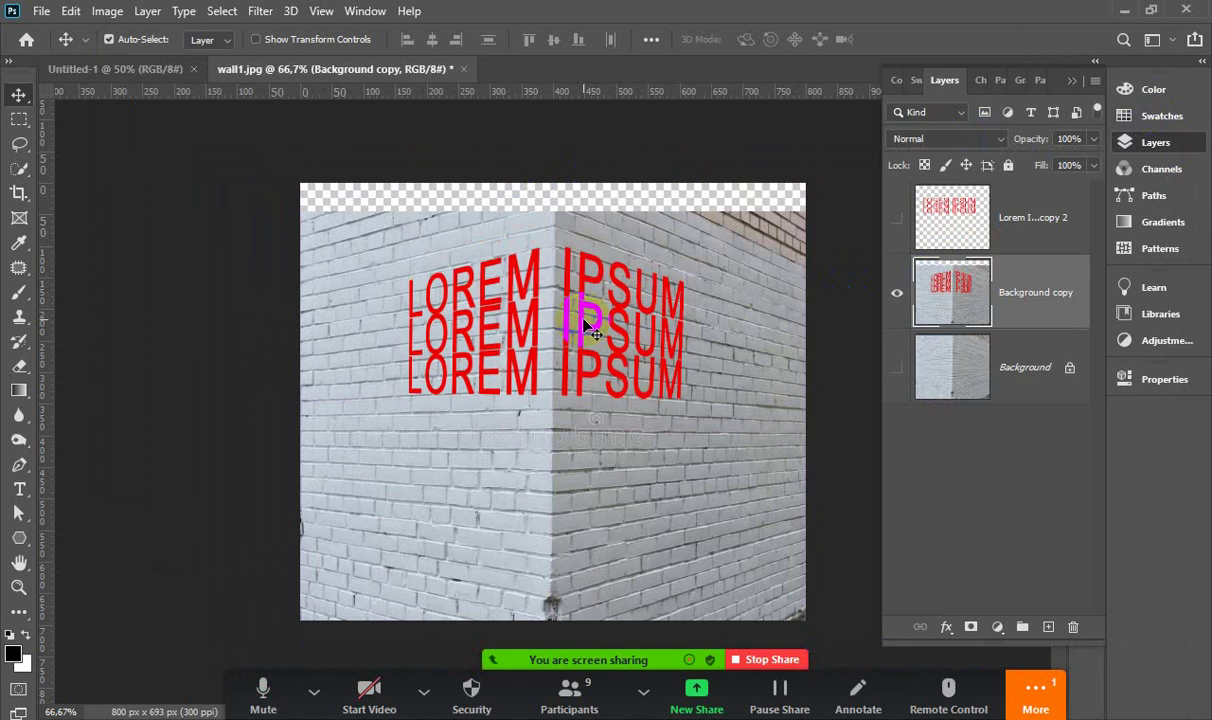
key("ctrl+z")
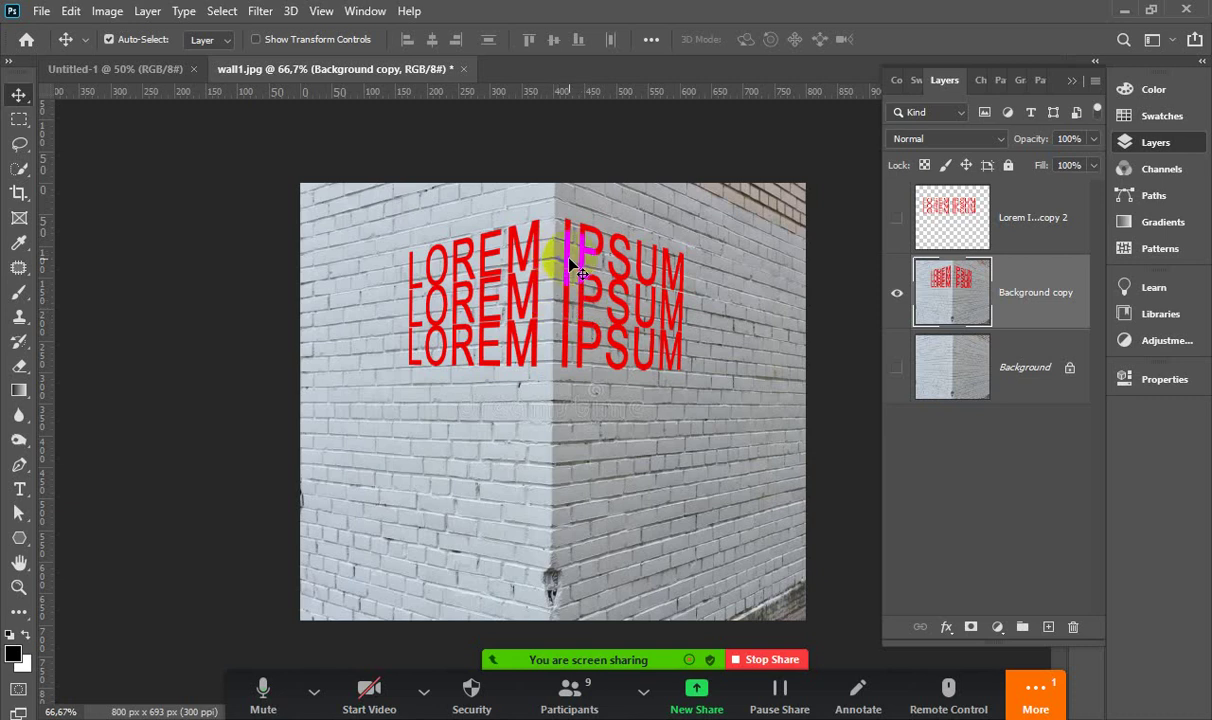
left_click(464, 70)
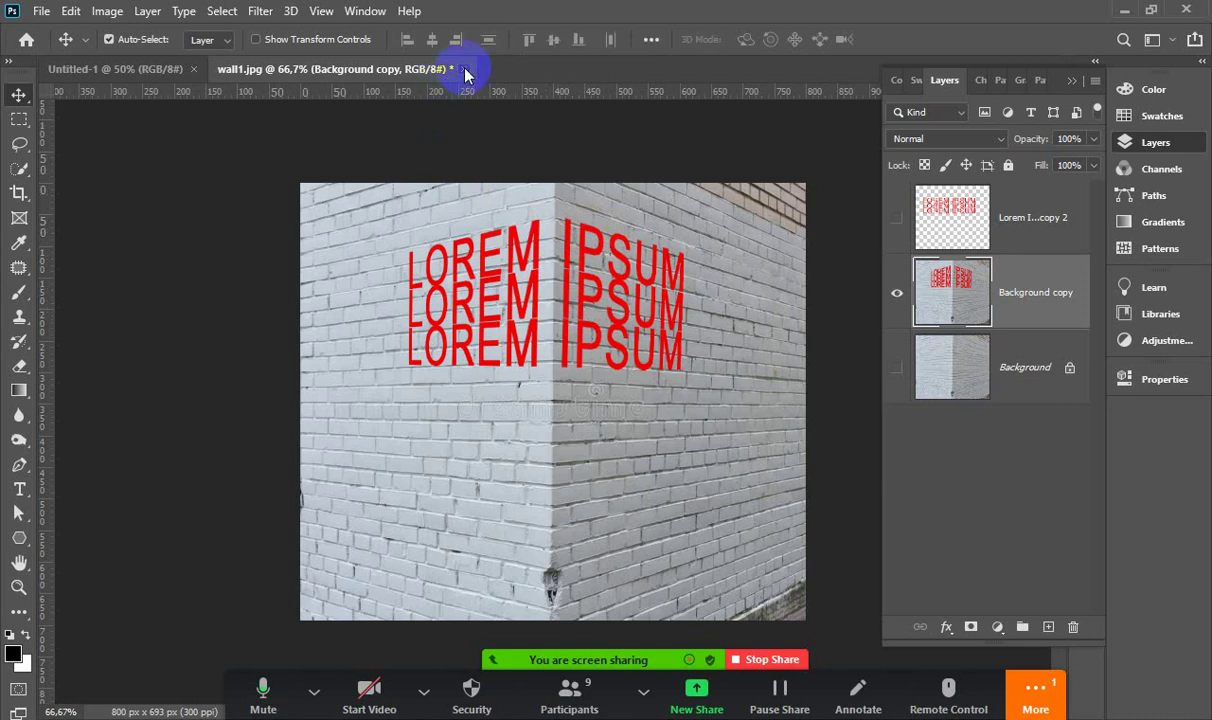
left_click(833, 296)
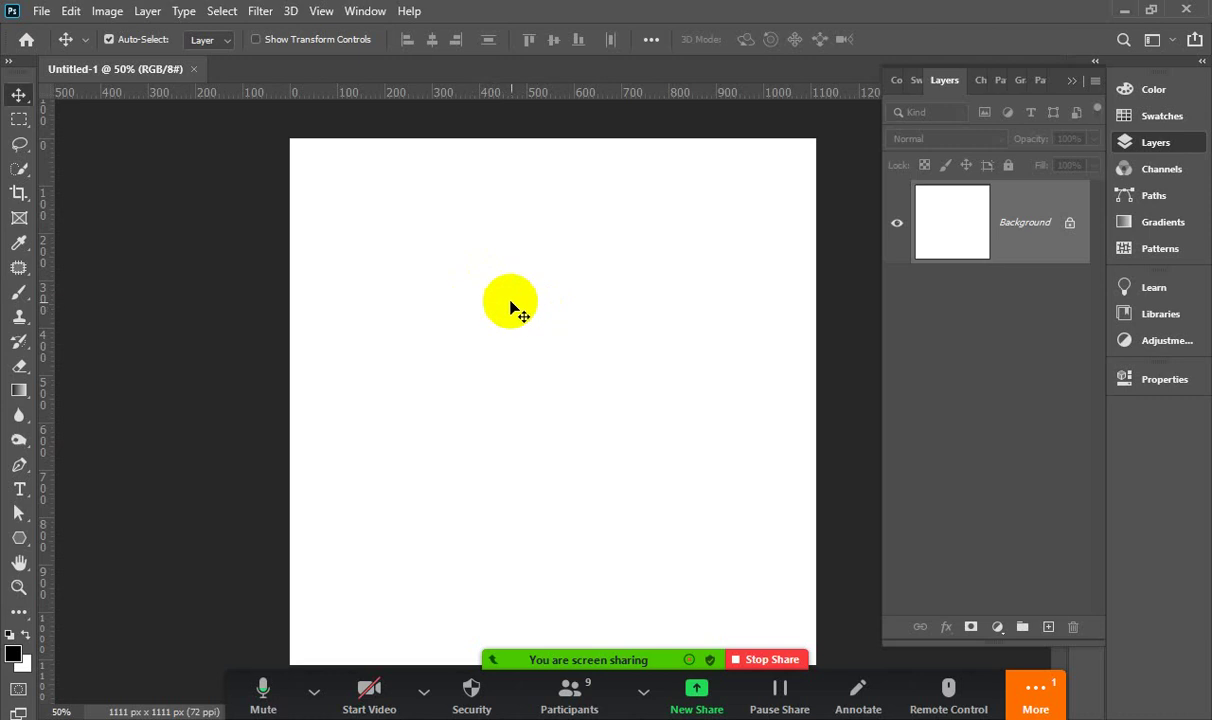
Open the 3dd.JPG silver ring logo from the logo folder
left_click(44, 17)
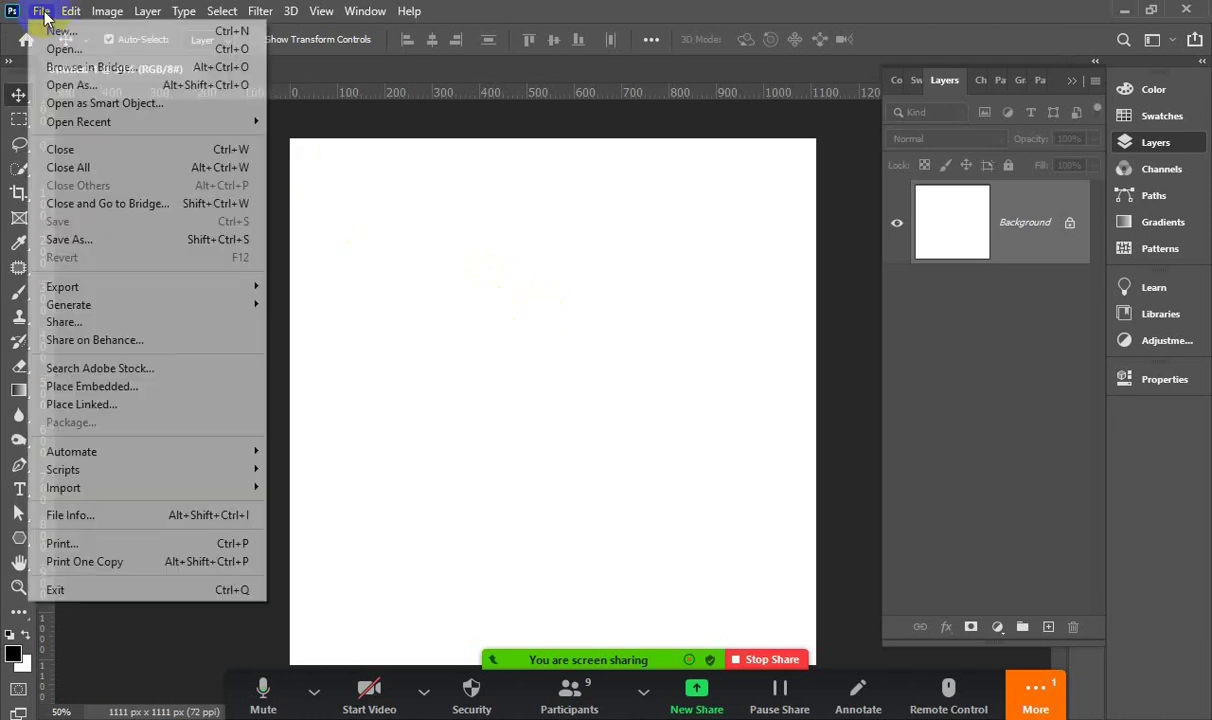
left_click(41, 11)
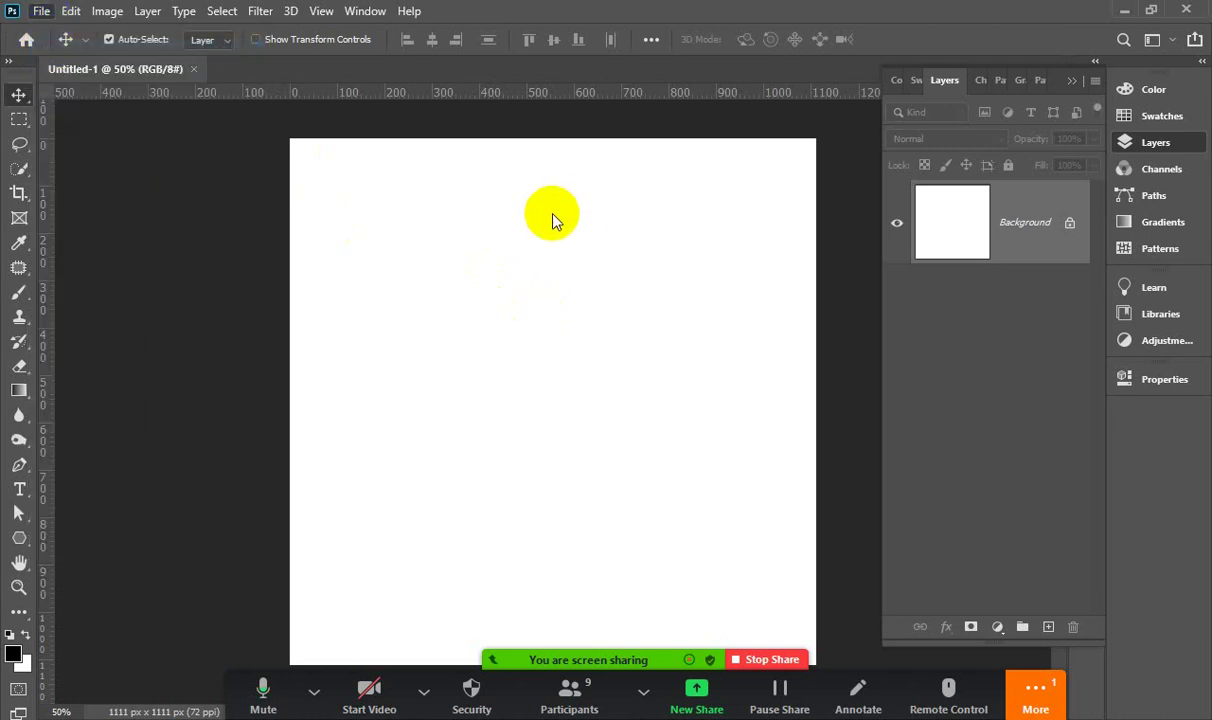
key("ctrl+o")
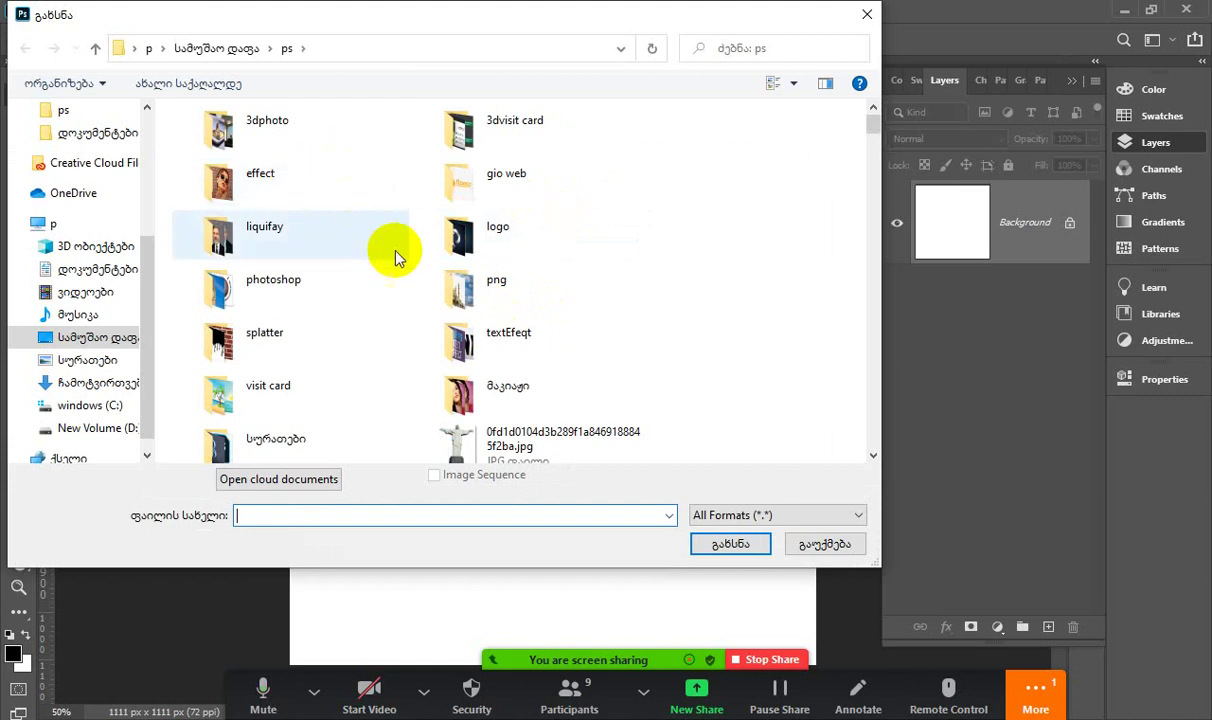
double_click(434, 237)
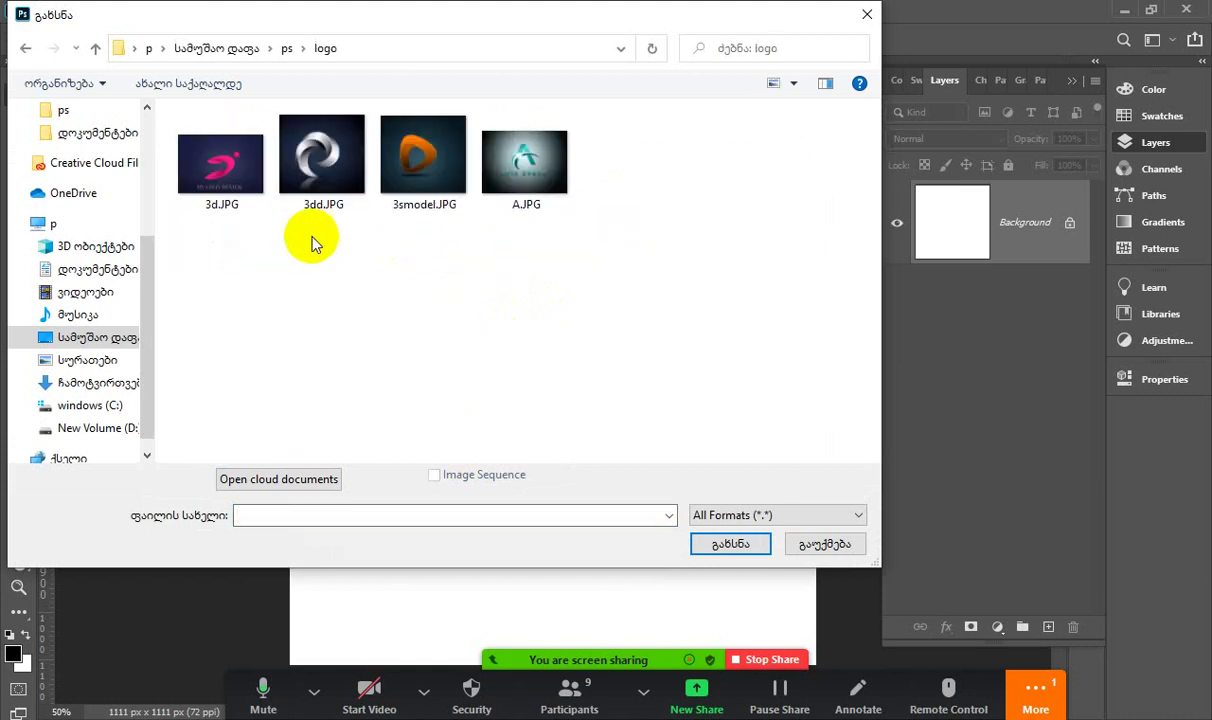
double_click(316, 163)
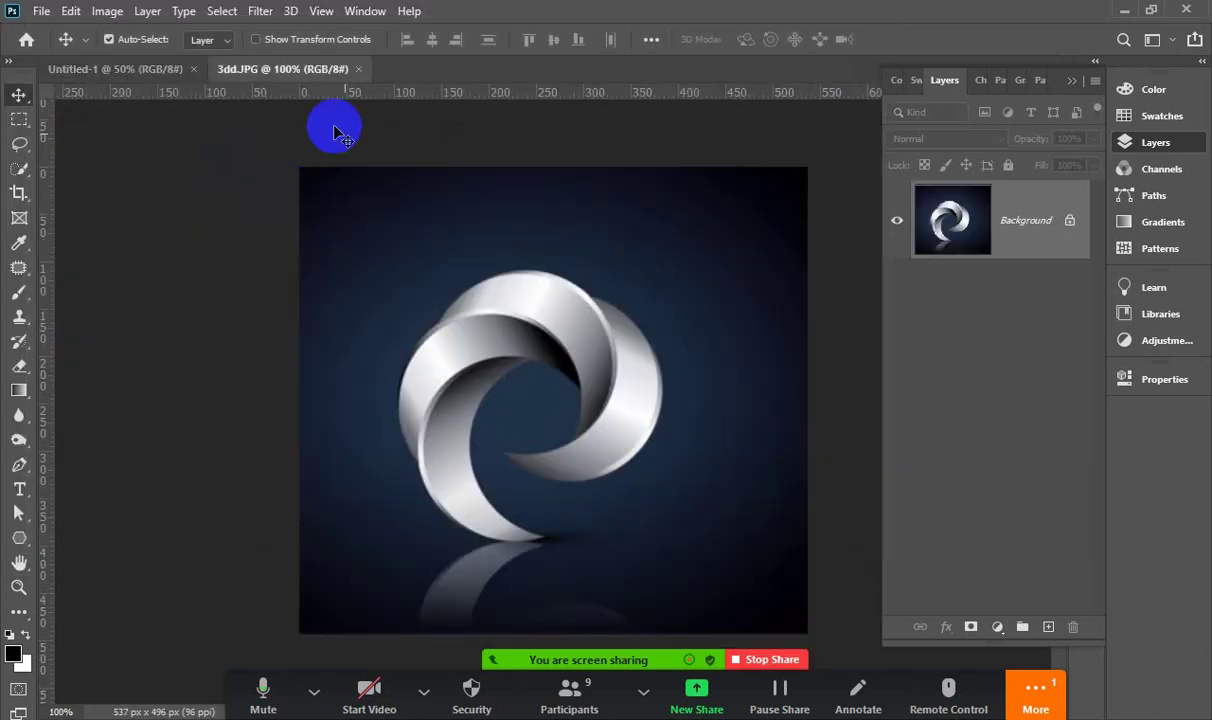
Float 3dd.JPG in its own window over the right side of Untitled-1, collapsing the panel dock
left_click_drag(257, 72, 233, 98)
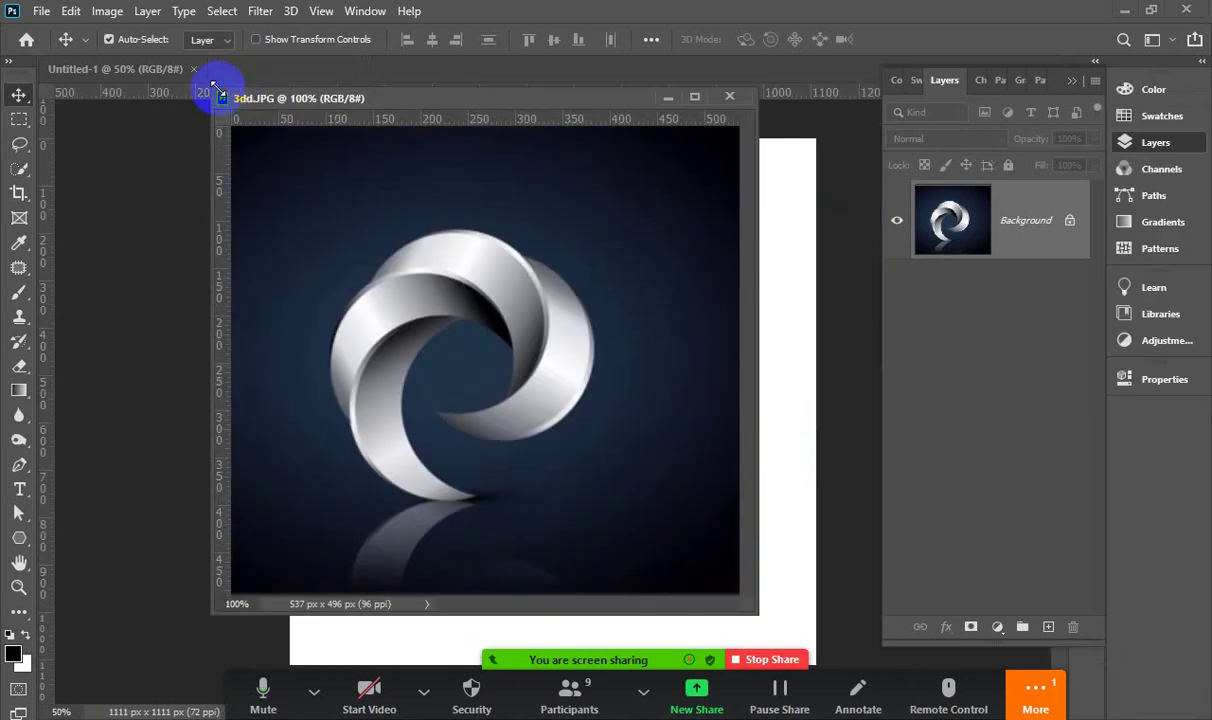
left_click_drag(233, 98, 313, 201)
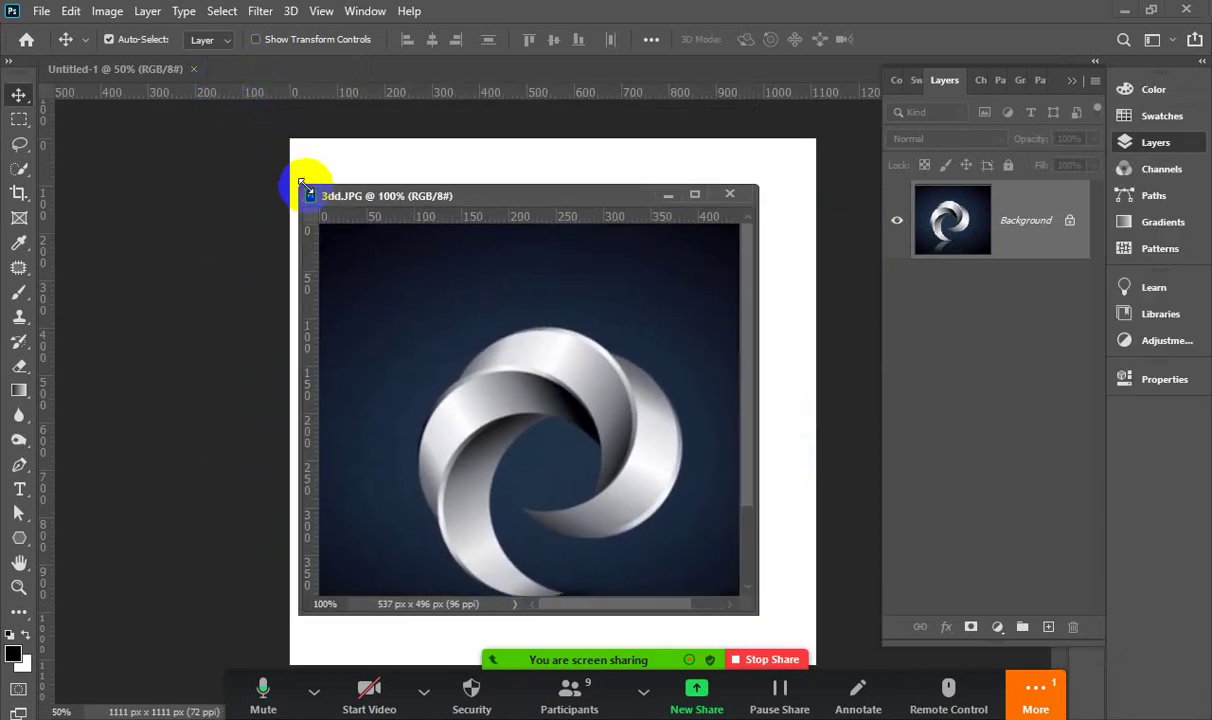
left_click_drag(530, 195, 827, 35)
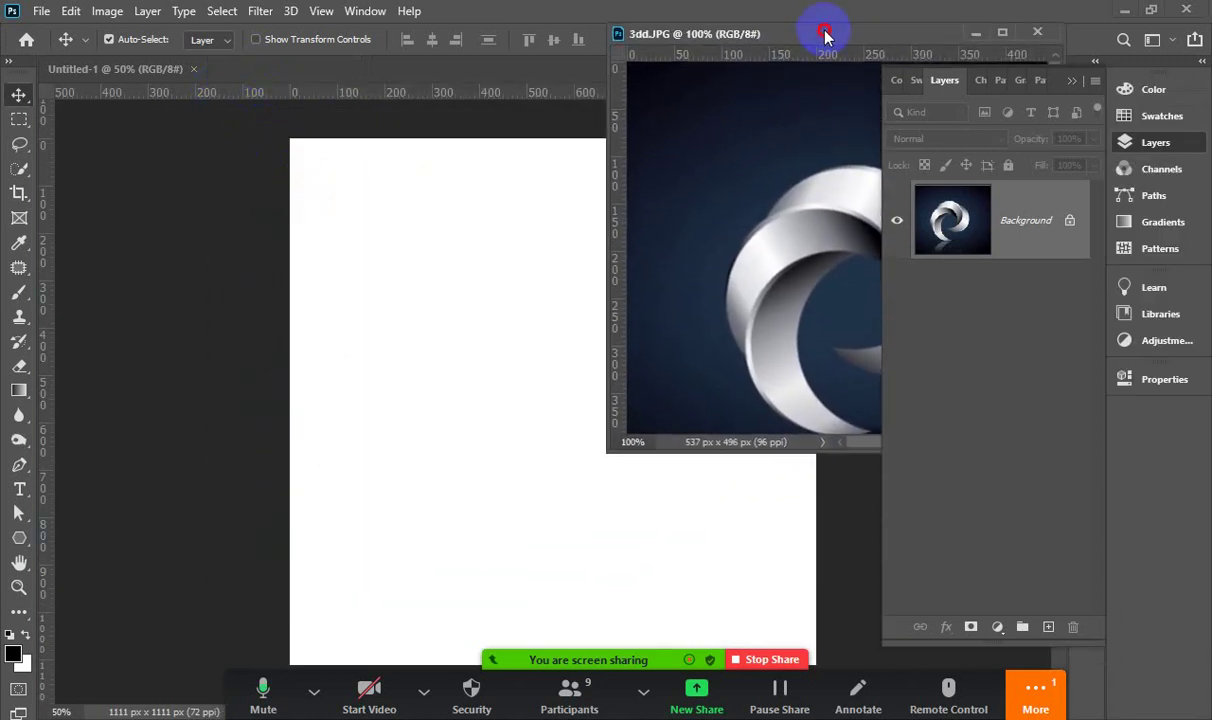
left_click(1072, 82)
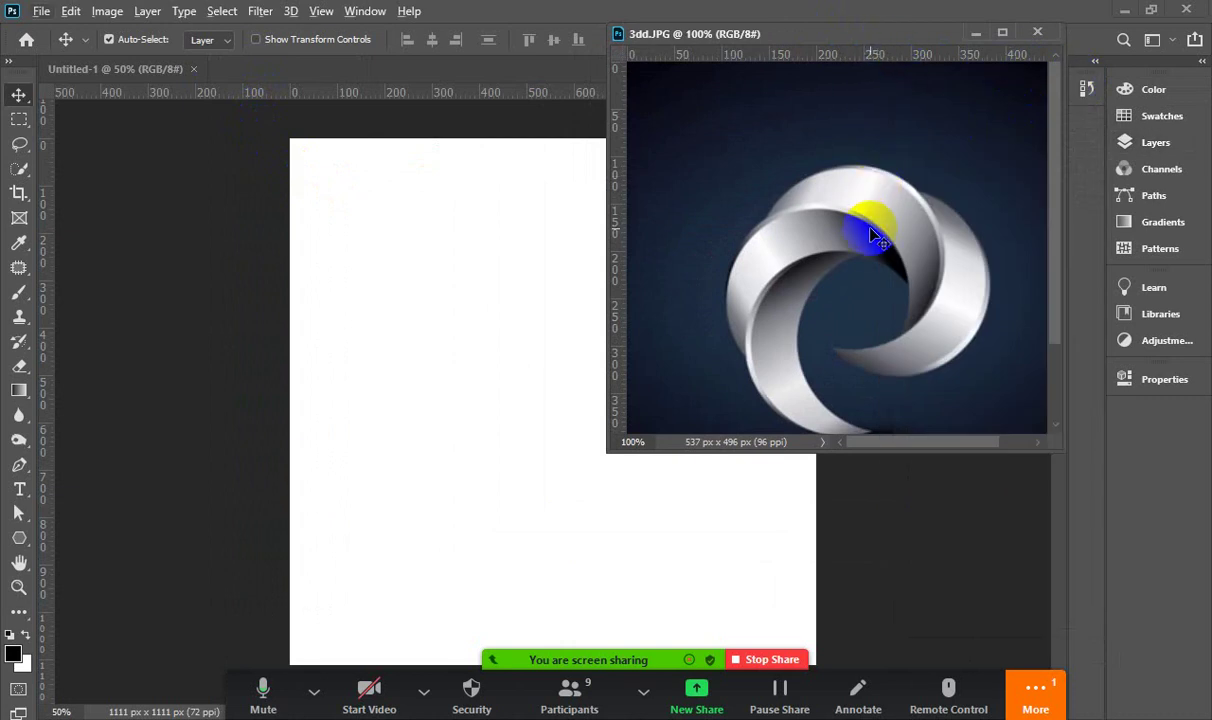
left_click_drag(866, 243, 860, 190)
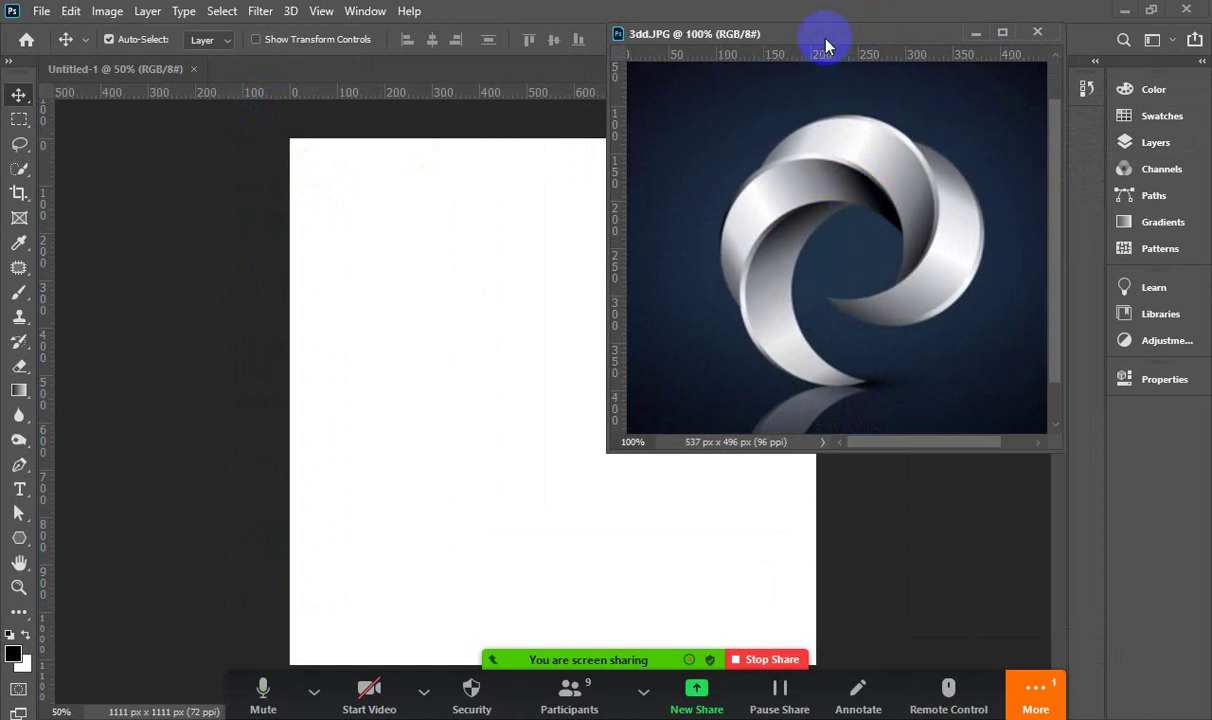
left_click_drag(825, 42, 896, 28)
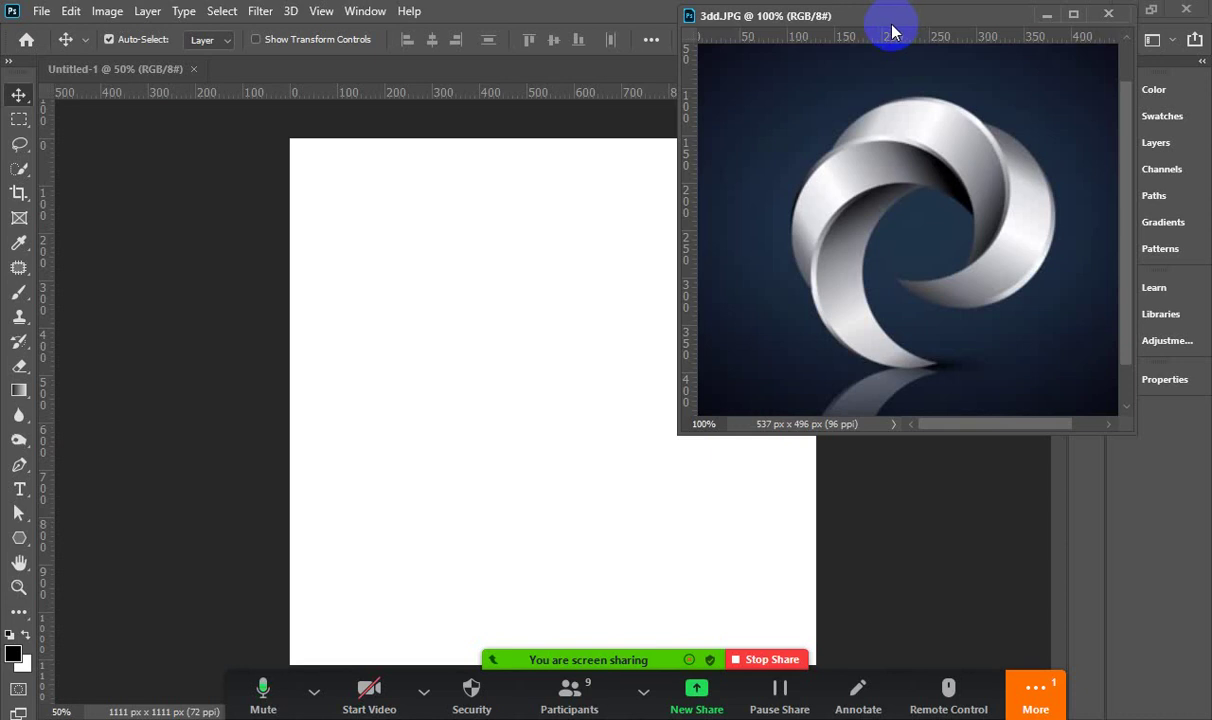
Make a 280 px circular selection near the top-left of the Untitled-1 canvas
left_click(20, 122)
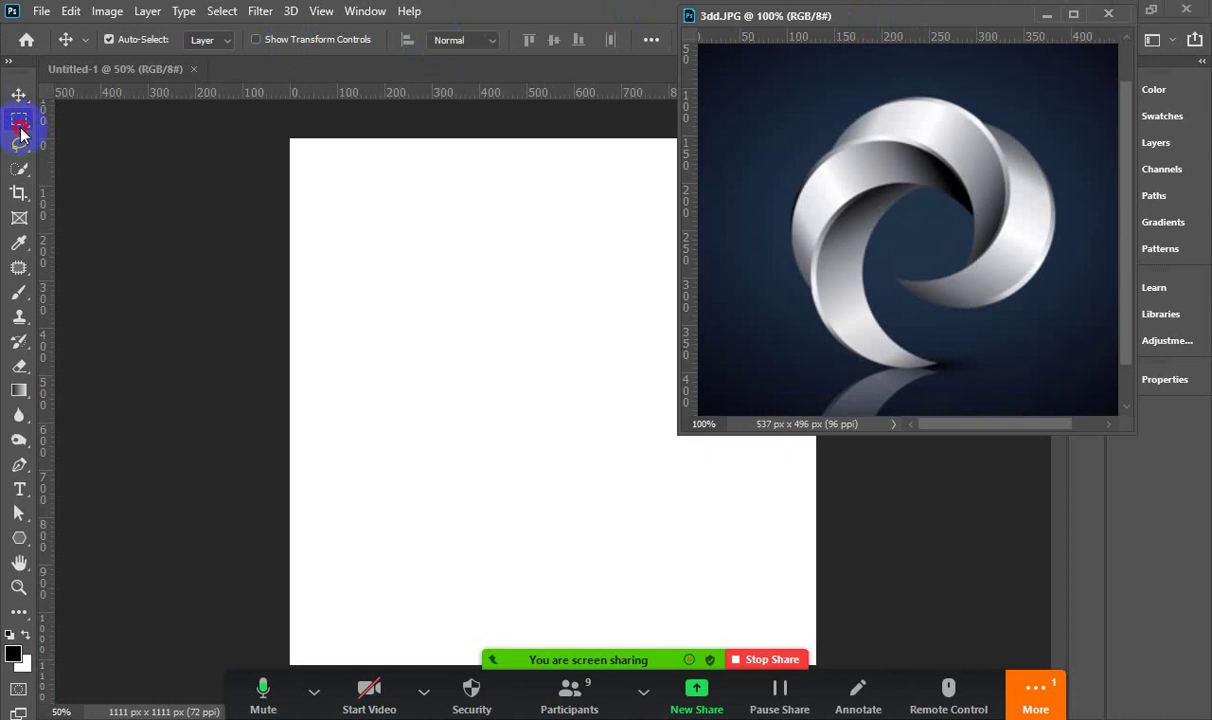
left_click(60, 135)
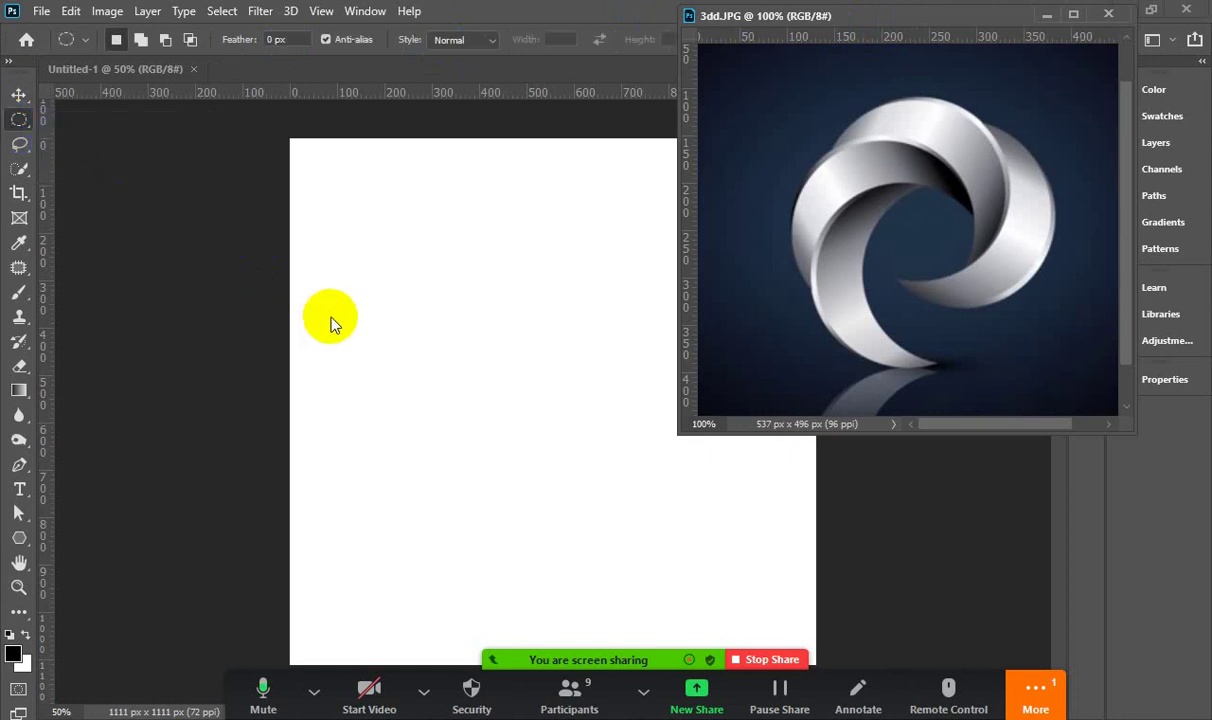
left_click(359, 286)
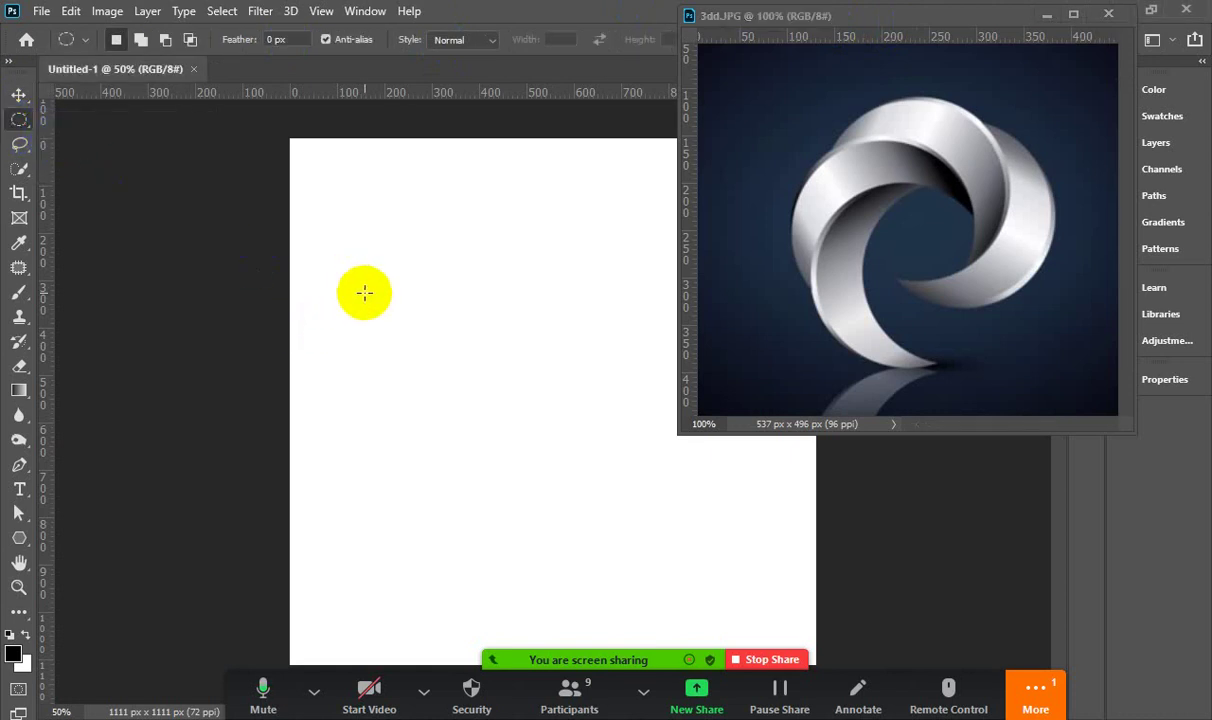
left_click_drag(365, 285, 432, 367)
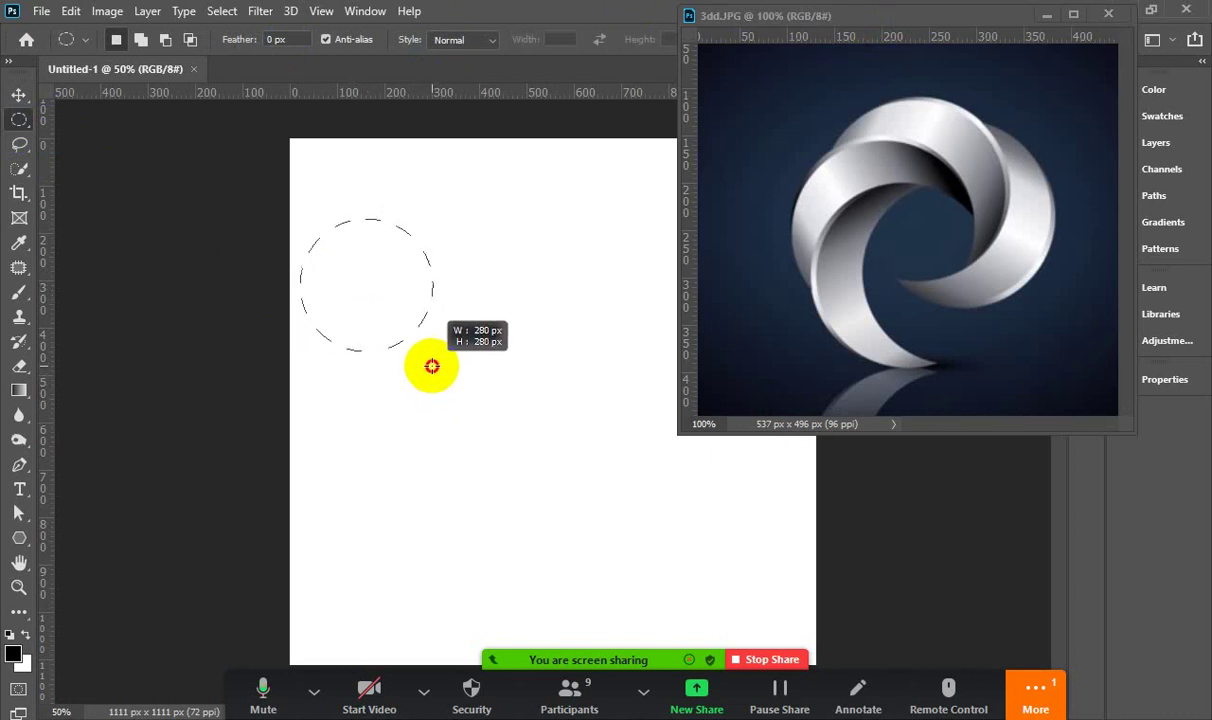
left_click_drag(432, 367, 430, 360)
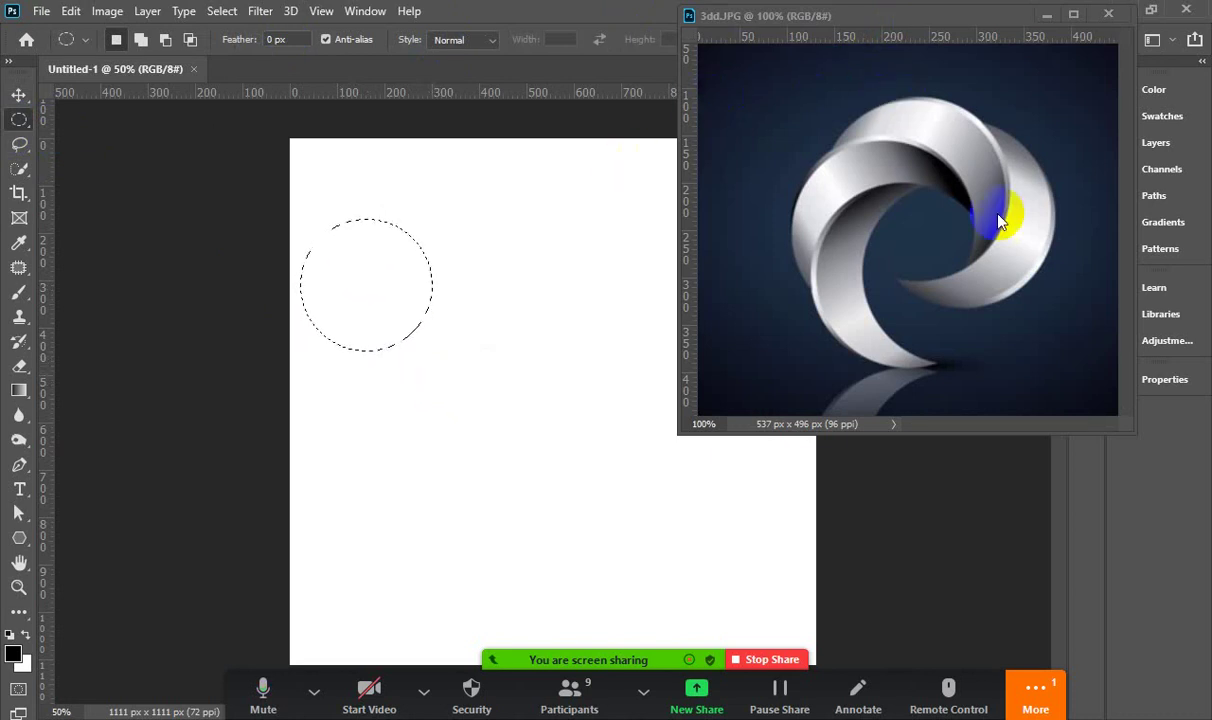
left_click(1036, 680)
left_click(530, 410)
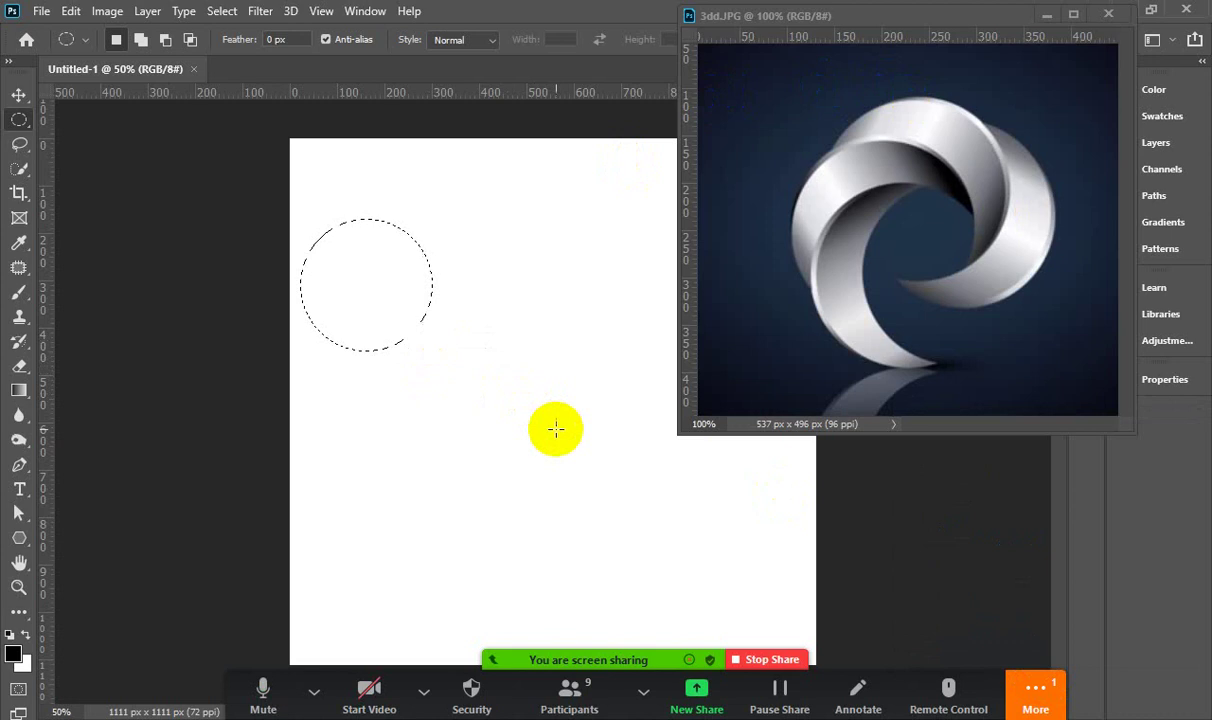
Add a new Layer 1 and fill the circle with a grey foreground colour
left_click(150, 11)
left_click(409, 12)
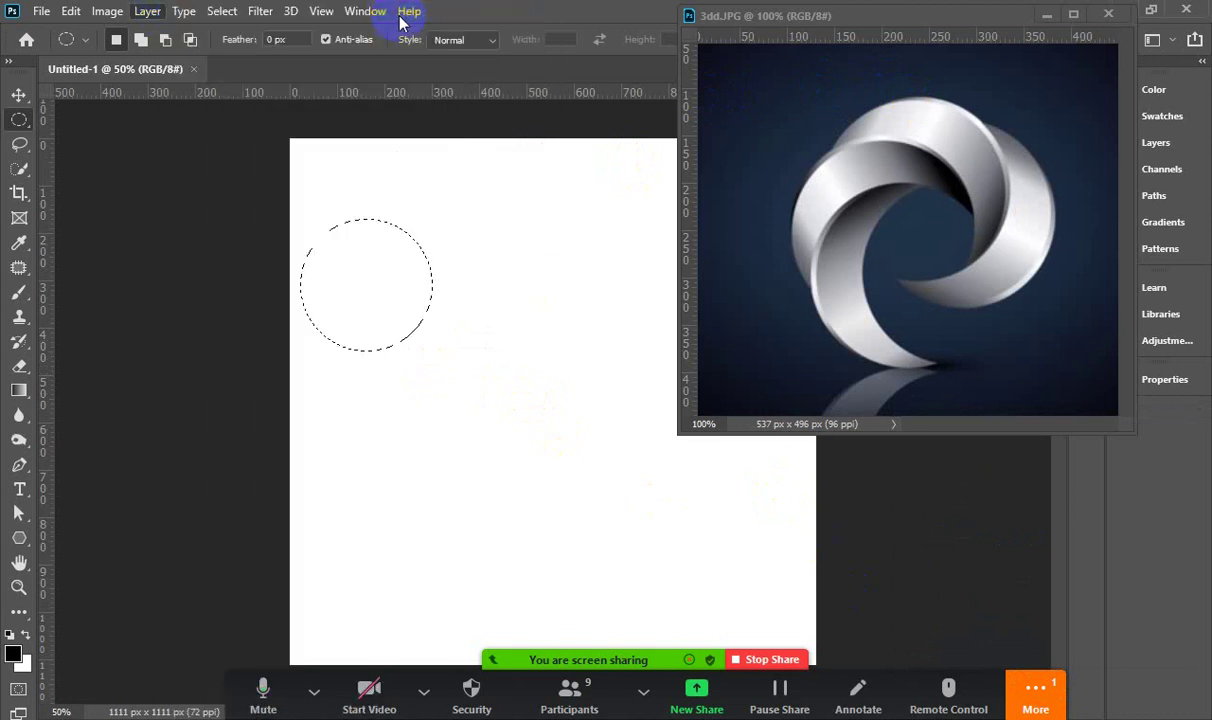
left_click(758, 210)
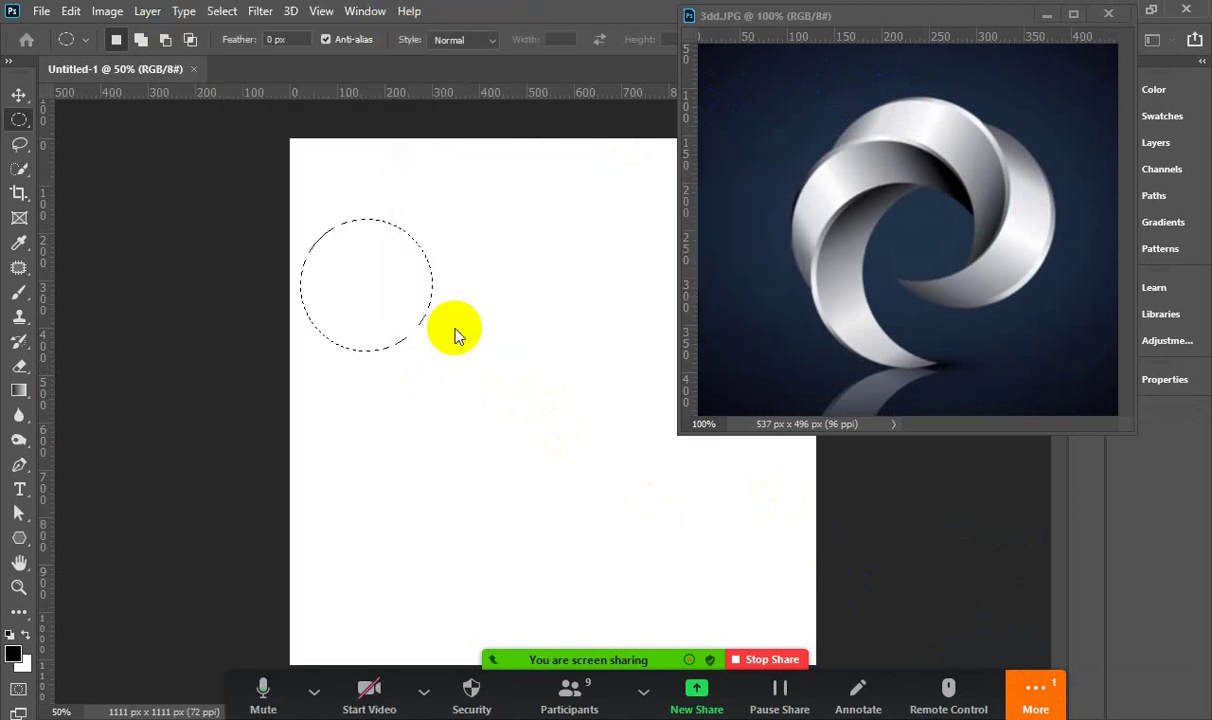
left_click(13, 652)
left_click(722, 333)
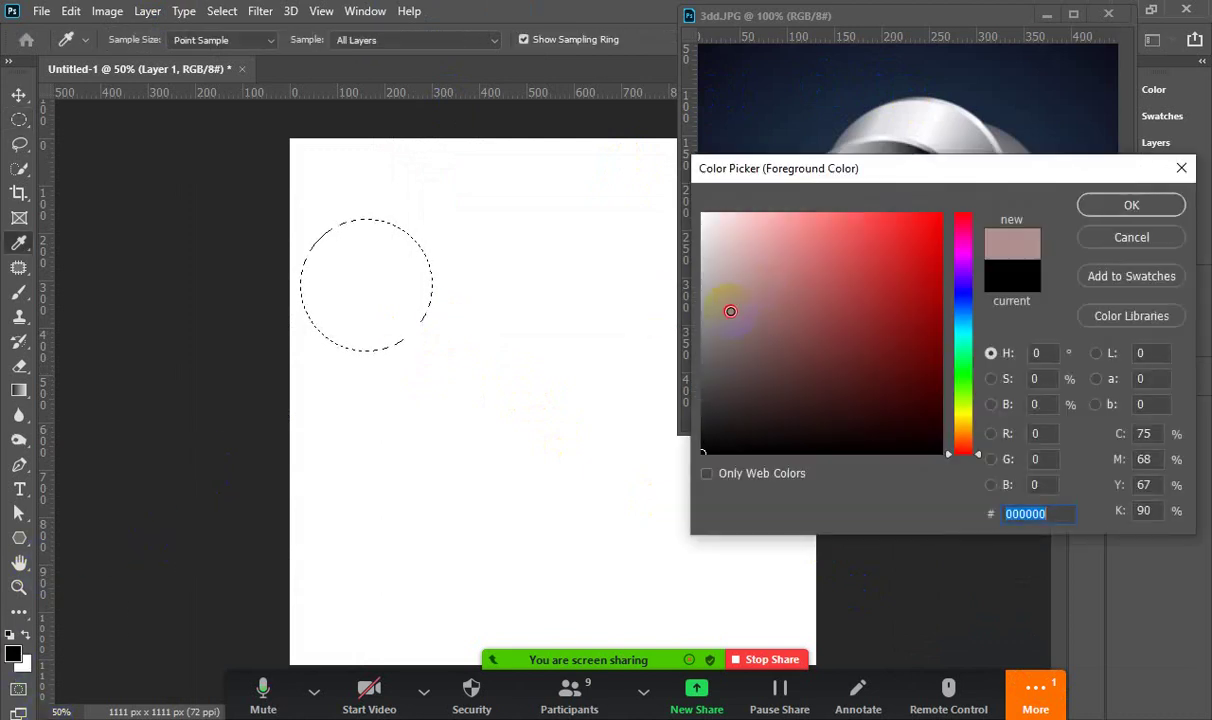
left_click(1112, 208)
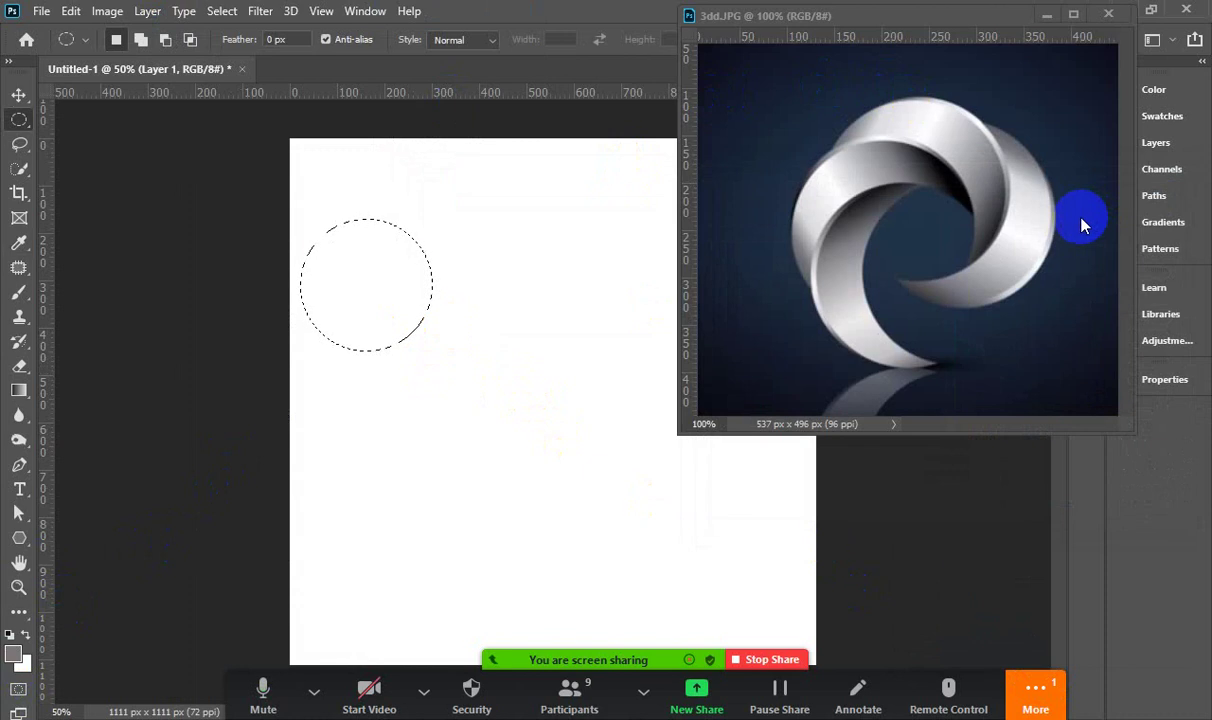
key("alt+BackSpace")
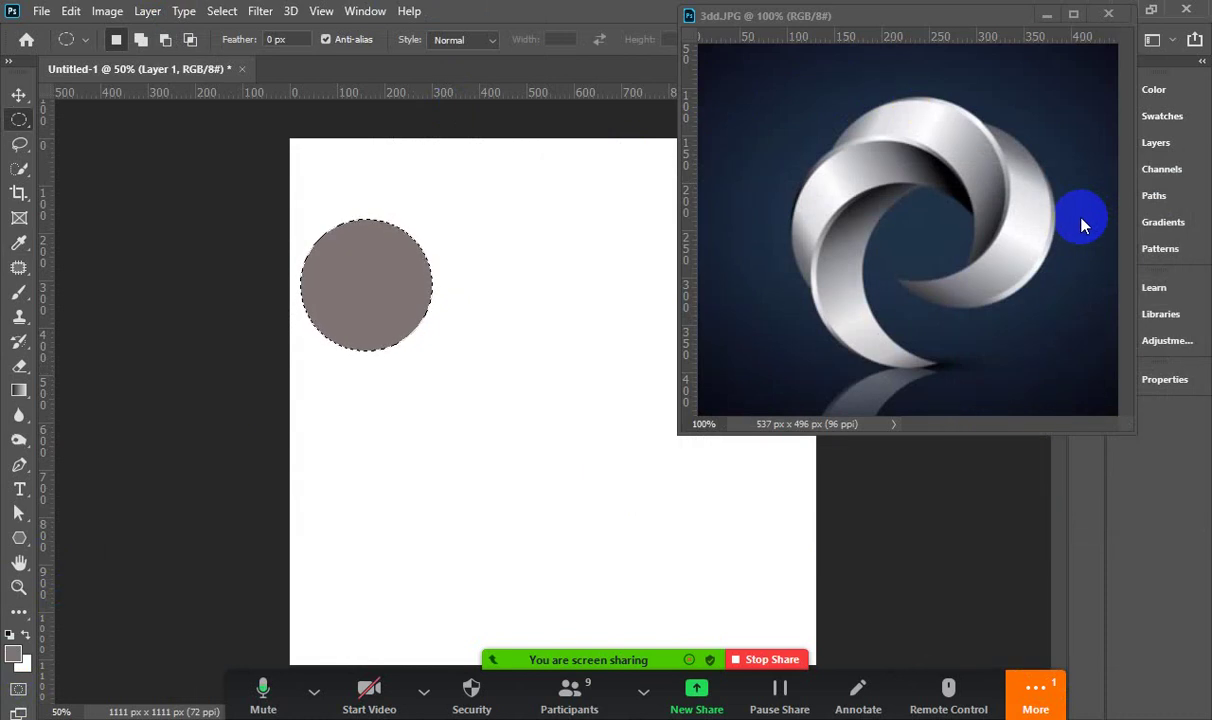
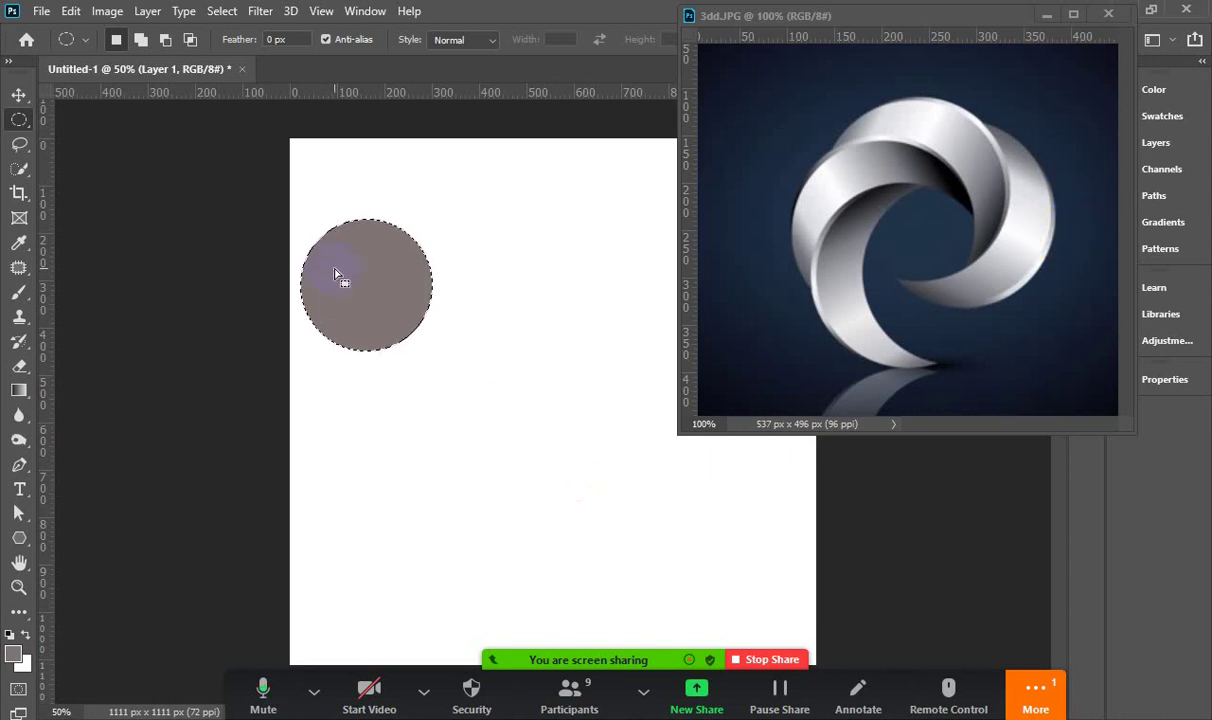
Offset the elliptical selection and delete the overlap to cut a crescent, then deselect
left_click_drag(336, 271, 349, 275)
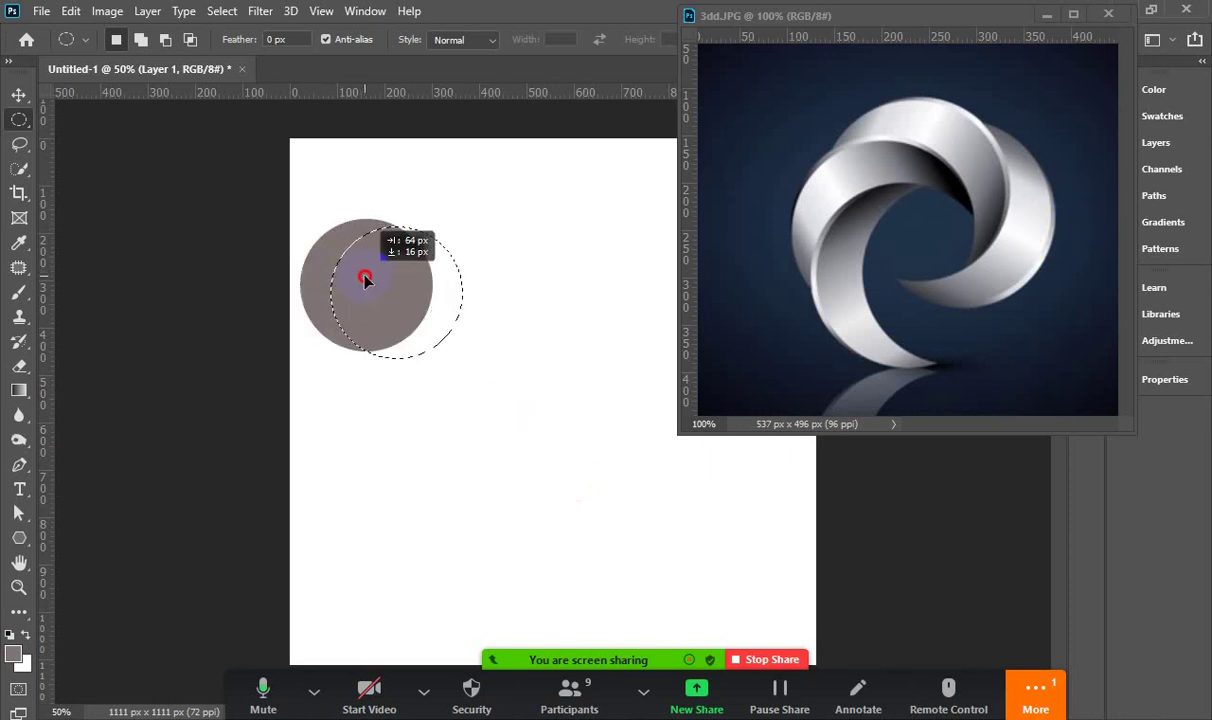
left_click_drag(349, 275, 370, 284)
key("Delete")
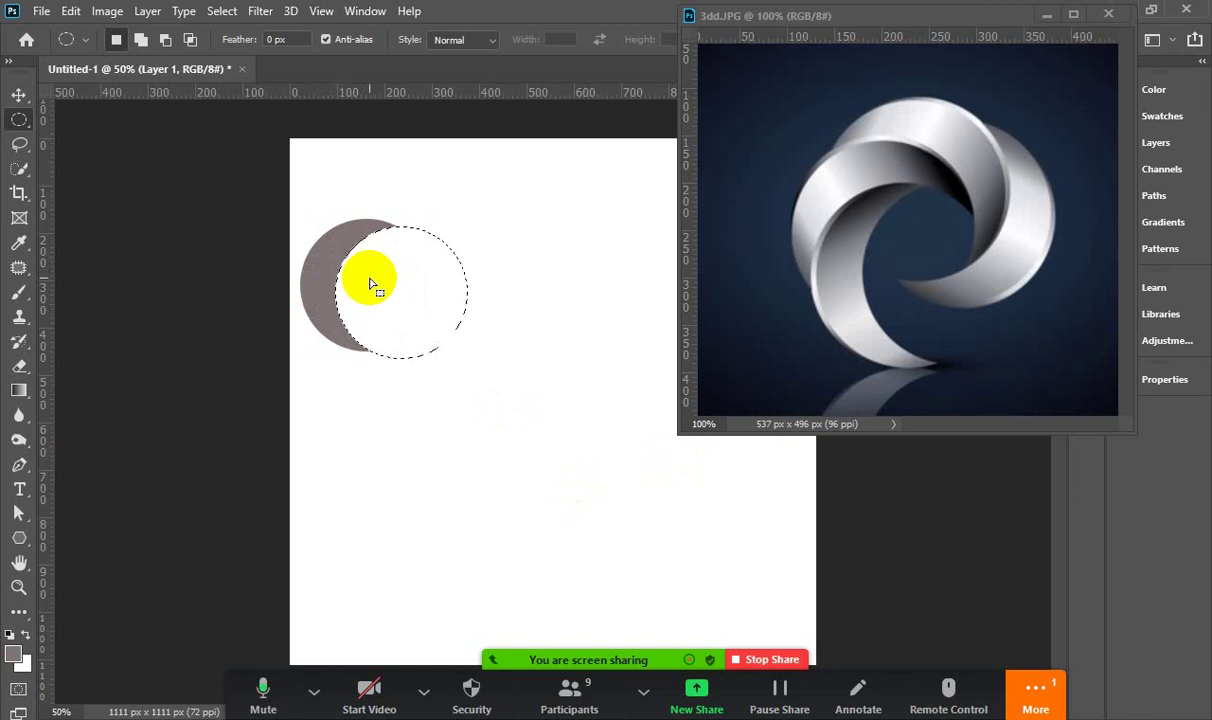
key("ctrl+d")
Undo the crescent cut and delete the whole grey circle from the canvas
left_click_drag(284, 89, 268, 159)
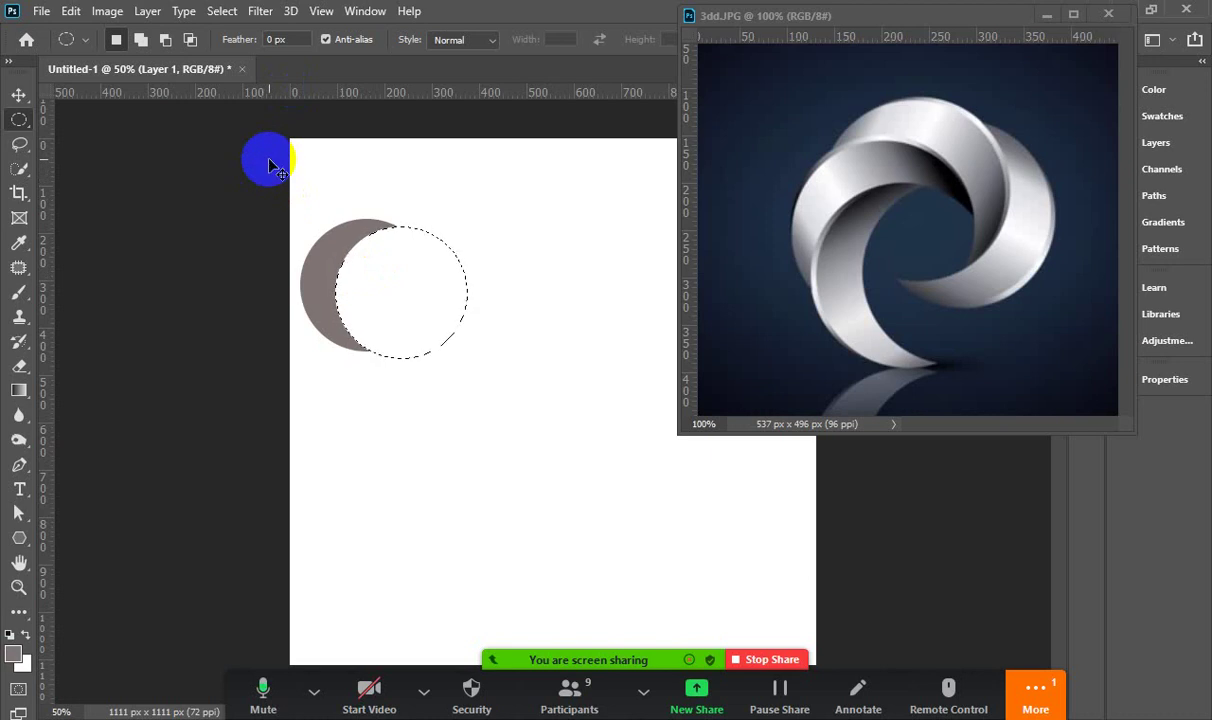
key("ctrl+z")
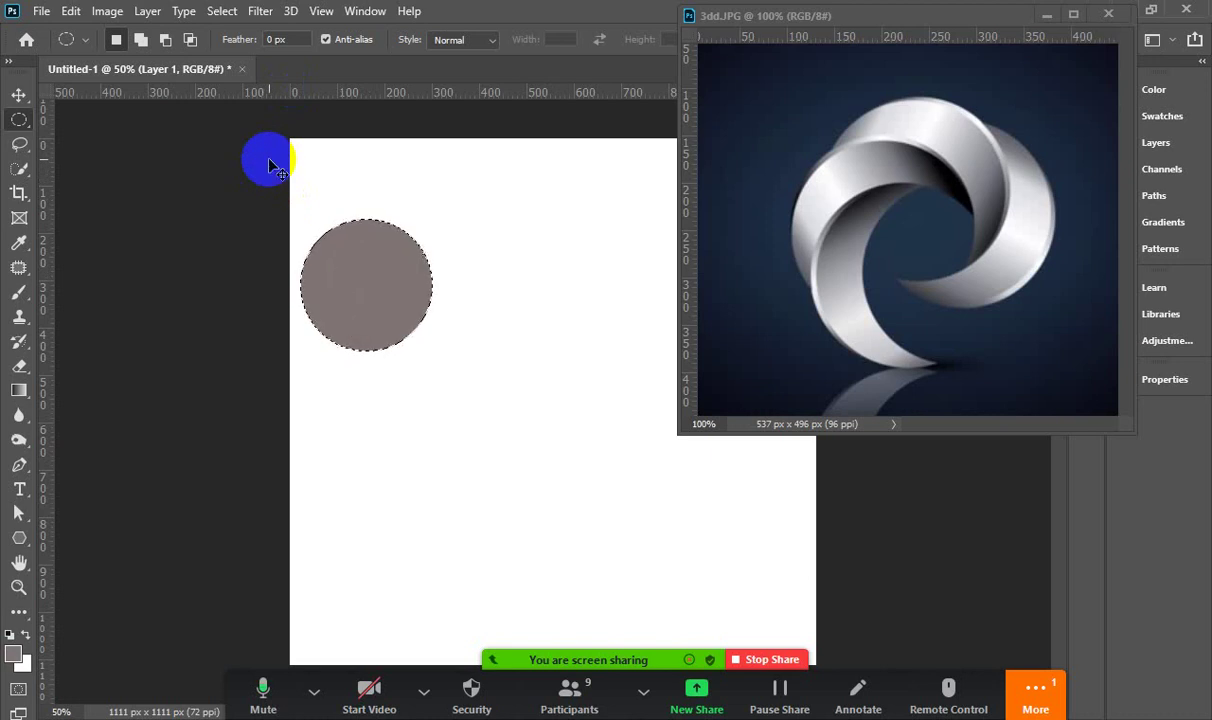
key("Delete")
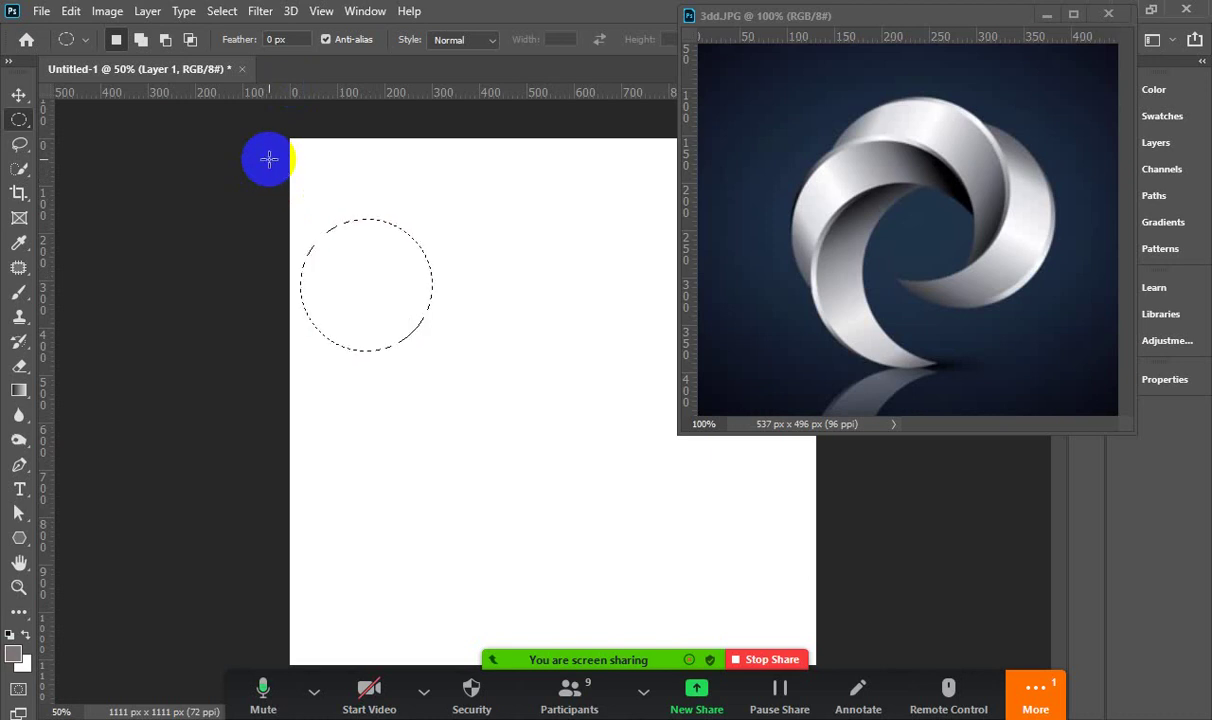
Move the 3dd.JPG window aside and open logooo.JPG from the ps folder
left_click(268, 159)
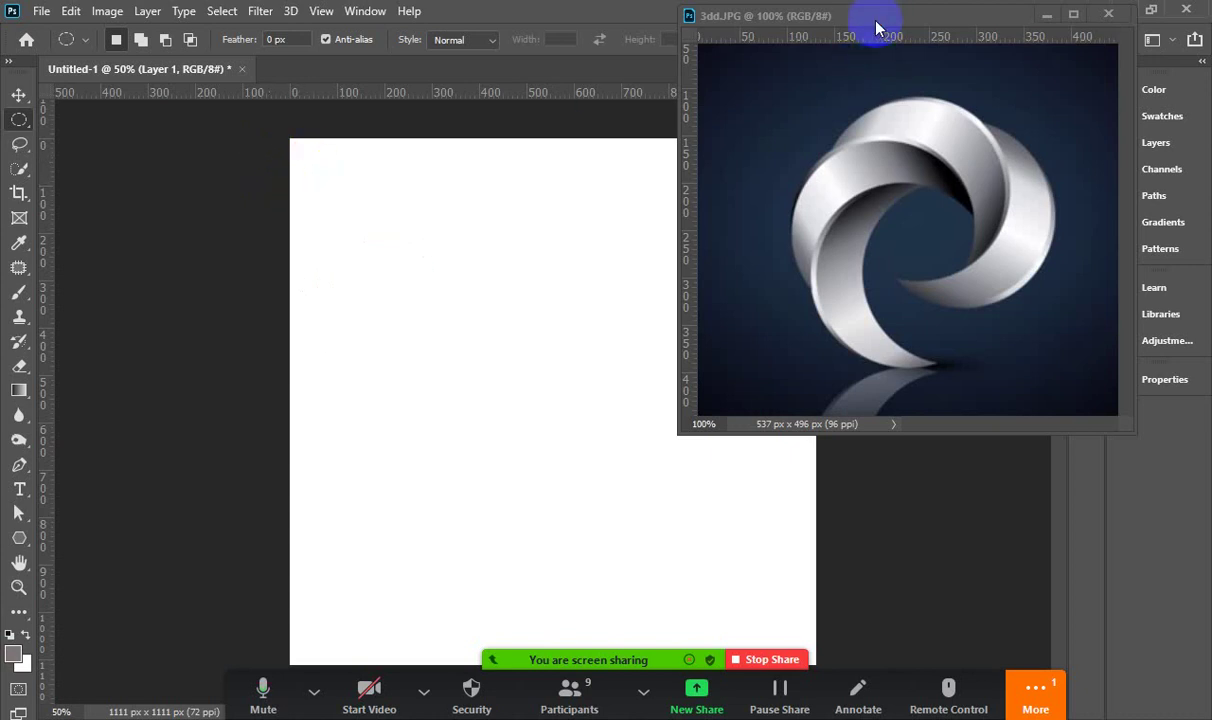
left_click_drag(876, 27, 920, 29)
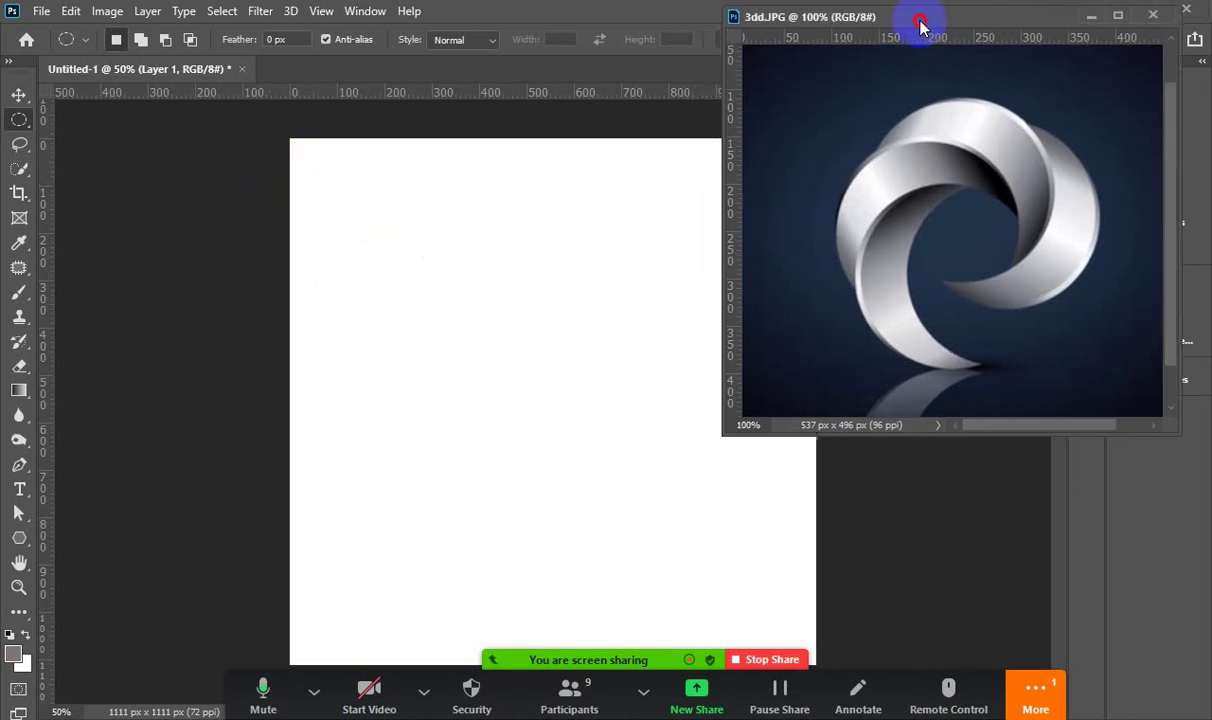
left_click(41, 11)
left_click(55, 48)
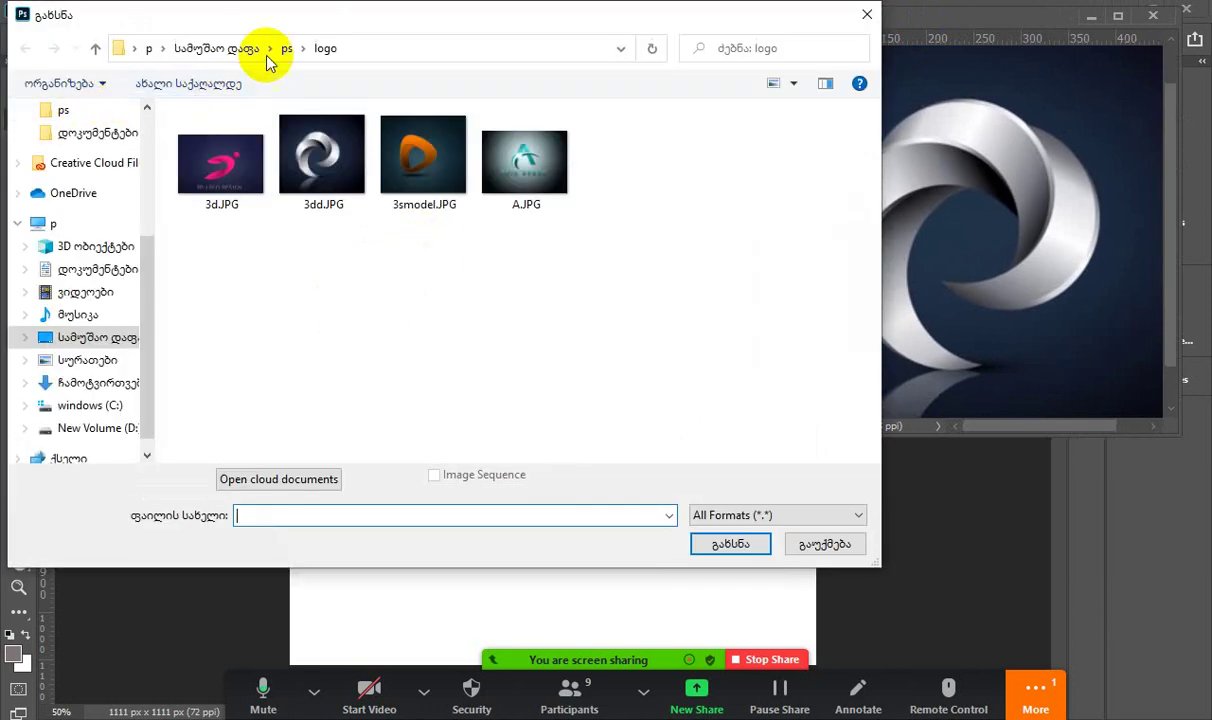
left_click(284, 50)
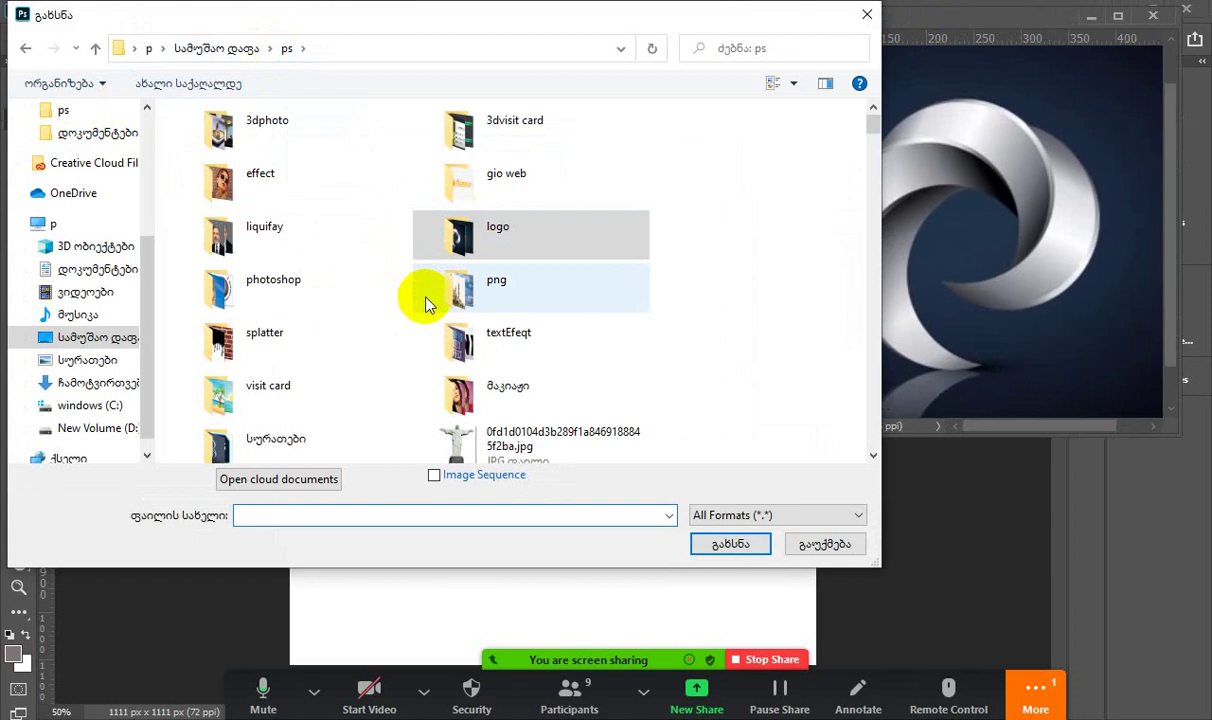
scroll(398, 319, "down", 2)
scroll(398, 319, "down", 5)
scroll(398, 322, "down", 5)
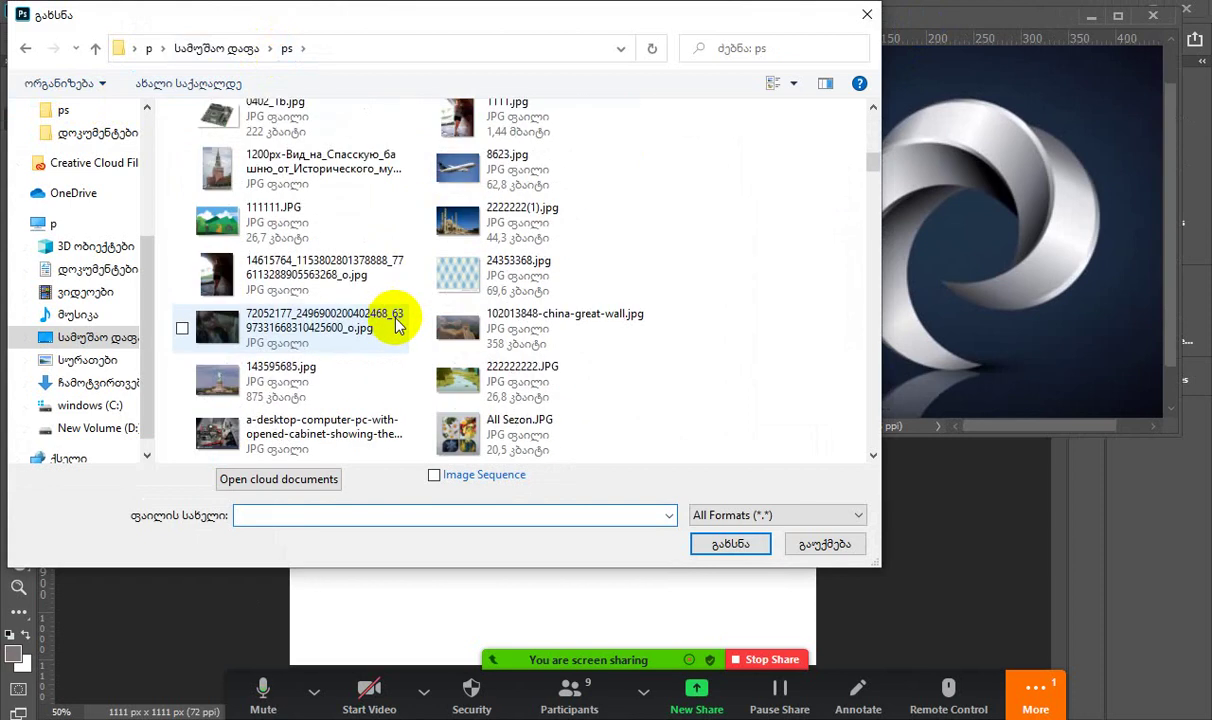
scroll(398, 322, "down", 5)
scroll(400, 330, "down", 3)
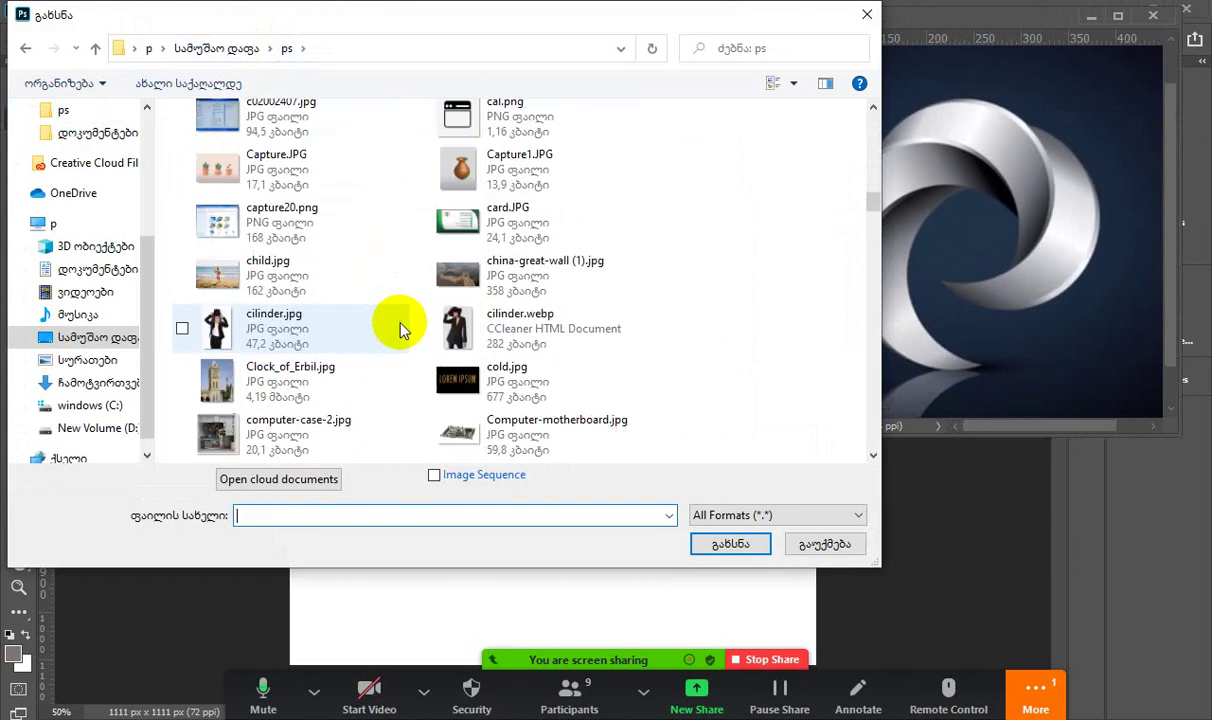
scroll(400, 330, "down", 3)
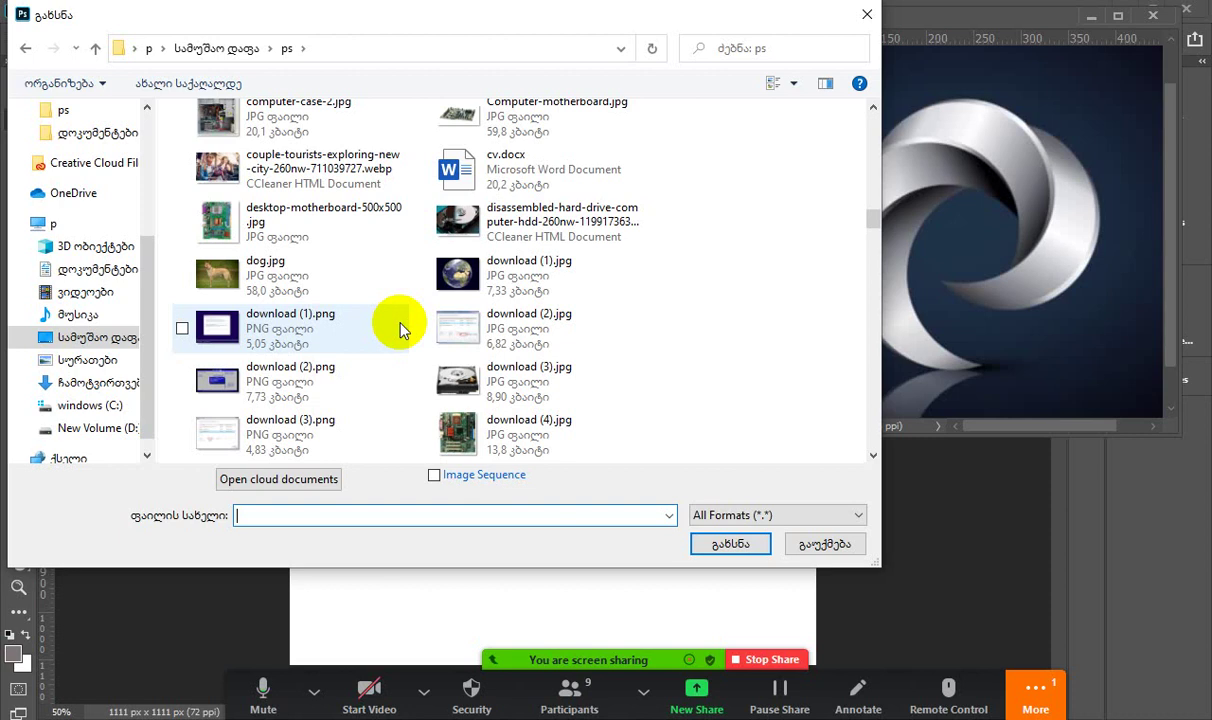
scroll(400, 330, "down", 3)
scroll(400, 328, "down", 3)
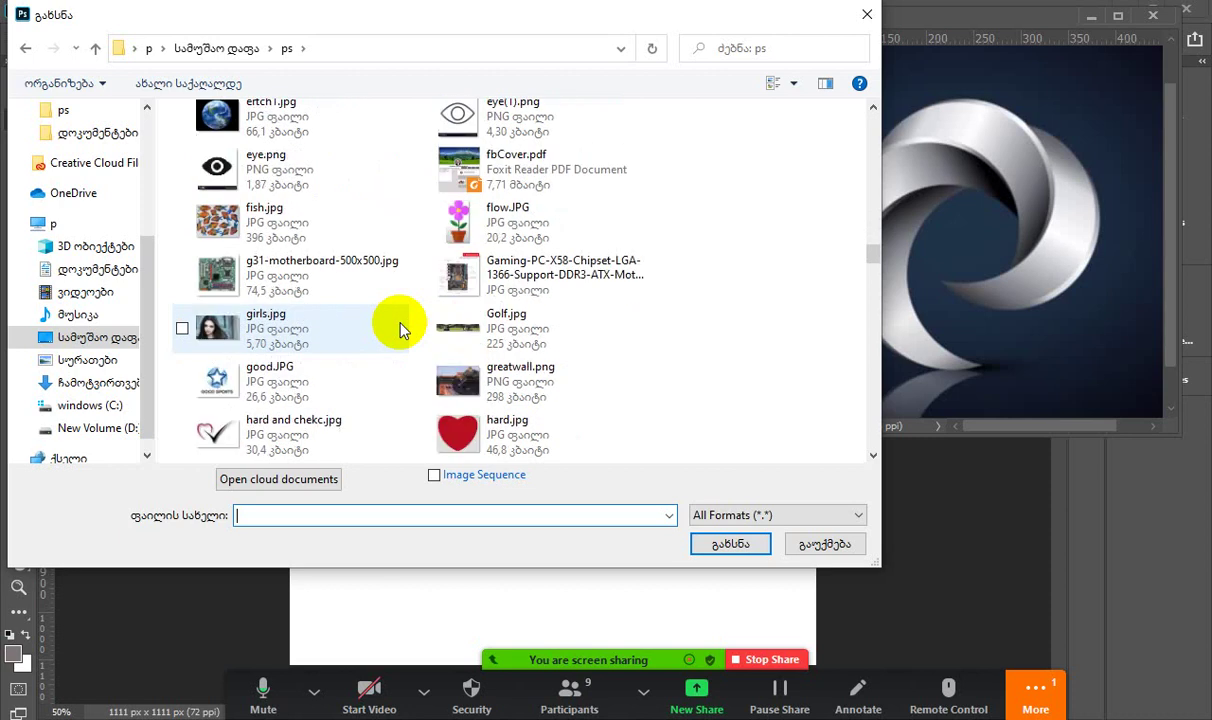
scroll(400, 328, "down", 3)
scroll(400, 330, "down", 3)
scroll(400, 330, "down", 3)
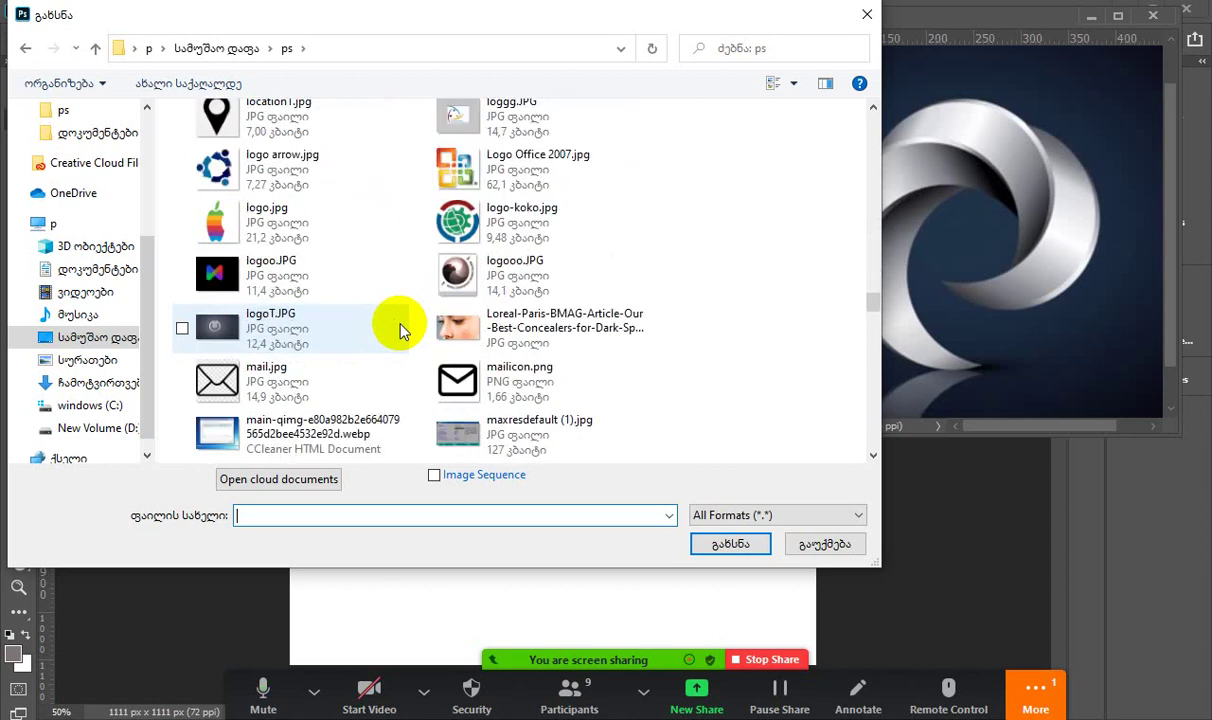
double_click(462, 275)
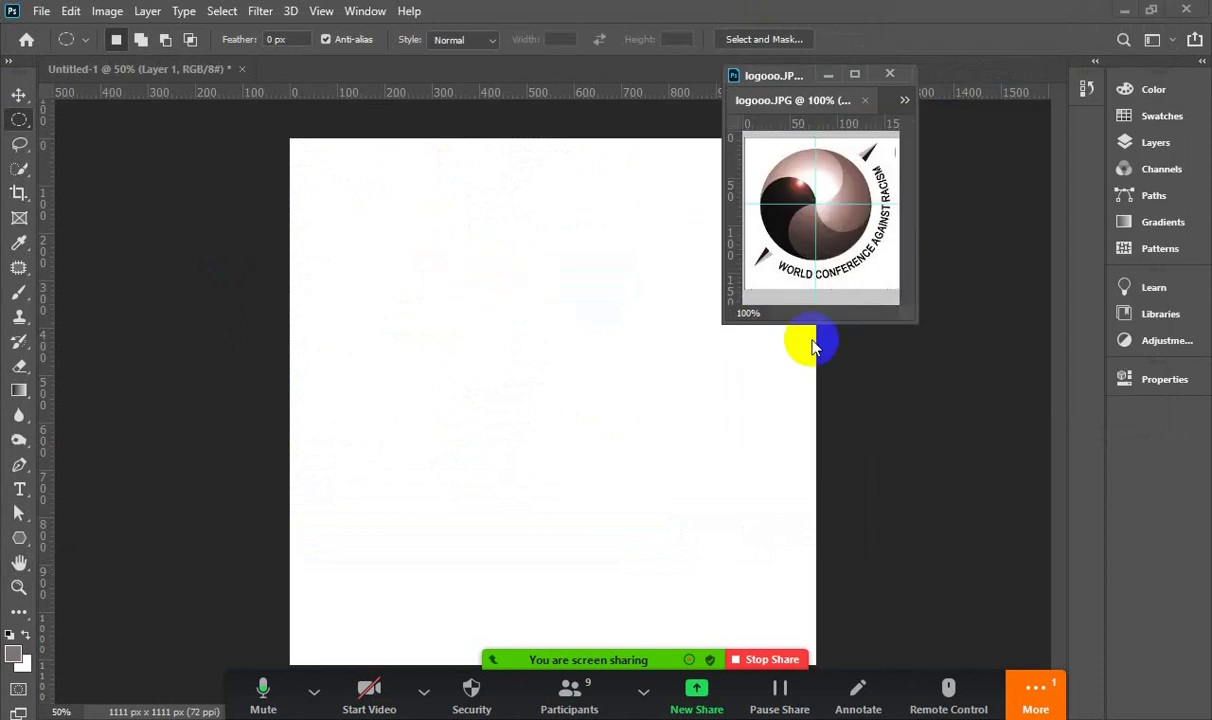
Enlarge the logooo.JPG window and zoom it to 200%
left_click_drag(905, 320, 1010, 430)
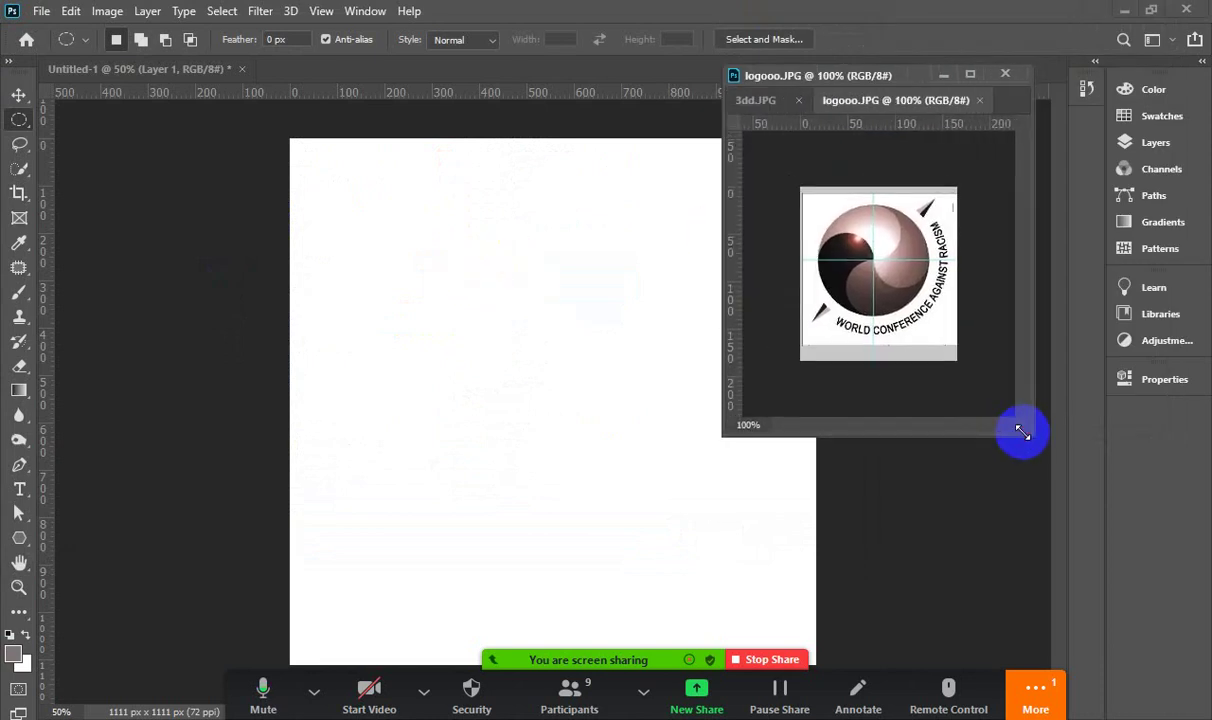
key("ctrl+plus")
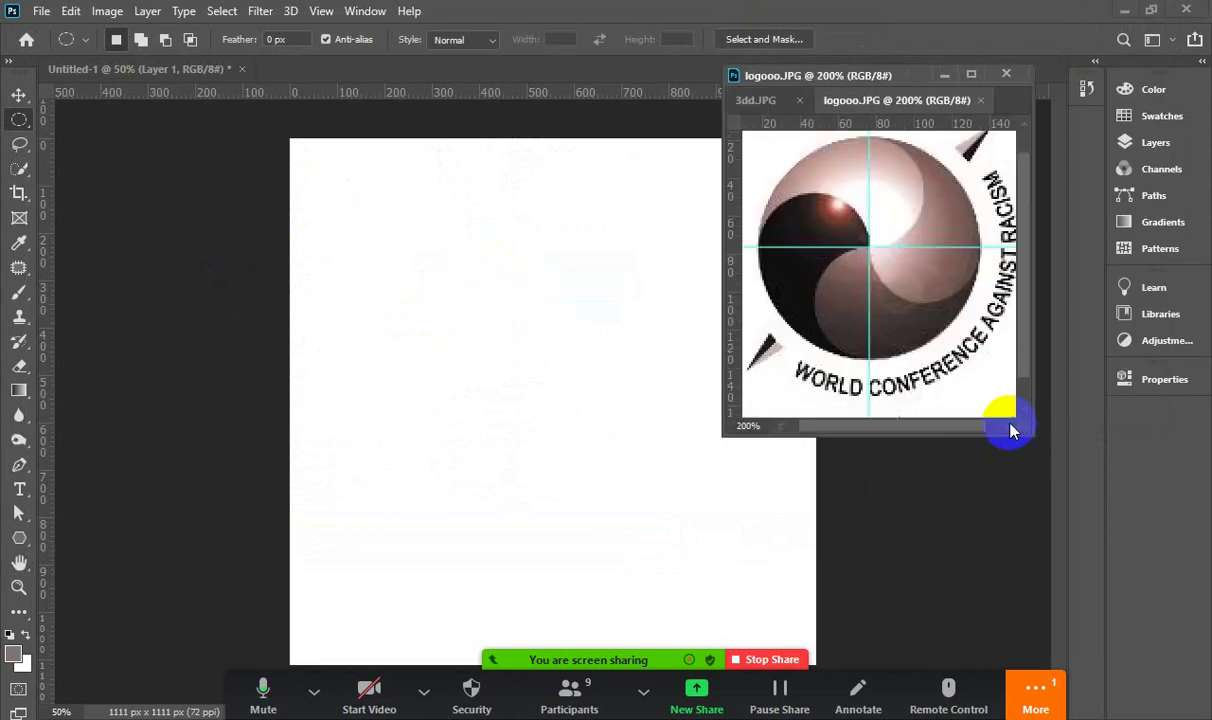
left_click(850, 272)
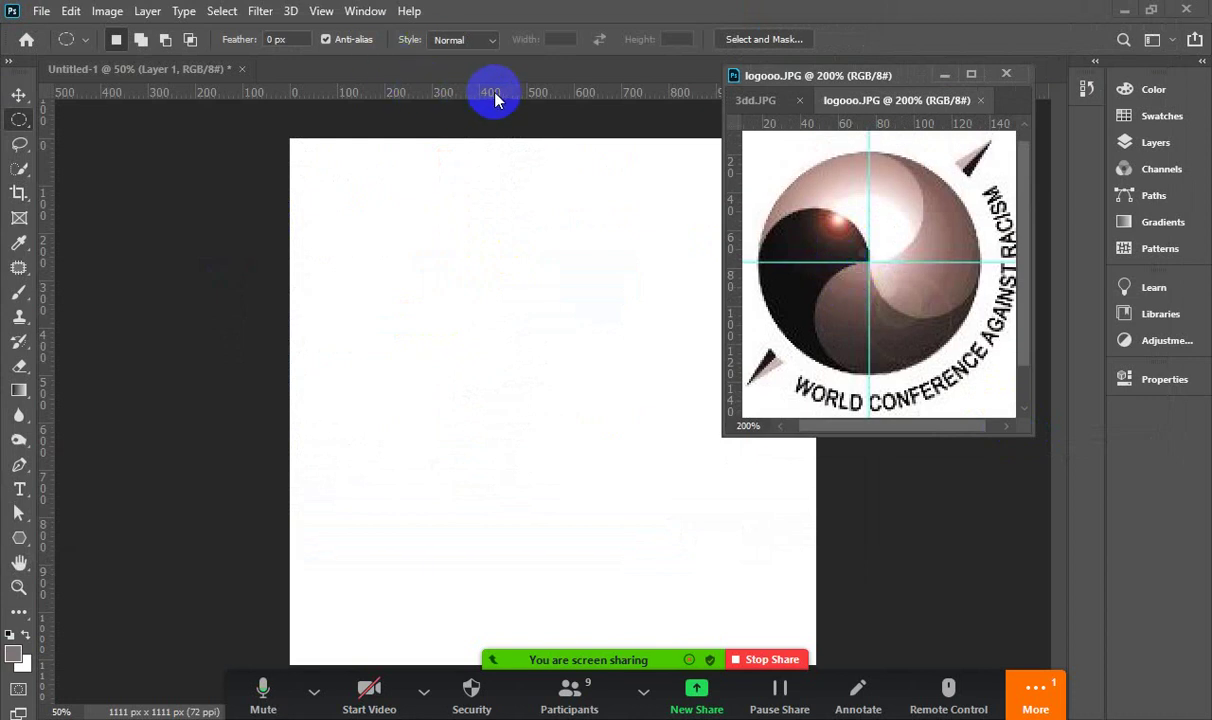
Place horizontal and vertical guides near canvas centre and start a circle selection at their crossing
left_click_drag(494, 97, 540, 399)
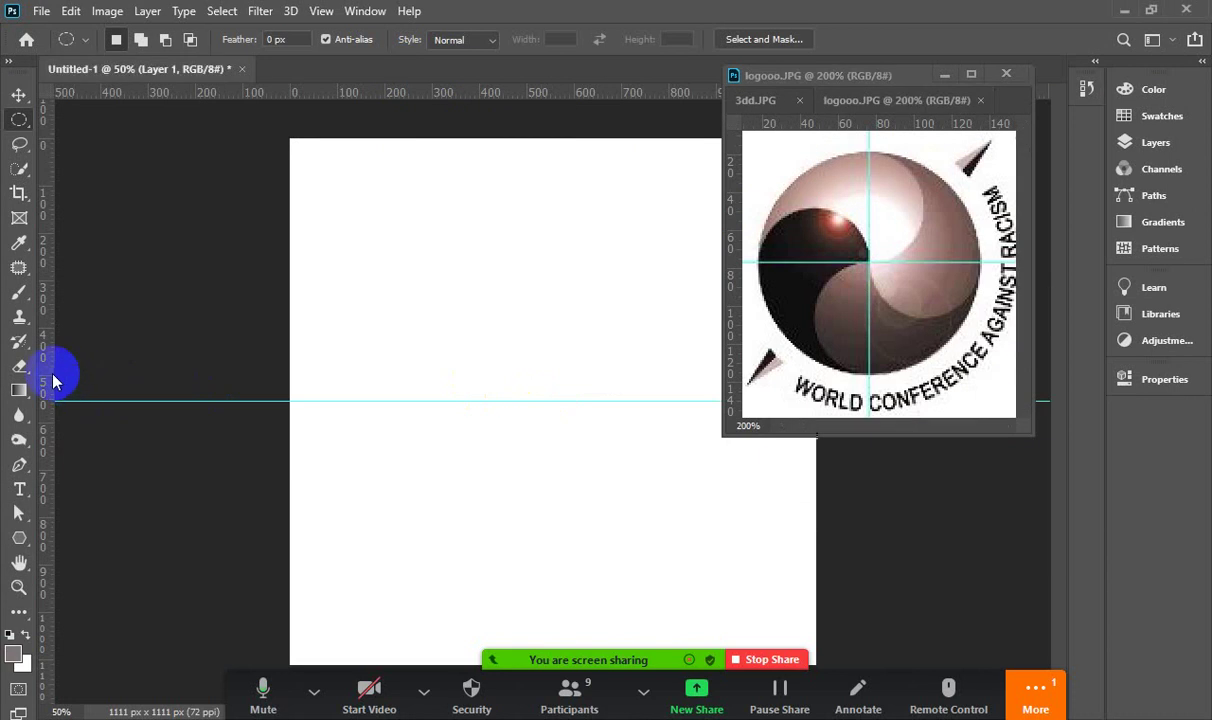
left_click_drag(109, 373, 588, 374)
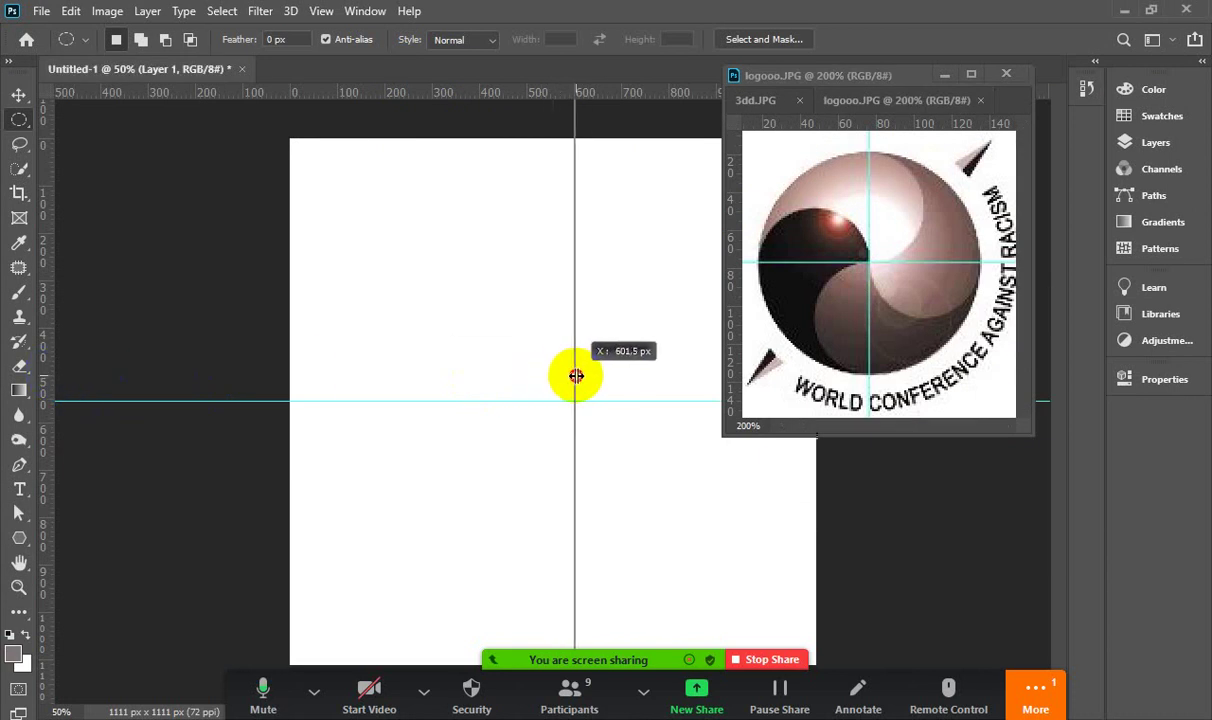
left_click_drag(588, 374, 565, 375)
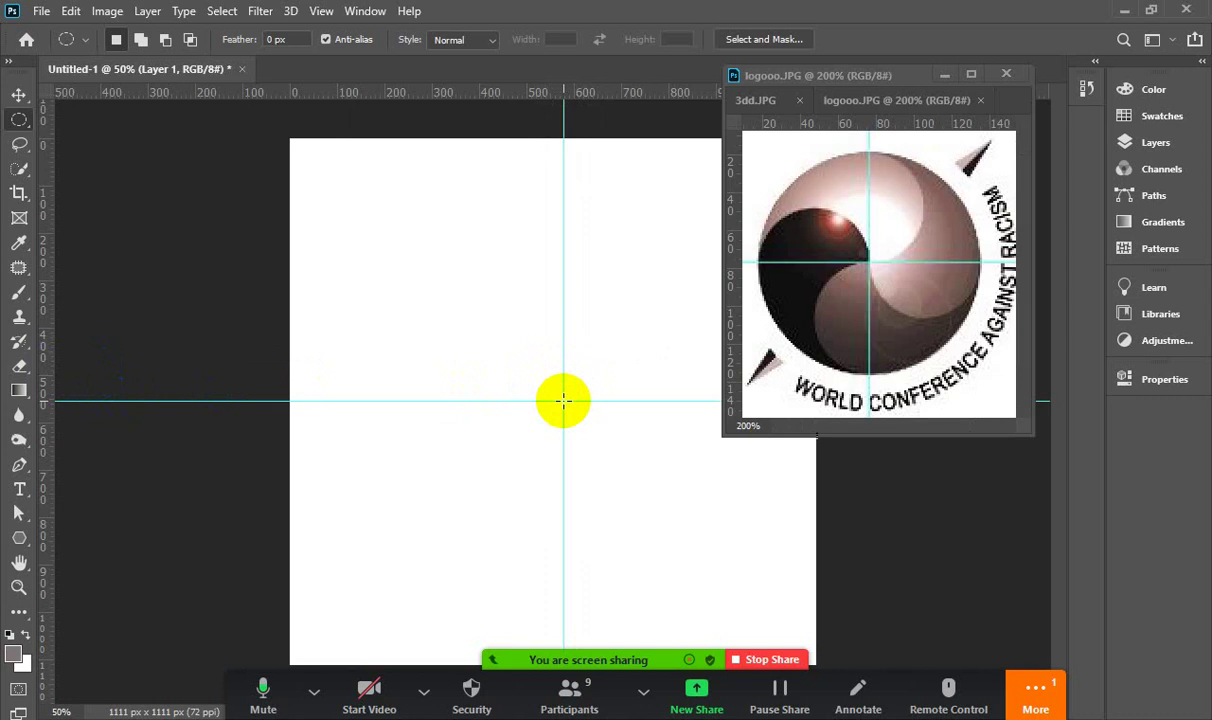
left_click_drag(563, 401, 520, 302)
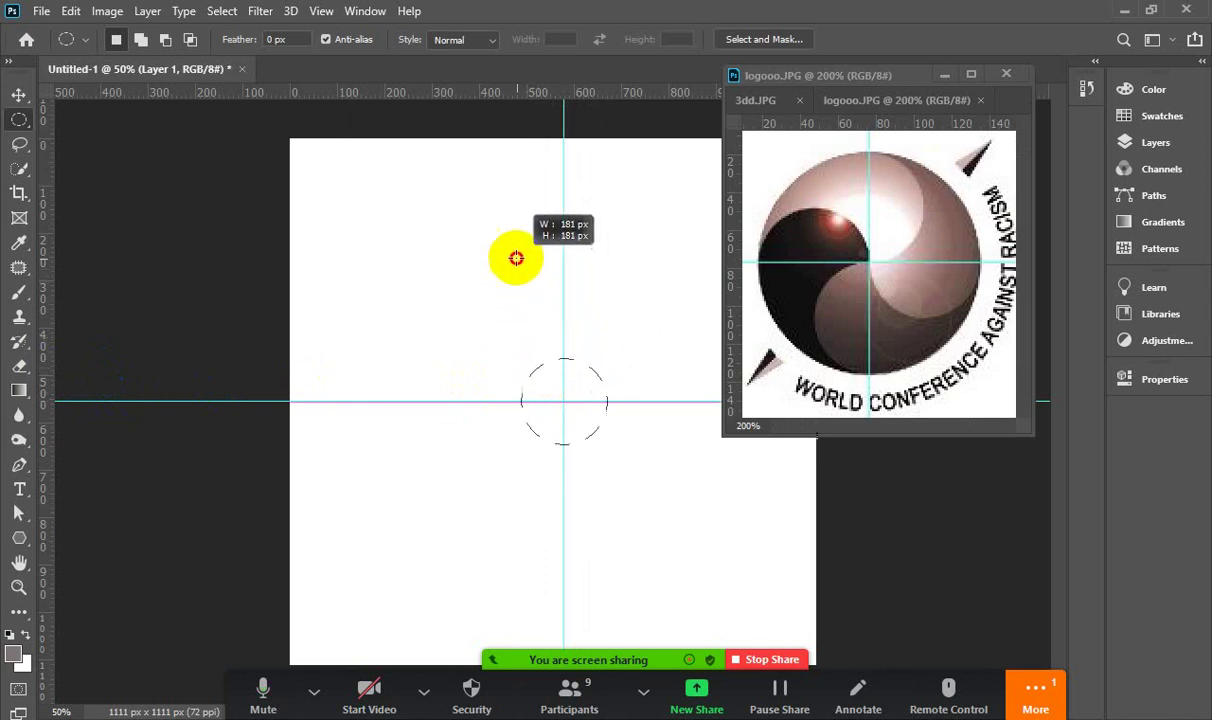
Enlarge the circle selection to about 269 px, fill it grey on new Layer 2, and deselect
mouse_move(520, 302)
left_mouse_down()
mouse_move(499, 220)
mouse_move(500, 244)
left_mouse_up()
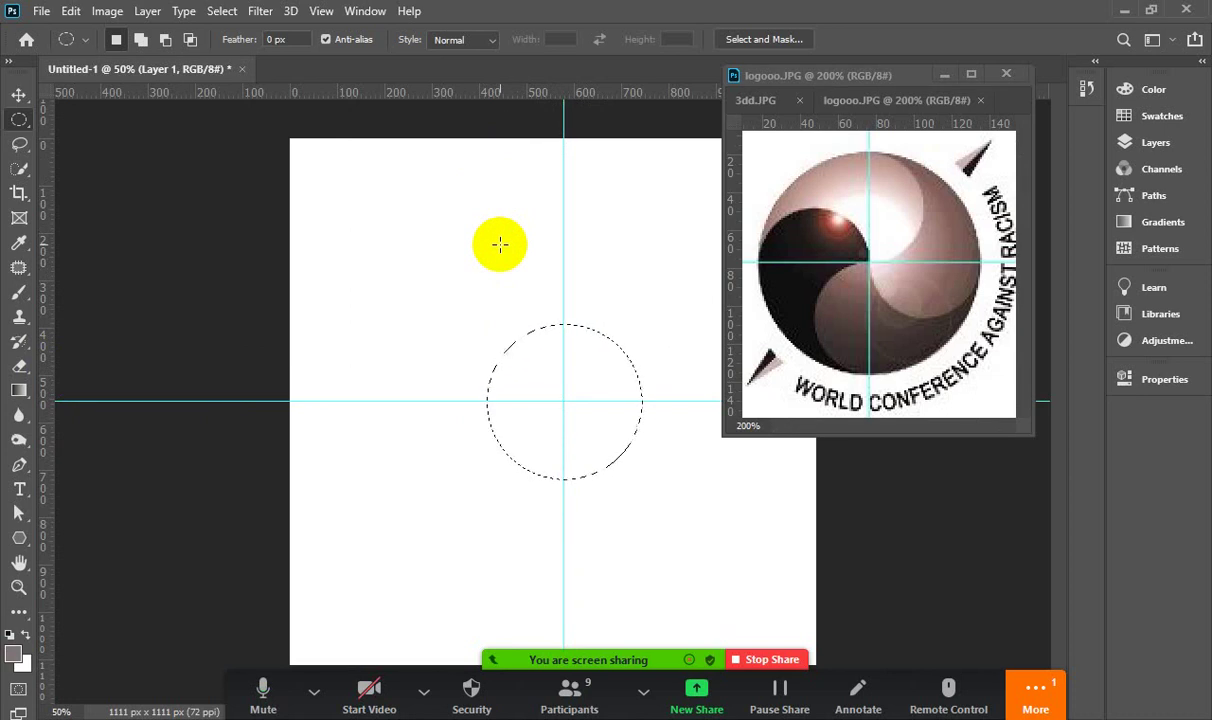
left_click(222, 12)
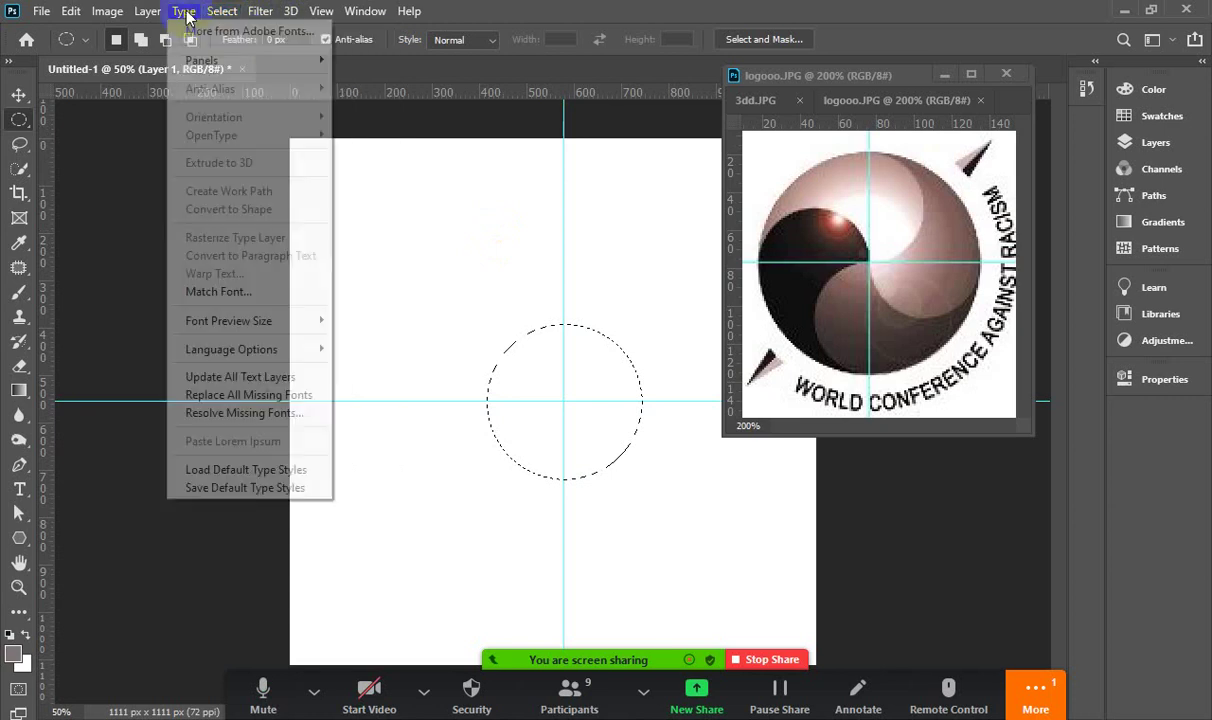
mouse_move(200, 12)
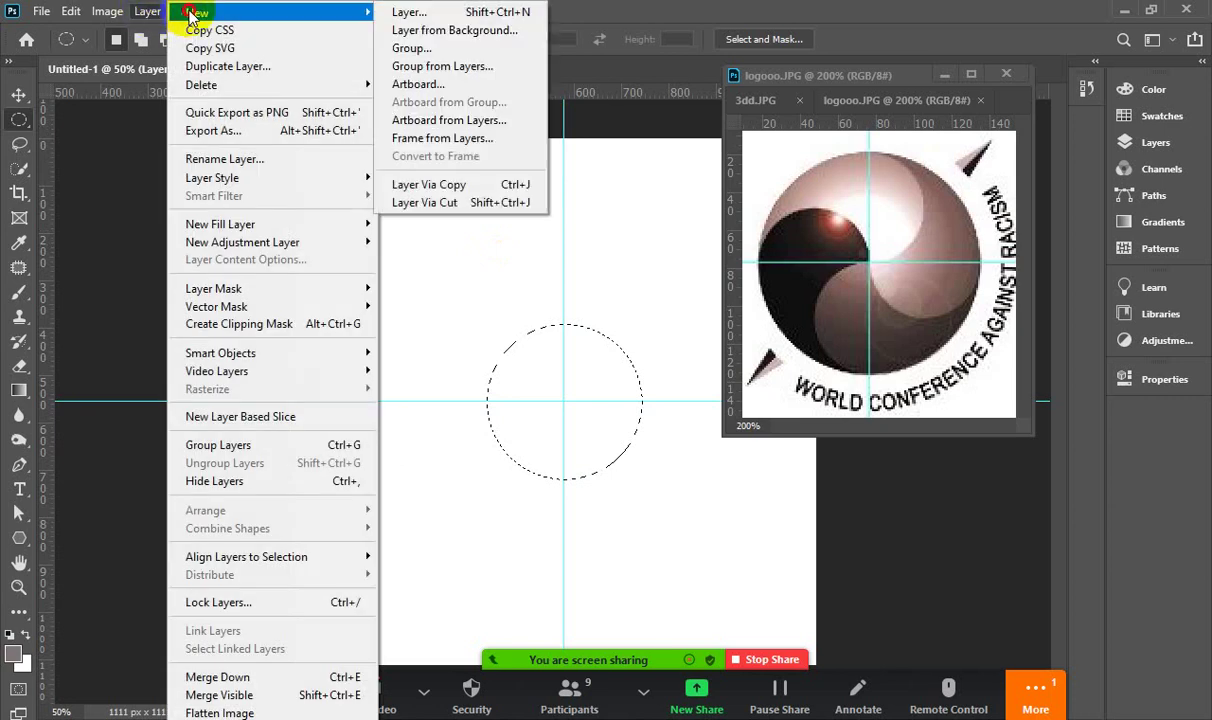
left_click(403, 12)
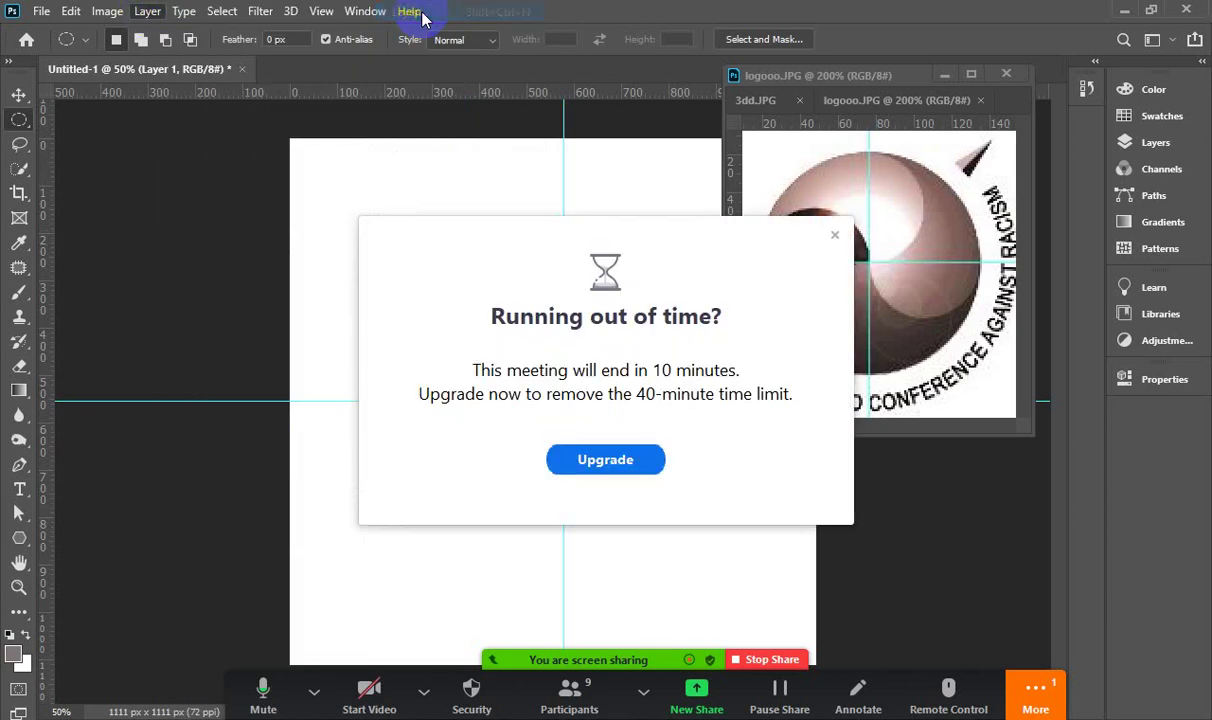
left_click(834, 235)
left_click(757, 211)
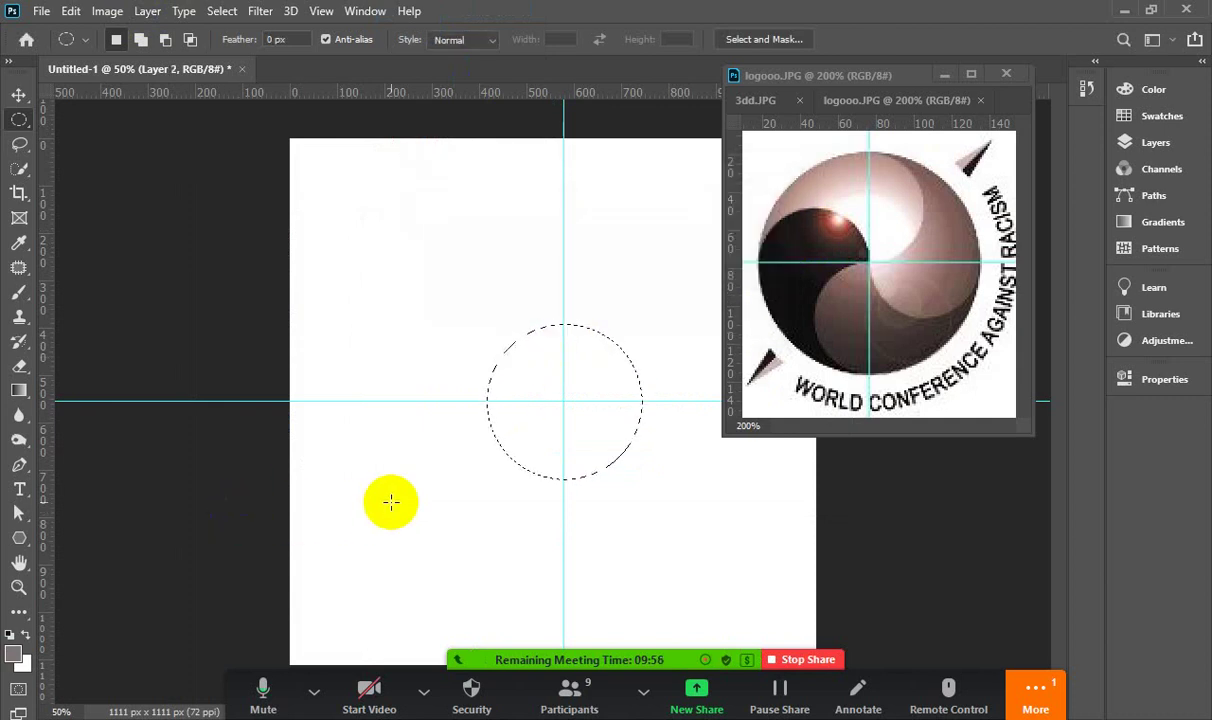
key("alt+BackSpace")
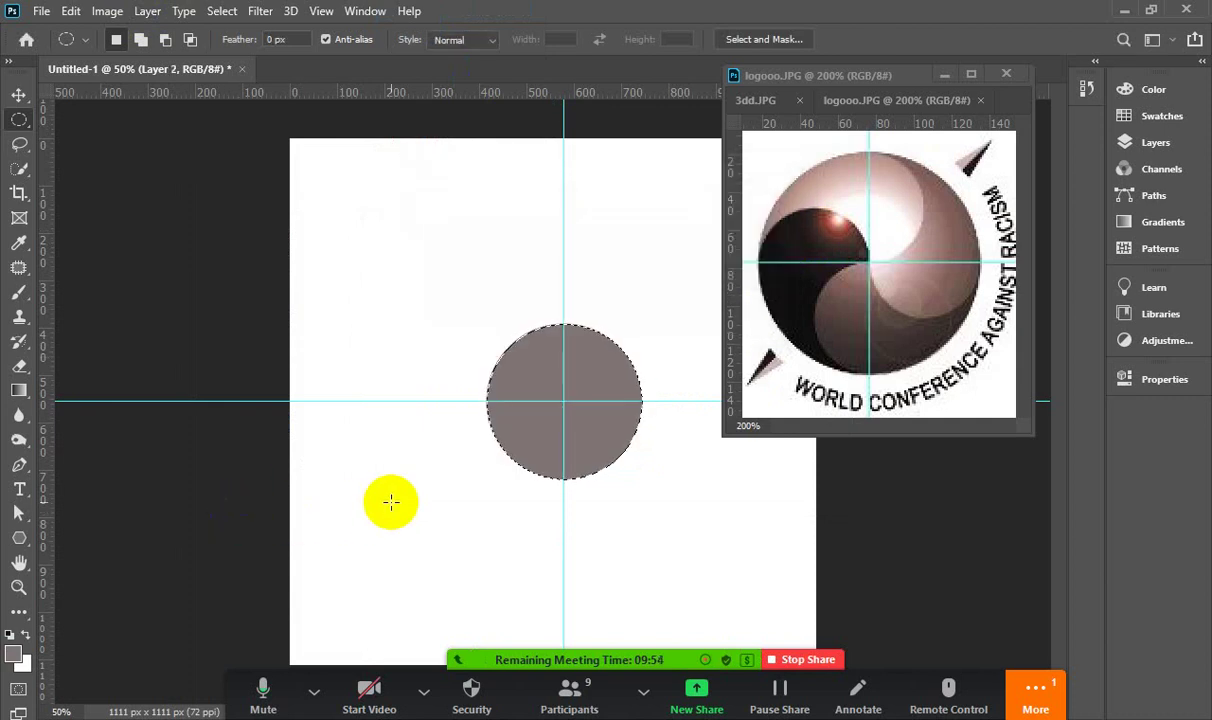
key("ctrl+d")
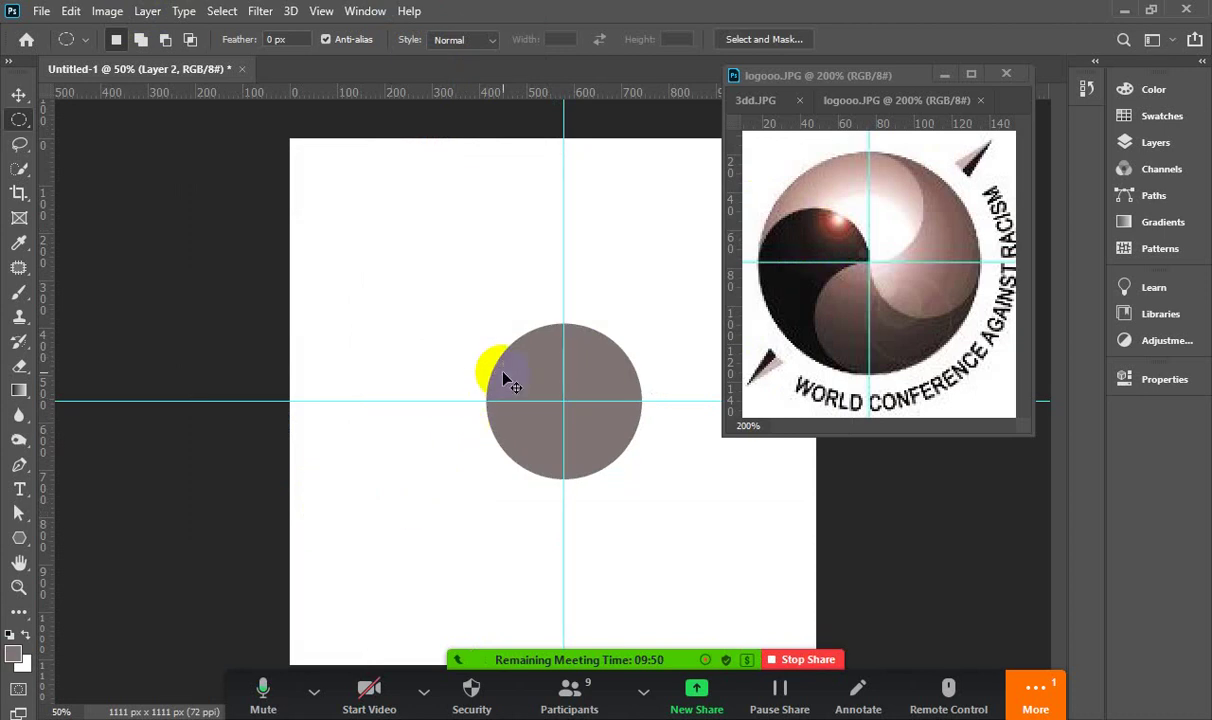
Reselect the grey circle with Ctrl+Shift+D
key("ctrl+shift+d")
left_click(800, 265)
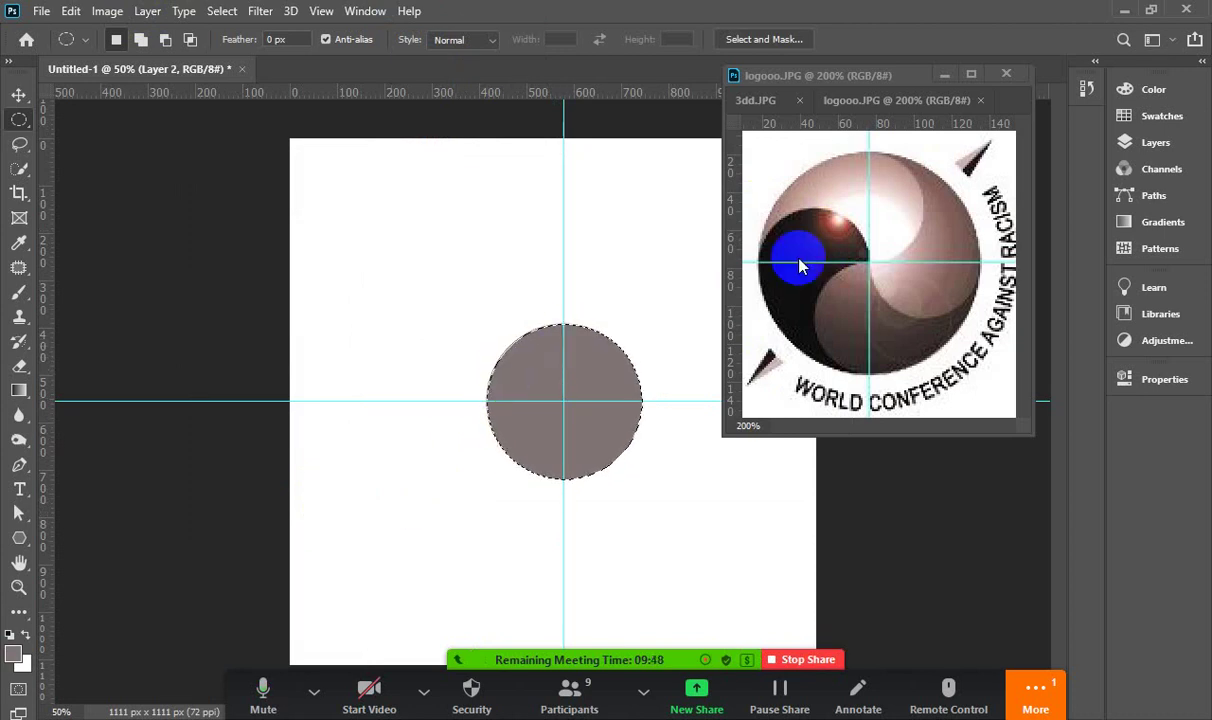
left_click(811, 274)
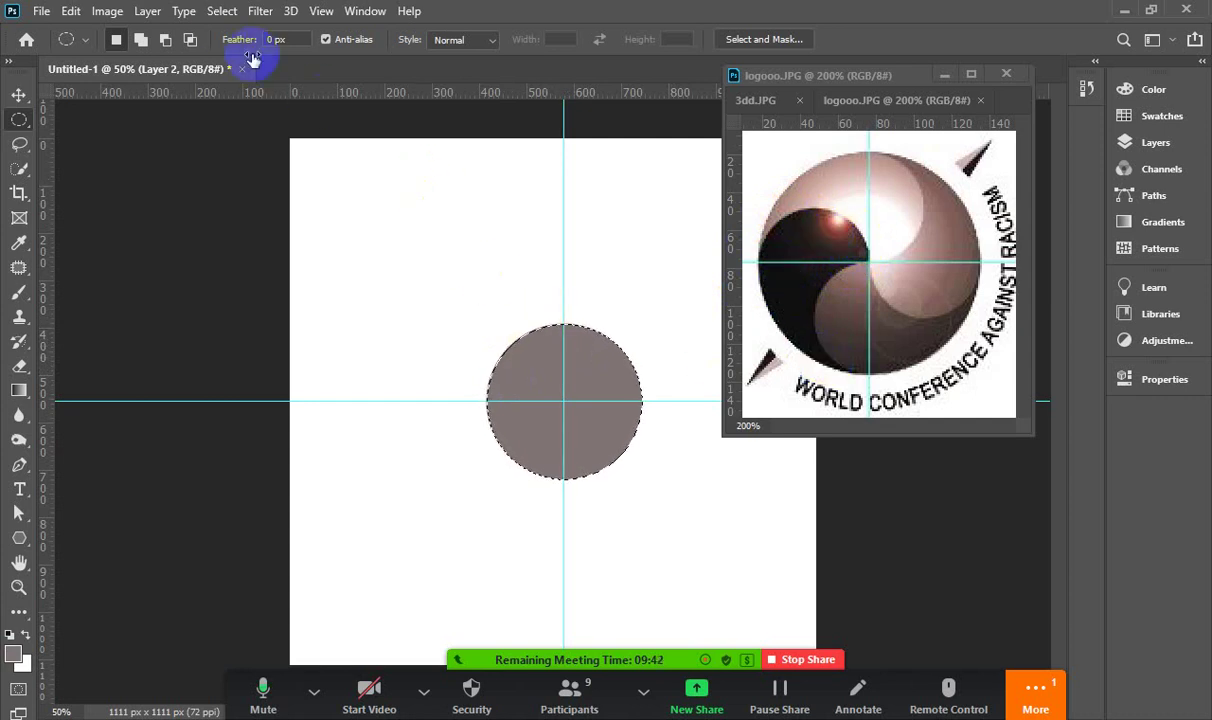
left_click(222, 12)
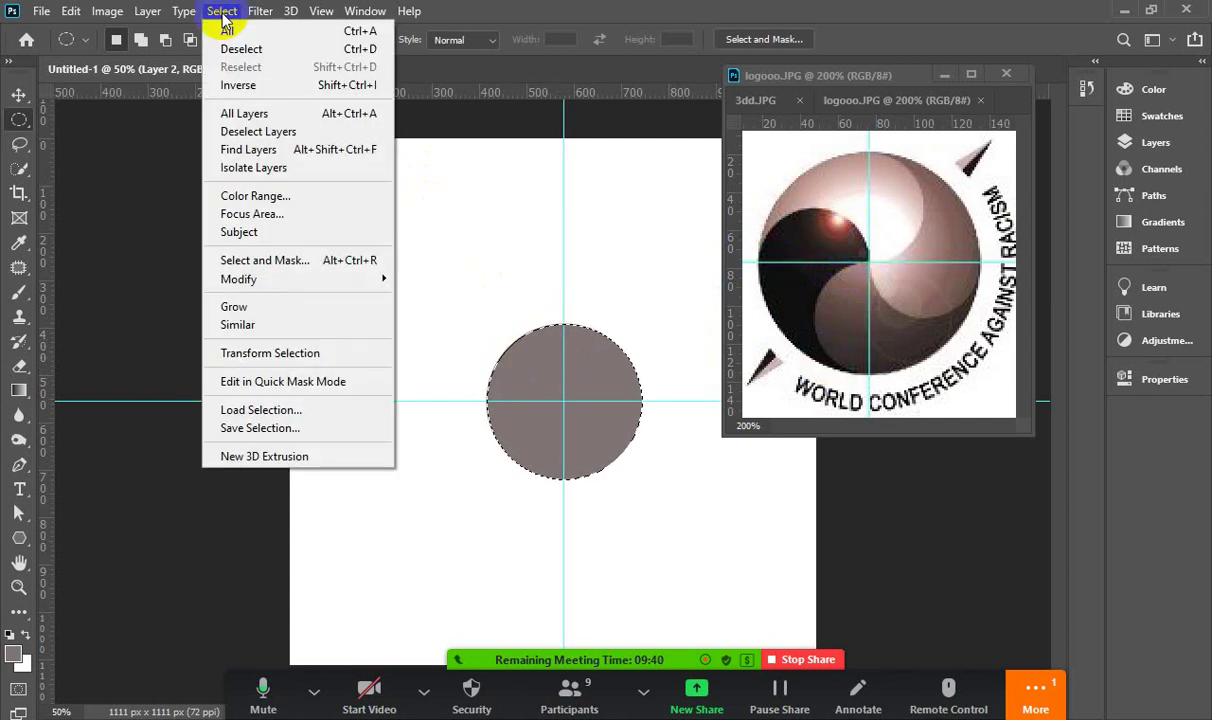
Transform the selection to about 49% scale over the grey circle's left half and commit
left_click(278, 355)
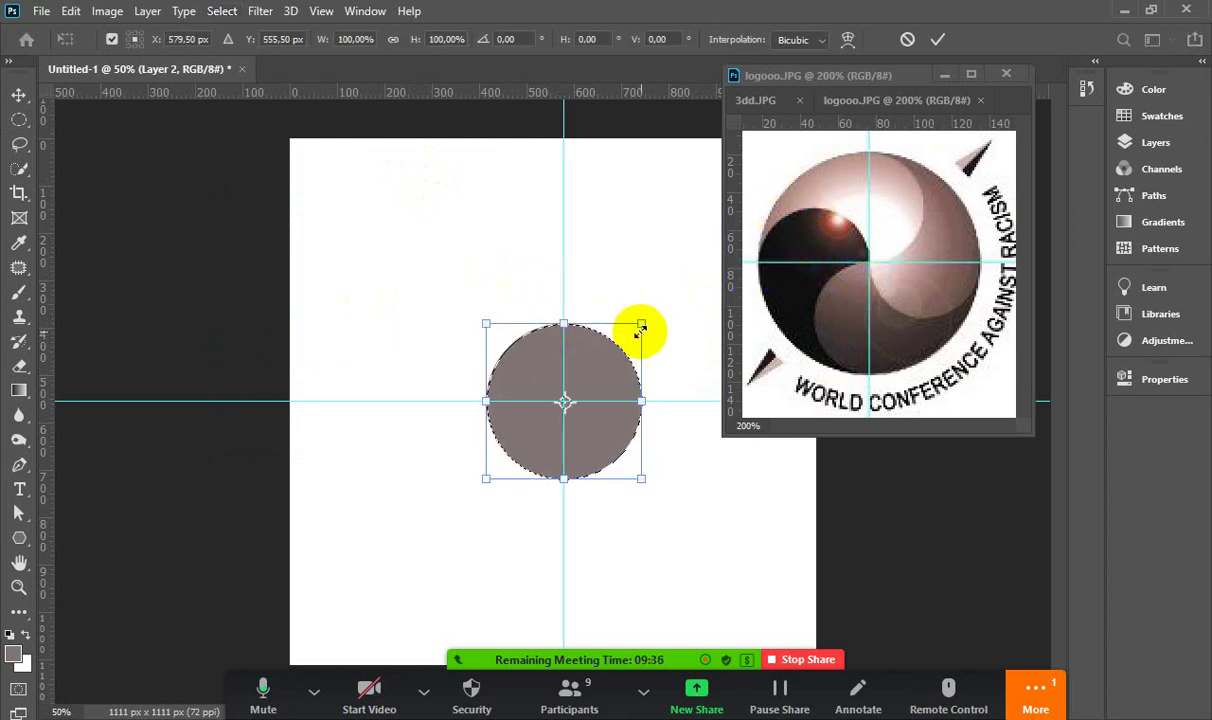
left_click_drag(641, 324, 551, 383)
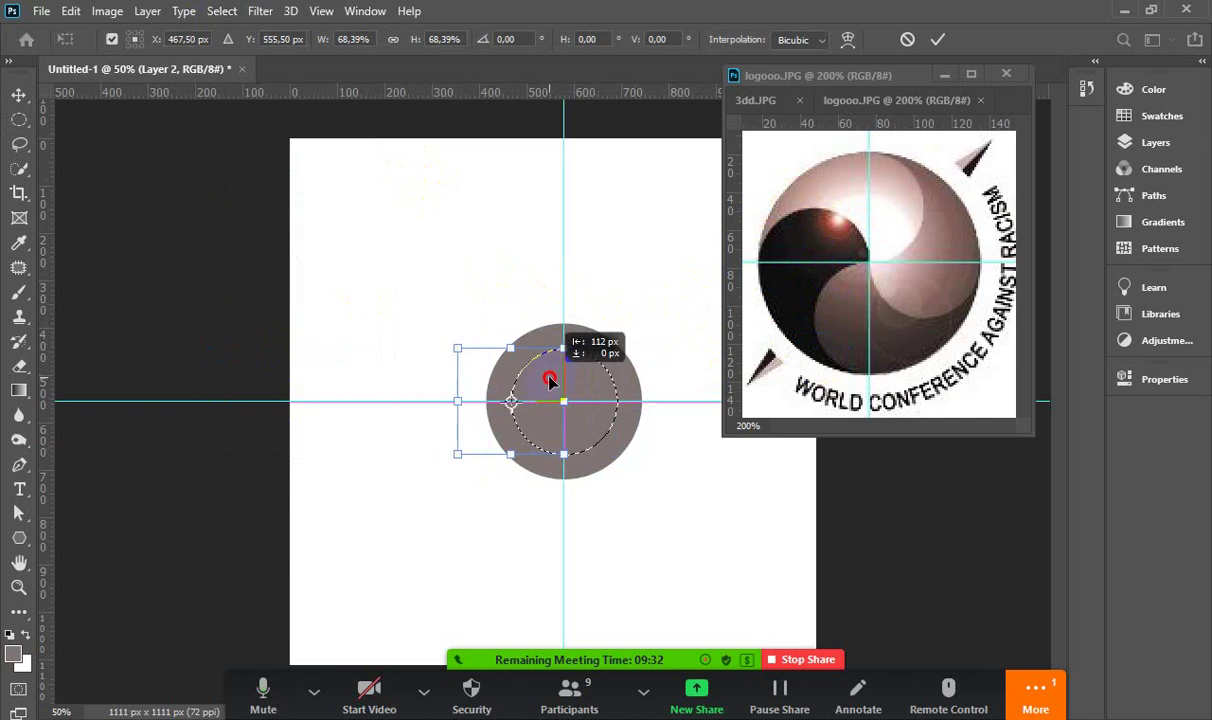
mouse_move(473, 354)
left_mouse_down()
mouse_move(459, 347)
mouse_move(530, 381)
left_mouse_up()
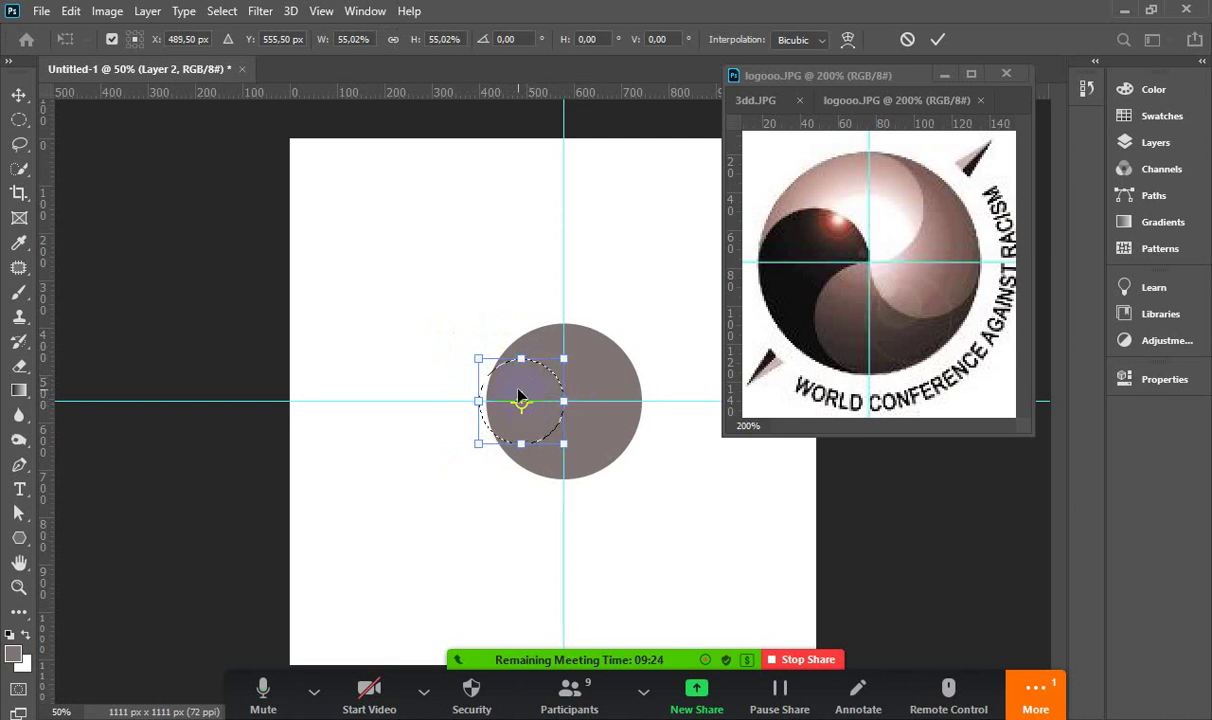
left_click(478, 359)
left_click_drag(481, 360, 484, 364)
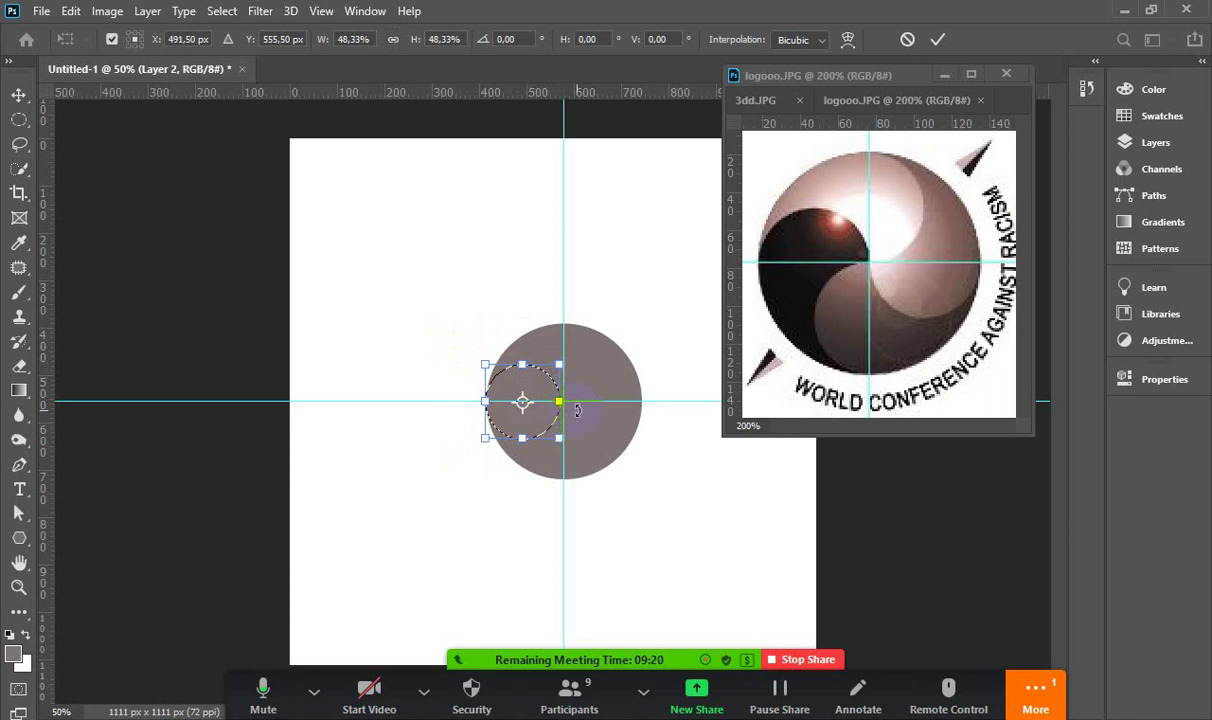
left_click(495, 346)
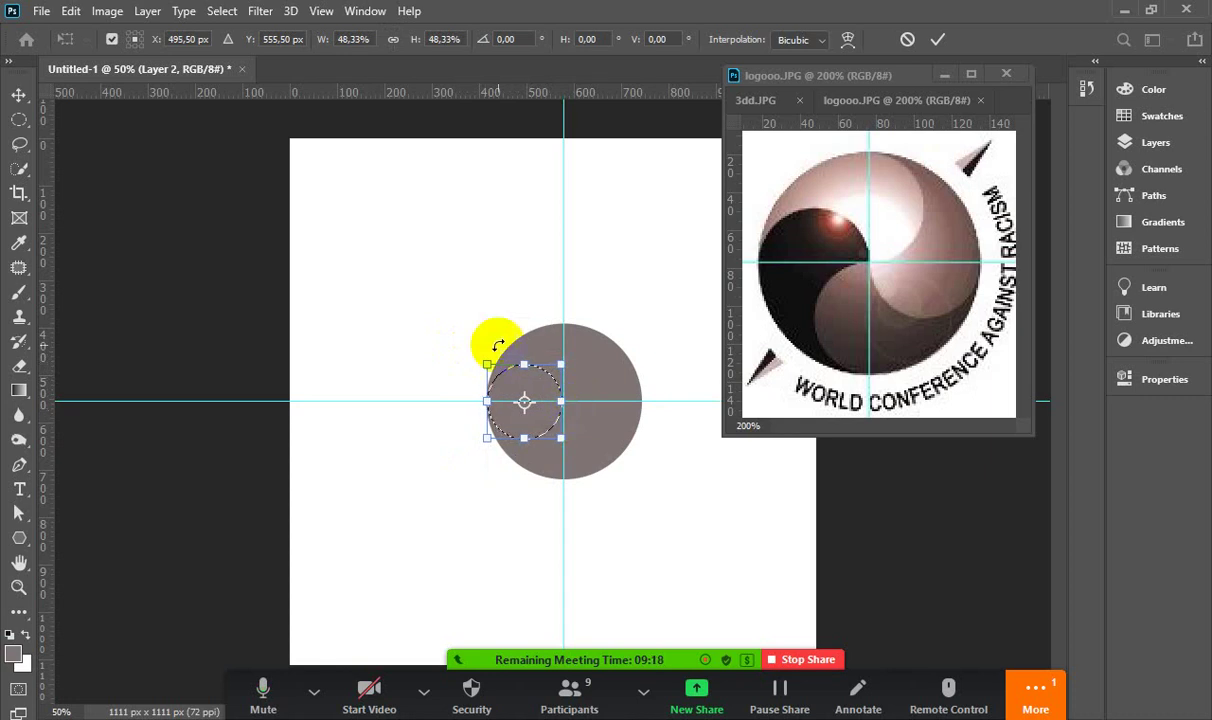
left_click(465, 428)
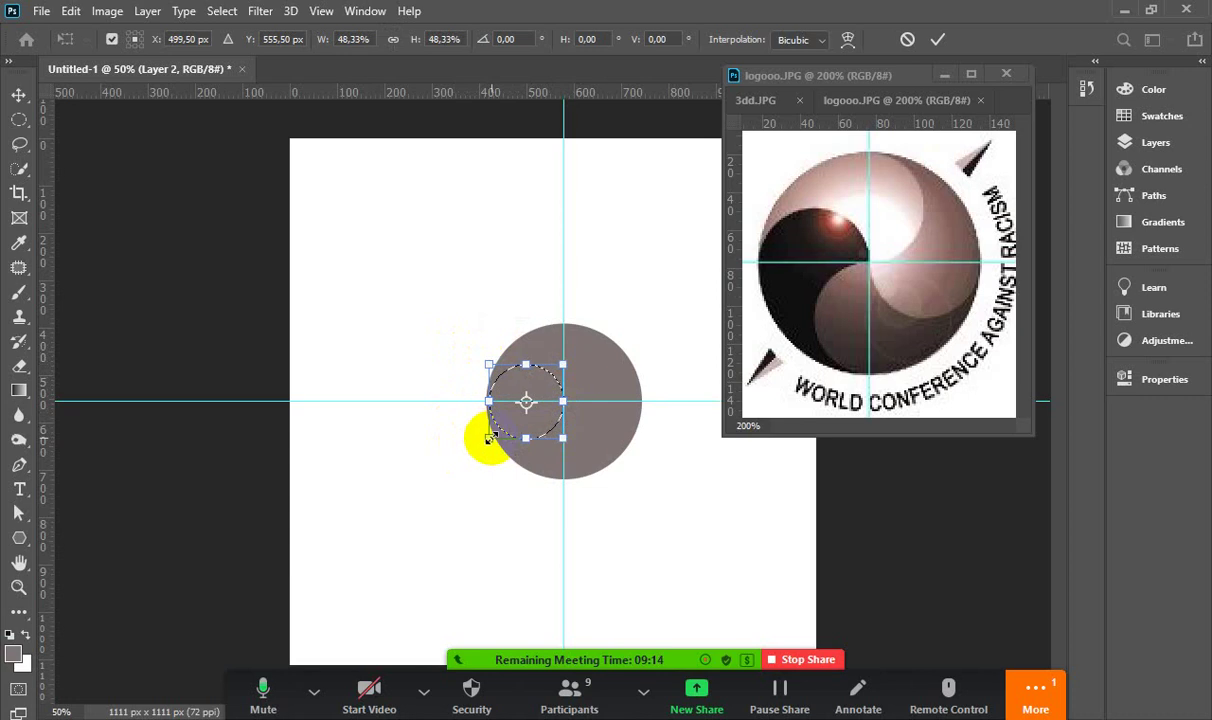
left_click_drag(489, 438, 486, 439)
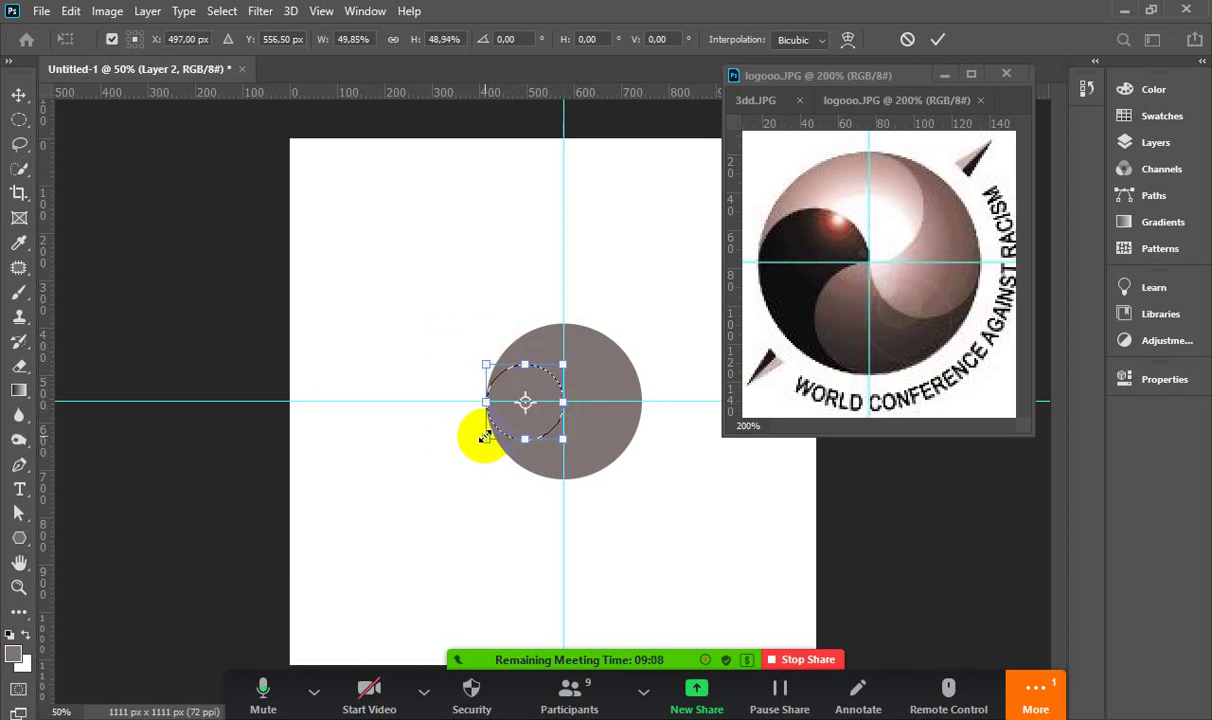
key("ctrl+plus")
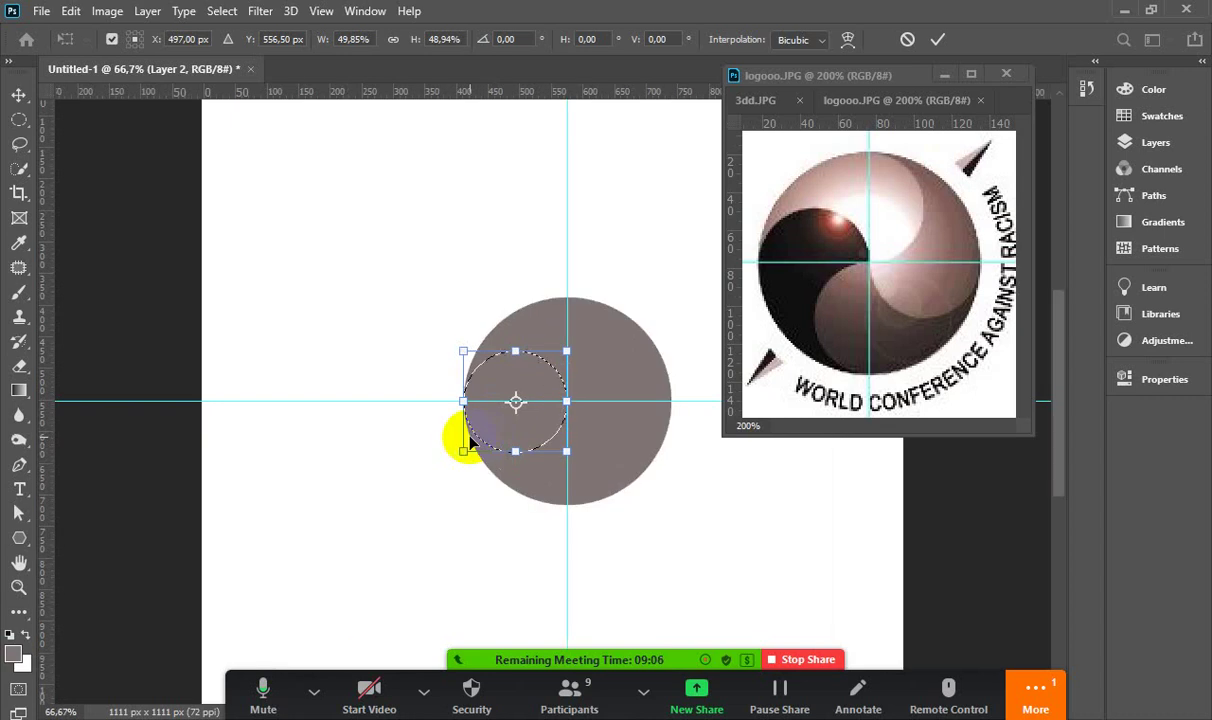
double_click(503, 447)
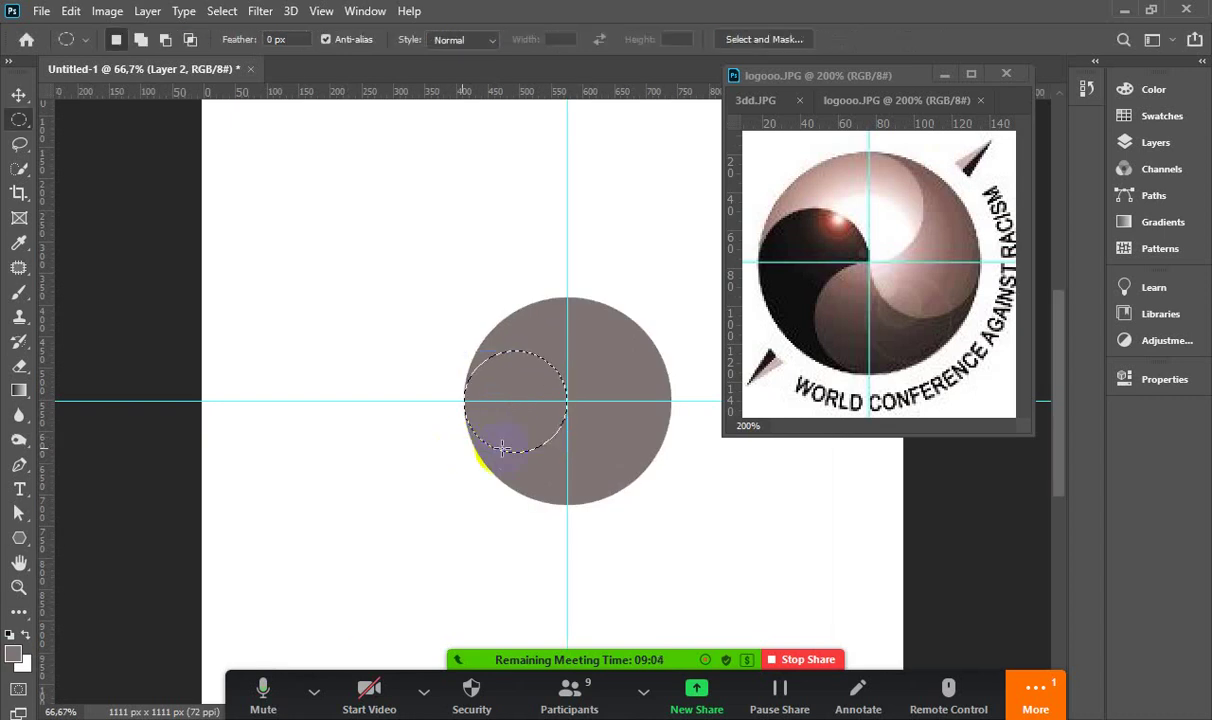
Add a new empty layer named Layer 3
left_click(604, 294)
left_click(464, 371)
left_click(464, 369)
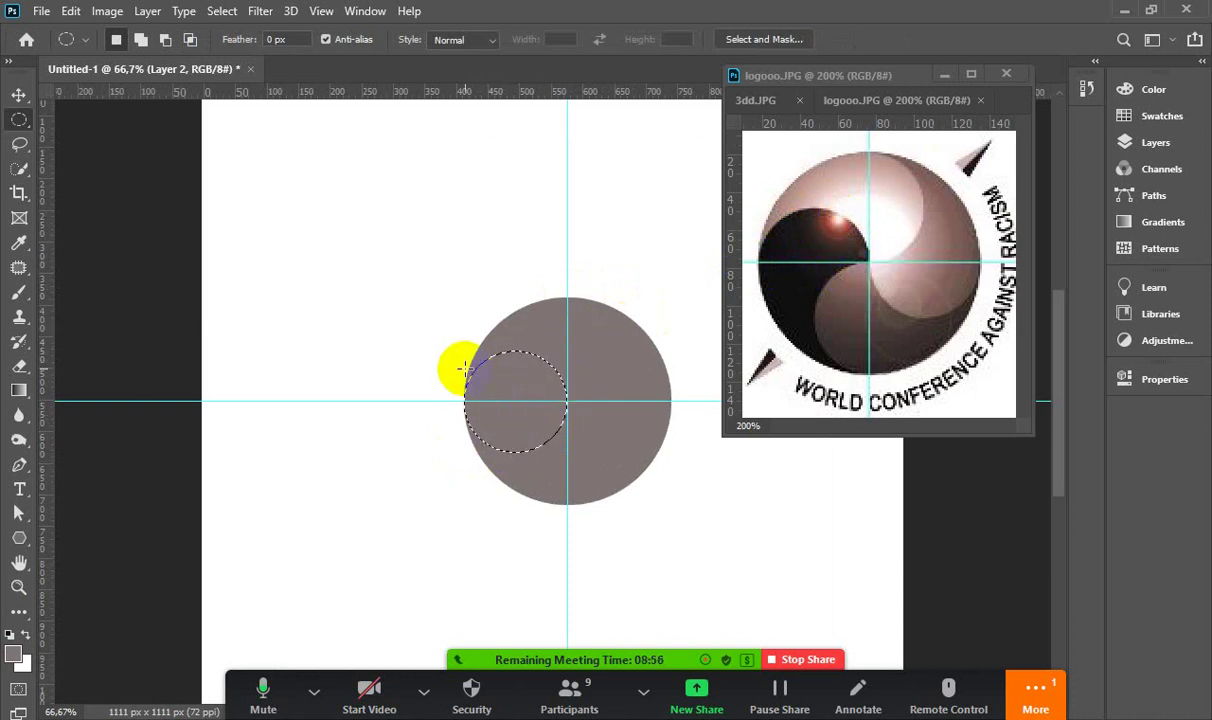
left_click(528, 472)
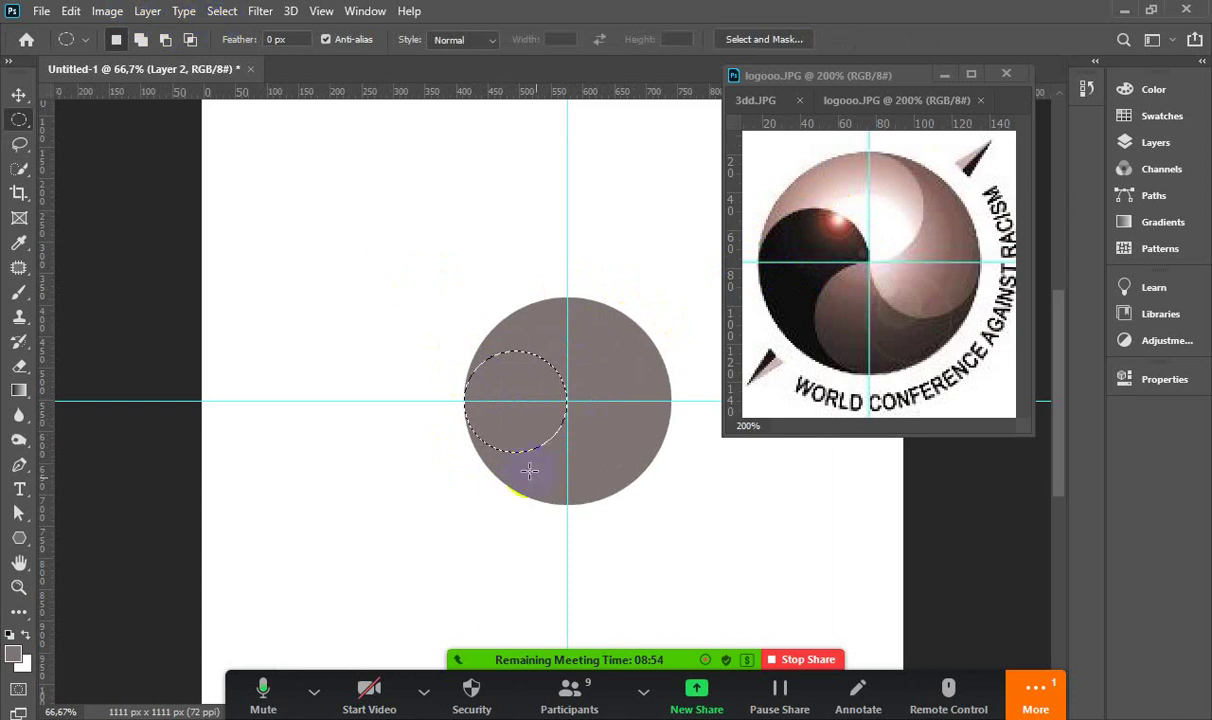
left_click(150, 12)
left_click(395, 12)
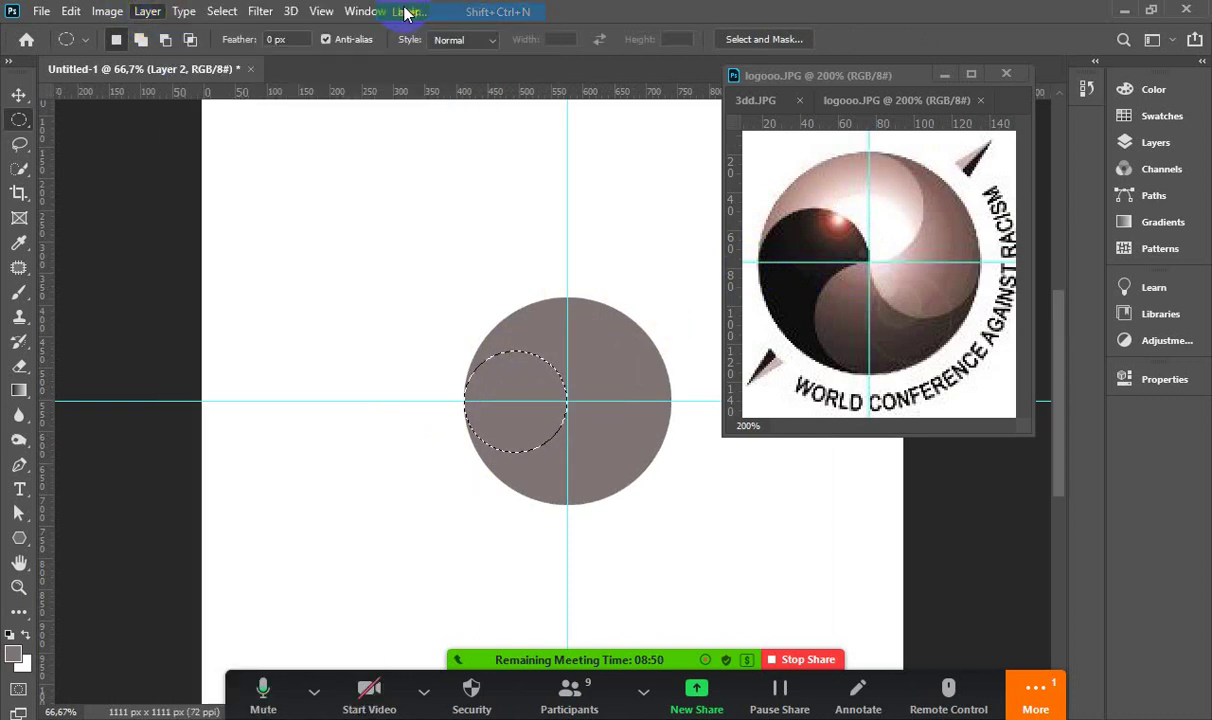
left_click(760, 208)
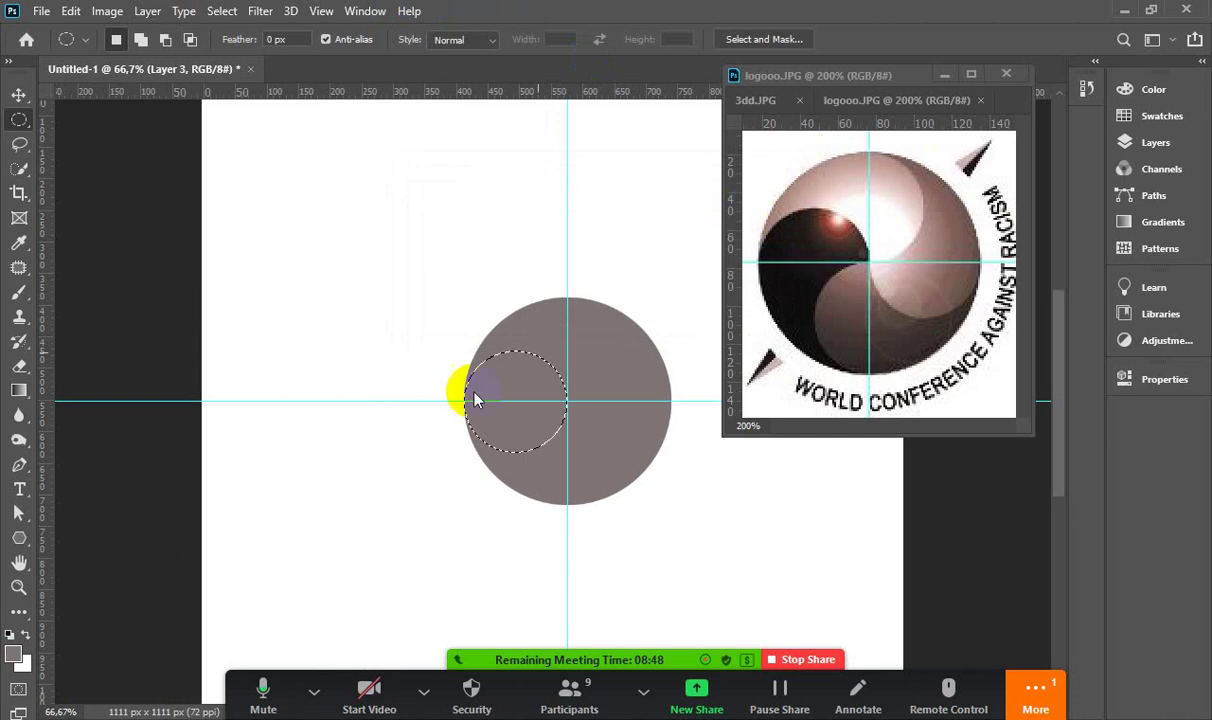
Fill the selection with pink c88080, then shift it down-right and delete the overlap
left_click(13, 653)
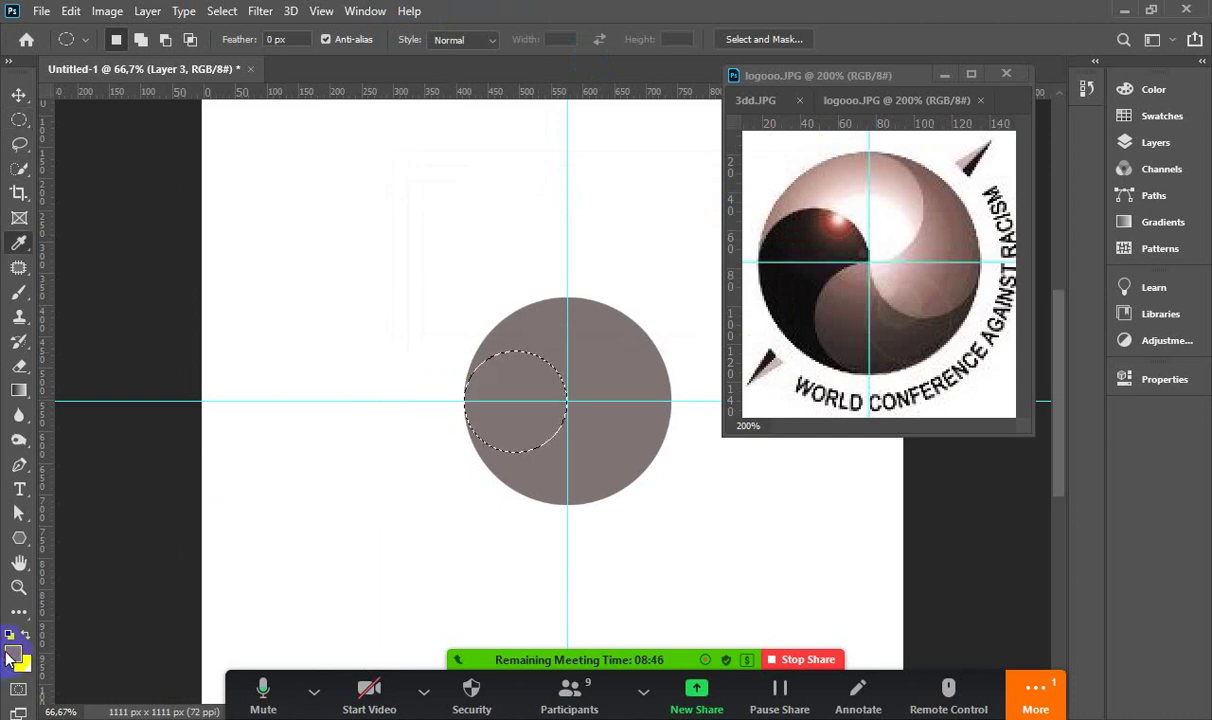
left_click(788, 265)
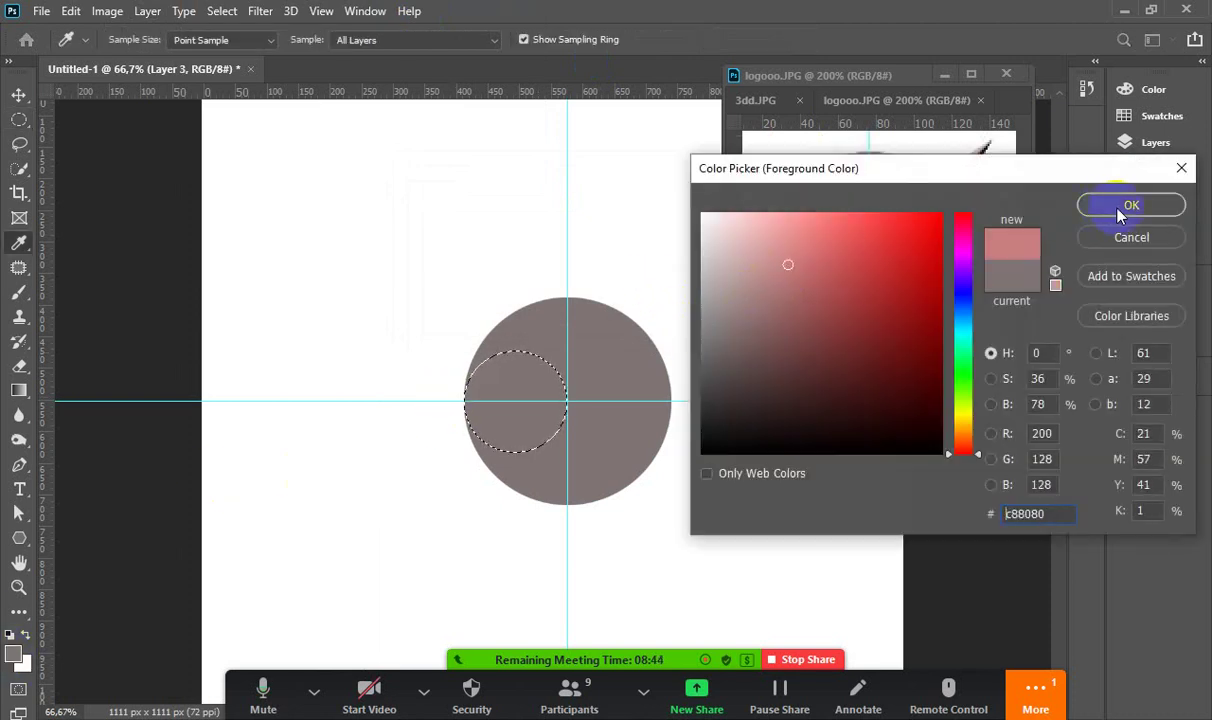
key("Return")
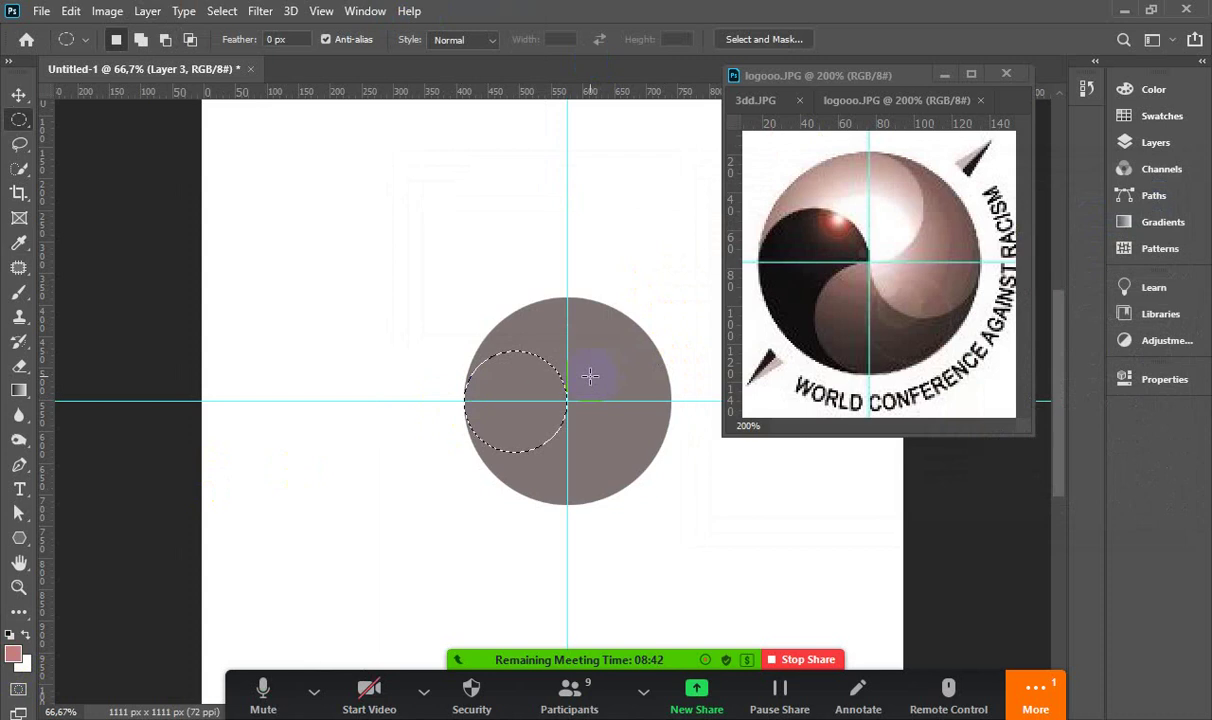
key("alt+BackSpace")
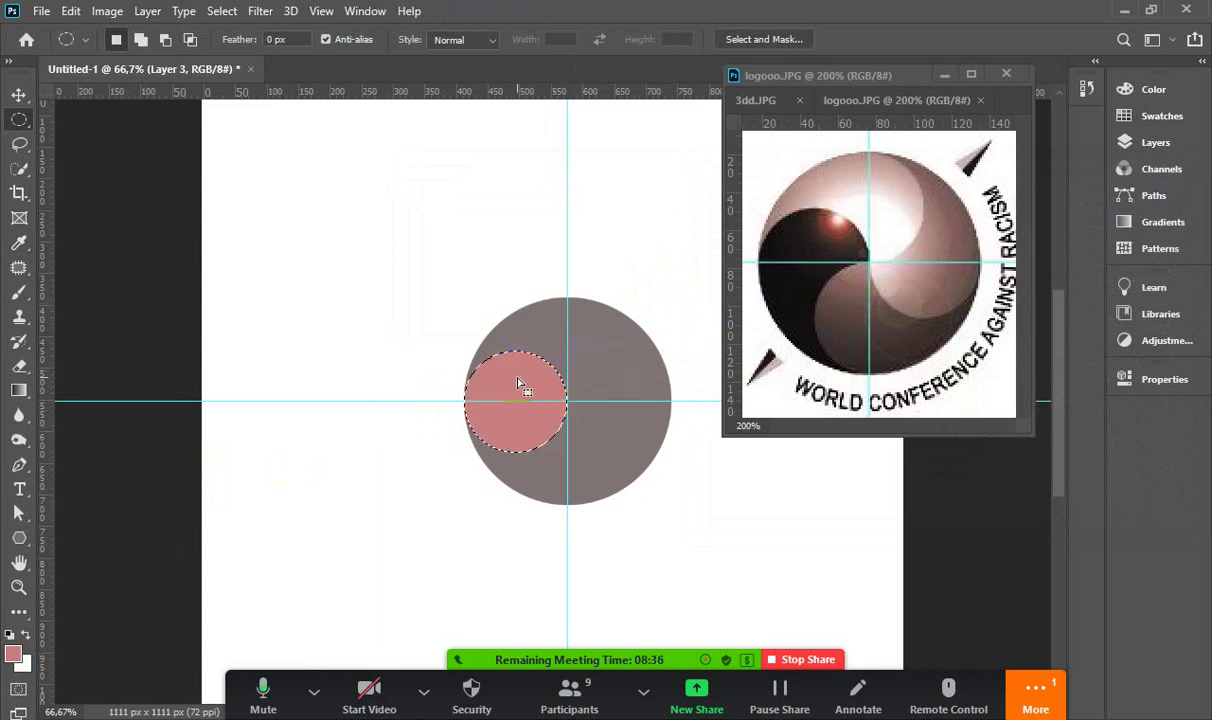
left_click_drag(511, 377, 567, 422)
key("Delete")
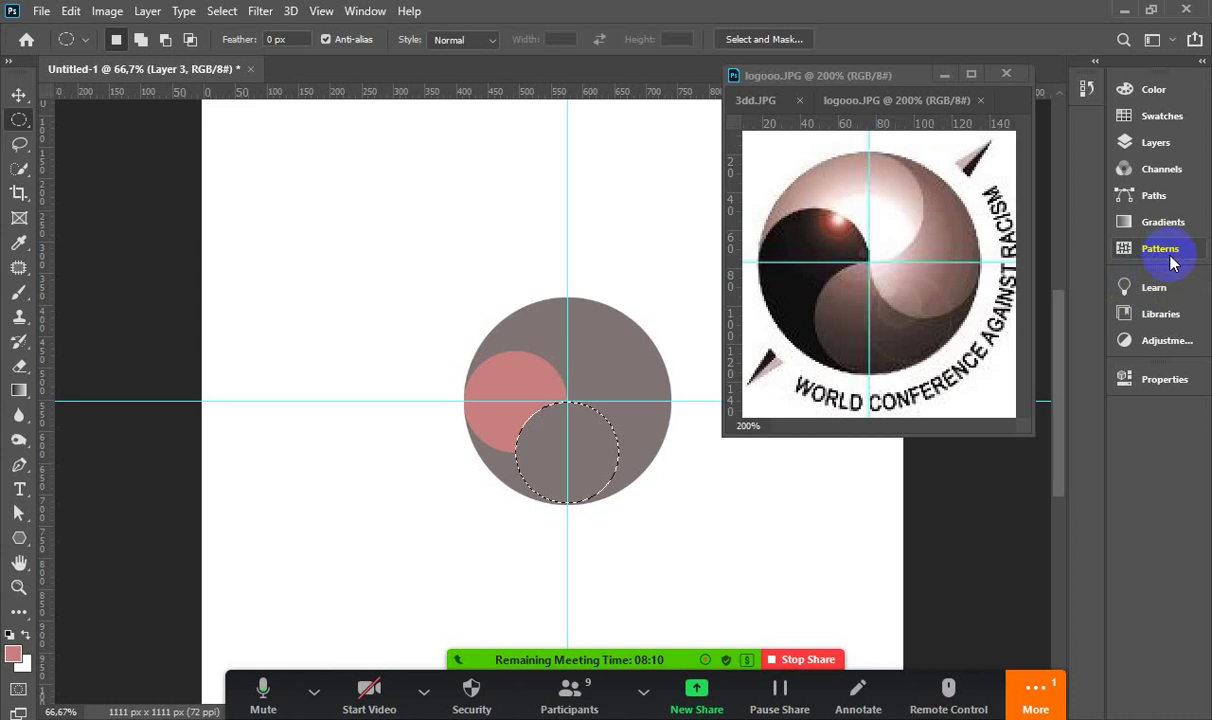
On Layer 2, delete the selected area to punch a white hole in the grey circle
left_click(1152, 150)
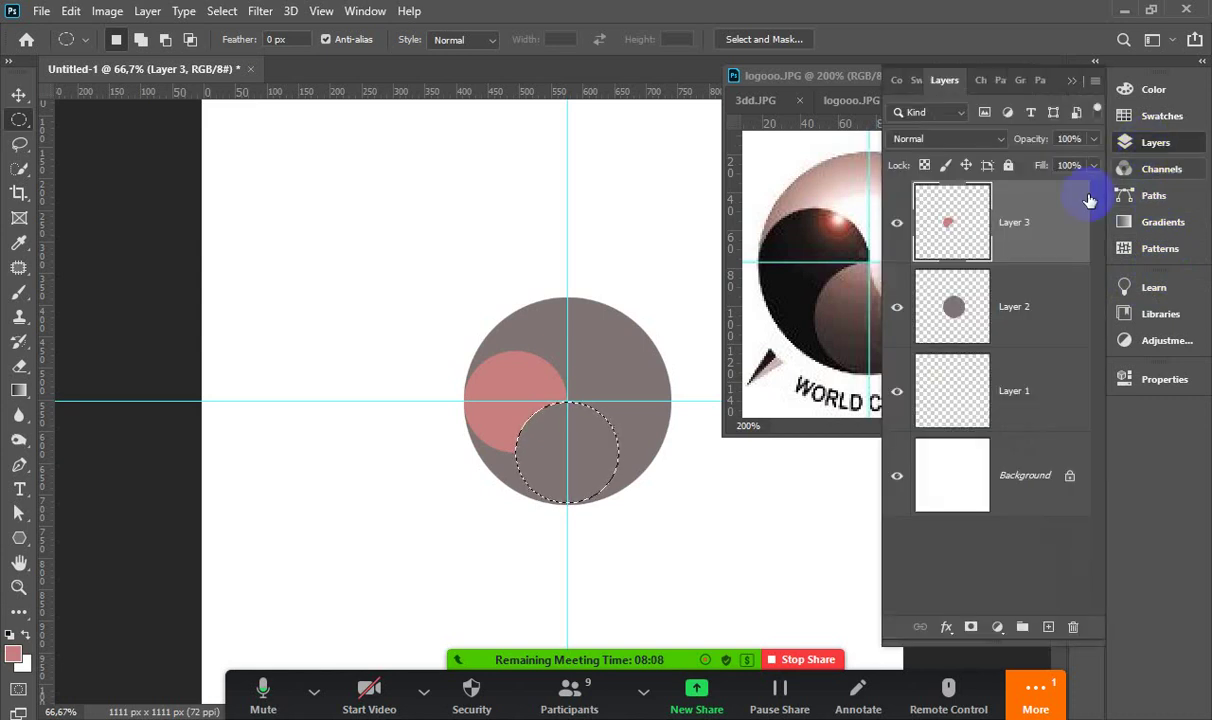
left_click(957, 307)
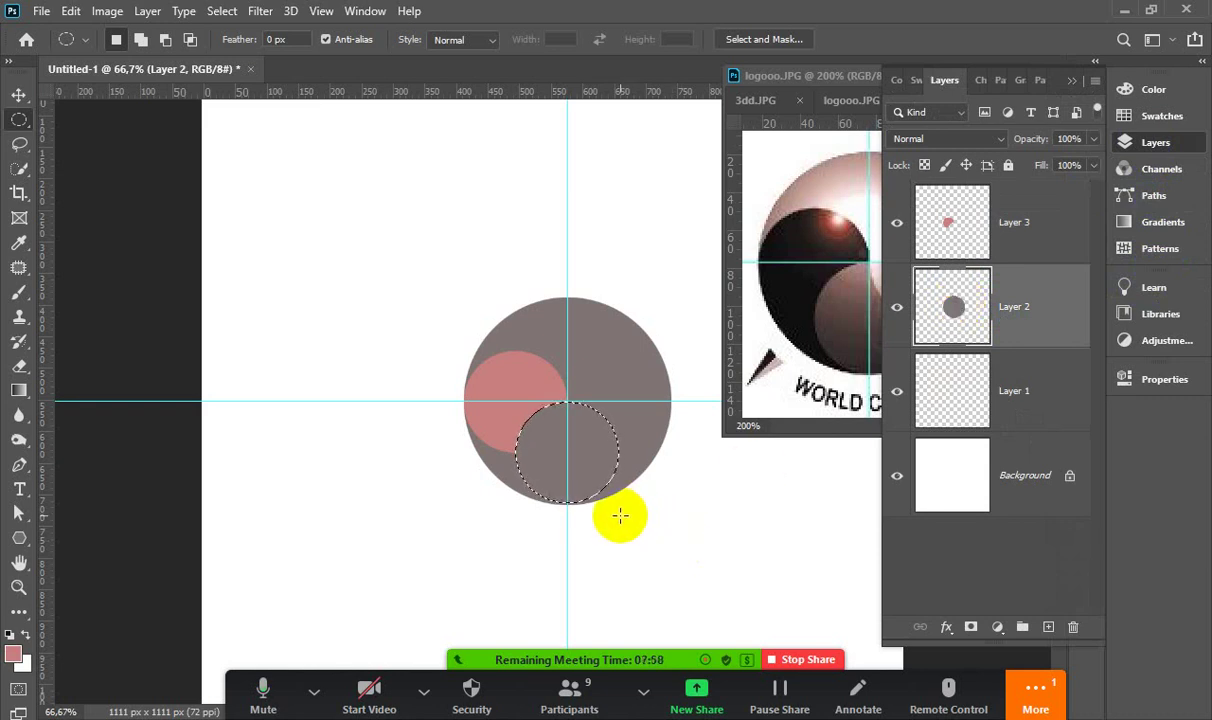
key("Delete")
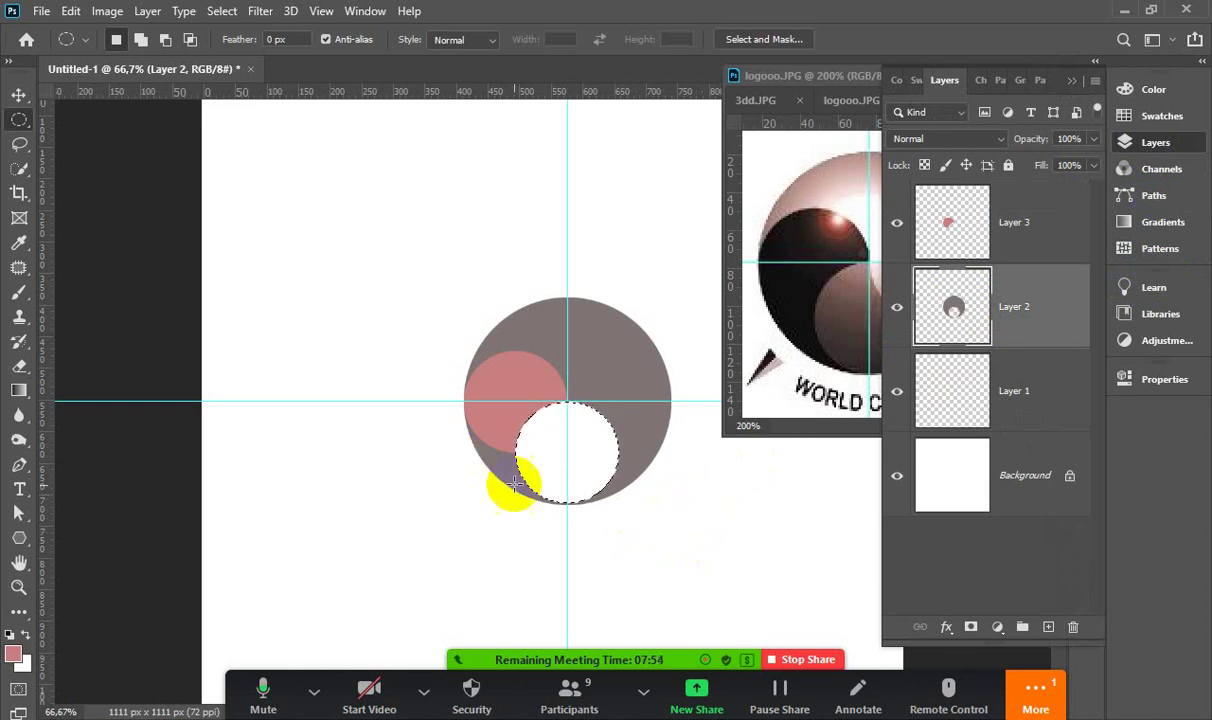
left_click(812, 274)
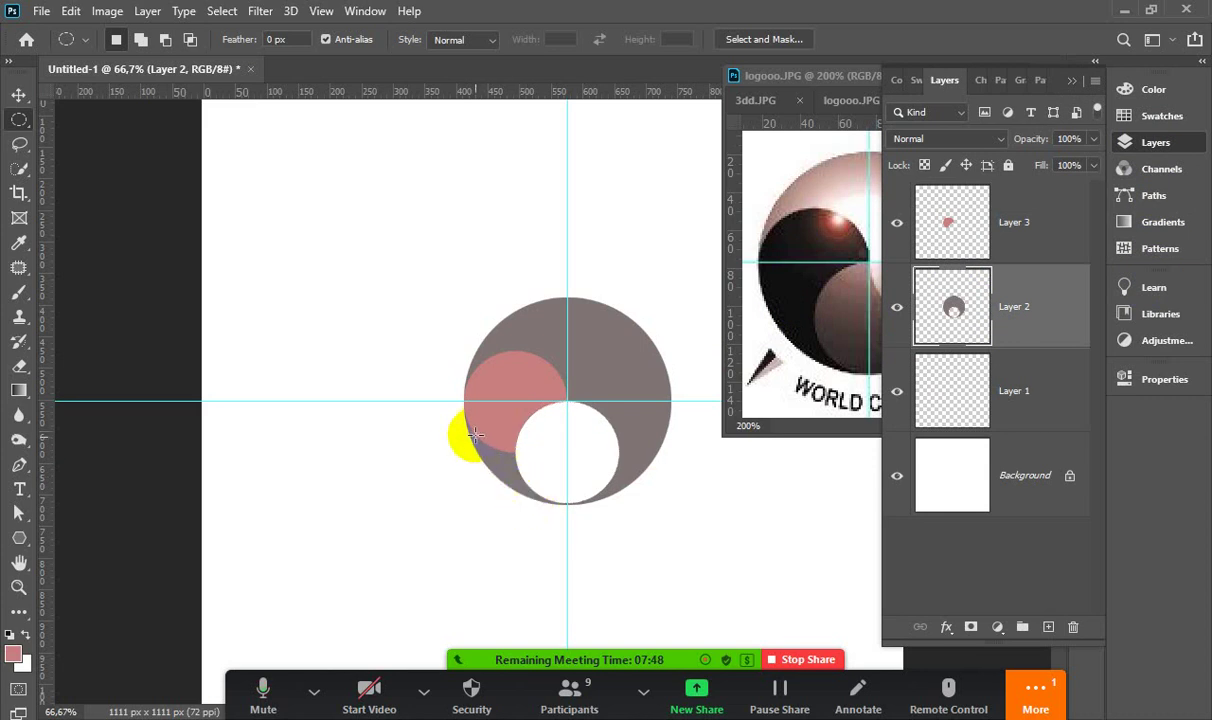
Select the grey crescent with the Magic Wand, switch to Quick Selection, then deselect
left_click(19, 168)
left_click(70, 205)
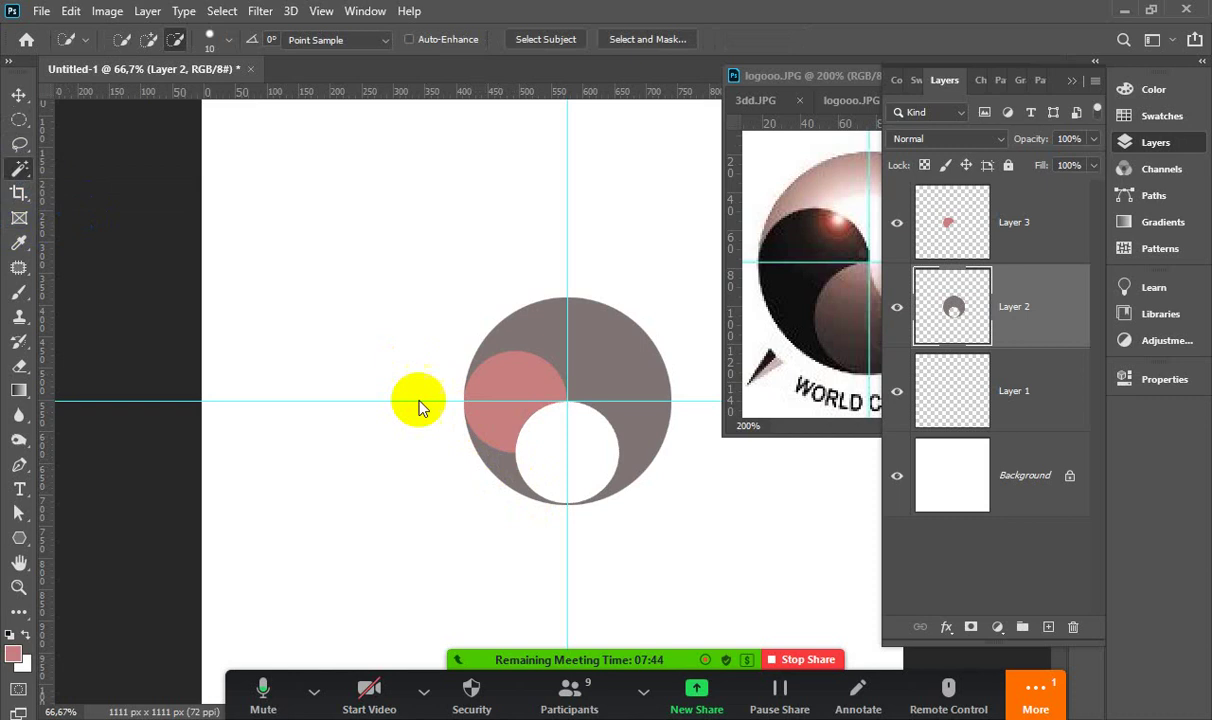
left_click(494, 461)
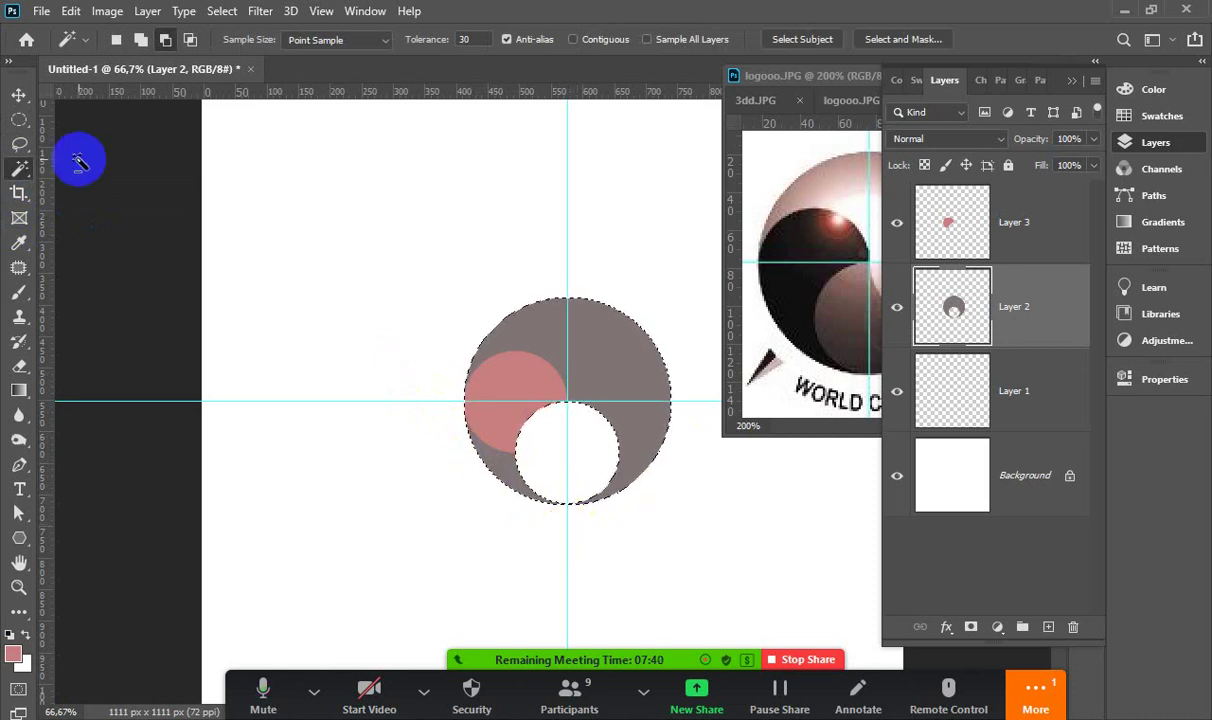
right_click(19, 168)
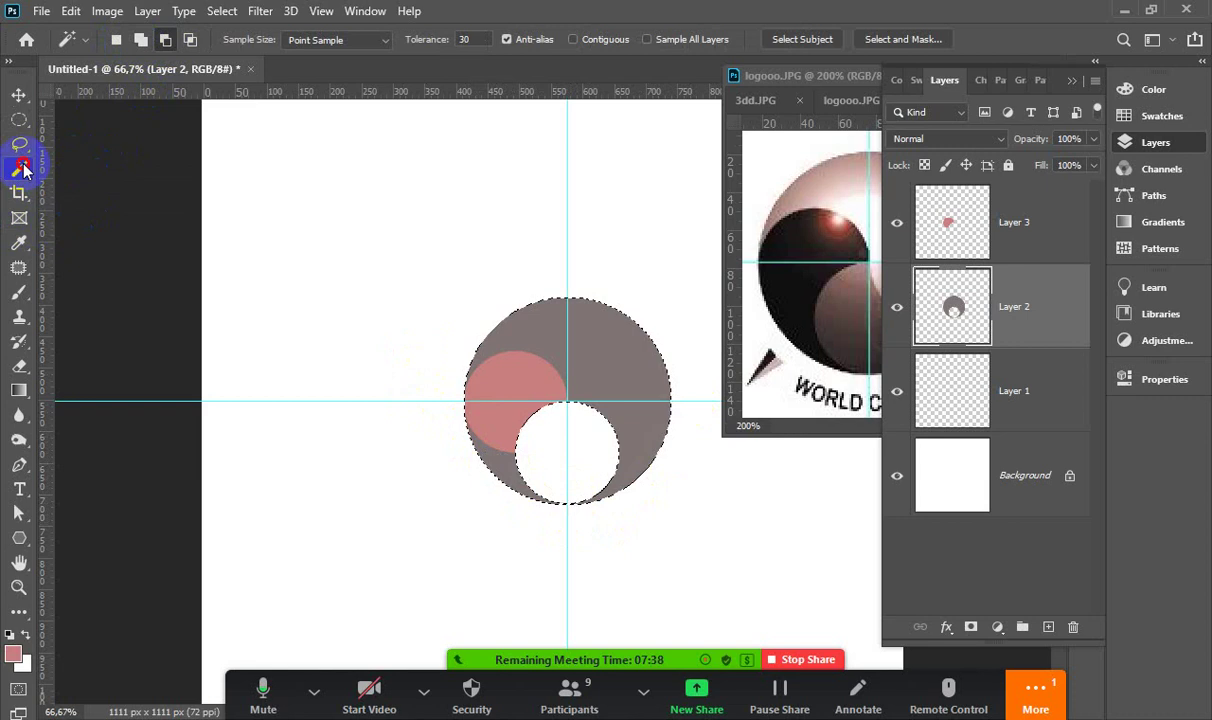
left_click(66, 187)
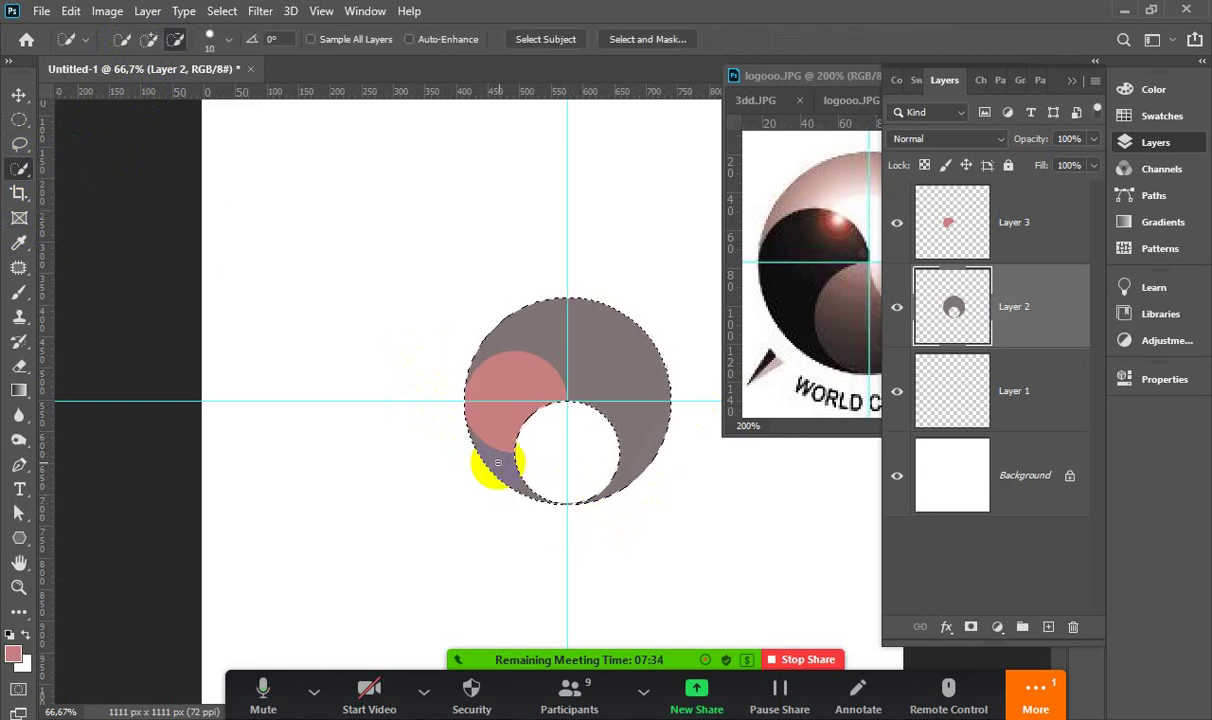
key("ctrl+d")
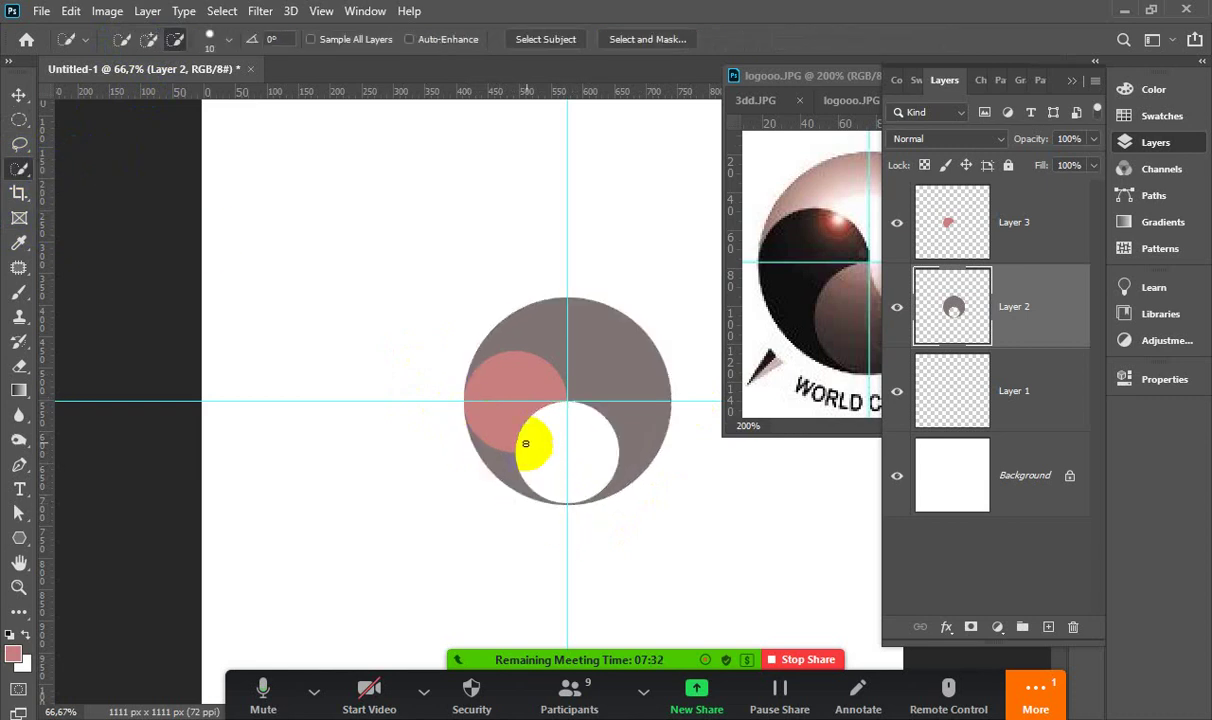
Select Layer 3 by clicking the pink circle with the Move tool and toggle its visibility
left_click(19, 95)
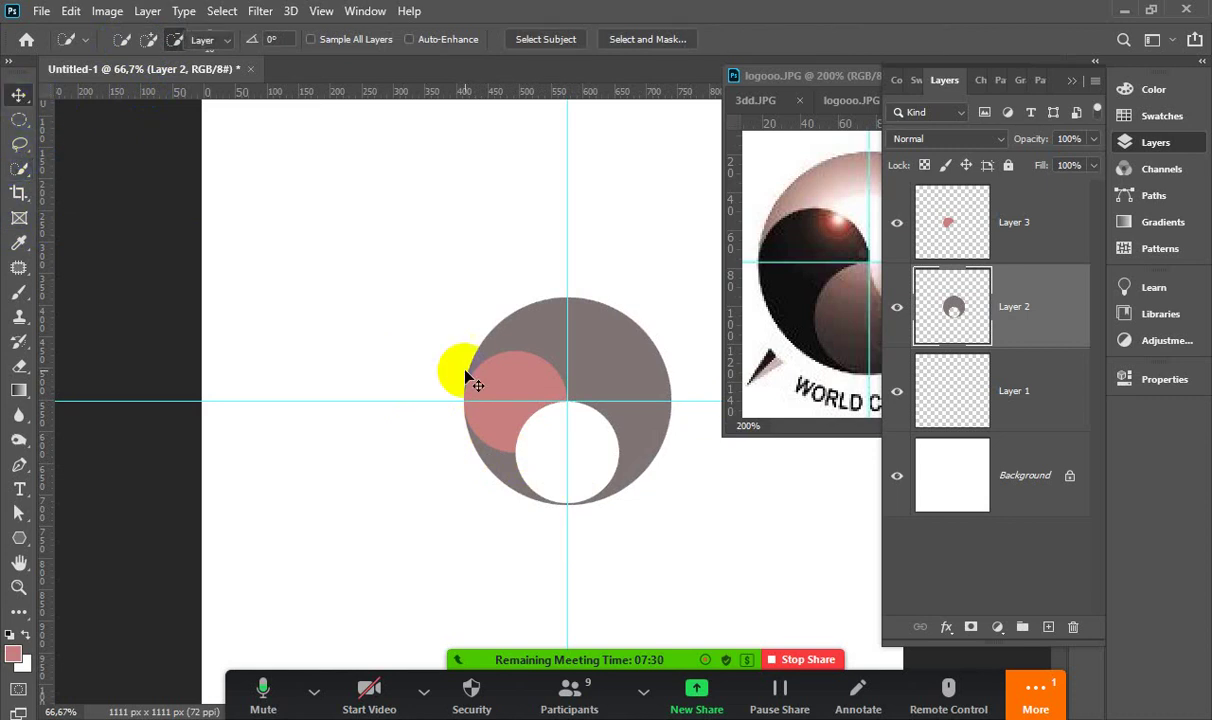
left_click(492, 388)
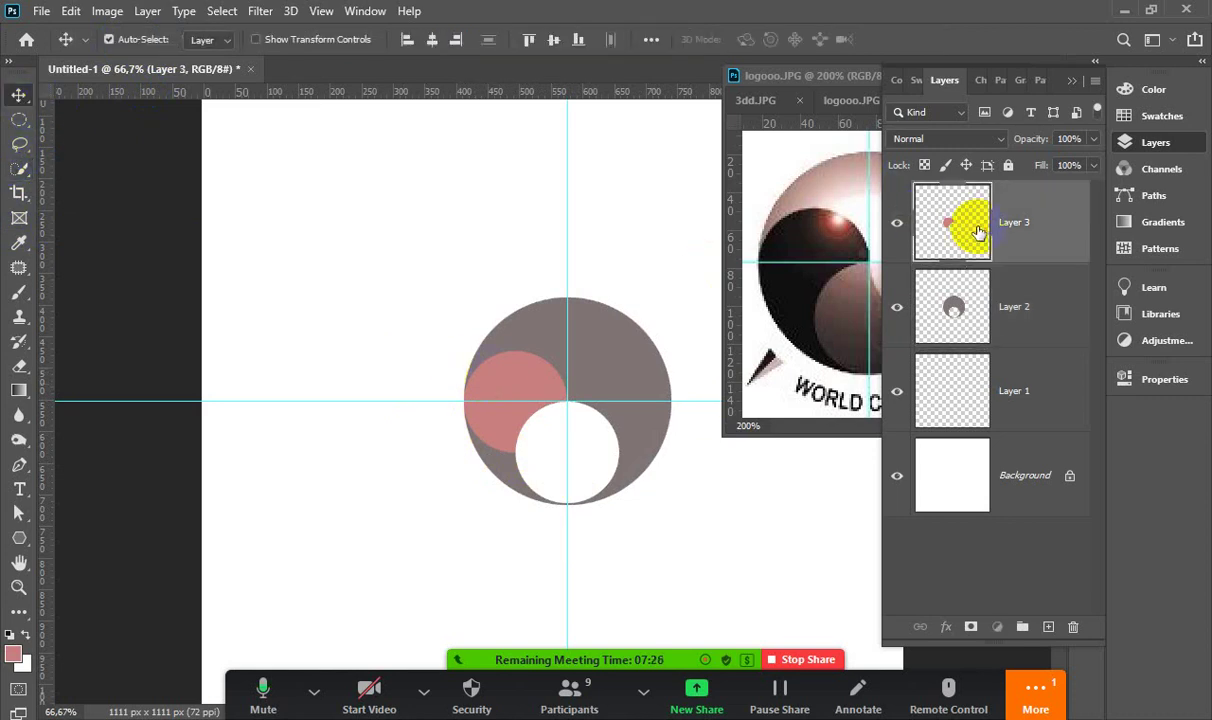
left_click(900, 226)
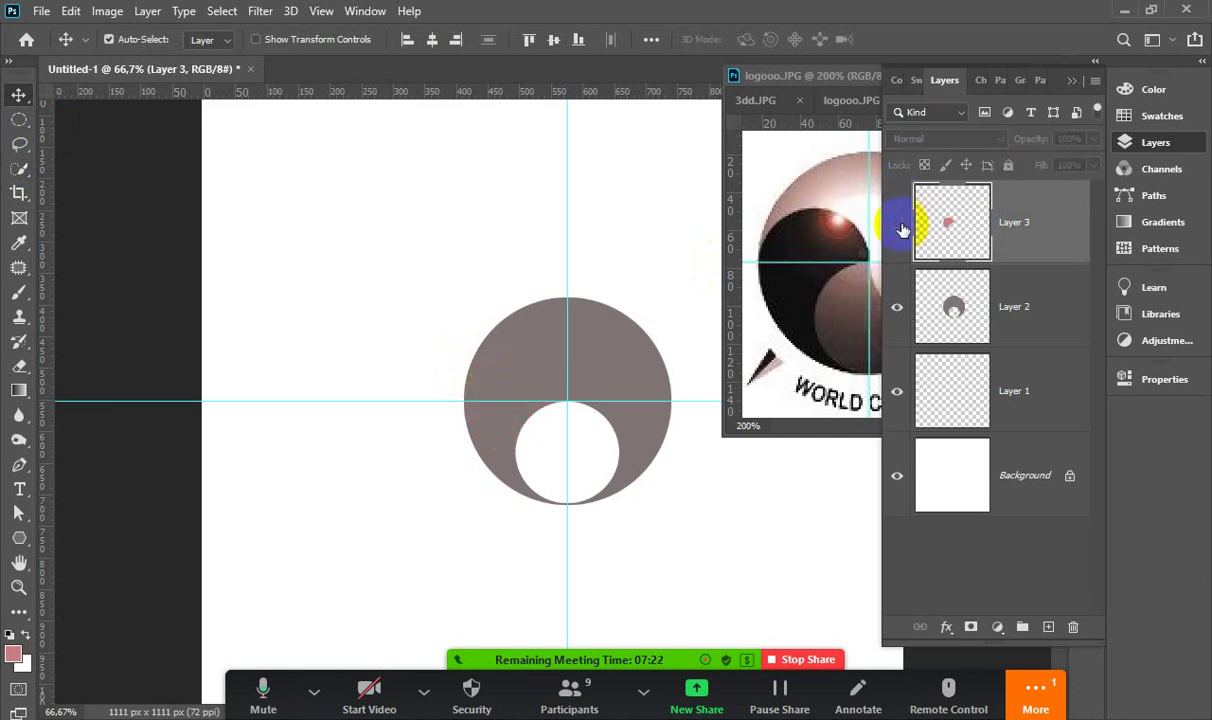
left_click(898, 225)
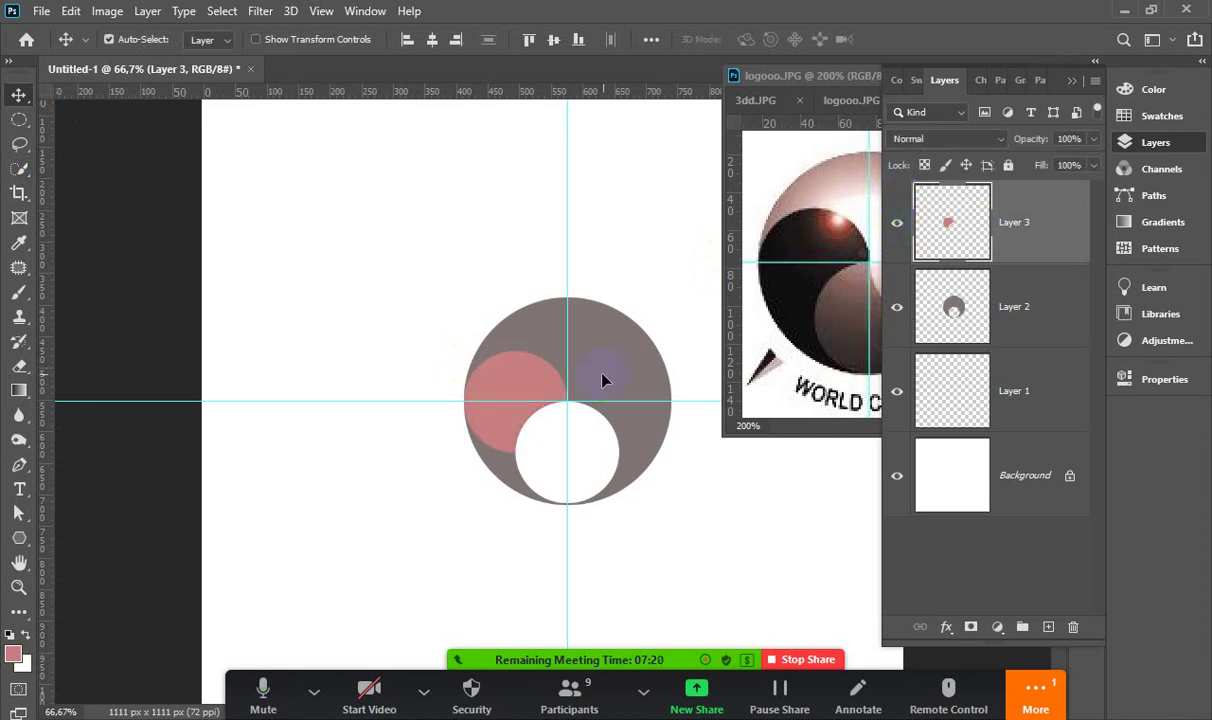
left_click(531, 389)
left_click(522, 386)
Cycle through the marquee and lasso tools, then pick the standard Pen tool
left_click(21, 117)
left_click(14, 155)
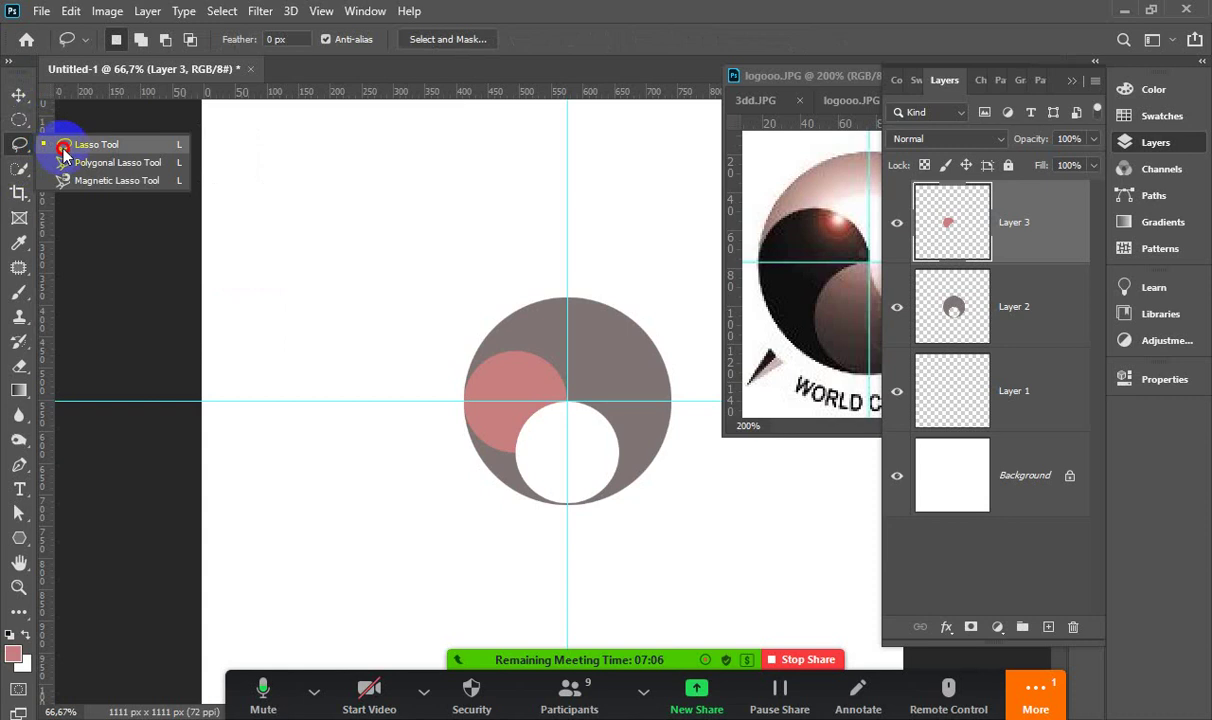
left_click_drag(19, 143, 78, 163)
left_click(78, 163)
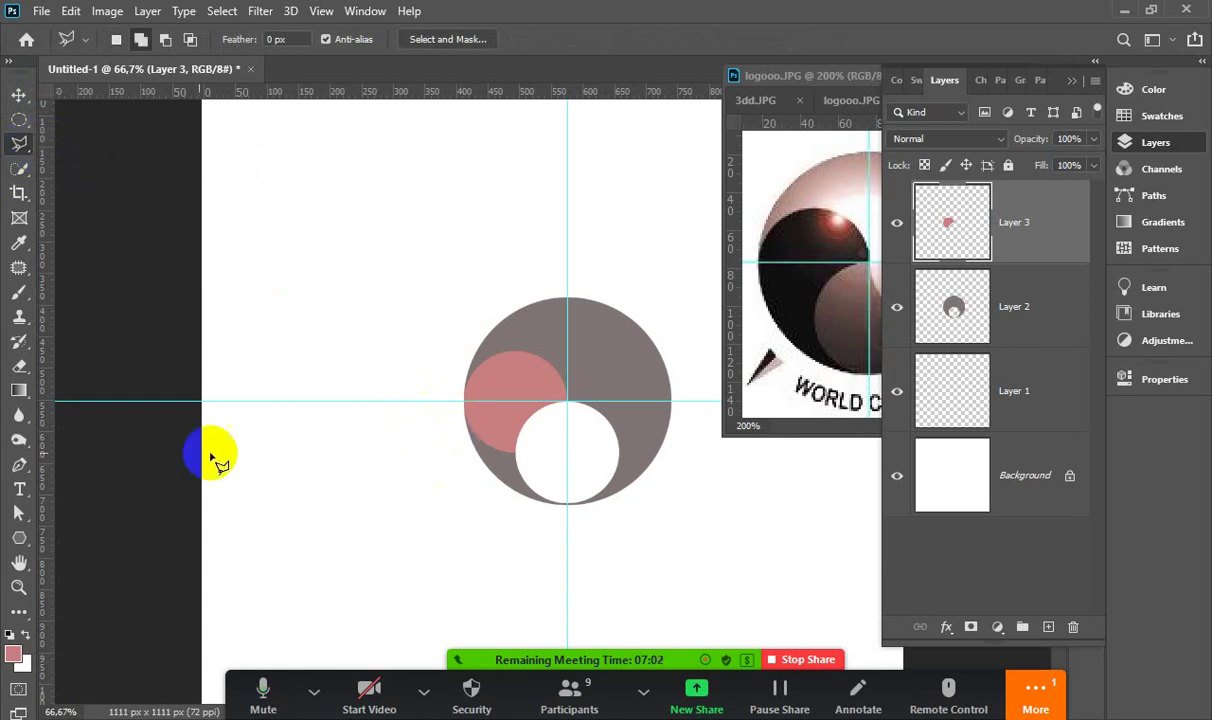
left_click(19, 466)
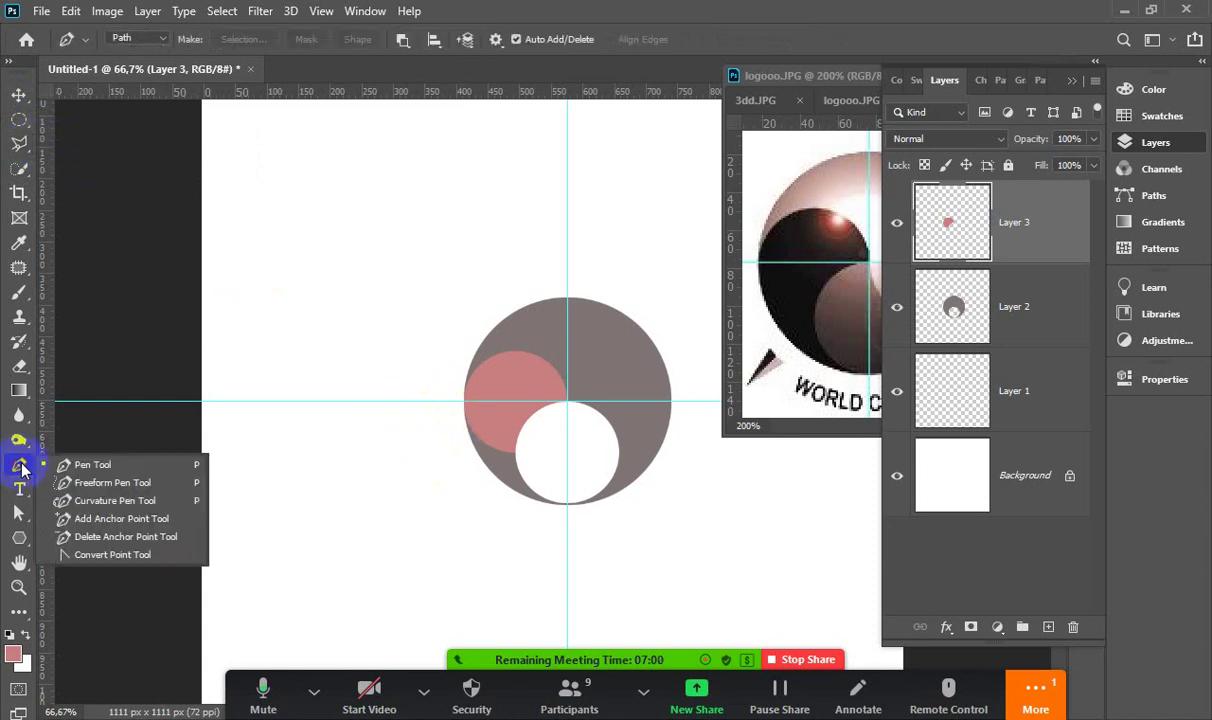
left_click(75, 467)
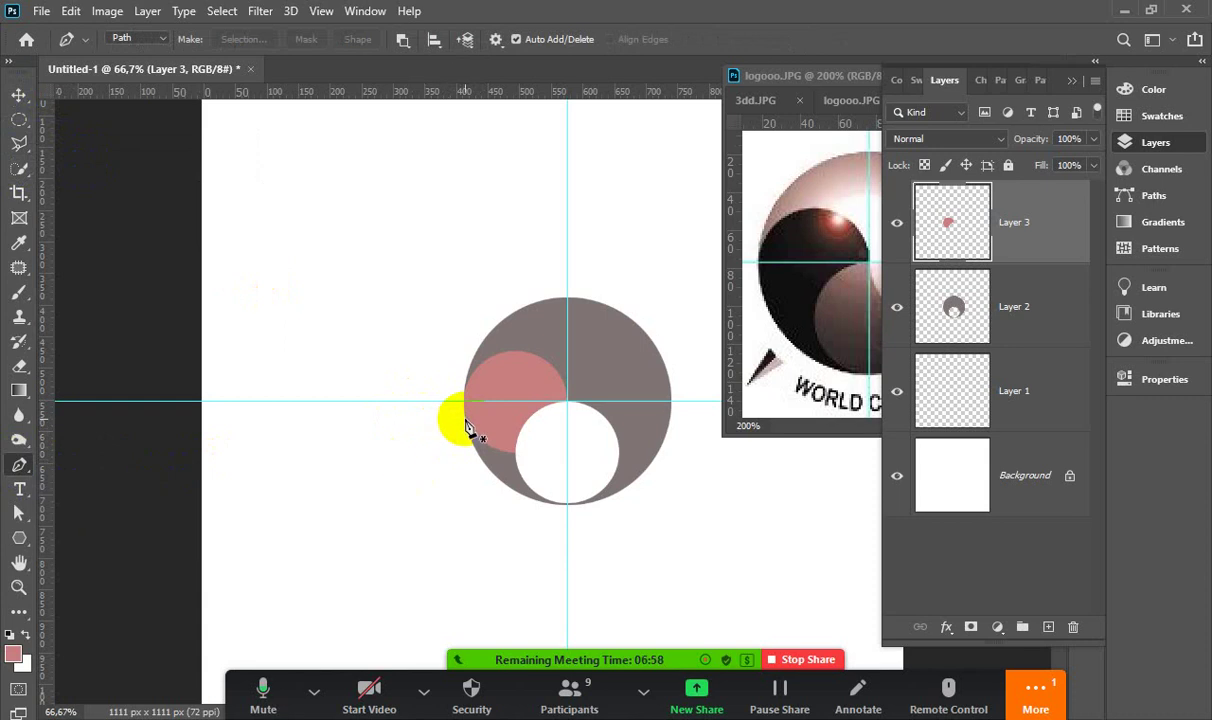
Trace a closed curved path around the grey sliver at the circle's lower left
left_click(464, 419)
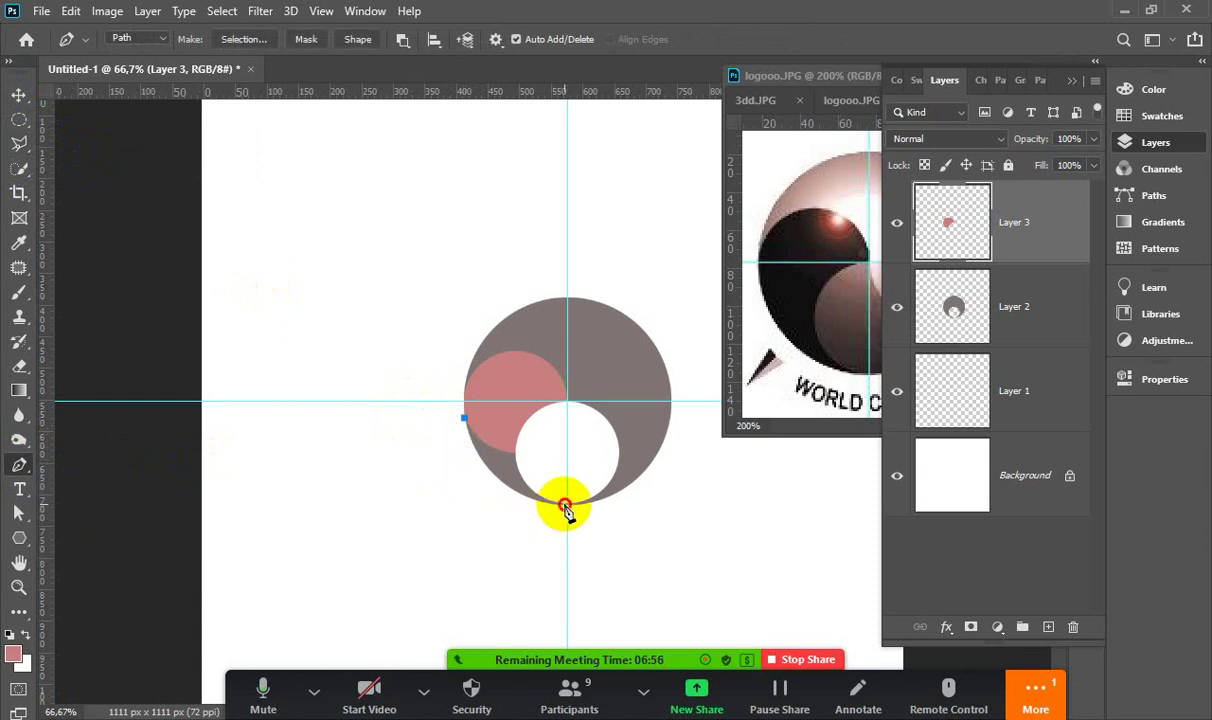
mouse_move(565, 508)
left_mouse_down()
mouse_move(670, 478)
mouse_move(633, 492)
mouse_move(656, 500)
left_mouse_up()
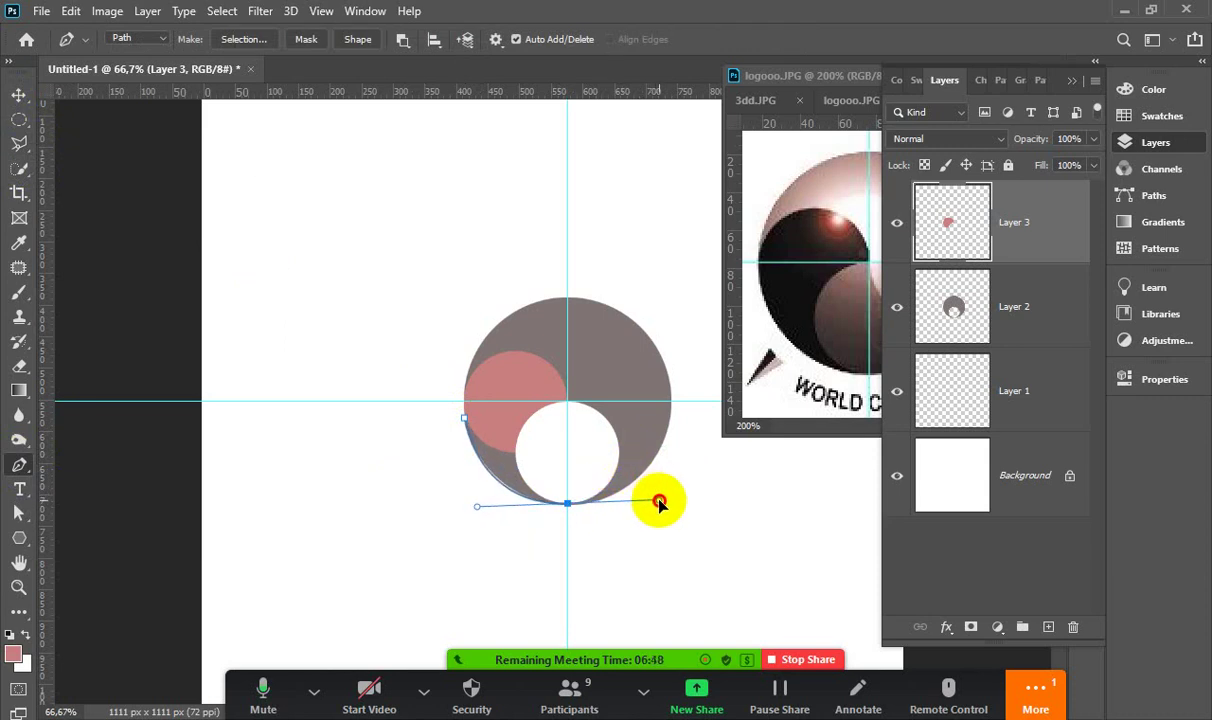
left_click_drag(656, 500, 663, 510)
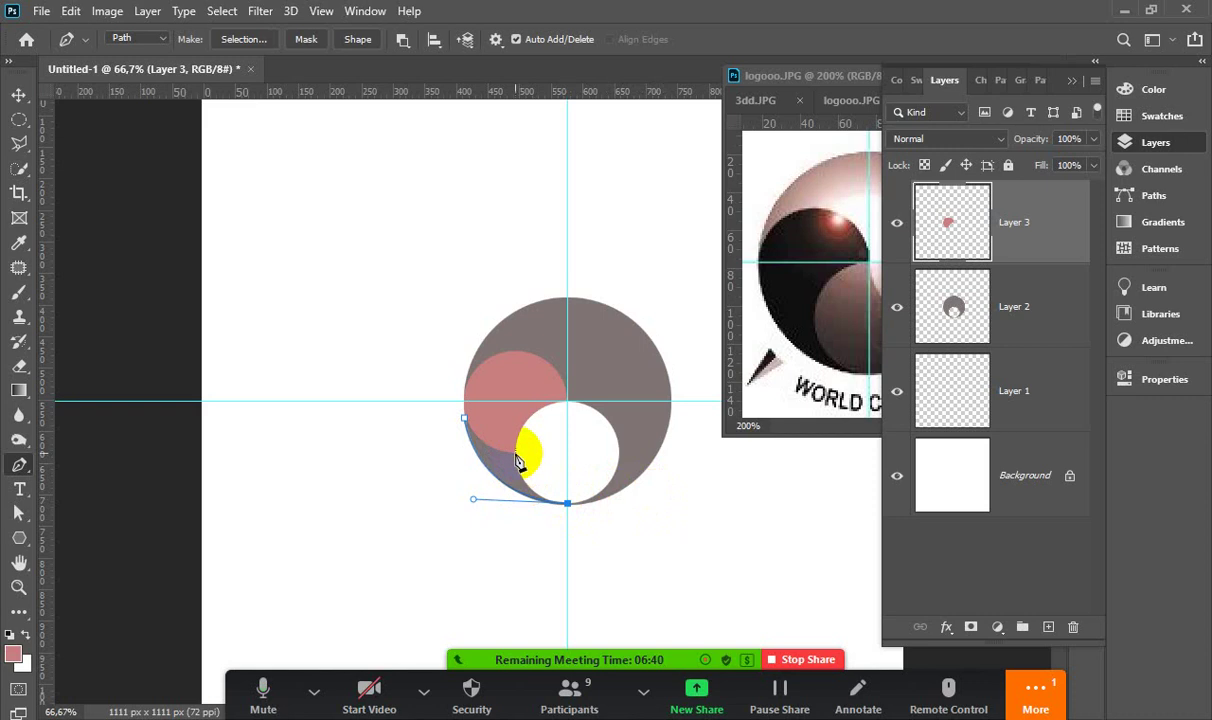
left_click_drag(516, 456, 512, 403)
left_click(516, 455)
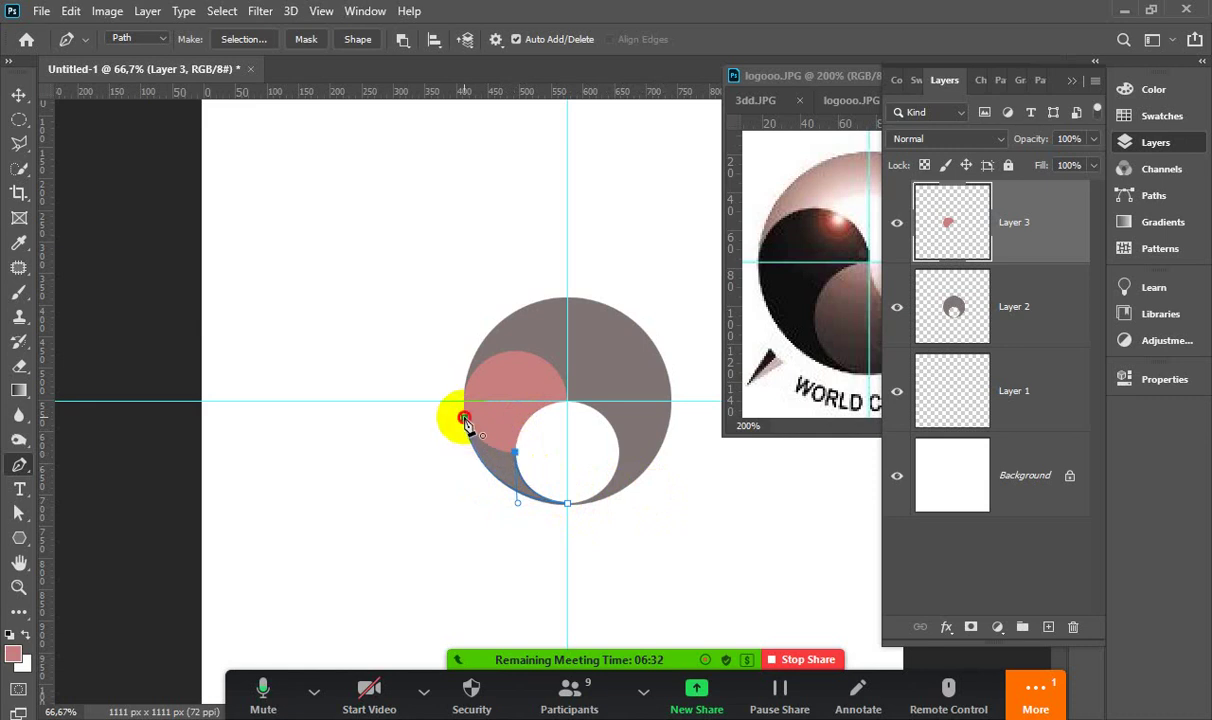
left_click_drag(464, 418, 461, 386)
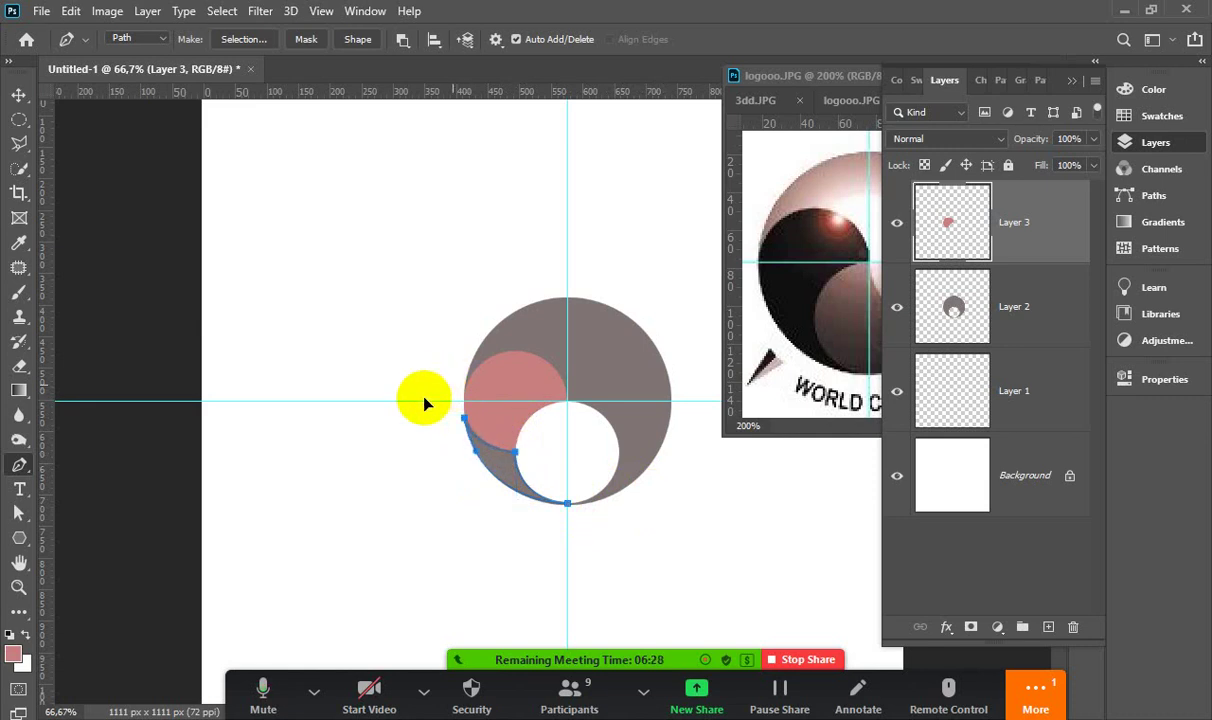
right_click(491, 463)
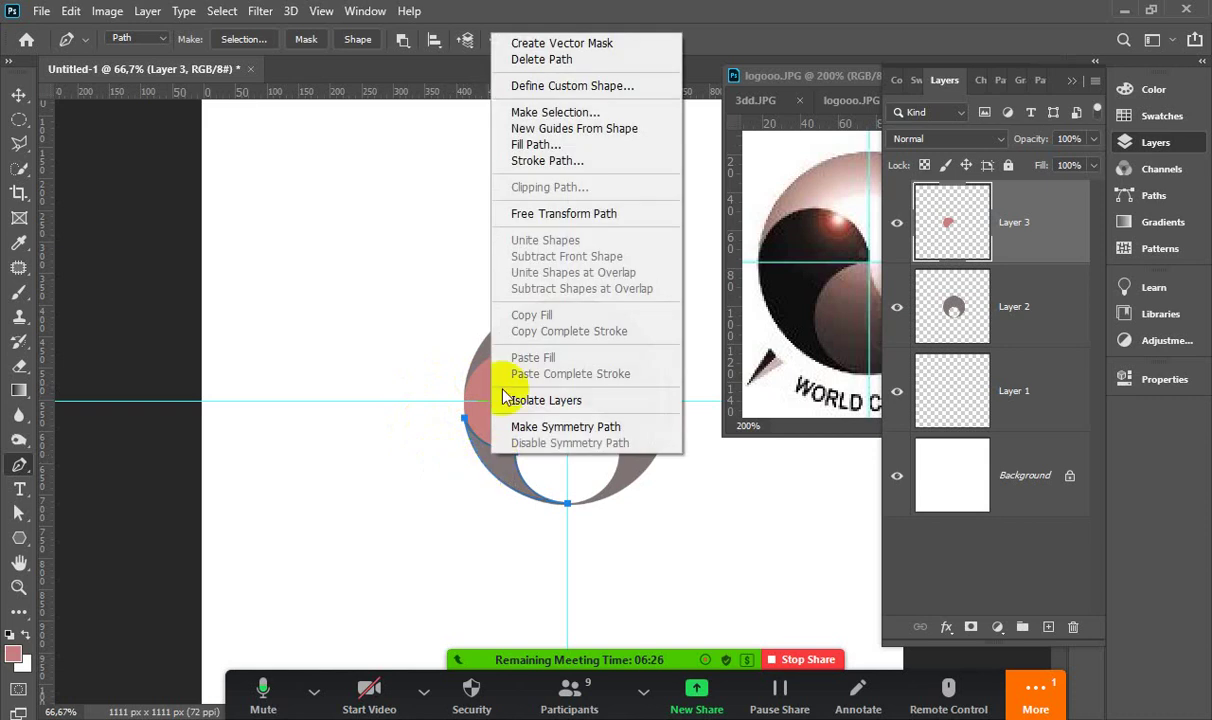
Convert the path to an unfeathered selection, fill it, and undo the whole-layer fill
left_click(551, 113)
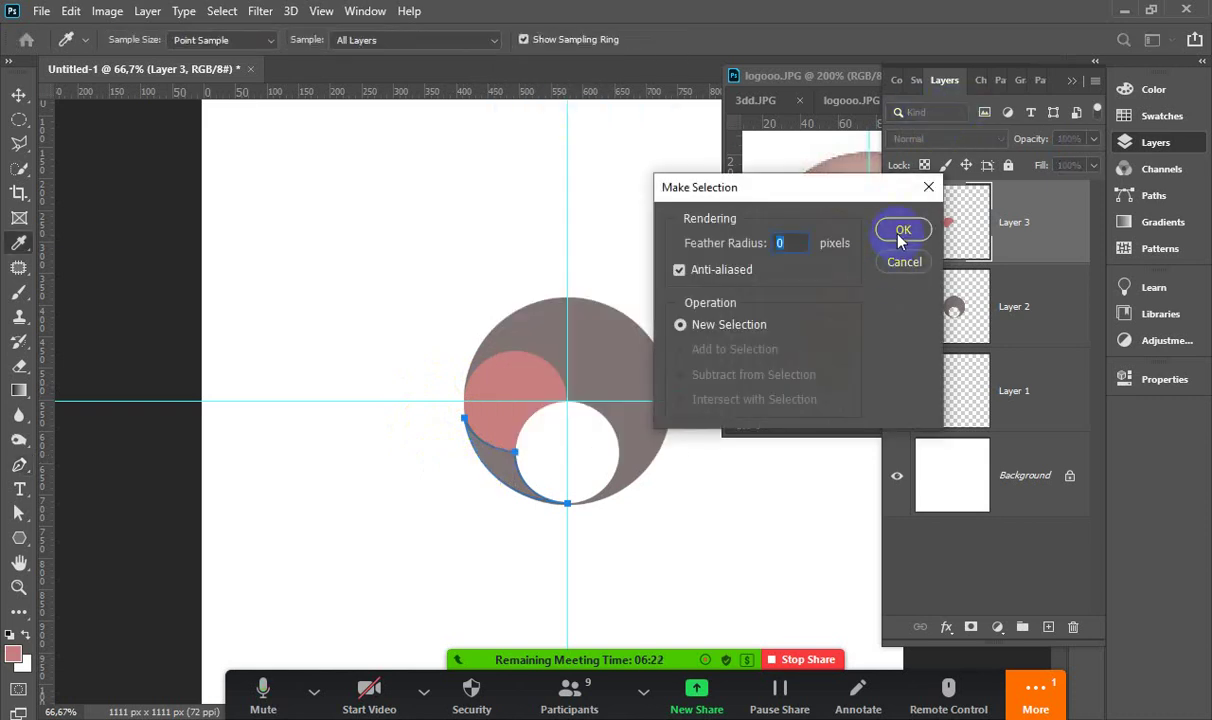
key("Return")
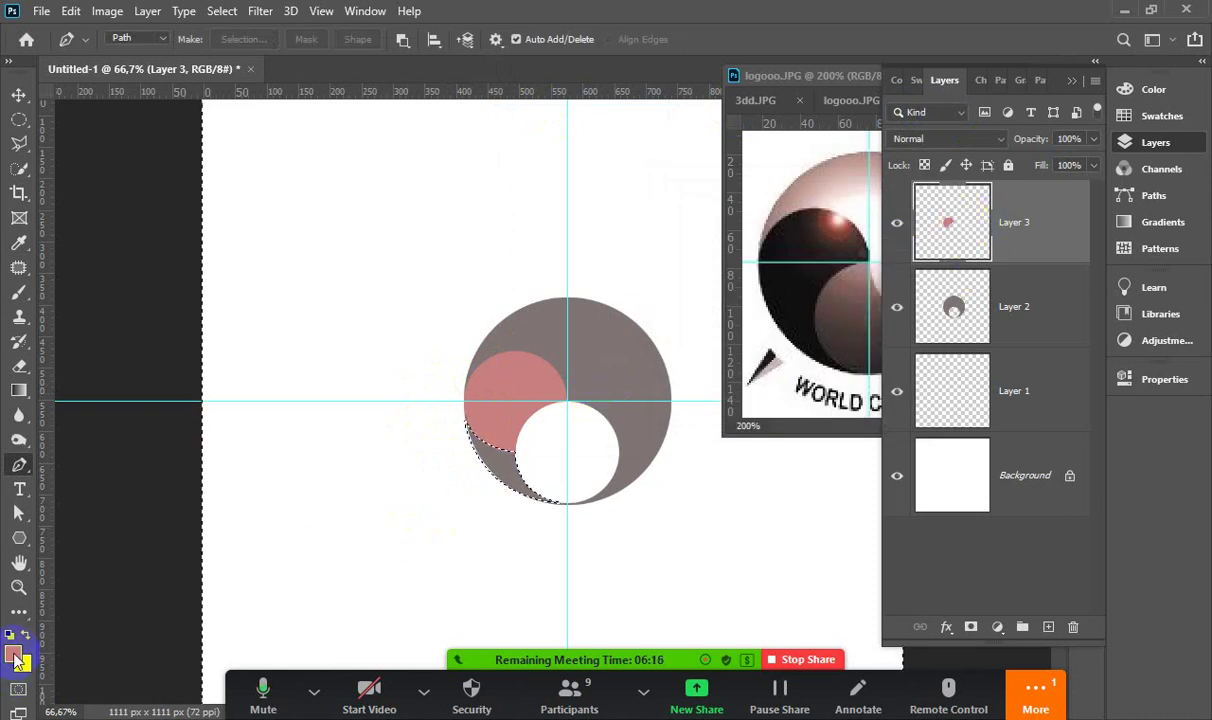
key("alt+BackSpace")
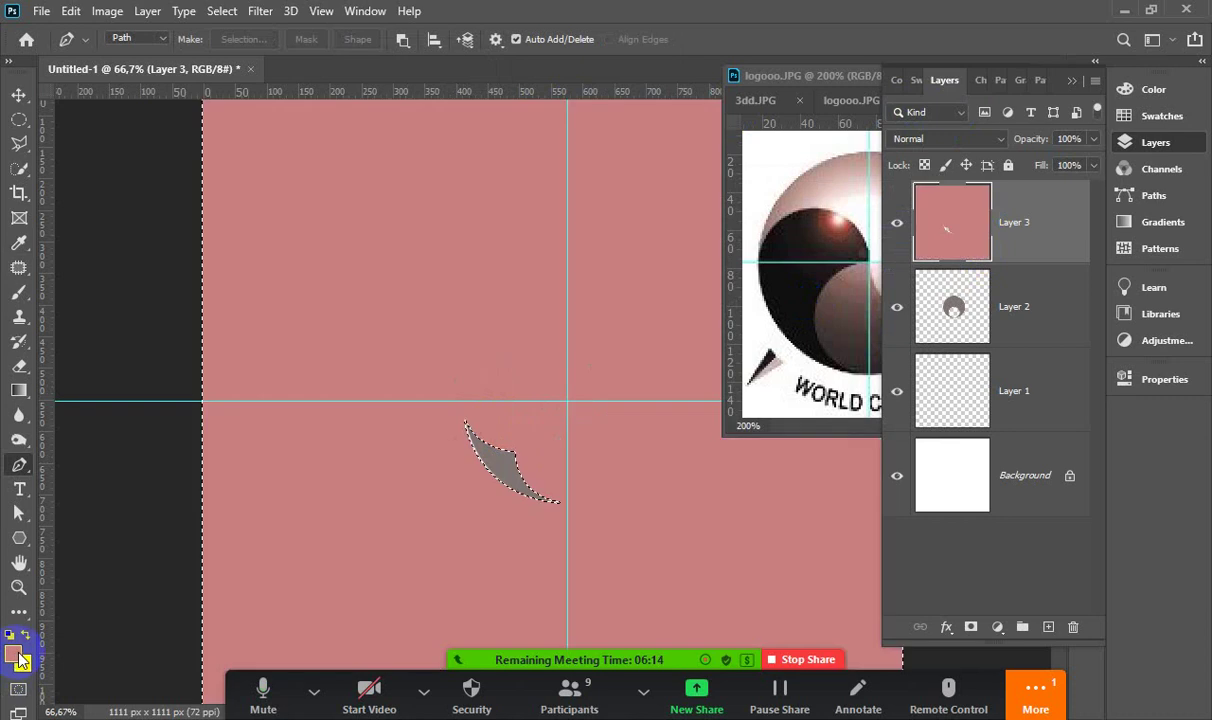
key("ctrl+z")
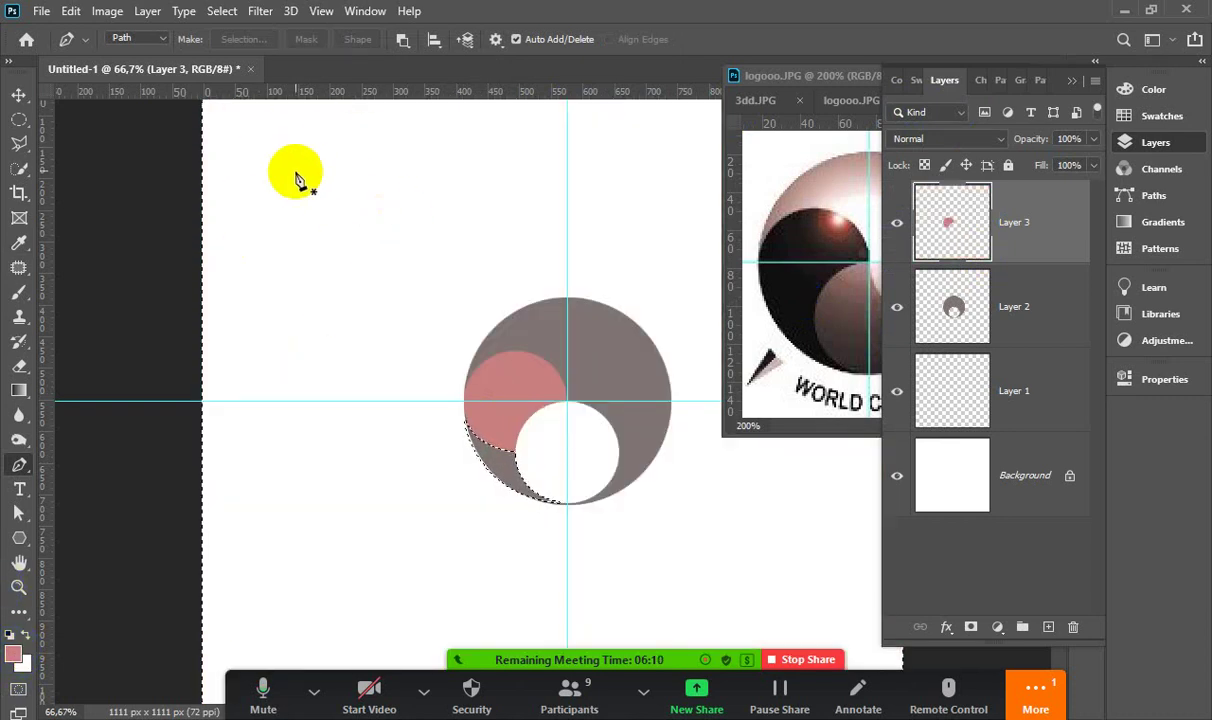
Invert the selection, fill the grey sliver with pink, and deselect
left_click(222, 11)
left_click(248, 95)
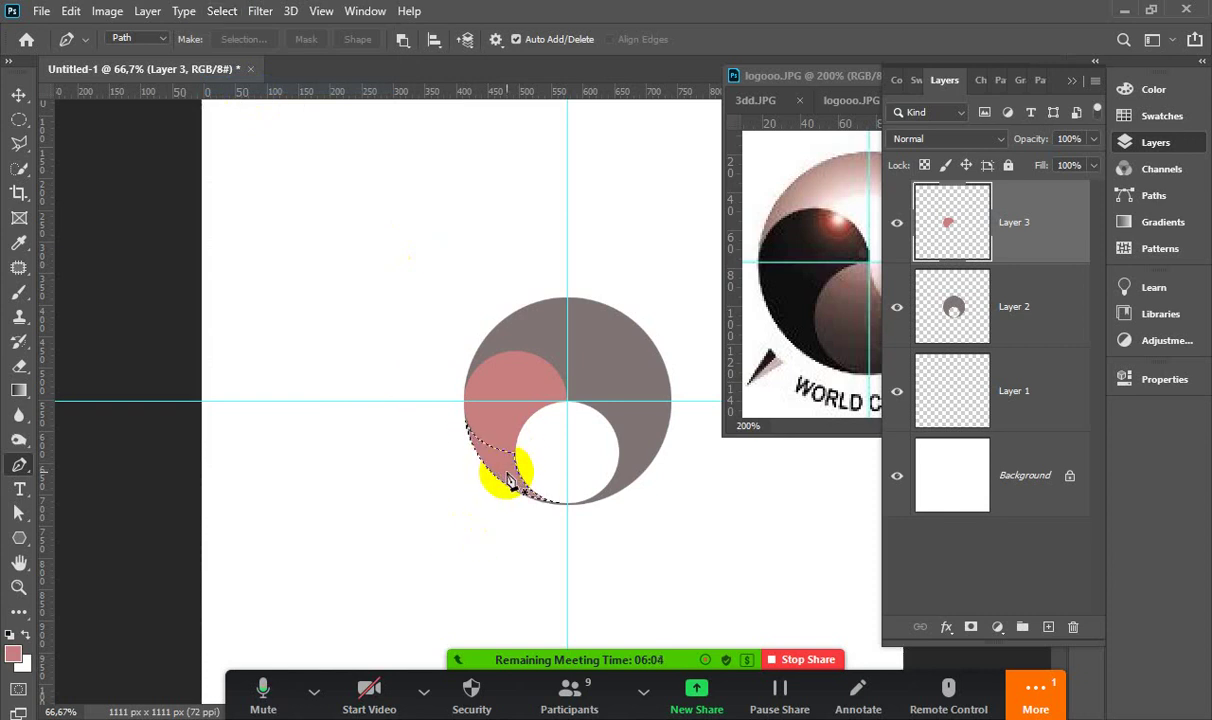
key("alt+BackSpace")
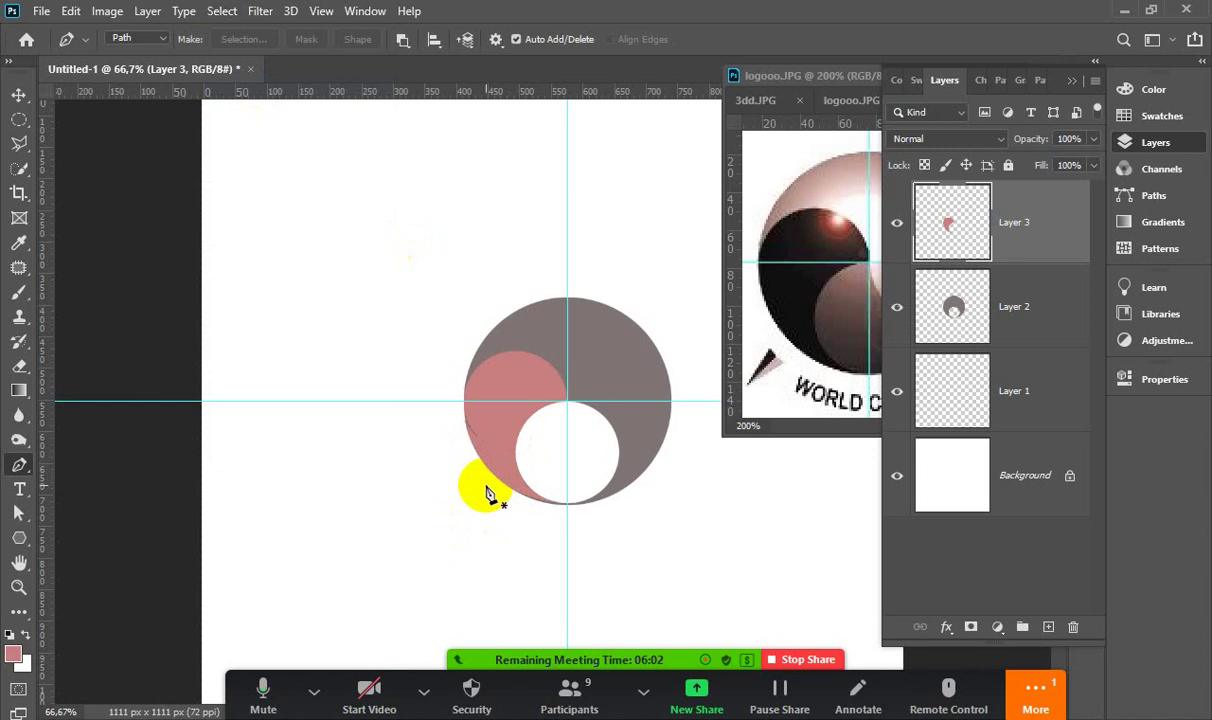
key("ctrl+d")
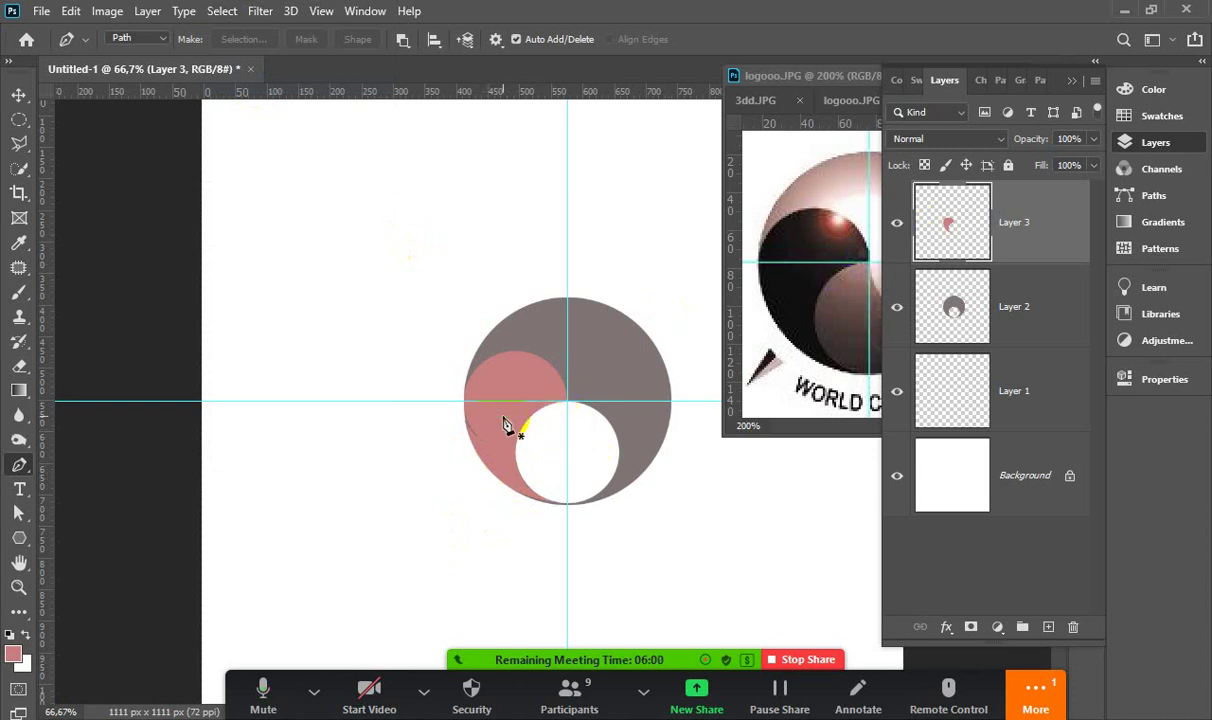
left_click(808, 250)
key("v")
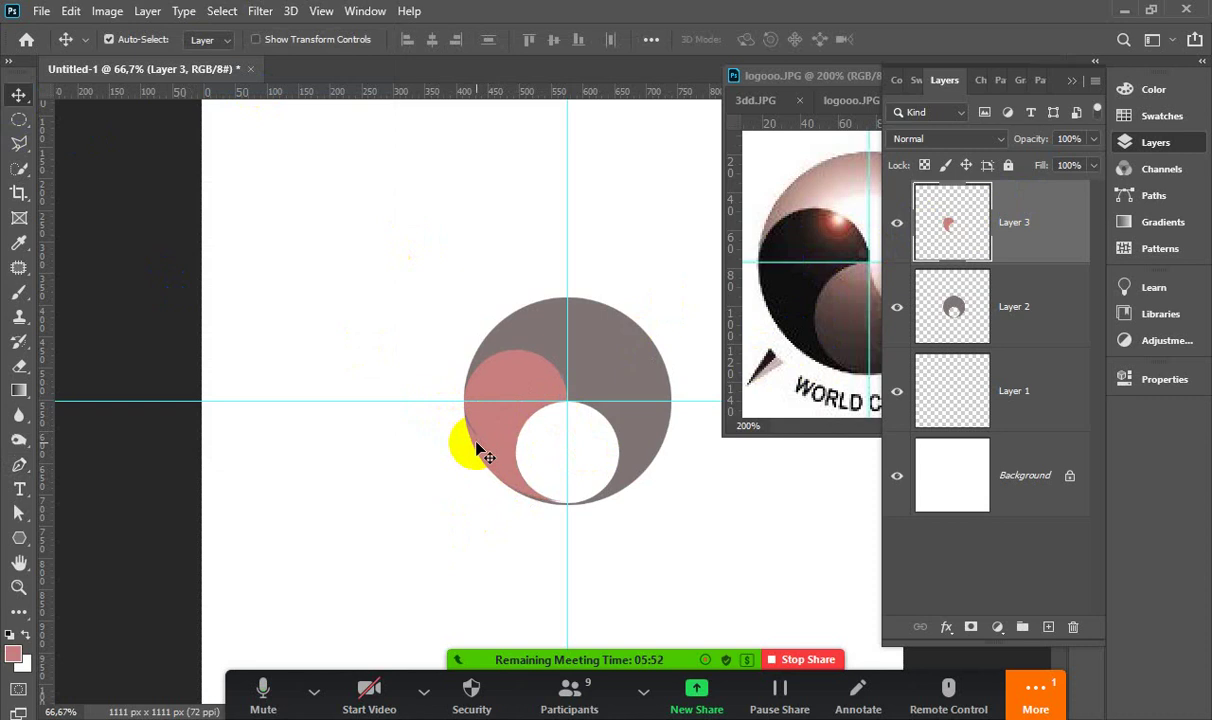
Try a slight rotation of the pink shape, then undo and cancel it to keep it unrotated
key("ctrl+t")
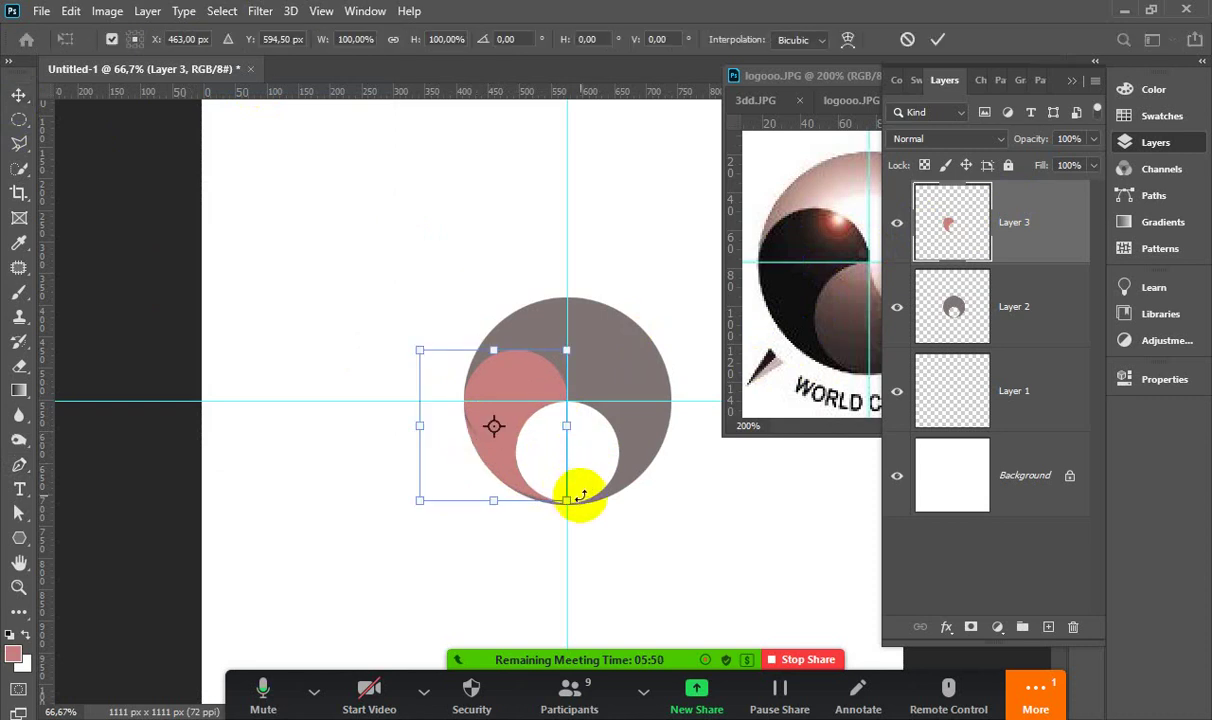
left_click_drag(590, 483, 591, 470)
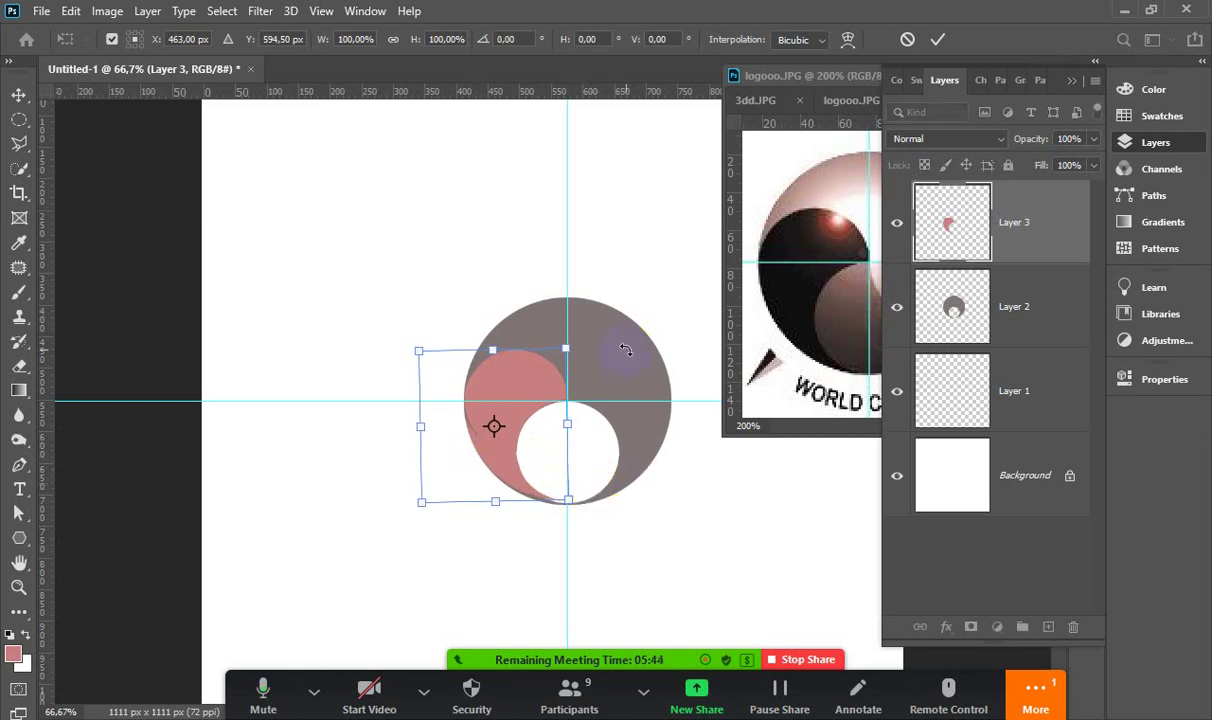
key("ctrl+z")
key("Return")
left_click(797, 333)
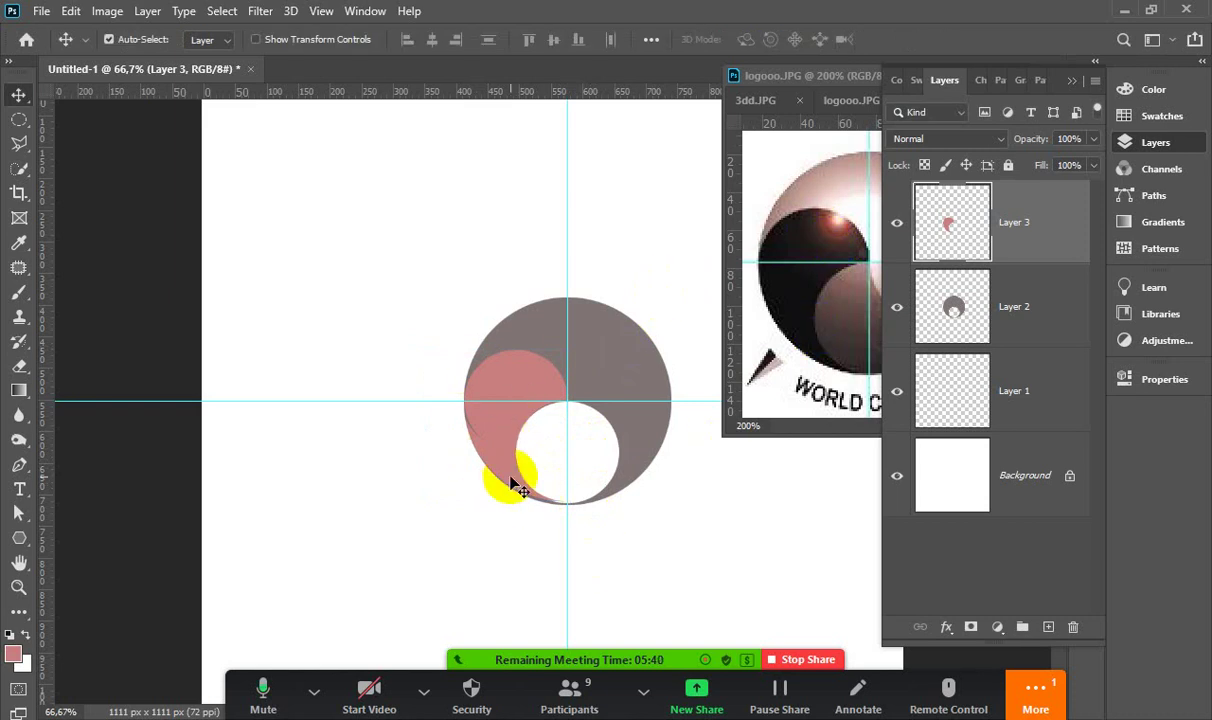
Toggle Layer 3's visibility to compare, then duplicate it as Layer 3 copy
left_click(839, 266)
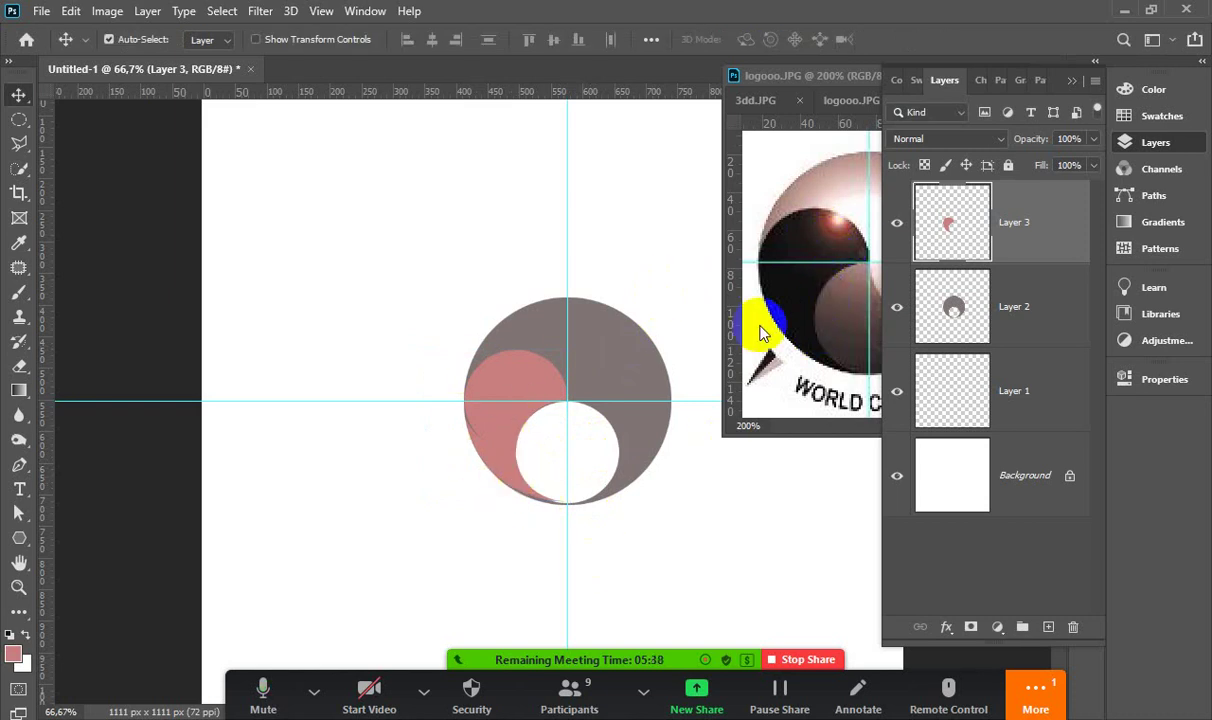
left_click(993, 215)
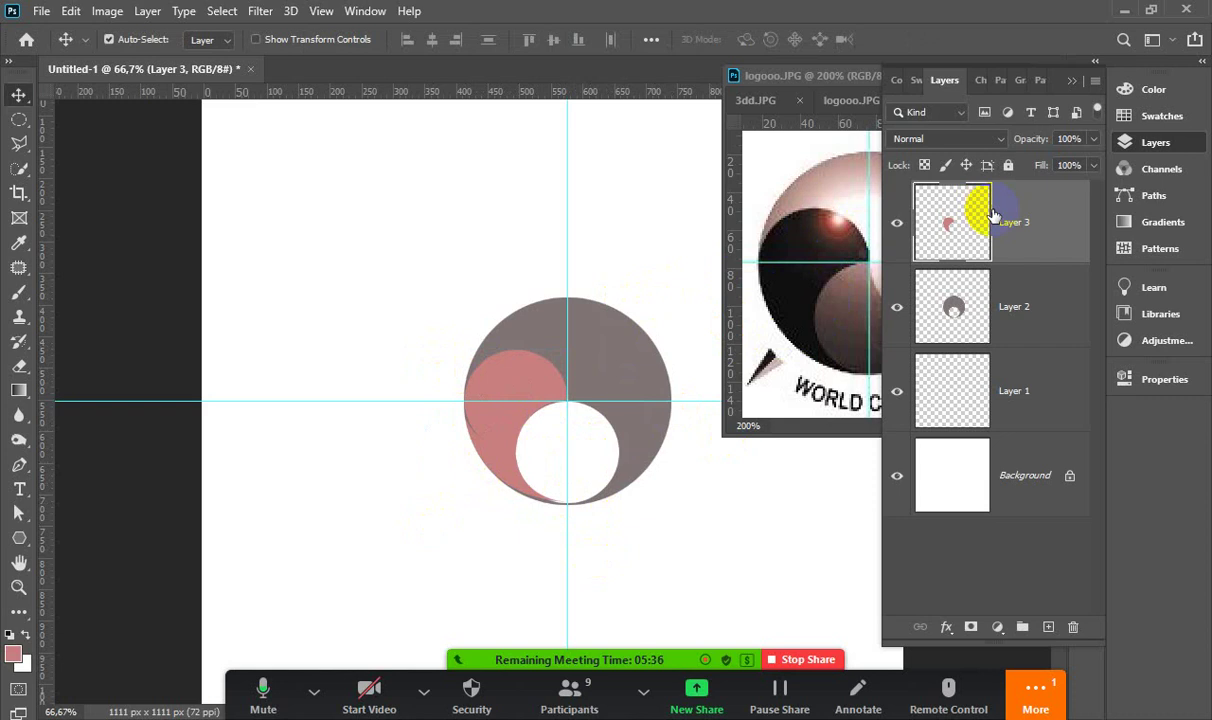
left_click(898, 224)
left_click(898, 224)
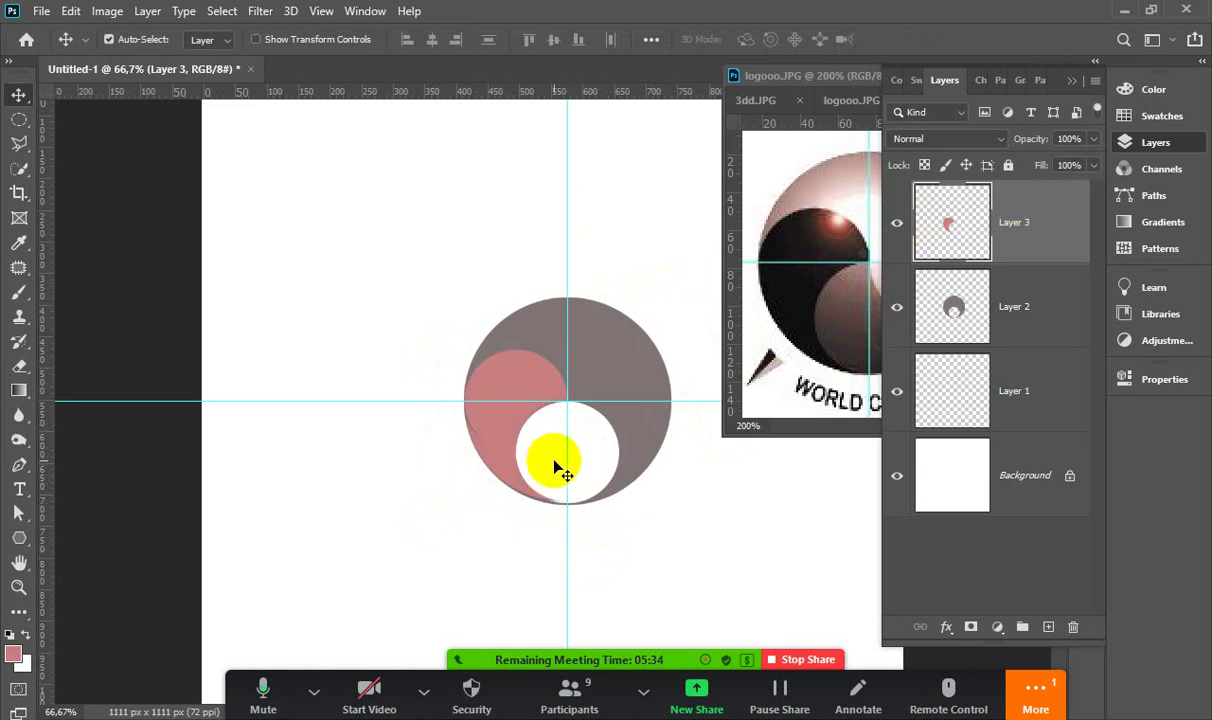
left_click(1025, 229)
key("ctrl+j")
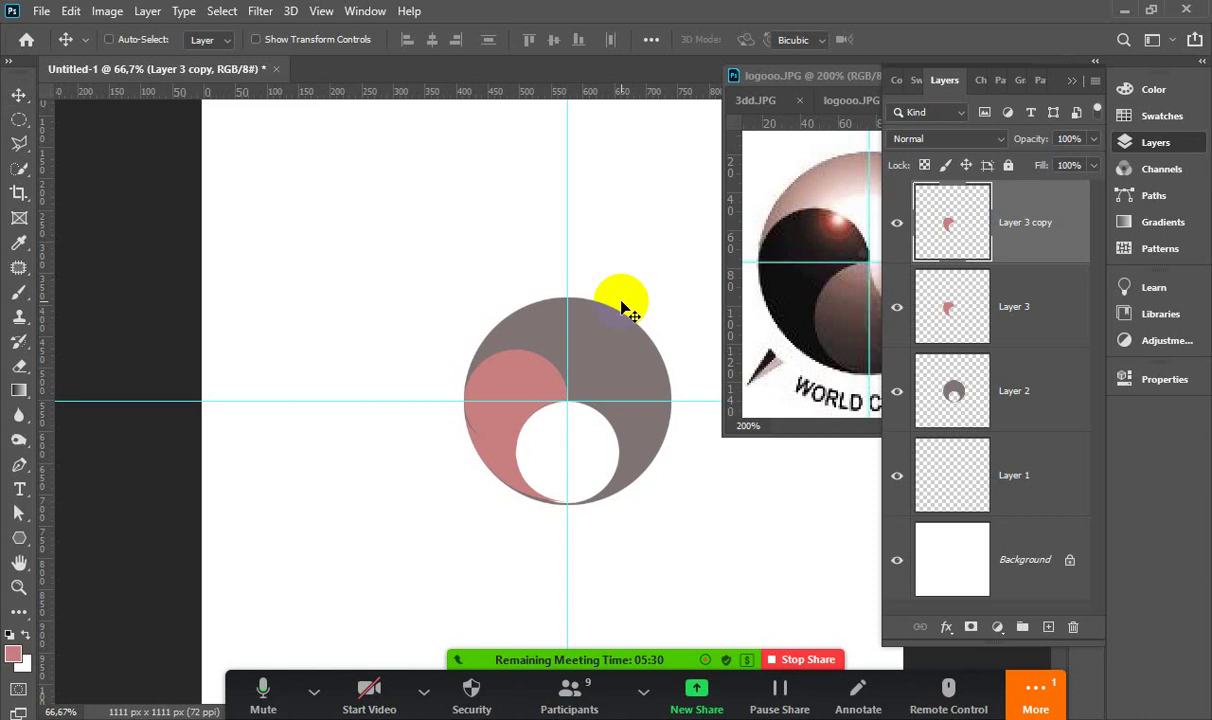
Test rotations of the copied pink shape, undo them, and check the reference logo
key("ctrl+t")
mouse_move(481, 316)
left_mouse_down()
mouse_move(313, 394)
mouse_move(310, 429)
left_mouse_up()
key("ctrl+z")
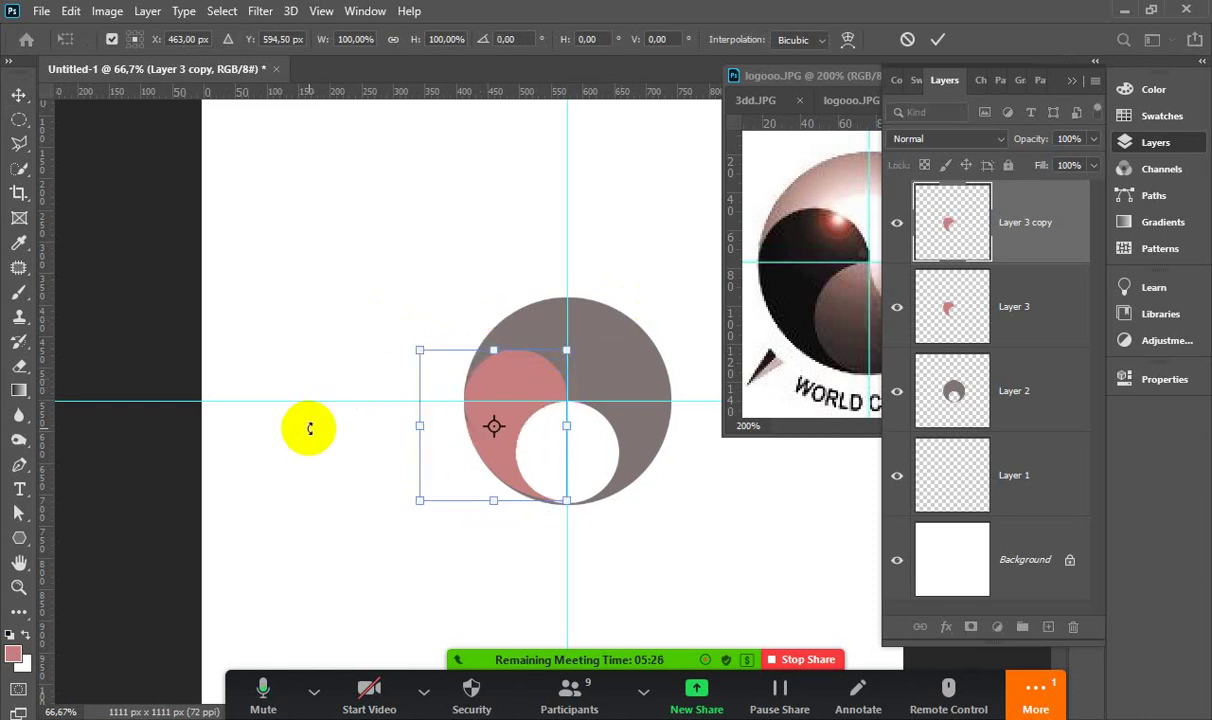
left_click_drag(456, 321, 360, 351)
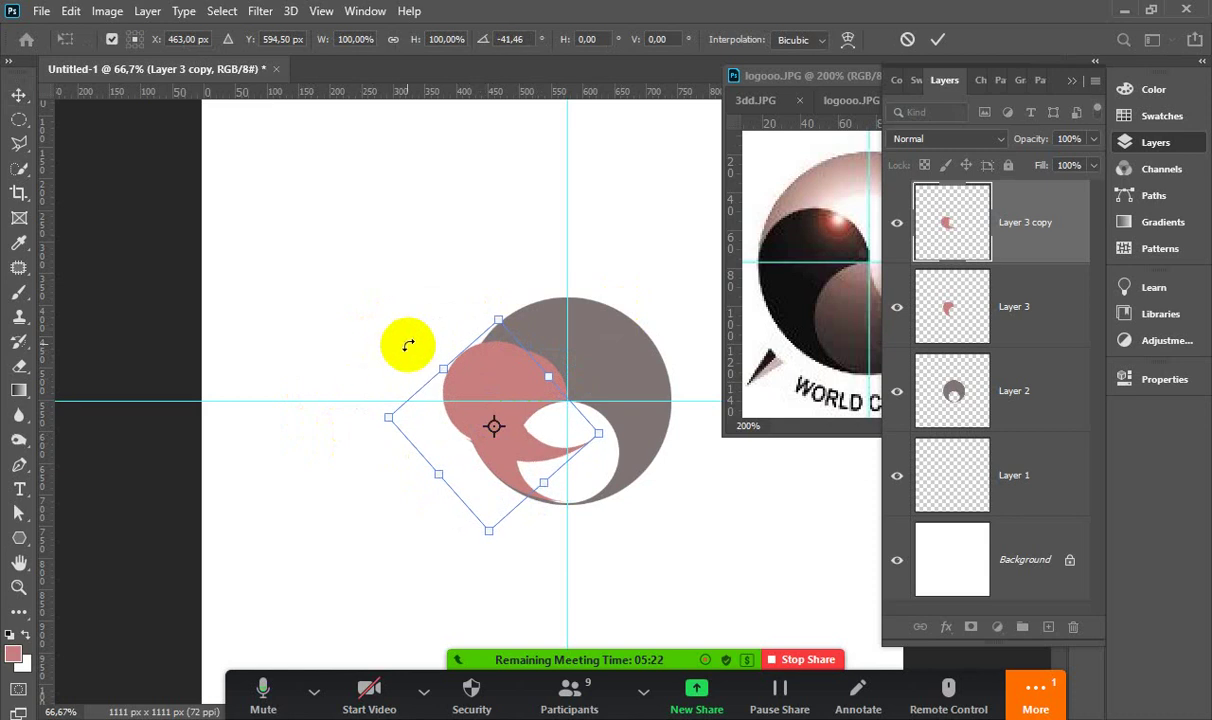
left_click_drag(811, 267, 847, 332)
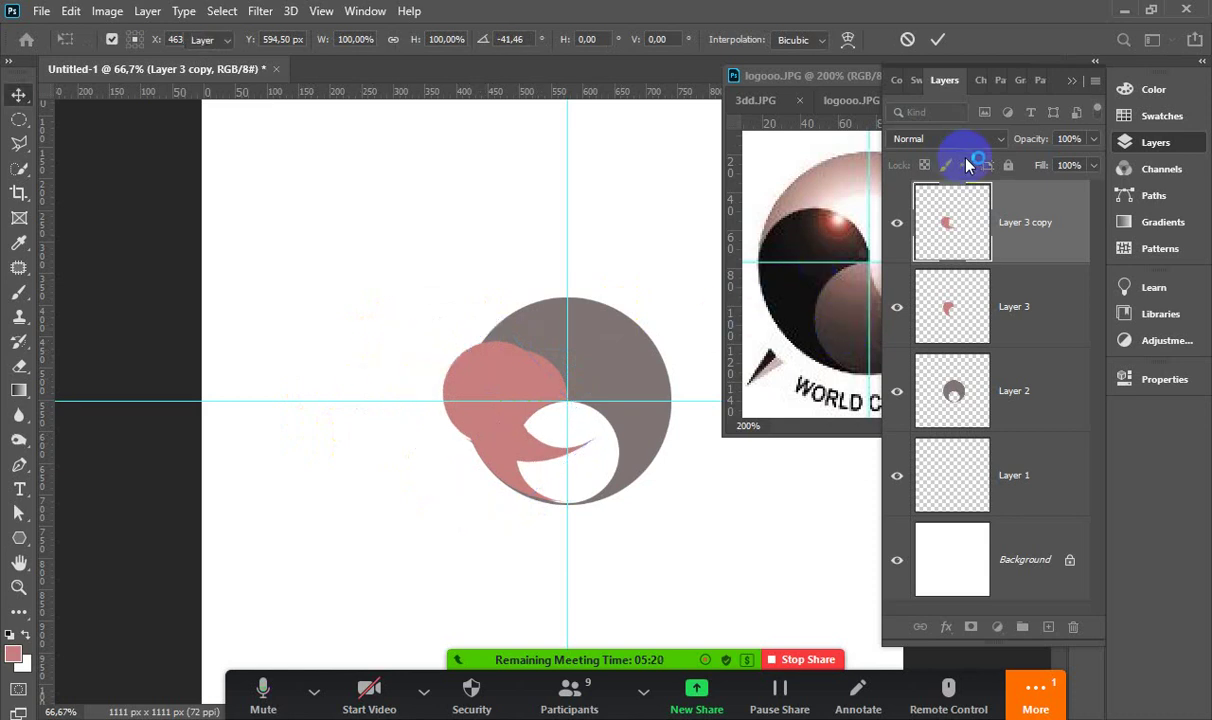
left_click(1072, 80)
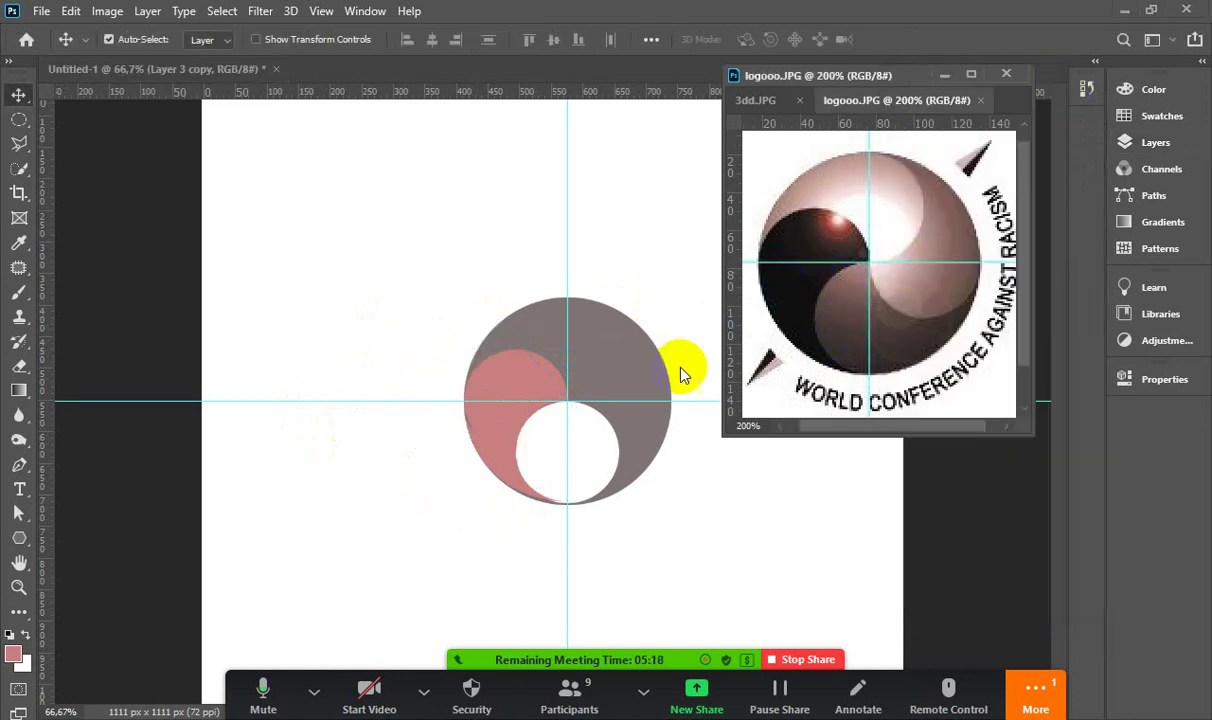
left_click(515, 384)
Rotate Layer 3 copy about -92° around the guide intersection and commit it
key("ctrl+t")
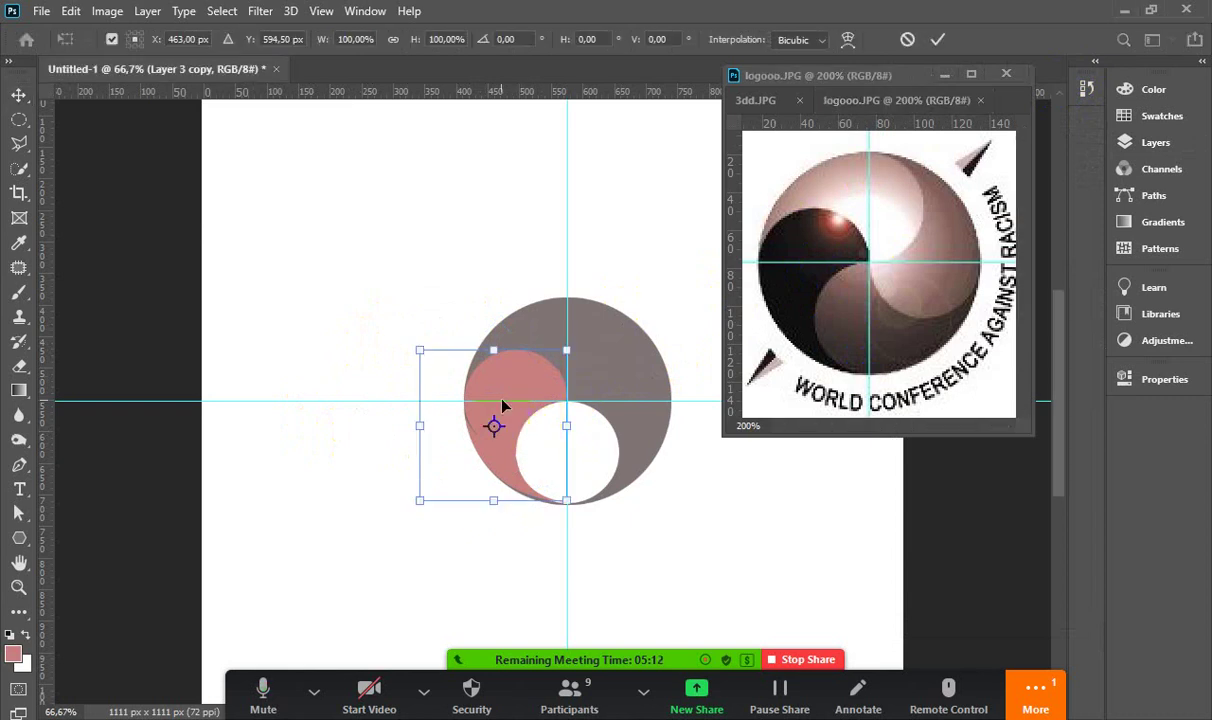
left_click_drag(518, 320, 460, 319)
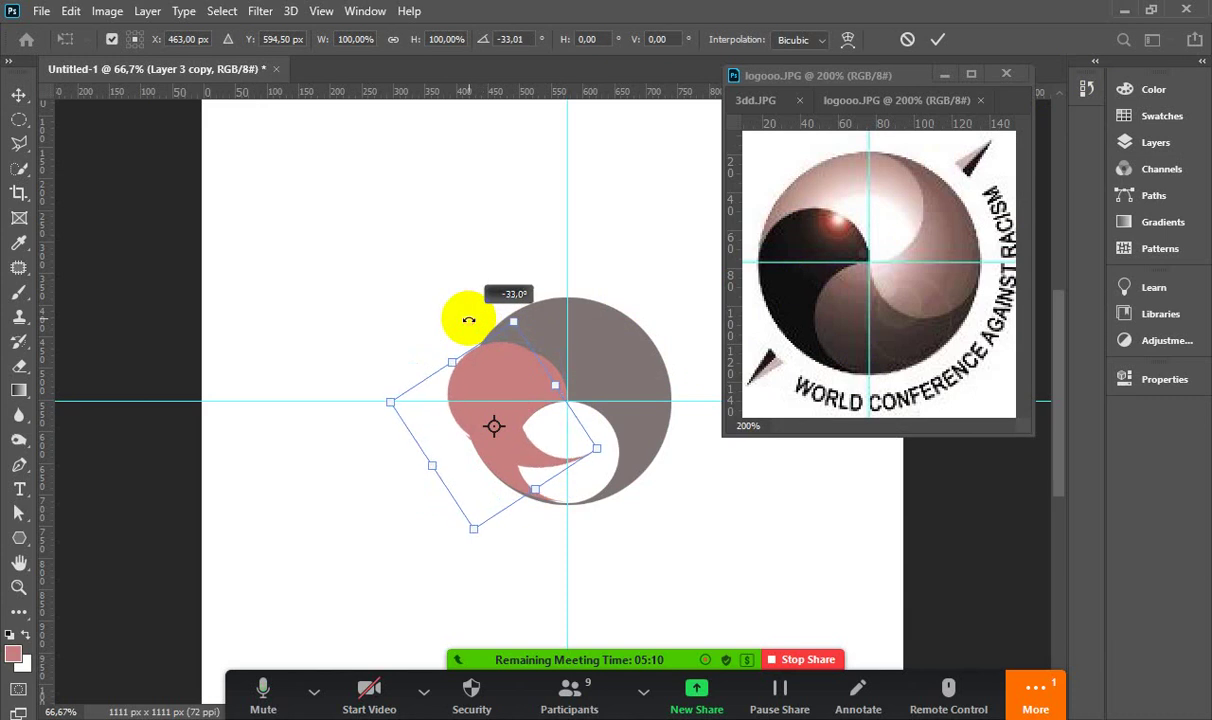
key("ctrl+z")
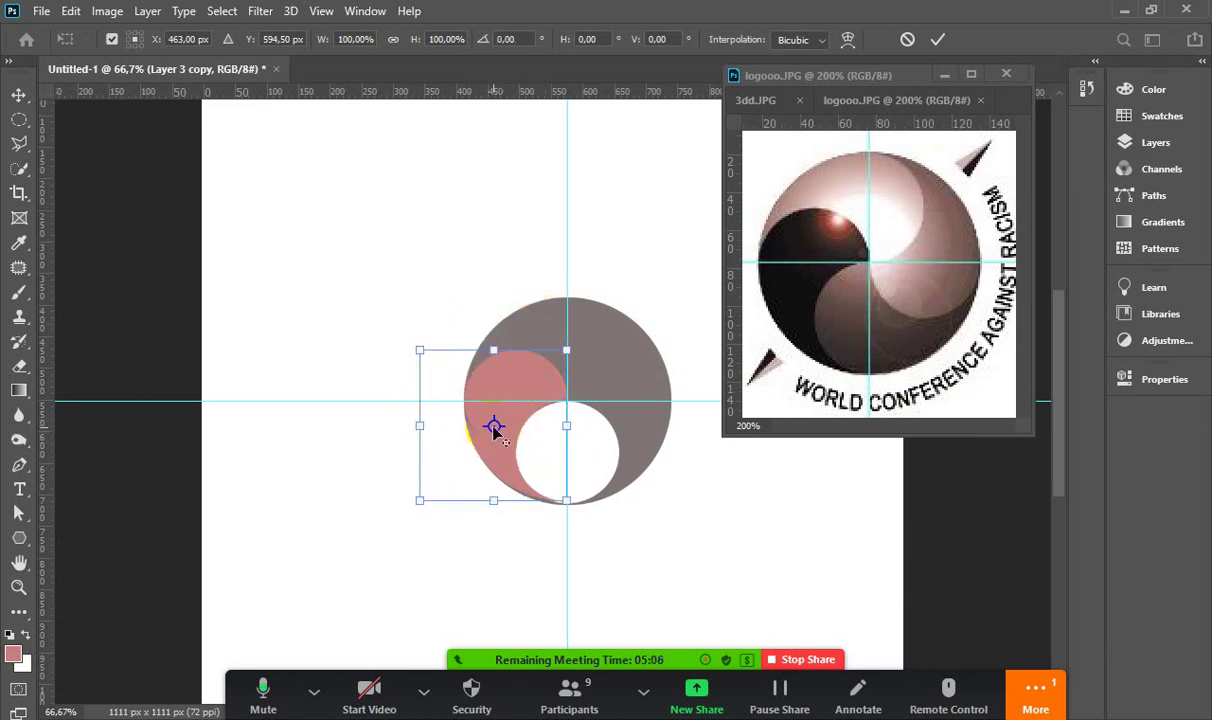
left_click_drag(494, 427, 566, 404)
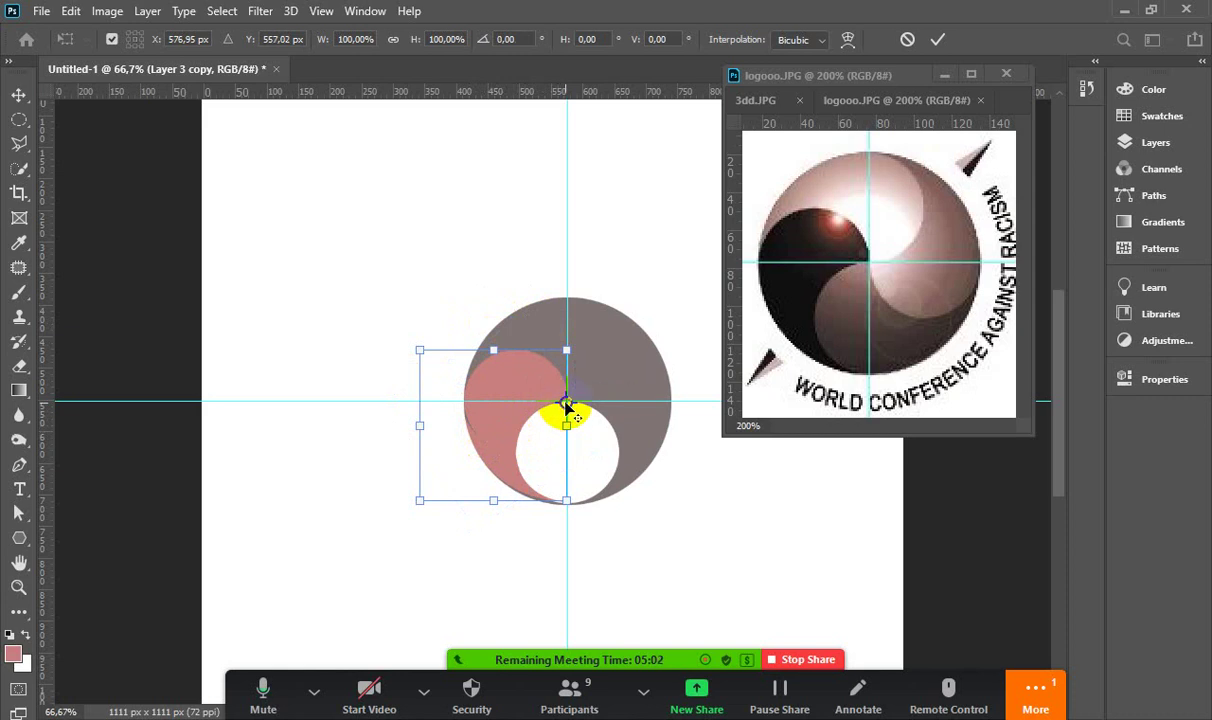
mouse_move(480, 291)
left_mouse_down()
mouse_move(519, 455)
mouse_move(500, 458)
left_mouse_up()
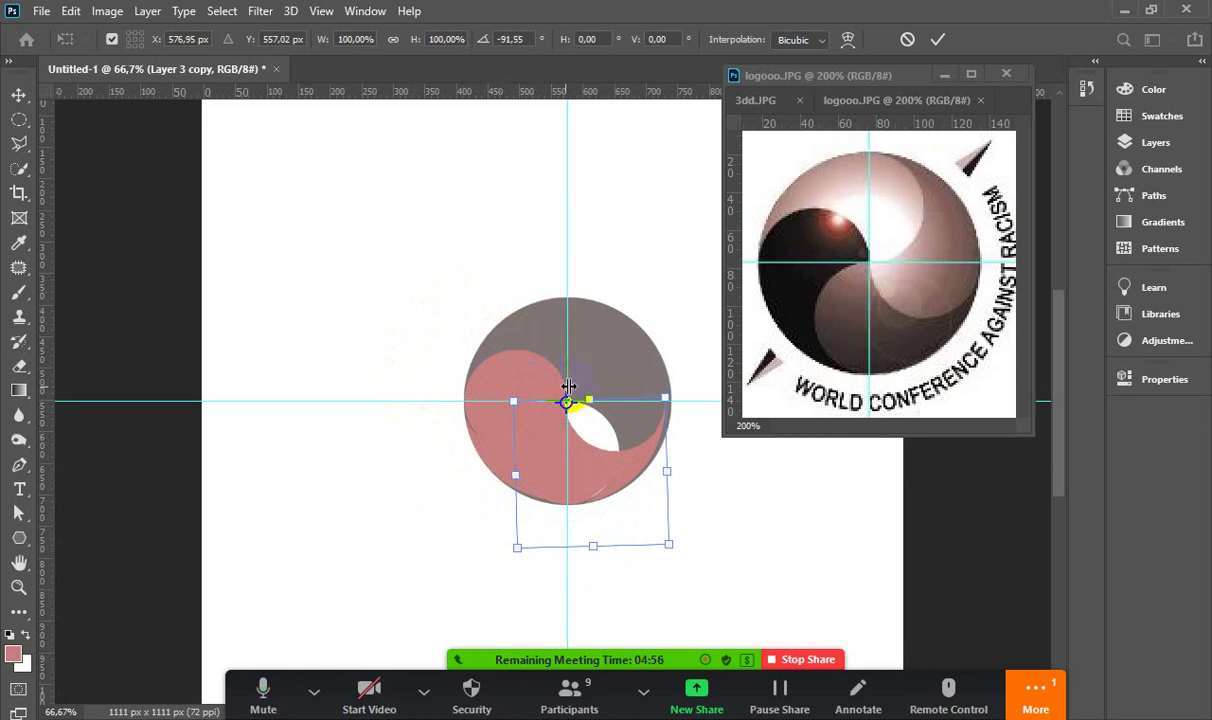
key("Return")
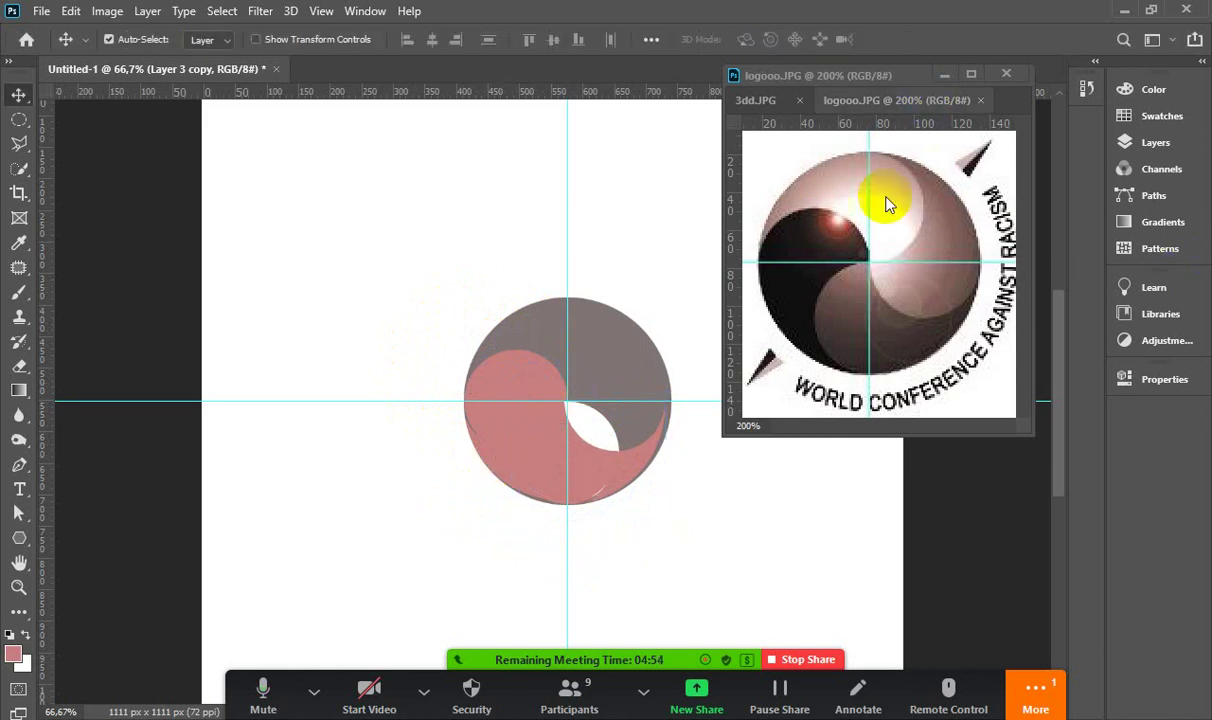
Load Layer 3 copy's pixels as a selection and fill them with dark red #6a2a2a
left_click(1150, 142)
left_click(958, 236)
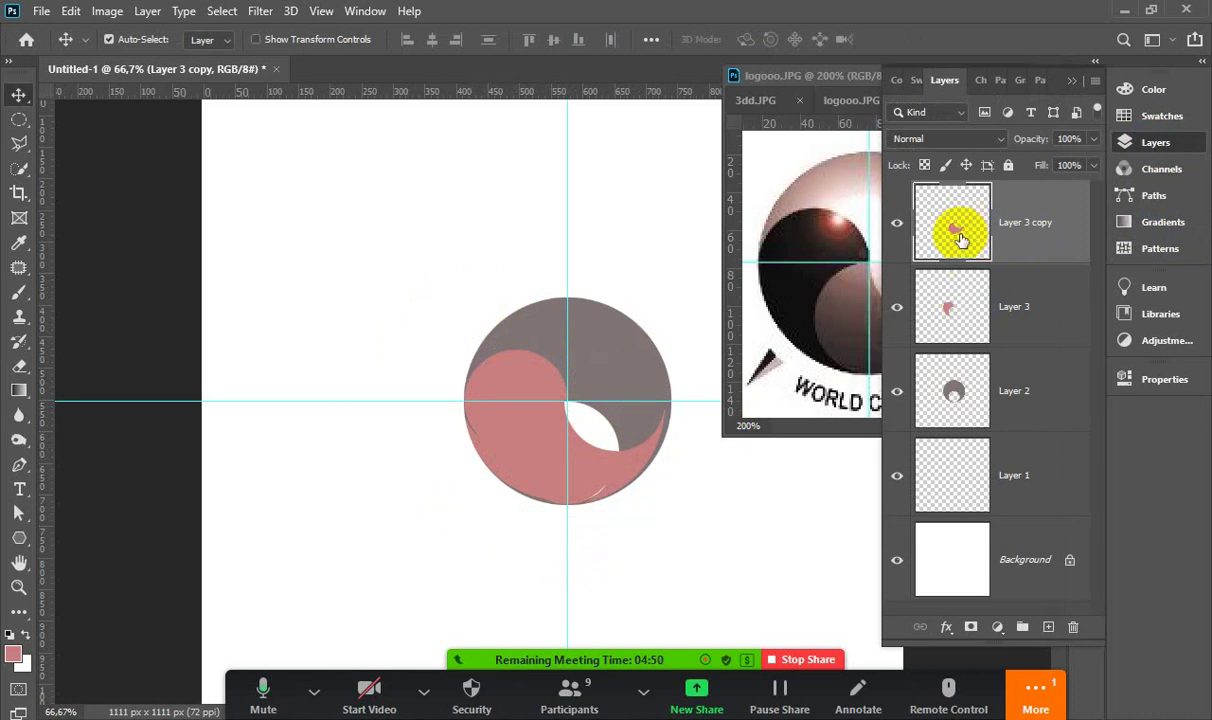
left_click(958, 236, "ctrl")
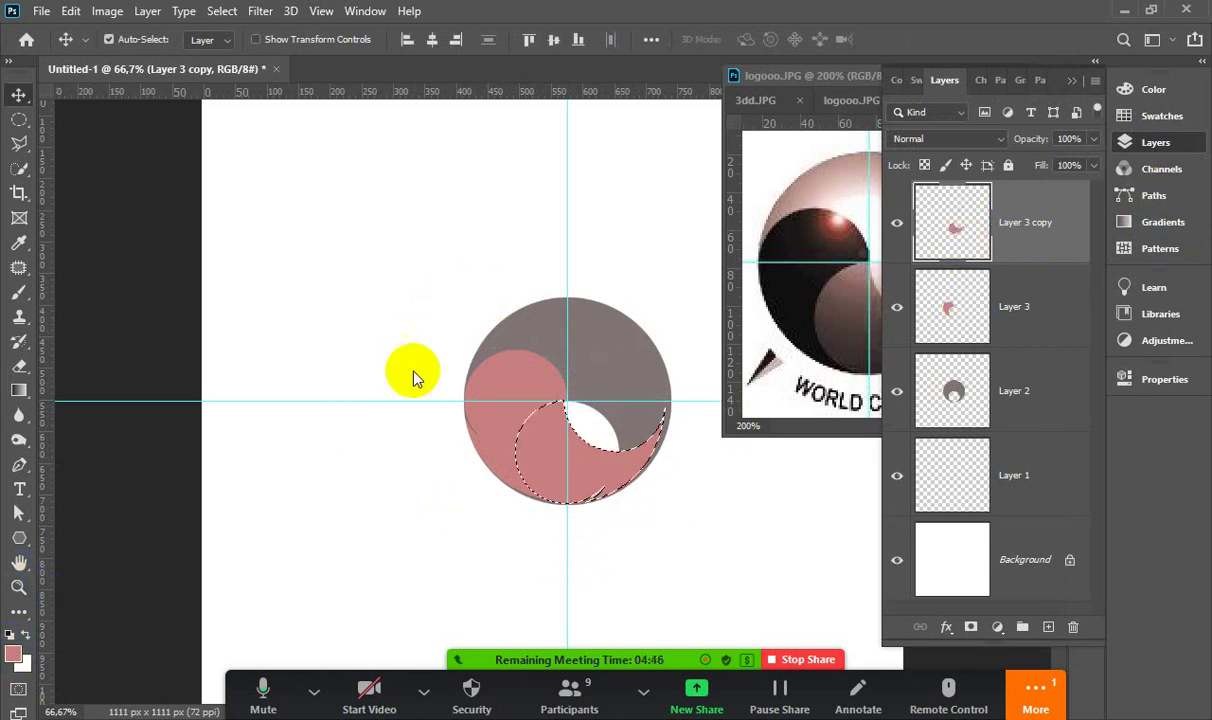
left_click(846, 353)
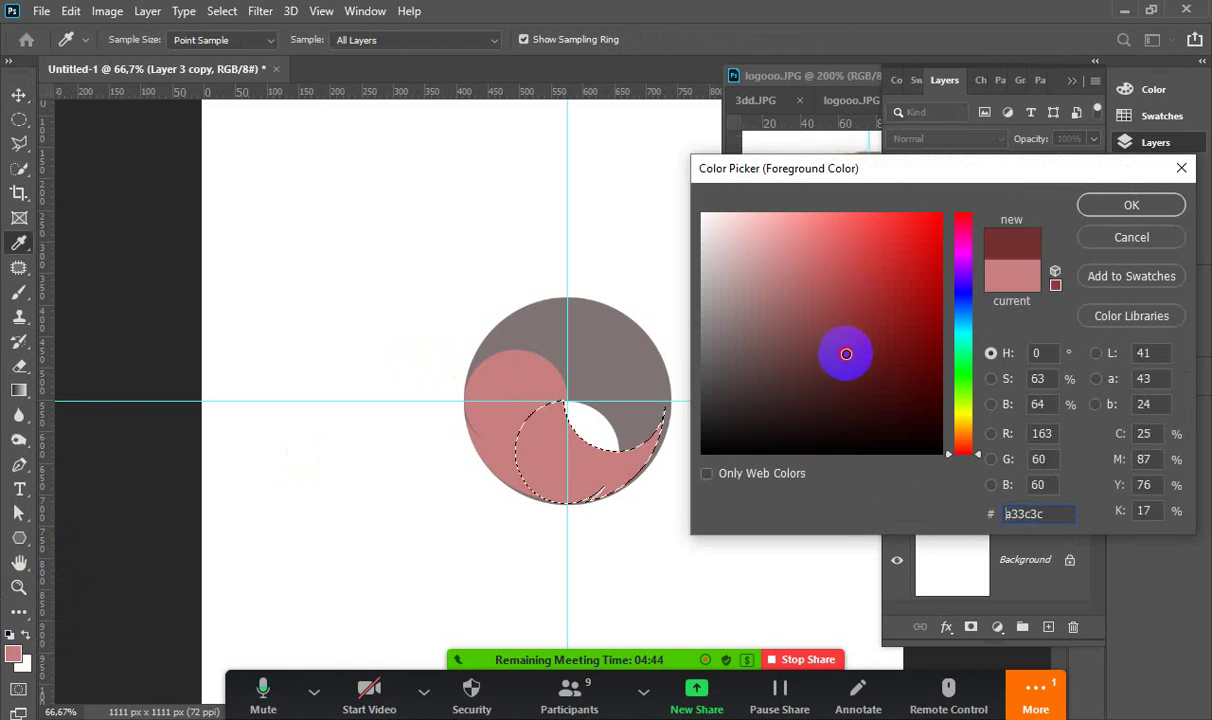
left_click(1107, 210)
key("v")
key("alt+BackSpace")
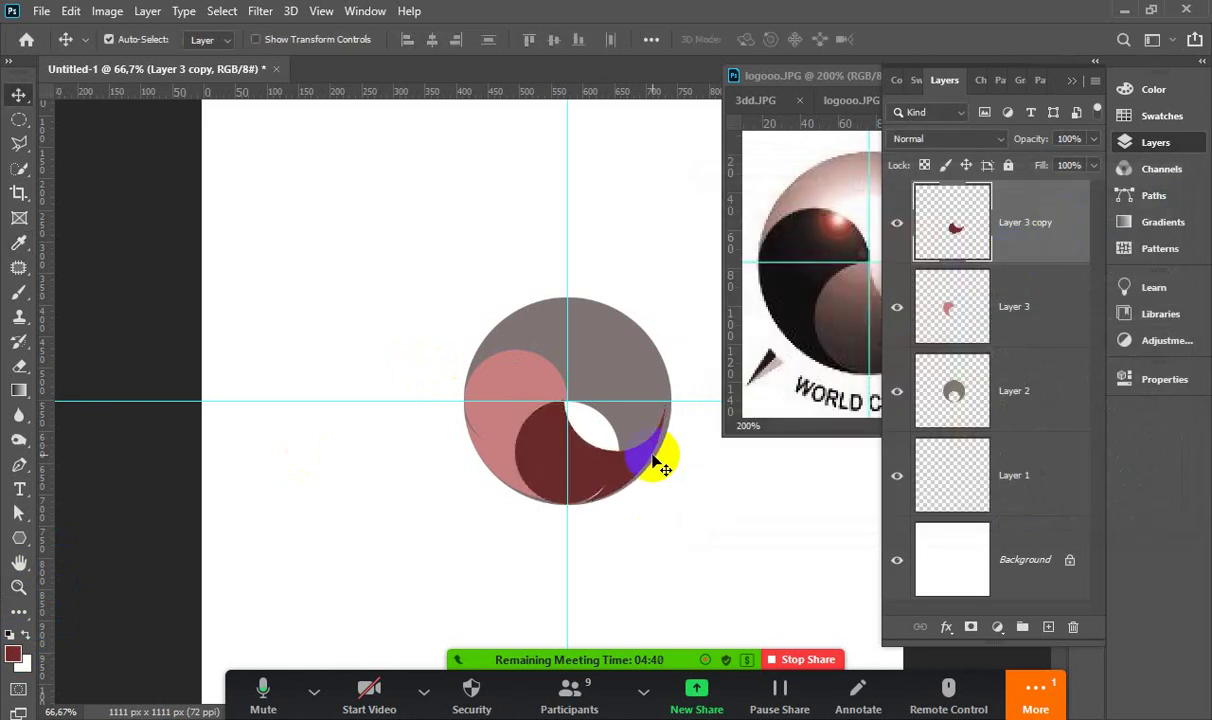
key("ctrl+d")
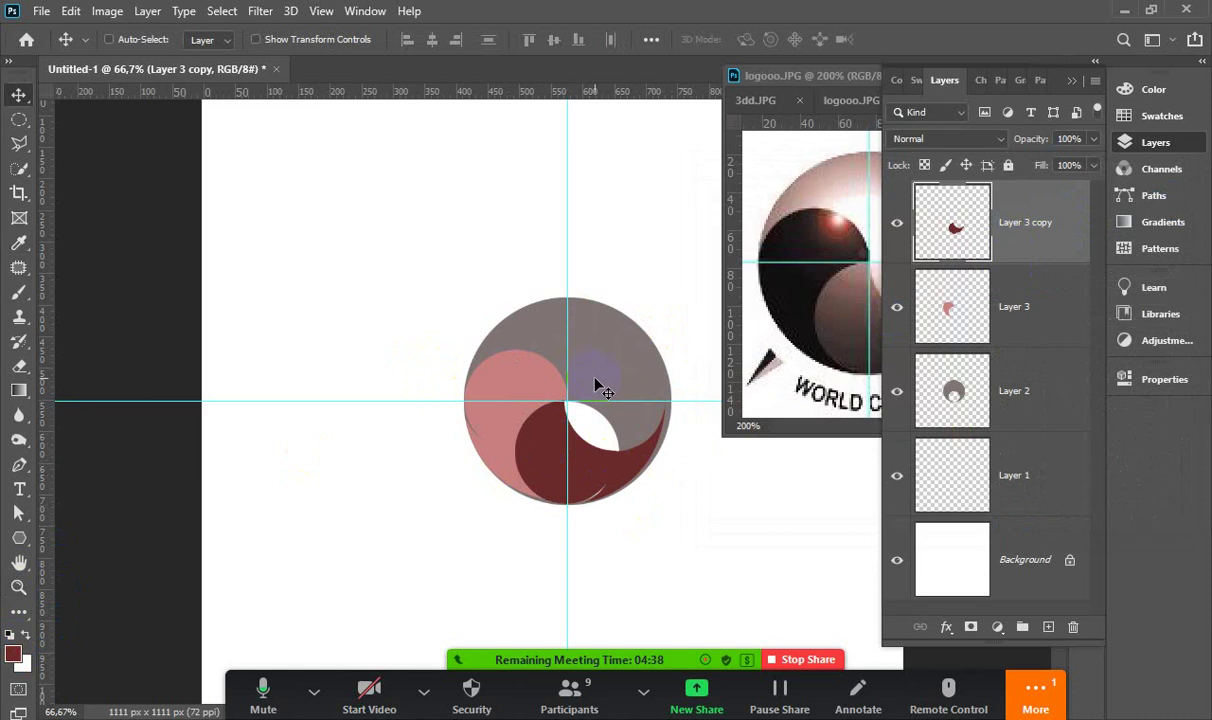
Step back through history to remove the maroon copy and make the lower grey circle whole
key("ctrl+z")
key("ctrl+z")
key("ctrl+z")
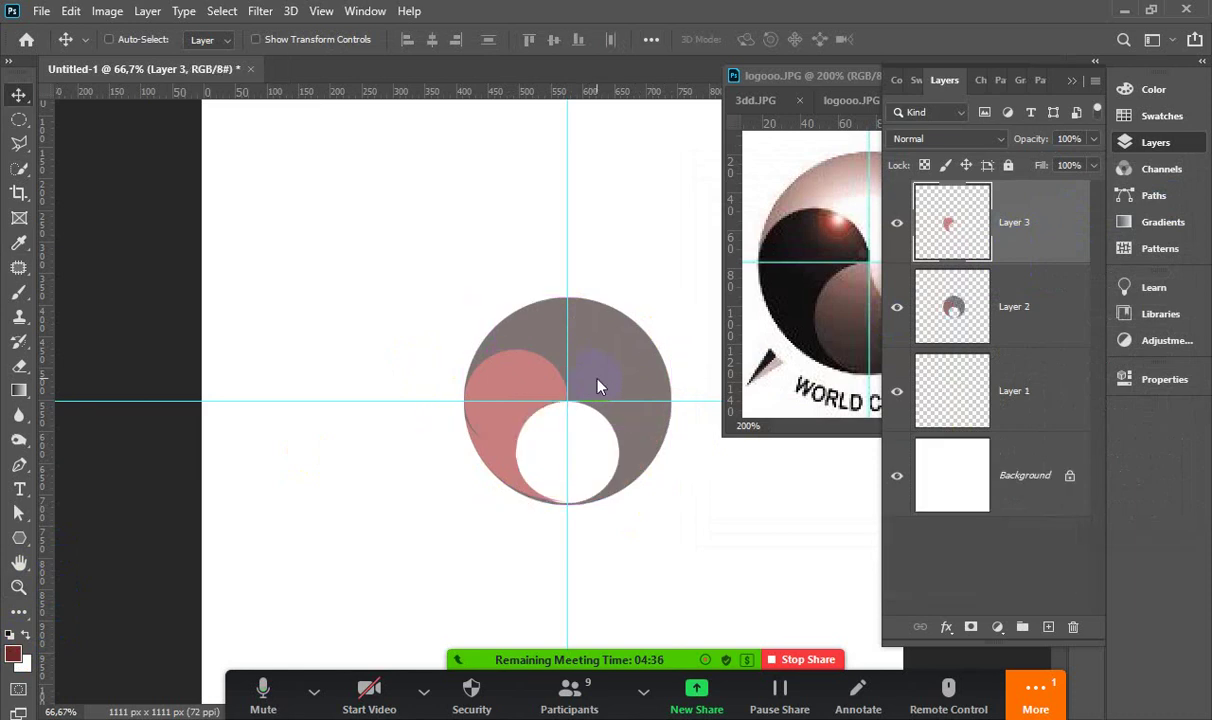
key("ctrl+comma")
key("ctrl+comma")
key("ctrl+shift+d")
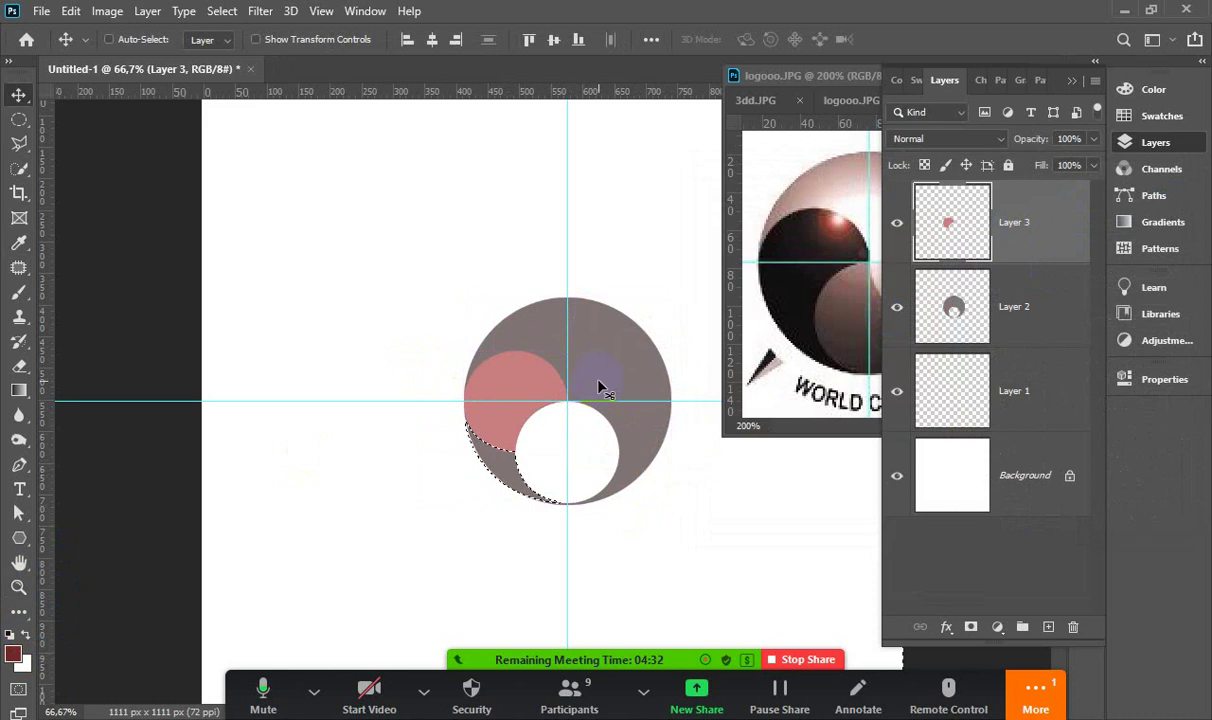
key("ctrl+d")
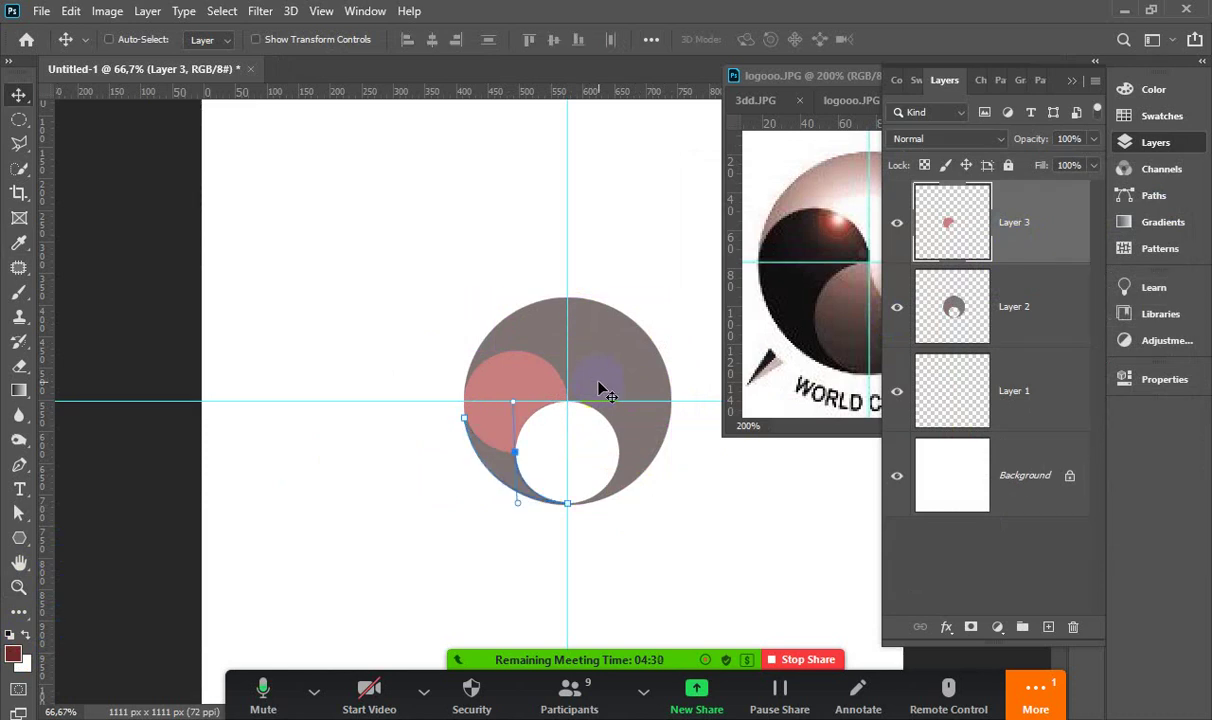
key("Escape")
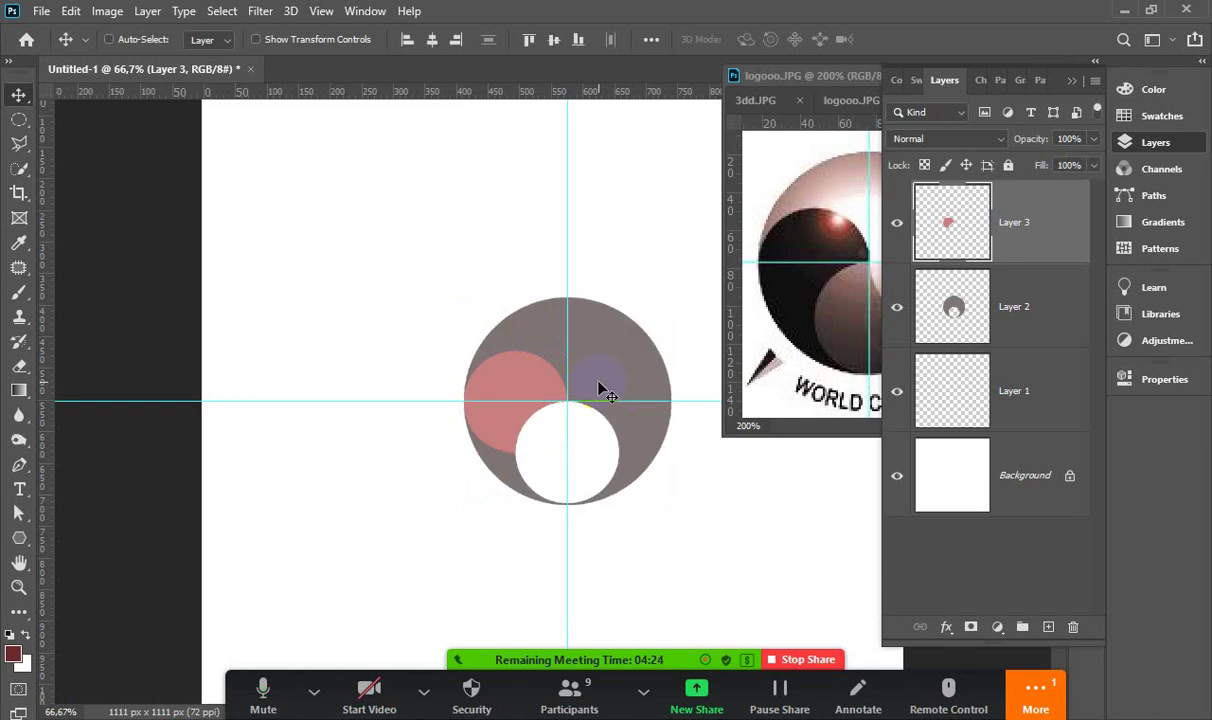
key("ctrl+z")
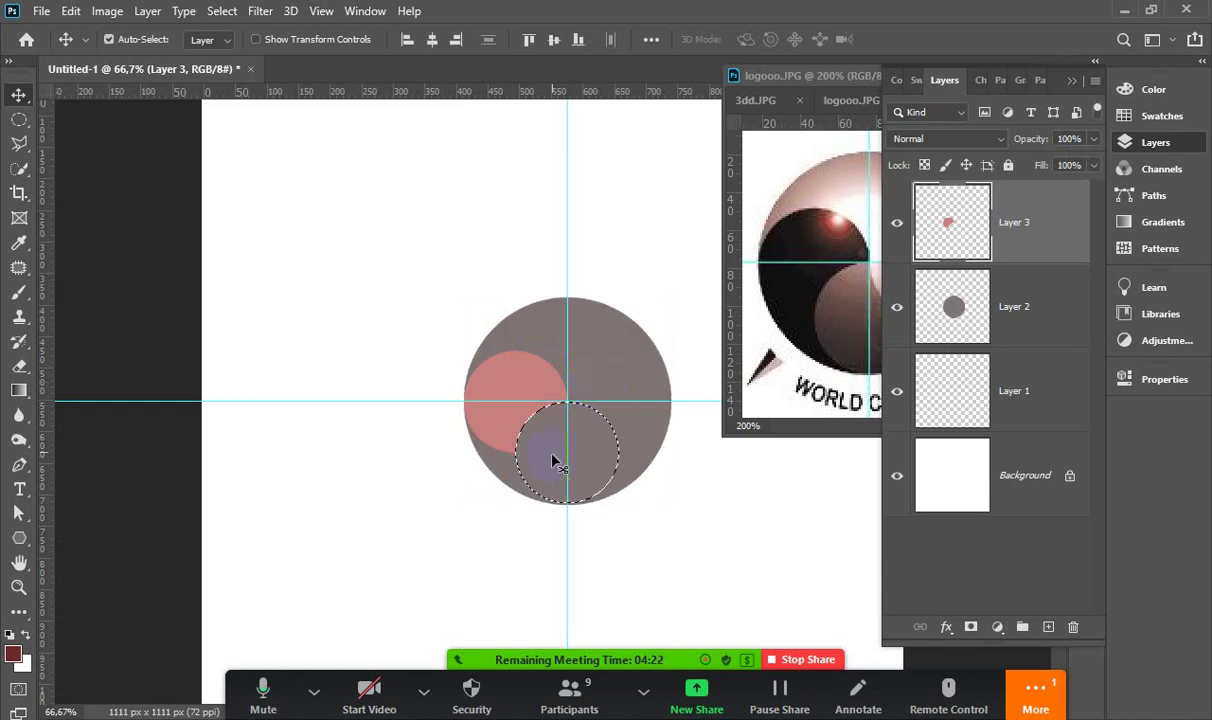
Save the lower circle's selection as a new alpha channel with Select > Save Selection
left_click(221, 11)
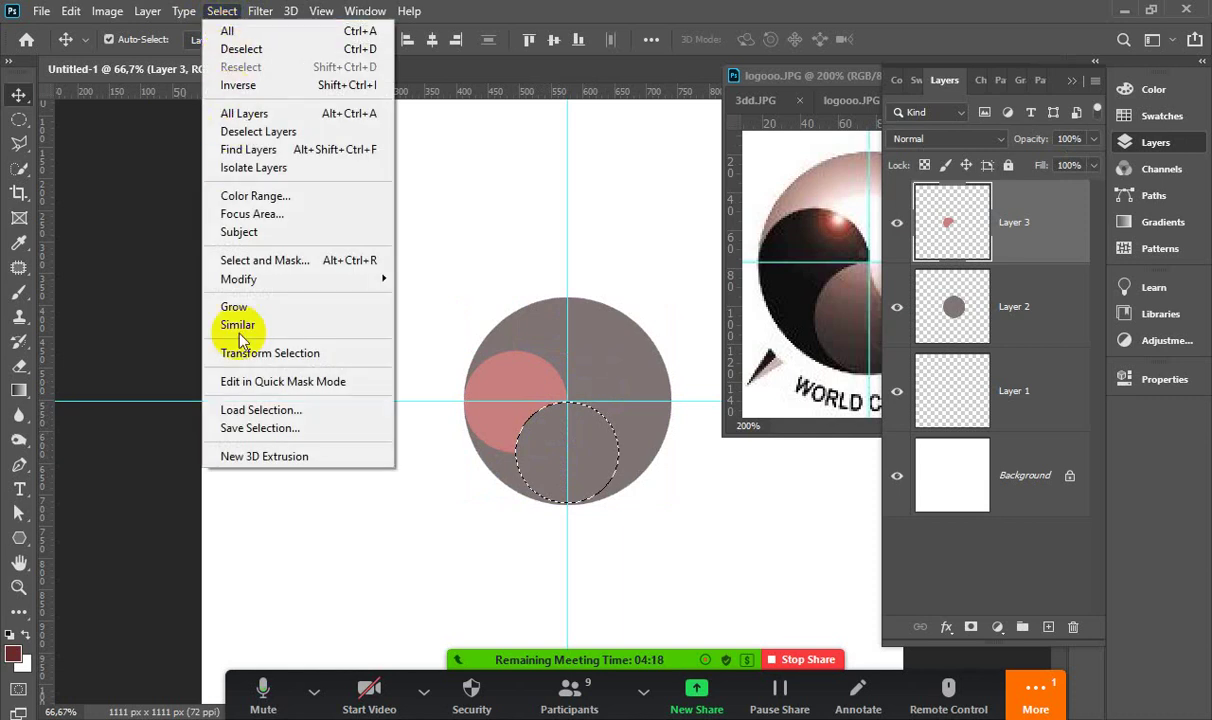
left_click(262, 430)
left_click(537, 241)
type("wre")
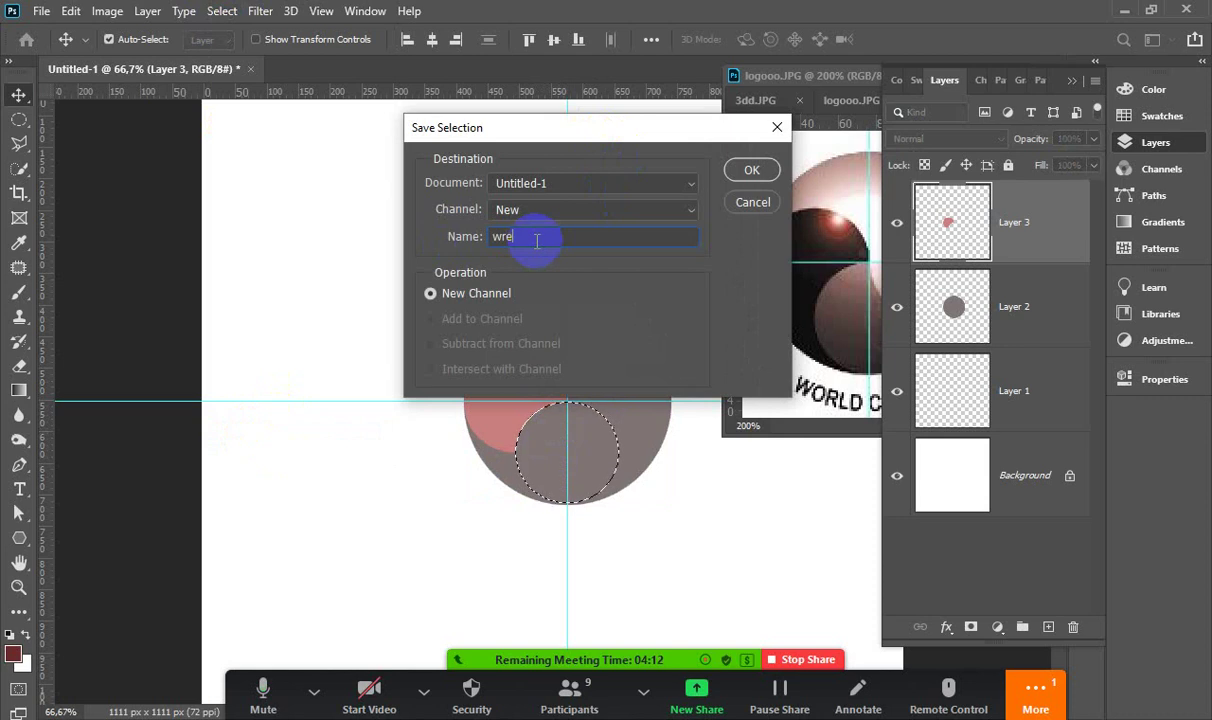
left_click(747, 172)
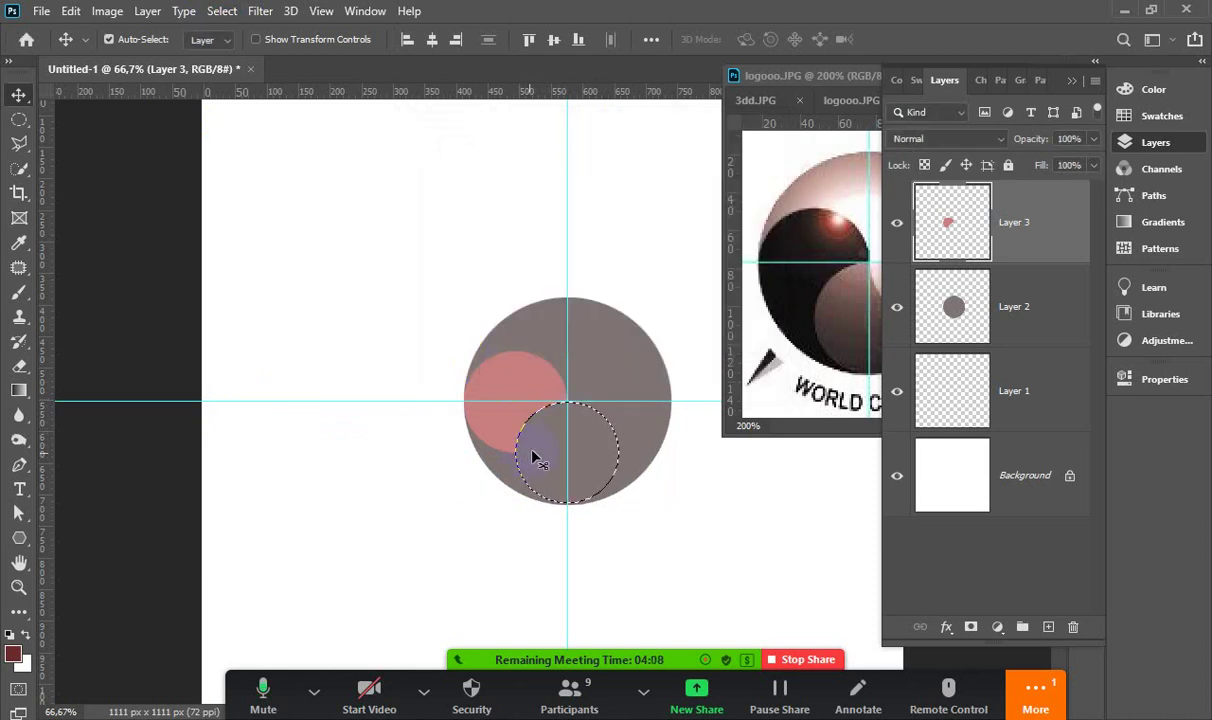
left_click(944, 312)
Draw a rectangular marquee over the big circle's lower-left quarter
mouse_move(474, 434)
left_mouse_down()
mouse_move(522, 487)
mouse_move(510, 478)
mouse_move(840, 263)
left_mouse_up()
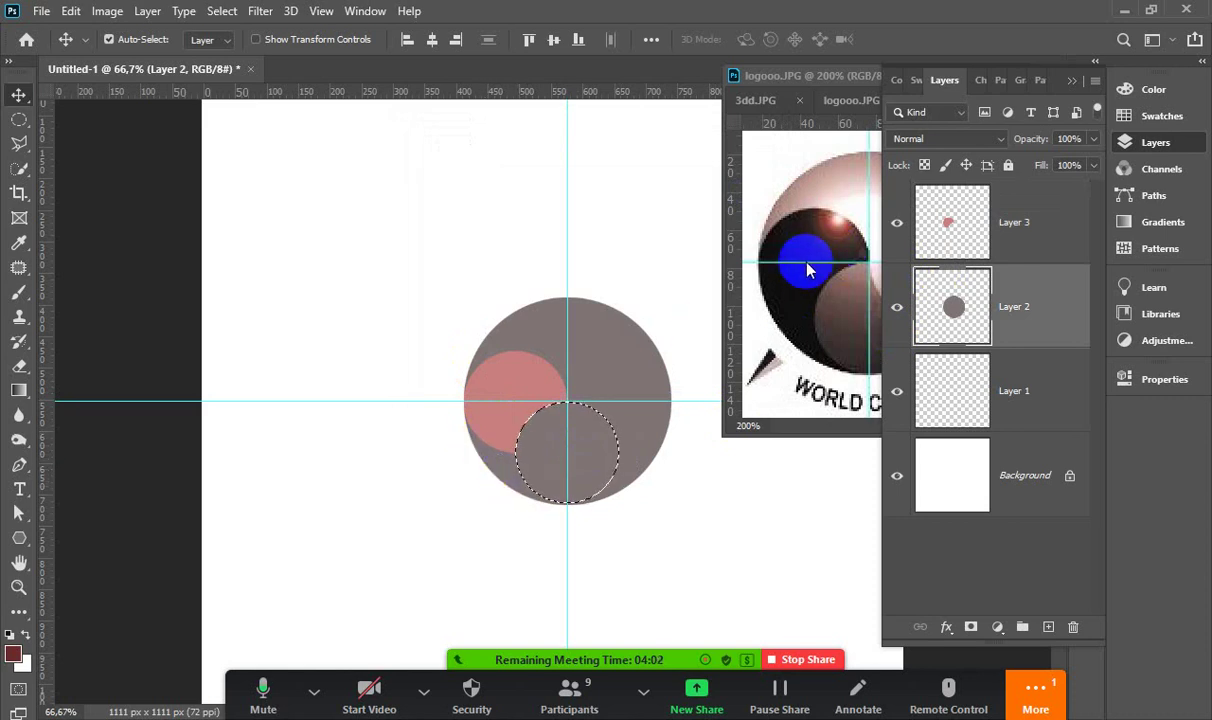
mouse_move(448, 430)
left_mouse_down()
mouse_move(527, 500)
mouse_move(549, 500)
mouse_move(352, 330)
left_mouse_up()
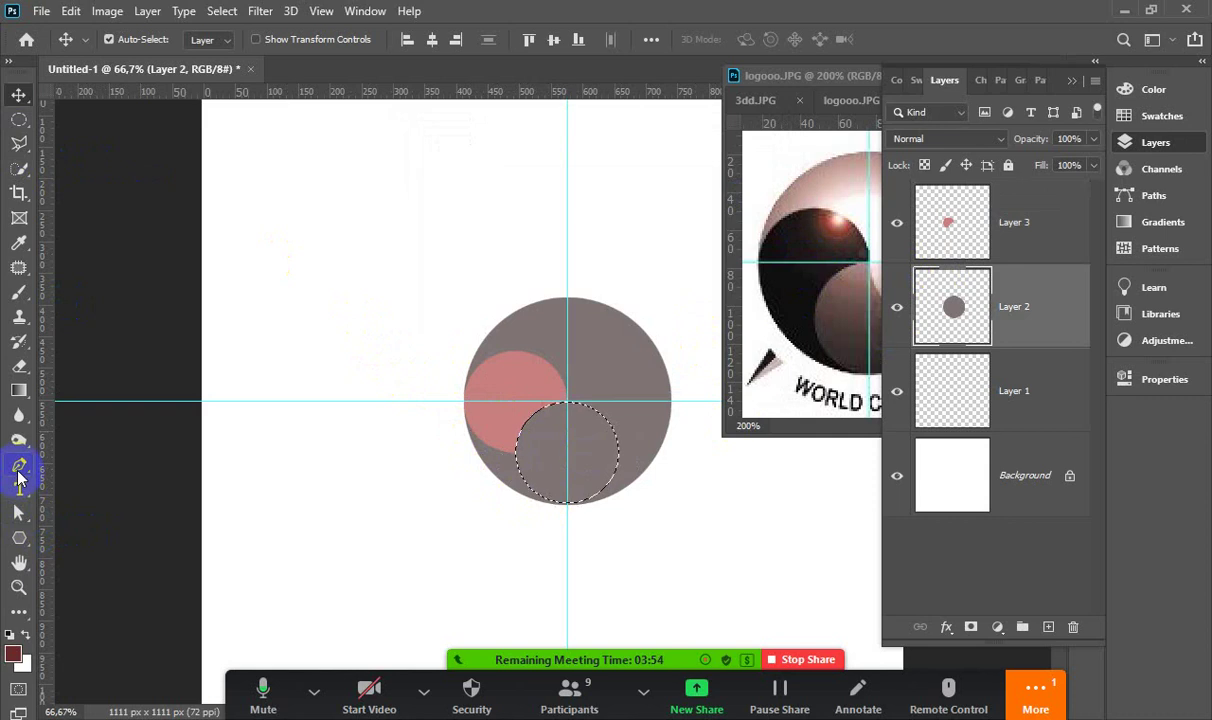
left_click_drag(462, 432, 520, 490)
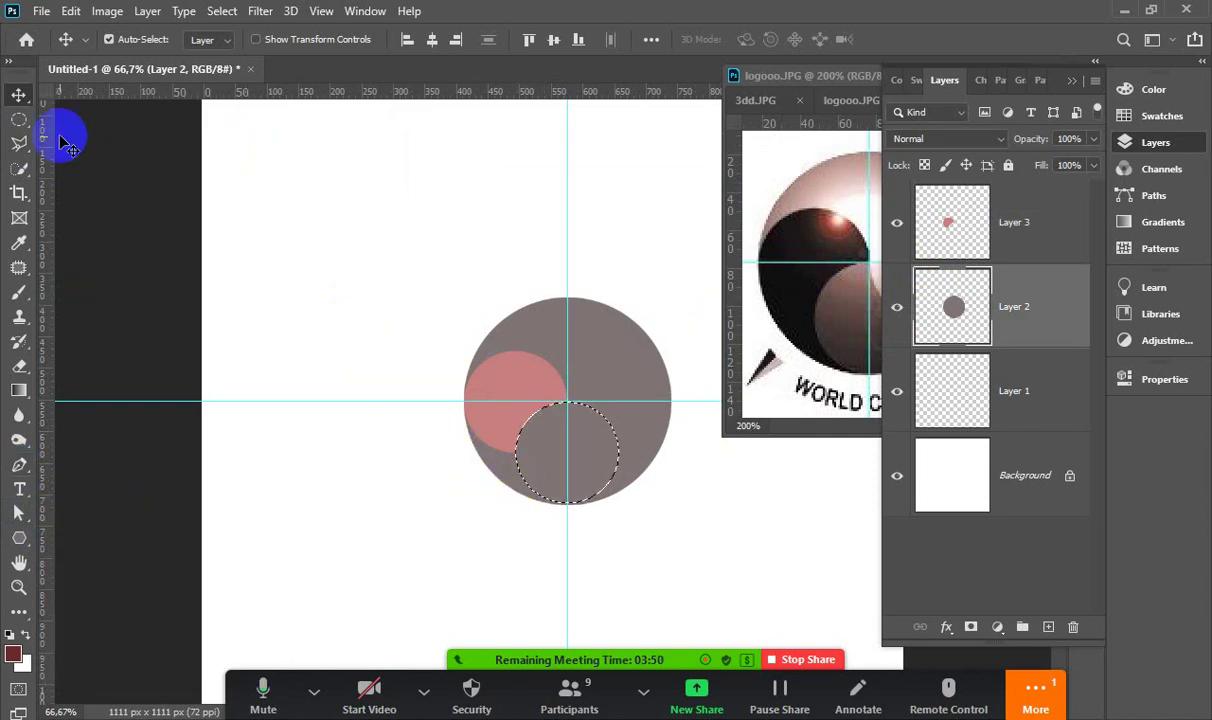
left_click(19, 119)
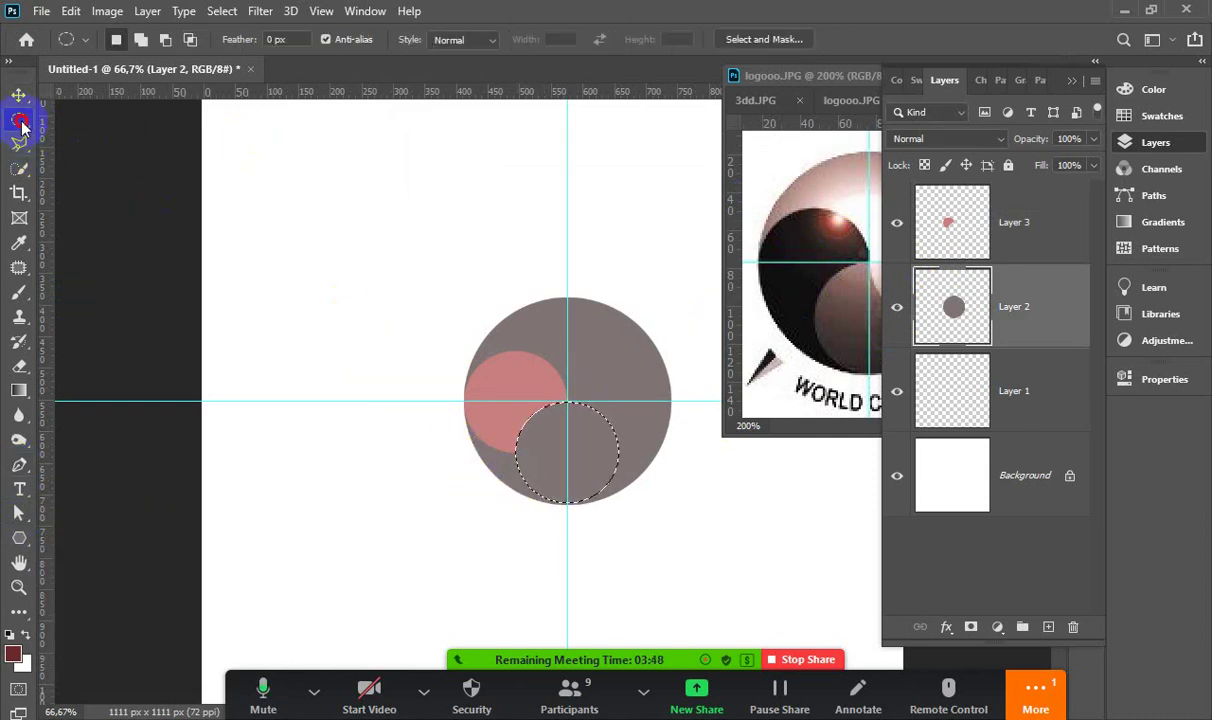
right_click(19, 119)
left_click(86, 119)
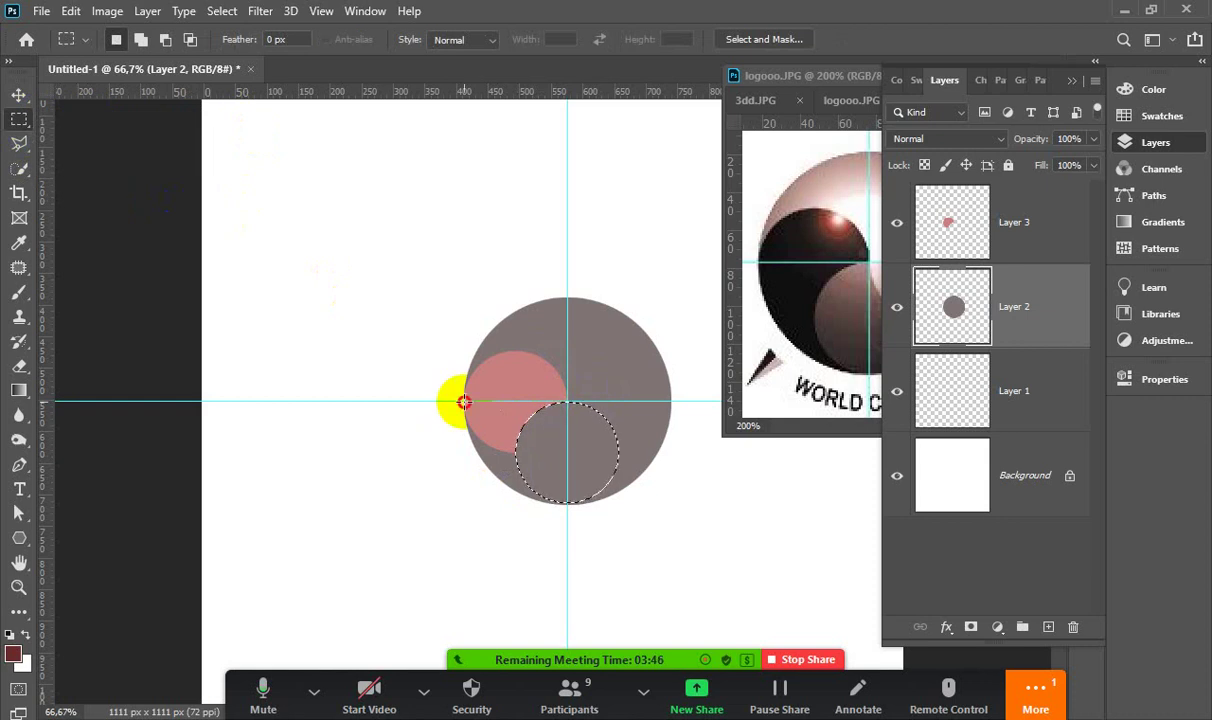
left_click_drag(463, 401, 569, 505)
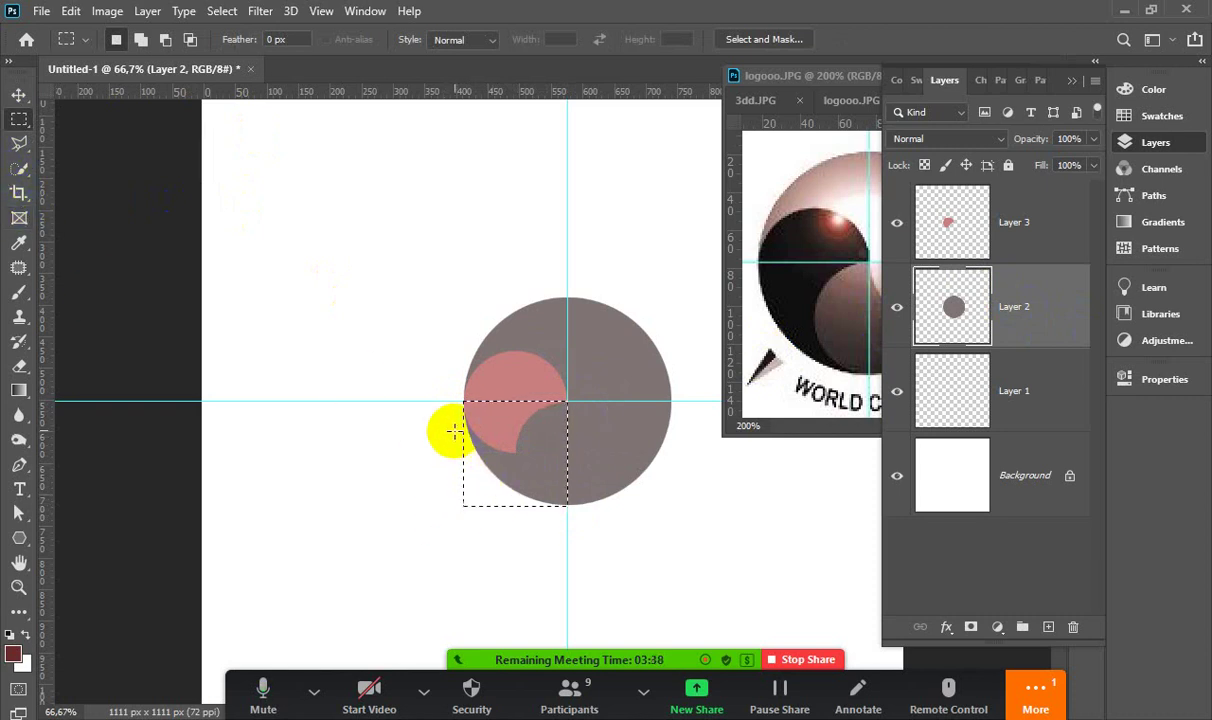
Trim the marquee with the Quick Selection Tool so it follows the circle's curved edge
left_click(22, 170)
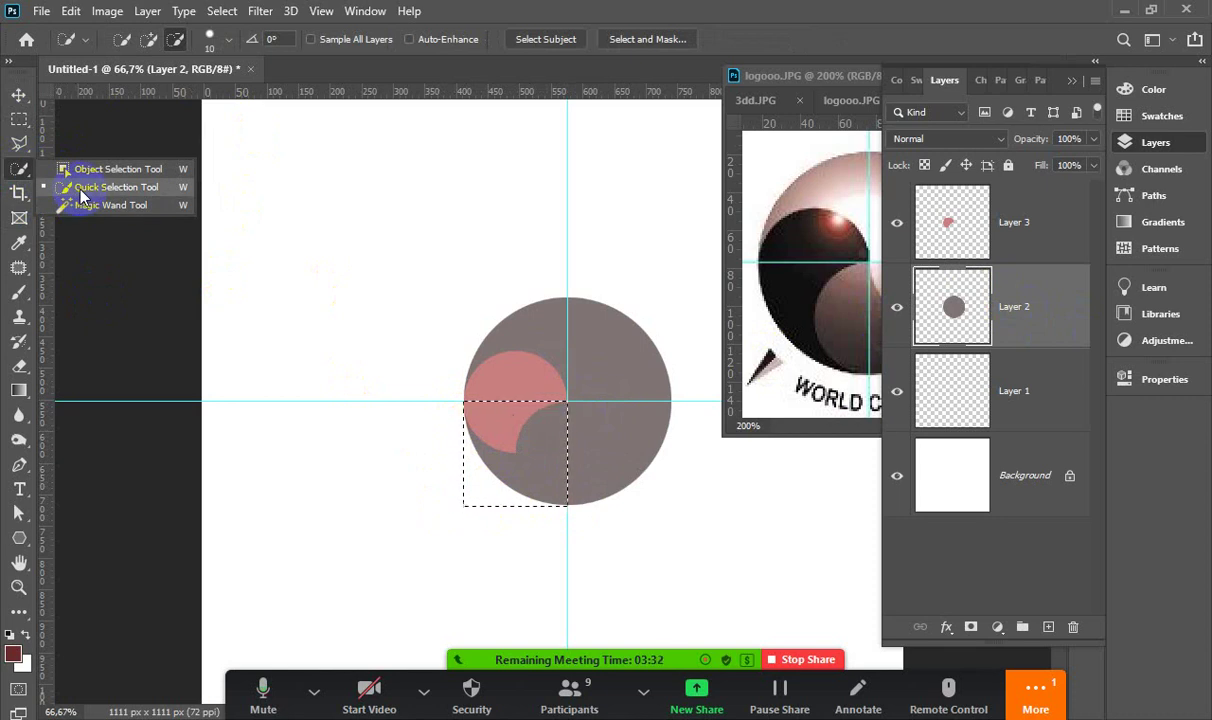
left_click(80, 192)
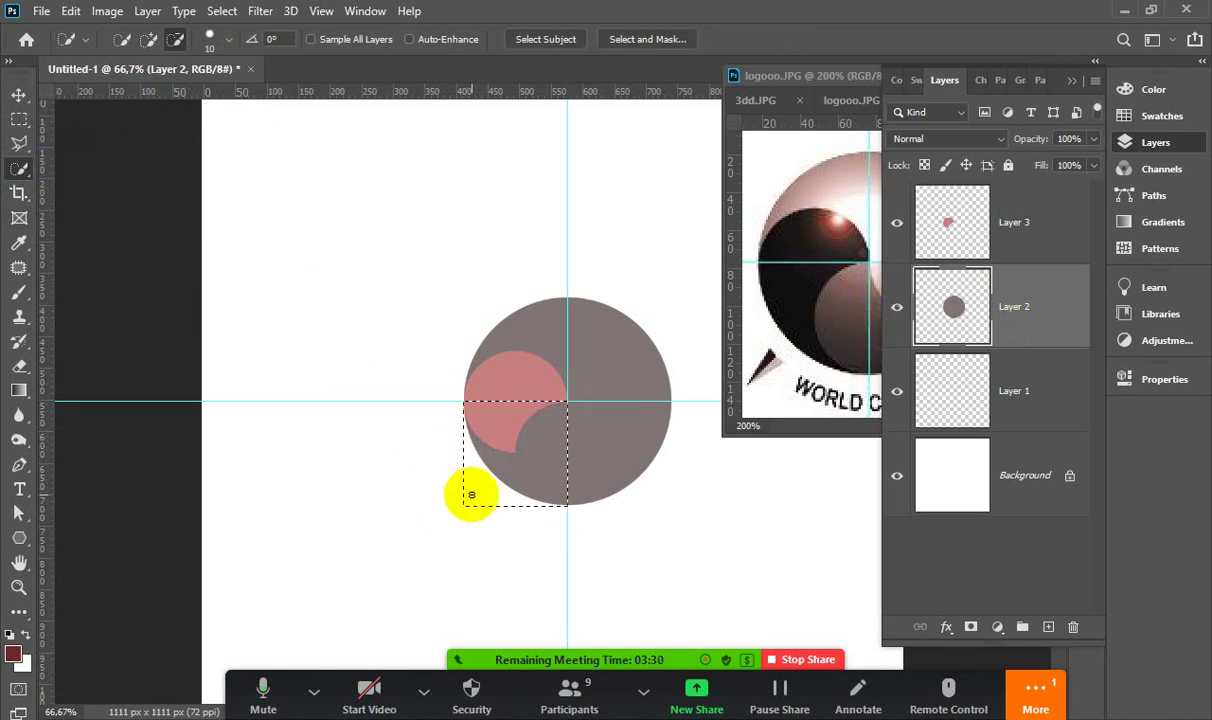
left_click_drag(460, 497, 476, 490)
left_click(541, 500)
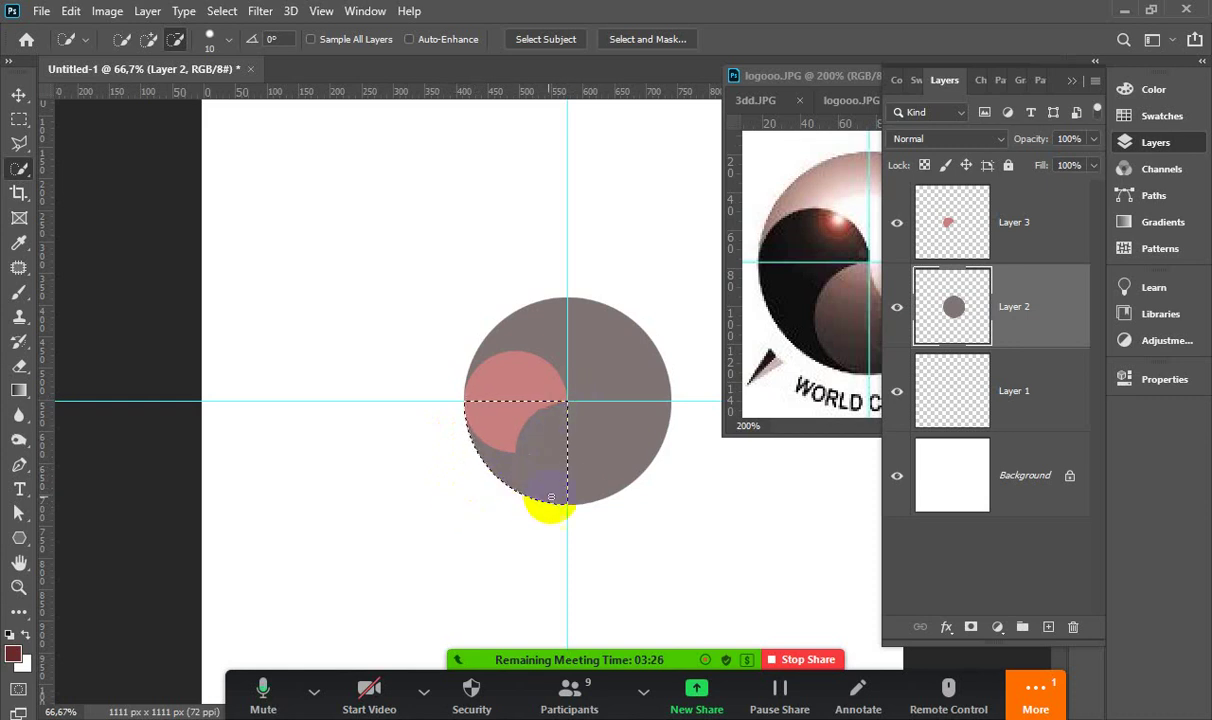
left_click(441, 344)
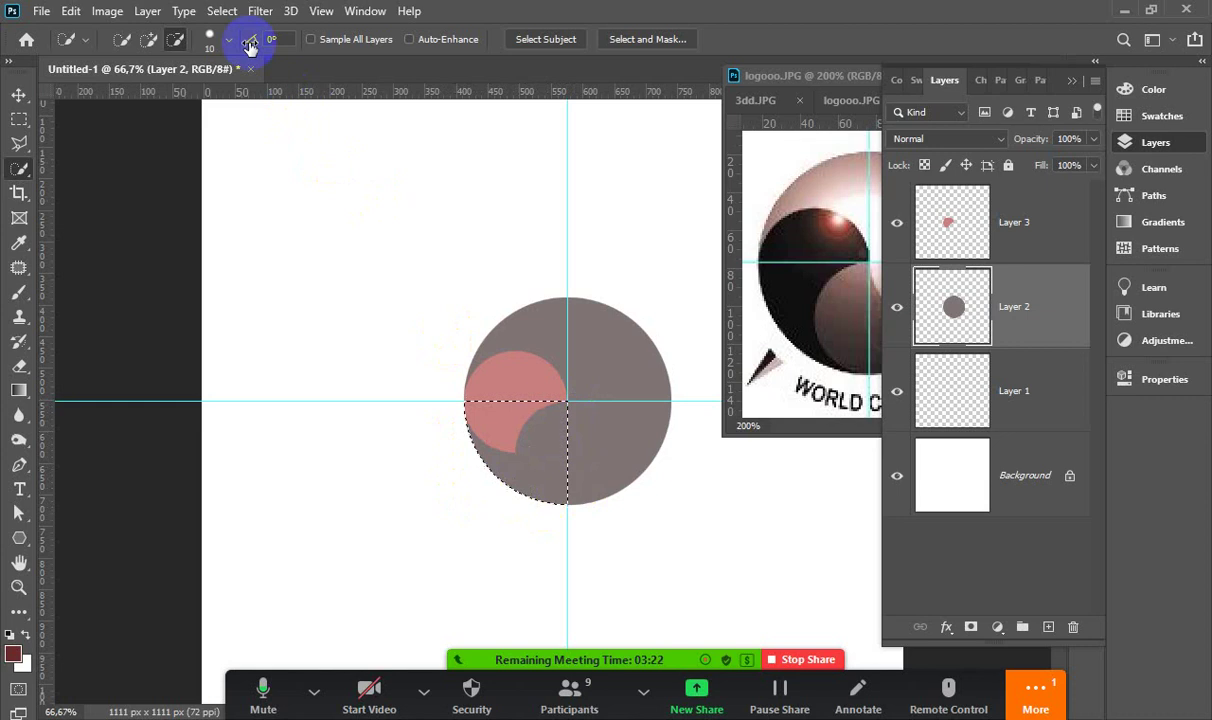
left_click(222, 11)
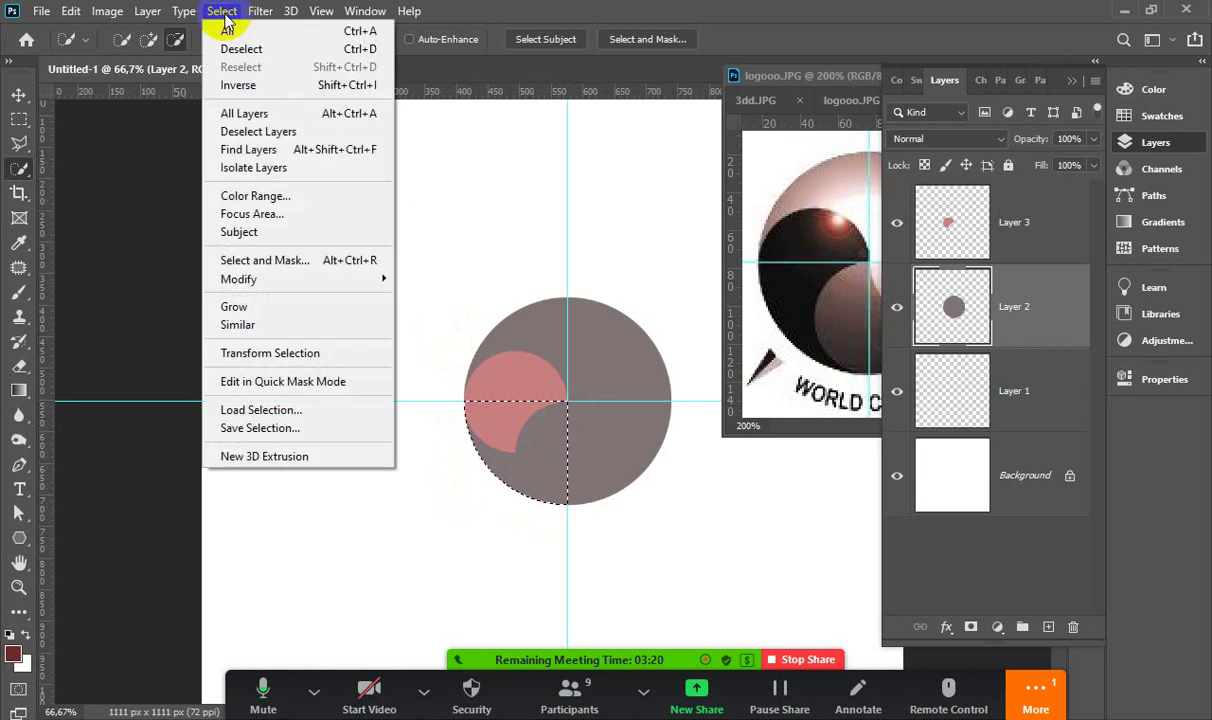
Load the wre channel with Subtract from Selection, leaving the lower-left crescent selected
left_click(281, 410)
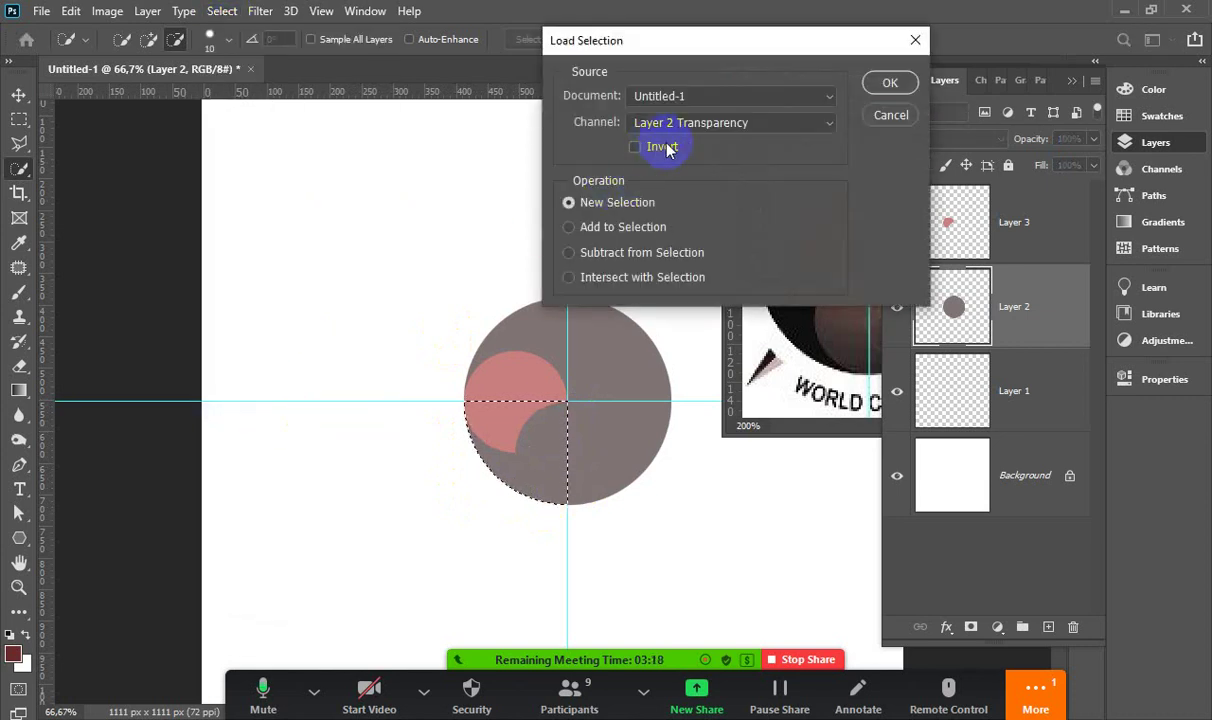
left_click(690, 122)
left_click(715, 170)
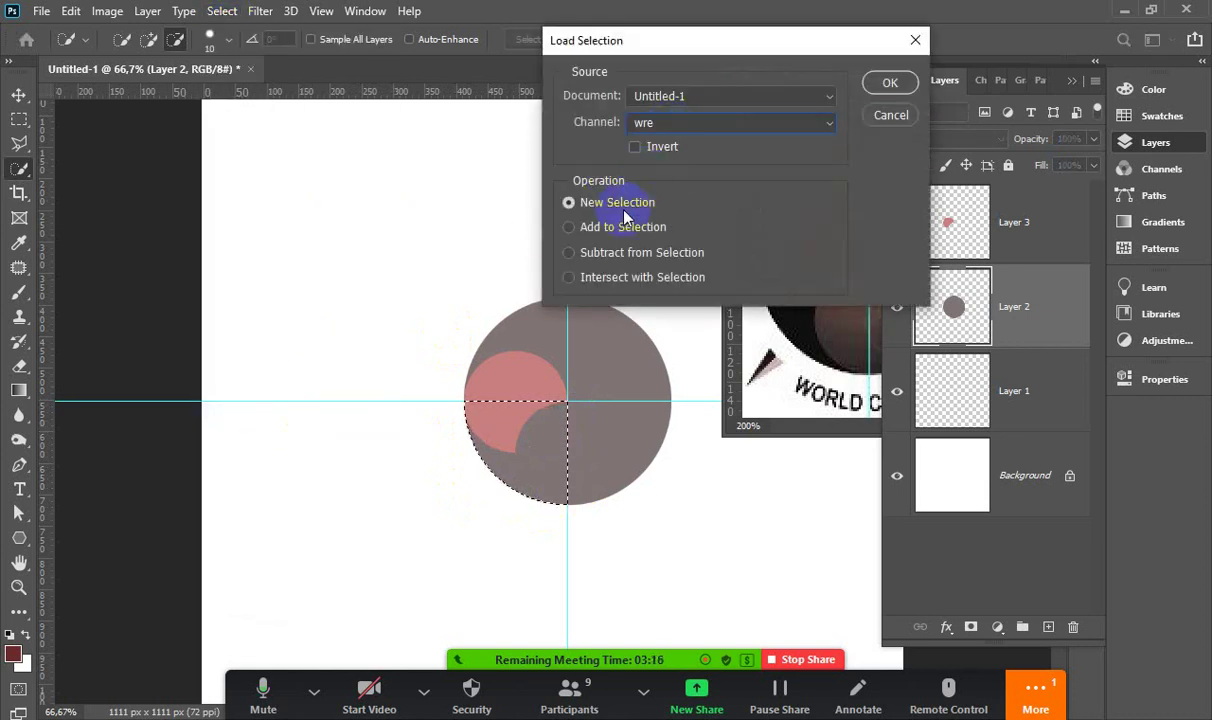
left_click(604, 258)
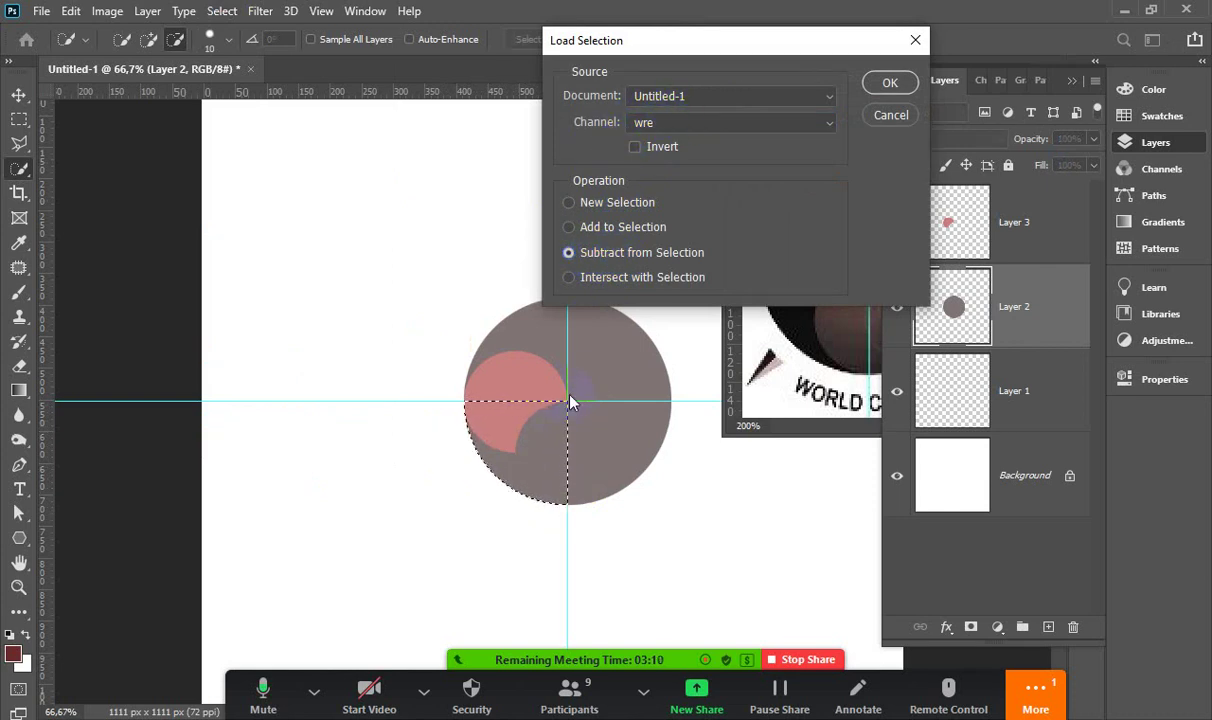
left_click(550, 290)
left_click(890, 84)
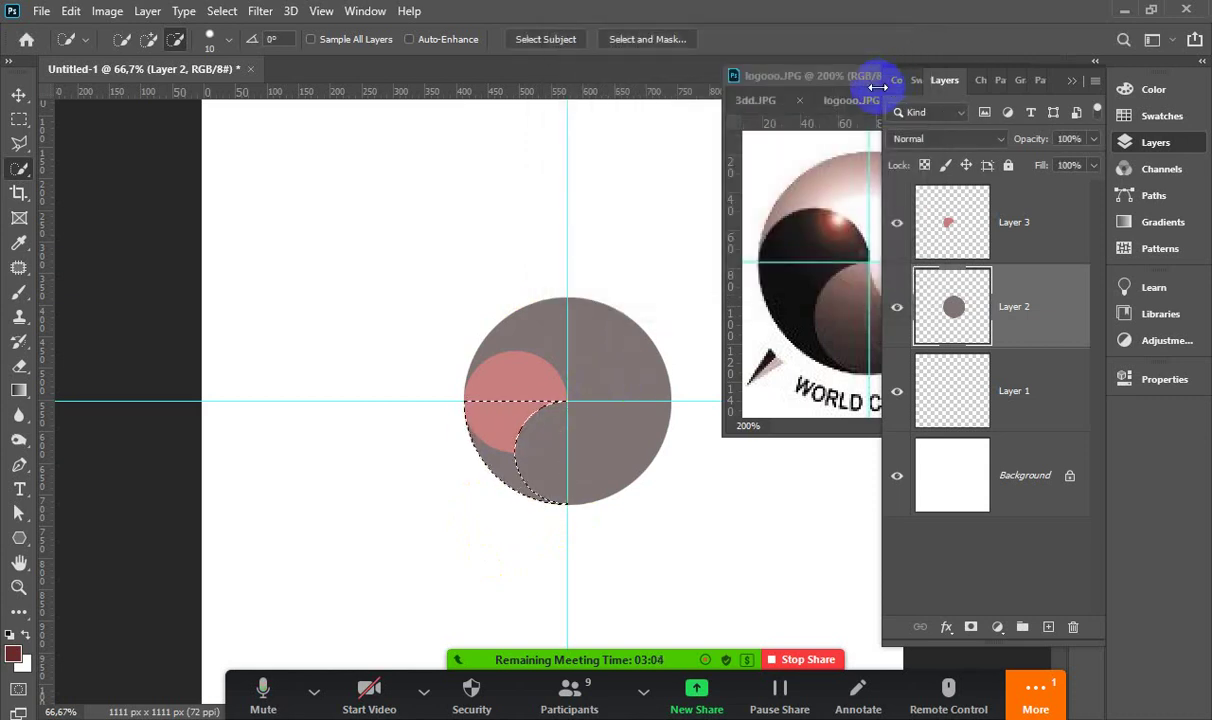
left_click(513, 480)
Try a pink eyedropper fill of the crescent, then undo it back to Layer 2's circle selection
left_click(948, 228)
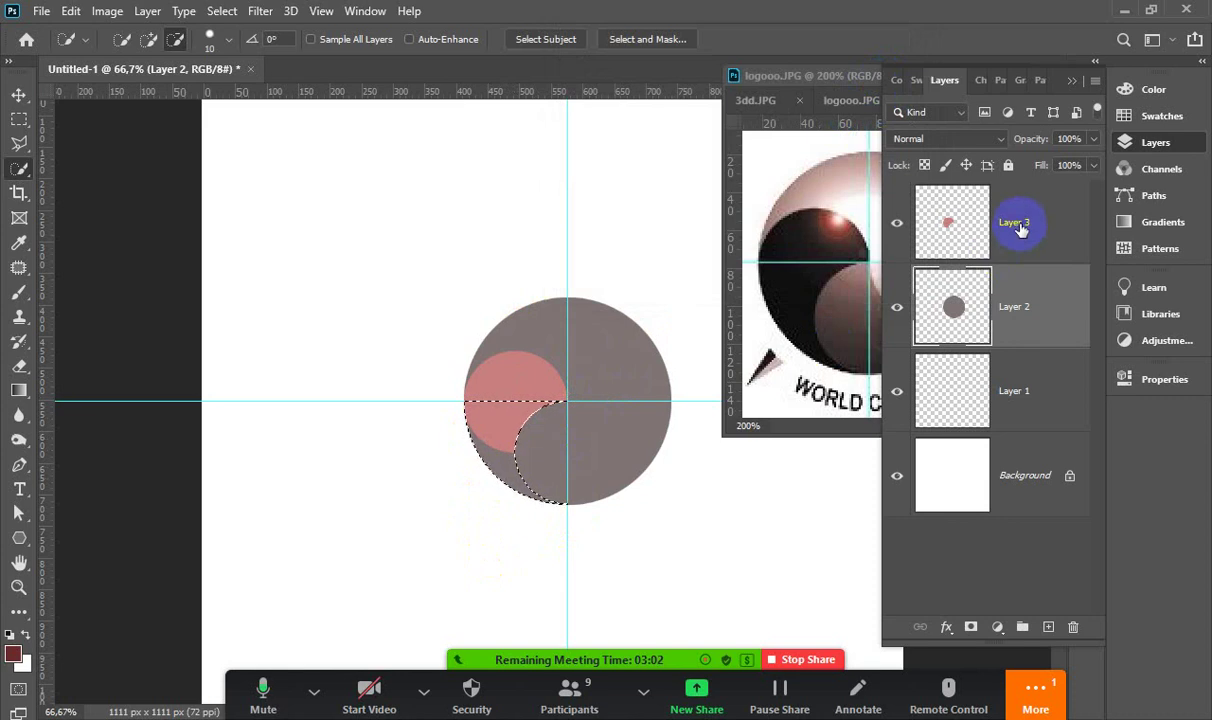
left_click(1048, 626)
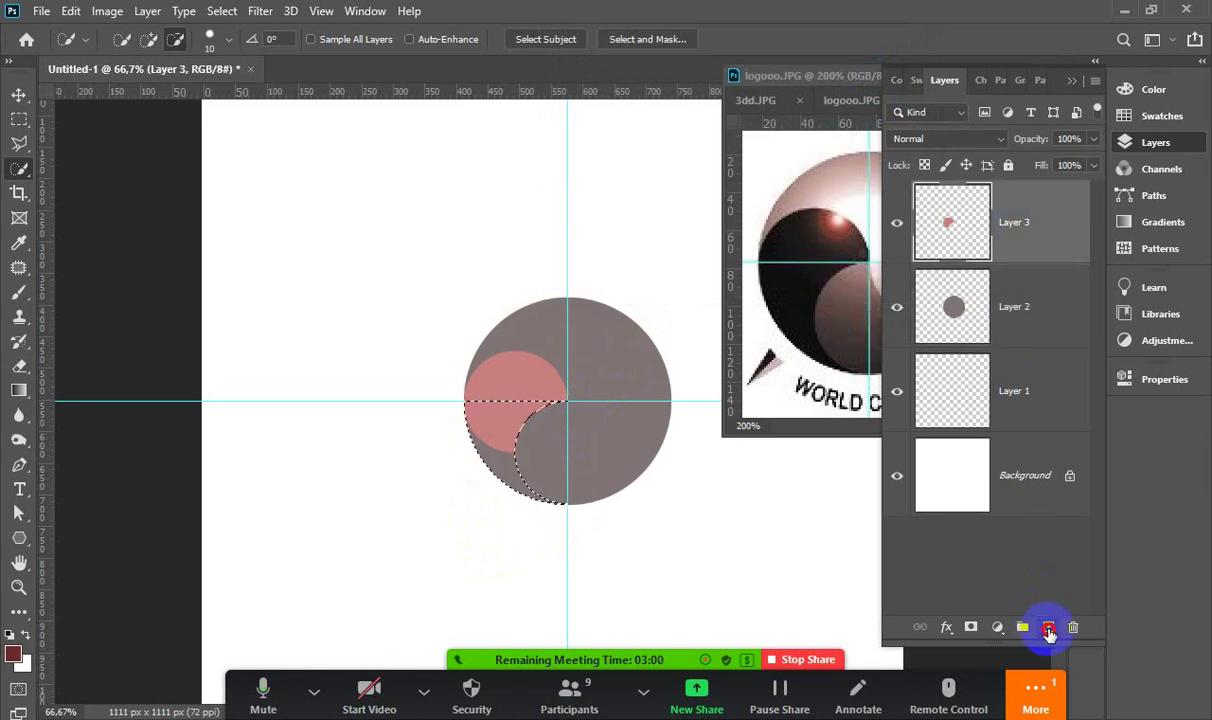
left_click(950, 306)
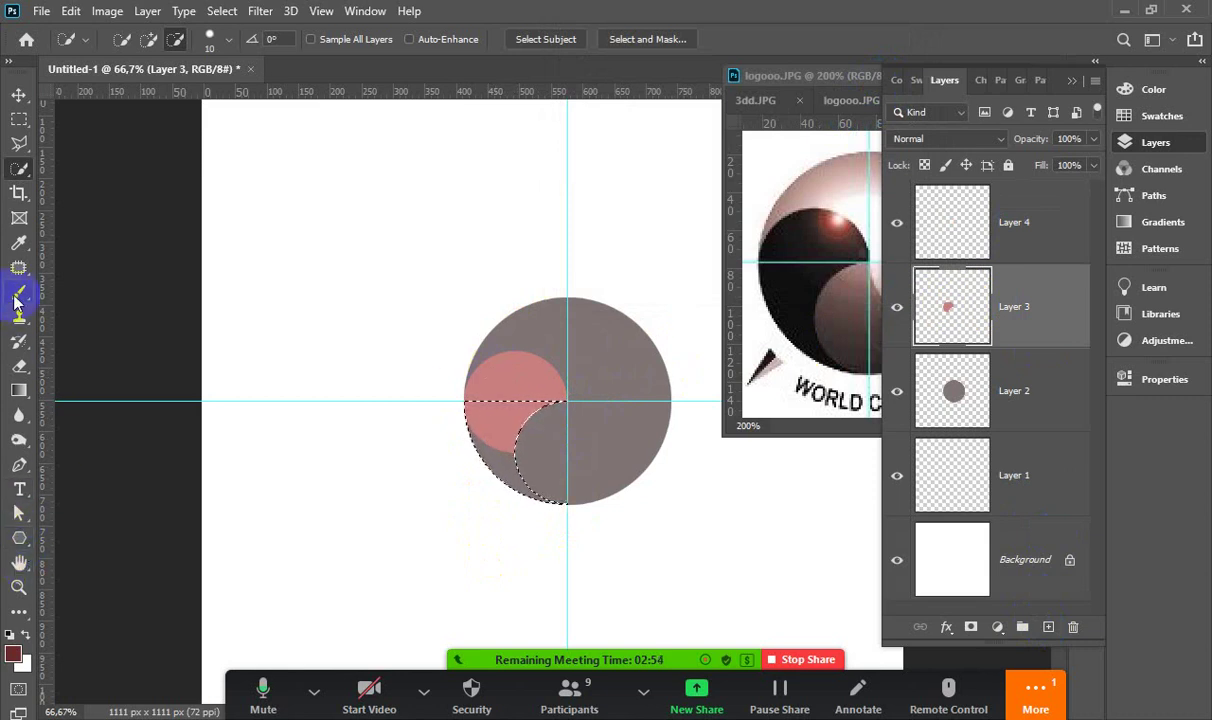
left_click(19, 243)
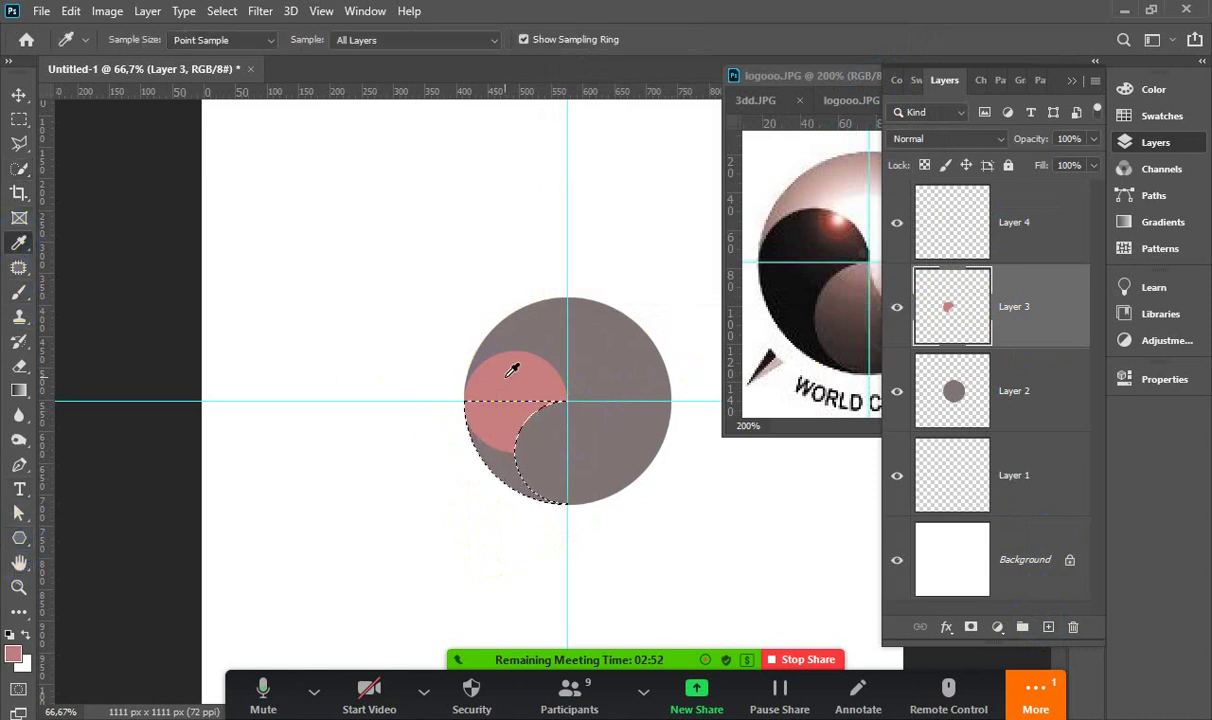
left_click(460, 367)
key("alt+BackSpace")
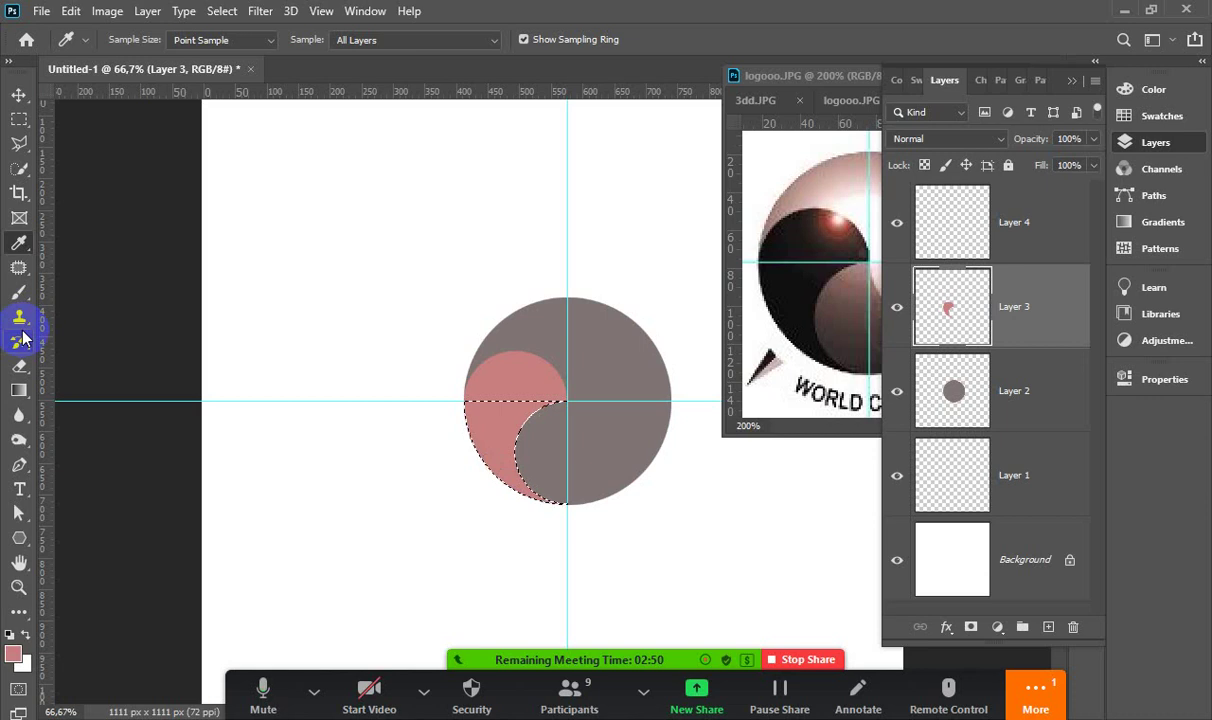
key("ctrl+d")
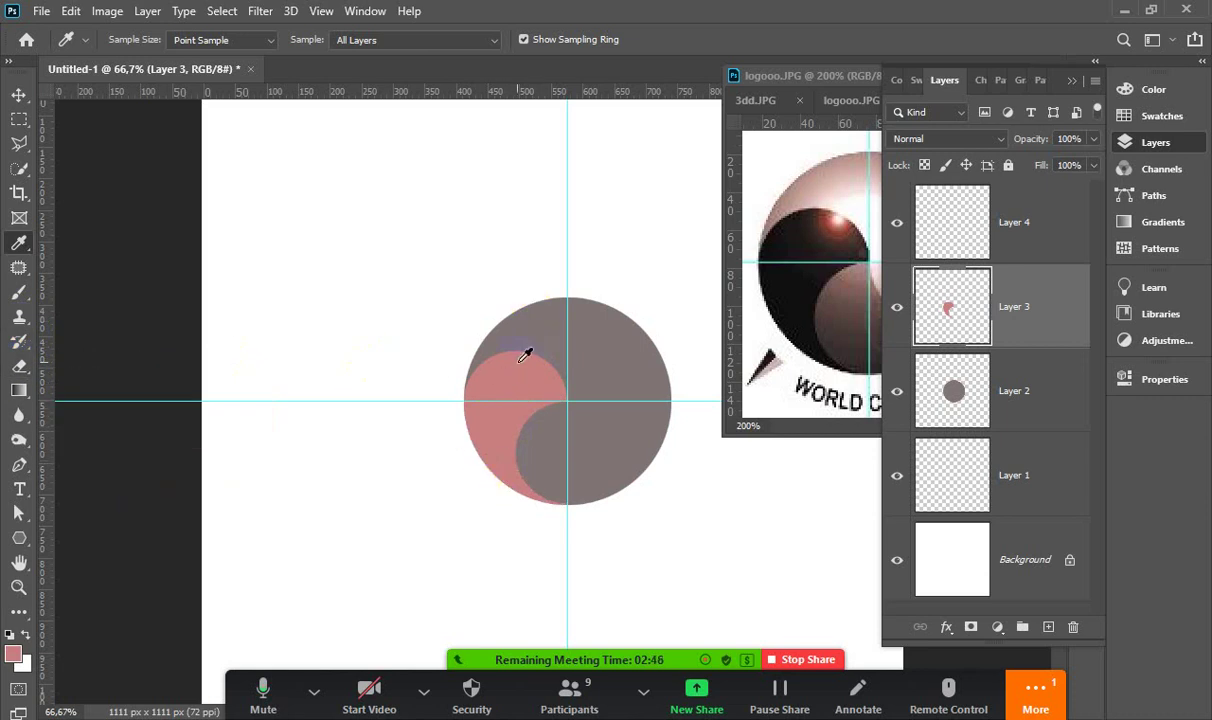
left_click_drag(420, 433, 460, 437)
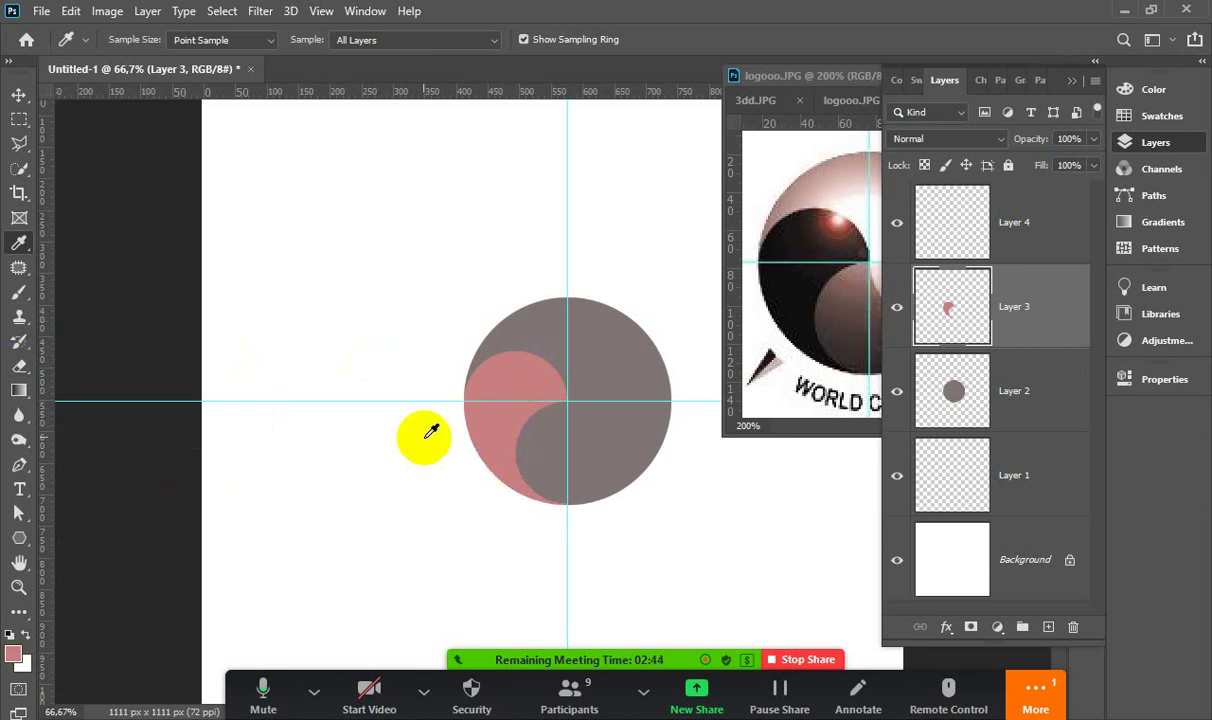
key("ctrl+z")
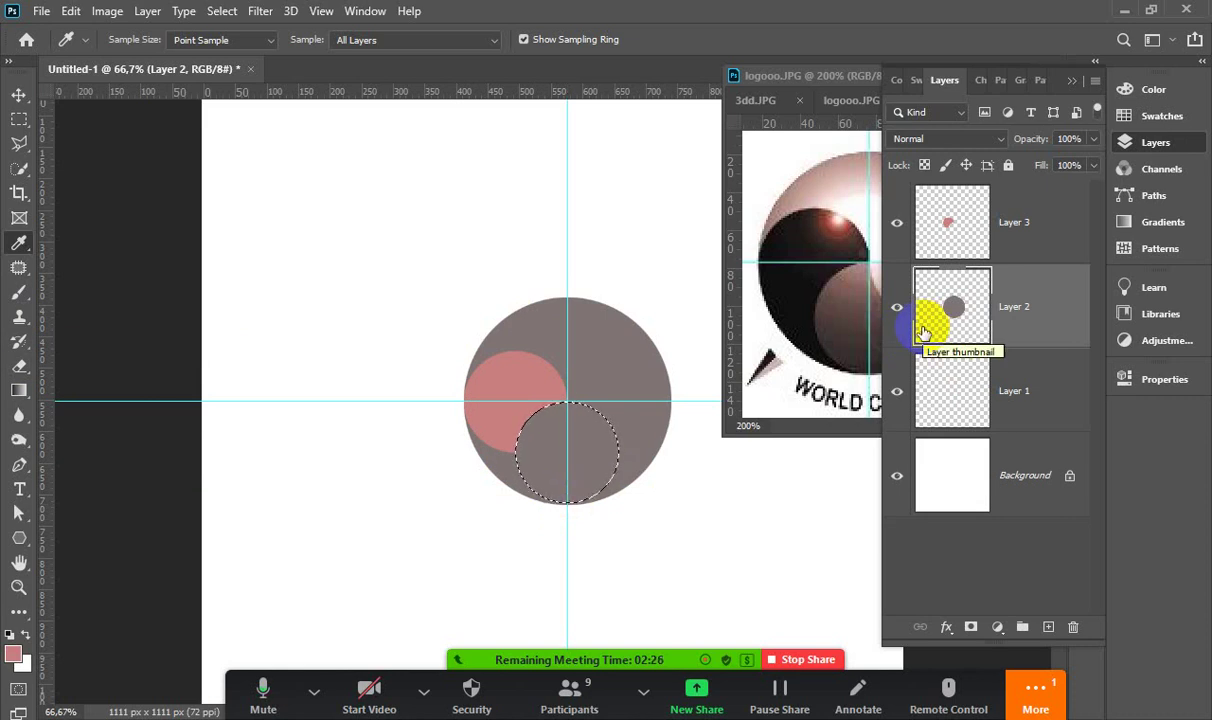
Reset to default colours and fill the lower inner circle on Layer 2 with black
left_click(8, 634)
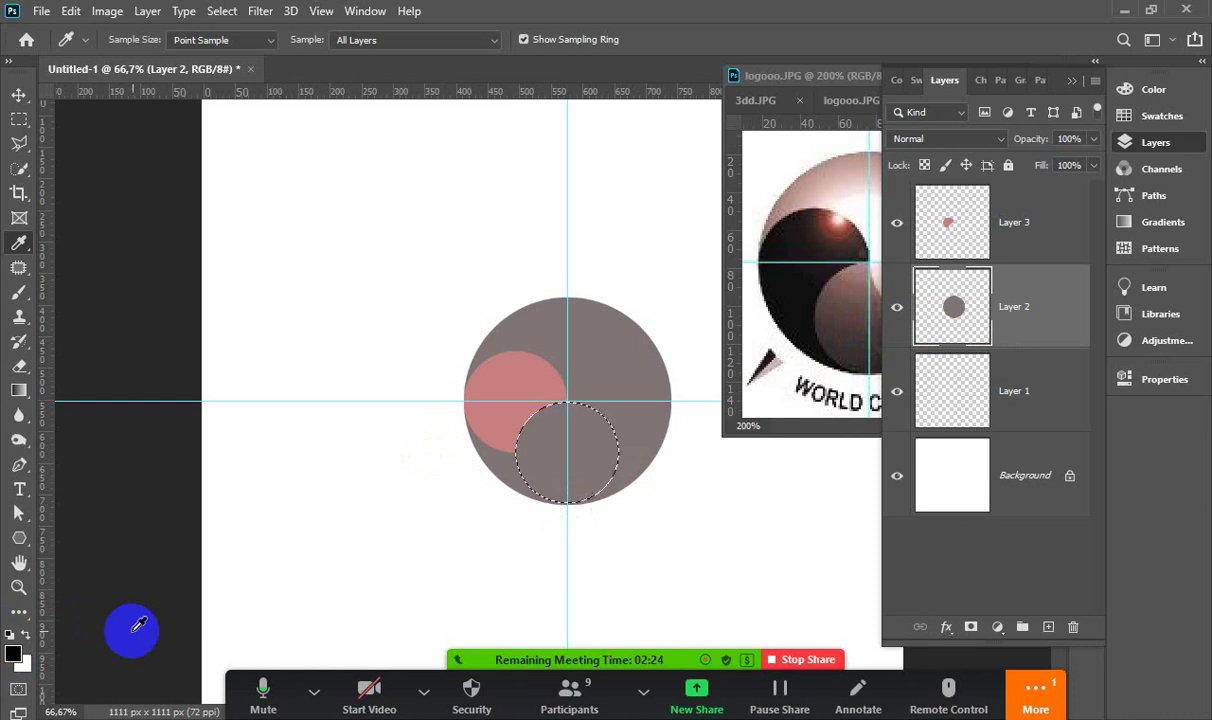
key("alt+BackSpace")
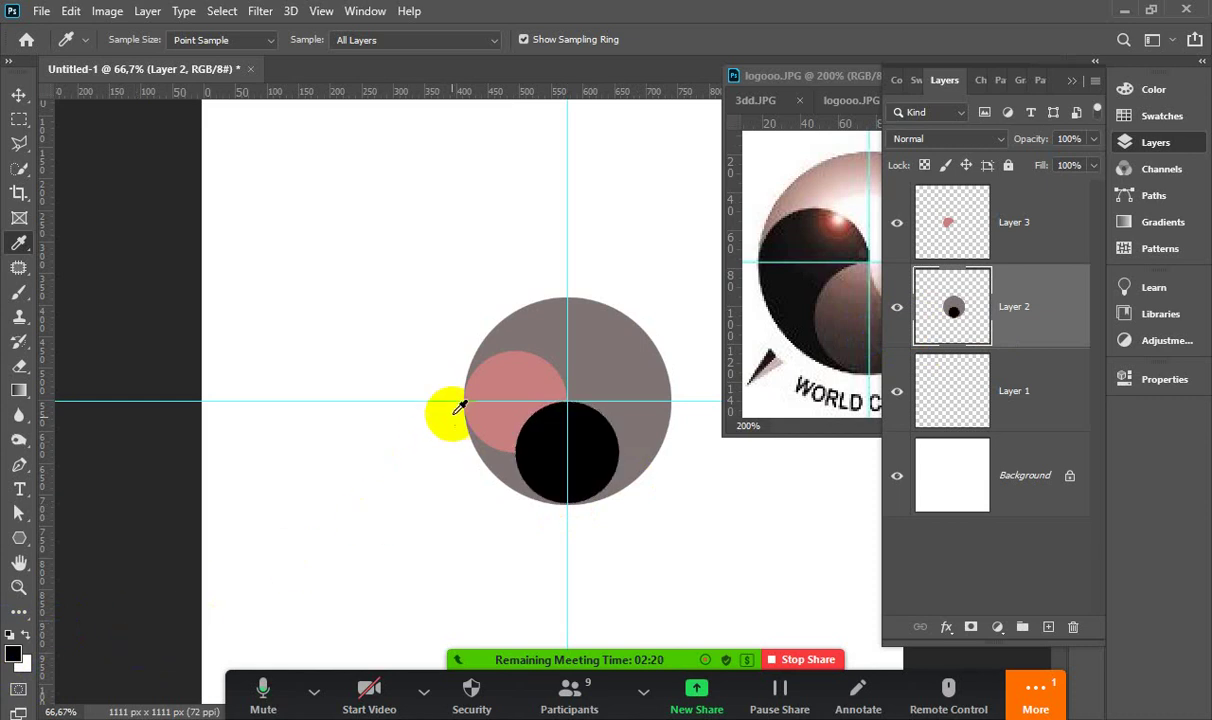
left_click(559, 486)
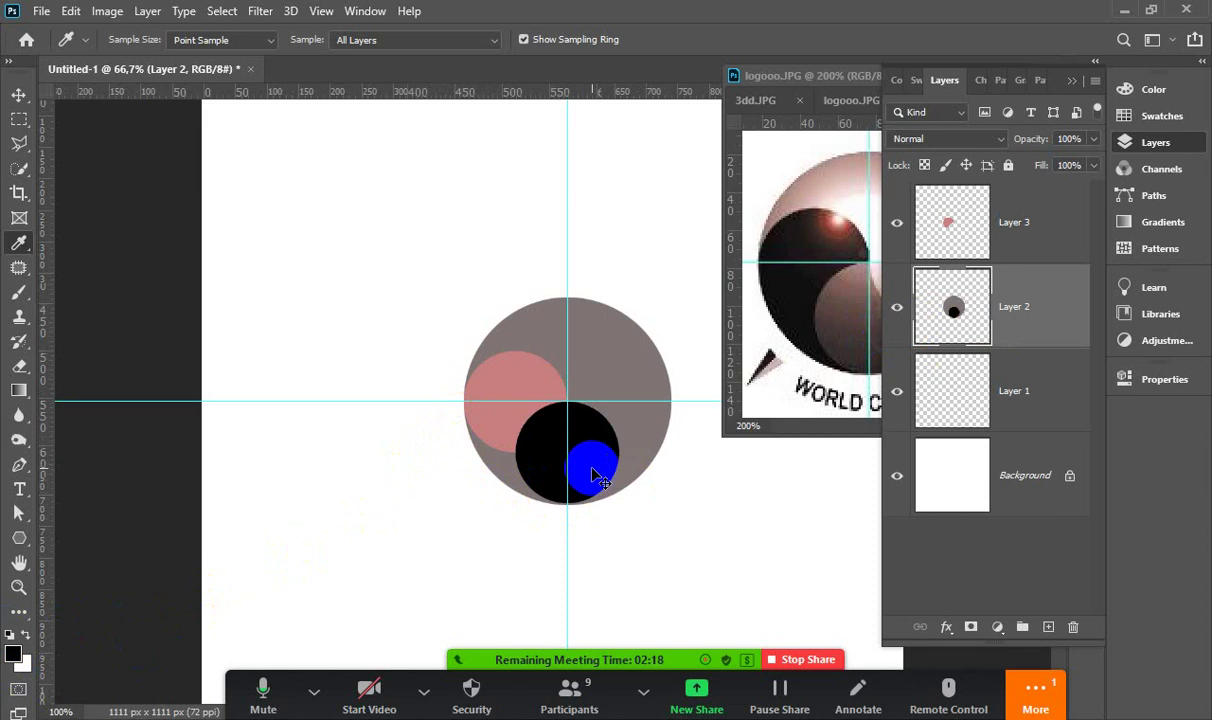
key("ctrl+plus")
key("ctrl+plus")
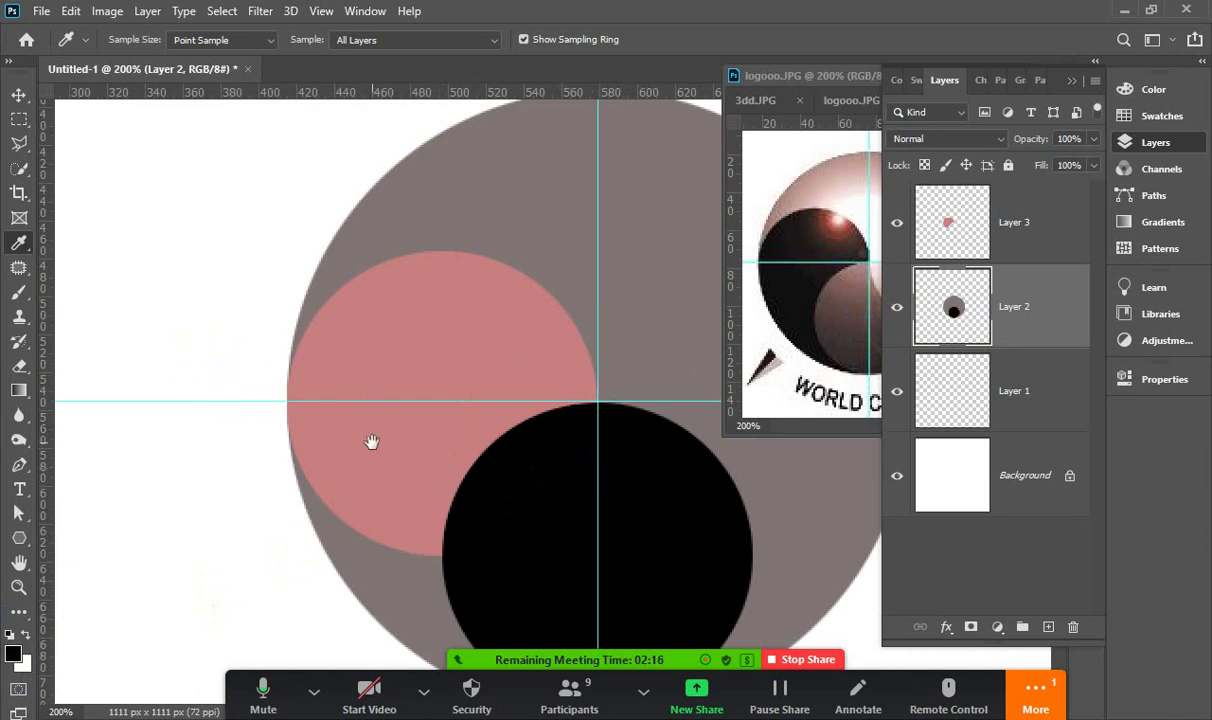
left_click_drag(371, 441, 303, 311)
left_click(243, 358)
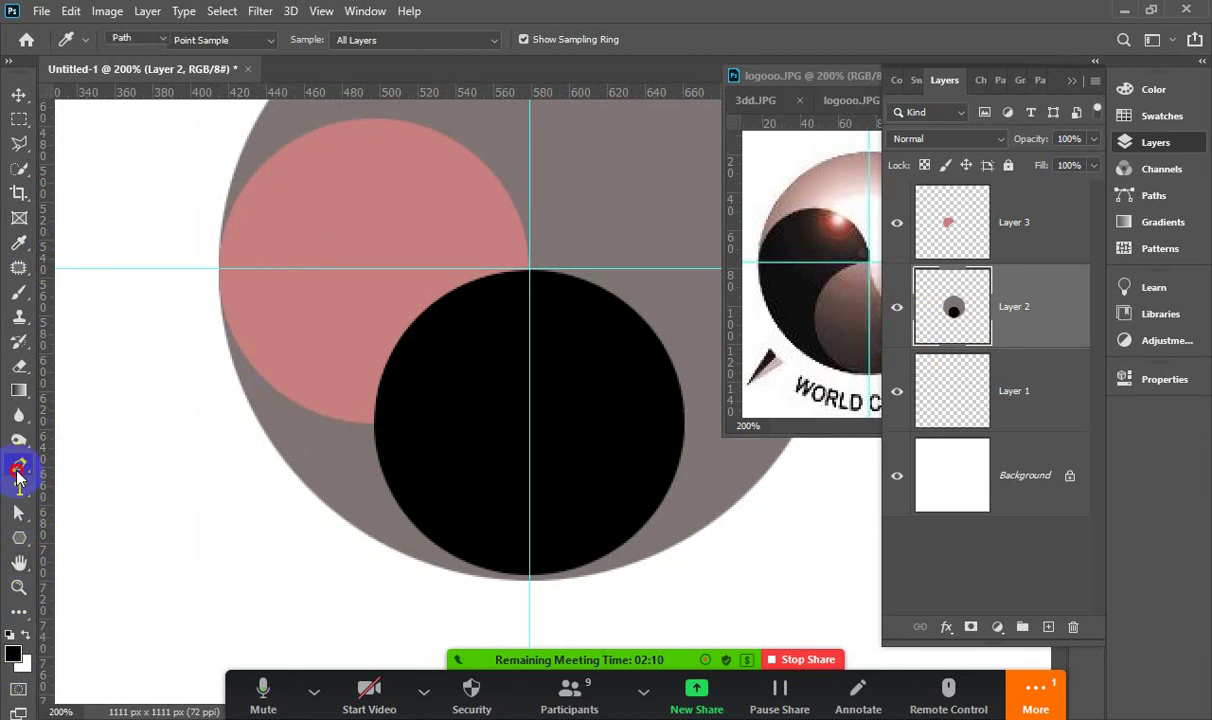
Draw a closed pen path around the grey crescent between the pink and black circles
left_click(16, 475)
left_click(76, 463)
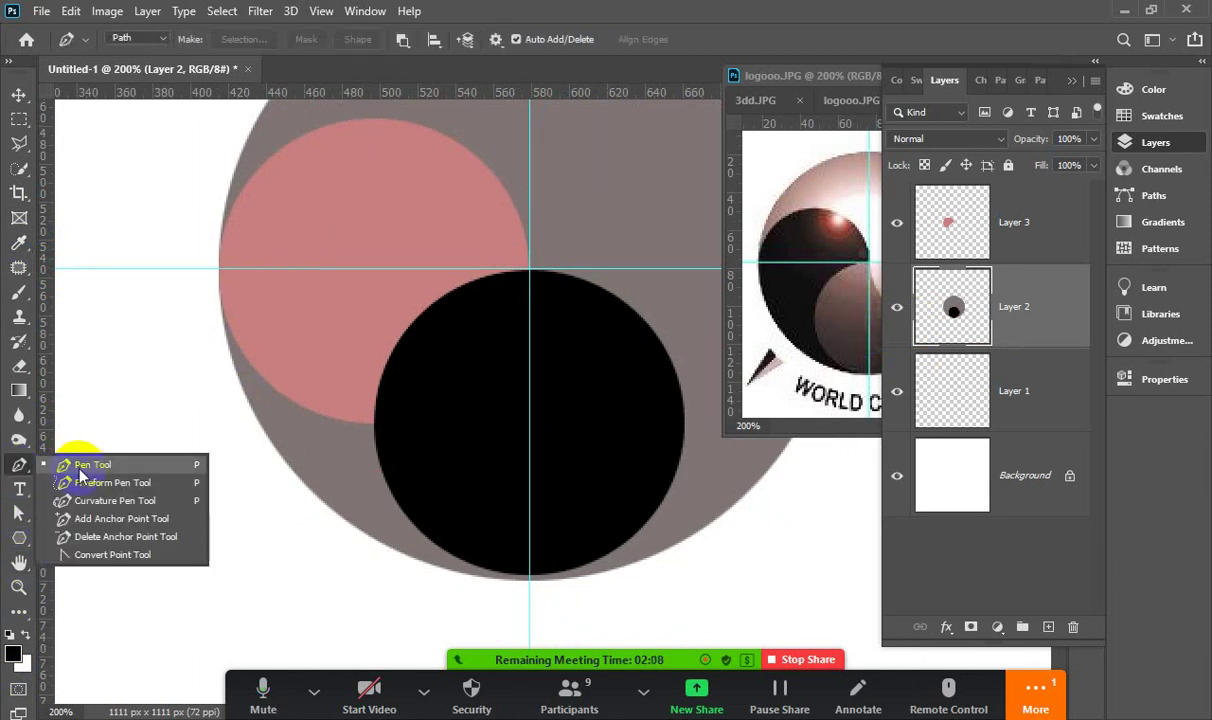
left_click(219, 293)
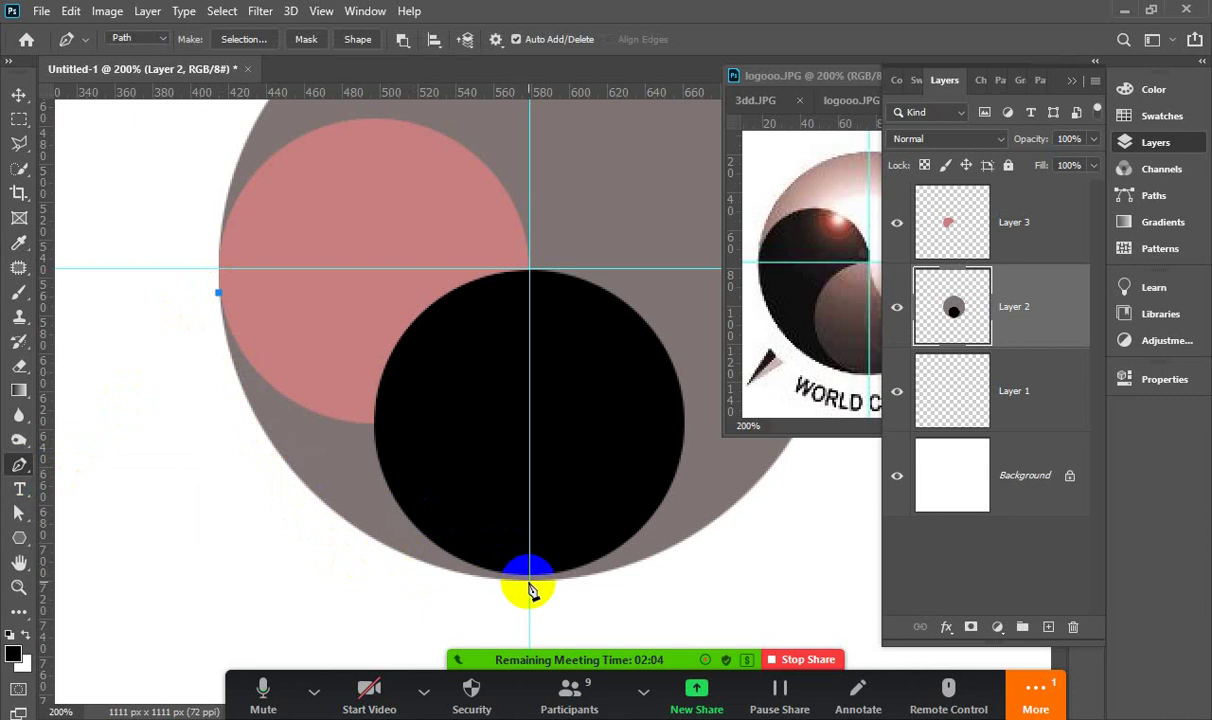
mouse_move(529, 581)
left_mouse_down()
mouse_move(712, 565)
mouse_move(854, 612)
mouse_move(858, 650)
mouse_move(838, 614)
mouse_move(781, 612)
mouse_move(776, 591)
mouse_move(831, 587)
mouse_move(848, 621)
mouse_move(838, 601)
mouse_move(820, 605)
left_mouse_up()
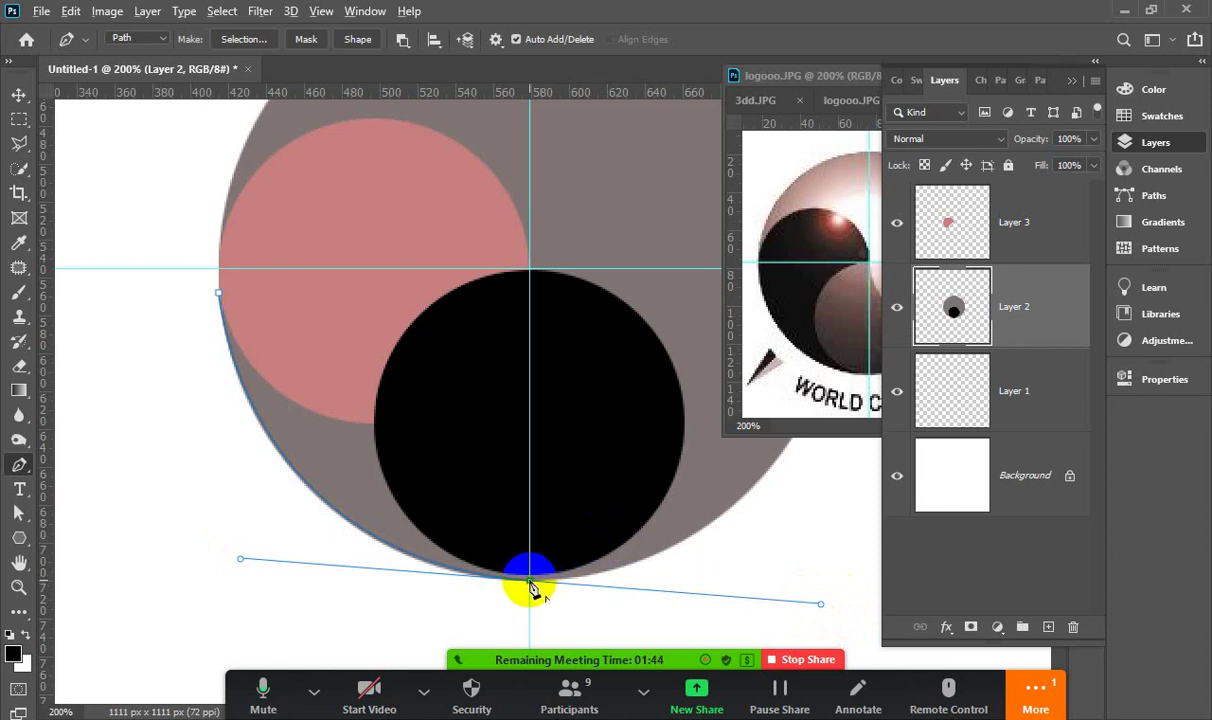
left_click(530, 581, "alt")
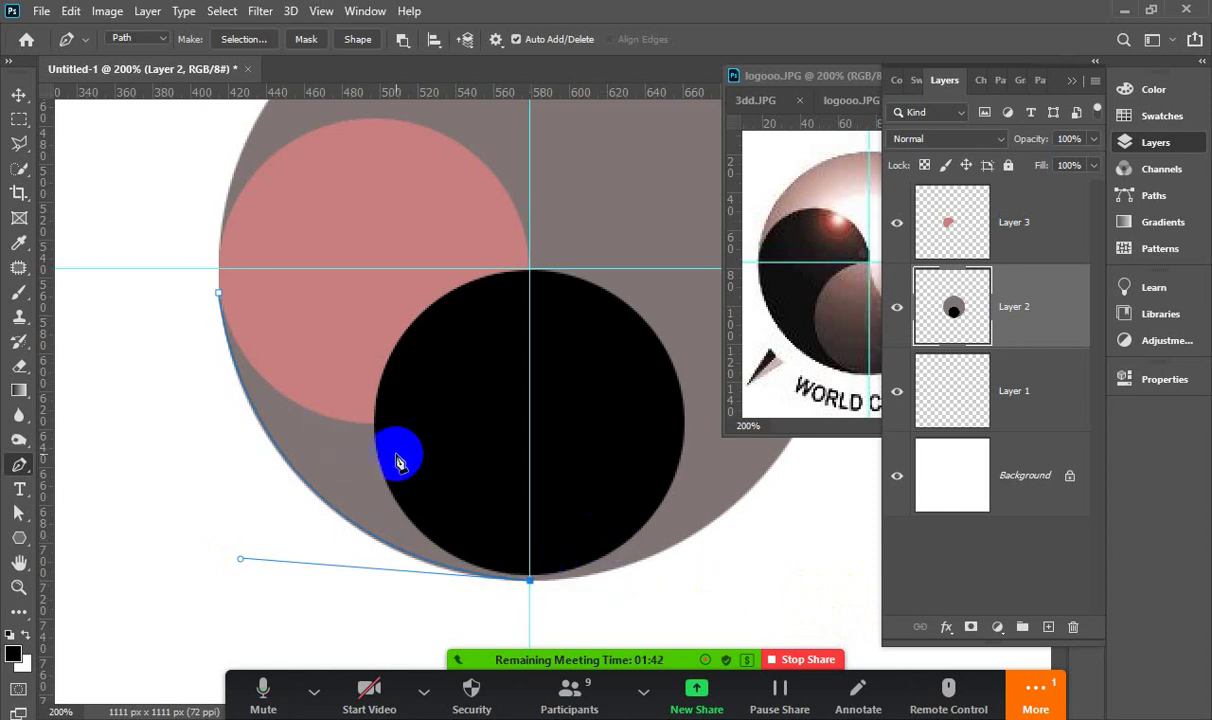
left_click_drag(372, 428, 358, 290)
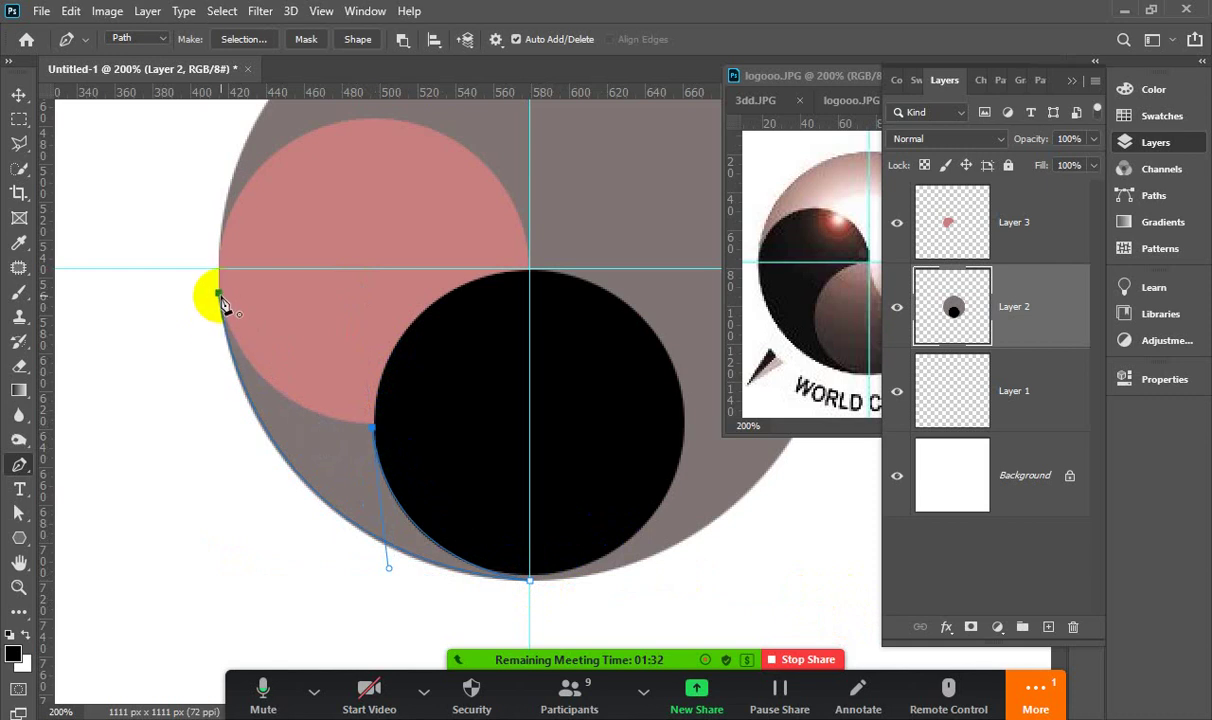
mouse_move(221, 297)
left_mouse_down()
mouse_move(211, 222)
mouse_move(154, 154)
mouse_move(185, 160)
left_mouse_up()
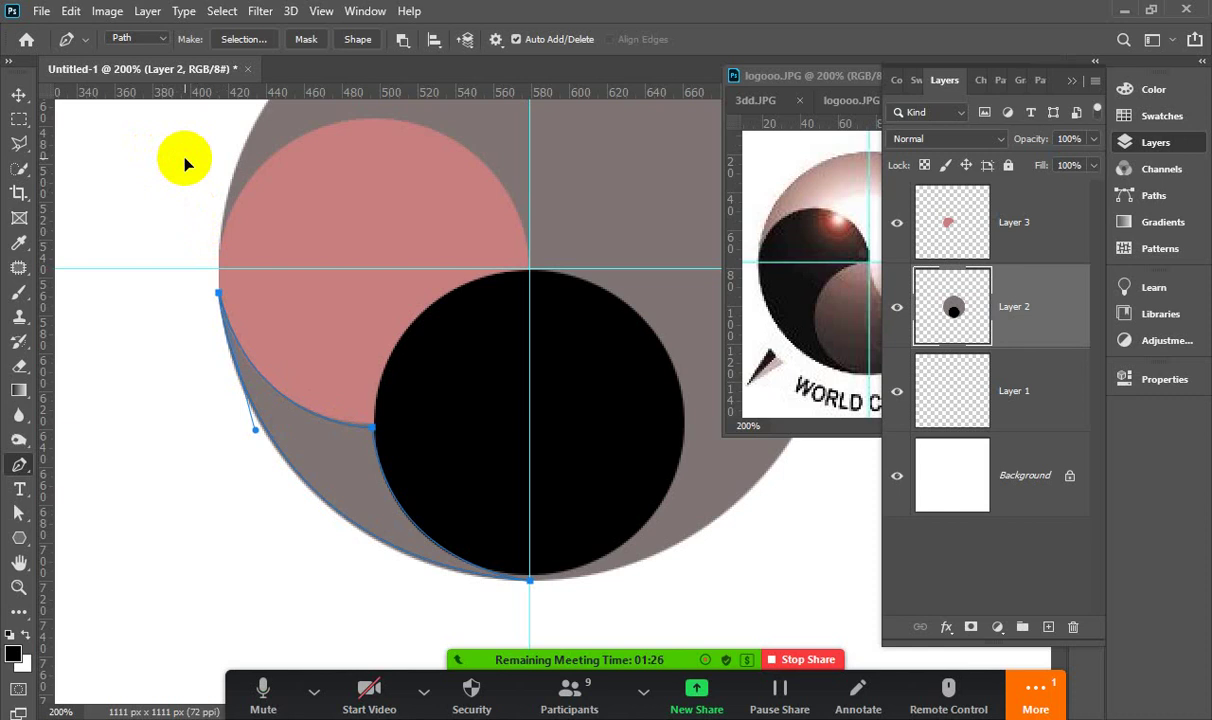
Adjust the path's anchors and handles so its curves hug both circle edges
left_click(18, 512)
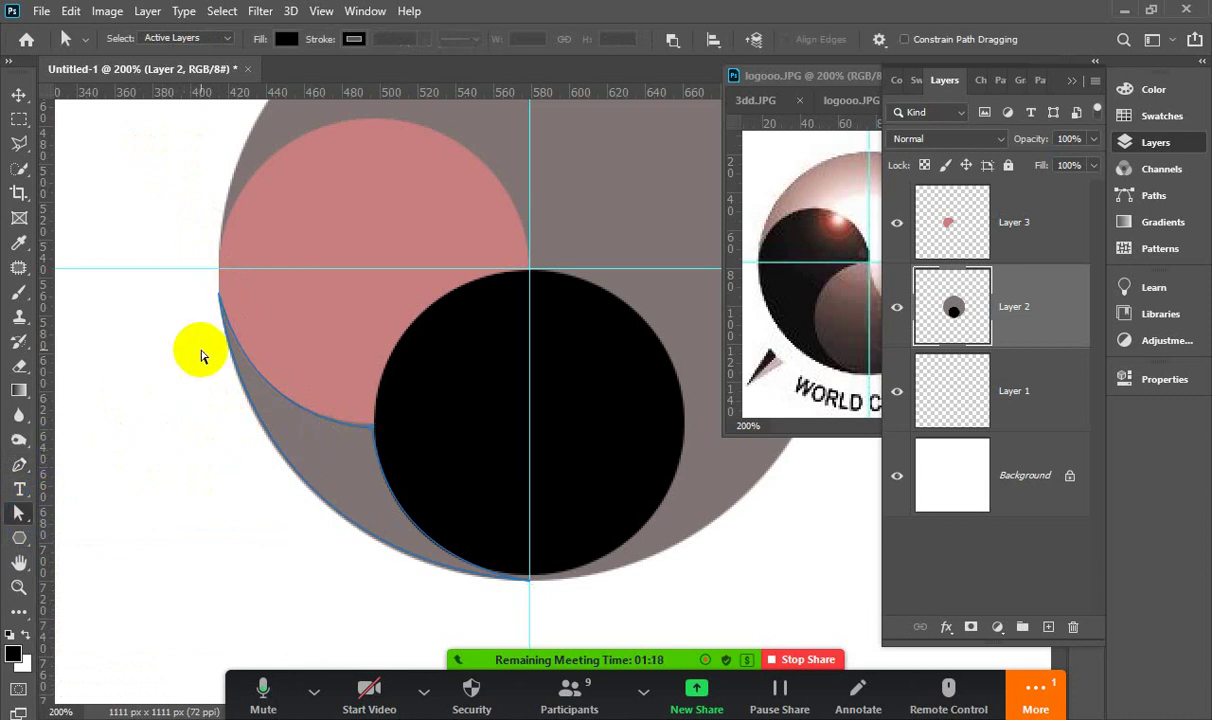
left_click(372, 452)
left_click(372, 428)
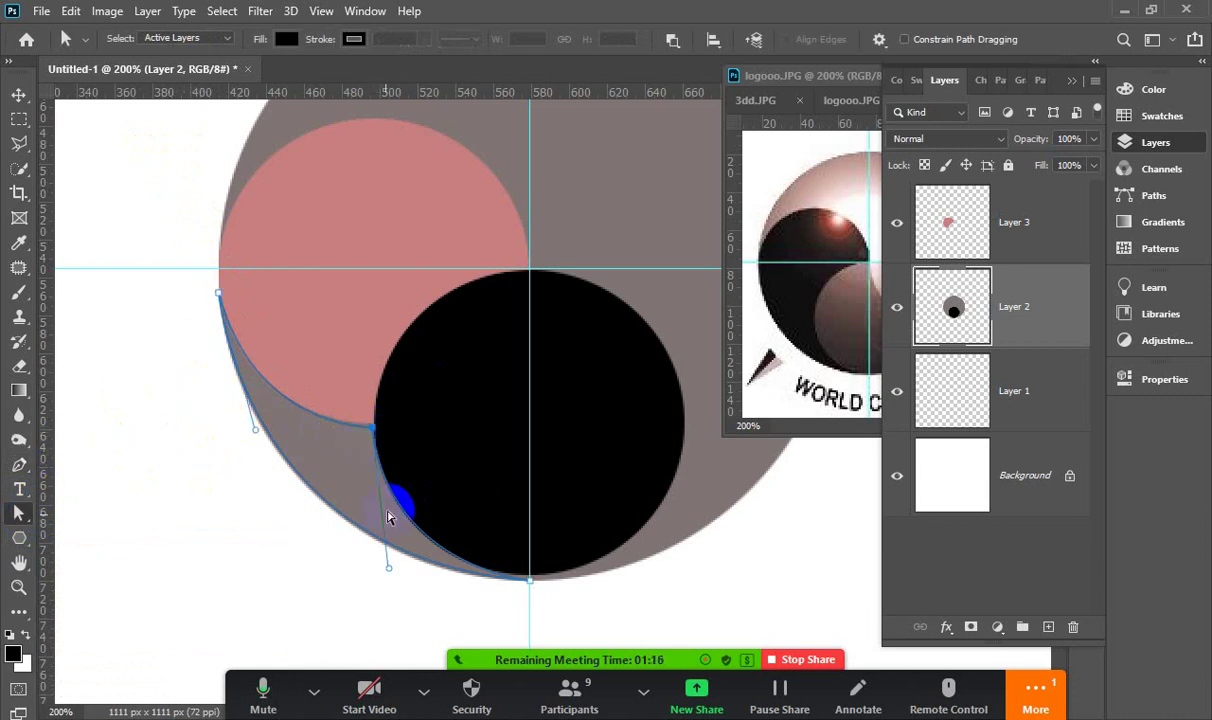
left_click_drag(392, 555, 397, 572)
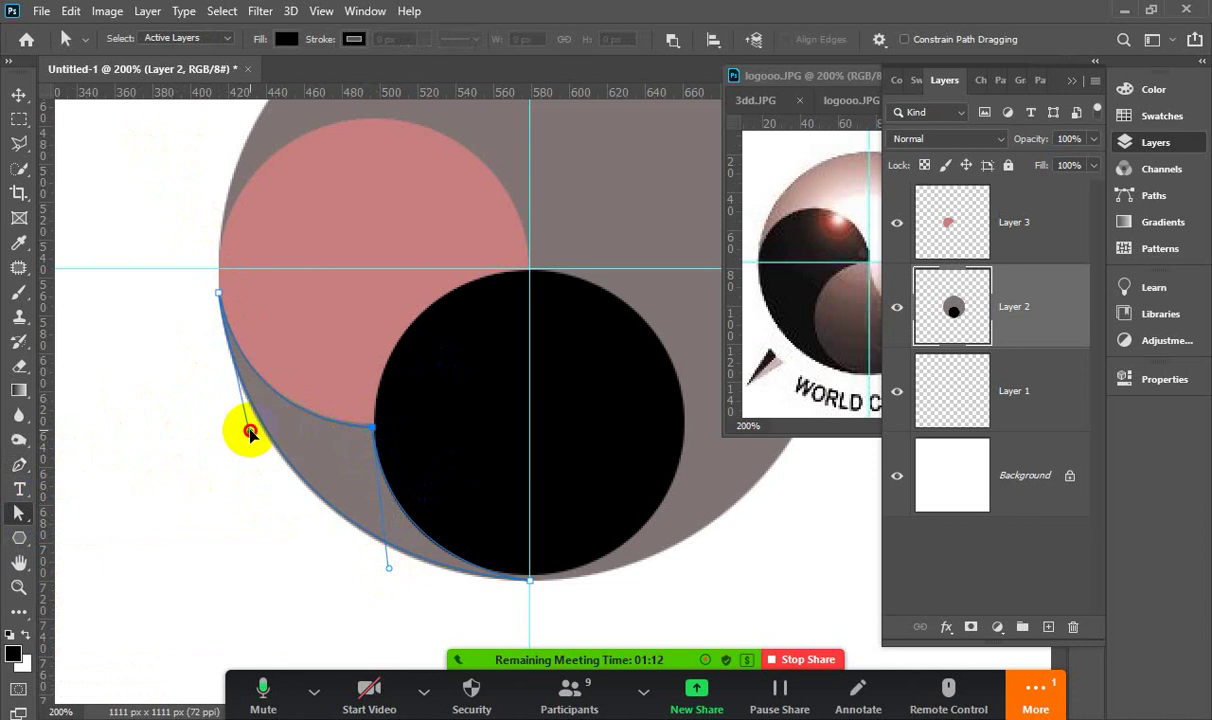
left_click_drag(250, 432, 257, 430)
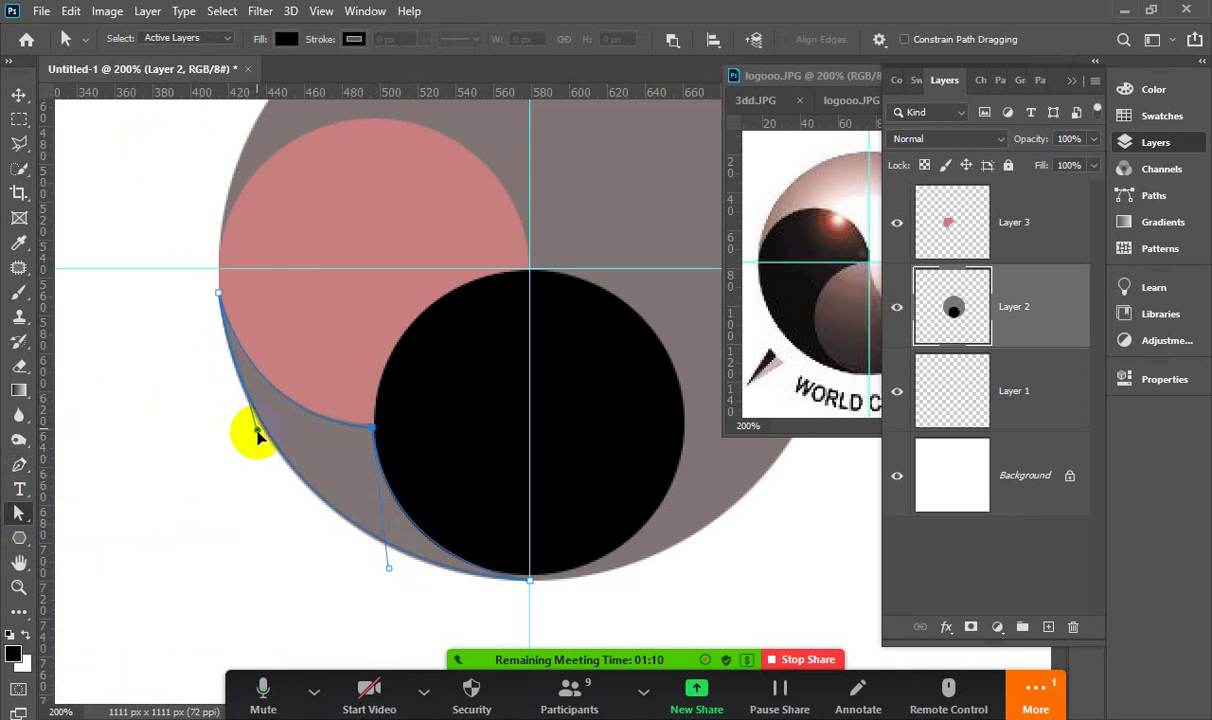
left_click_drag(530, 578, 309, 597)
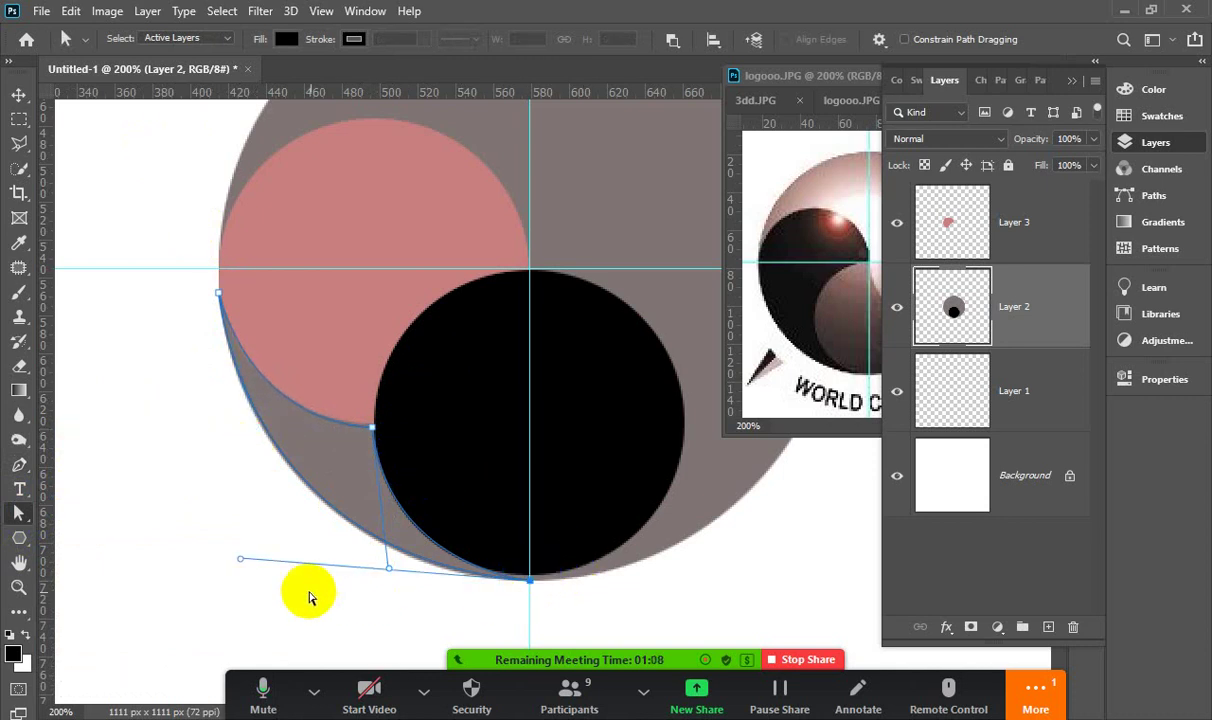
left_click_drag(241, 559, 247, 567)
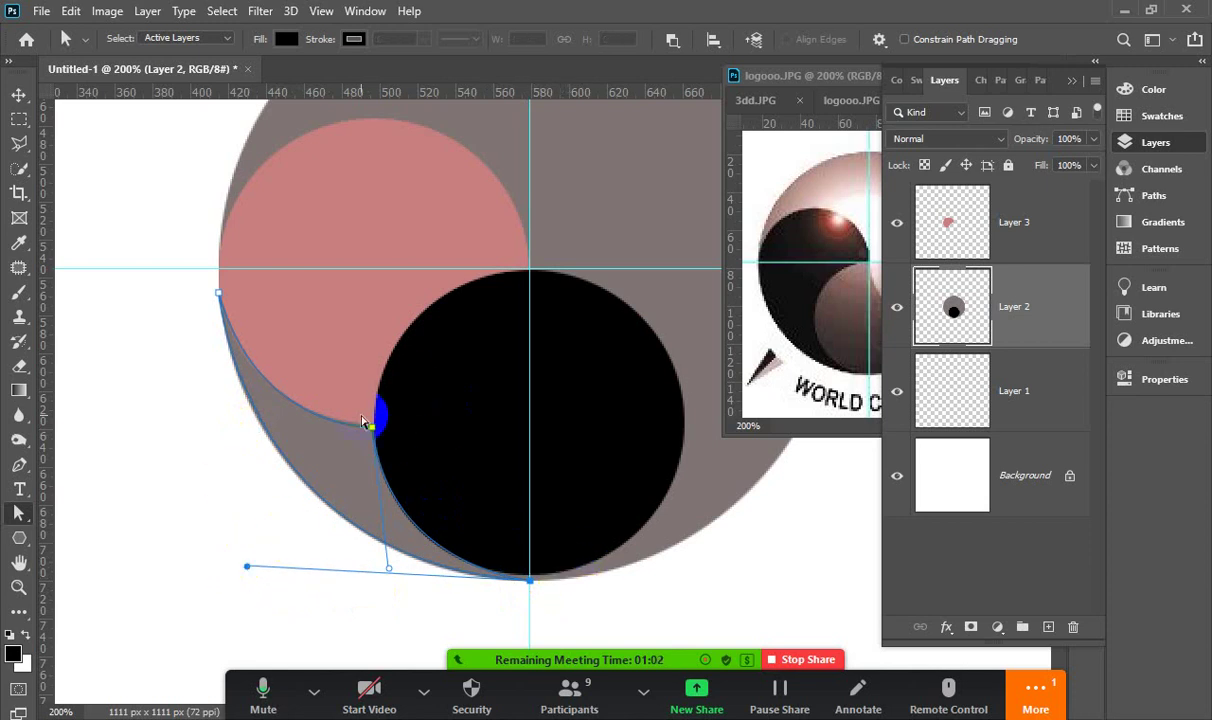
Convert the crescent path into an active selection with Make Selection
right_click(295, 410)
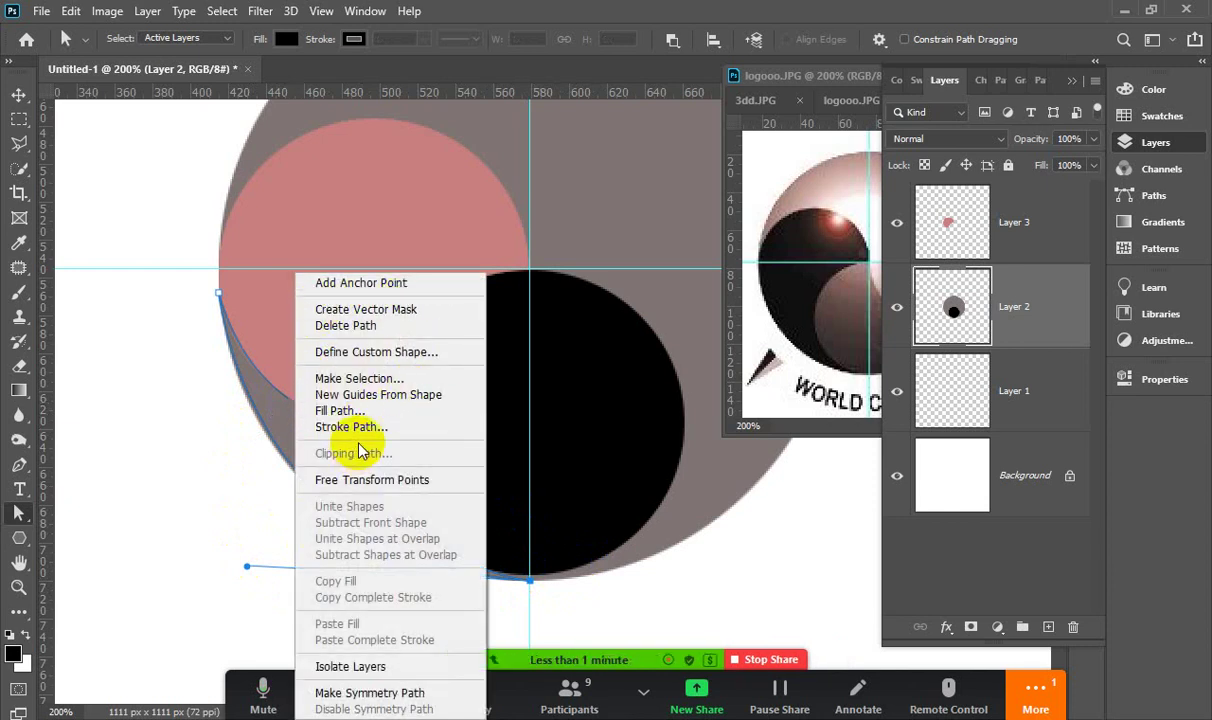
left_click(358, 378)
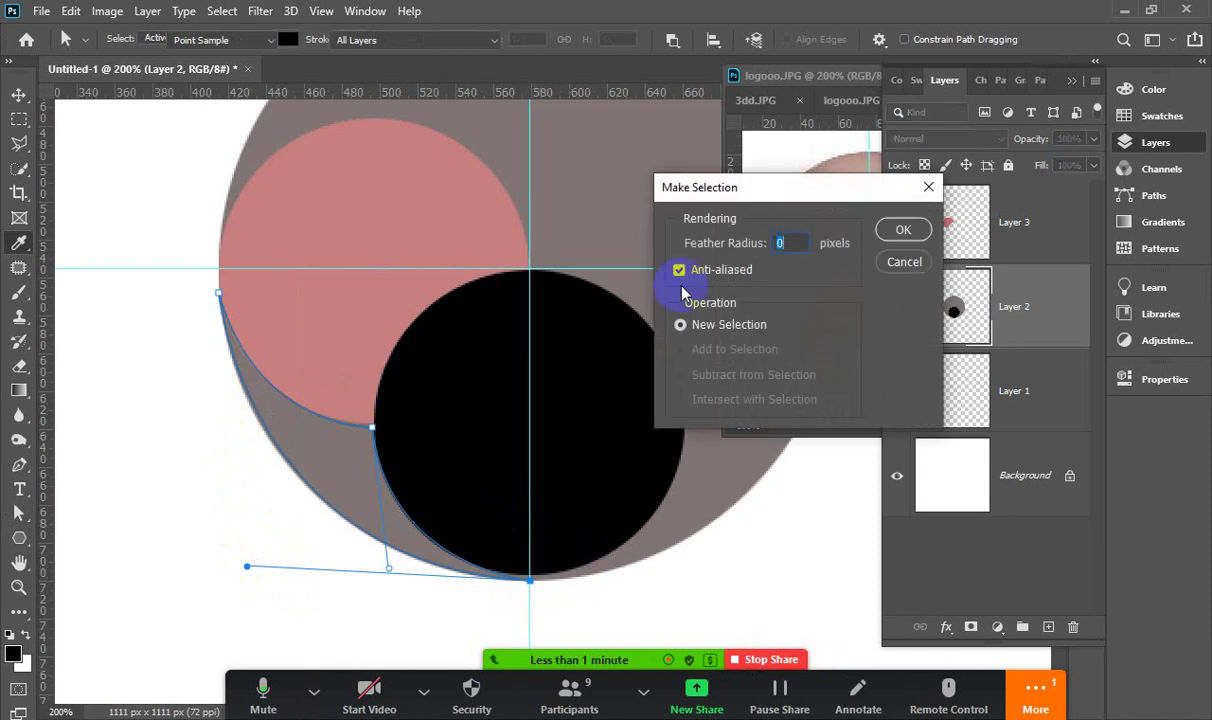
left_click(902, 232)
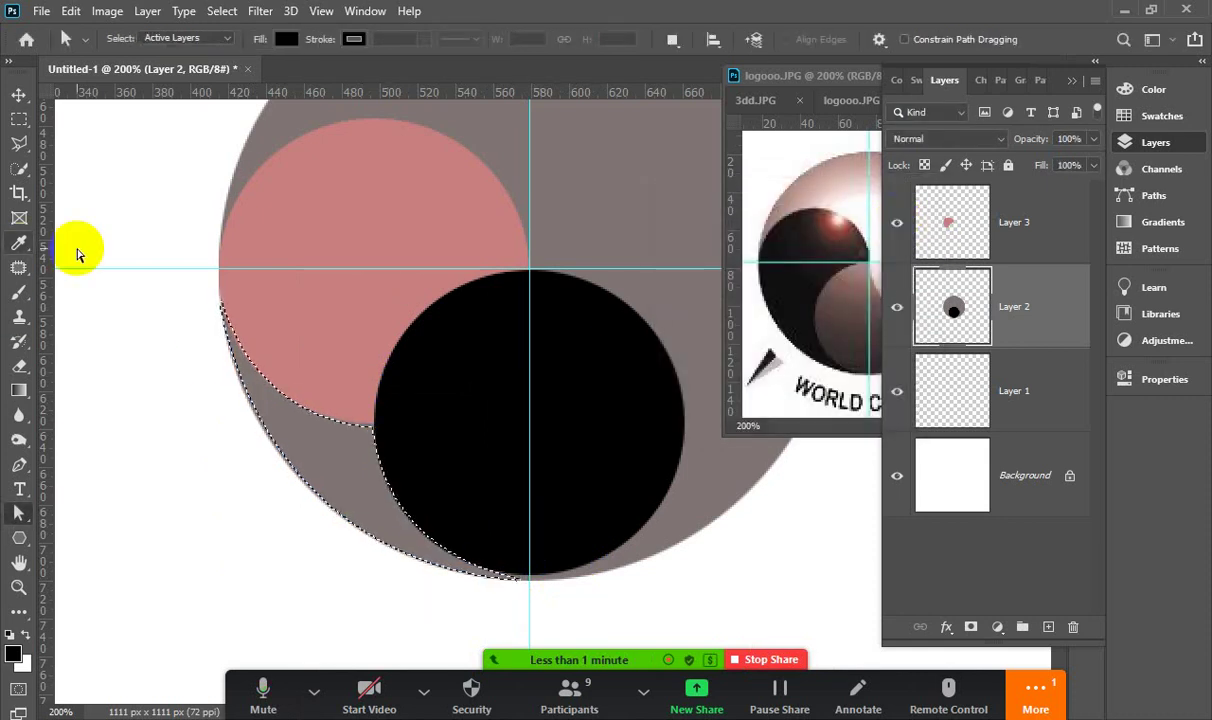
Sample the circle's pink as the foreground colour on Layer 3, test a fill, then undo it
left_click(19, 242)
left_click(325, 230)
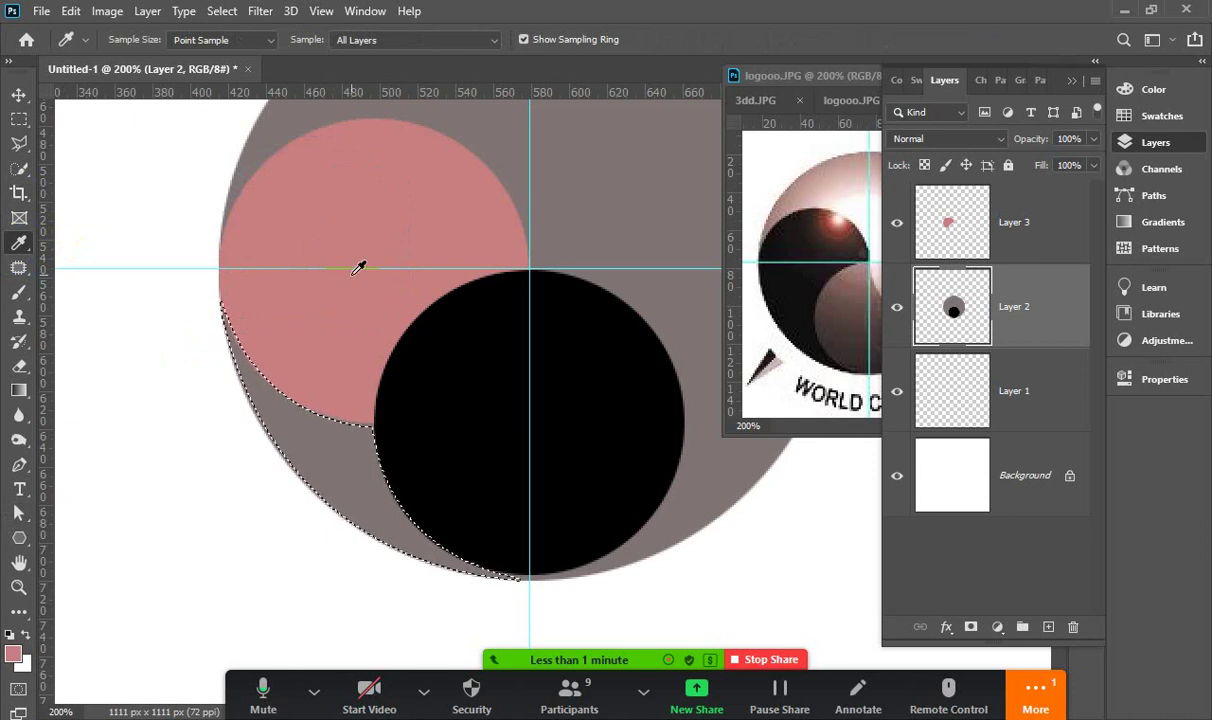
left_click(955, 222)
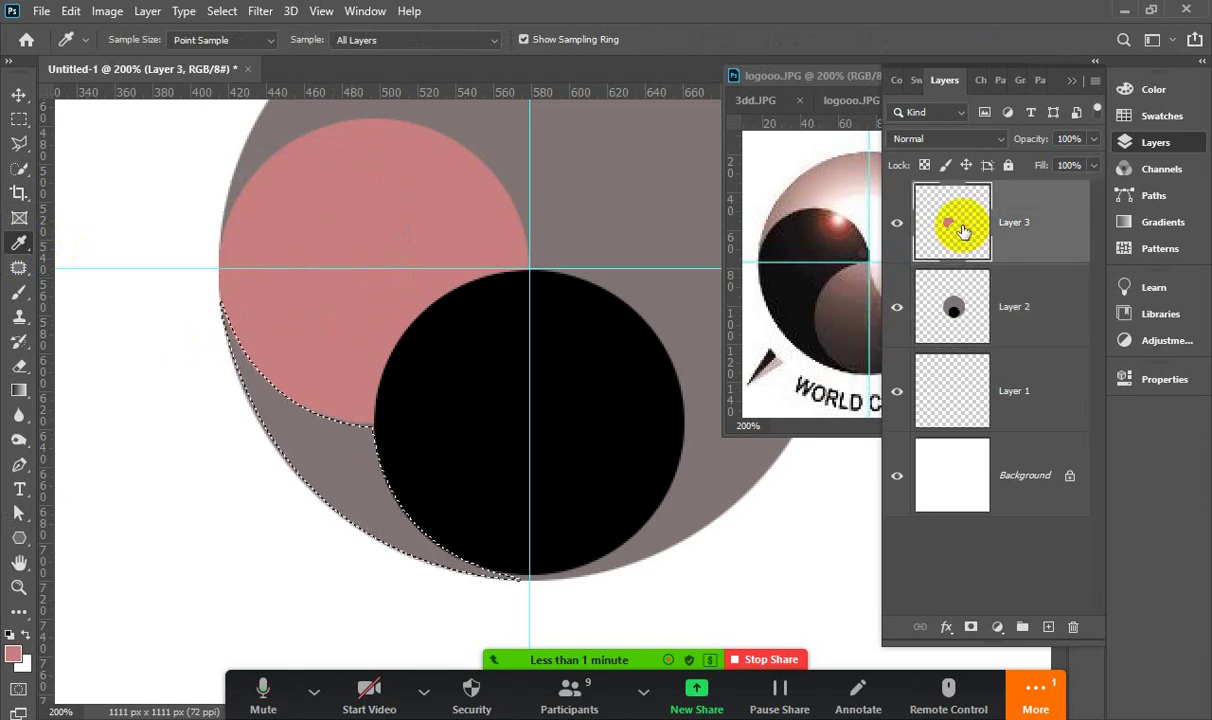
key("alt+BackSpace")
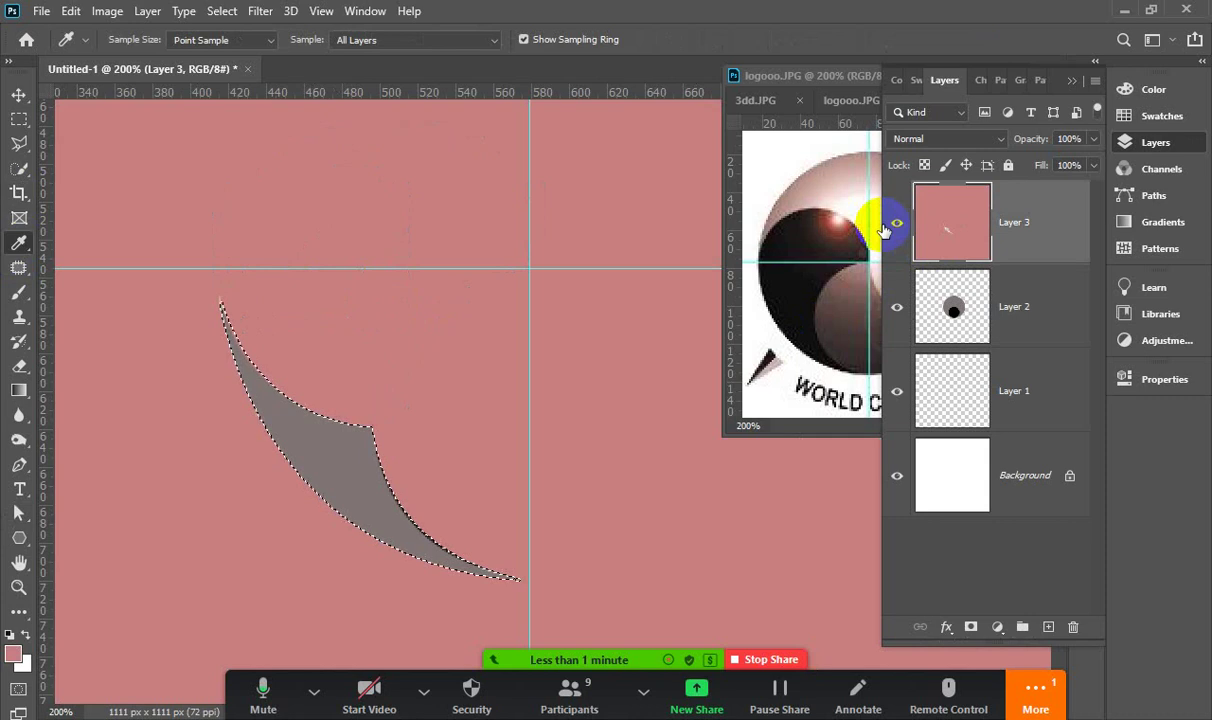
key("ctrl+z")
left_click(216, 252)
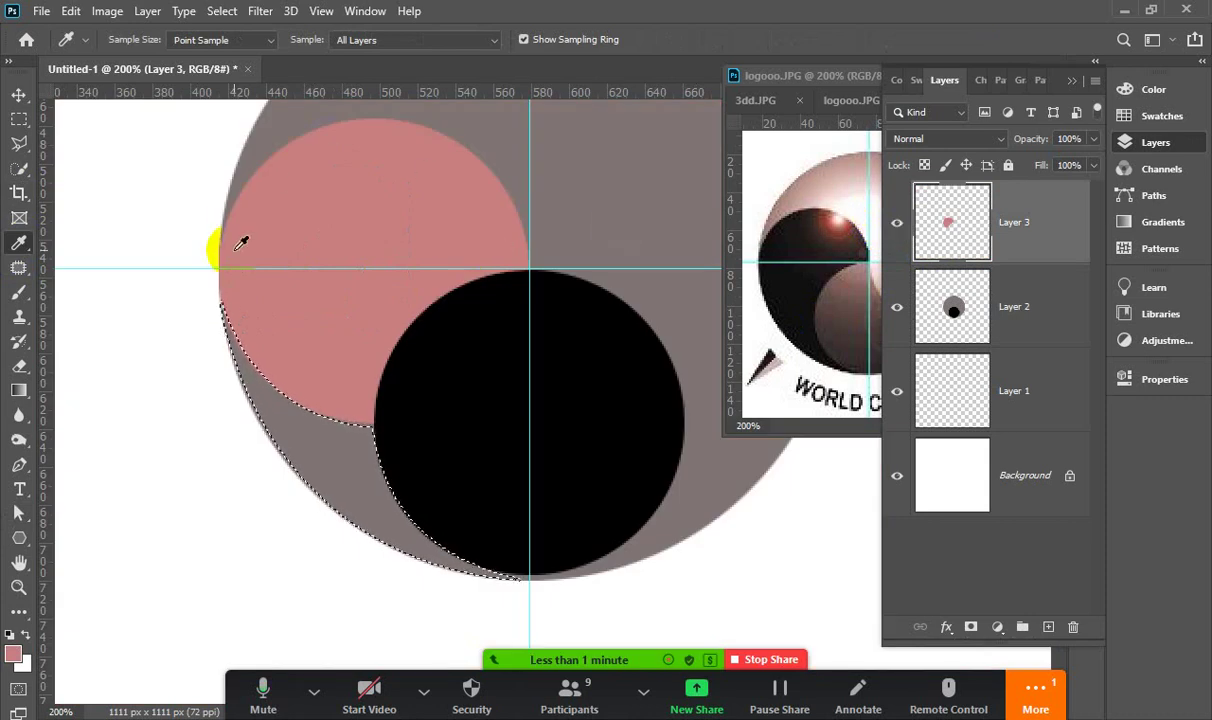
key("ctrl+minus")
key("ctrl+minus")
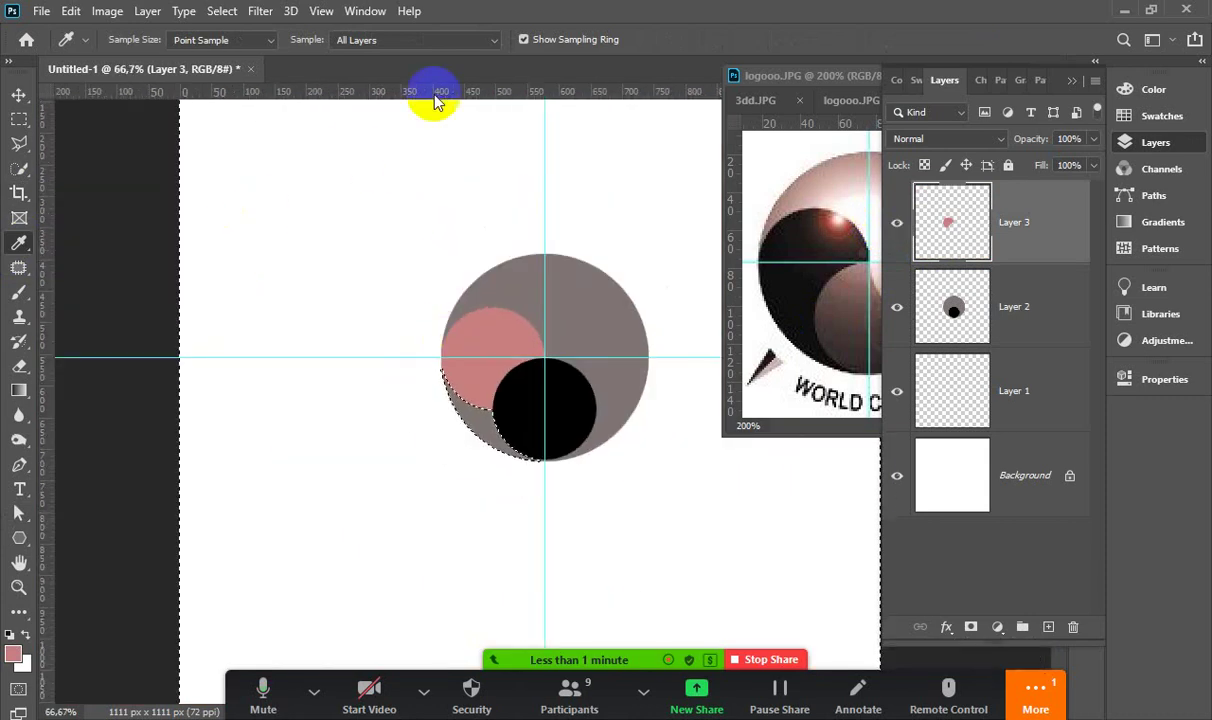
Invert the selection, fill it with the pink foreground colour, and deselect
left_click(222, 11)
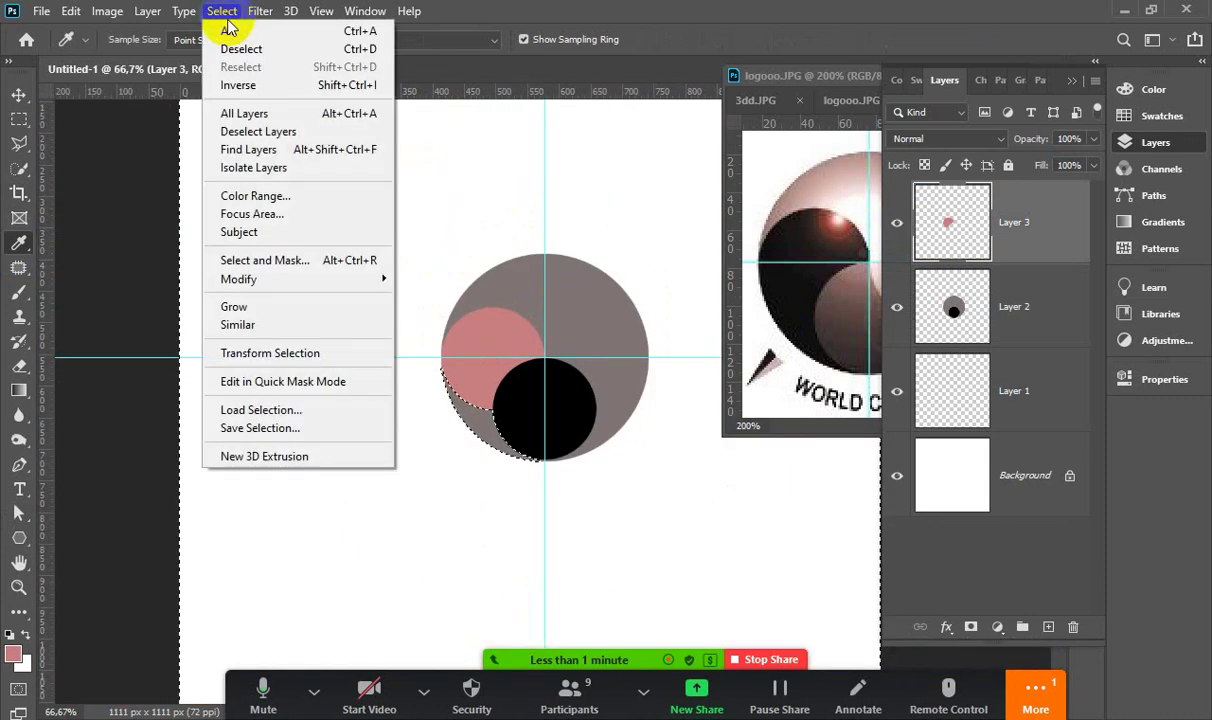
left_click(240, 86)
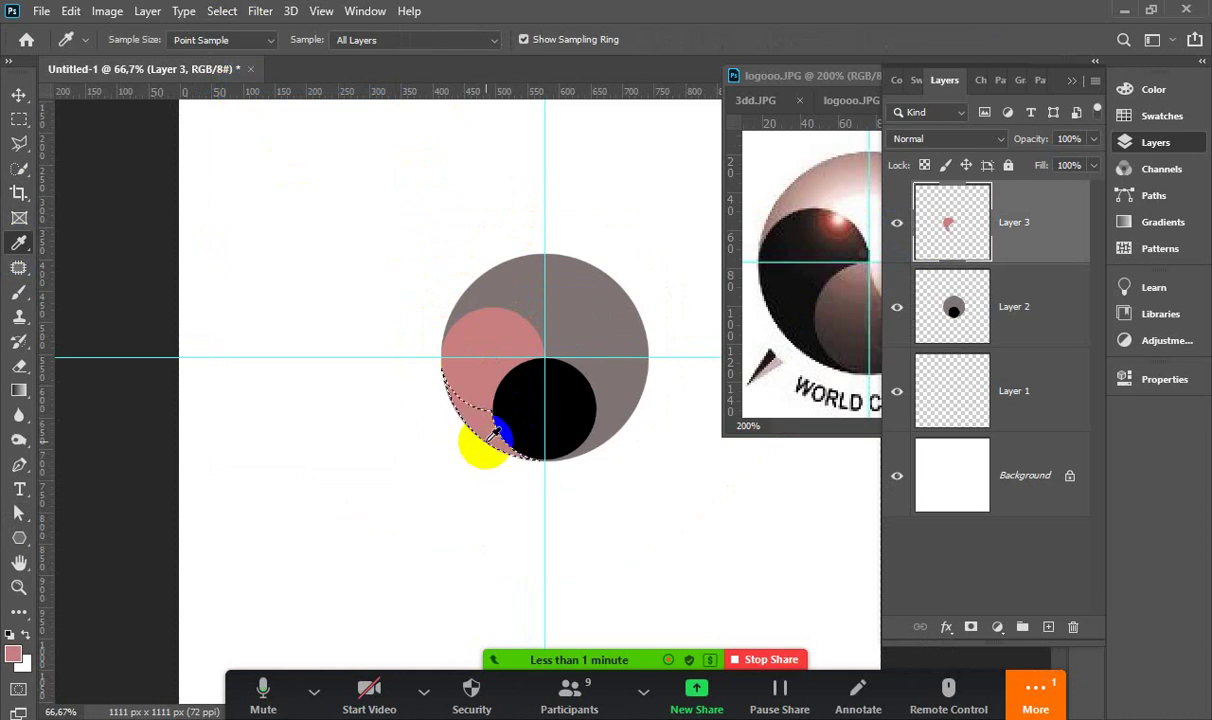
key("alt+BackSpace")
key("ctrl+d")
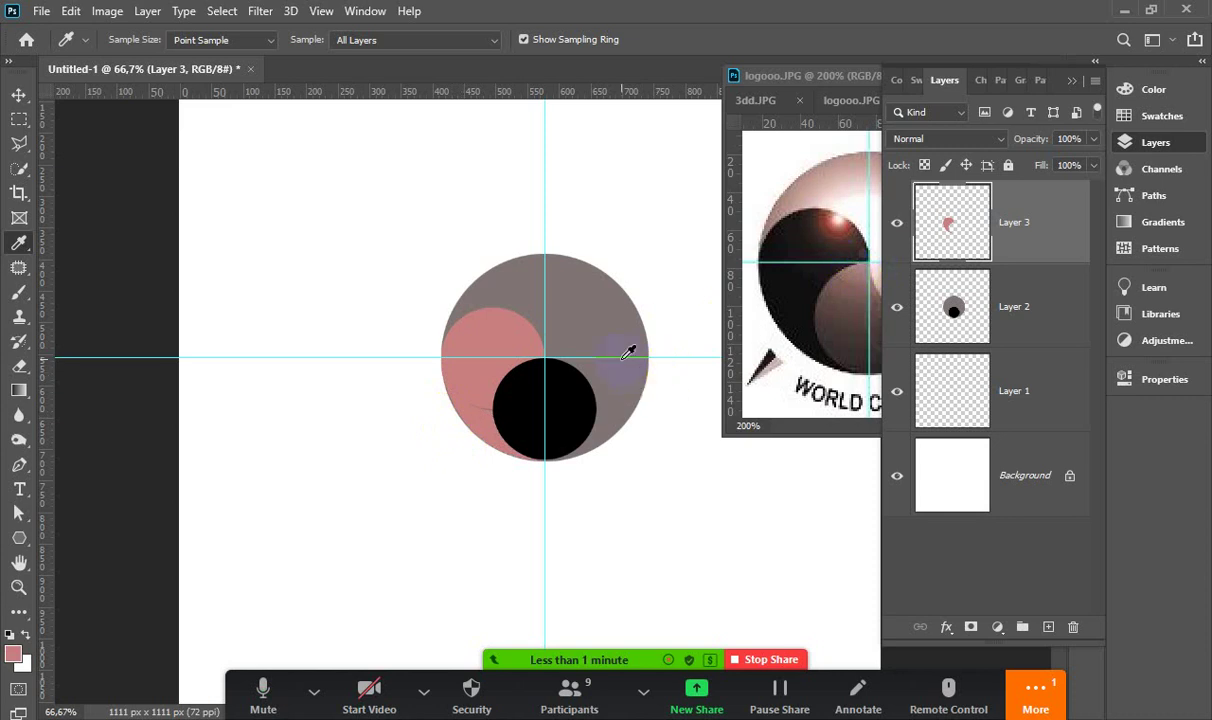
Select Layer 3 and invert its colours so the pink shape turns teal
left_click(553, 358)
left_click(495, 413)
left_click(487, 415)
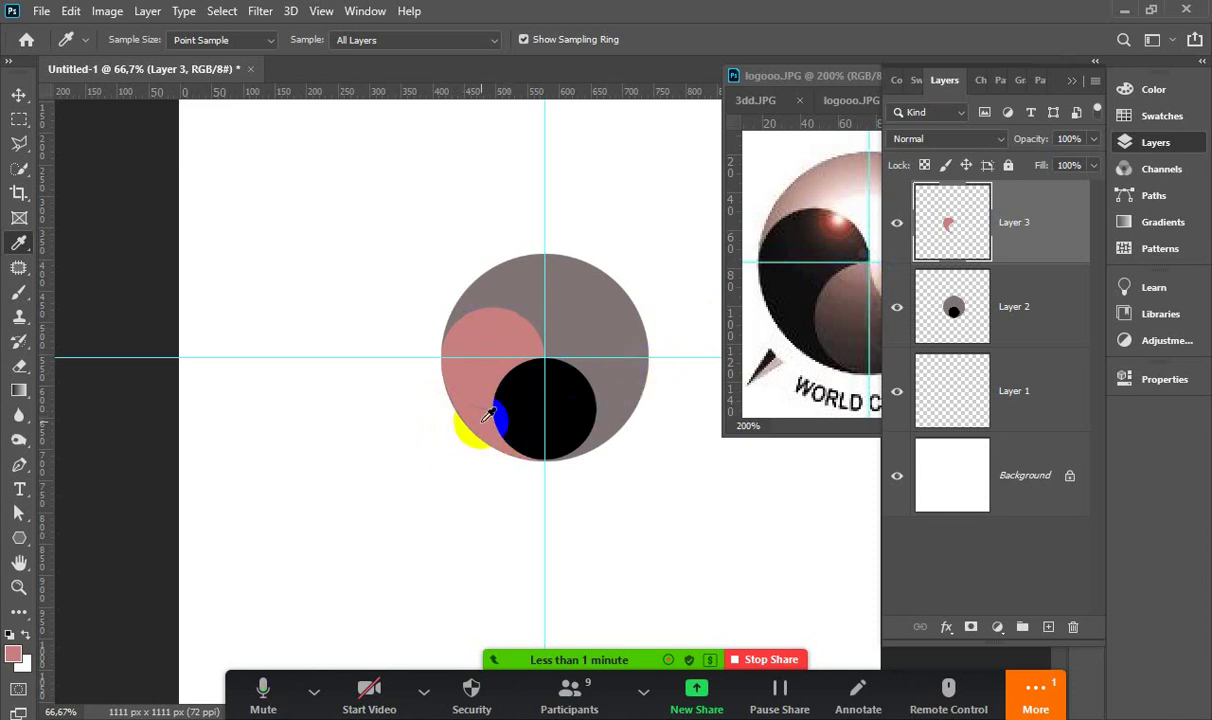
left_click(1019, 224)
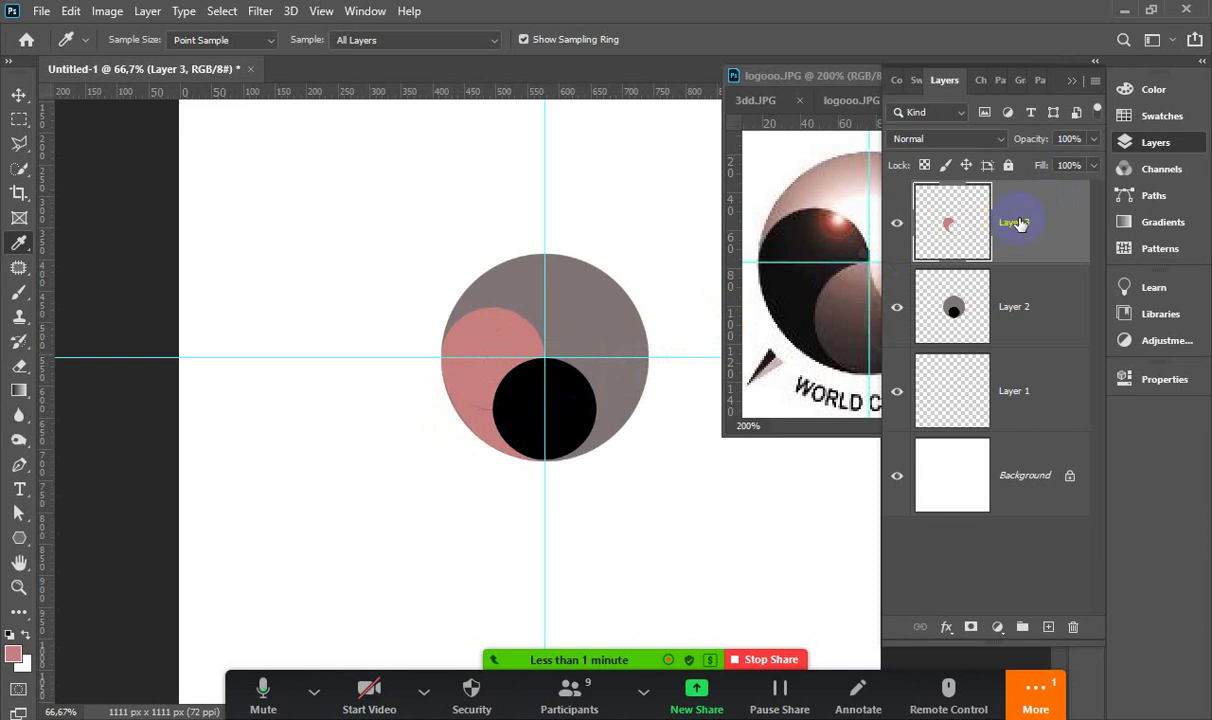
key("ctrl+i")
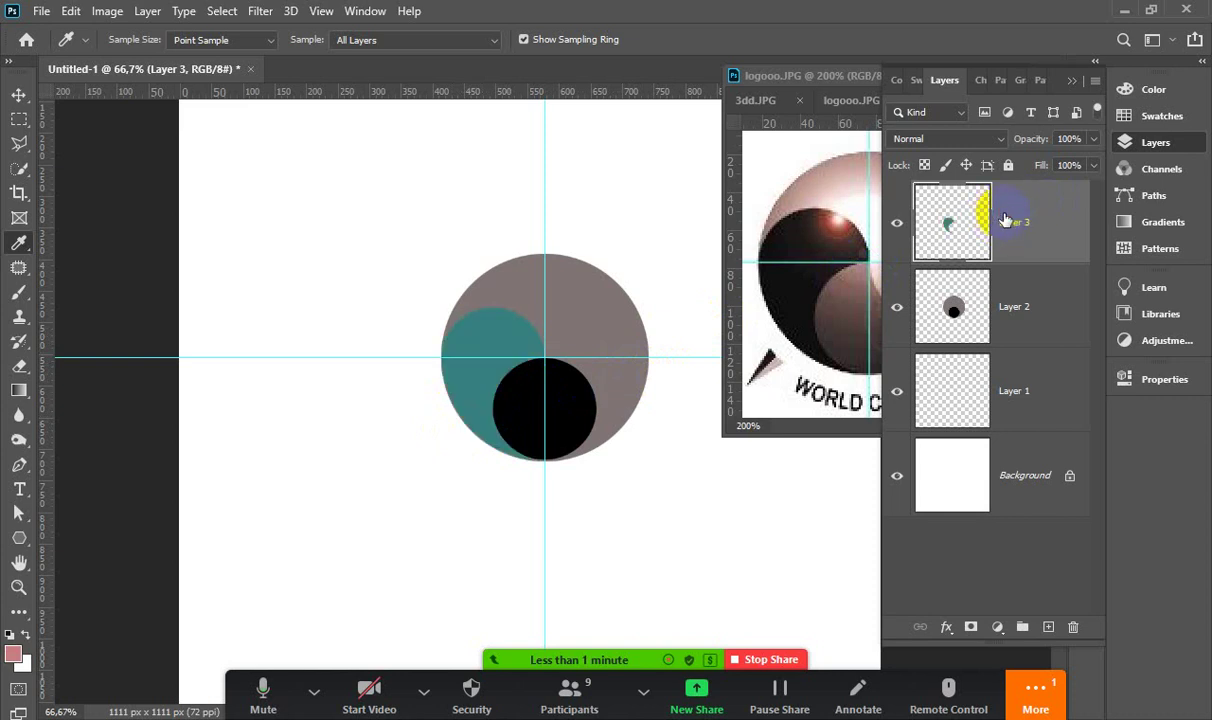
Duplicate Layer 3 and rotate the copy about -90° around the circle's centre
key("ctrl+j")
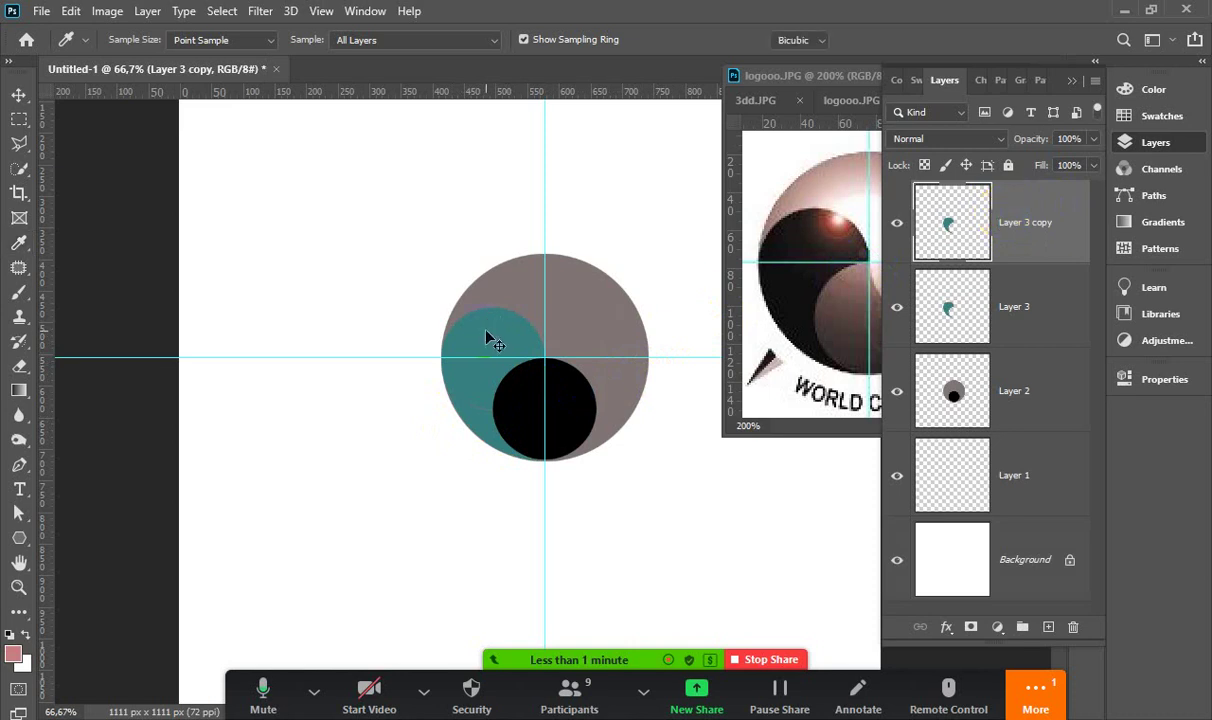
key("ctrl+t")
left_click_drag(494, 386, 544, 359)
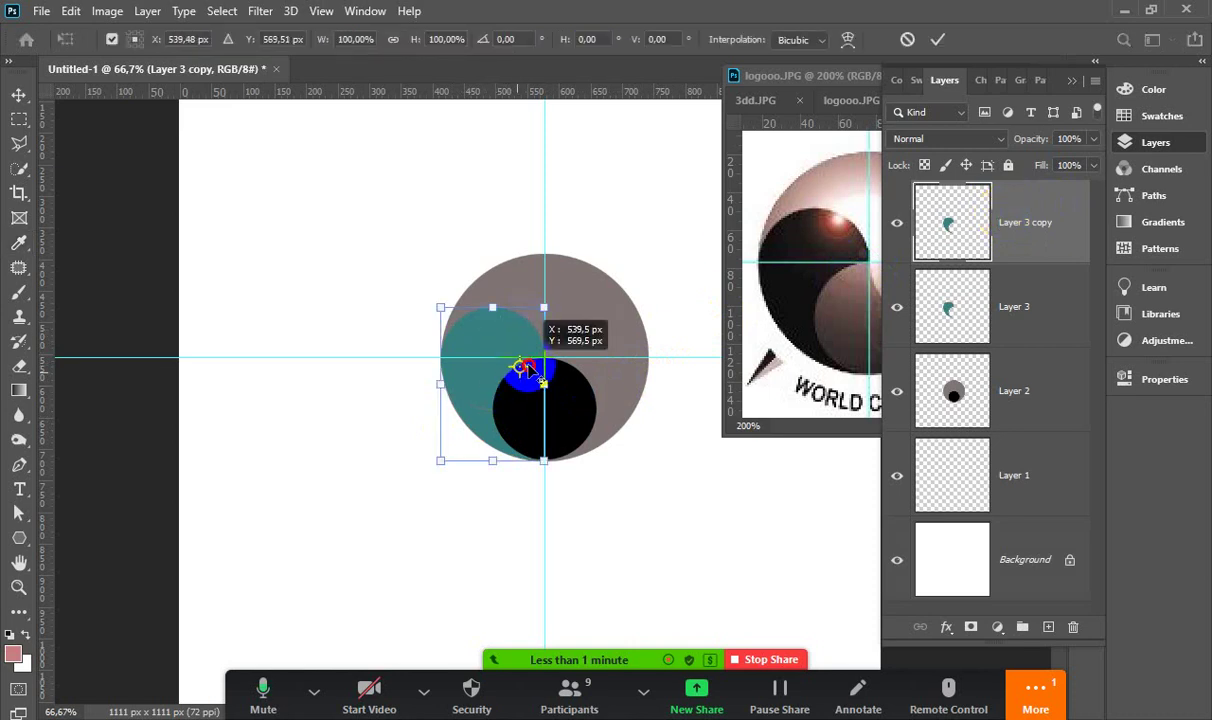
left_click_drag(482, 252, 477, 400)
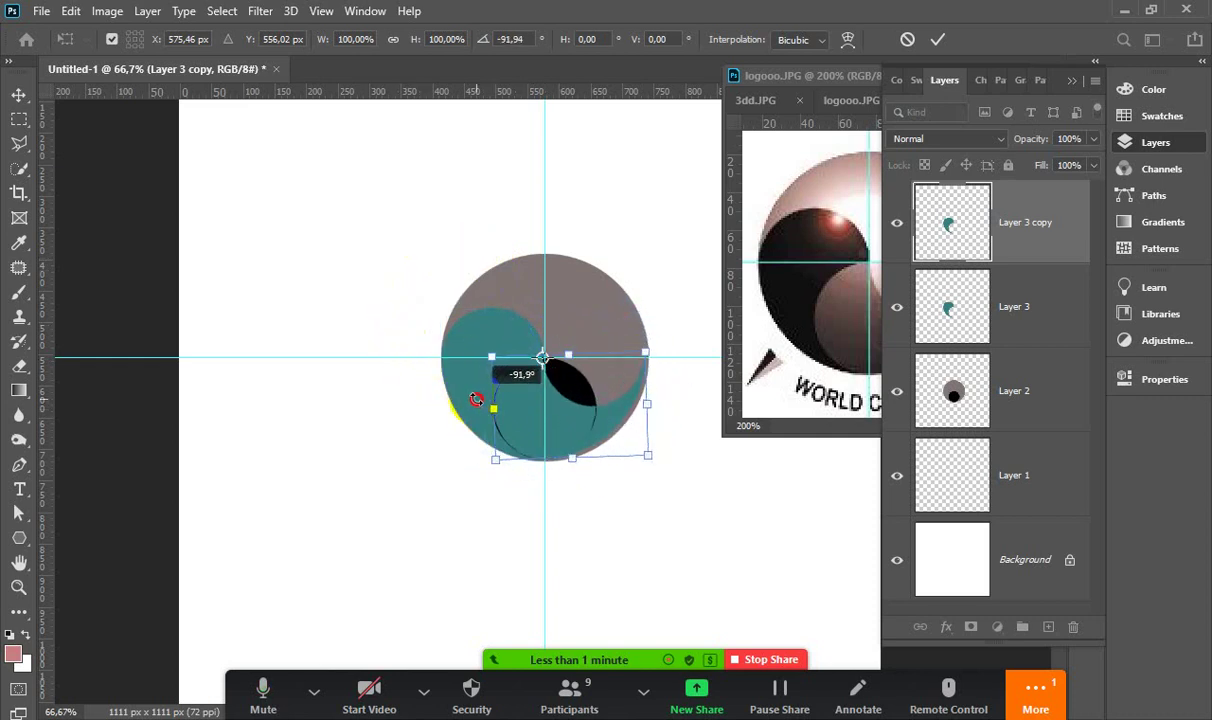
left_click_drag(476, 399, 483, 398)
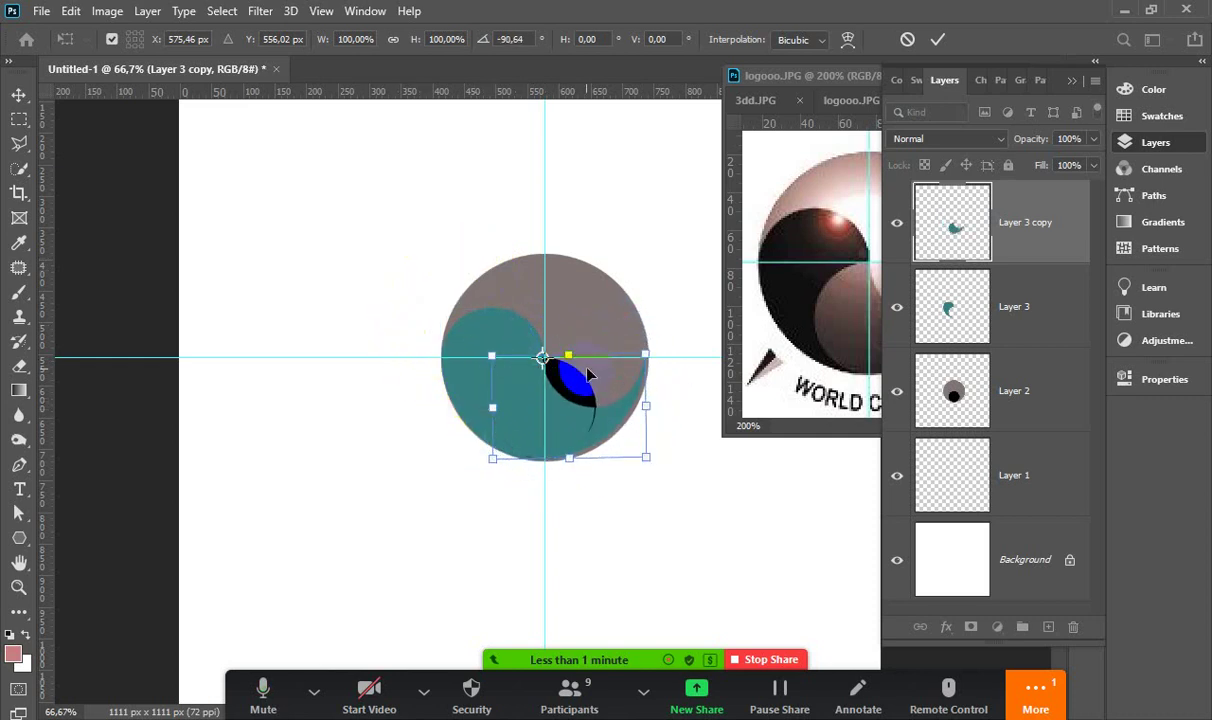
key("i")
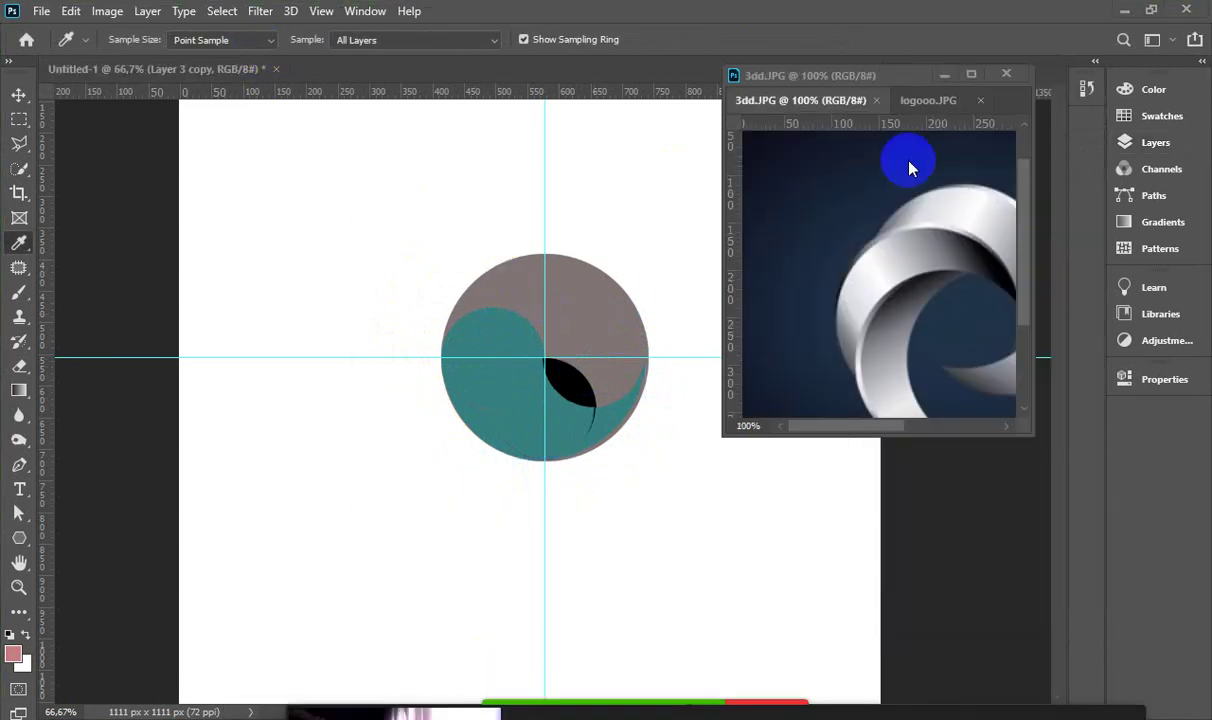
Delete Layer 1 through Layer 3 copy, leaving only the white Background and guides
left_click(1128, 144)
left_click(514, 166)
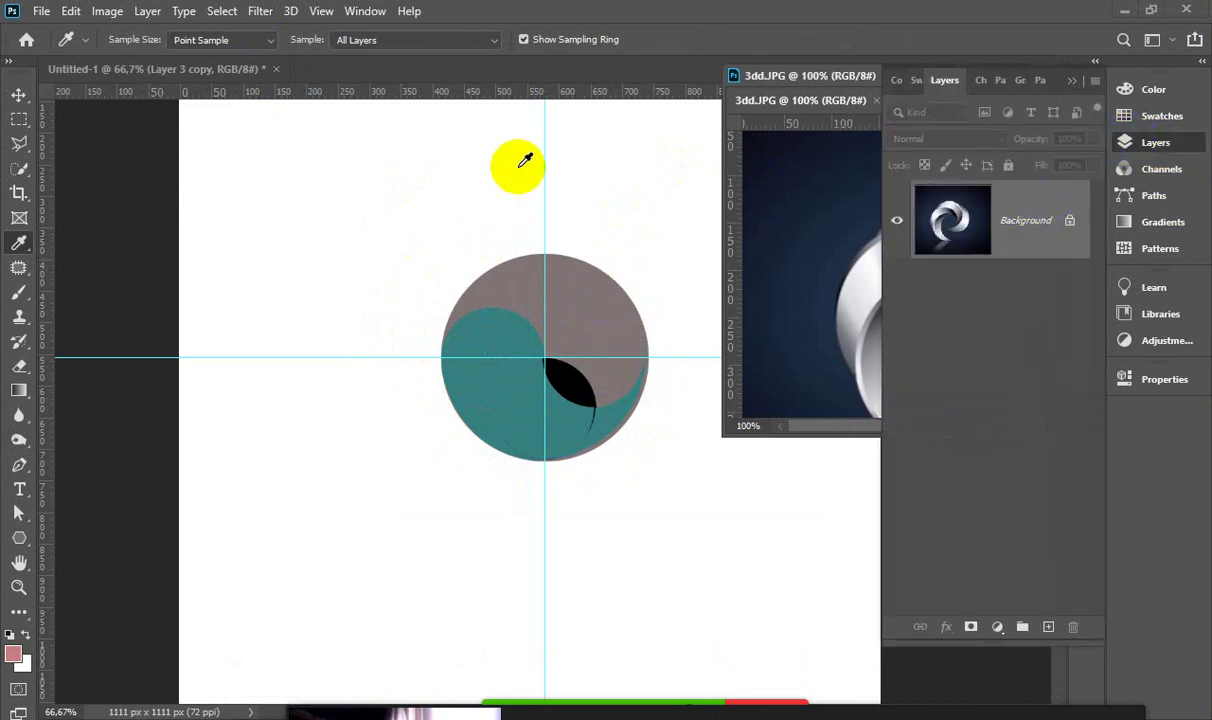
left_click(19, 95)
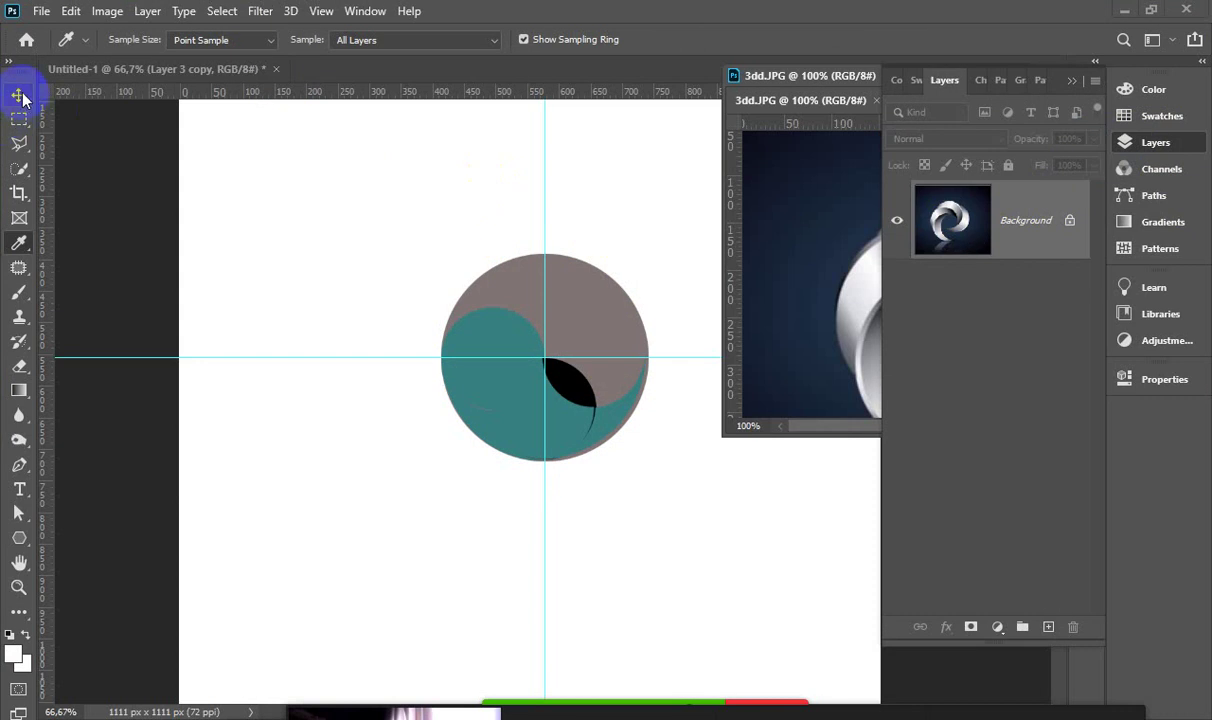
left_click(418, 197)
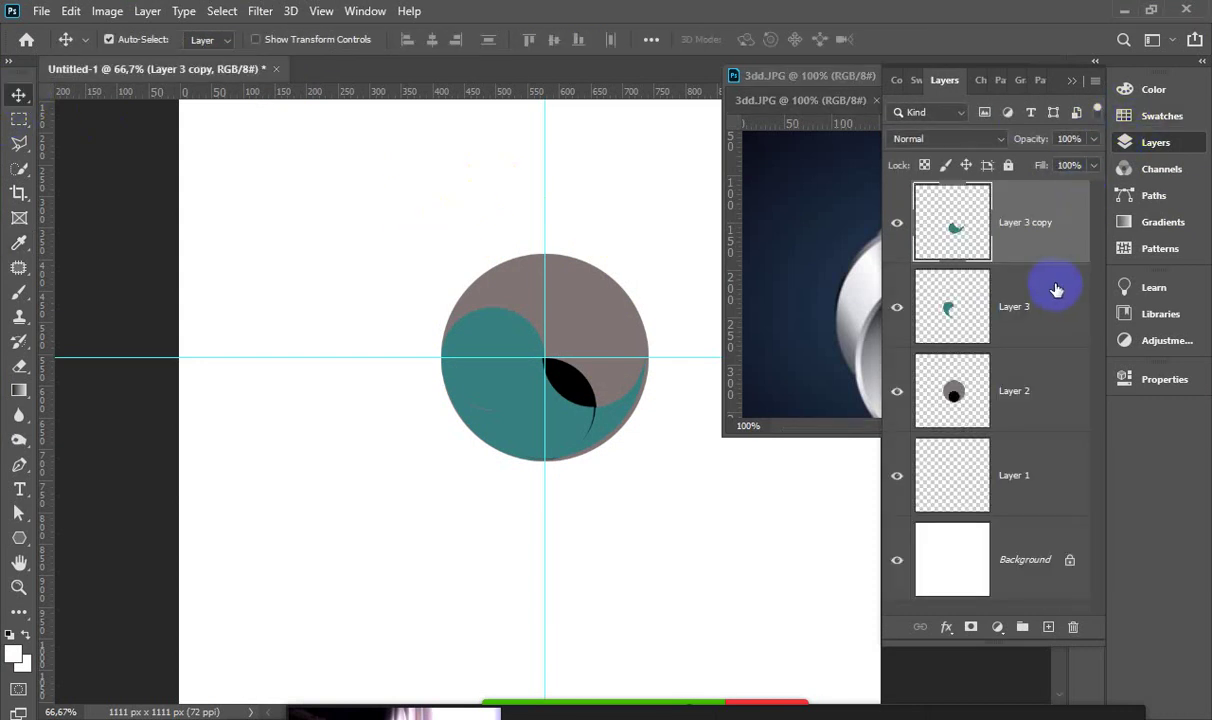
left_click(1046, 469, "shift")
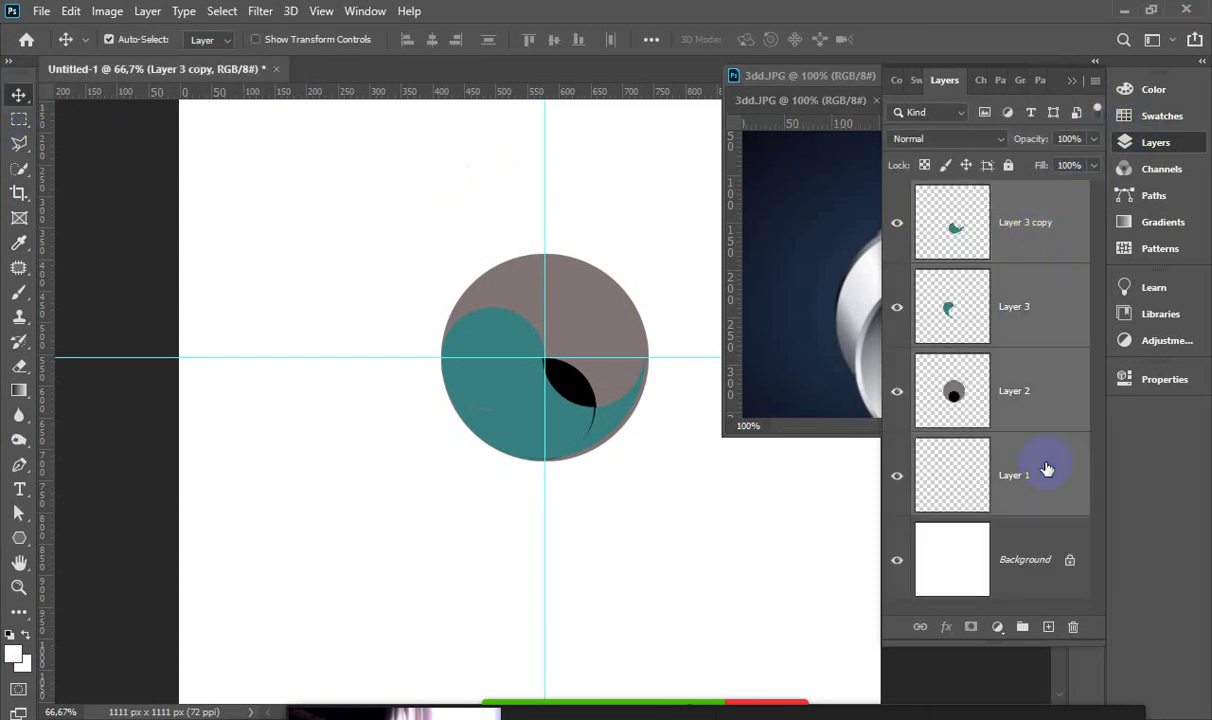
left_click(1072, 628)
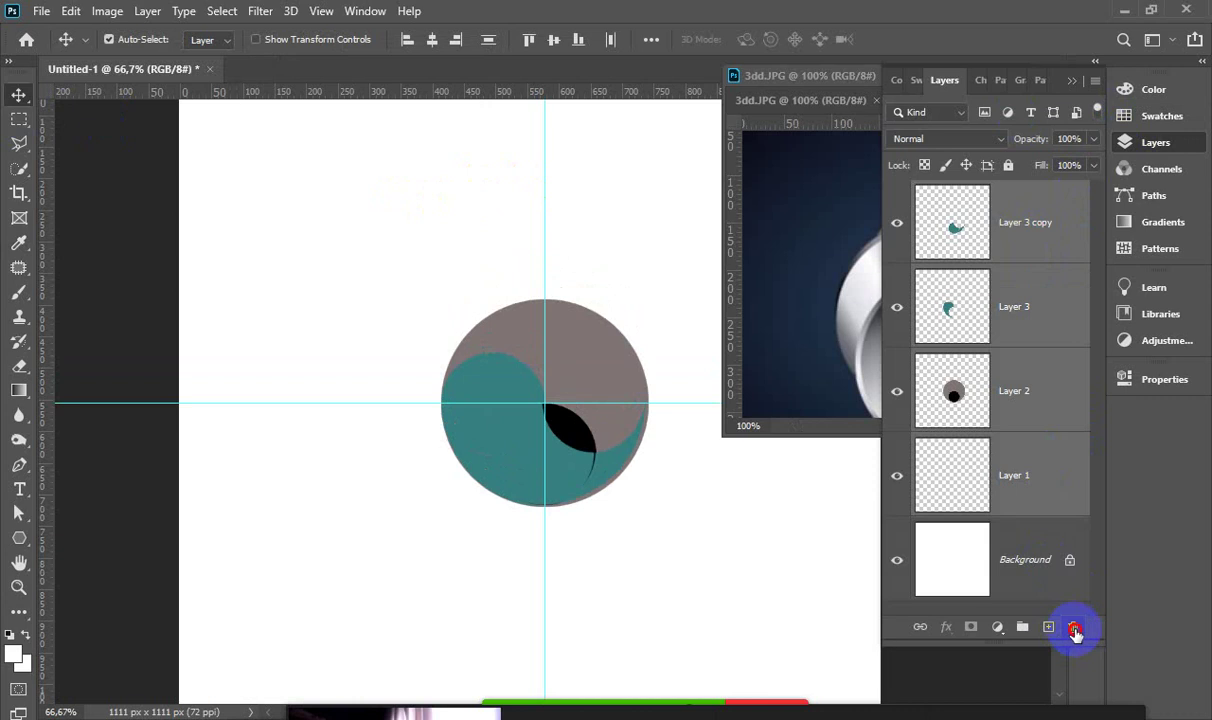
left_click(758, 298)
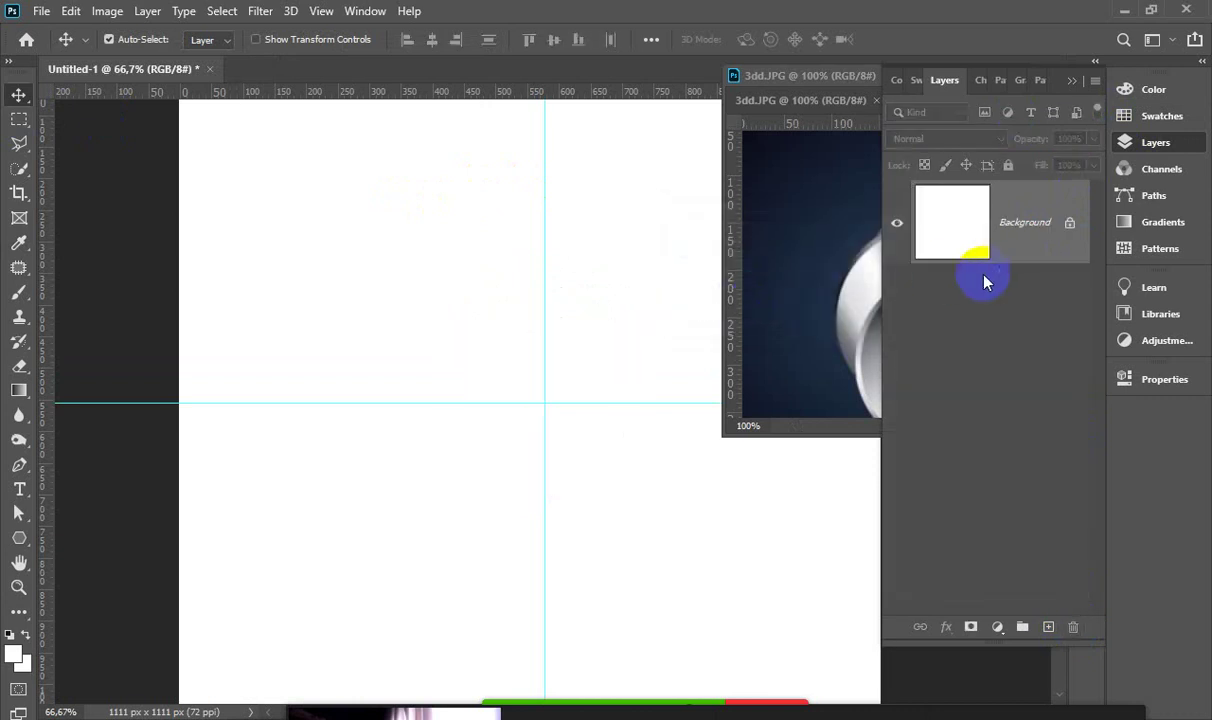
left_click(1072, 82)
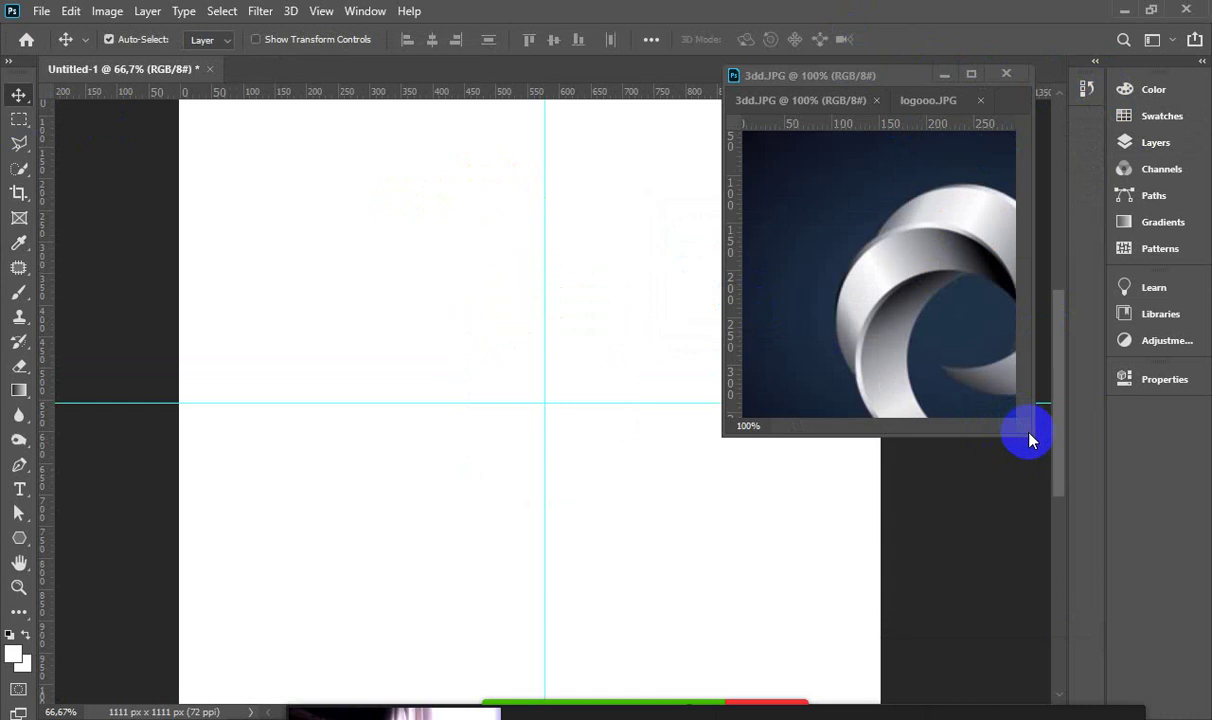
Resize and reposition the 3dd.JPG window so the full silver swirl logo shows
left_click_drag(1028, 433, 1117, 508)
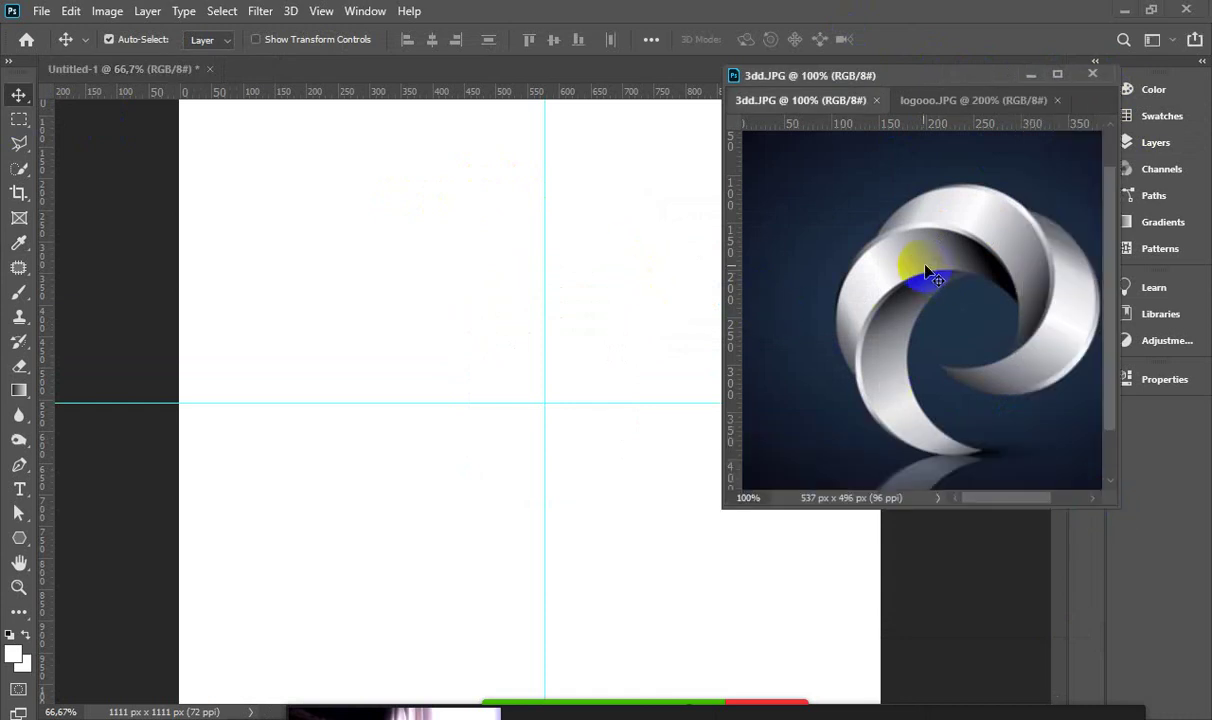
left_click_drag(922, 447, 847, 343)
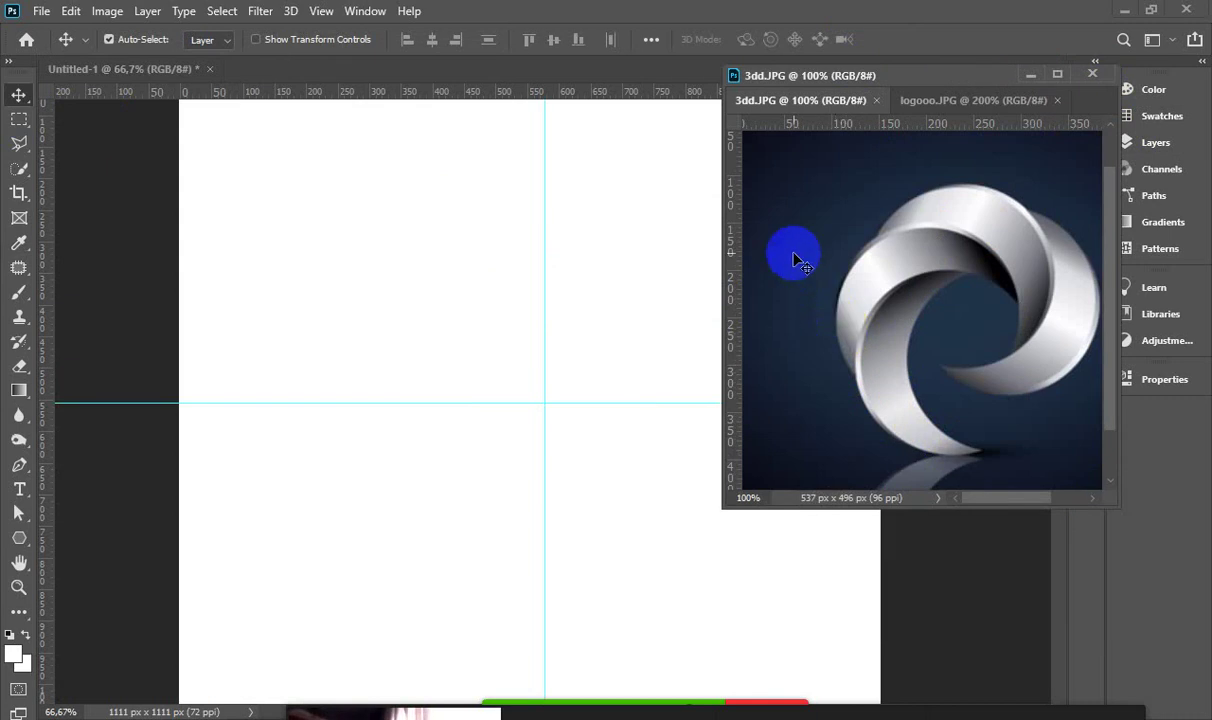
left_click(870, 243)
mouse_move(870, 243)
left_mouse_down()
mouse_move(922, 237)
mouse_move(848, 290)
mouse_move(882, 302)
mouse_move(879, 406)
mouse_move(855, 352)
mouse_move(878, 302)
mouse_move(886, 295)
mouse_move(884, 385)
mouse_move(877, 318)
mouse_move(864, 381)
mouse_move(1034, 211)
mouse_move(376, 293)
left_mouse_up()
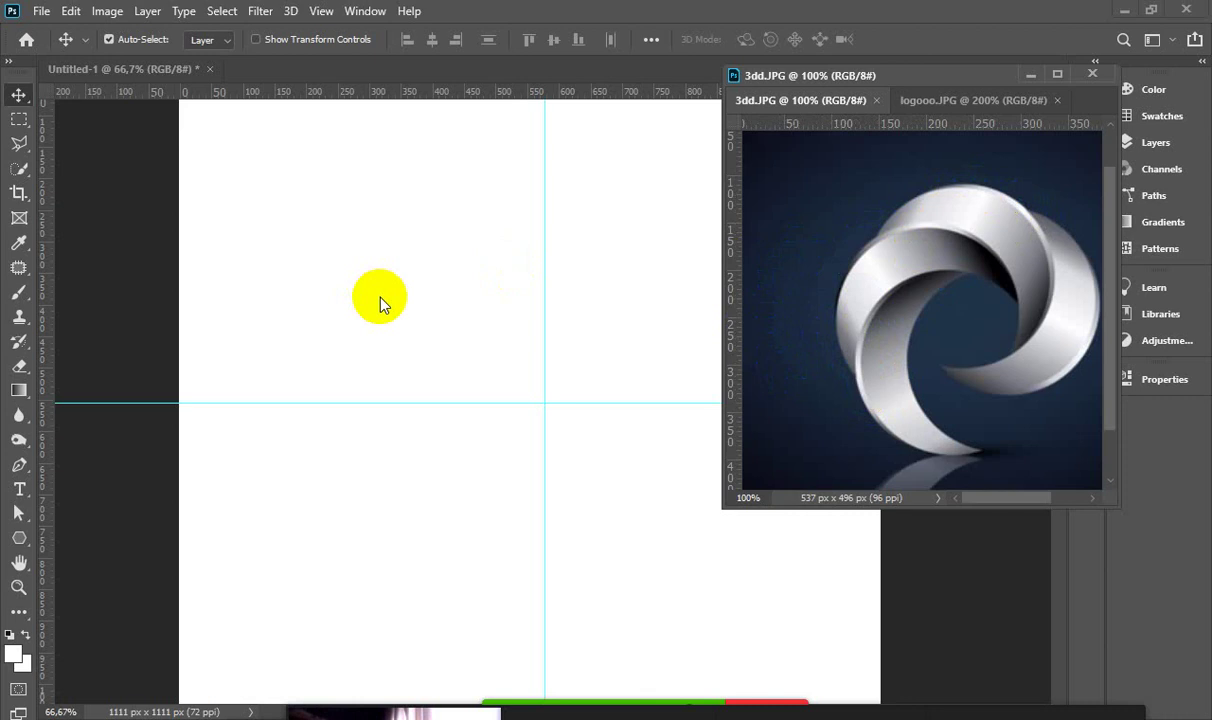
mouse_move(380, 305)
left_mouse_down()
mouse_move(880, 248)
mouse_move(856, 259)
mouse_move(911, 229)
mouse_move(865, 257)
left_mouse_up()
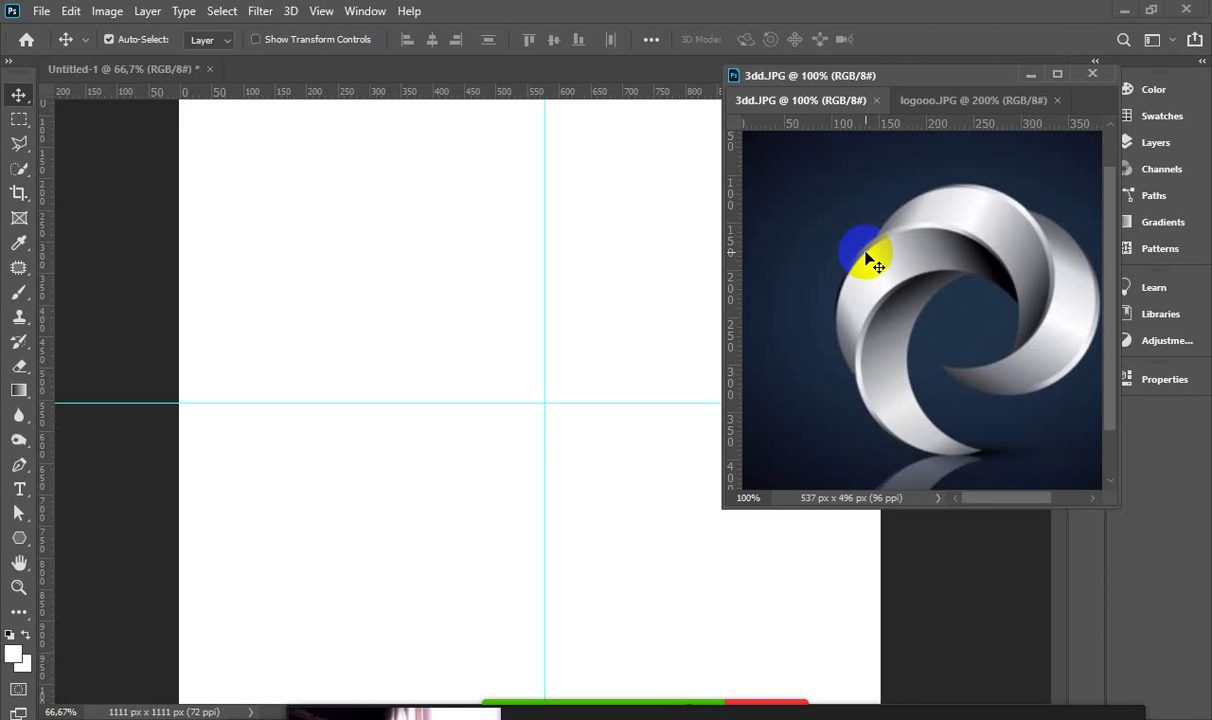
left_click_drag(868, 262, 413, 292)
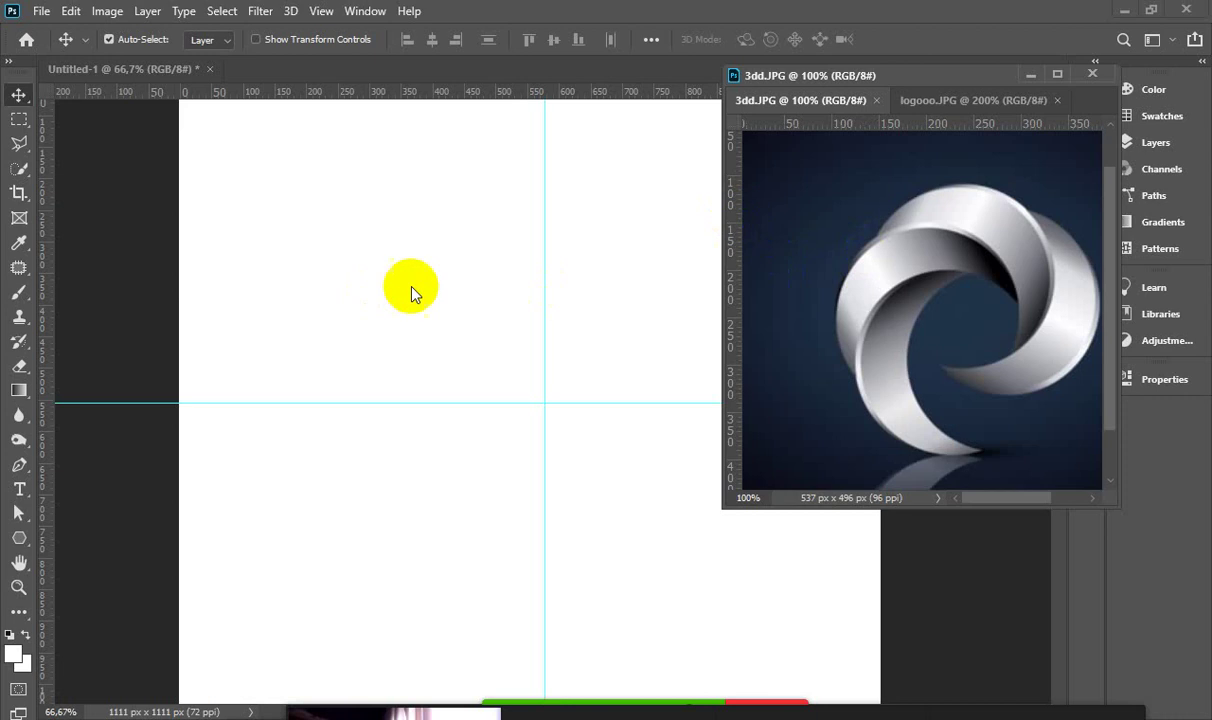
left_click_drag(358, 96, 358, 98)
Draw a circular Elliptical Marquee selection in the canvas's upper left
left_click(19, 119)
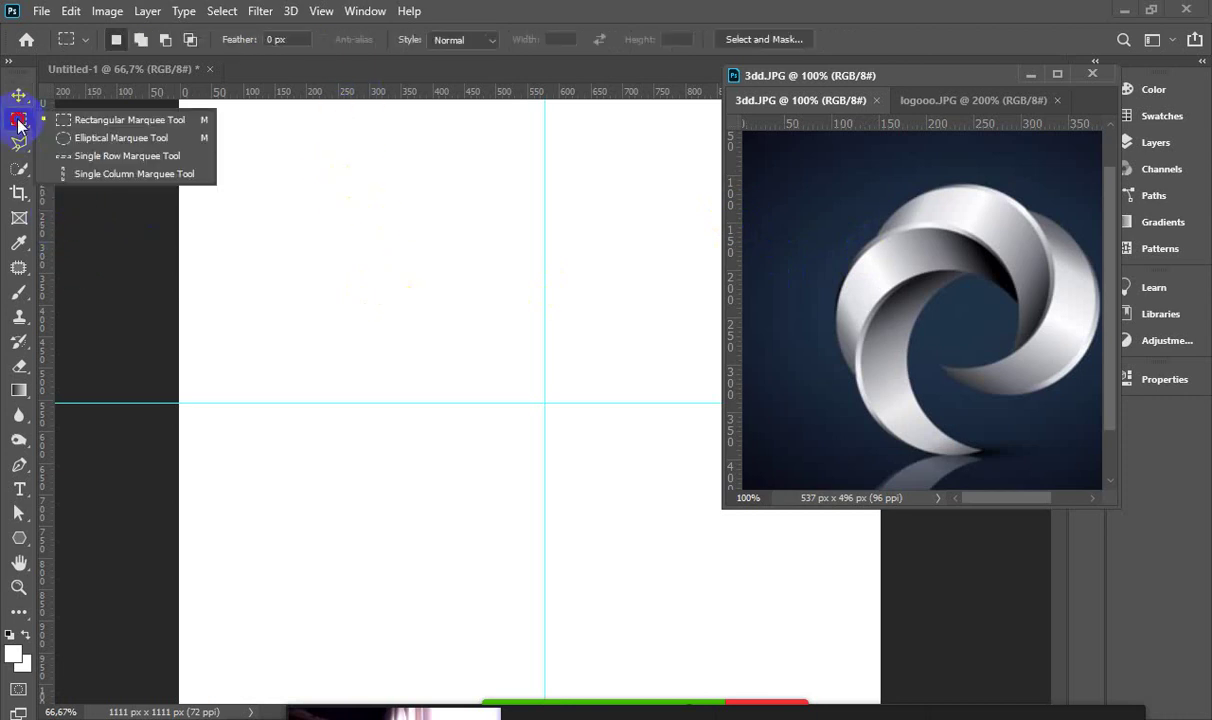
left_click(97, 143)
mouse_move(645, 708)
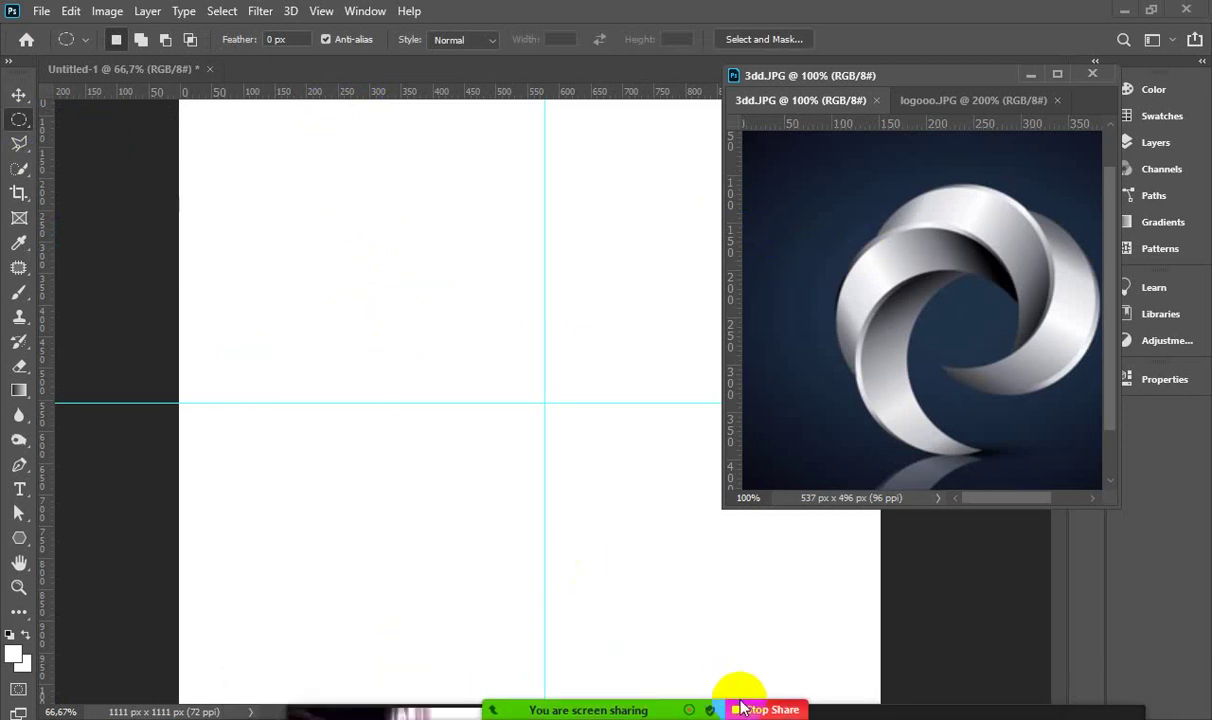
mouse_move(570, 712)
left_click(1040, 702)
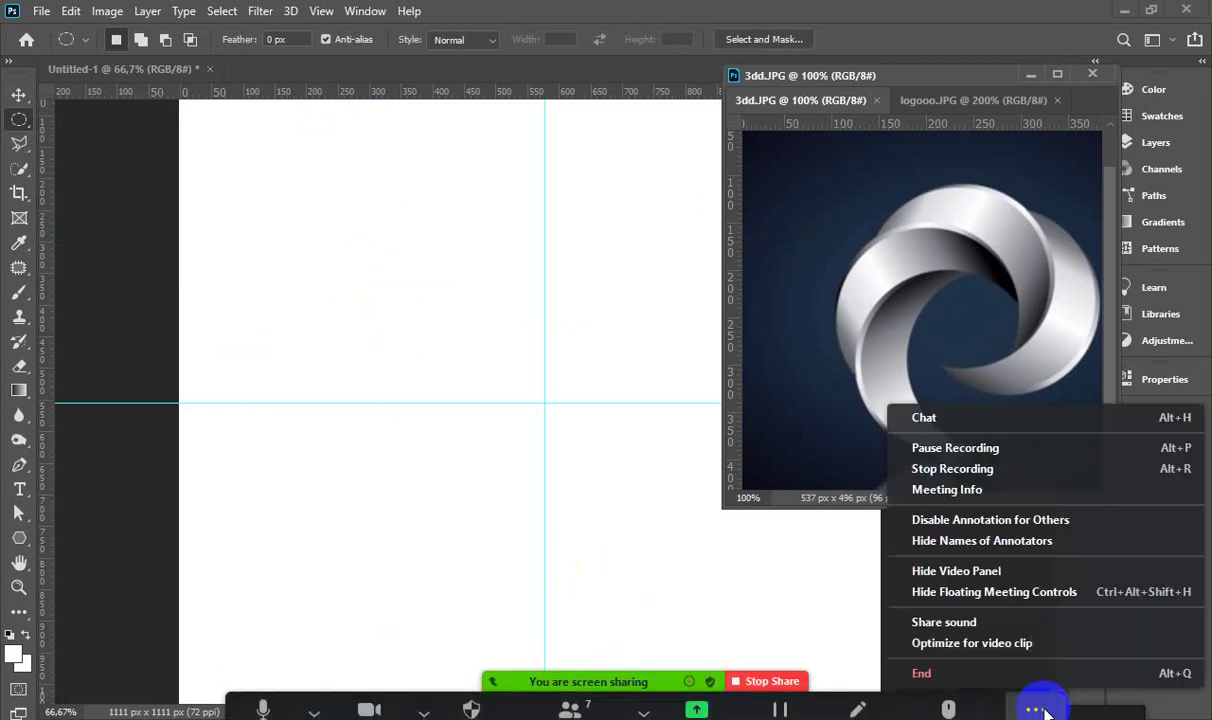
left_click(294, 257)
left_click_drag(288, 253, 379, 387)
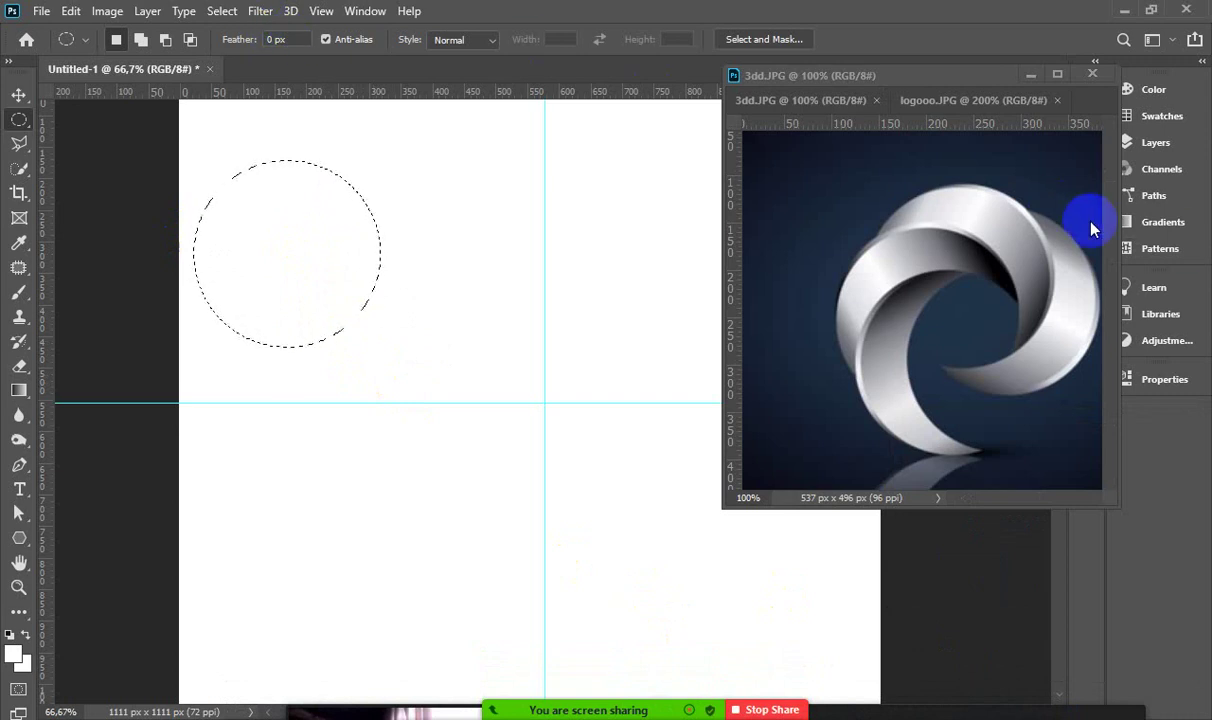
Add a new layer and sample the logo's silver grey as the foreground colour
left_click(1160, 143)
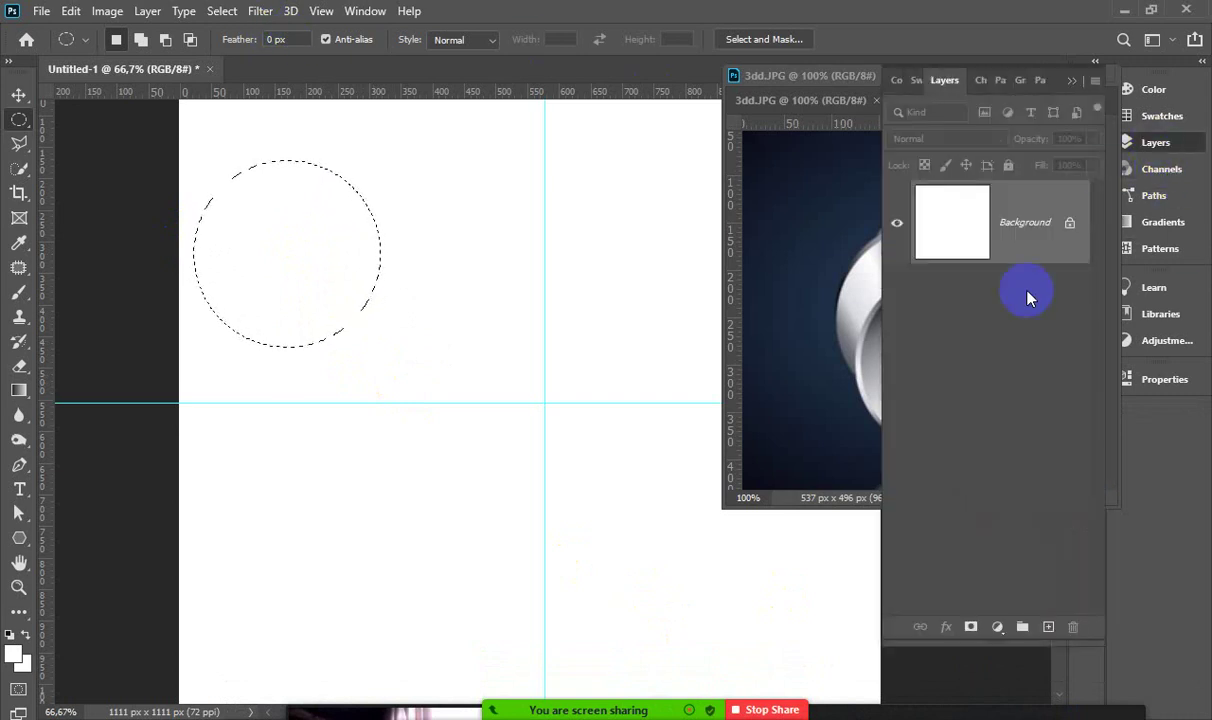
left_click(1048, 626)
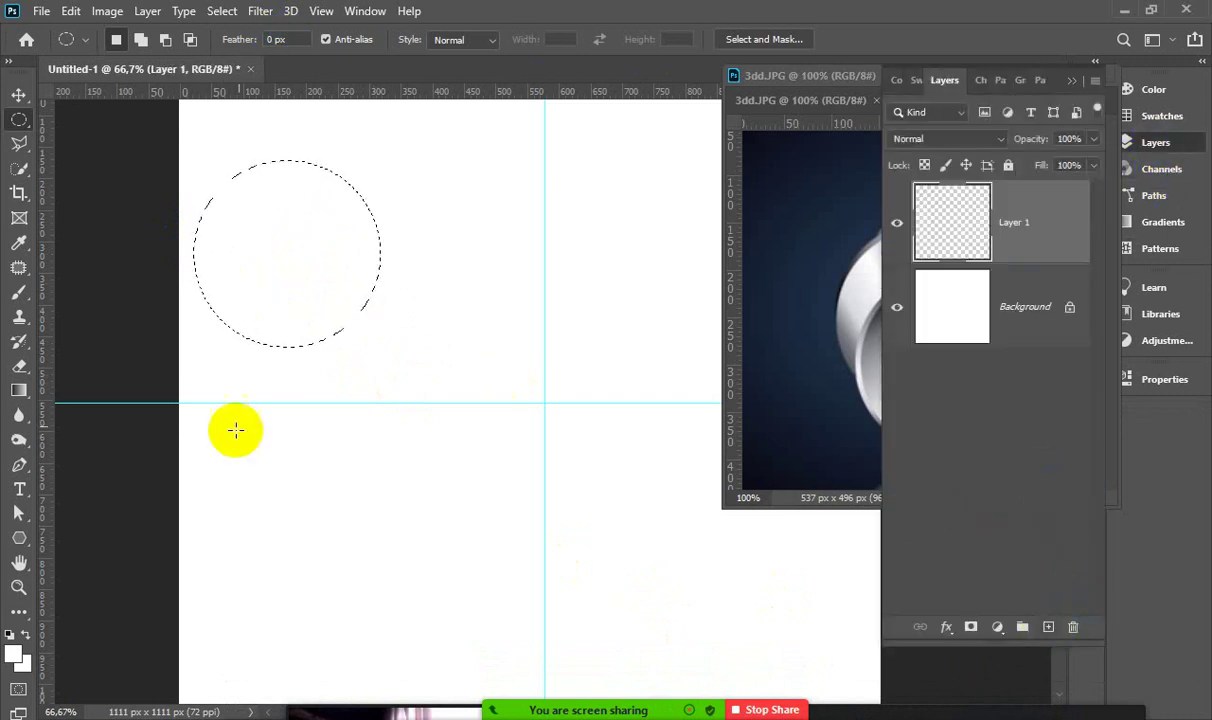
left_click(13, 654)
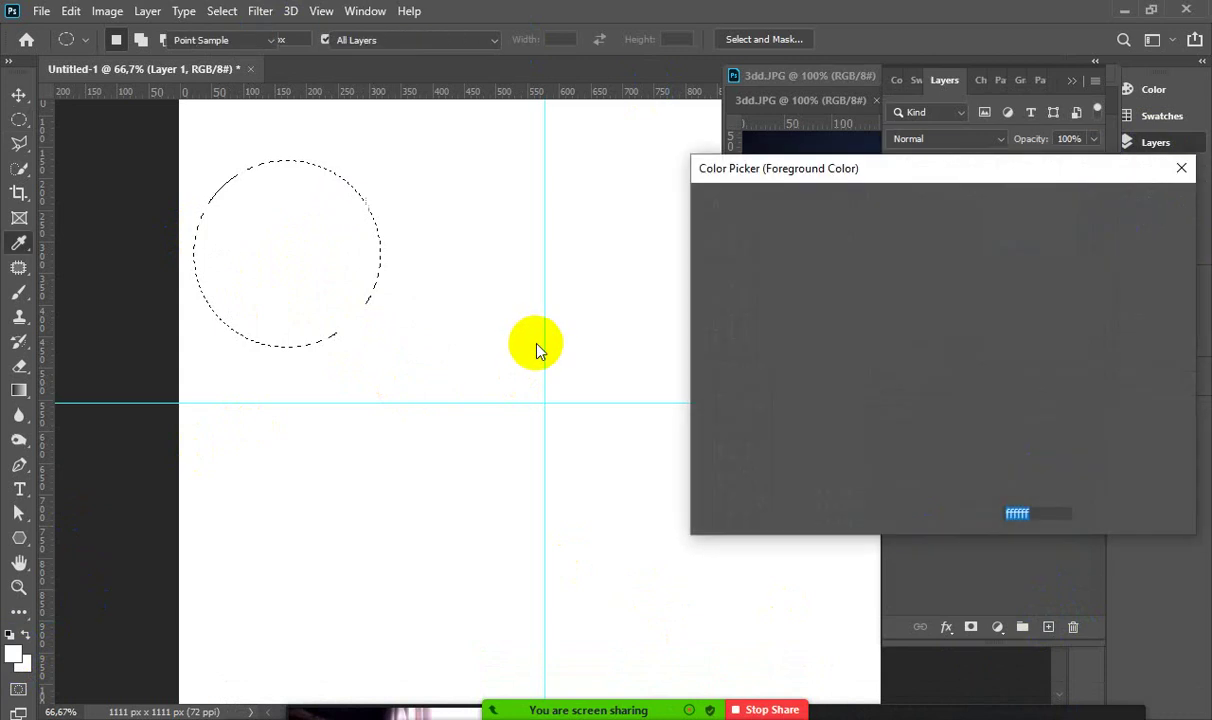
left_click_drag(830, 168, 856, 321)
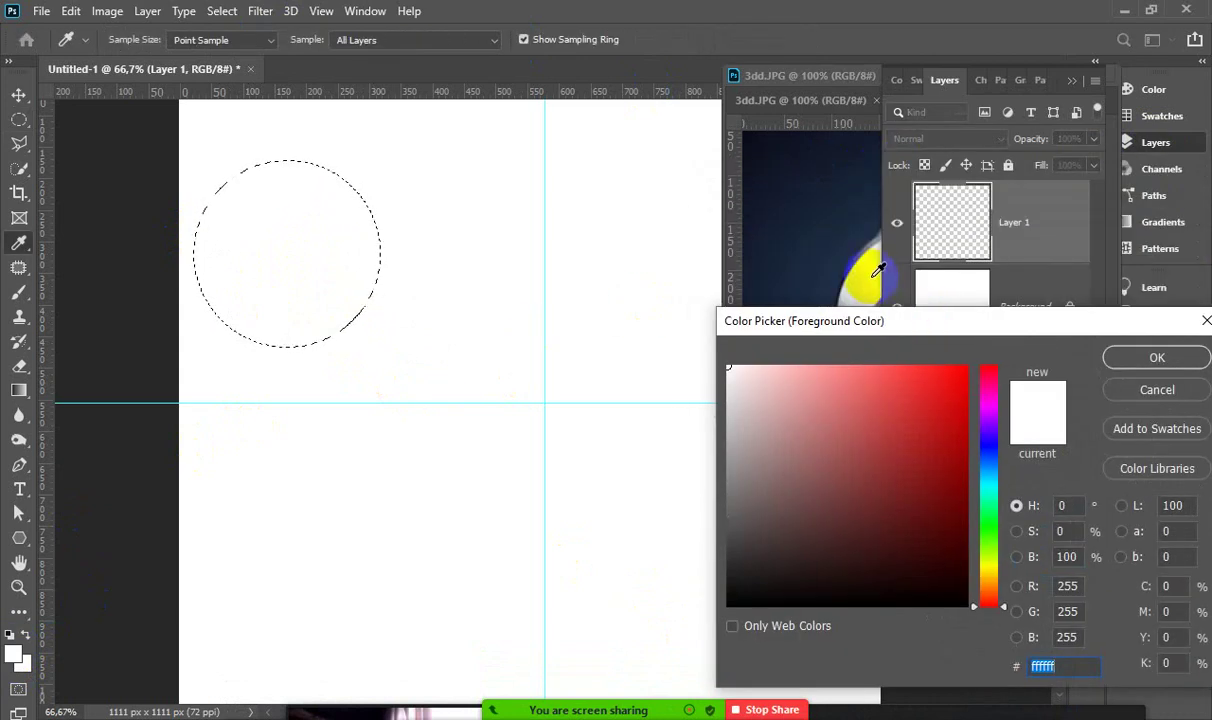
left_click_drag(933, 325, 799, 460)
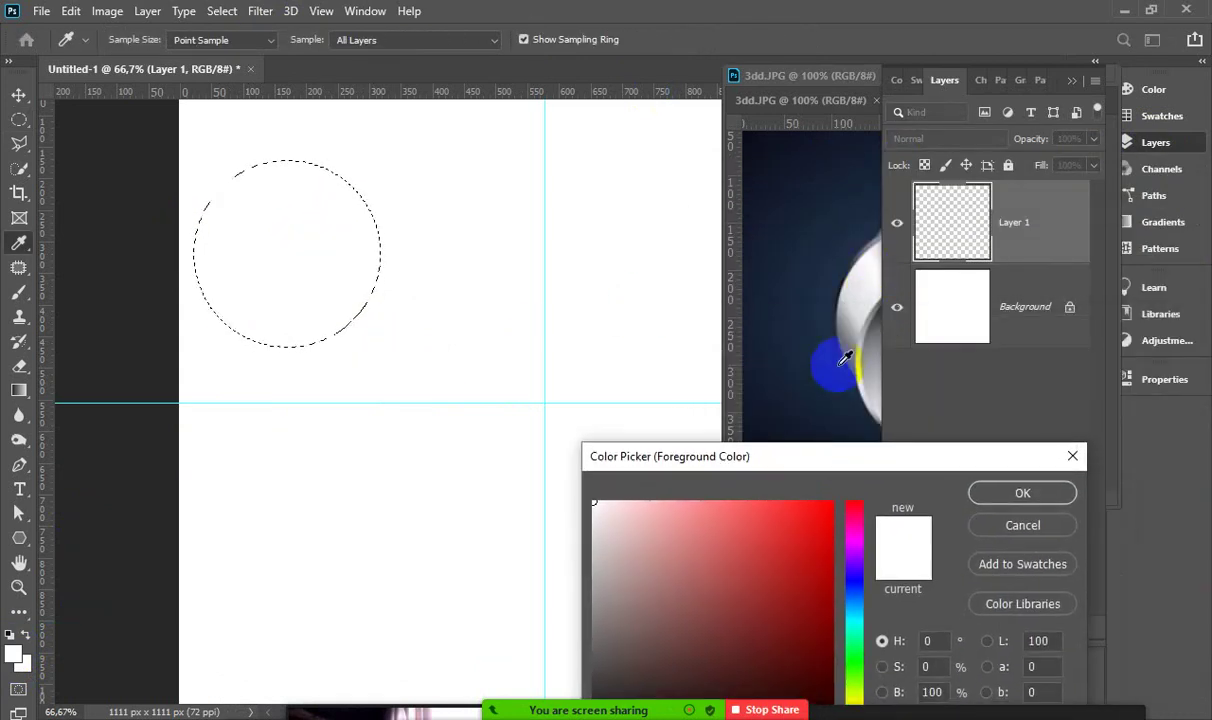
left_click_drag(845, 358, 842, 352)
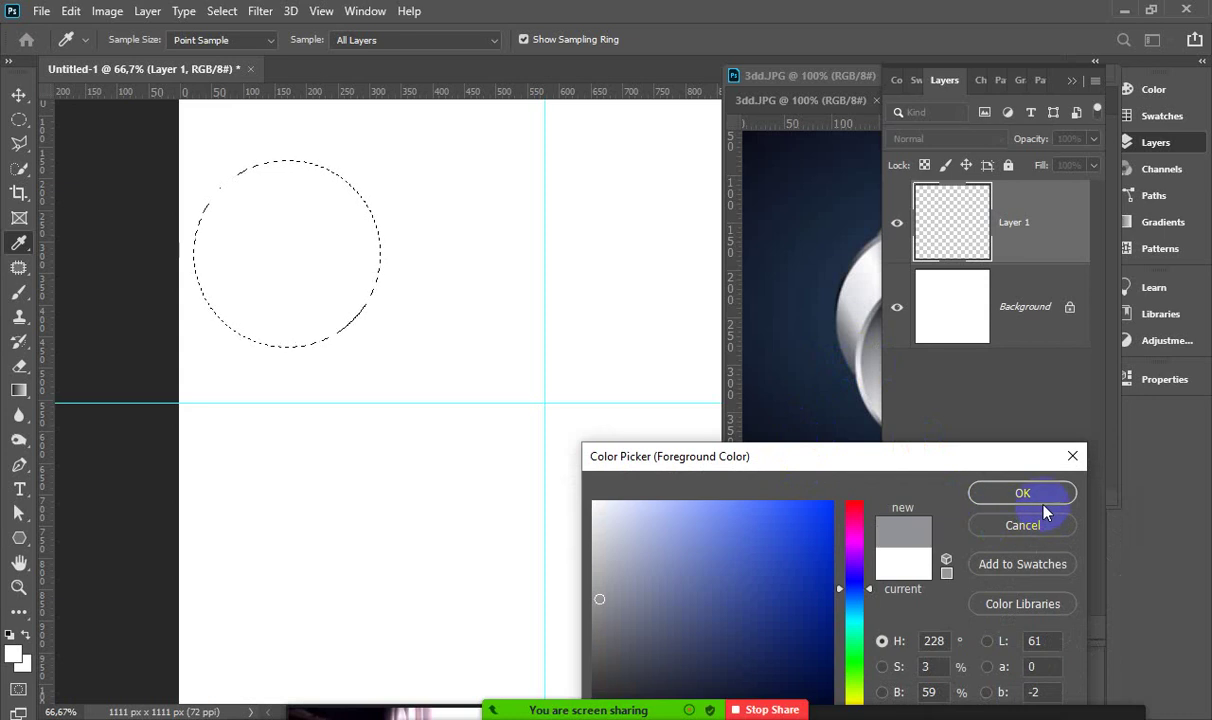
left_click(1022, 493)
Fill the circular selection with the sampled grey and deselect
key("m")
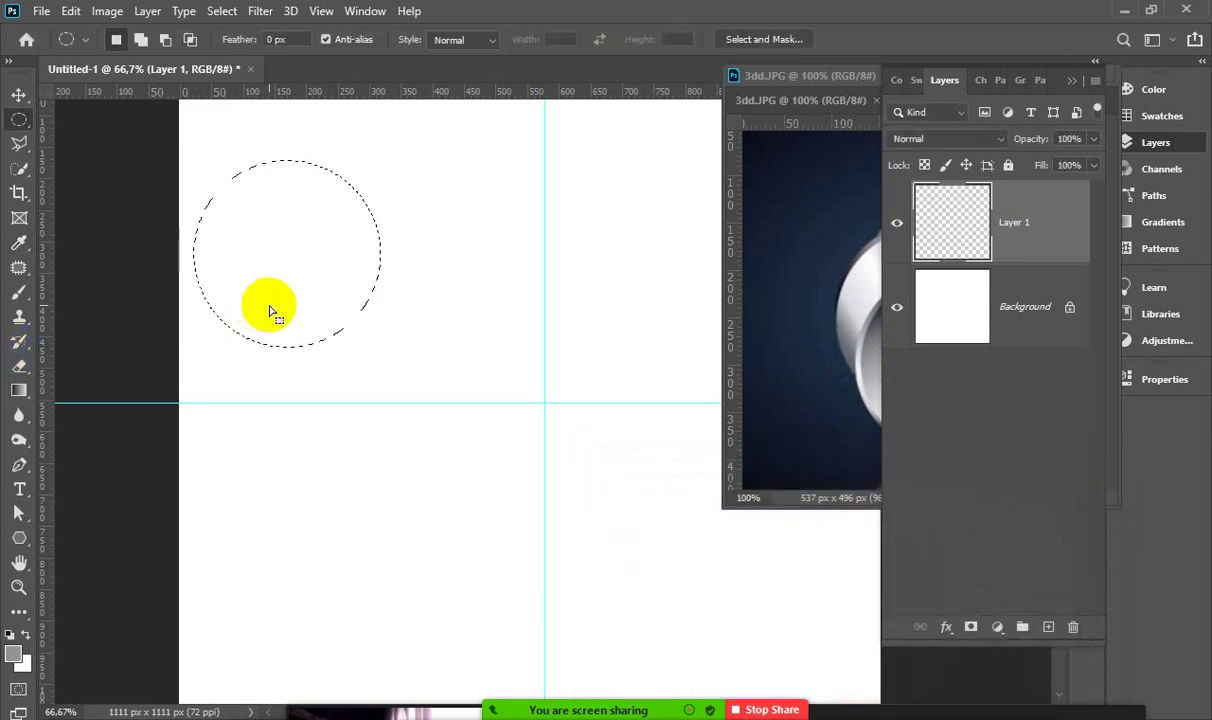
key("alt+BackSpace")
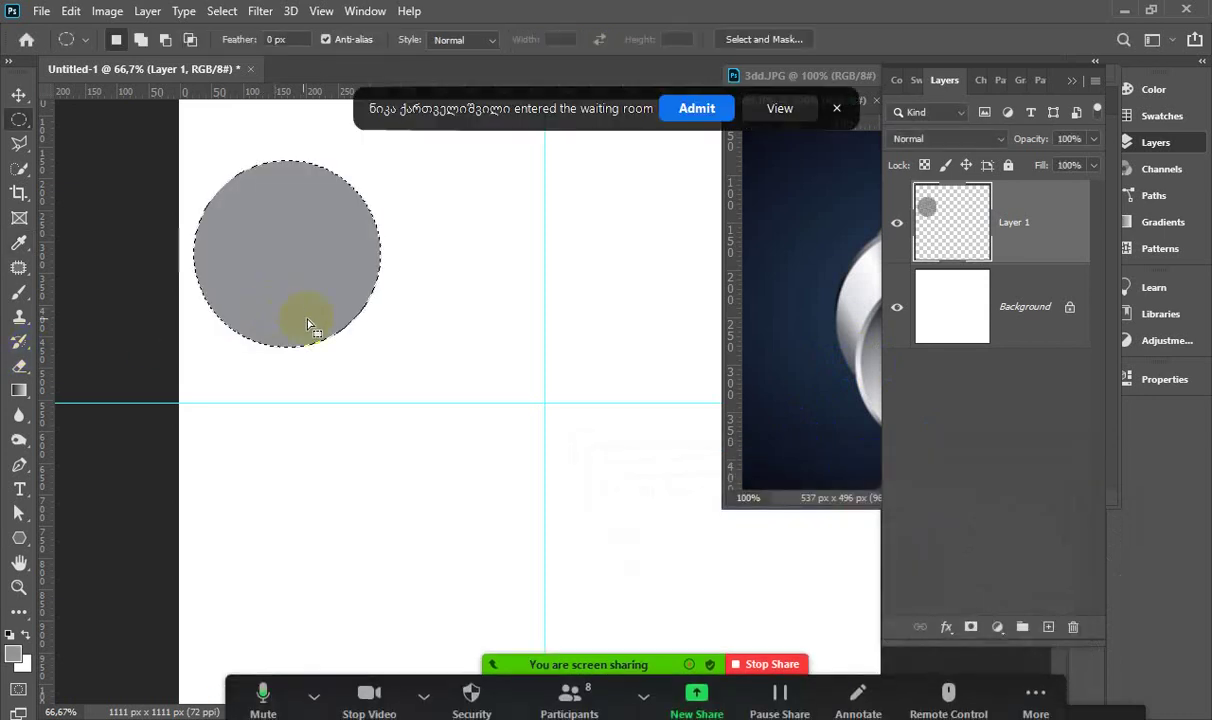
left_click(692, 108)
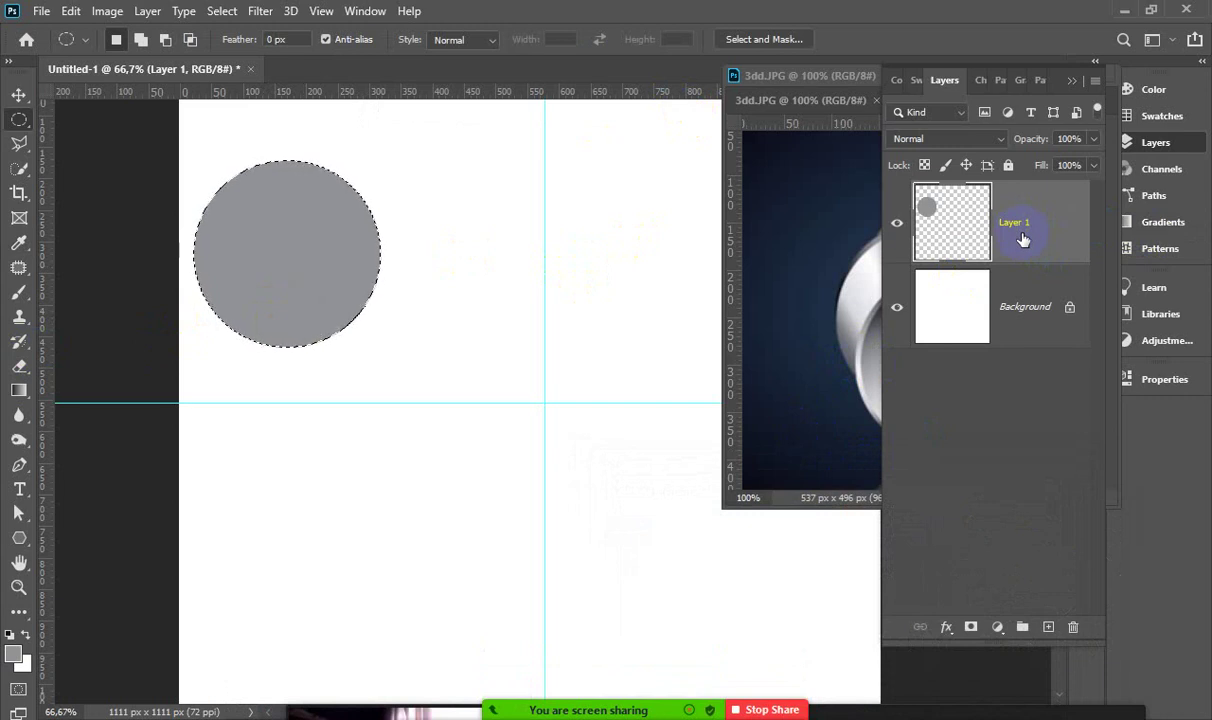
key("ctrl+d")
Duplicate the circle onto two more layers, hide Layer 1 and Layer 2, and load Layer 2 copy's outline
key("ctrl+shift+alt+n")
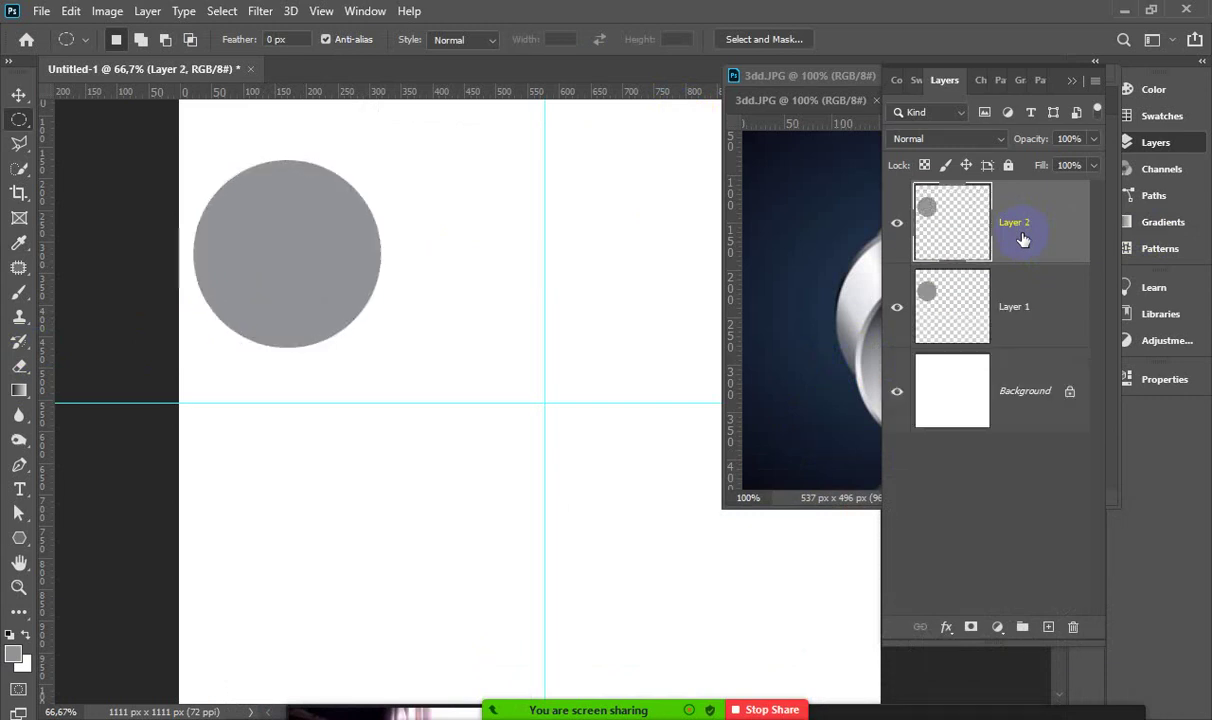
key("ctrl+j")
left_click(897, 392)
left_click(897, 392)
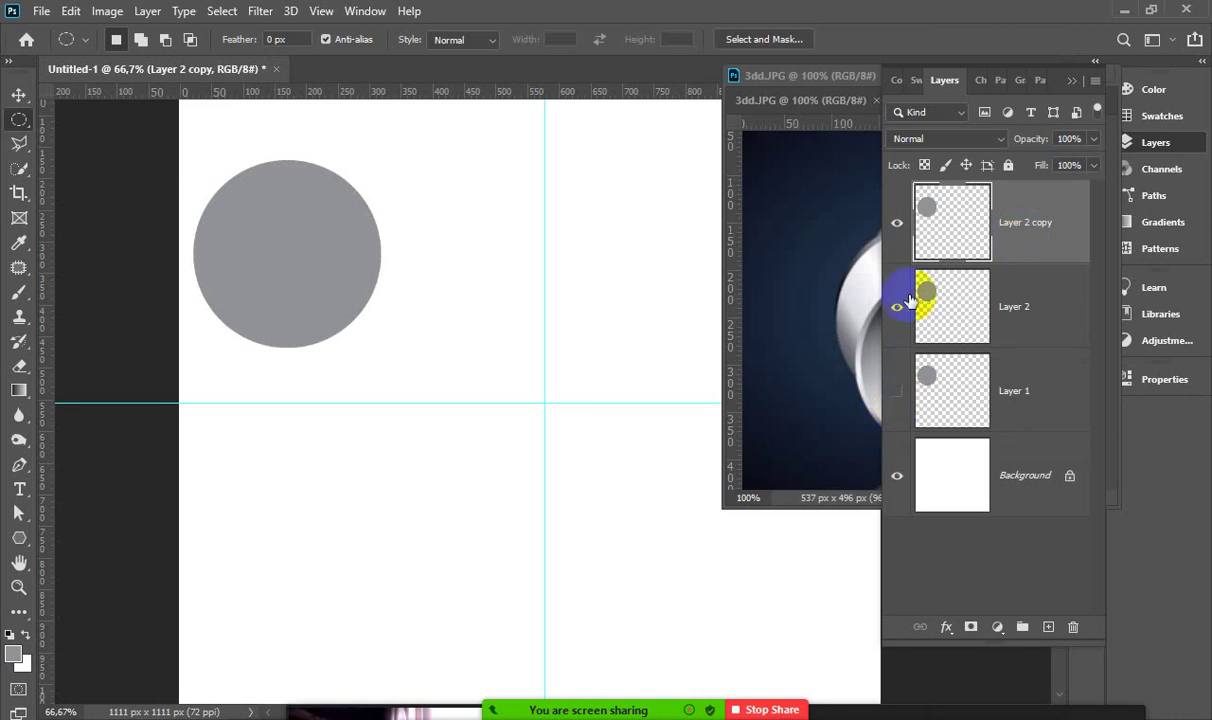
left_click(898, 313)
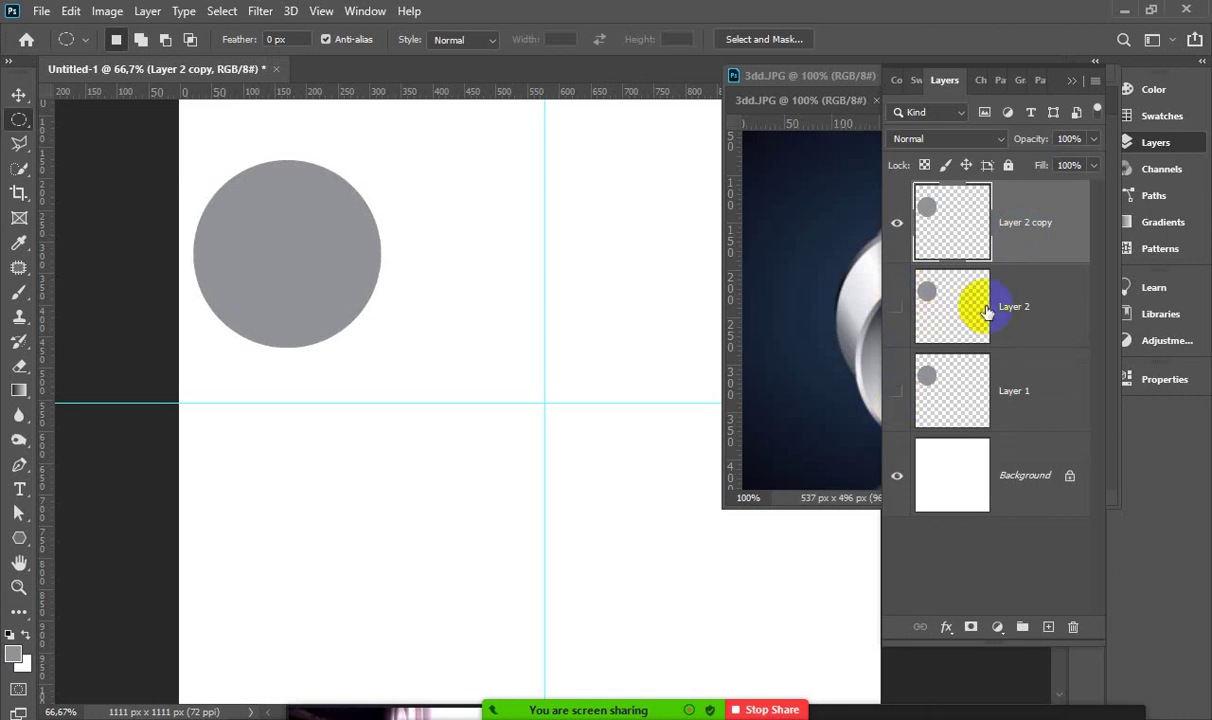
left_click(957, 215)
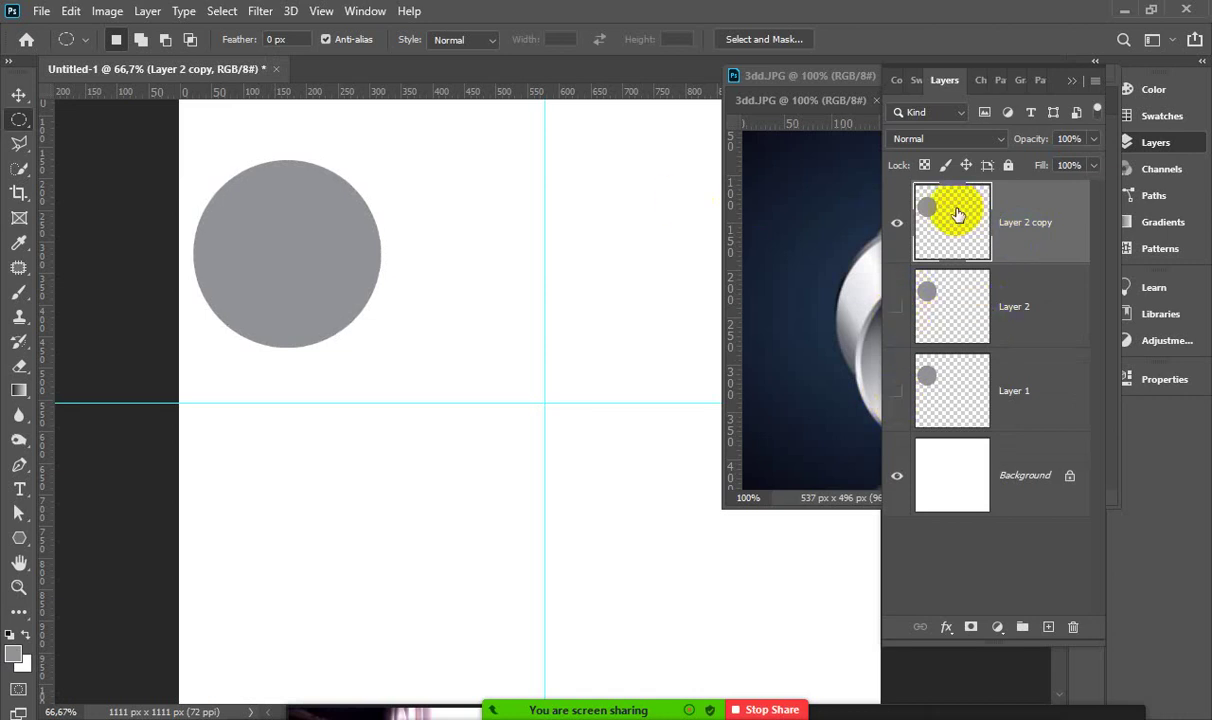
left_click(957, 215, "ctrl")
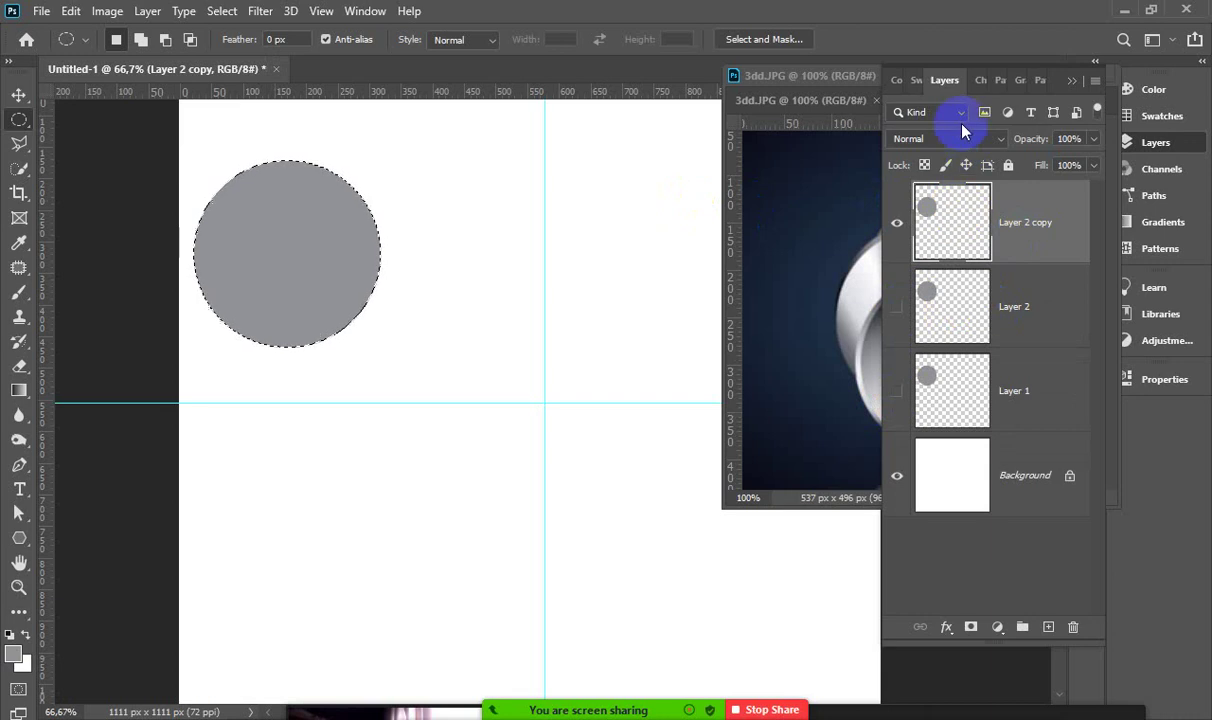
left_click(1071, 80)
Delete an offset circular selection over the grey disc's right side, leaving a crescent
left_click(882, 300)
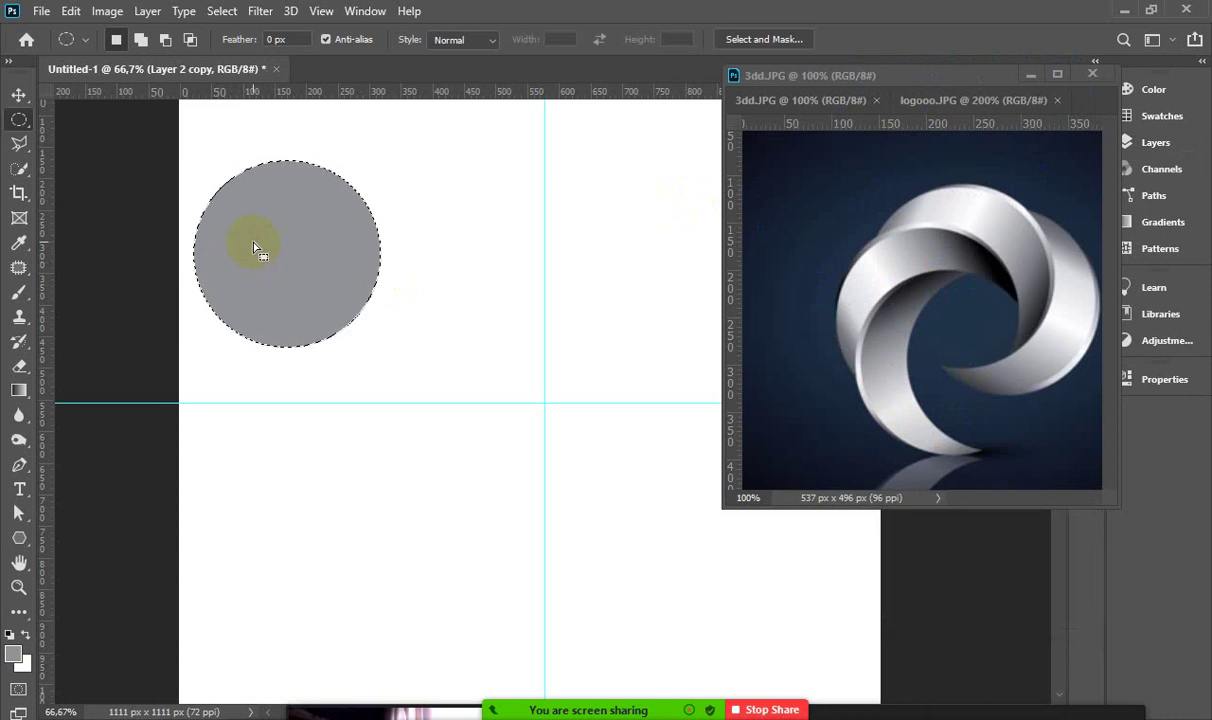
left_click_drag(254, 243, 288, 253)
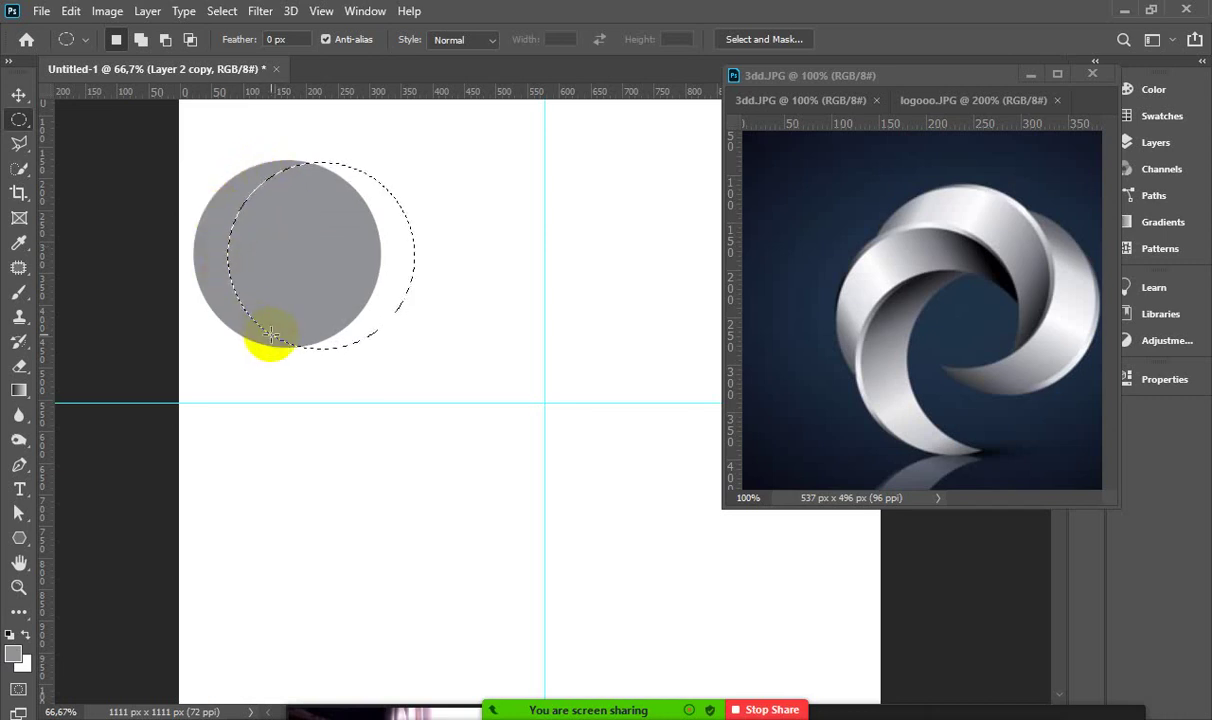
left_click(800, 272)
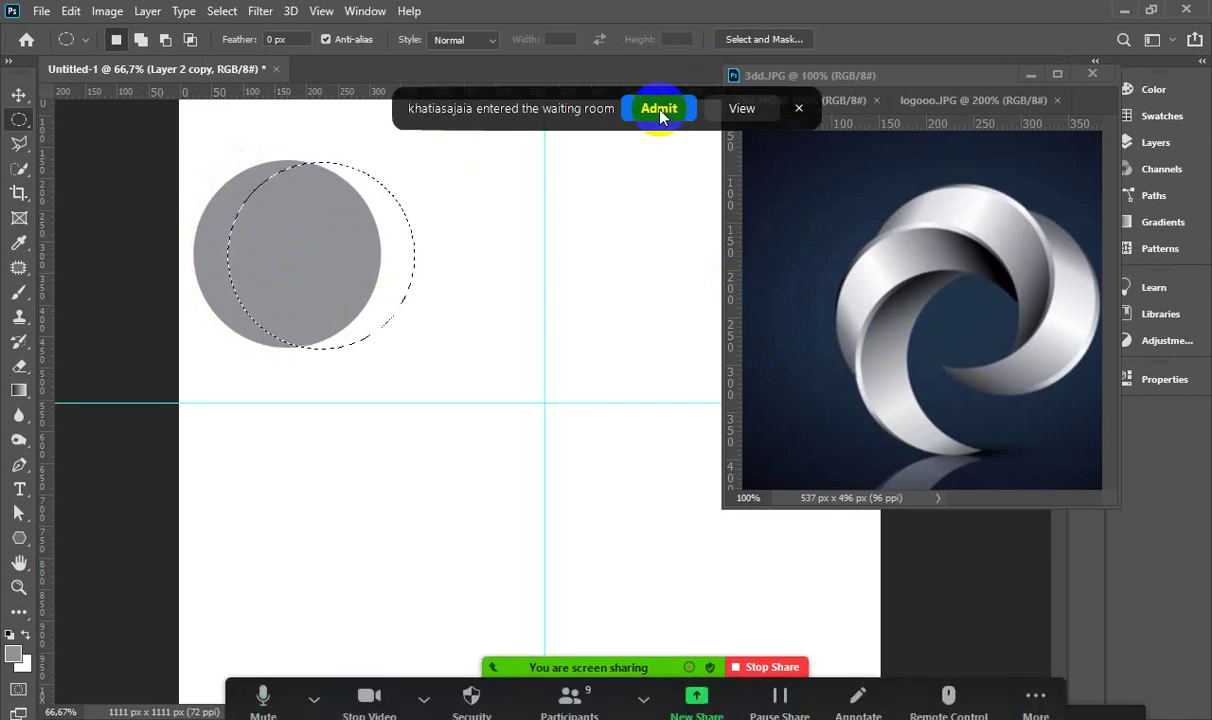
left_click(645, 108)
left_click(300, 252)
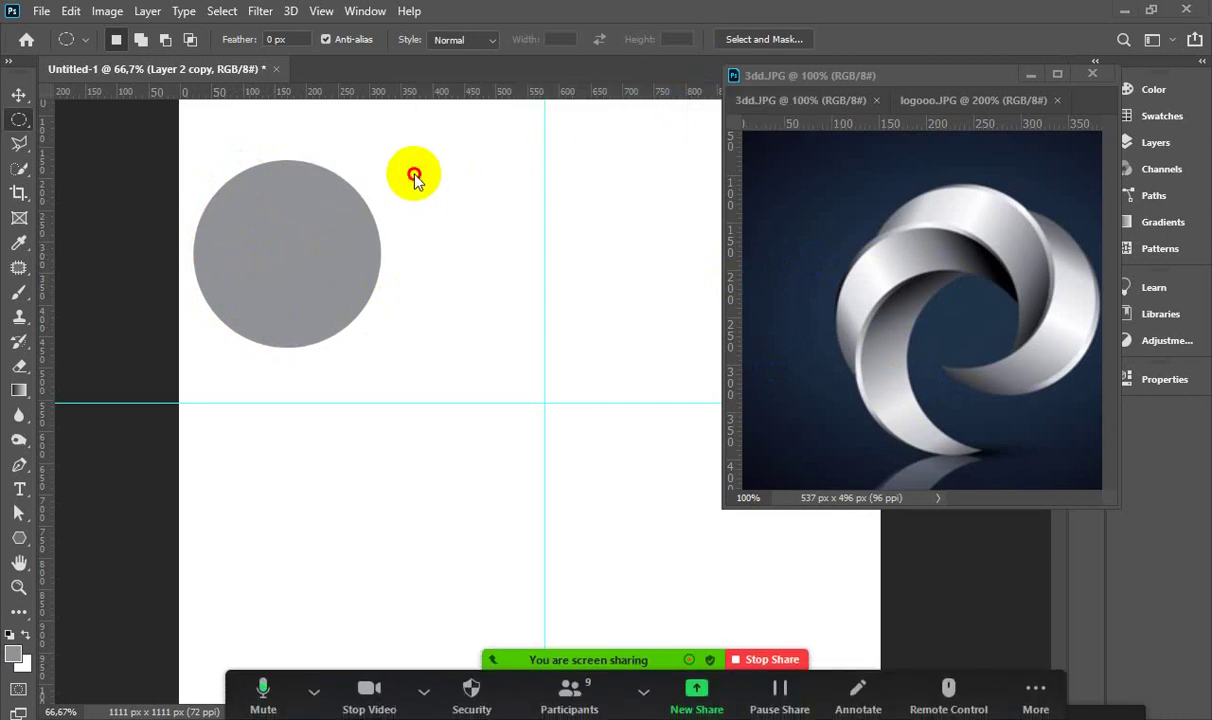
left_click_drag(414, 170, 228, 345)
left_click_drag(330, 247, 343, 250)
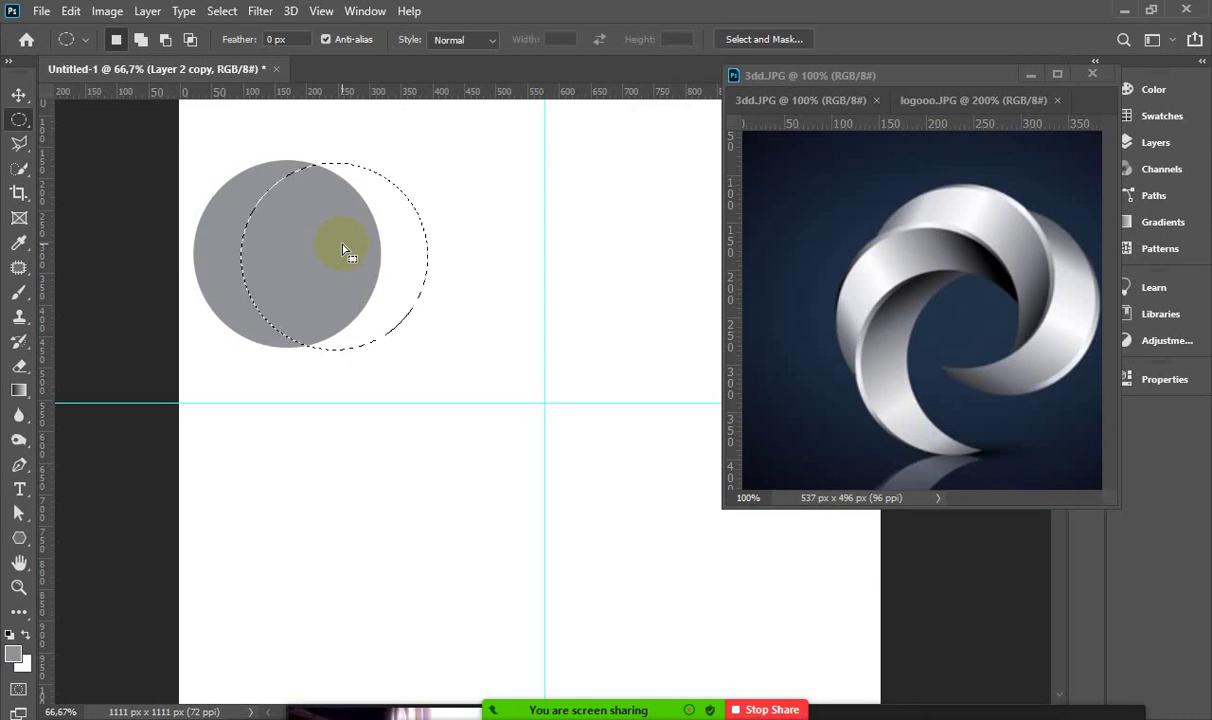
key("Delete")
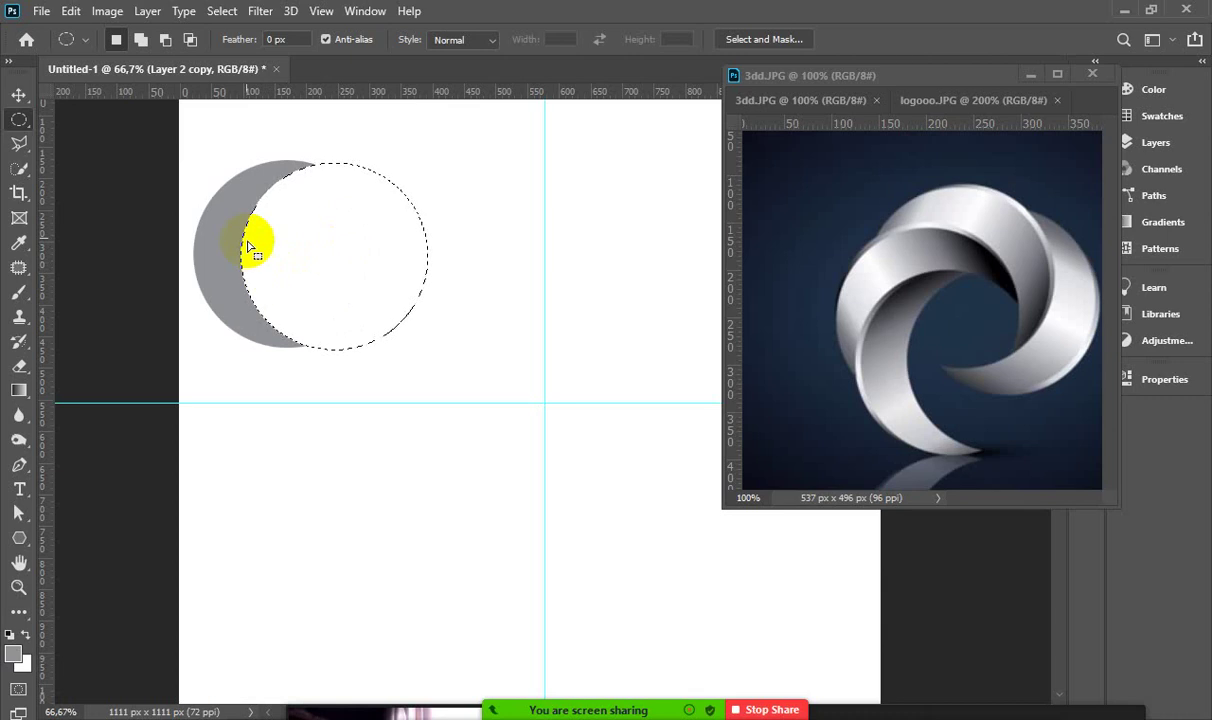
Save the circle selection as a channel named 'සිරා', then deselect
left_click(850, 78)
left_click(842, 238)
left_click(238, 8)
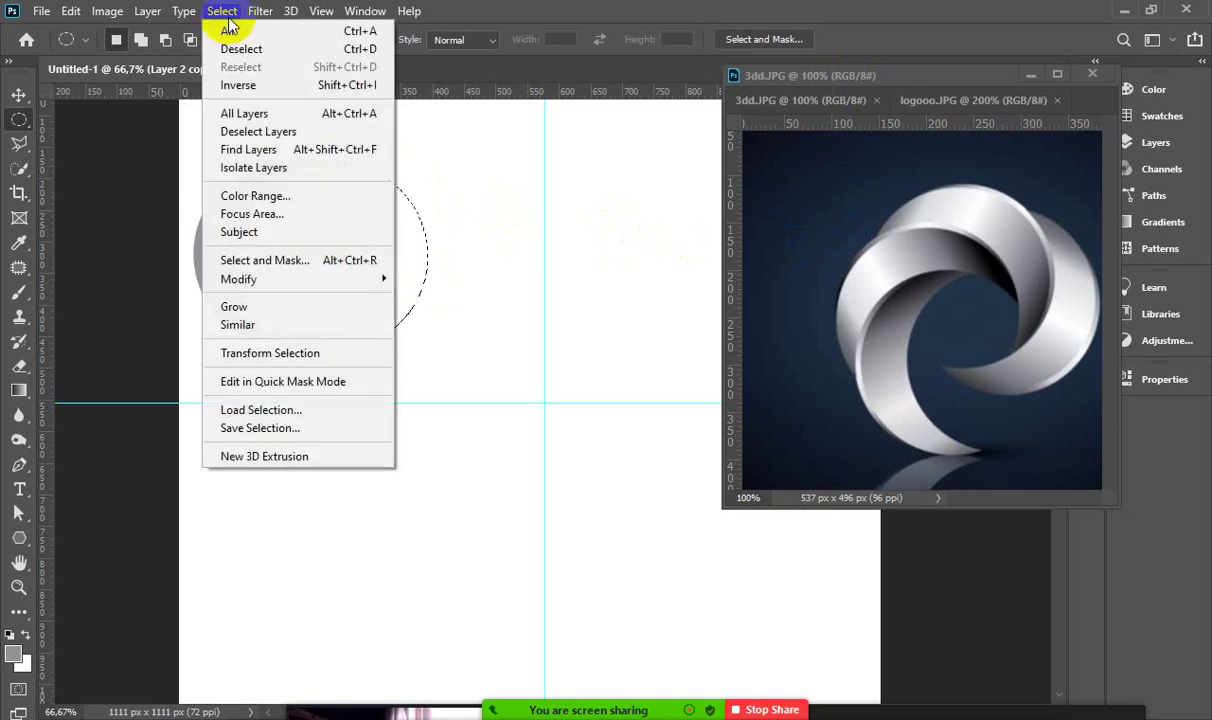
left_click(284, 427)
left_click(478, 238)
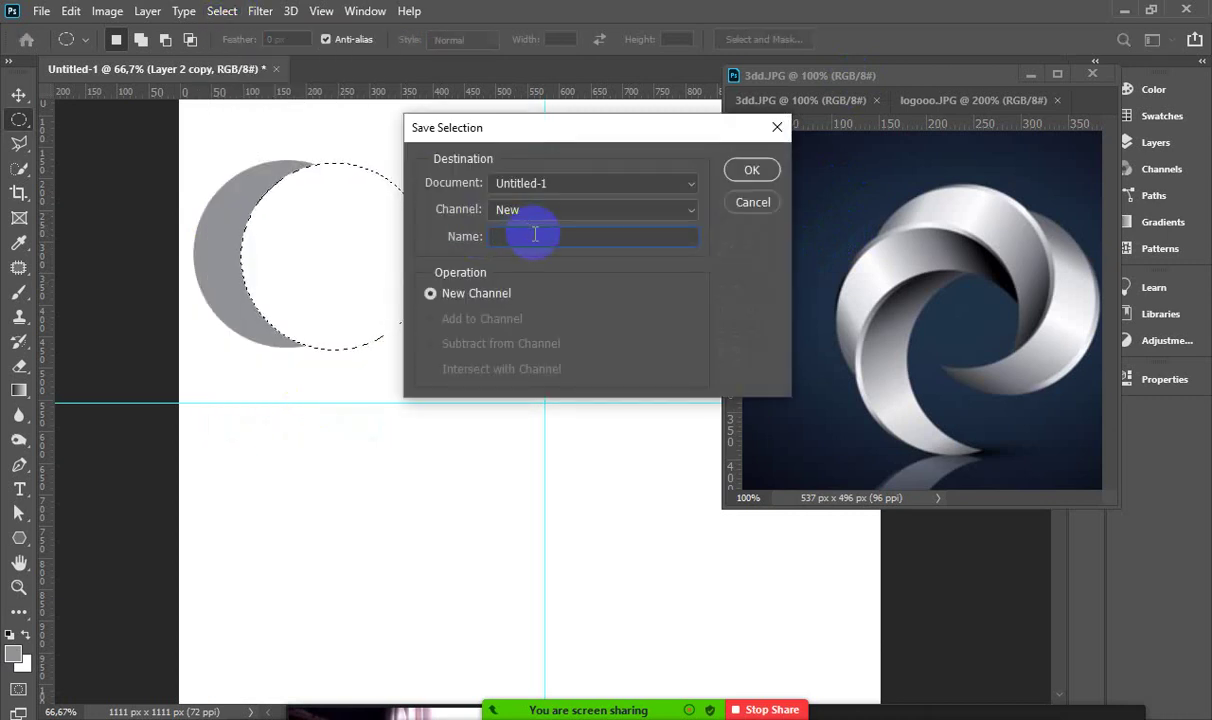
type("සිරා")
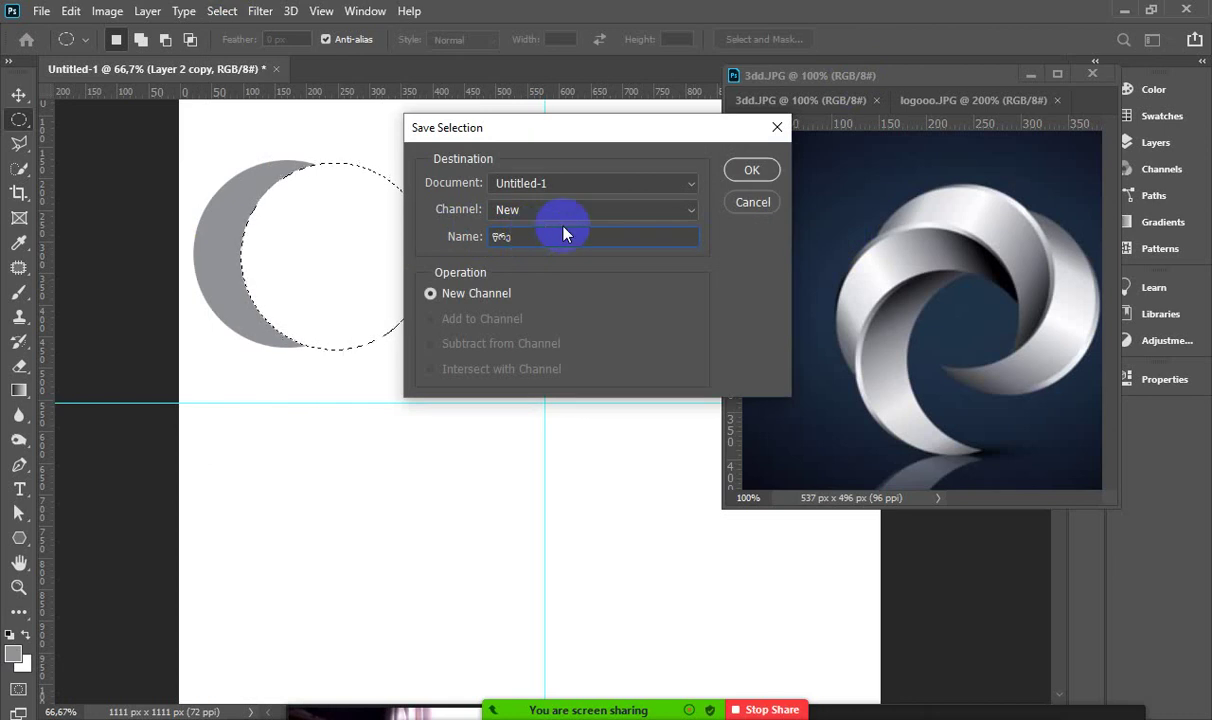
left_click(748, 170)
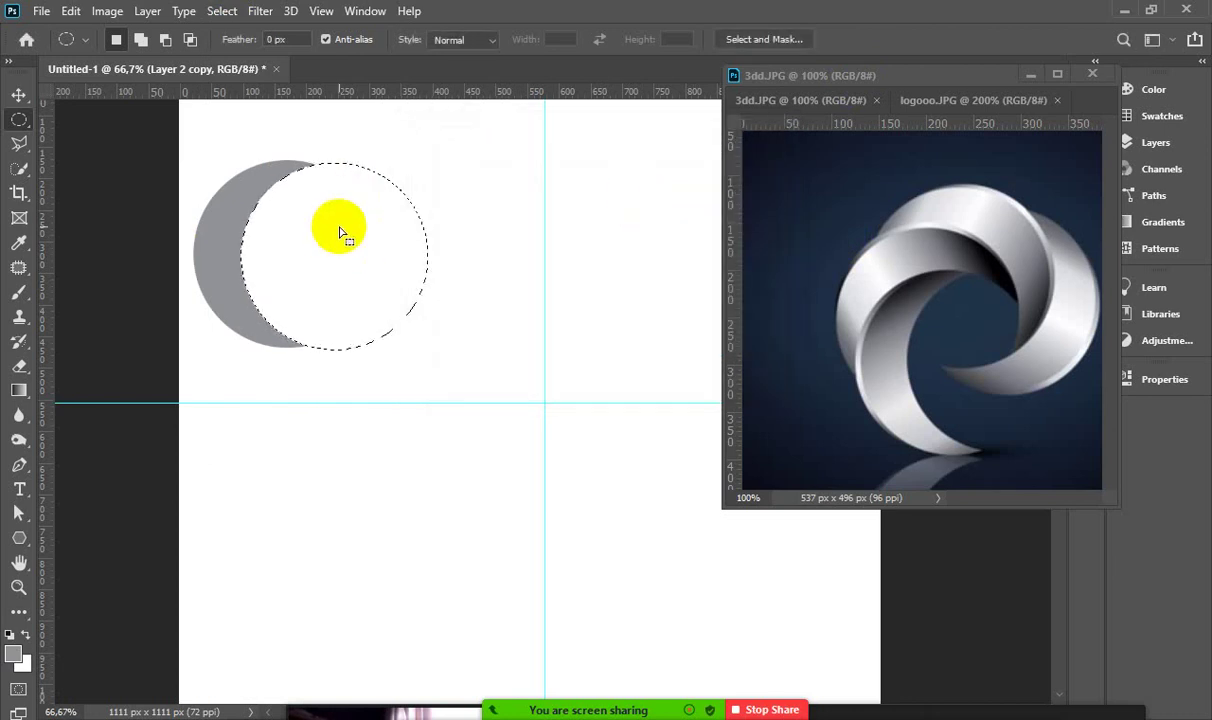
key("ctrl+d")
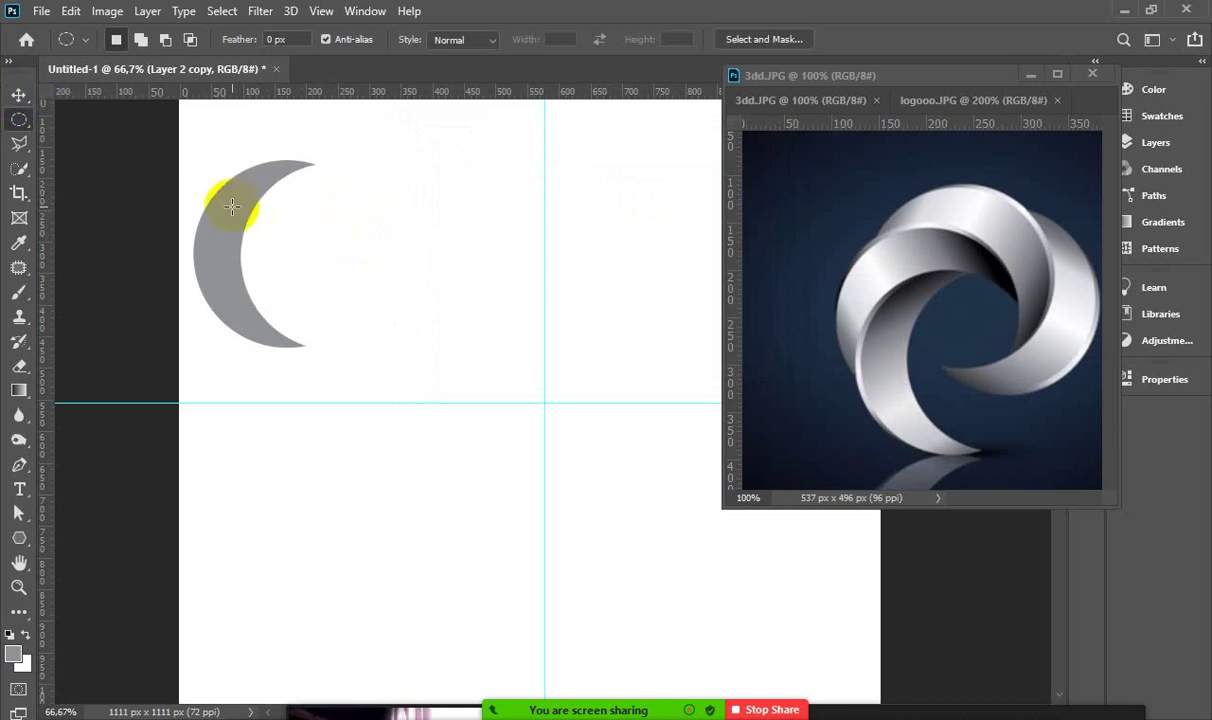
Nudge the grey crescent right and show Untitled-1's layers beside the moved logo window
left_click(18, 96)
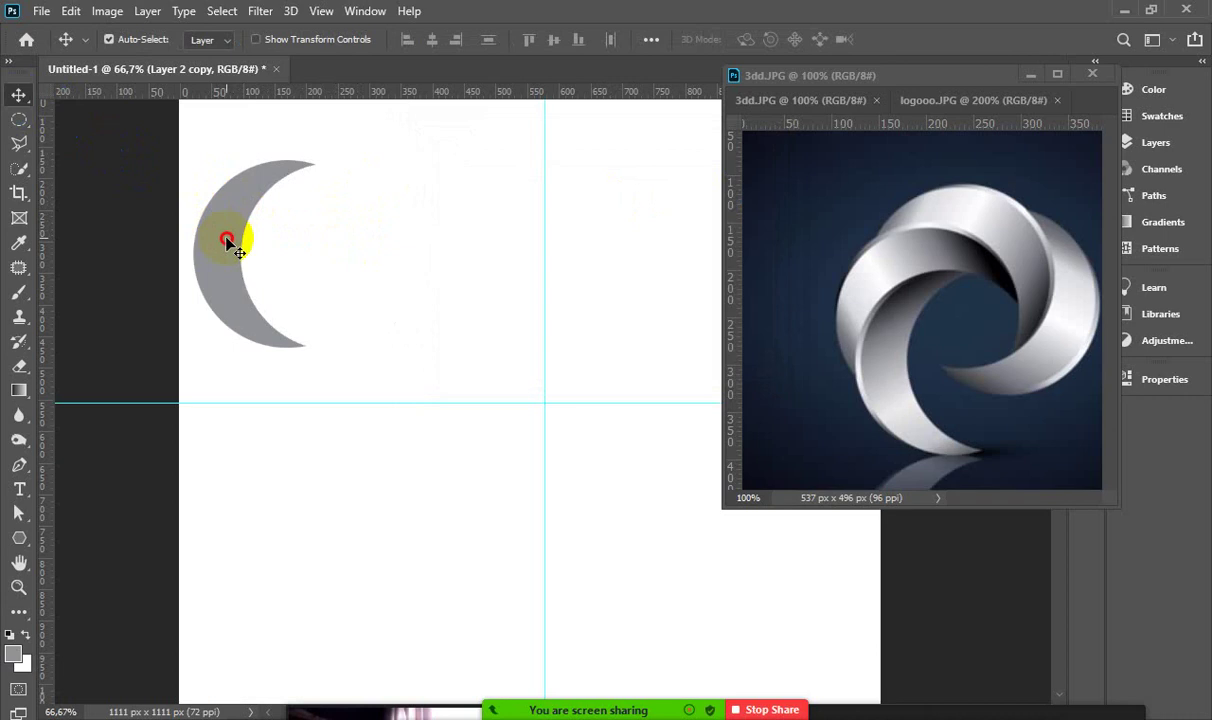
left_click_drag(227, 241, 272, 241)
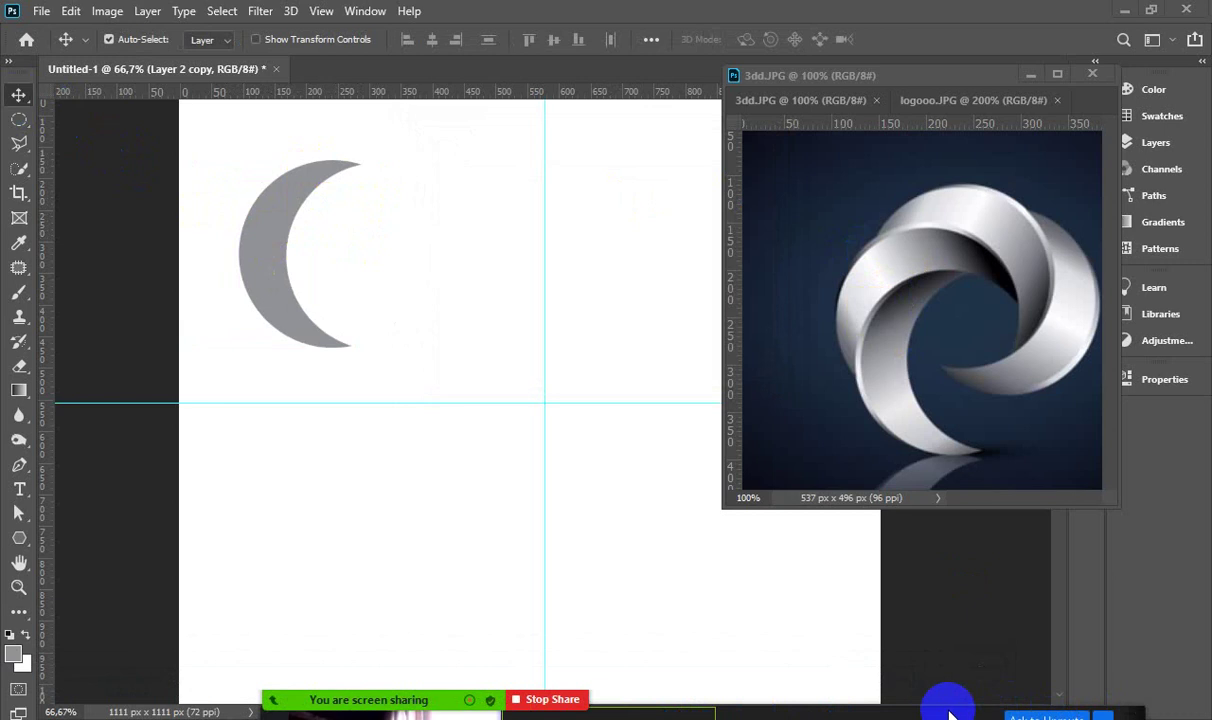
left_click(771, 690)
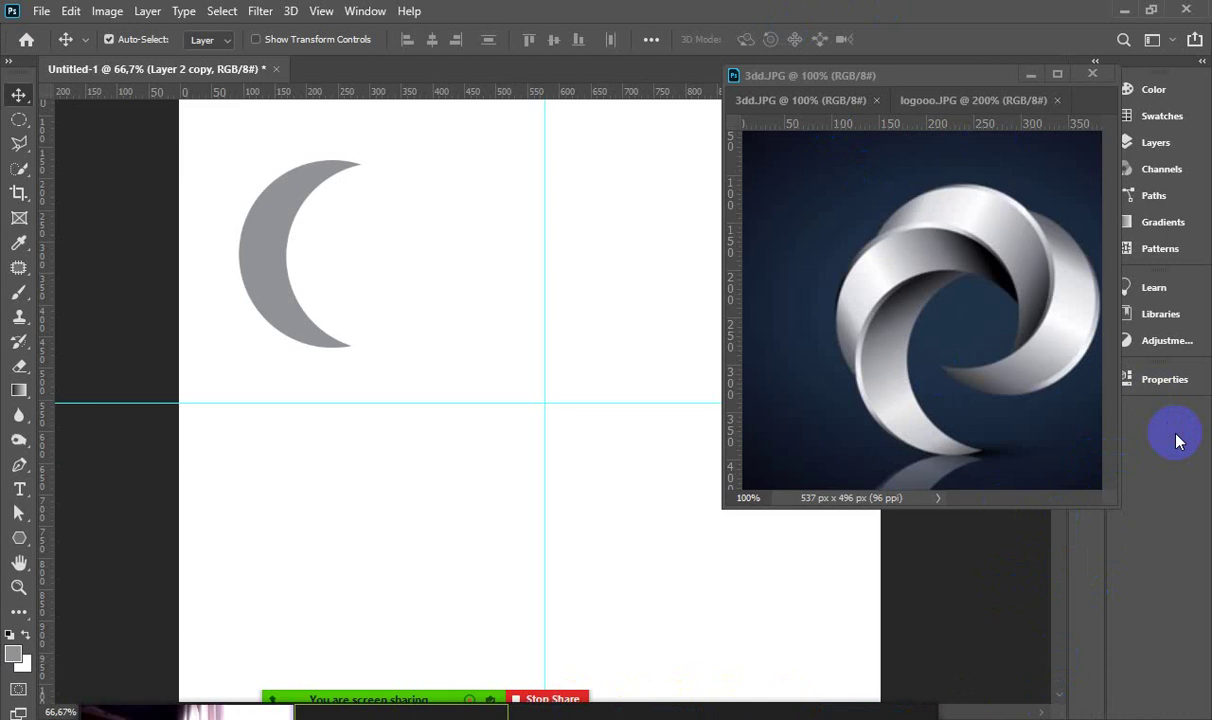
left_click(948, 78)
left_click_drag(948, 78, 940, 80)
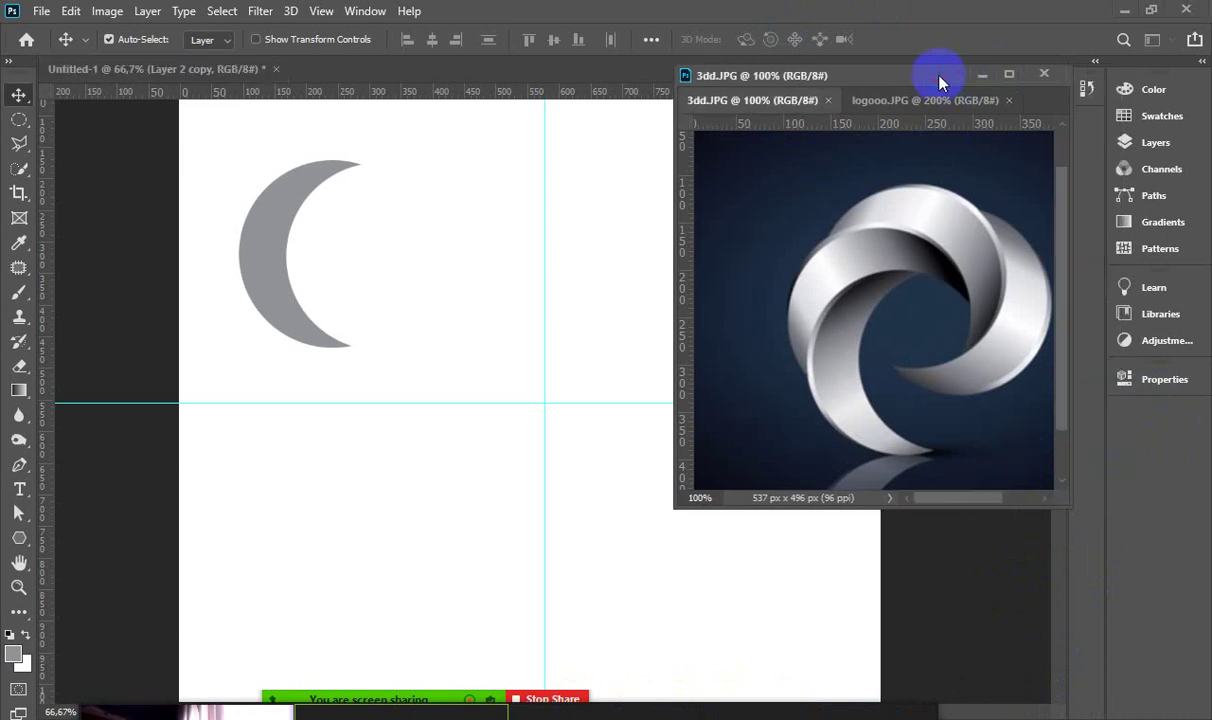
left_click(1152, 143)
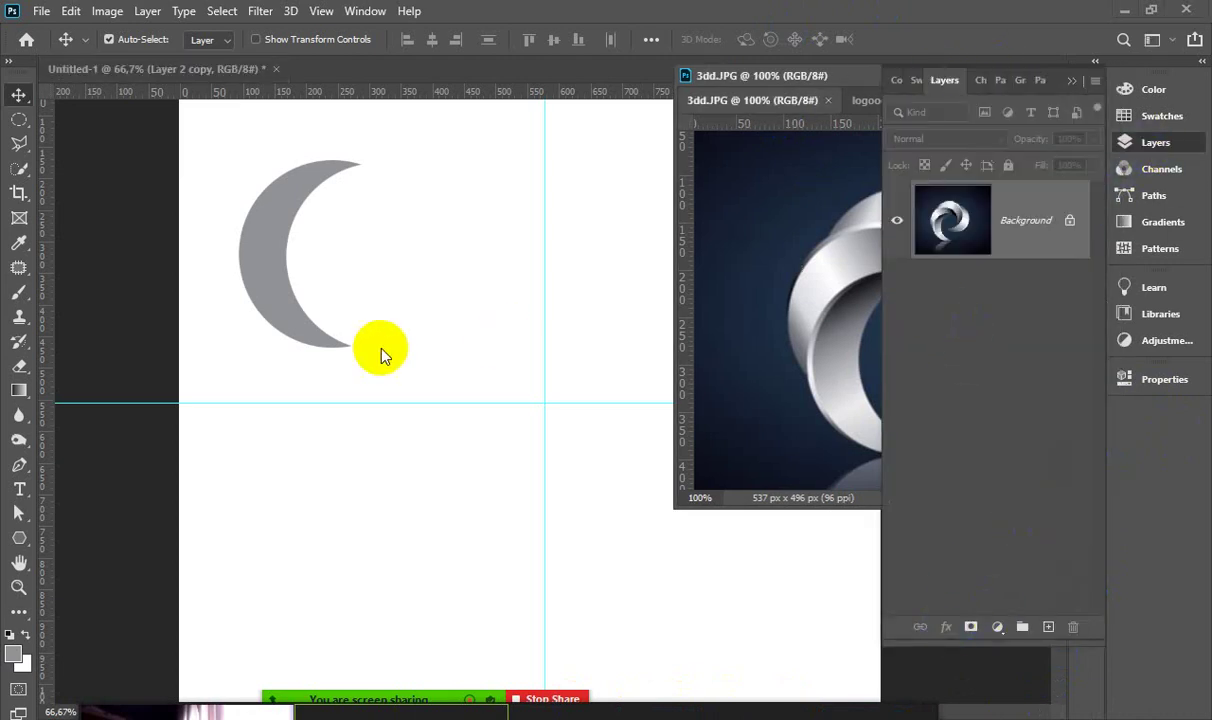
left_click(427, 337)
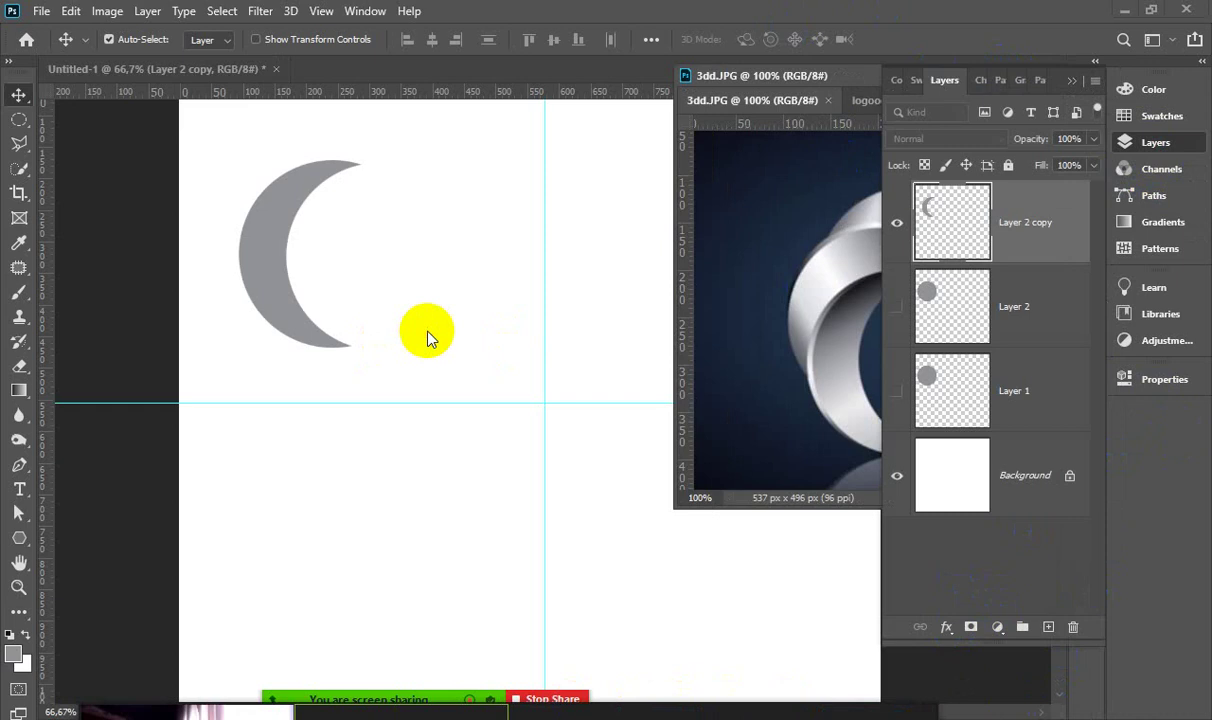
left_click(946, 627)
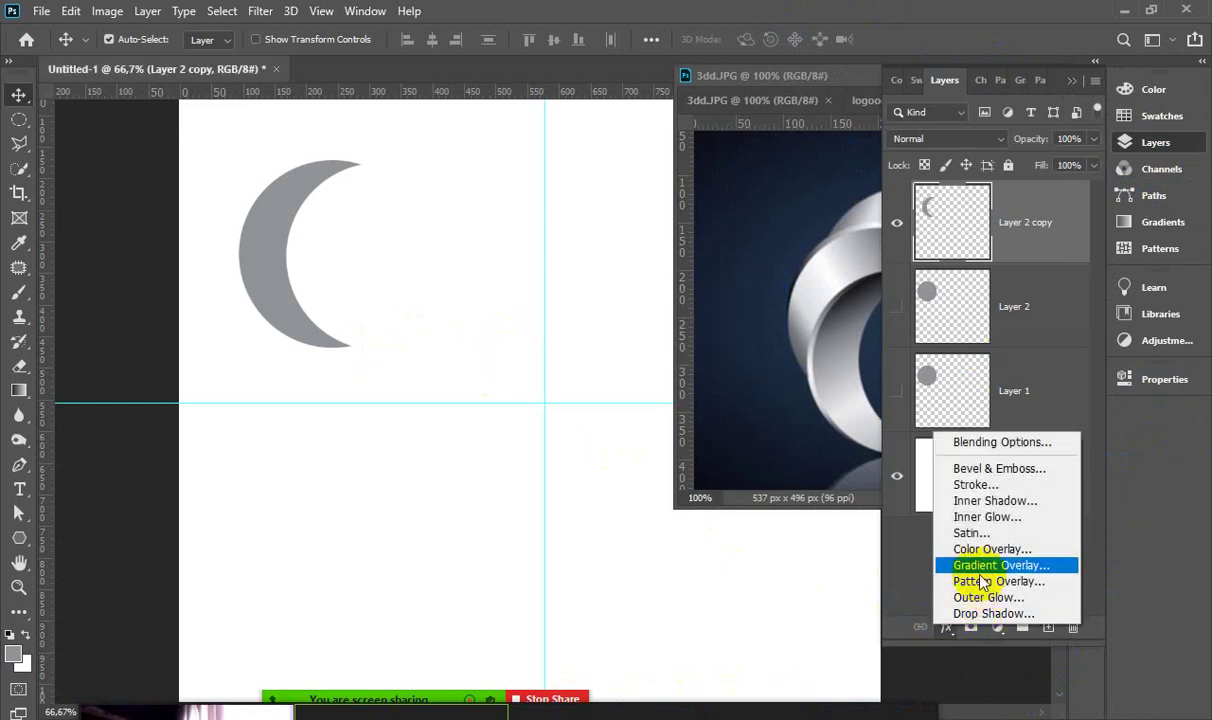
left_click(966, 485)
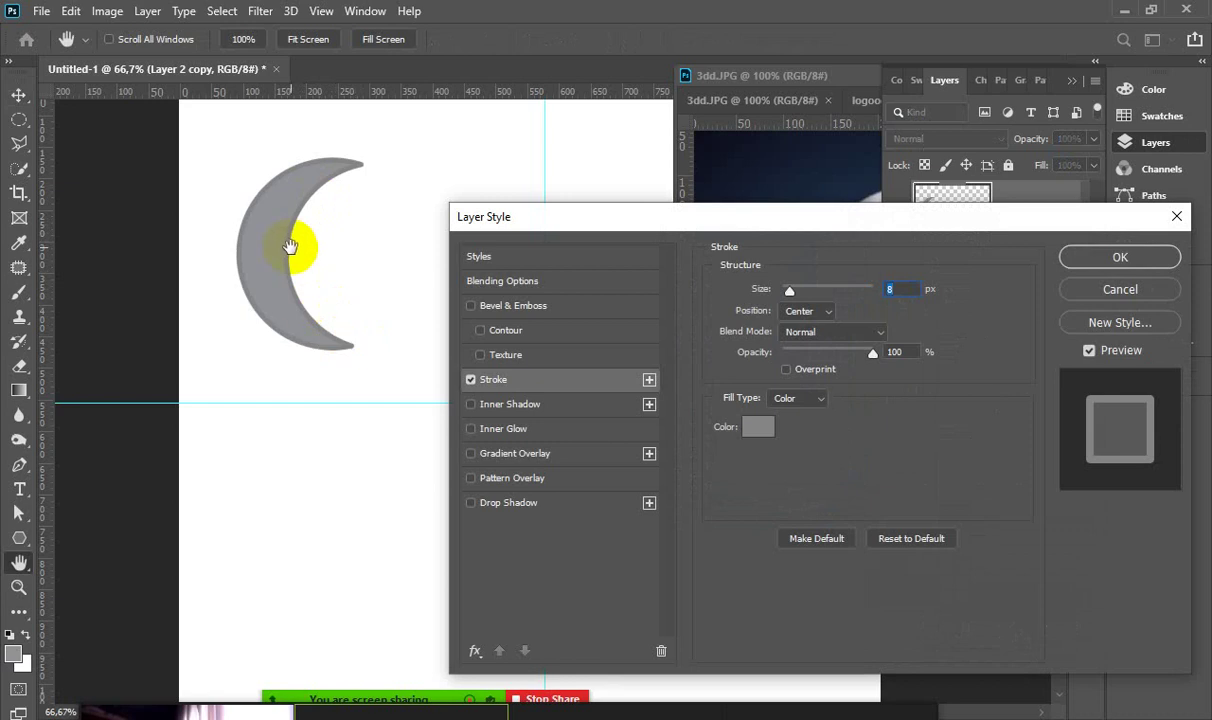
mouse_move(844, 228)
left_mouse_down()
mouse_move(812, 268)
mouse_move(806, 358)
left_mouse_up()
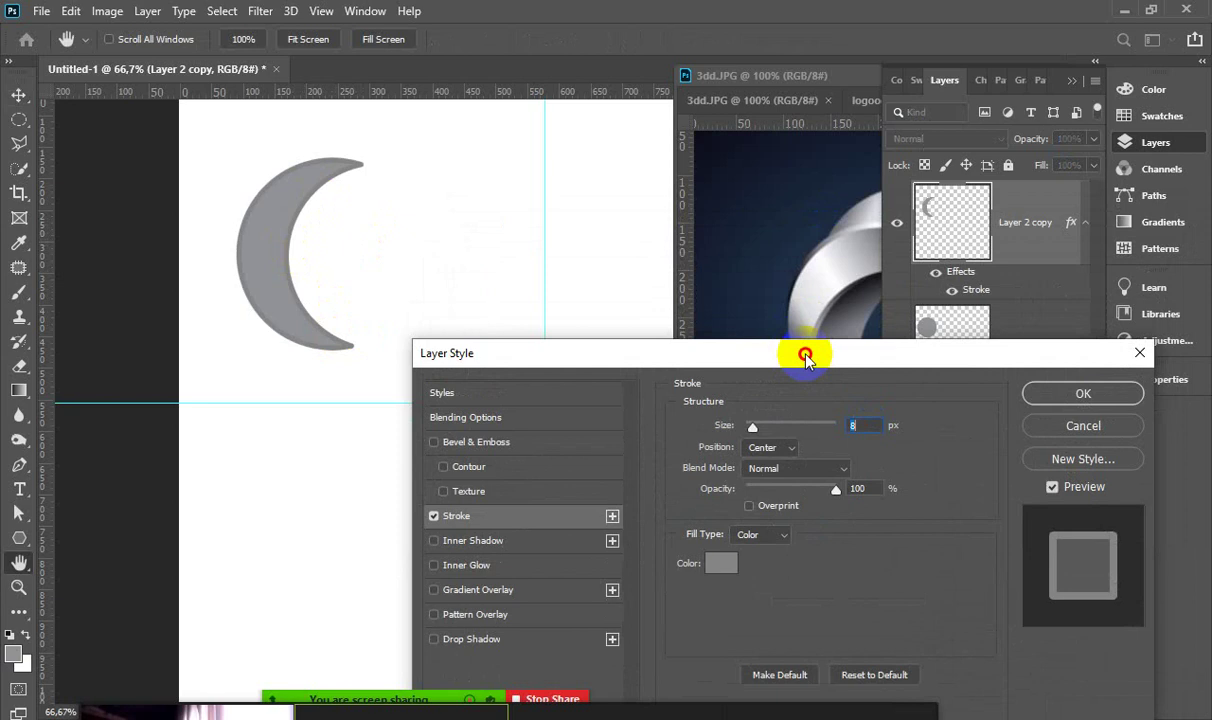
mouse_move(806, 358)
left_mouse_down()
mouse_move(764, 484)
mouse_move(800, 350)
mouse_move(800, 257)
left_mouse_up()
left_click(1027, 336)
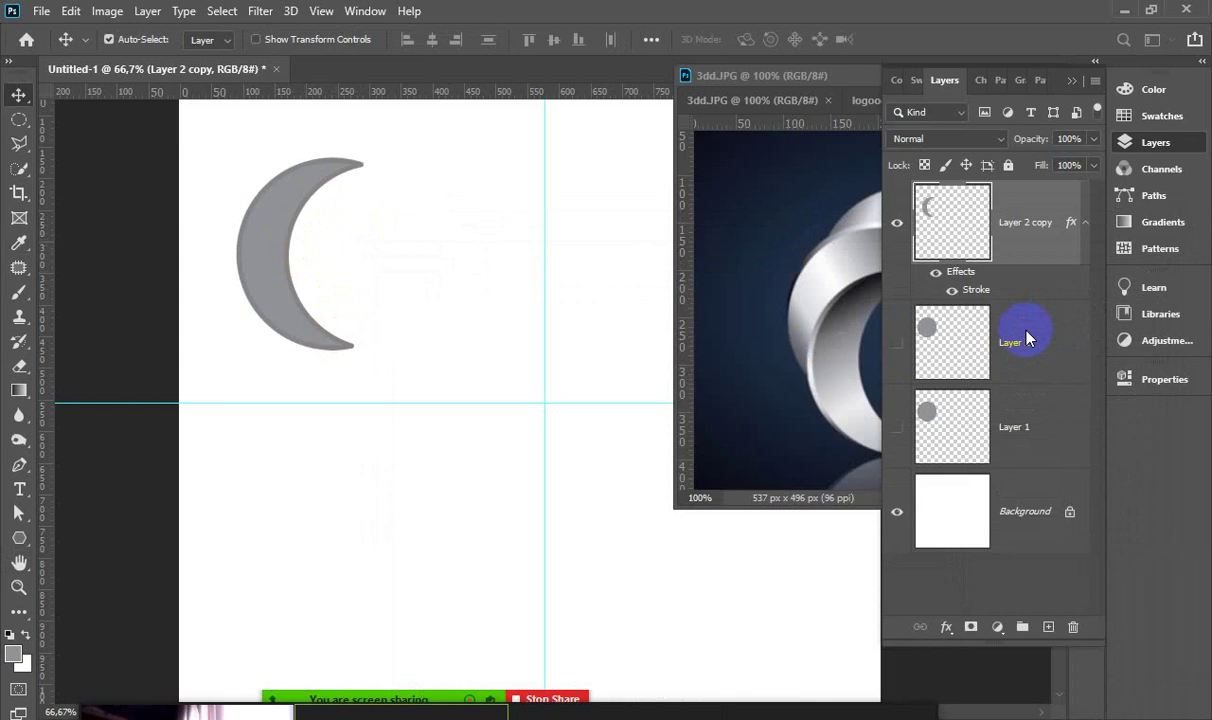
left_click(772, 290)
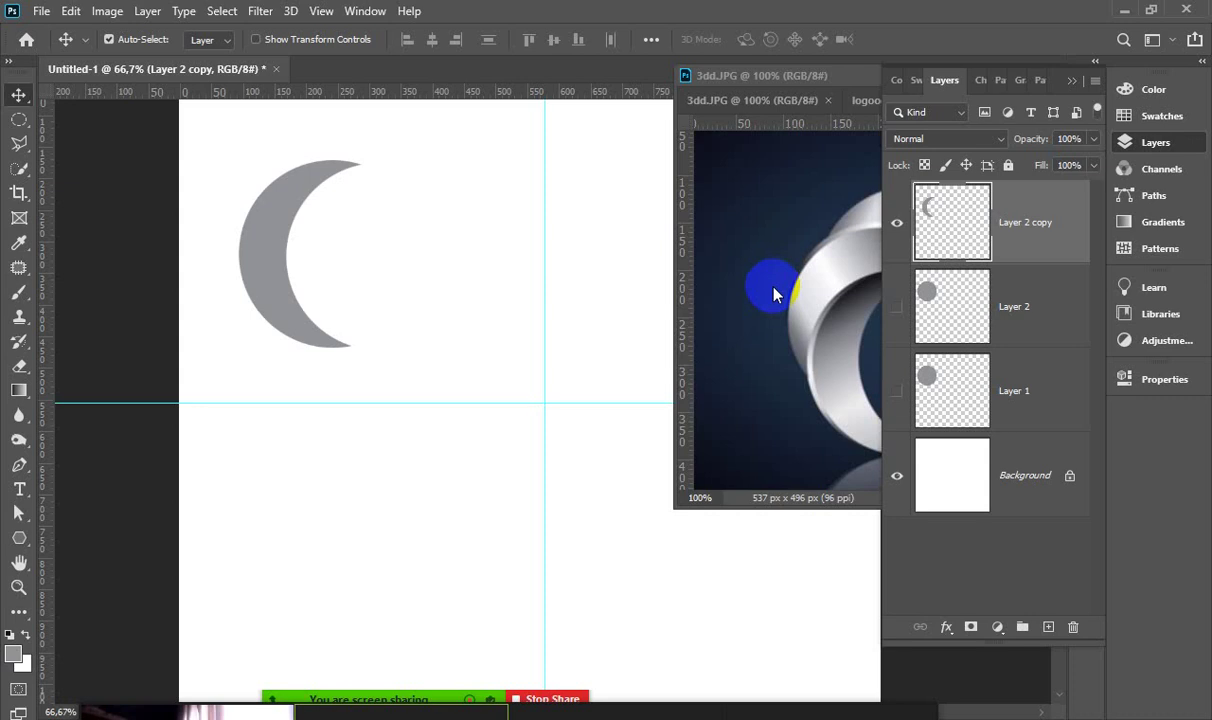
left_click(952, 210)
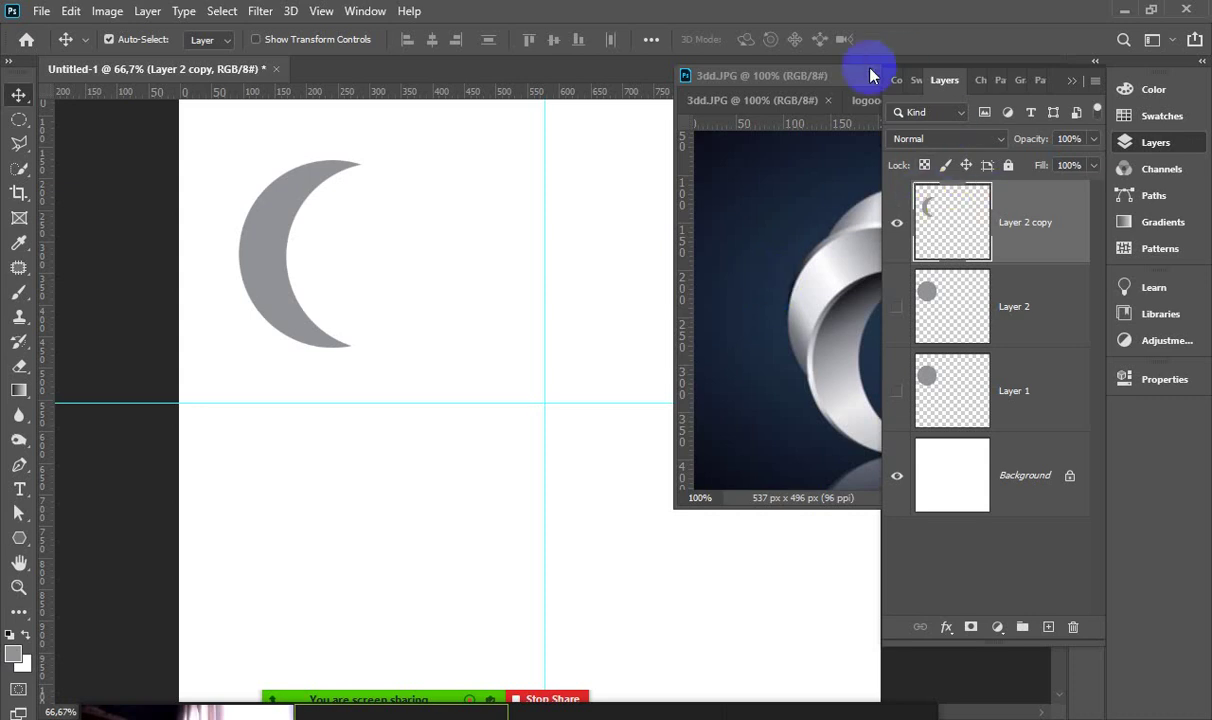
Add an 8 px centred grey Stroke layer style to the Layer 2 copy crescent
left_click(833, 80)
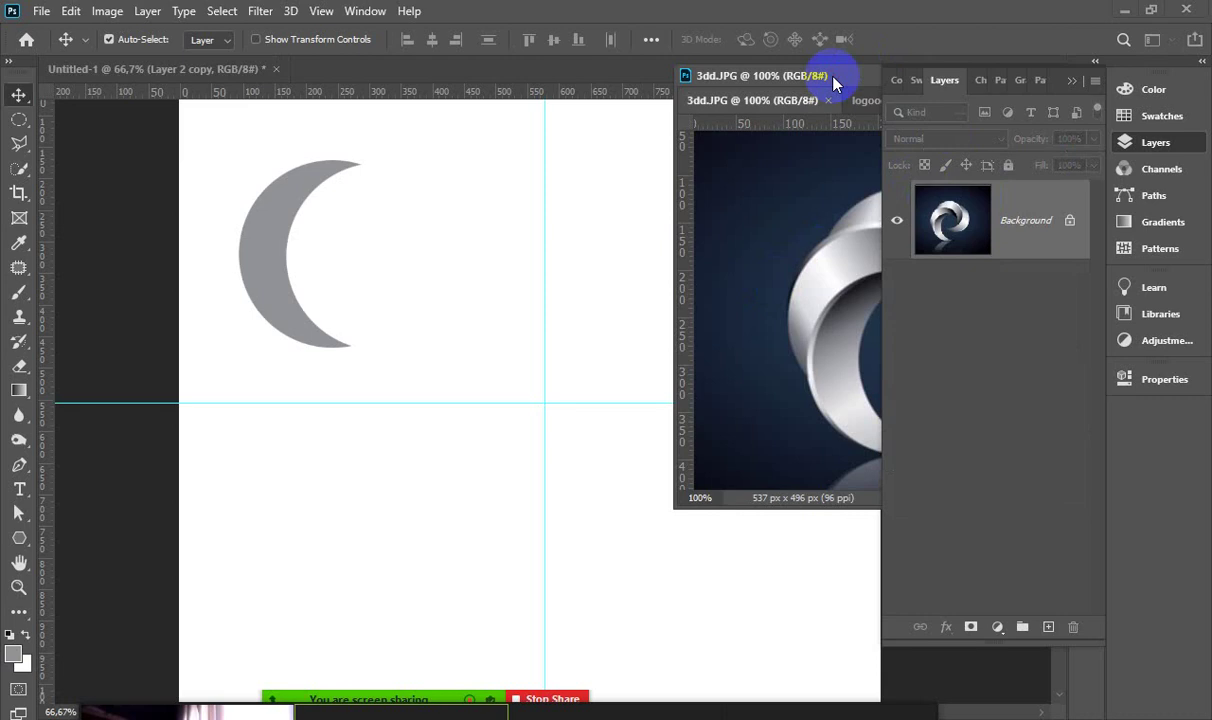
left_click(1071, 80)
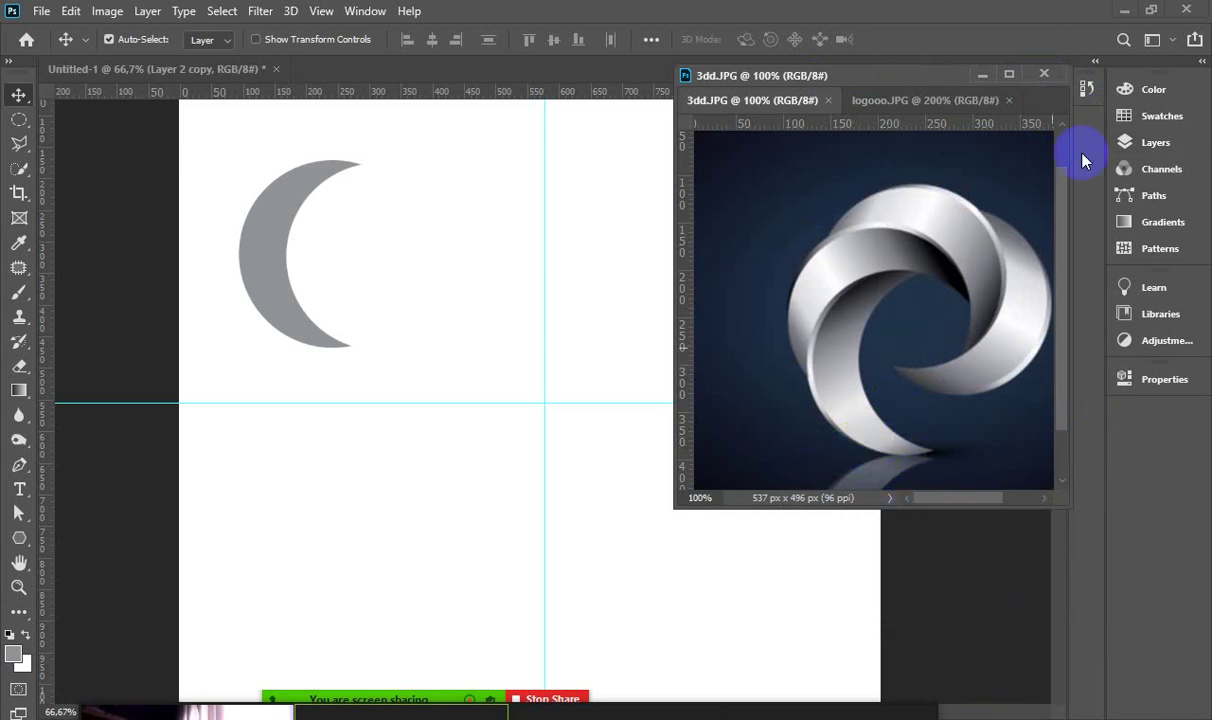
left_click(1155, 142)
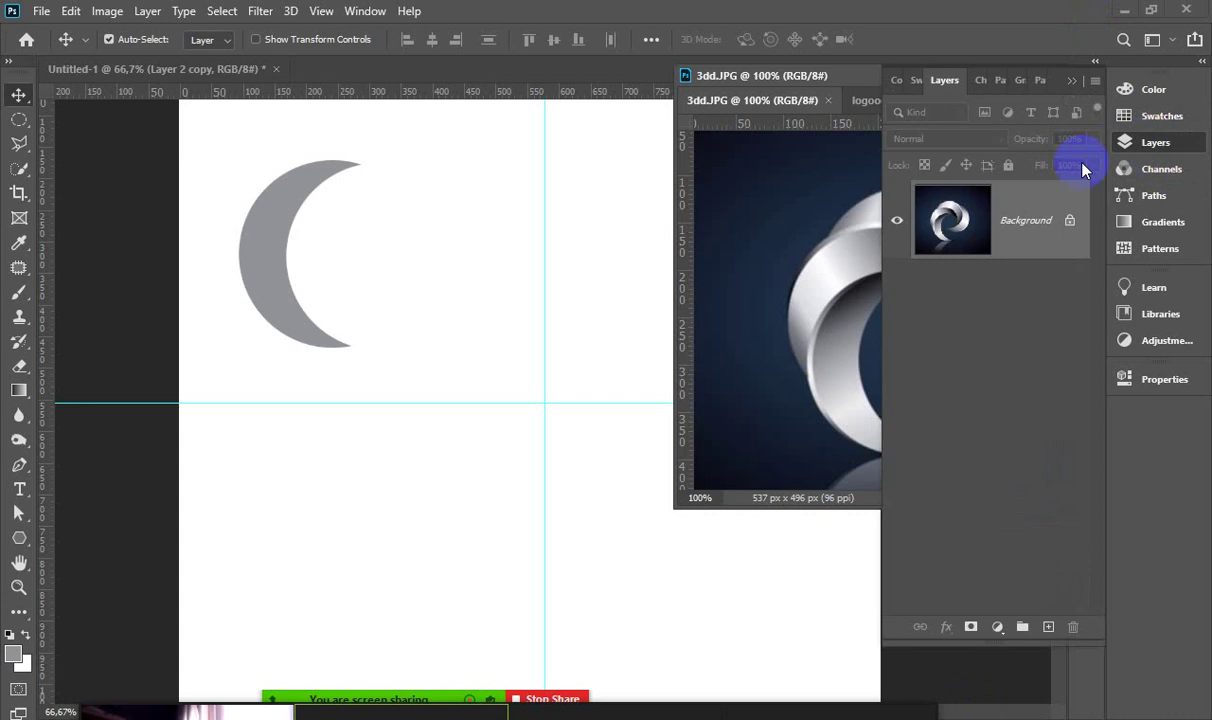
left_click(946, 627)
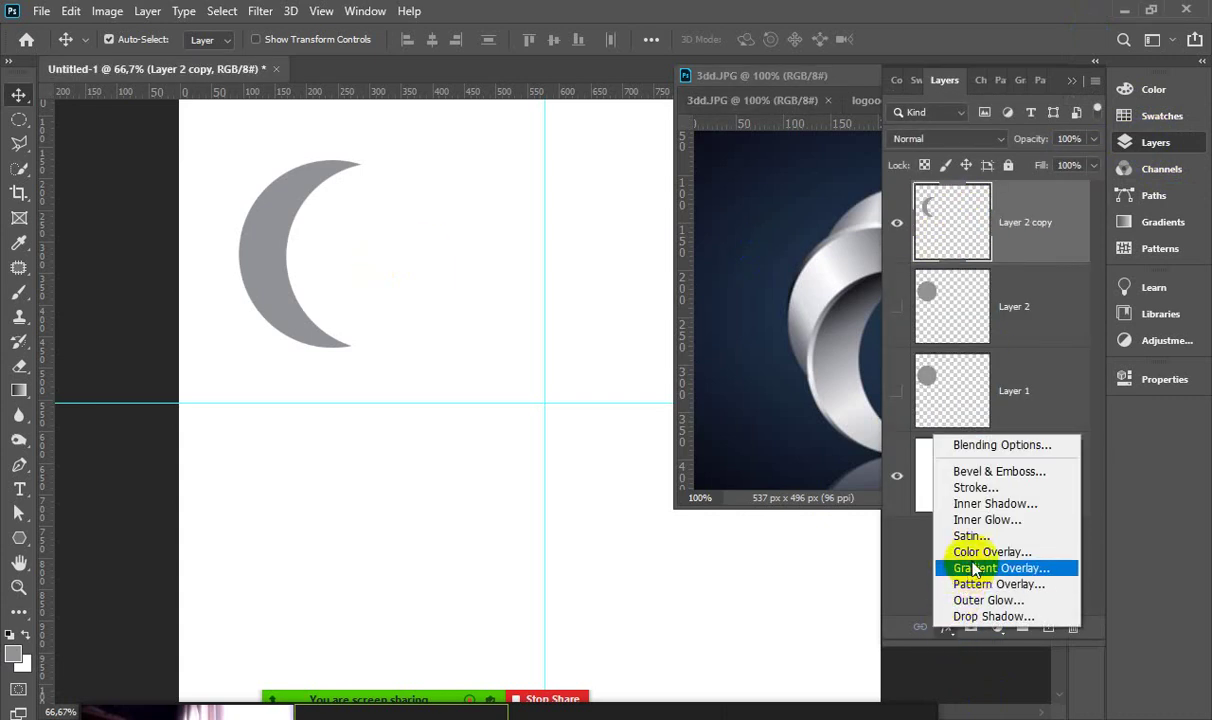
left_click(975, 487)
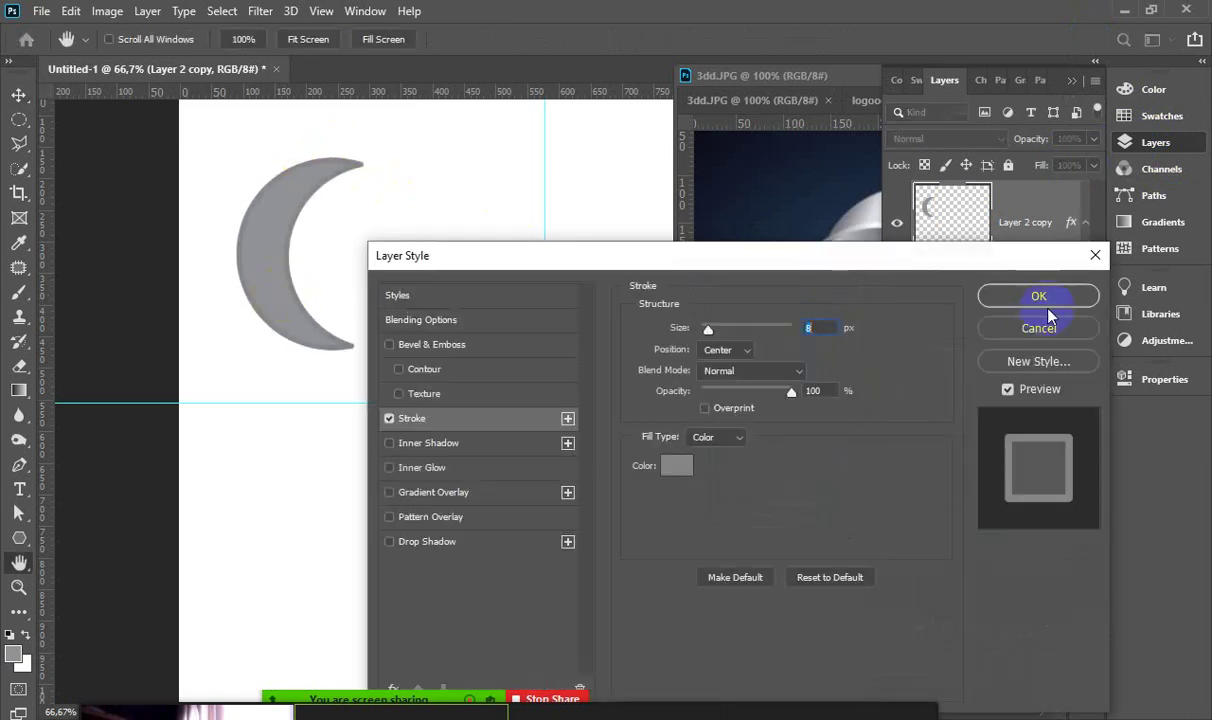
left_click(1043, 298)
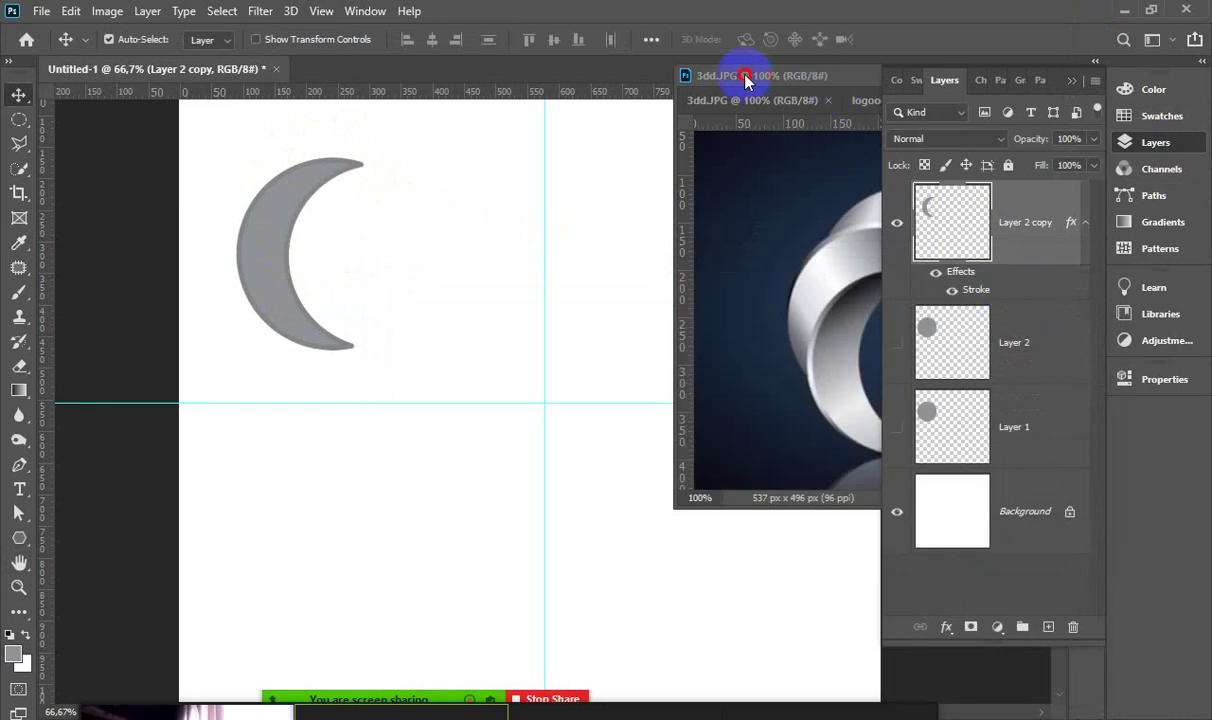
left_click_drag(828, 84, 737, 84)
mouse_move(800, 460)
left_mouse_down()
mouse_move(820, 458)
mouse_move(790, 456)
left_mouse_up()
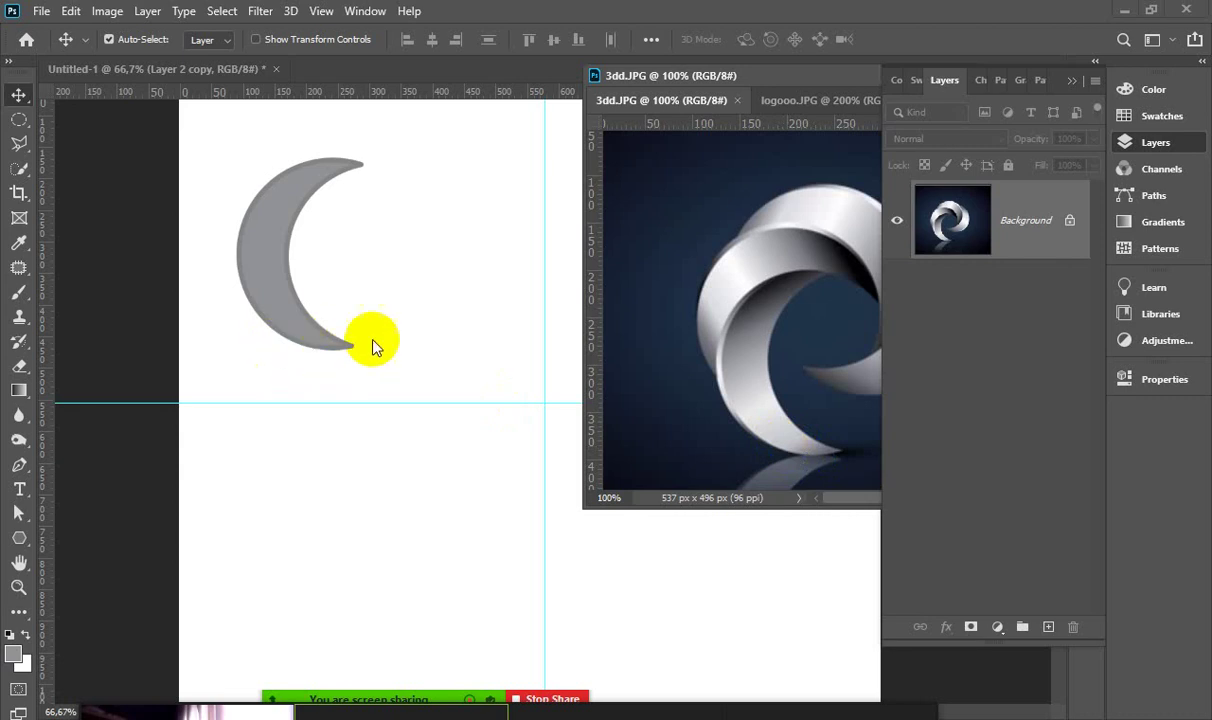
left_click(670, 290)
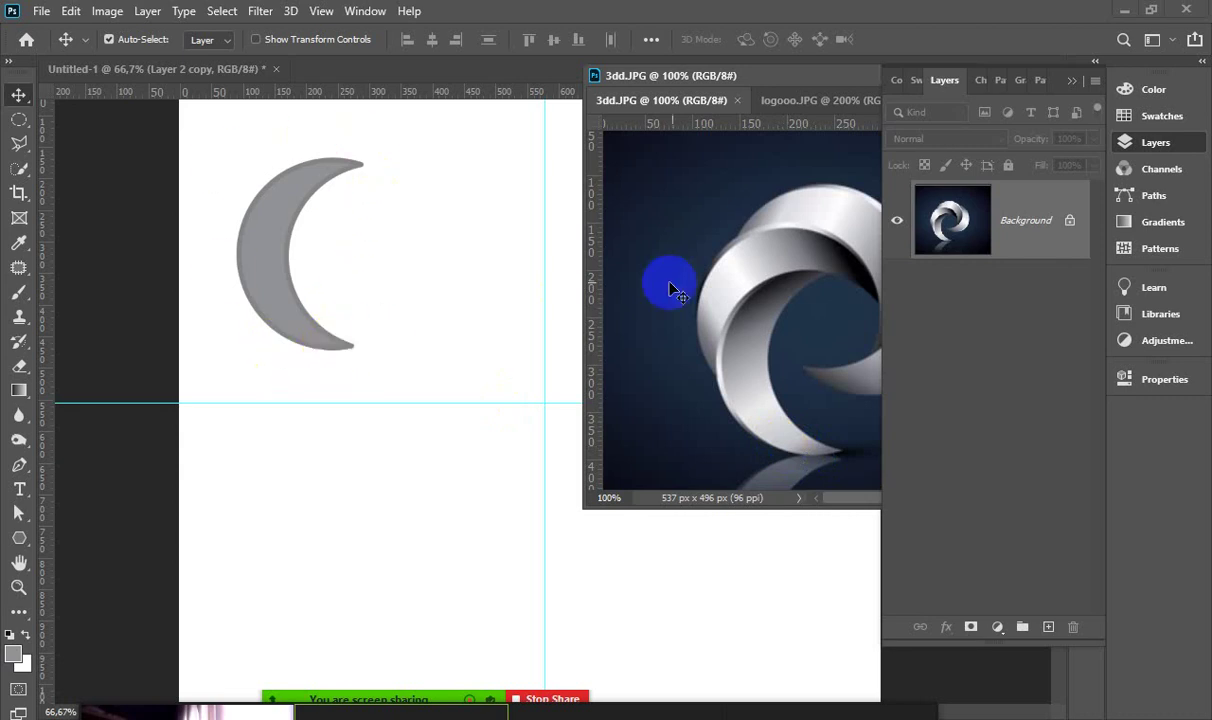
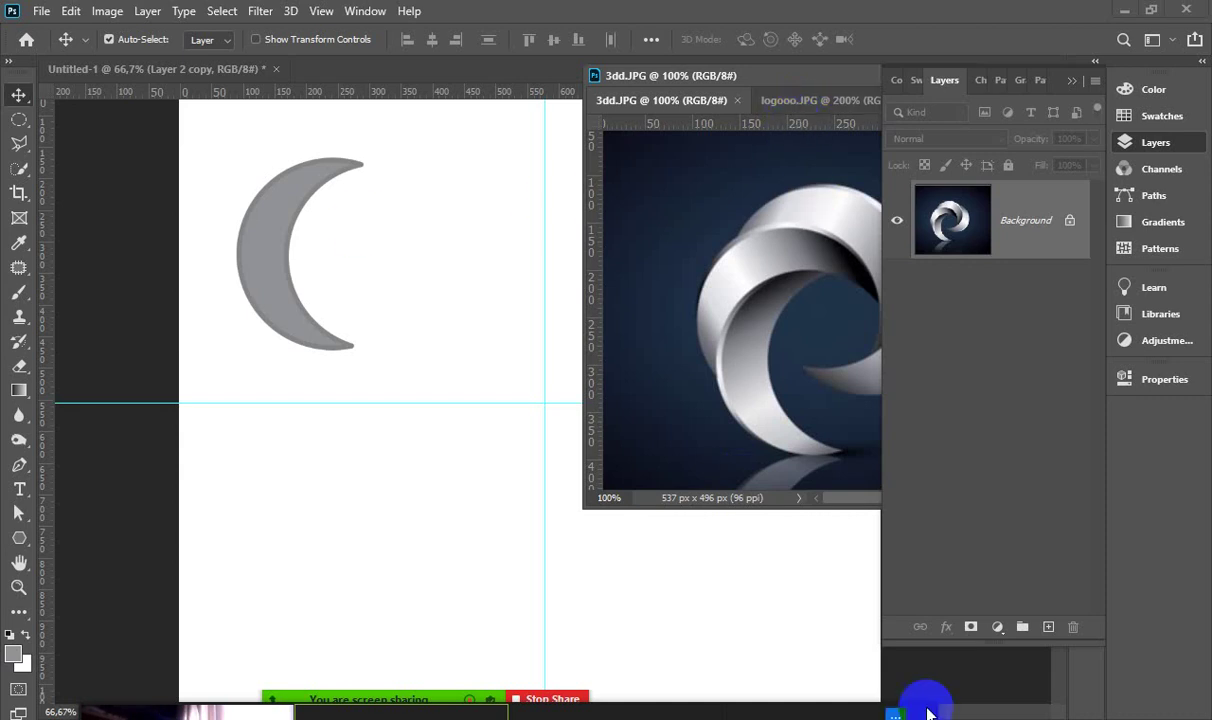
Strip the stroke layer style from Layer 2 copy in Untitled-1, leaving a flat grey crescent
left_click(452, 358)
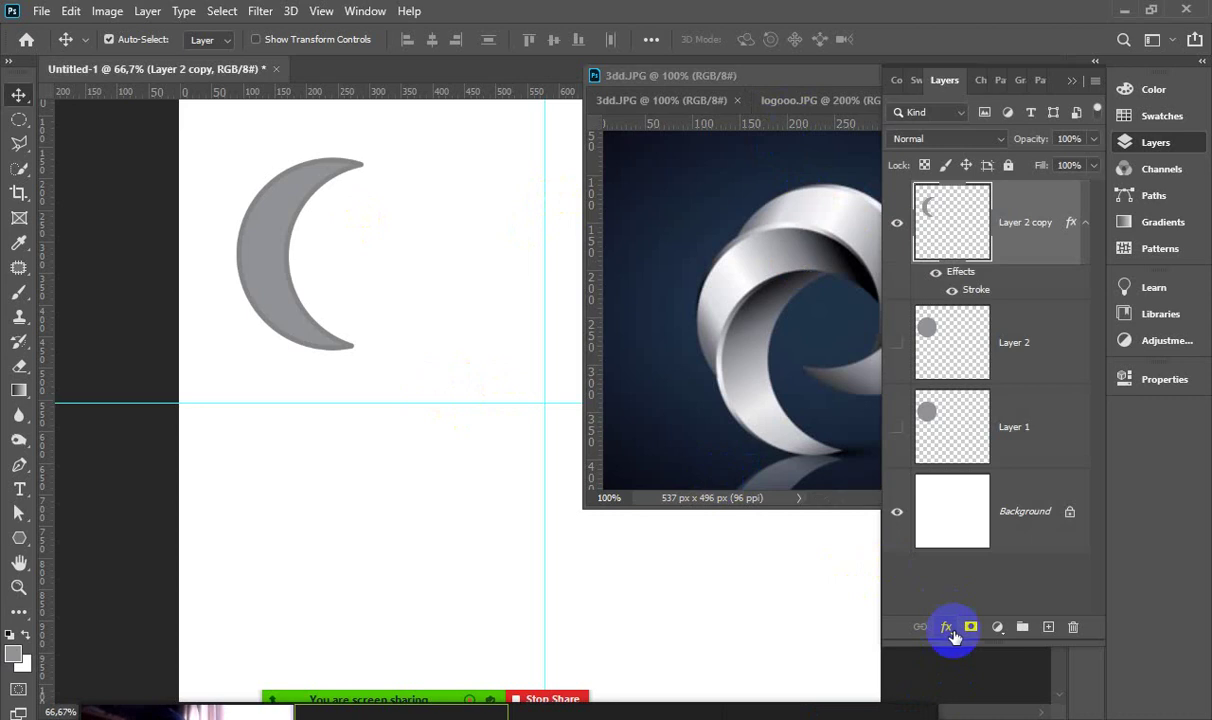
left_click(934, 274)
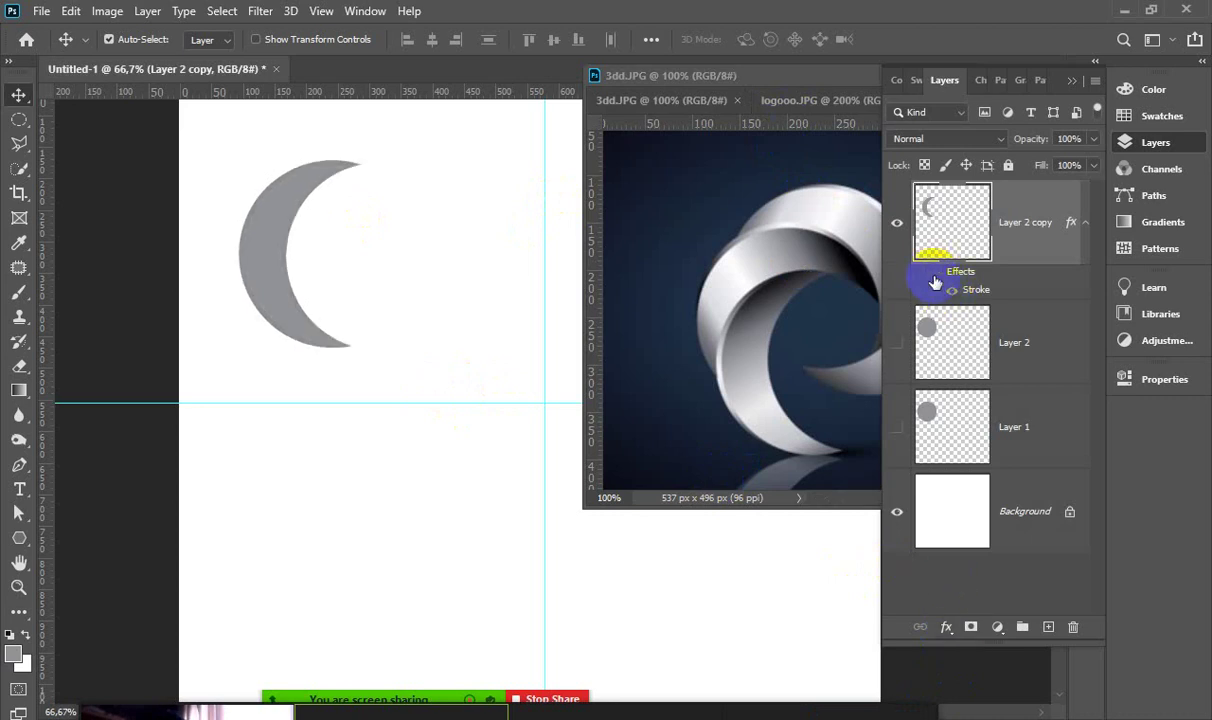
right_click(962, 281)
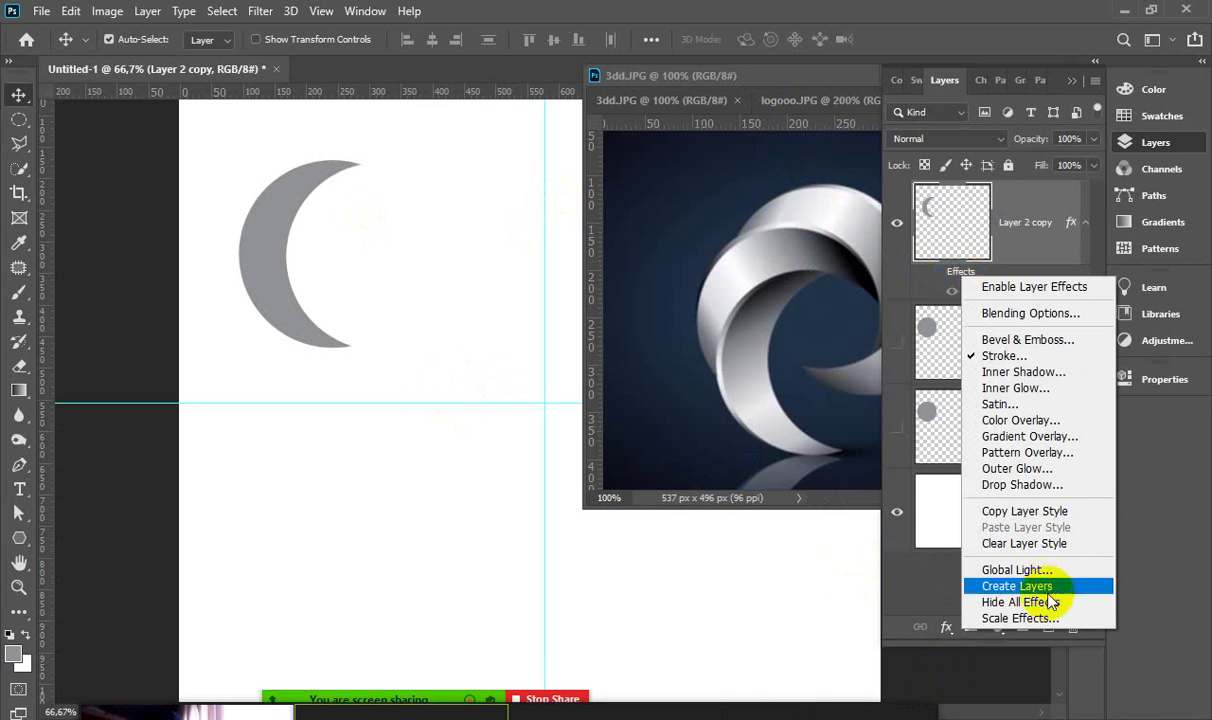
left_click(985, 543)
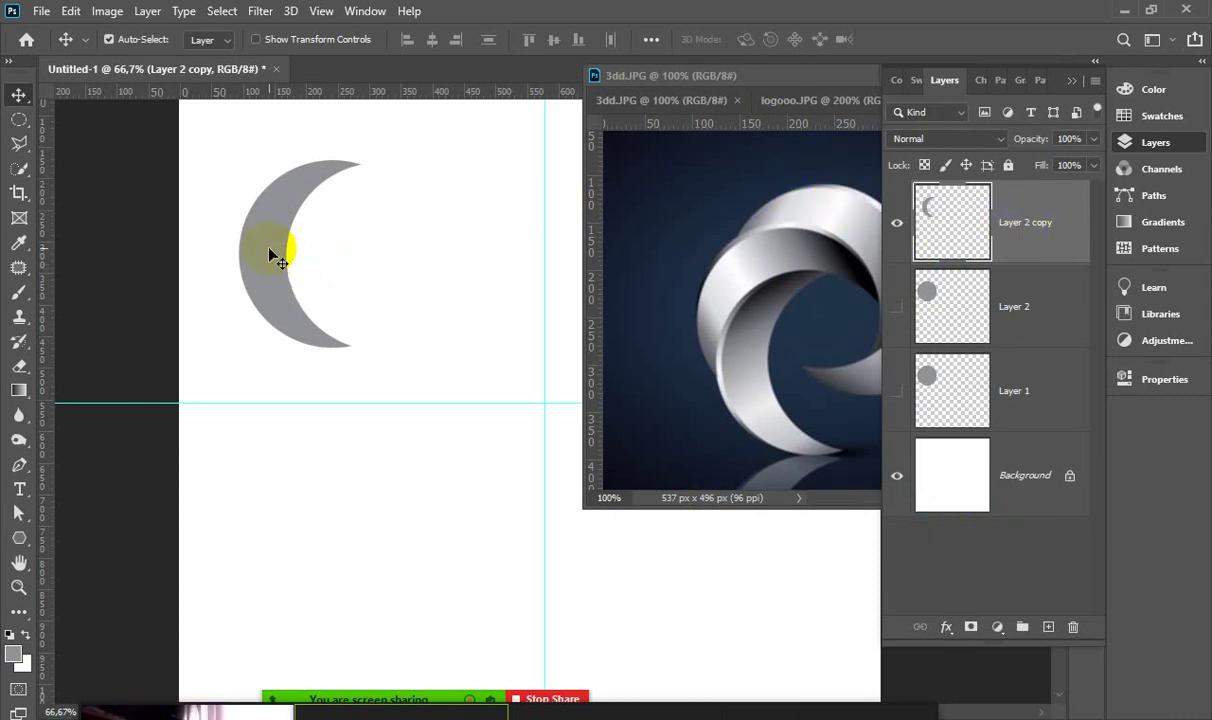
Duplicate Layer 2 copy as Layer 2 copy 2 and load its crescent shape as a selection
left_click(930, 228)
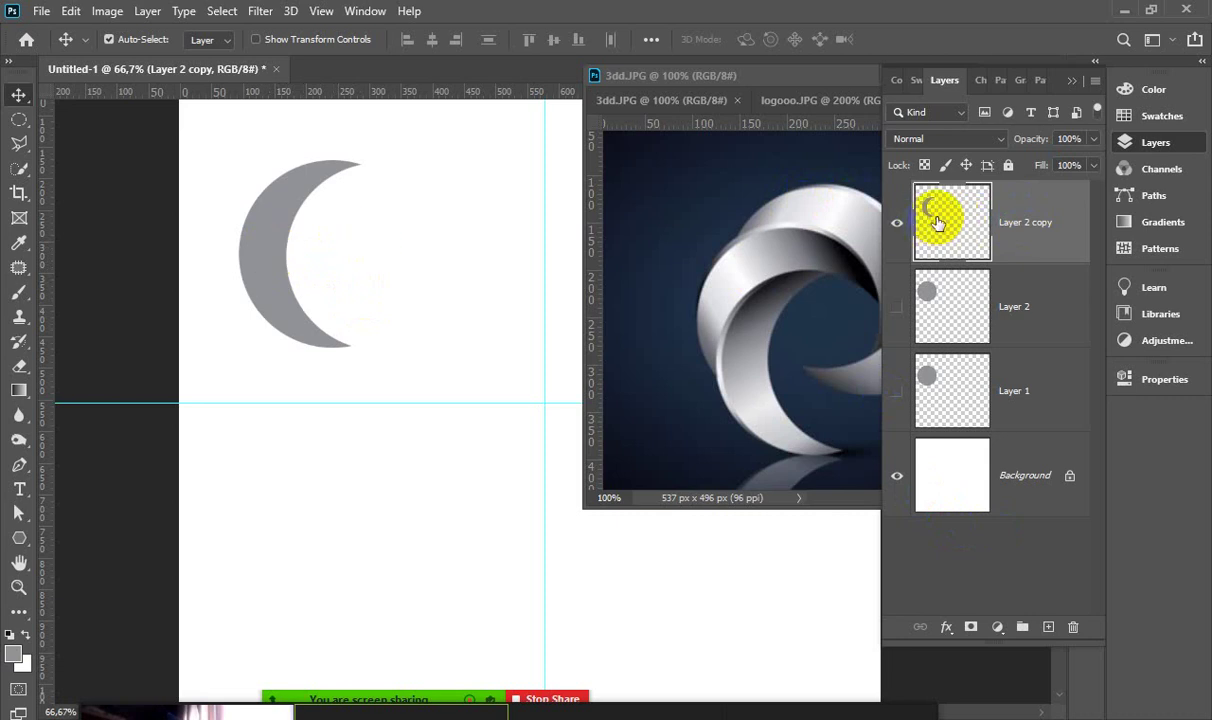
key("ctrl+j")
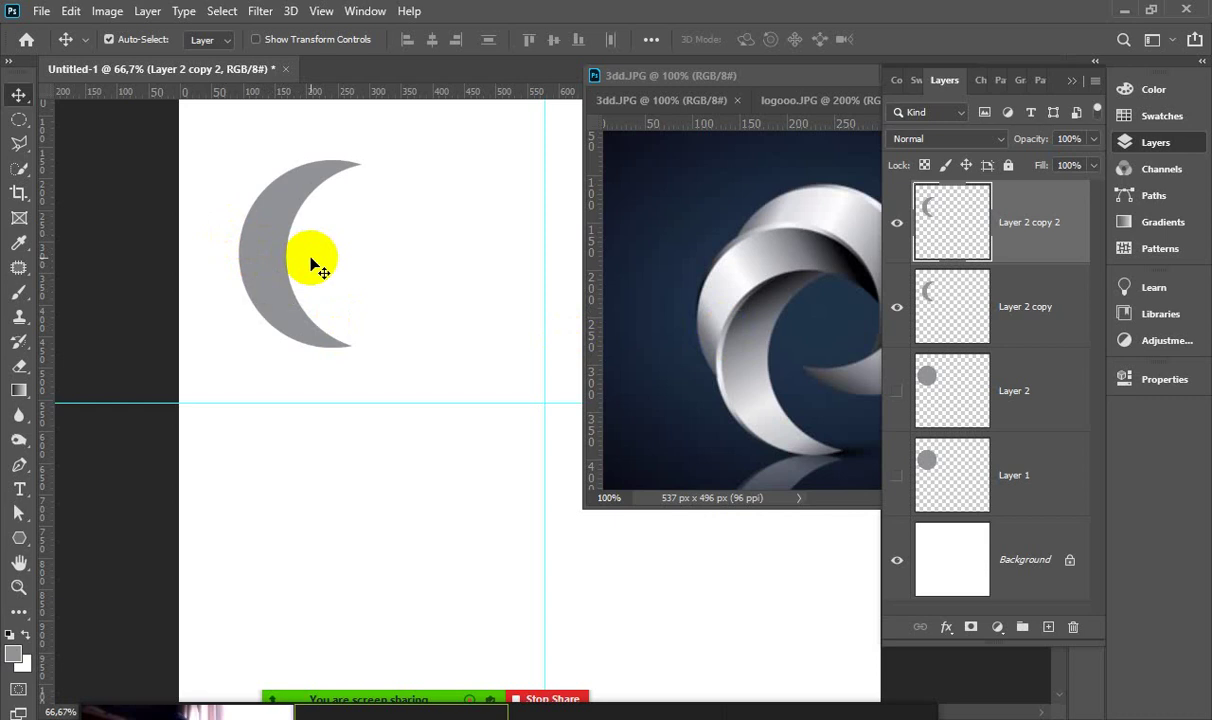
left_click(941, 221, "ctrl")
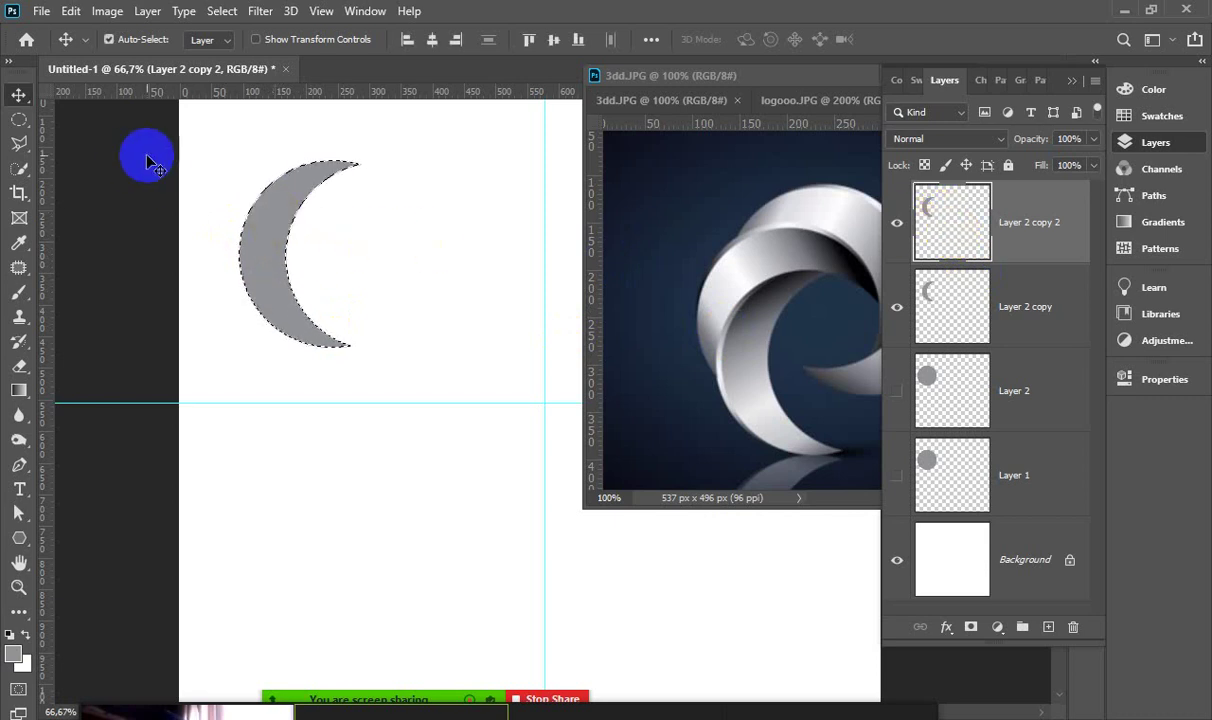
Offset the crescent selection slightly right, erase inside it on Layer 2 copy 2, and select the leftover sliver
left_click(20, 145)
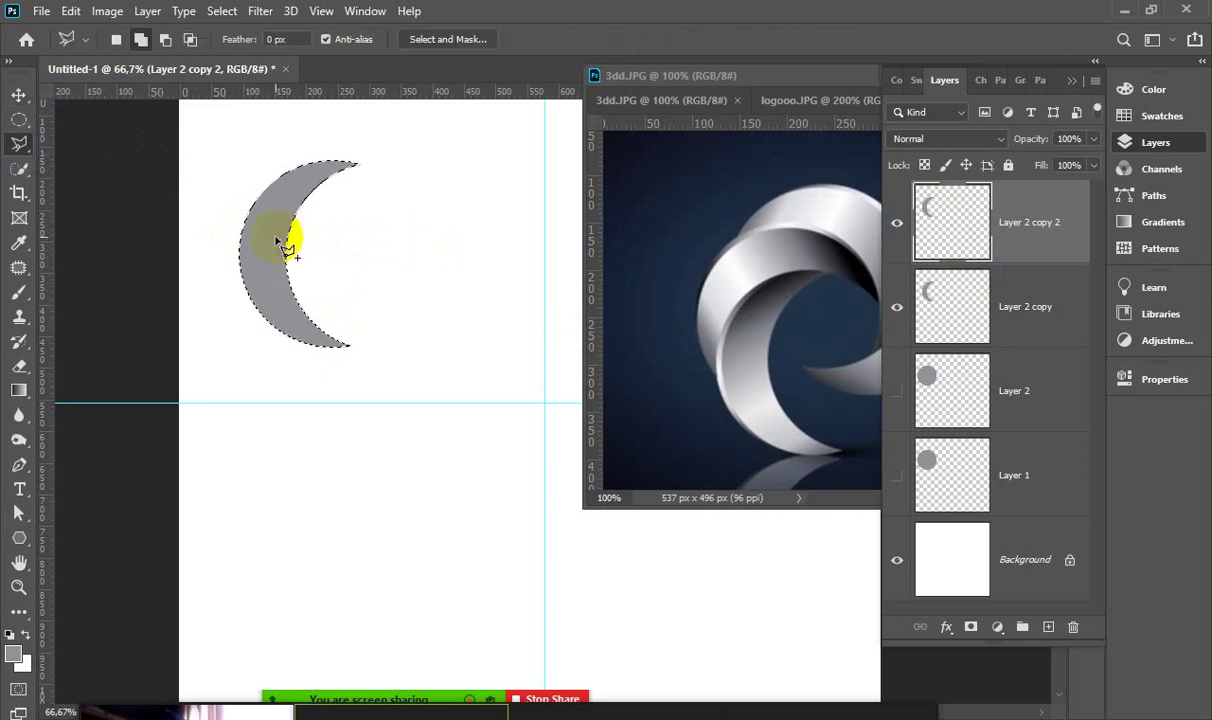
left_click(284, 236)
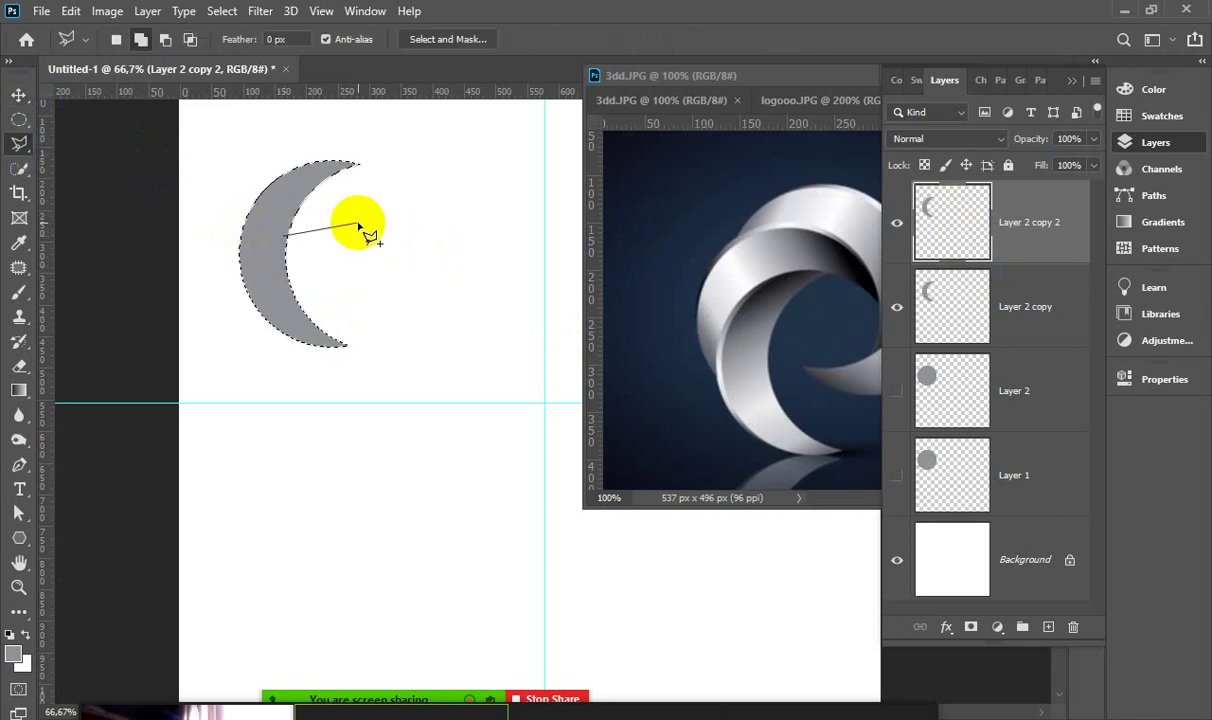
key("Escape")
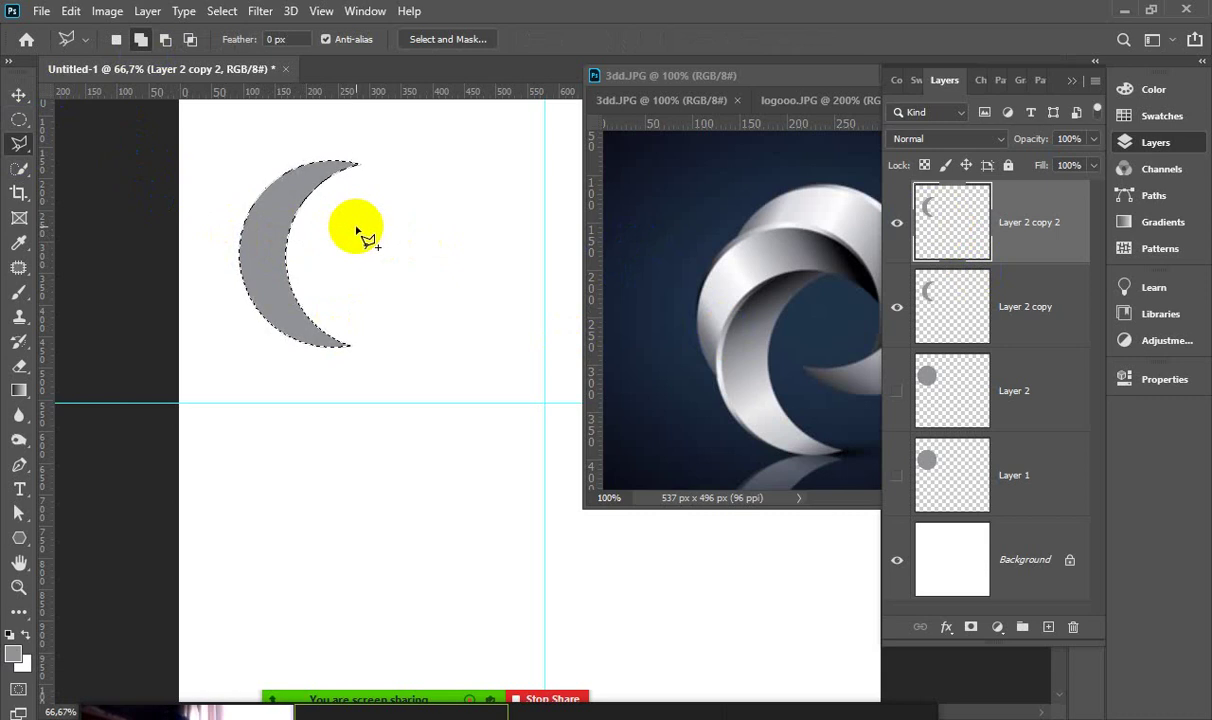
left_click(116, 39)
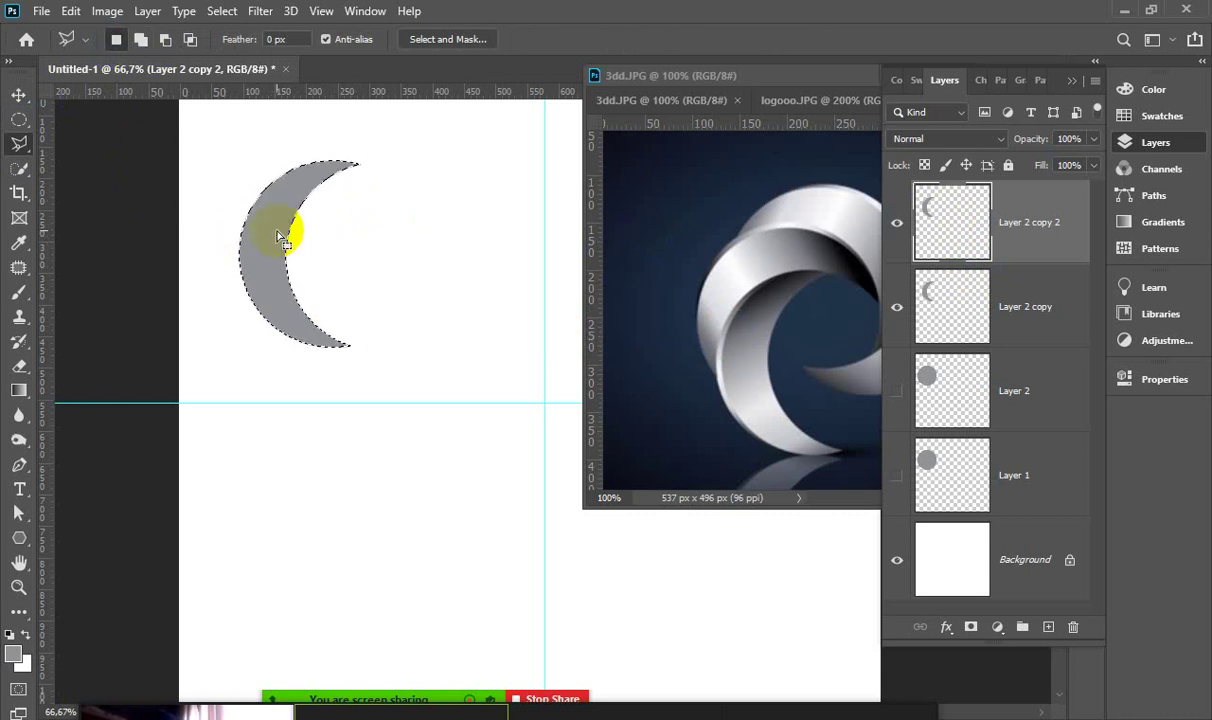
left_click_drag(276, 234, 286, 234)
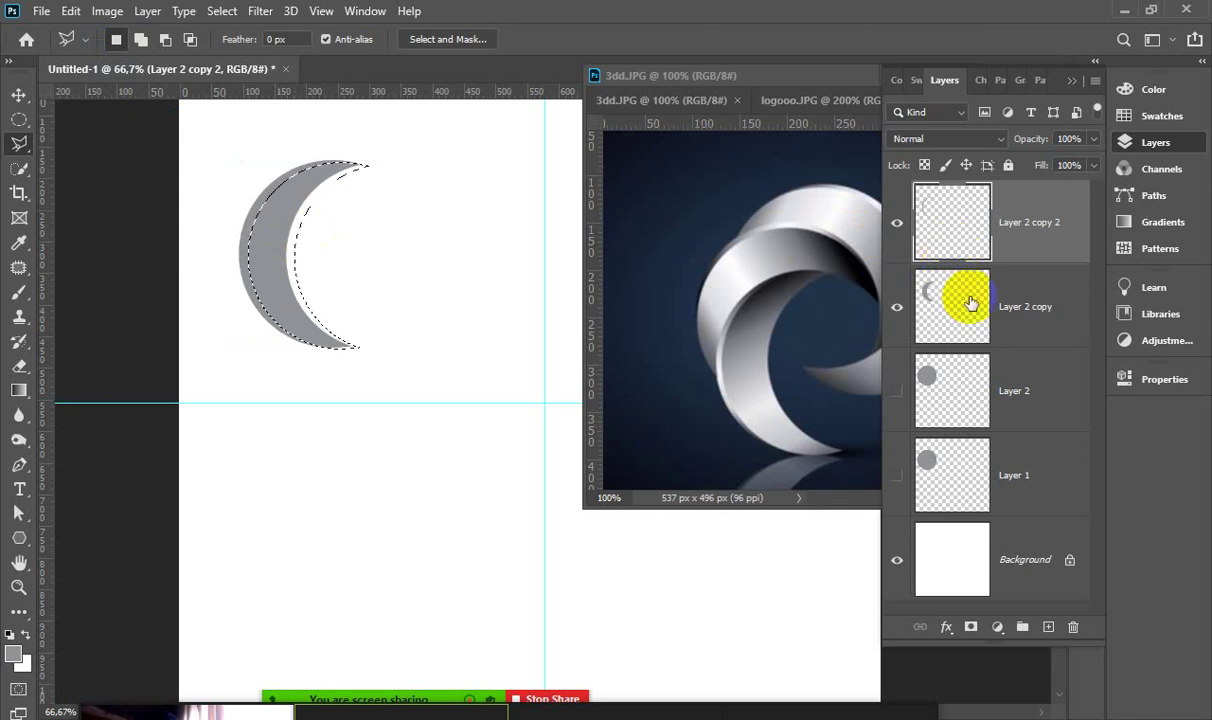
left_click(896, 308)
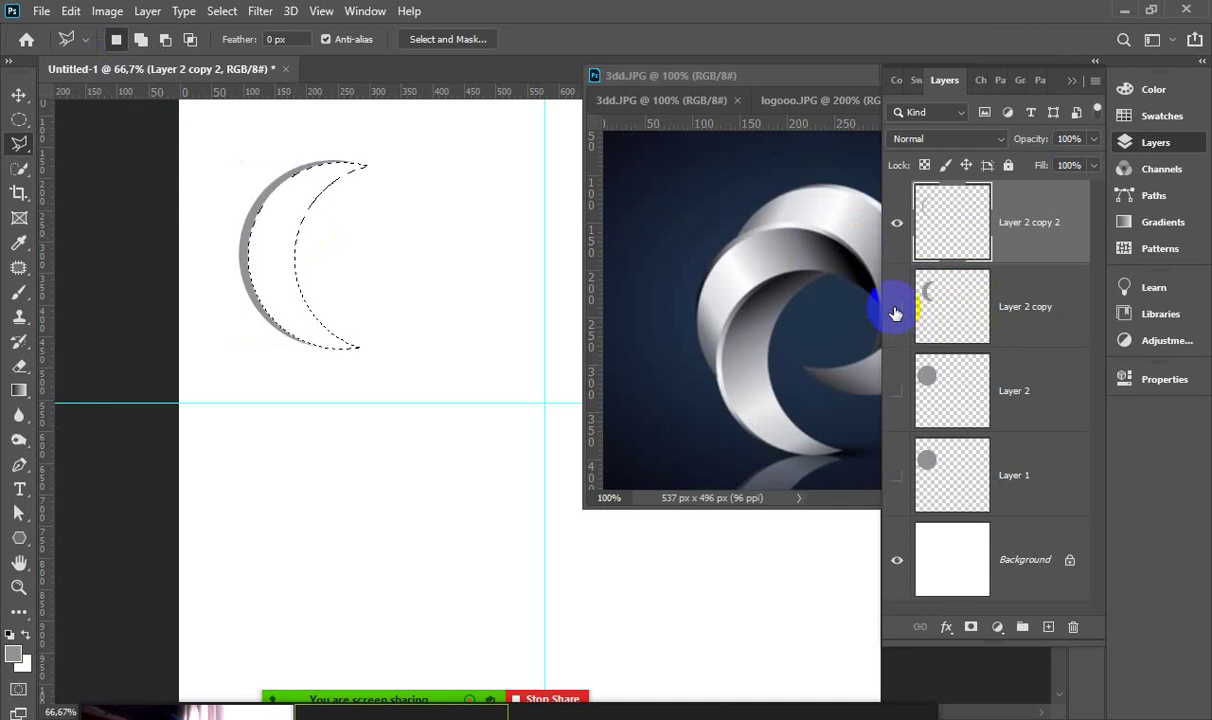
key("ctrl+d")
left_click(940, 213, "ctrl")
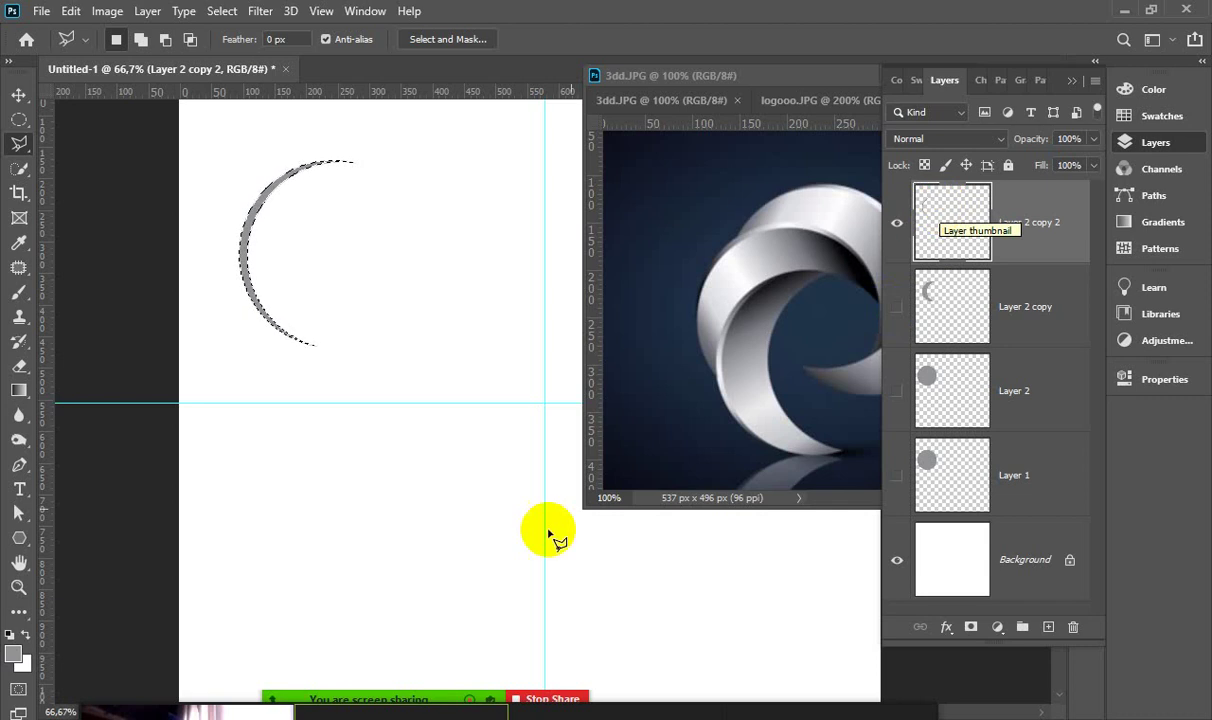
Fill the sliver with dark grey #63656a, deselect, and show Layer 2 copy again
left_click(12, 657)
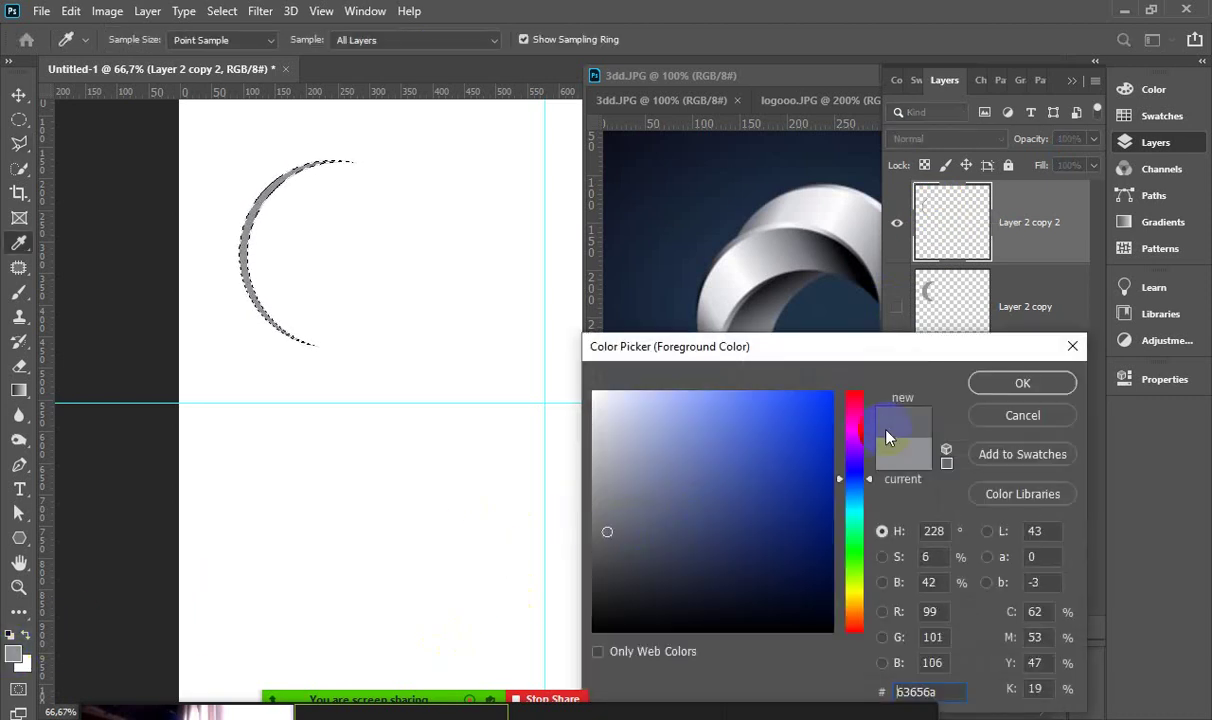
left_click(1010, 383)
key("l")
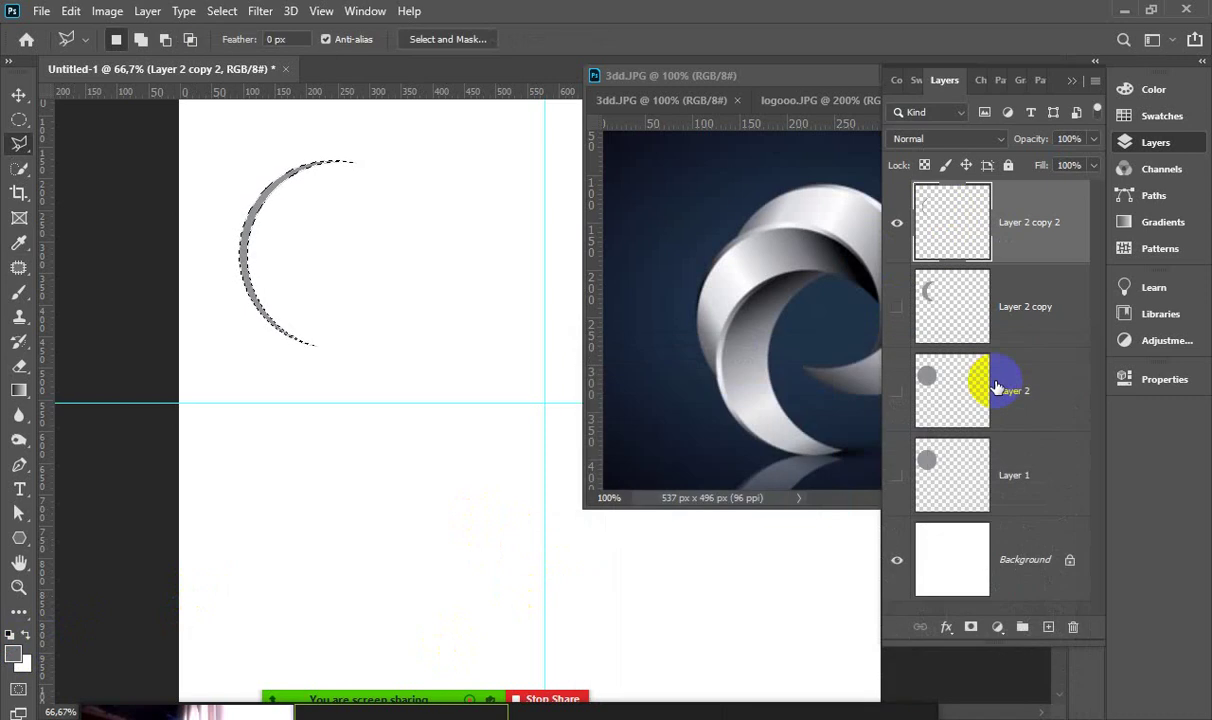
key("alt+BackSpace")
key("ctrl+d")
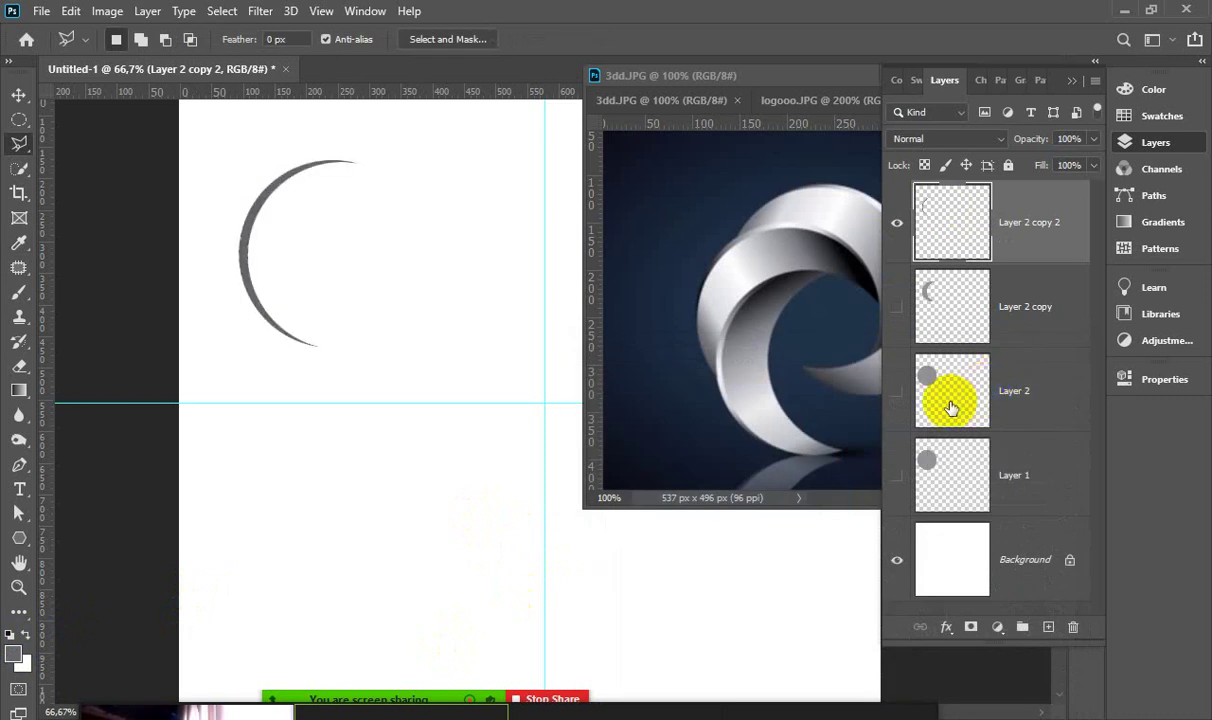
left_click(897, 307)
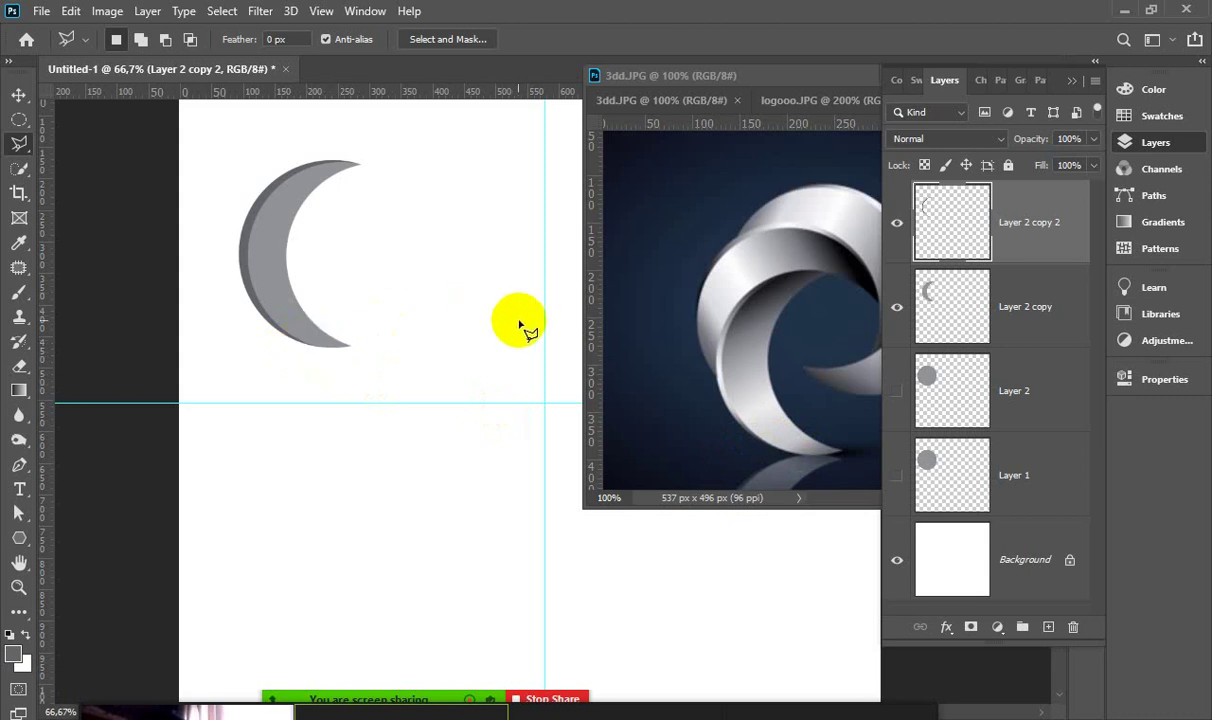
Rotate the Layer 2 copy crescent to about 6.44° and narrow it to roughly 96% width
left_click(978, 305)
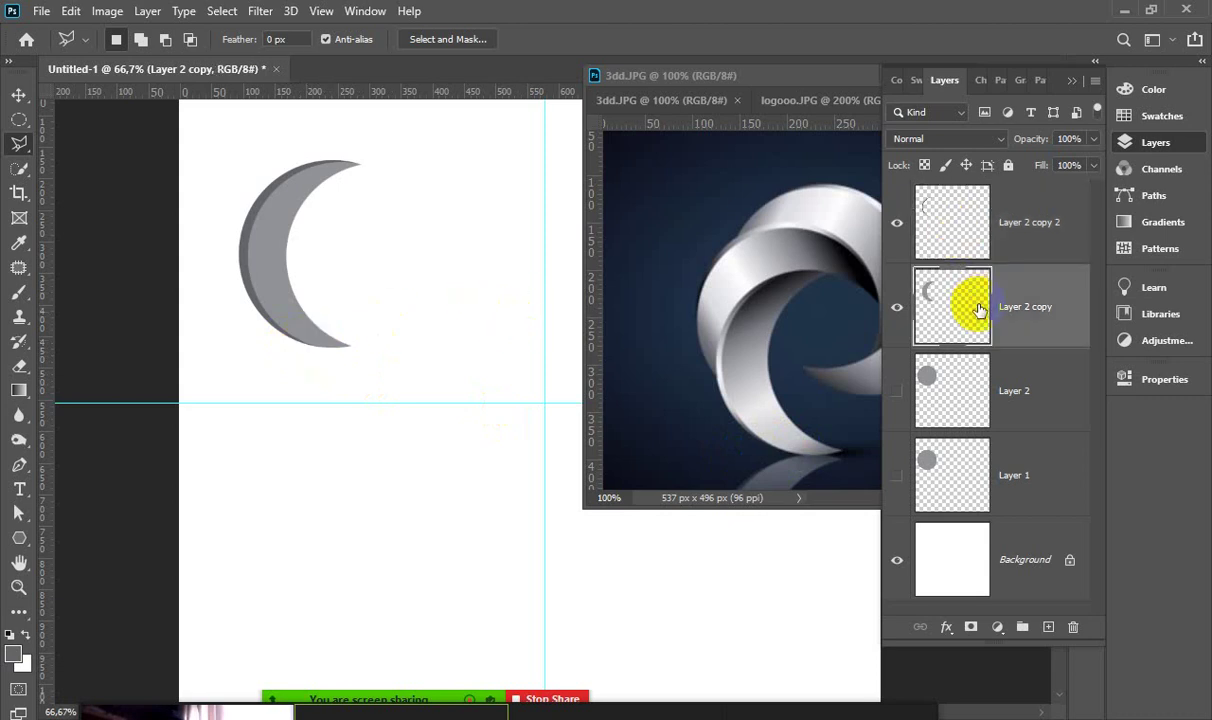
key("ctrl+t")
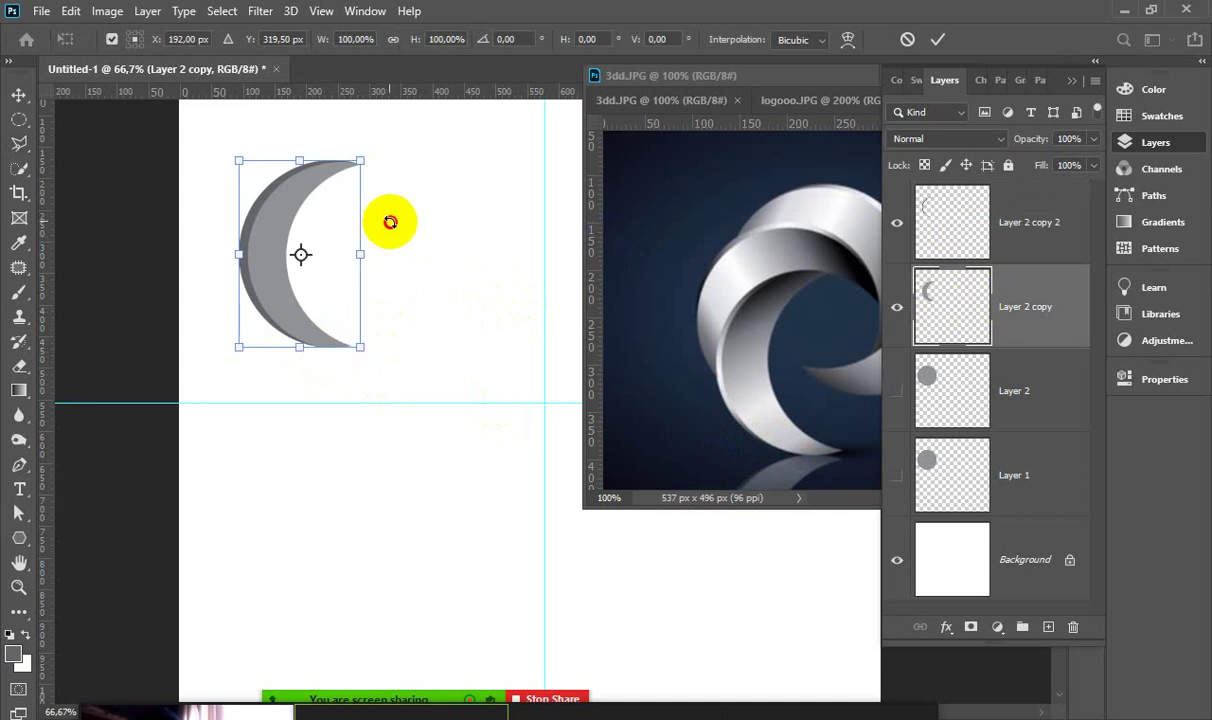
left_click_drag(390, 222, 387, 222)
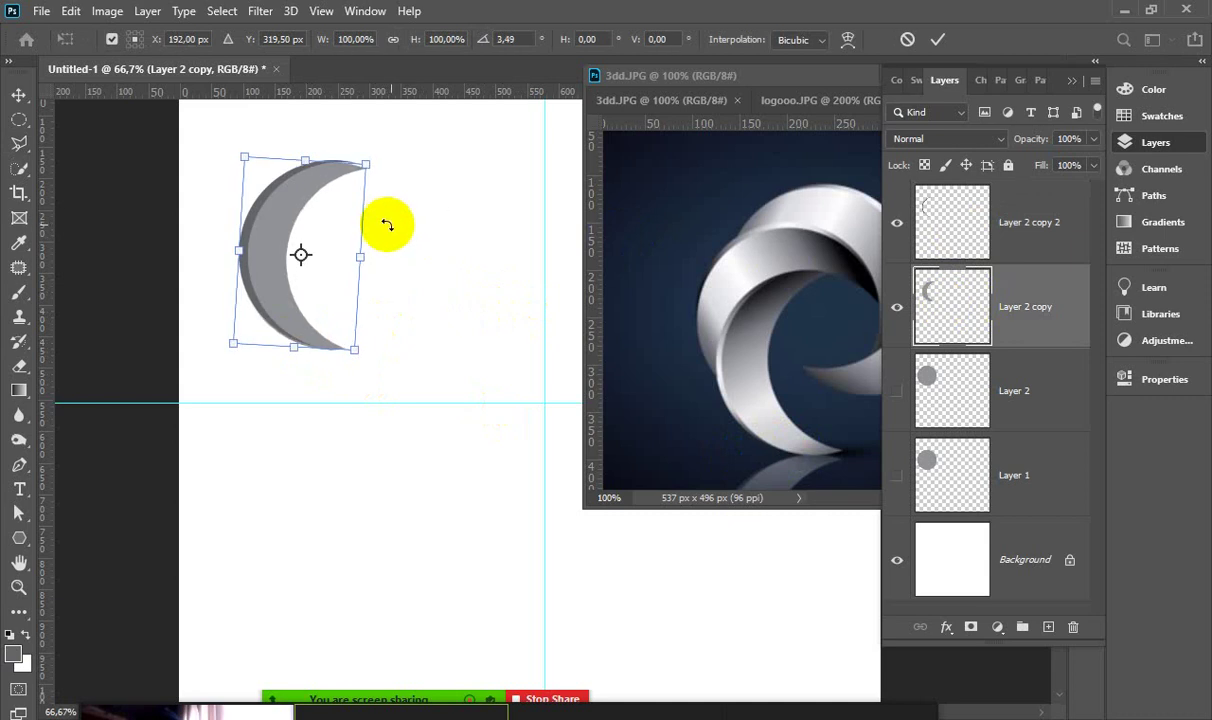
key("Up")
key("Up")
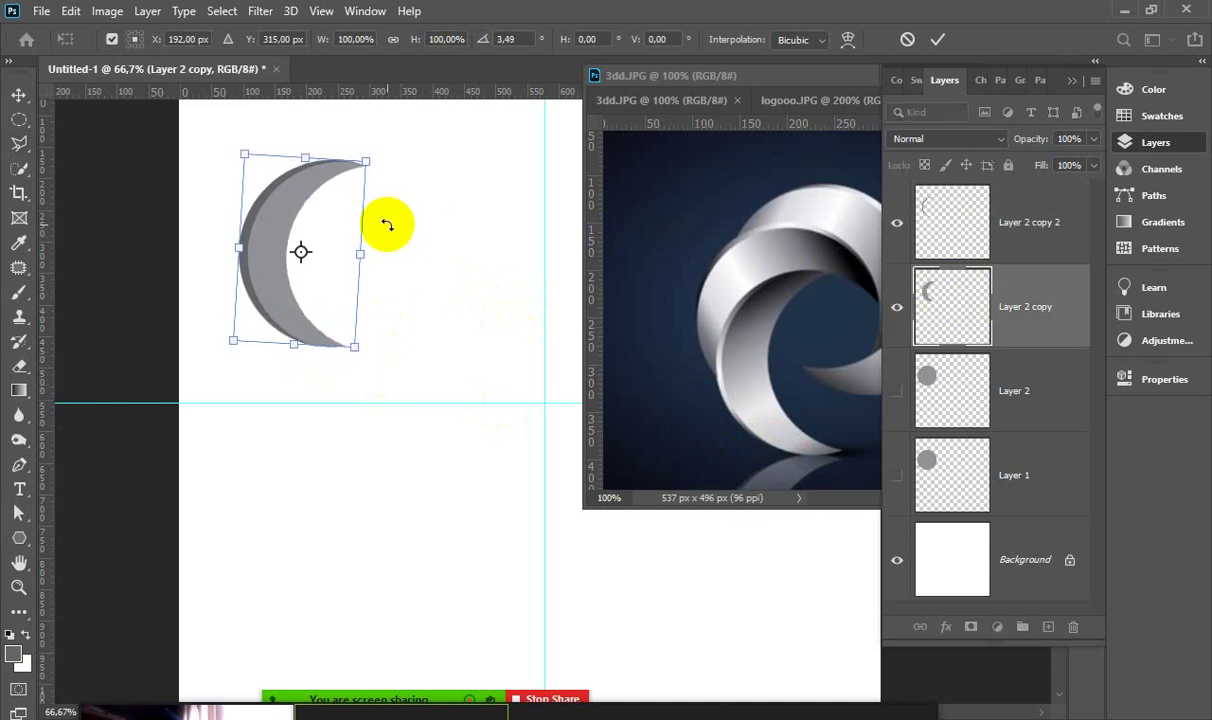
key("Left")
key("Left")
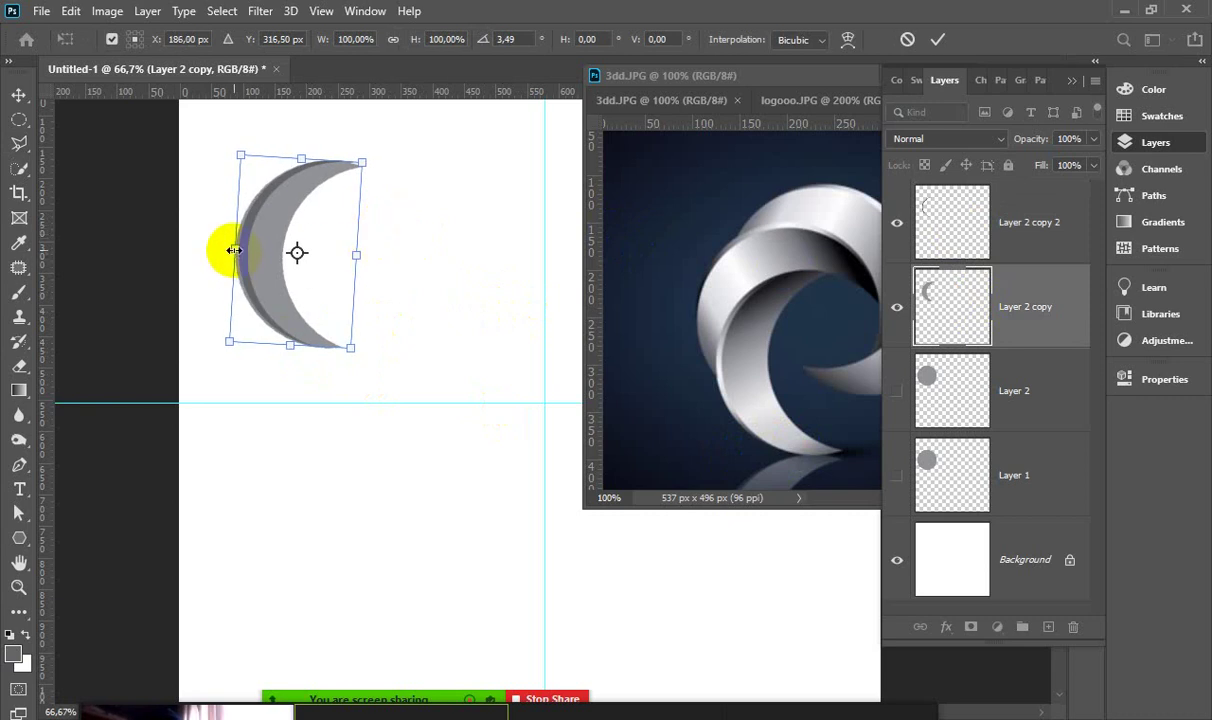
left_click_drag(233, 250, 238, 249)
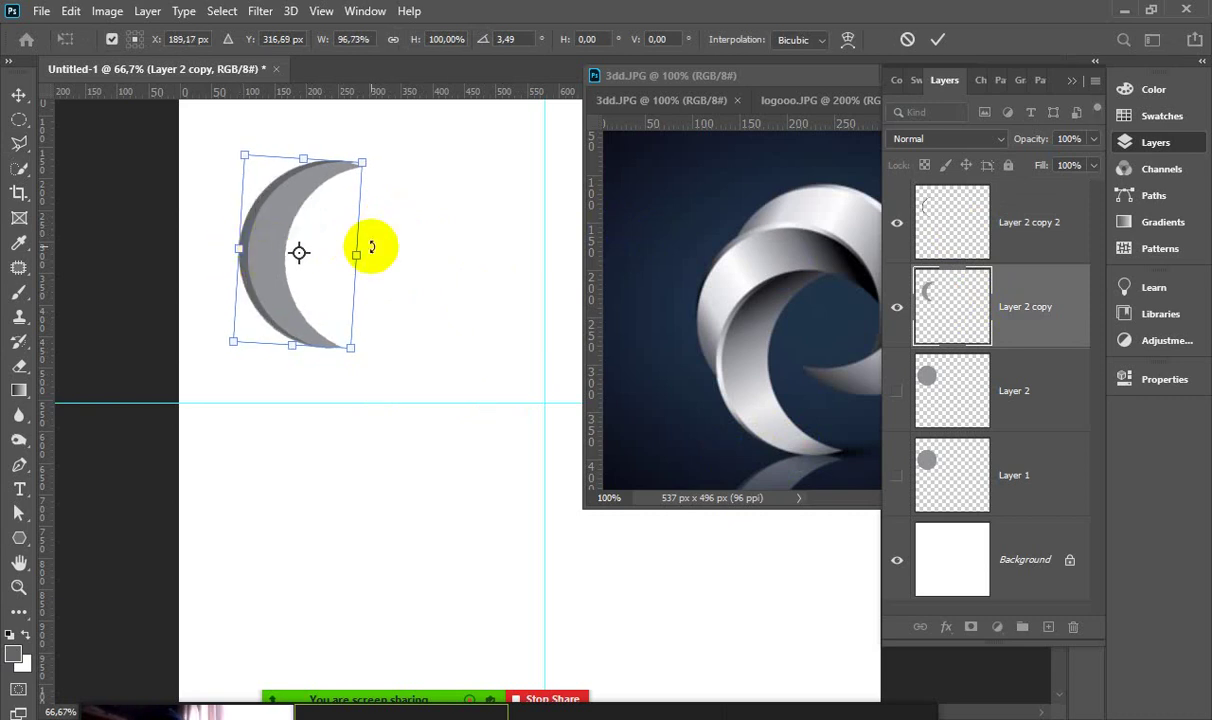
left_click_drag(377, 246, 378, 249)
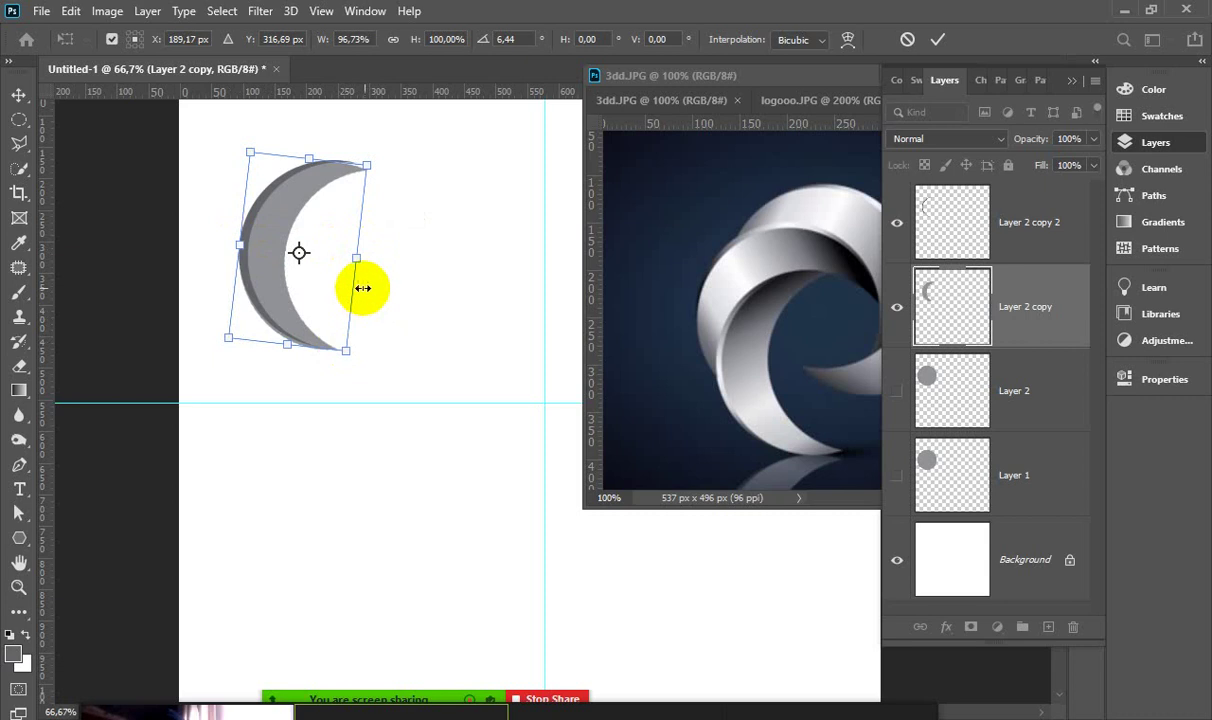
left_click_drag(231, 334, 229, 333)
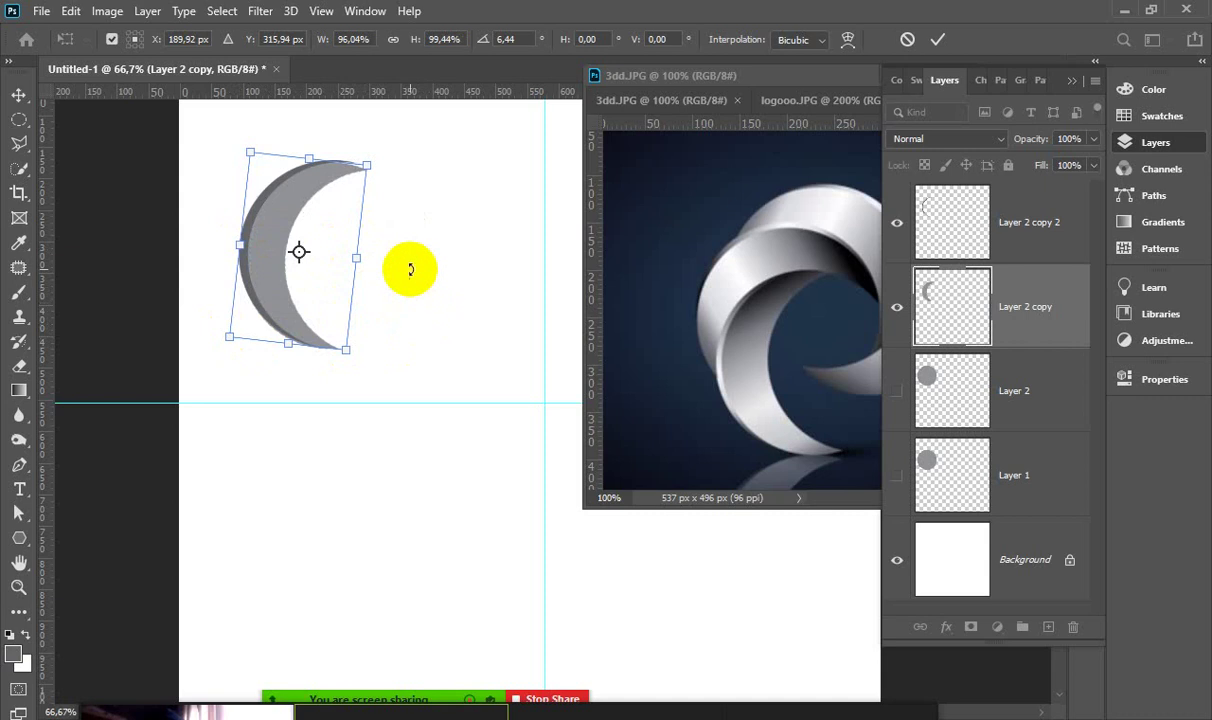
key("Up")
key("Up")
key("Up")
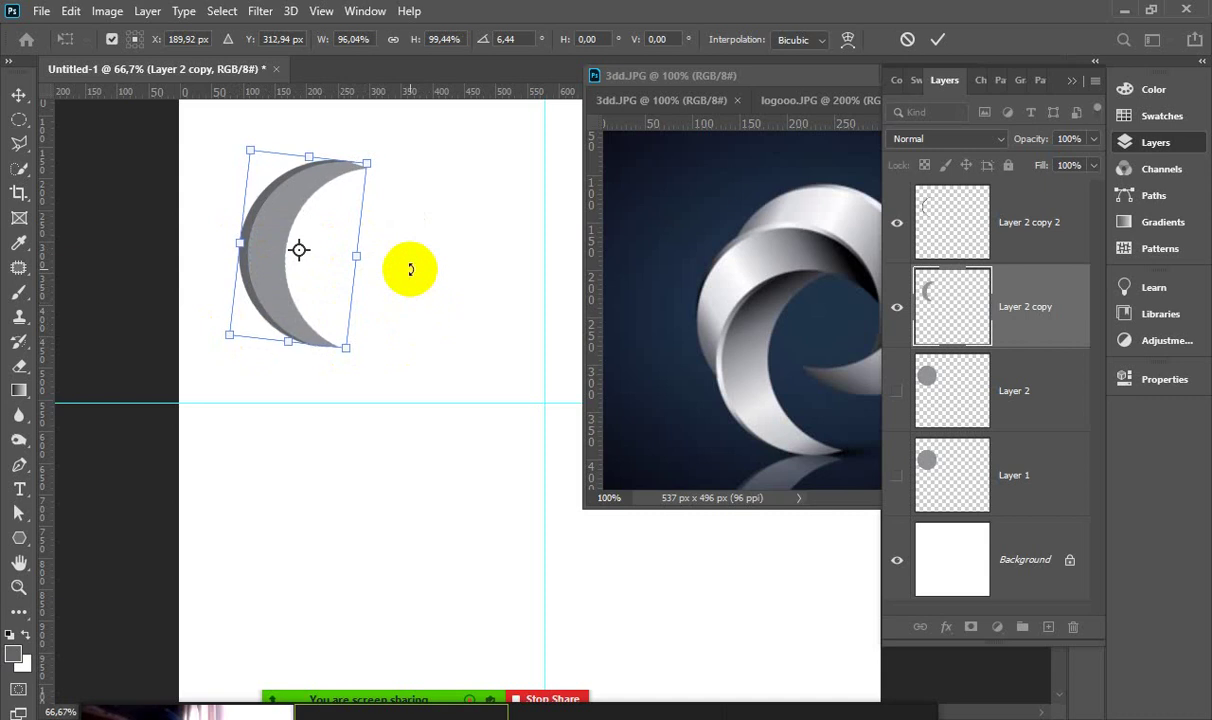
key("l")
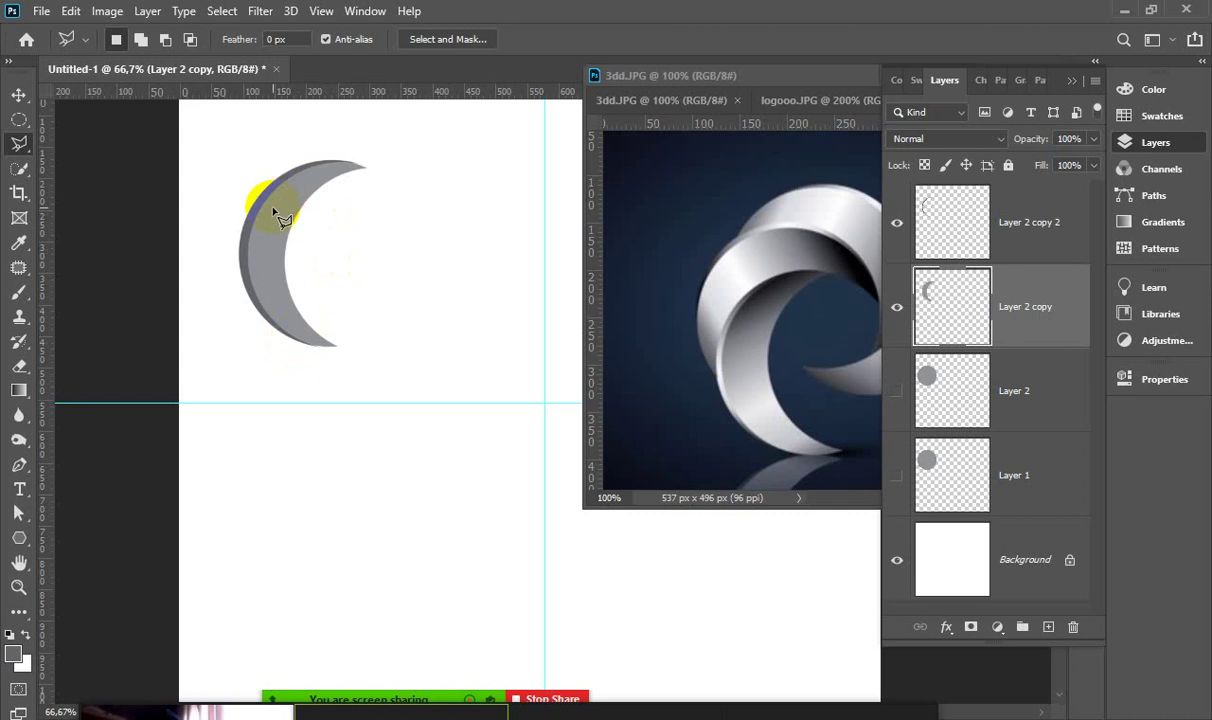
Scale Layer 2 copy 2 to about 95%, nudge it up-left, tilt it slightly, and commit
left_click(934, 209)
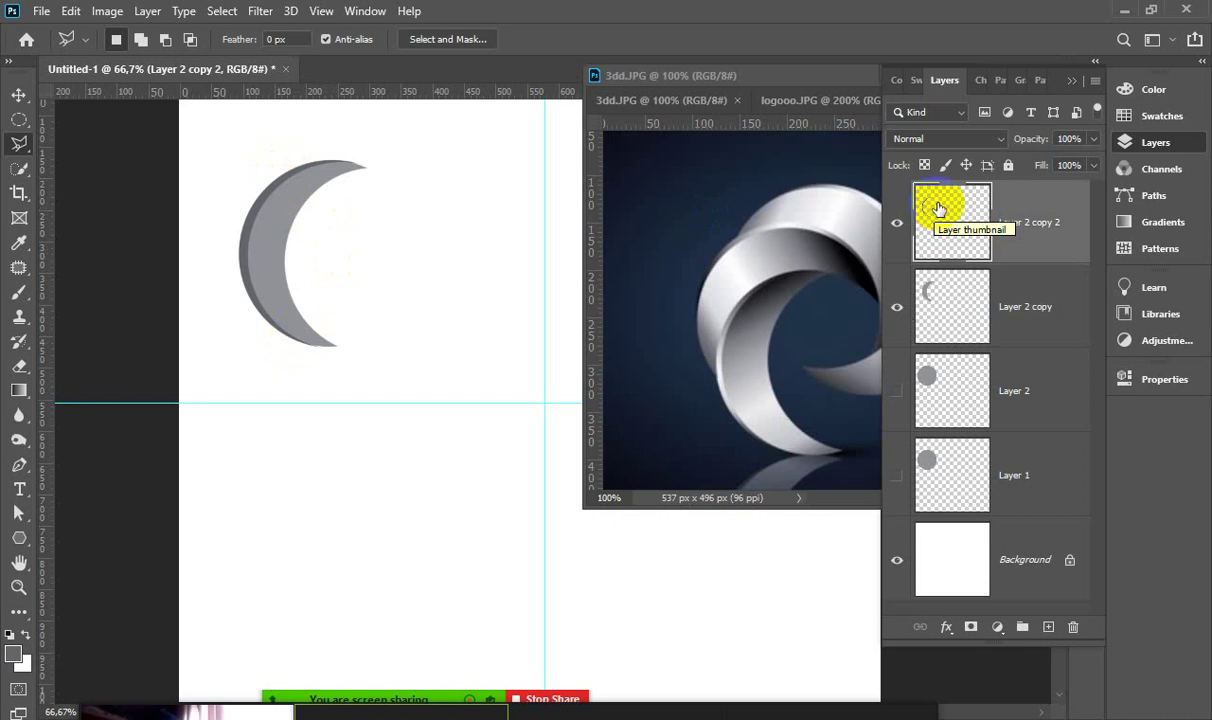
key("ctrl+t")
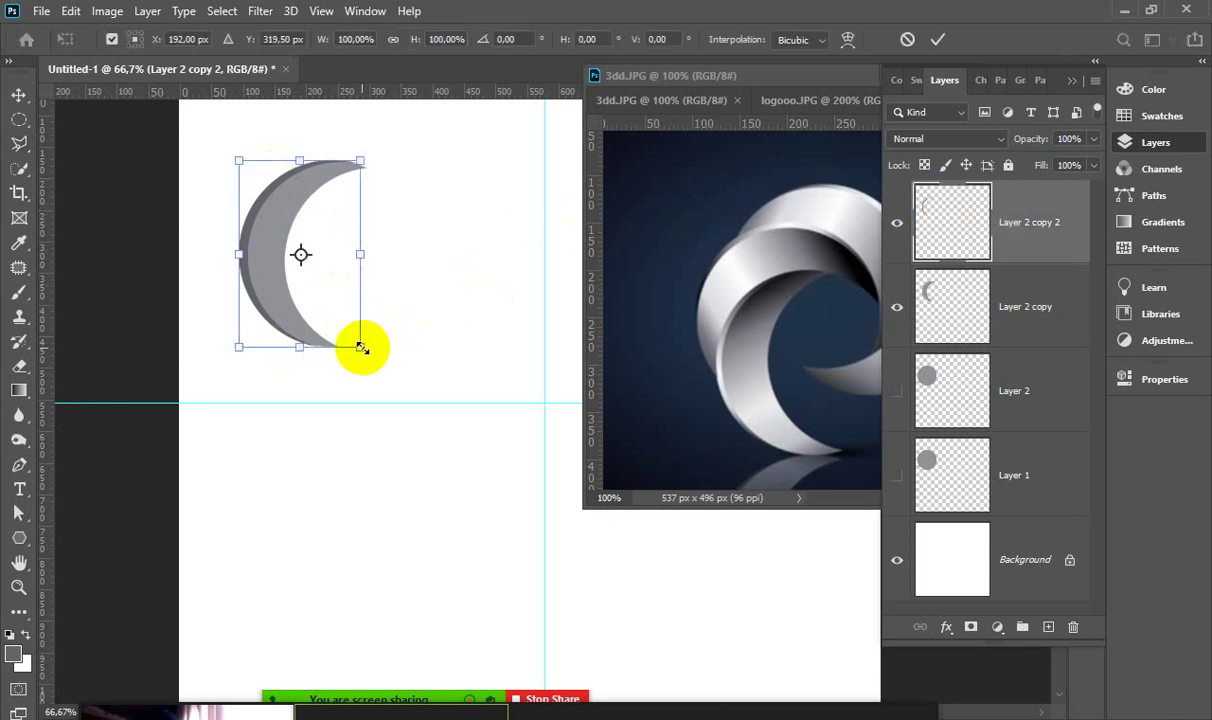
left_click_drag(361, 346, 356, 342)
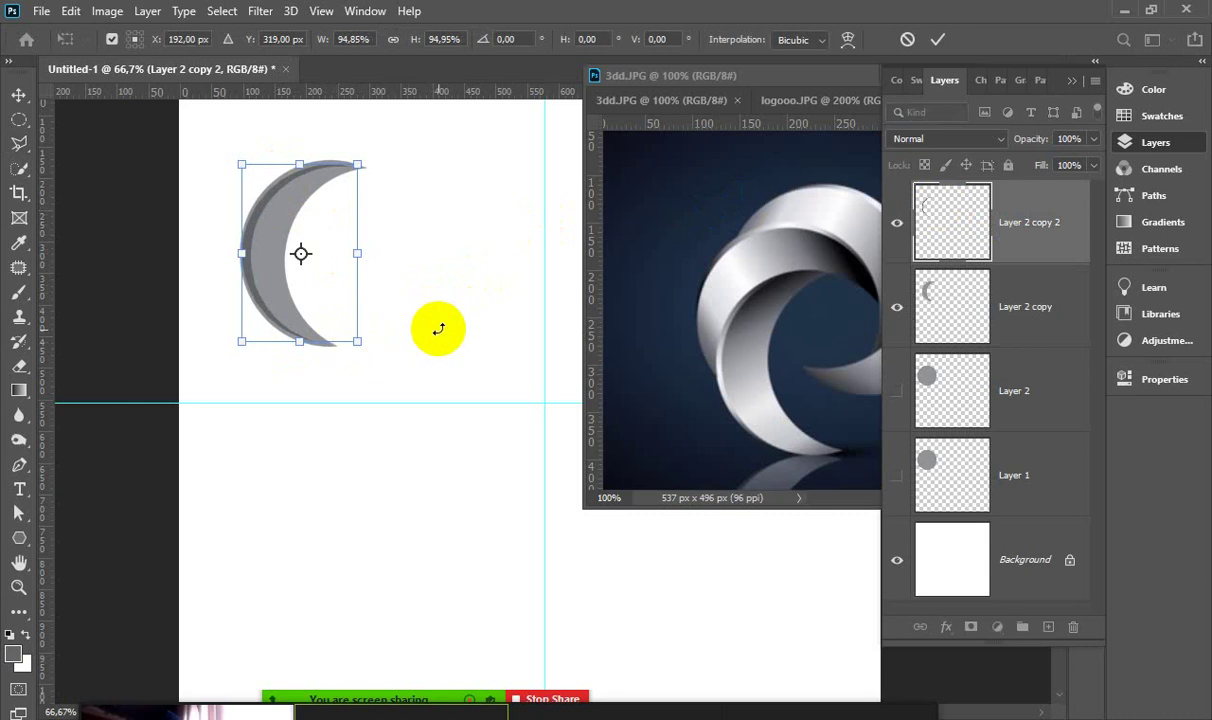
key("Left")
key("Left")
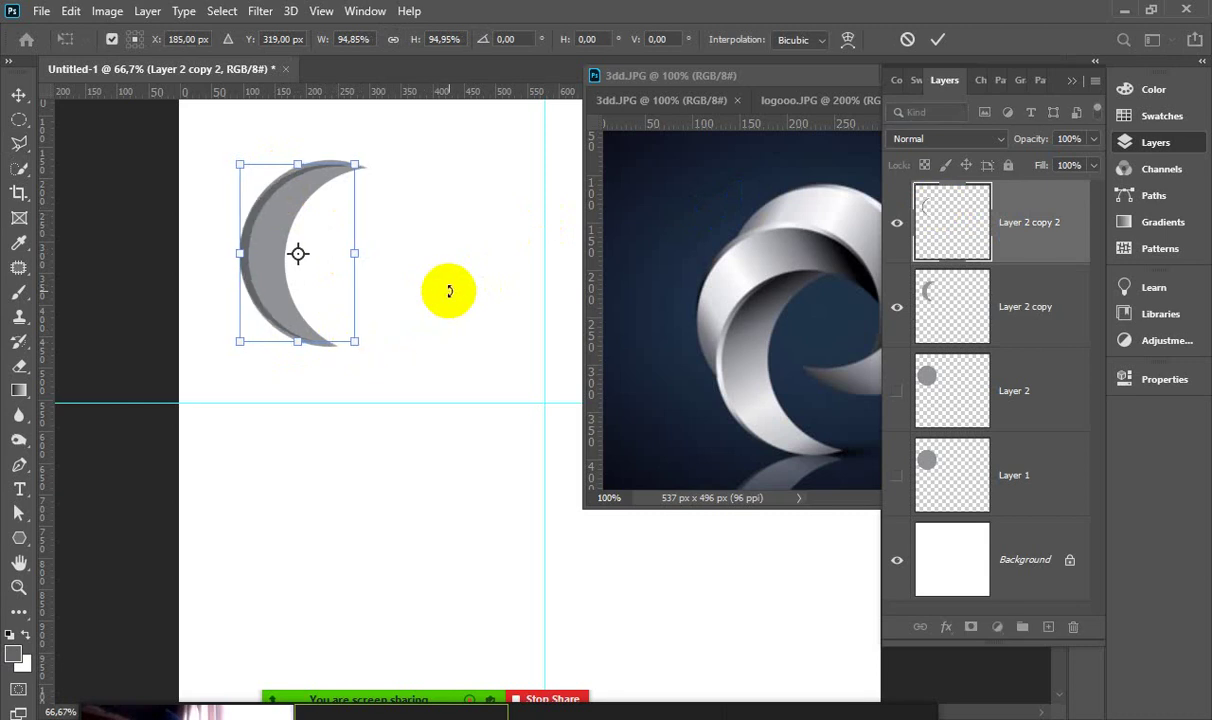
key("Left")
key("Up")
key("Up")
key("Up")
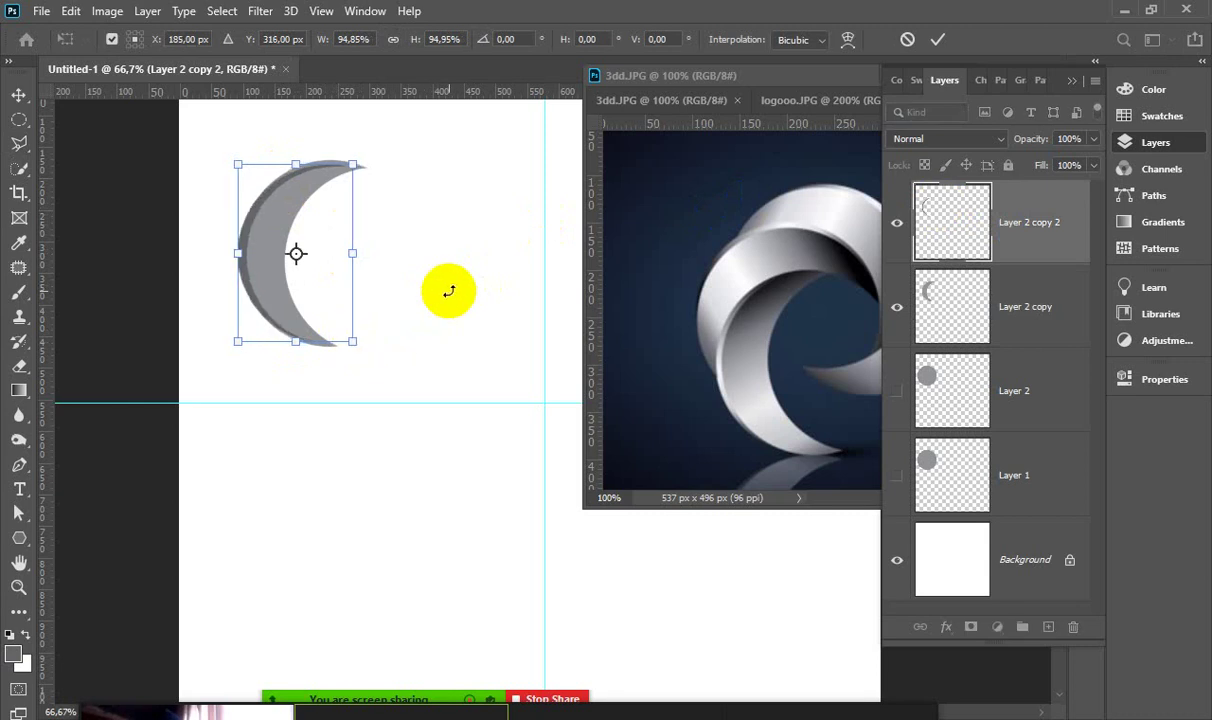
key("Up")
key("Up")
key("Up")
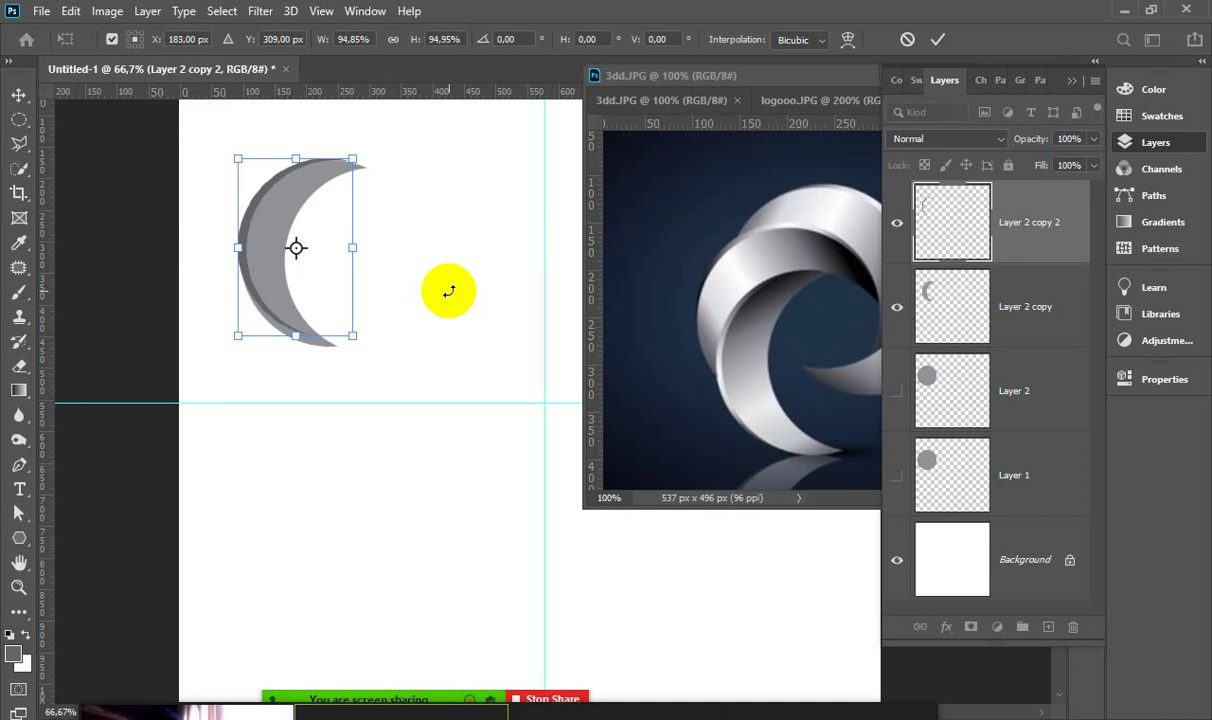
key("Left")
key("Left")
key("Left")
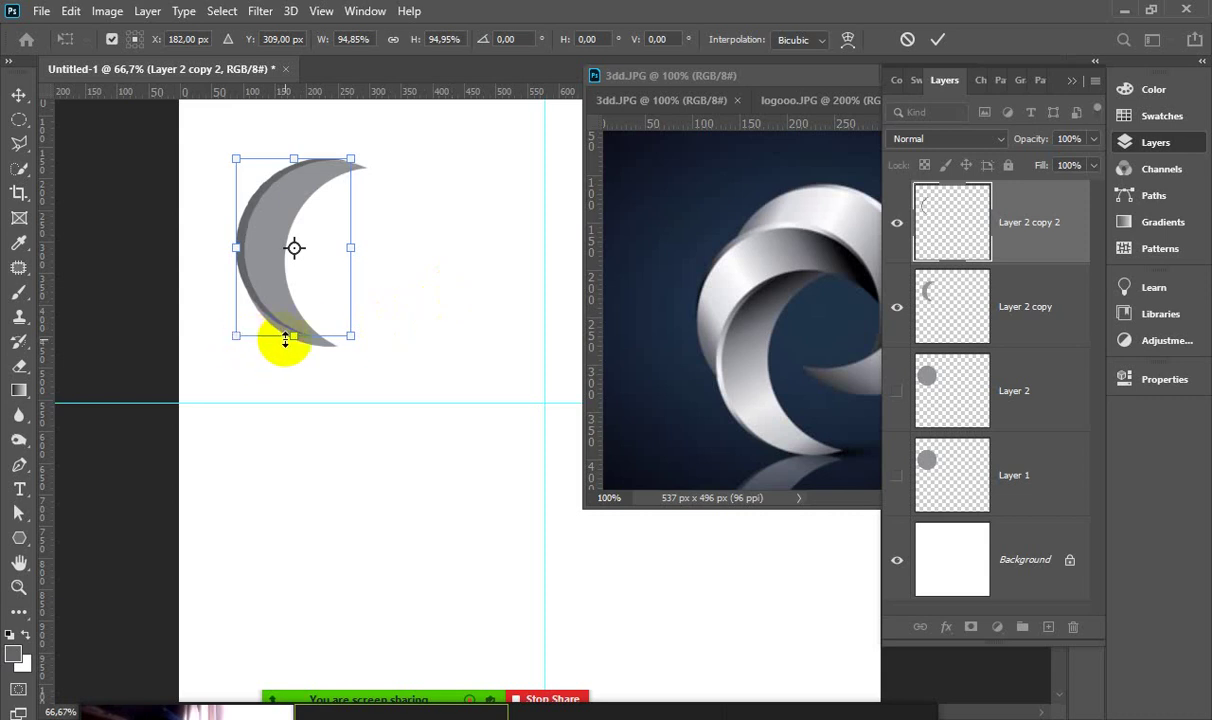
left_click(375, 305)
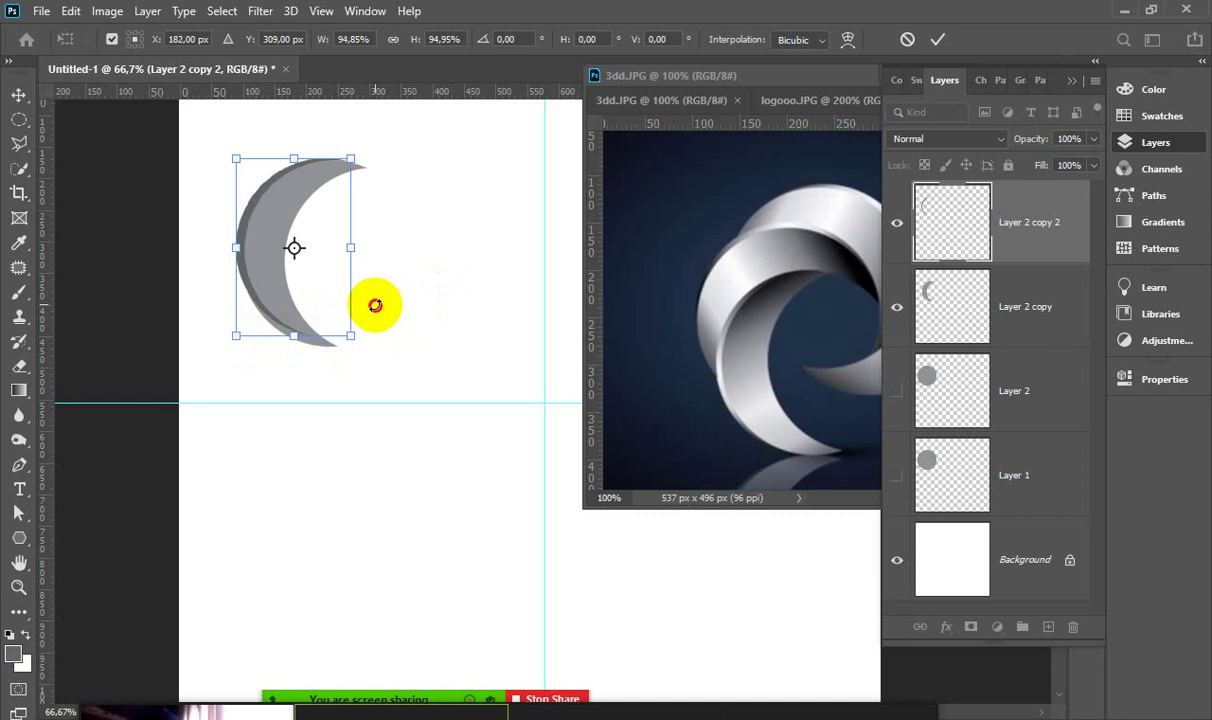
left_click_drag(375, 305, 360, 290)
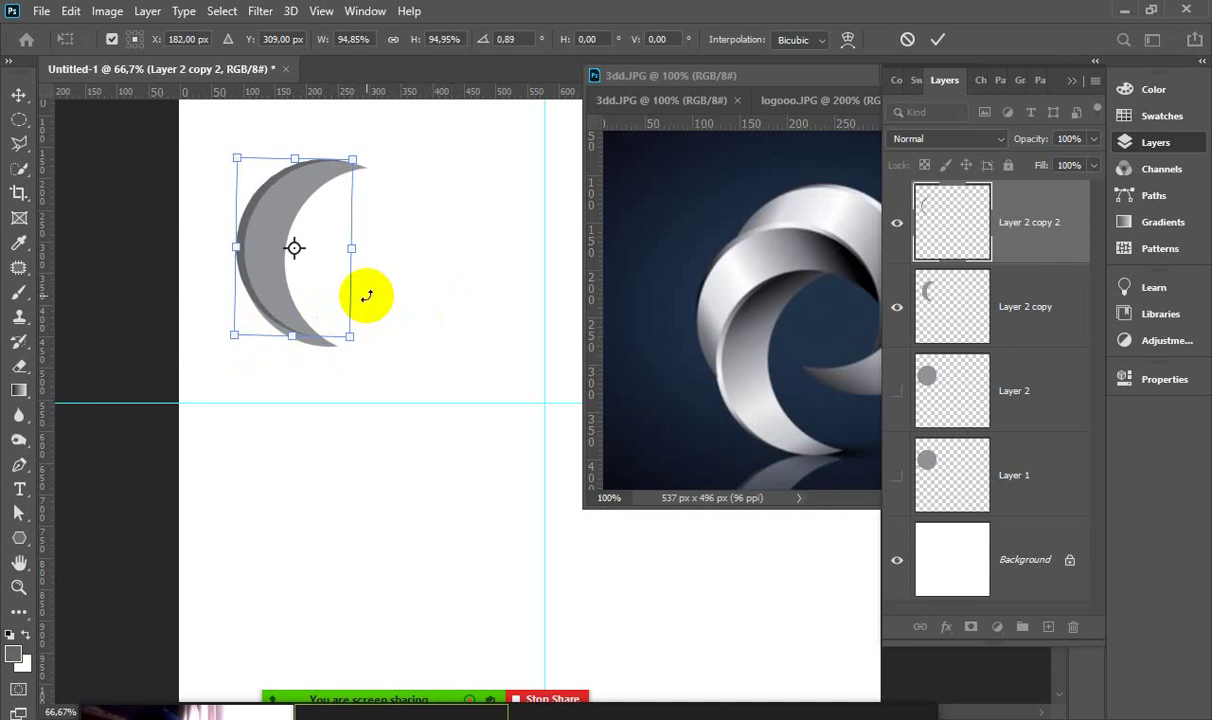
key("l")
key("Return")
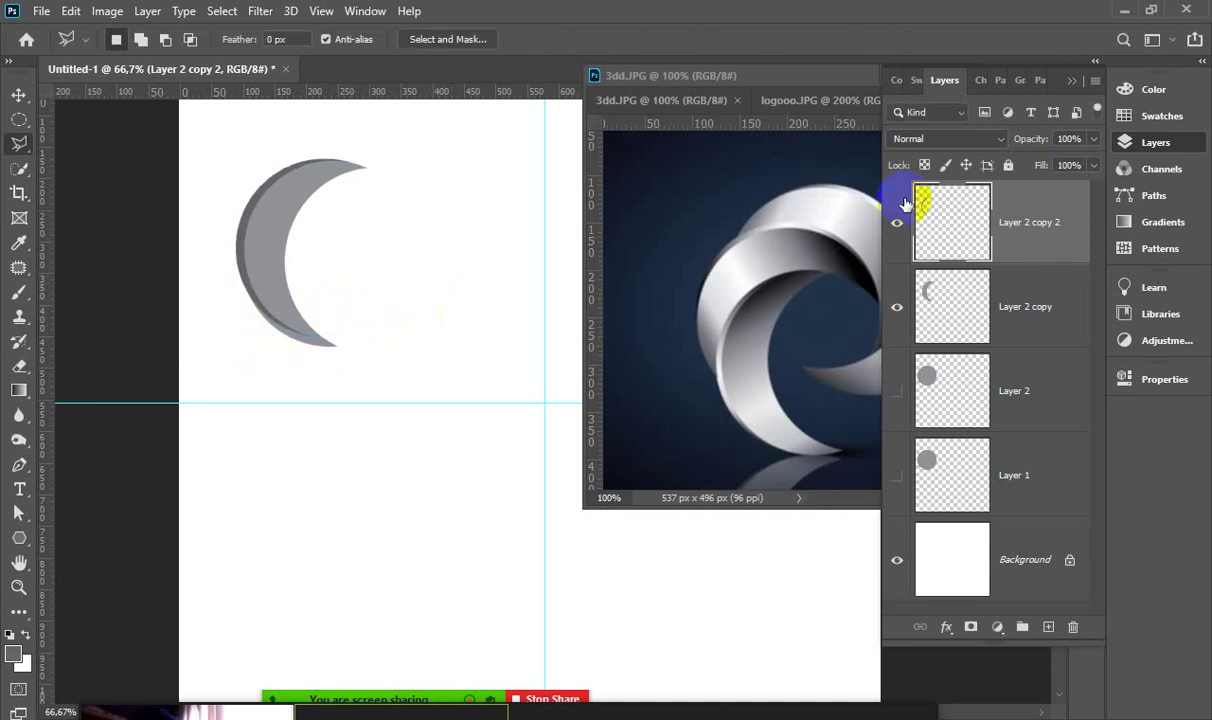
Move Layer 2 copy 2 below Layer 2 copy and nudge the darker copy into offset
left_click_drag(968, 249, 1010, 354)
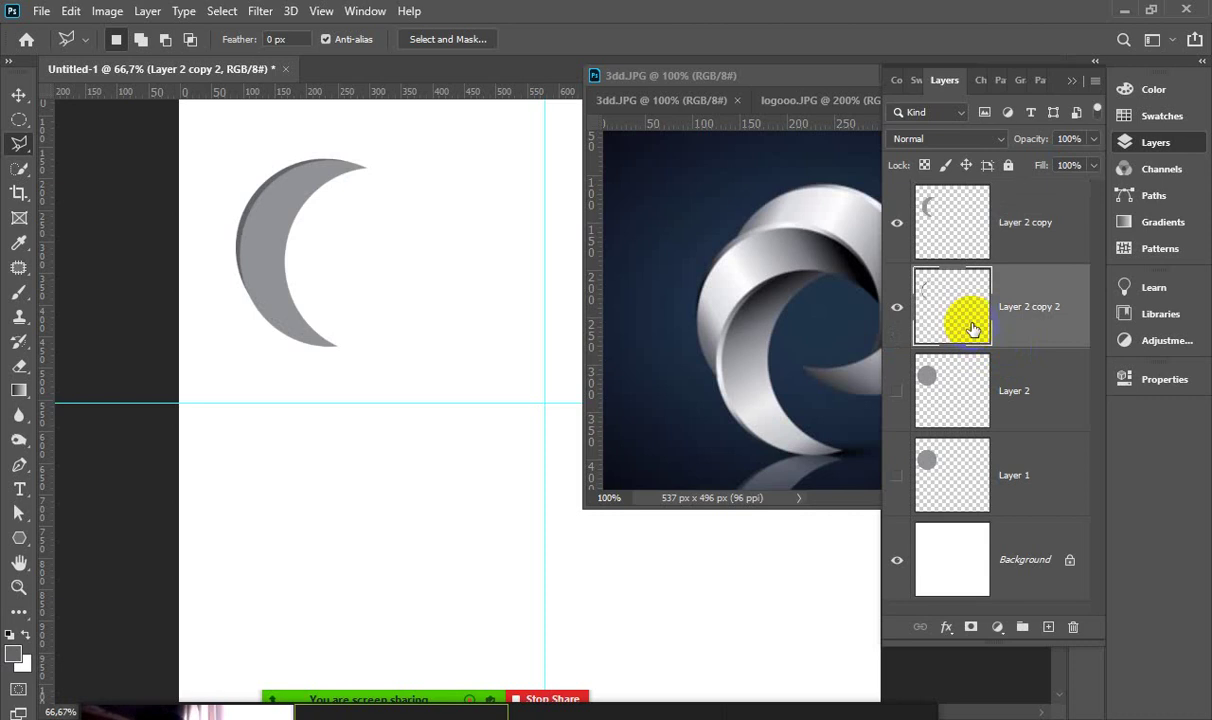
left_click(20, 96)
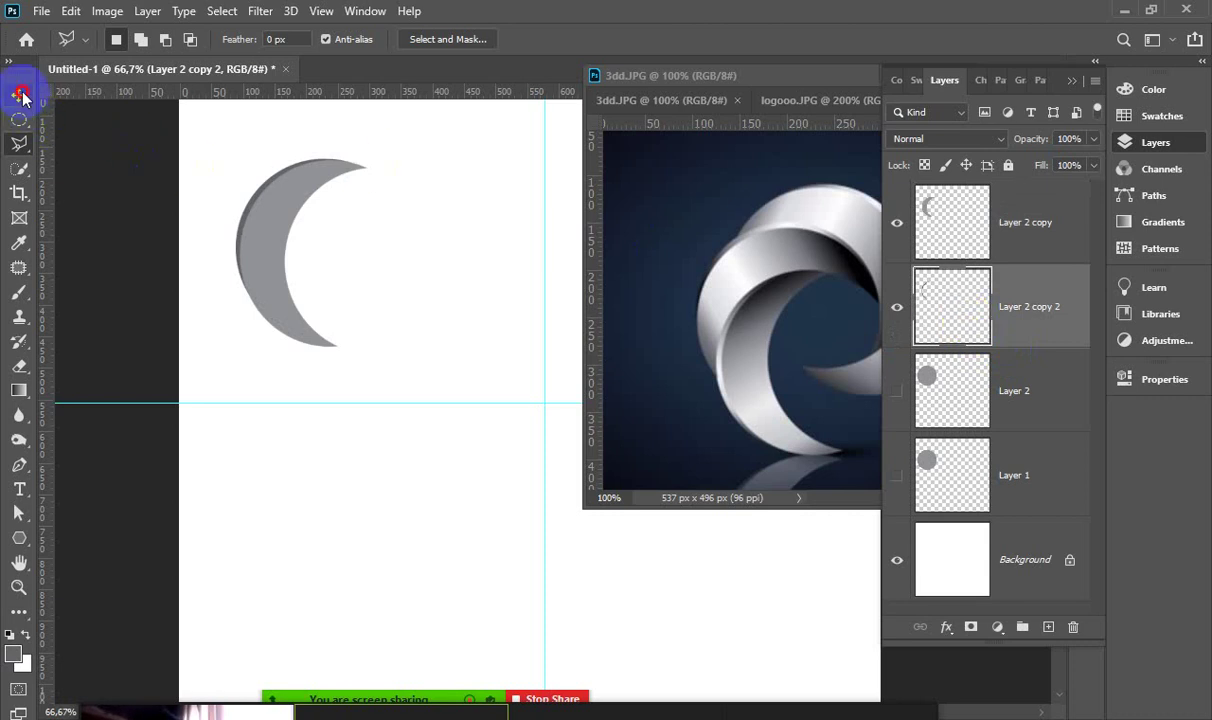
key("Left")
key("Left")
key("Left")
key("Left")
key("Left")
key("Left")
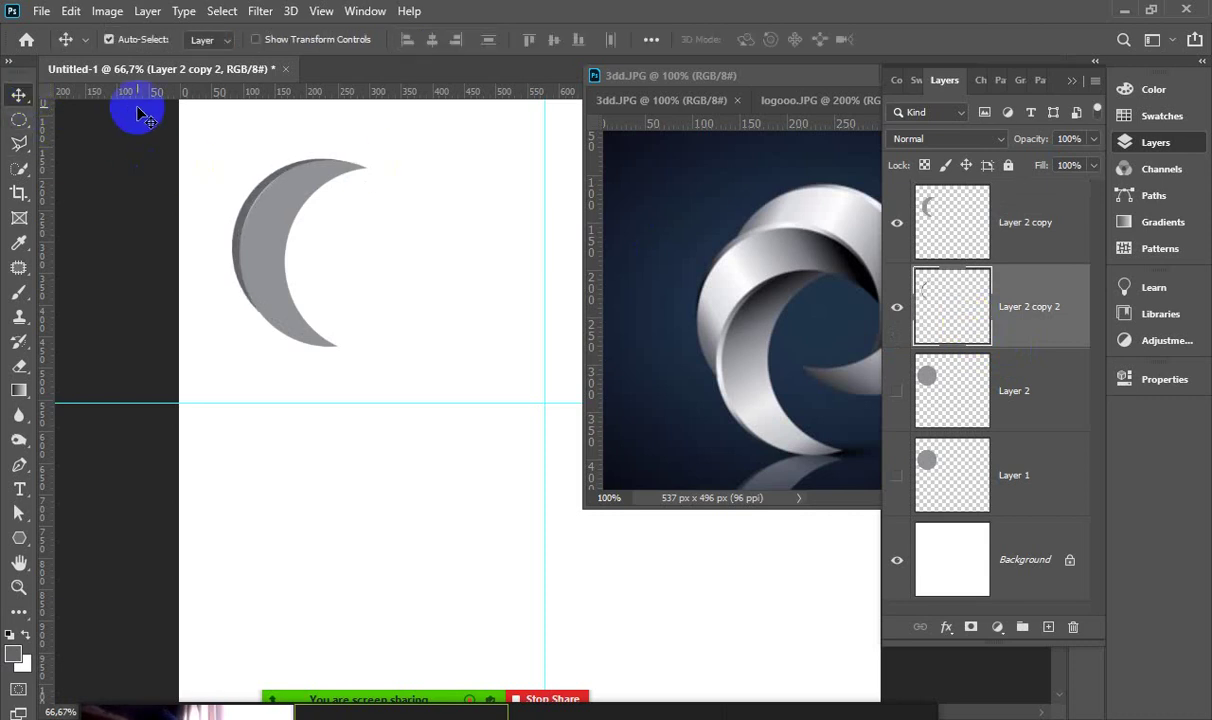
key("Right")
key("Right")
key("Up")
key("Up")
key("Up")
key("Right")
key("Right")
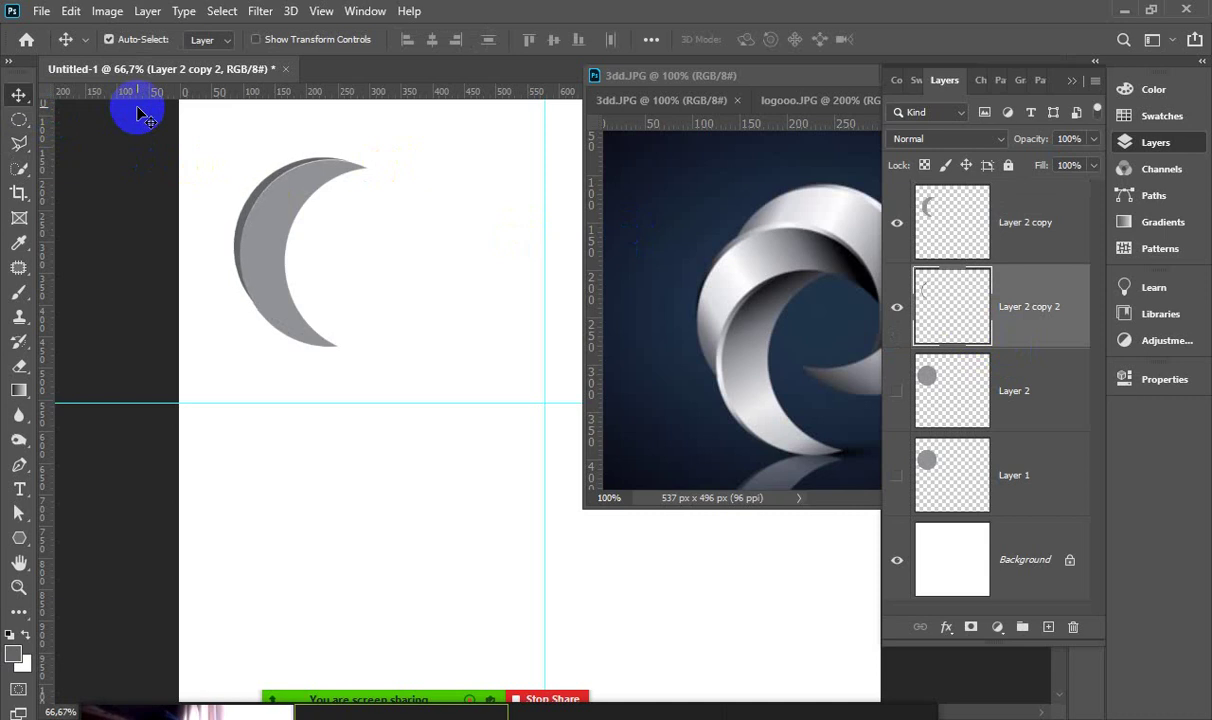
key("Right")
key("Right")
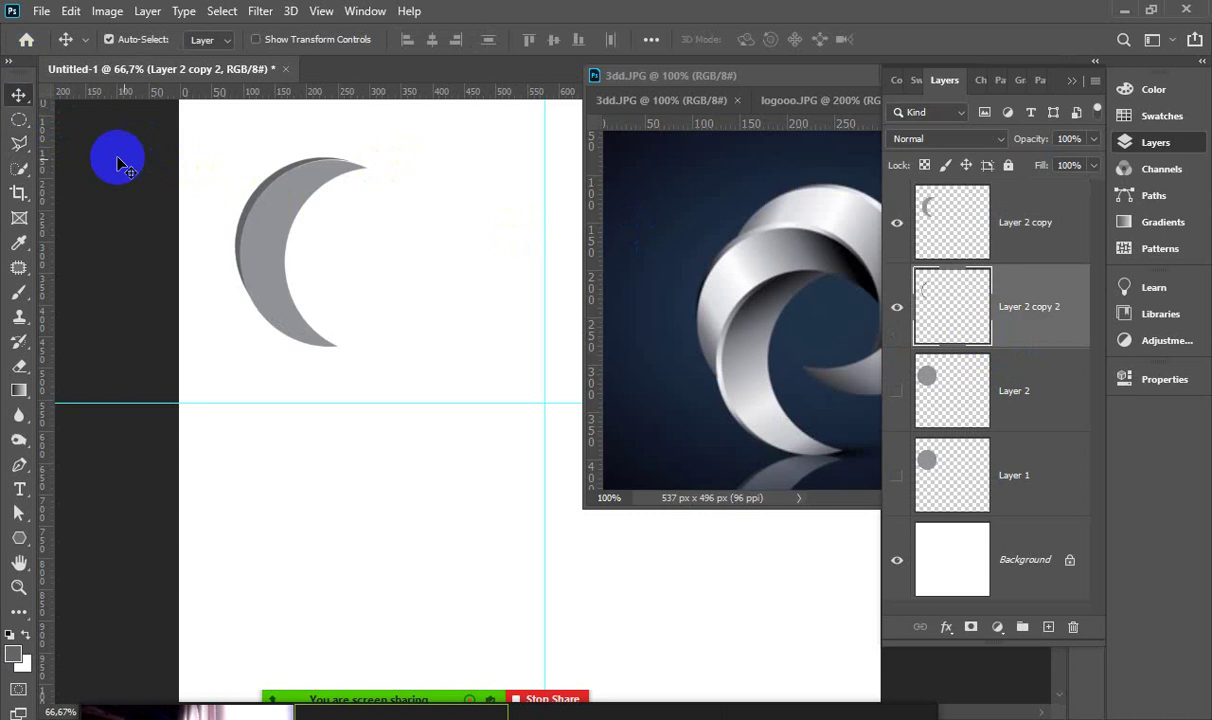
Nudge the front crescent up one pixel and shift the 3dd.JPG reference window left
left_click(285, 230)
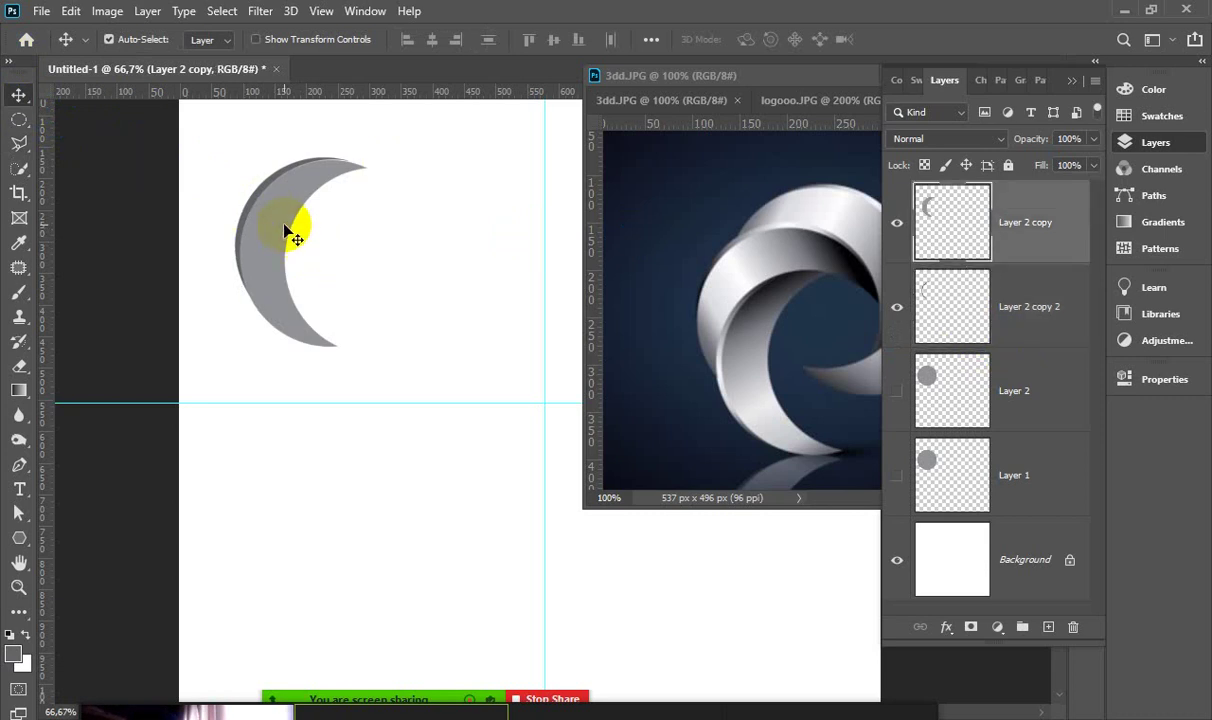
key("Up")
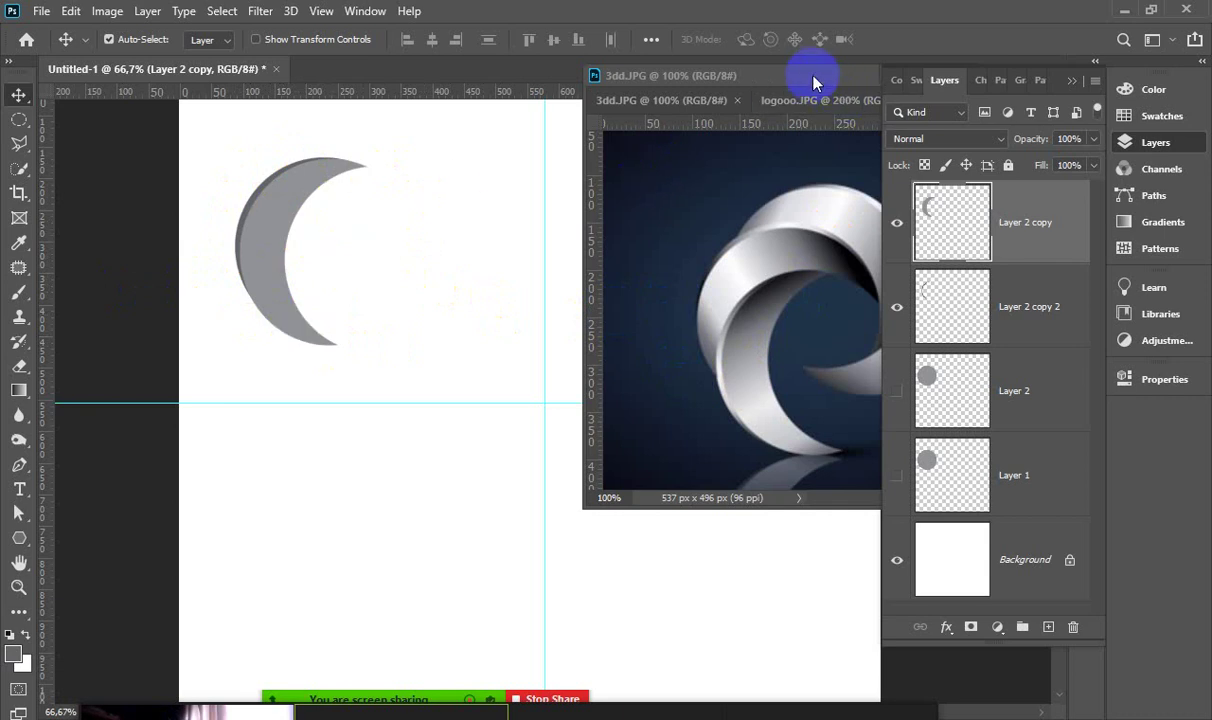
left_click_drag(811, 80, 774, 78)
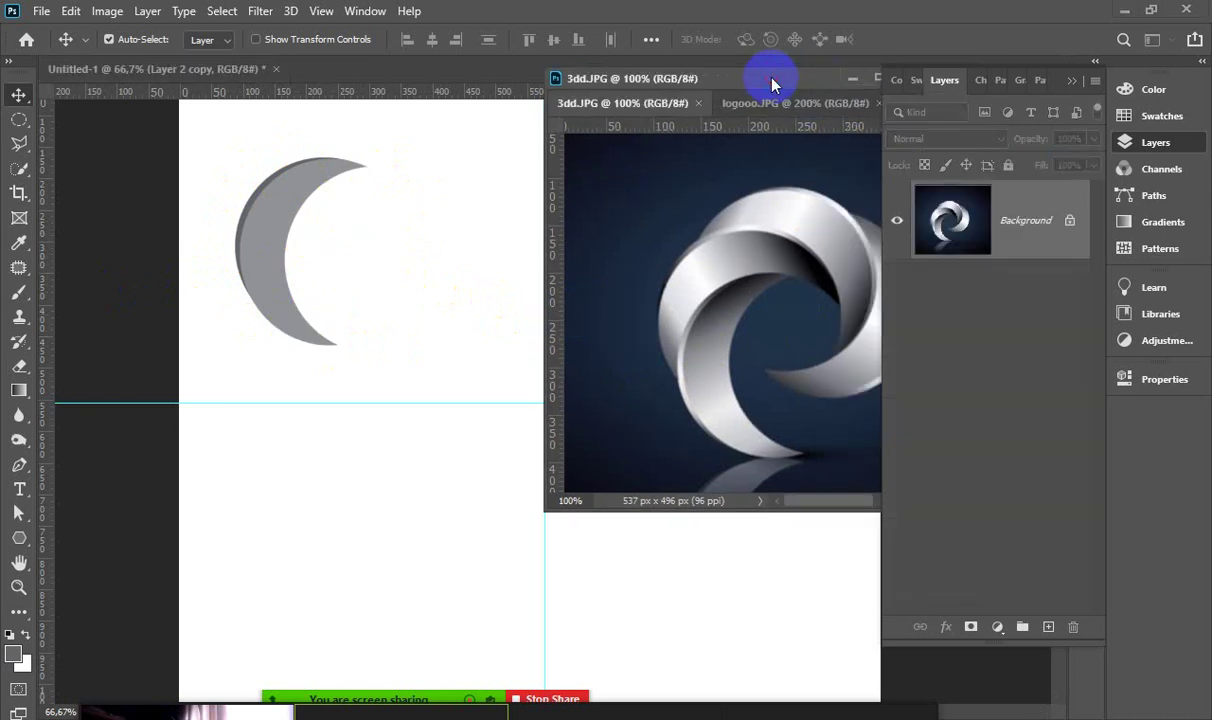
Select Layer 2 copy and Layer 2 copy 2 in Untitled-1 and merge them into one layer
left_click(443, 428)
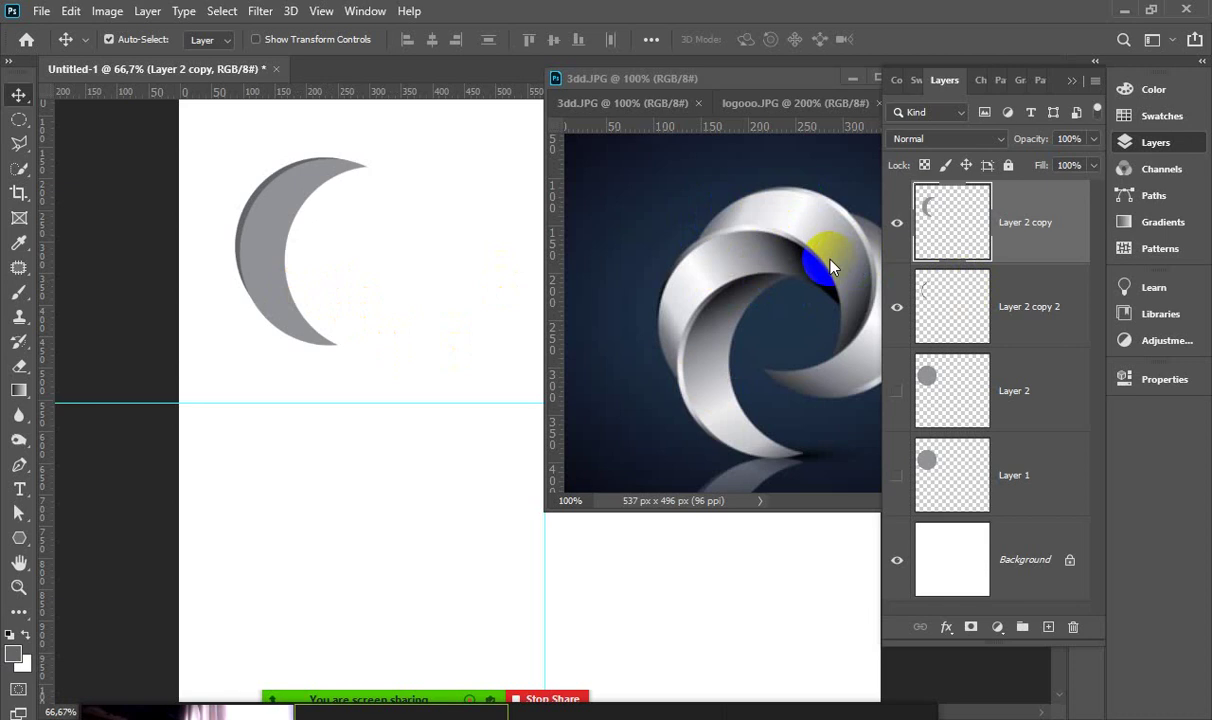
left_click(958, 317, "shift")
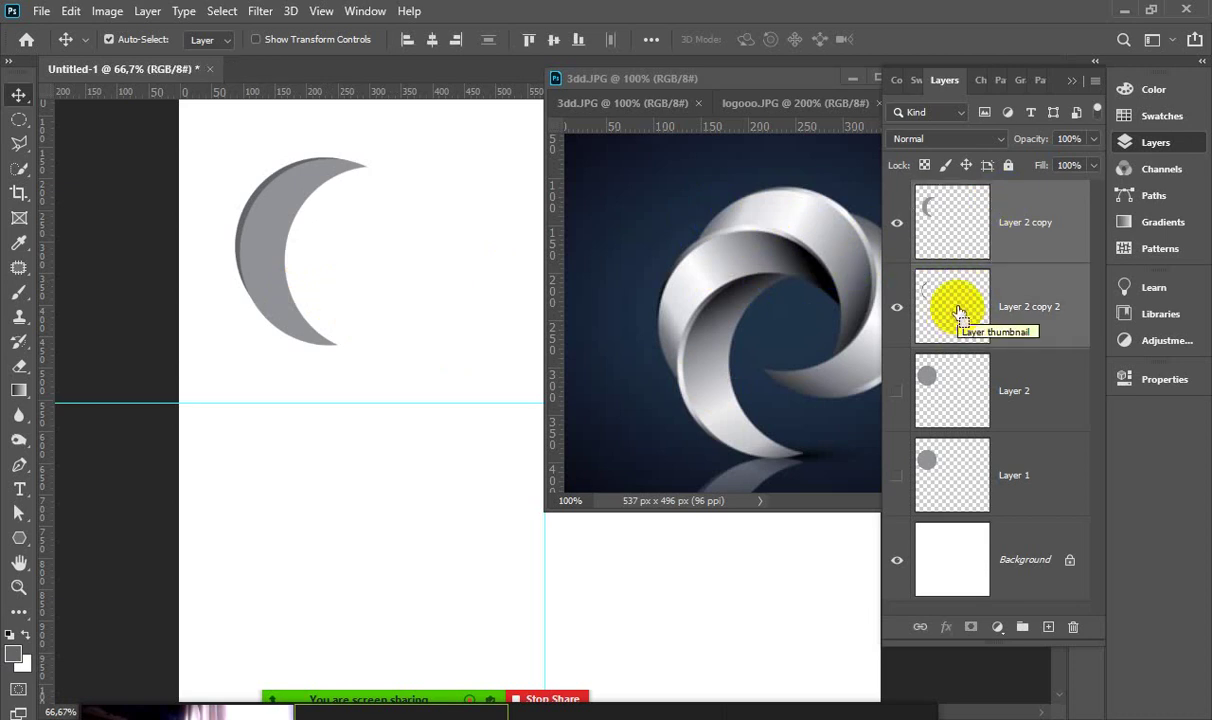
key("ctrl+e")
mouse_move(372, 695)
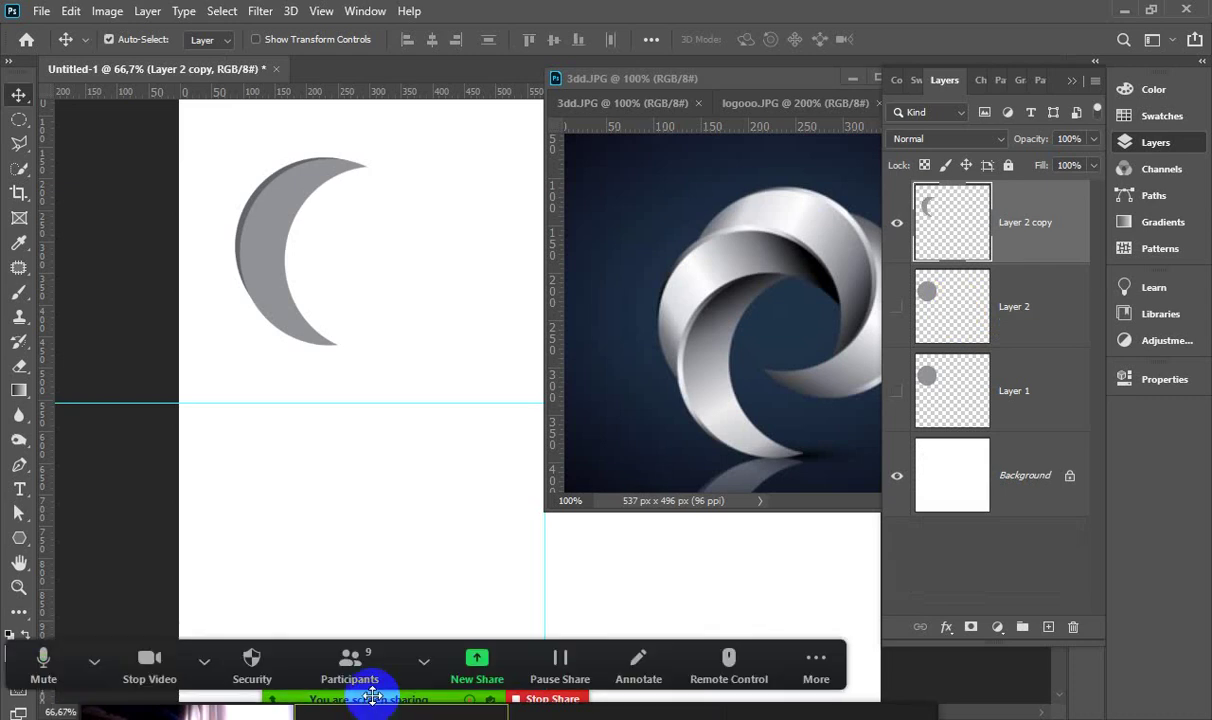
left_click(110, 650)
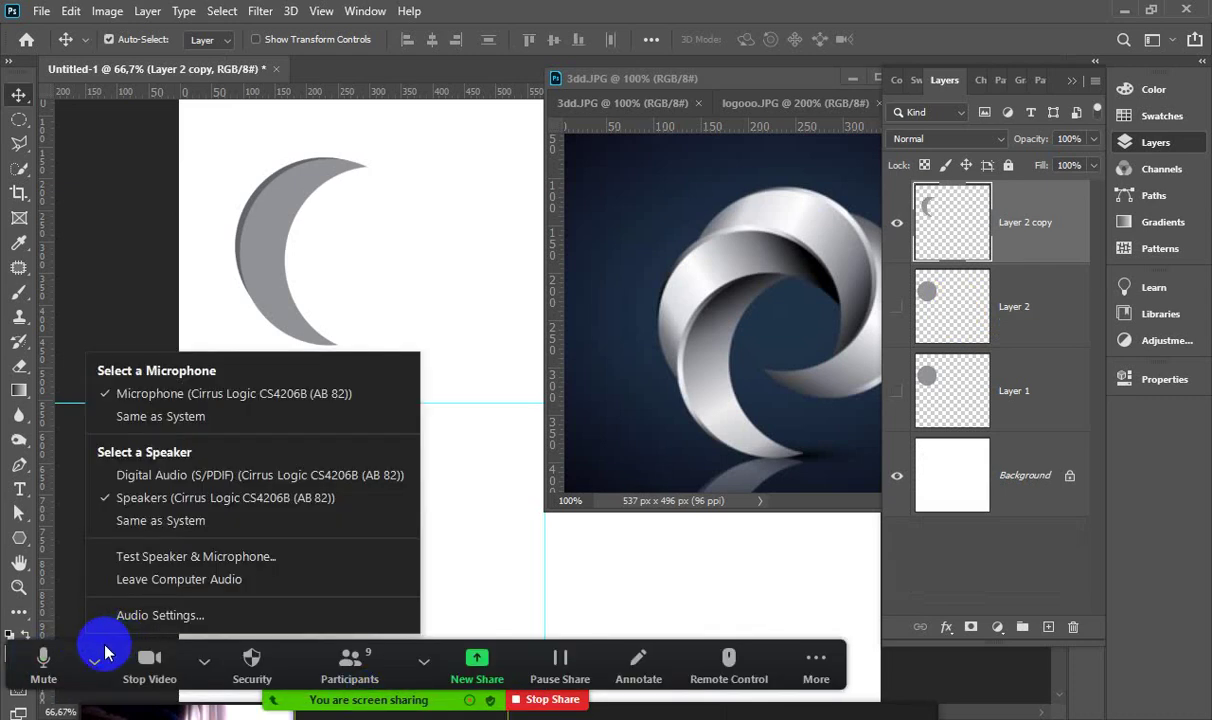
left_click(455, 12)
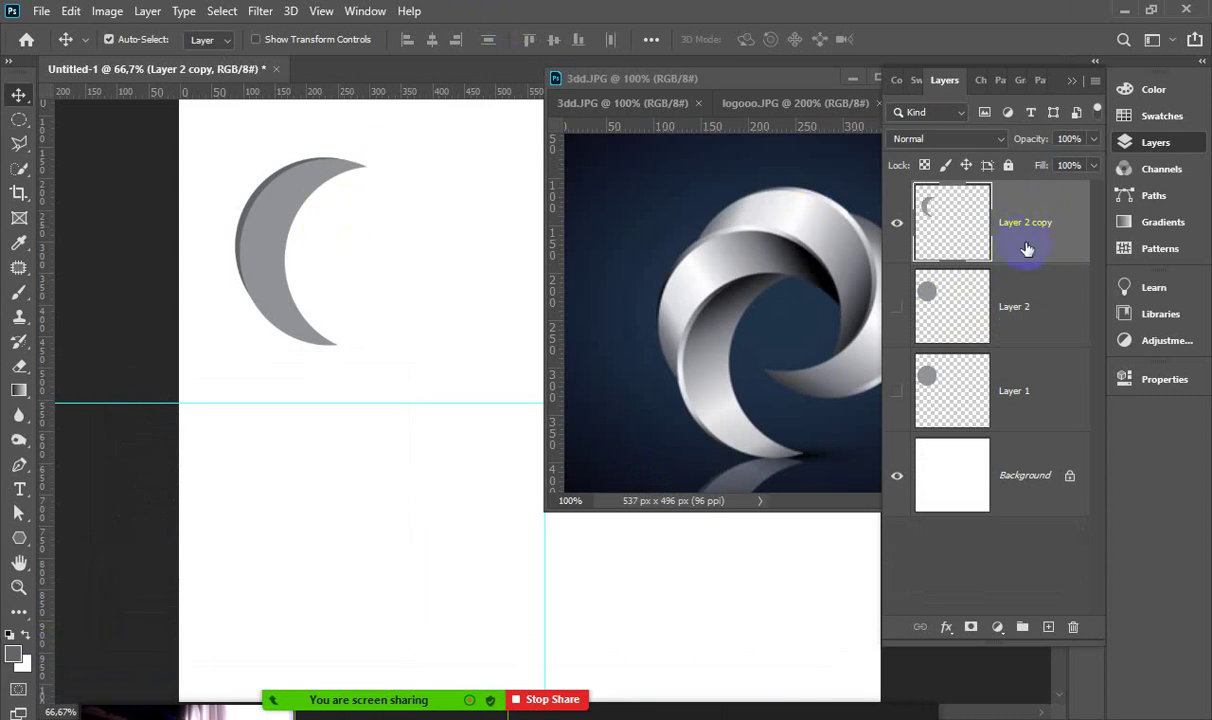
Duplicate the merged crescent and rotate the copy to about 39°
key("ctrl+j")
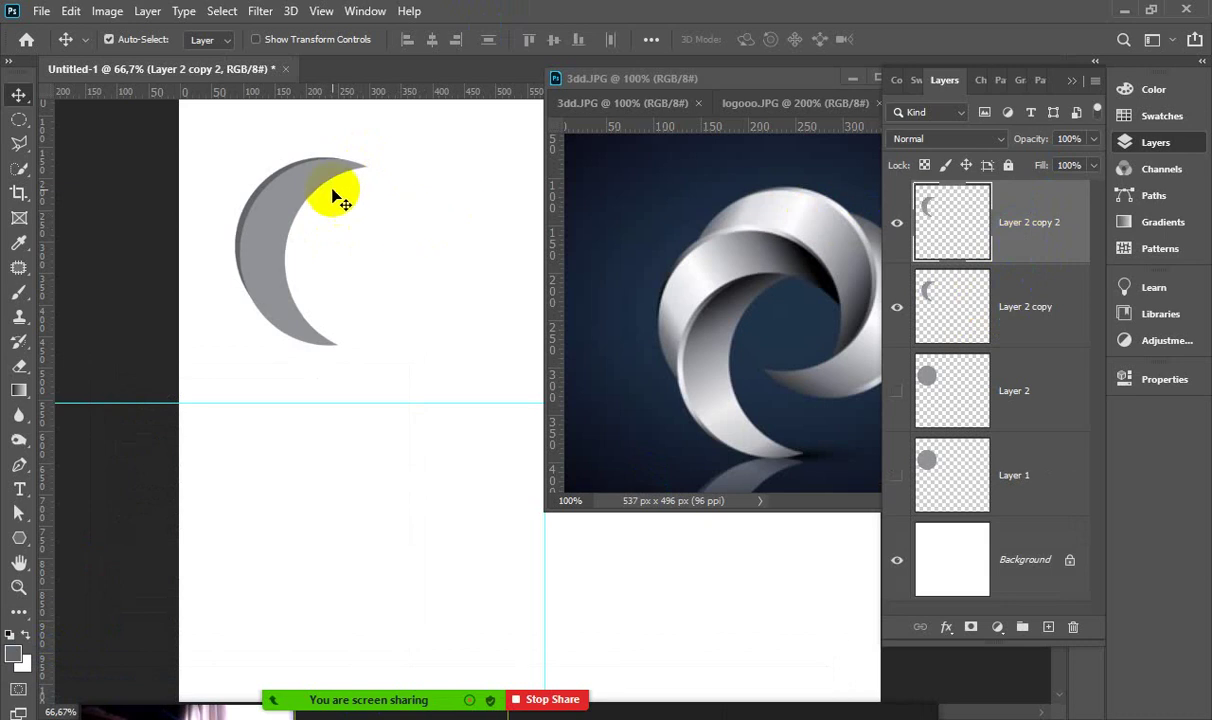
key("ctrl+t")
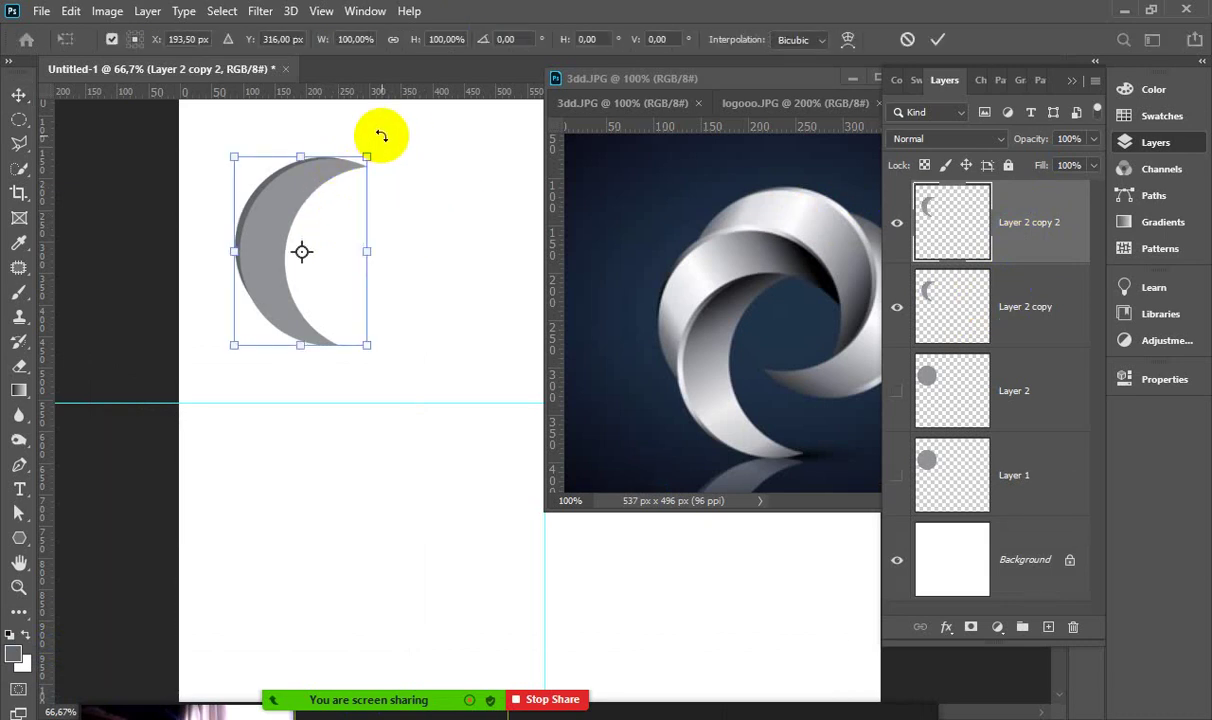
left_click_drag(381, 135, 437, 161)
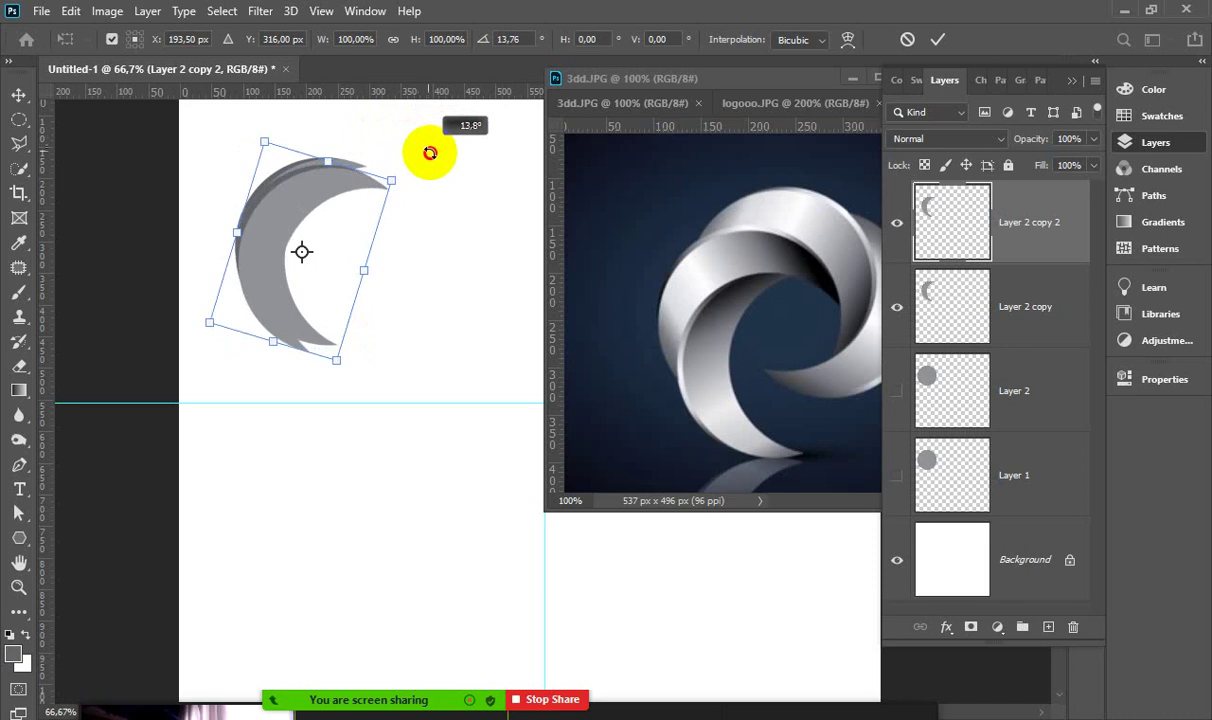
left_click_drag(335, 199, 306, 145)
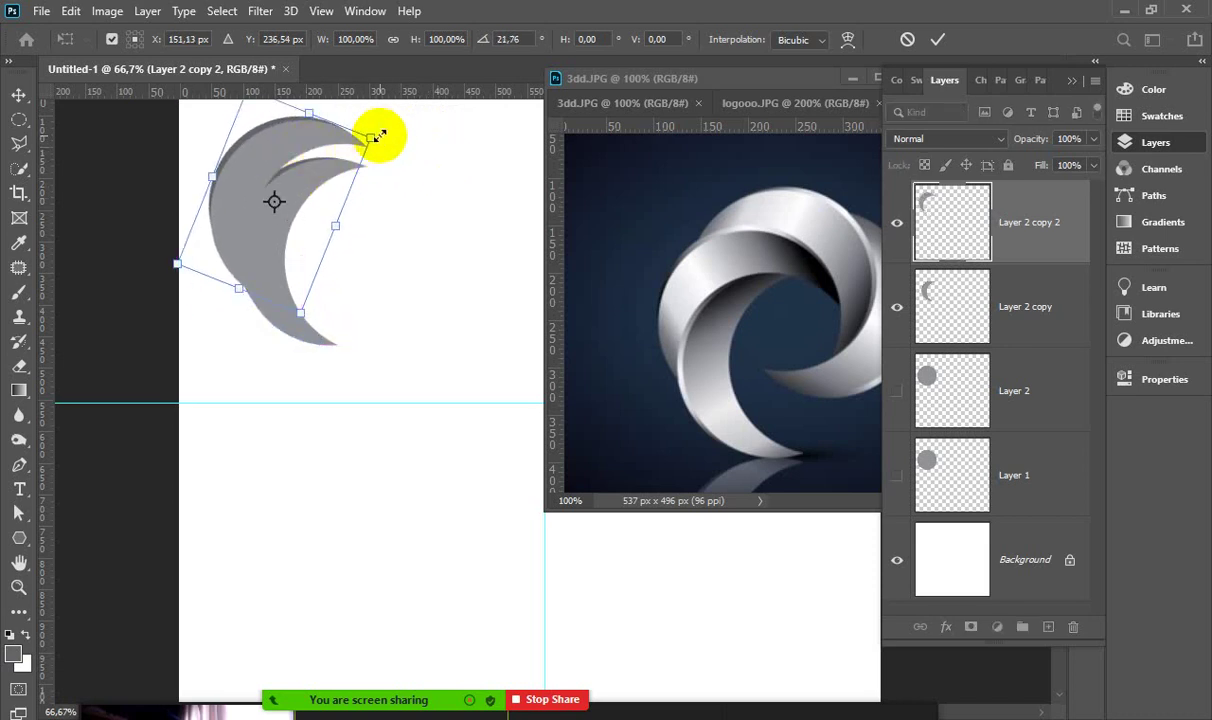
left_click_drag(390, 128, 424, 160)
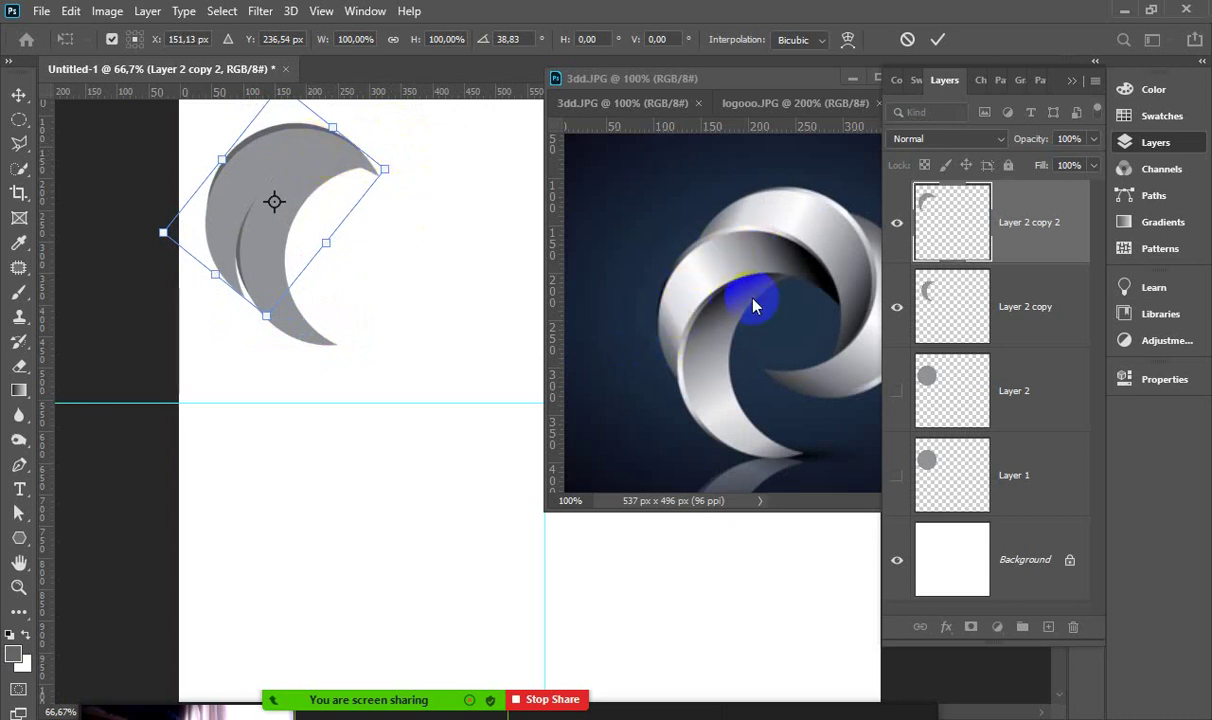
Rotate the crescent copy to about 46° and shift it slightly up and right
left_click(748, 427)
left_click_drag(257, 165, 255, 158)
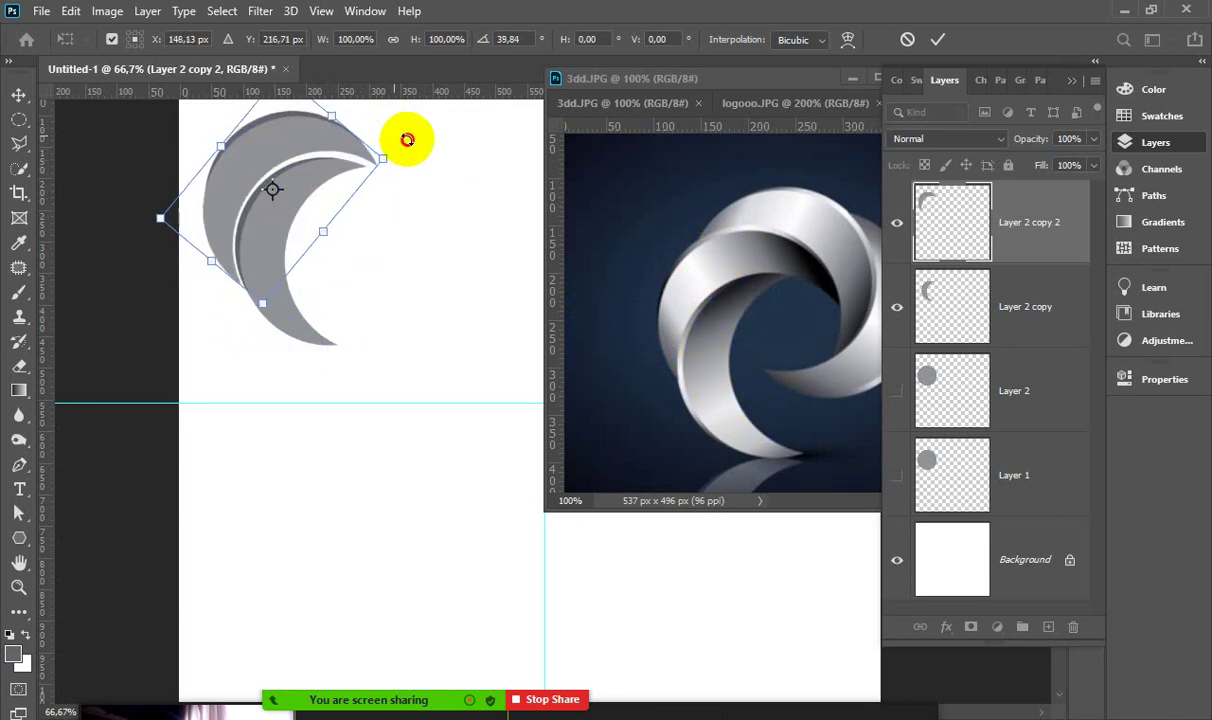
left_click_drag(400, 136, 419, 141)
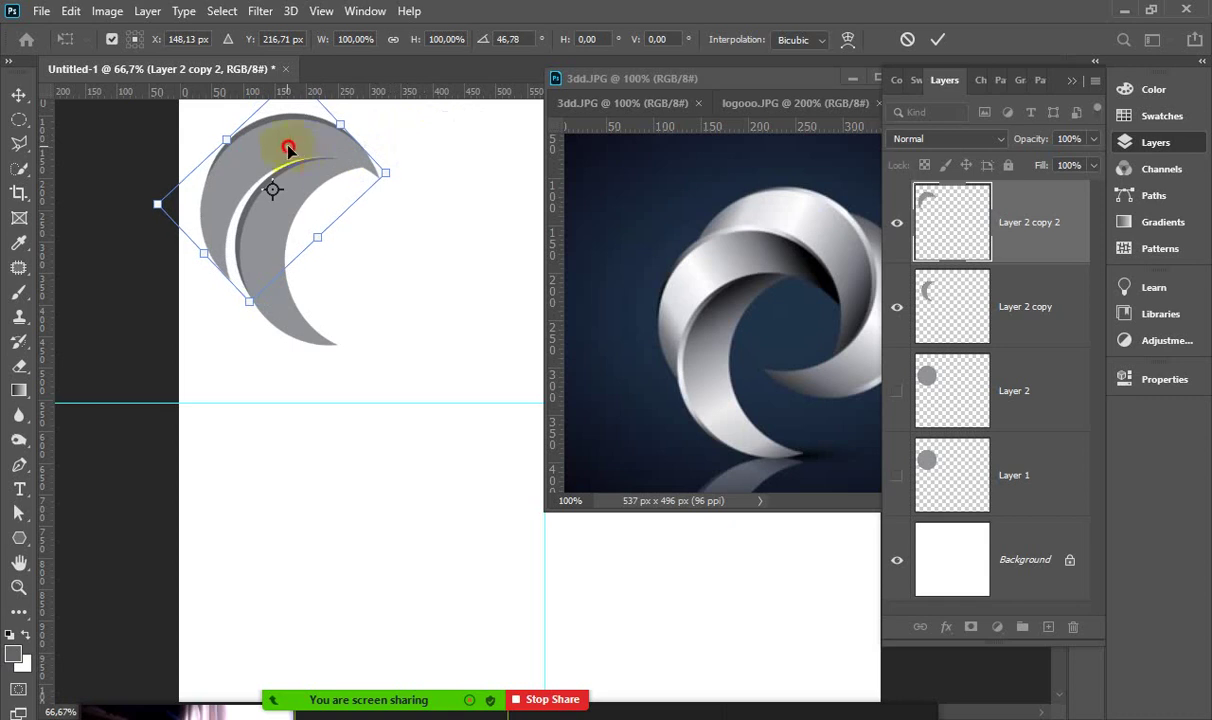
left_click_drag(284, 149, 290, 146)
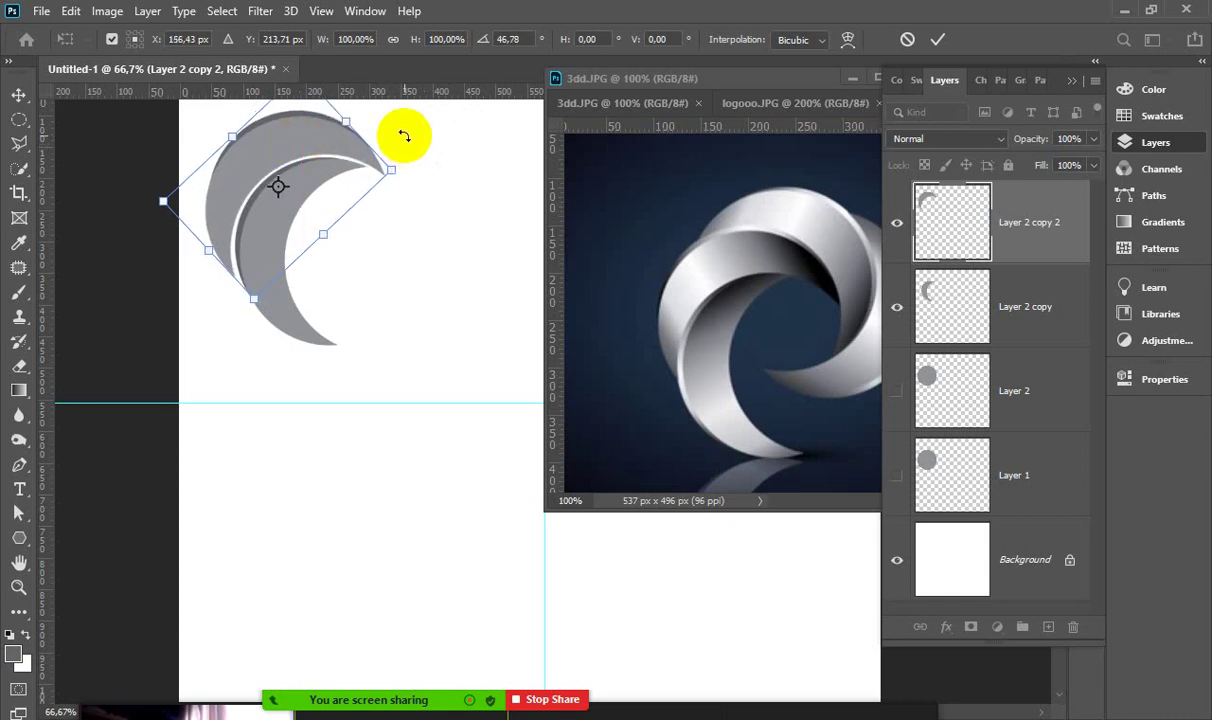
key("Down")
key("Down")
key("Down")
key("Down")
key("Down")
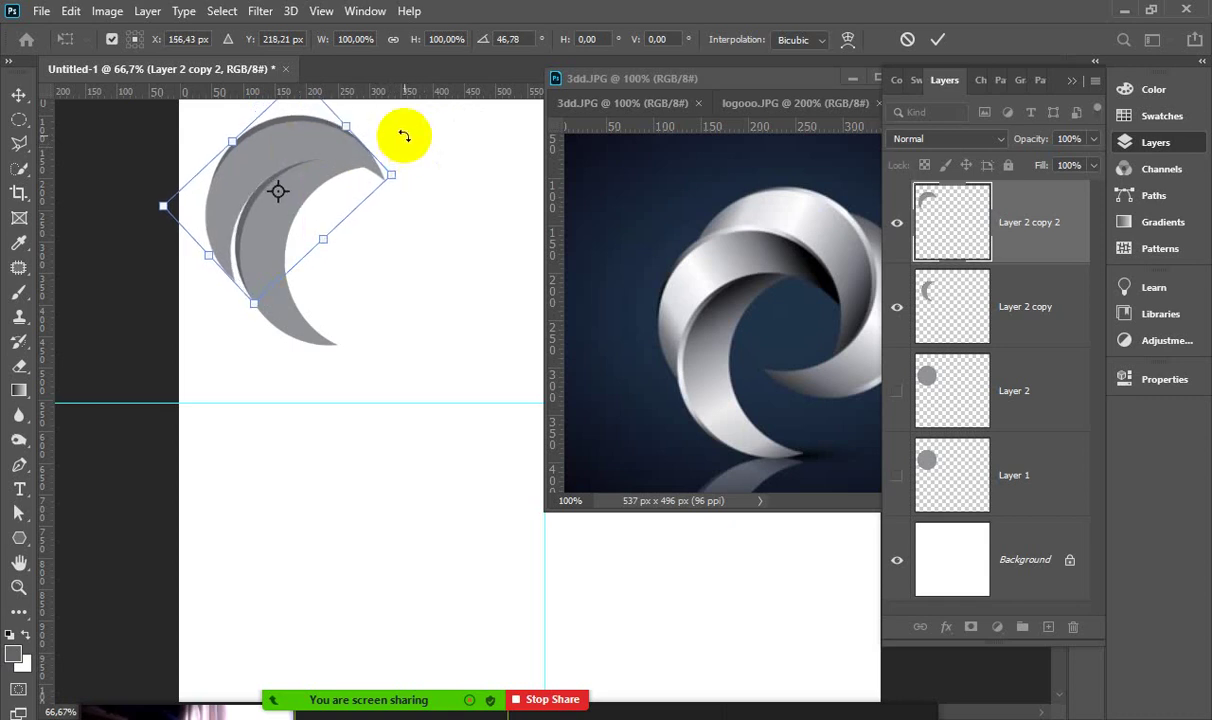
key("Up")
key("Up")
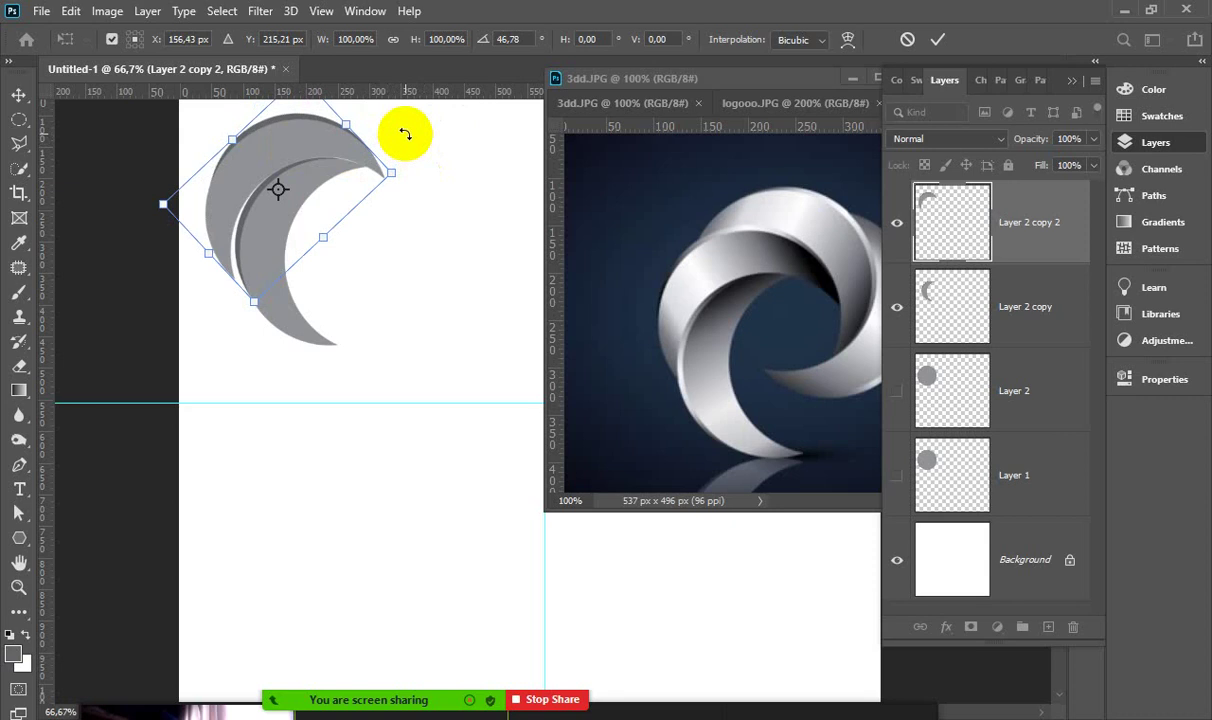
key("Up")
Rotate the copy to about 50.7° and move it up-right over the lower crescent
left_click_drag(405, 133, 412, 129)
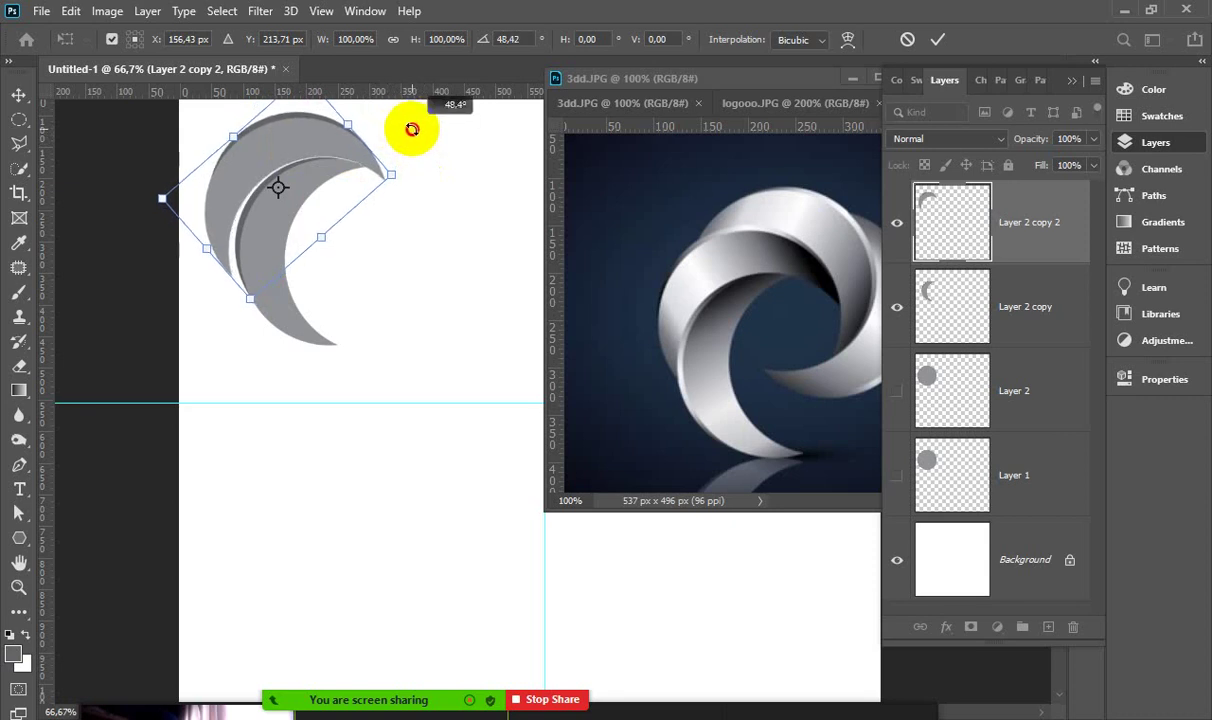
left_click_drag(306, 128, 312, 125)
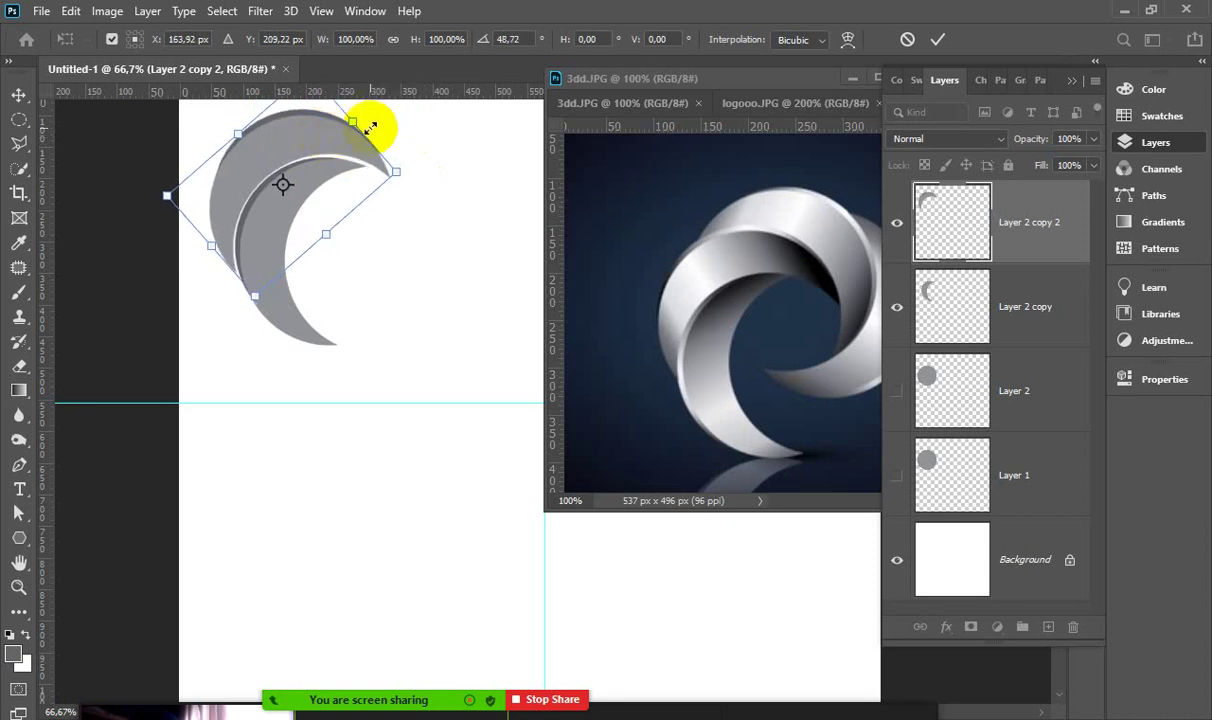
left_click_drag(387, 117, 391, 117)
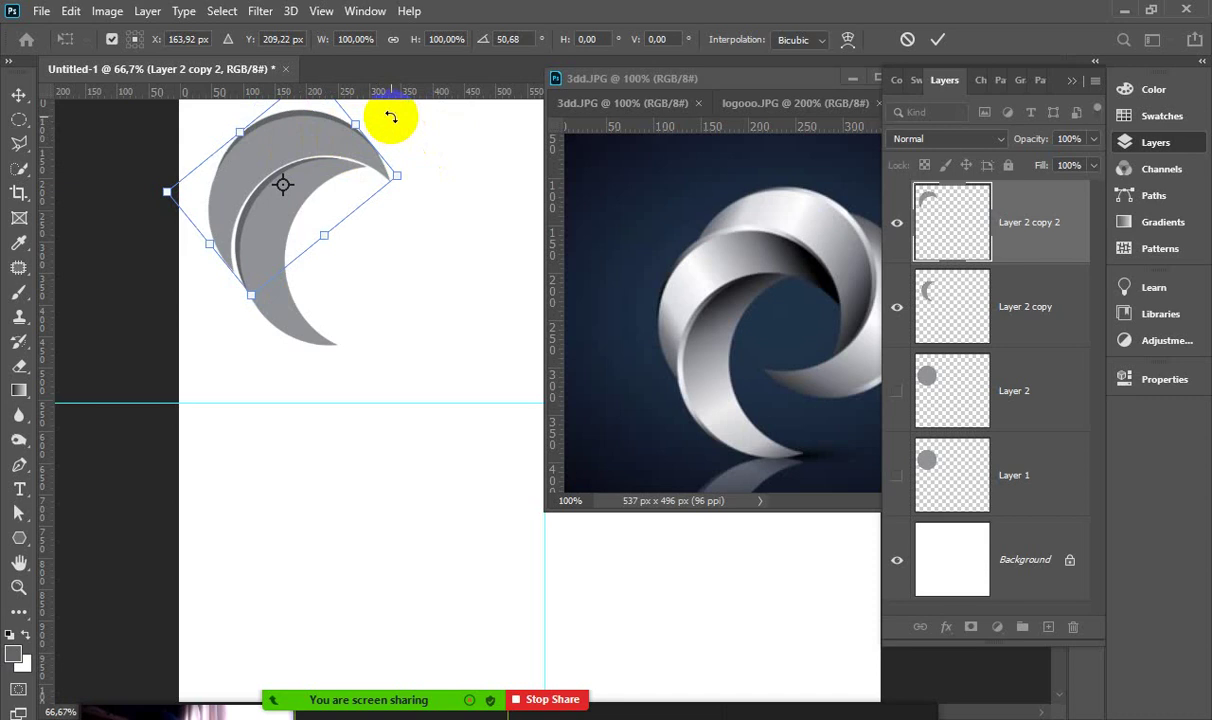
key("Down")
key("Down")
key("Down")
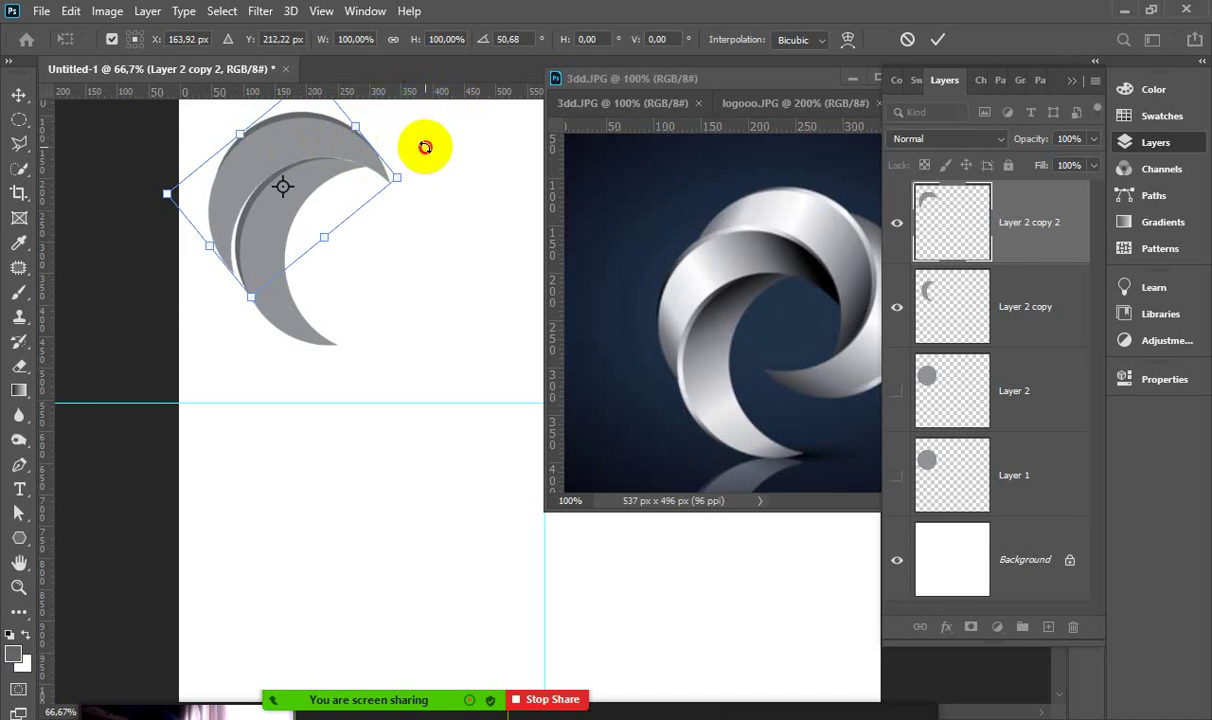
left_click_drag(308, 135, 318, 127)
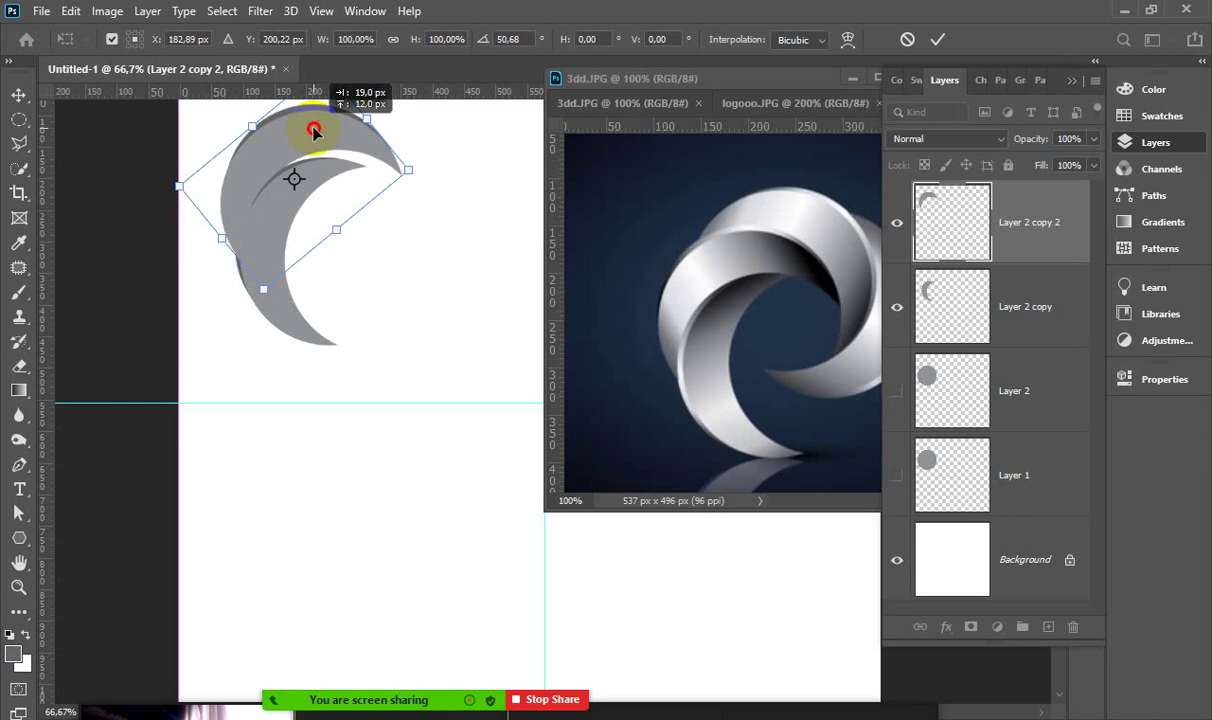
left_click_drag(432, 228, 436, 330)
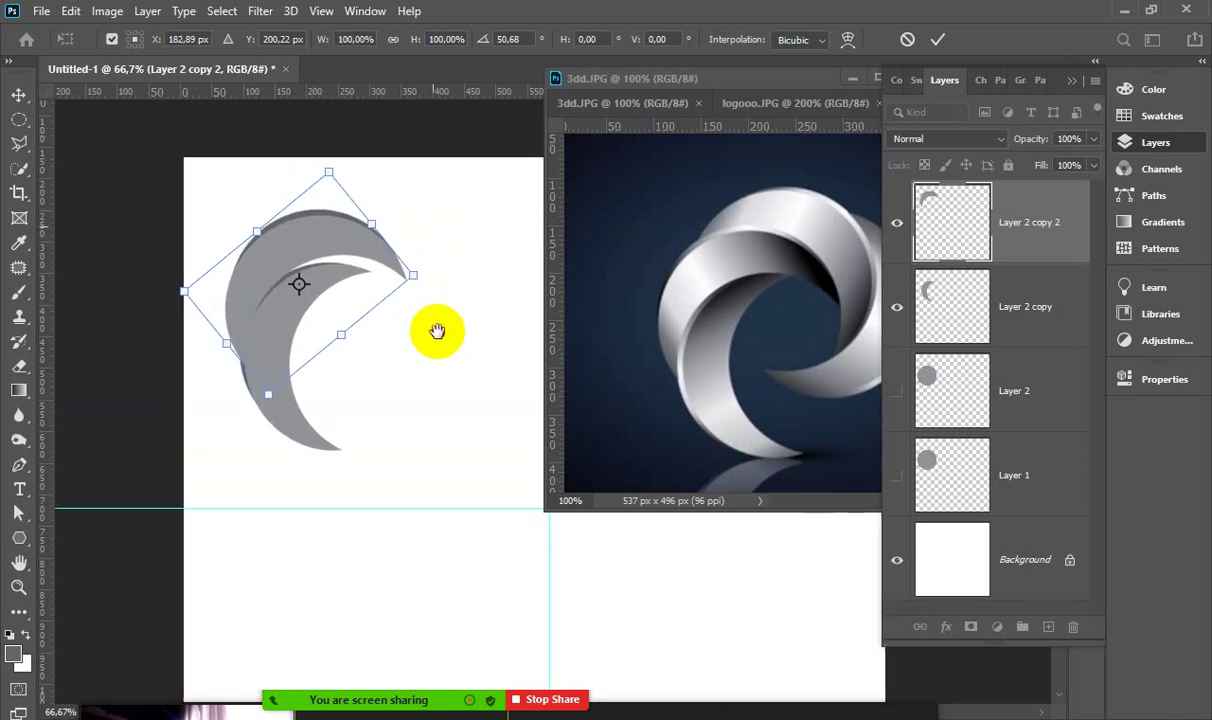
Rotate the top crescent to about 57° and nudge its position with arrow keys
mouse_move(403, 182)
left_mouse_down()
mouse_move(431, 191)
mouse_move(431, 177)
left_mouse_up()
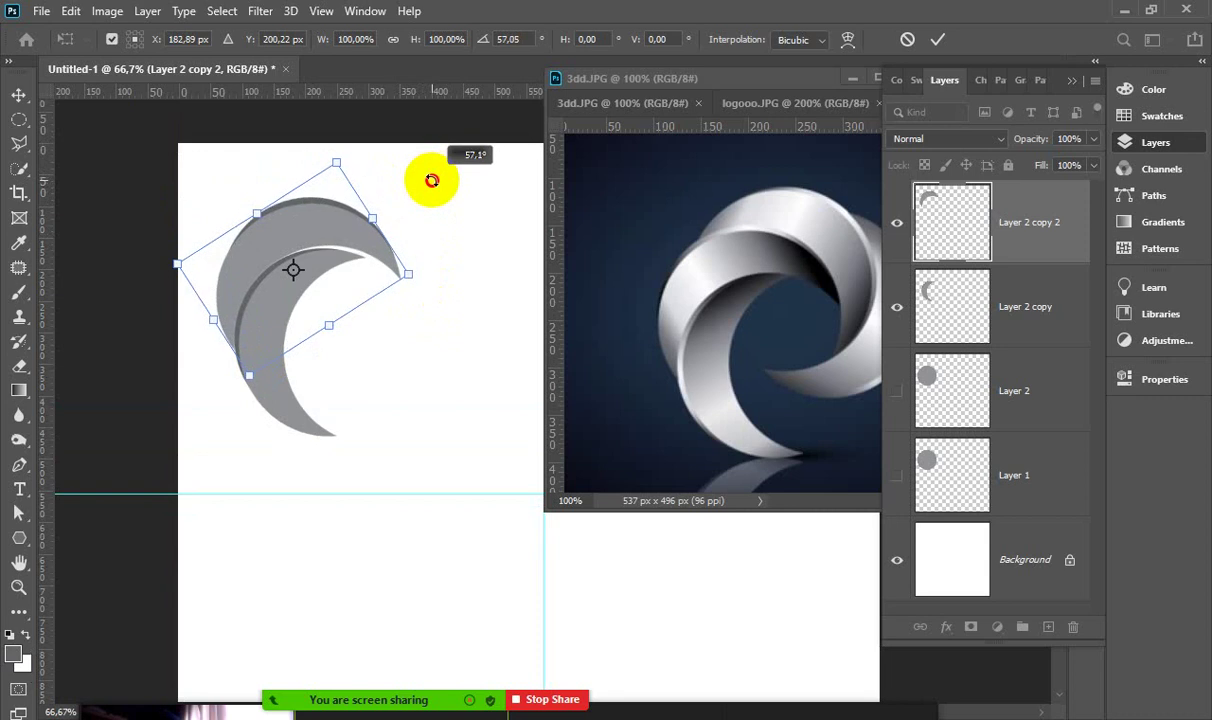
left_click_drag(431, 177, 426, 172)
key("Down")
key("Down")
key("Down")
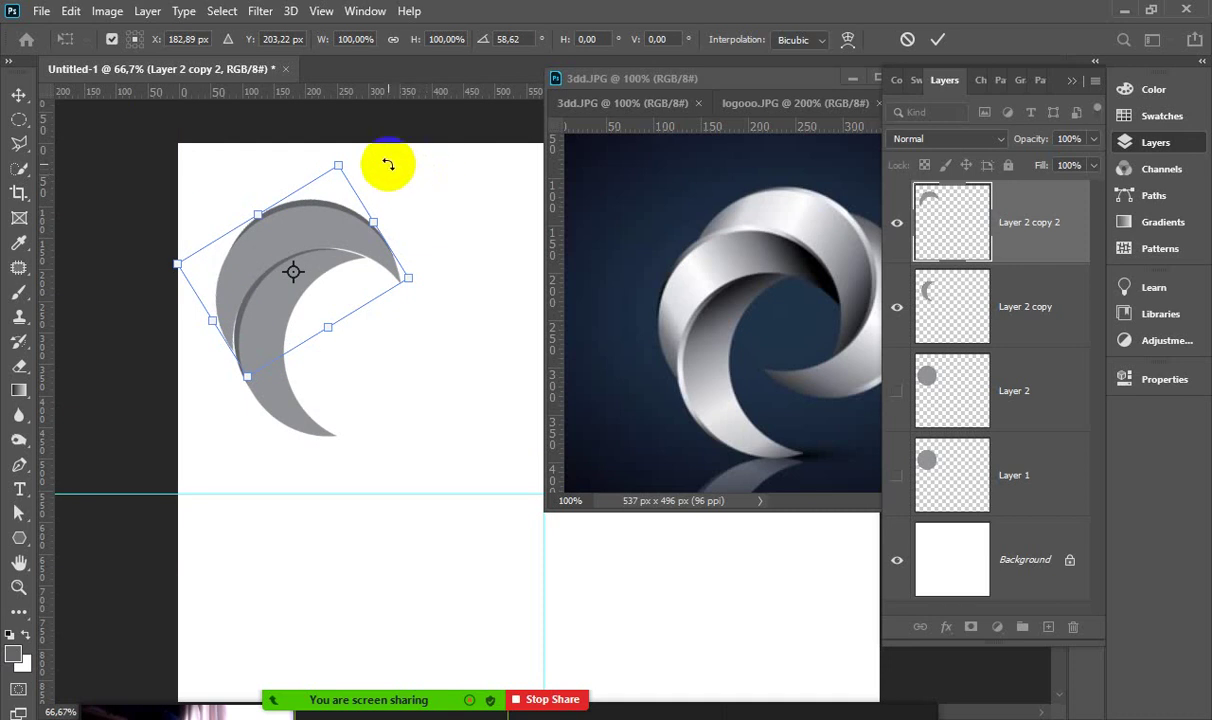
key("Up")
key("Right")
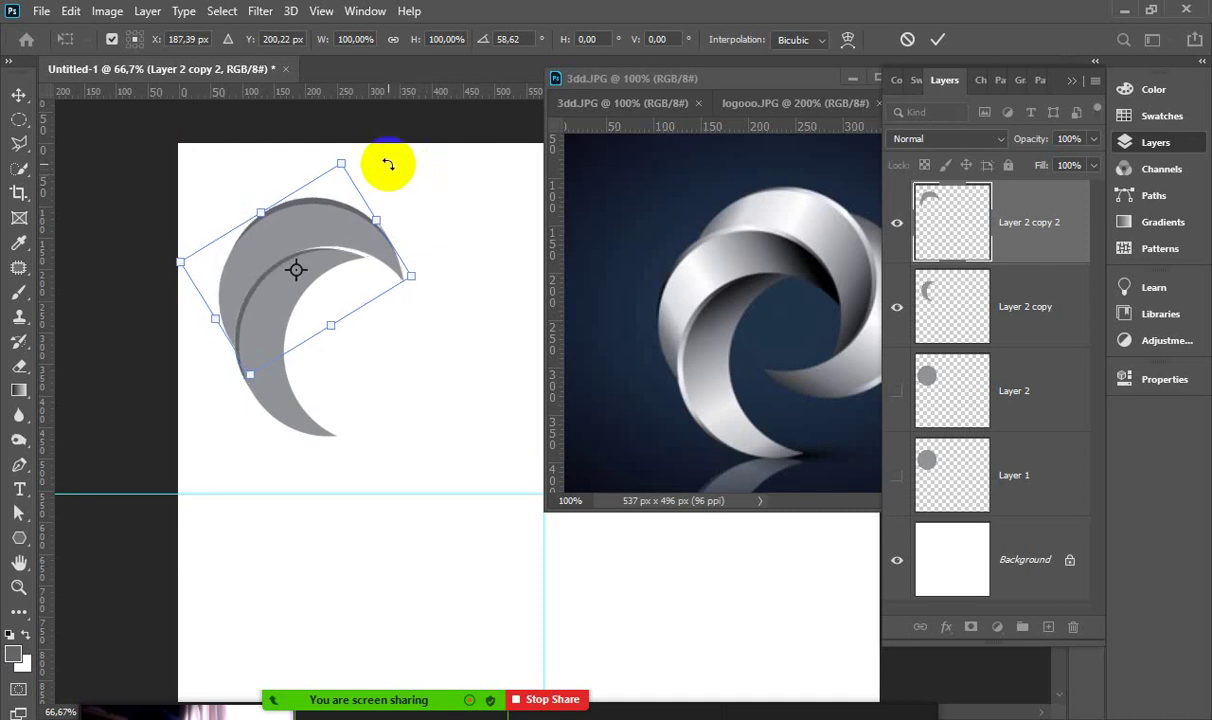
key("Left")
key("Left")
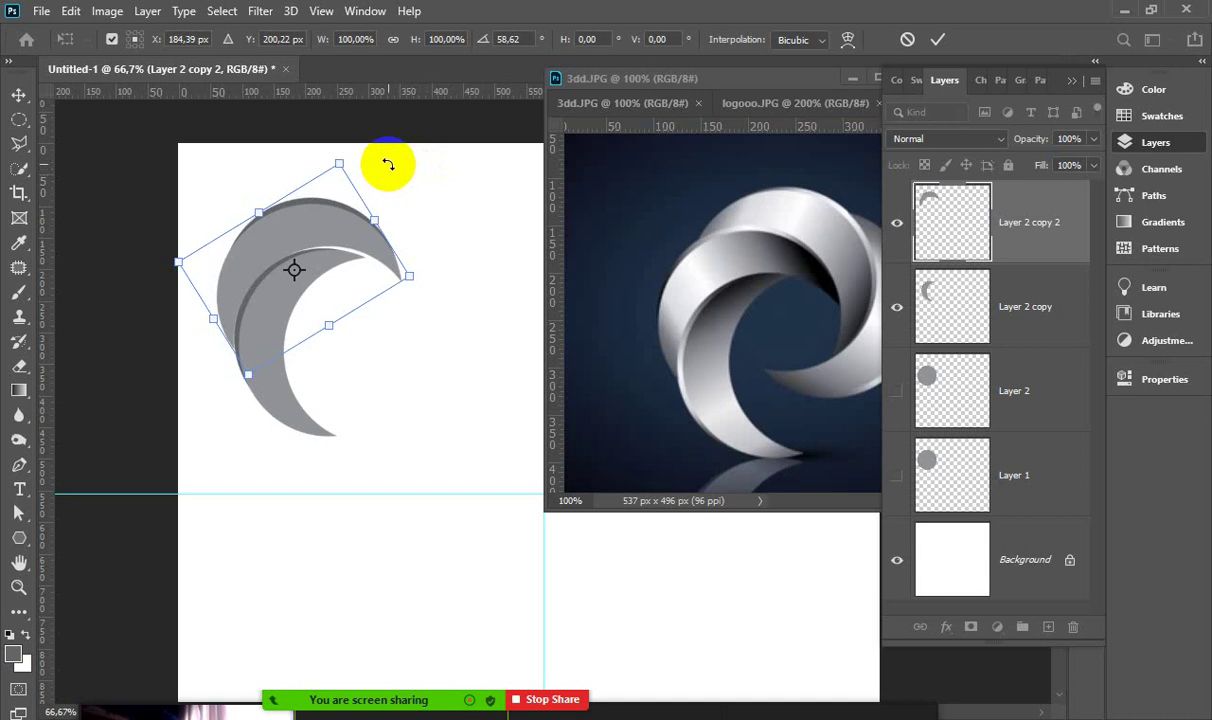
key("Down")
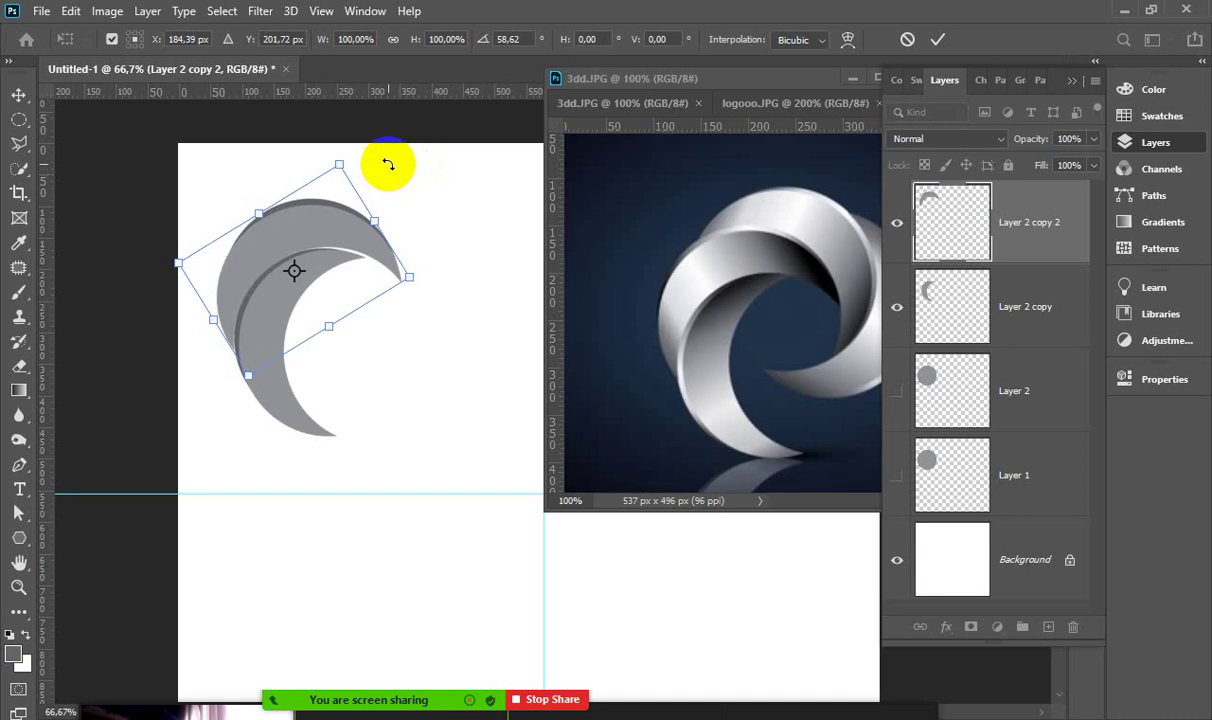
key("Right")
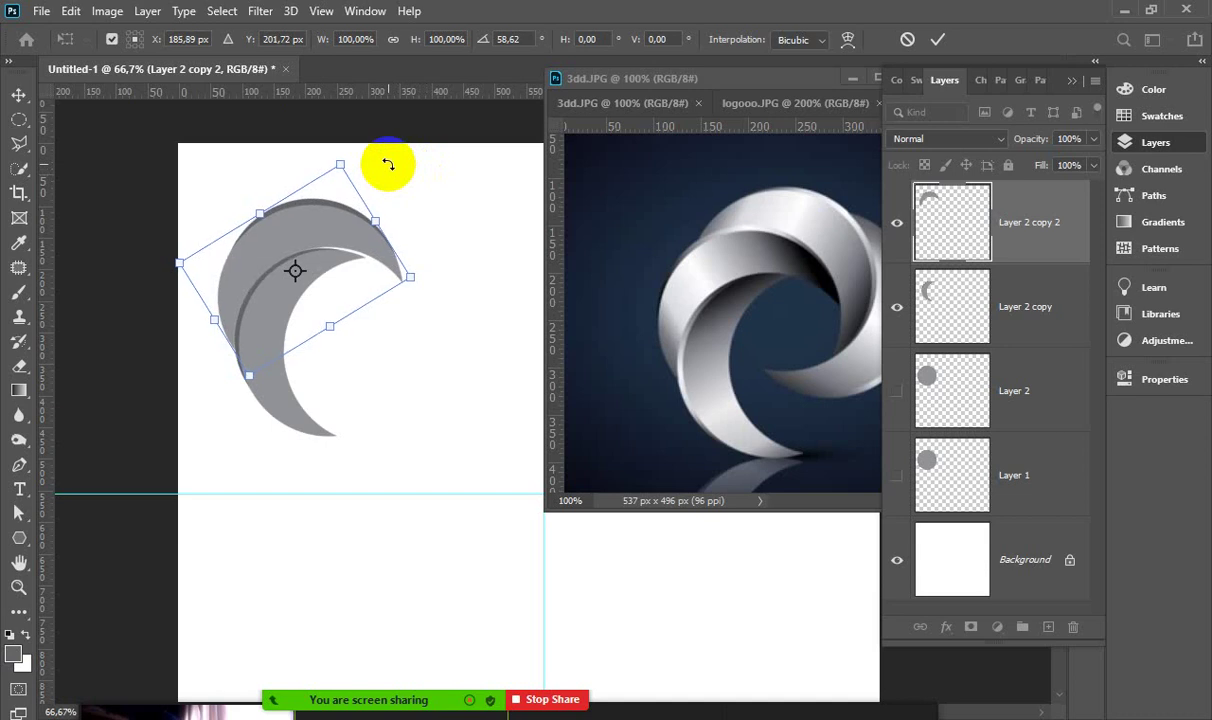
key("Up")
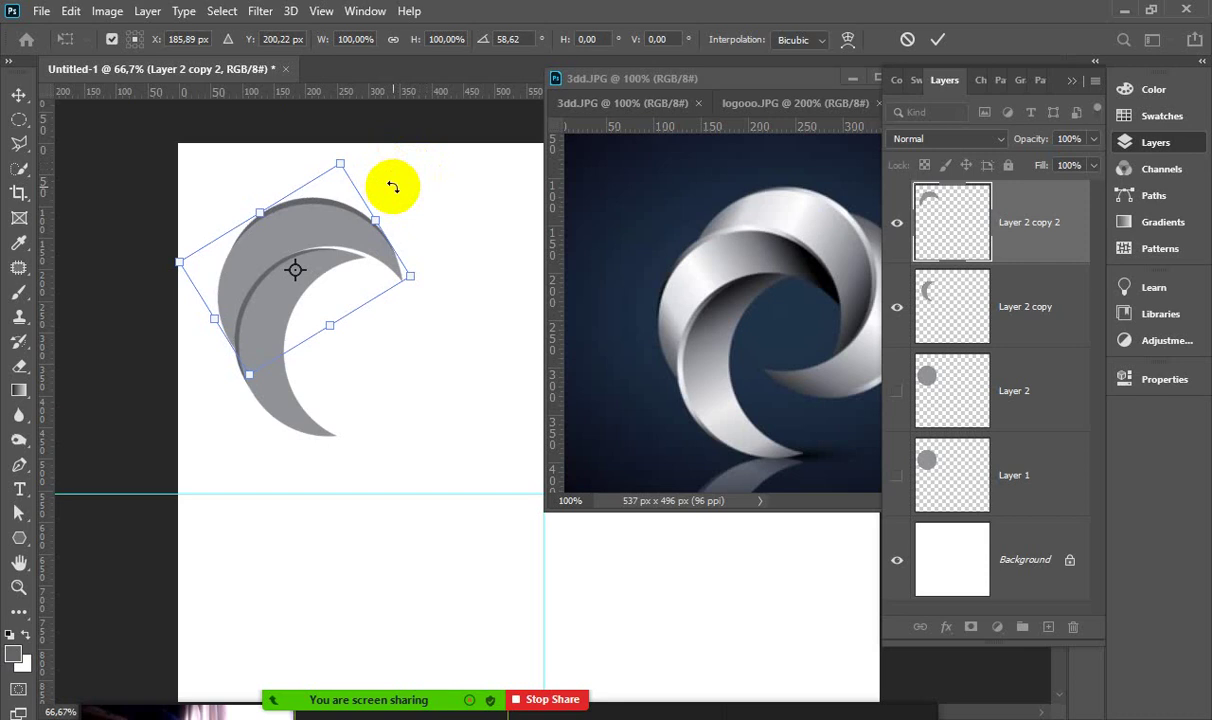
Turn the crescent to about 60° and fine-tune its placement with single-pixel nudges
left_click_drag(394, 185, 389, 184)
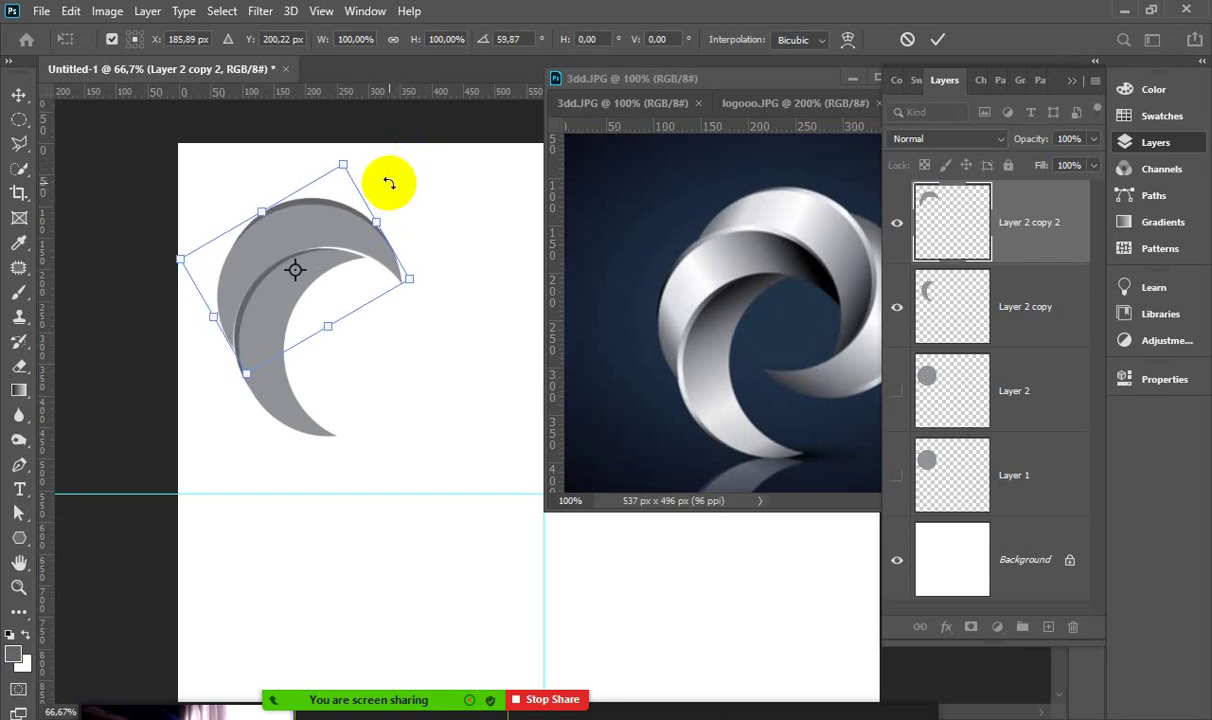
key("Down")
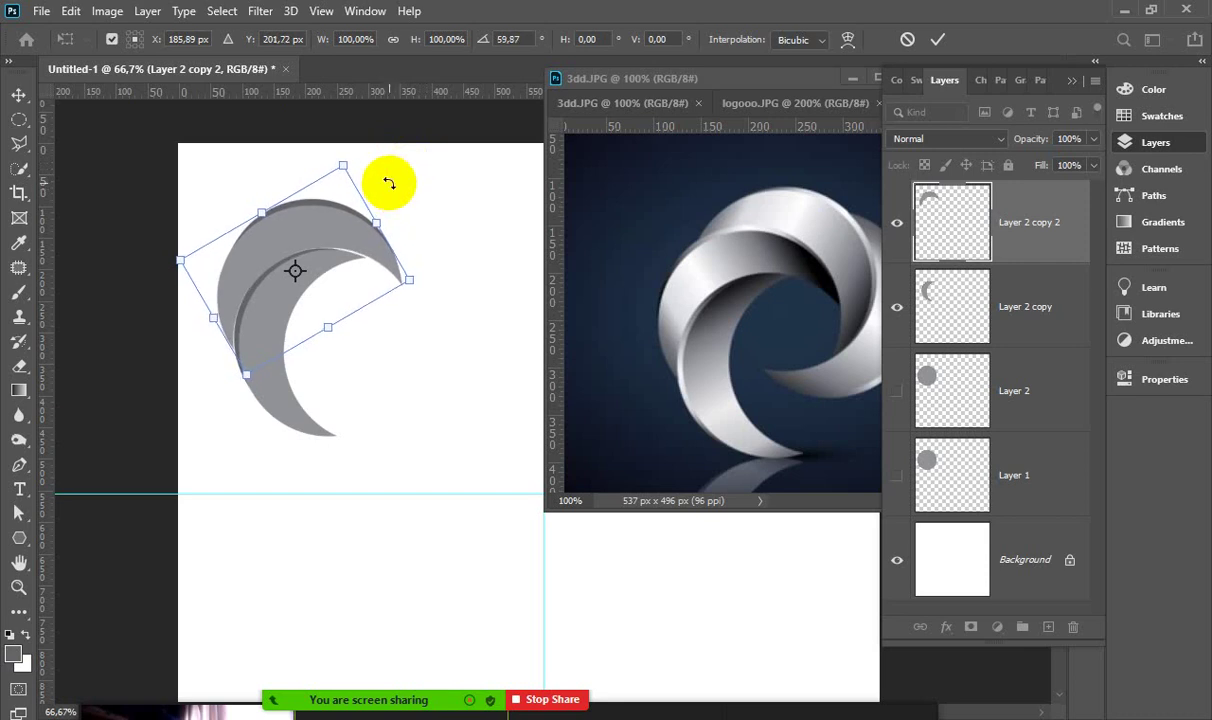
key("Right")
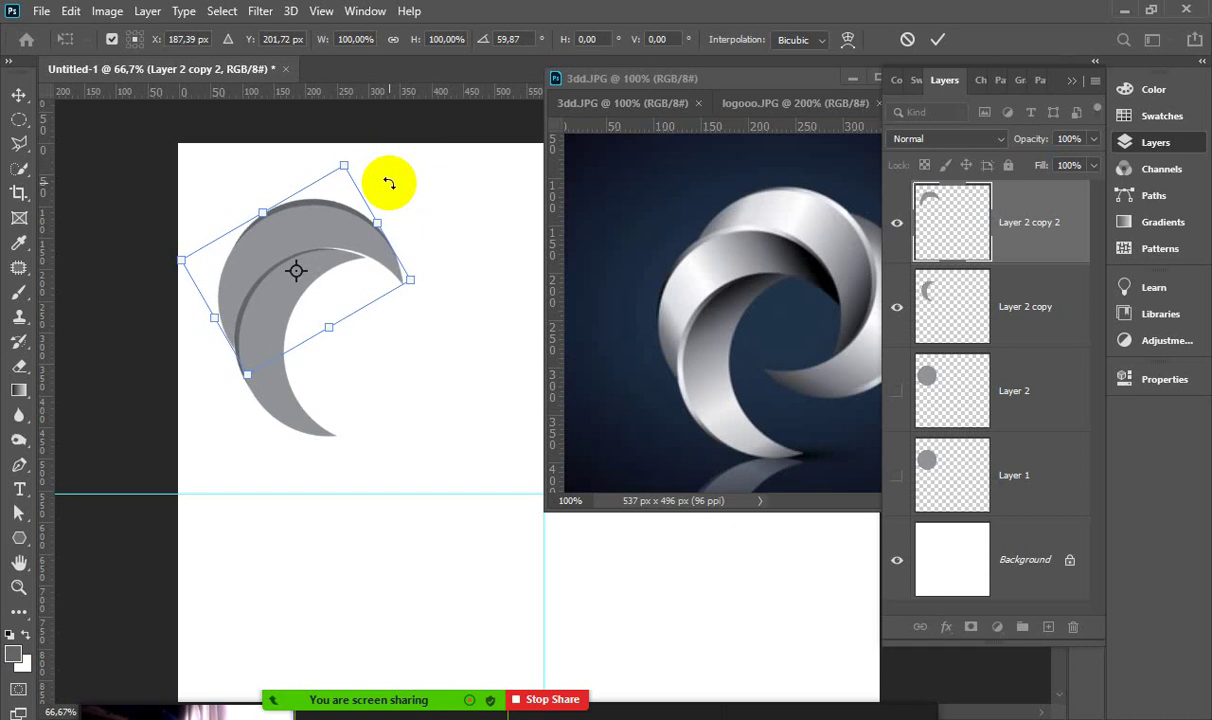
key("Down")
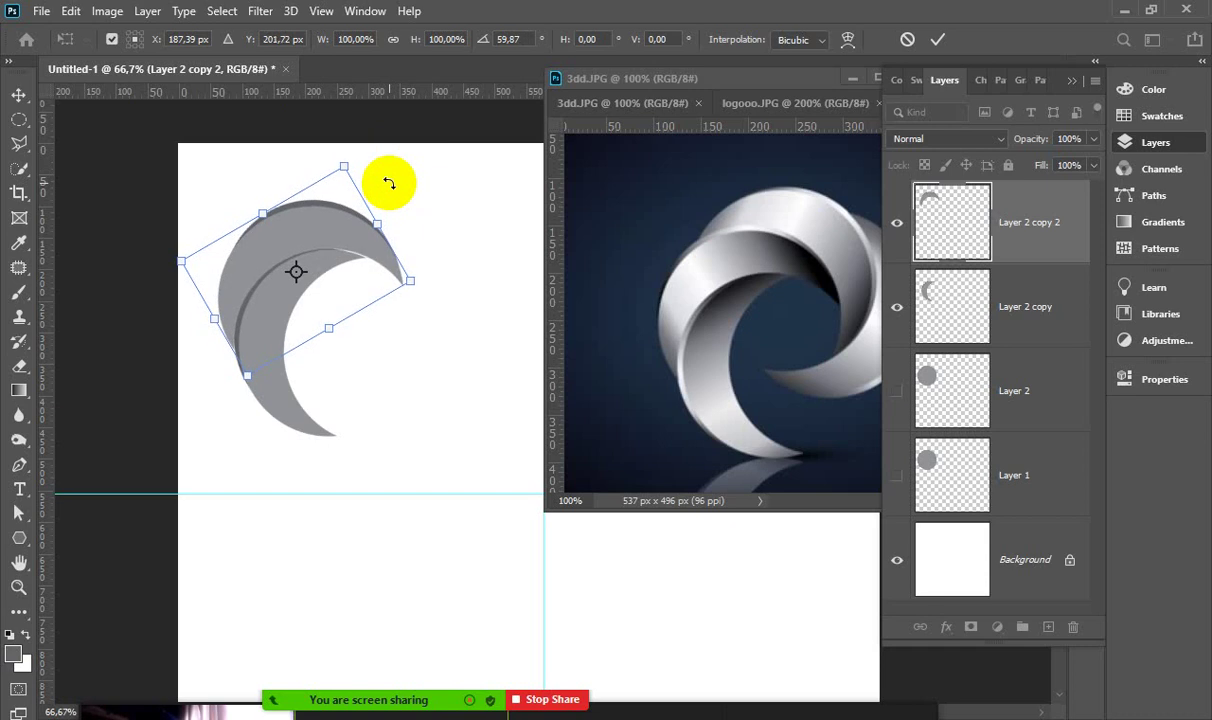
key("Up")
left_click_drag(432, 212, 432, 209)
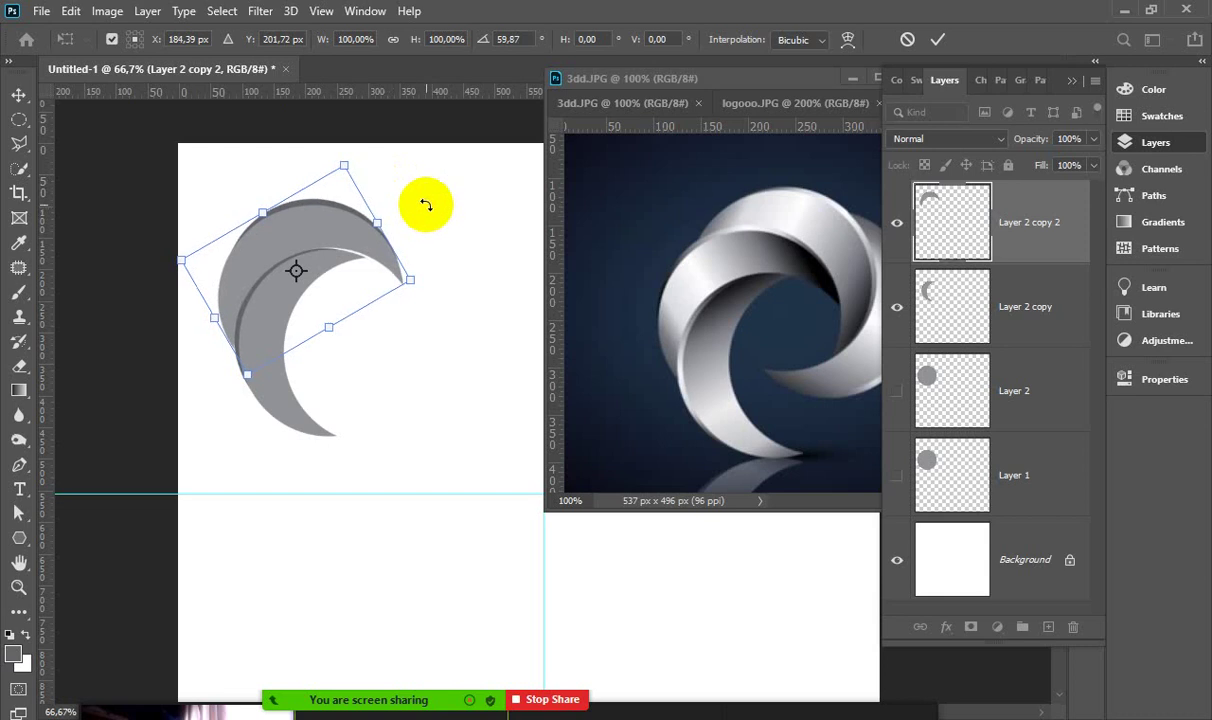
key("Left")
key("Left")
key("Down")
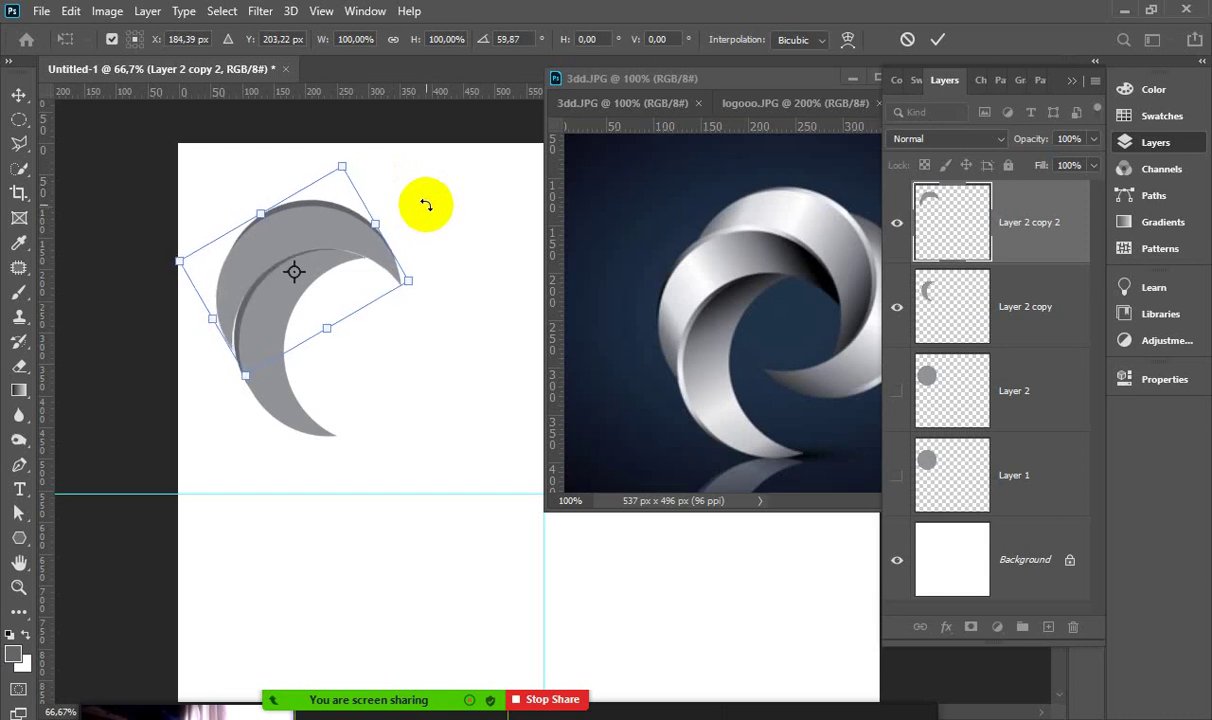
Settle the crescent's rotation at about 69.5° and commit the transform
left_click_drag(431, 197, 428, 196)
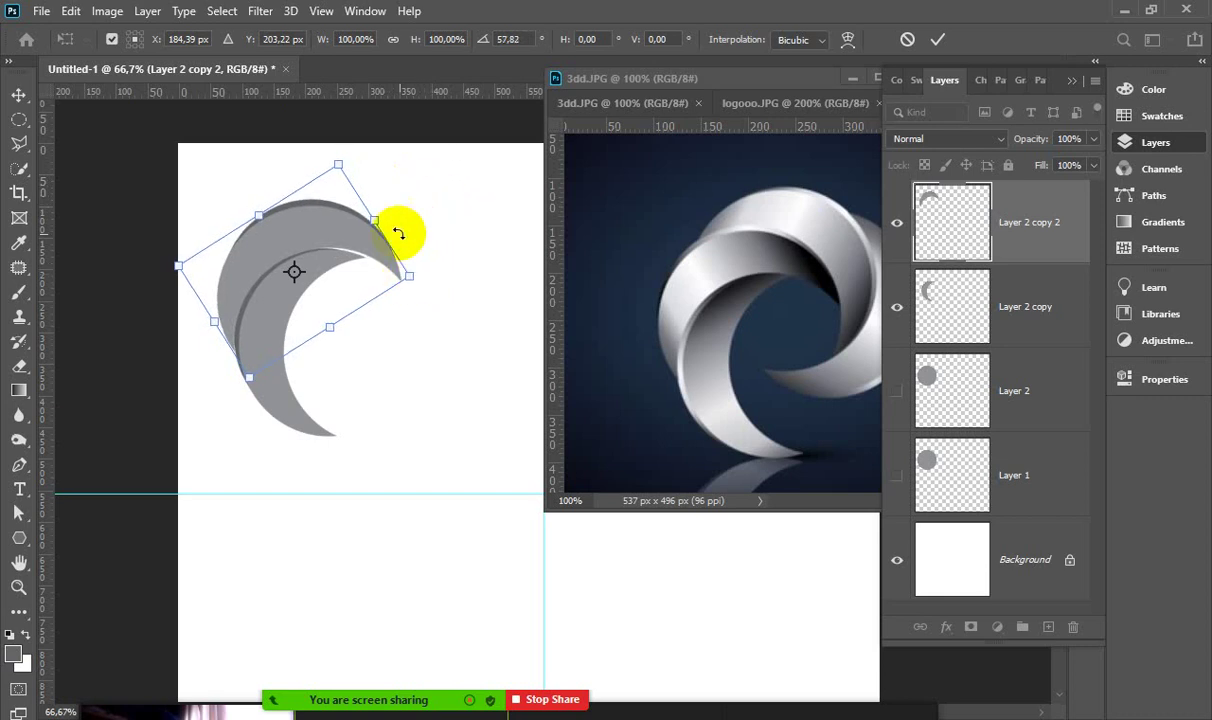
mouse_move(389, 180)
left_mouse_down()
mouse_move(338, 184)
mouse_move(410, 211)
mouse_move(402, 200)
left_mouse_up()
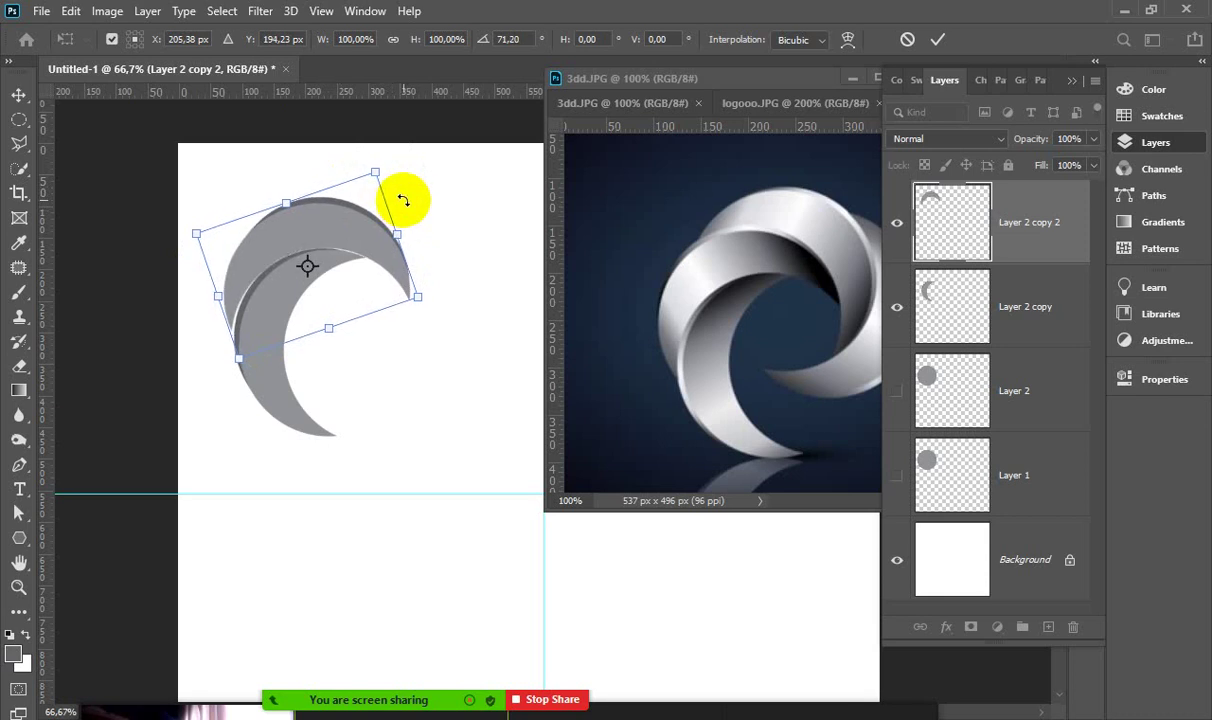
left_click(441, 208)
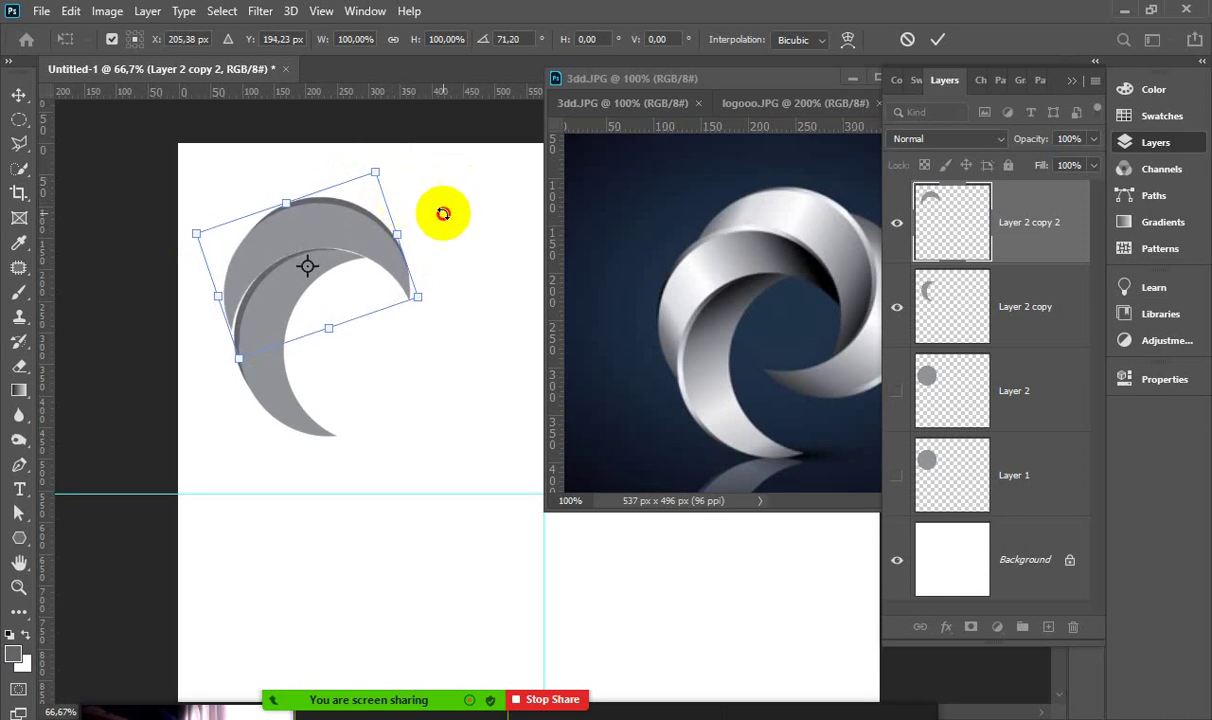
left_click_drag(443, 209, 442, 207)
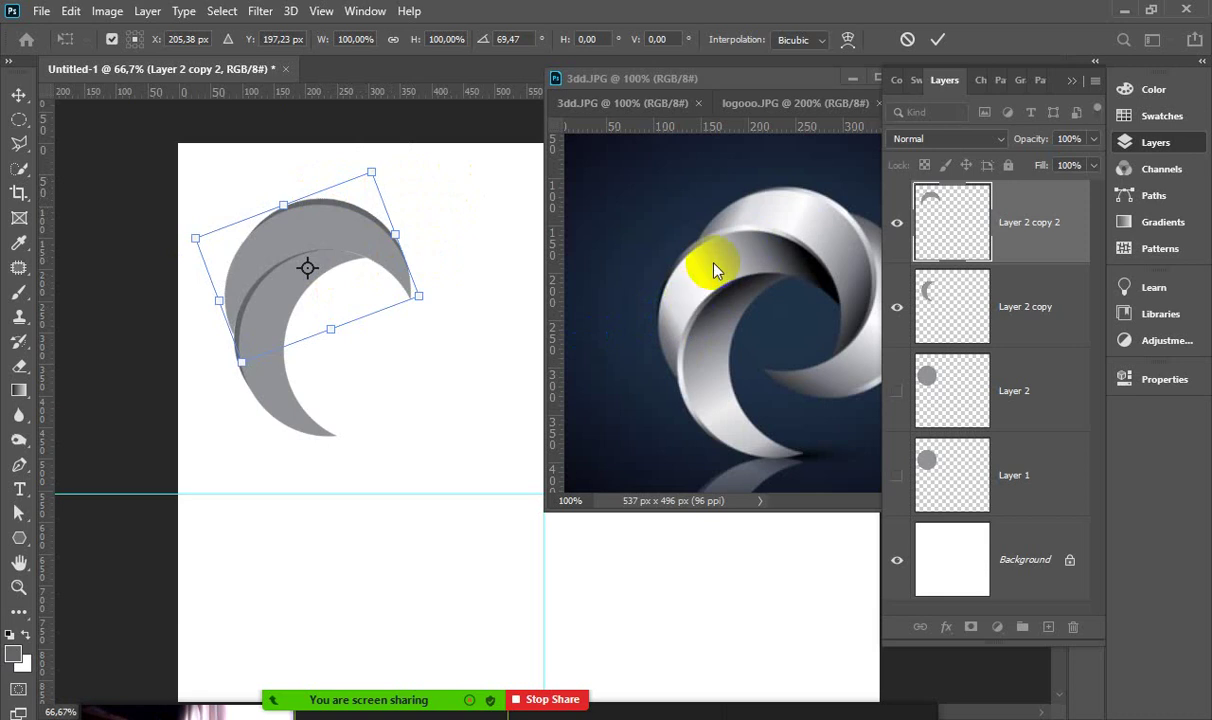
key("Return")
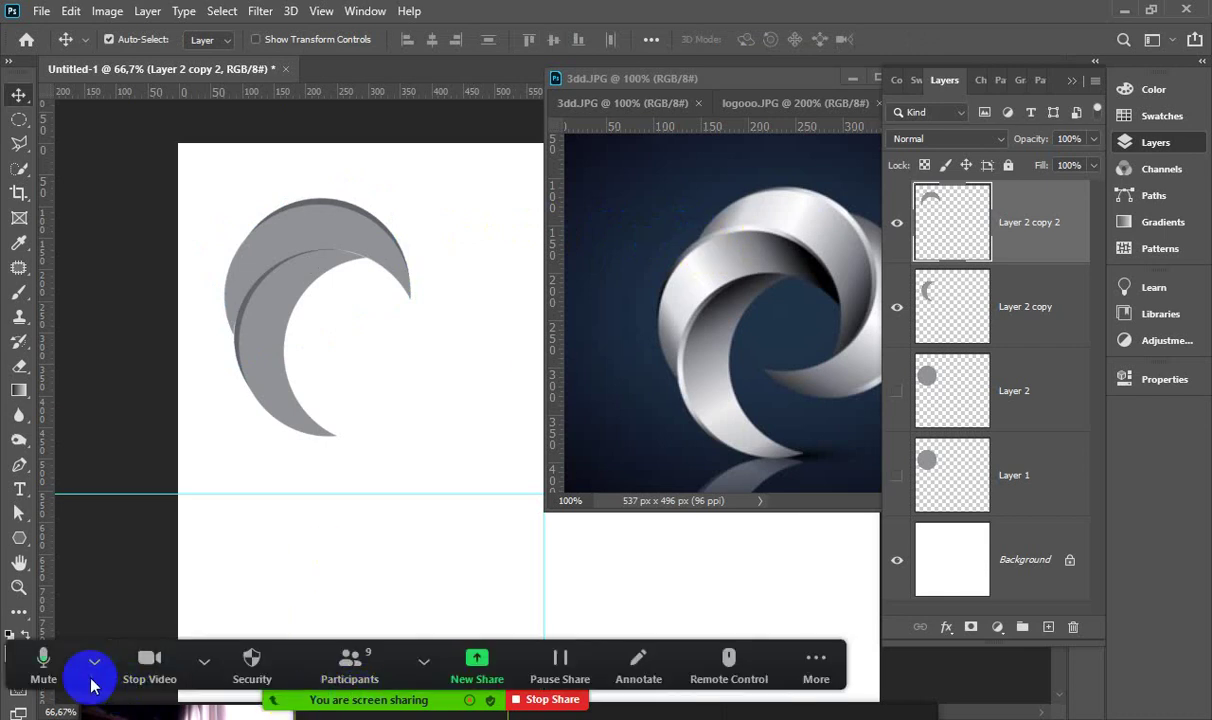
Mute the microphone and briefly hide, then show, the Layer 2 copy 2 crescent
left_click(93, 661)
left_click(50, 668)
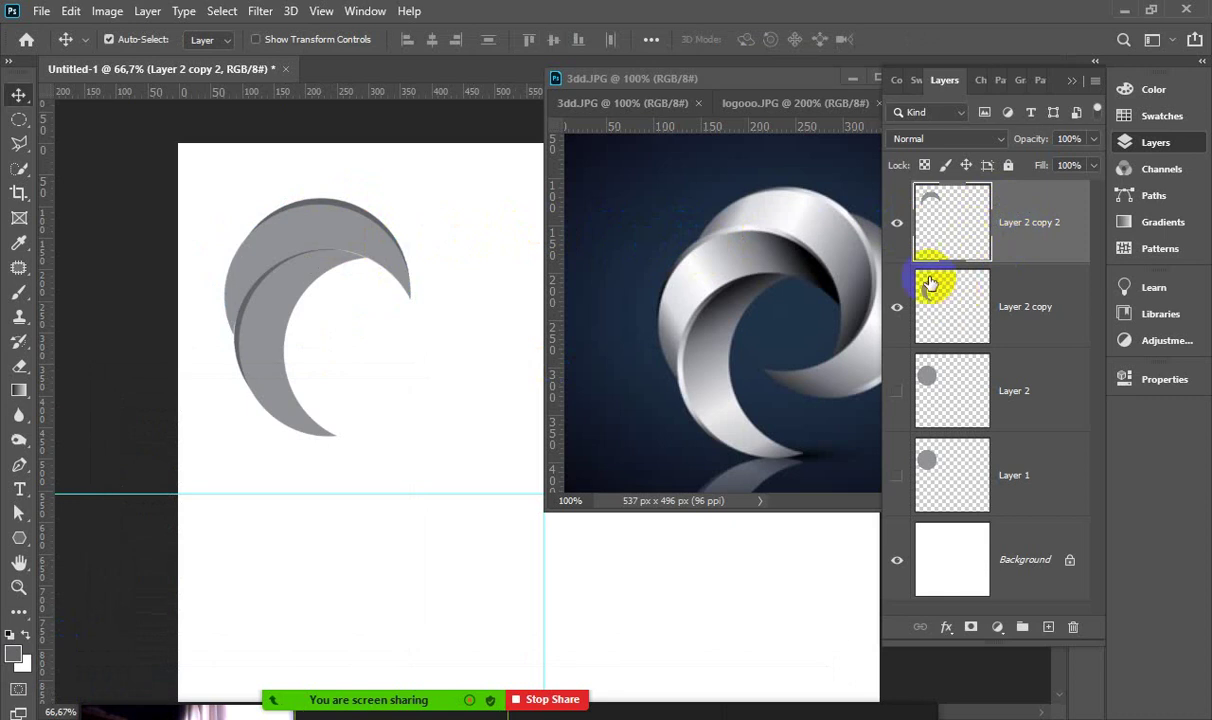
left_click(897, 224)
left_click(898, 224)
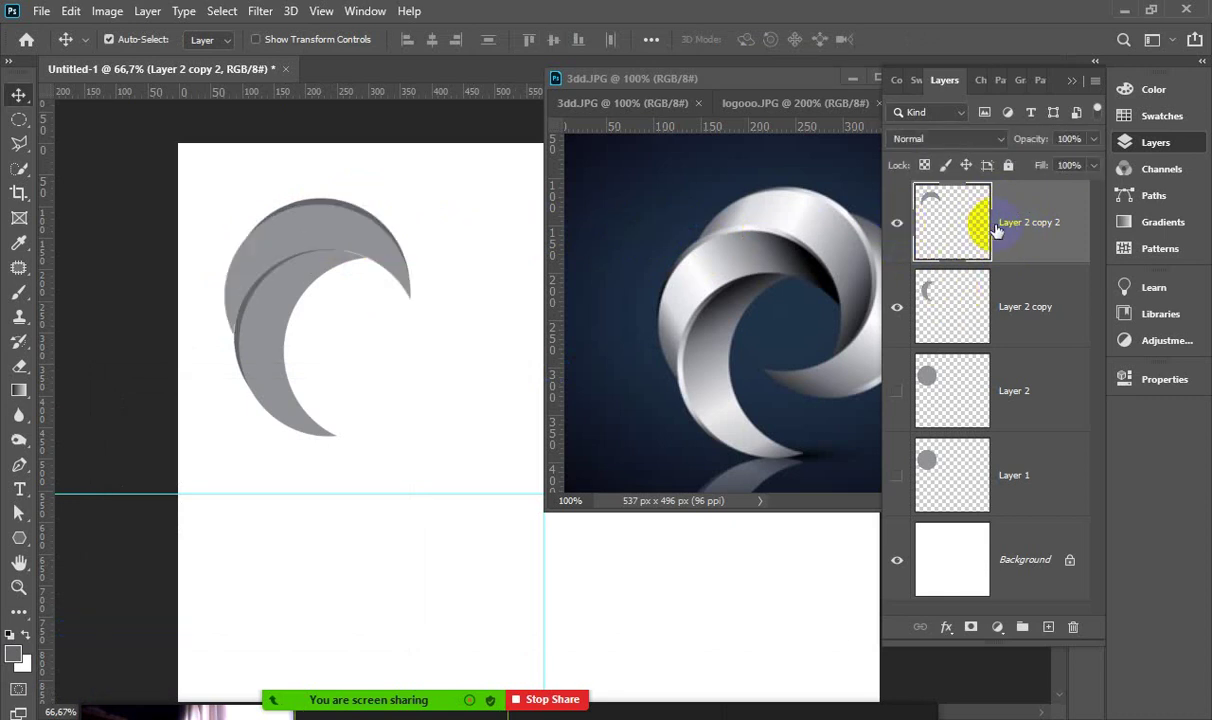
Duplicate the crescent into Layer 2 copy 3 and shift the reference window left
key("ctrl+j")
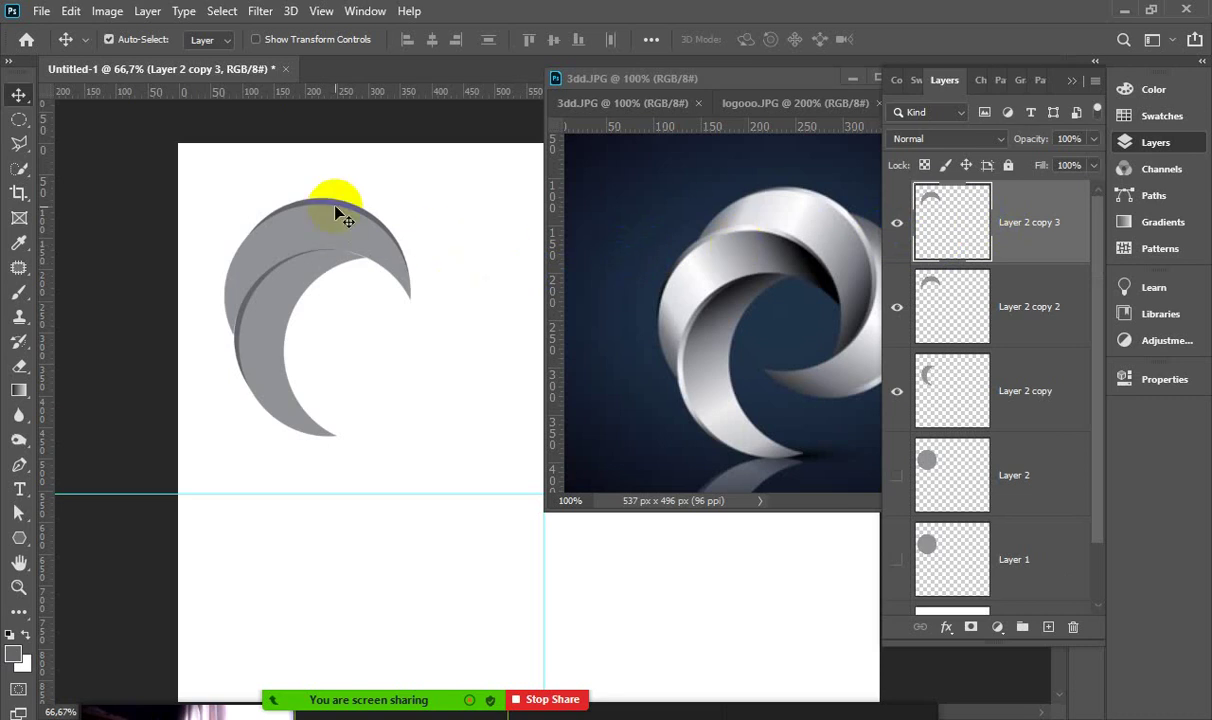
key("ctrl+t")
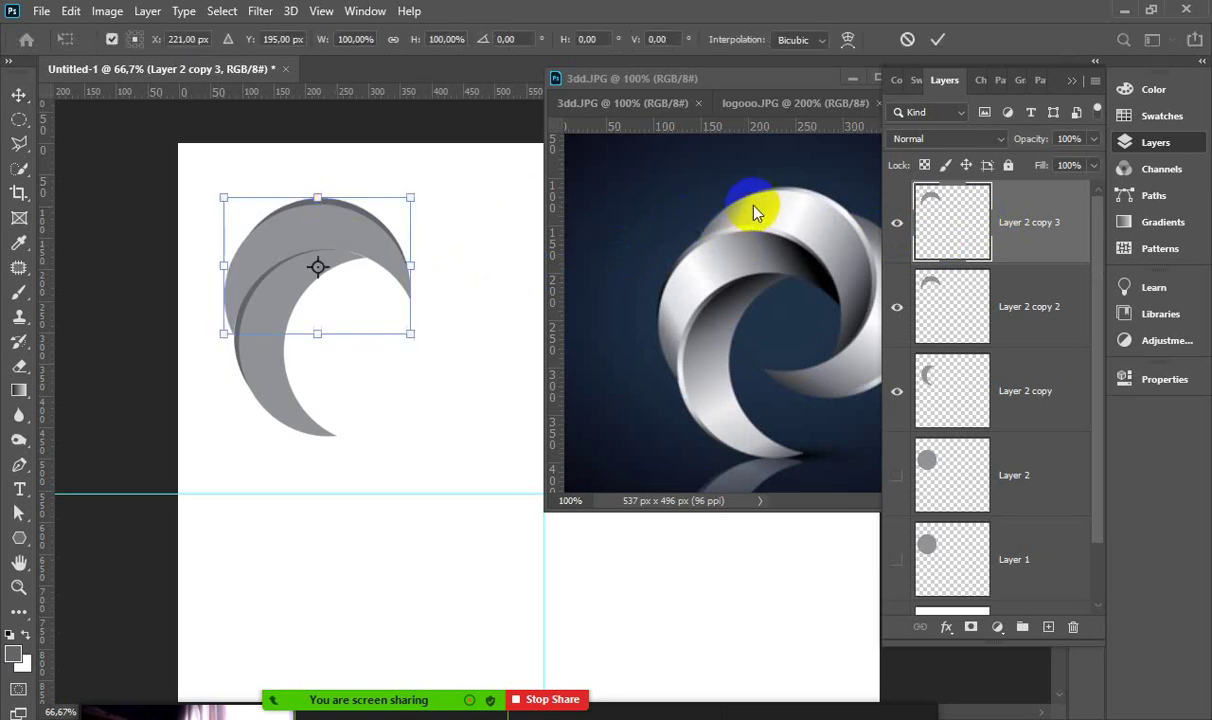
left_click(765, 80)
left_click_drag(765, 85, 719, 85)
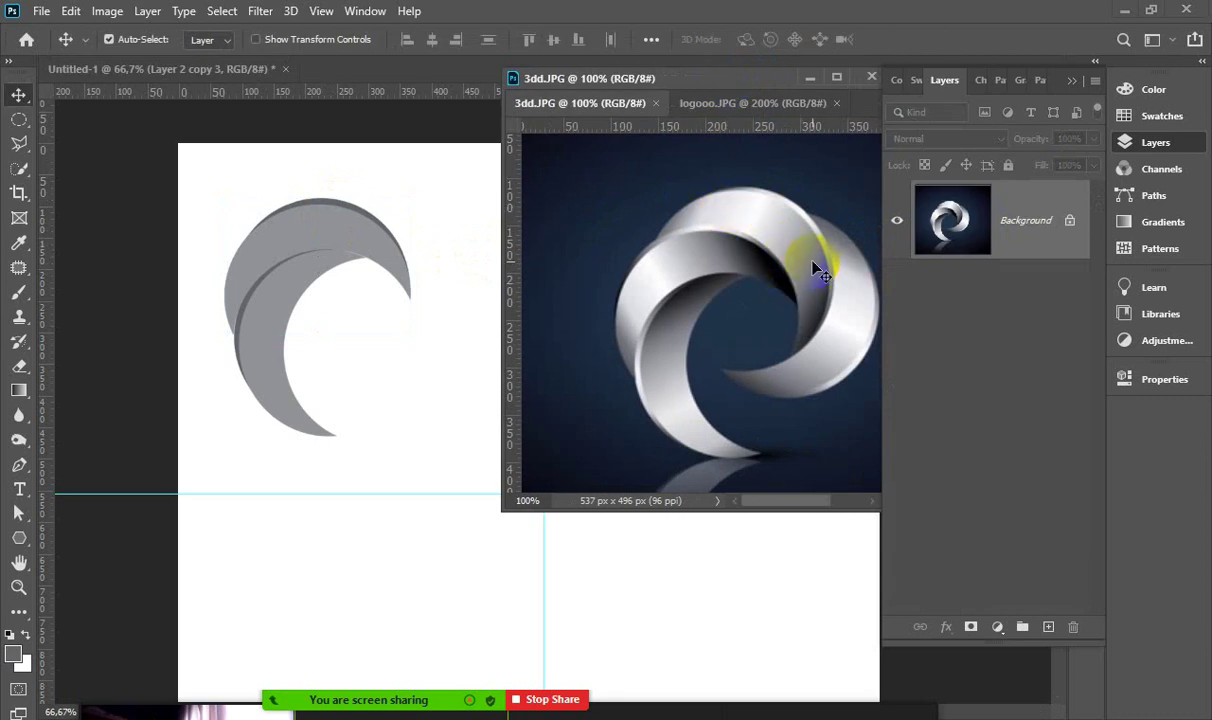
left_click(350, 234)
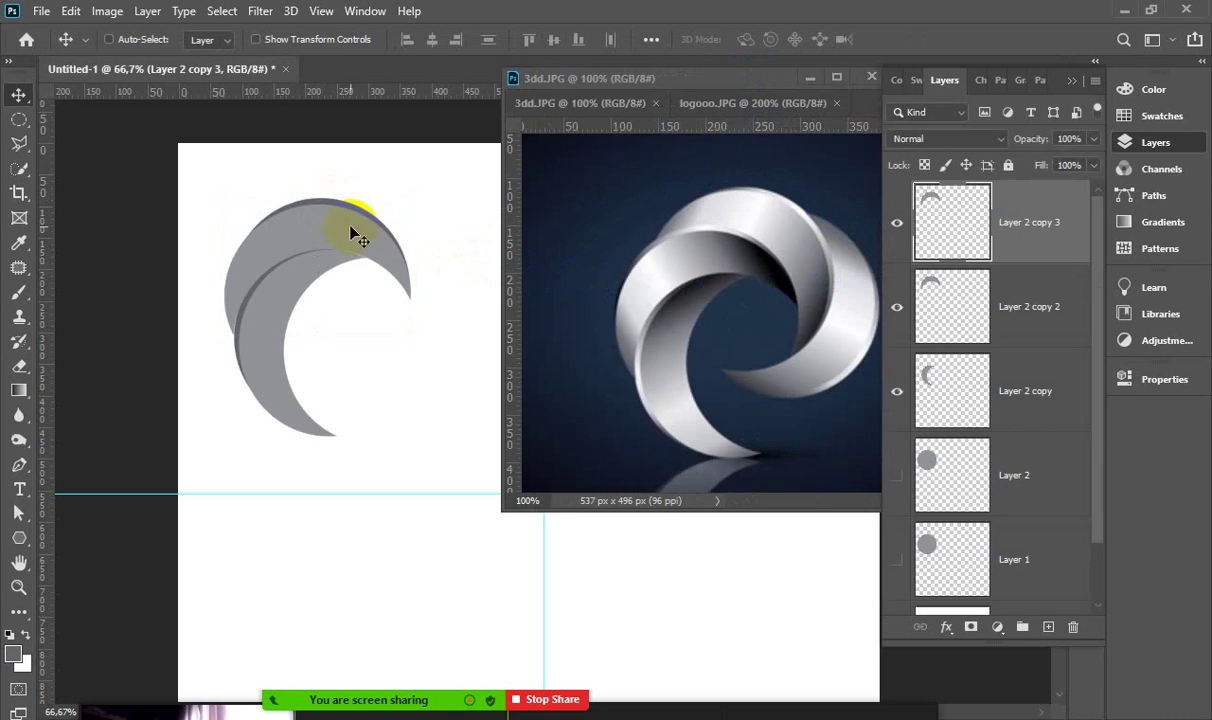
key("ctrl+t")
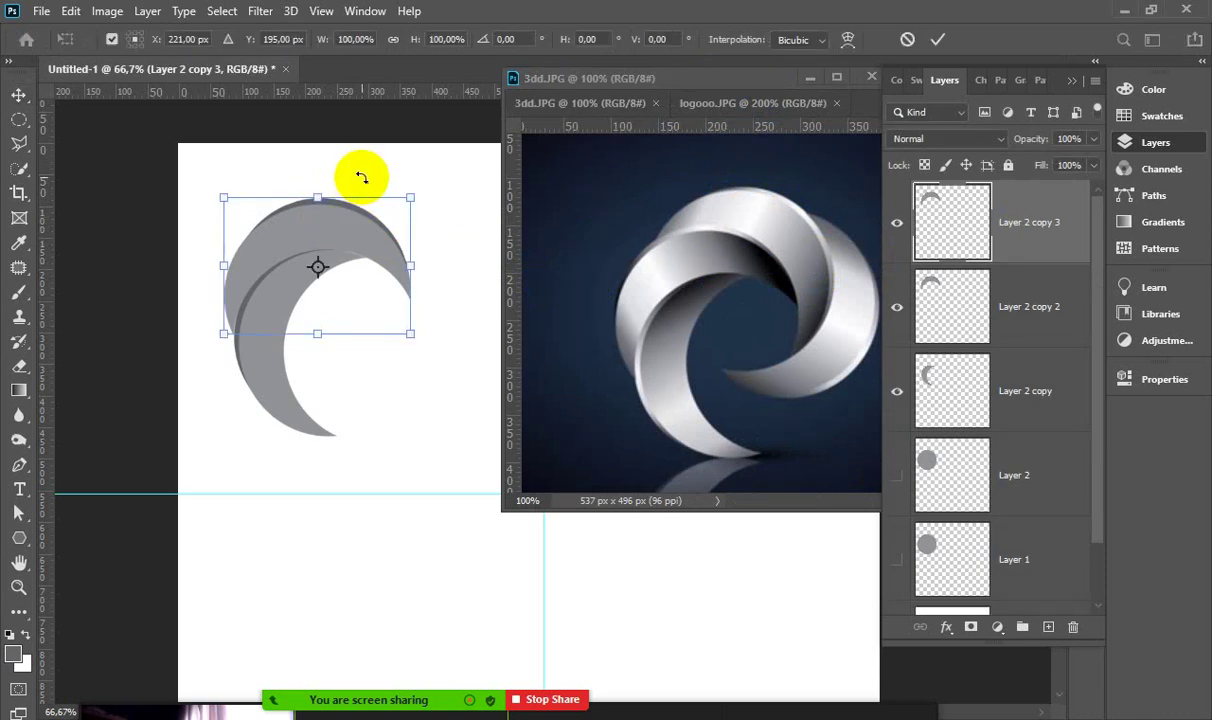
Rotate the Layer 2 copy 3 crescent about 68°, place it upper right, and apply
mouse_move(364, 177)
left_mouse_down()
mouse_move(407, 199)
mouse_move(418, 235)
left_mouse_up()
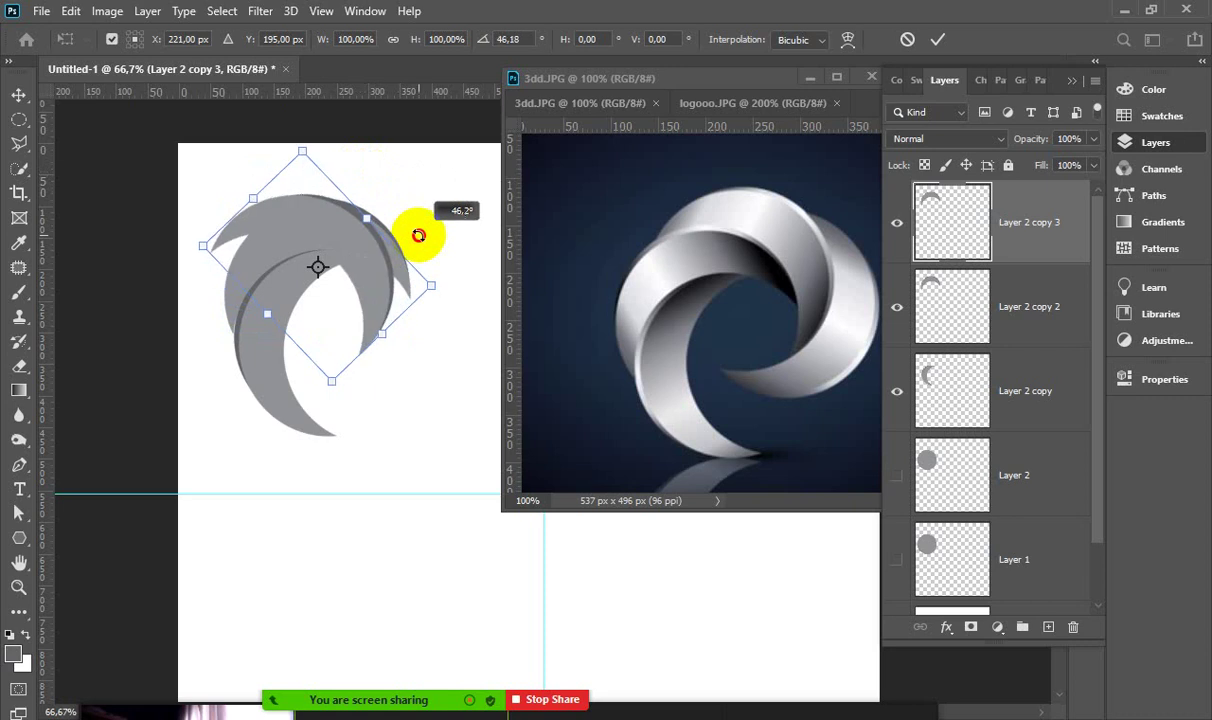
mouse_move(316, 233)
left_mouse_down()
mouse_move(395, 205)
mouse_move(480, 203)
mouse_move(481, 216)
mouse_move(435, 220)
mouse_move(468, 214)
mouse_move(466, 202)
left_mouse_up()
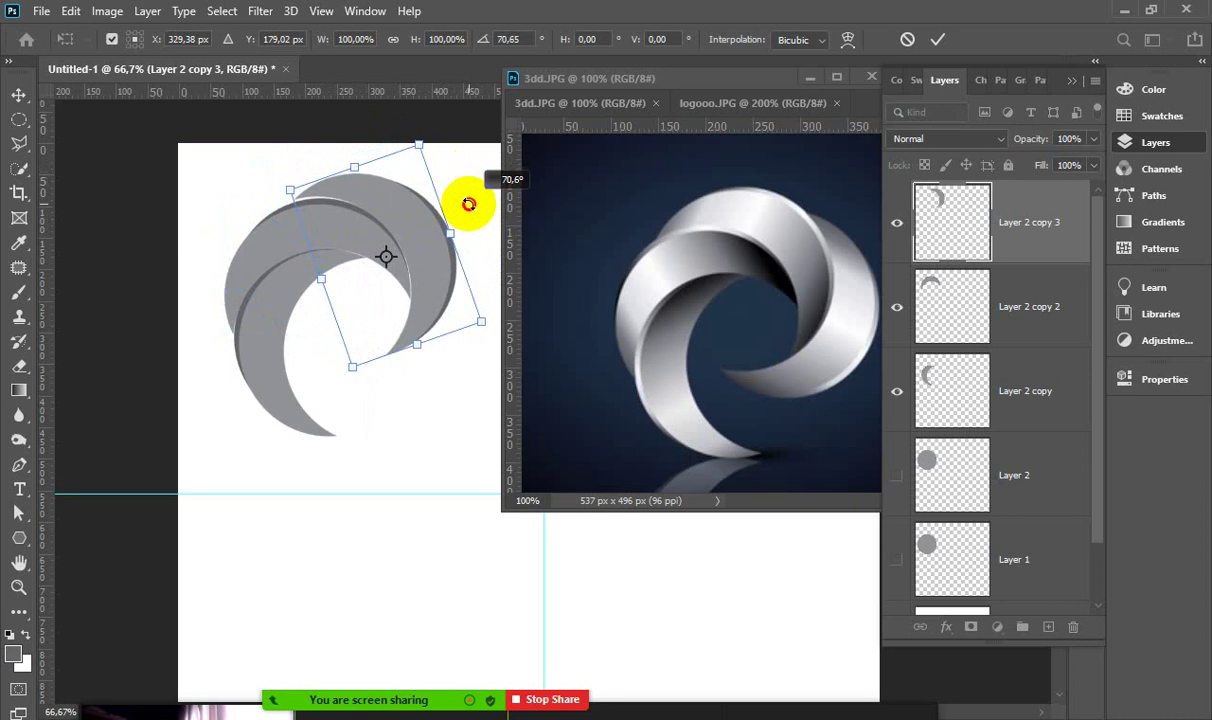
left_click_drag(466, 202, 460, 197)
key("Left")
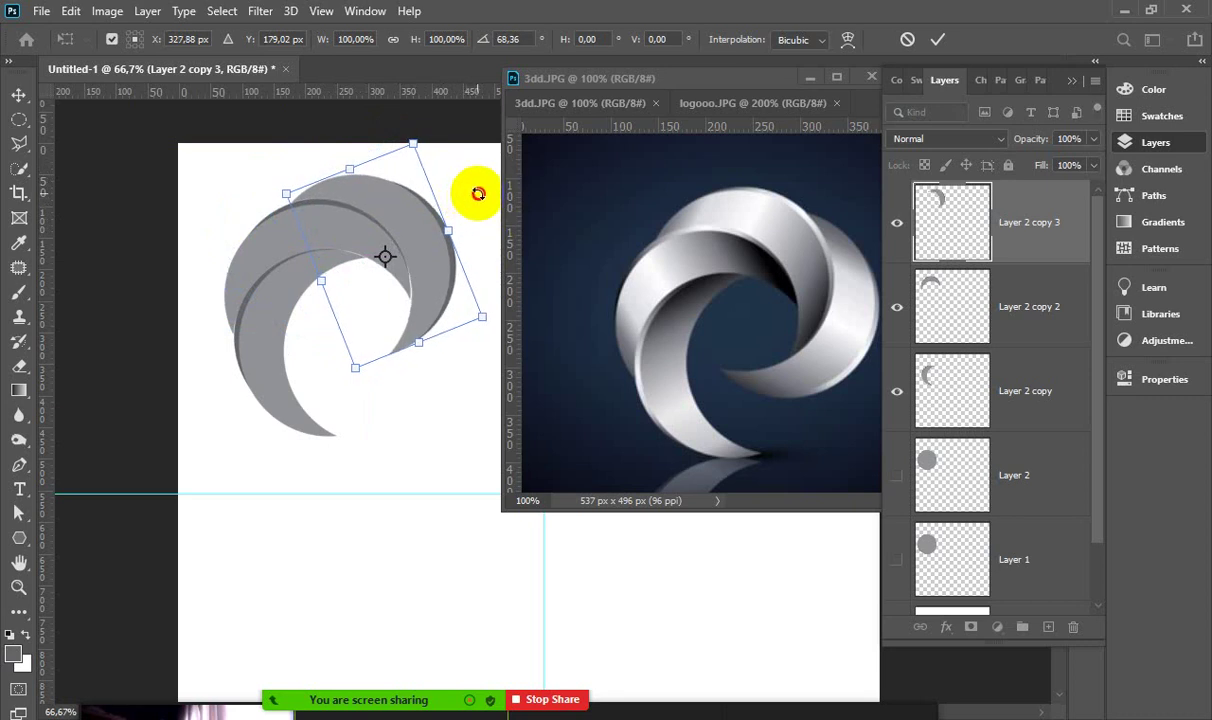
left_click_drag(479, 192, 481, 194)
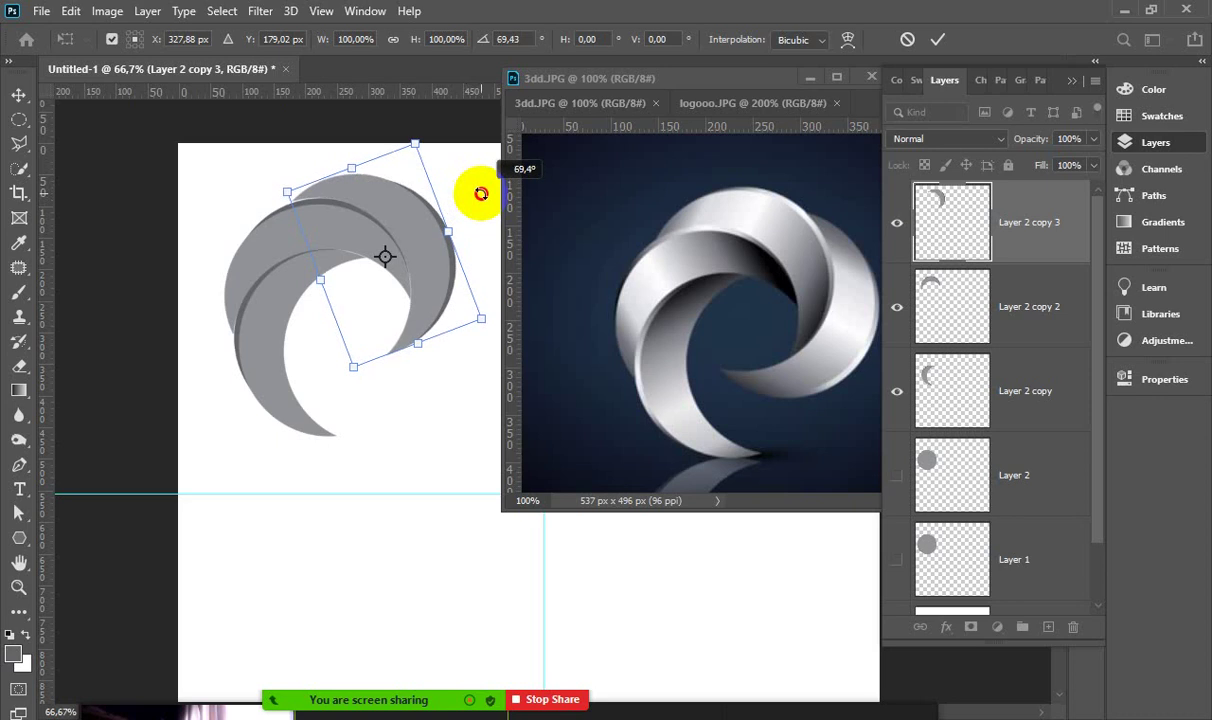
key("Left")
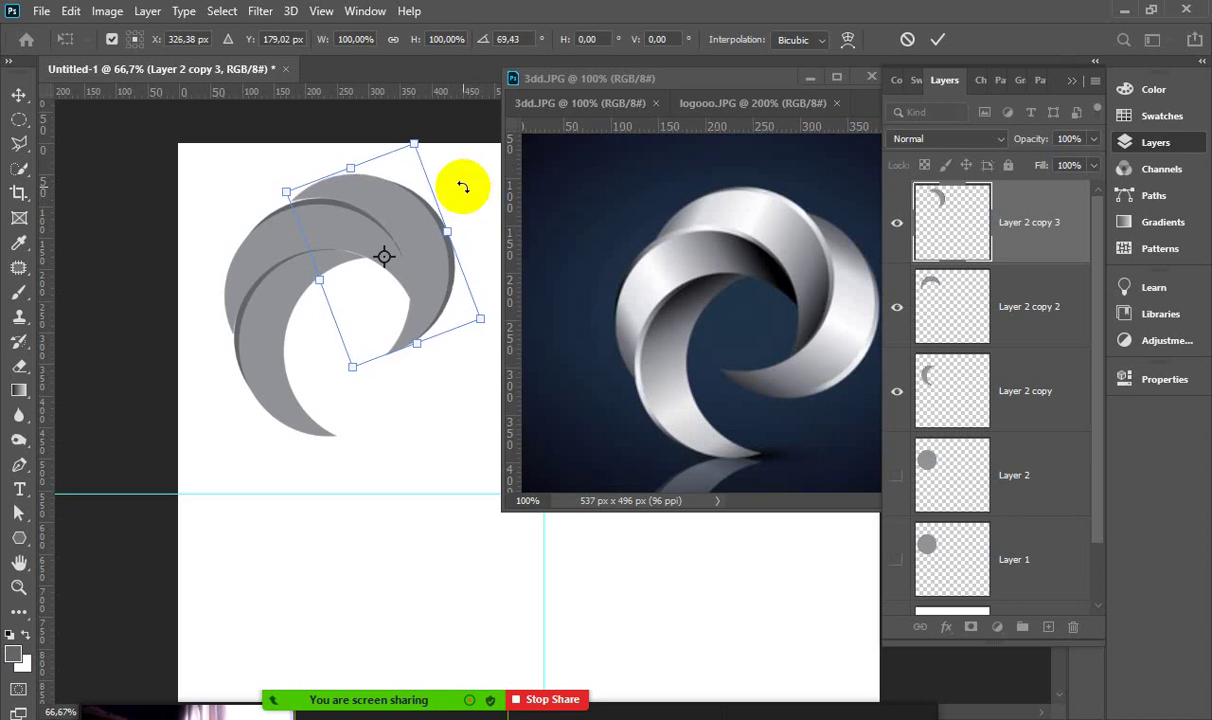
left_click_drag(471, 181, 476, 174)
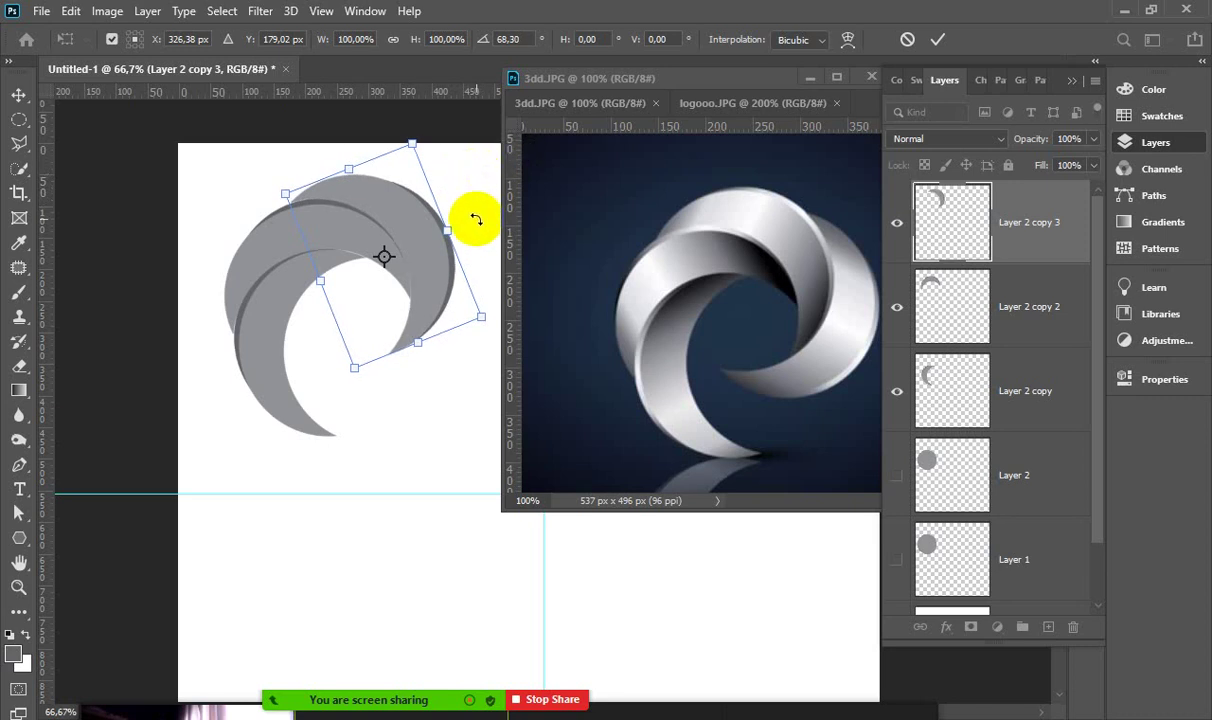
double_click(366, 296)
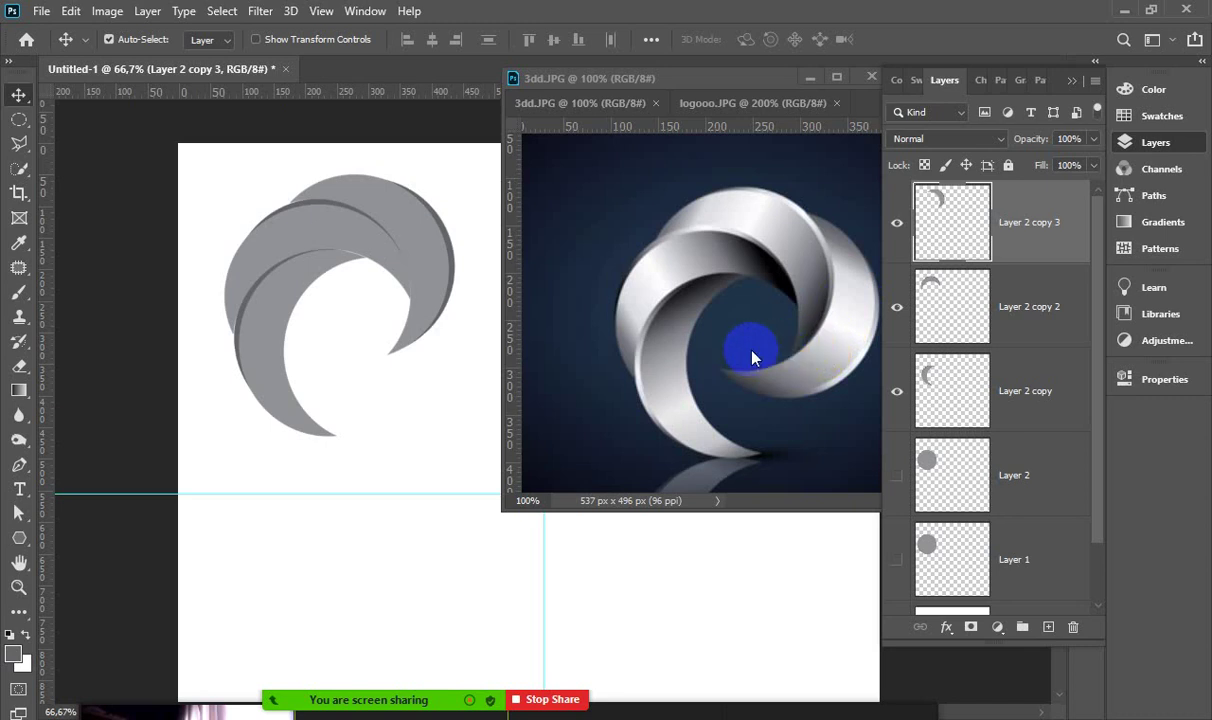
left_click_drag(752, 357, 495, 306)
left_click(792, 349)
left_click_drag(731, 250, 810, 304)
left_click_drag(700, 313, 645, 240)
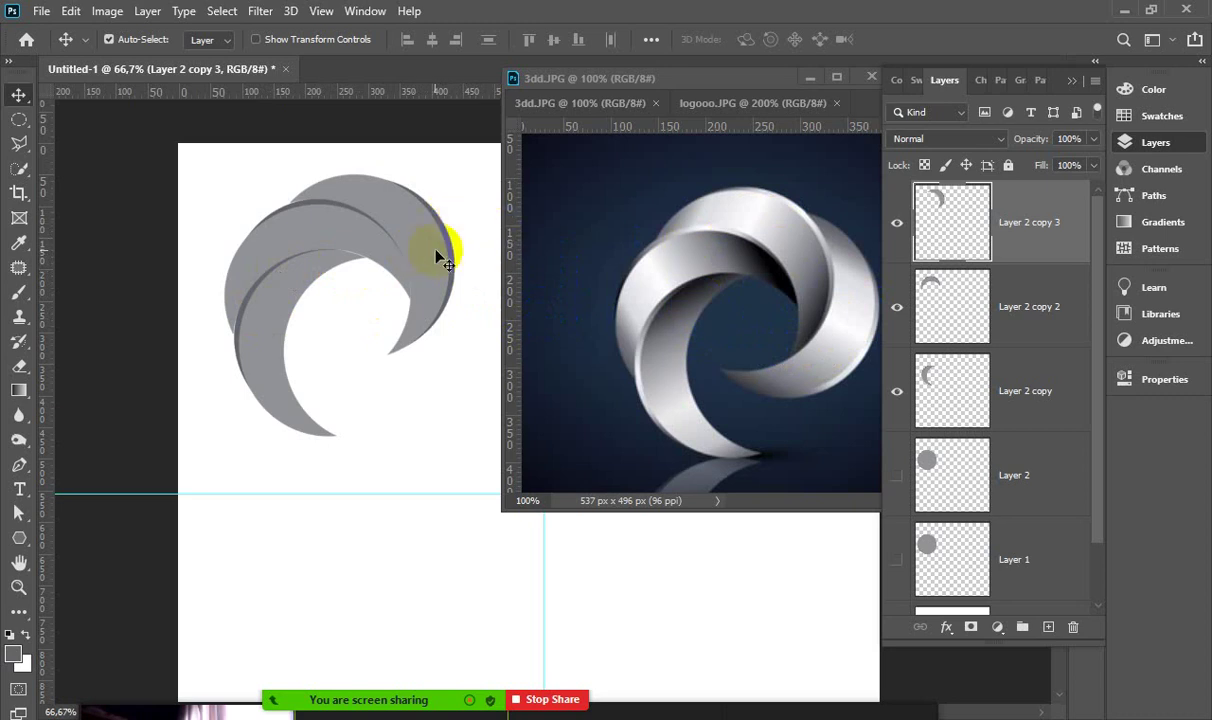
left_click_drag(503, 245, 503, 245)
Duplicate the crescent to Layer 2 copy 4, rotate it about 56° and move it down-right
key("ctrl+j")
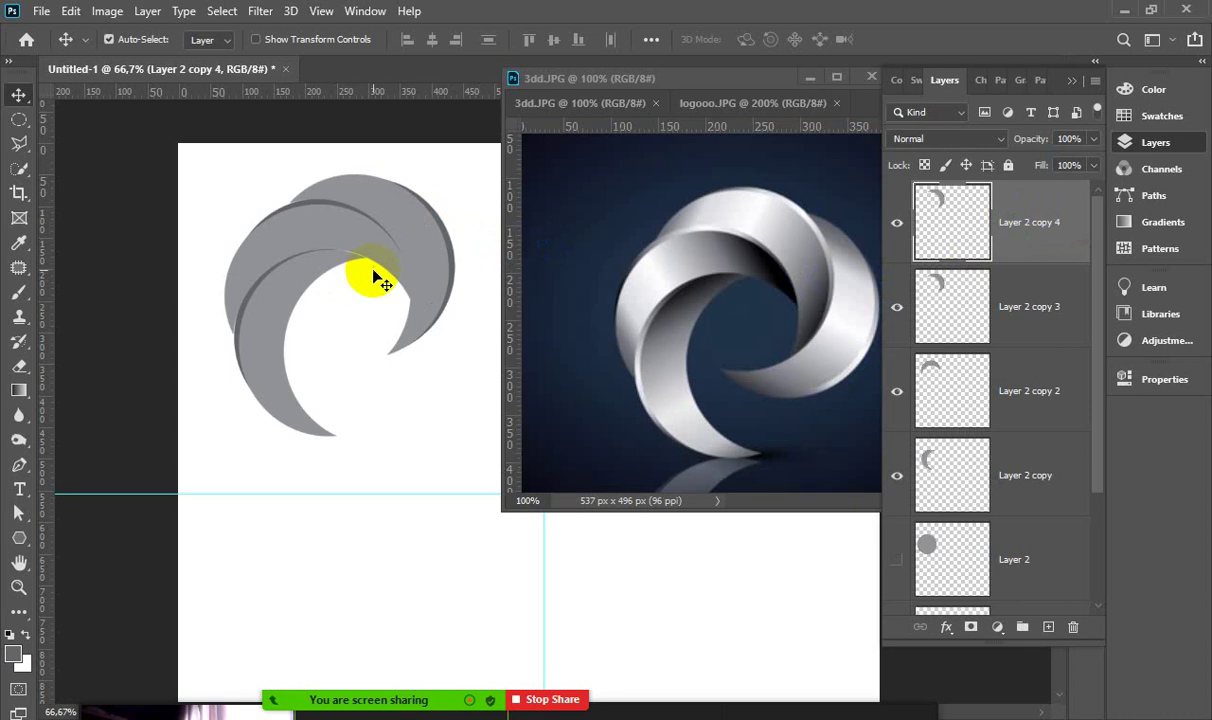
key("ctrl+t")
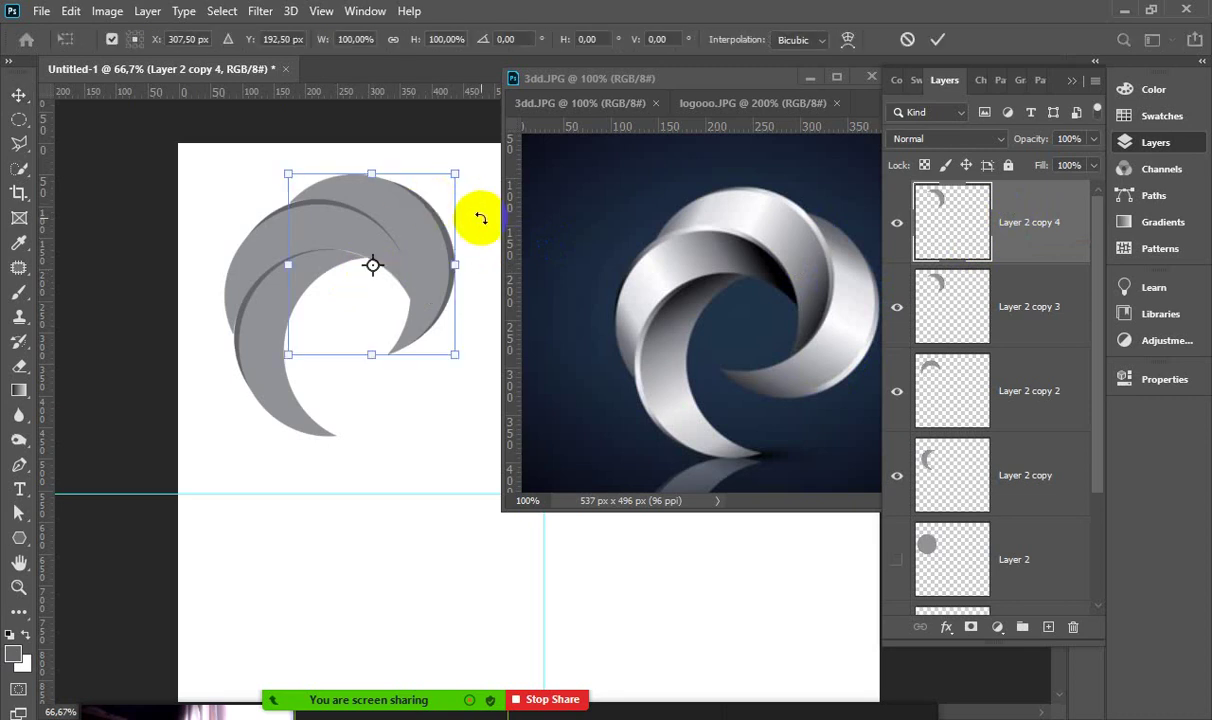
left_click_drag(484, 236, 473, 320)
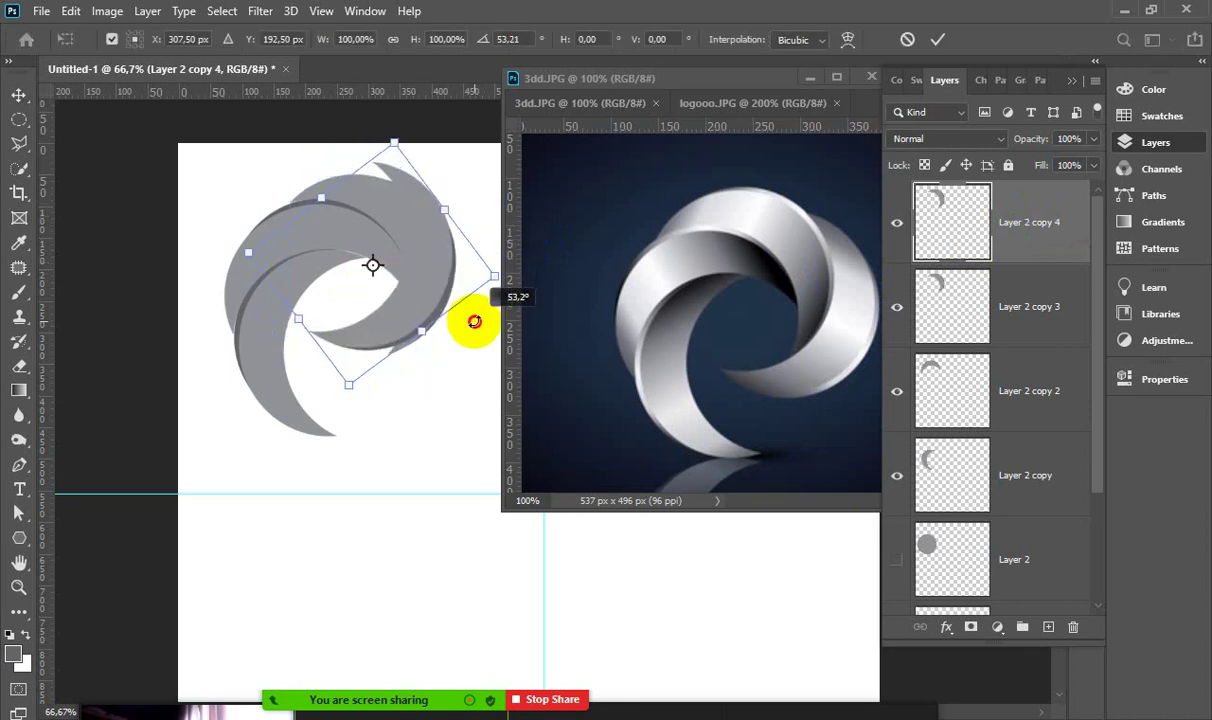
mouse_move(446, 244)
left_mouse_down()
mouse_move(471, 285)
mouse_move(484, 279)
left_mouse_up()
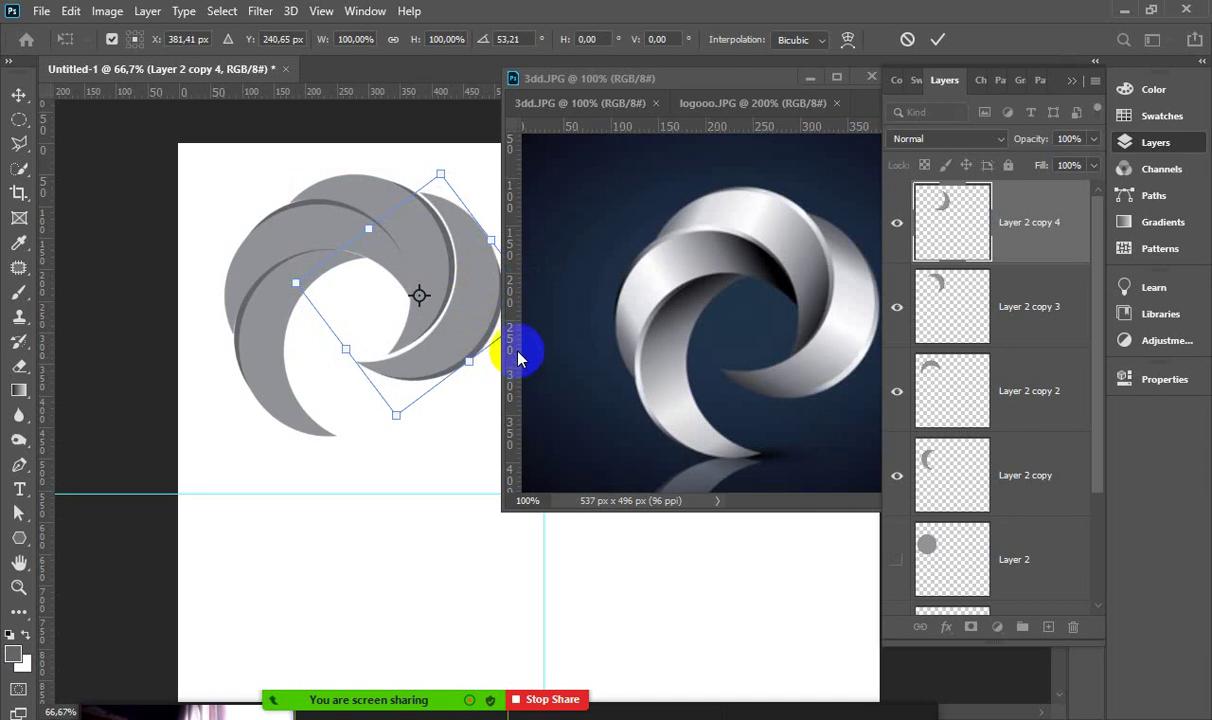
left_click_drag(480, 383, 476, 386)
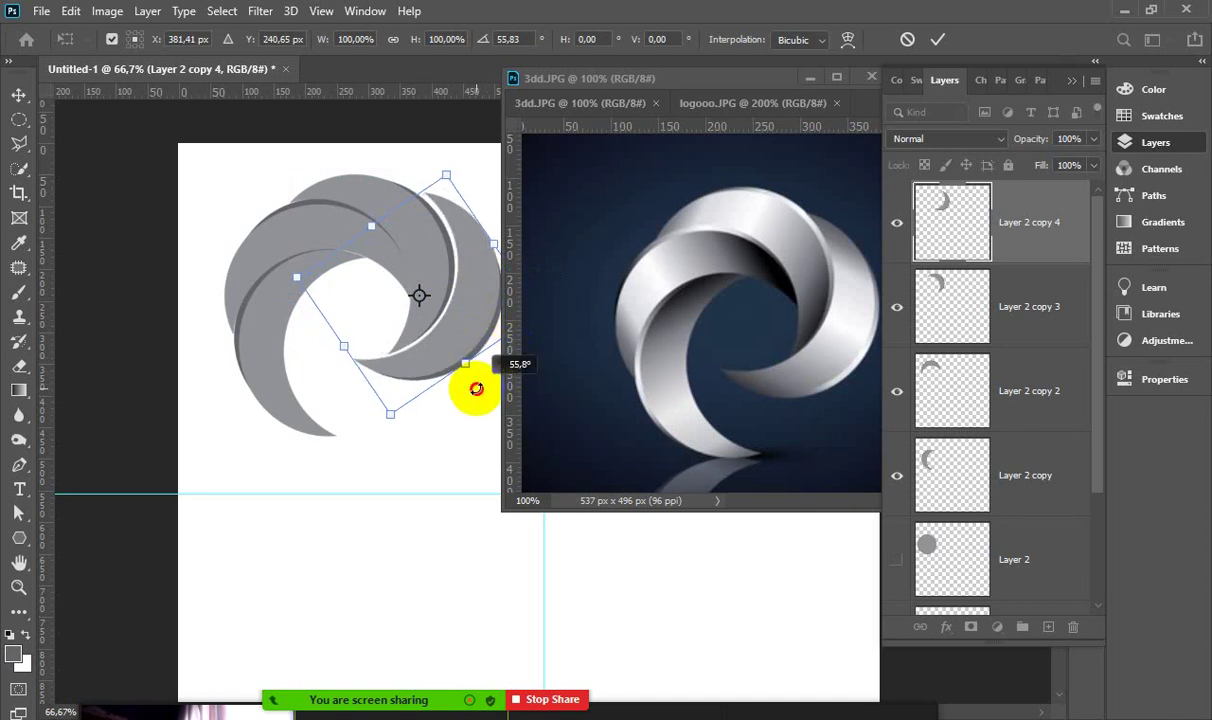
left_click_drag(480, 326, 477, 329)
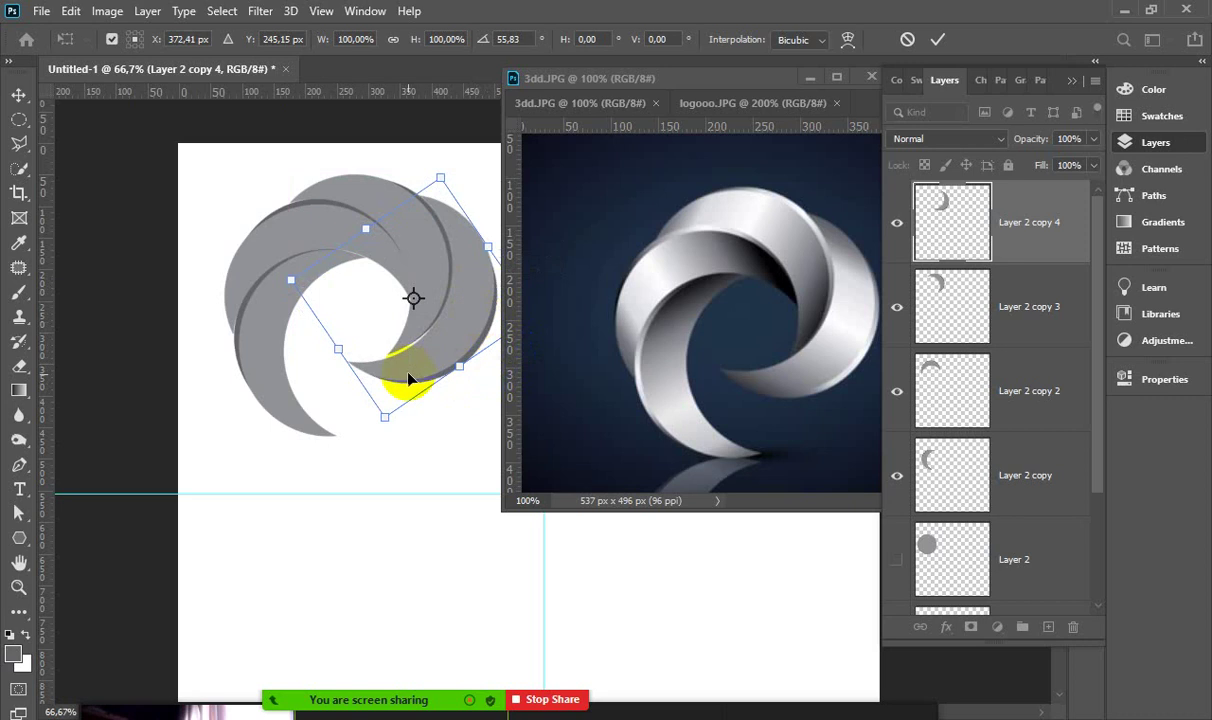
Fine-tune Layer 2 copy 4's angle and 1 px position, then commit the transform
left_click(345, 399)
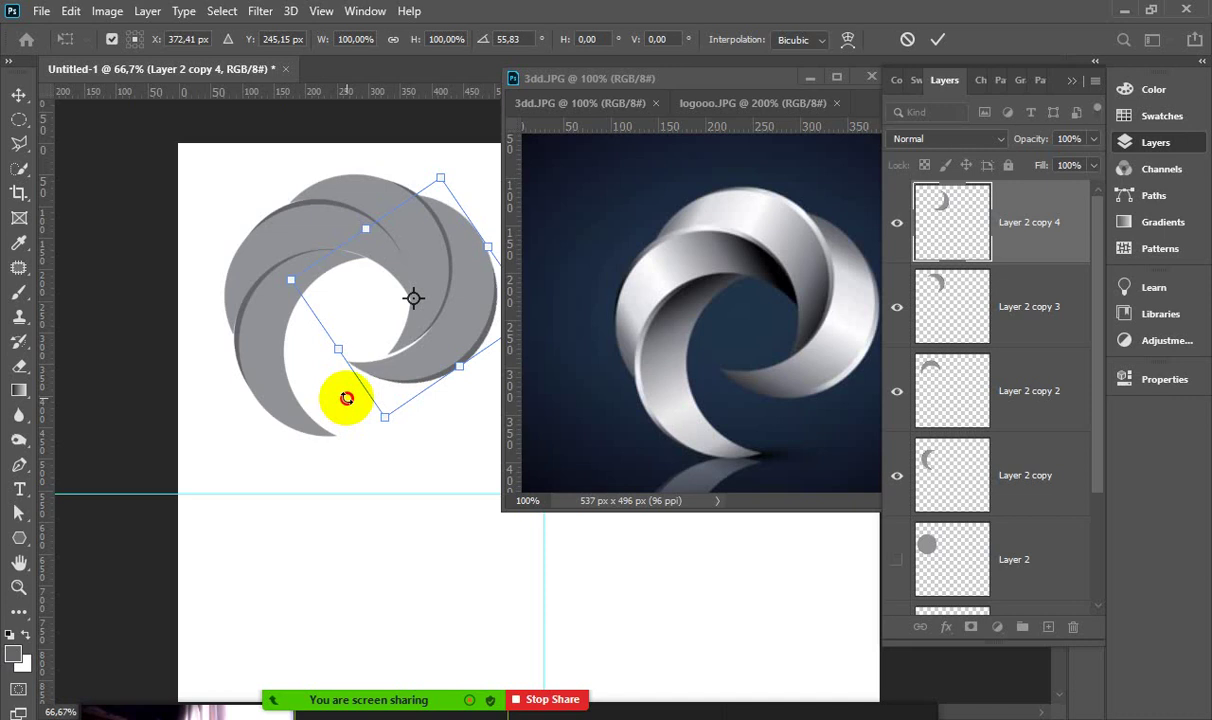
mouse_move(345, 399)
left_mouse_down()
mouse_move(351, 385)
mouse_move(364, 391)
left_mouse_up()
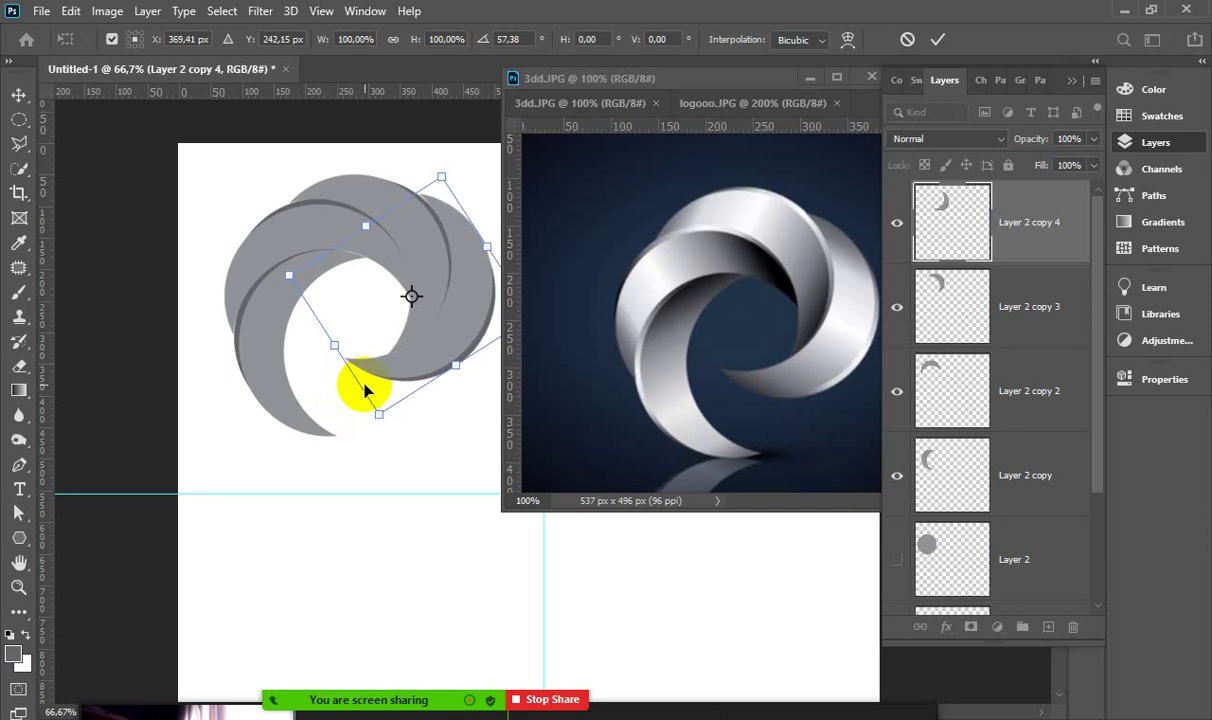
left_click_drag(365, 391, 365, 393)
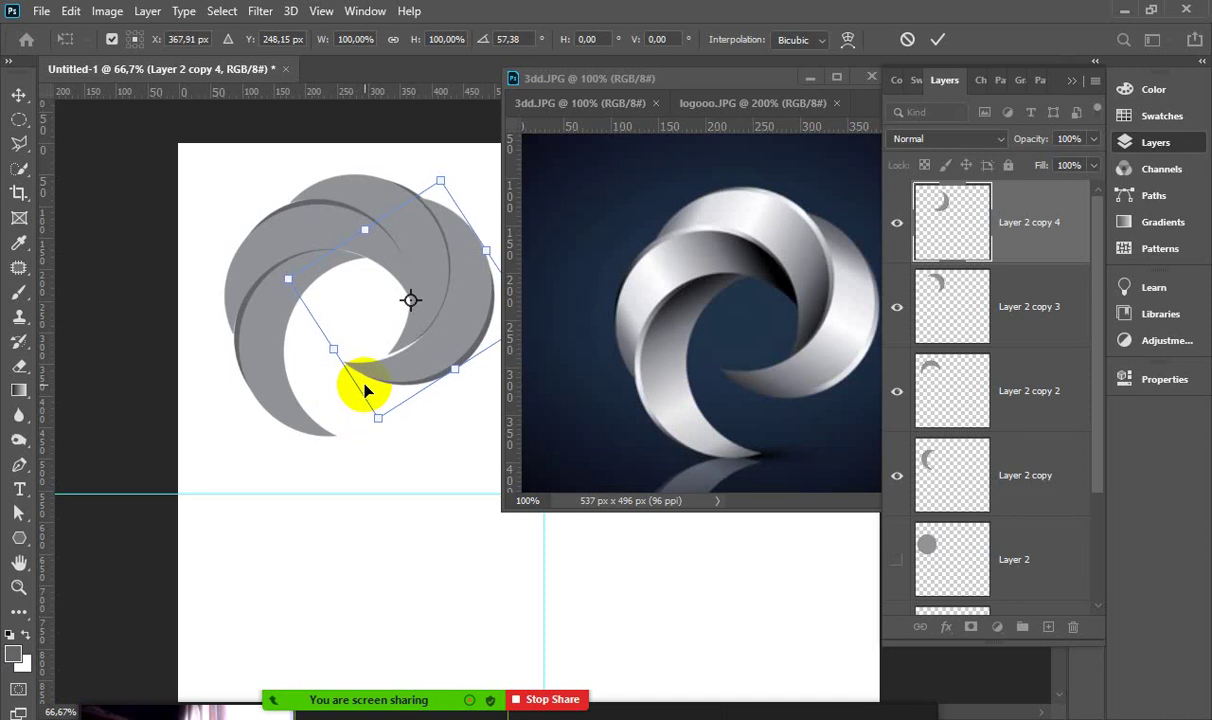
left_click_drag(365, 391, 365, 390)
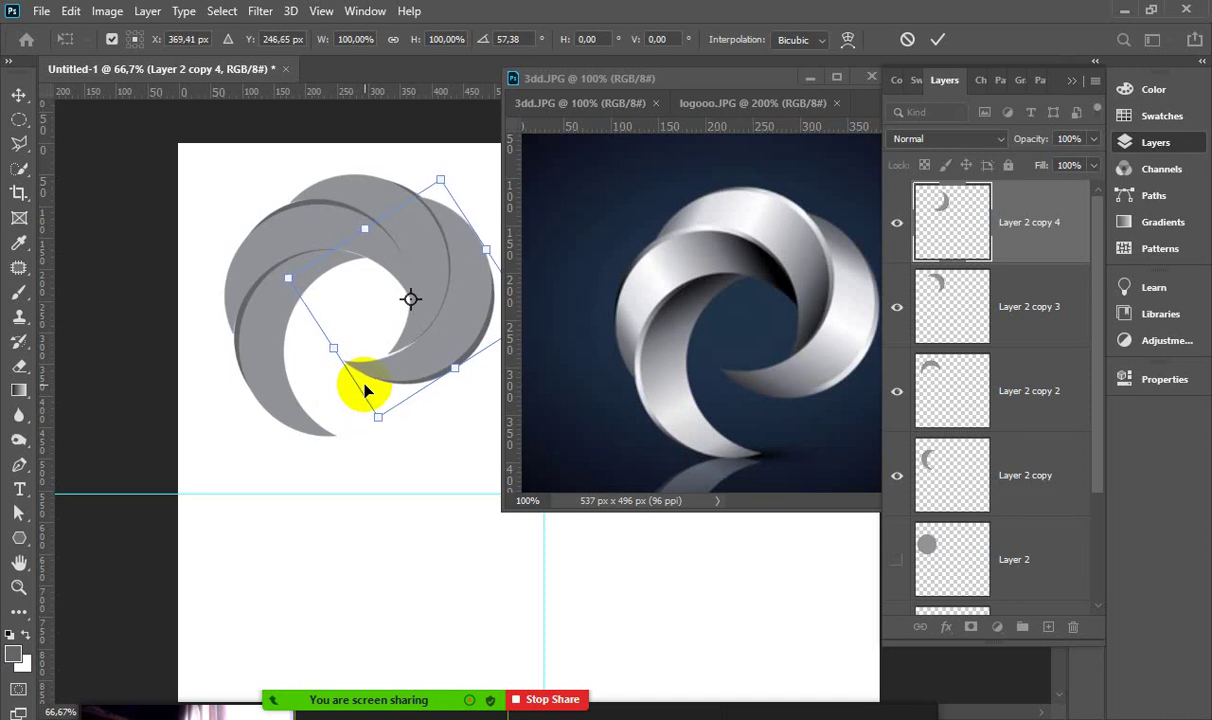
key("Right")
key("Up")
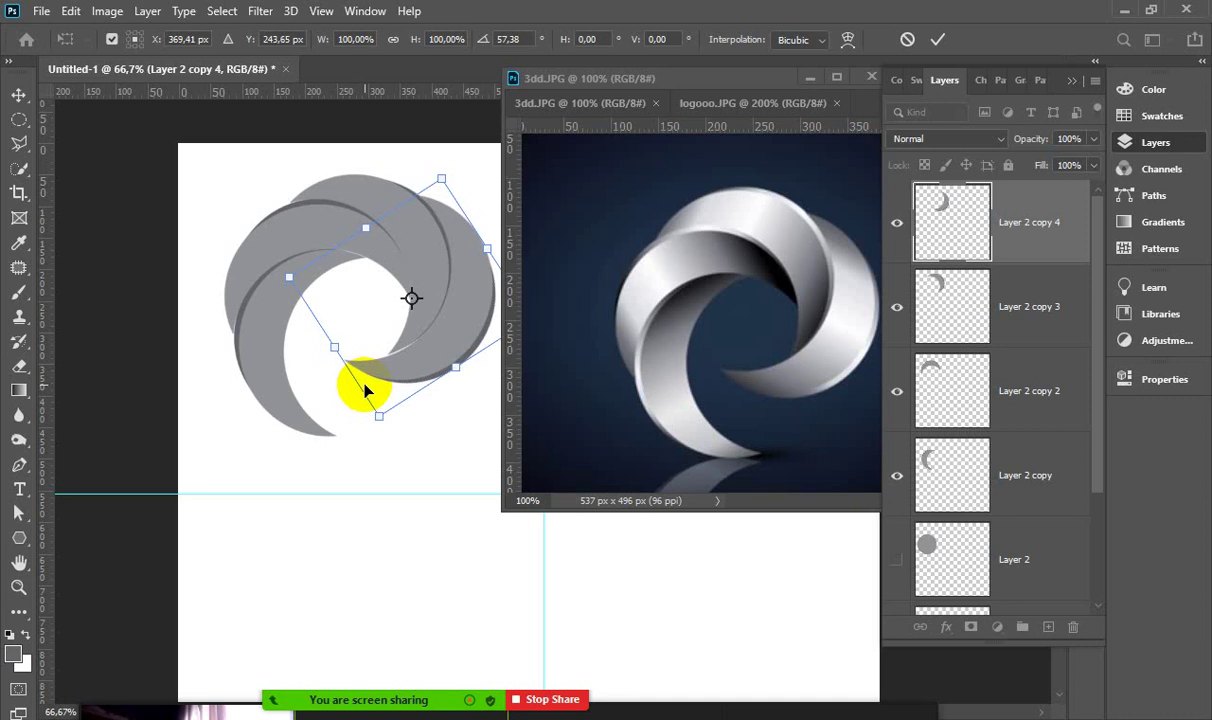
key("Right")
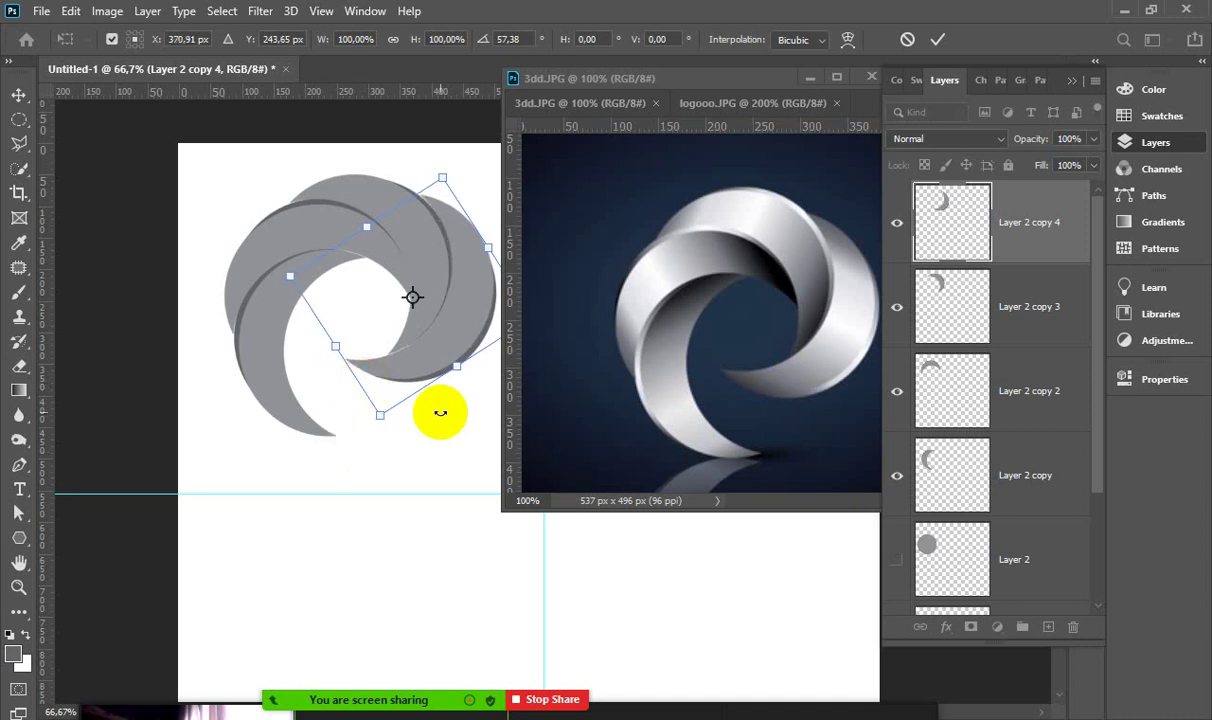
key("Down")
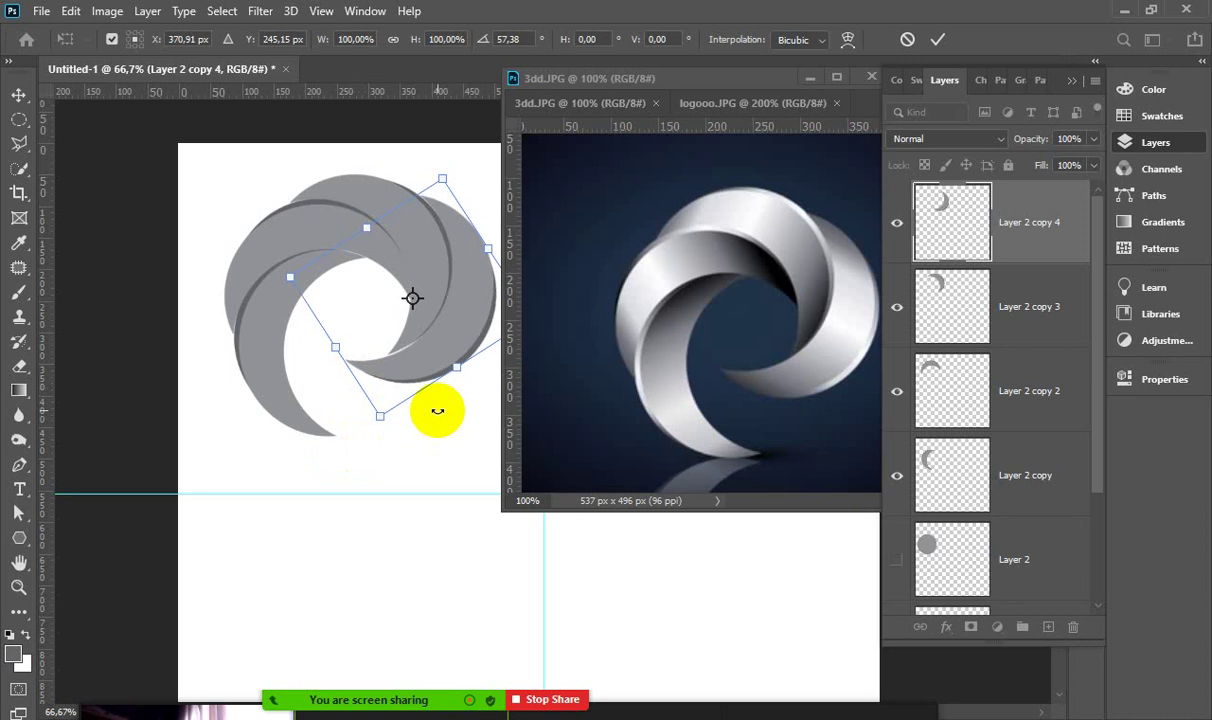
key("Left")
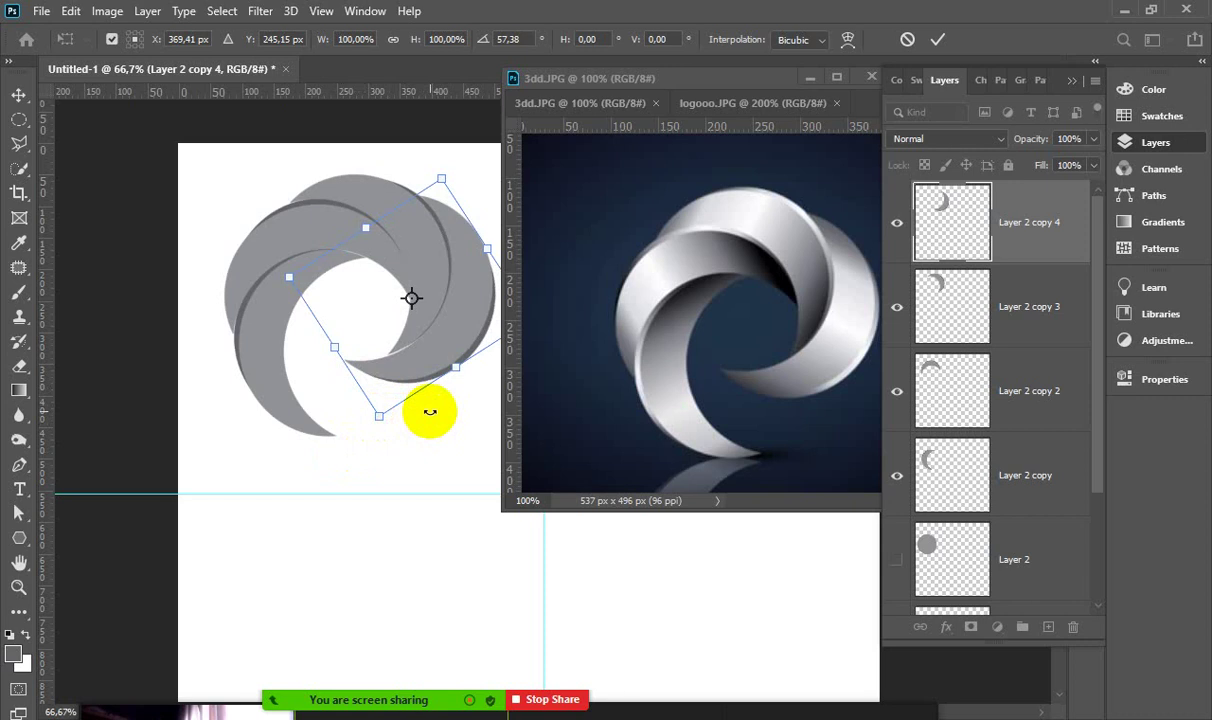
left_click_drag(430, 411, 427, 411)
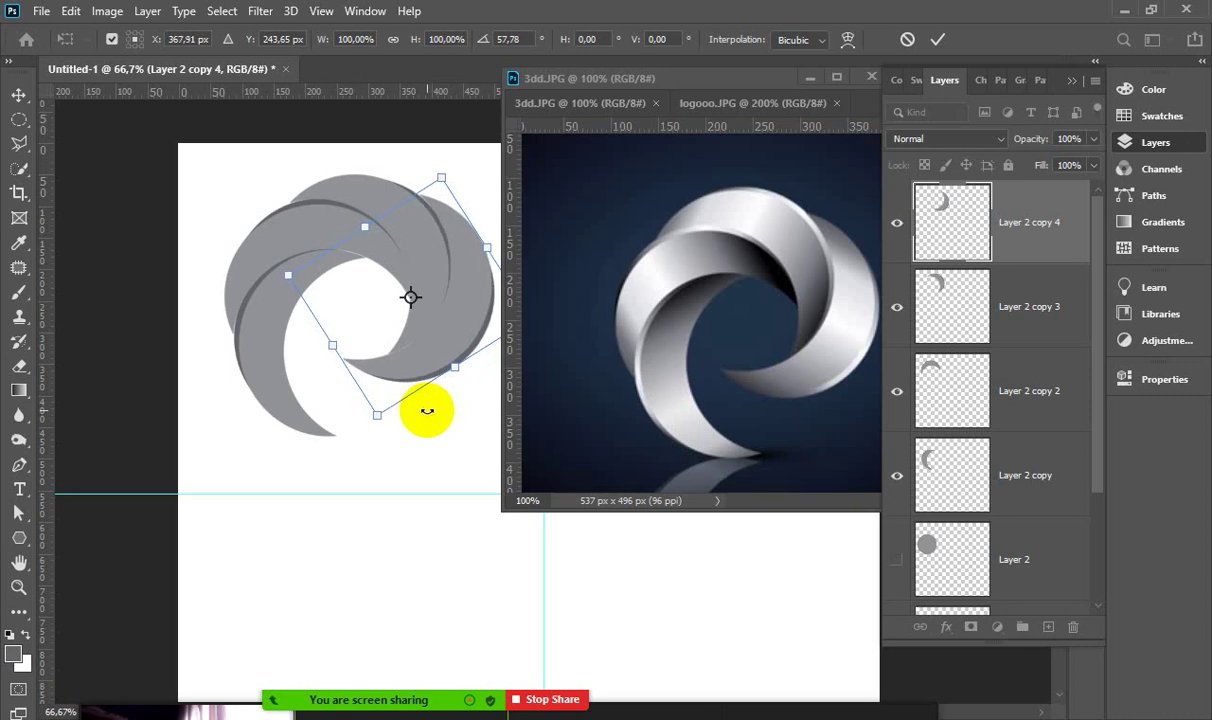
key("ctrl+z")
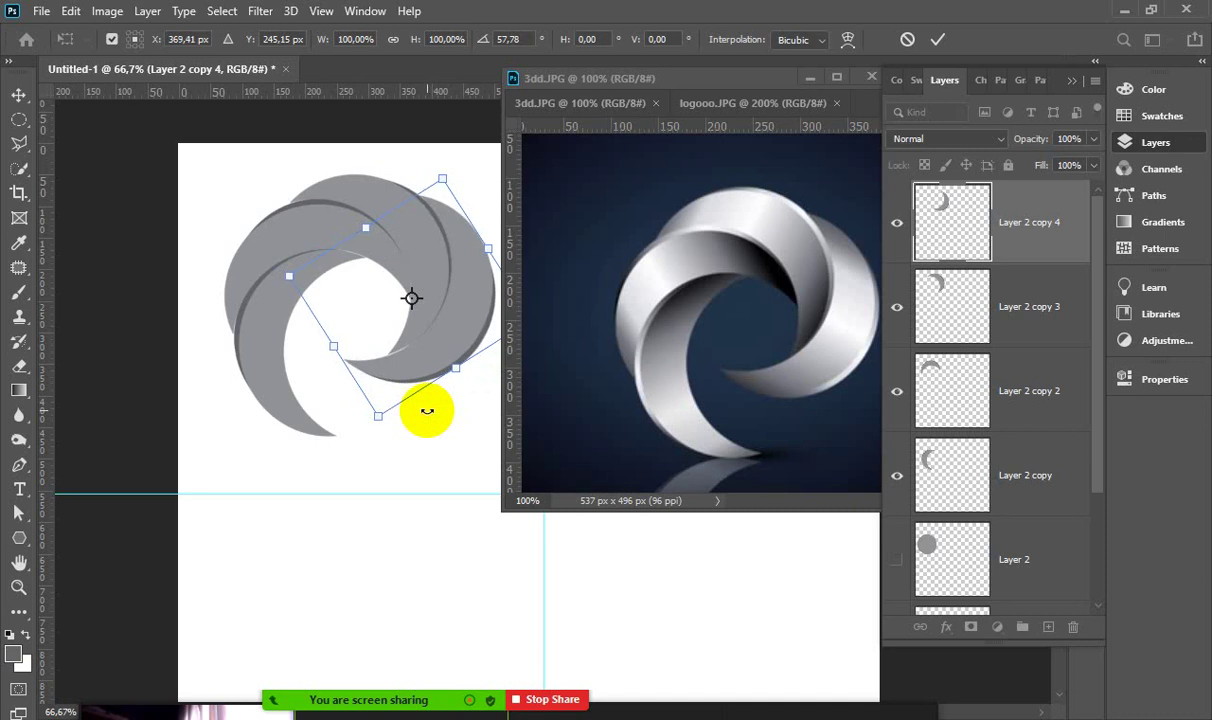
key("Return")
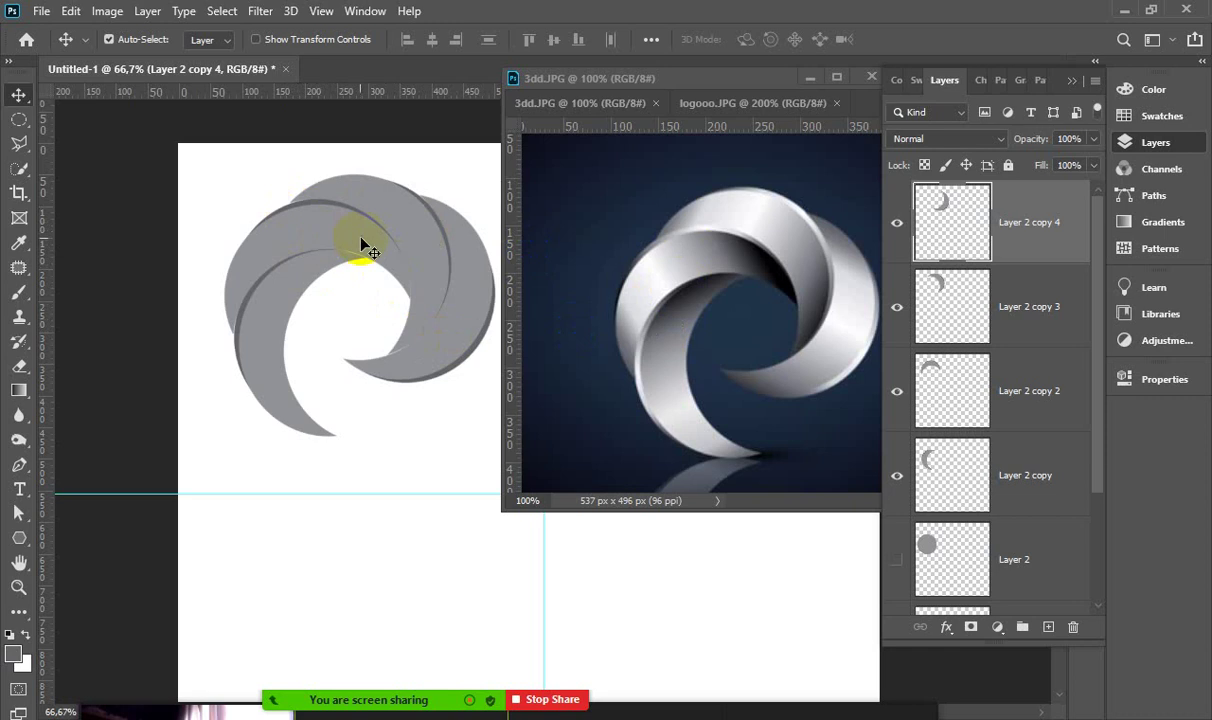
Nudge the lower crescent up and down to align its edges
left_click(338, 263)
key("Up")
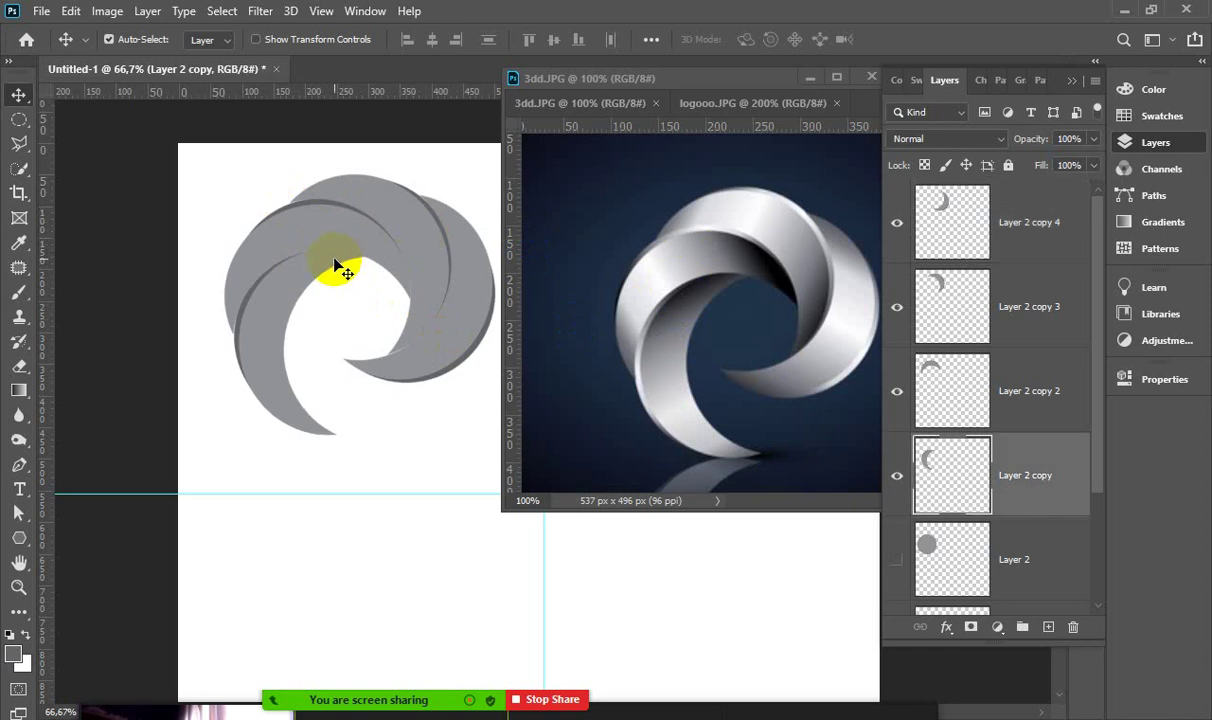
key("Down")
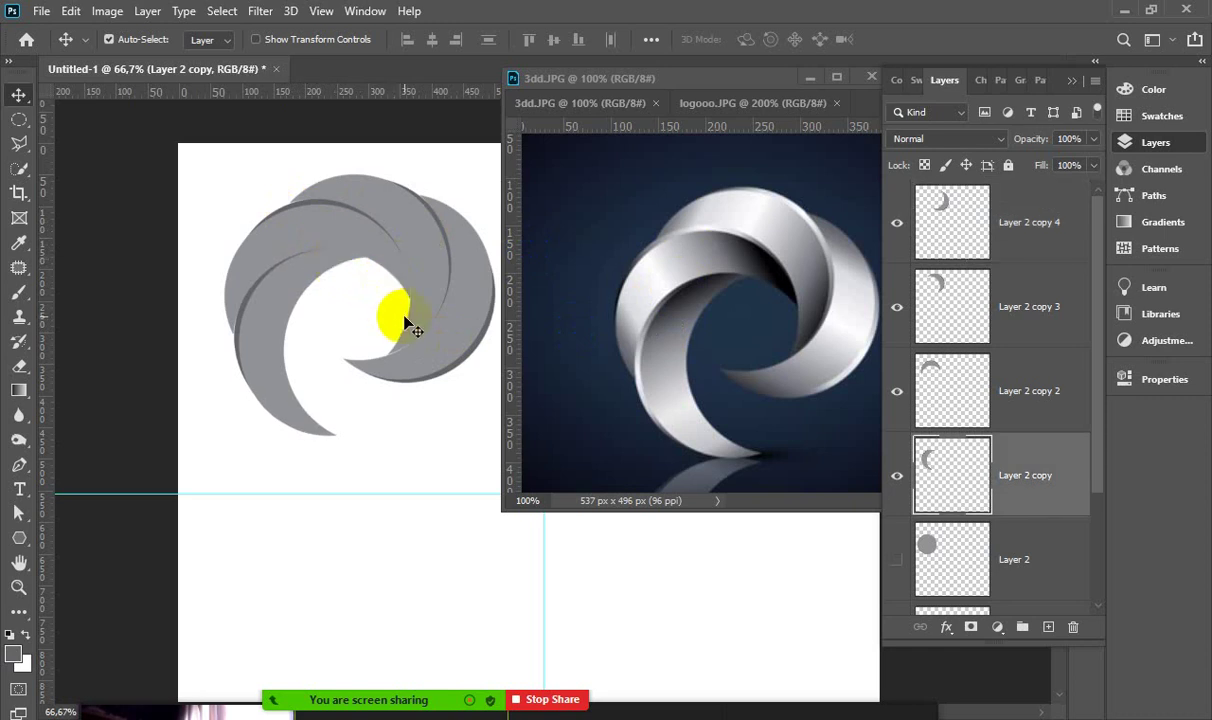
Shift the top-right arc piece right, then select all four crescent layers
left_click(408, 333)
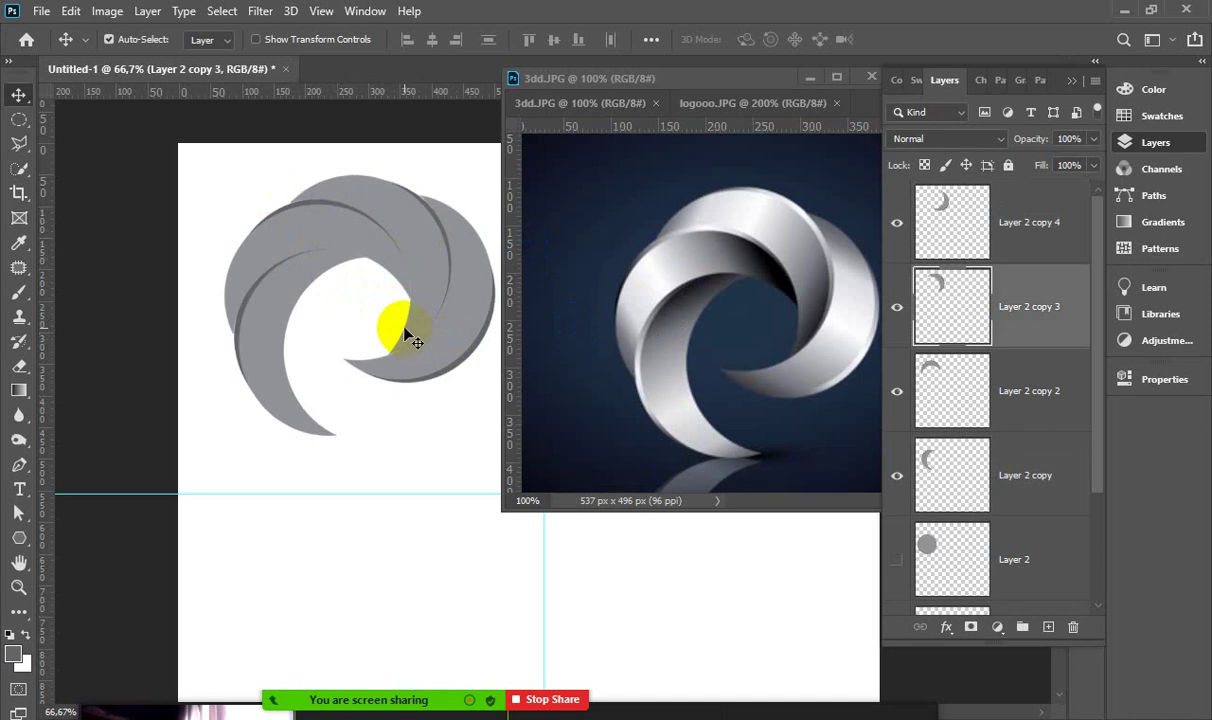
left_click(456, 240)
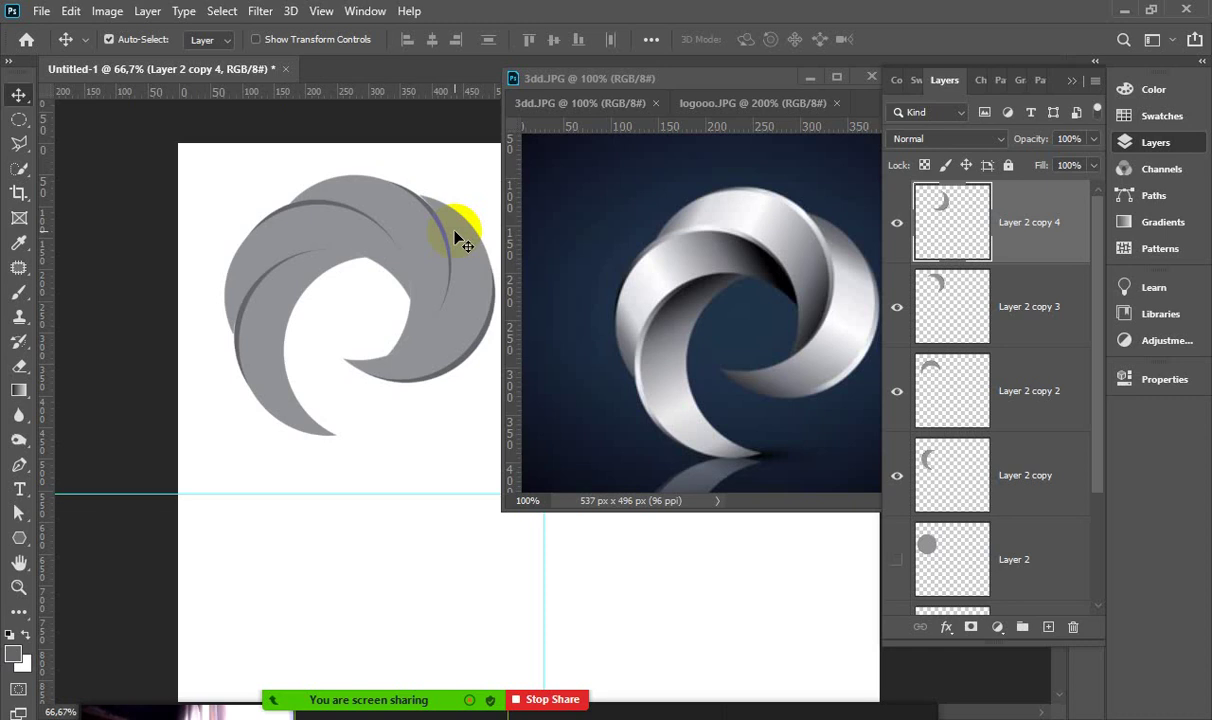
left_click_drag(455, 238, 563, 248)
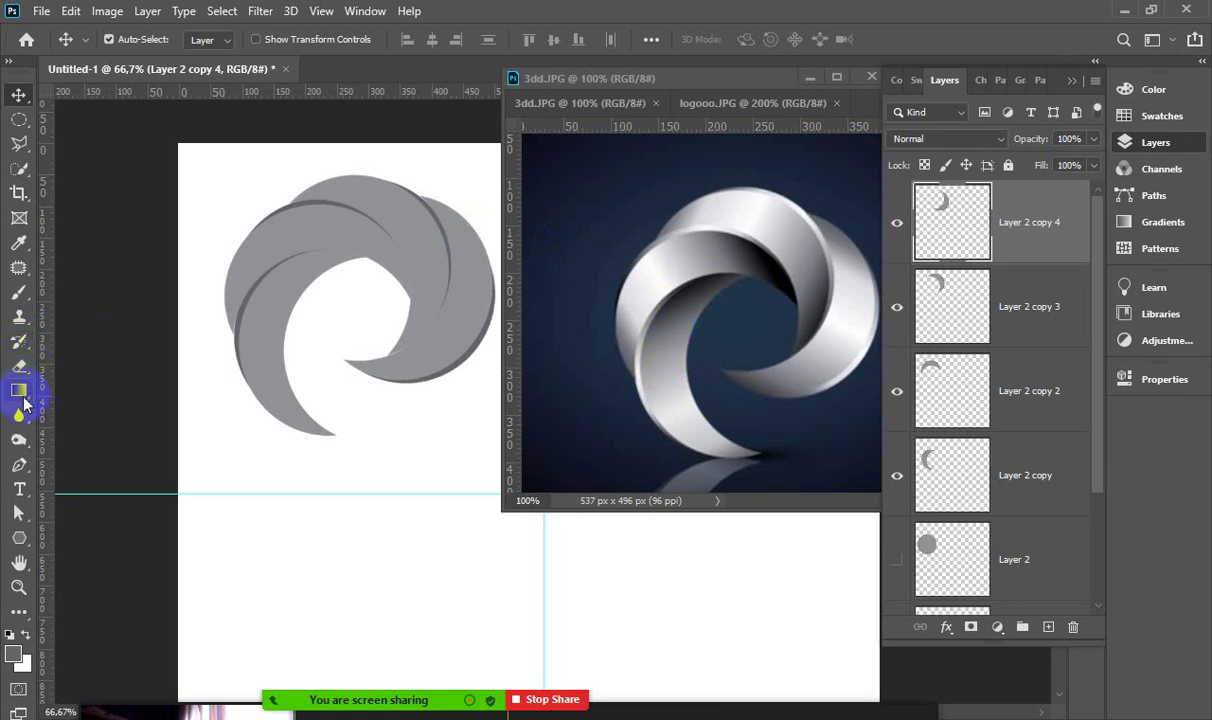
left_click(720, 272)
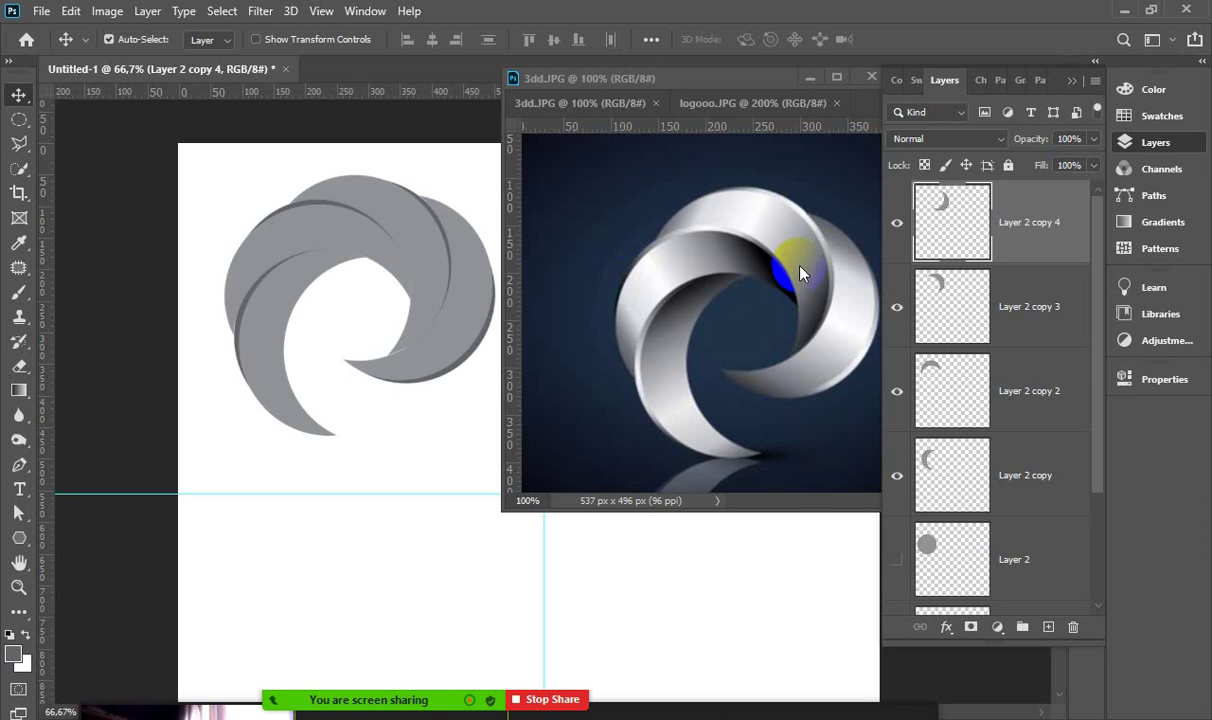
left_click(1015, 477)
mouse_move(1015, 477)
left_mouse_down()
mouse_move(959, 440)
mouse_move(955, 627)
mouse_move(135, 330)
left_mouse_up()
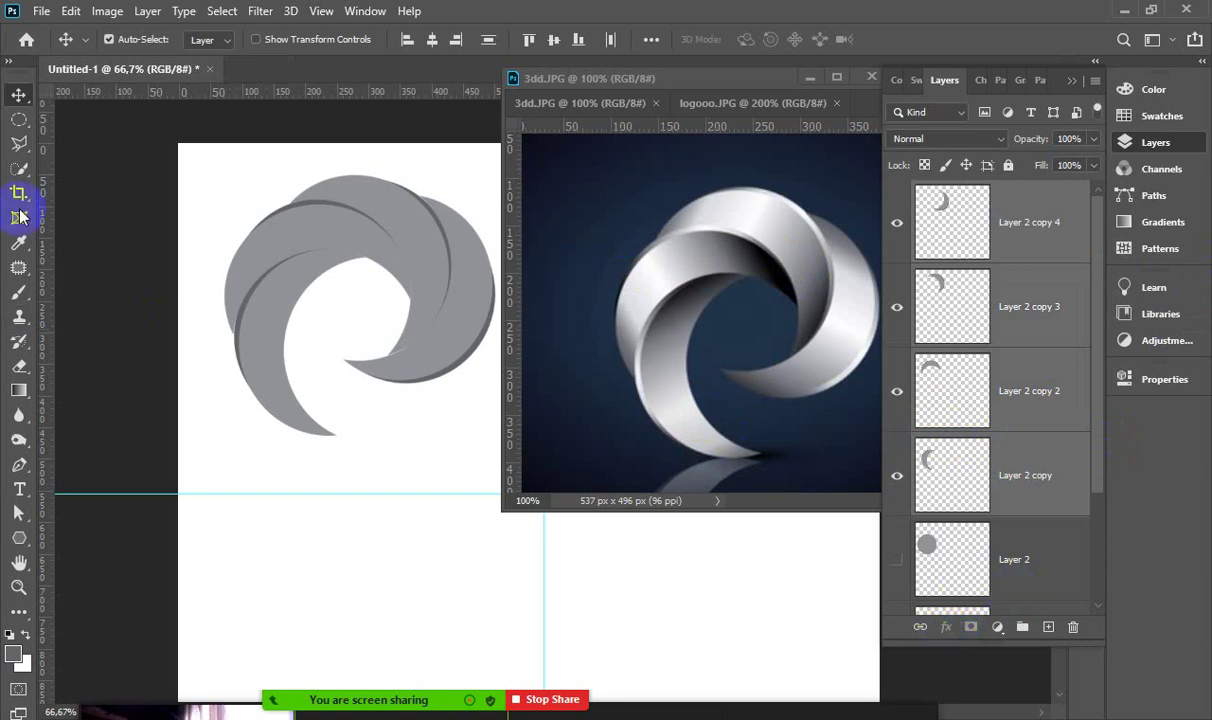
Build a light-silver to dark-grey gradient with both stops sampled from 3dd.JPG
left_click(19, 390)
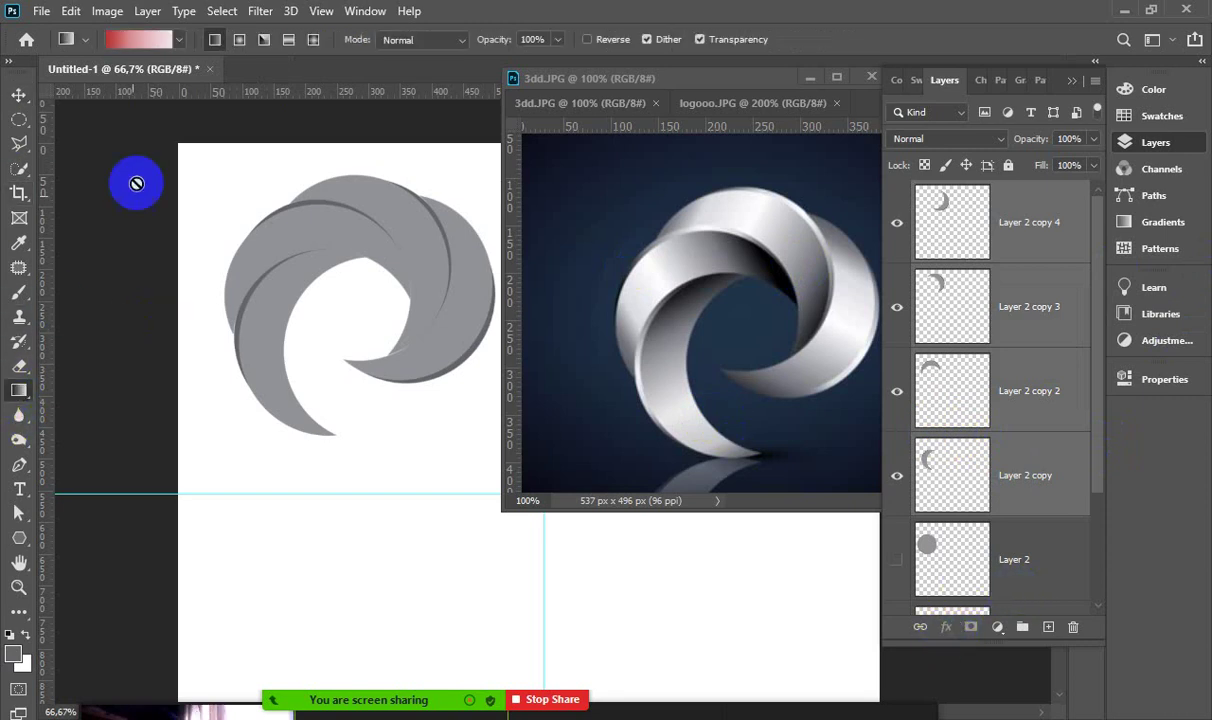
left_click(140, 38)
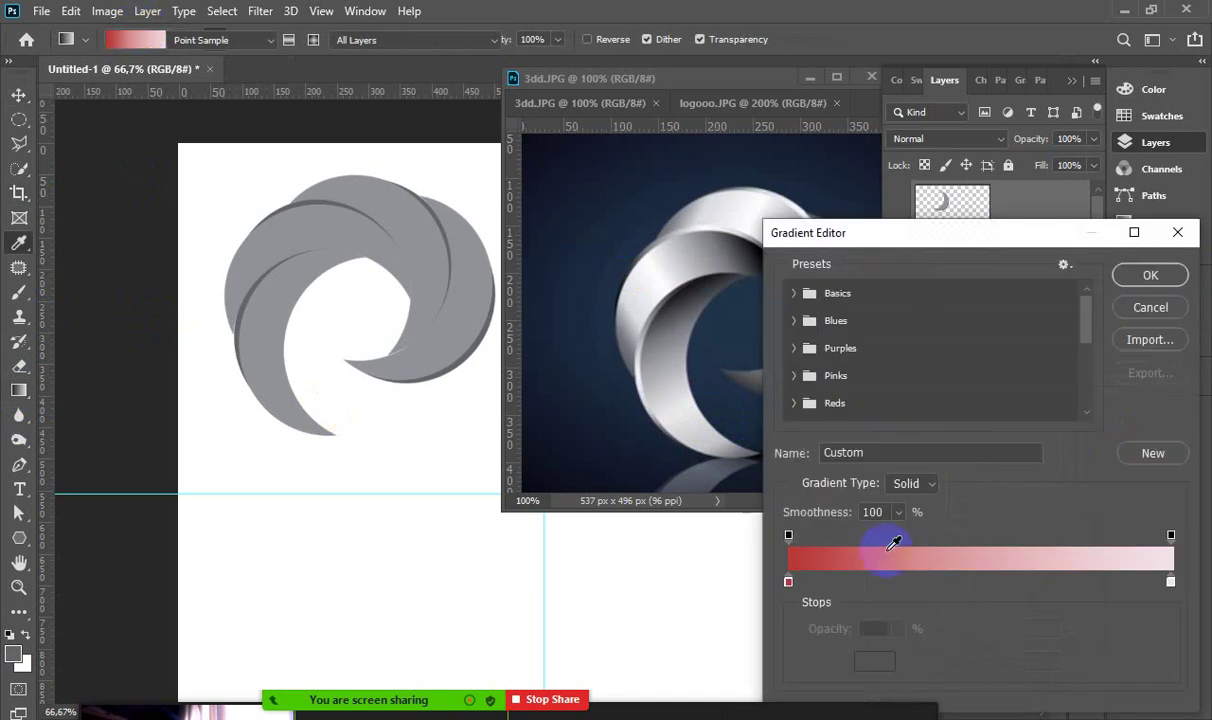
left_click(788, 582)
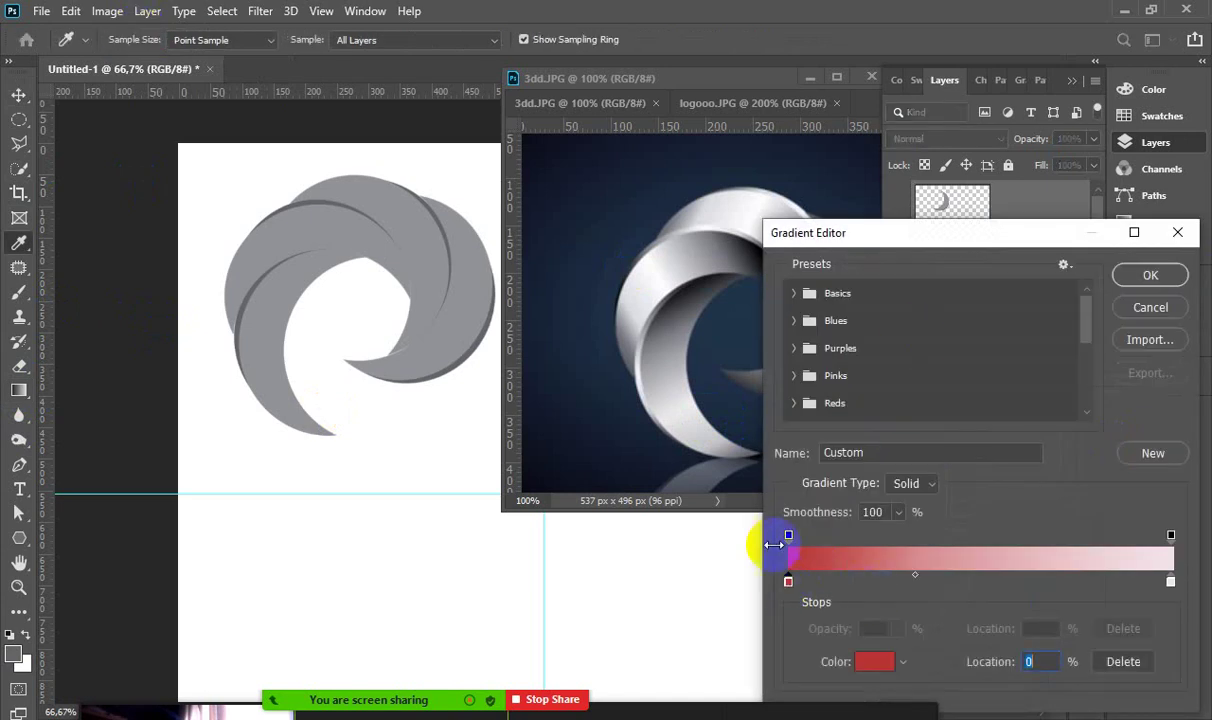
left_click(697, 418)
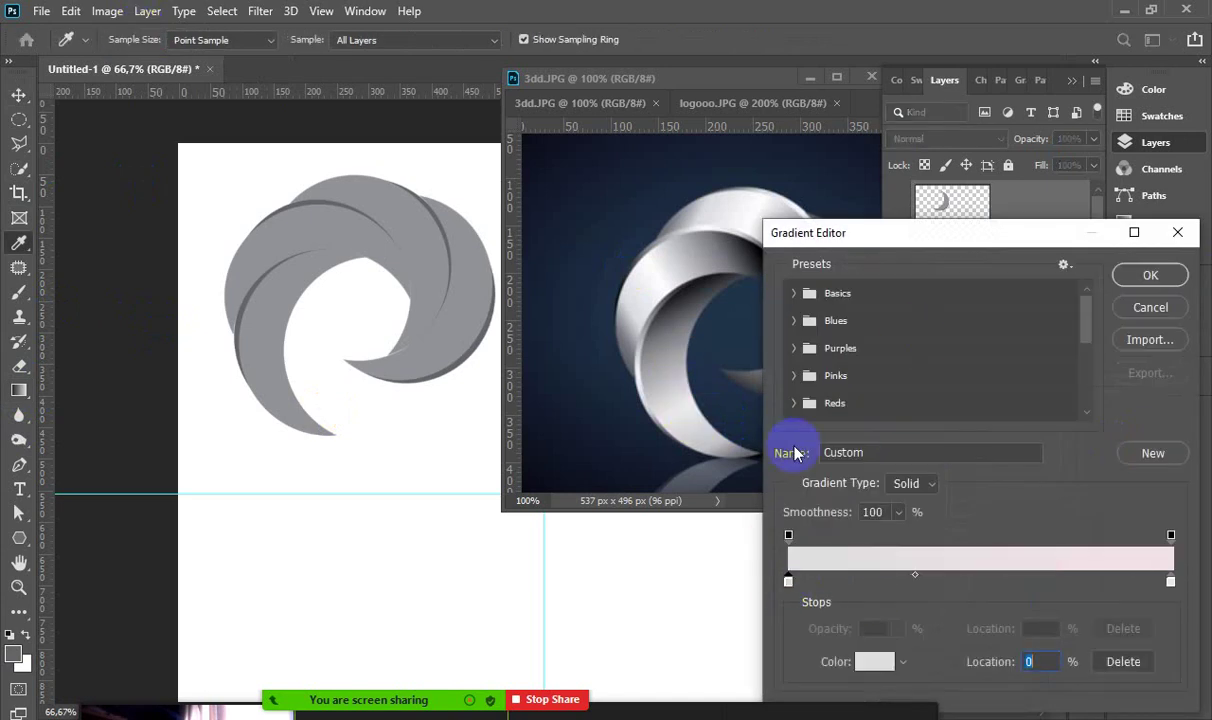
left_click(1167, 580)
left_click(688, 302)
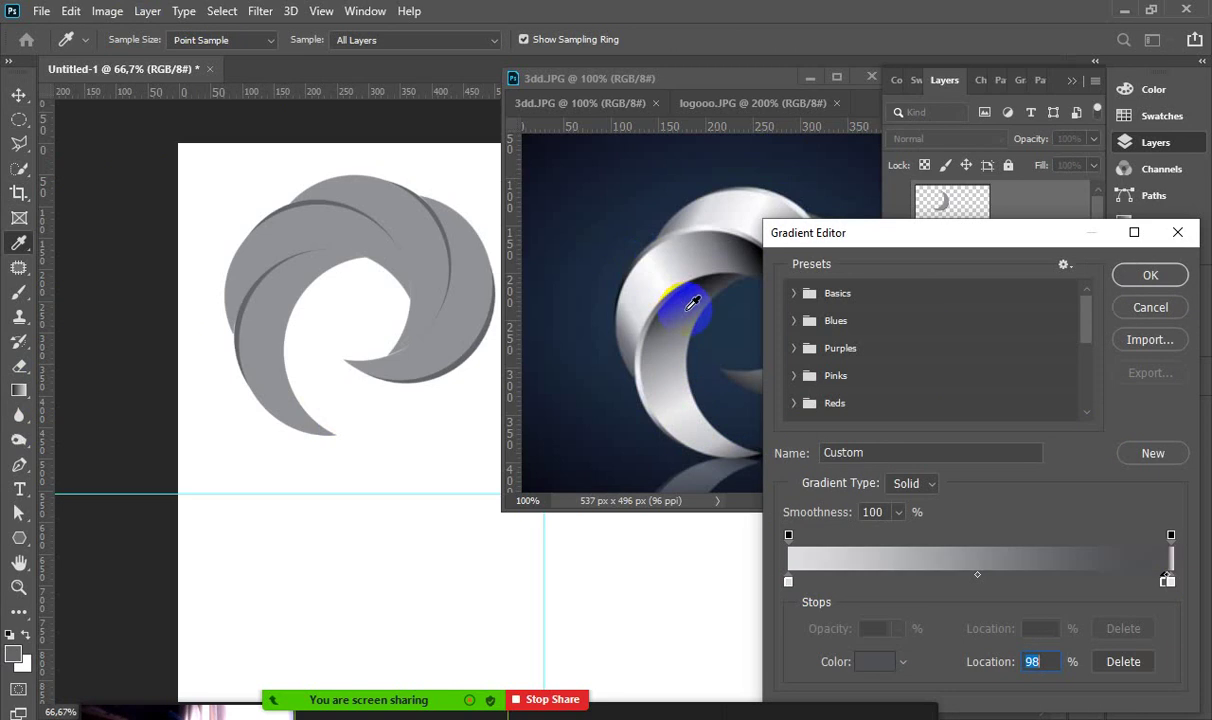
left_click(1150, 275)
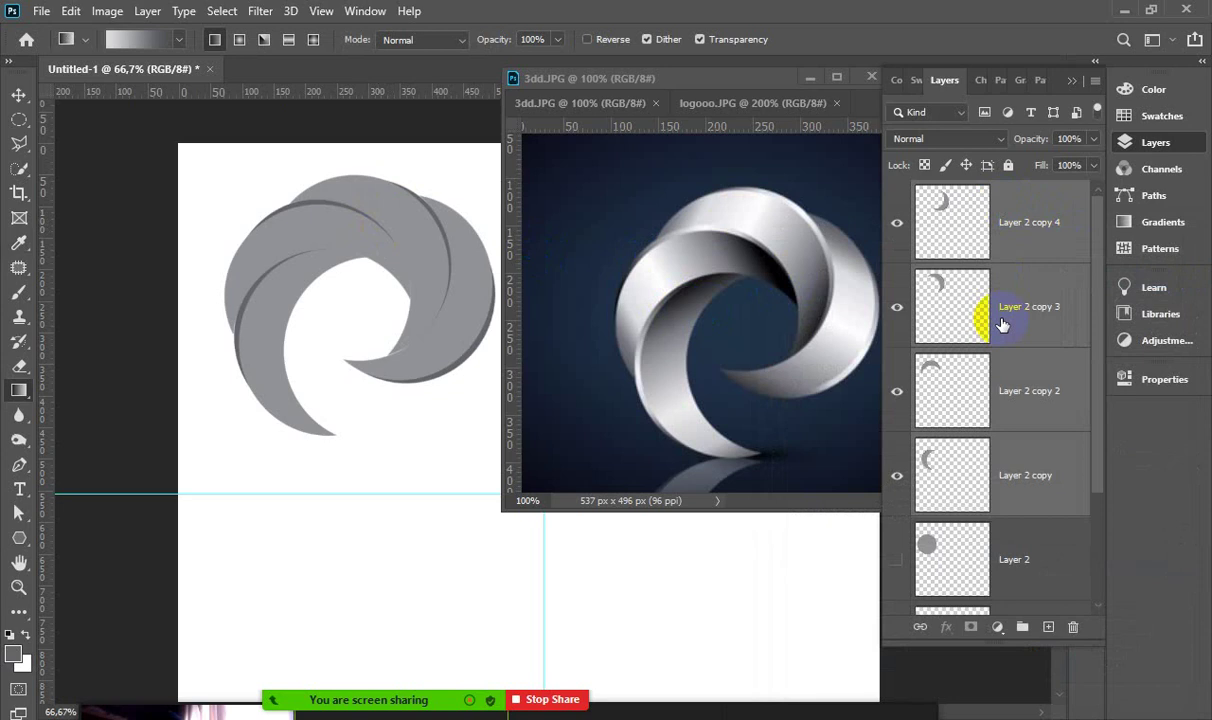
Merge the four crescent layers into one and select the merged logo
right_click(1026, 230)
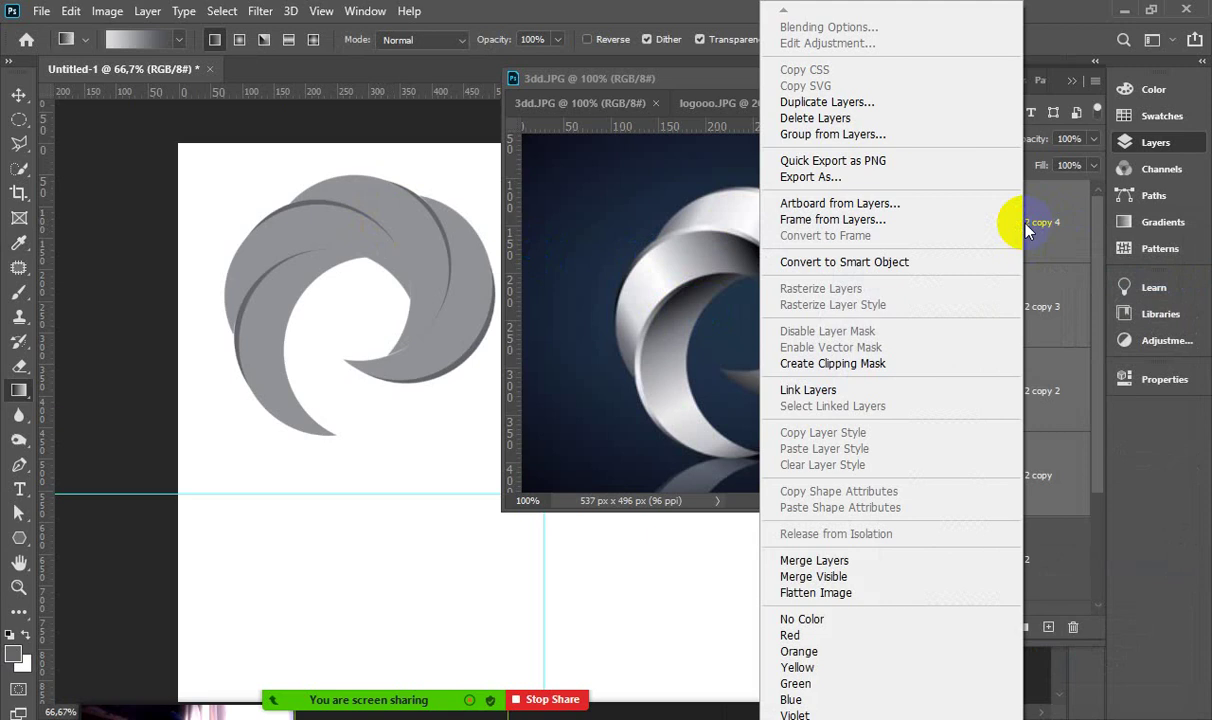
left_click(497, 22)
left_click_drag(952, 285, 950, 274)
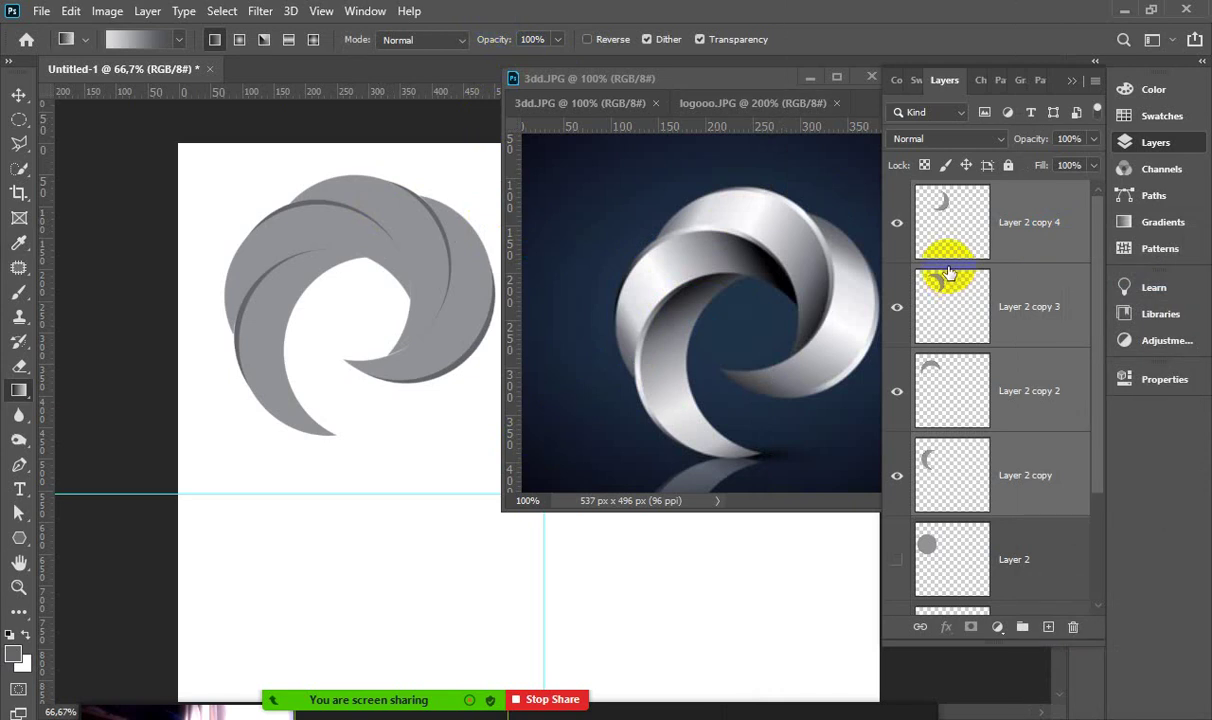
left_click_drag(950, 274, 950, 256)
key("ctrl+e")
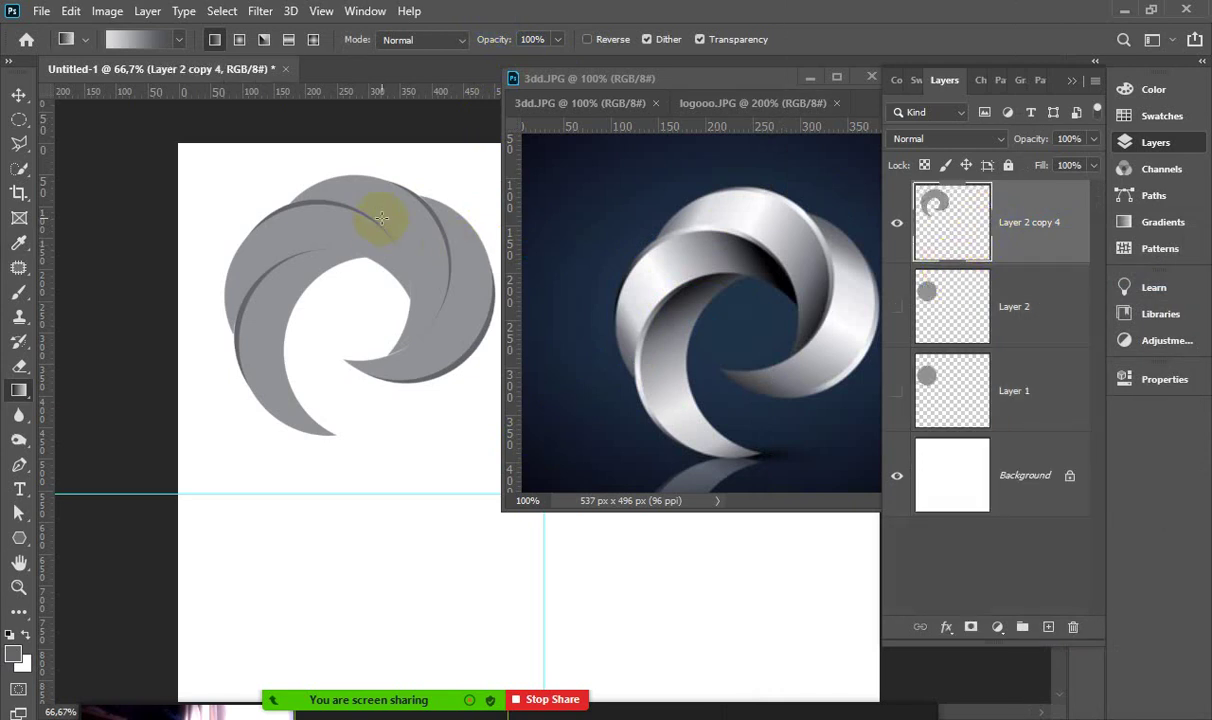
left_click(960, 220, "ctrl")
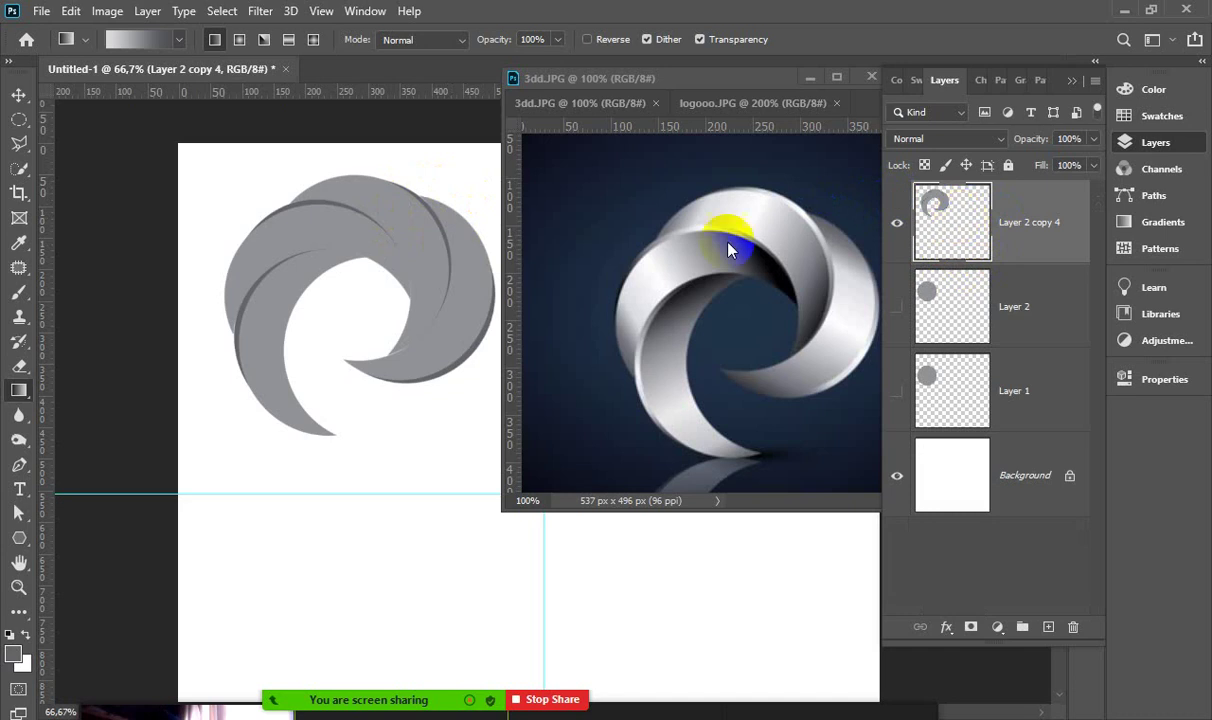
Try a gradient fill on the logo, undo it, and drag a new gradient
mouse_move(457, 173)
left_mouse_down()
mouse_move(345, 271)
mouse_move(287, 349)
left_mouse_up()
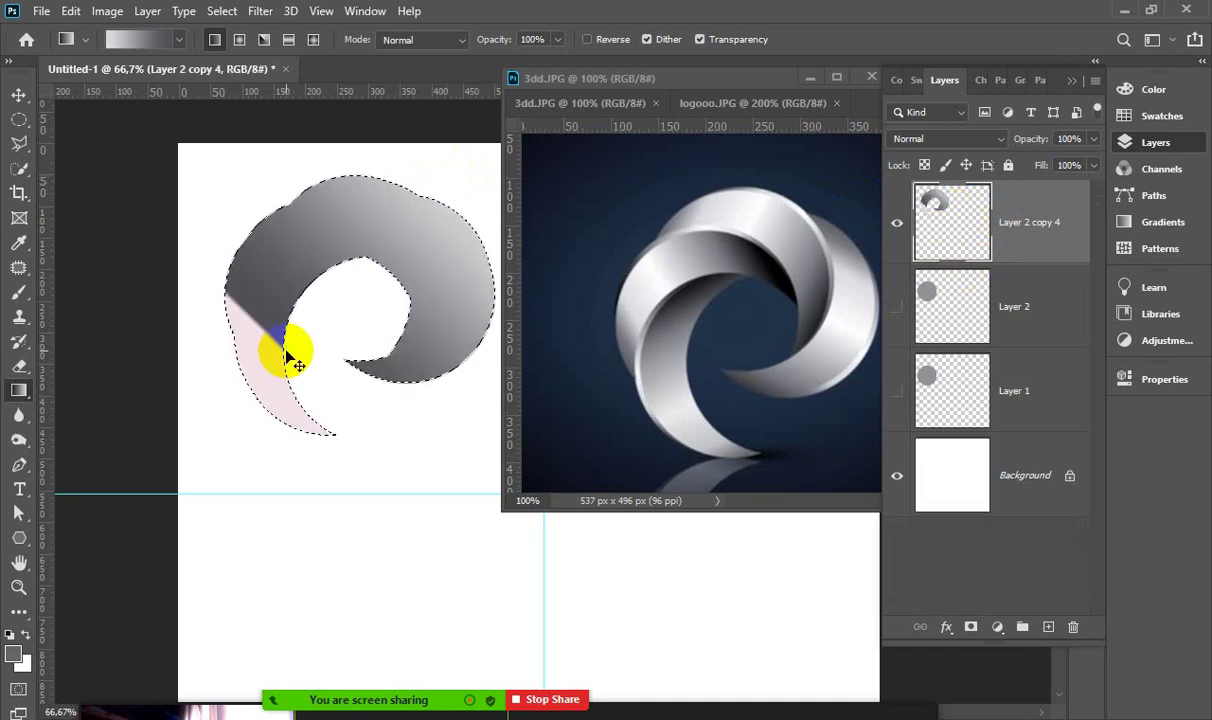
key("ctrl+z")
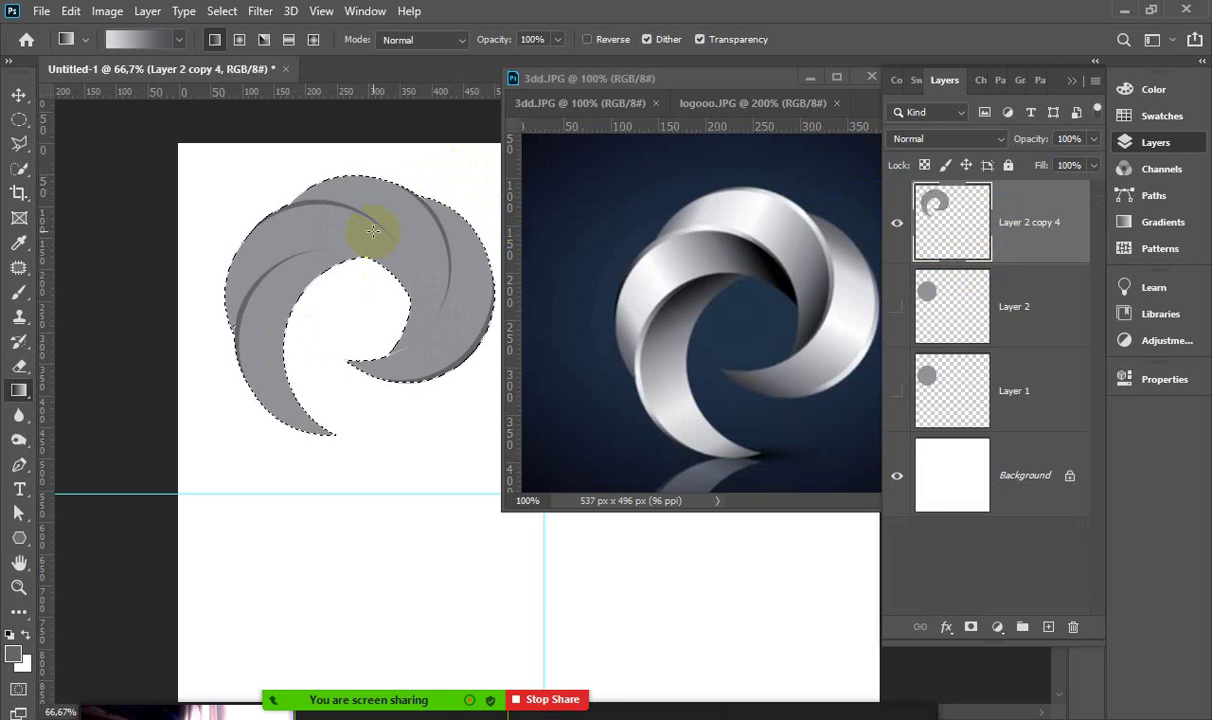
scroll(340, 290, "up", 2)
scroll(319, 311, "up", 2)
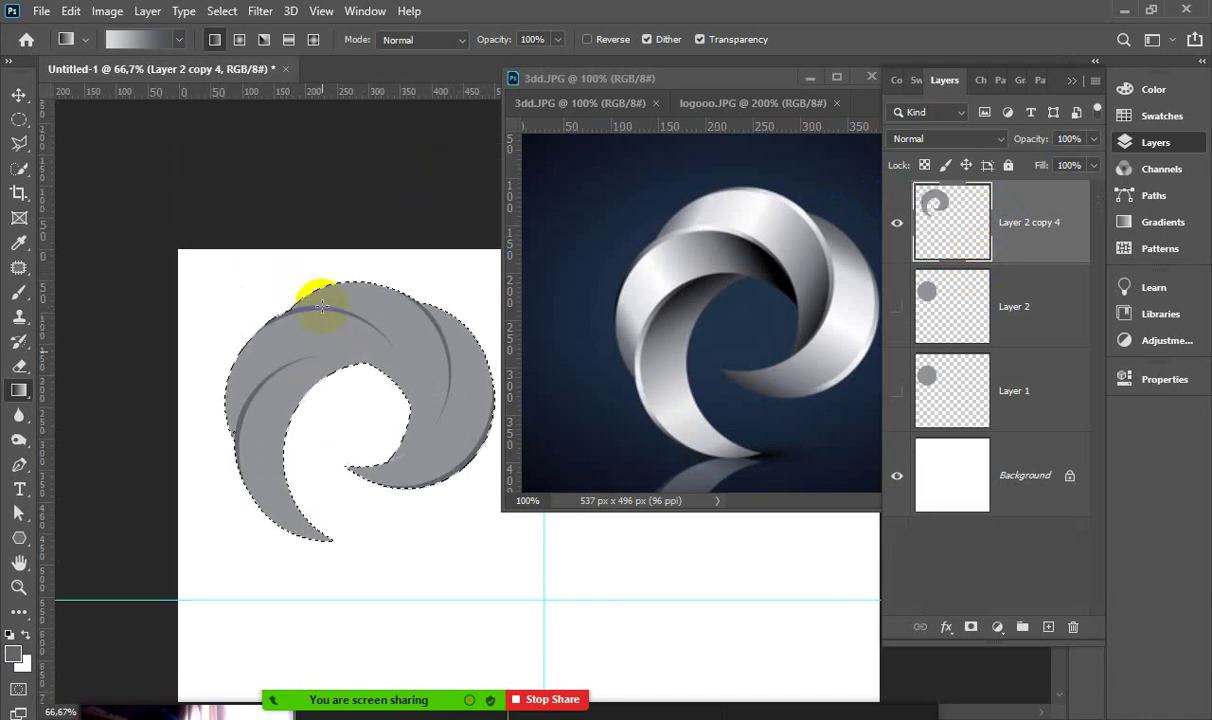
scroll(306, 289, "up", 2)
scroll(319, 303, "down", 2)
scroll(322, 309, "down", 2)
scroll(319, 303, "down", 2)
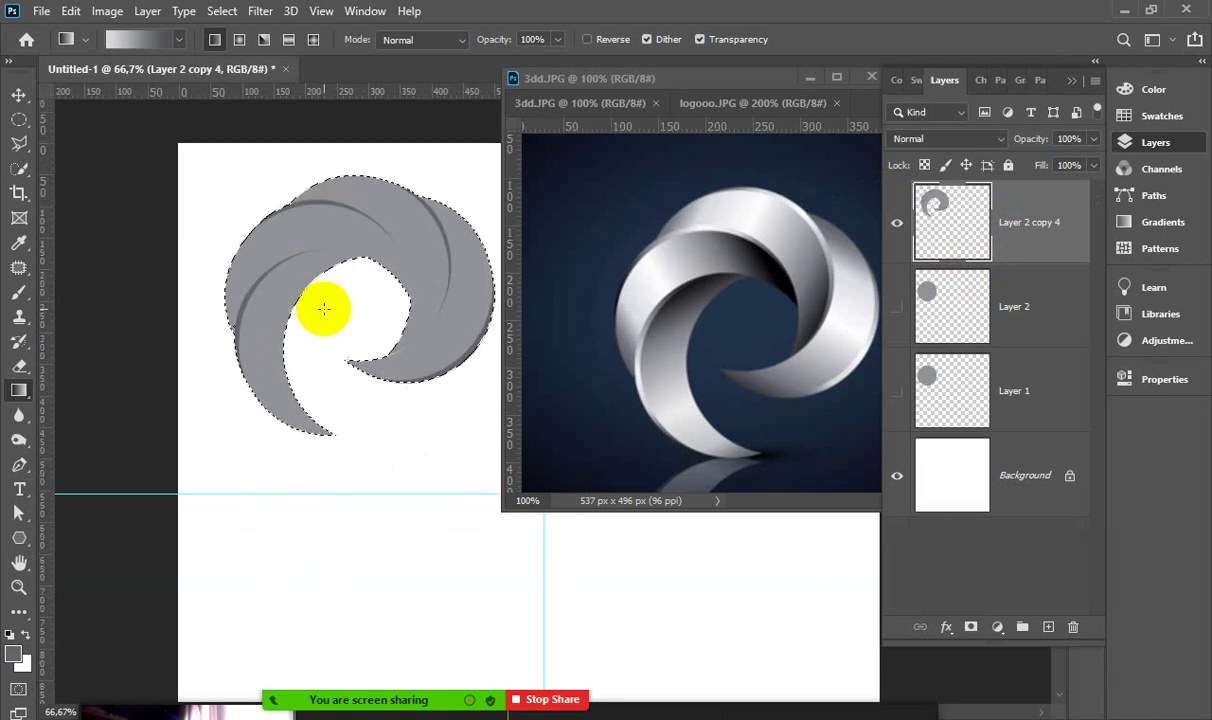
left_click_drag(380, 206, 395, 233)
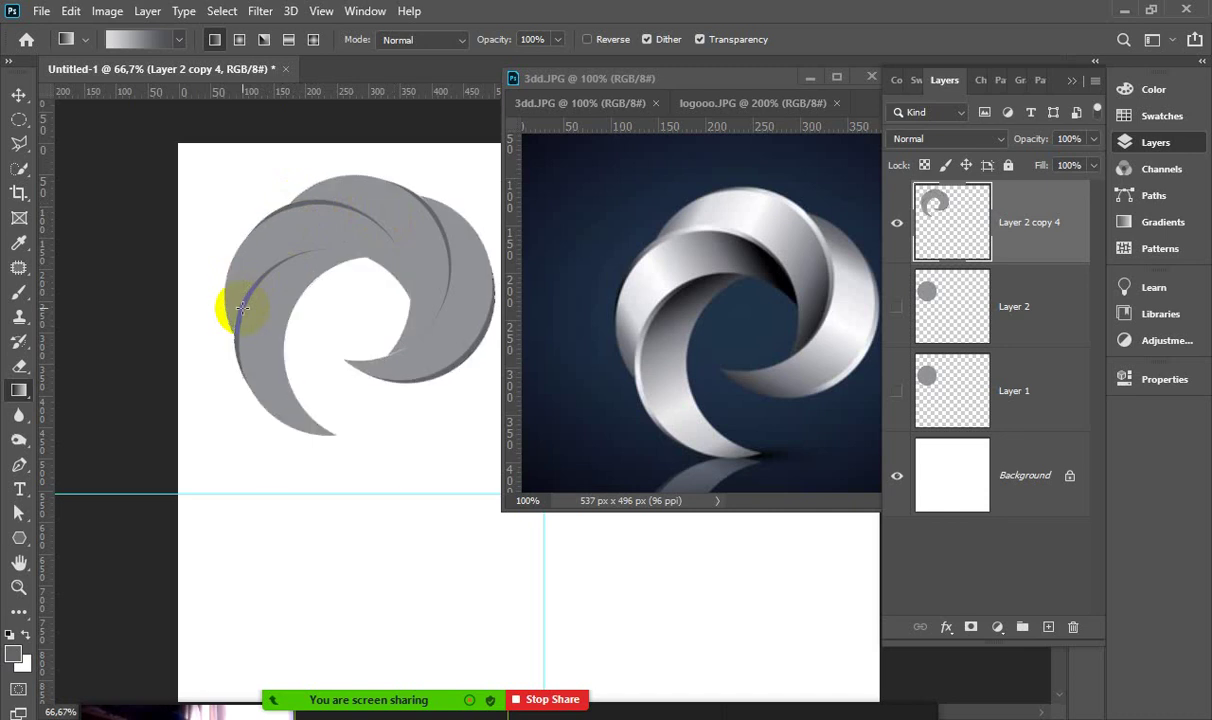
Magic-wand the grey logo and shade it light upper right to dark lower left
left_click(18, 168)
left_click(86, 207)
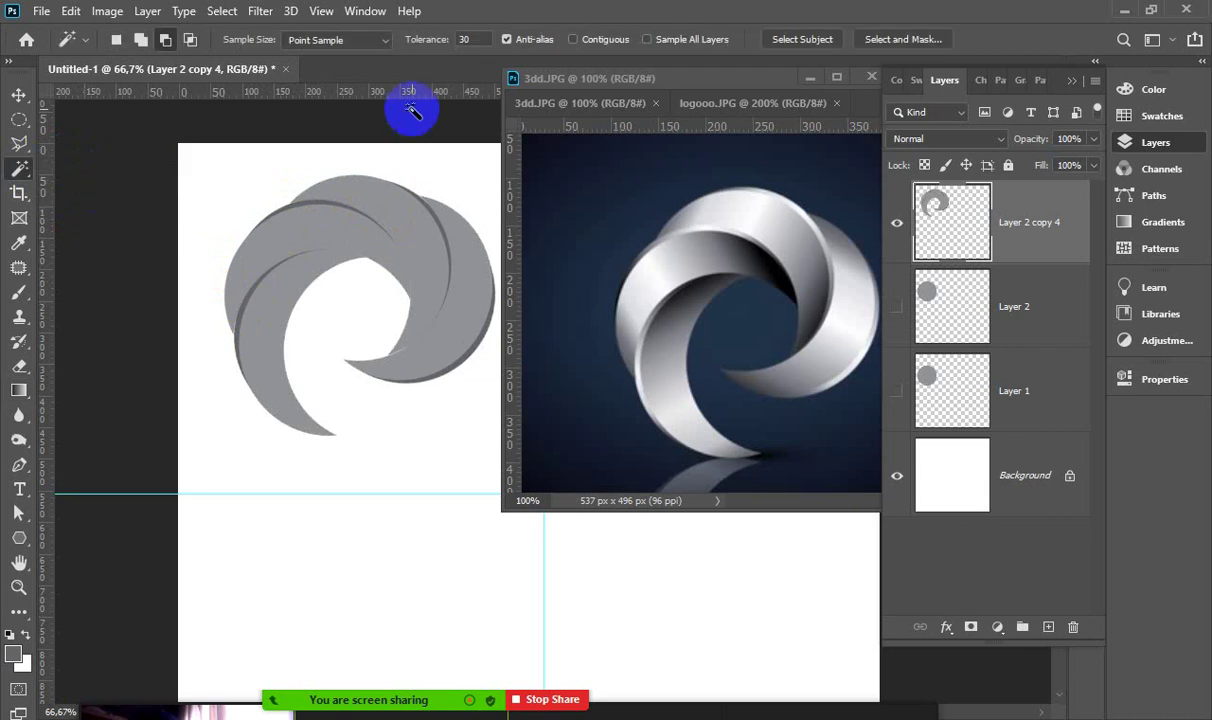
left_click(300, 232)
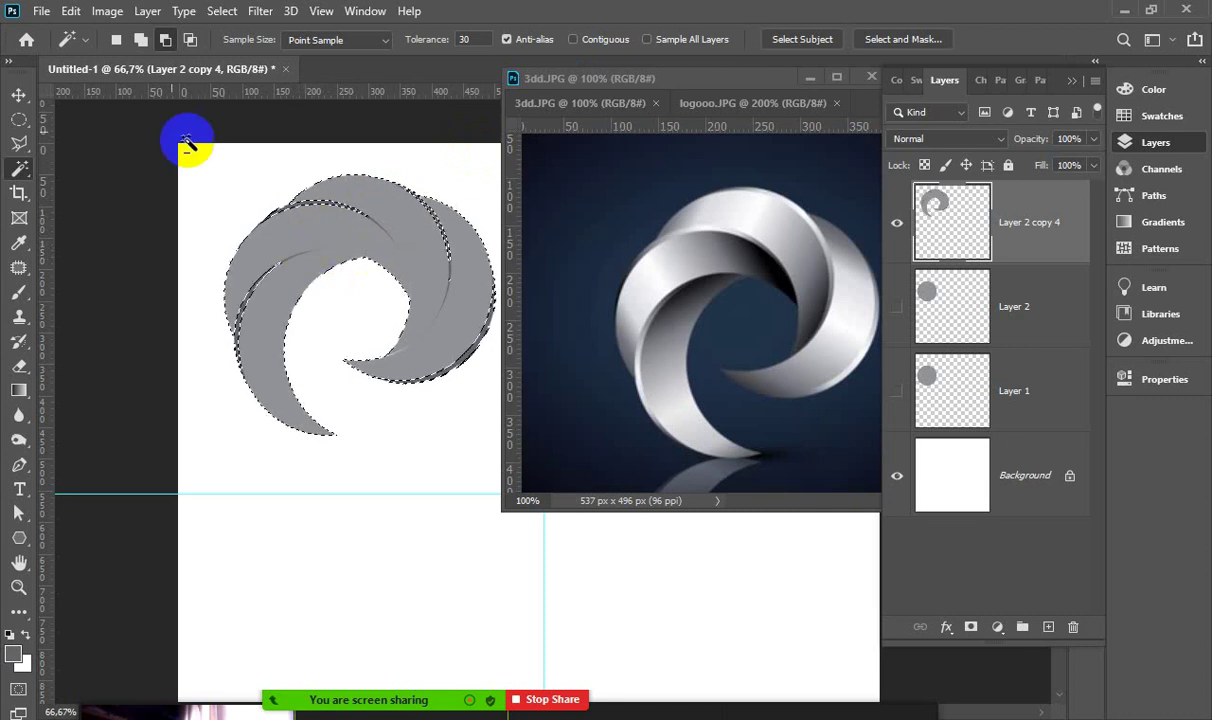
left_click(19, 390)
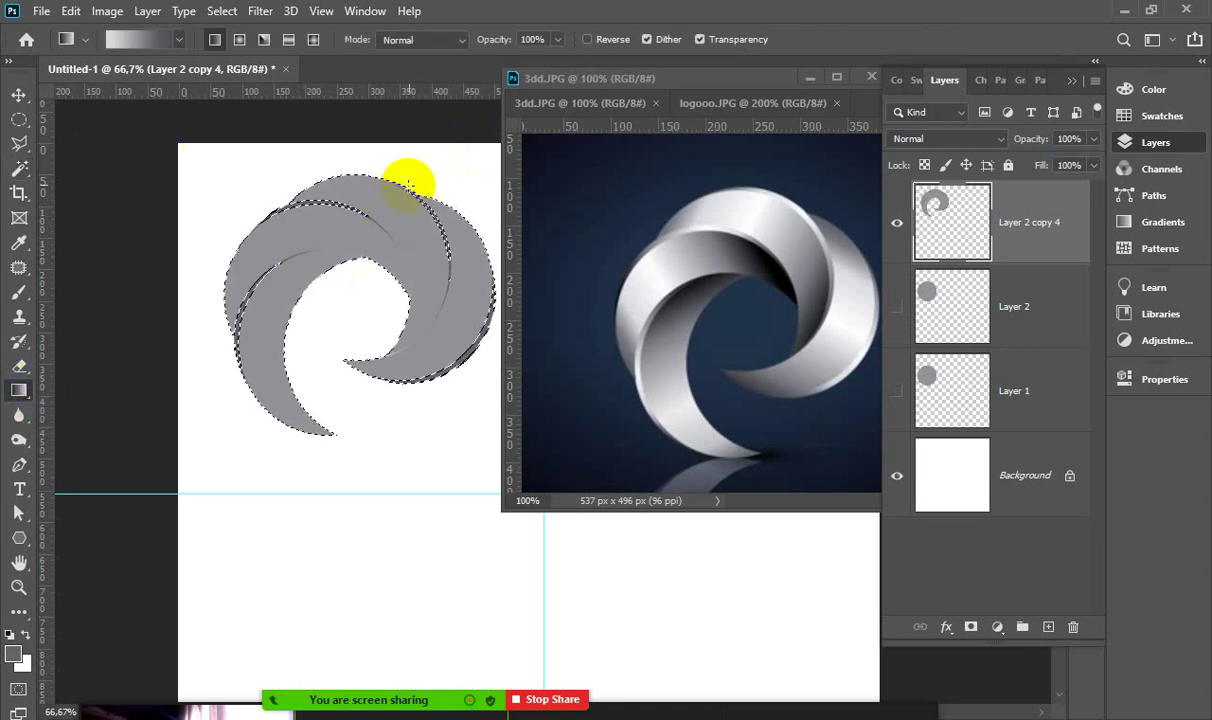
left_click_drag(446, 184, 202, 389)
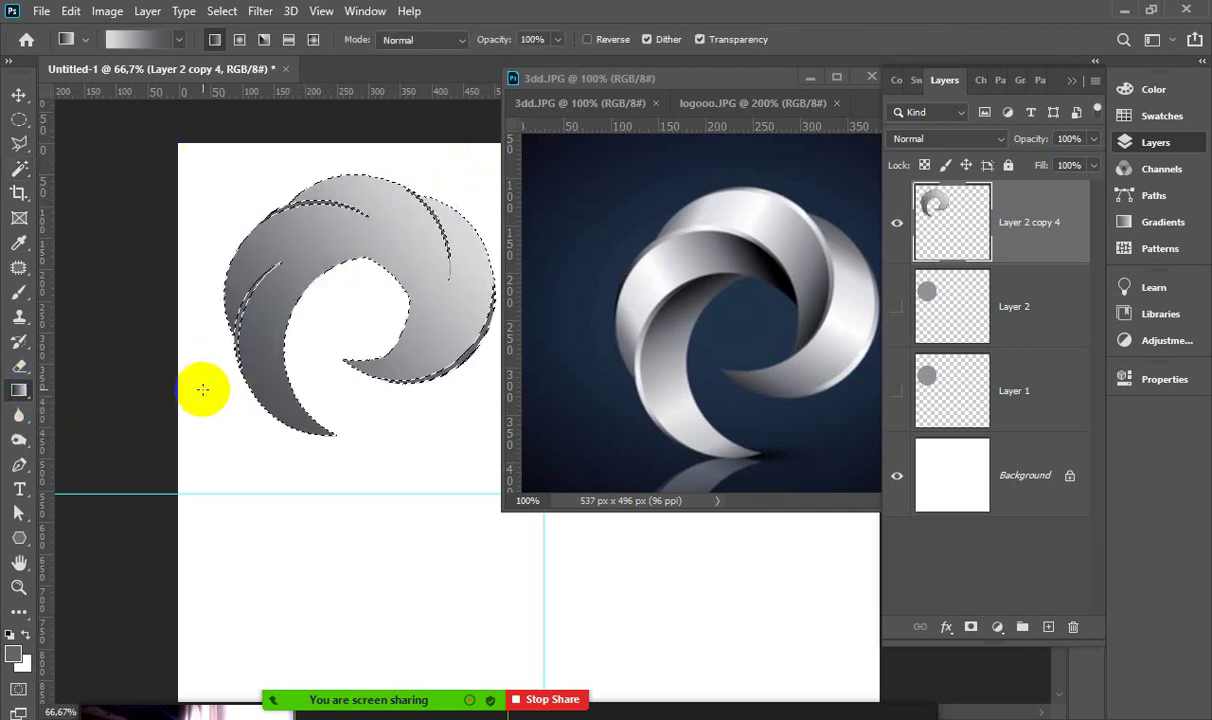
key("ctrl+d")
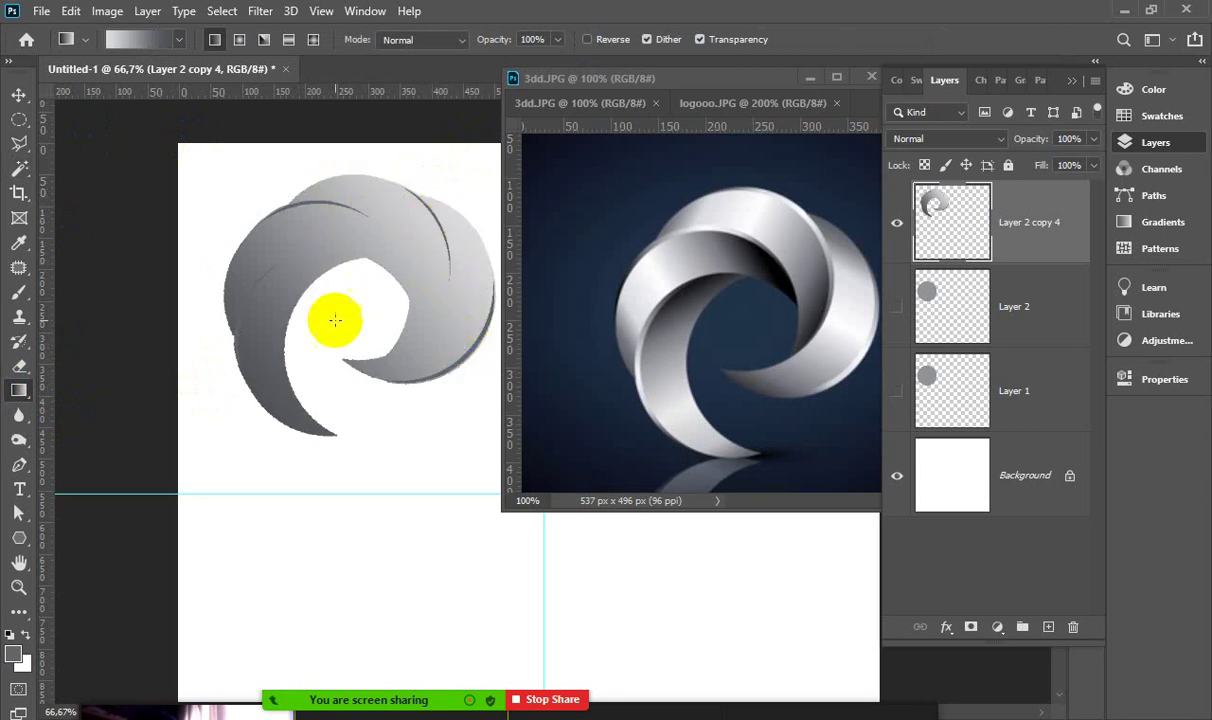
Revert the swirl to flat grey, deselect, and magic-wand the grey swirl again
key("ctrl+shift+d")
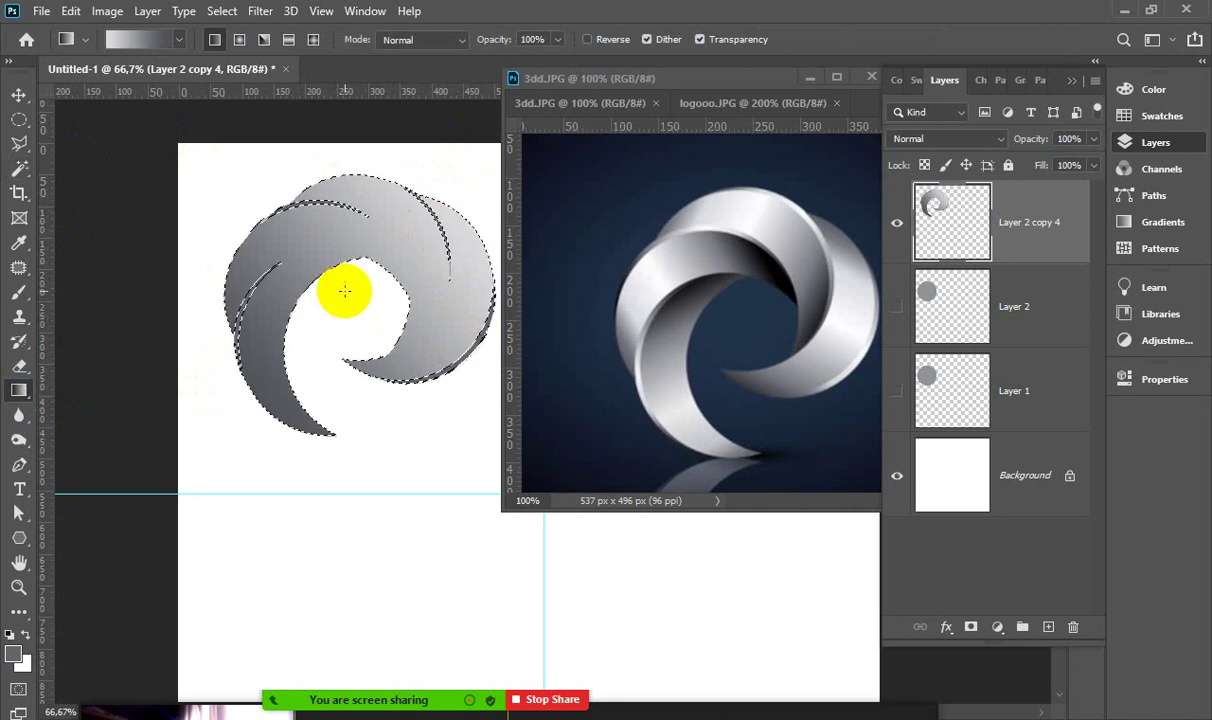
key("alt+BackSpace")
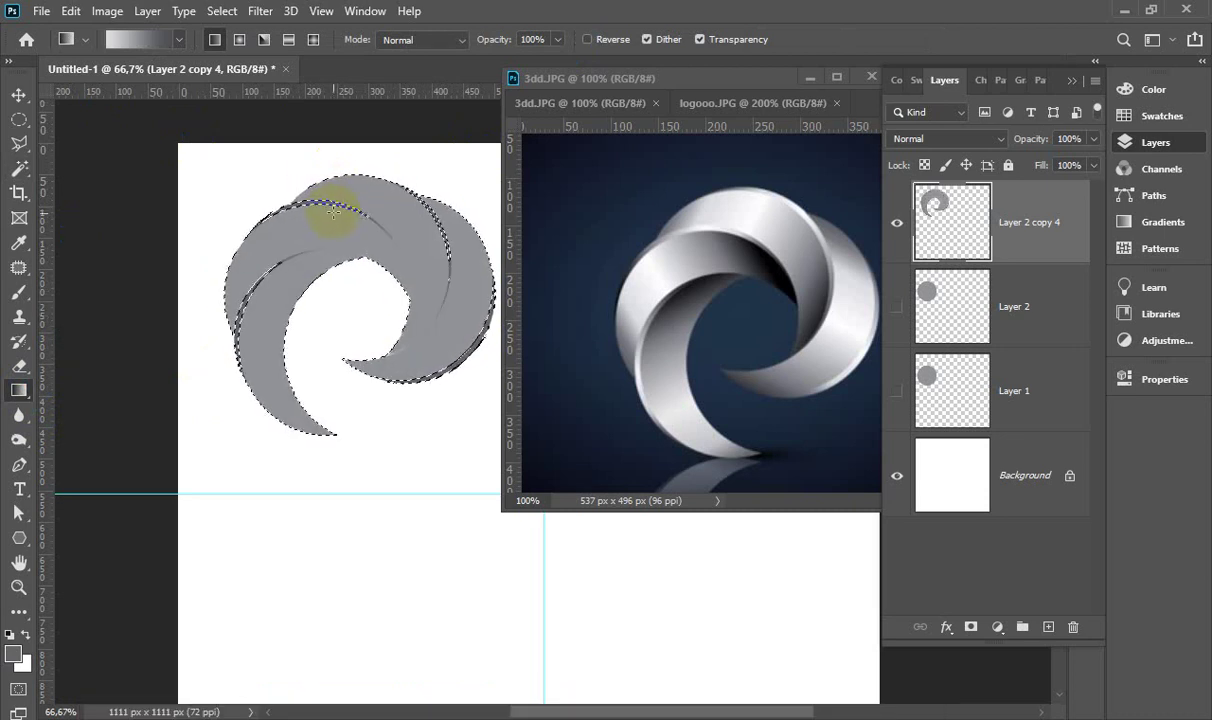
key("ctrl+d")
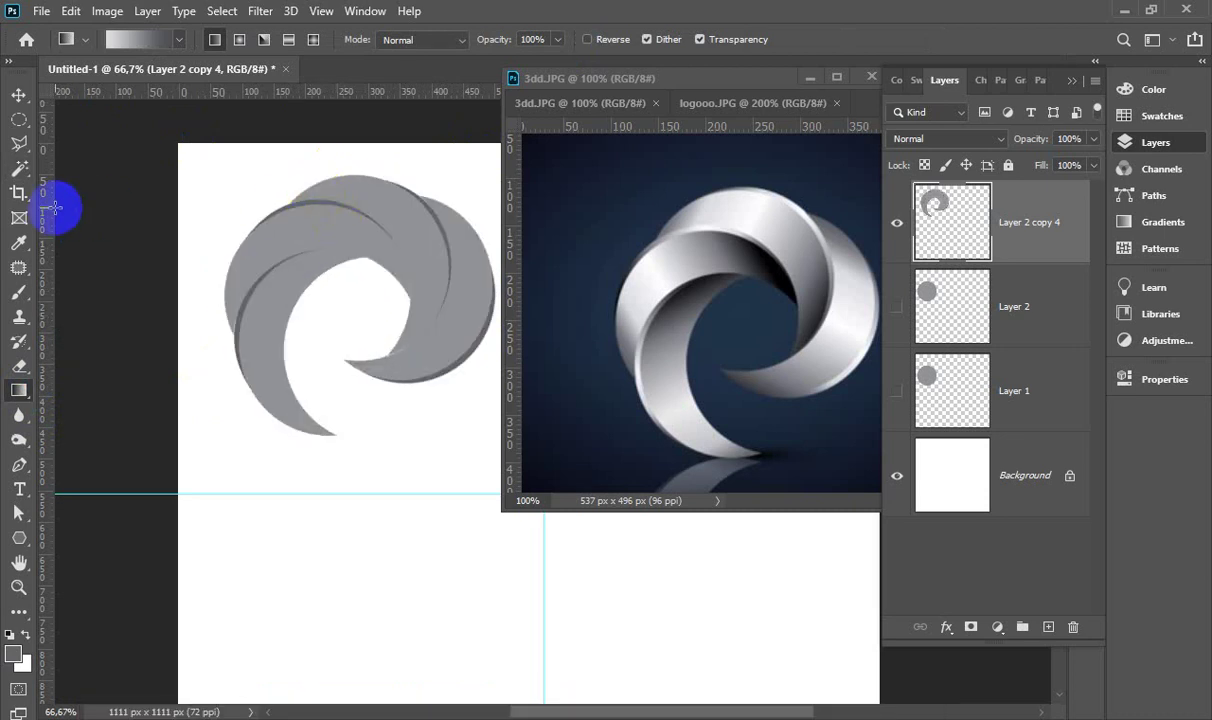
left_click(20, 169)
left_click(100, 206)
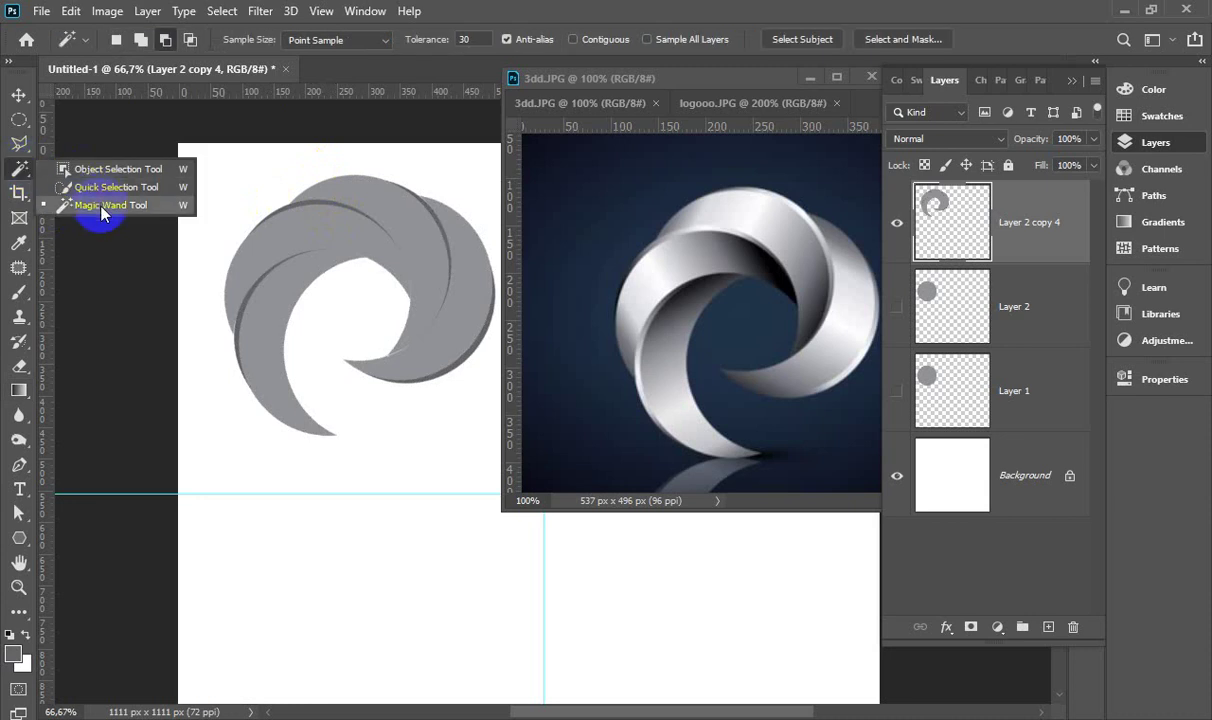
left_click(305, 207)
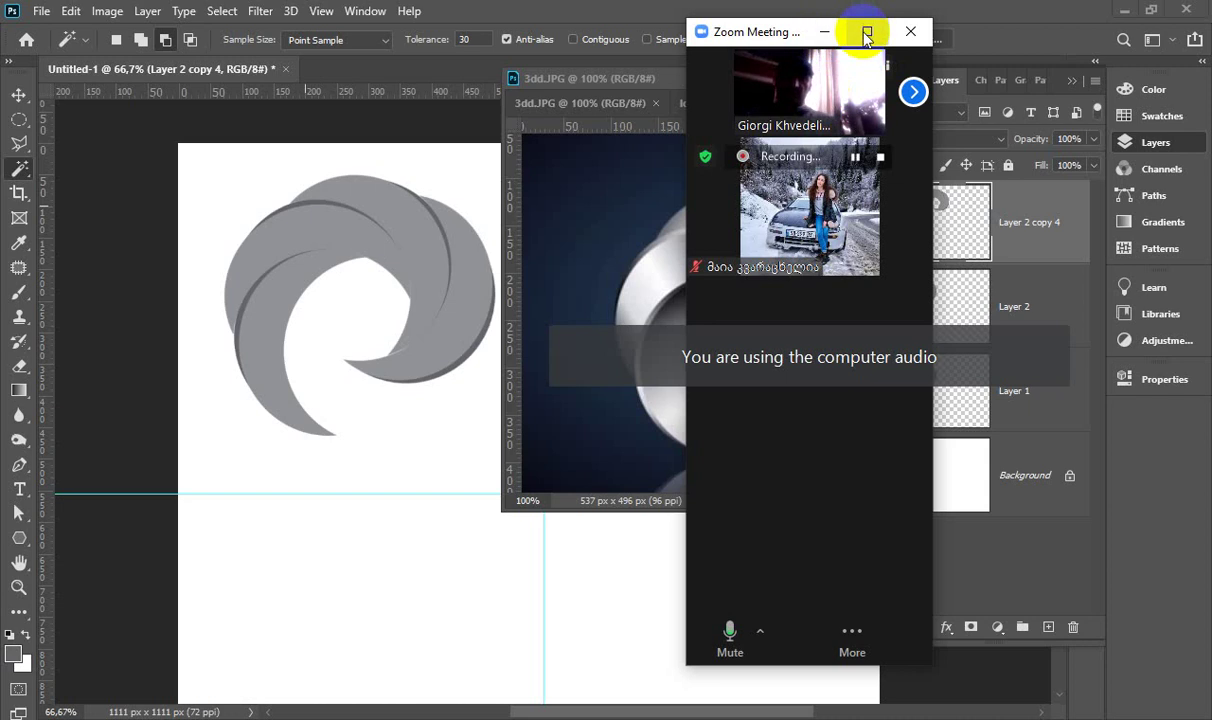
Maximize the Zoom meeting and share the Photoshop screen again
left_click(867, 33)
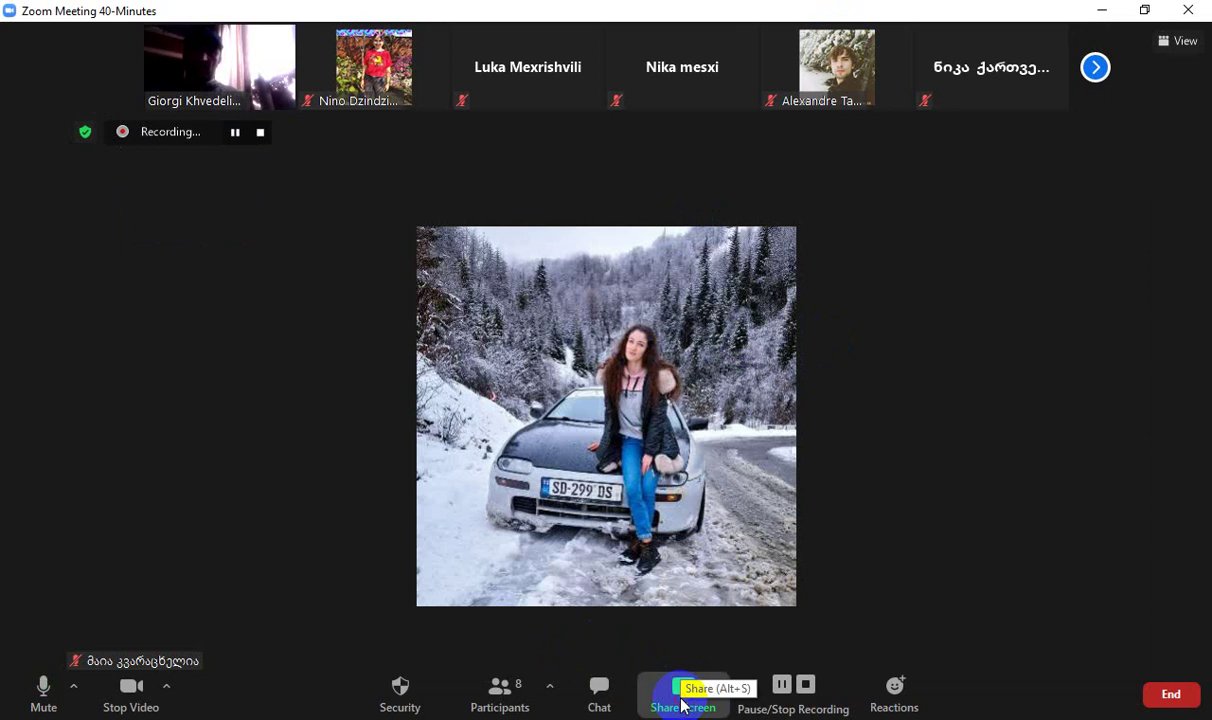
left_click(683, 706)
left_click(982, 627)
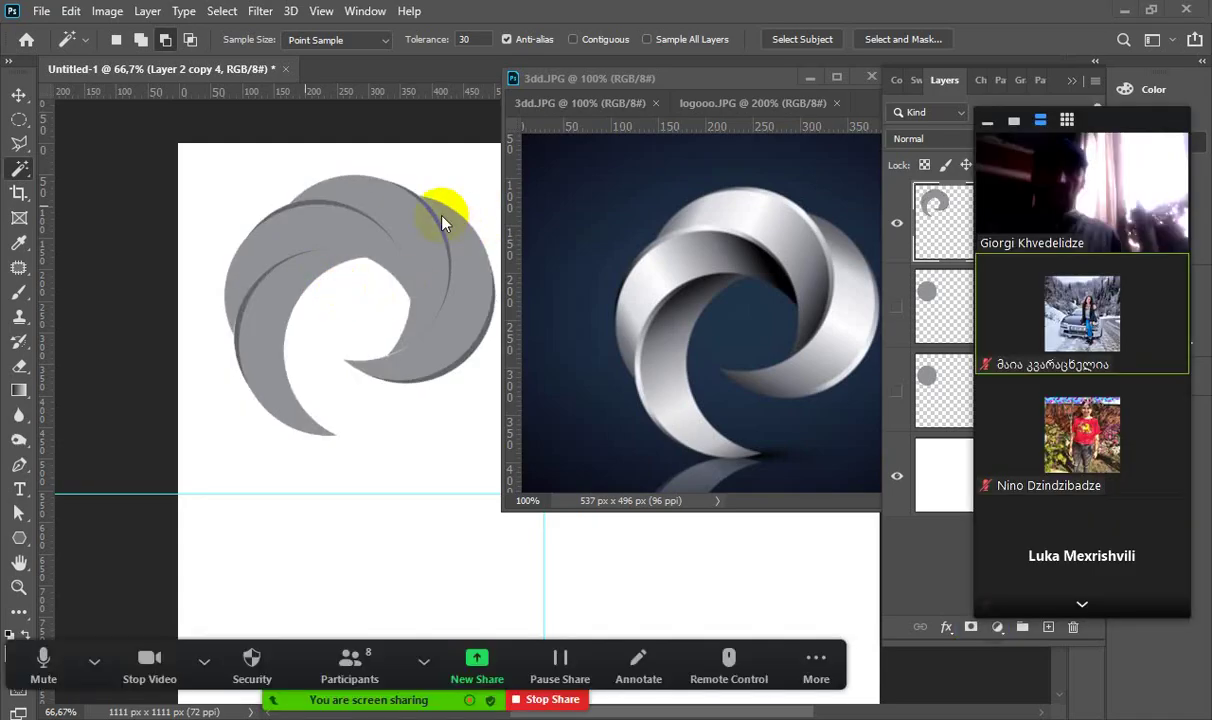
Magic-wand the grey swirl, drag a trial gradient across it, then discard it
left_click(393, 155)
left_click(395, 156)
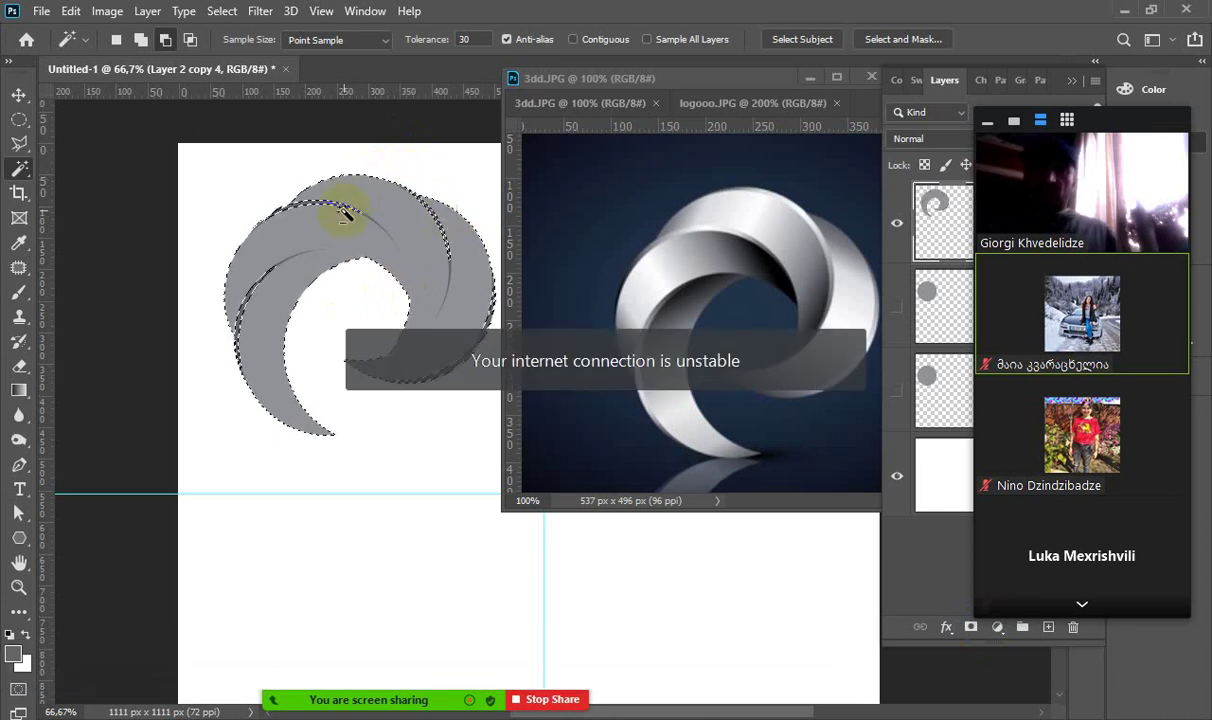
left_click(19, 390)
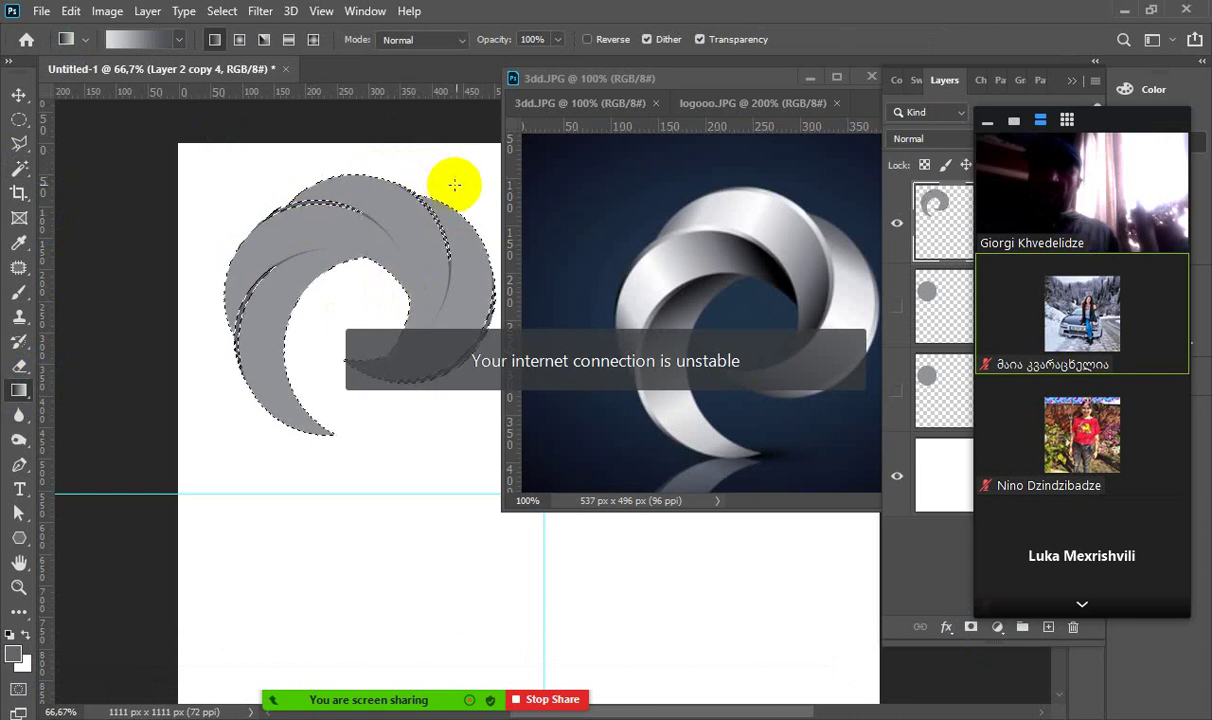
left_click_drag(458, 182, 210, 327)
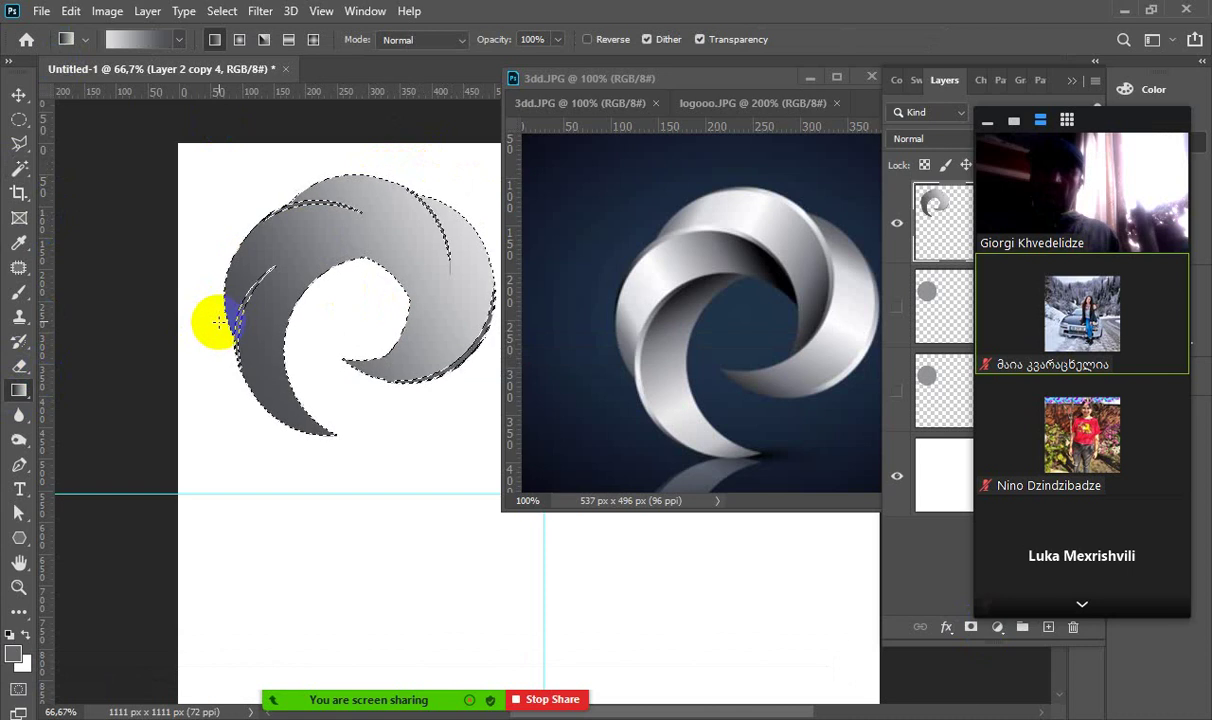
left_click_drag(218, 323, 221, 320)
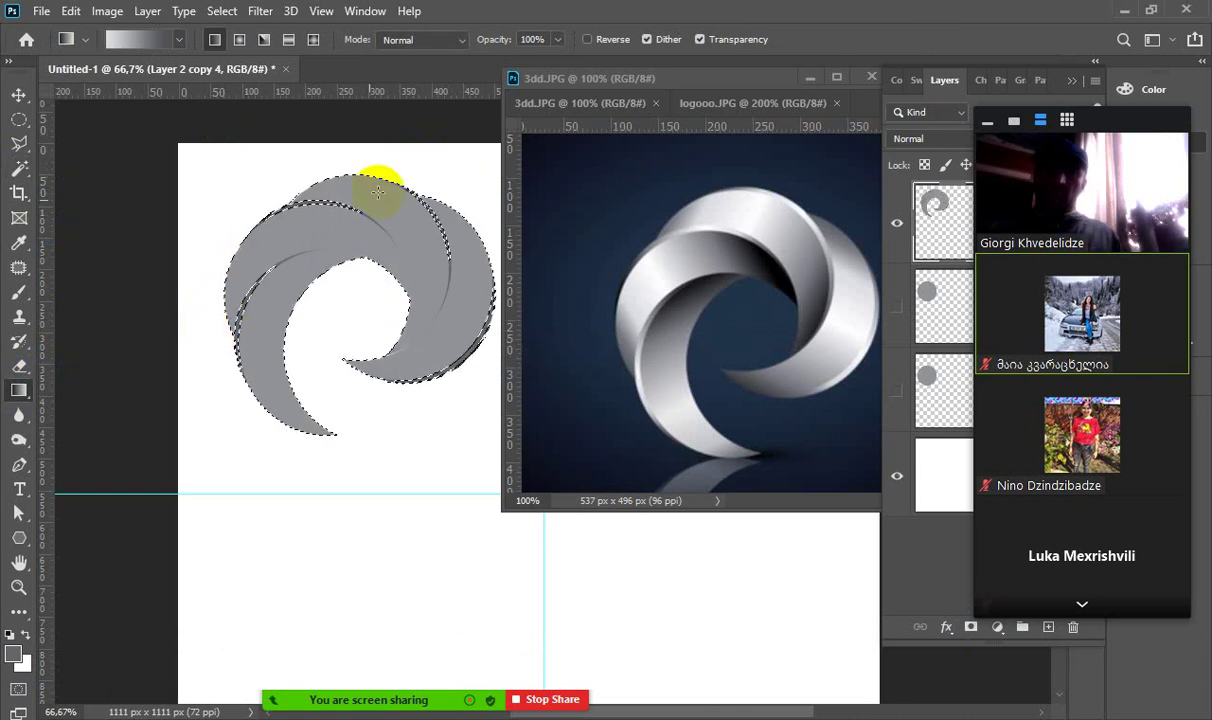
left_click_drag(249, 122, 100, 465)
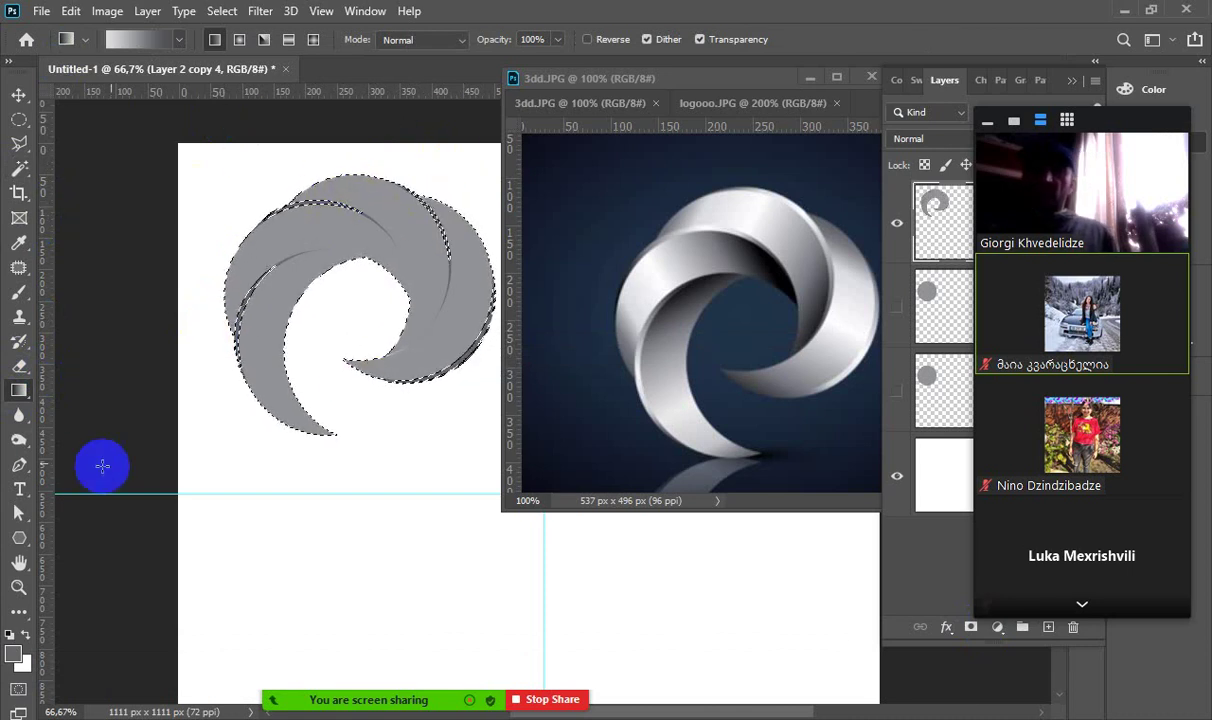
Set the foreground colour to bright red and test-fill the swirl, then undo
left_click(14, 652)
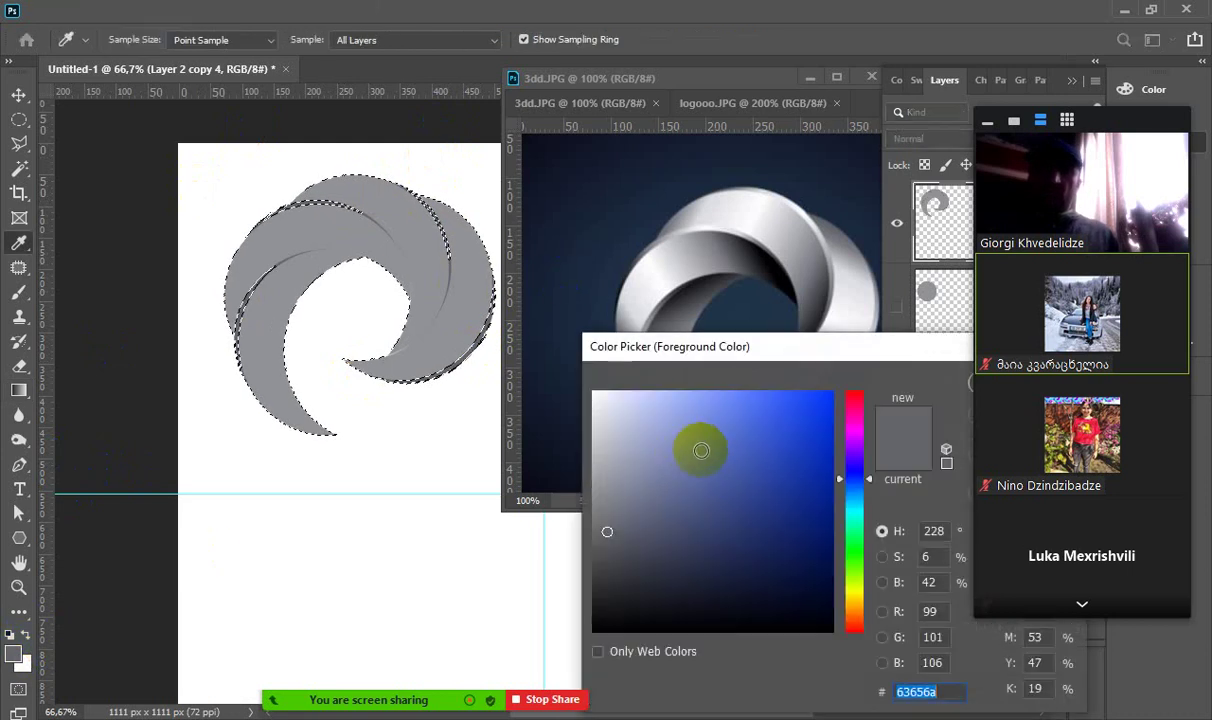
left_click(858, 403)
left_click_drag(878, 352, 753, 393)
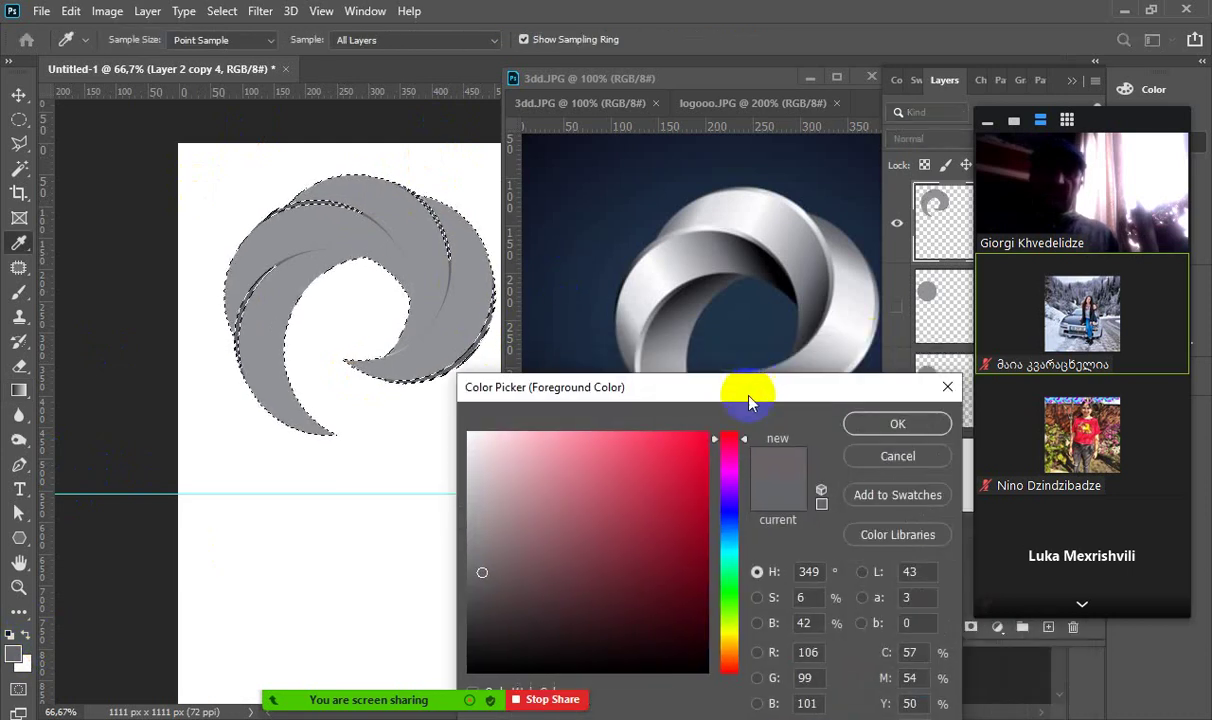
left_click(687, 448)
left_click(857, 428)
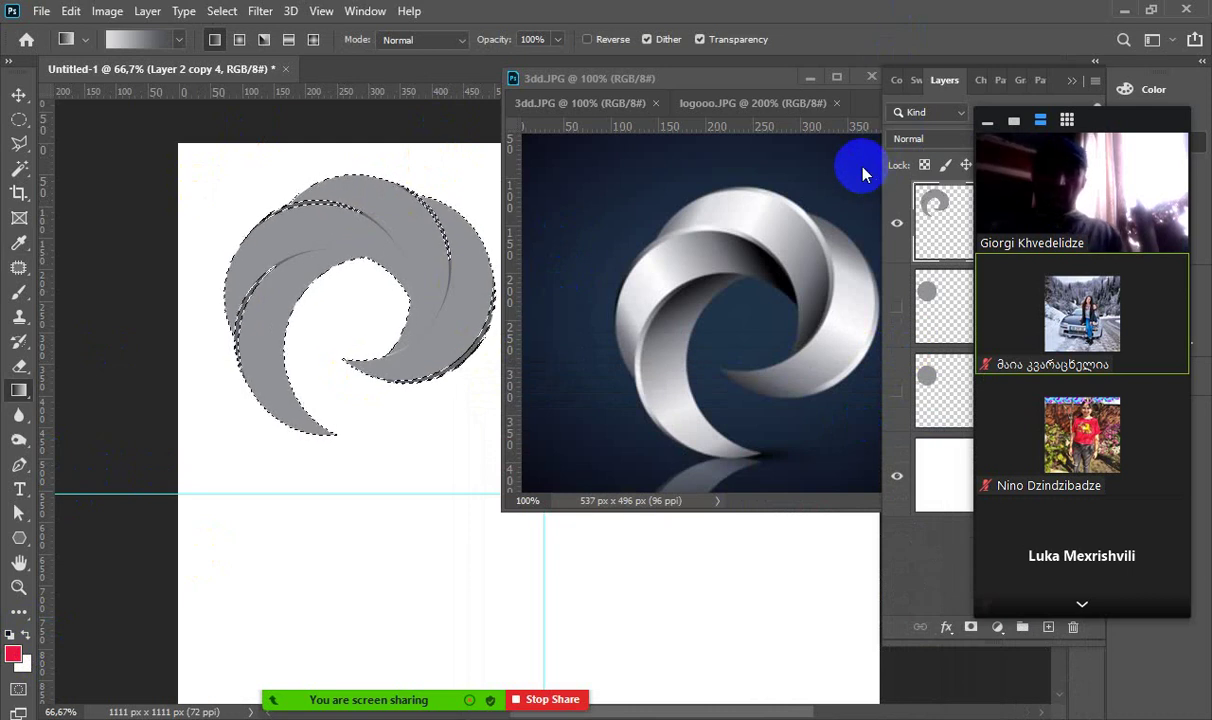
key("alt+BackSpace")
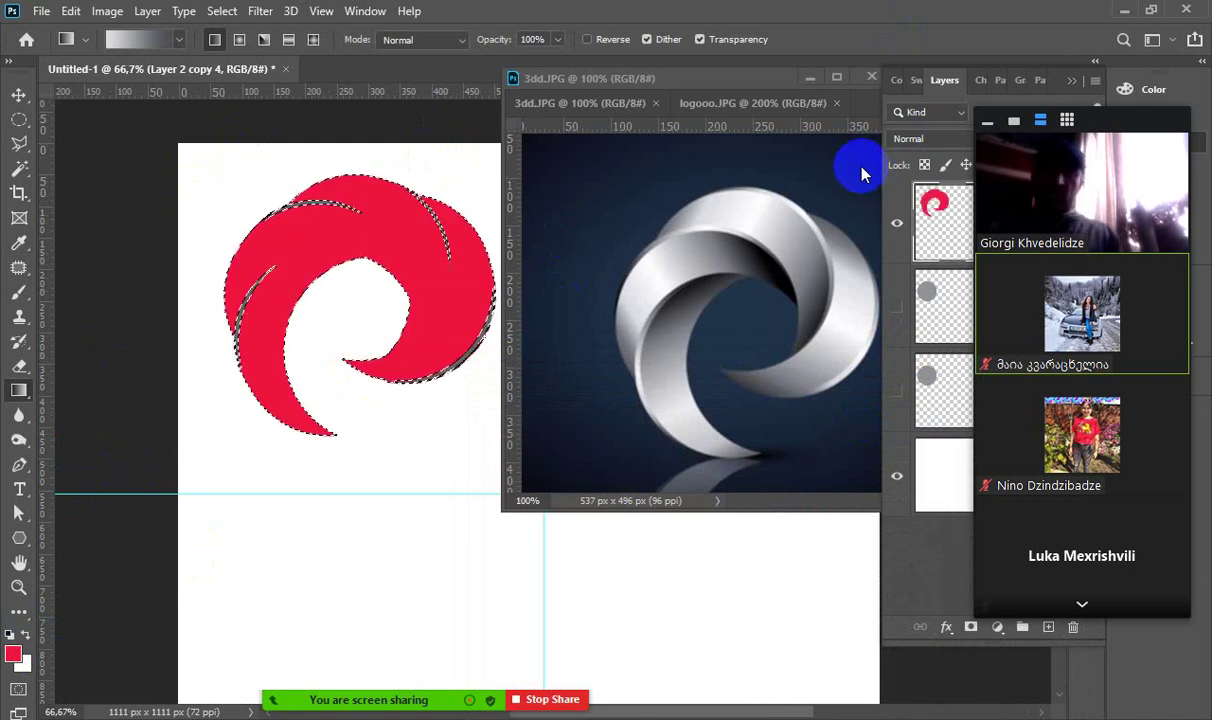
key("ctrl+z")
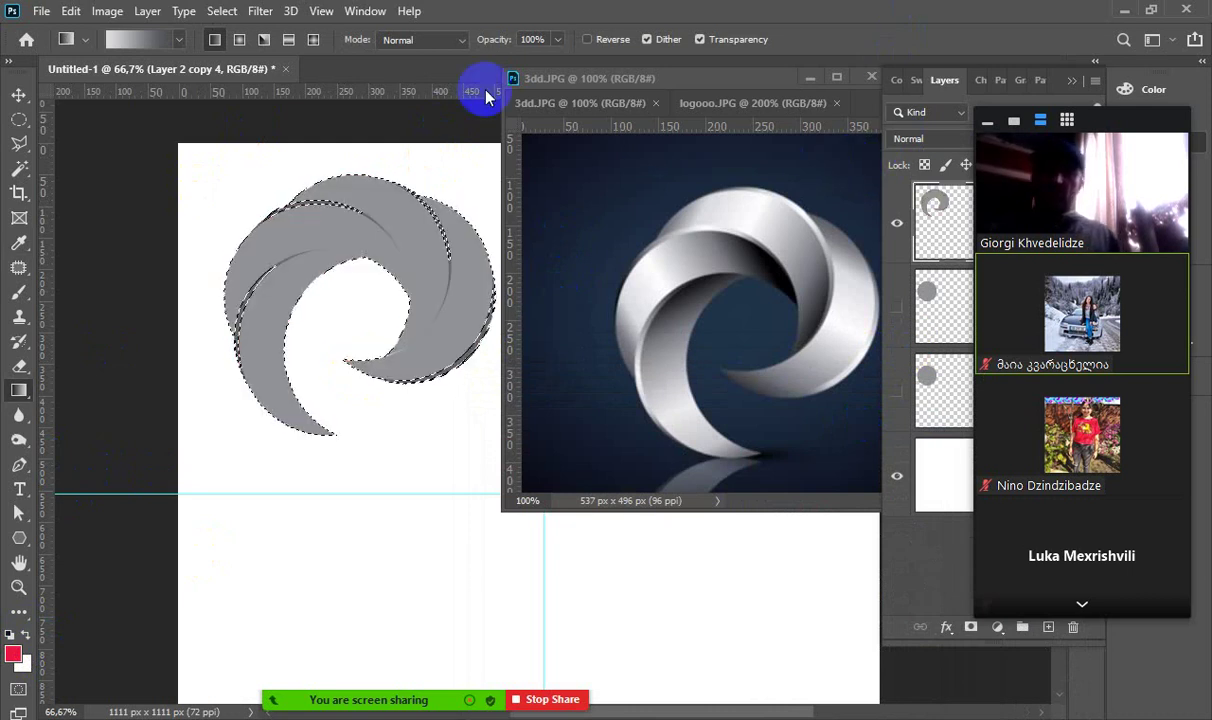
Invert the selection, test a red fill around the swirl and undo it
left_click(222, 11)
left_click(240, 85)
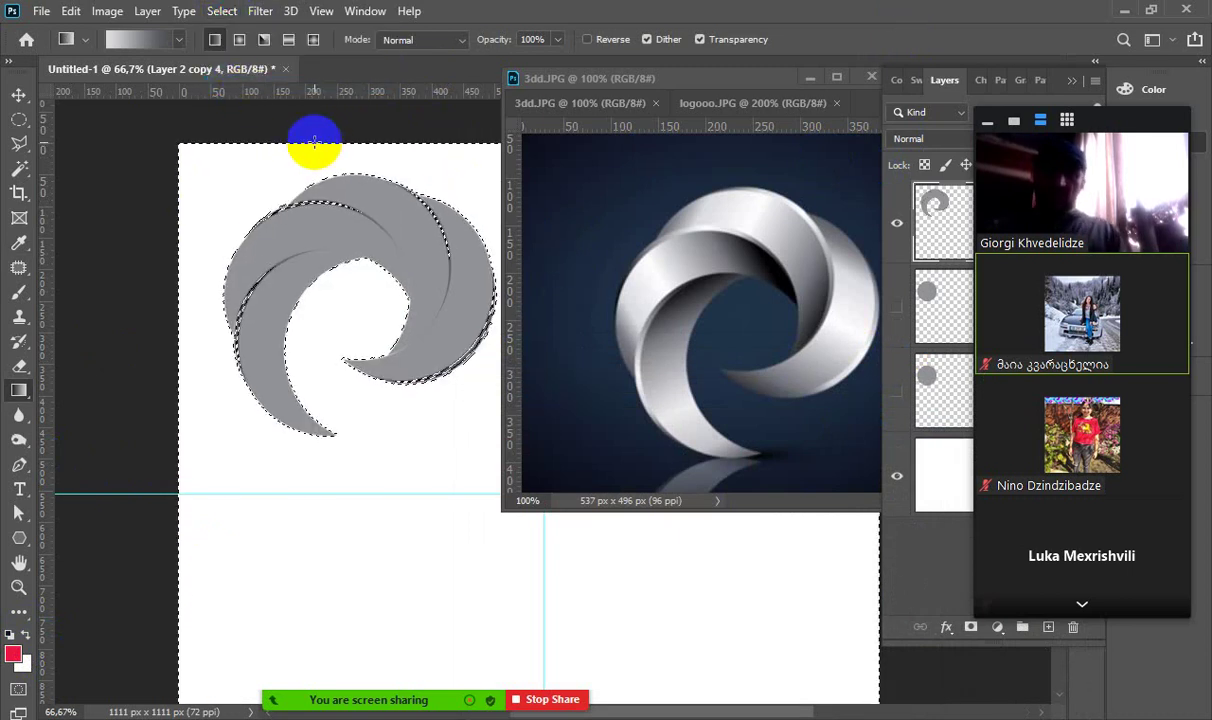
key("alt+BackSpace")
key("ctrl+z")
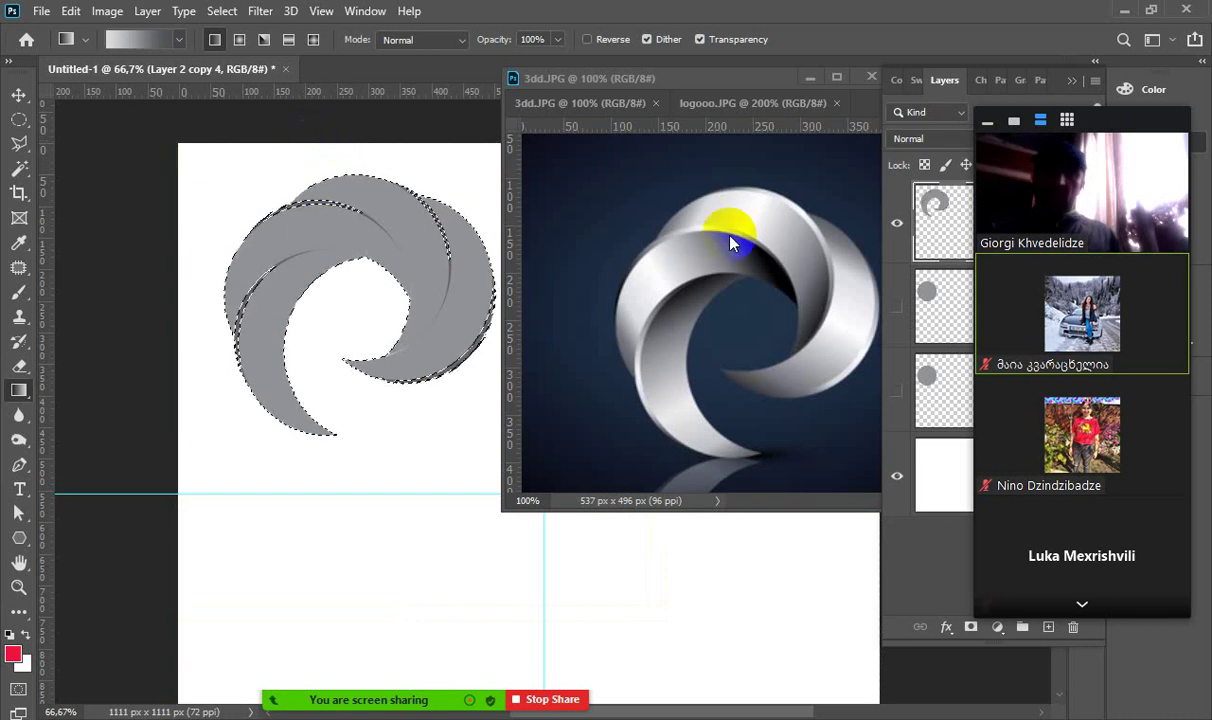
left_click_drag(1116, 130, 1096, 663)
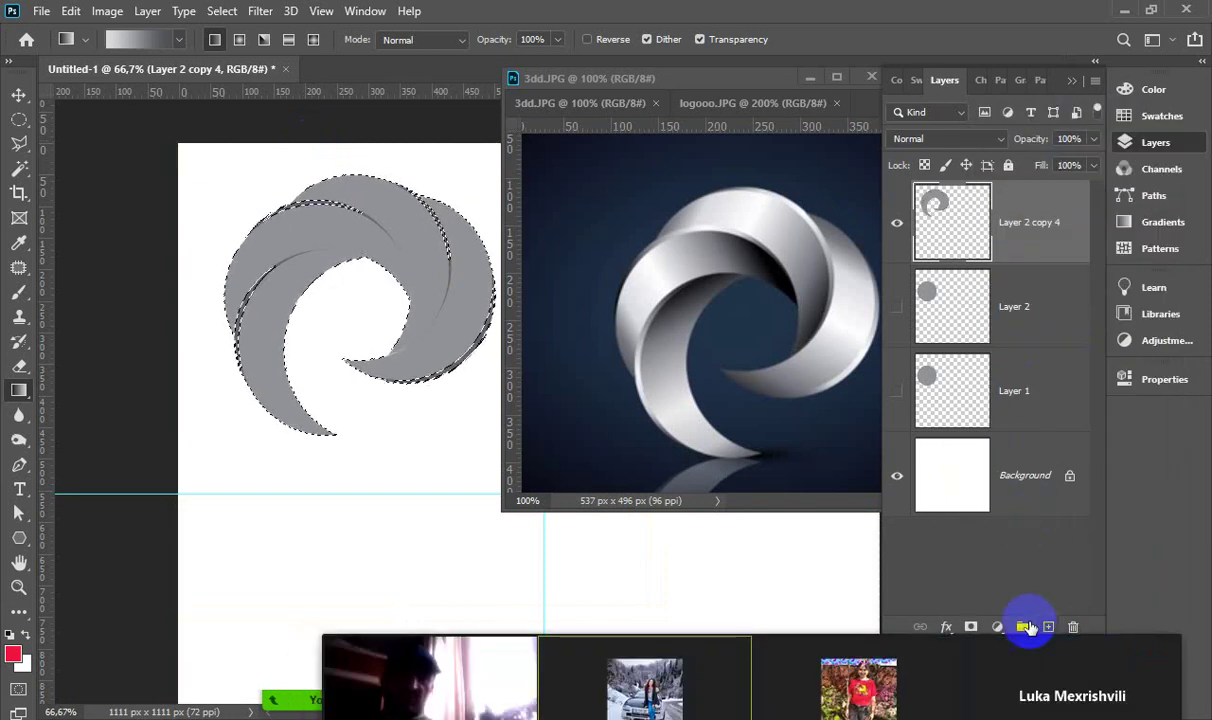
Add empty Layer 3 above the swirl, test and undo a red fill, then deselect
left_click(1048, 626)
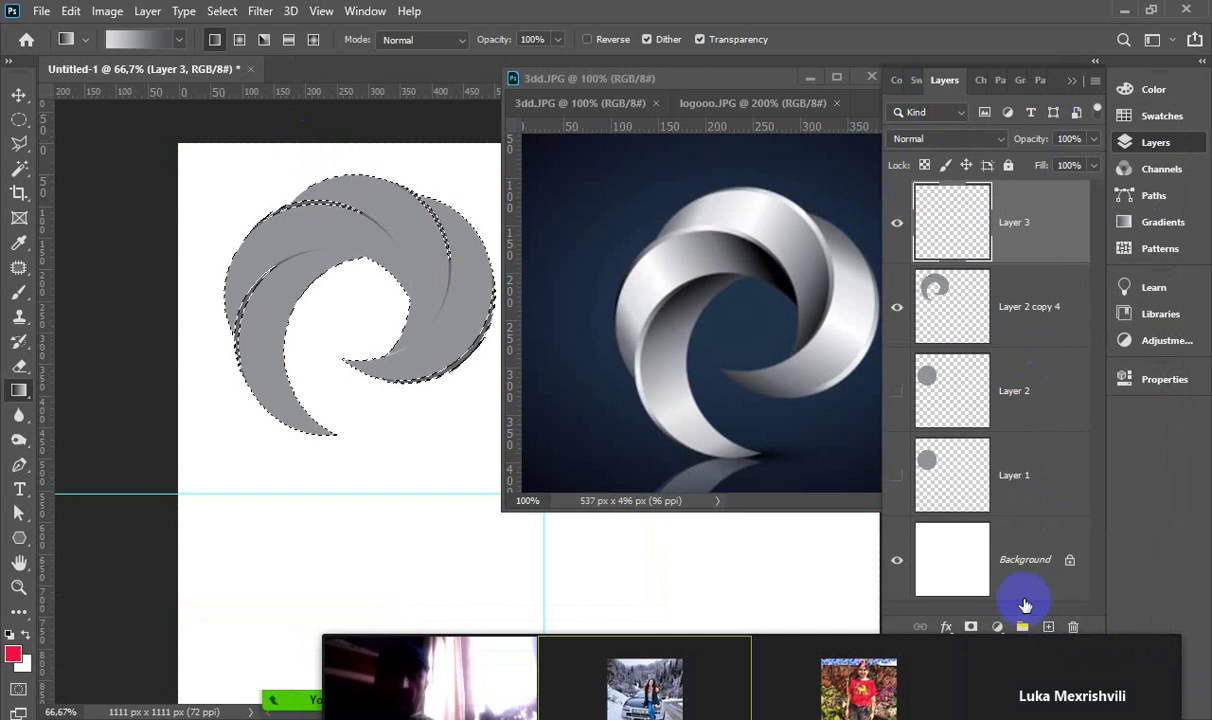
key("alt+BackSpace")
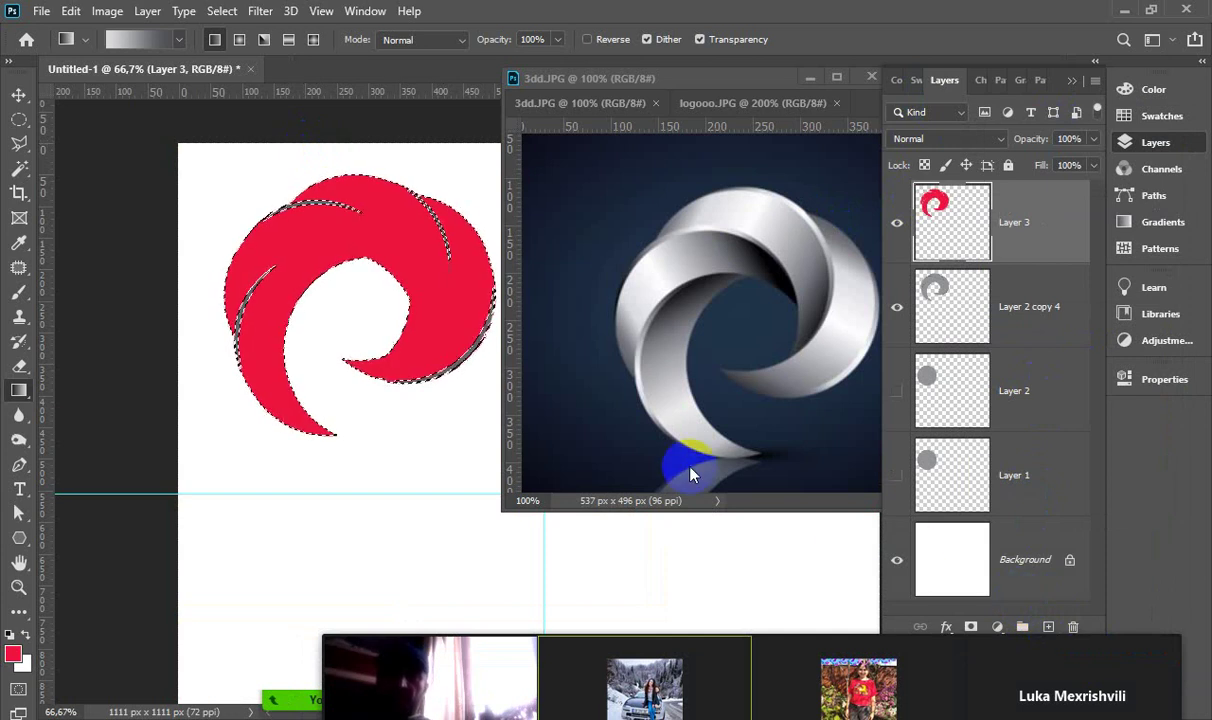
key("ctrl+z")
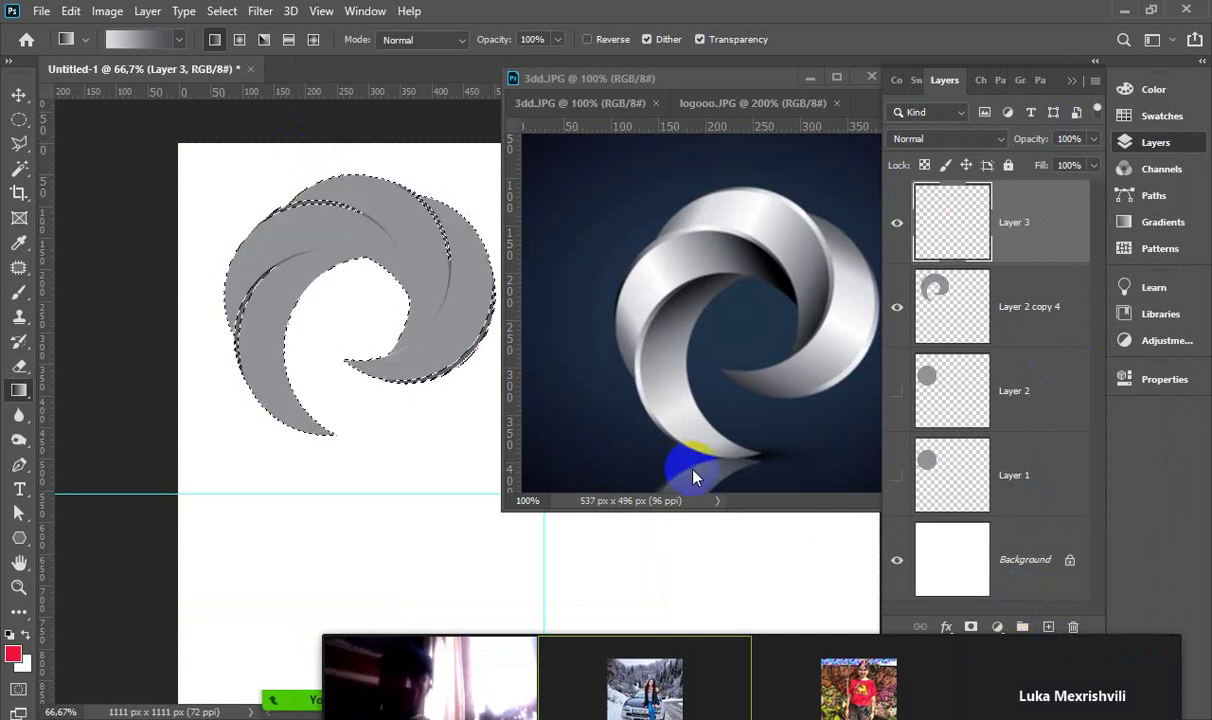
key("ctrl+d")
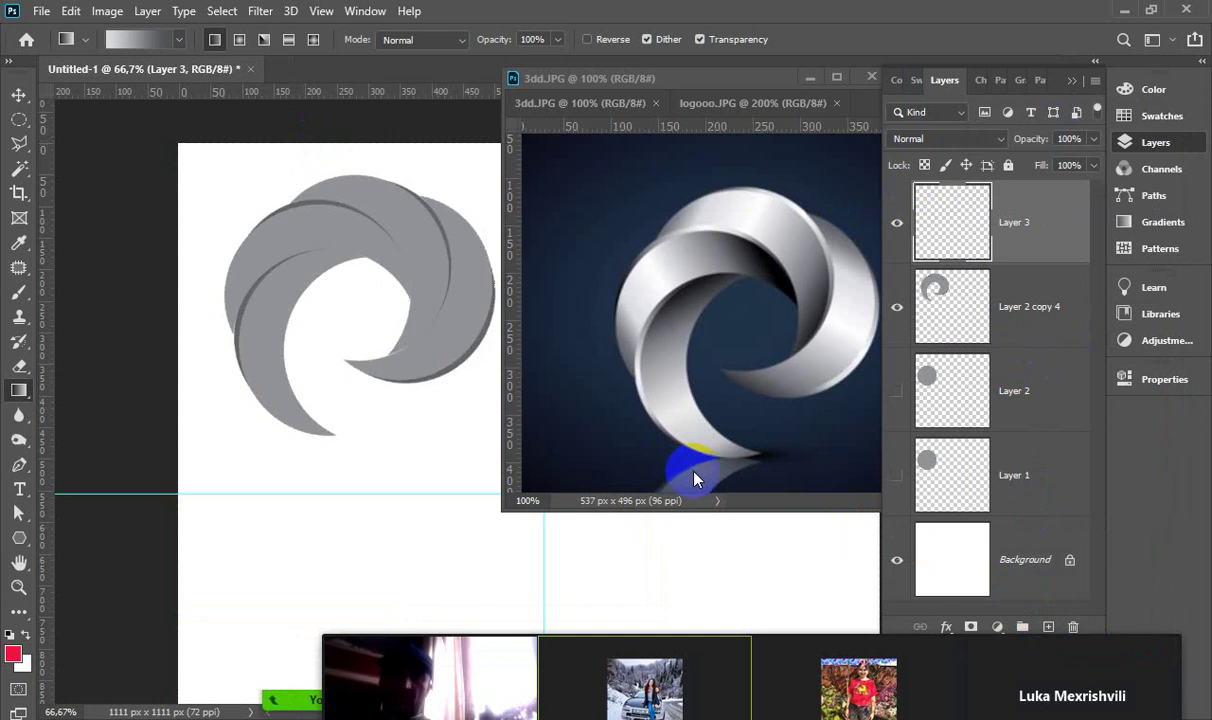
left_click(19, 94)
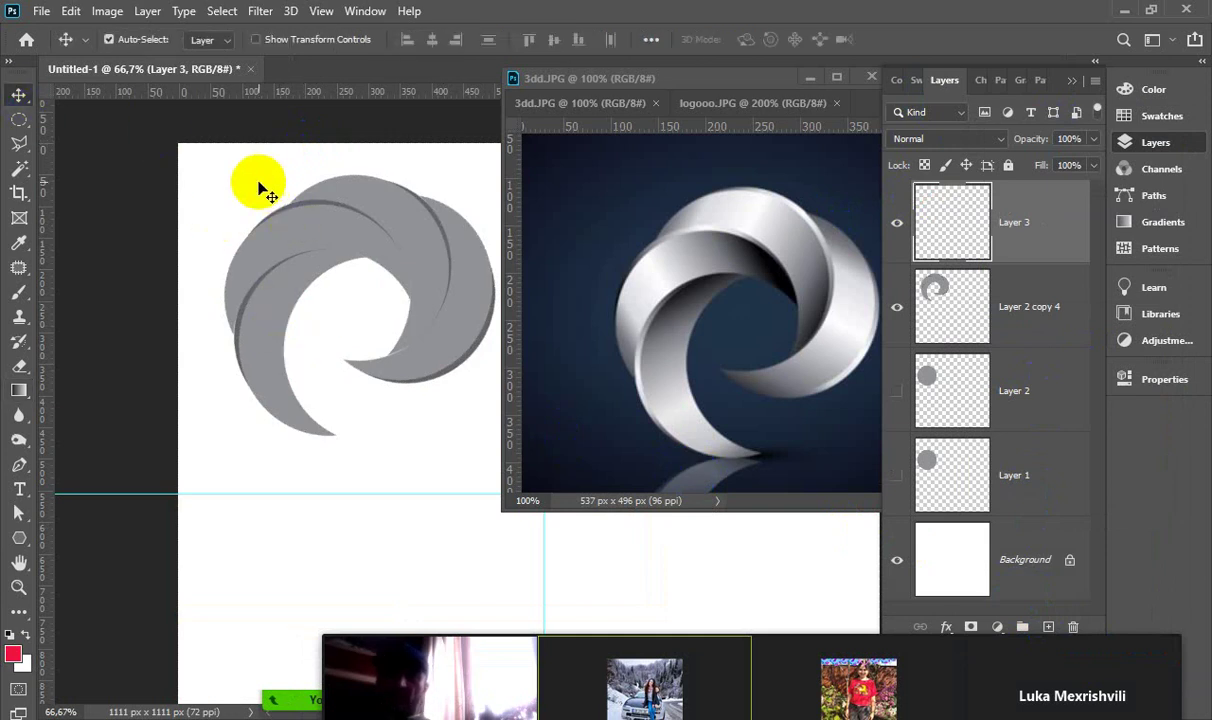
Zoom to 100% and magic-wand the dark edge strips on Layer 2 copy 4
left_click(262, 188)
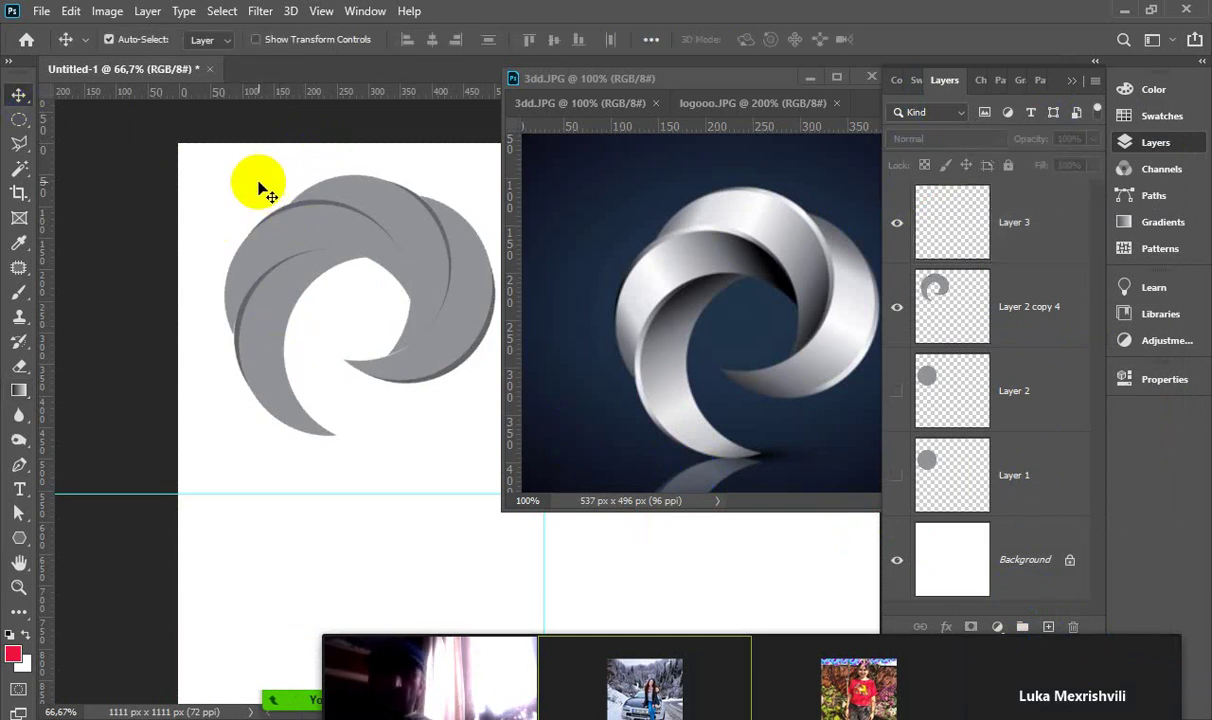
key("ctrl+plus")
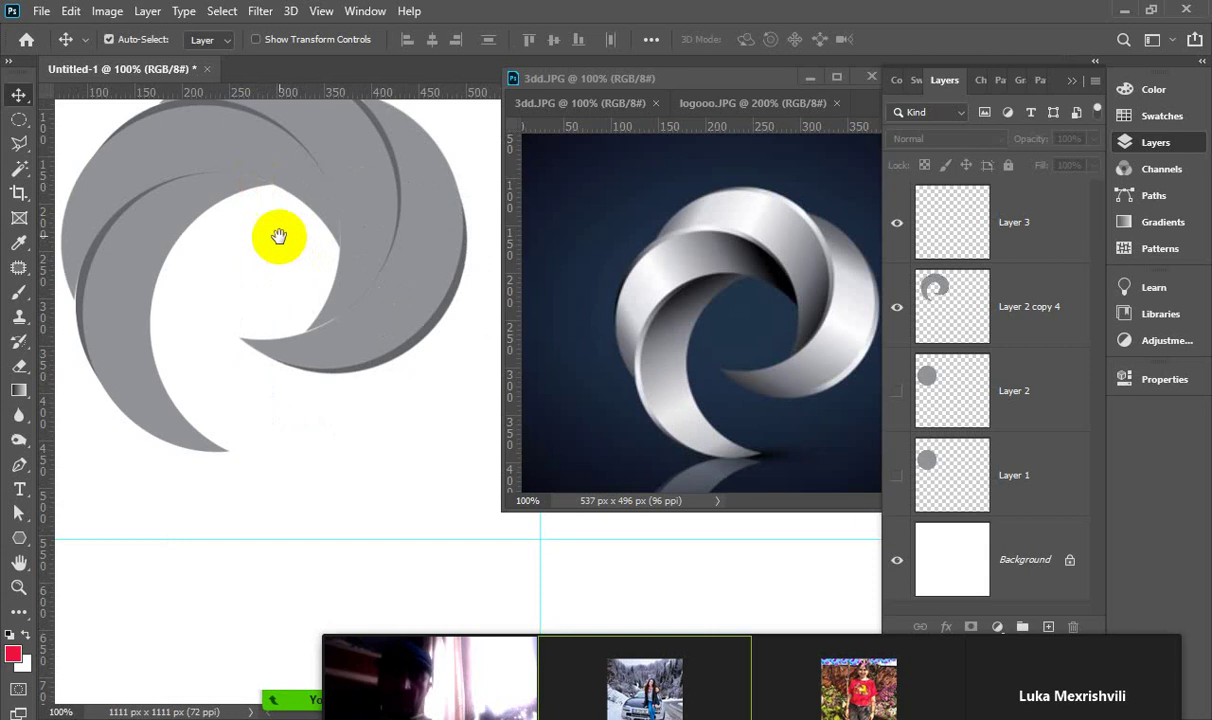
left_click_drag(281, 238, 352, 379)
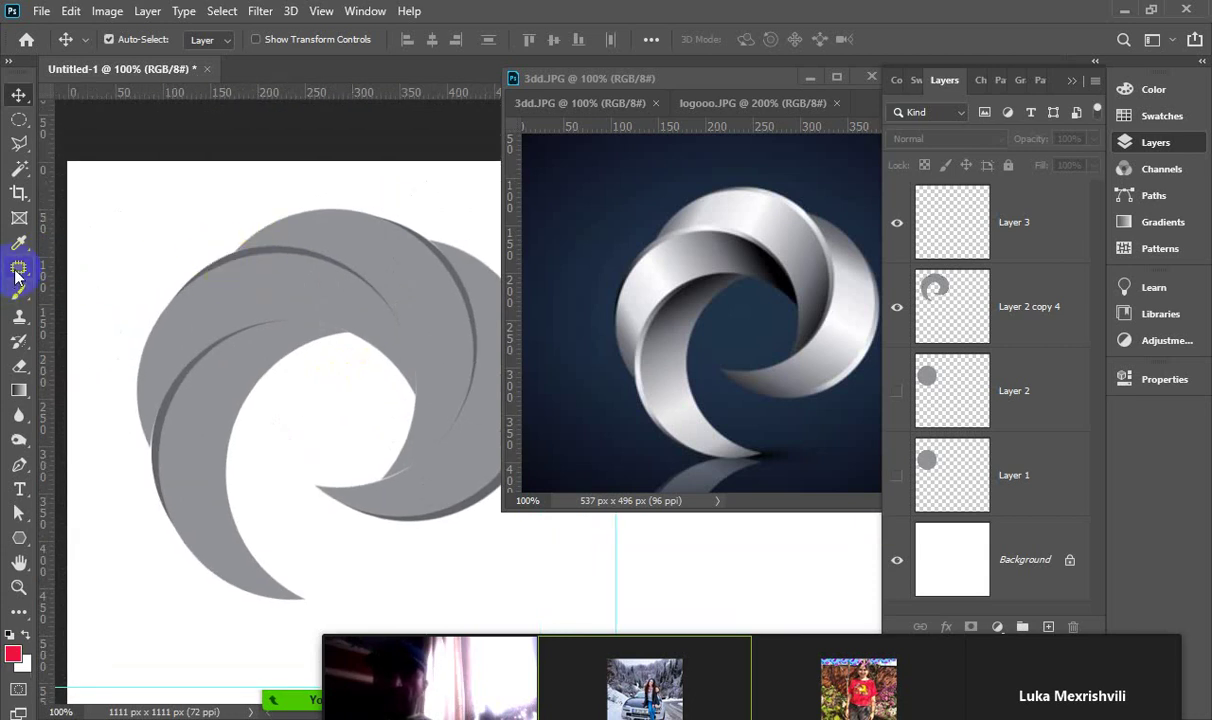
left_click(19, 168)
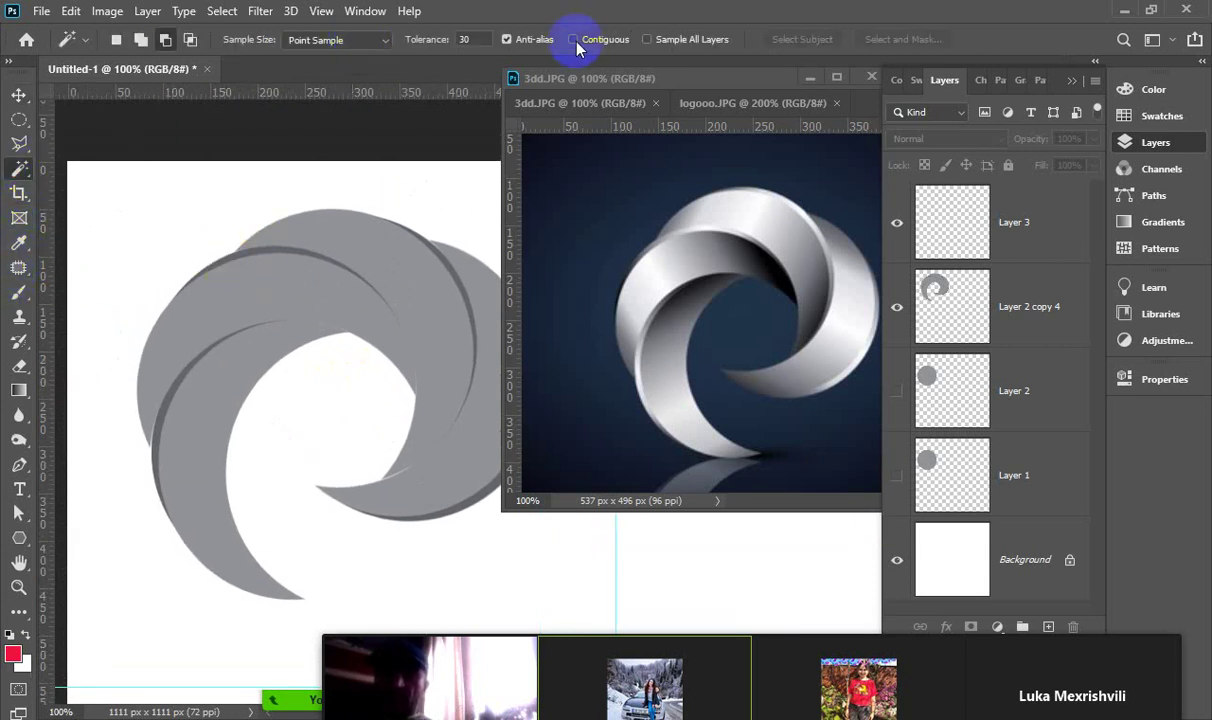
left_click(980, 300)
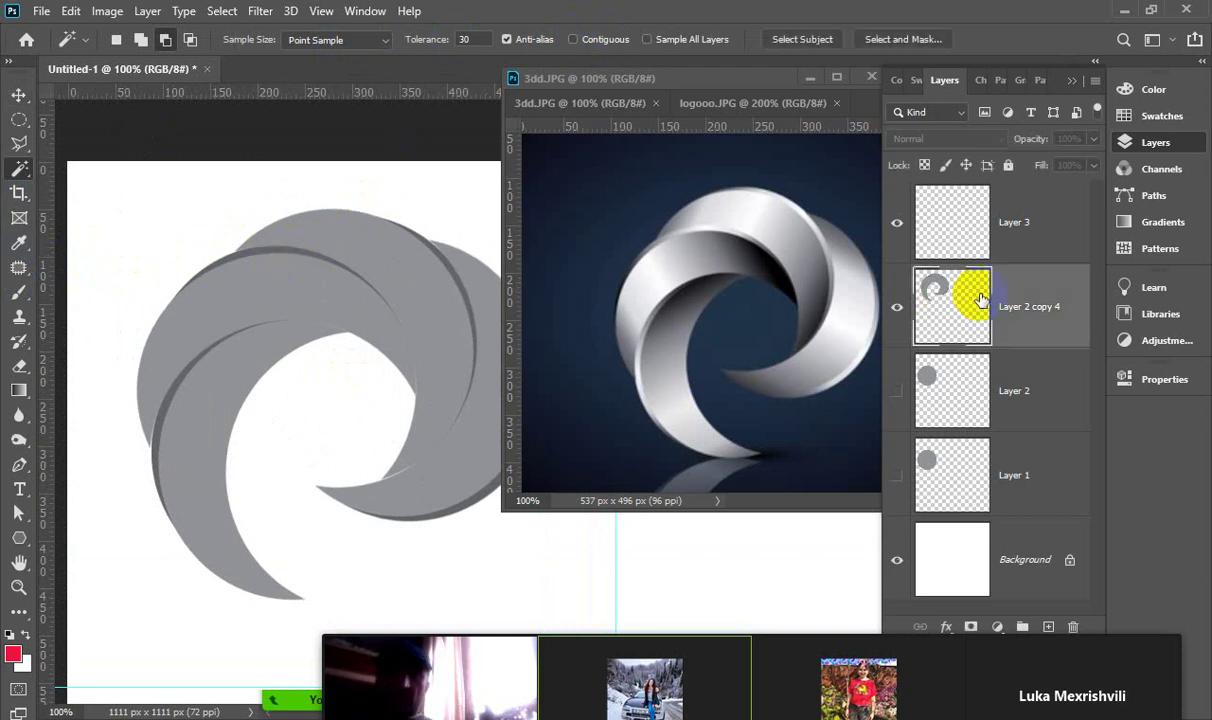
left_click(245, 255)
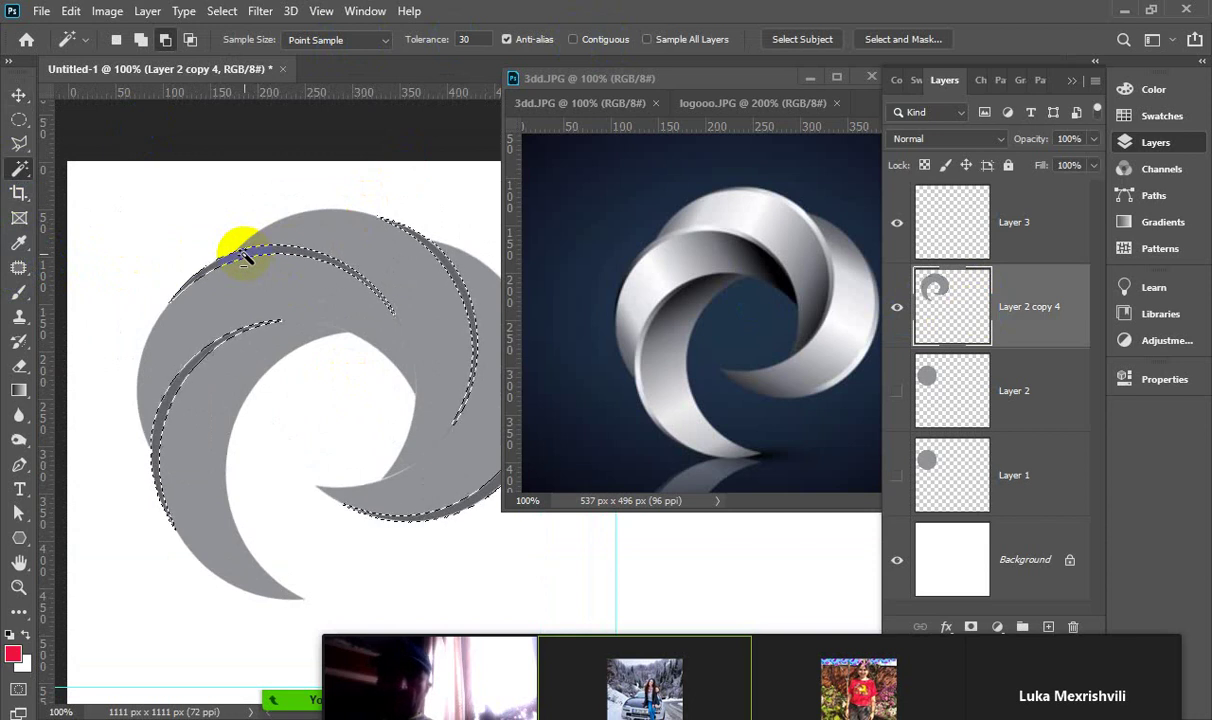
On Layer 3, fill the strips and shade them with a grey gradient, then deselect
left_click(990, 226)
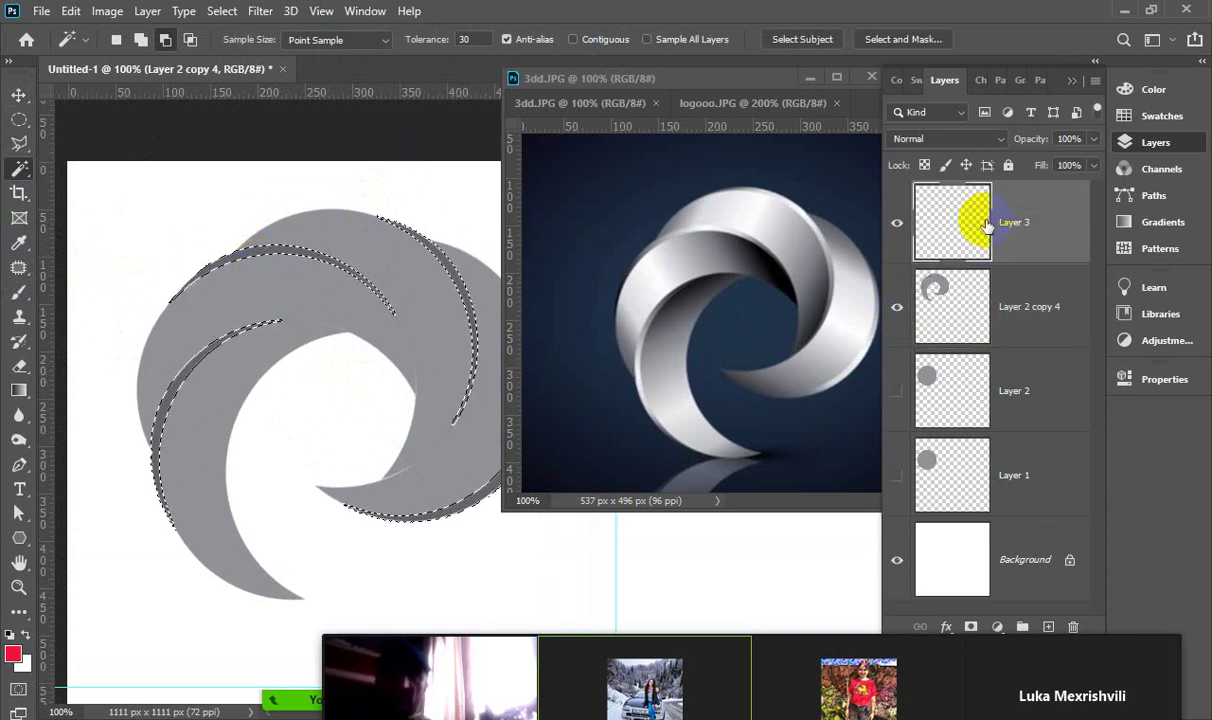
key("alt+BackSpace")
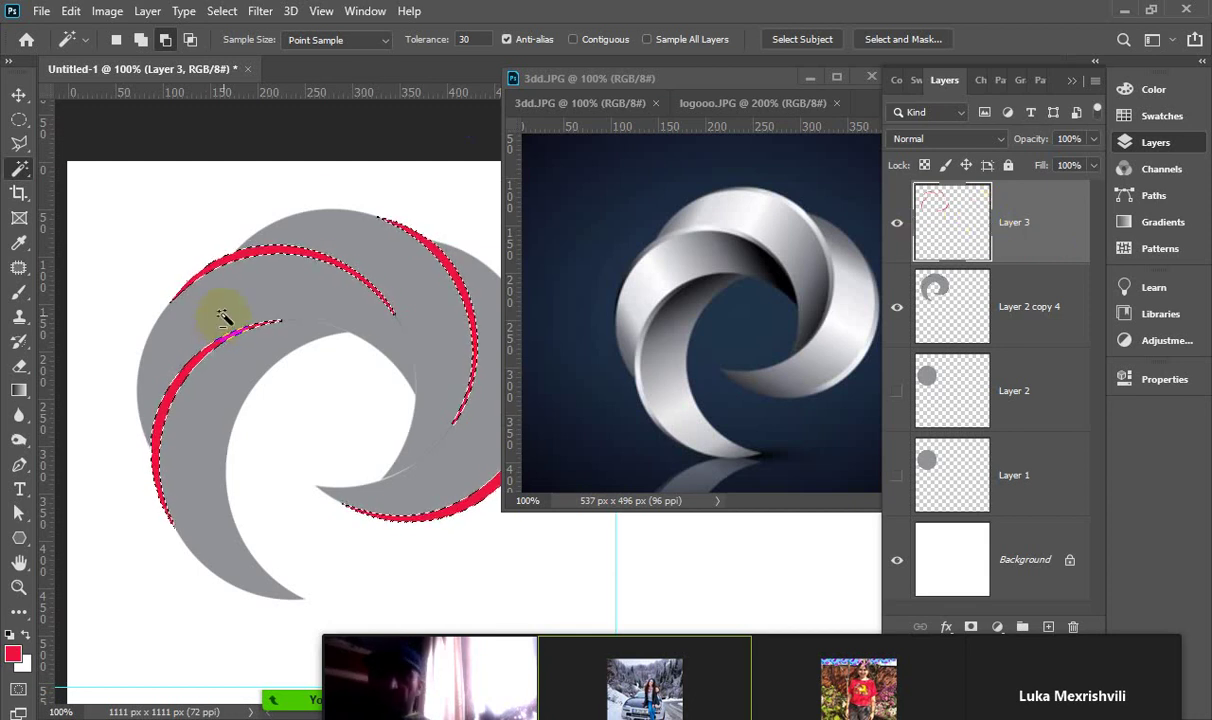
left_click(18, 392)
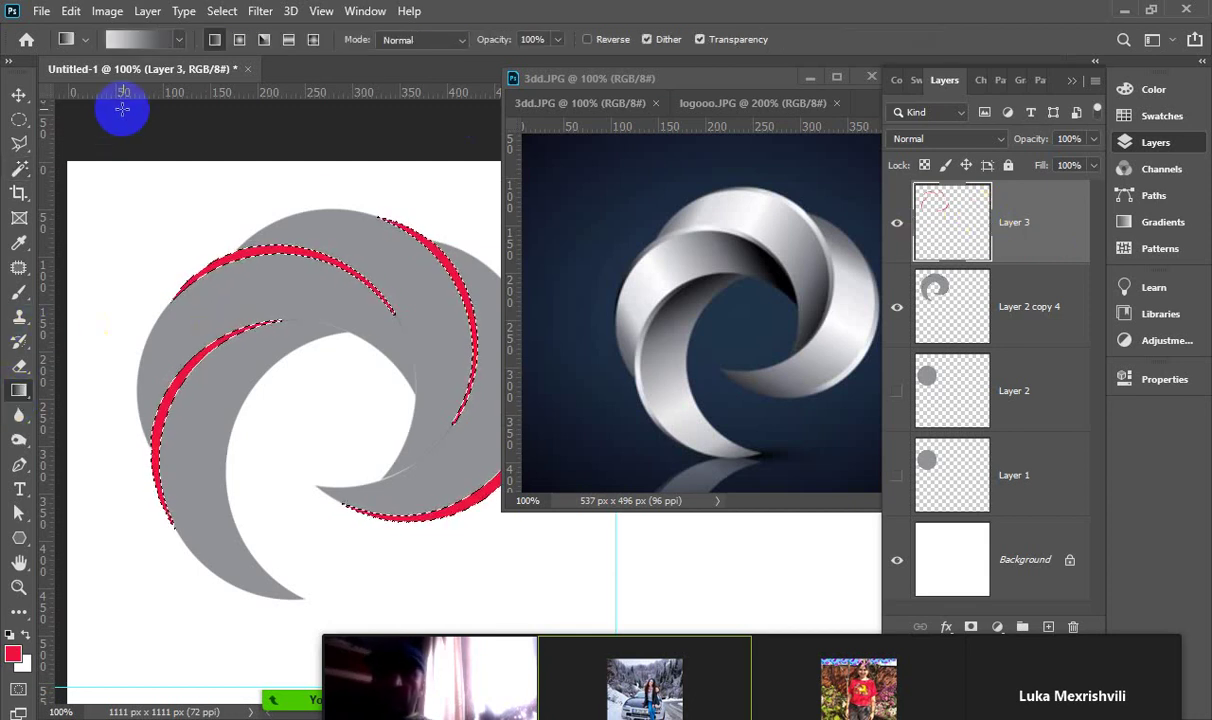
left_click_drag(445, 213, 122, 492)
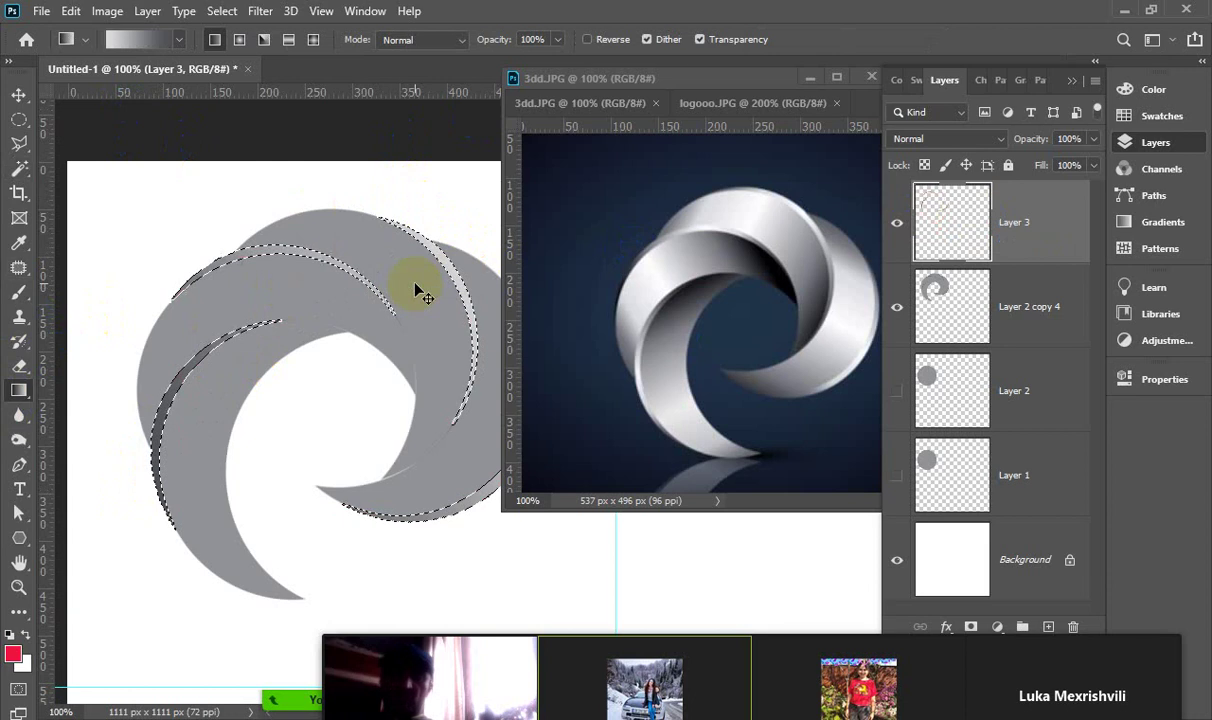
key("ctrl+d")
left_click_drag(697, 88, 742, 97)
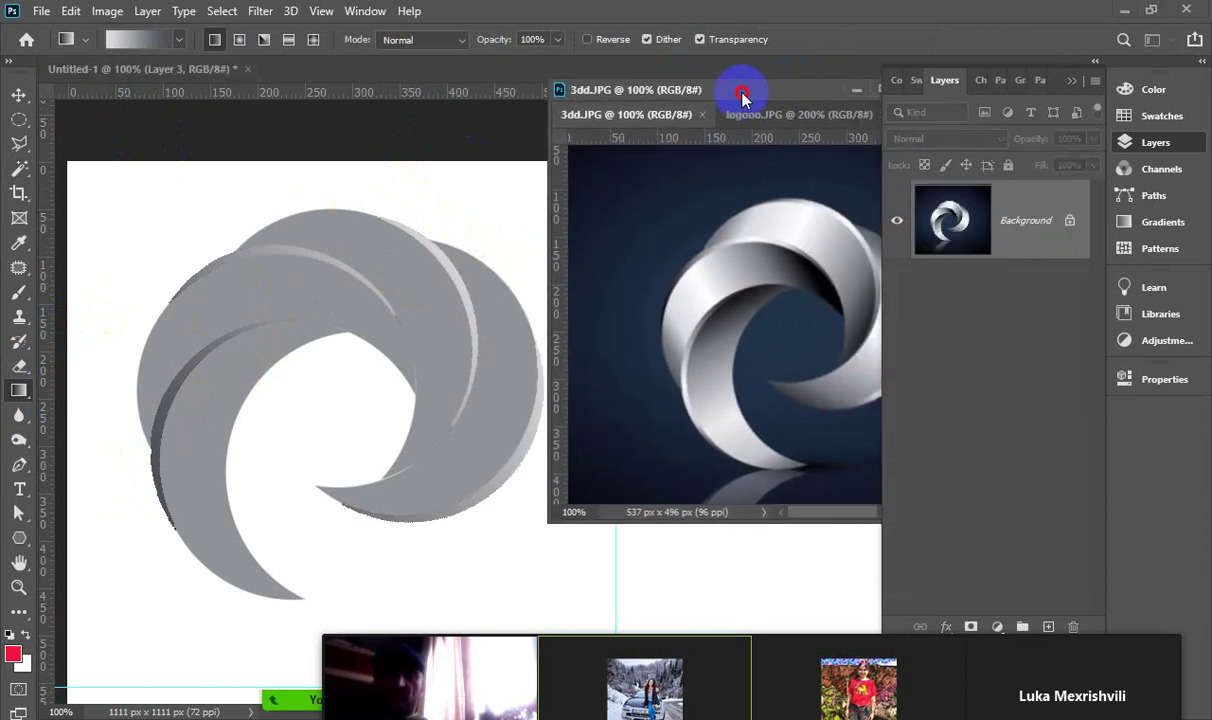
left_click_drag(742, 95, 719, 95)
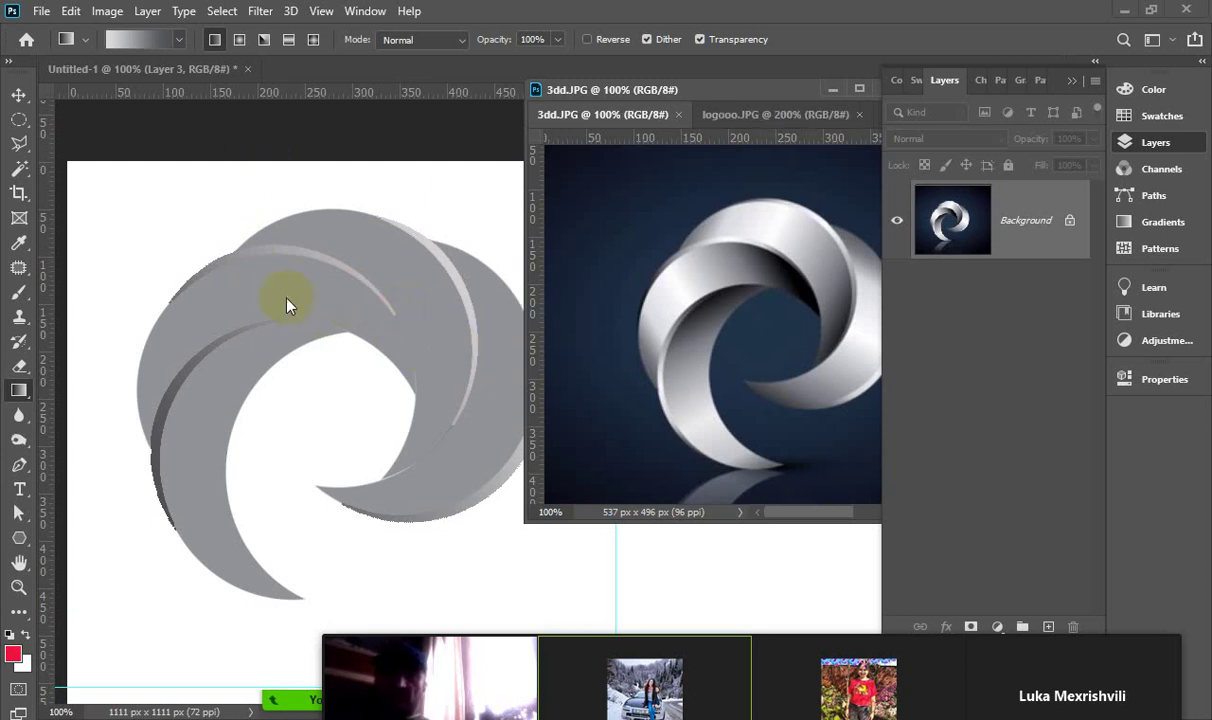
left_click(19, 168)
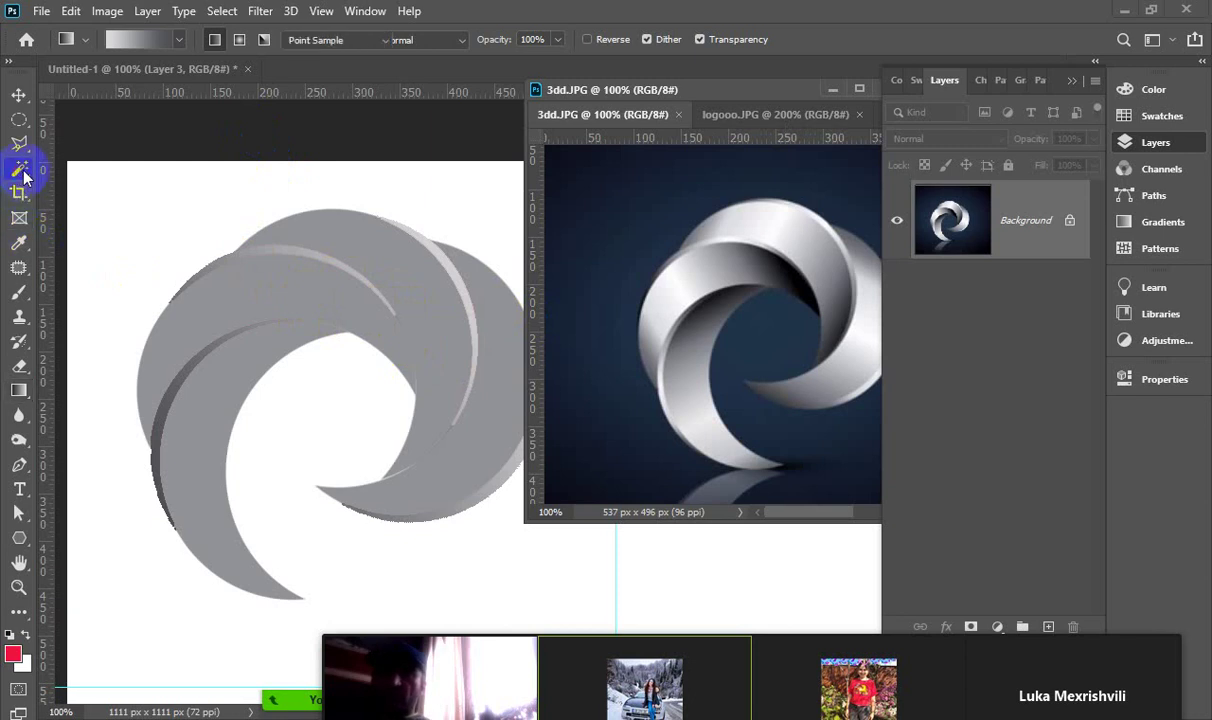
left_click(318, 290)
left_click(313, 294)
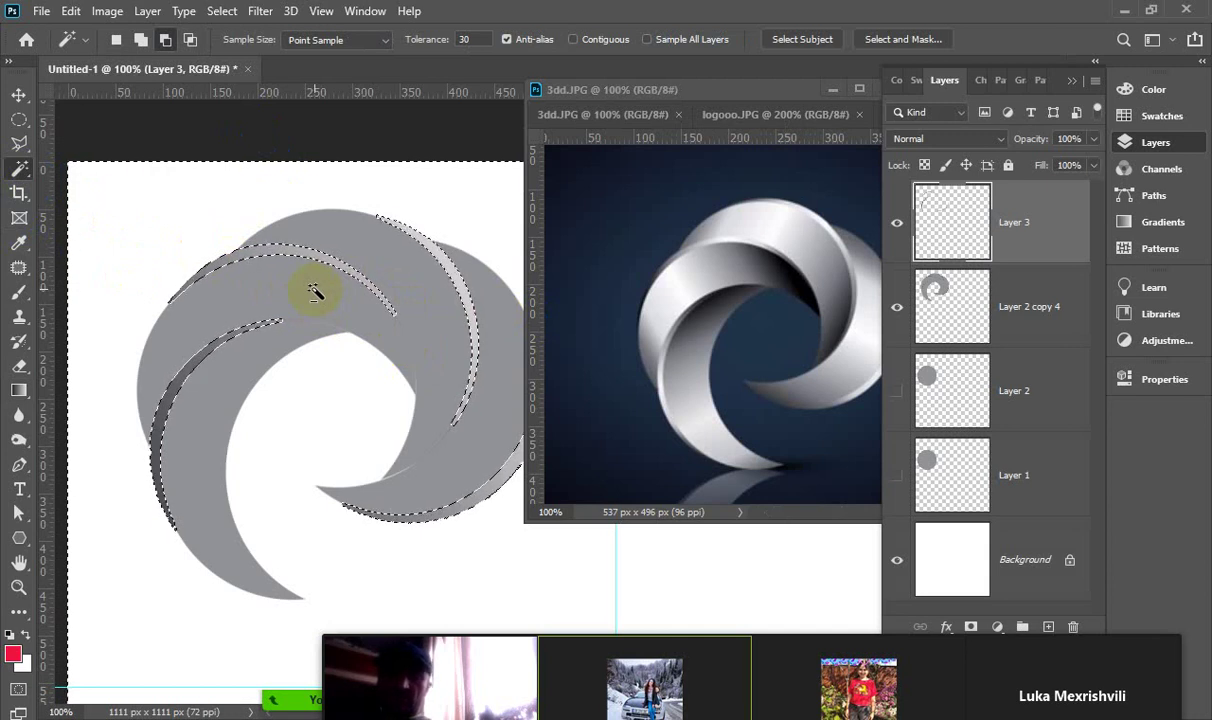
key("ctrl+d")
left_click(313, 295)
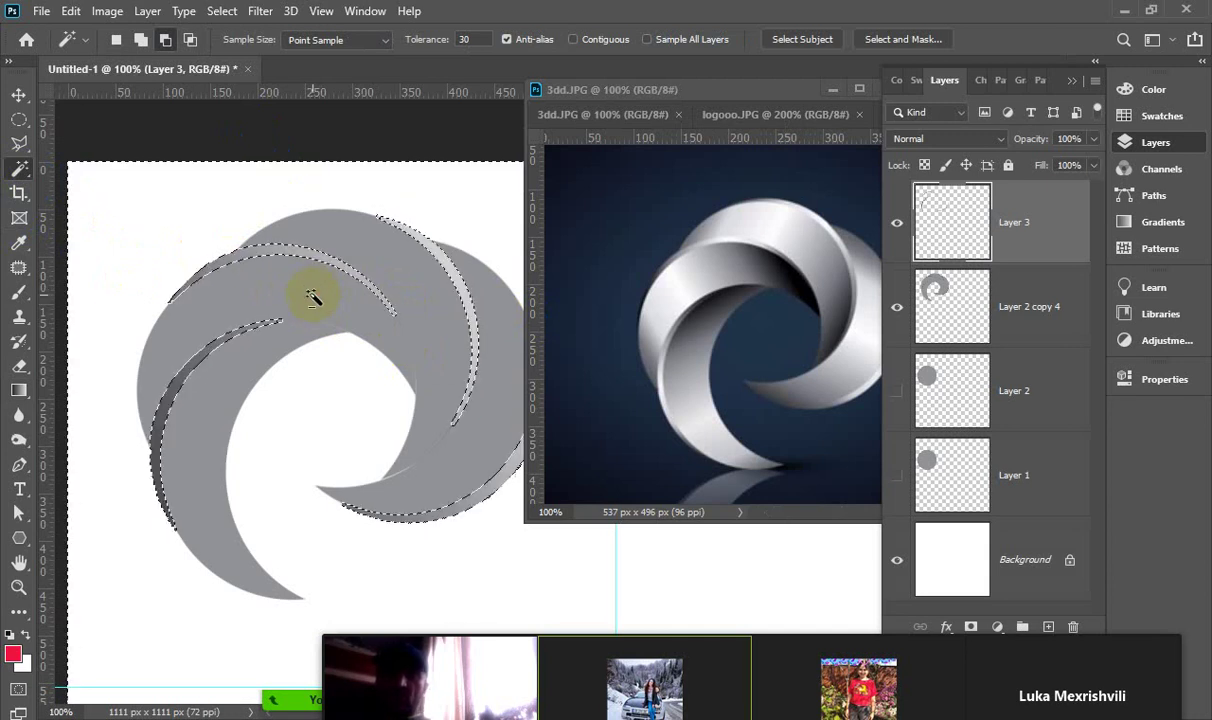
left_click(191, 40)
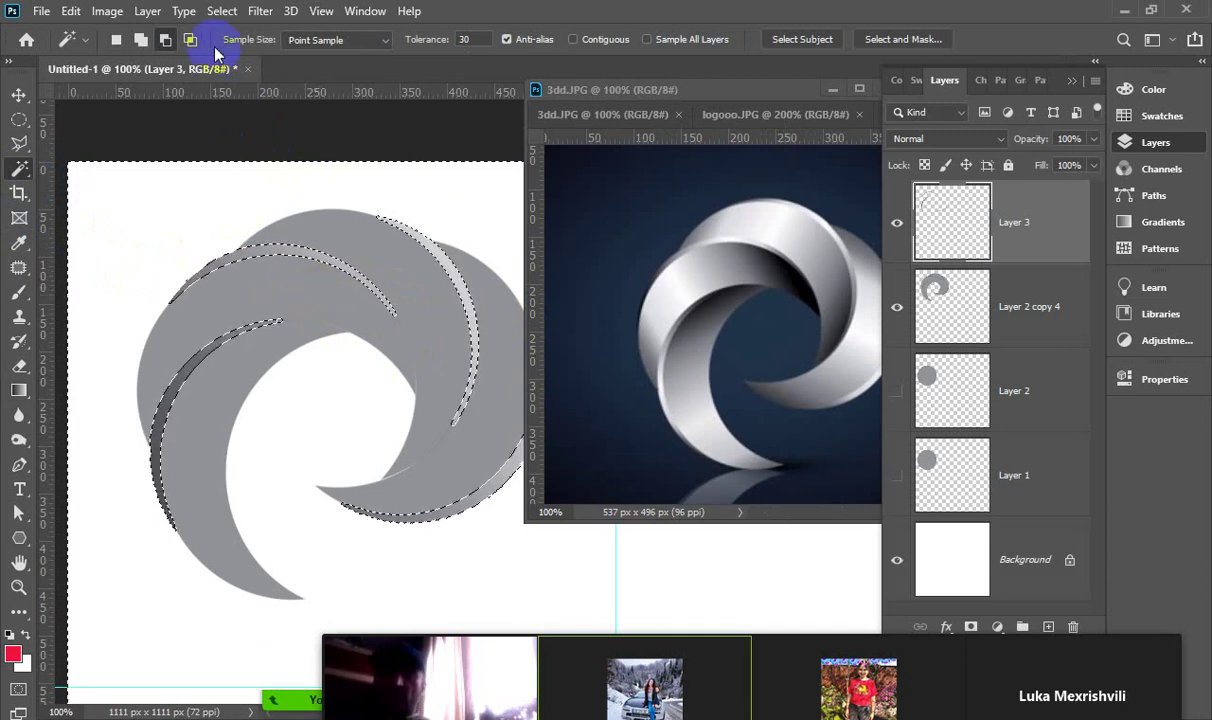
left_click(141, 40)
left_click(221, 11)
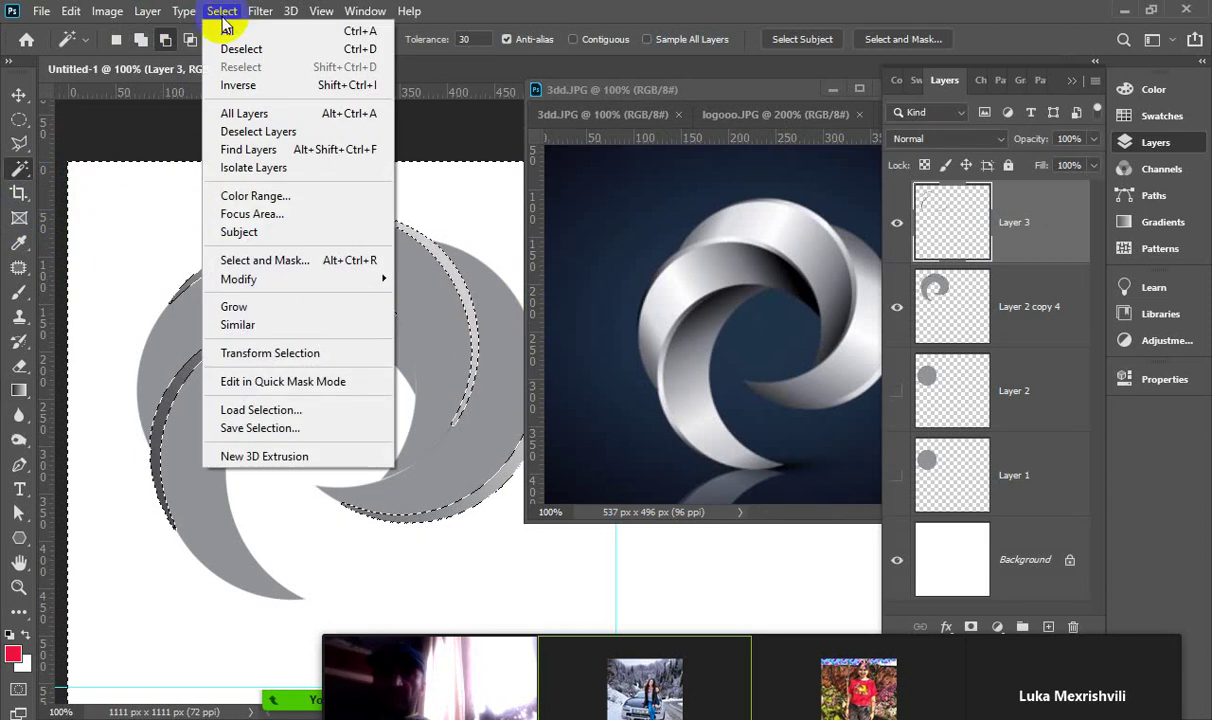
left_click(238, 85)
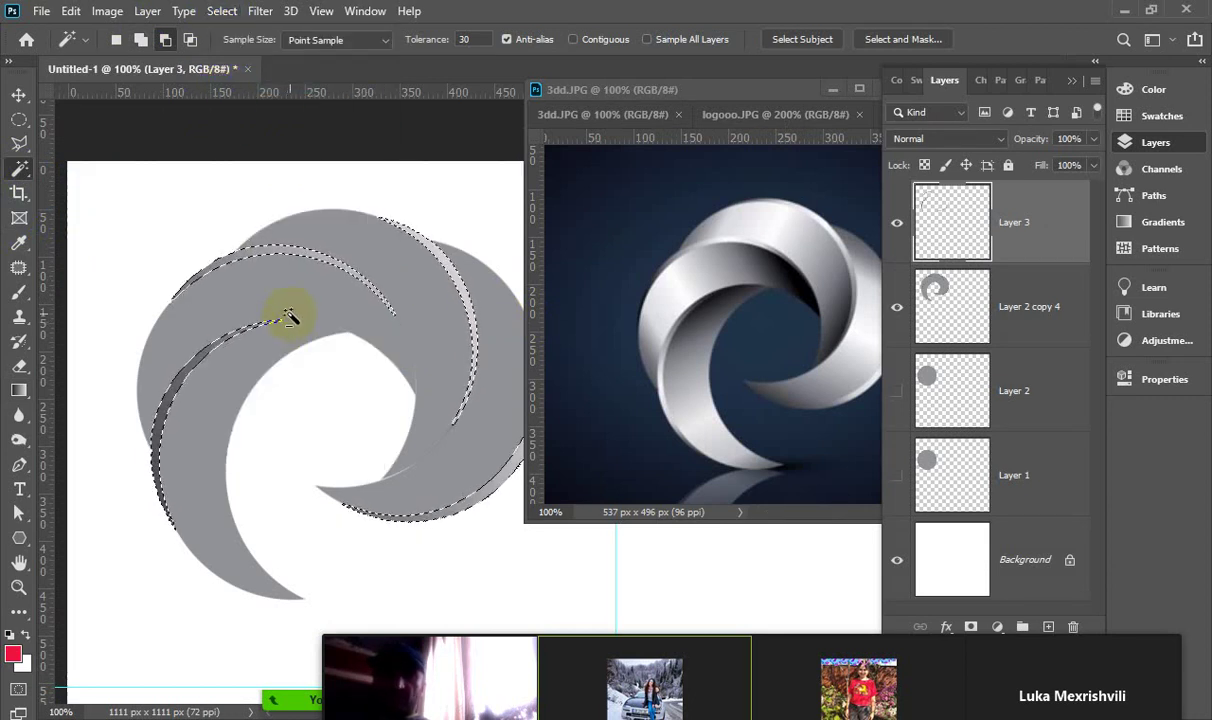
key("alt+BackSpace")
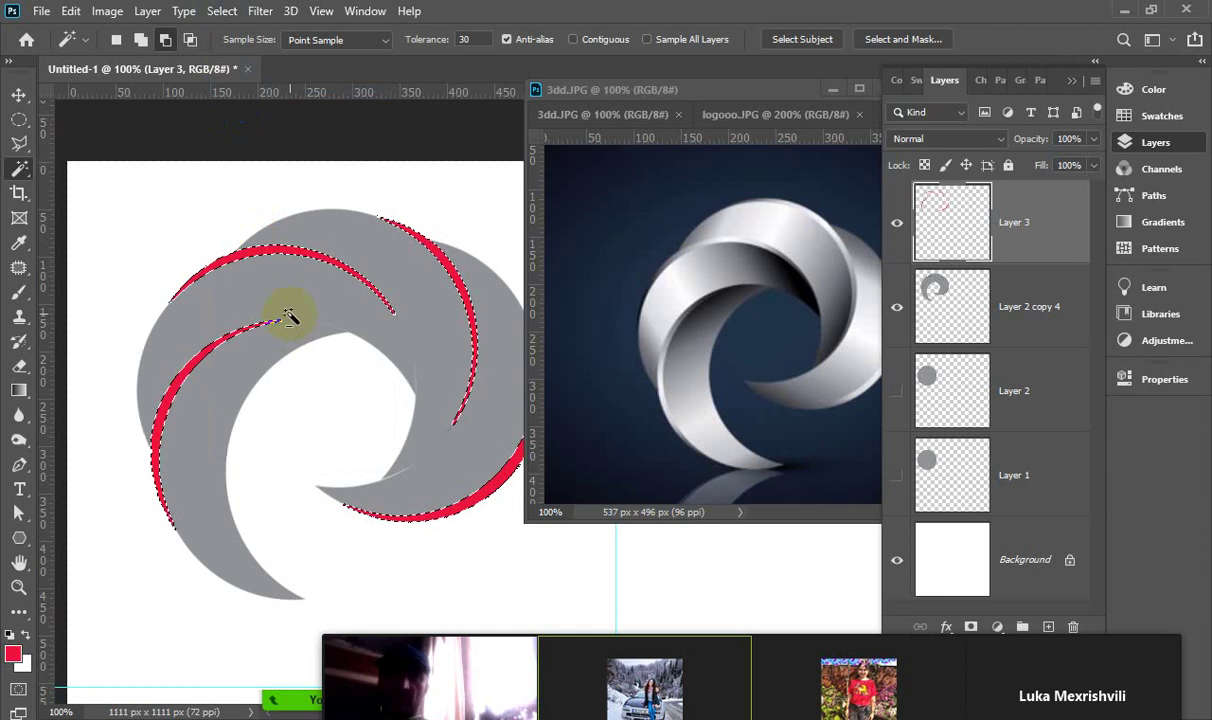
key("ctrl+z")
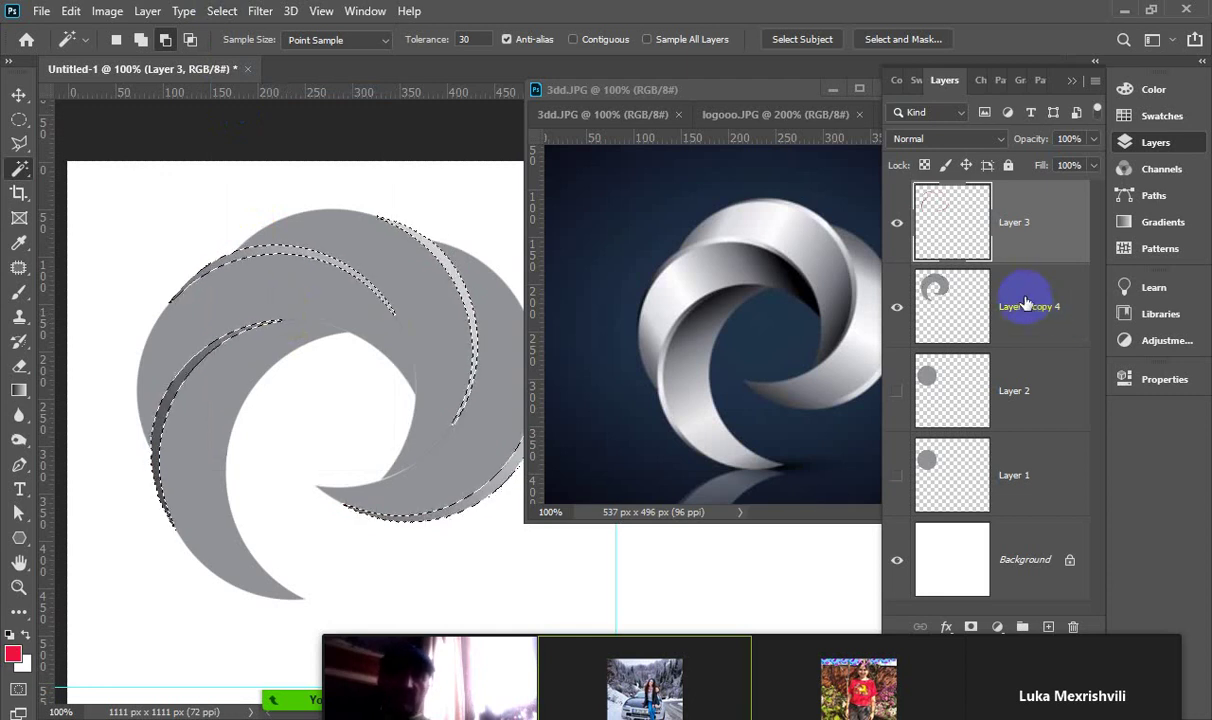
key("ctrl+d")
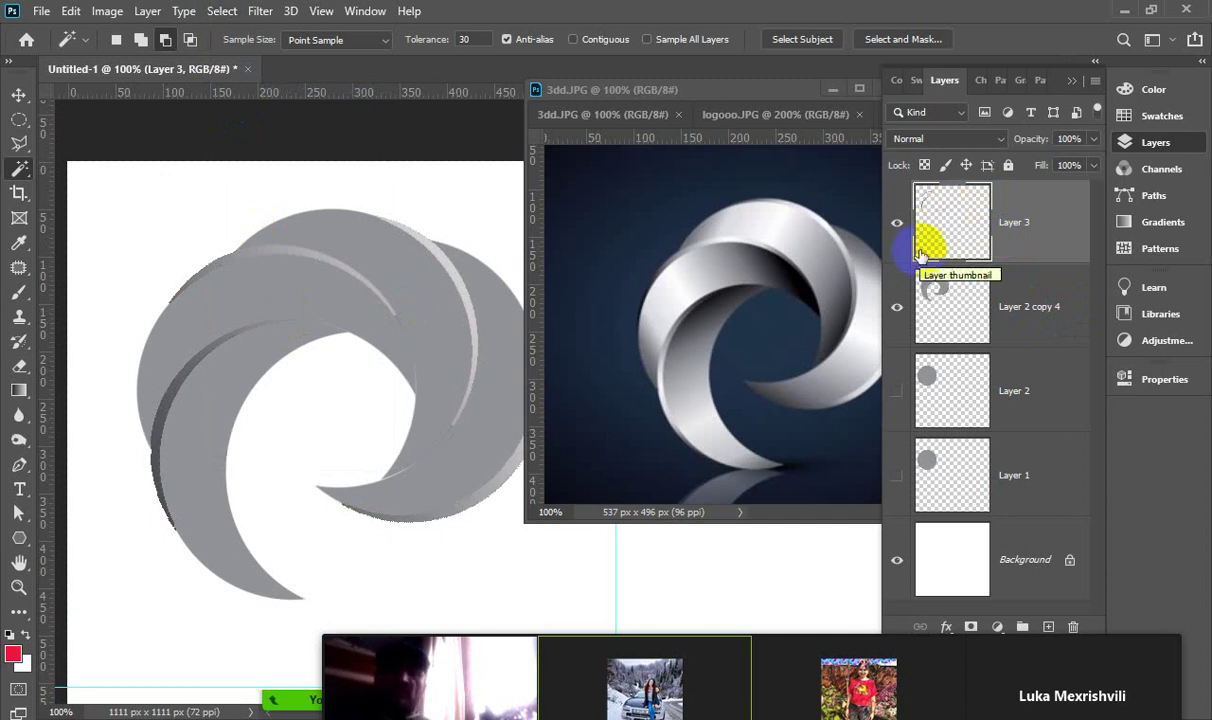
Make Layer 2 copy 4 active, test-fill the selected swirl body red, then undo
left_click(957, 315)
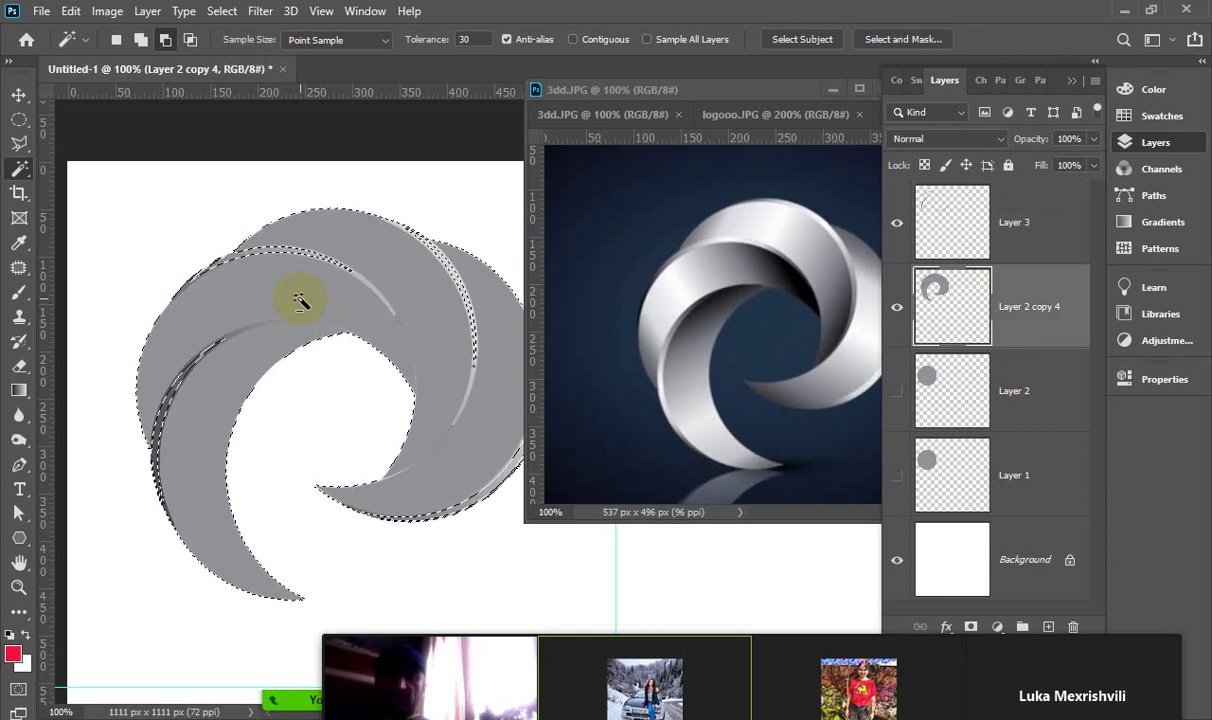
key("alt+BackSpace")
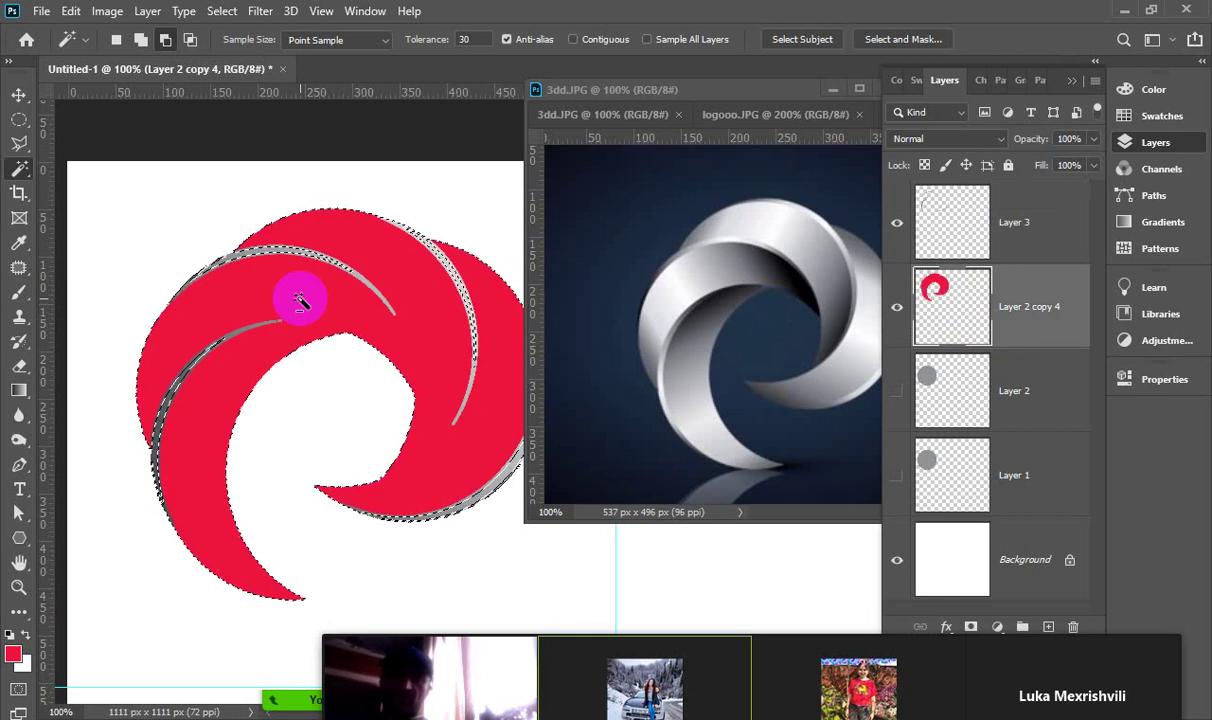
key("ctrl+z")
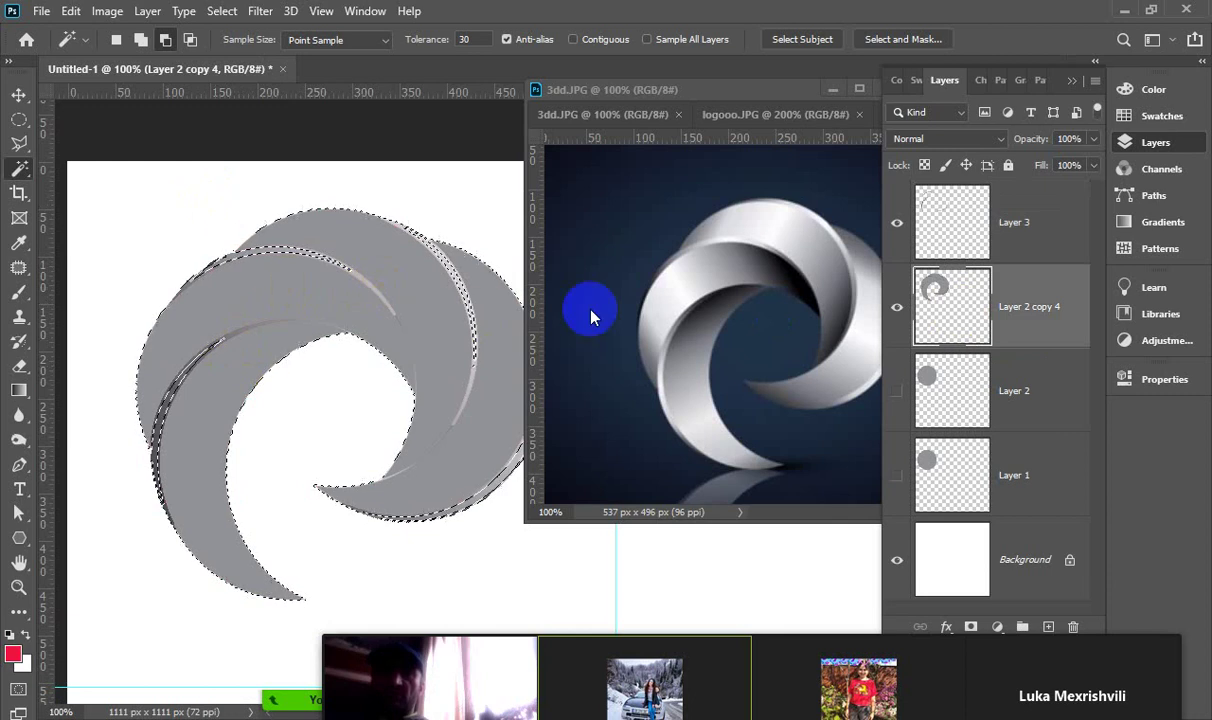
left_click(18, 391)
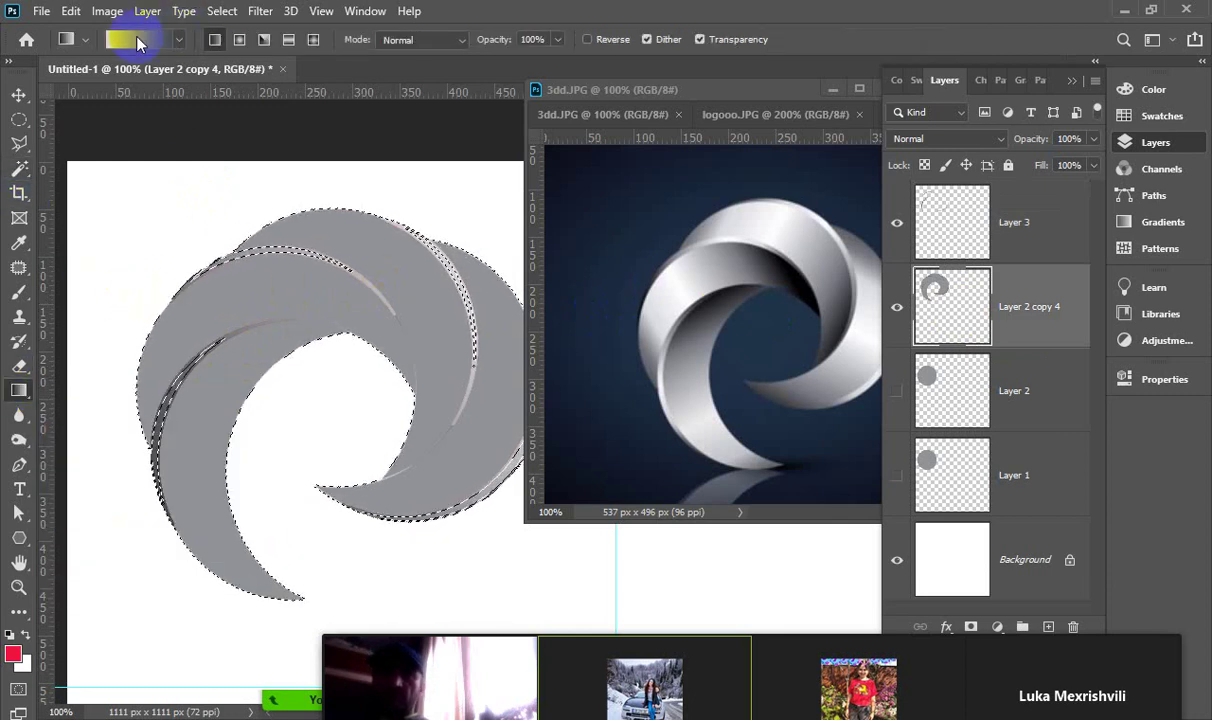
Set the gradient stops to a pale silver and a darker grey sampled from the 3dd.JPG logo
left_click(137, 40)
left_click_drag(966, 235, 824, 119)
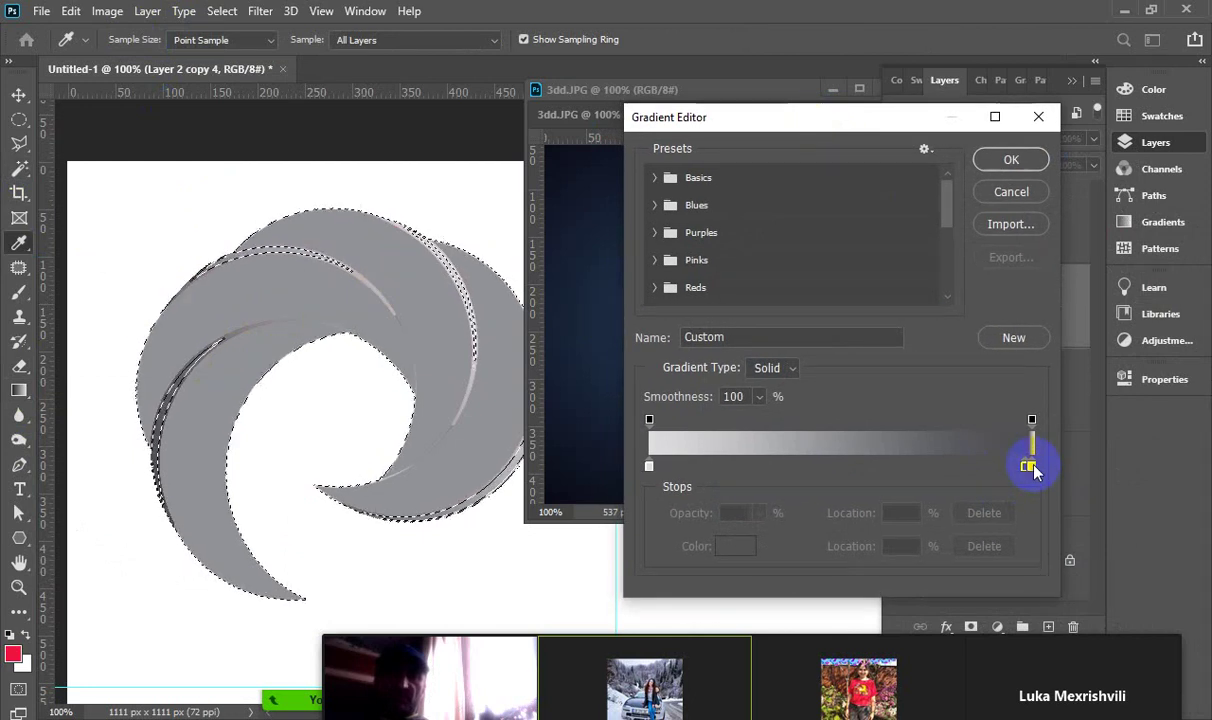
left_click_drag(1030, 467, 1036, 497)
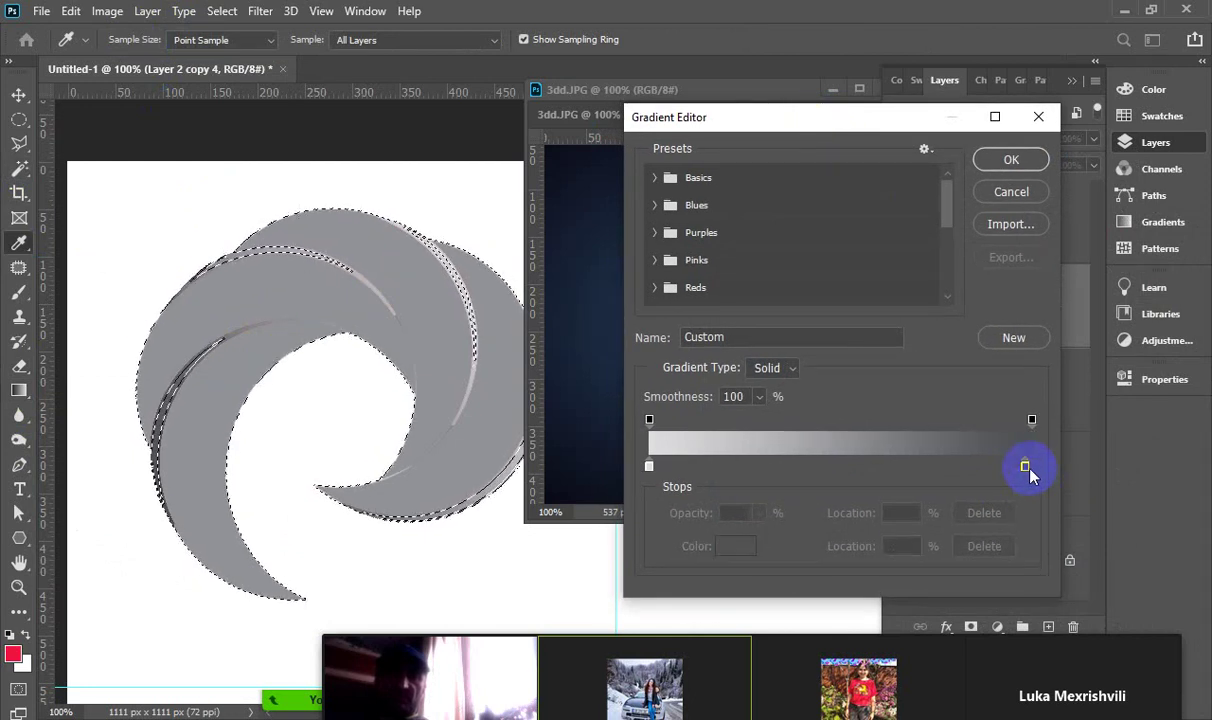
left_click_drag(751, 121, 896, 150)
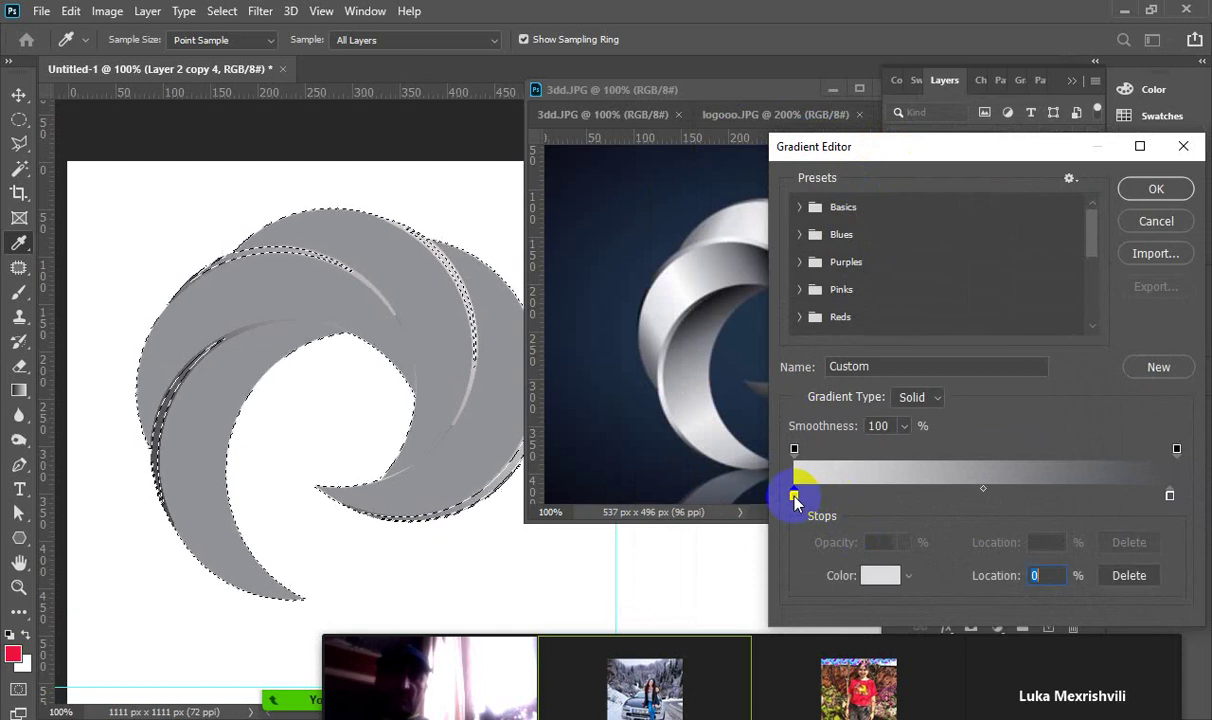
left_click(706, 345)
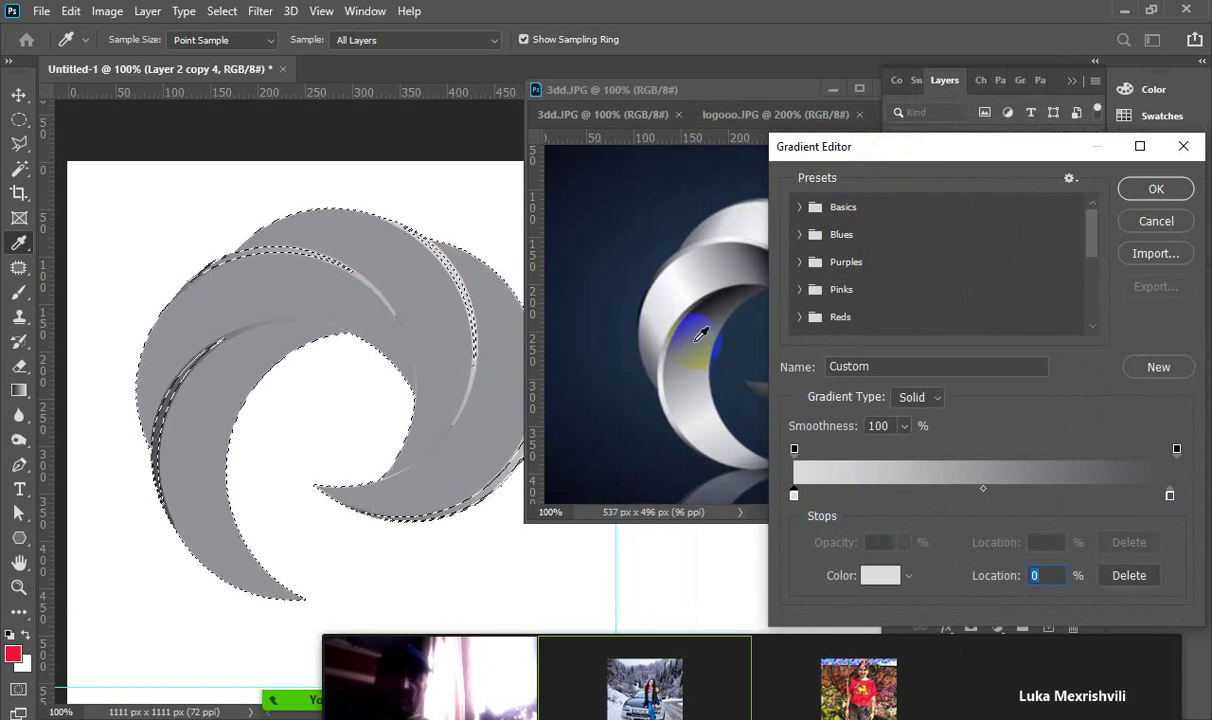
mouse_move(701, 333)
left_mouse_down()
mouse_move(675, 287)
mouse_move(688, 372)
mouse_move(652, 355)
mouse_move(671, 285)
left_mouse_up()
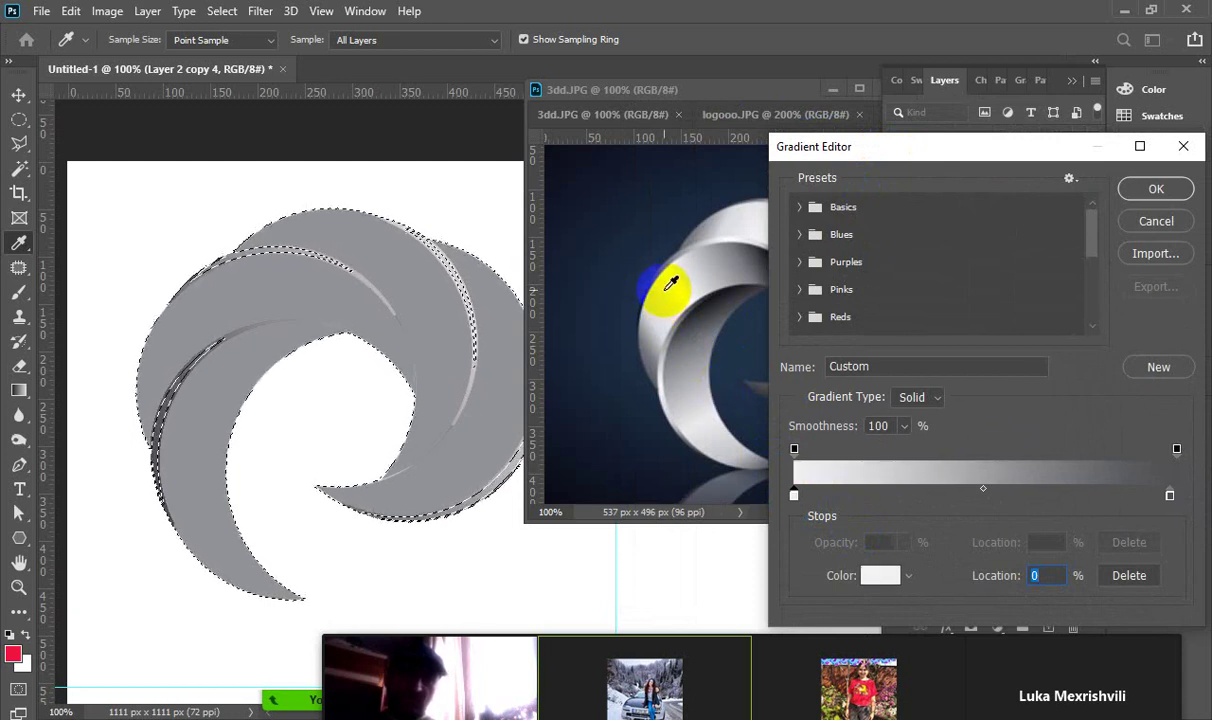
left_click(1170, 496)
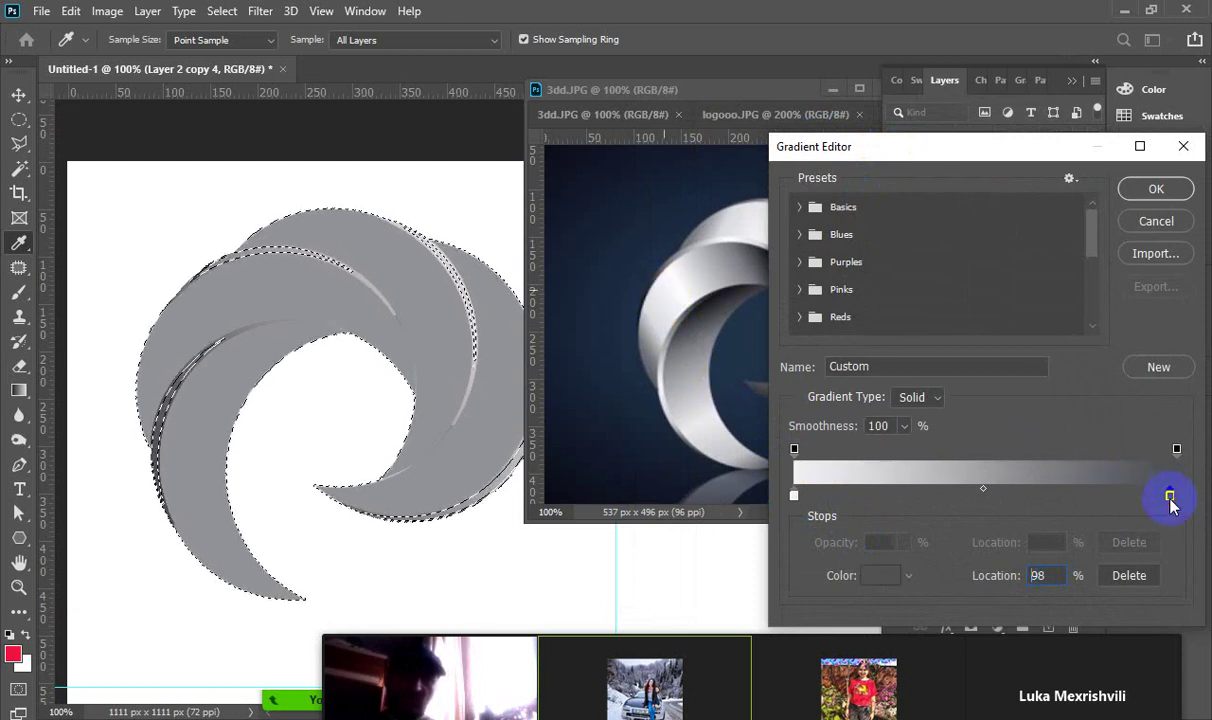
left_click(729, 303)
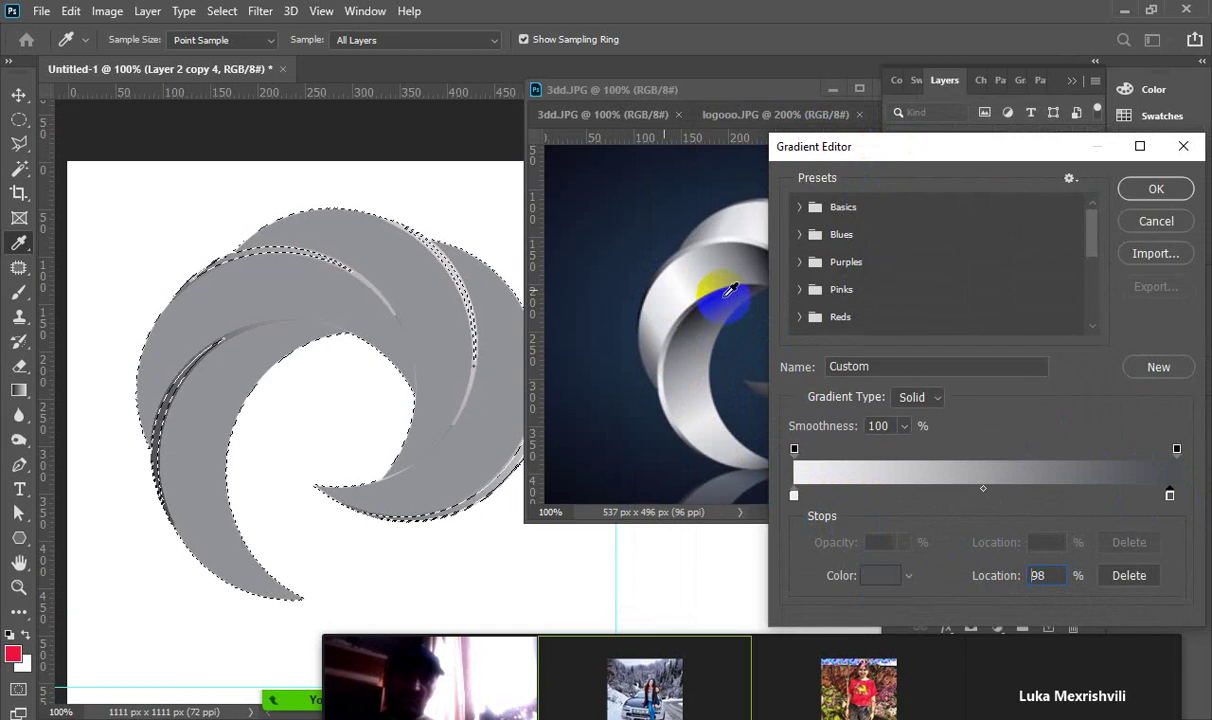
left_click_drag(728, 293, 725, 303)
left_click(1156, 189)
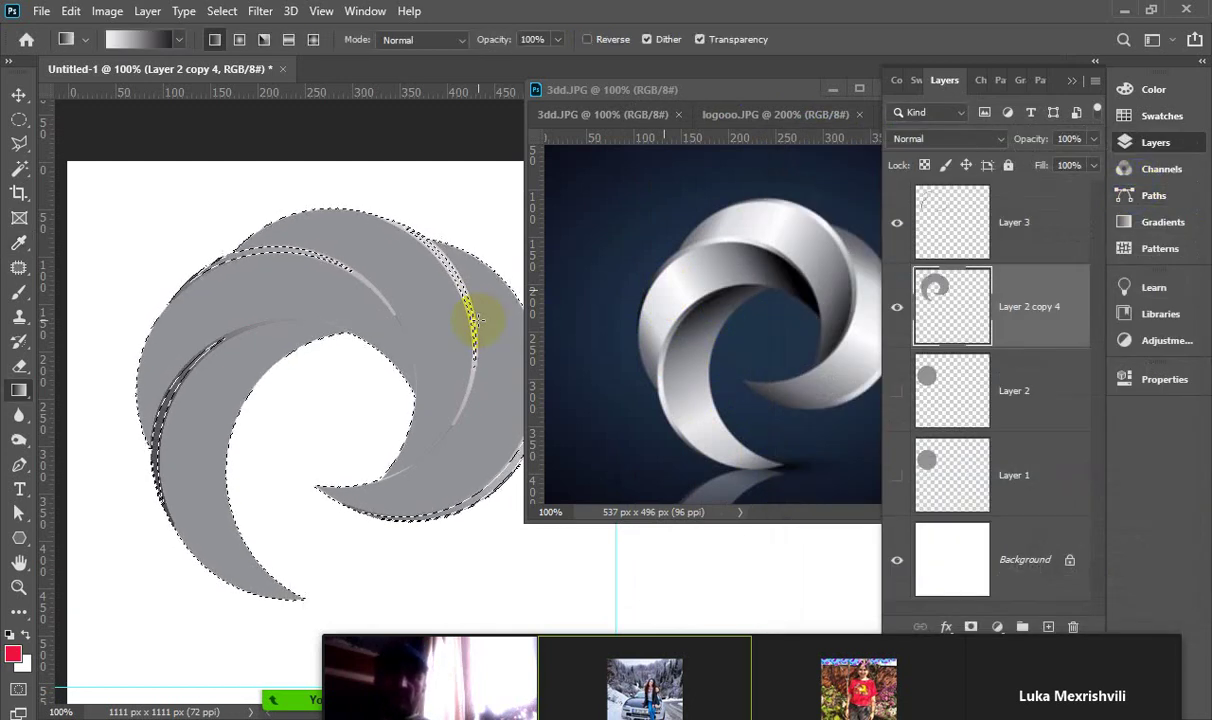
Try linear and radial gradient fills across the swirl selection from its hollow
left_click(1003, 232)
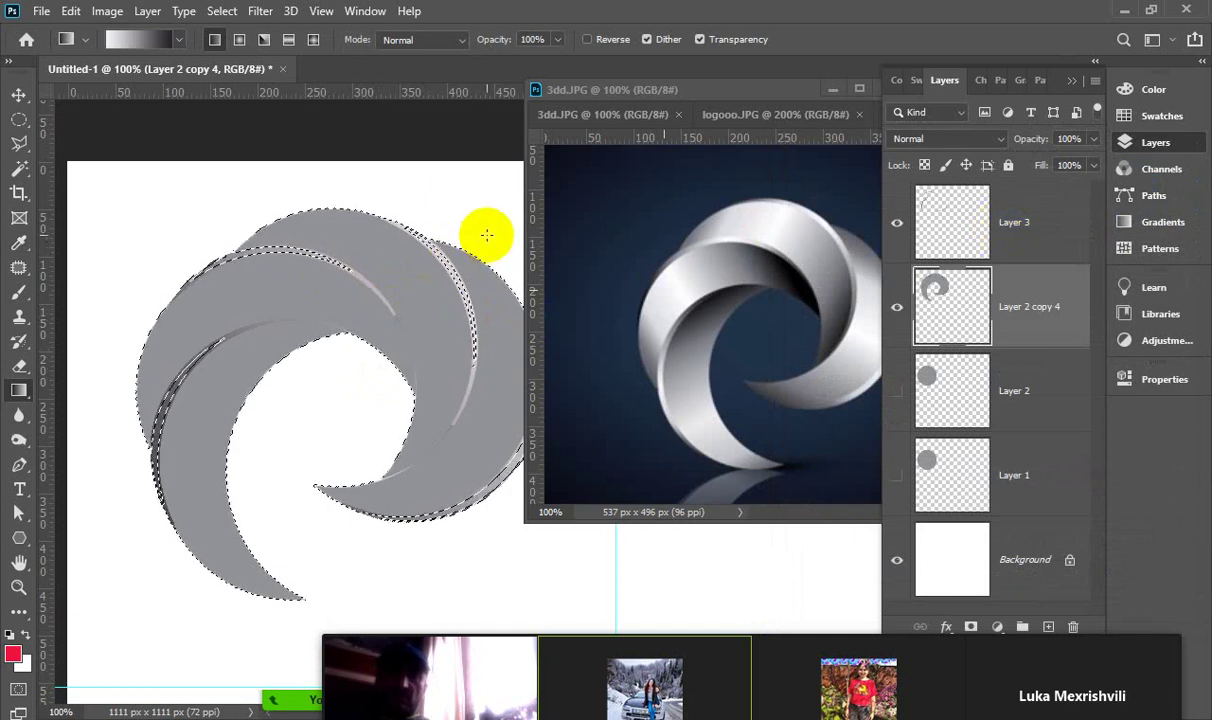
left_click_drag(482, 230, 215, 469)
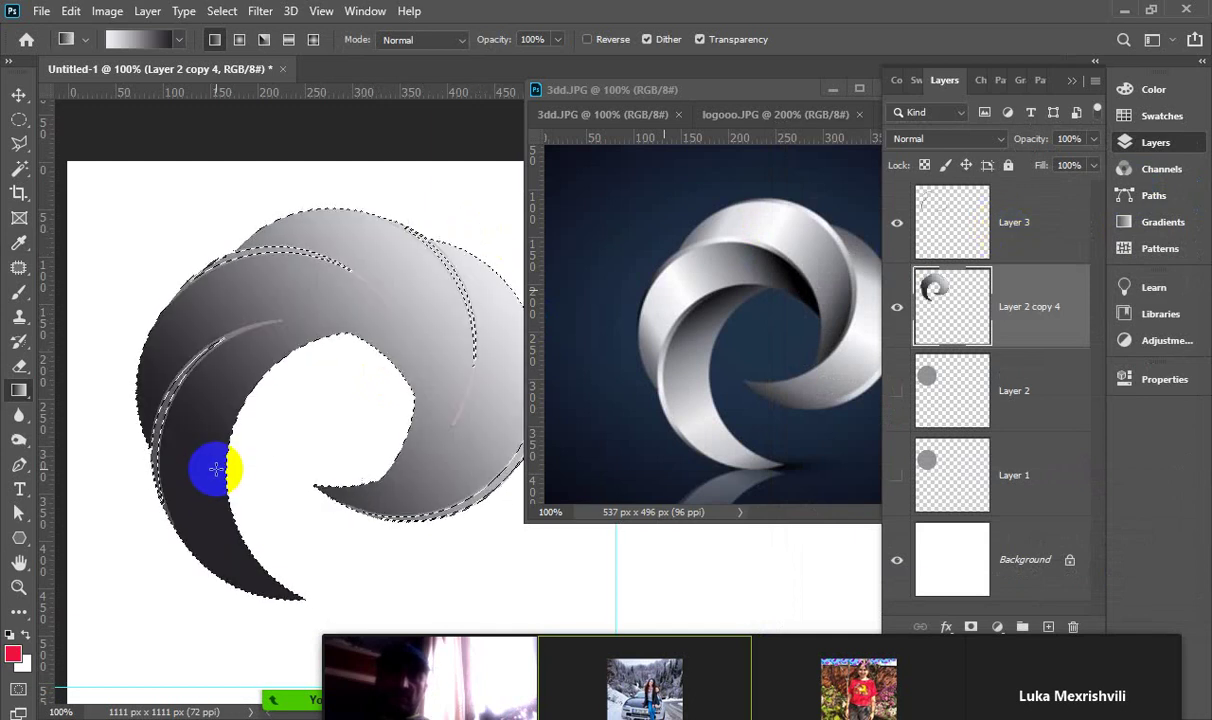
left_click(239, 40)
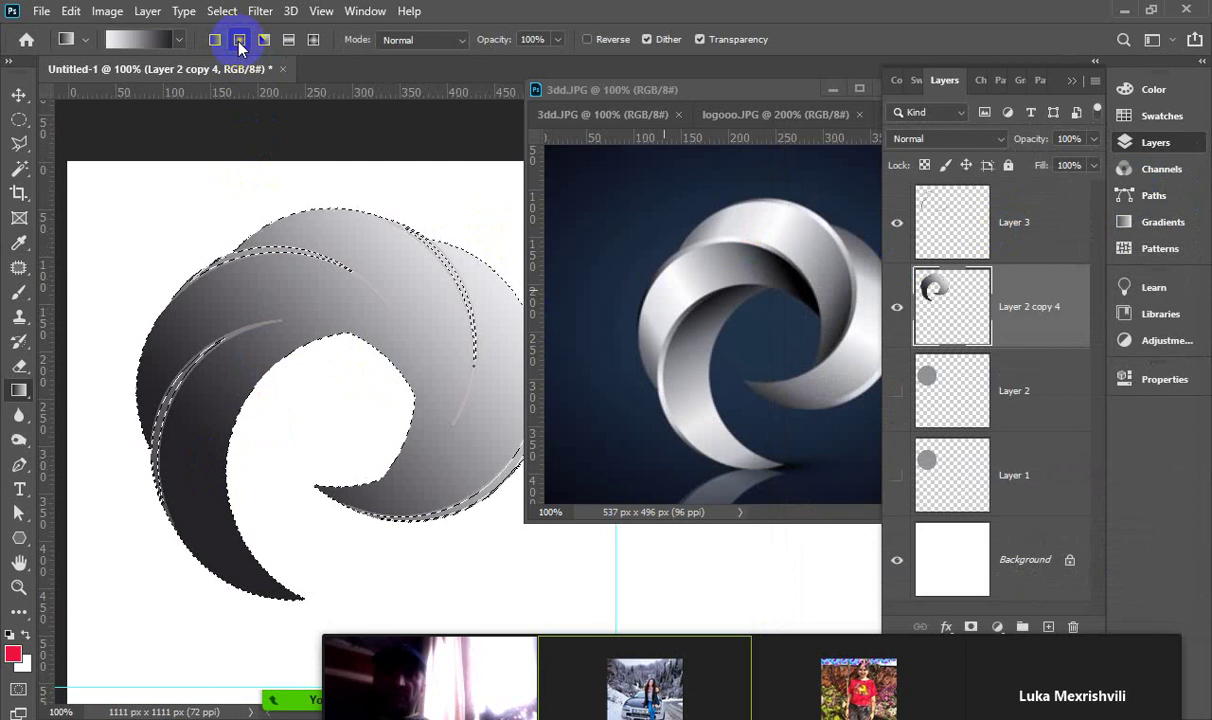
left_click_drag(341, 314, 436, 181)
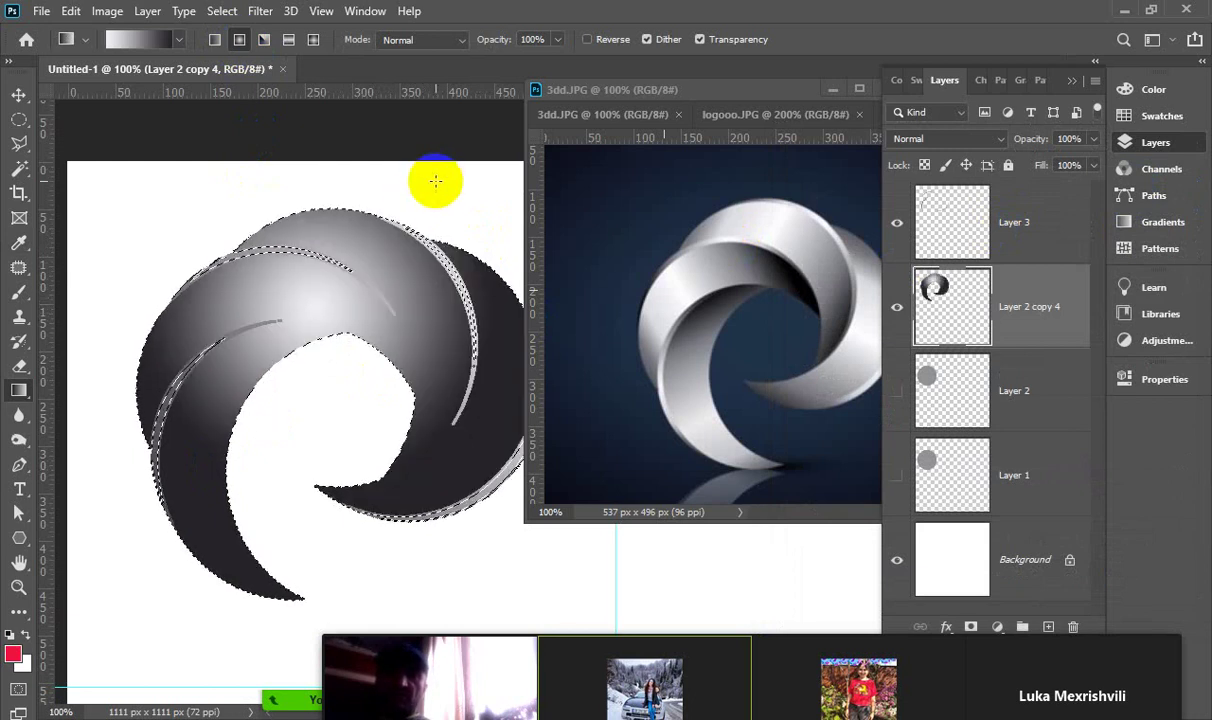
left_click_drag(396, 397, 396, 397)
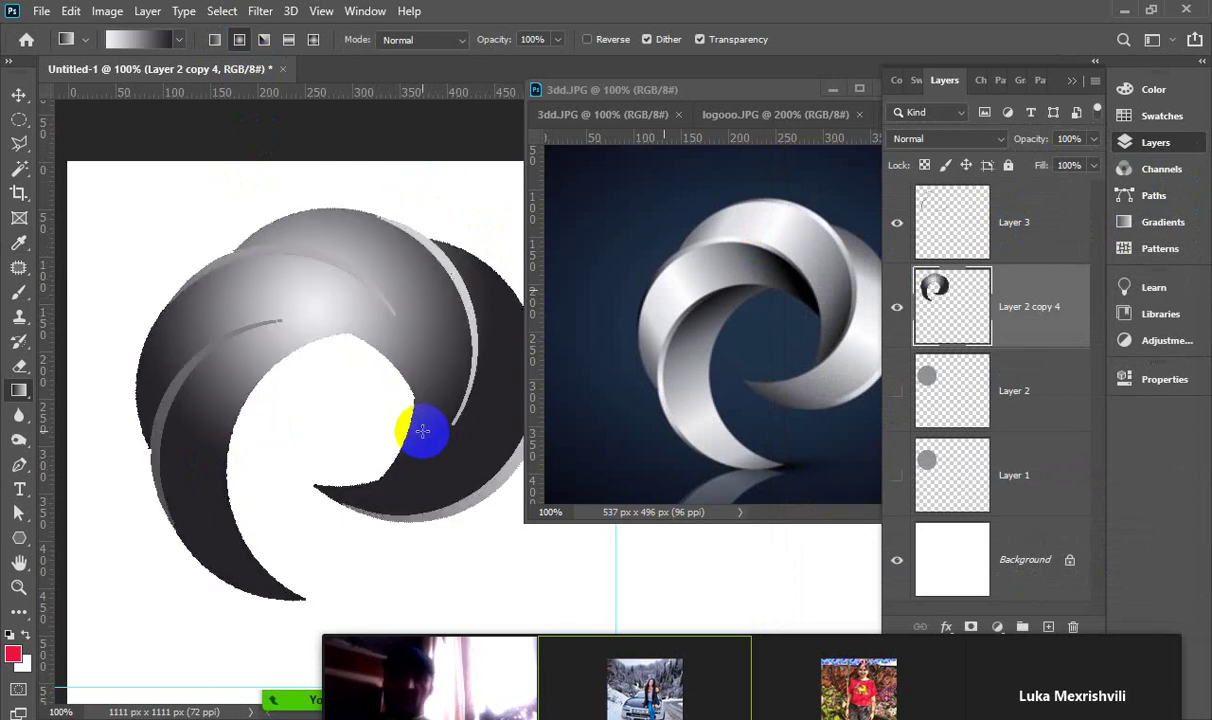
left_click_drag(422, 431, 415, 419)
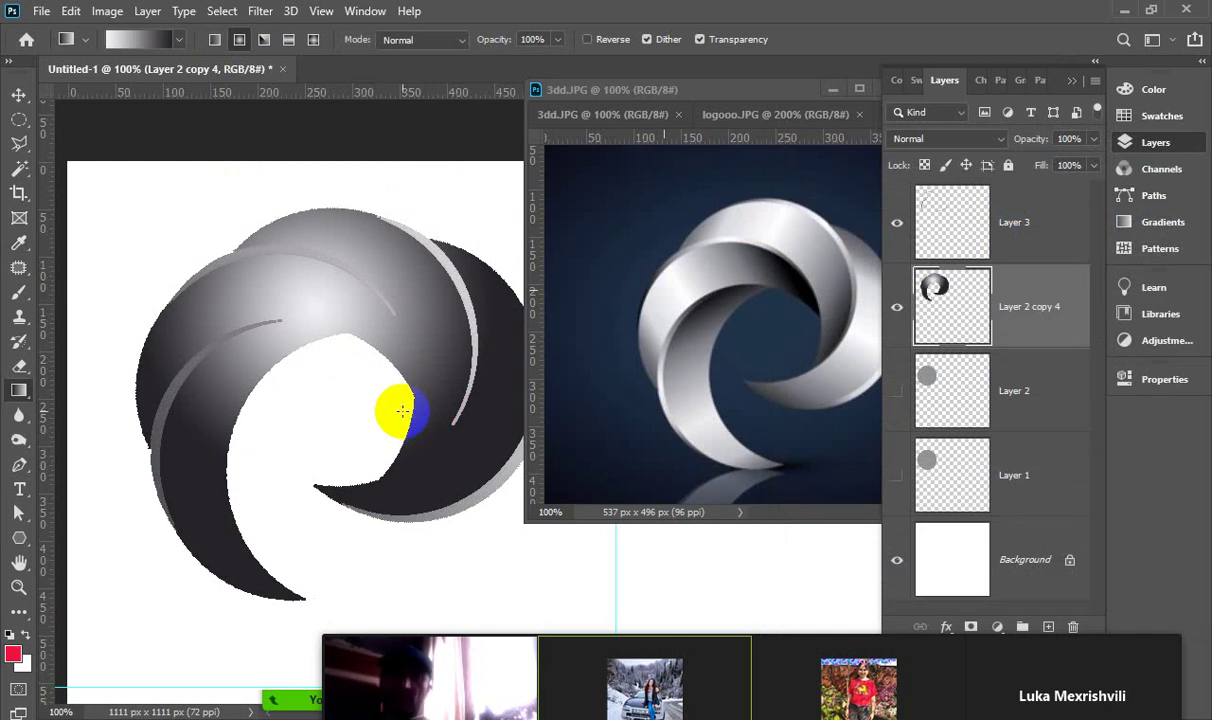
left_click_drag(405, 417, 395, 400)
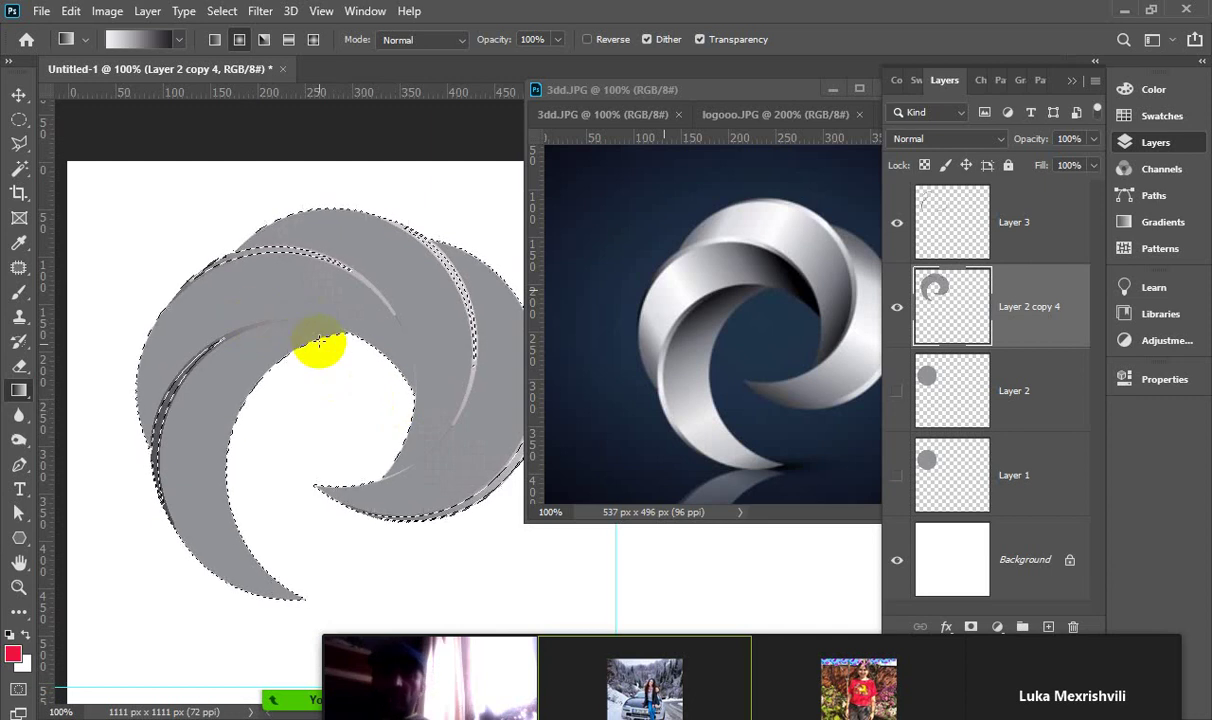
Apply a light-centred radial gradient from the swirl's centre, then deselect
left_click(241, 36)
left_click_drag(325, 397, 441, 184)
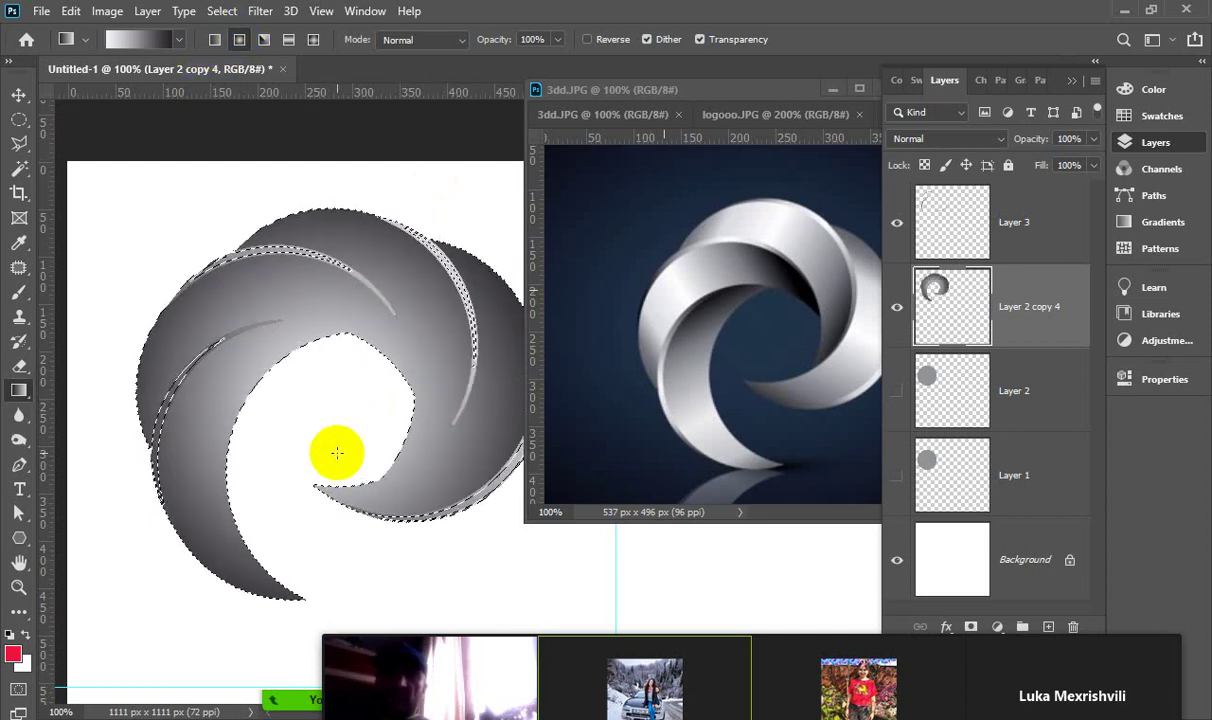
left_click_drag(329, 383, 110, 548)
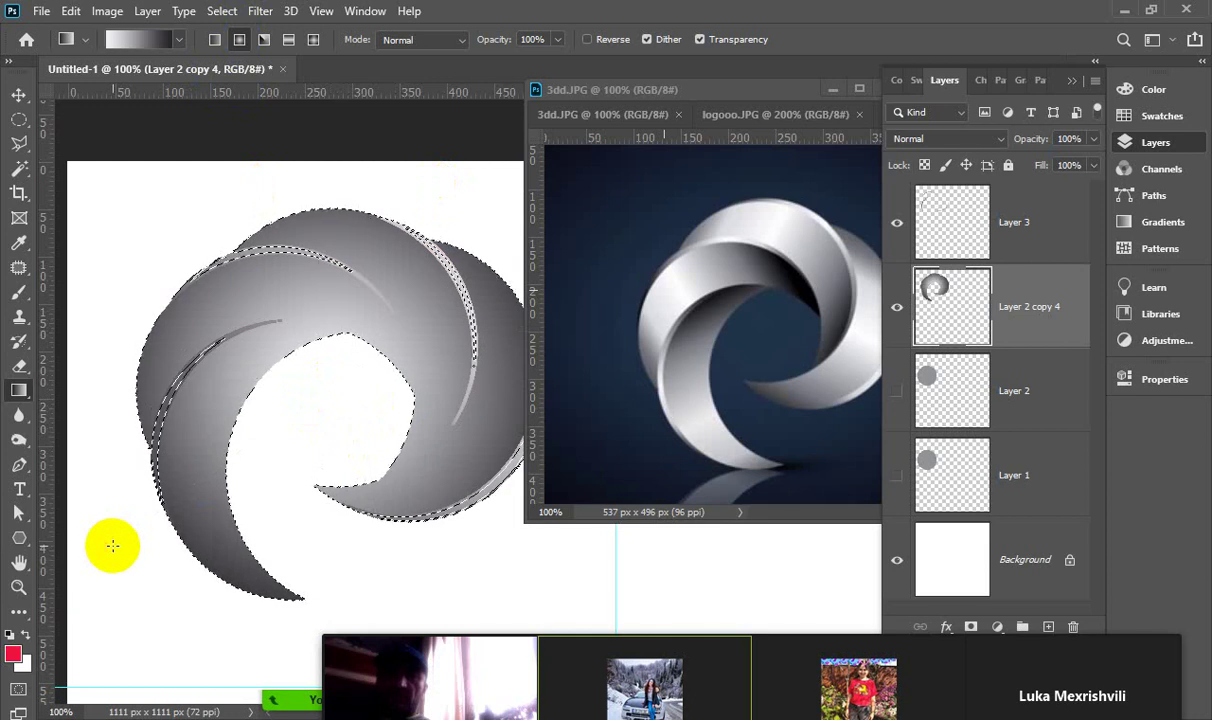
key("ctrl+d")
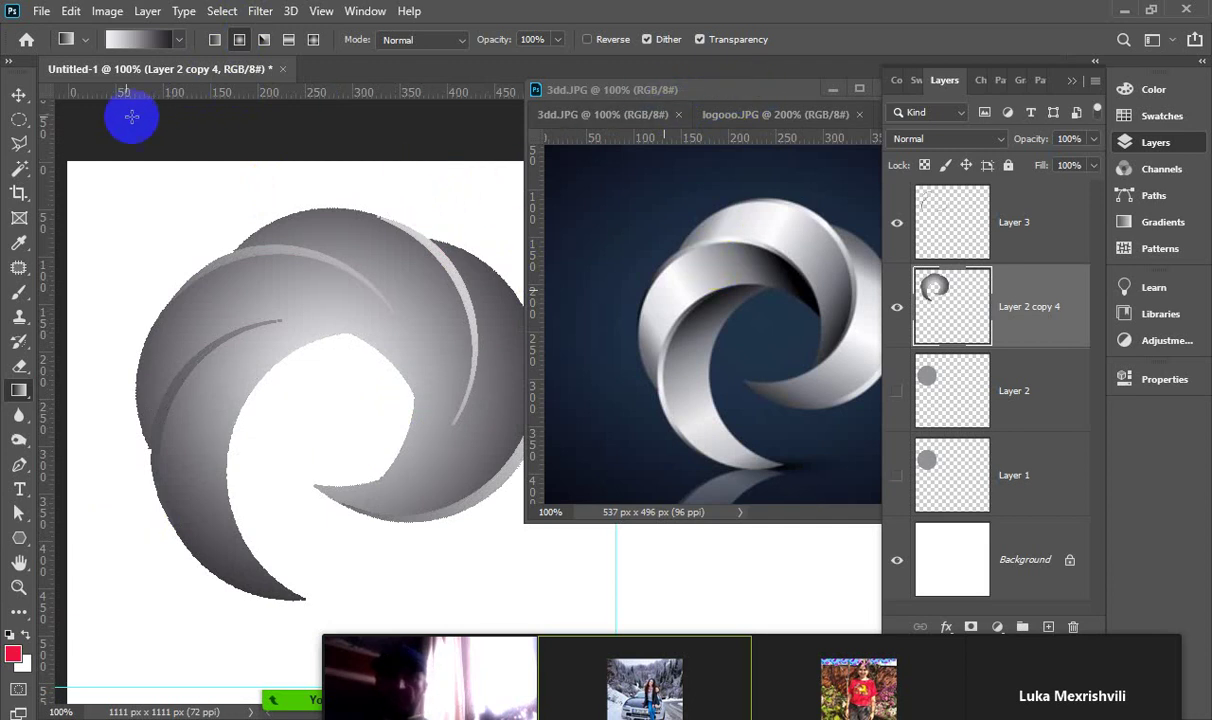
left_click(19, 94)
left_click(266, 182)
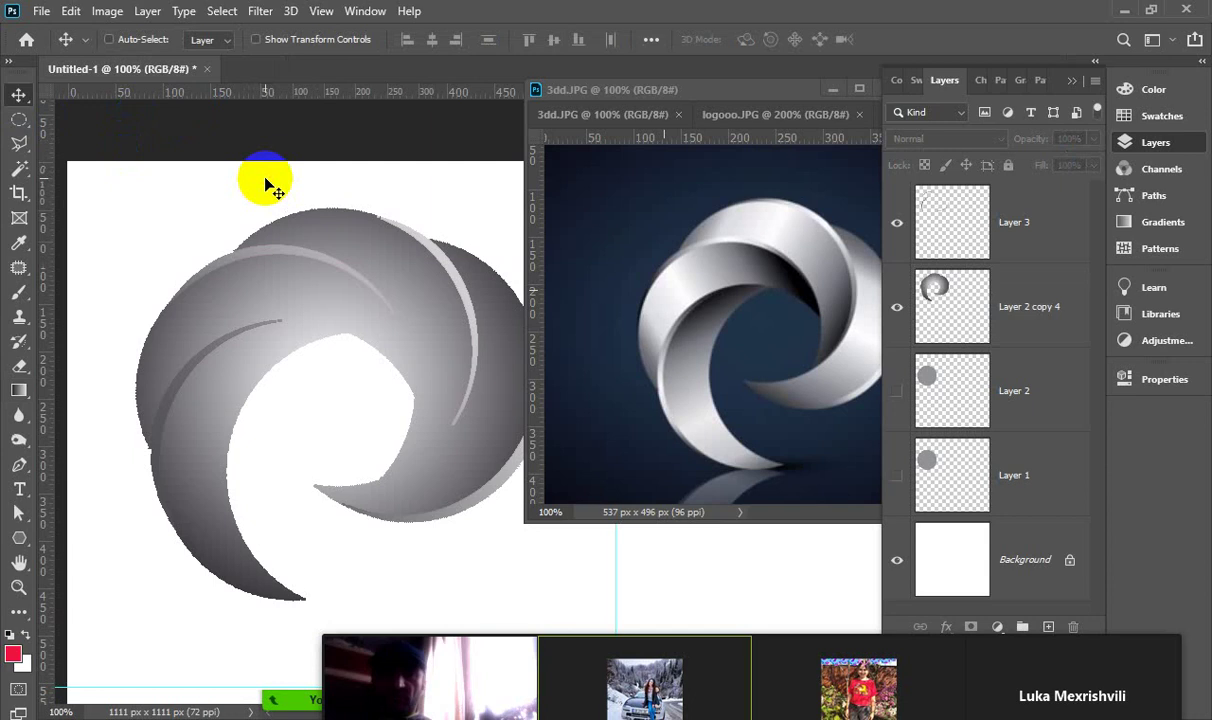
Zoom out and move the 3dd.JPG reference window out of the way of the canvas
key("ctrl+minus")
key("ctrl+minus")
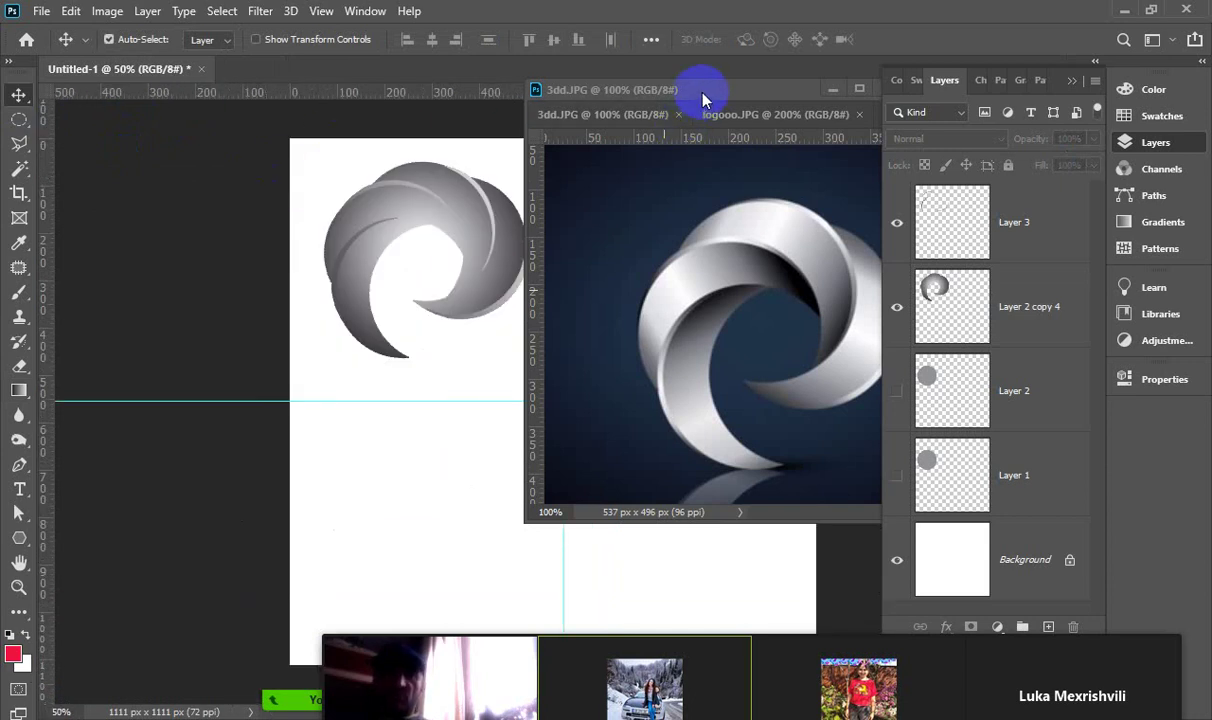
mouse_move(700, 88)
left_mouse_down()
mouse_move(822, 182)
mouse_move(818, 220)
left_mouse_up()
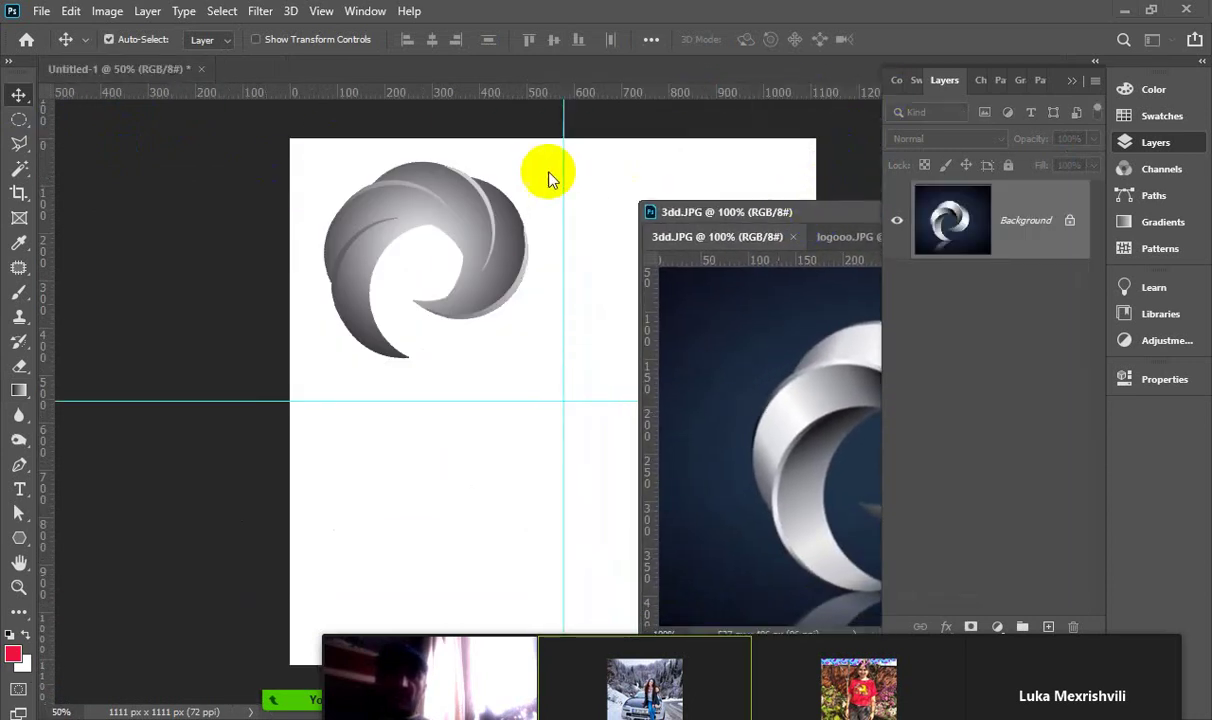
left_click(548, 177)
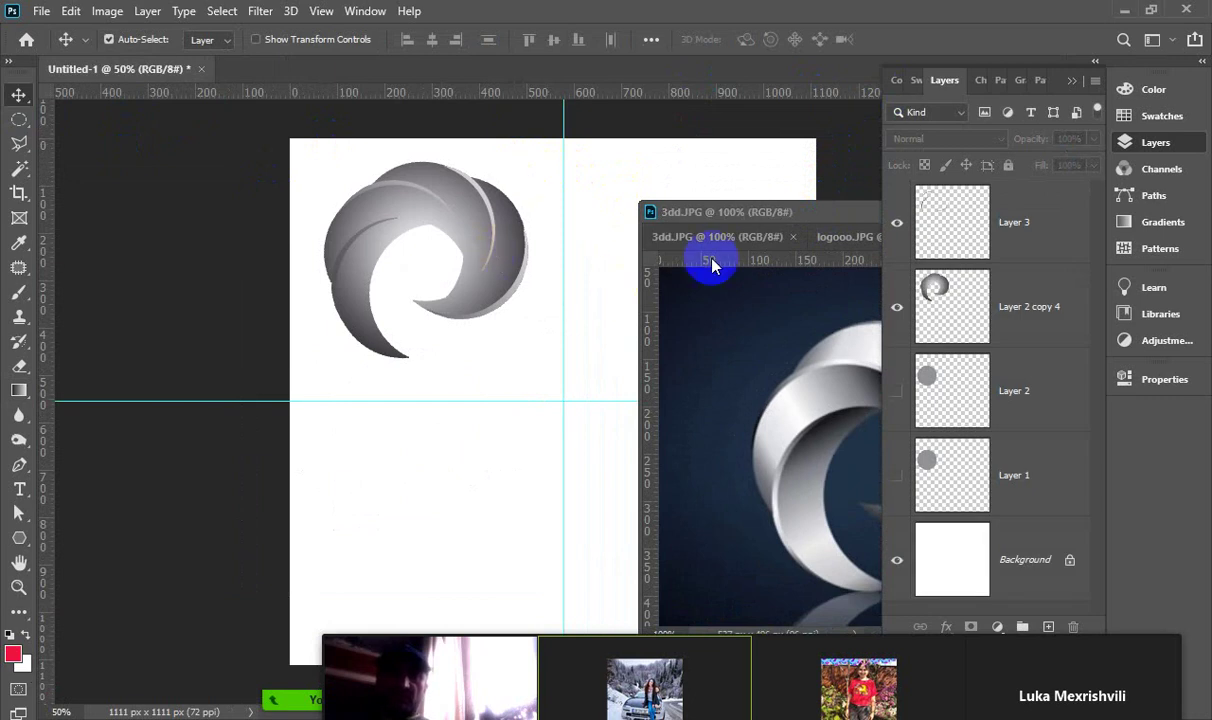
left_click_drag(797, 215, 937, 18)
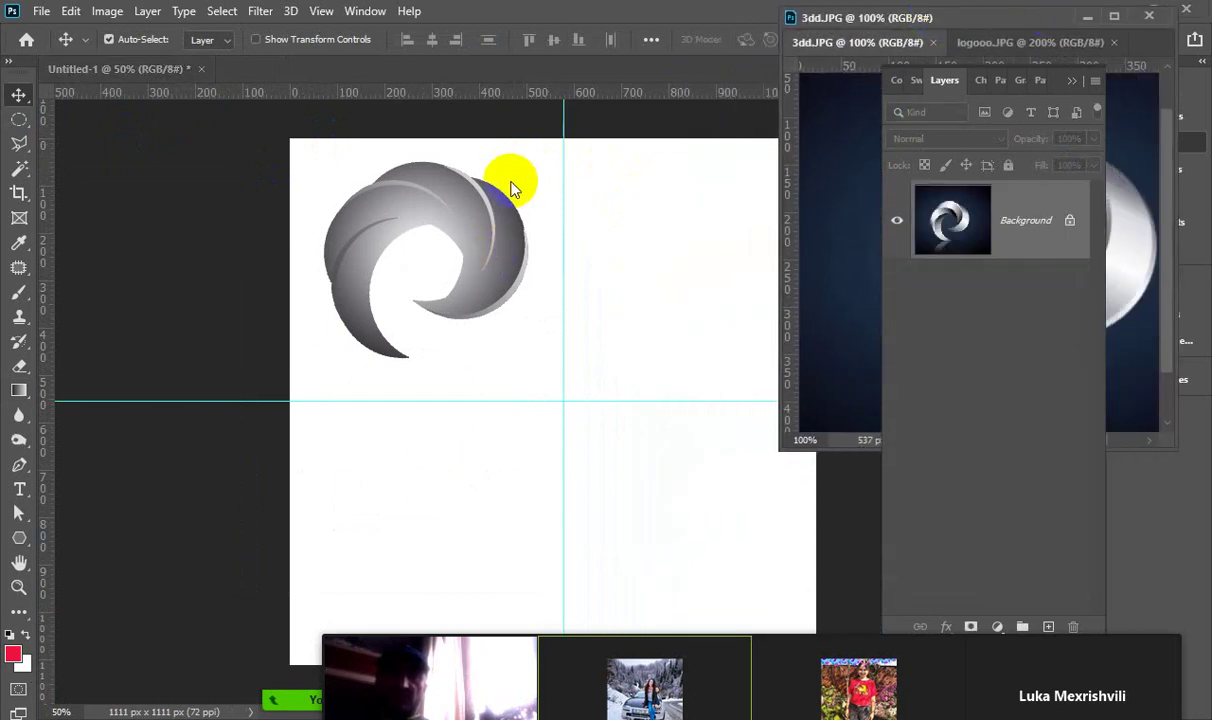
left_click(503, 190)
left_click_drag(481, 212, 528, 298)
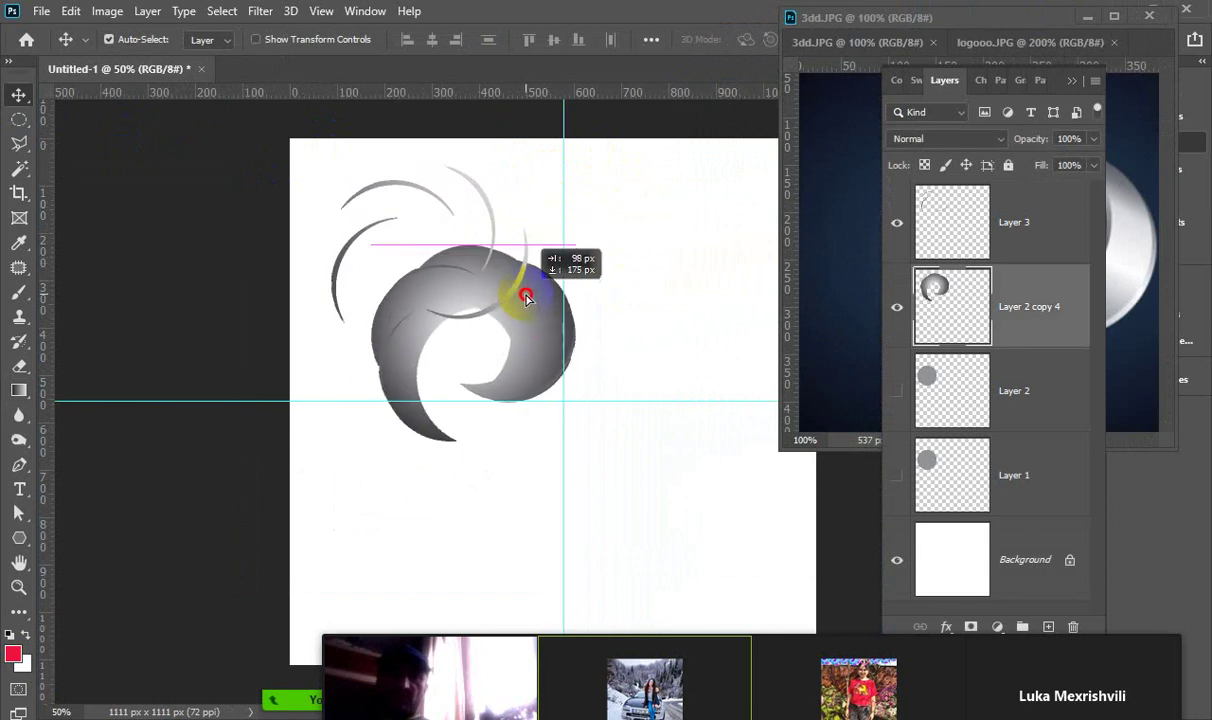
key("ctrl+z")
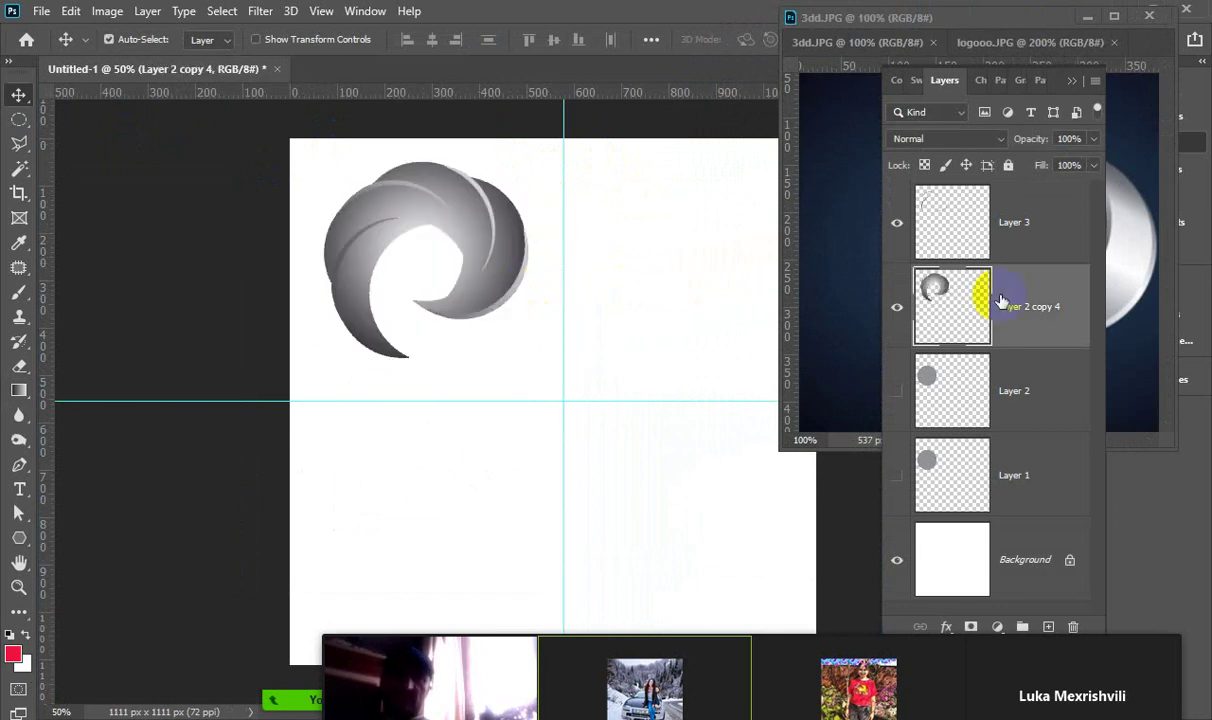
Link Layer 3 with Layer 2 copy 4 and centre both on the guide crossing
left_click(965, 225, "ctrl")
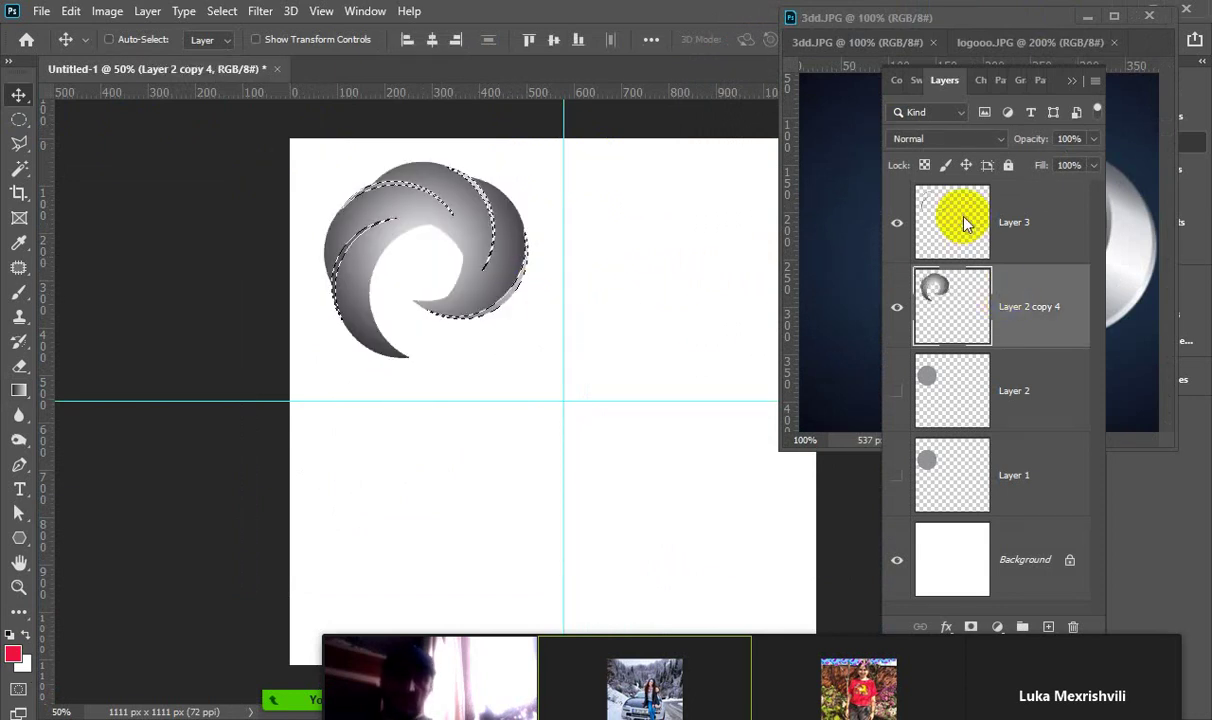
key("Delete")
key("ctrl+d")
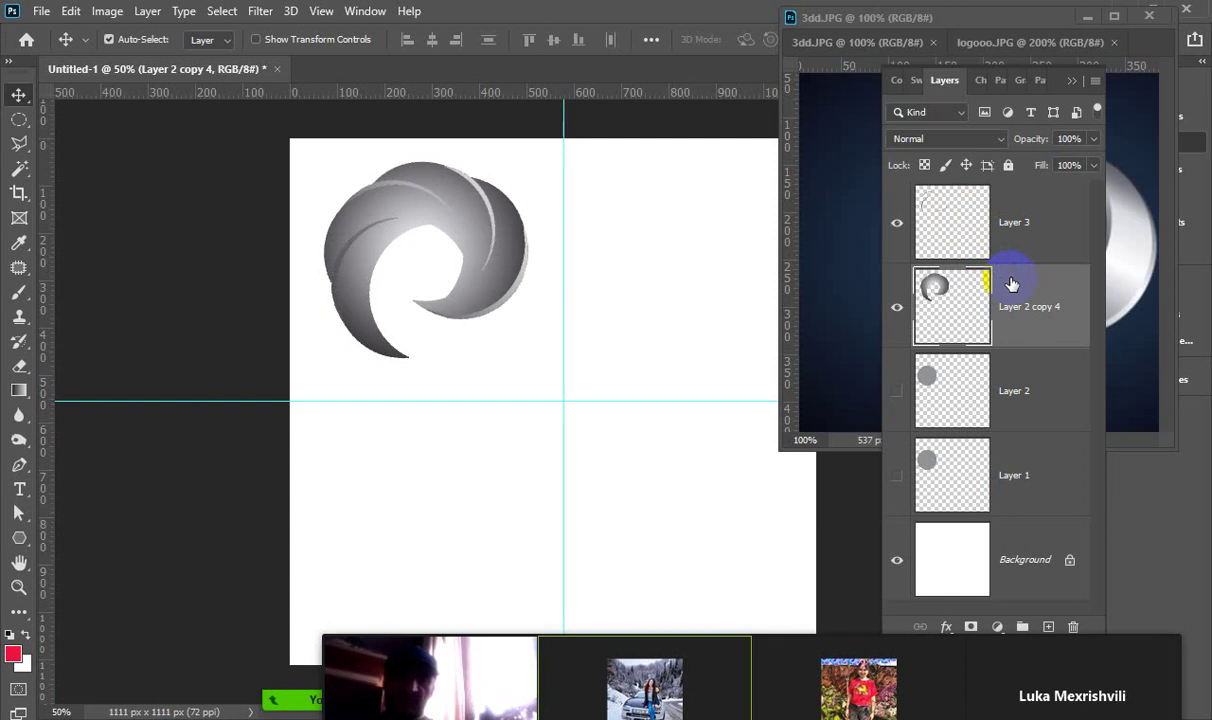
left_click(1028, 225, "ctrl")
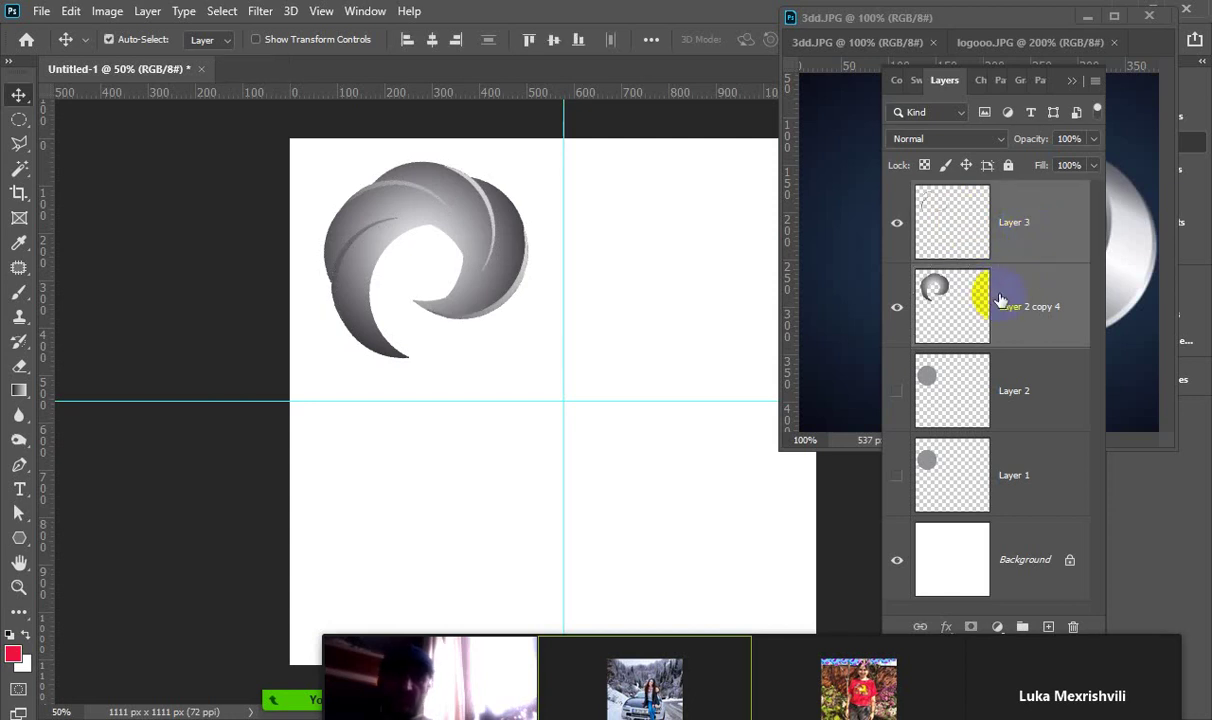
mouse_move(503, 257)
left_mouse_down()
mouse_move(490, 255)
mouse_move(625, 408)
left_mouse_up()
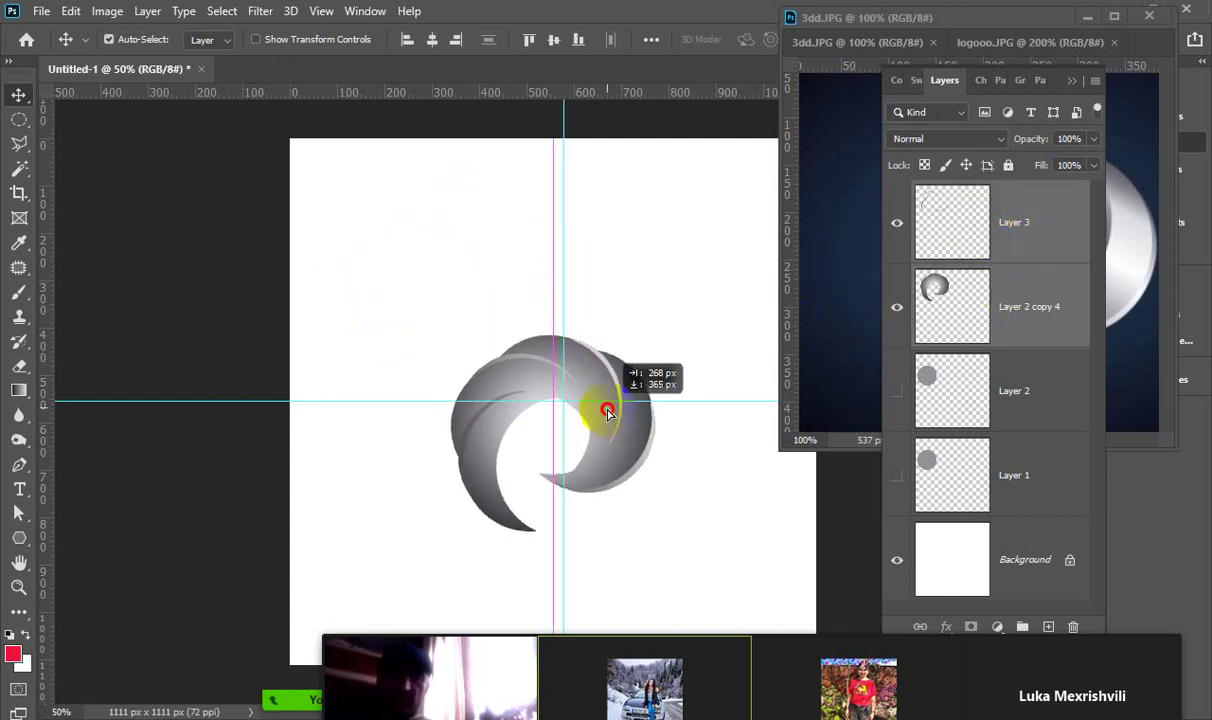
left_click_drag(628, 409, 624, 410)
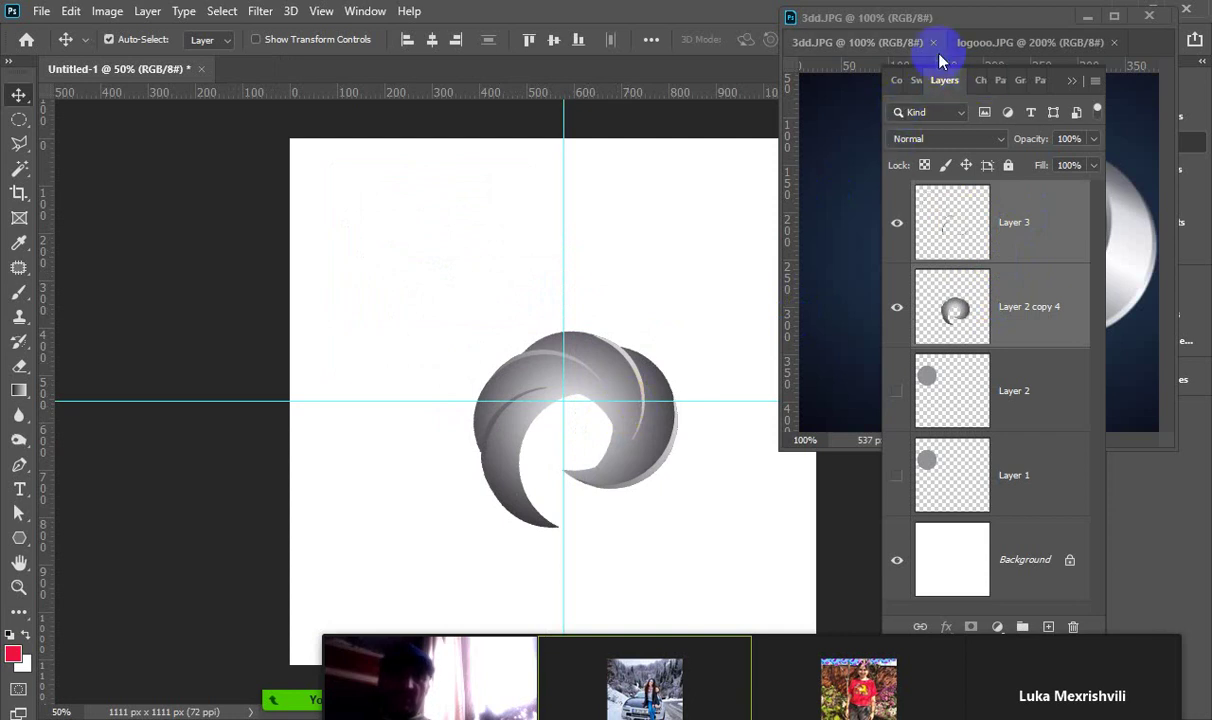
With the Background layer active, sample the dark navy backdrop of 3dd.JPG as foreground colour
left_click(953, 550)
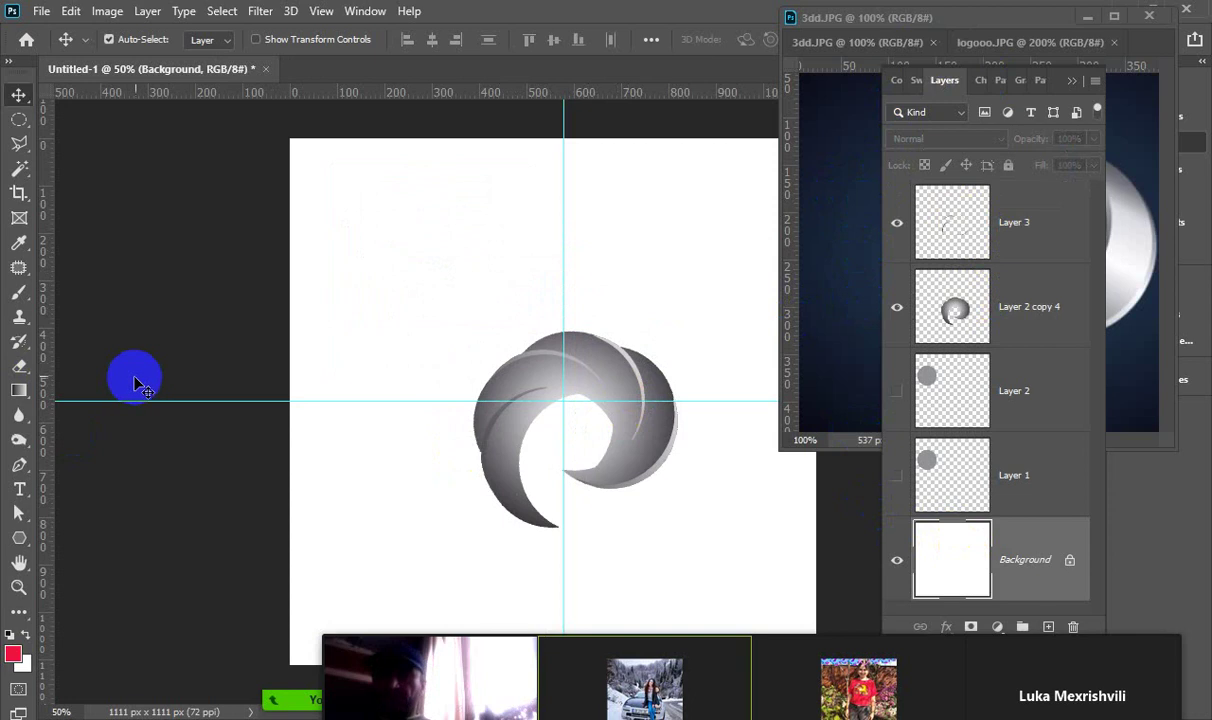
left_click(19, 242)
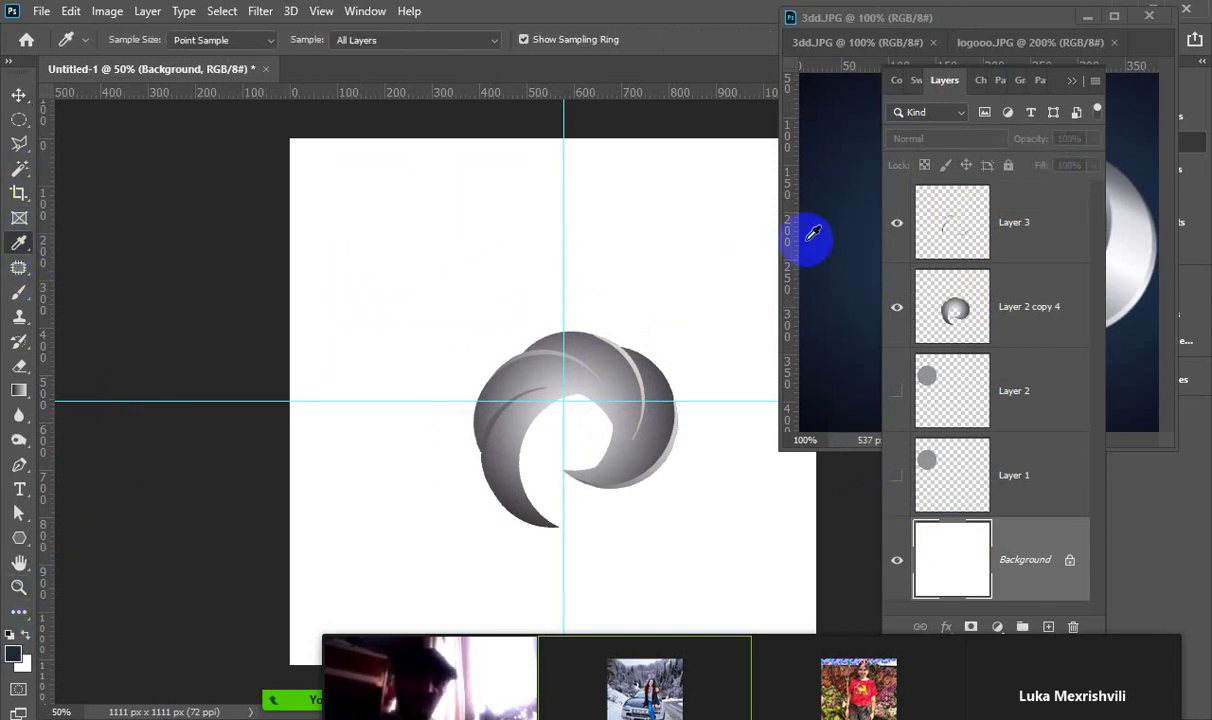
mouse_move(905, 47)
left_mouse_down()
mouse_move(833, 47)
mouse_move(829, 110)
left_mouse_up()
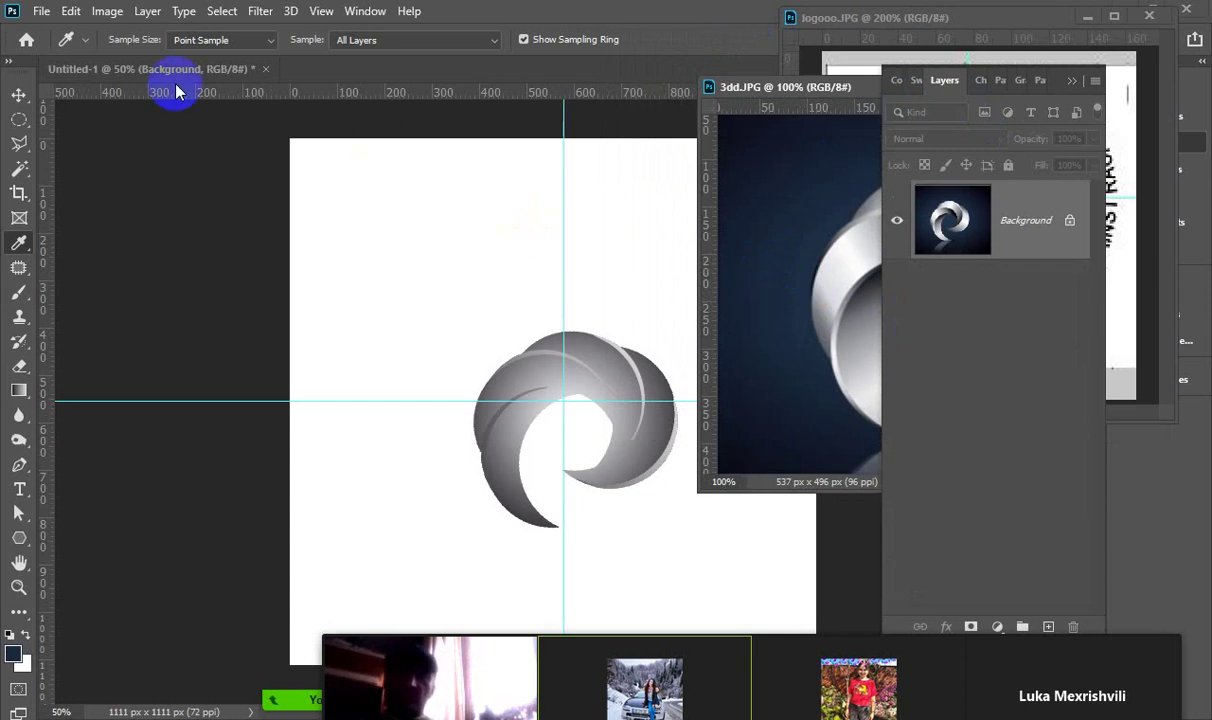
left_click(19, 94)
left_click(437, 243)
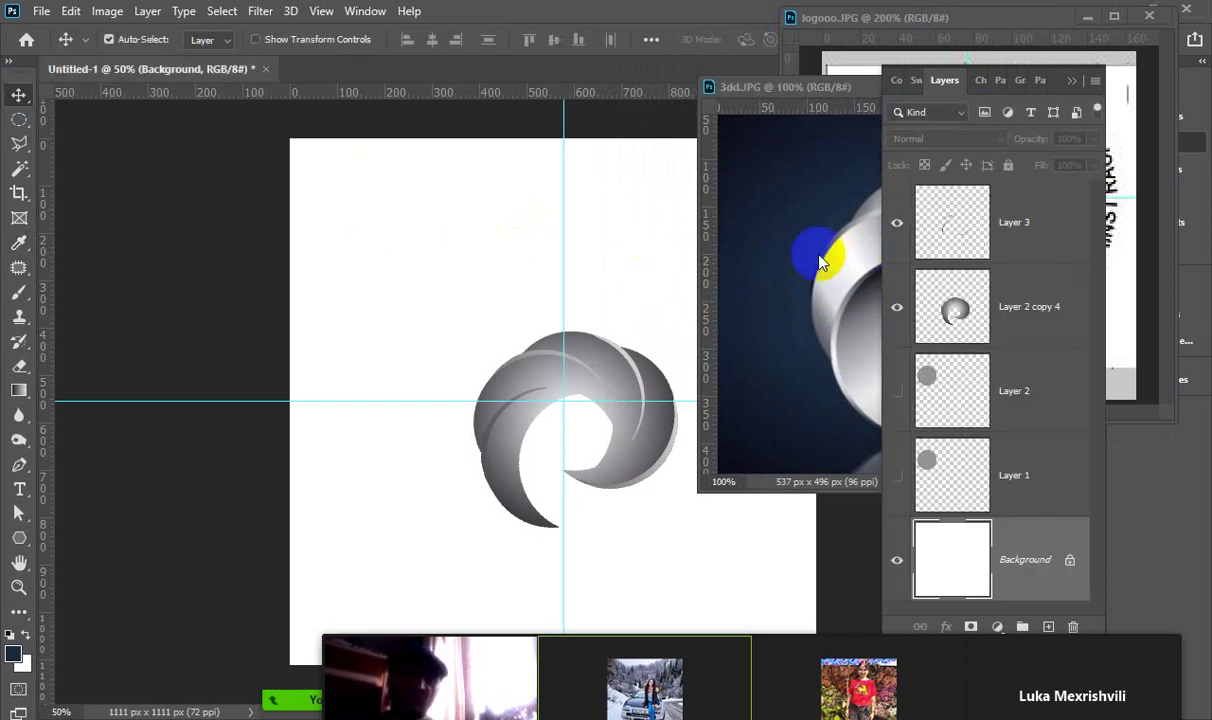
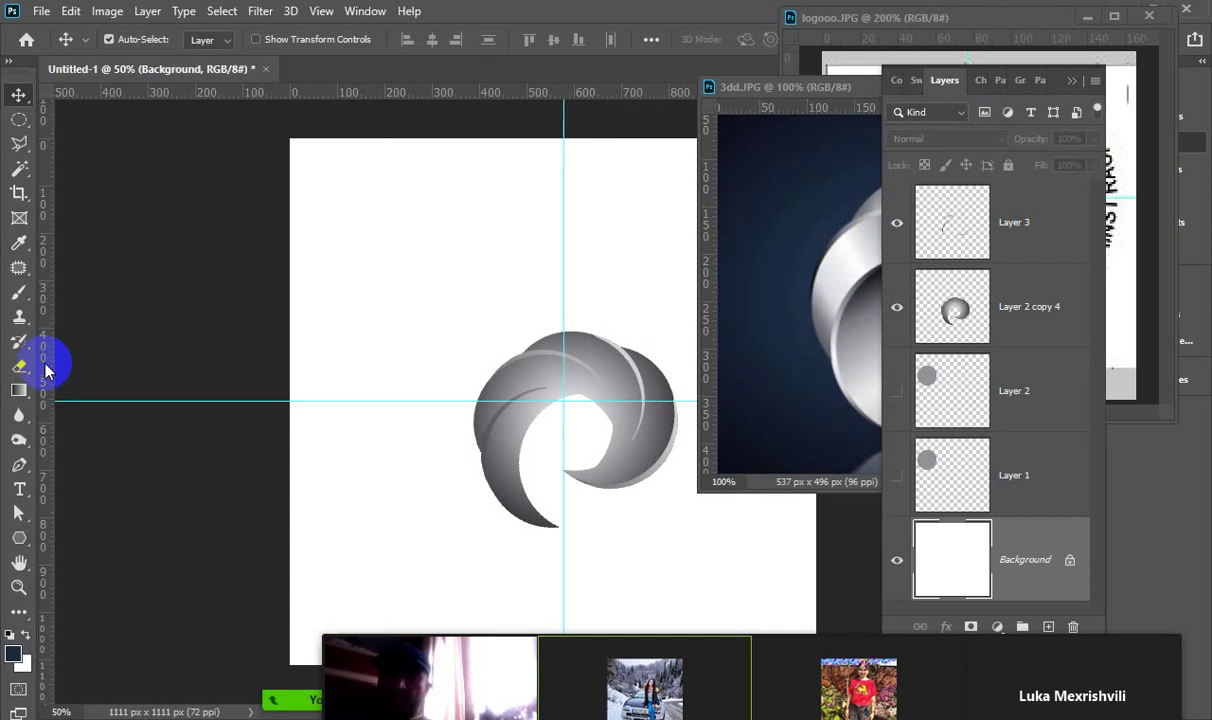
Build a dark navy gradient with both colour stops sampled from 3dd.JPG's blue backdrop
left_click(20, 391)
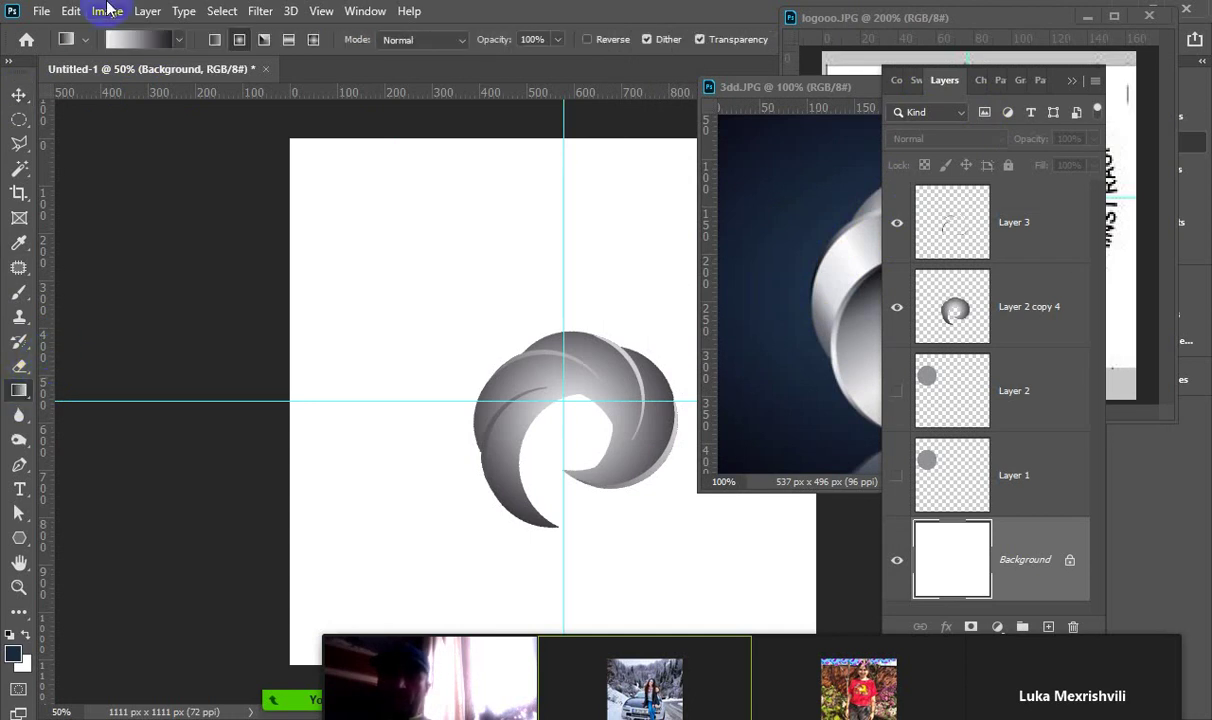
left_click(131, 42)
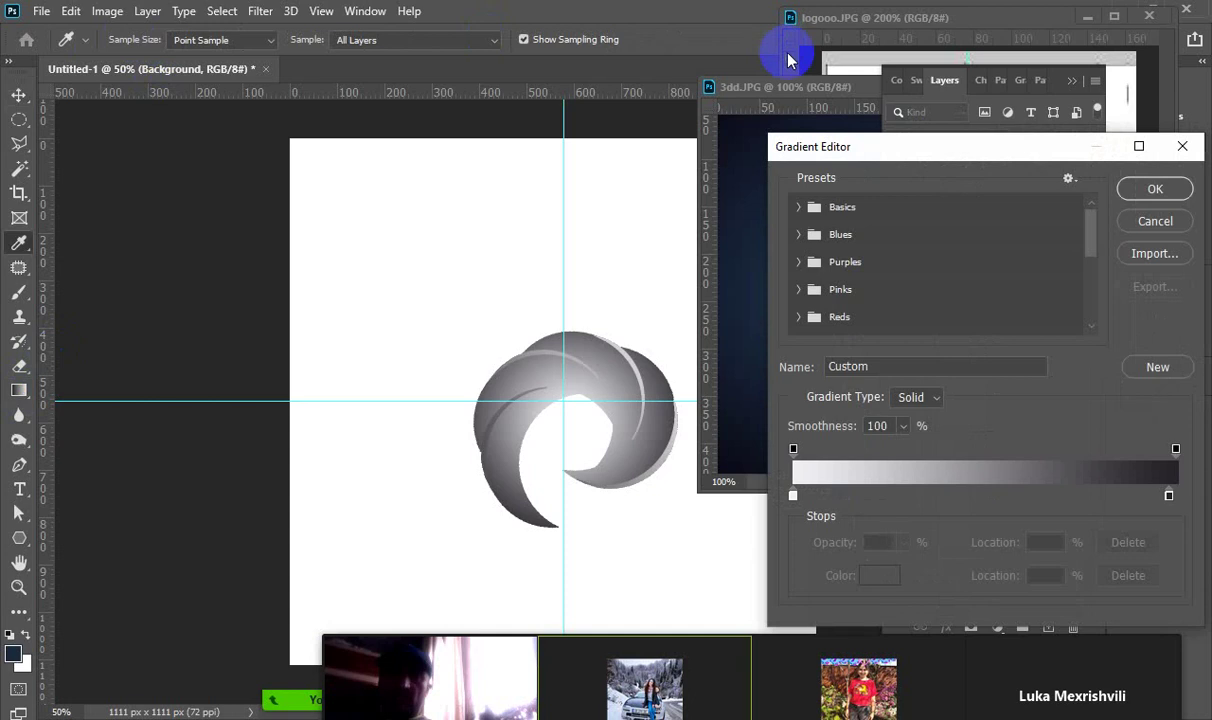
left_click(792, 495)
left_click(729, 447)
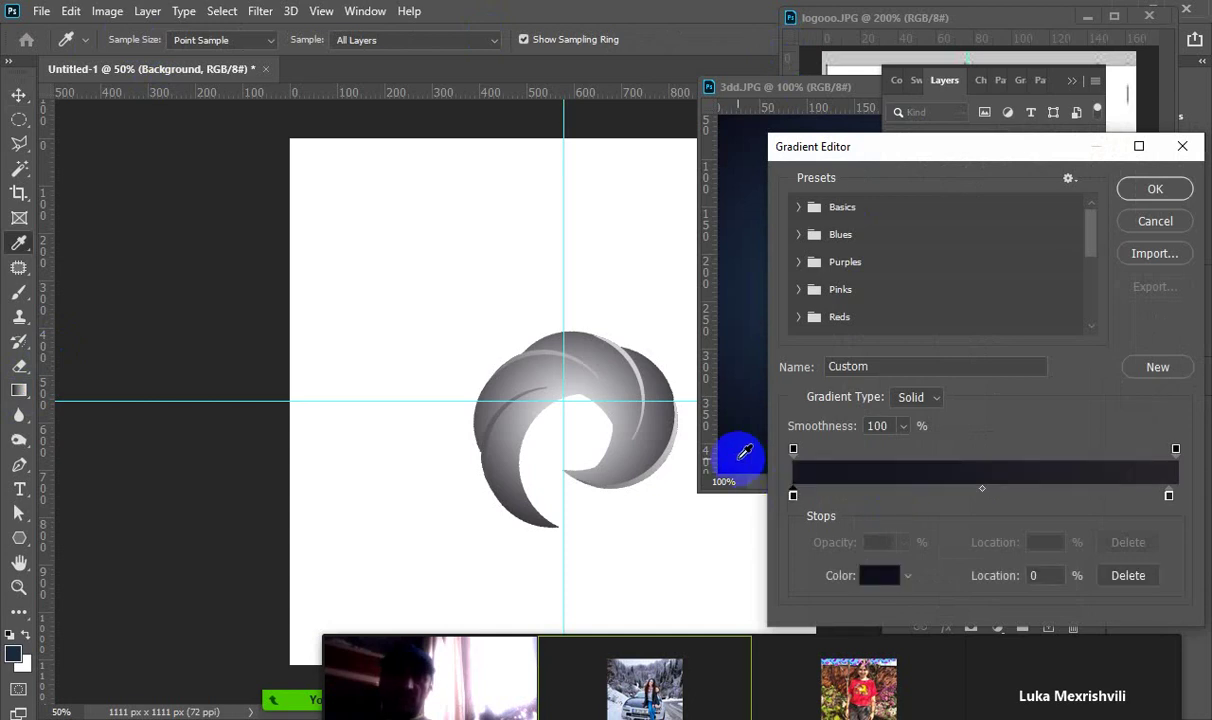
left_click(1170, 496)
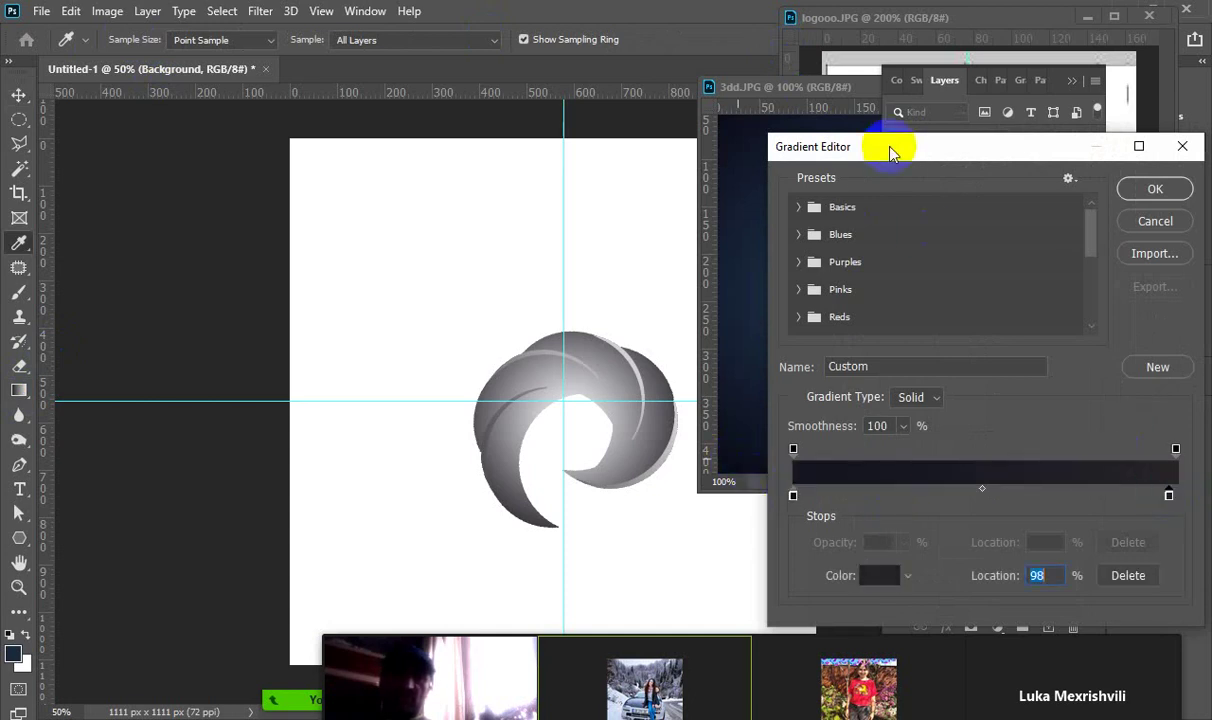
left_click_drag(893, 148, 1000, 149)
left_click(834, 217)
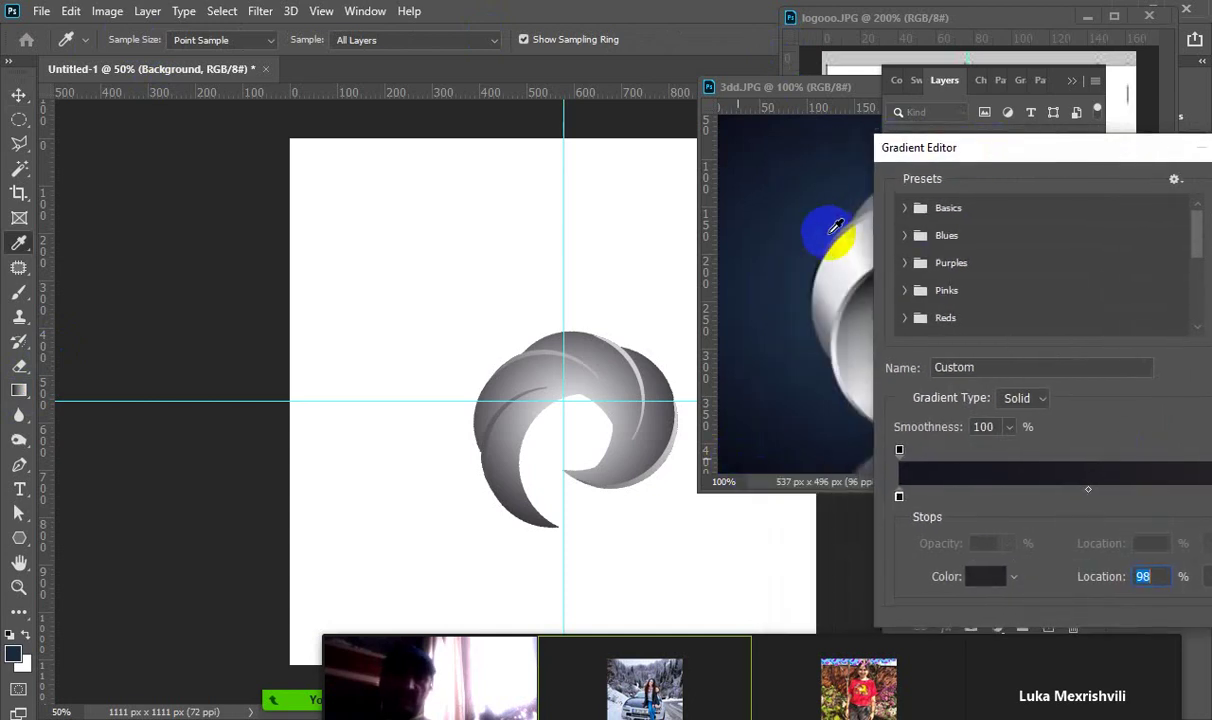
left_click(897, 496)
left_click(725, 472)
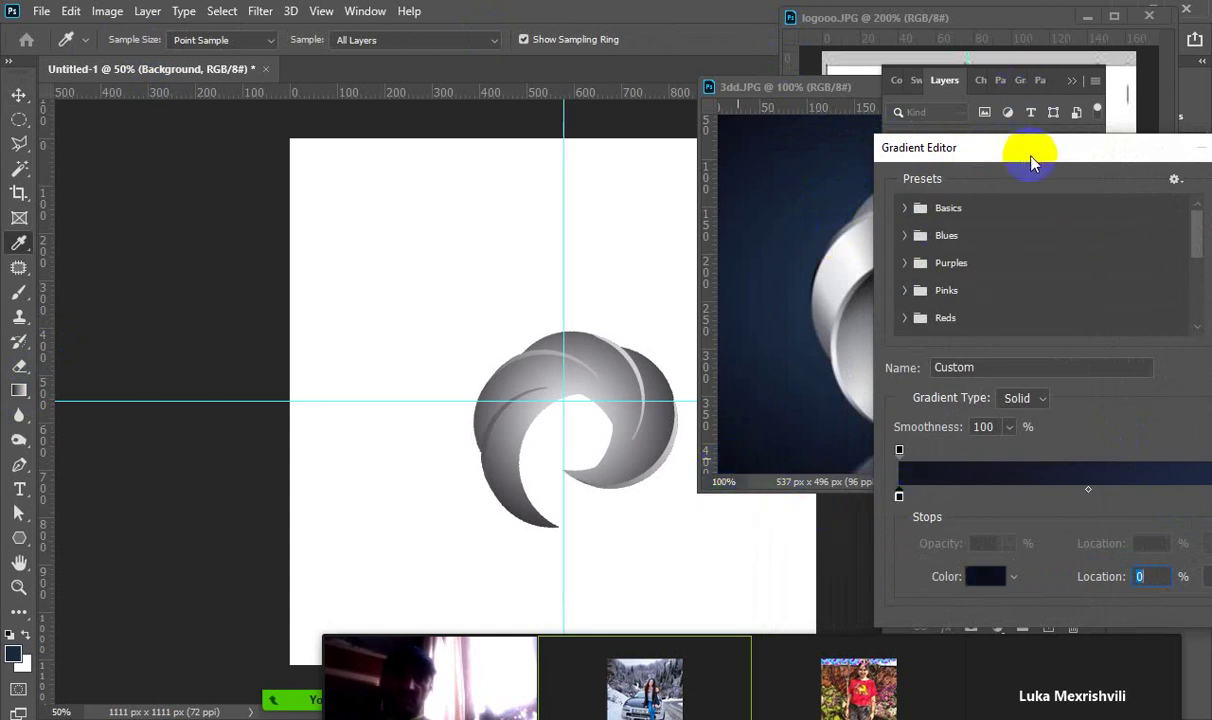
left_click_drag(1028, 149, 673, 154)
left_click(903, 196)
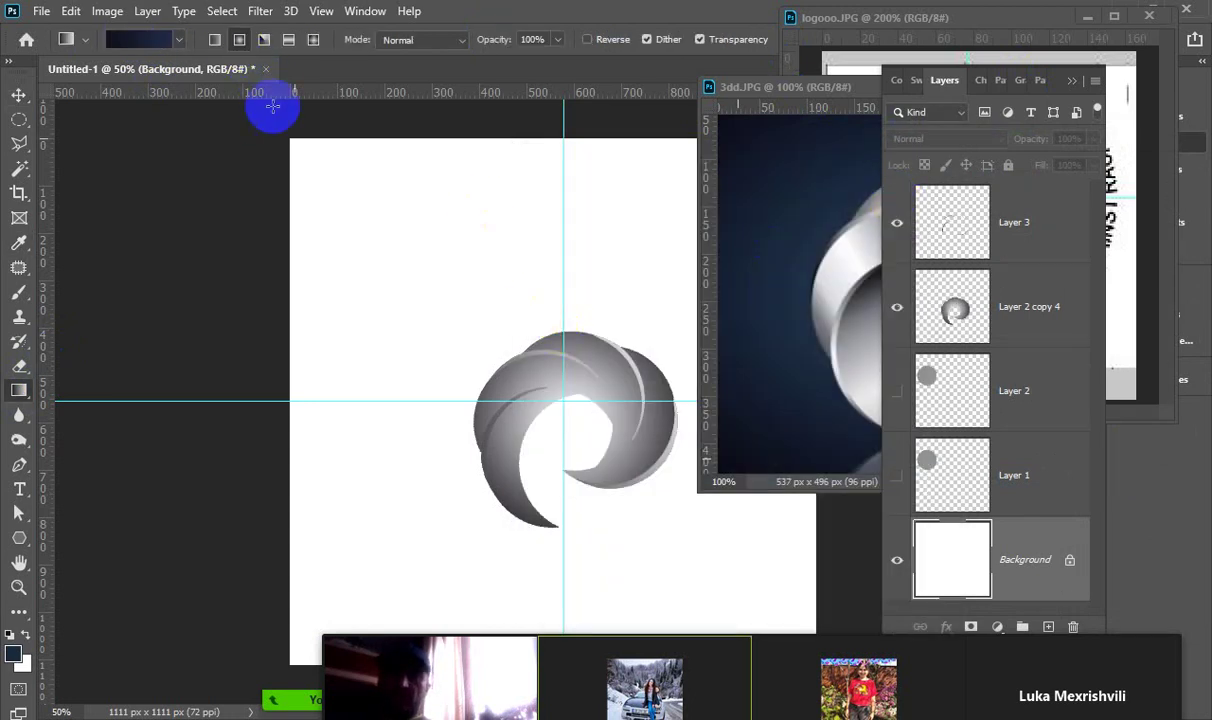
left_click(564, 464)
Drag a first navy gradient across the Background and move the 3dd.JPG window further right
left_click_drag(574, 422, 291, 435)
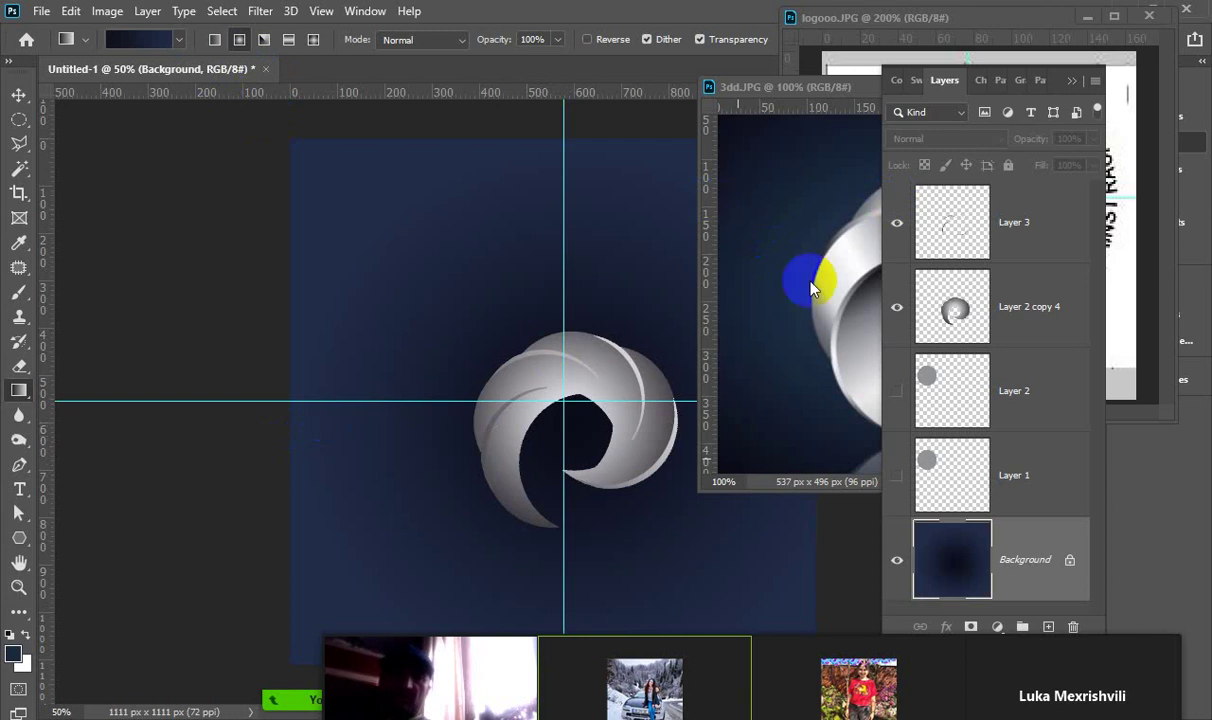
left_click(608, 437)
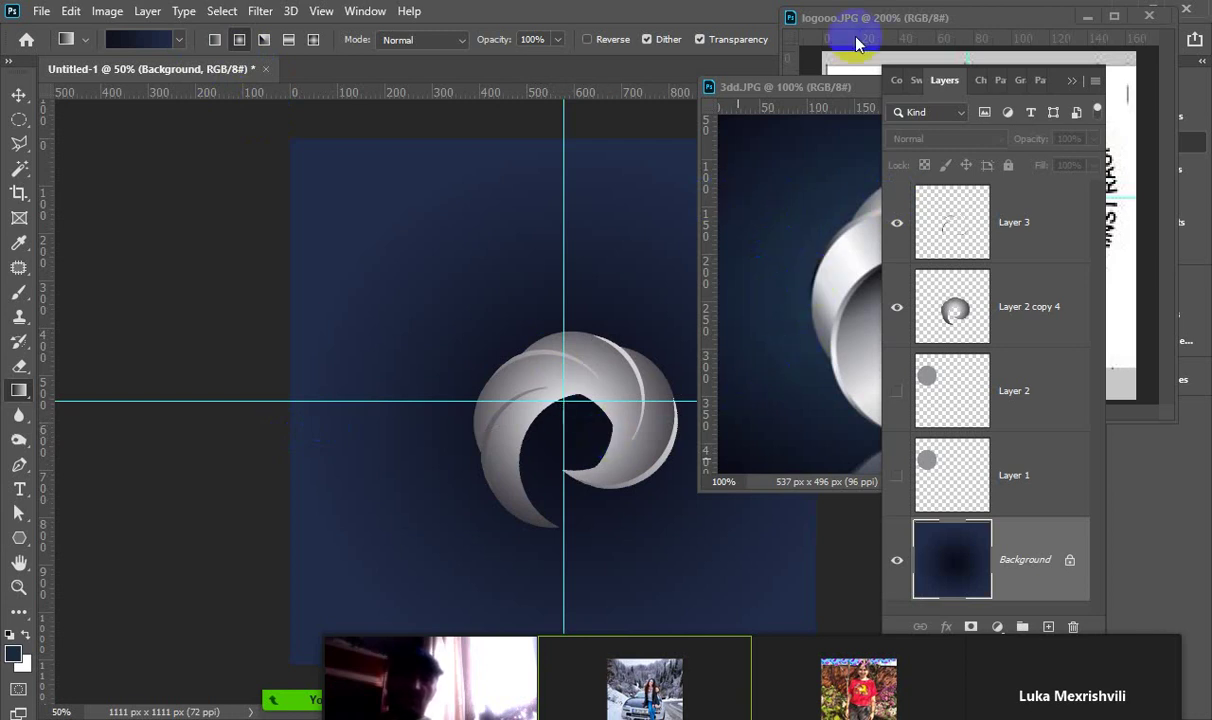
left_click(823, 90)
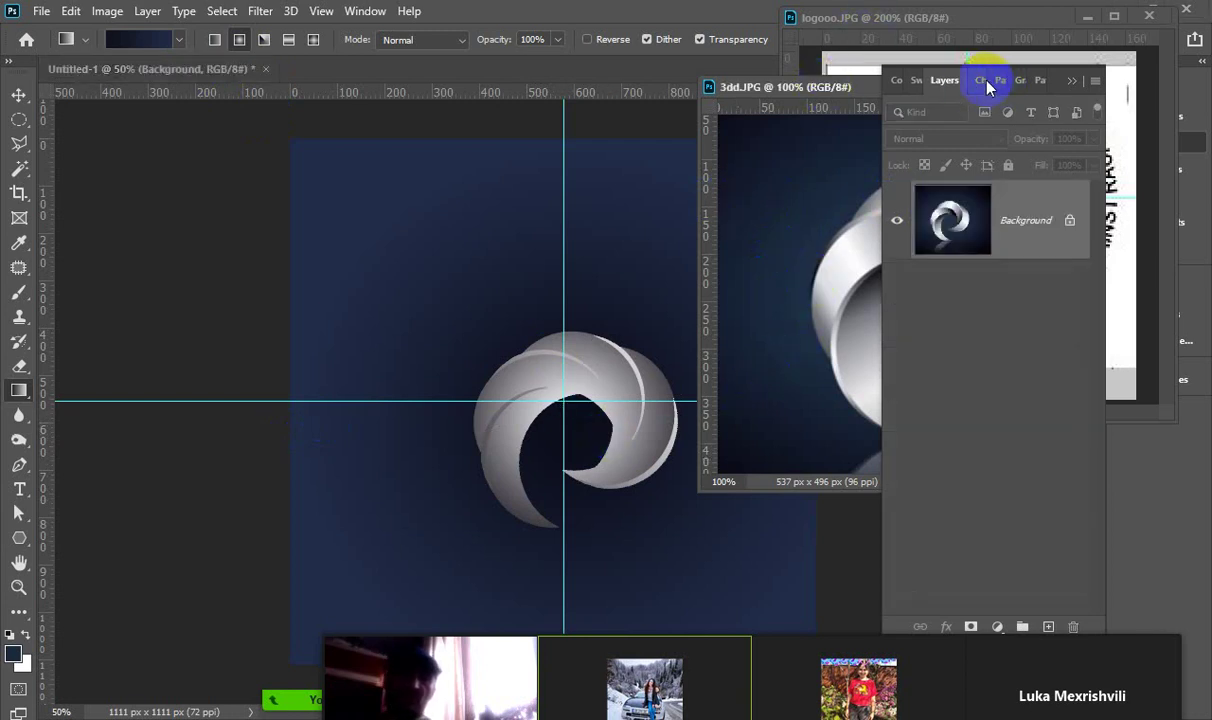
left_click(1073, 88)
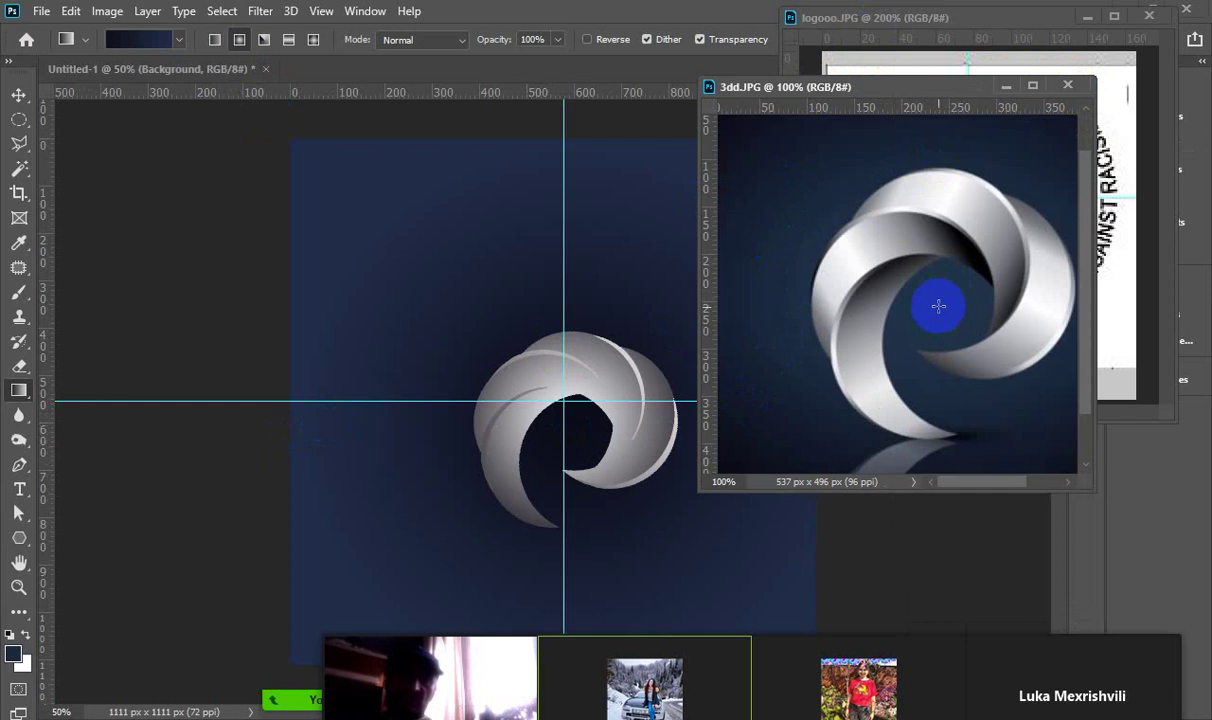
left_click_drag(865, 90, 952, 75)
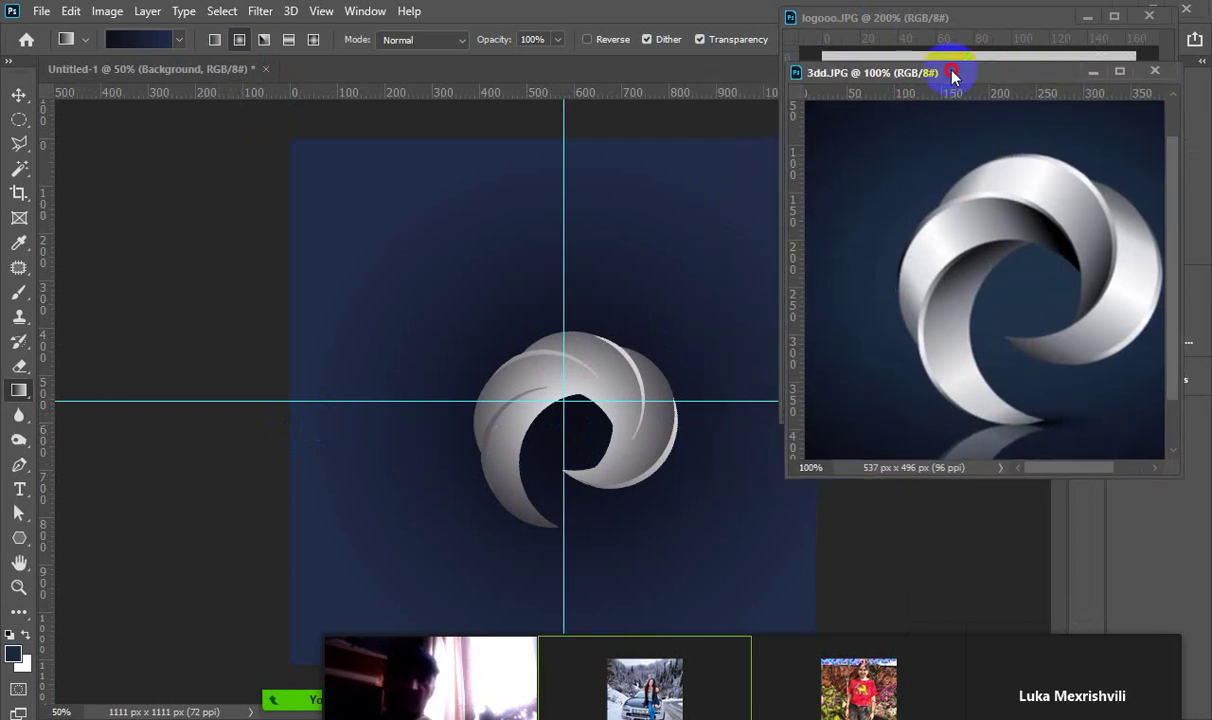
Undo and redraw the gradient diagonally so it is darkest at the top-left corner
left_click(527, 176)
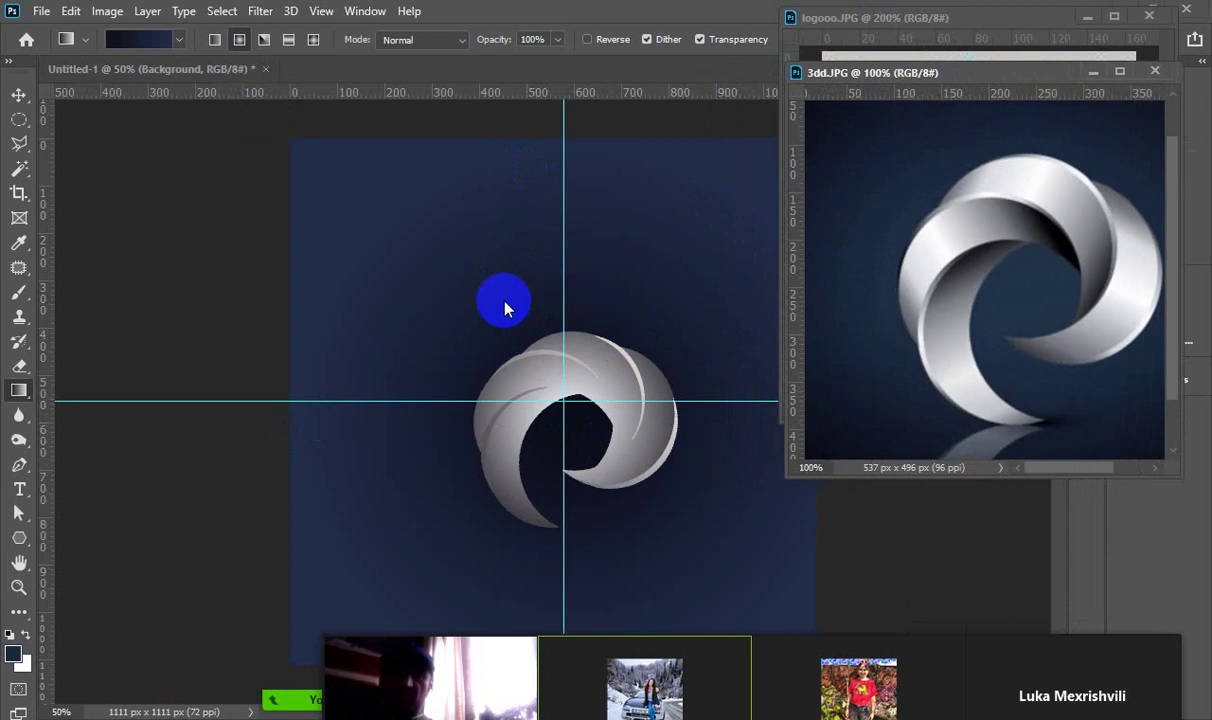
left_click(402, 194)
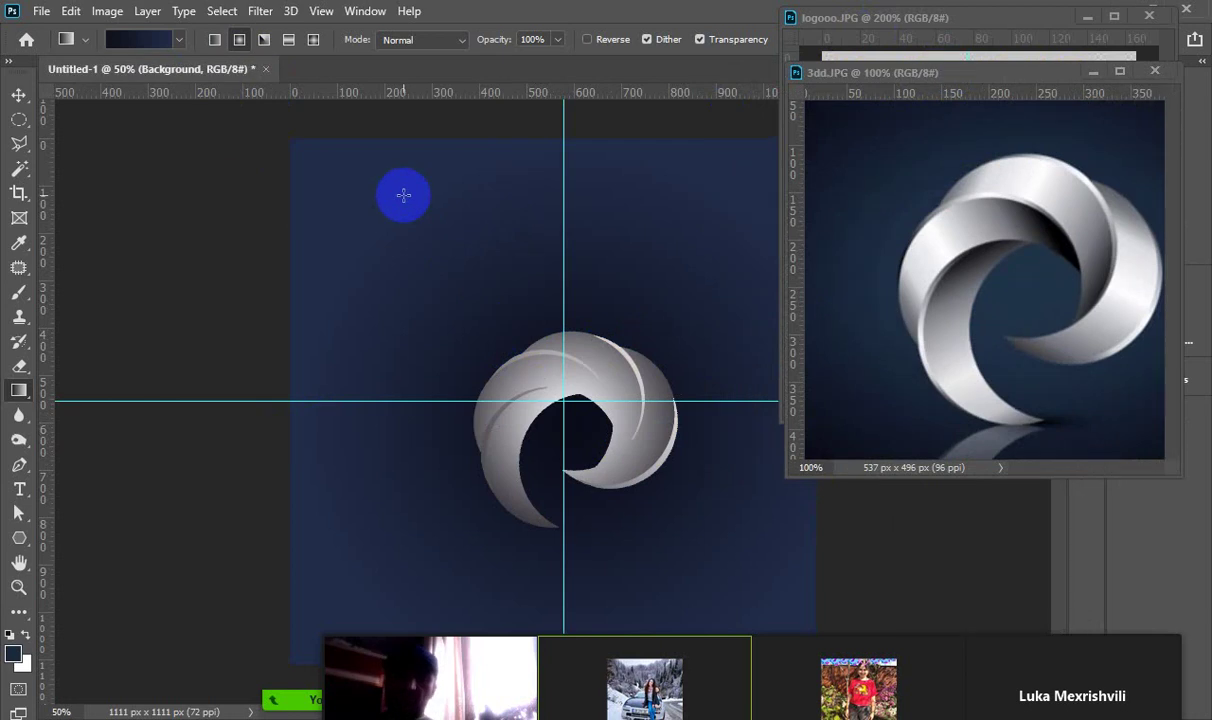
key("ctrl+z")
left_click_drag(306, 150, 557, 407)
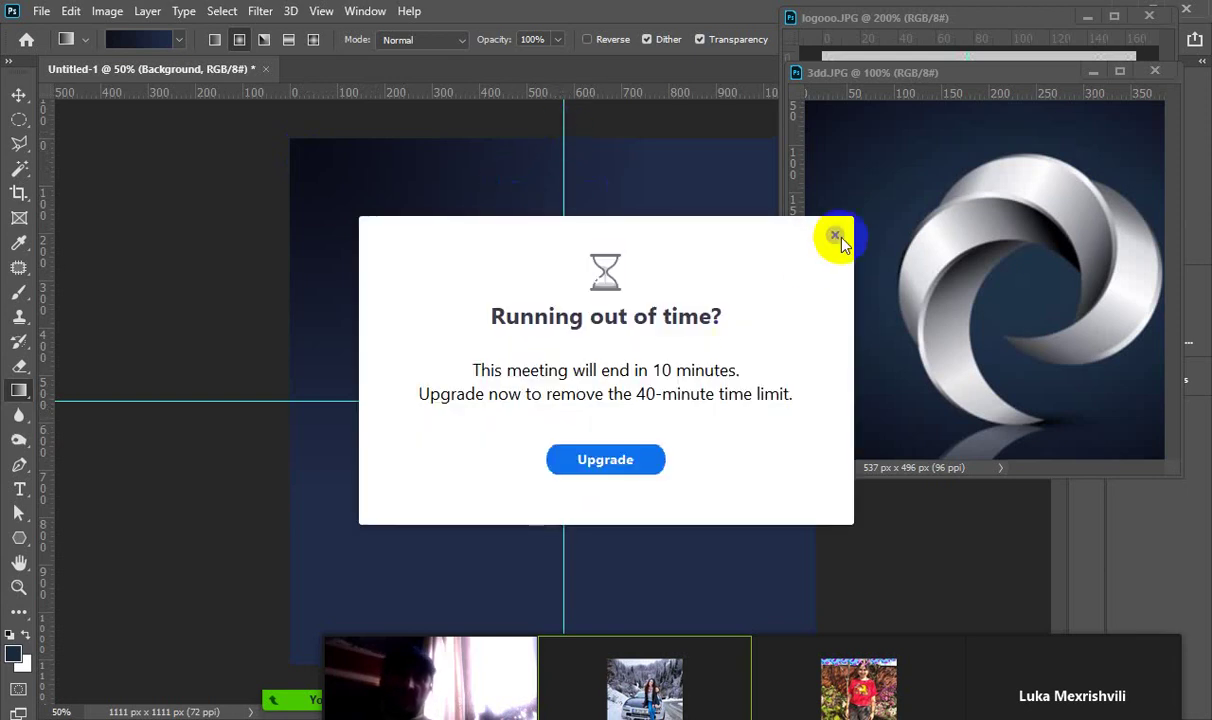
left_click(833, 236)
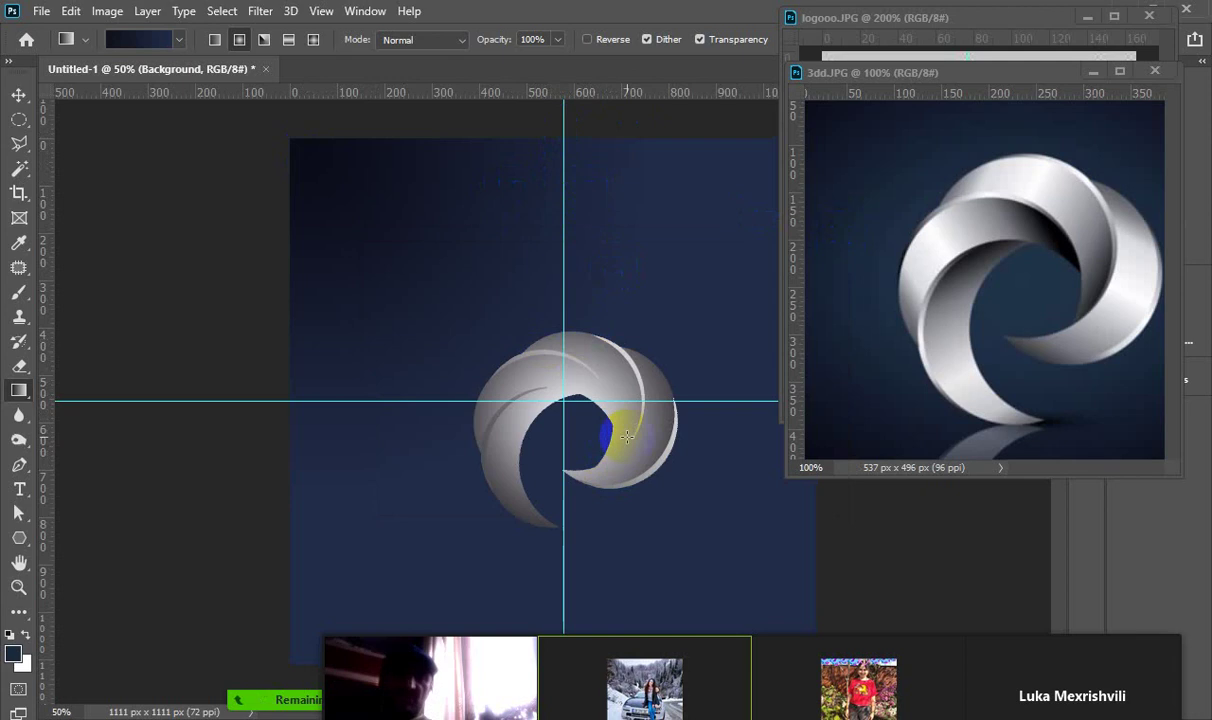
Switch to the Brush tool with the Soft Round preset, 0% hardness
left_click(19, 293)
right_click(19, 293)
left_click(81, 289)
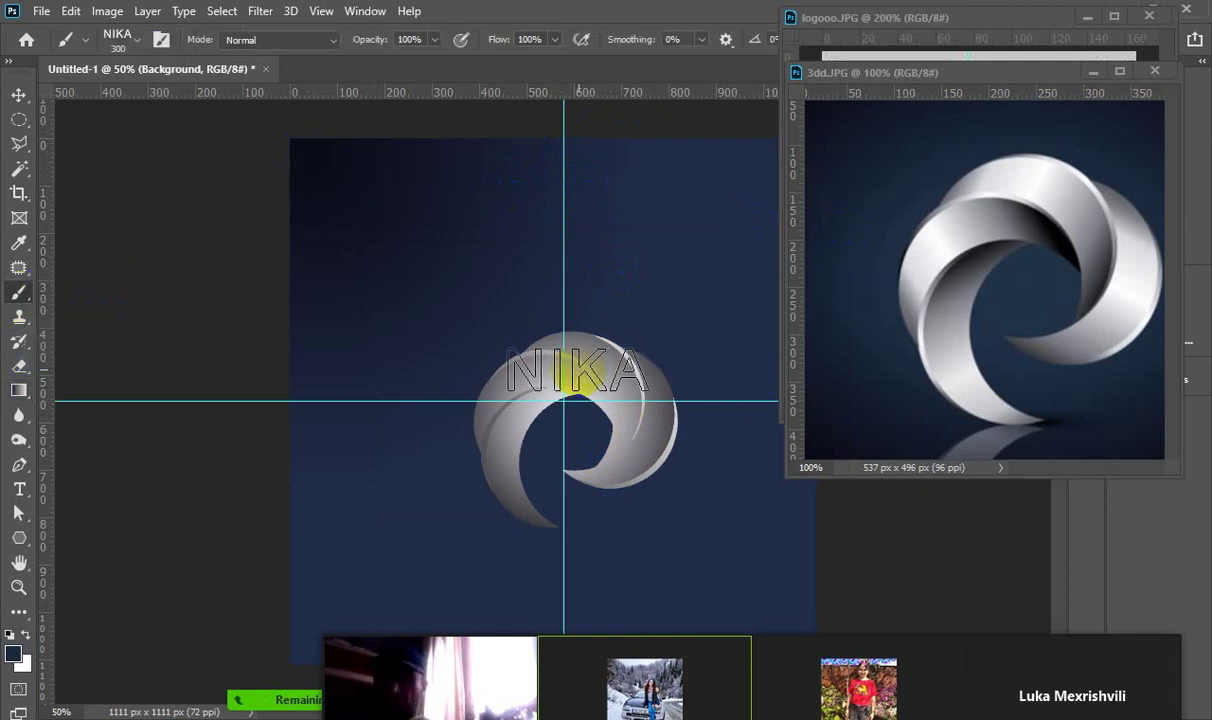
left_click(135, 39)
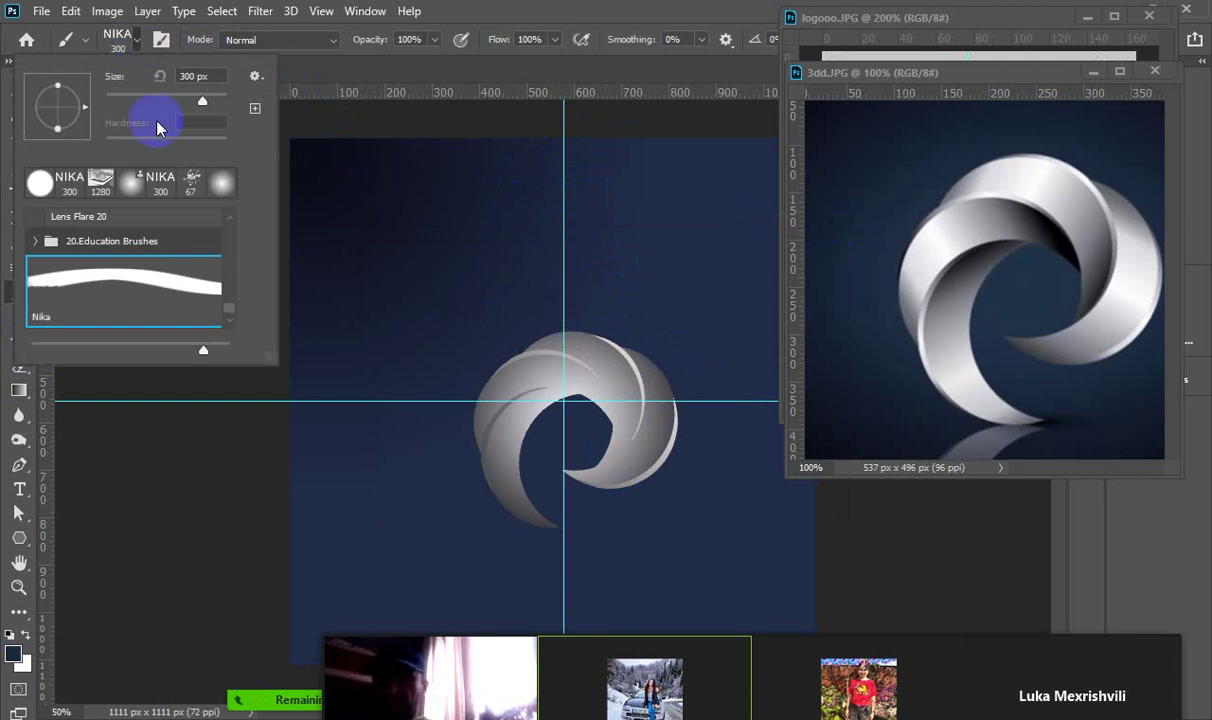
scroll(231, 219, "up", 5)
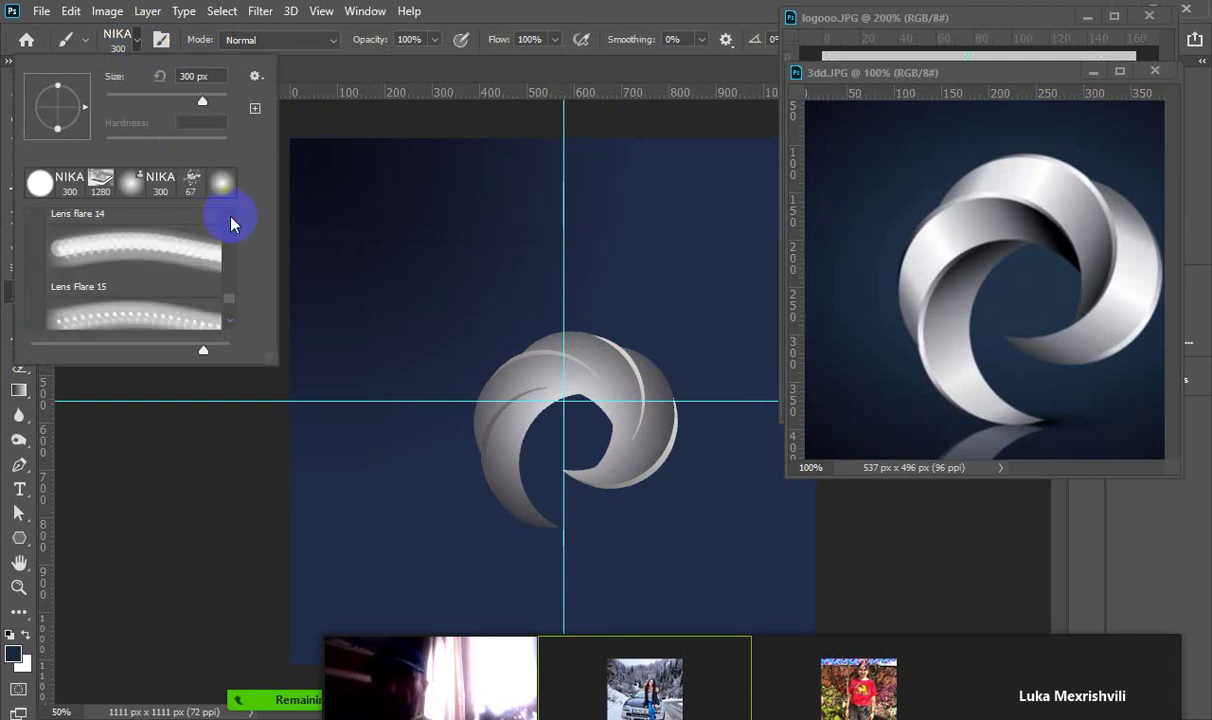
left_click_drag(232, 304, 224, 222)
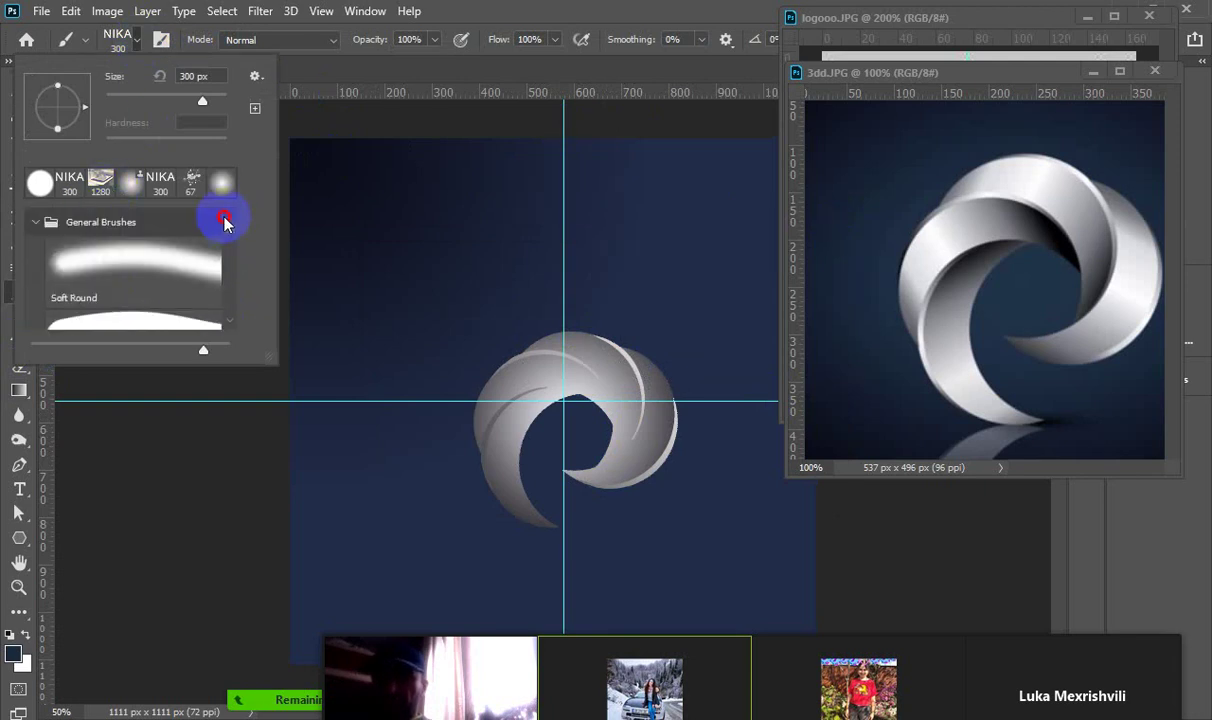
left_click(138, 245)
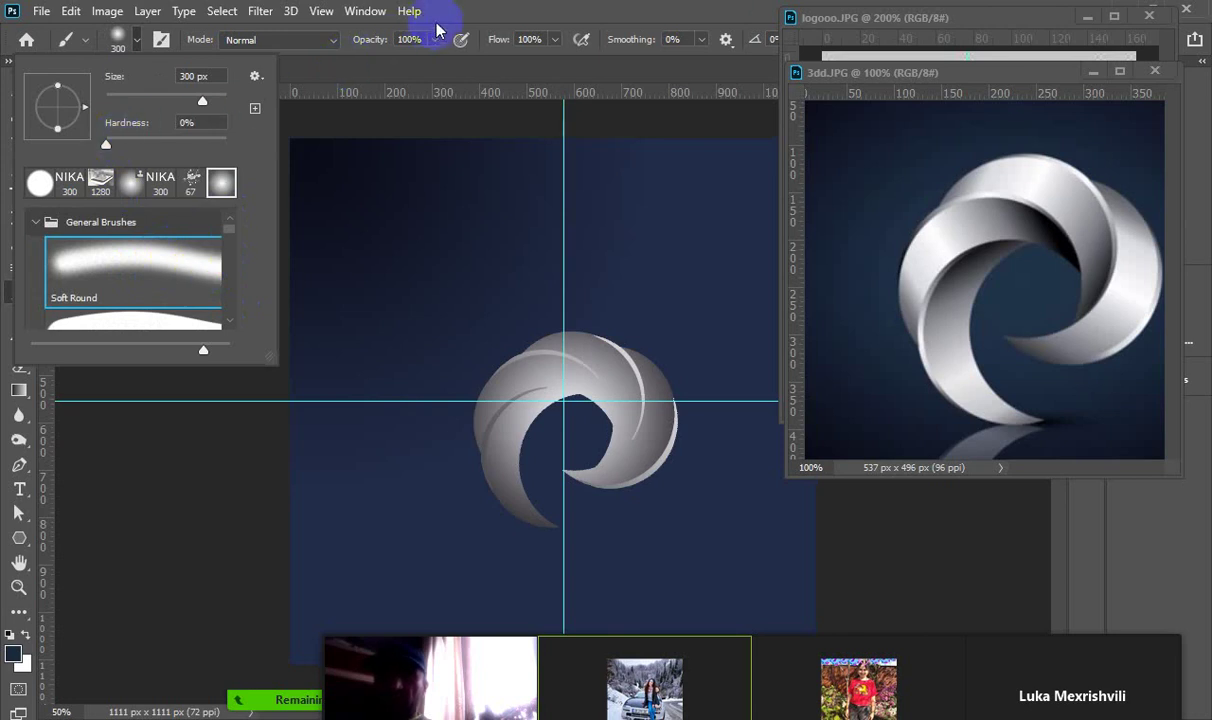
left_click(549, 292)
Enlarge the brush to 700 px and bring up the foreground colour picker
key("bracketright")
key("bracketright")
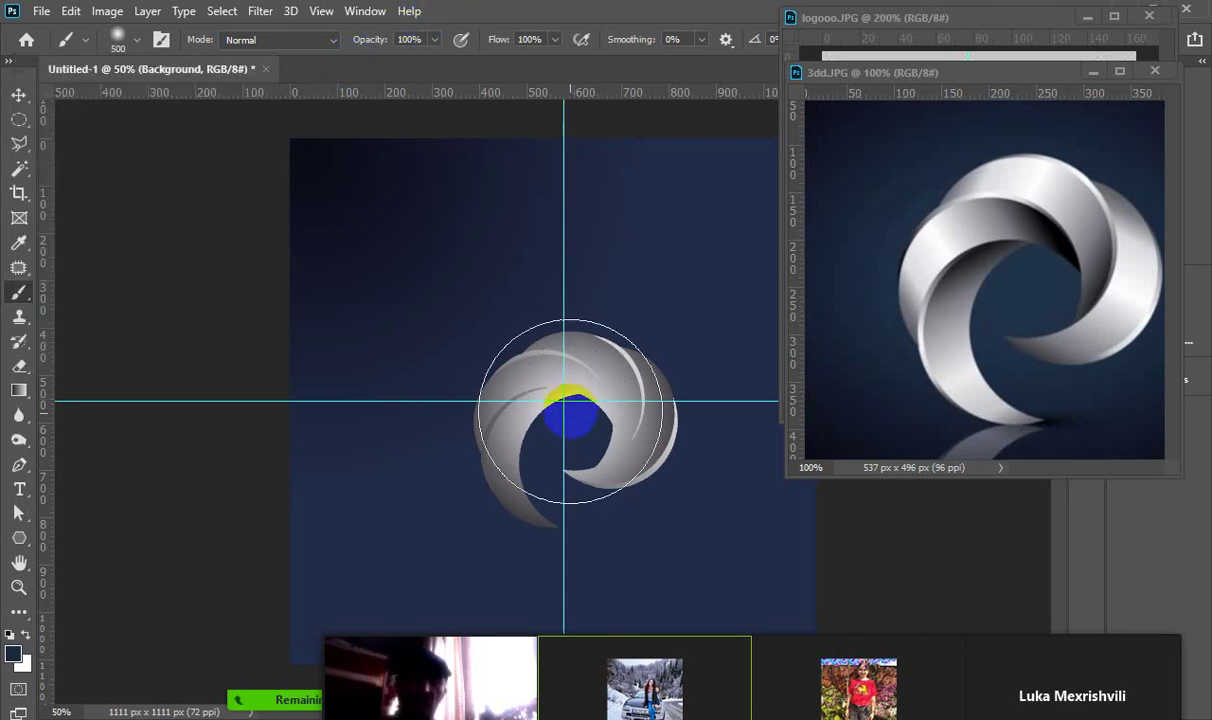
left_click(581, 427)
key("bracketright")
key("bracketright")
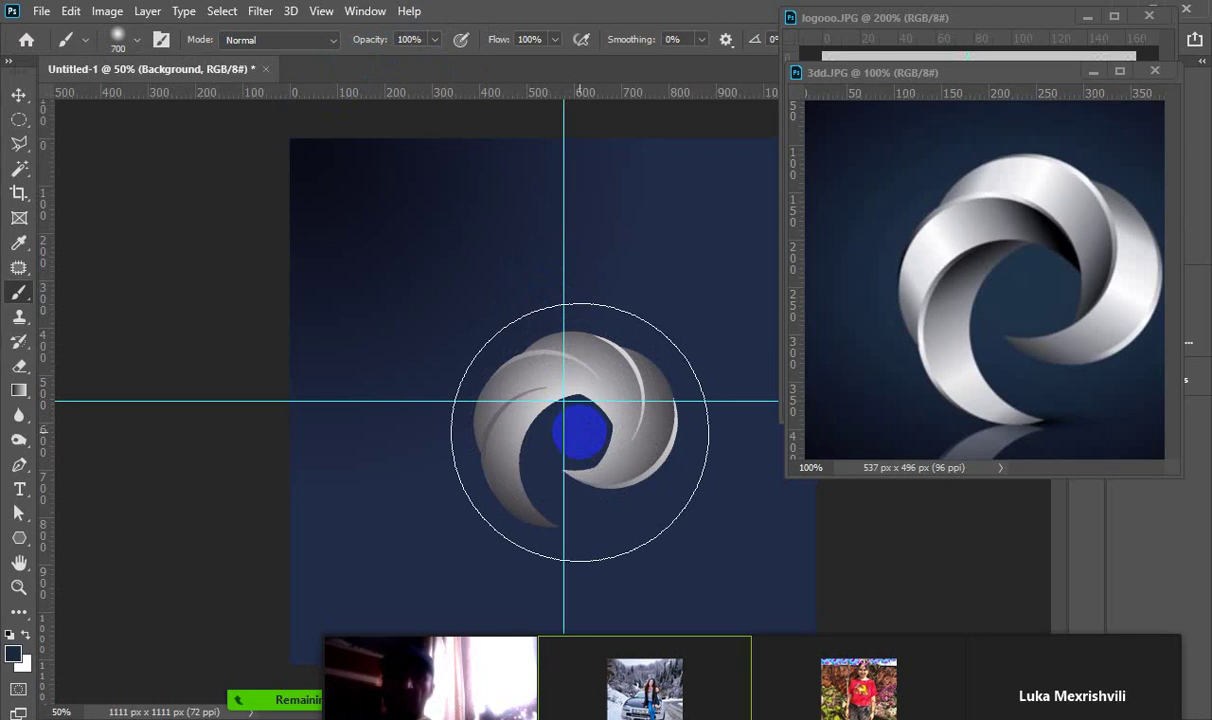
left_click(18, 634)
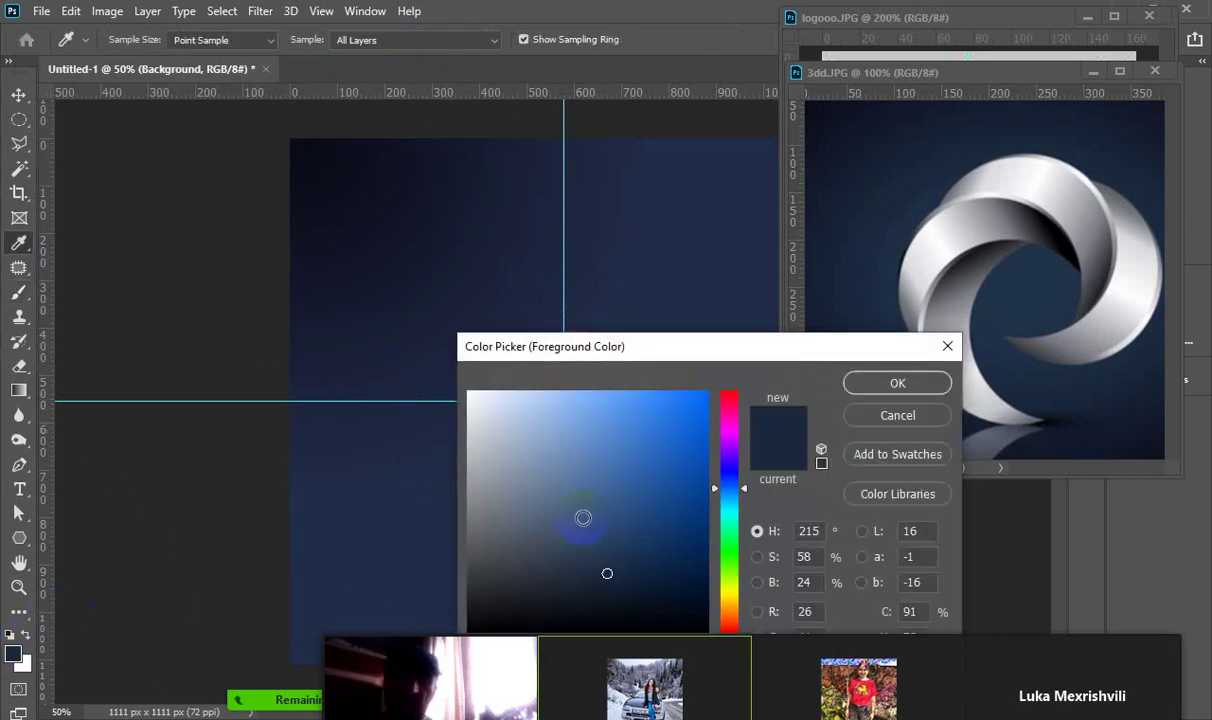
Pick a lighter blue and paint a soft glow behind the logo
left_click(584, 492)
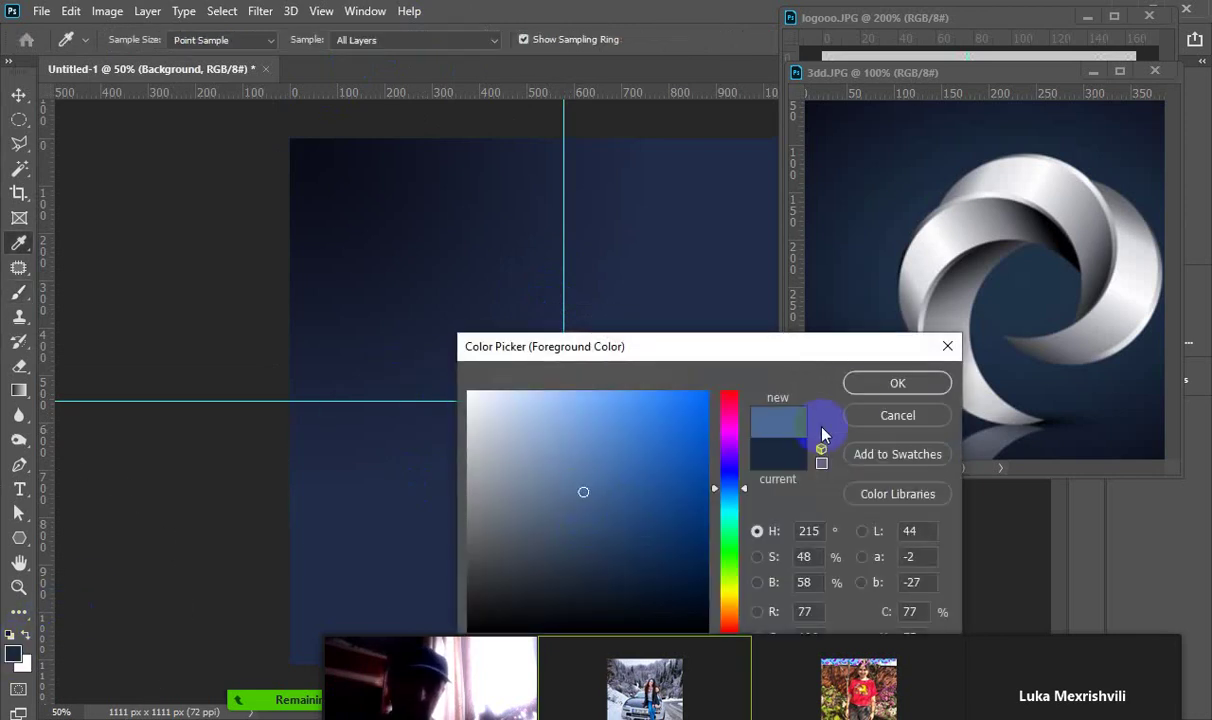
left_click(897, 383)
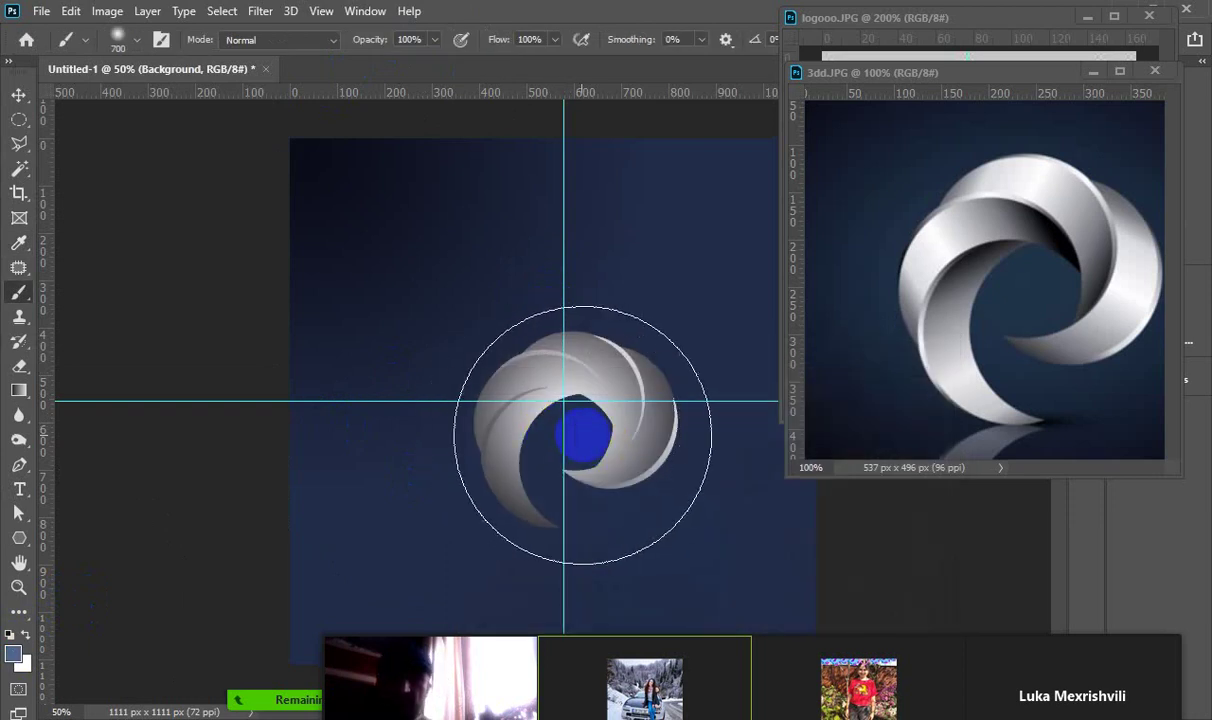
left_click(571, 433)
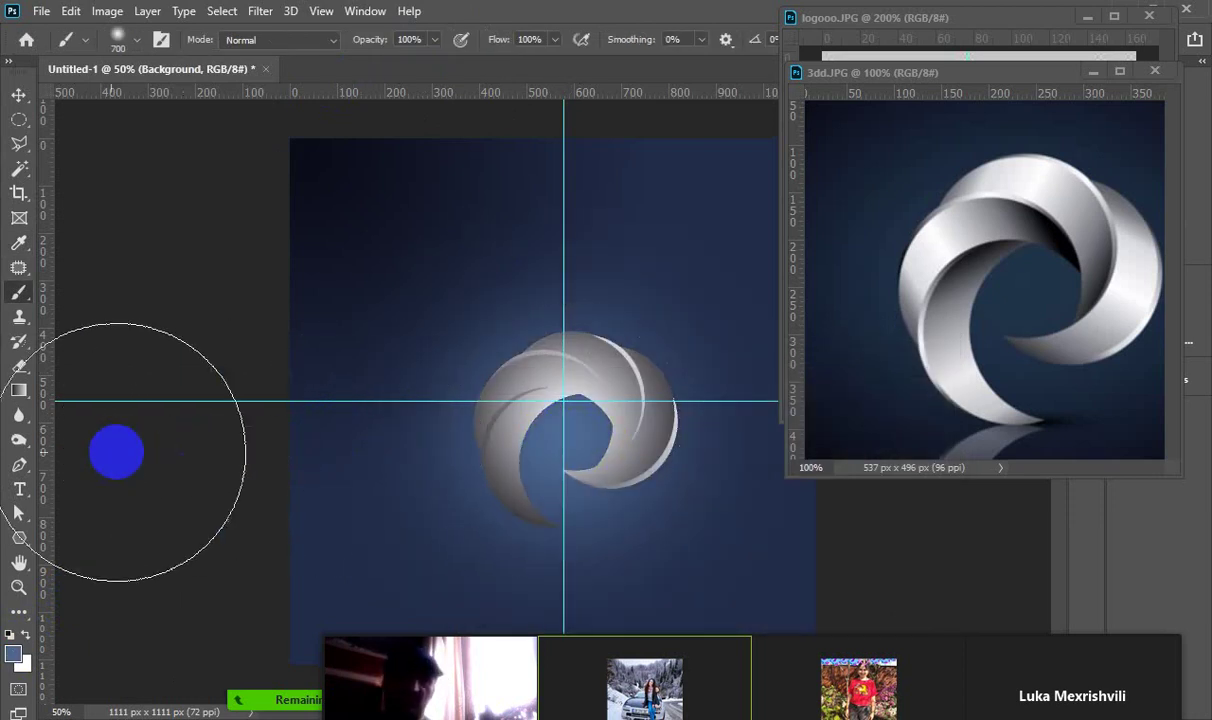
Minimize the 3dd.JPG and logooo.JPG reference windows so the canvas is fully visible
left_click(929, 19)
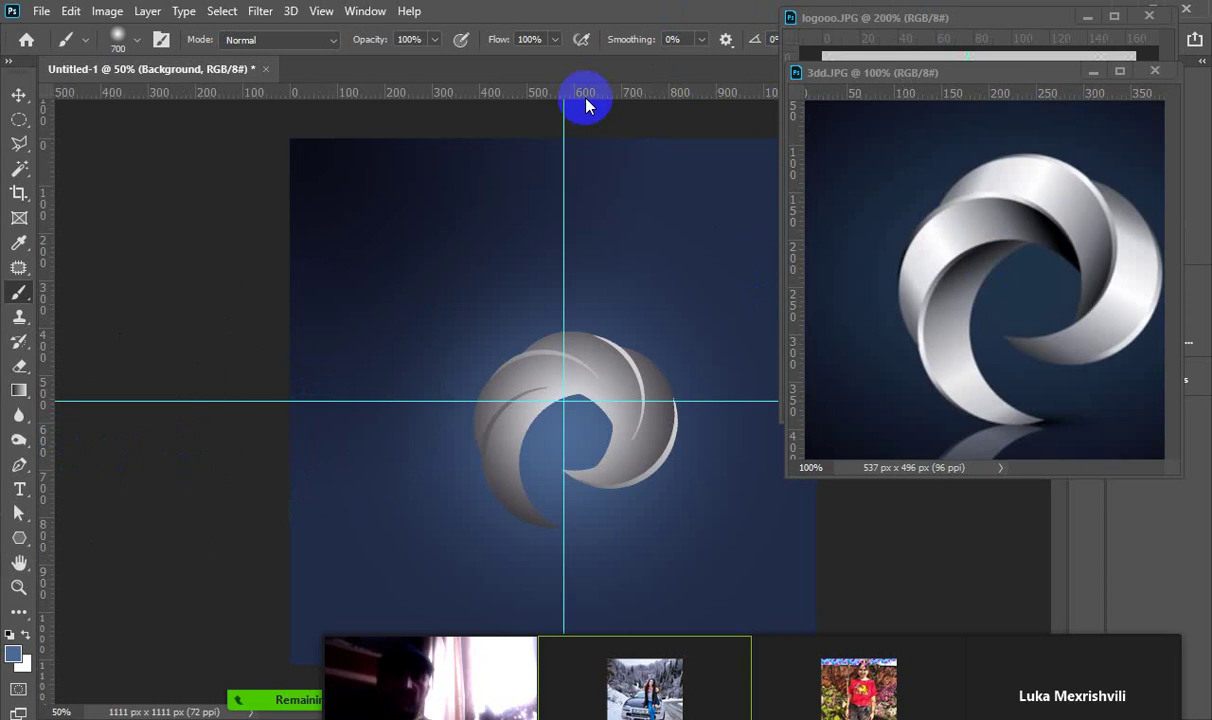
left_click(879, 257)
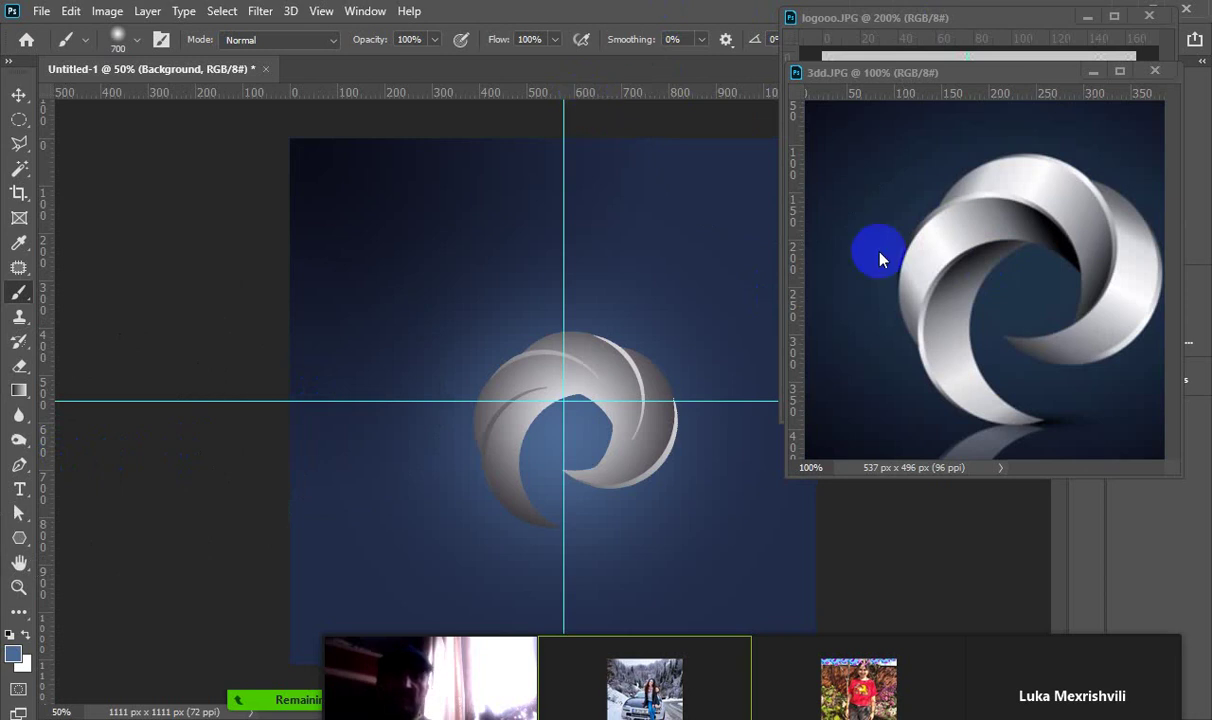
left_click(1016, 228)
left_click(1053, 145)
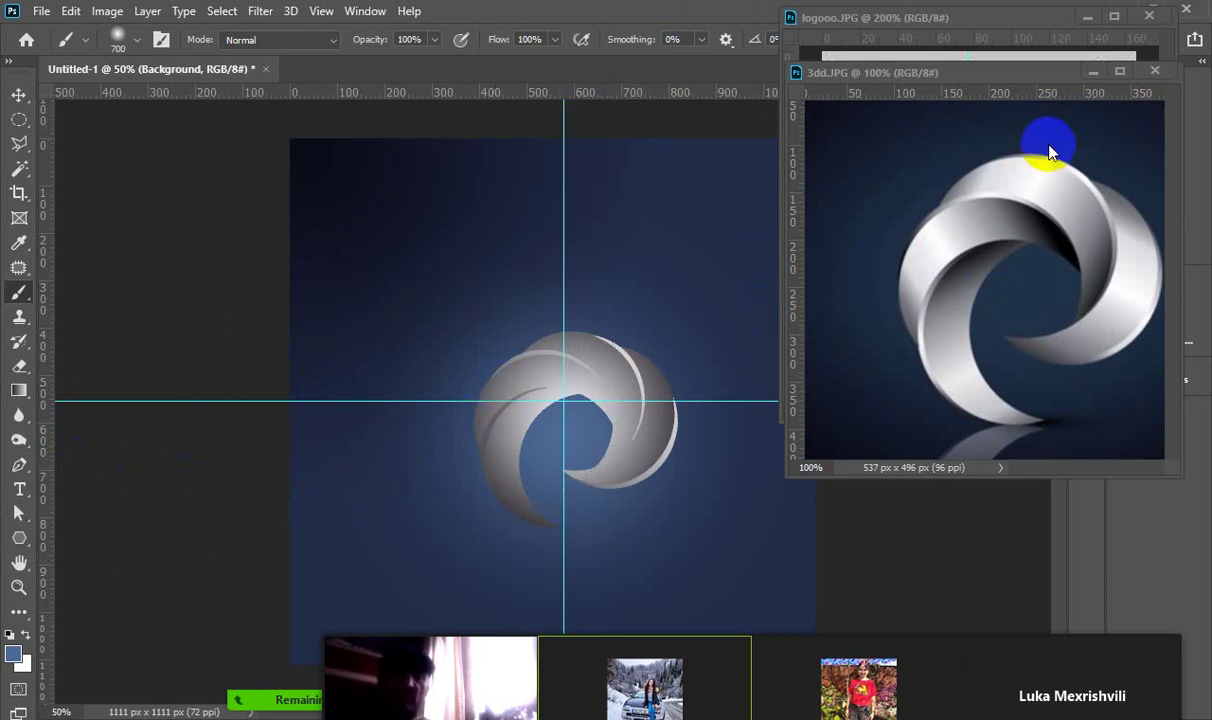
left_click(1083, 175)
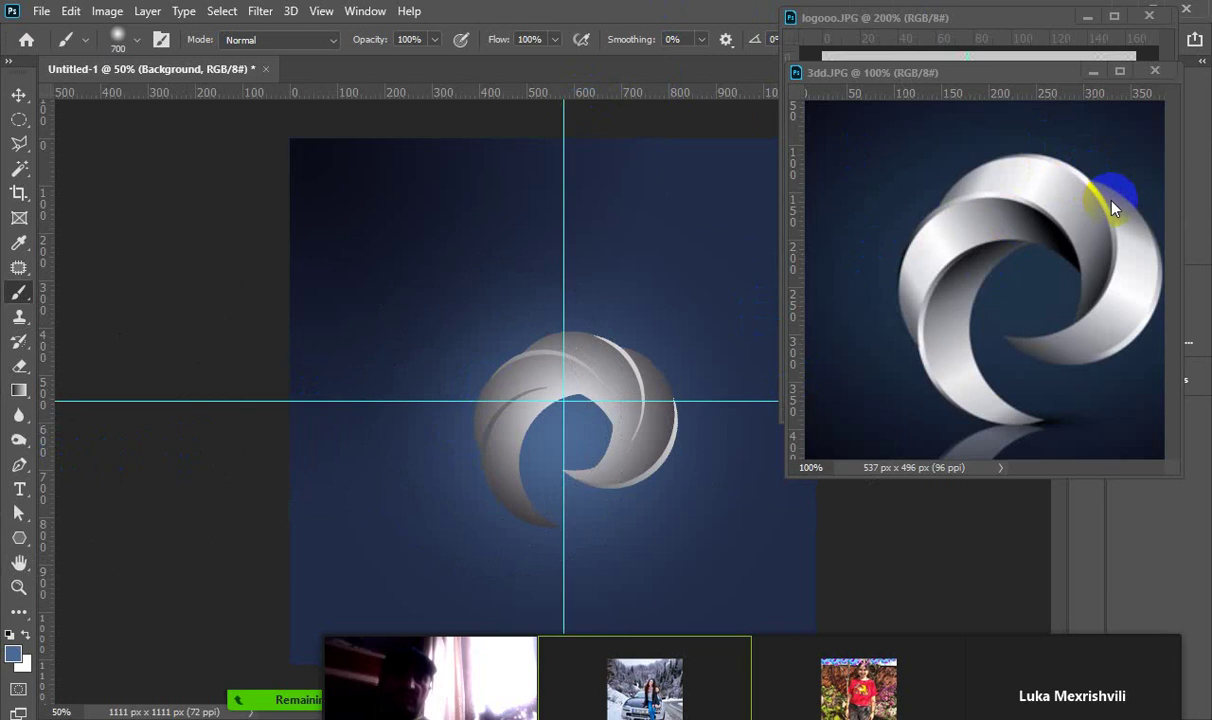
left_click(1089, 75)
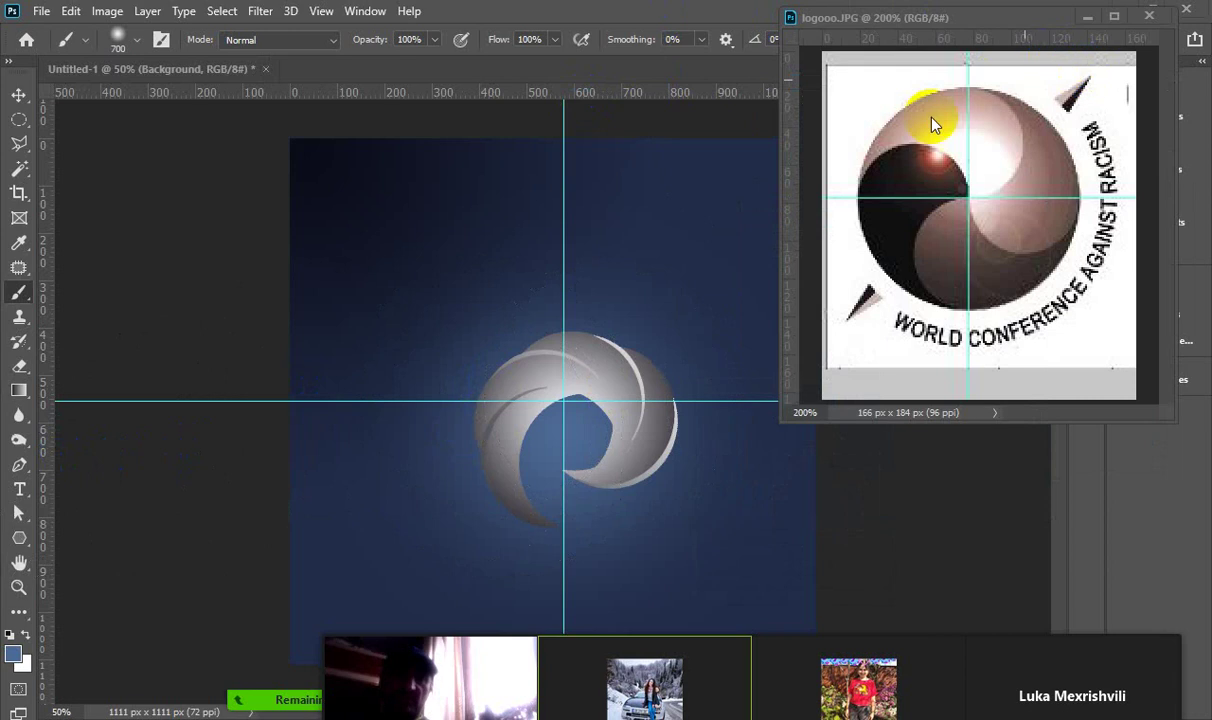
left_click(1083, 20)
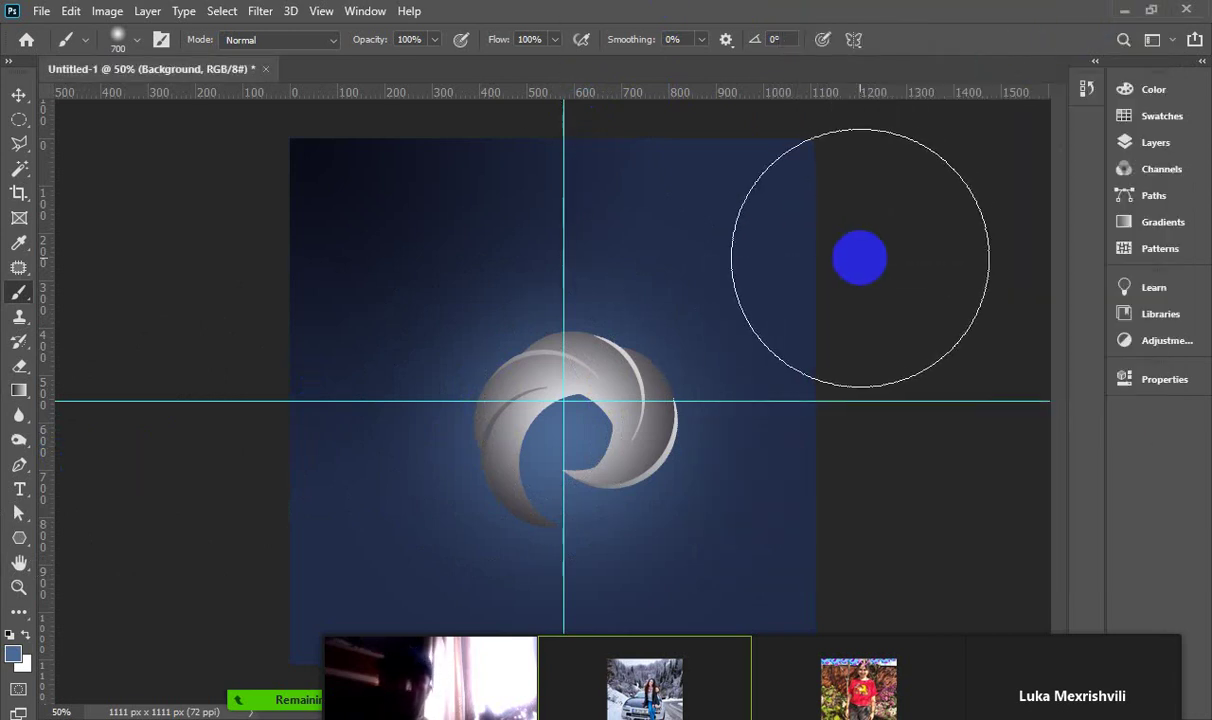
mouse_move(640, 680)
left_click_drag(765, 662, 584, 713)
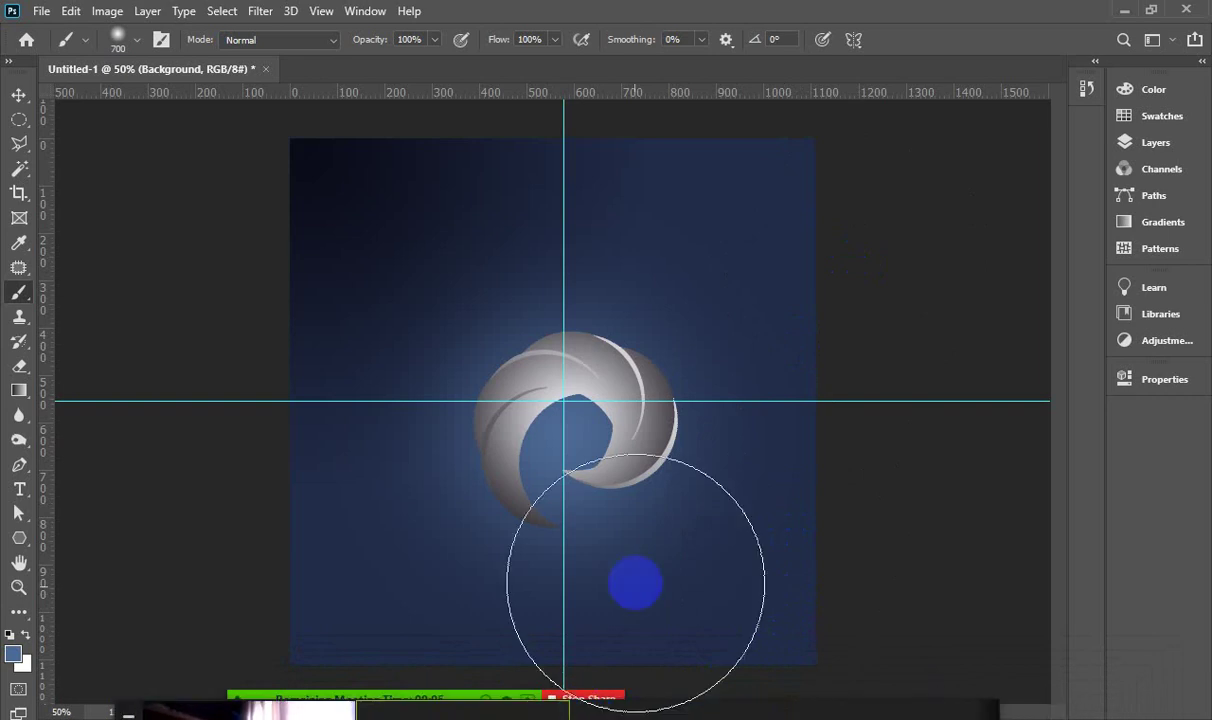
With the Move tool active, show the Layers panel and make Layer 3 active
left_click(19, 96)
left_click(572, 370)
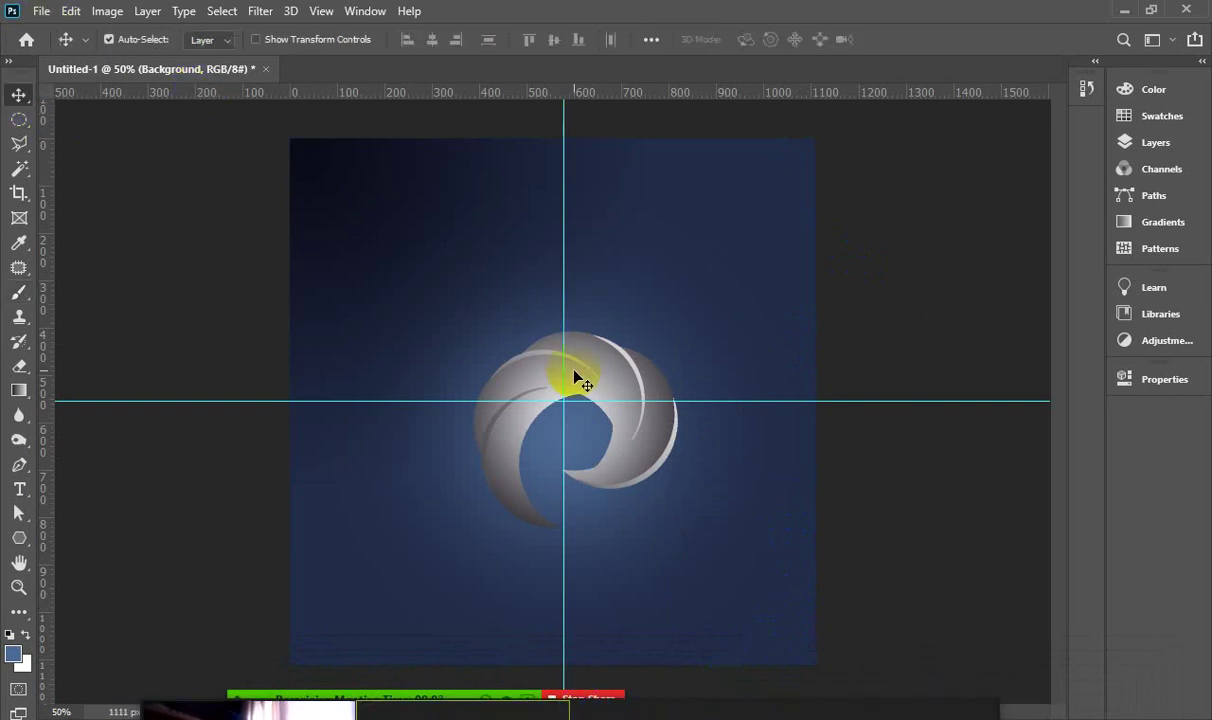
left_click(1155, 143)
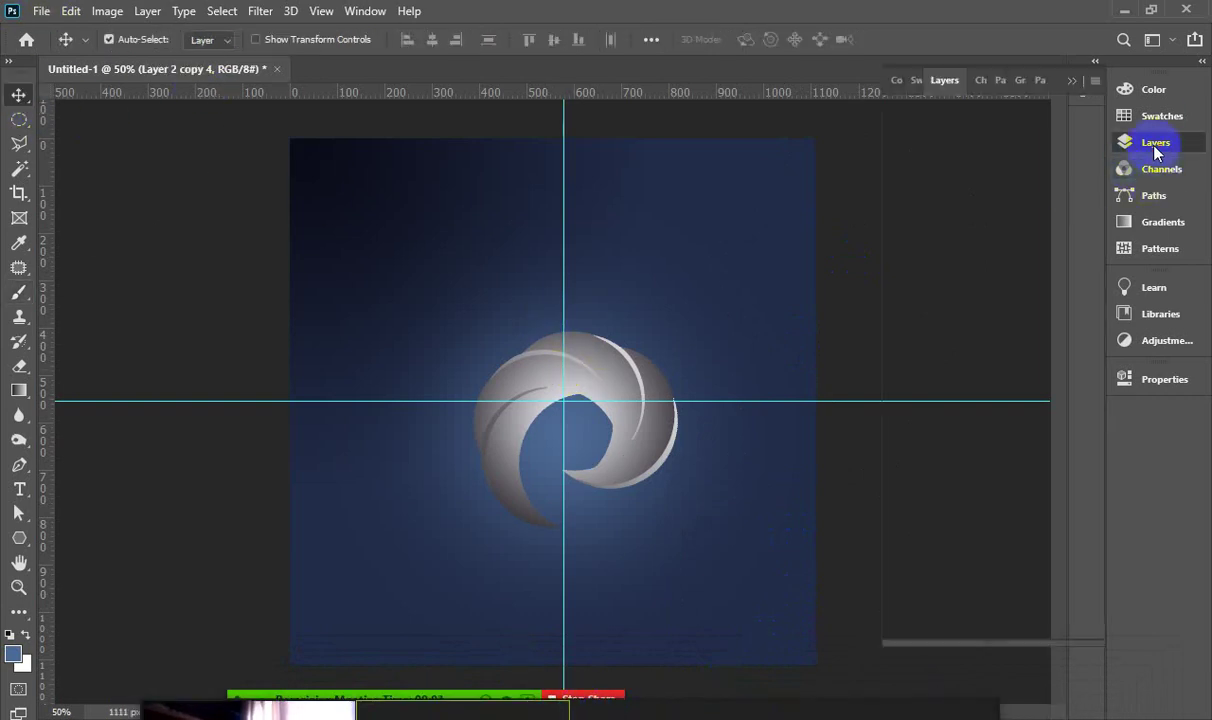
left_click(947, 298)
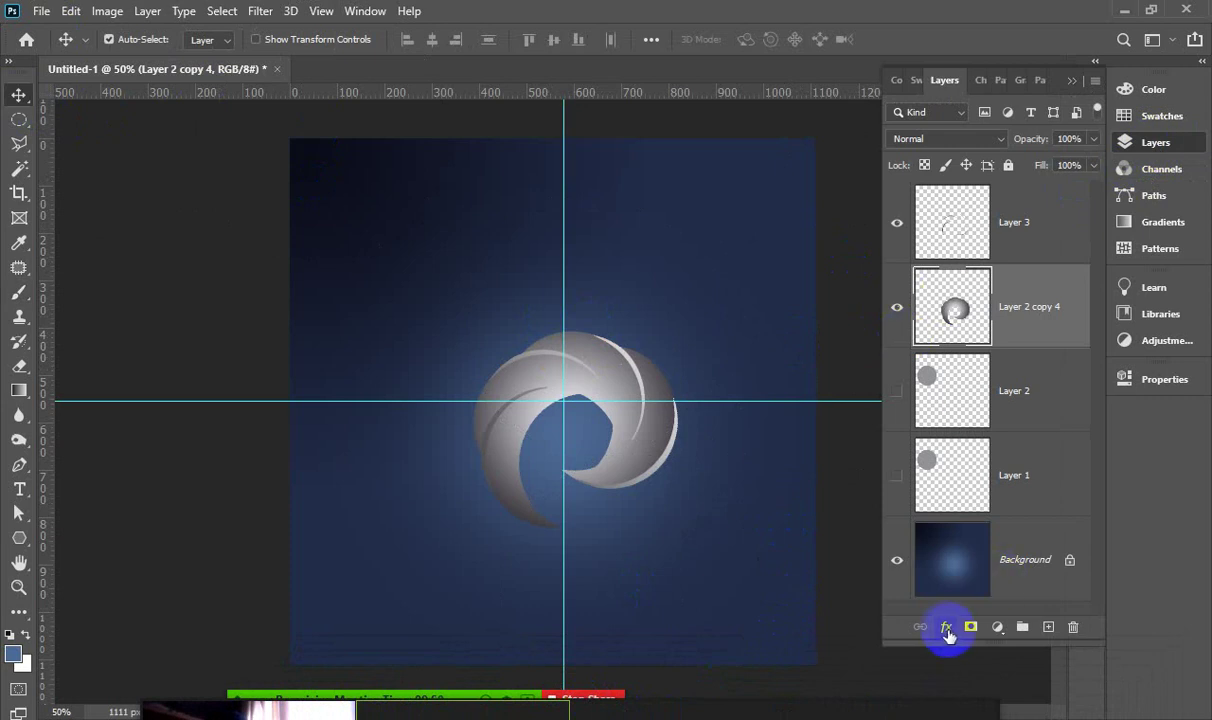
left_click(950, 218)
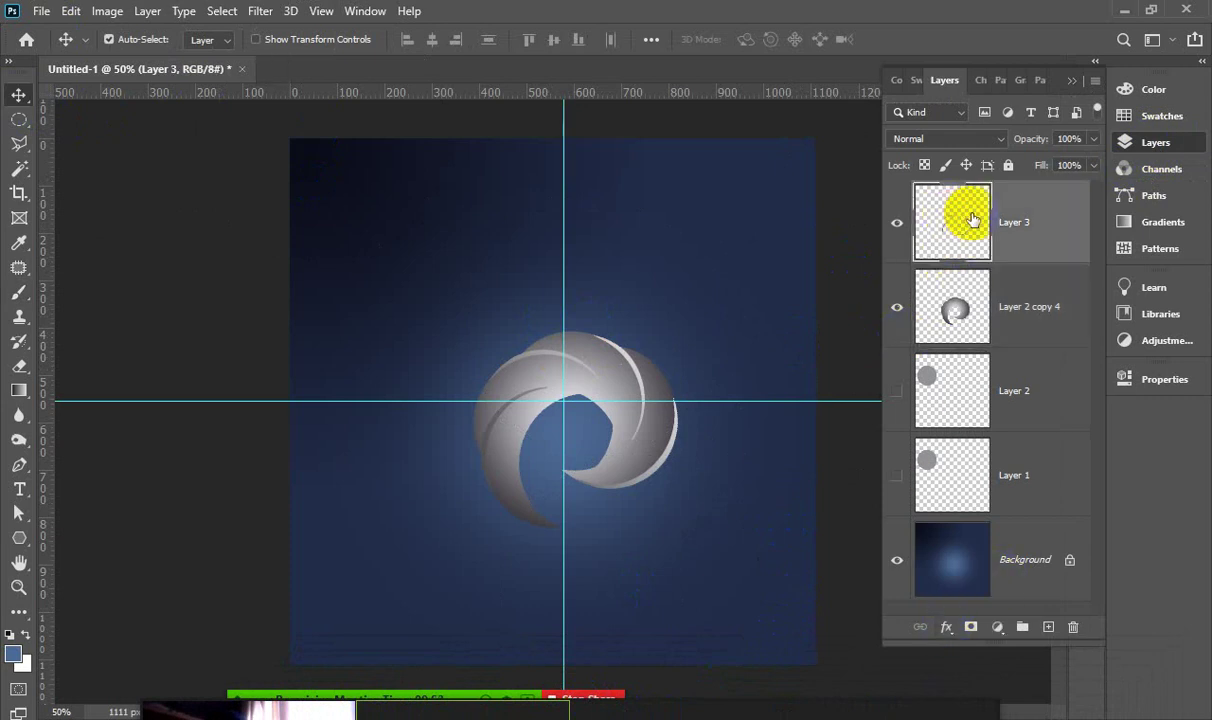
left_click(947, 627)
left_click(919, 462)
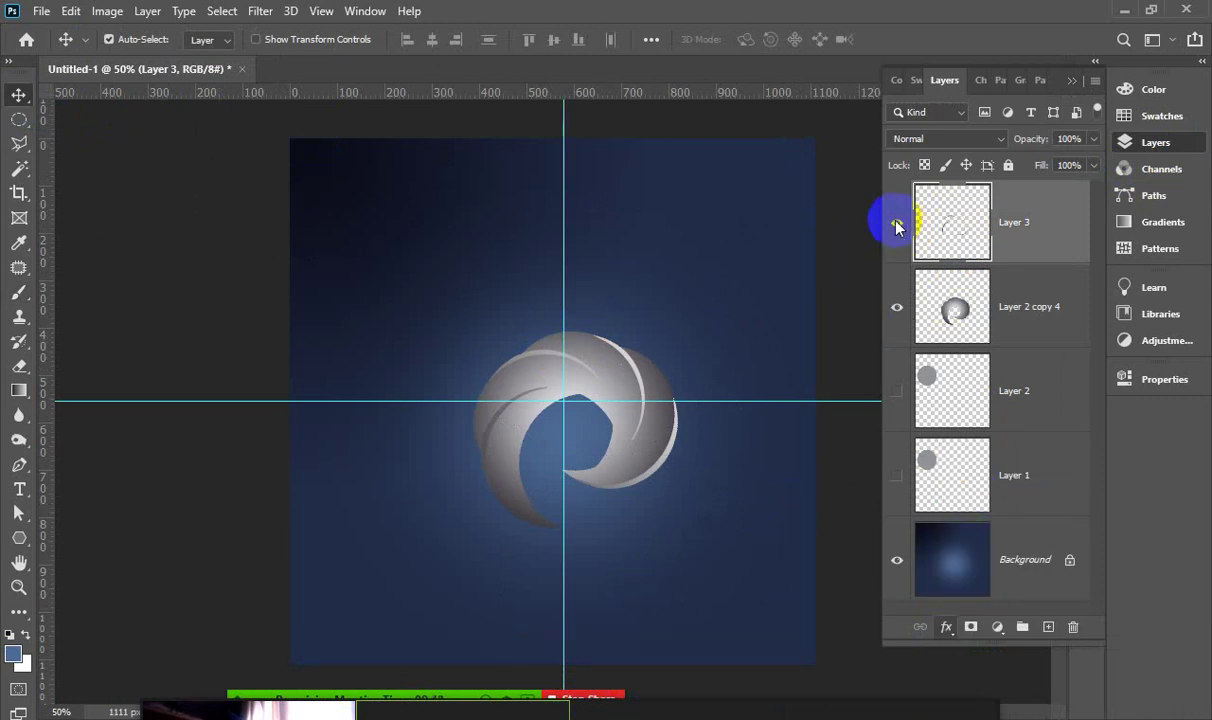
Open Layer 3's Layer Style and set the Stroke size to 2 px
left_click(948, 236, "ctrl")
double_click(895, 224)
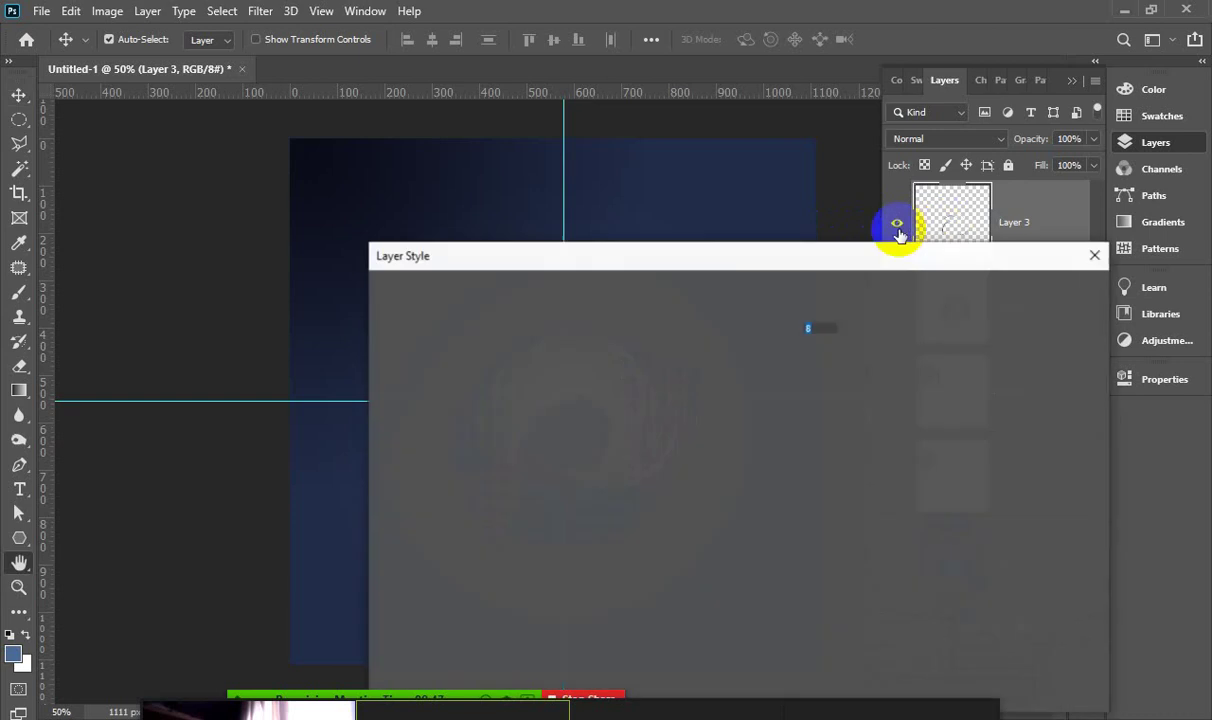
left_click_drag(858, 255, 843, 533)
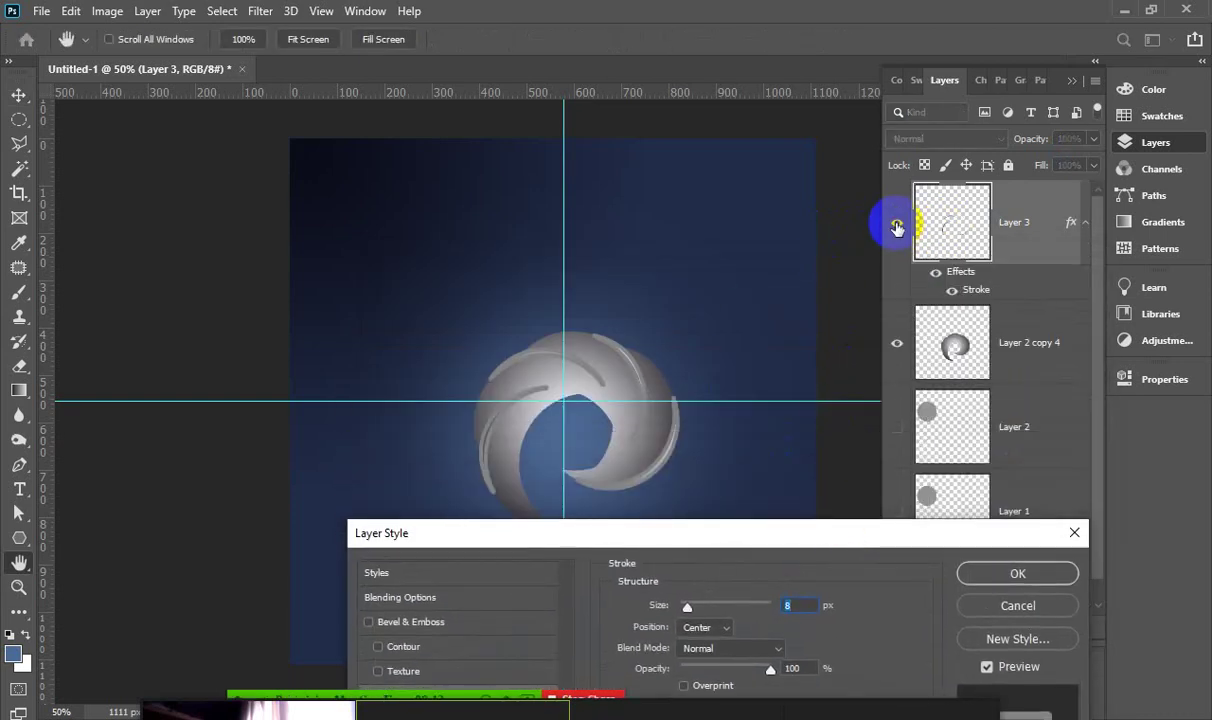
mouse_move(838, 533)
left_mouse_down()
mouse_move(1010, 412)
mouse_move(1152, 414)
left_mouse_up()
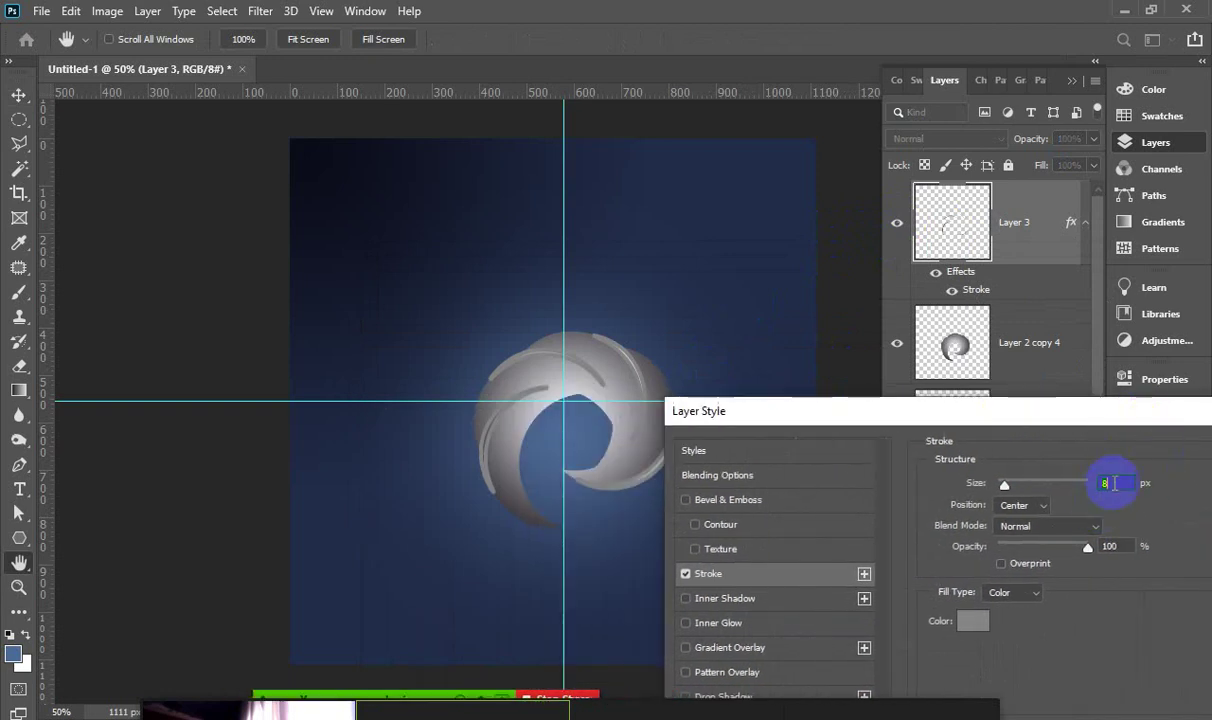
type("1")
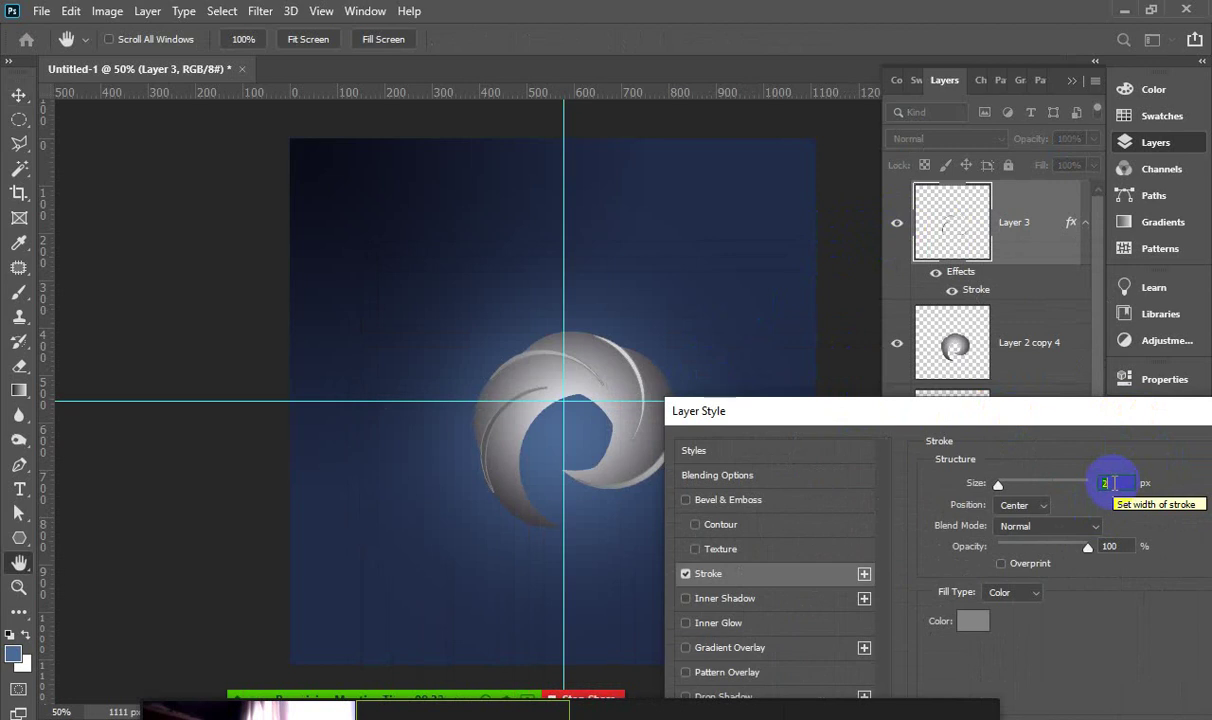
left_click(1114, 484)
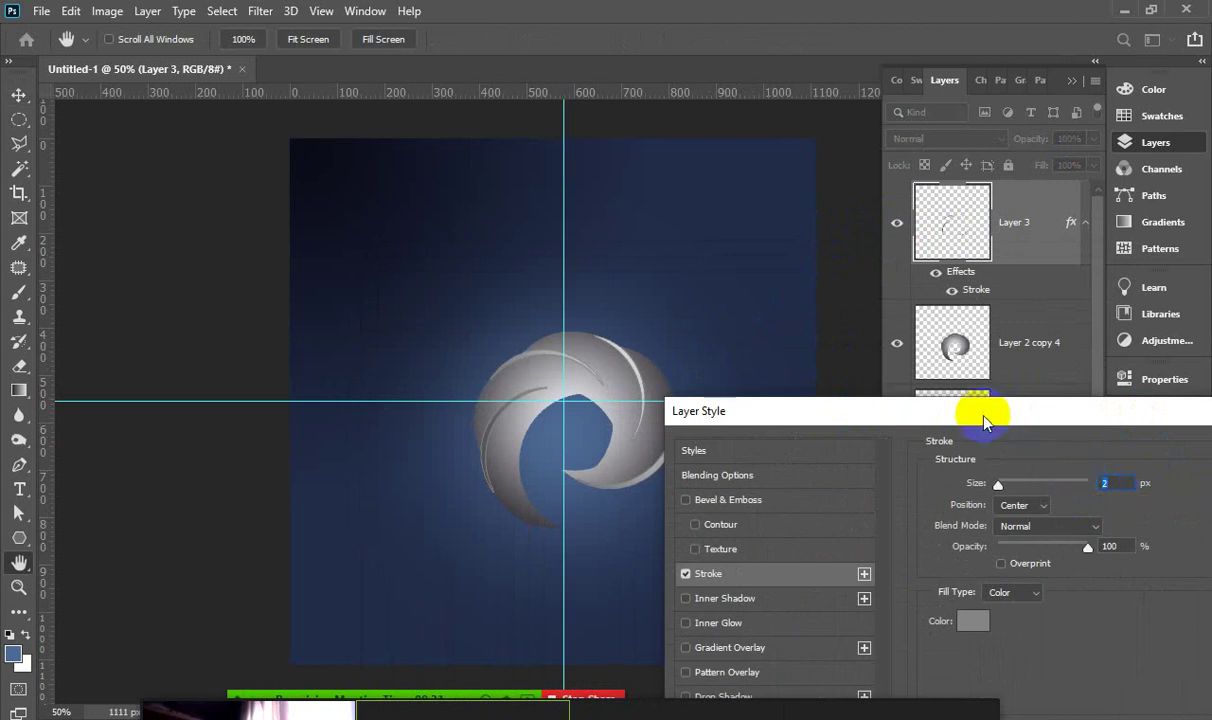
left_click_drag(990, 412, 1026, 266)
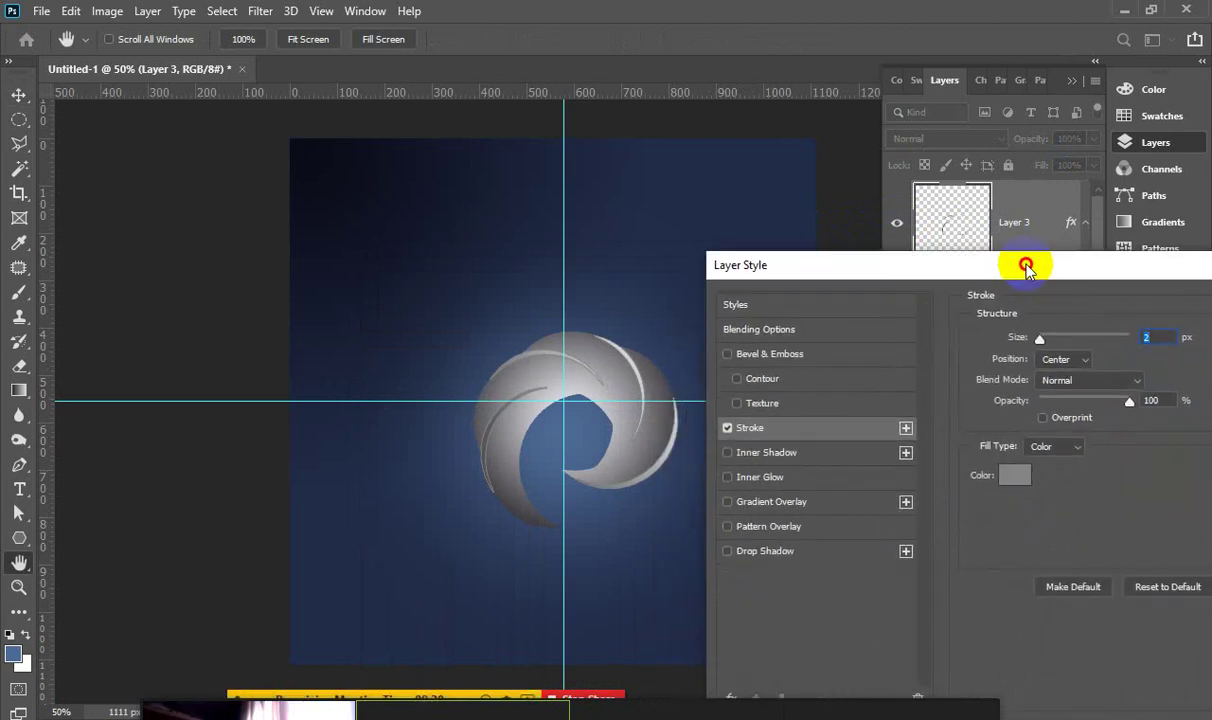
Add a Bevel & Emboss: Inner Bevel, direction Up, size 1 px
left_click(790, 354)
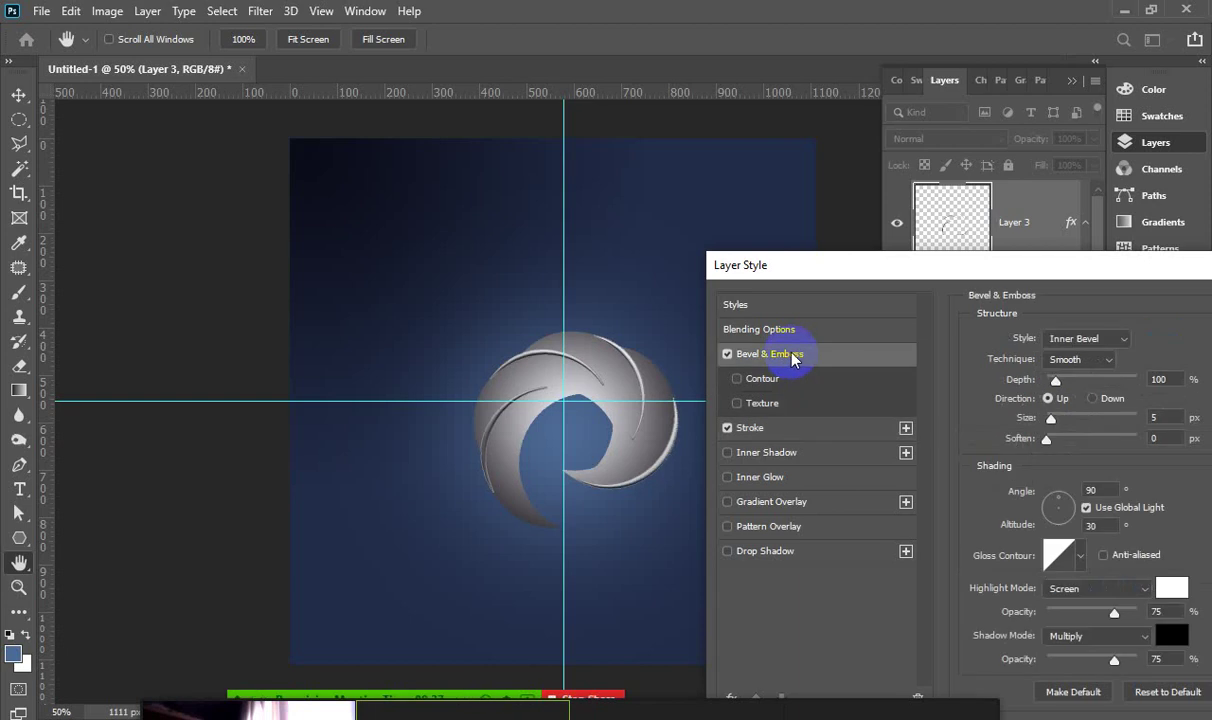
left_click(1075, 340)
left_click(1070, 353)
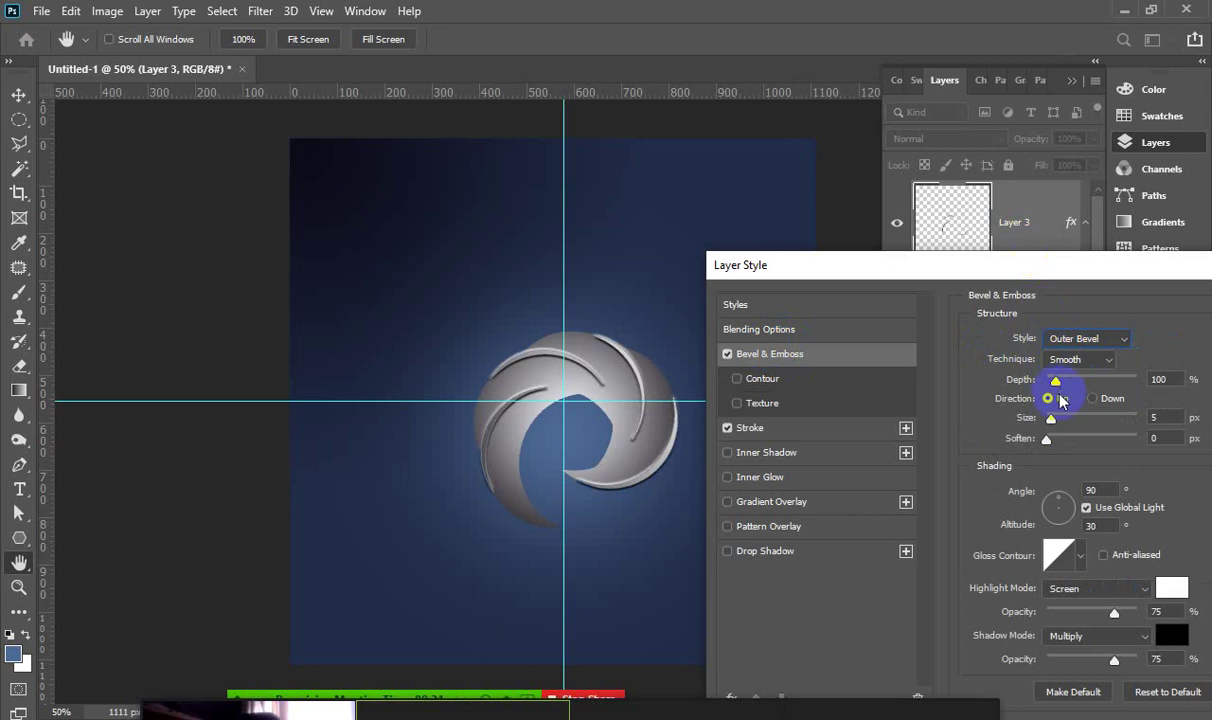
left_click(1163, 416)
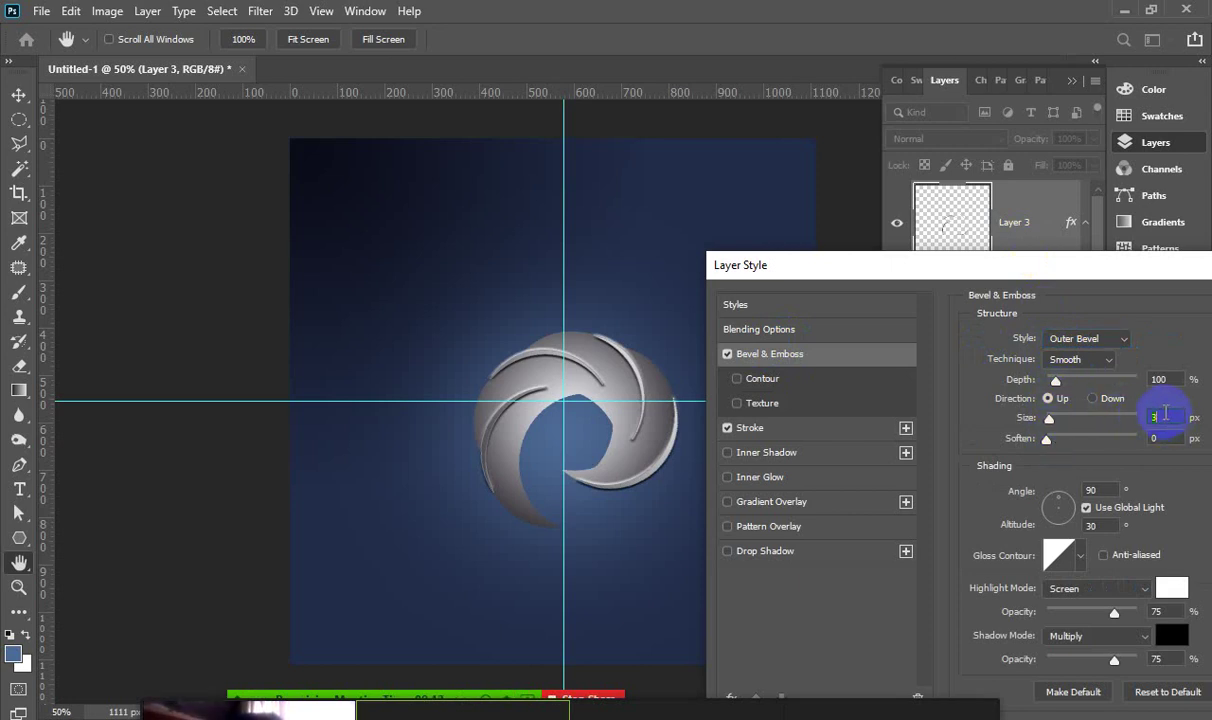
type("0")
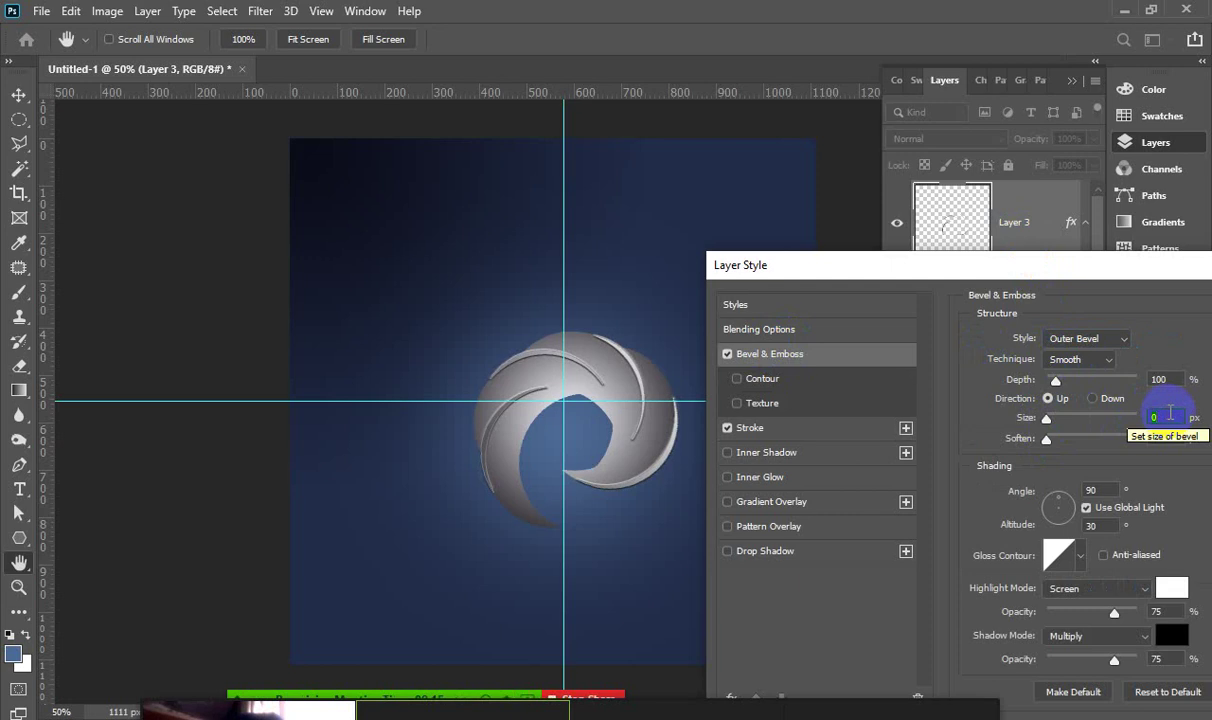
left_click(1075, 338)
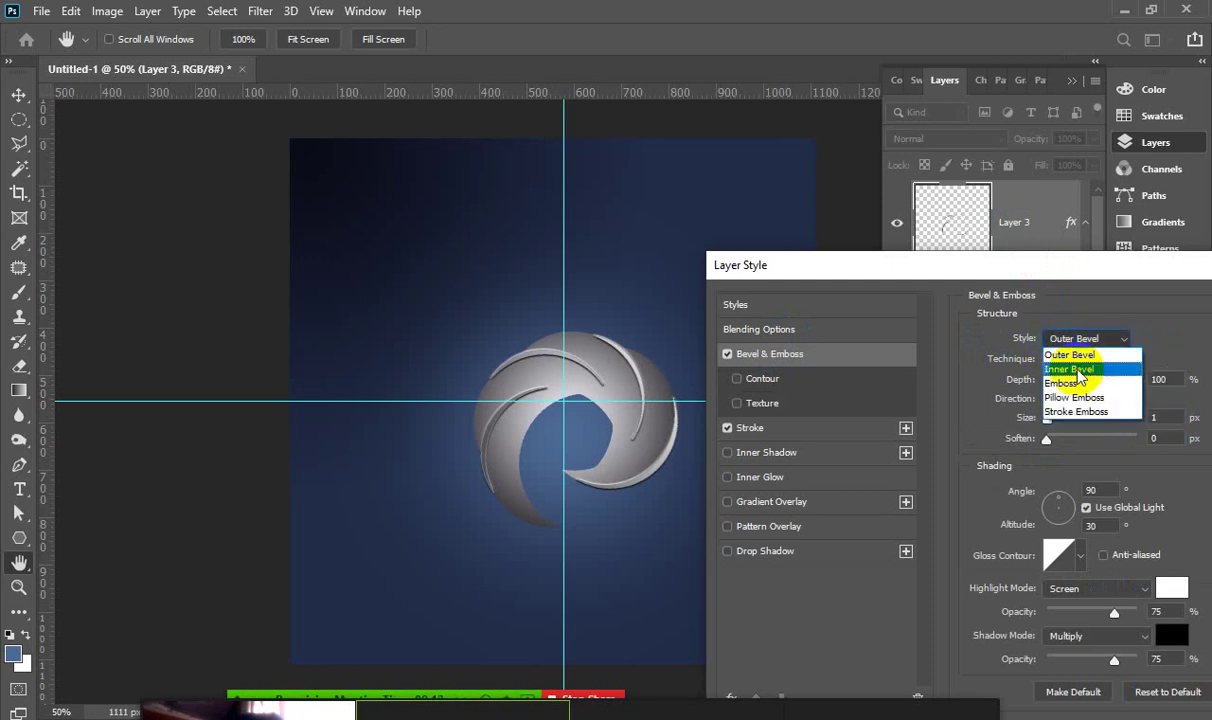
left_click(1070, 360)
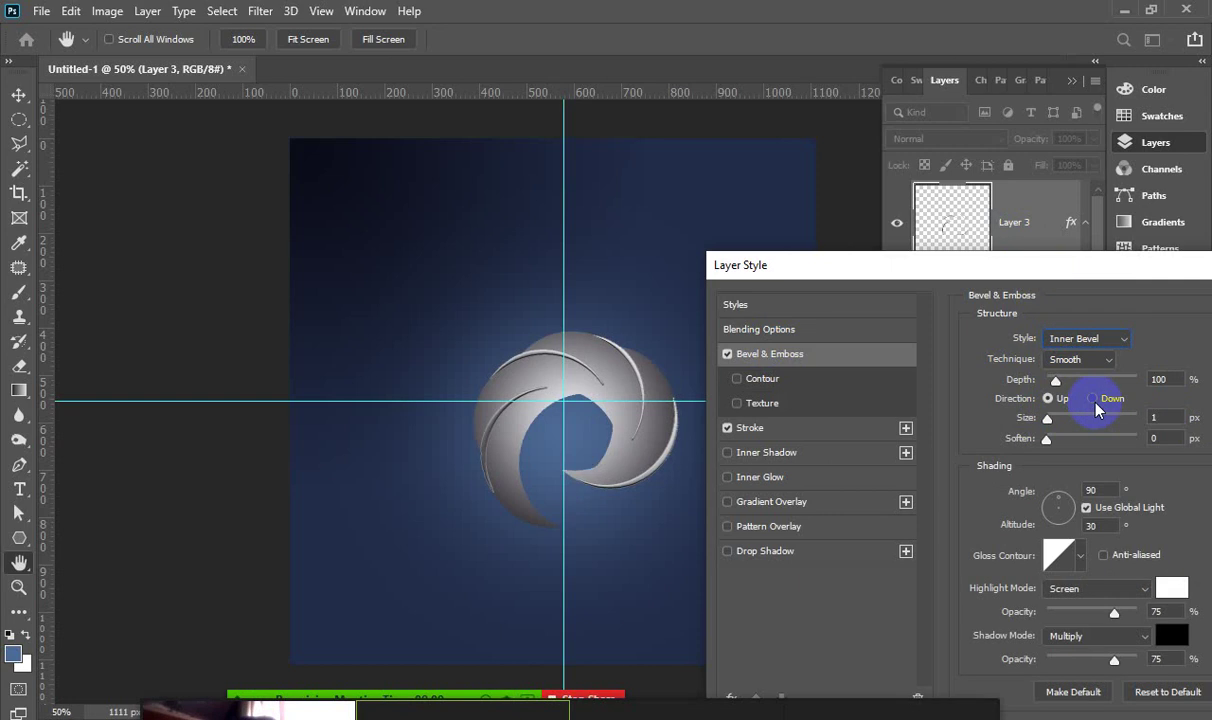
left_click(1095, 404)
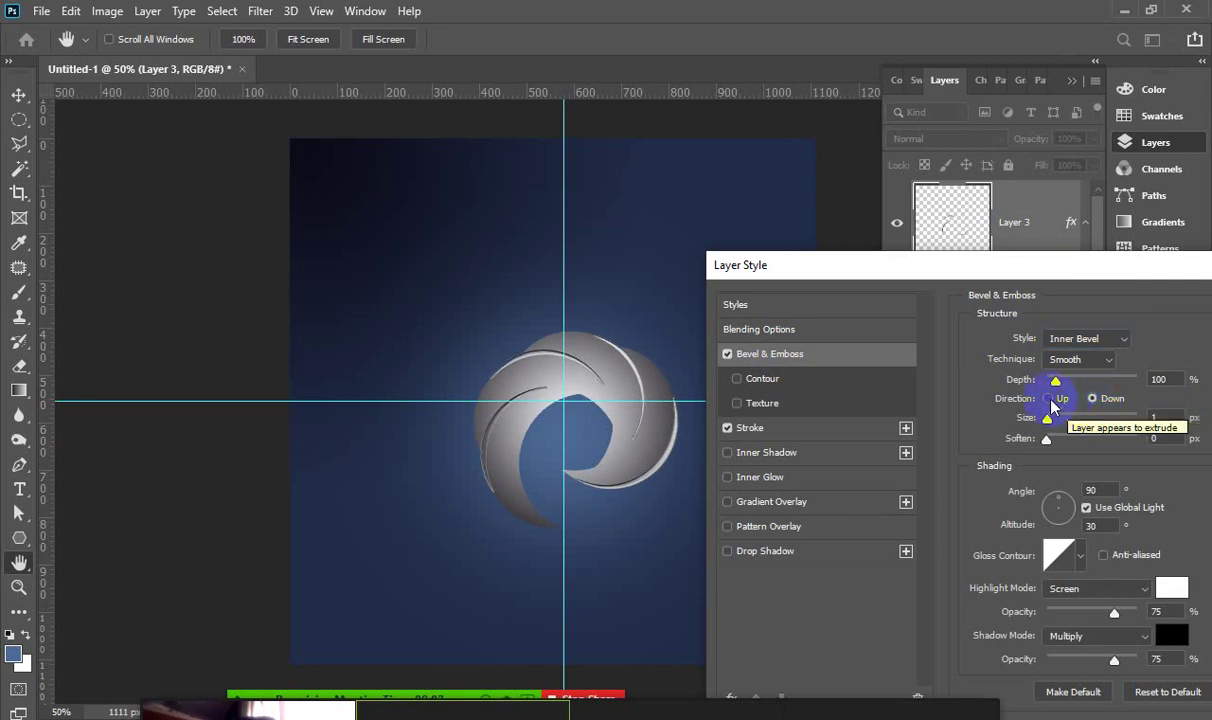
left_click(1048, 399)
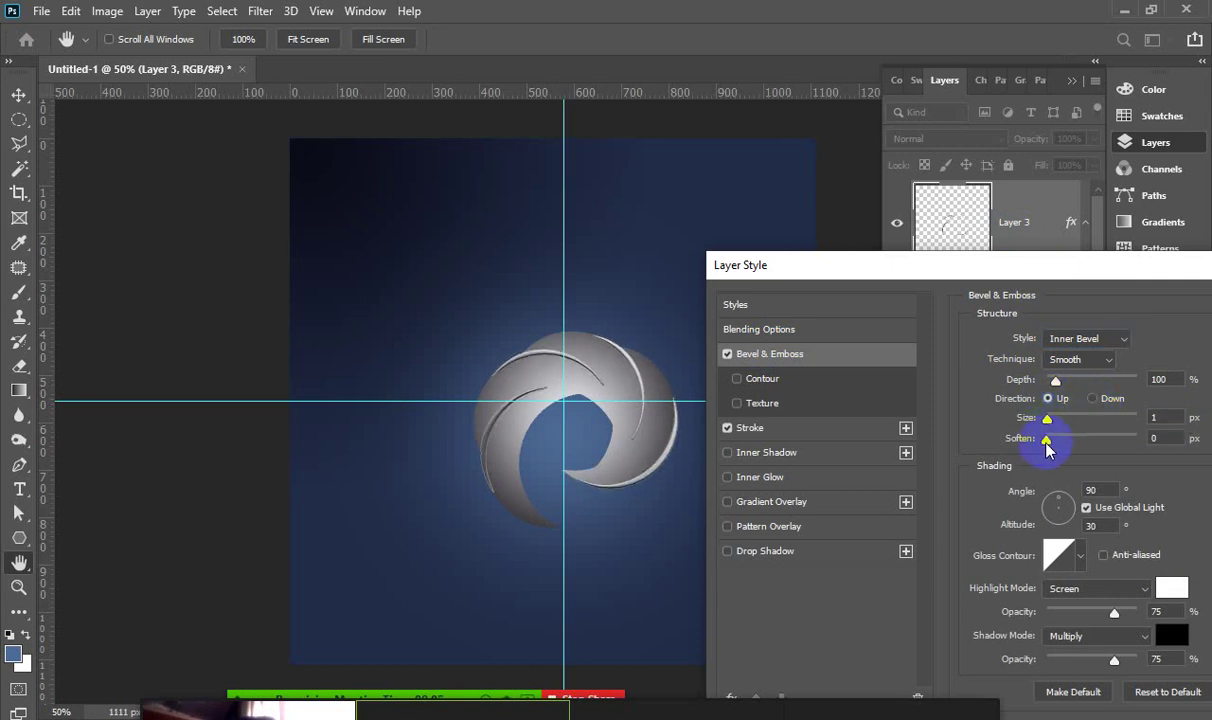
left_click_drag(1016, 270, 997, 265)
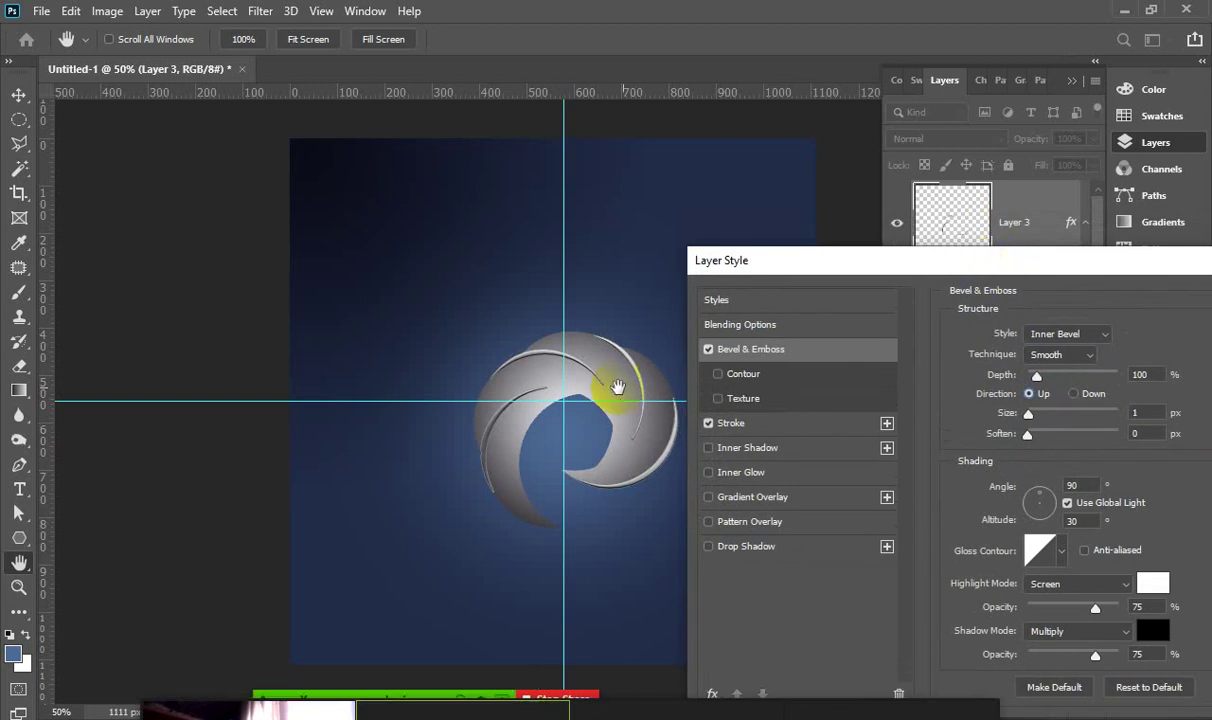
left_click_drag(880, 260, 847, 214)
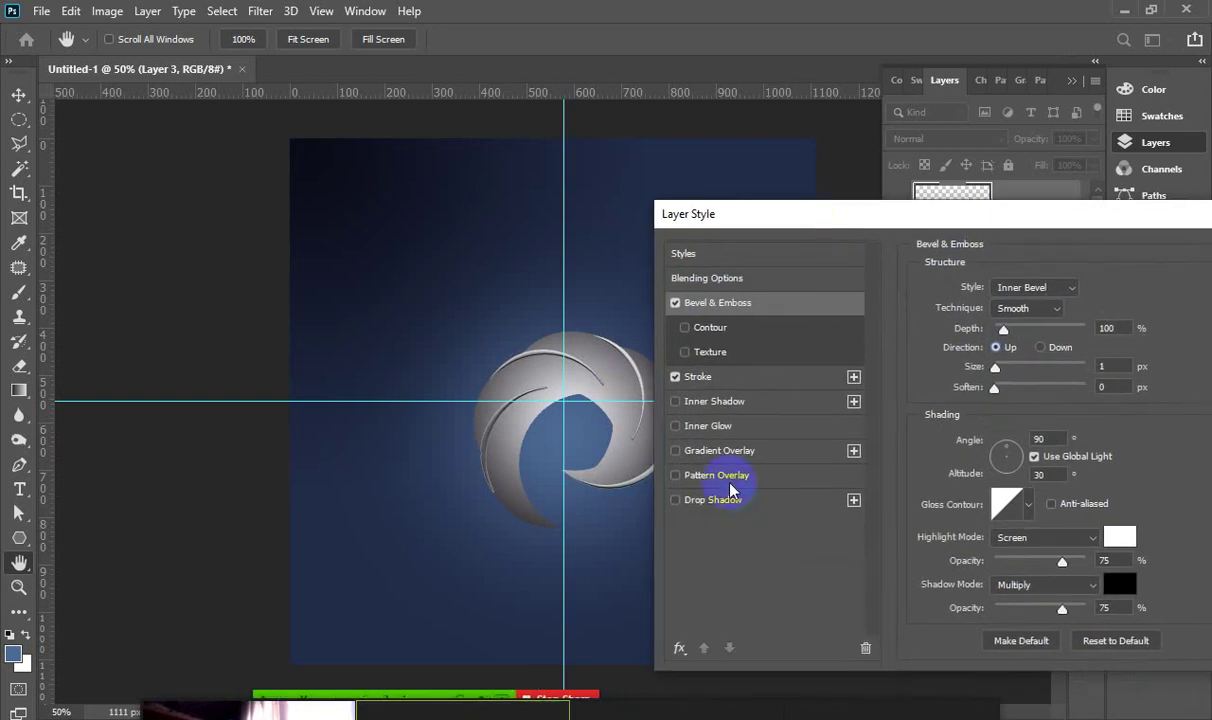
Enable Drop Shadow and reduce its distance to 2 px
left_click(712, 499)
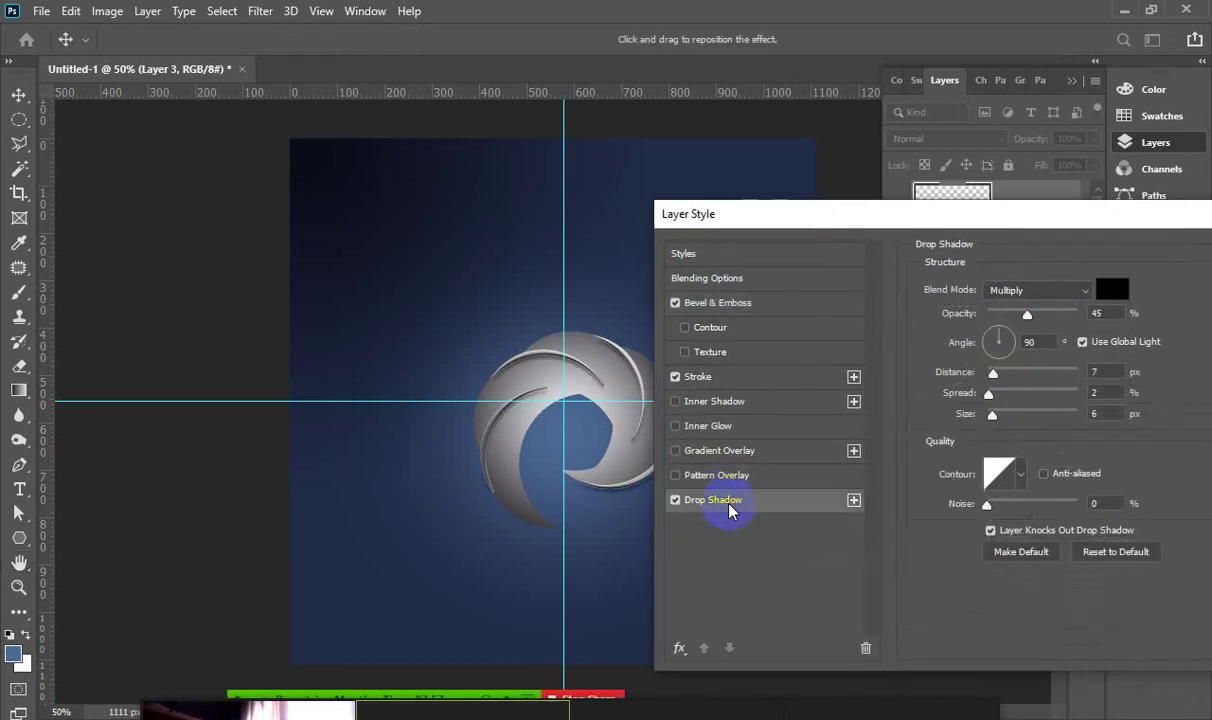
left_click(1033, 343)
left_click(1105, 412)
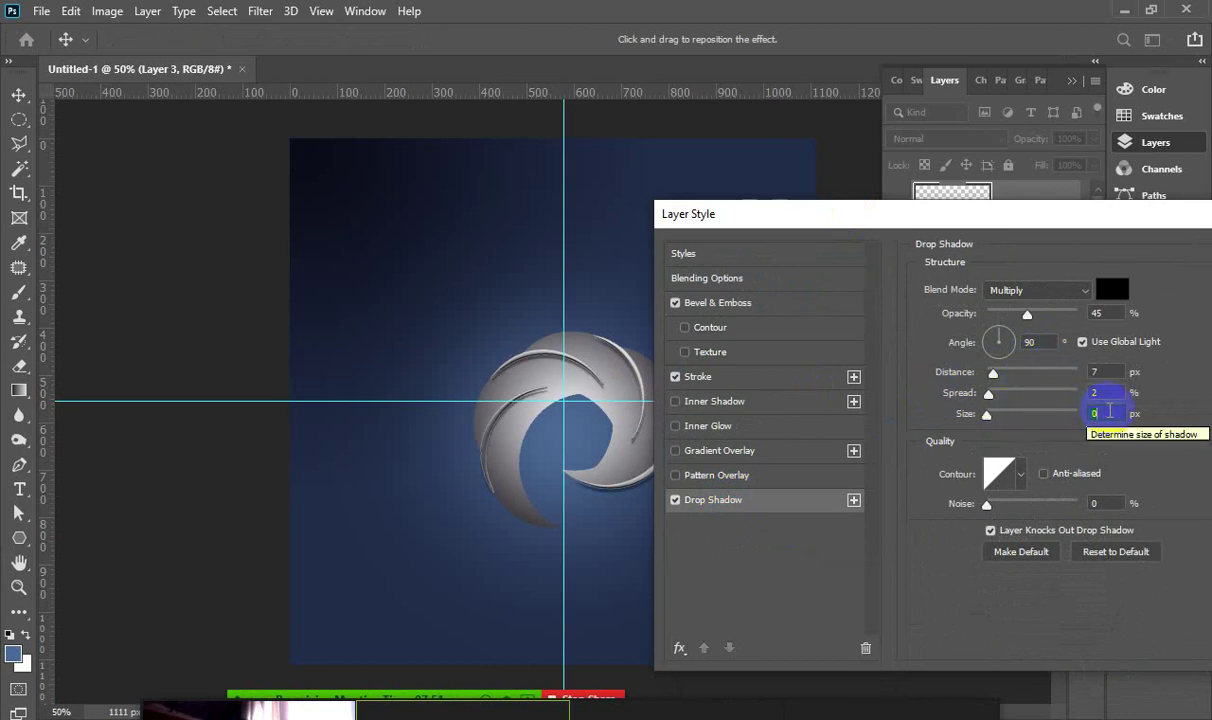
type("1")
left_click(1101, 371)
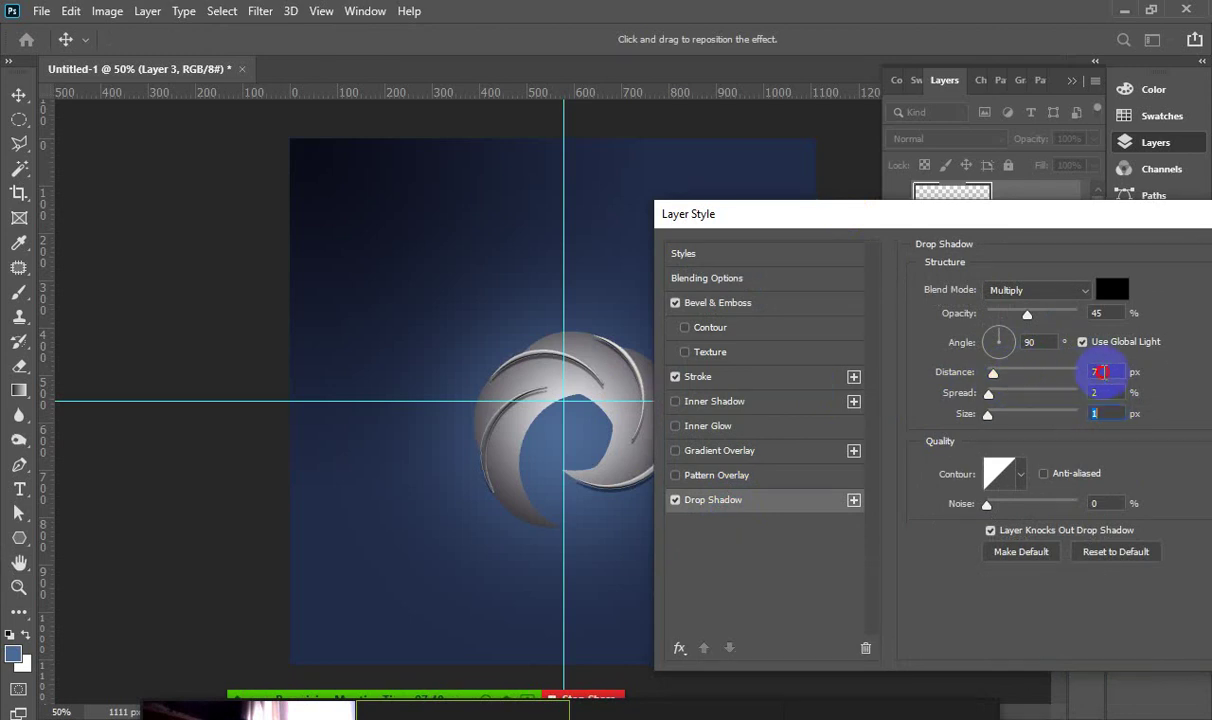
key("Down")
key("Down")
key("Down")
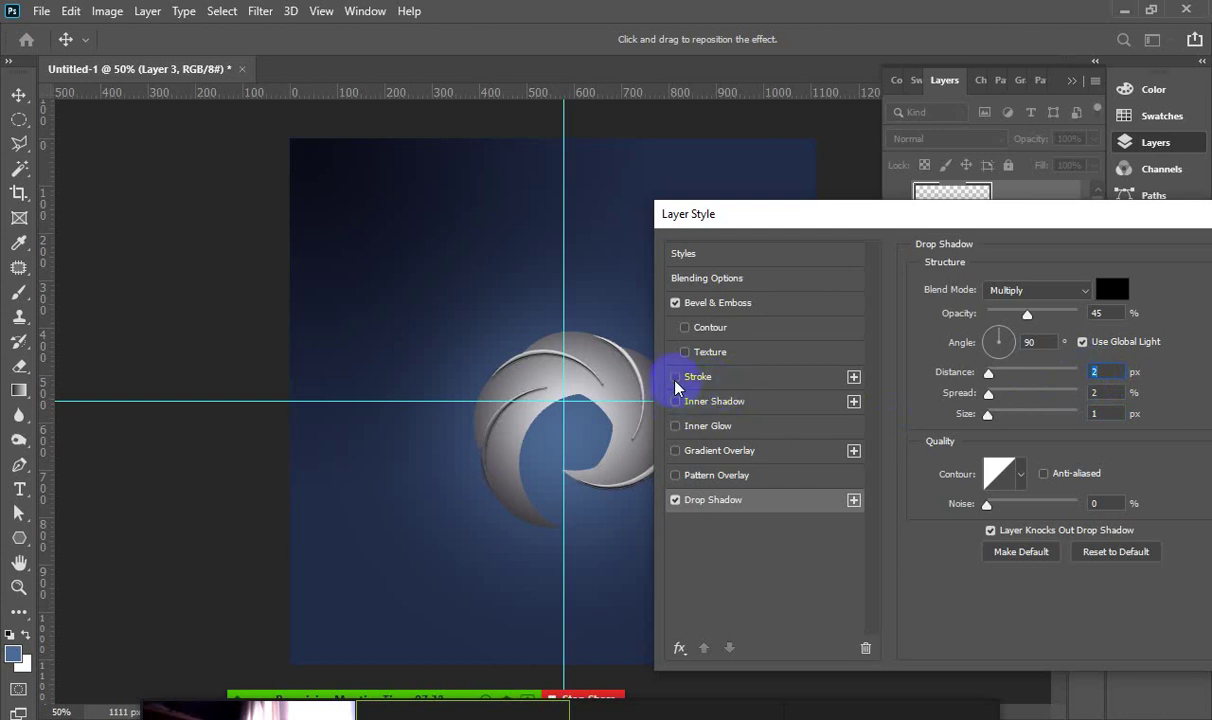
Enable the Stroke effect and apply the layer style with OK
left_click(737, 385)
left_click(677, 378)
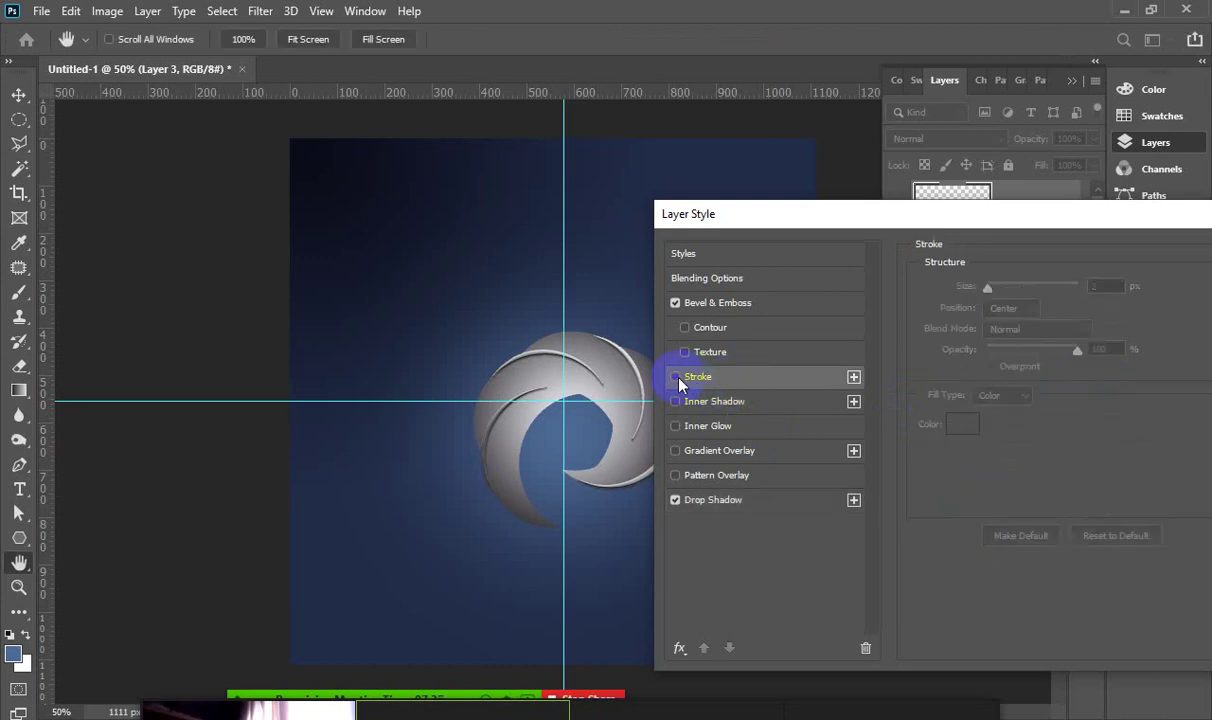
left_click(676, 378)
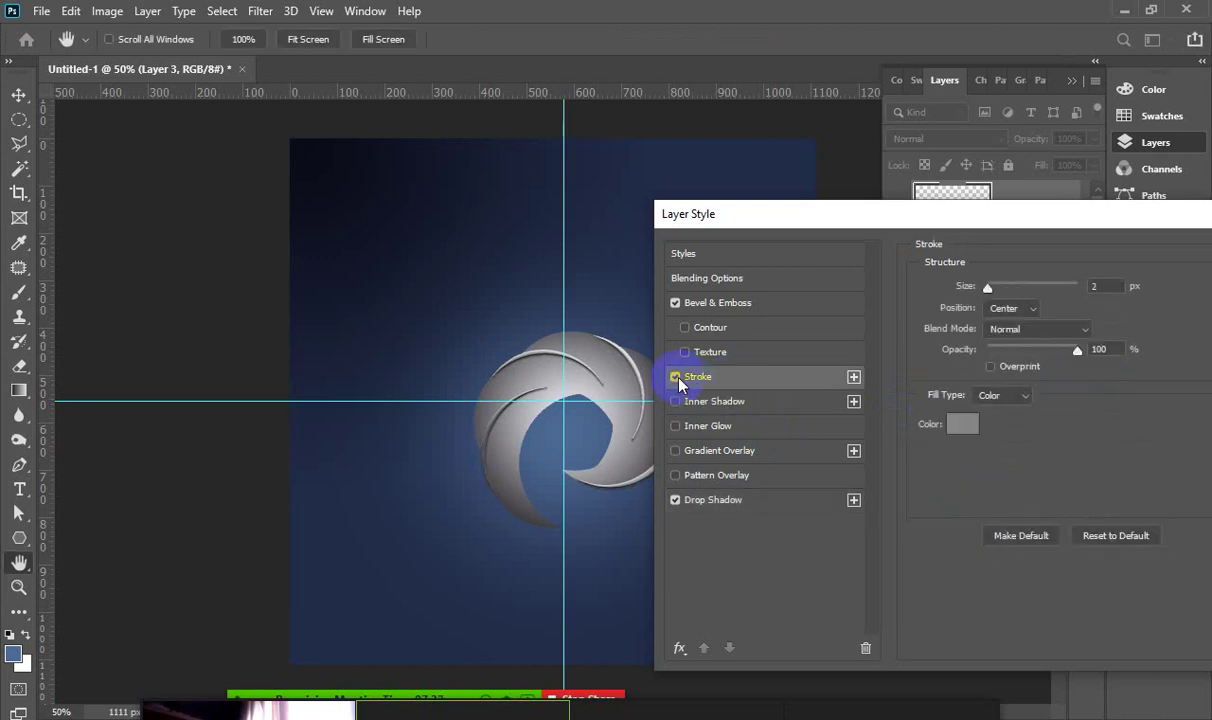
left_click(716, 501)
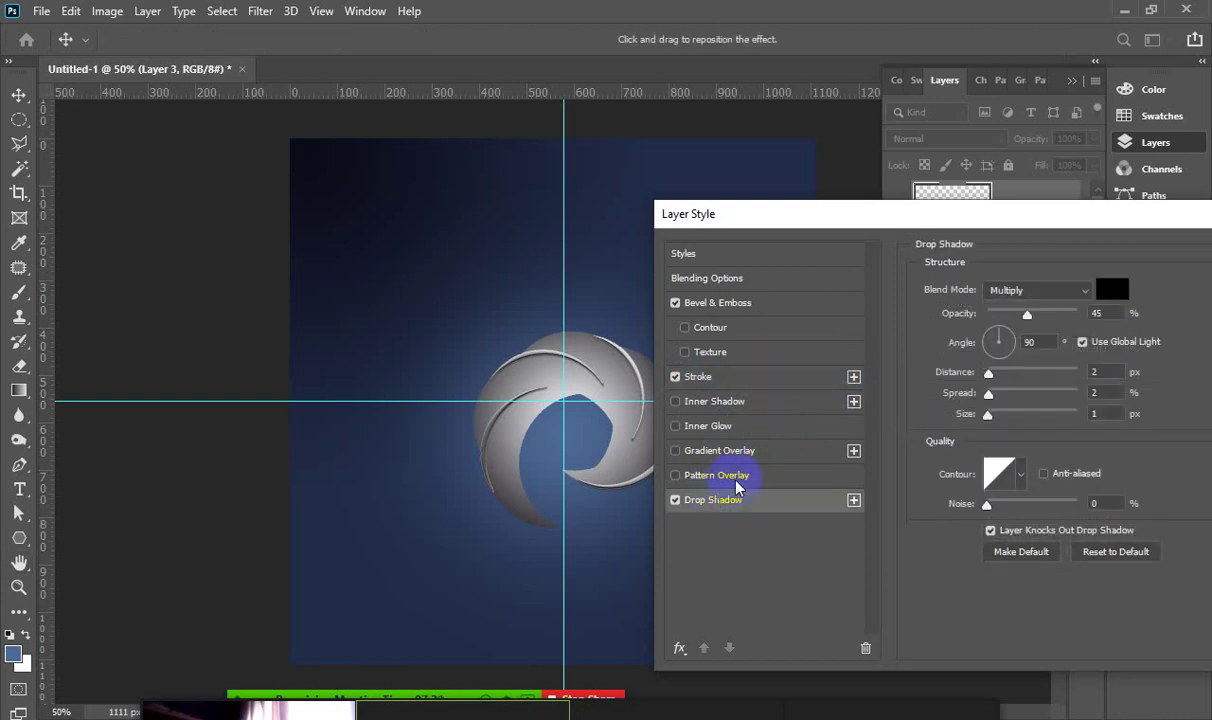
mouse_move(968, 218)
left_mouse_down()
mouse_move(850, 490)
mouse_move(797, 115)
left_mouse_up()
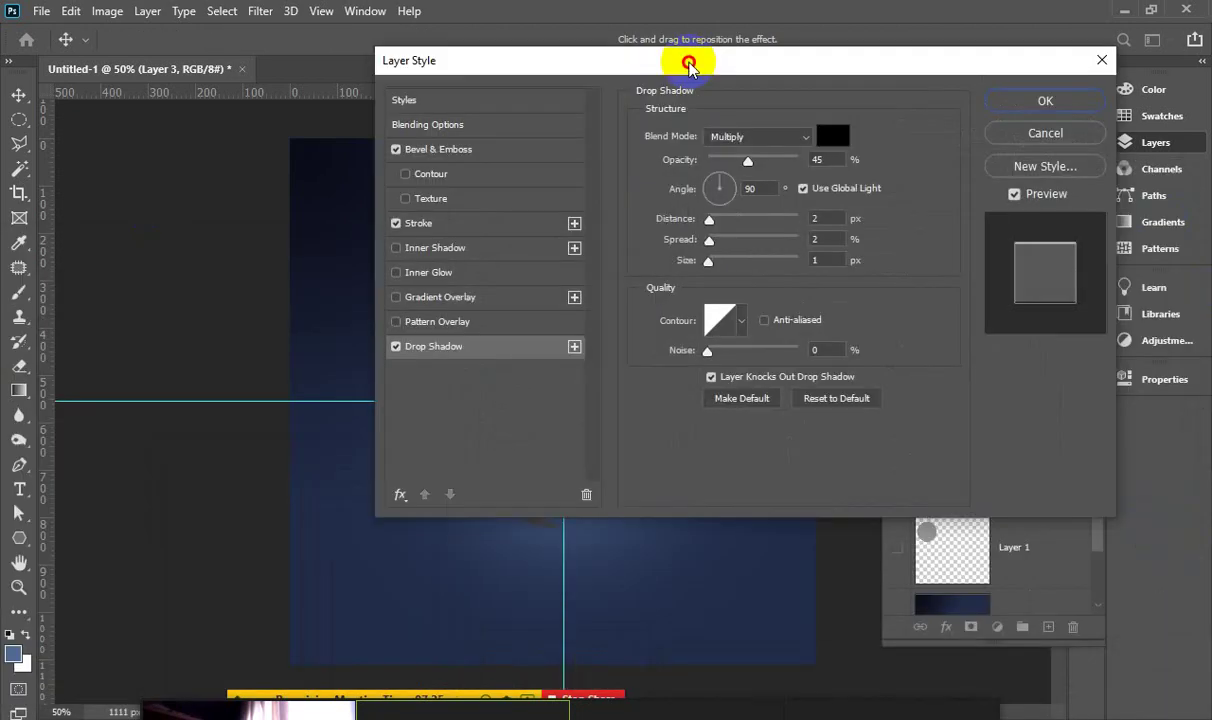
left_click(1033, 135)
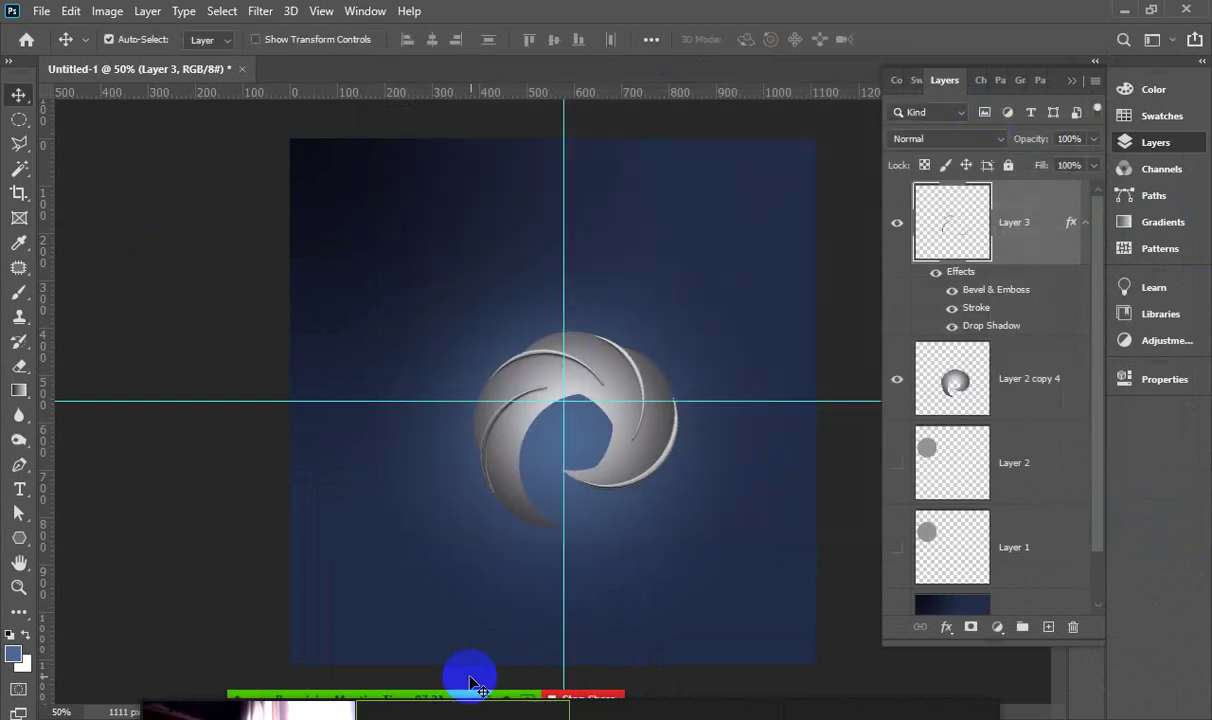
left_click(960, 268)
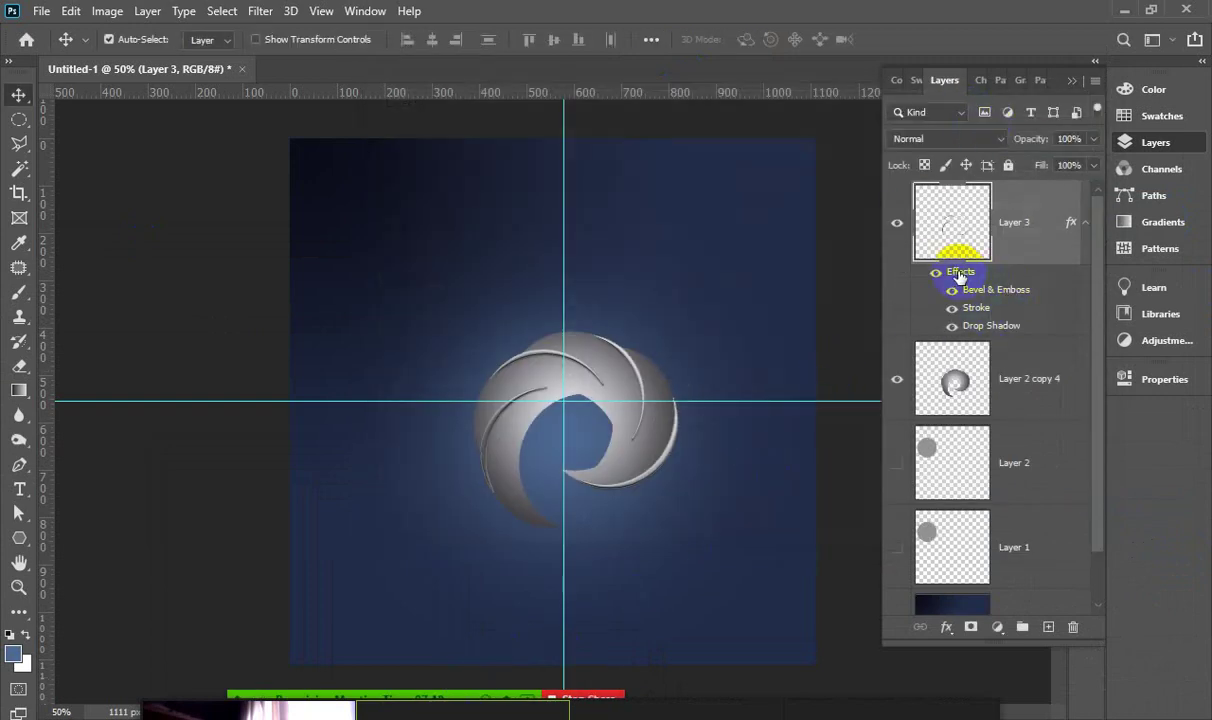
left_click(935, 276)
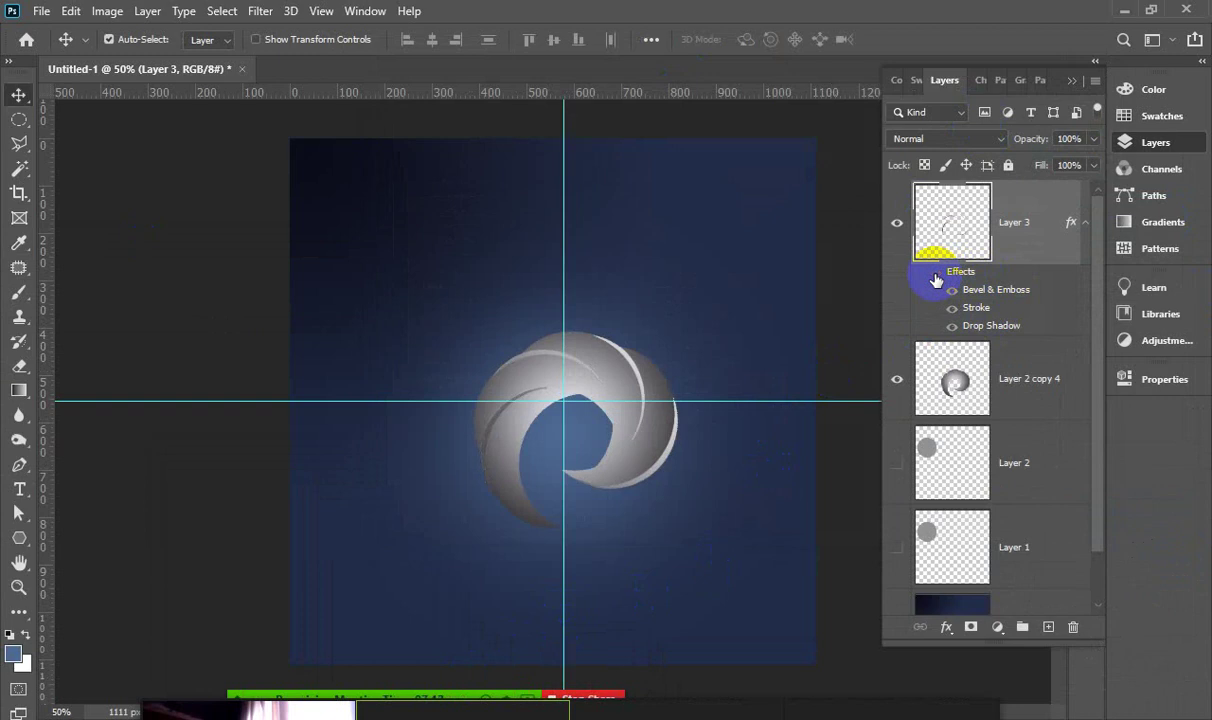
left_click(935, 276)
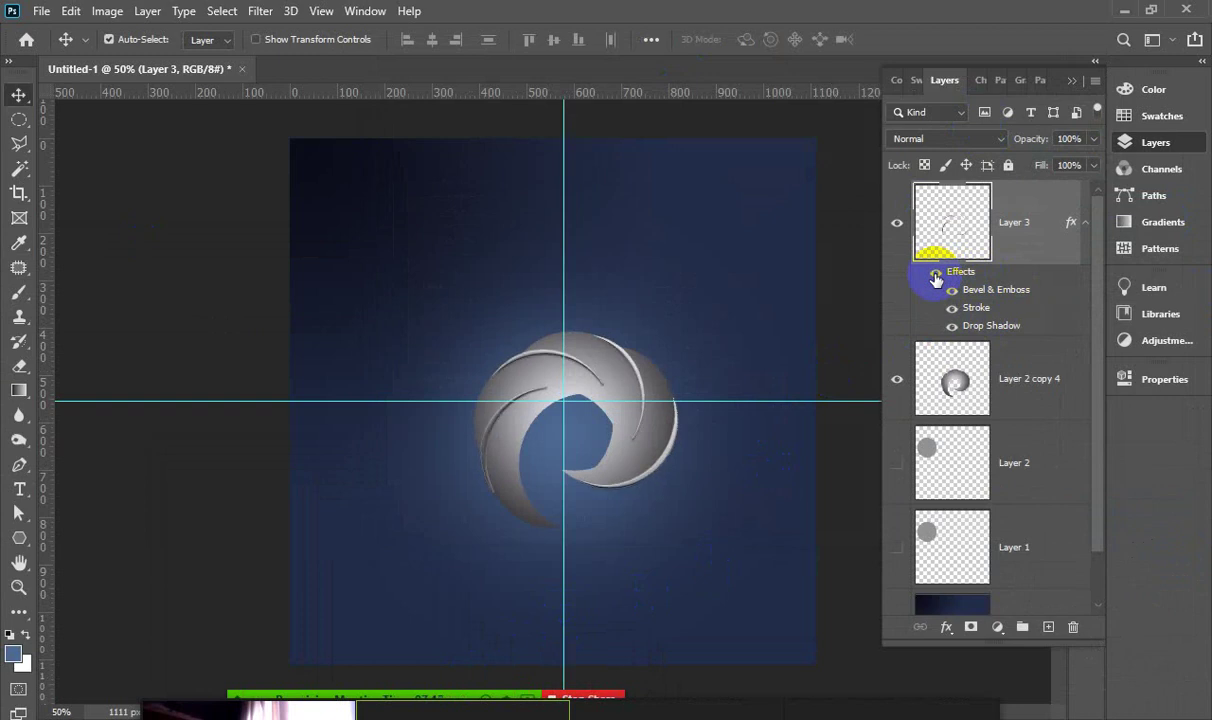
left_click(935, 278)
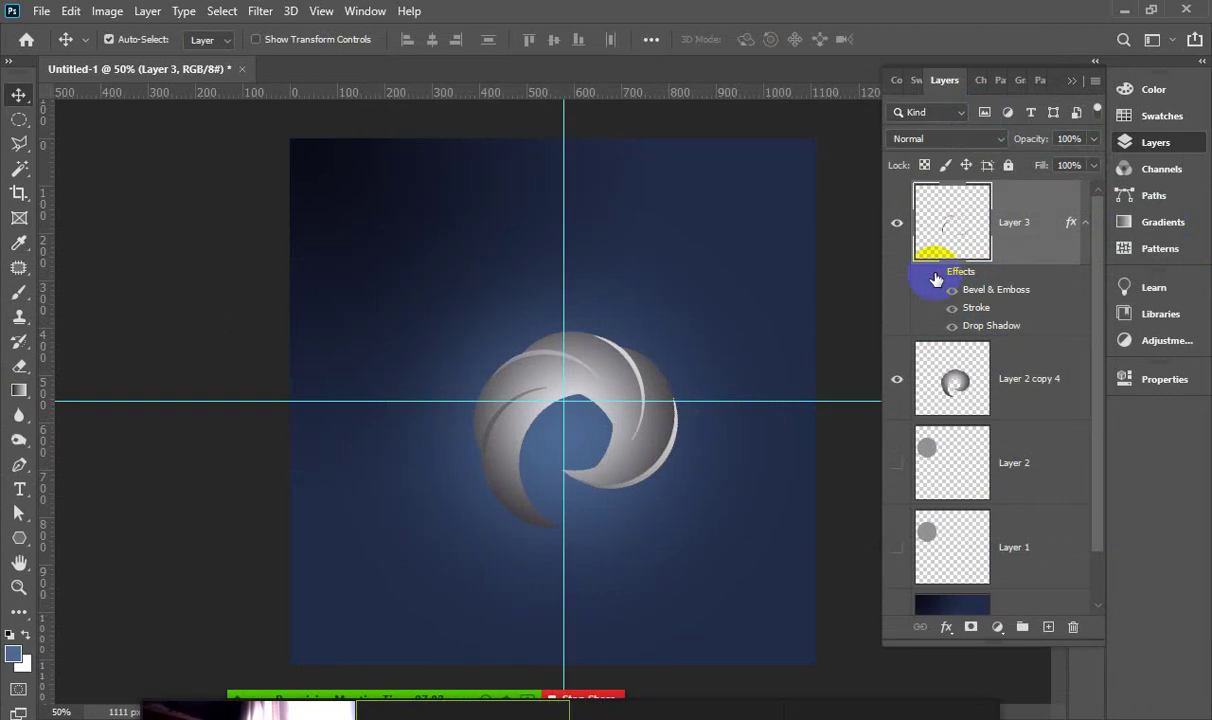
scroll(1035, 497, "down", 1)
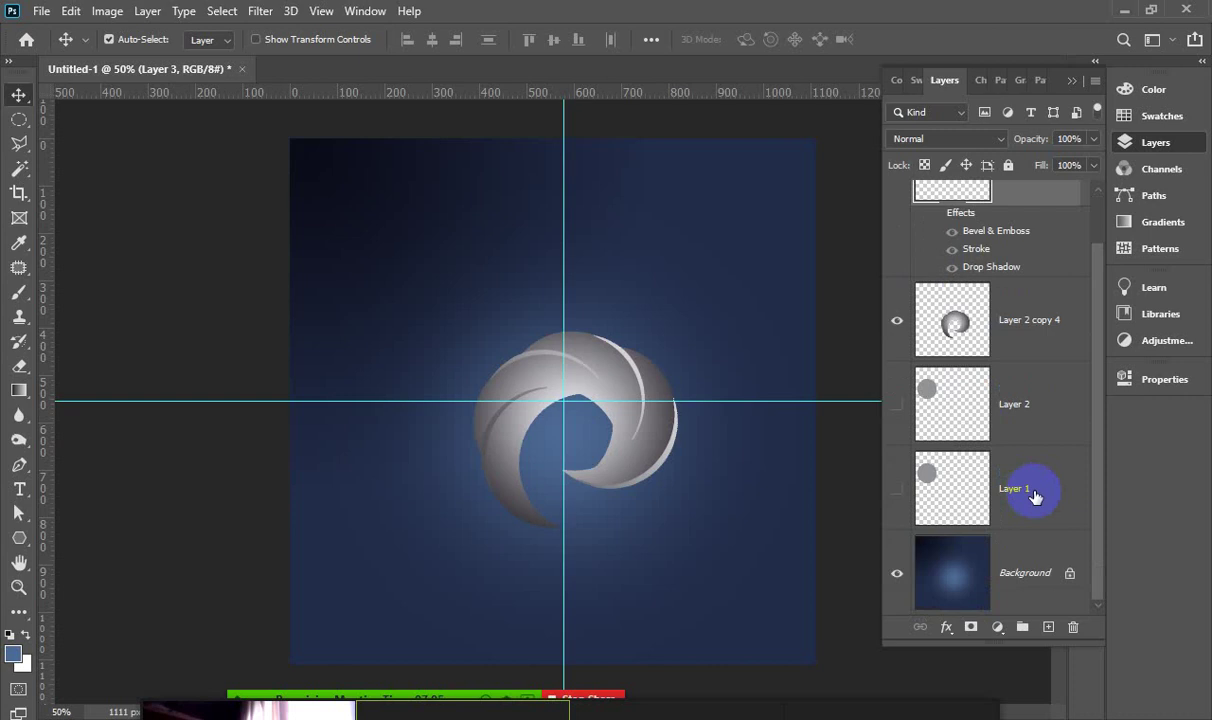
left_click(897, 320)
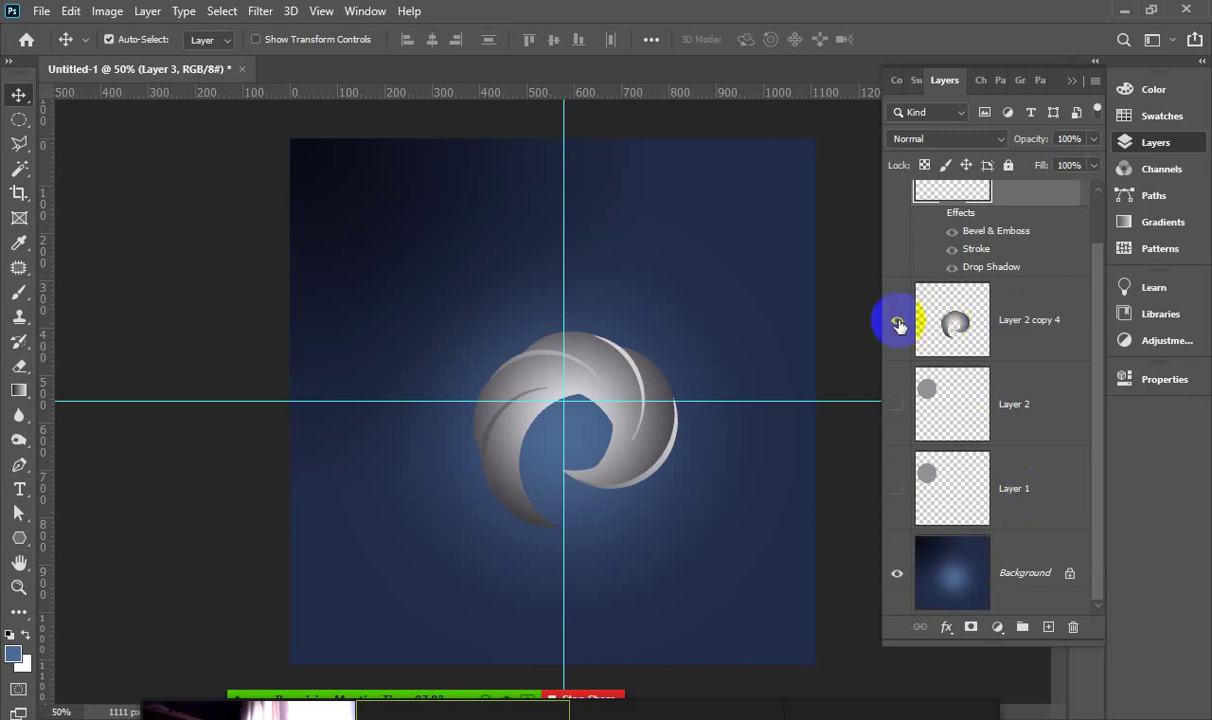
scroll(1000, 320, "up", 1)
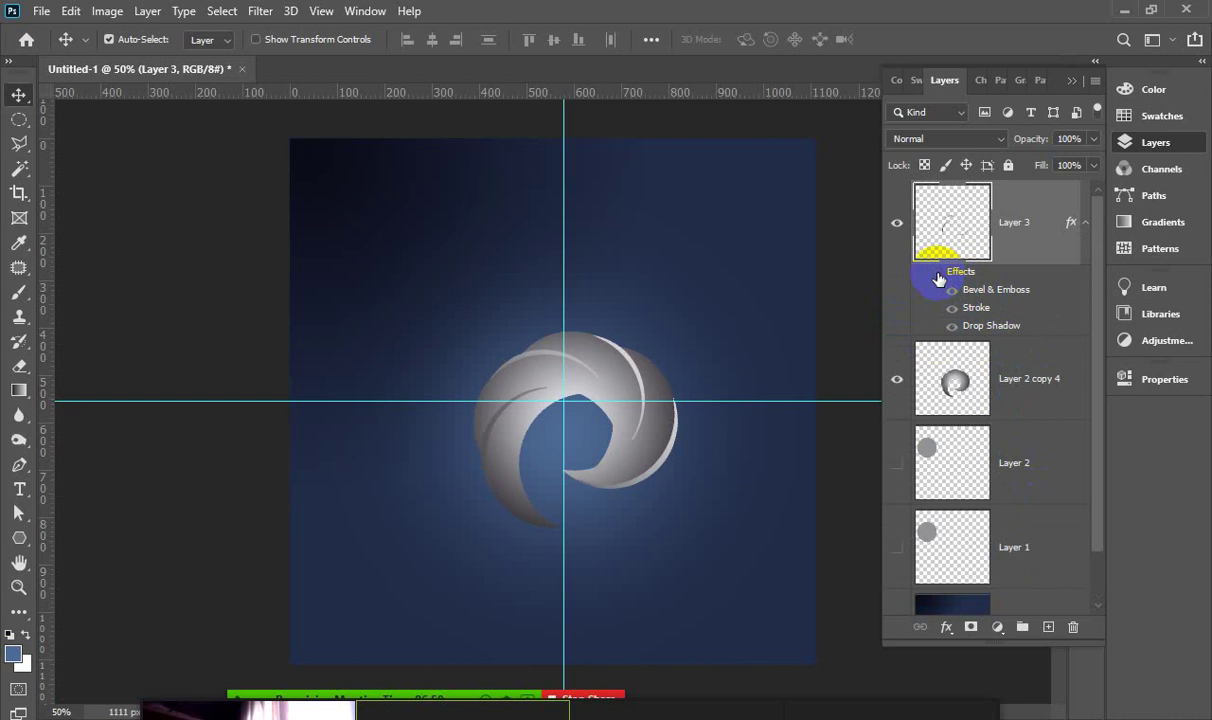
left_click(937, 276)
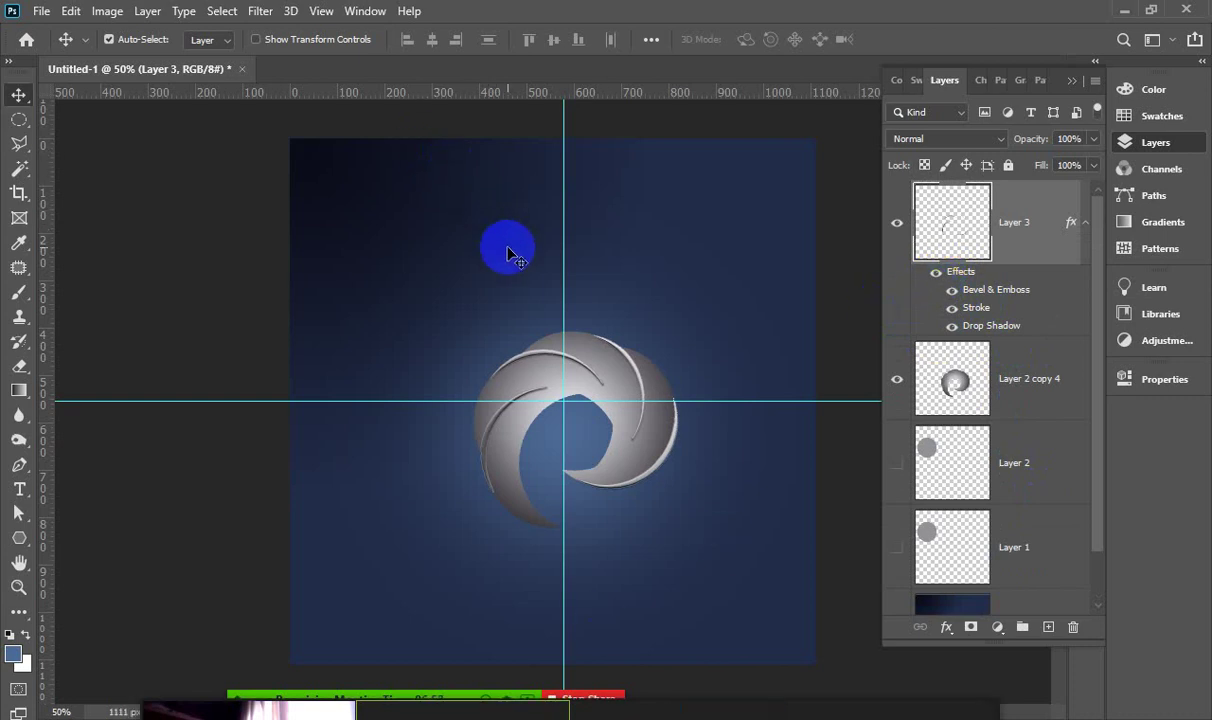
left_click_drag(550, 340, 615, 437)
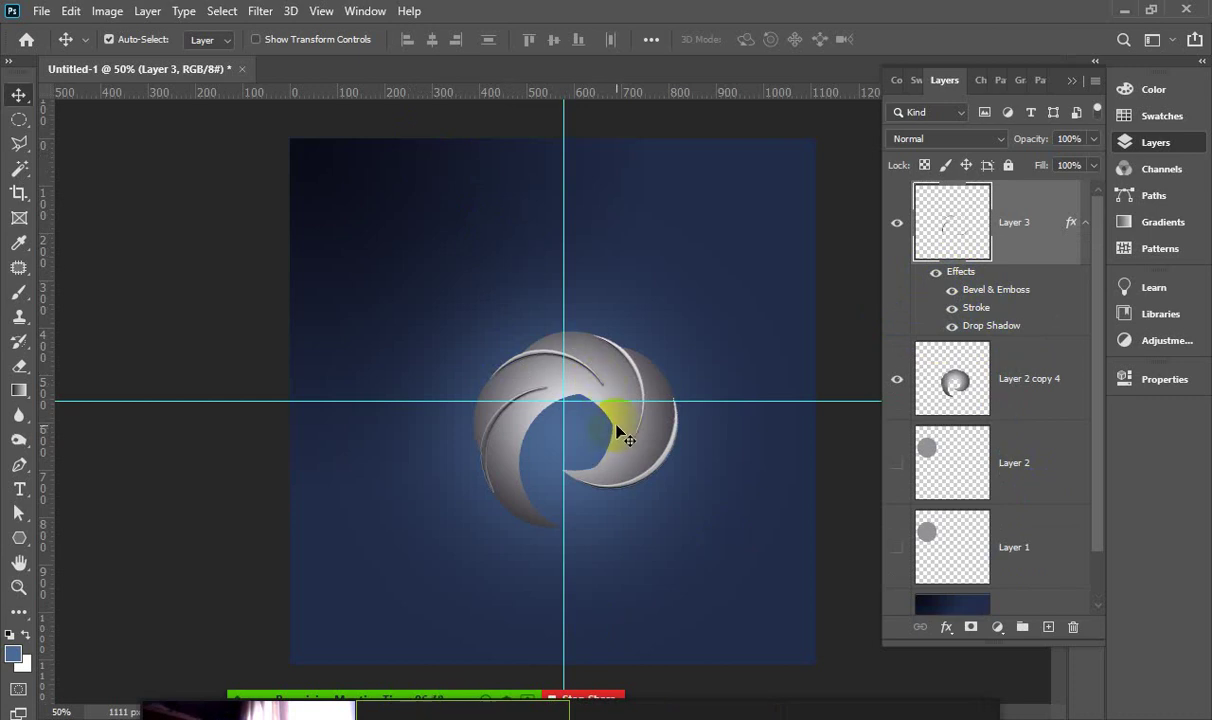
left_click(368, 12)
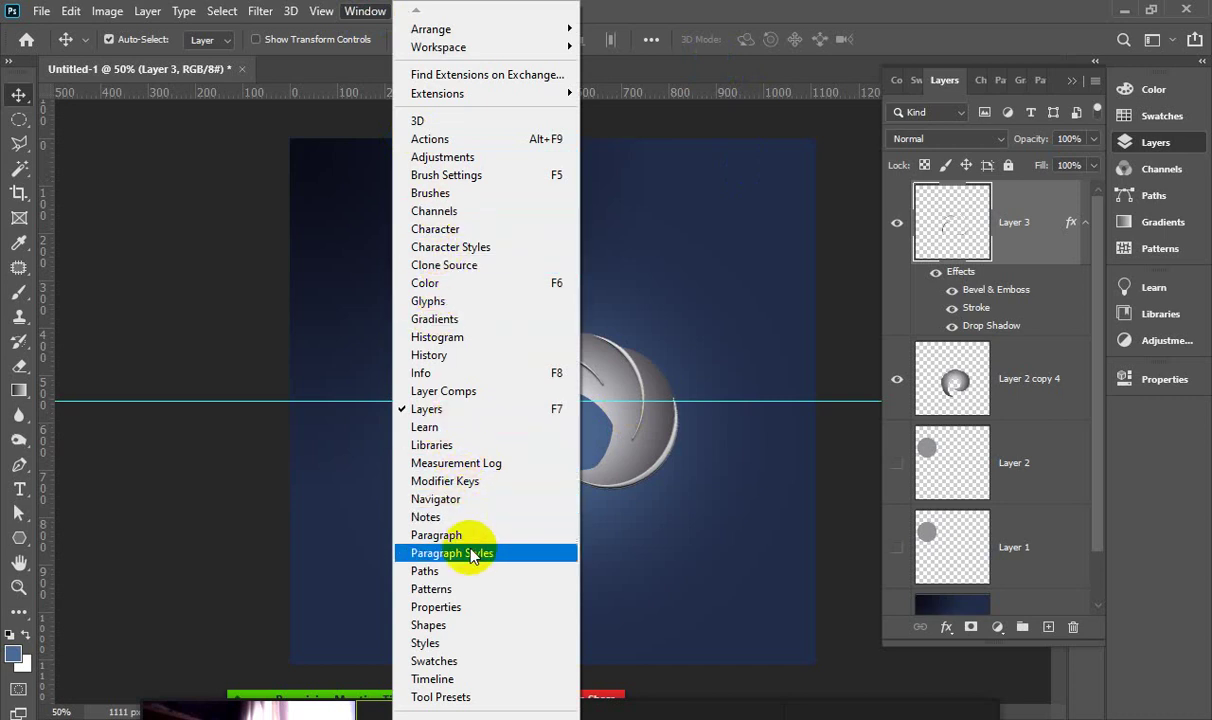
Revert via History to the earlier Free Transform state with two overlapping grey crescents
left_click(452, 354)
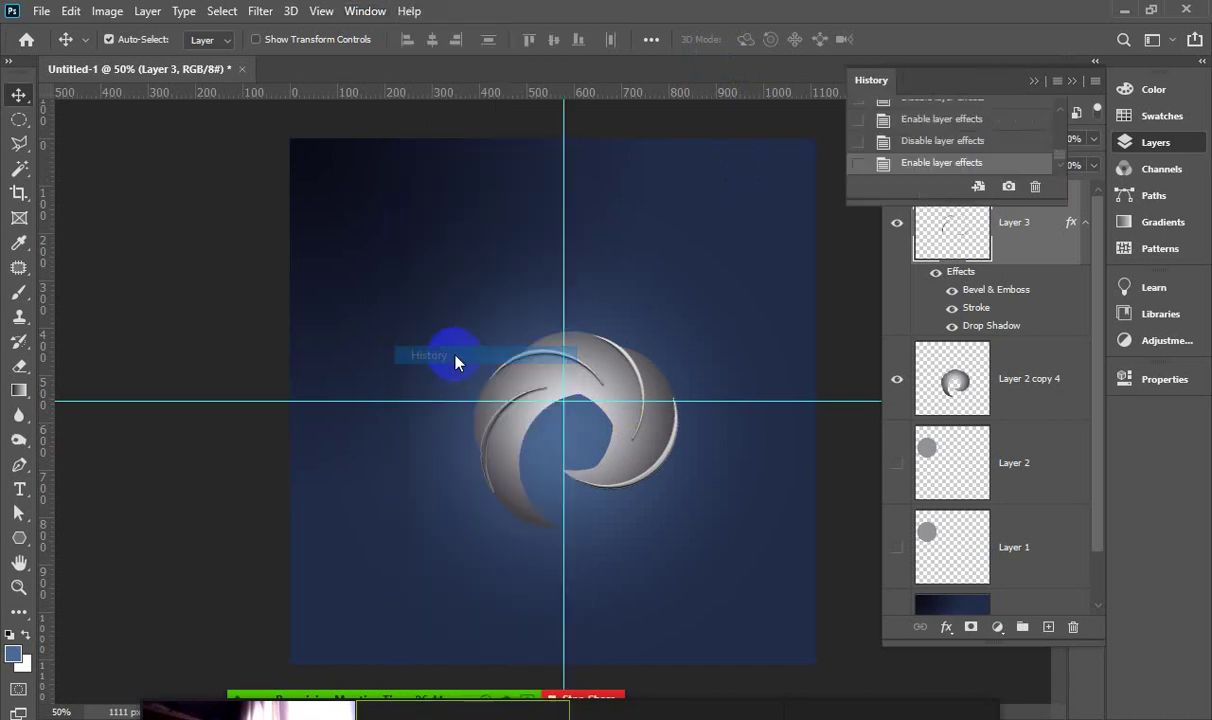
left_click_drag(1005, 200, 1015, 622)
scroll(912, 346, "up", 3)
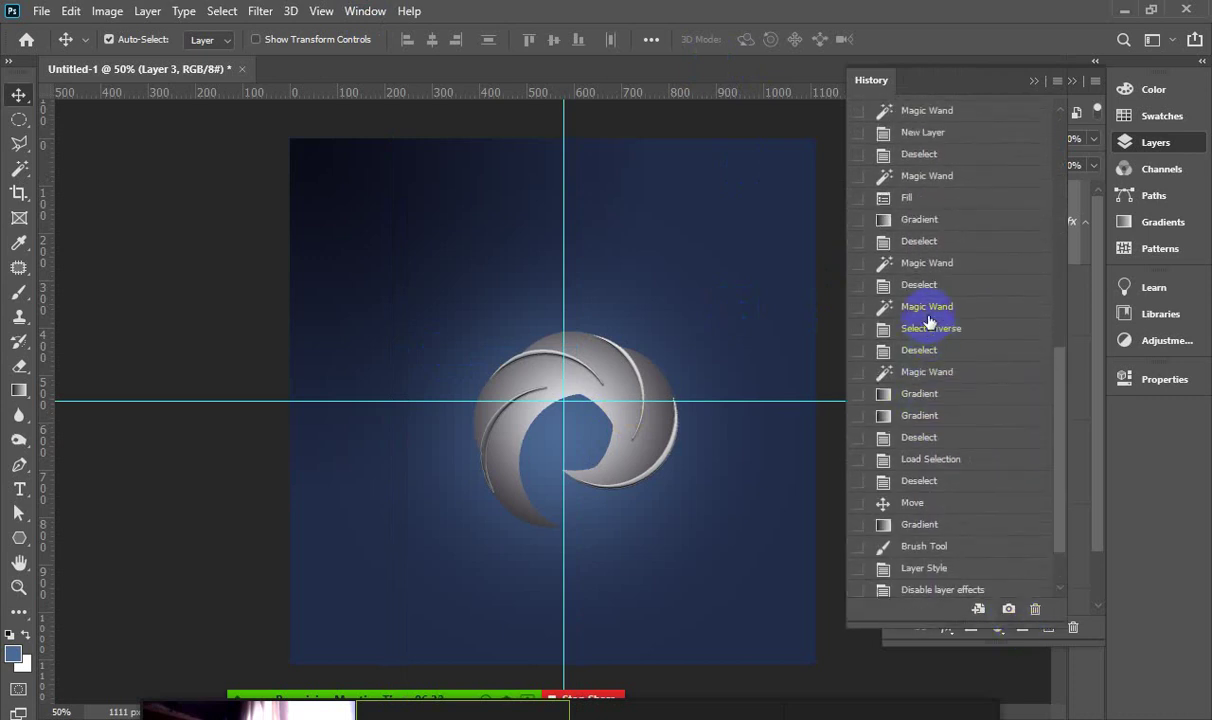
scroll(930, 235, "up", 3)
scroll(945, 250, "up", 2)
scroll(900, 130, "up", 2)
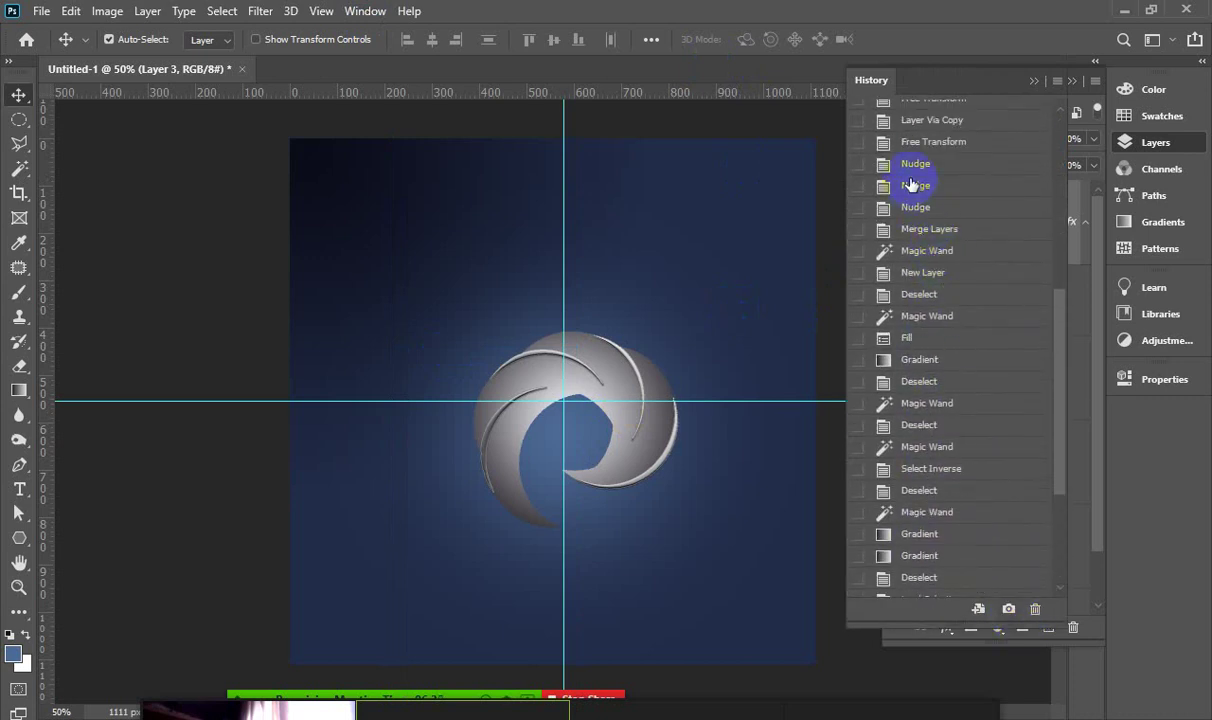
left_click(910, 166)
scroll(930, 240, "up", 3)
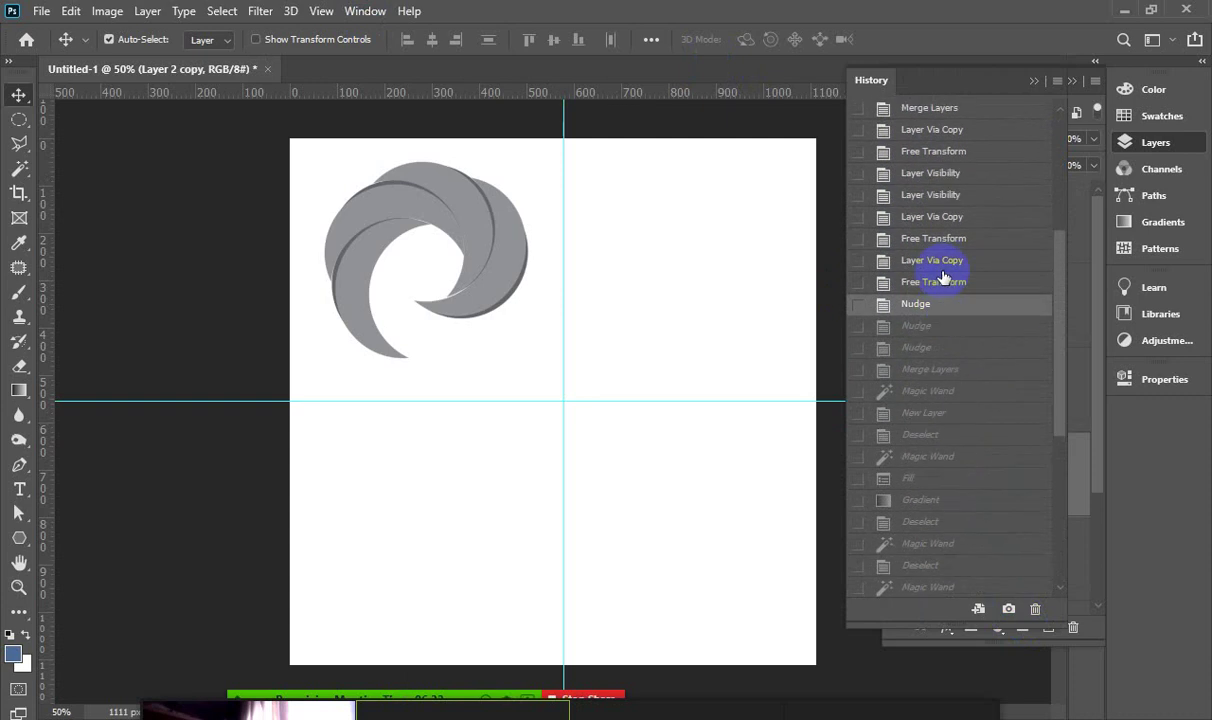
scroll(945, 275, "up", 3)
scroll(930, 250, "up", 3)
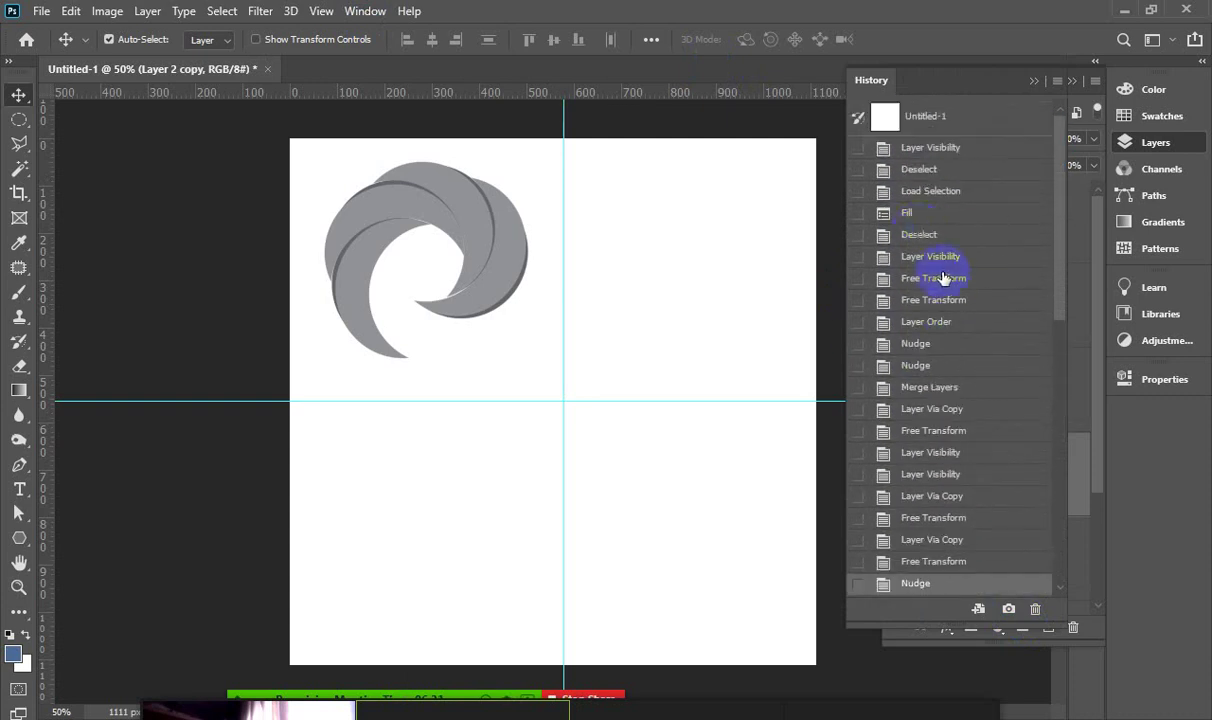
left_click(908, 214)
left_click(938, 433)
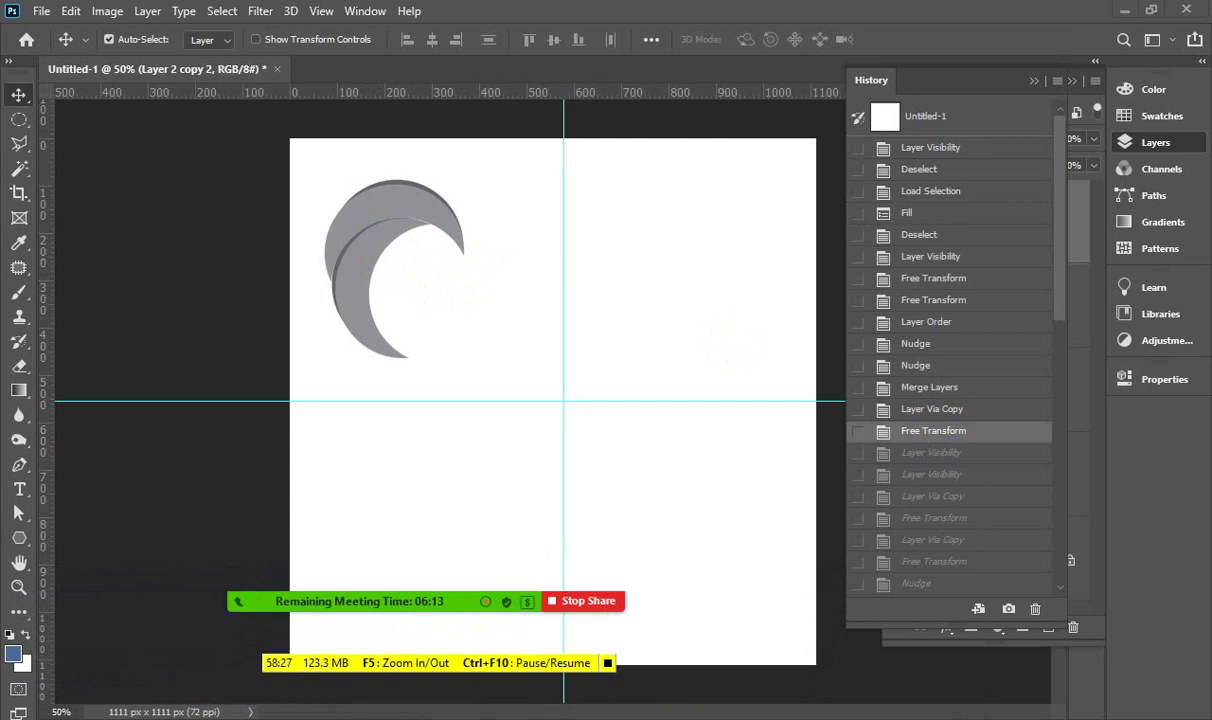
Reopen 3dd.JPG, dock History under Layers, and place the reference beside the canvas
left_click(725, 660)
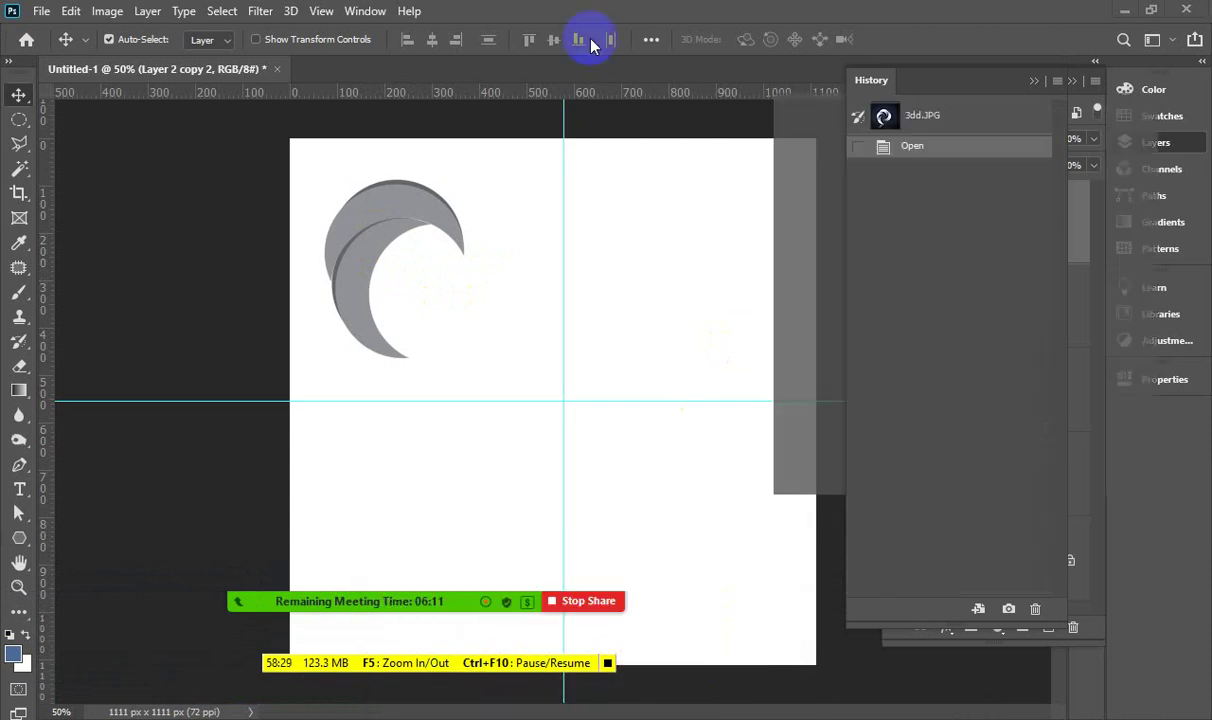
left_click_drag(965, 77, 1014, 379)
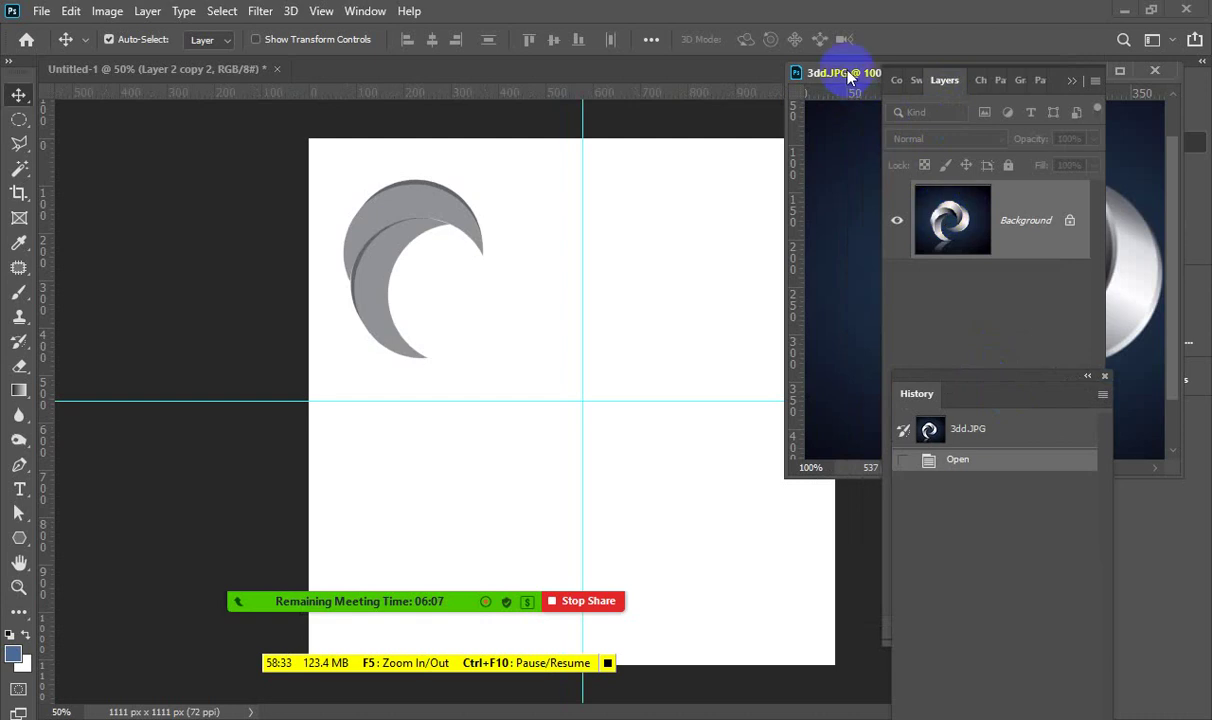
mouse_move(845, 73)
left_mouse_down()
mouse_move(672, 85)
mouse_move(628, 141)
left_mouse_up()
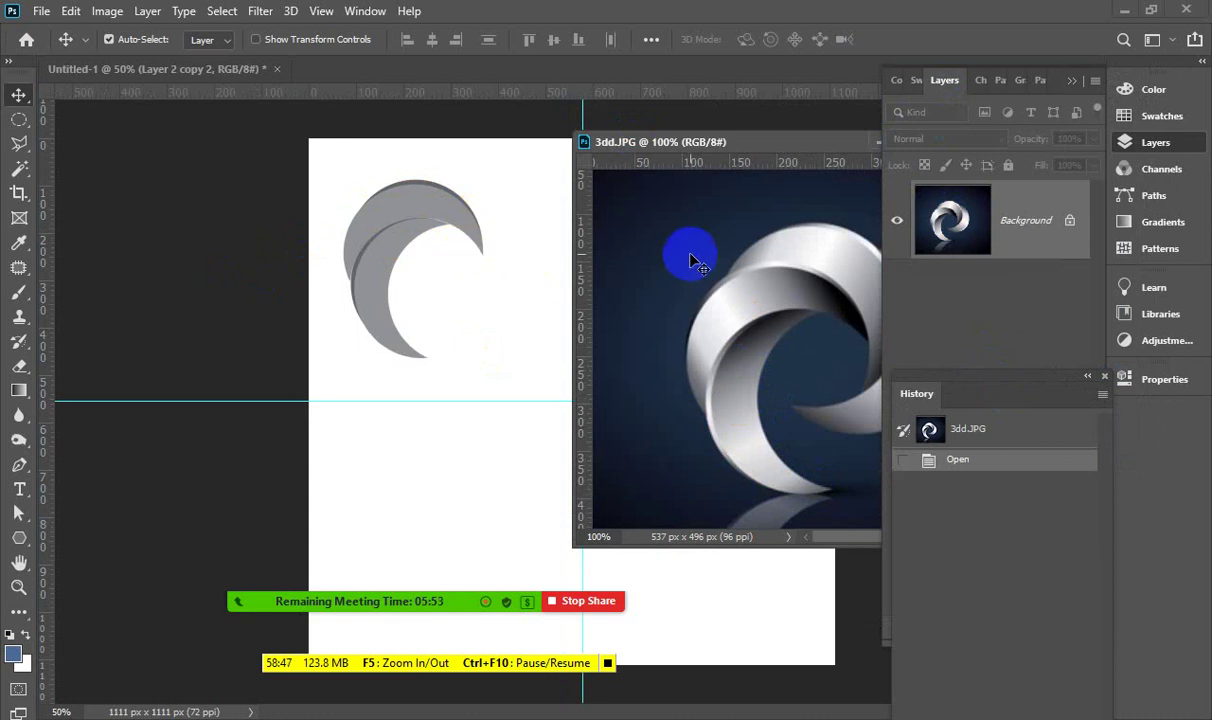
left_click_drag(690, 260, 700, 367)
left_click_drag(676, 298, 680, 373)
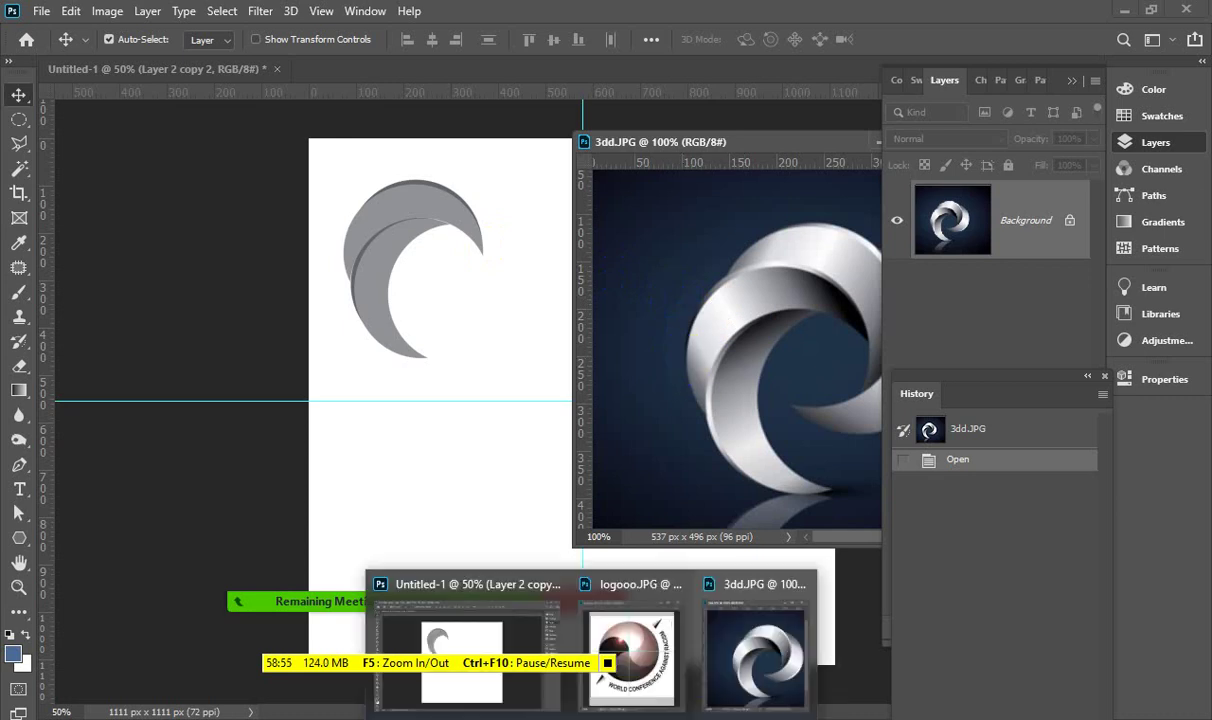
Restore the later Free Transform History state showing the full swirl
left_click(517, 207)
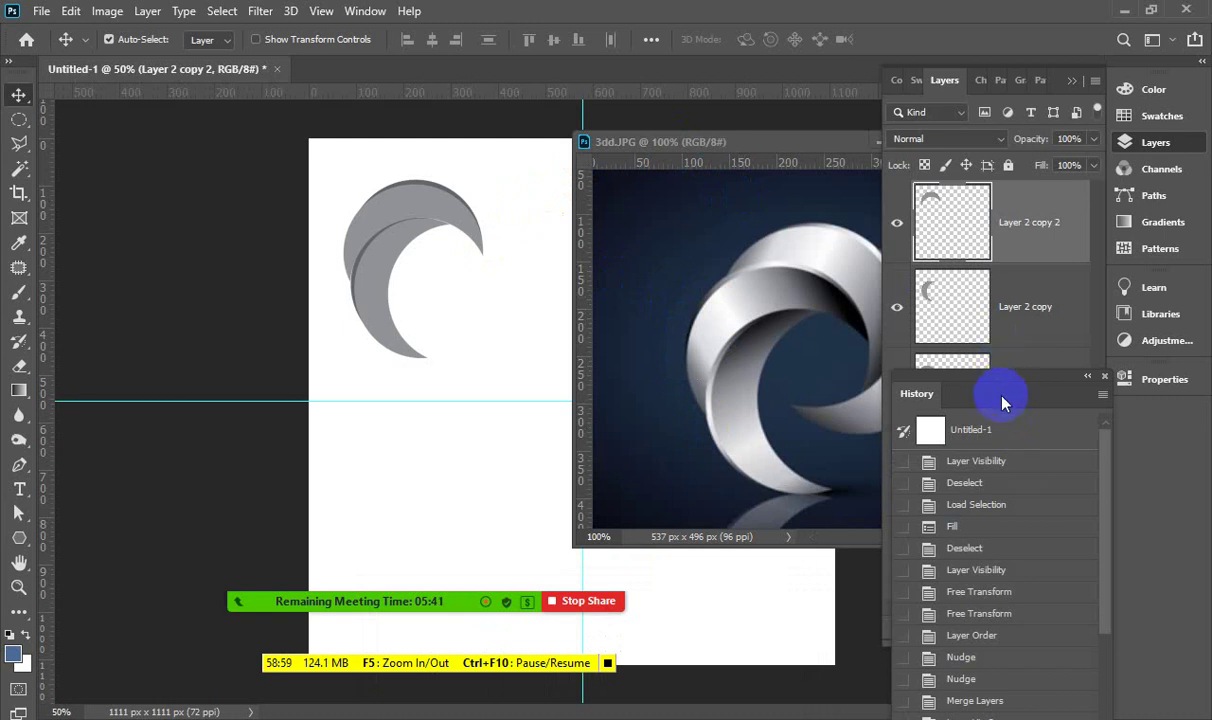
left_click_drag(998, 392, 995, 225)
scroll(1020, 476, "down", 1)
scroll(985, 480, "down", 3)
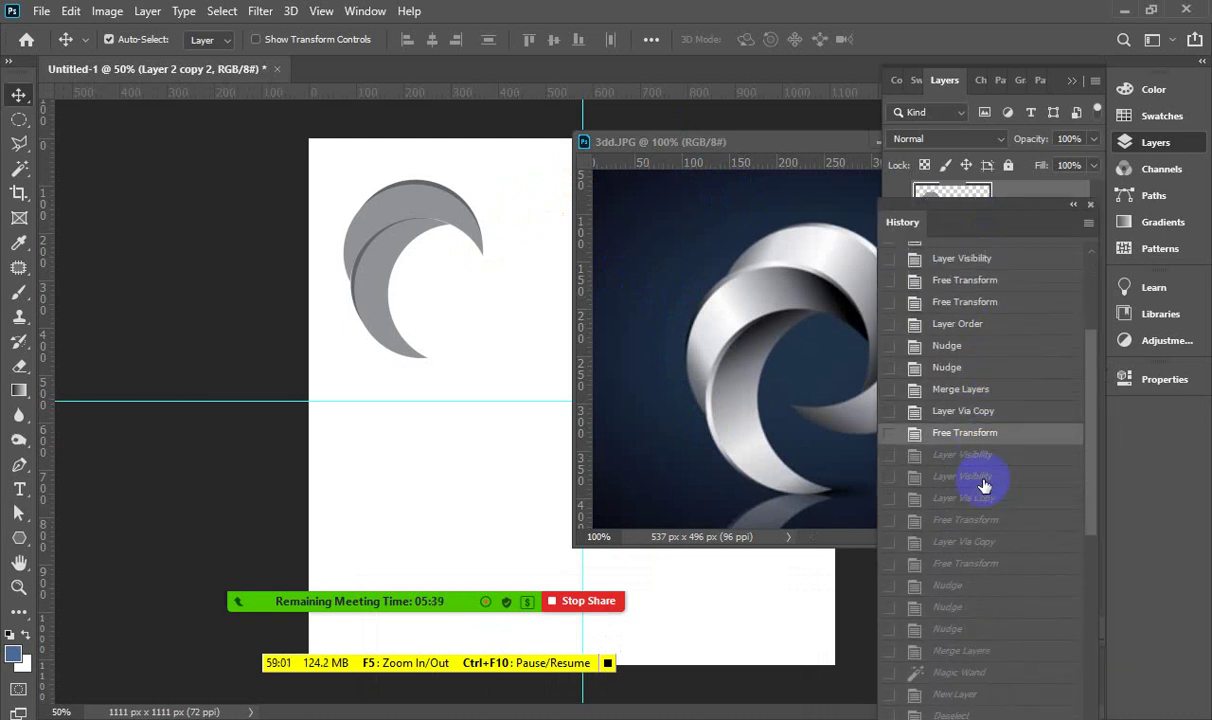
scroll(975, 480, "down", 2)
left_click(957, 495)
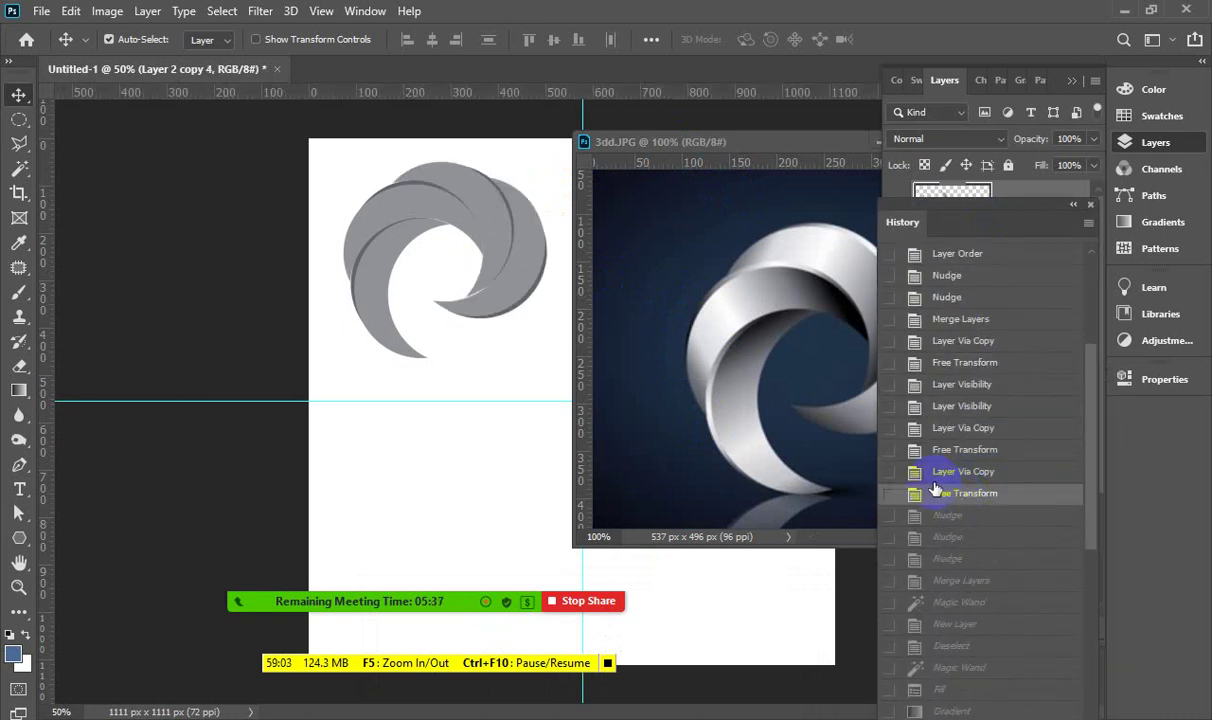
Position 3dd.JPG right of the canvas, close History, and collapse the Layers panel group
left_click_drag(845, 152, 823, 152)
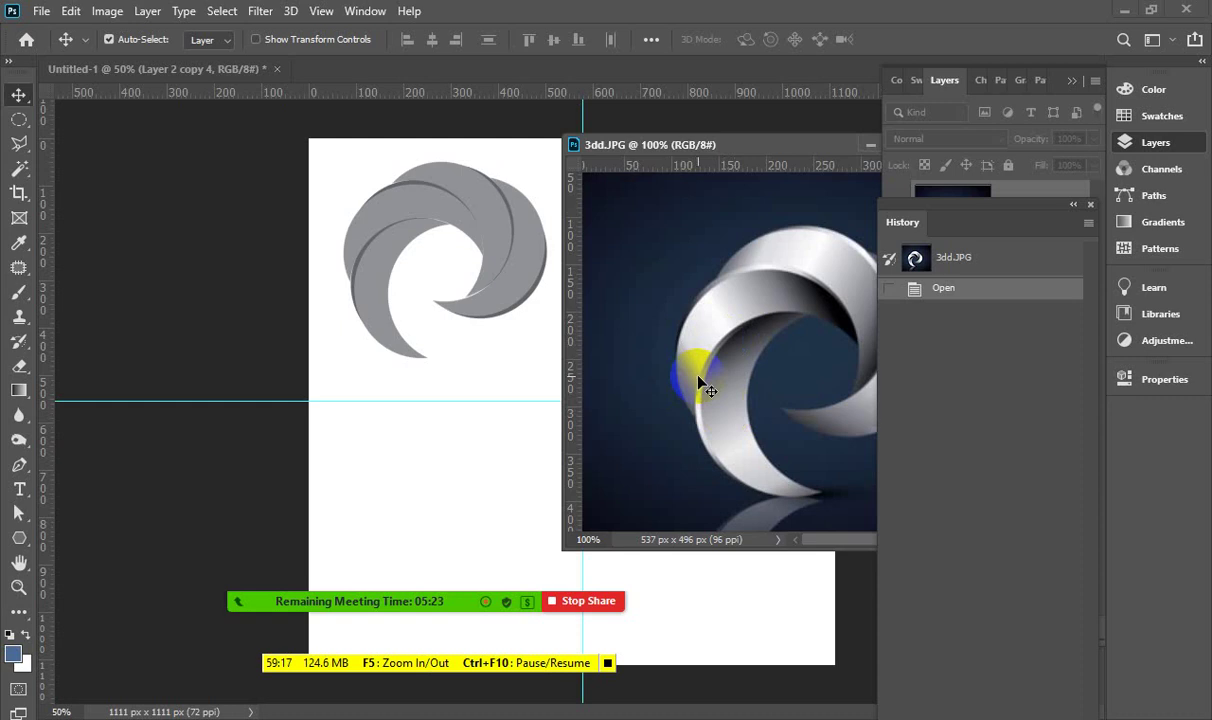
left_click(745, 148)
mouse_move(745, 152)
left_mouse_down()
mouse_move(578, 333)
mouse_move(594, 335)
left_mouse_up()
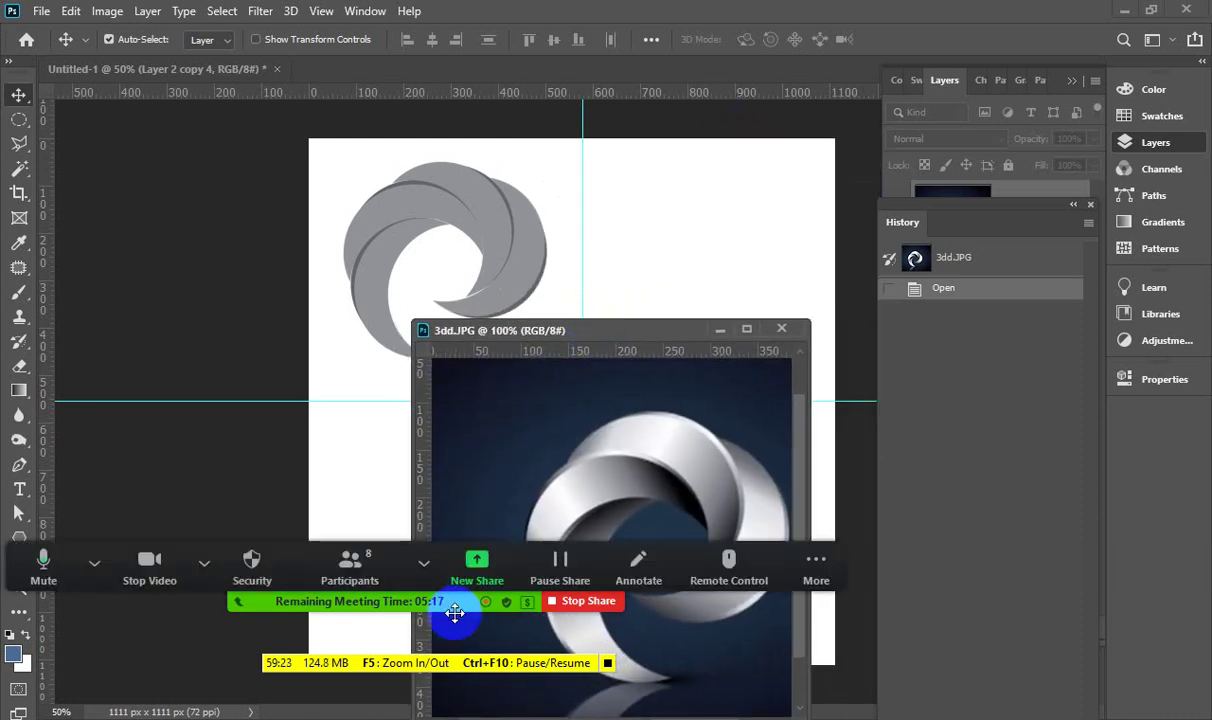
left_click_drag(457, 601, 487, 693)
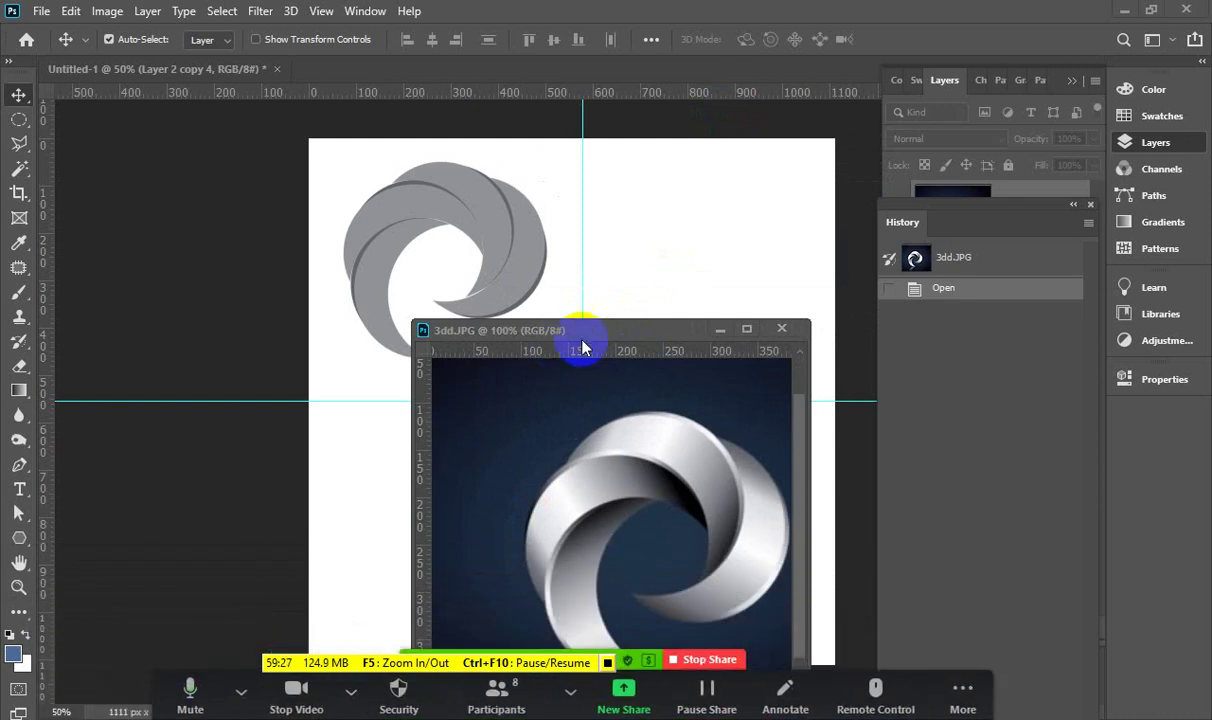
left_click_drag(608, 330, 725, 213)
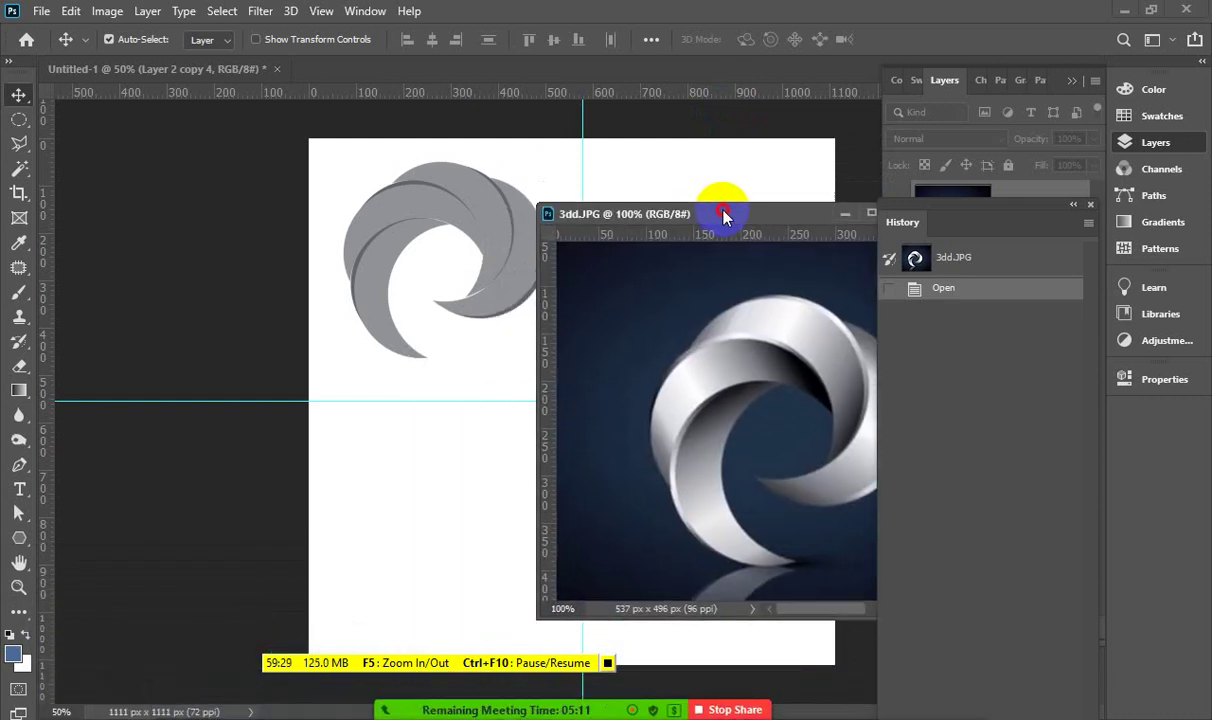
left_click(1090, 209)
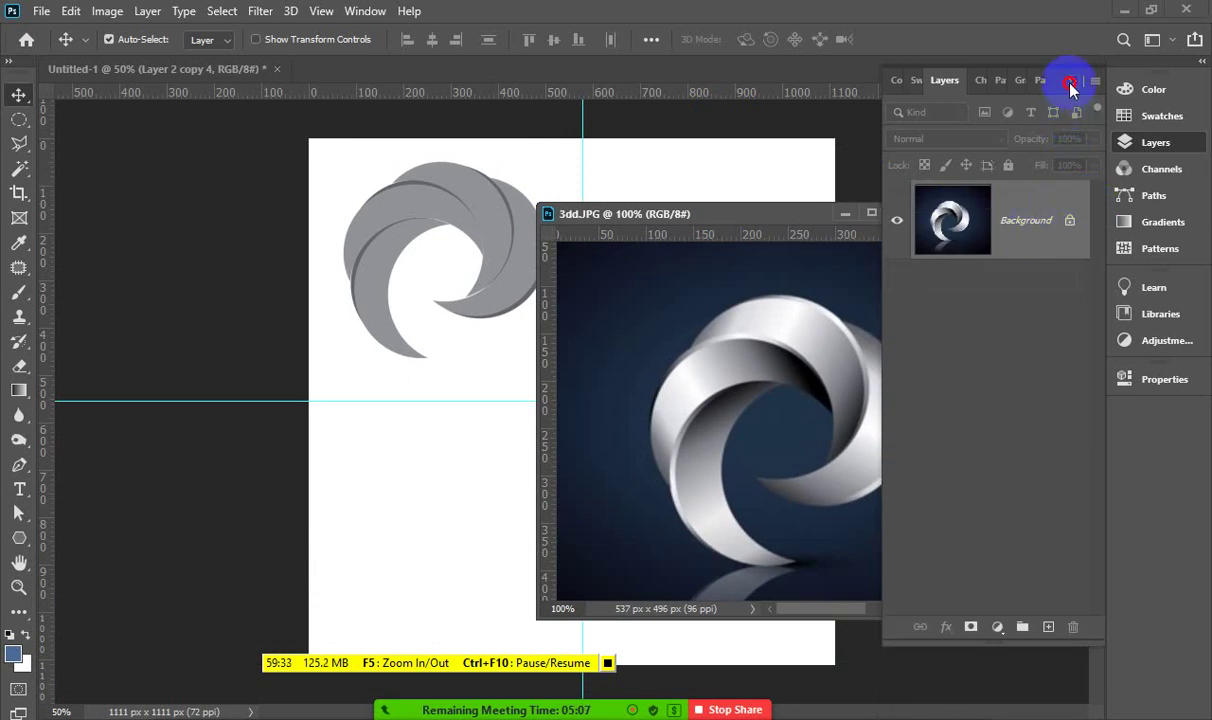
left_click(1070, 85)
left_click_drag(767, 219, 887, 148)
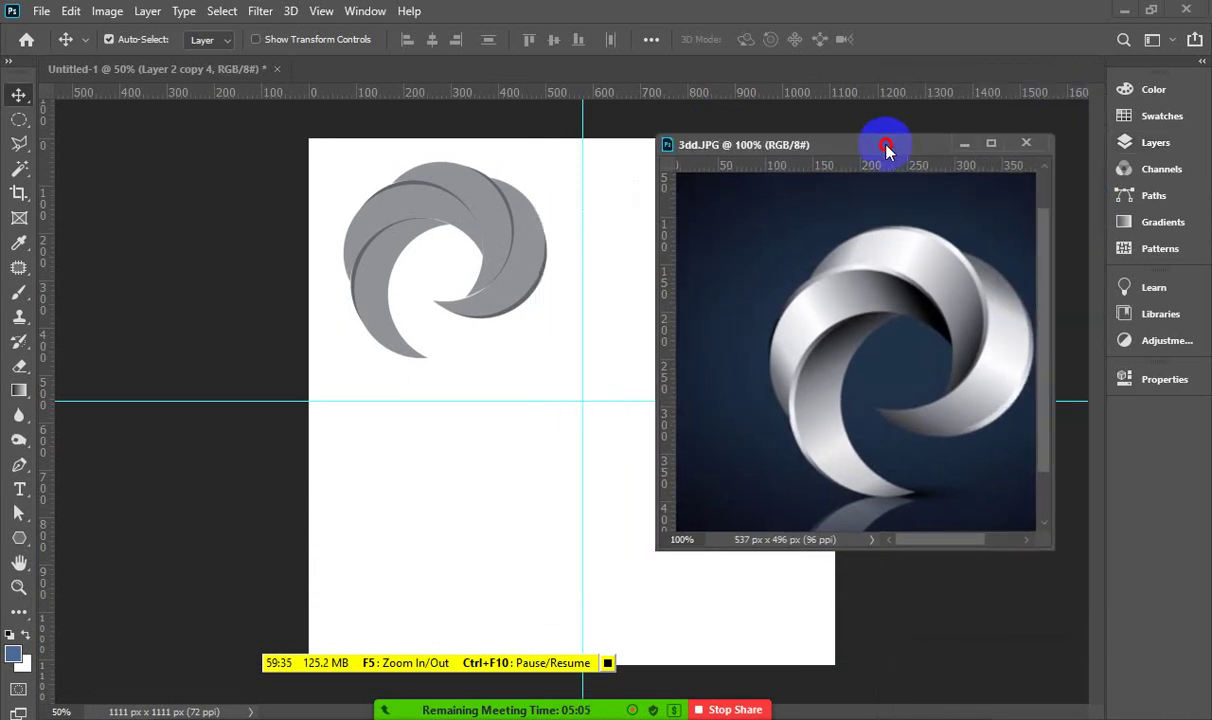
mouse_move(803, 344)
left_mouse_down()
mouse_move(820, 376)
mouse_move(740, 315)
left_mouse_up()
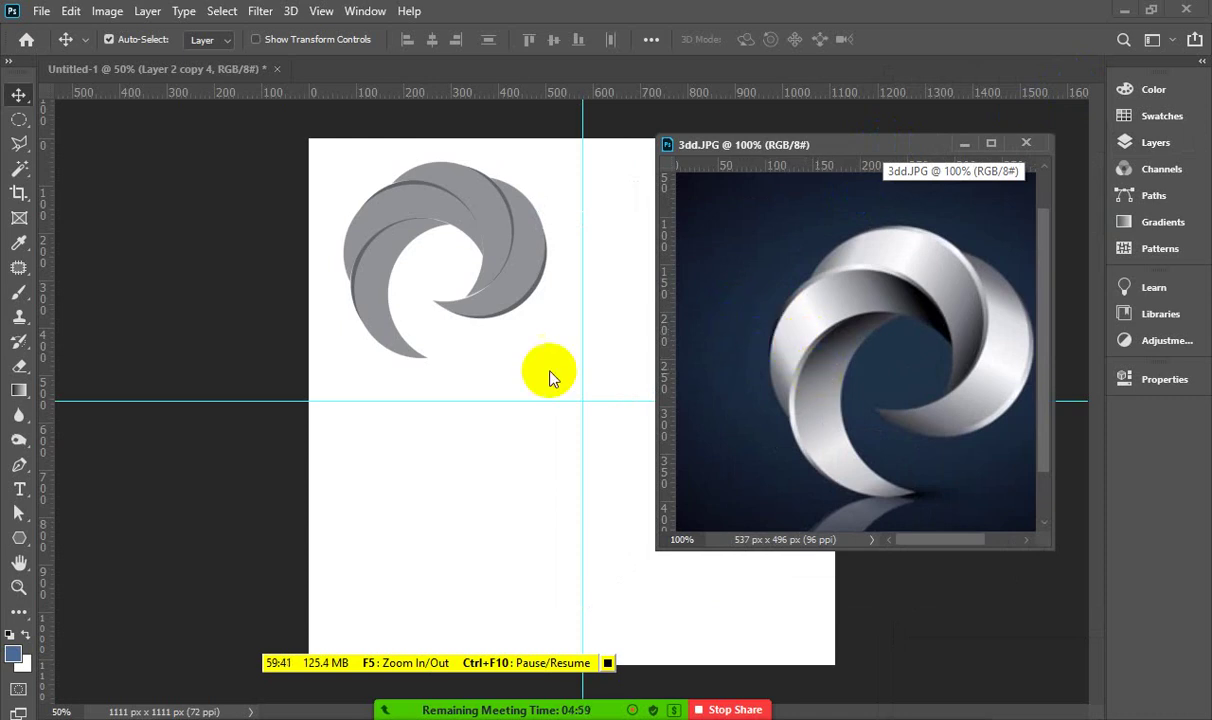
left_click(389, 262)
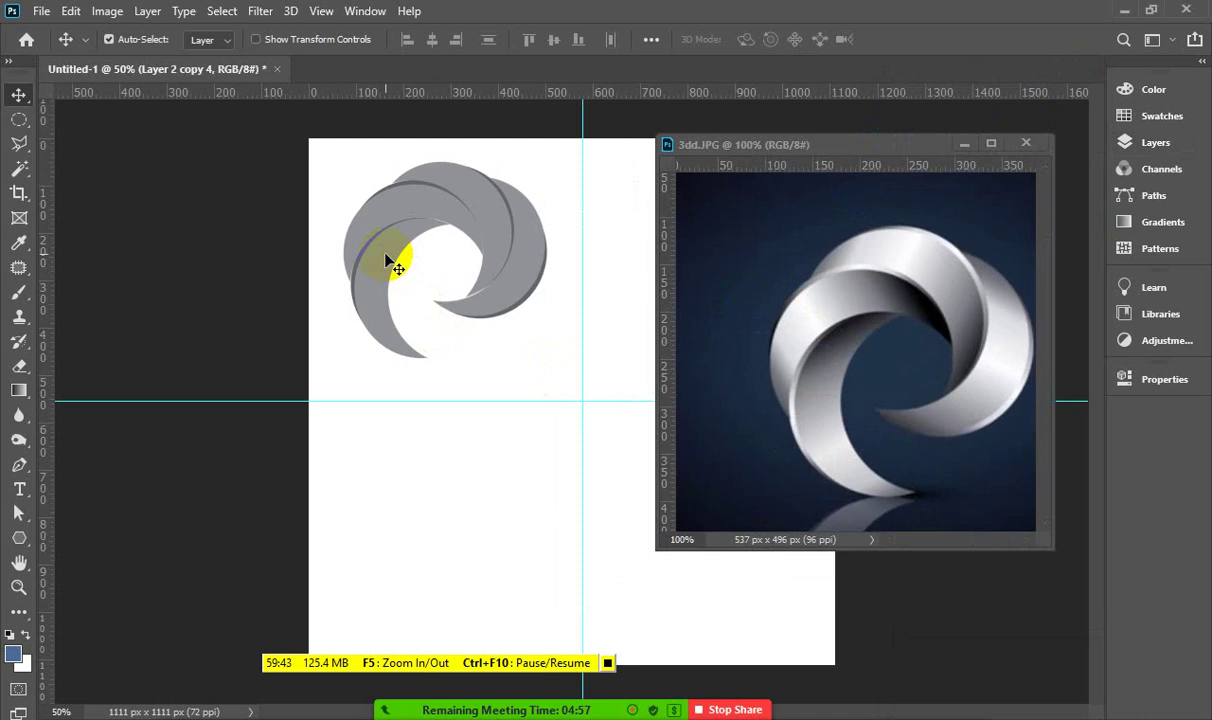
left_click(386, 256)
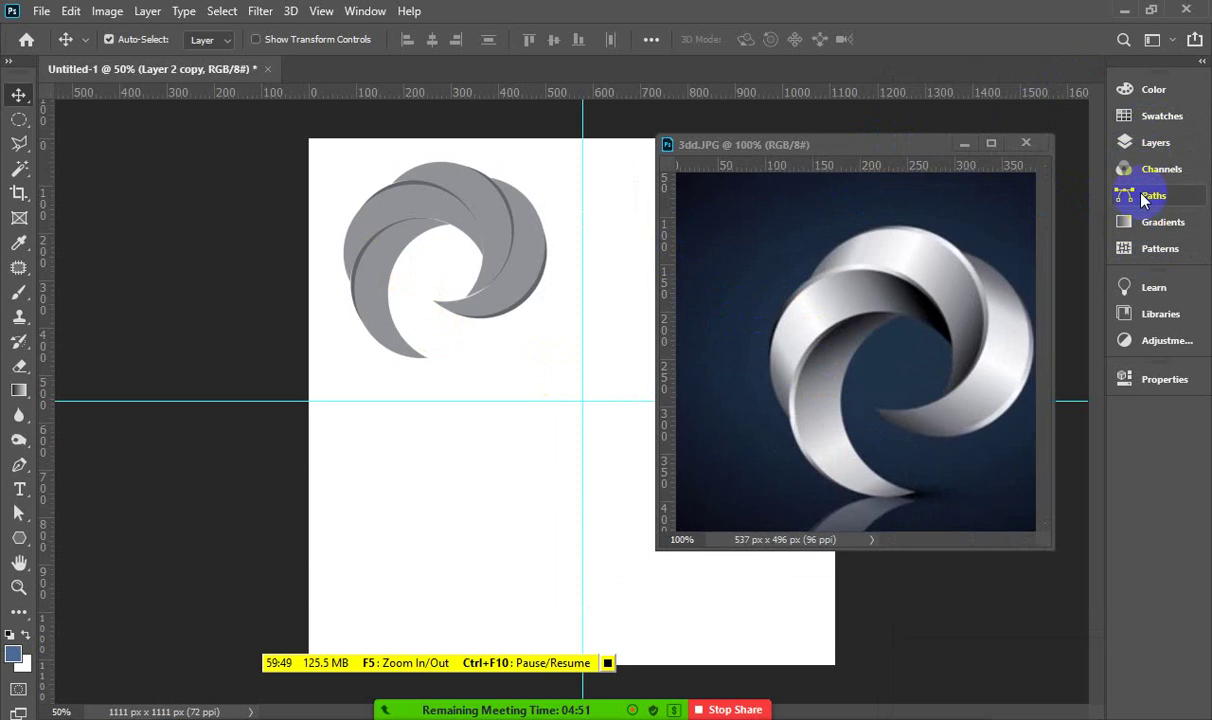
Give Layer 2 copy an Inner Shadow and a Multiply, 45%, 2 px Drop Shadow
left_click(1150, 143)
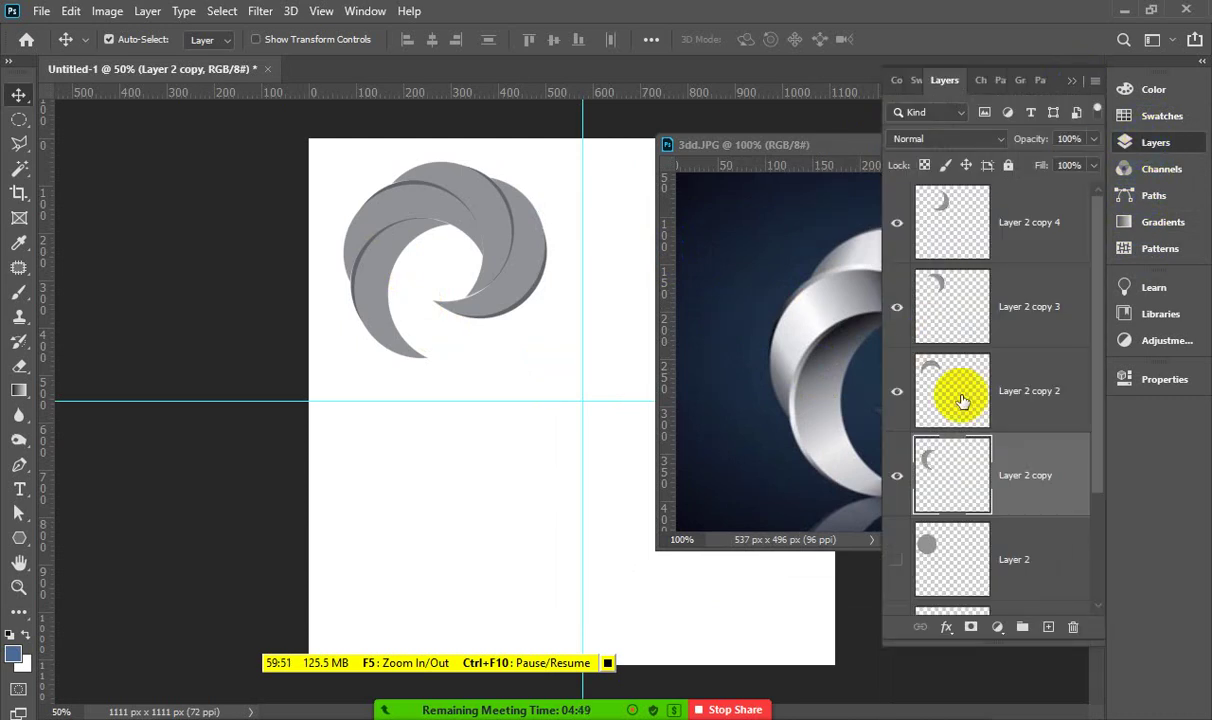
left_click(929, 283)
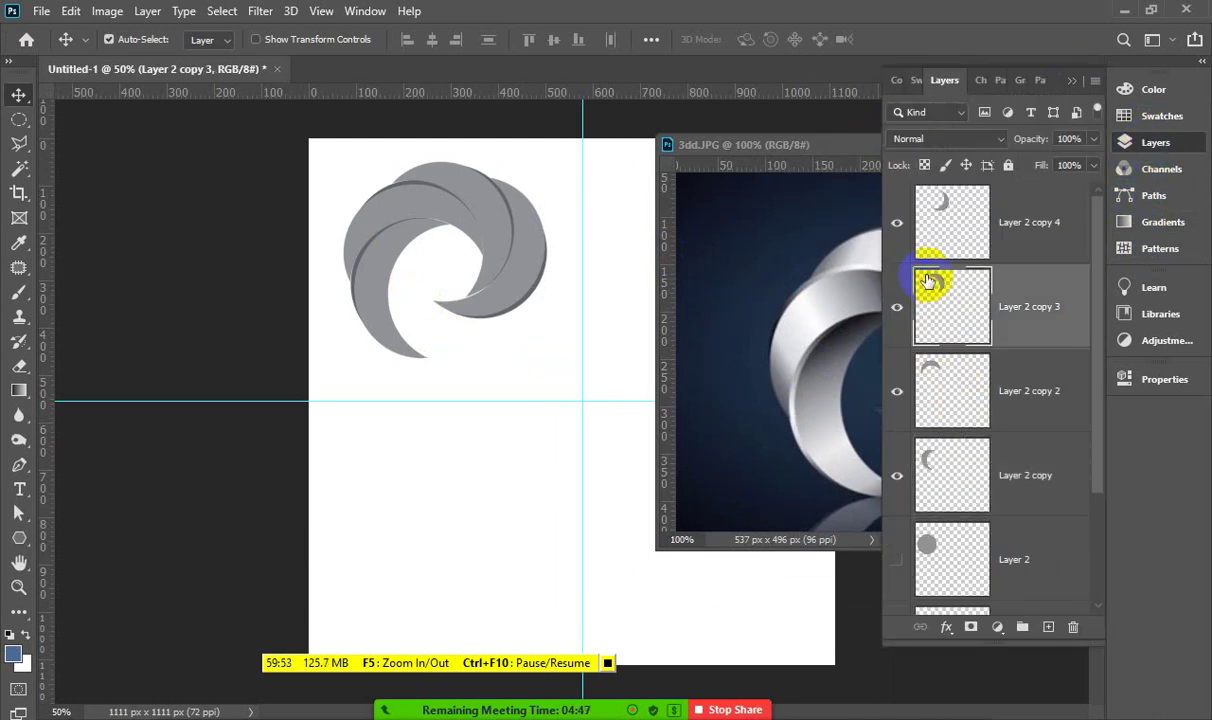
left_click(374, 288)
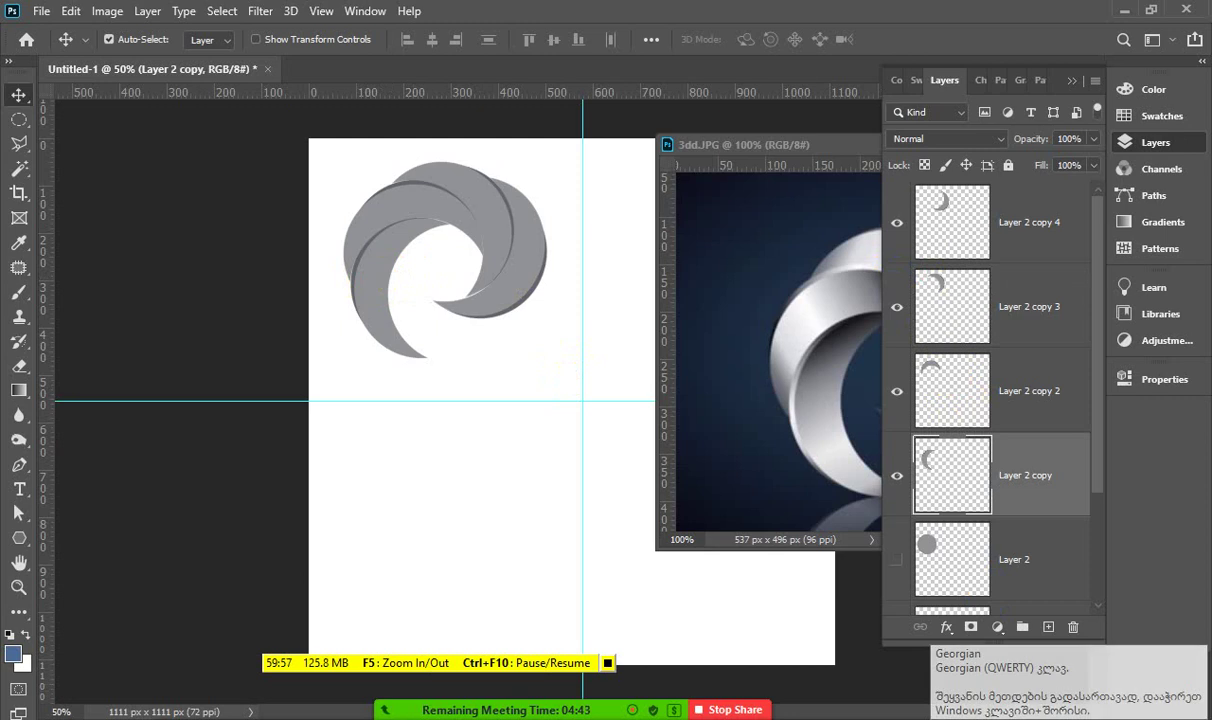
left_click(945, 627)
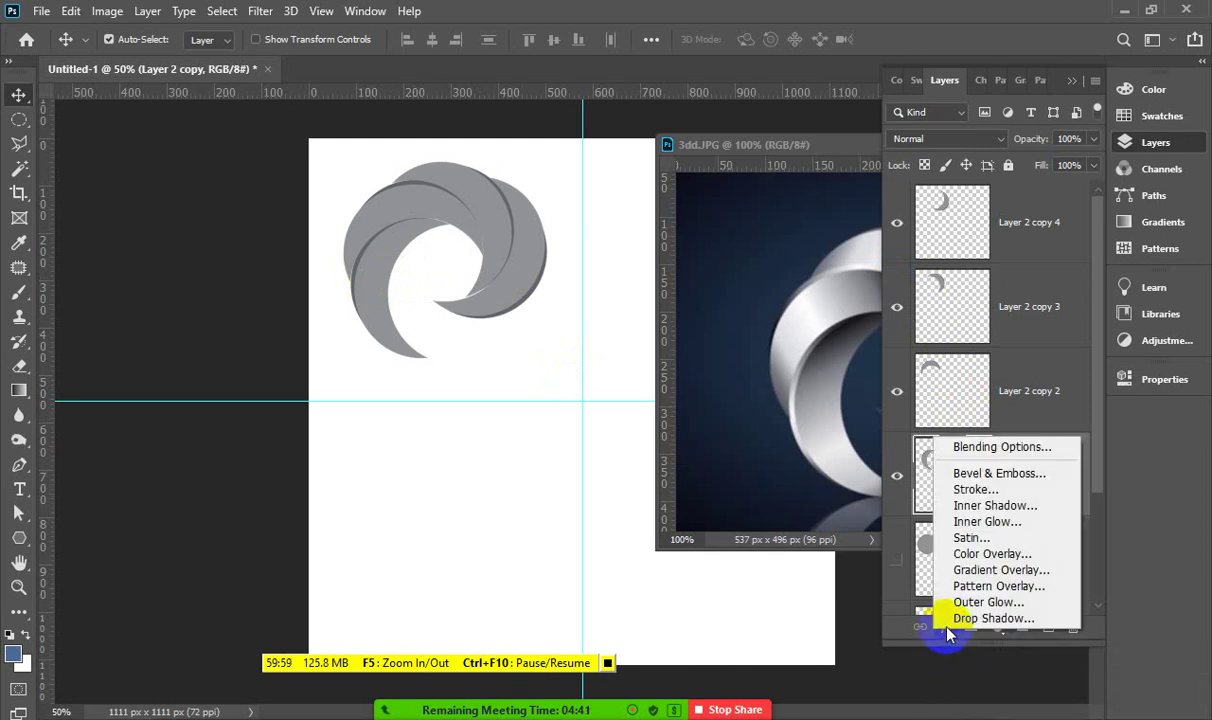
left_click(972, 517)
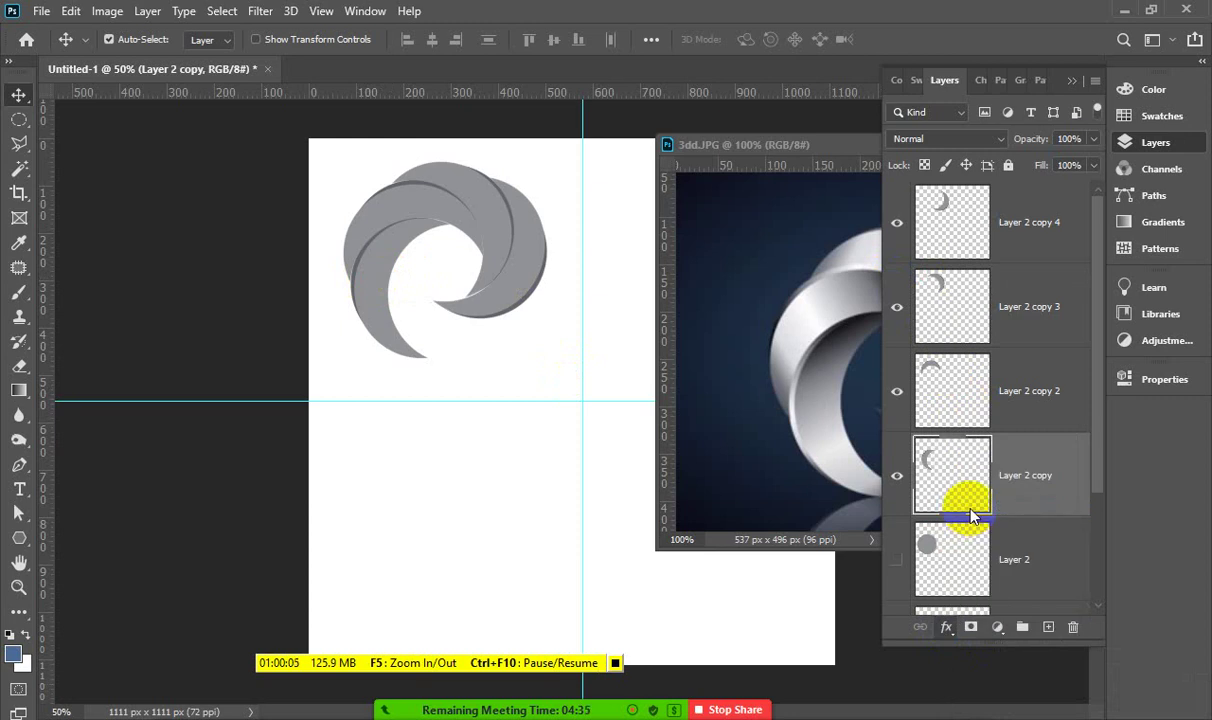
key("h")
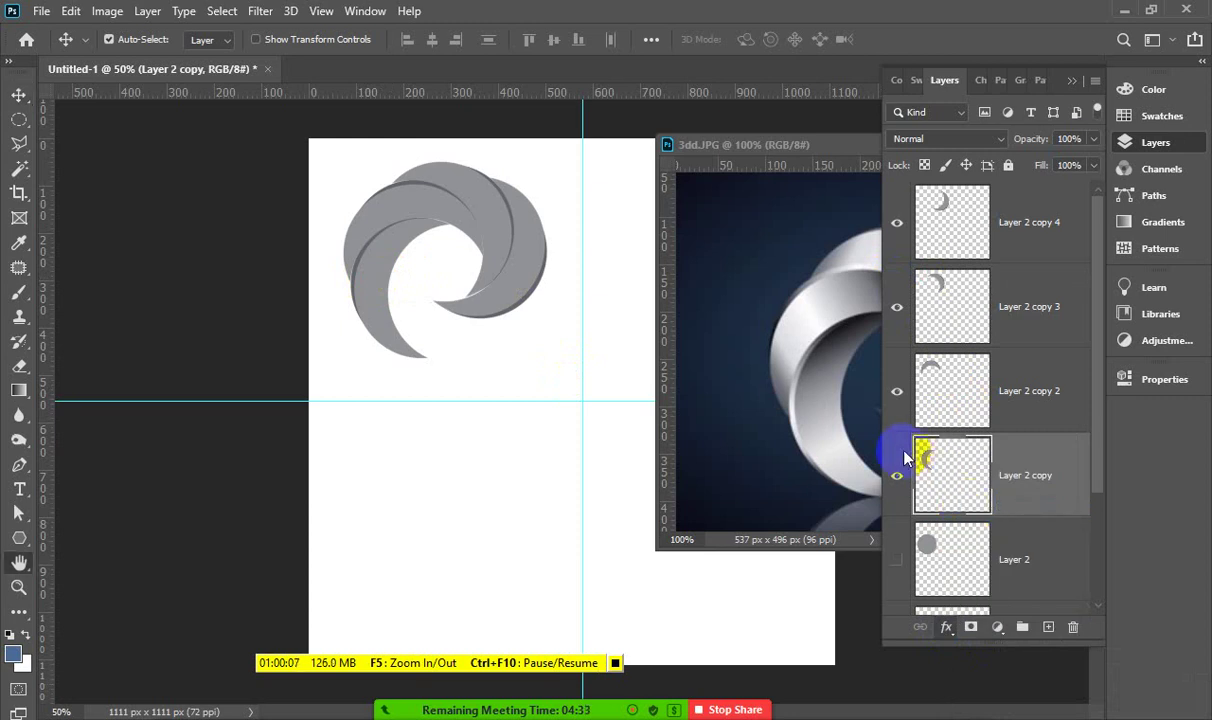
double_click(907, 460)
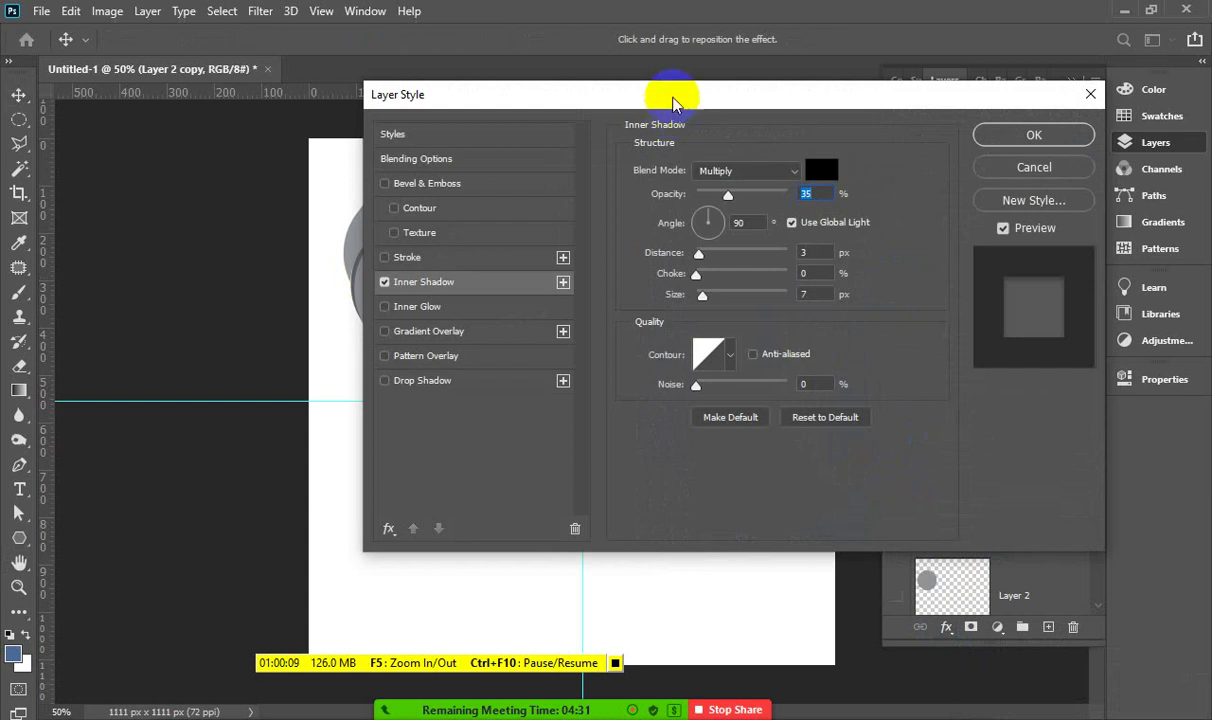
mouse_move(673, 103)
left_mouse_down()
mouse_move(909, 141)
mouse_move(869, 126)
left_mouse_up()
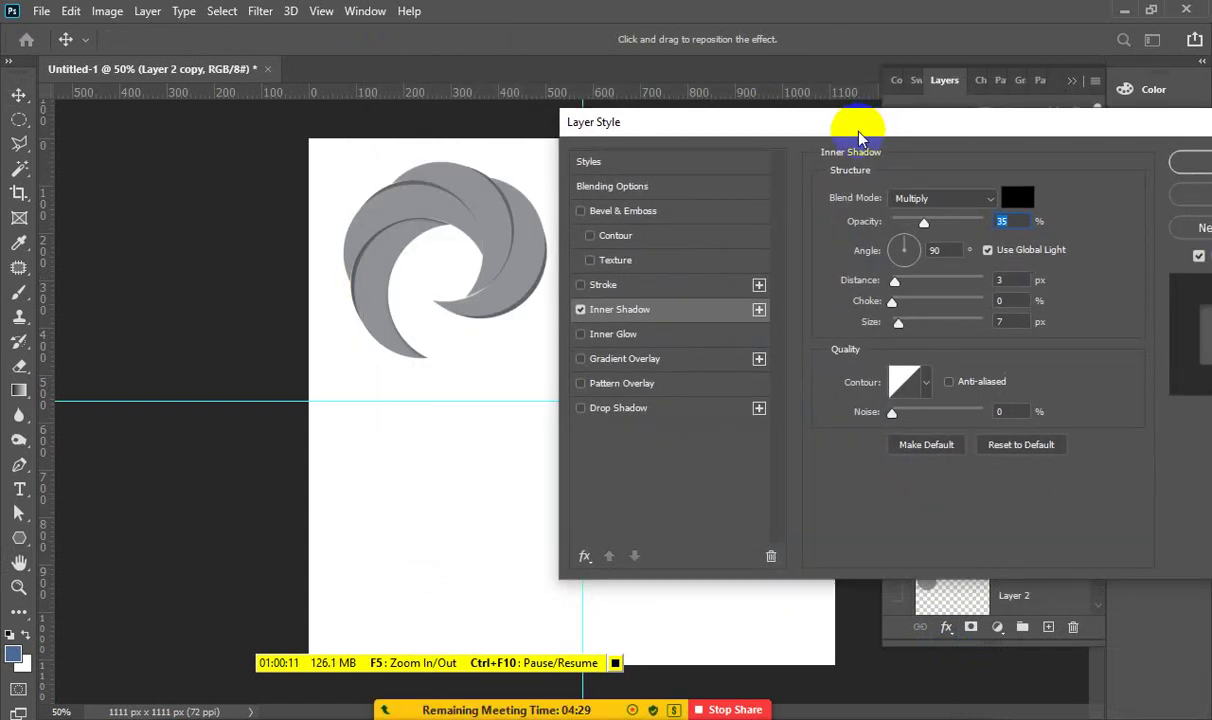
left_click(622, 409)
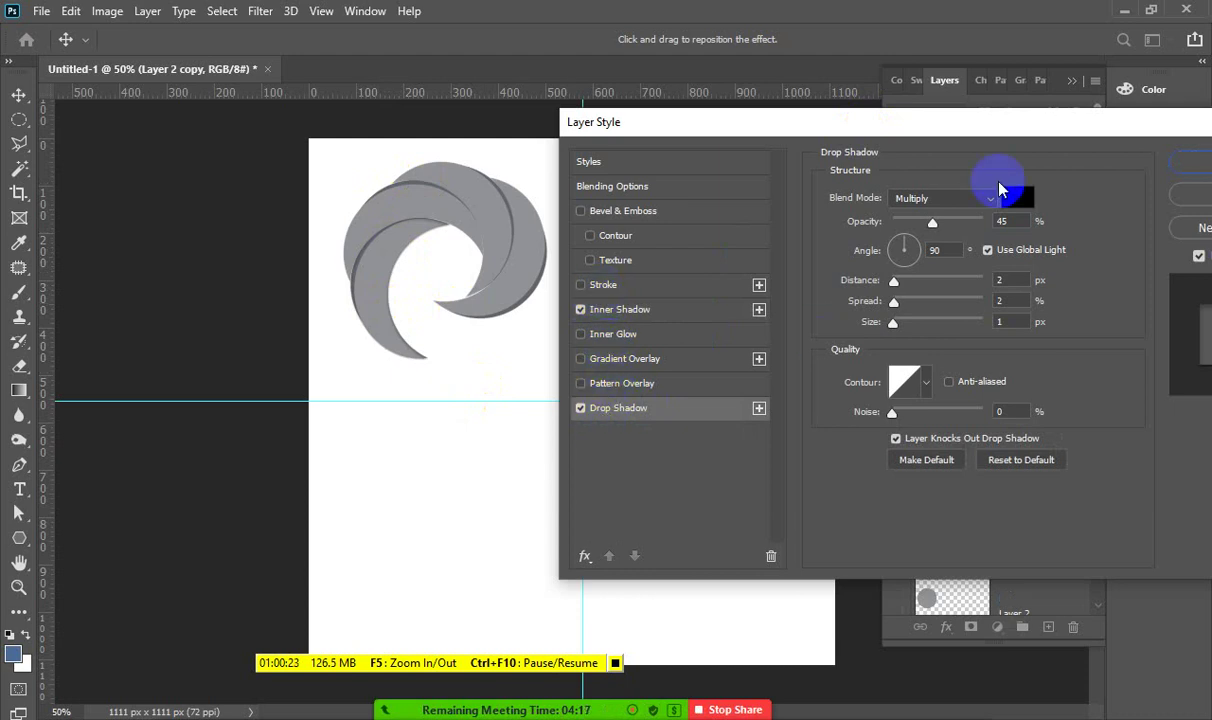
left_click(473, 320)
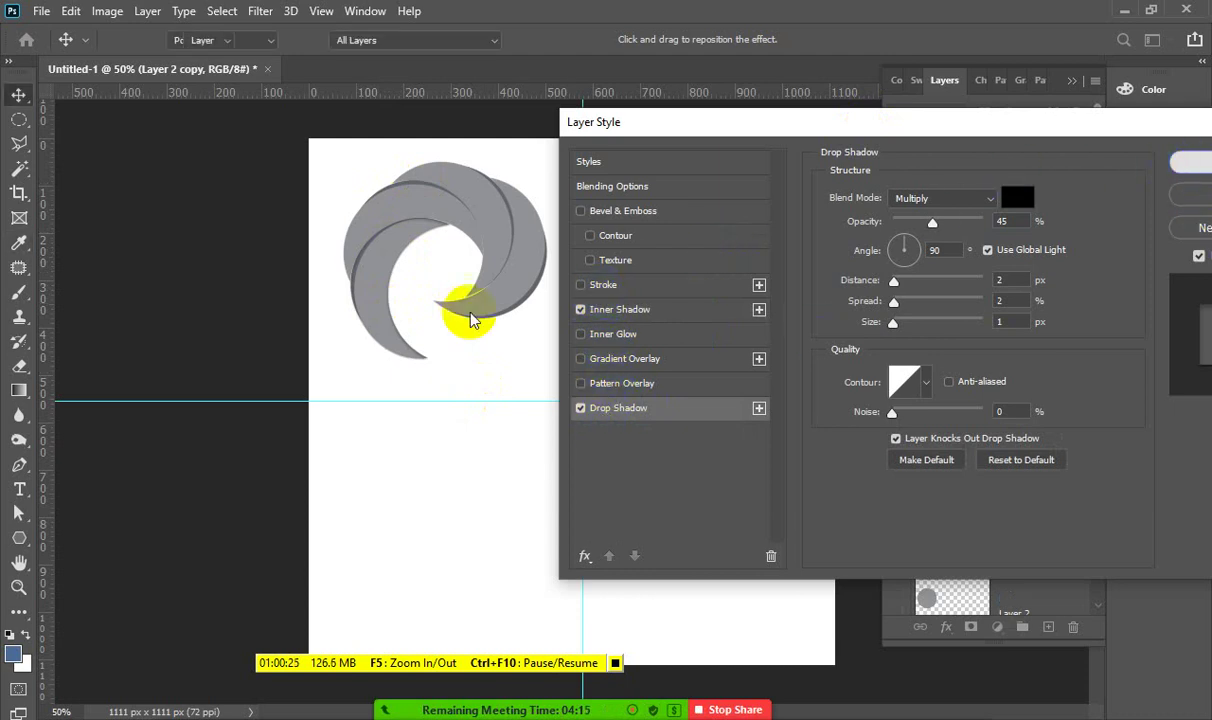
key("Return")
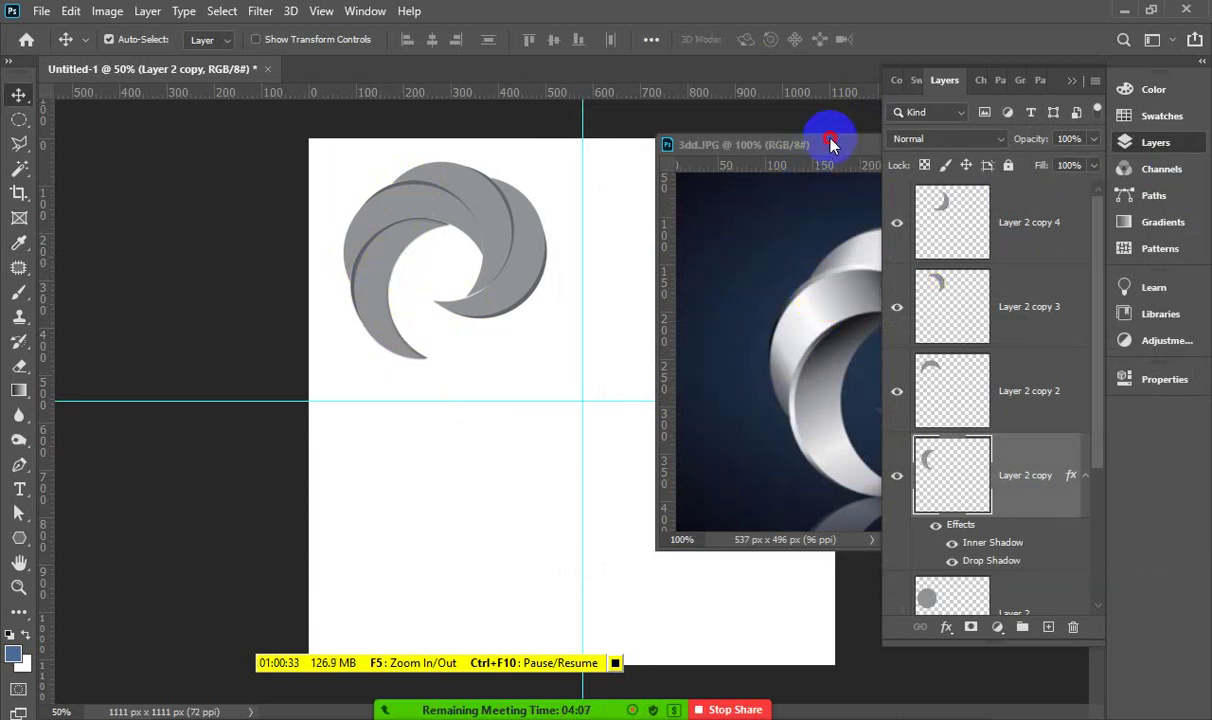
Bring the 3dd.JPG reference window forward and reposition it
left_click_drag(834, 144, 767, 148)
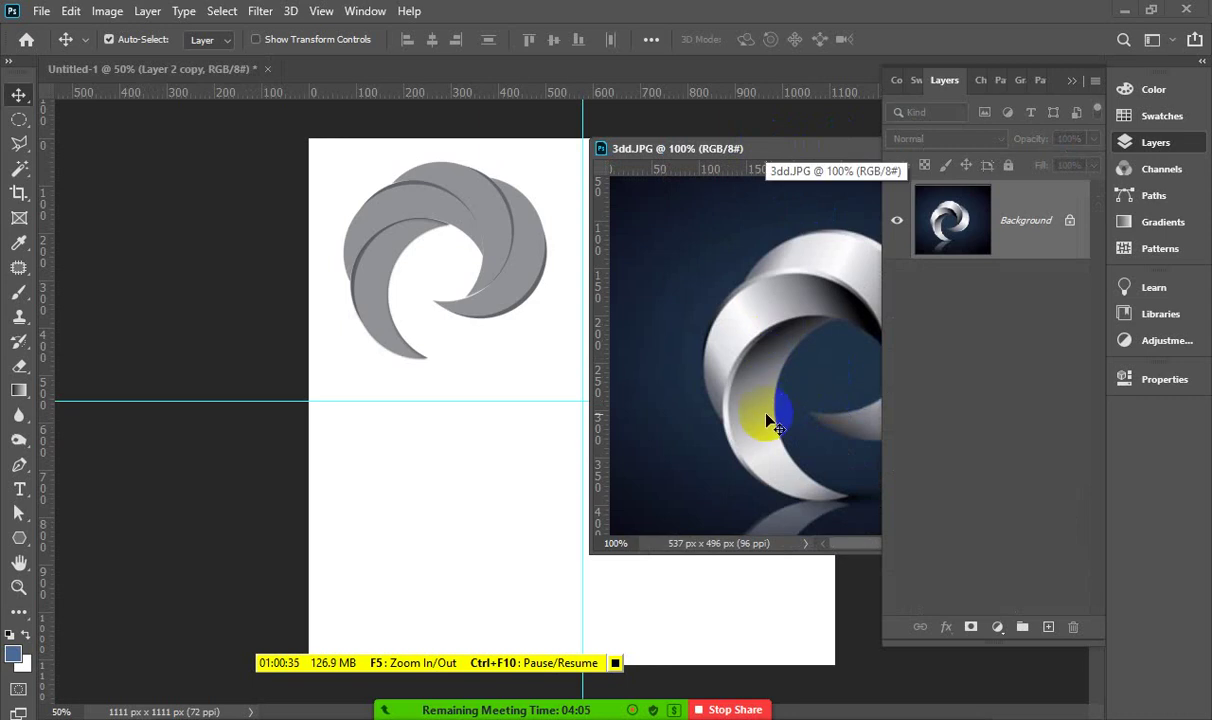
left_click(811, 303)
left_click(767, 311)
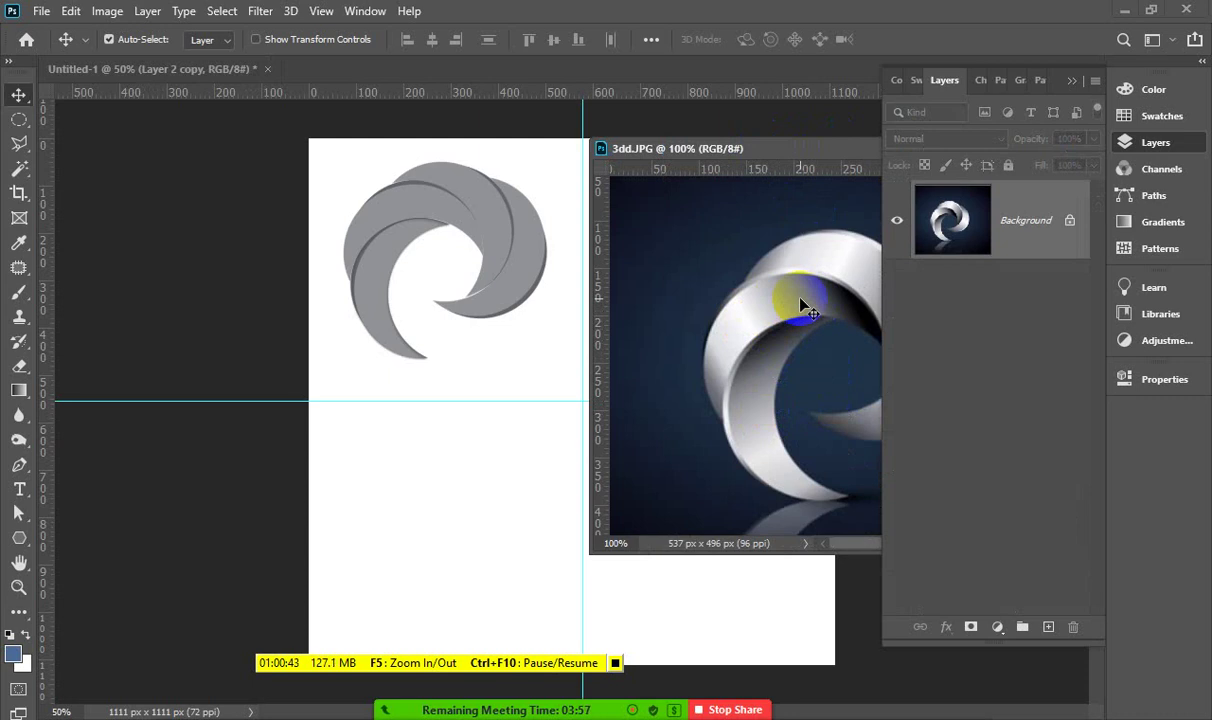
left_click(727, 284)
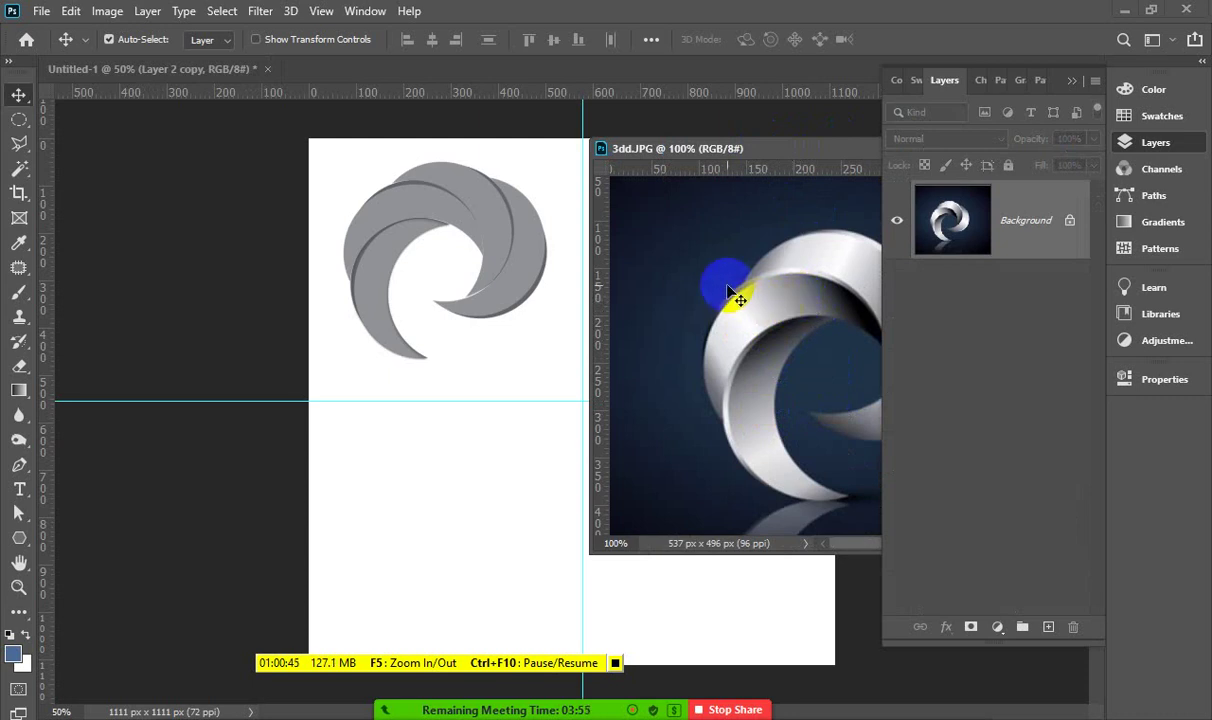
mouse_move(730, 292)
left_mouse_down()
mouse_move(703, 676)
mouse_move(693, 663)
left_mouse_up()
left_click(281, 195)
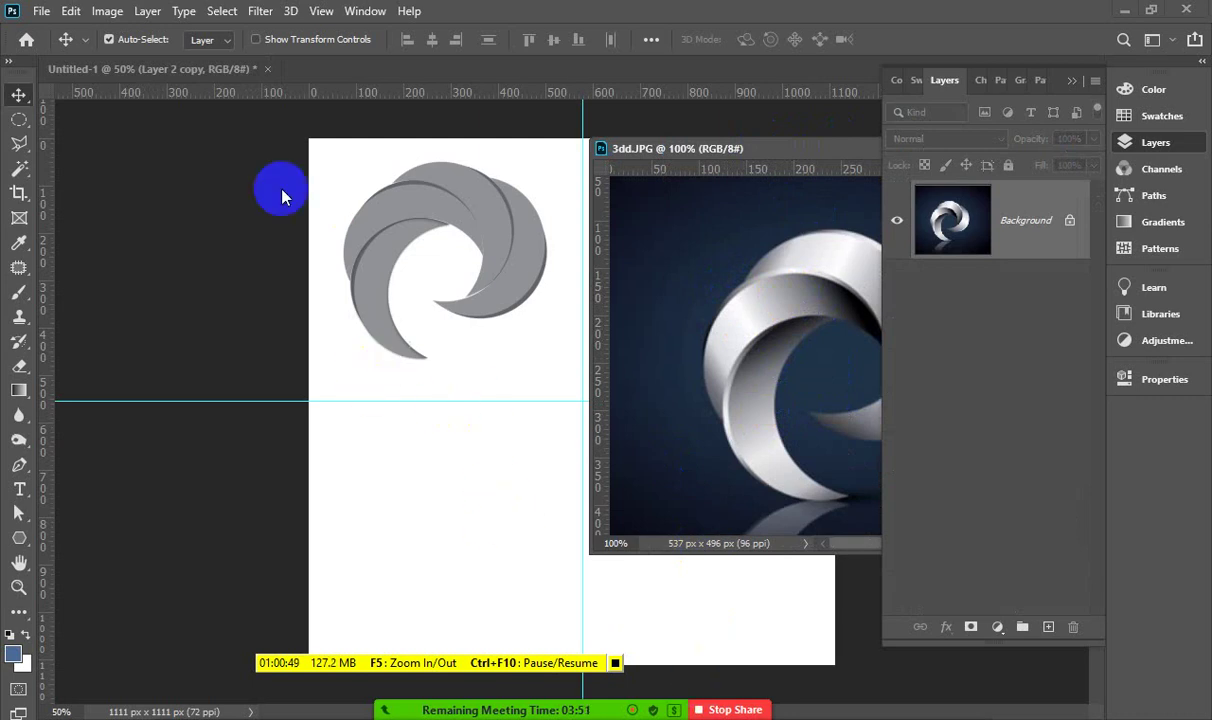
Close the 3dd.JPG reference image, leaving only the Untitled-1 swirl document
left_click(42, 14)
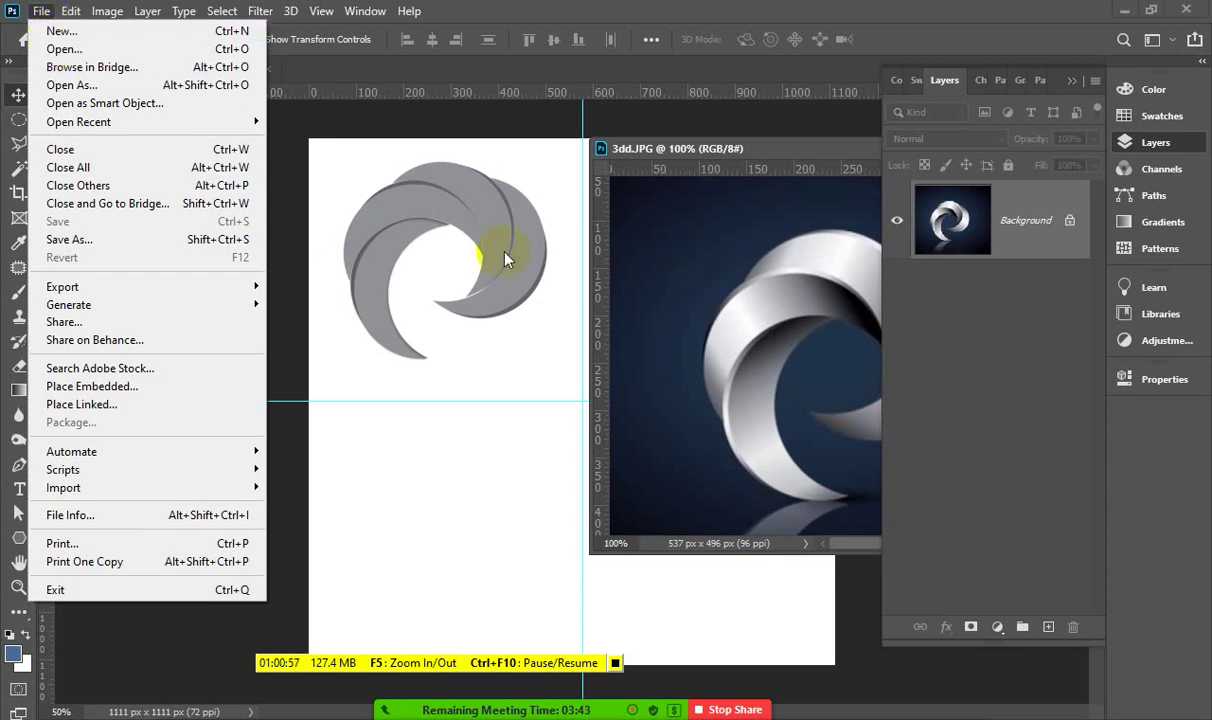
left_click(839, 195)
left_click_drag(820, 155, 565, 154)
left_click(708, 148)
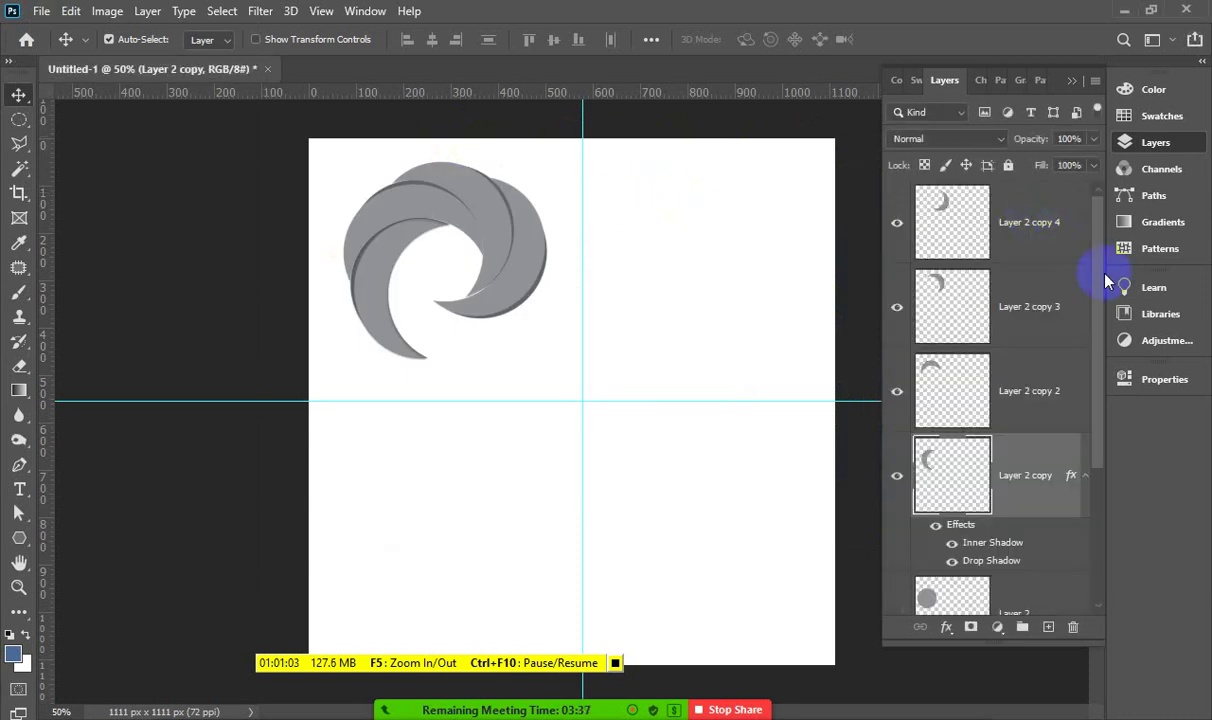
Select Layer 2 copy 4 through Layer 1 and delete them, keeping only Background
left_click(1040, 220)
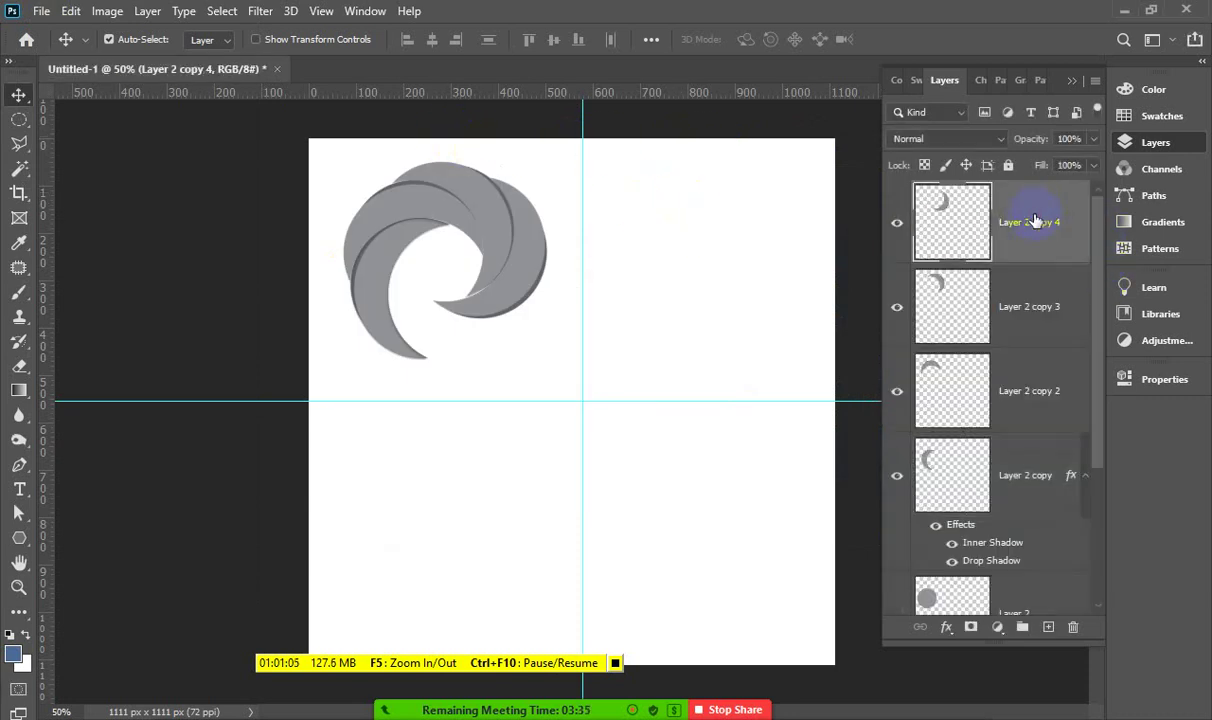
scroll(1062, 430, "down", 2)
scroll(1059, 439, "down", 1)
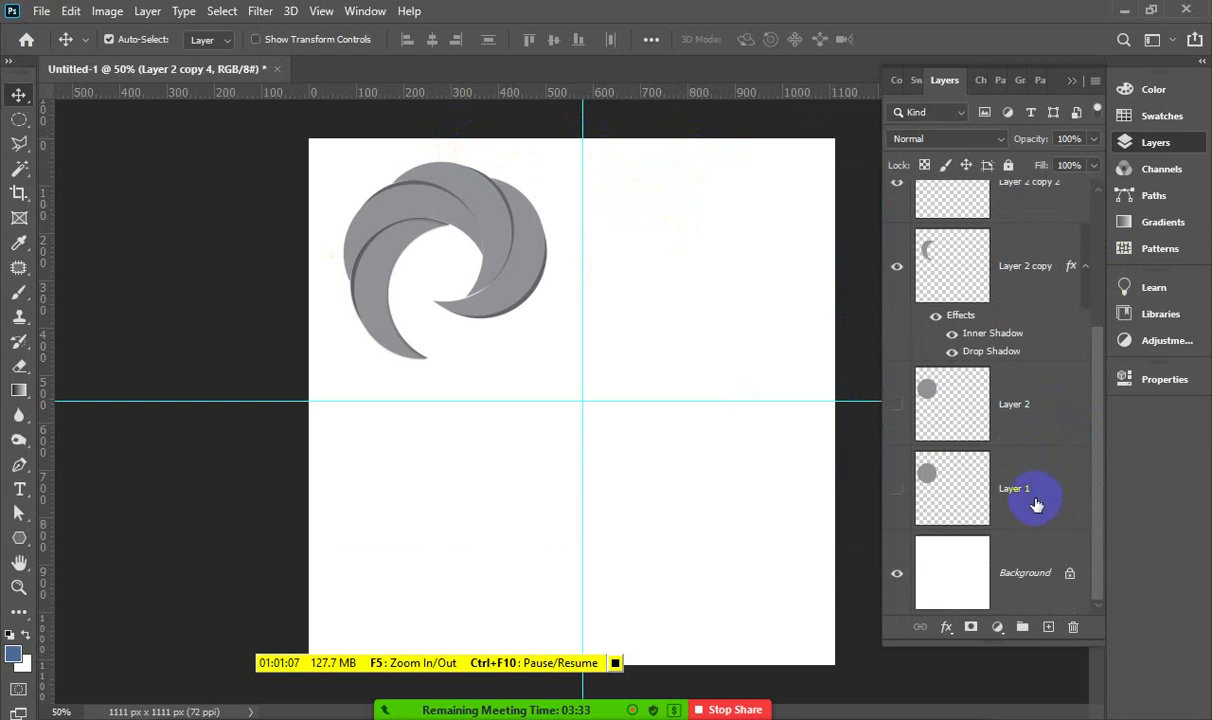
left_click(1035, 497, "shift")
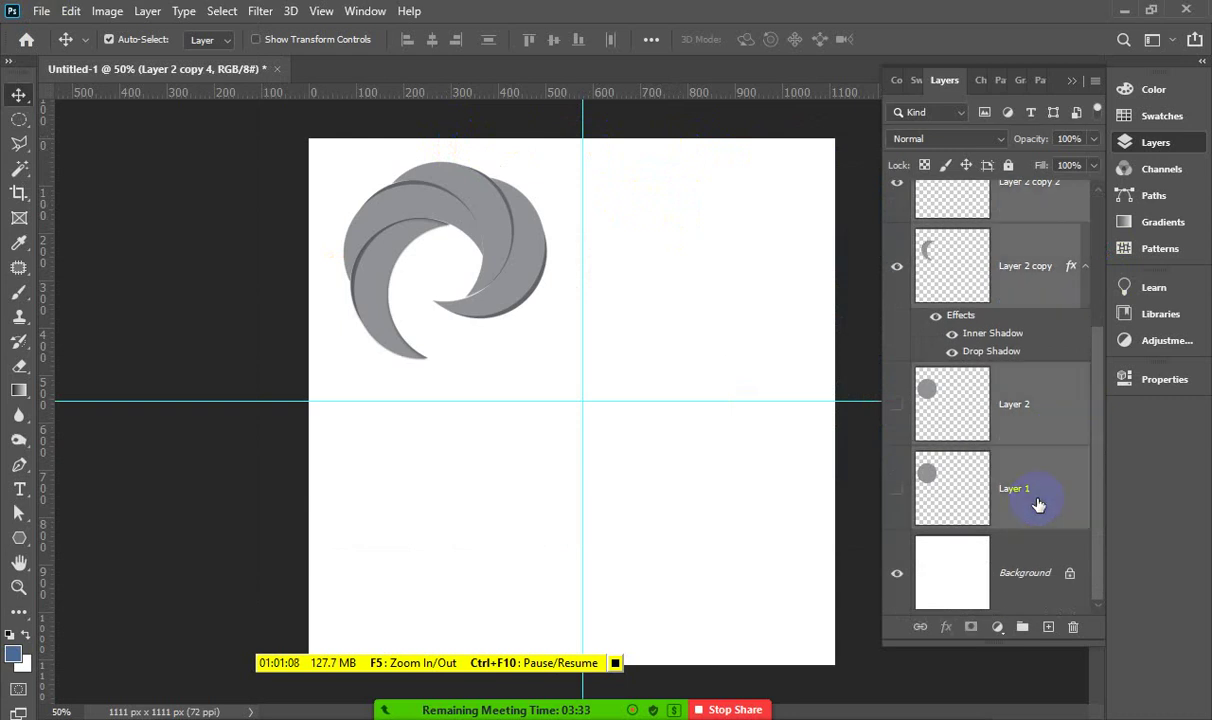
left_click(1073, 627)
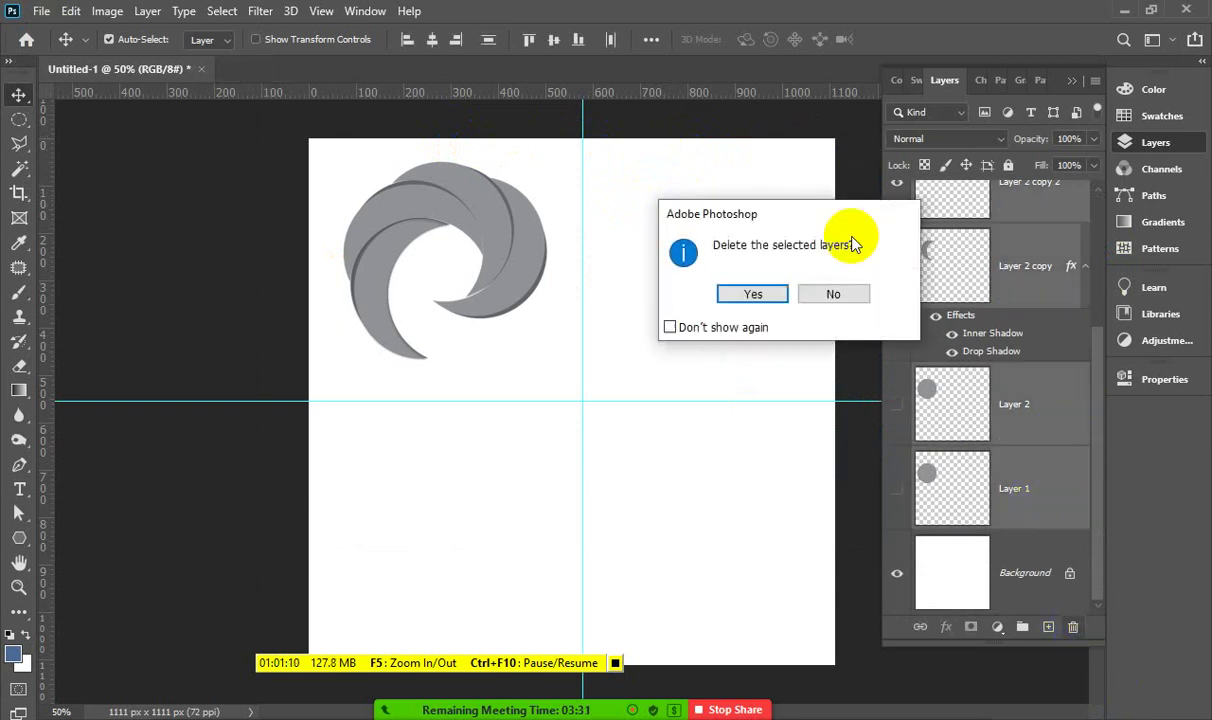
left_click(760, 296)
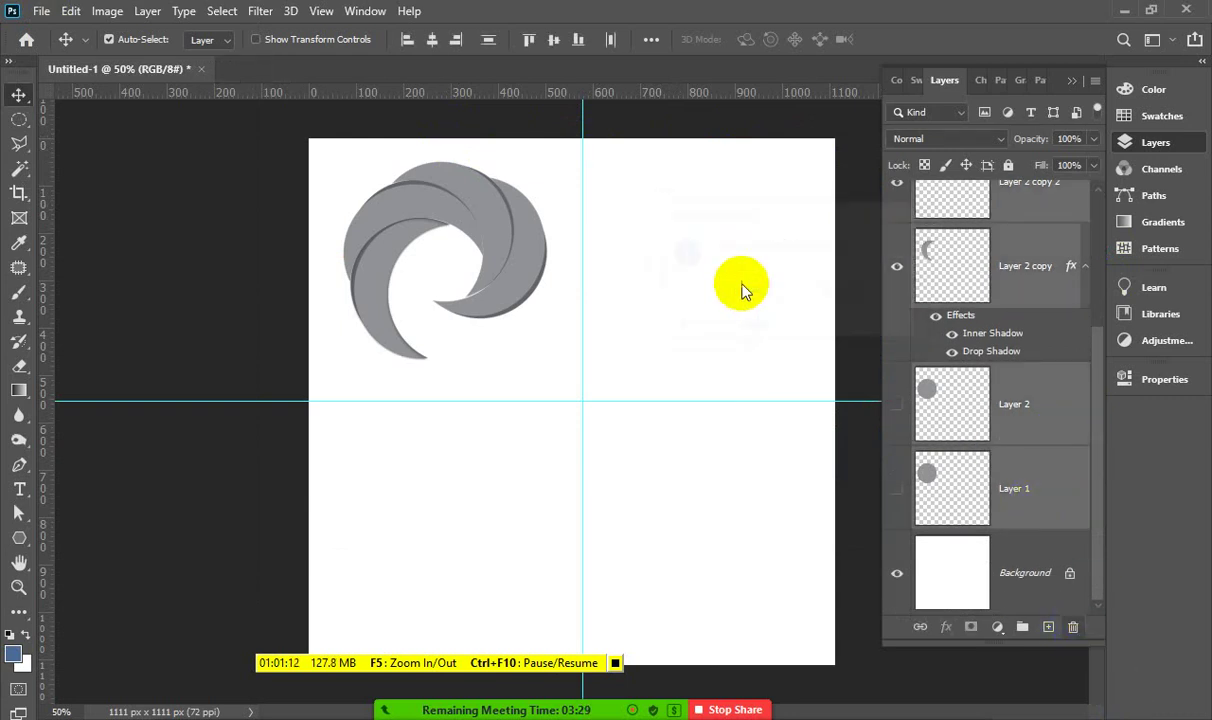
left_click(41, 11)
left_click(46, 50)
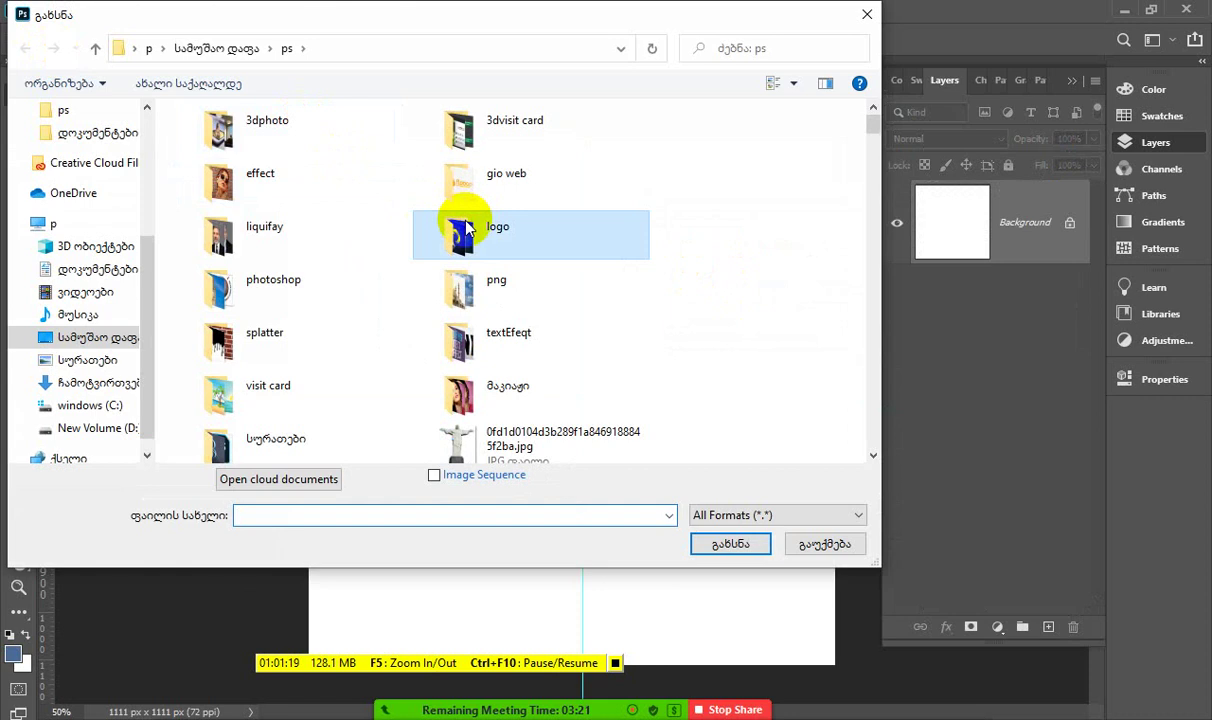
double_click(458, 222)
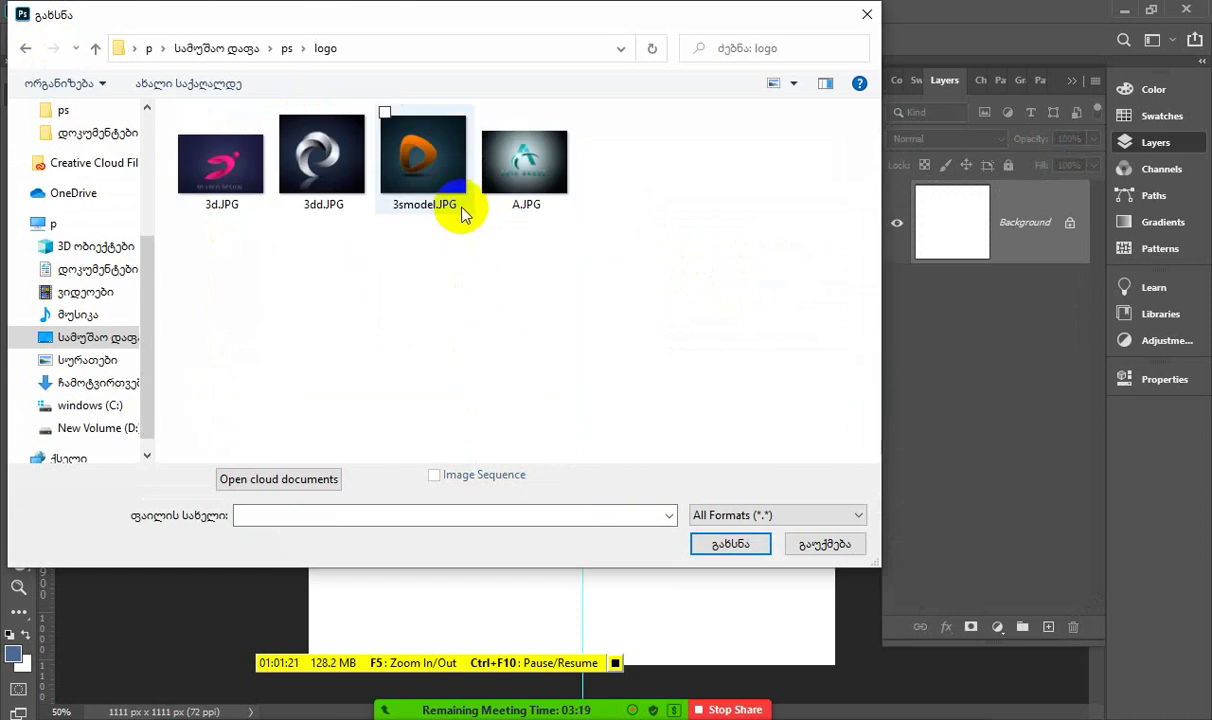
mouse_move(221, 163)
left_click(248, 176)
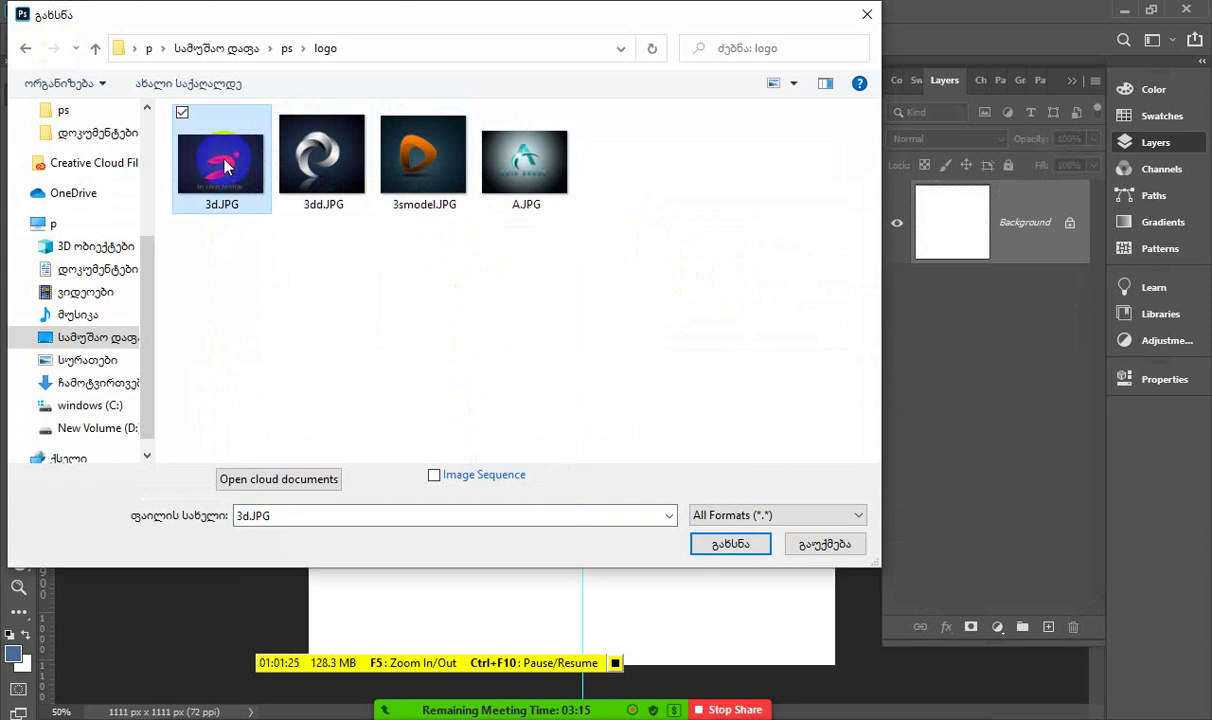
double_click(218, 174)
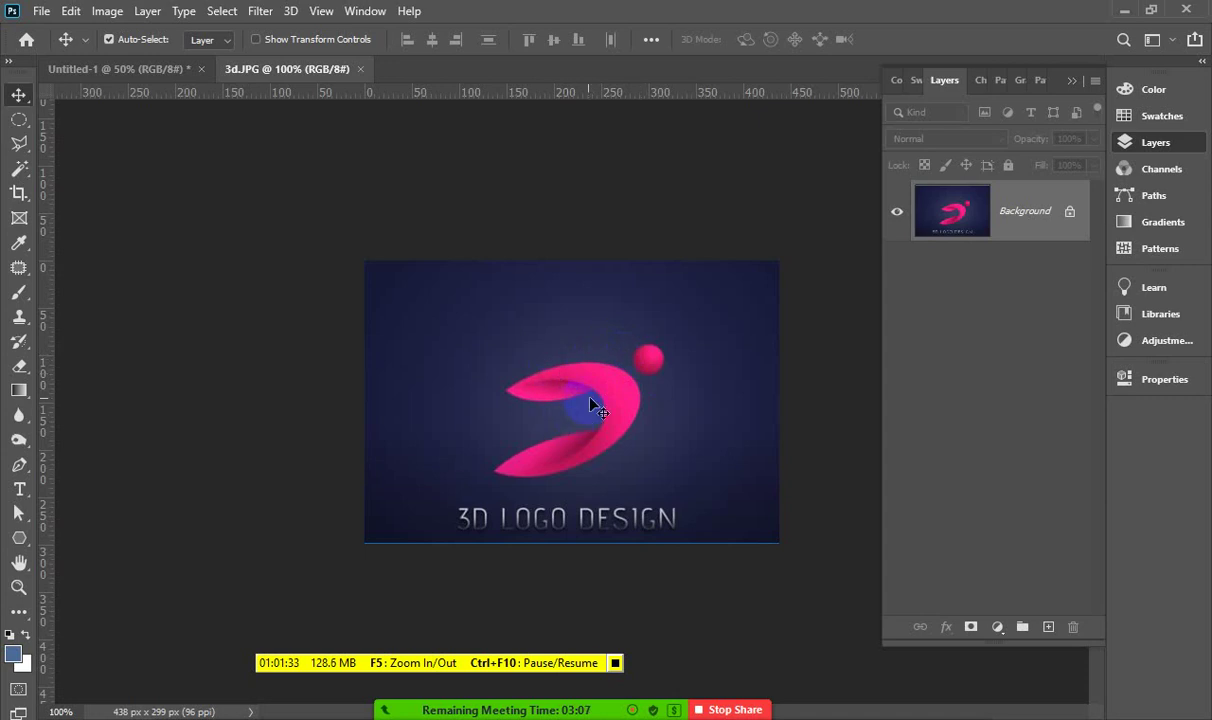
left_click(359, 69)
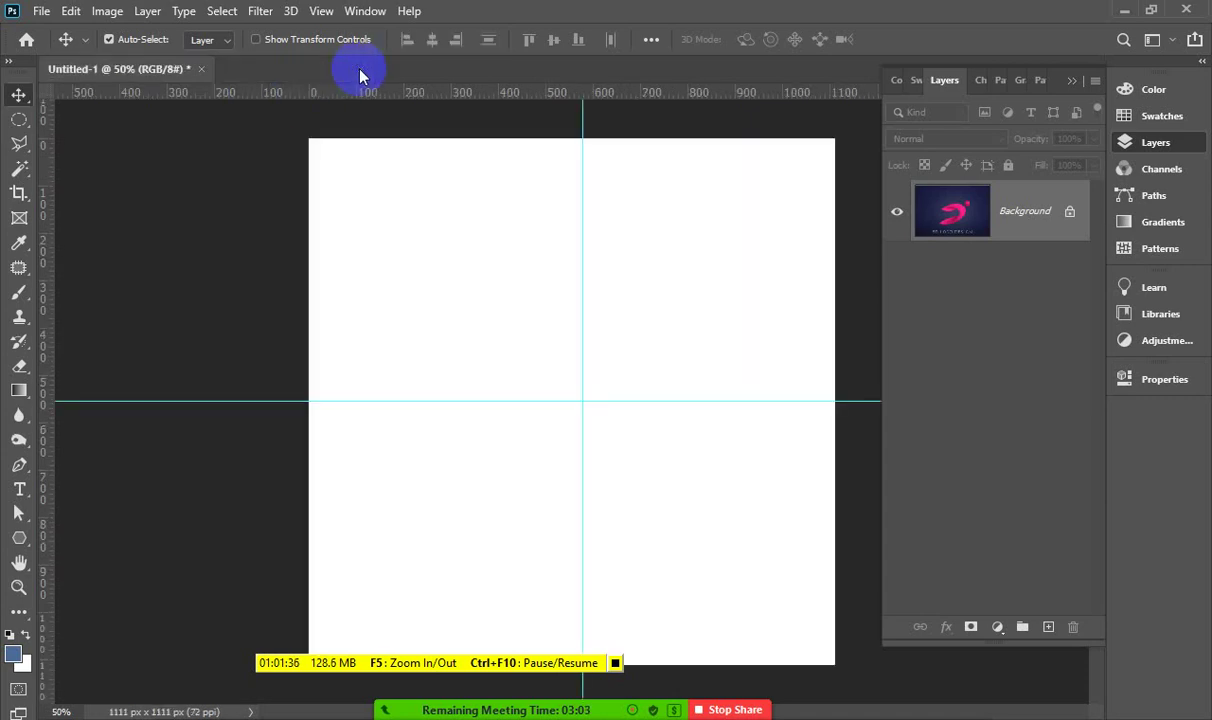
Open 3smodel.JPG as a floating, resized reference window showing the whole orange logo
left_click(41, 11)
left_click(43, 29)
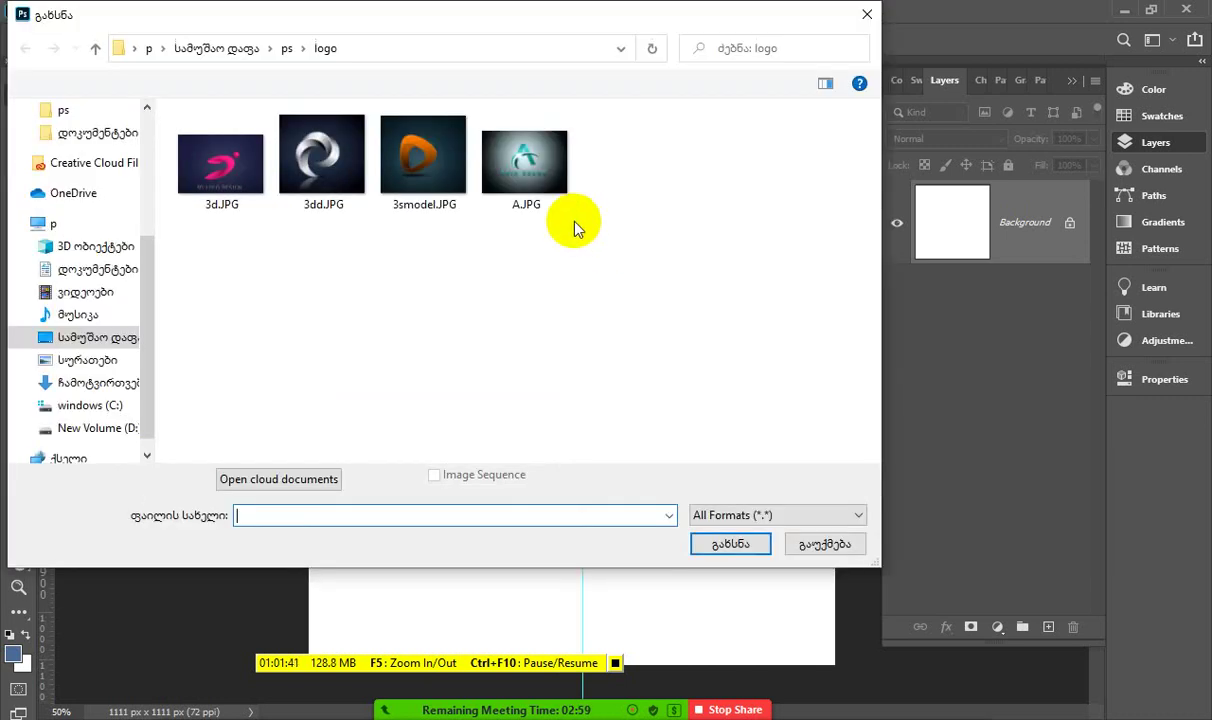
double_click(423, 155)
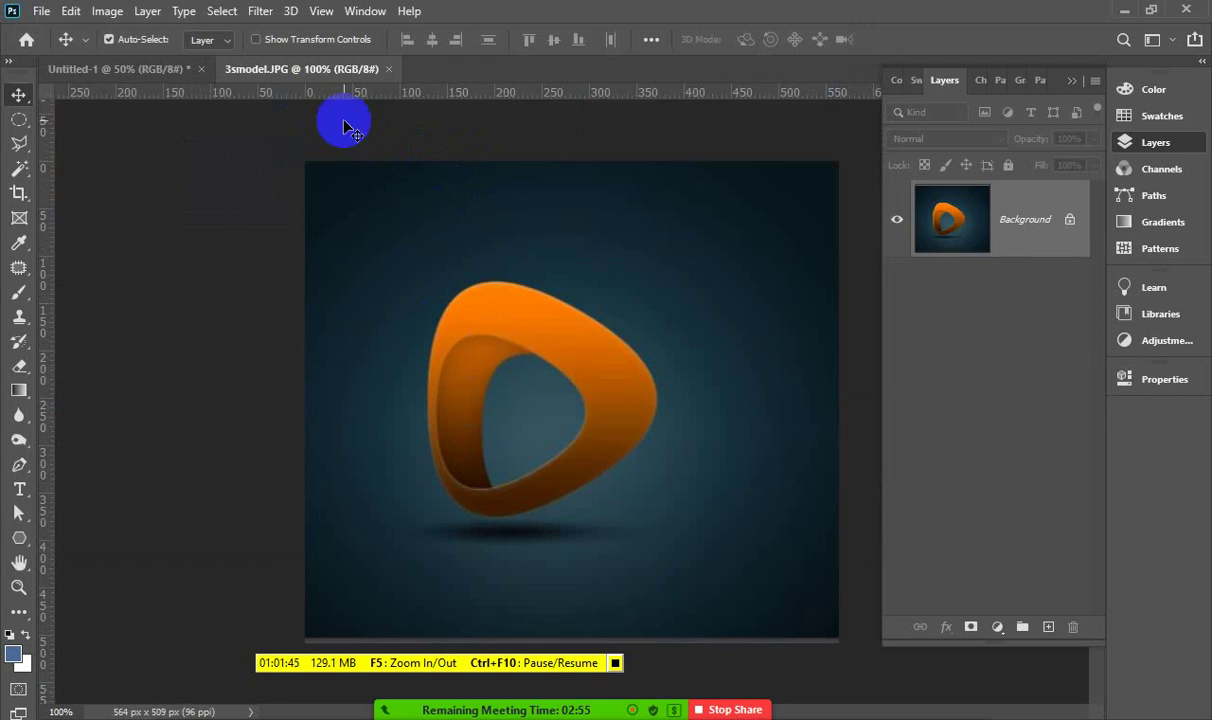
mouse_move(283, 68)
left_mouse_down()
mouse_move(327, 105)
mouse_move(422, 88)
mouse_move(400, 138)
left_mouse_up()
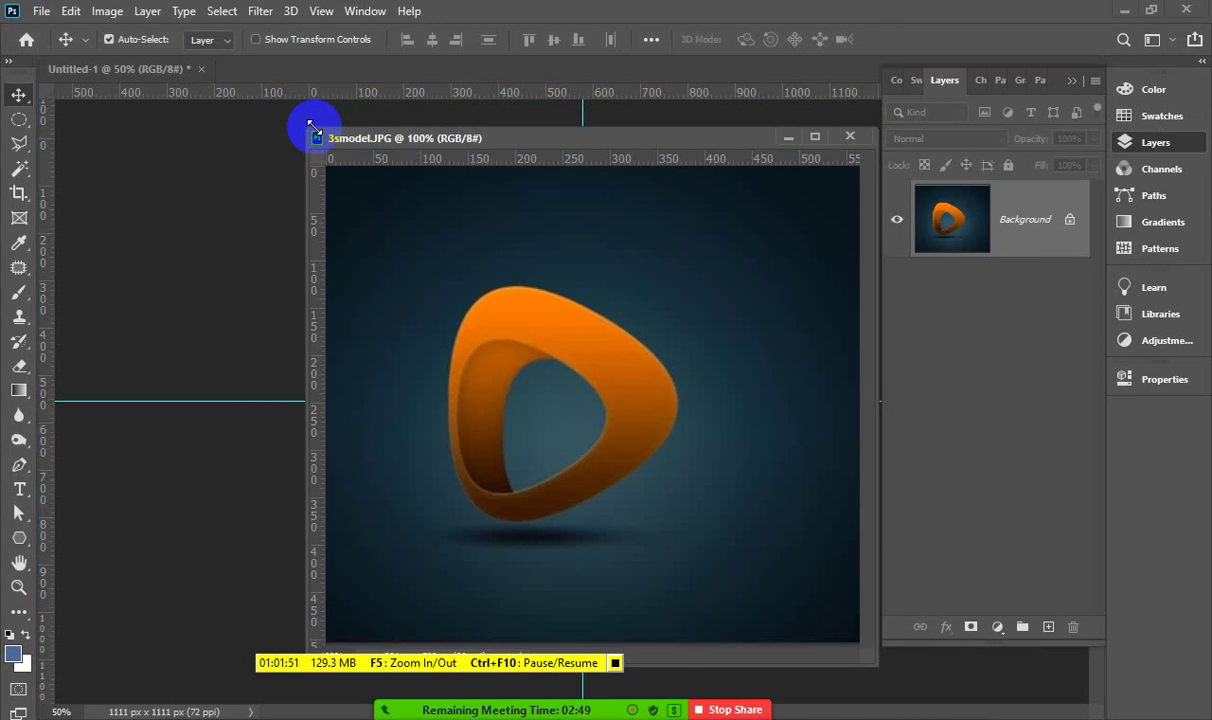
mouse_move(310, 125)
left_mouse_down()
mouse_move(534, 372)
mouse_move(522, 371)
left_mouse_up()
left_click_drag(744, 387, 690, 141)
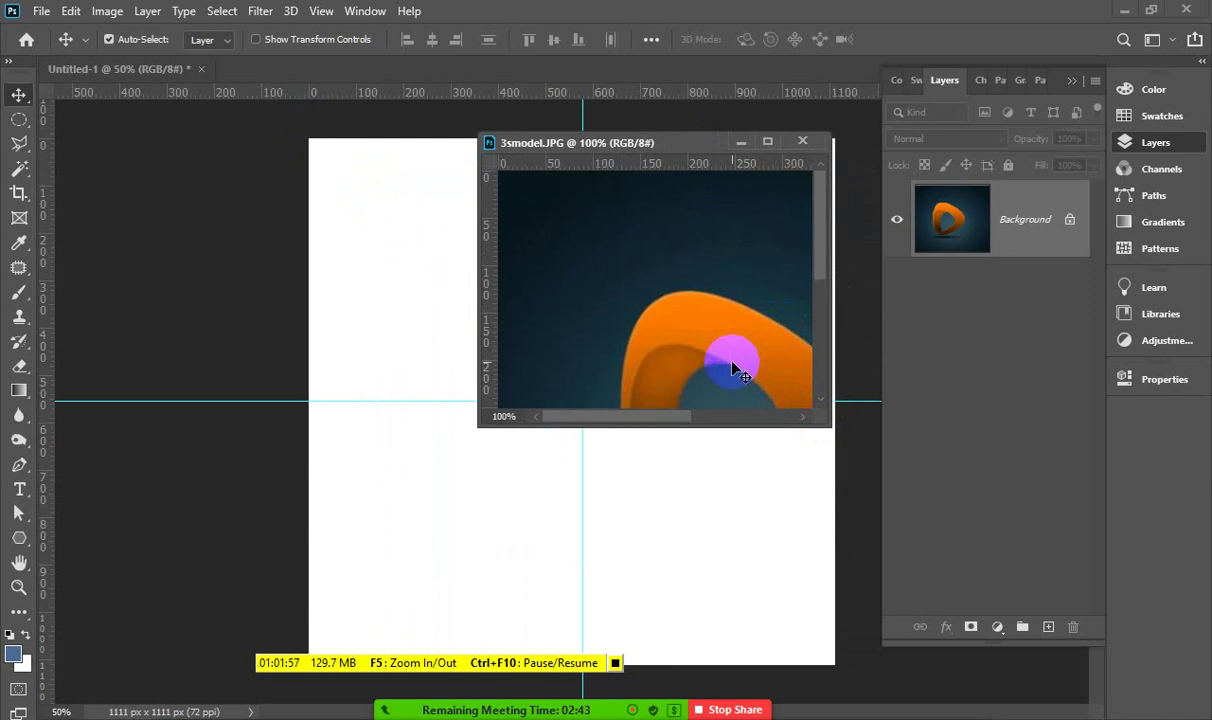
mouse_move(717, 341)
left_mouse_down()
mouse_move(632, 243)
mouse_move(644, 230)
left_mouse_up()
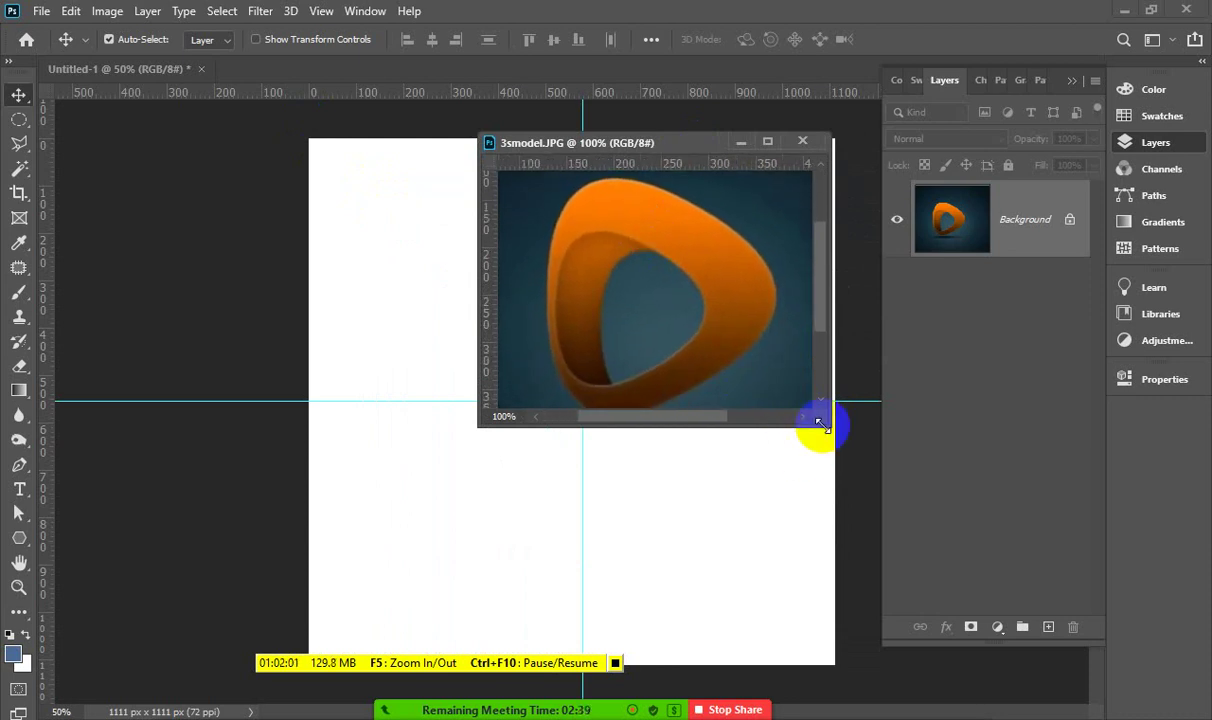
left_click_drag(820, 424, 848, 452)
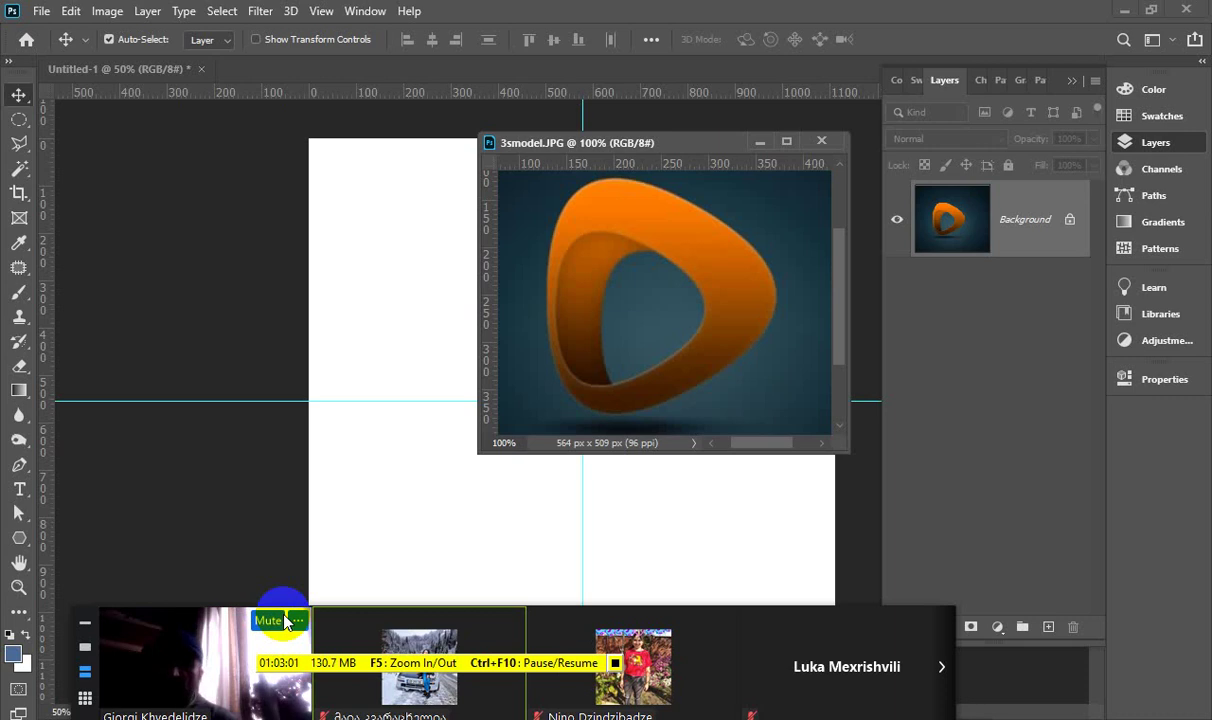
mouse_move(419, 660)
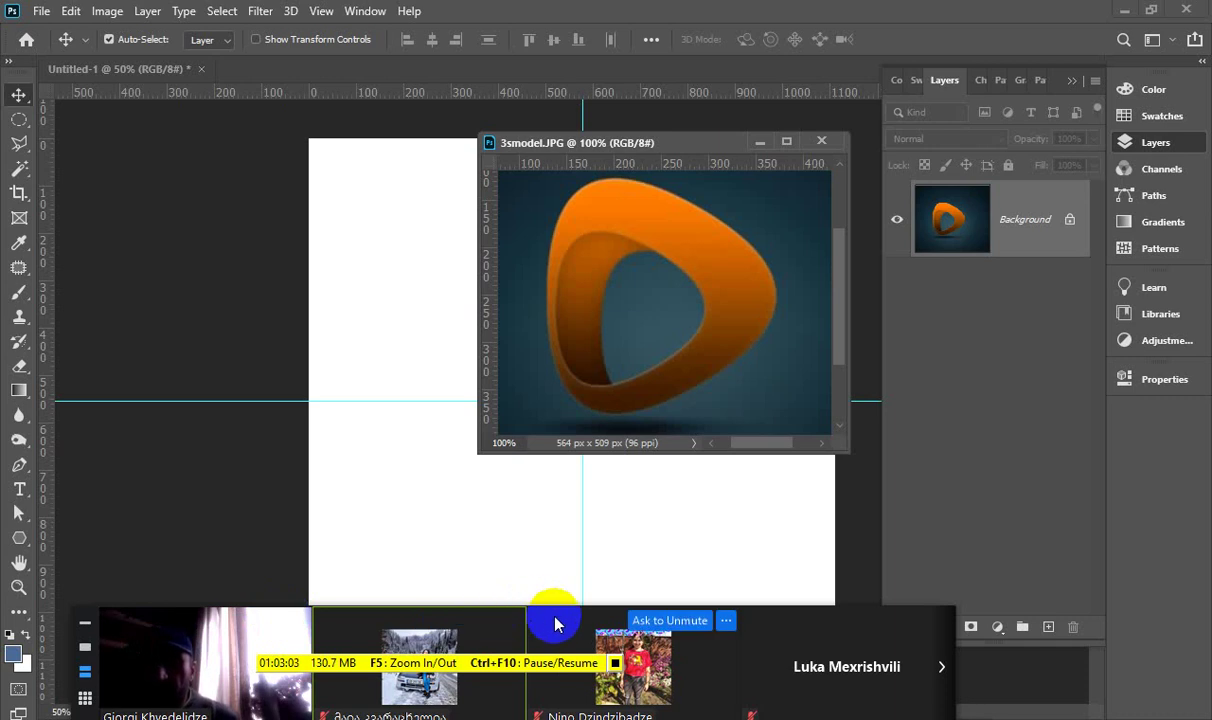
mouse_move(555, 622)
left_mouse_down()
mouse_move(905, 668)
mouse_move(906, 533)
mouse_move(801, 495)
mouse_move(695, 528)
mouse_move(692, 545)
left_mouse_up()
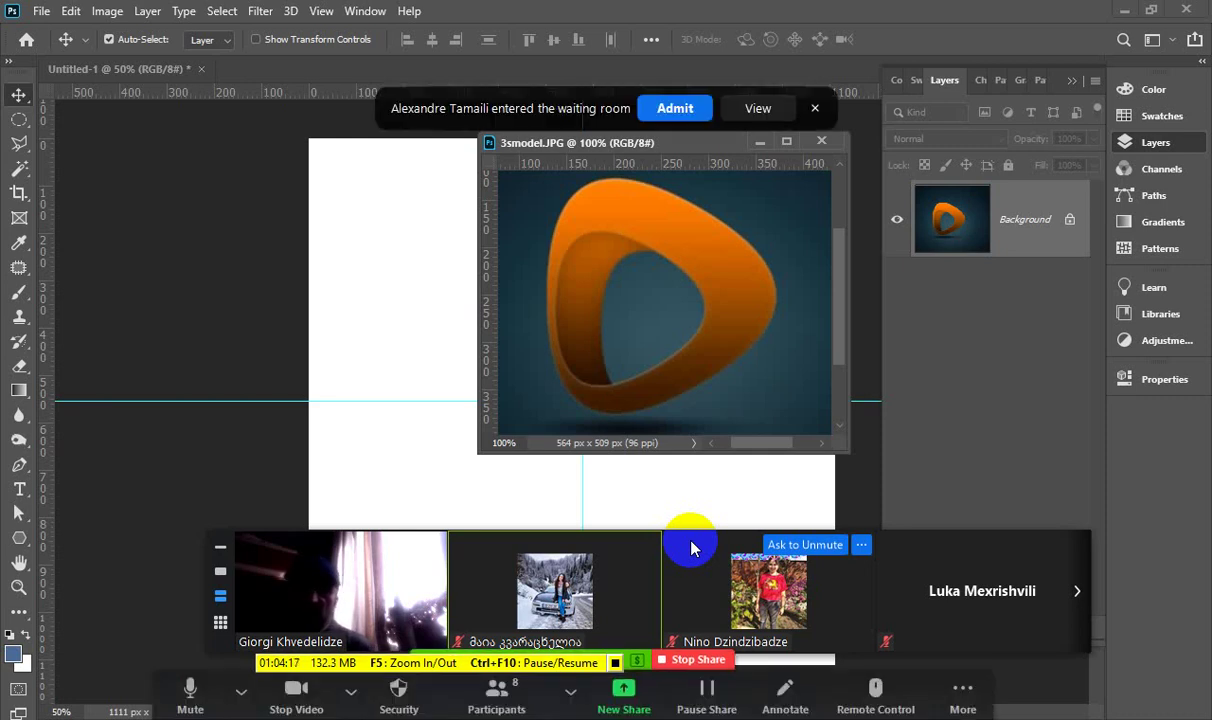
left_click(641, 101)
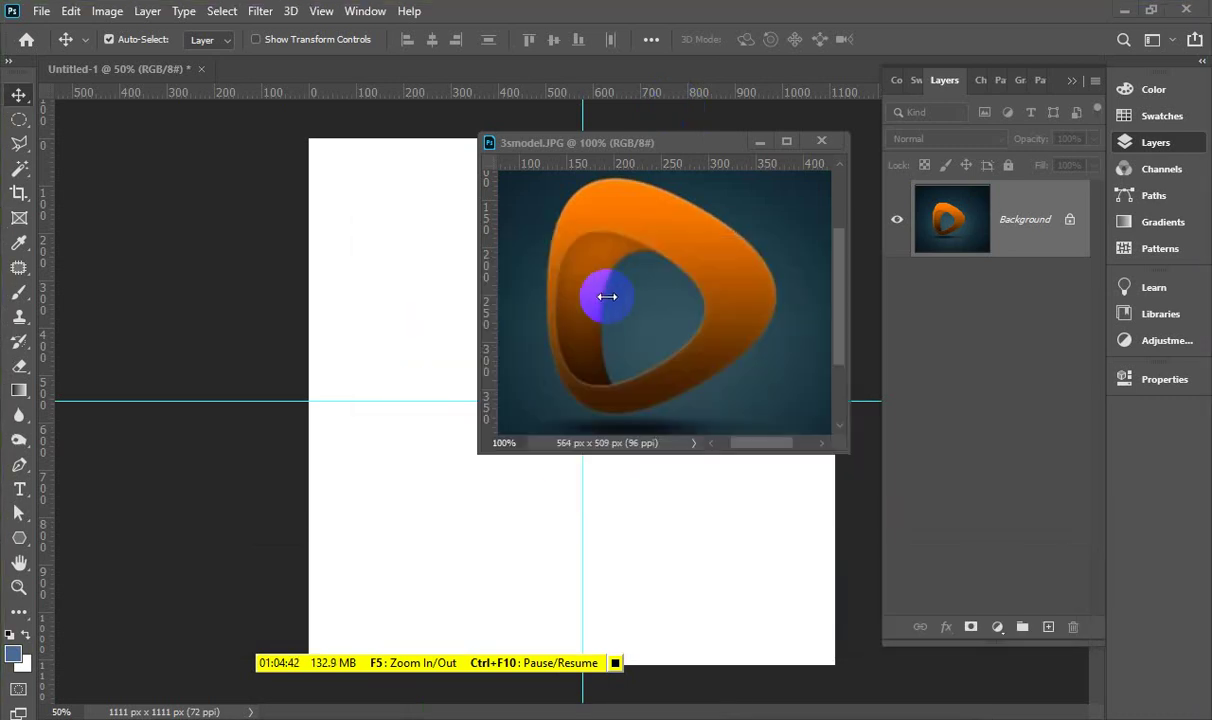
mouse_move(628, 150)
left_mouse_down()
mouse_move(797, 170)
mouse_move(804, 155)
left_mouse_up()
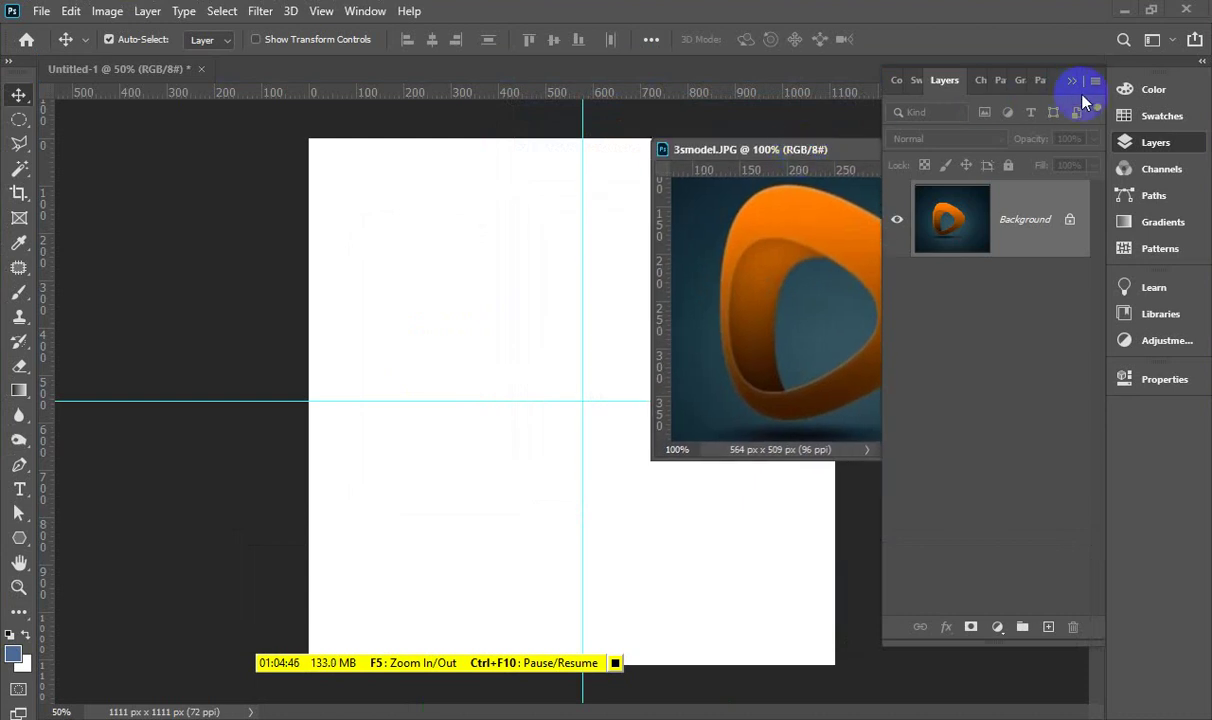
left_click(1071, 80)
left_click_drag(877, 150, 932, 42)
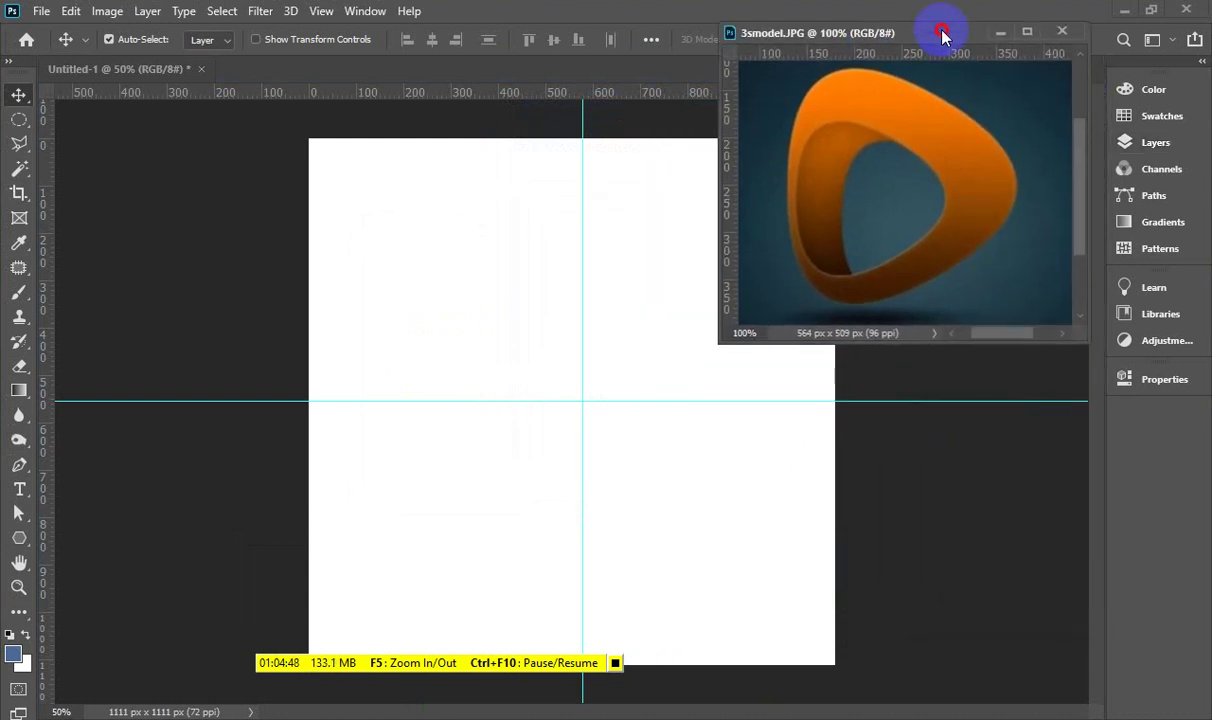
left_click(735, 341)
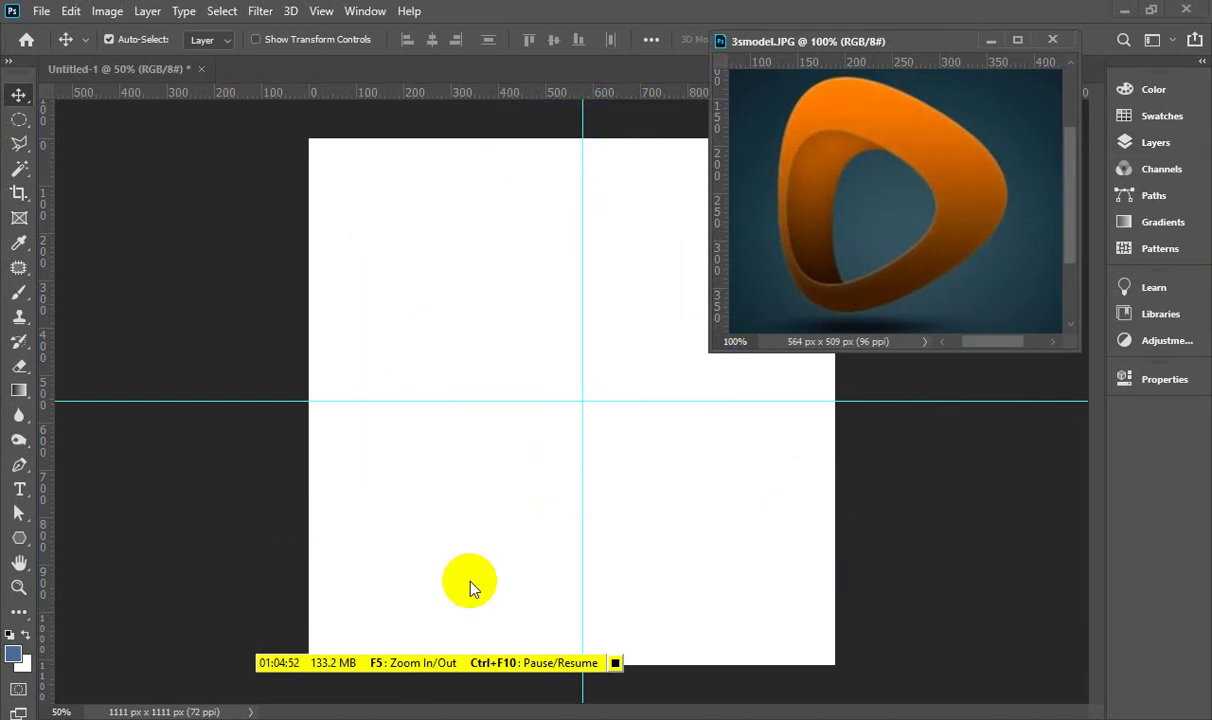
left_click_drag(406, 671, 255, 675)
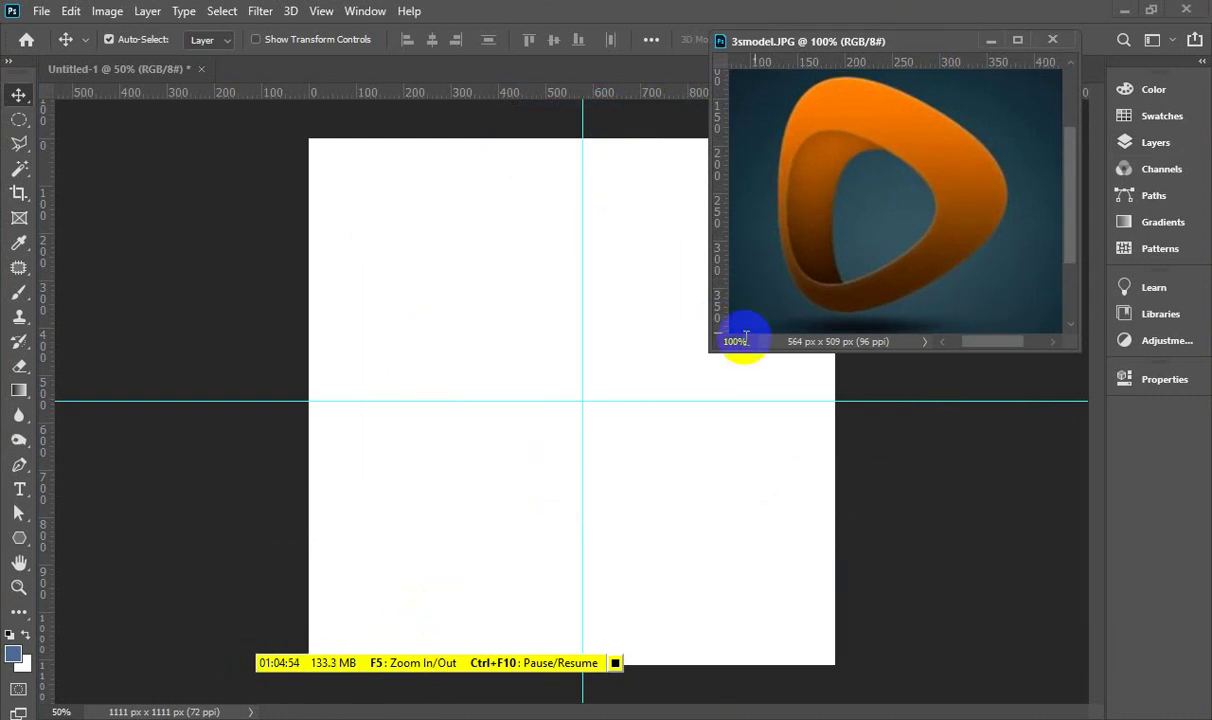
left_click_drag(706, 355, 747, 357)
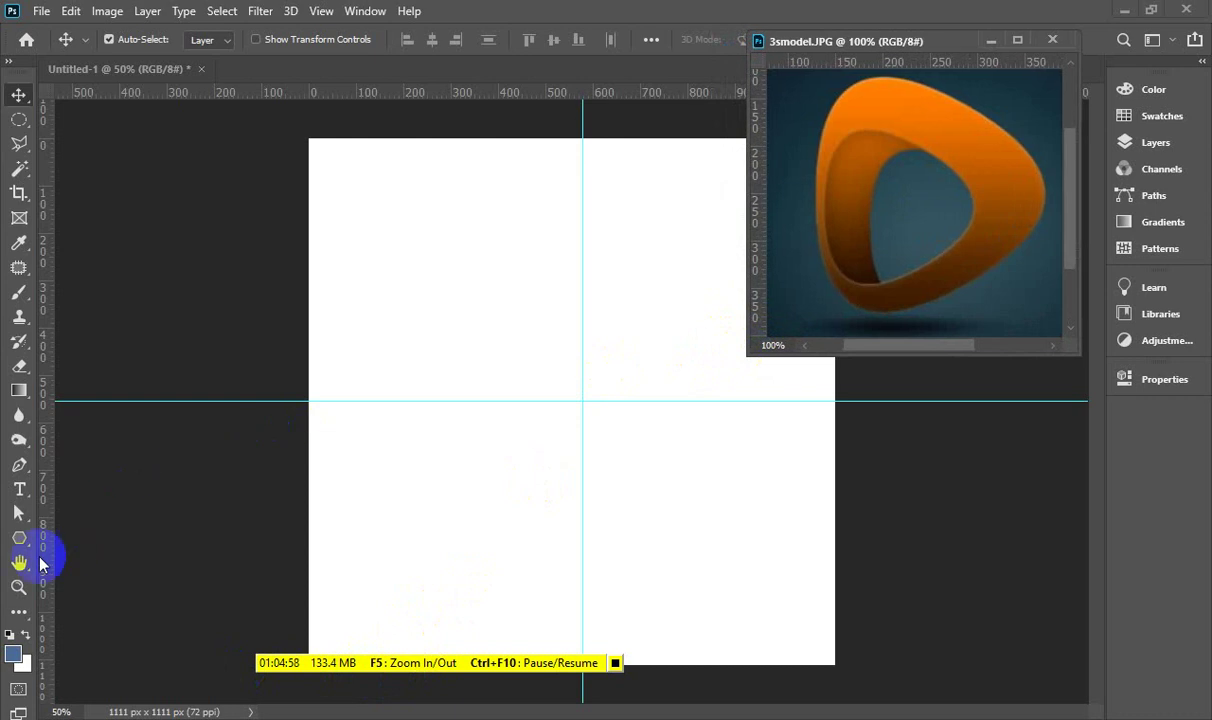
left_click(21, 538)
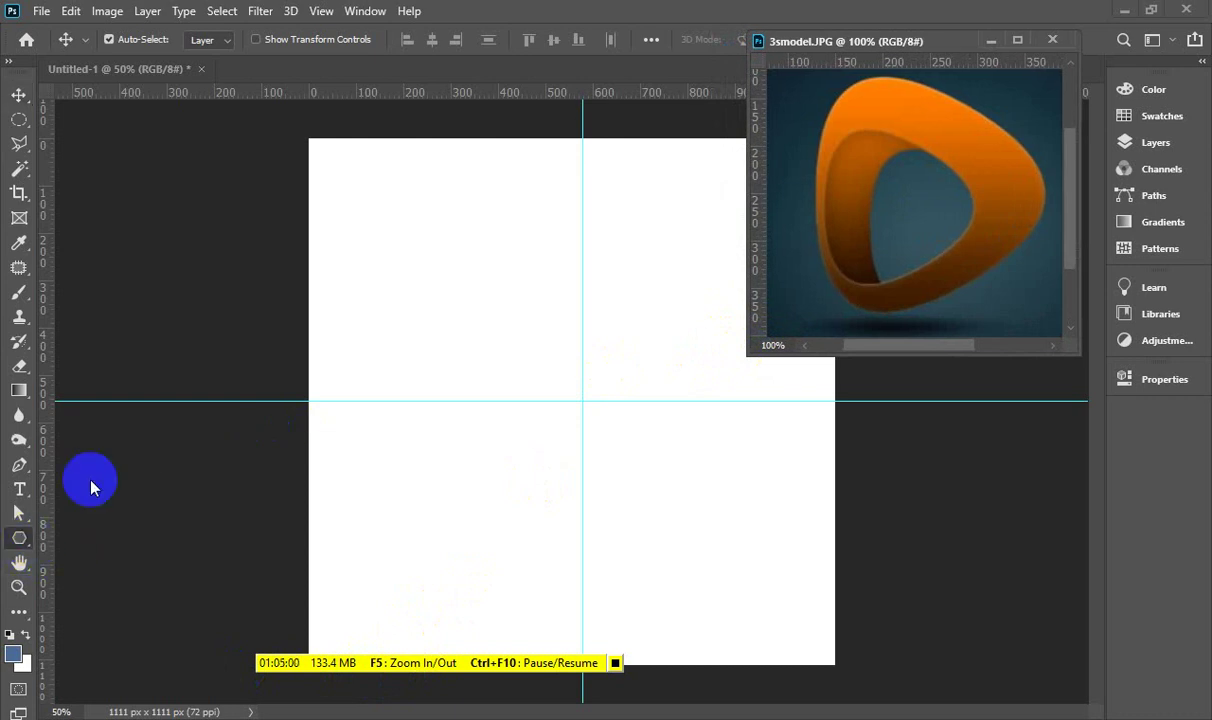
left_click(18, 540)
left_click_drag(19, 538, 157, 618)
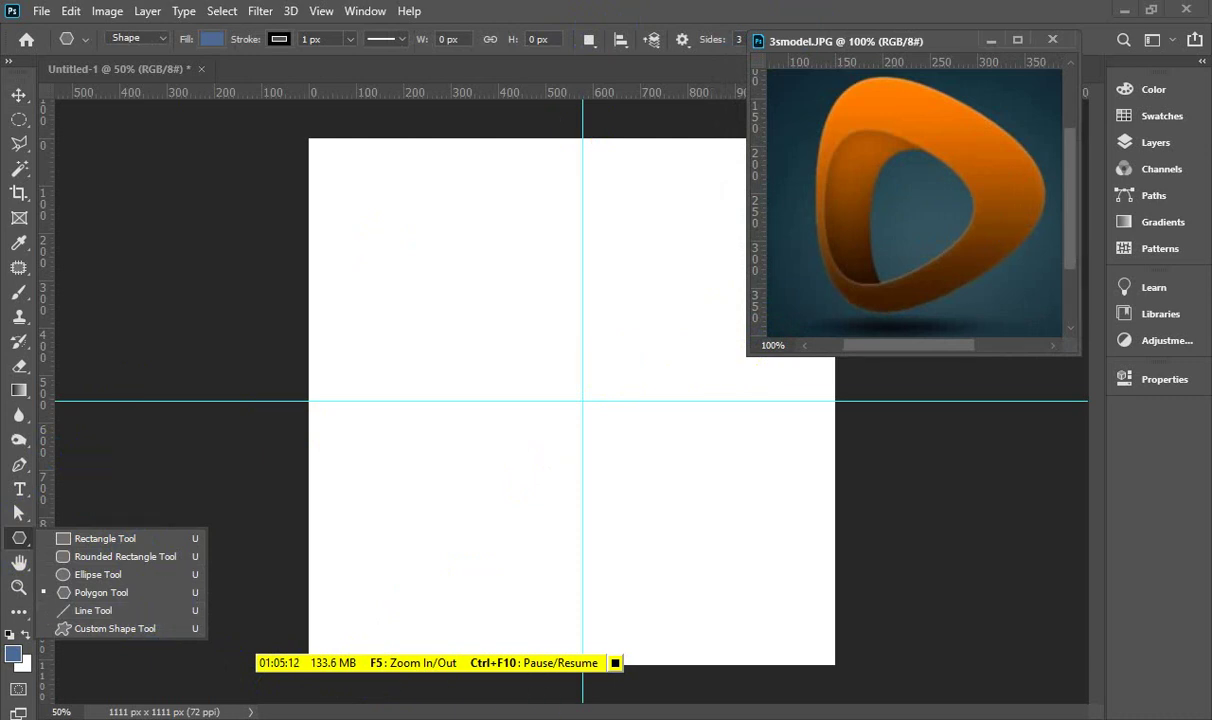
left_click(676, 660)
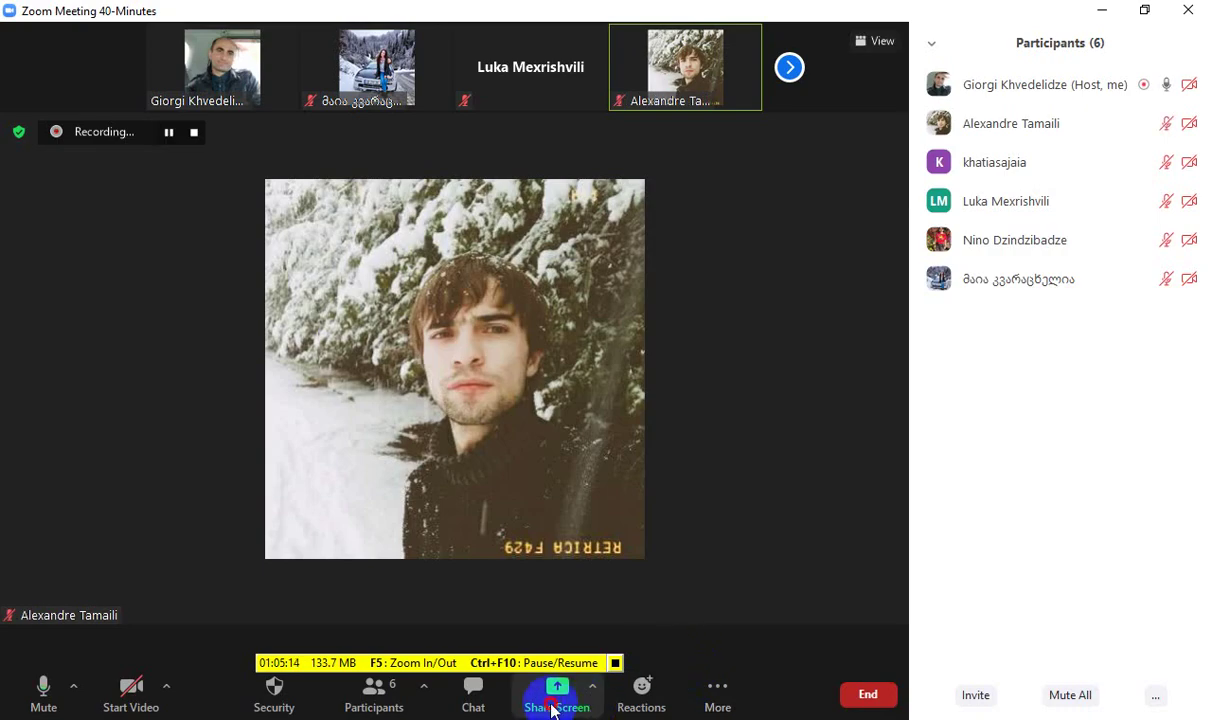
left_click(555, 686)
left_click(990, 628)
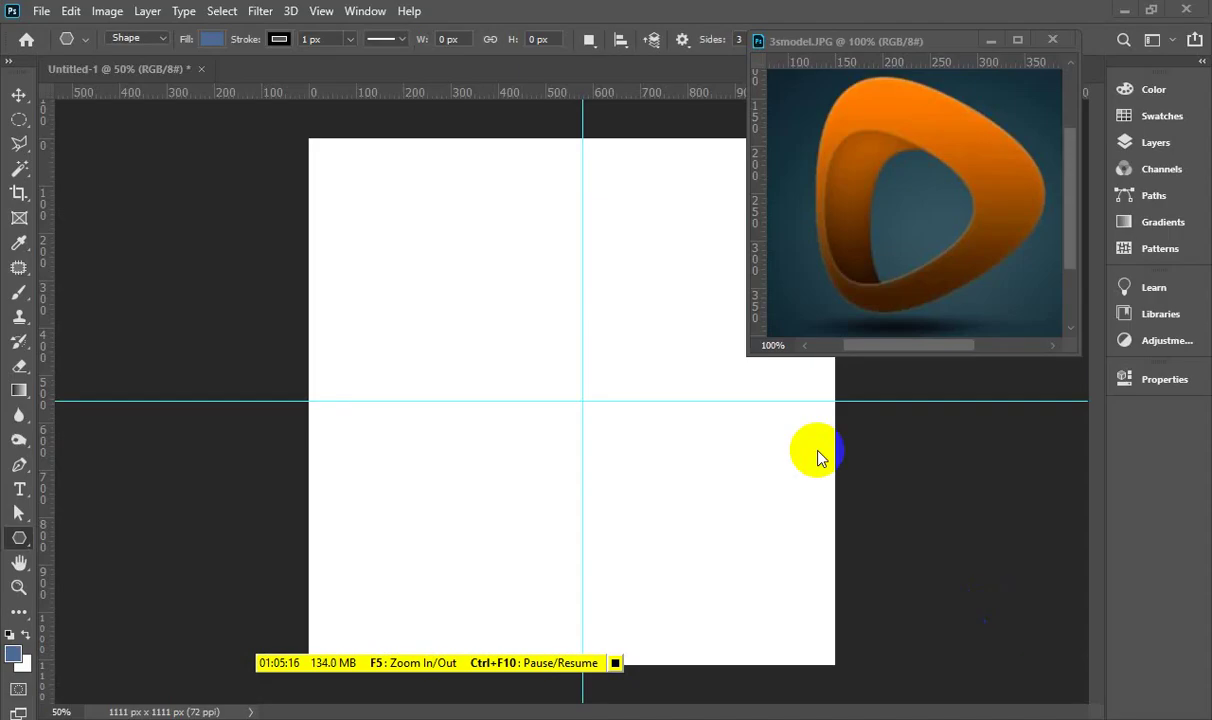
left_click(864, 97)
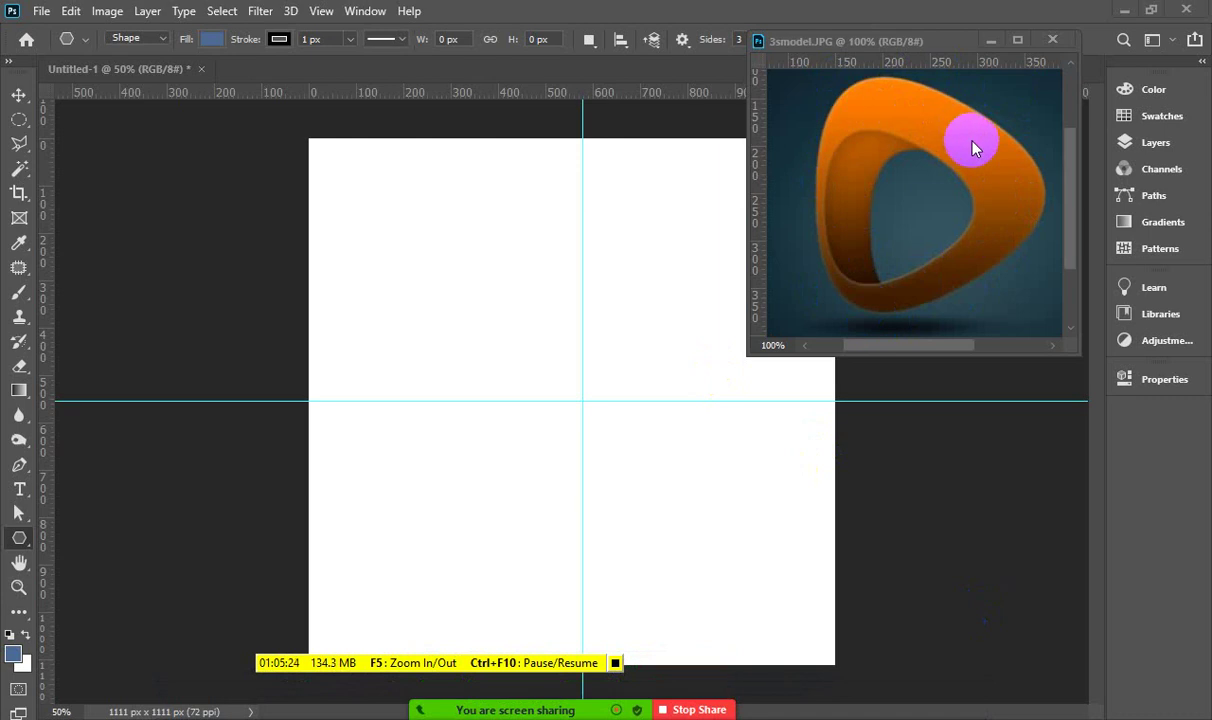
left_click_drag(911, 47, 995, 56)
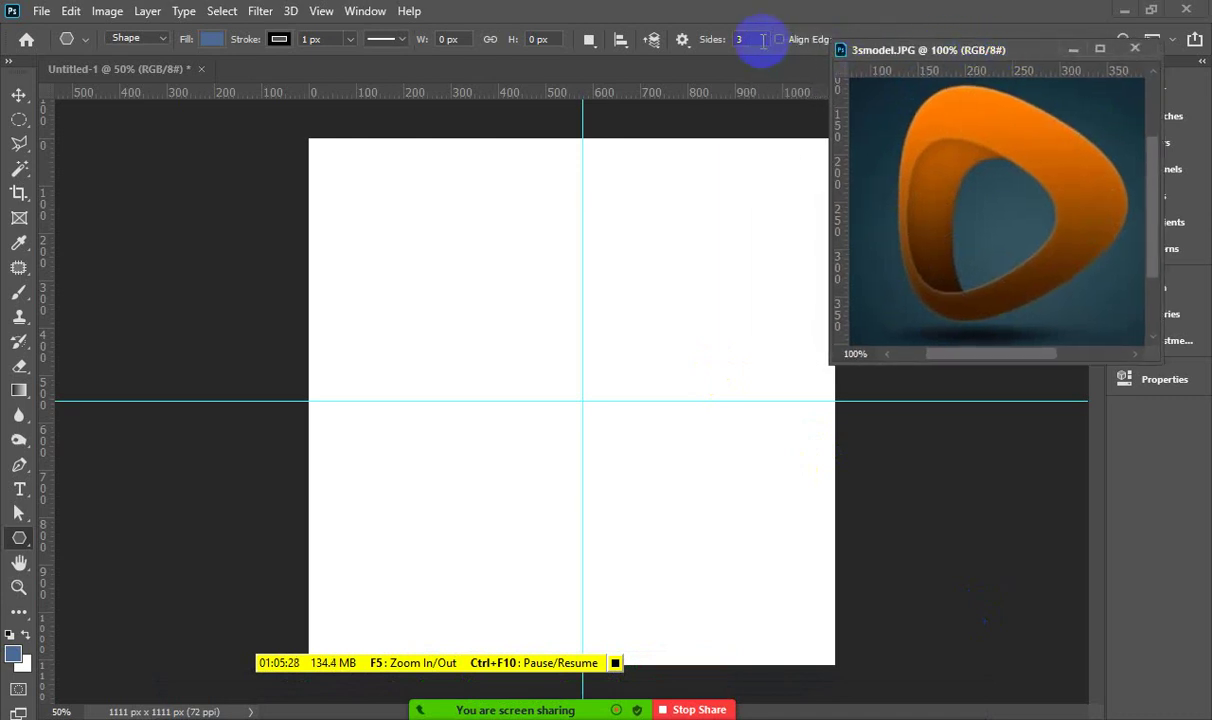
left_click_drag(763, 41, 735, 40)
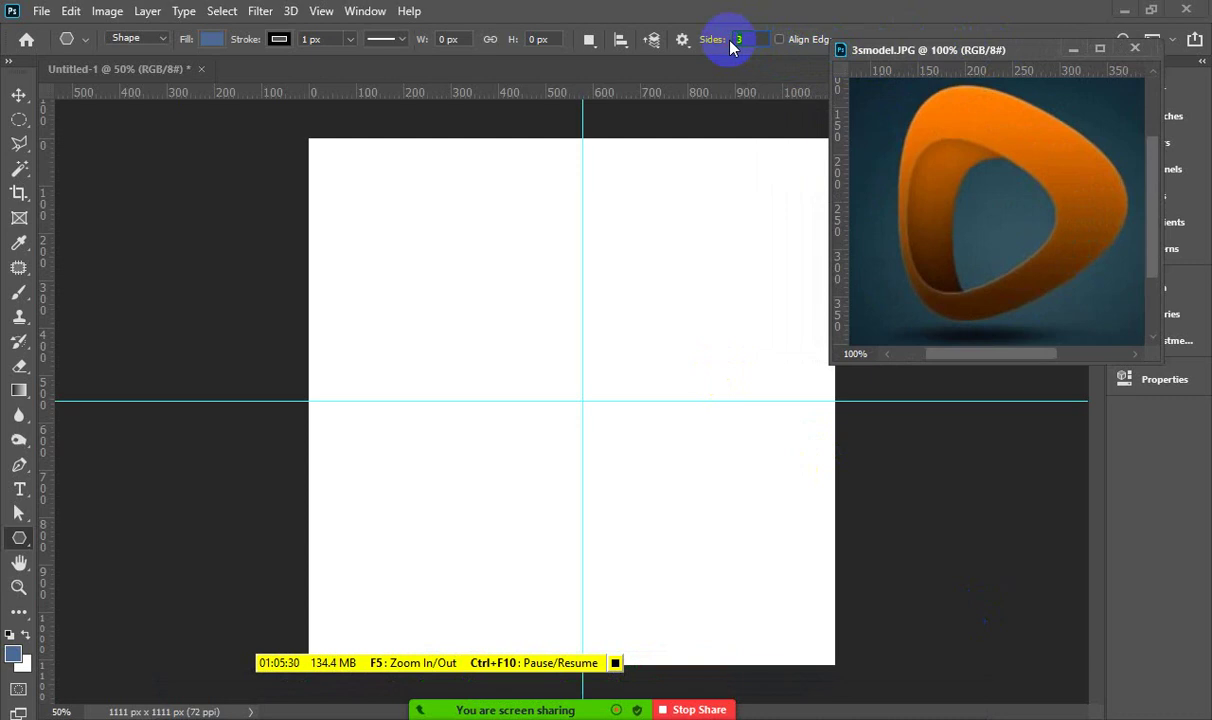
type("5")
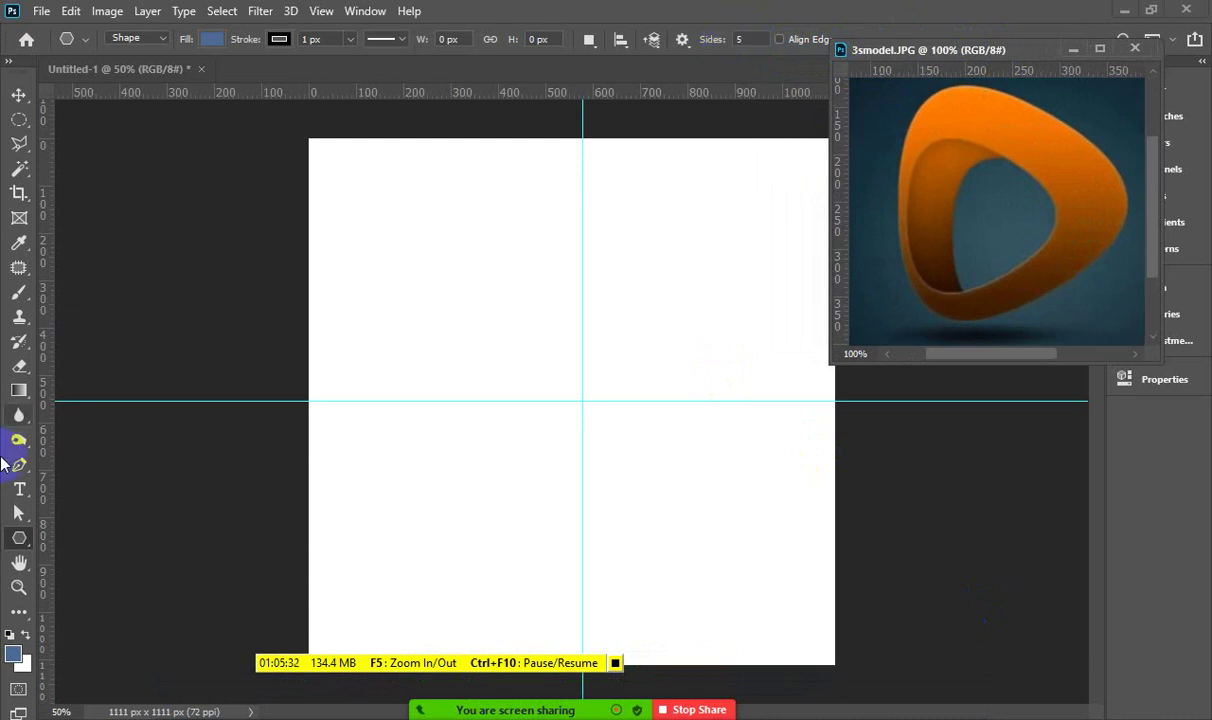
right_click(17, 540)
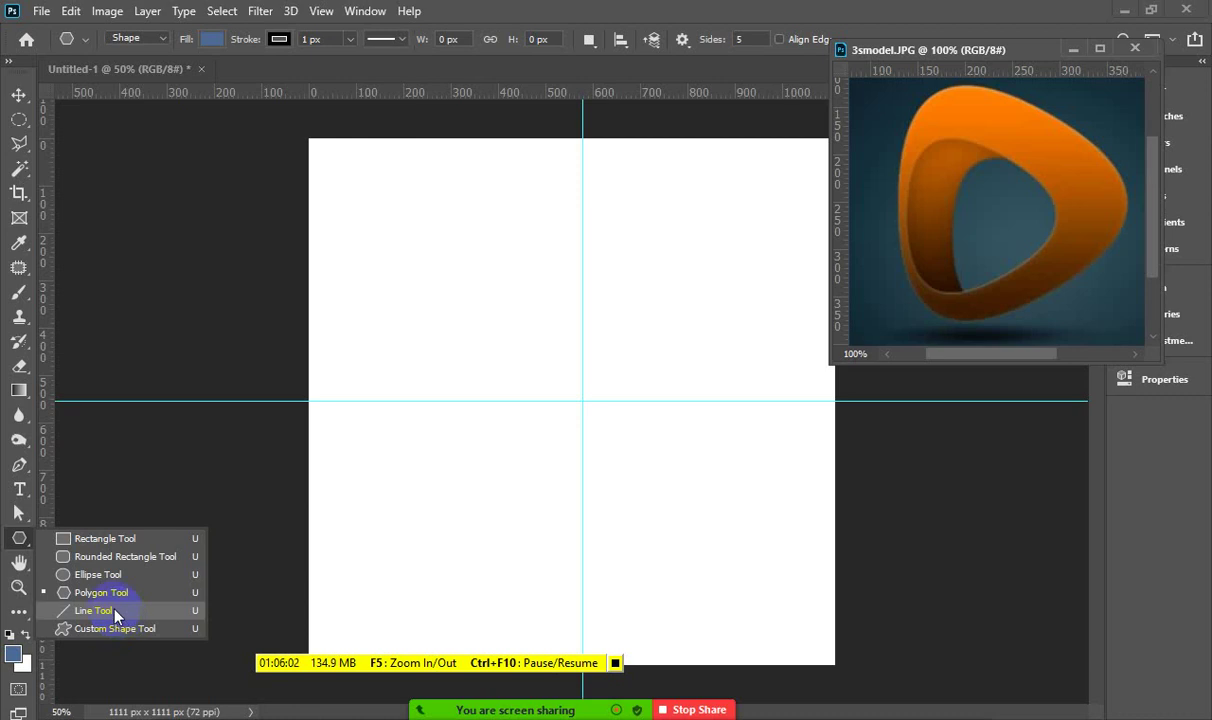
left_click(294, 692)
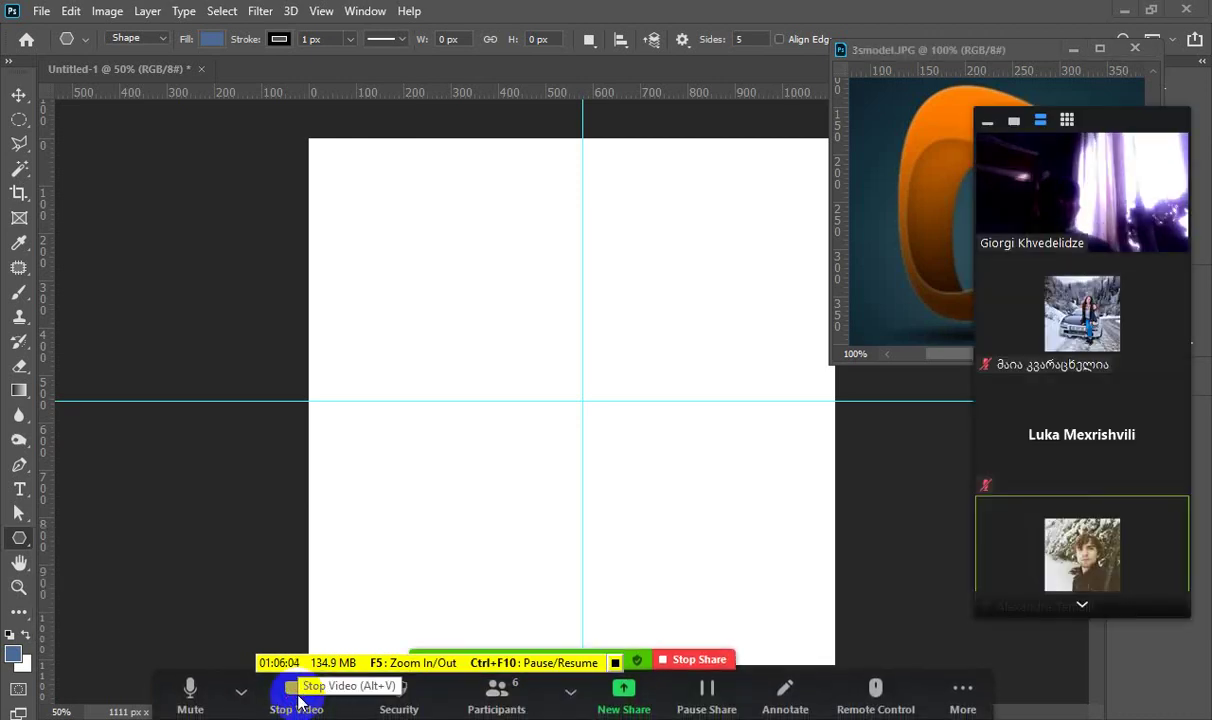
left_click_drag(1107, 120, 916, 555)
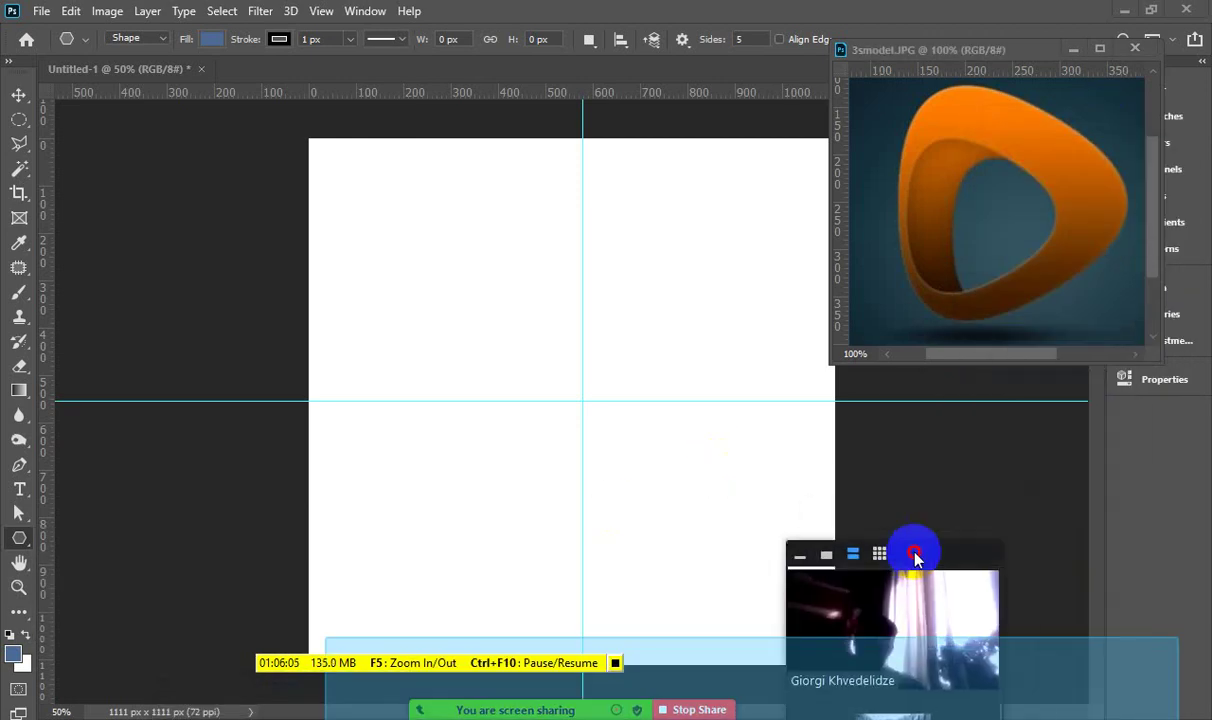
left_click(914, 555)
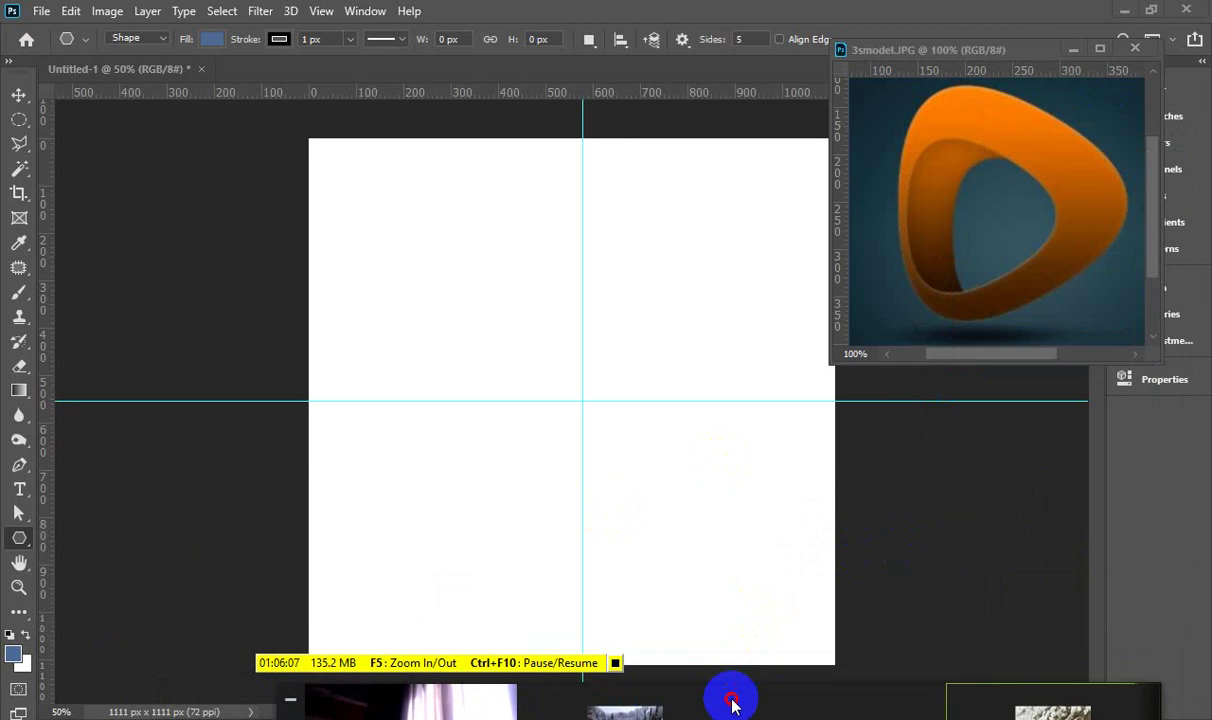
left_click_drag(732, 704, 701, 698)
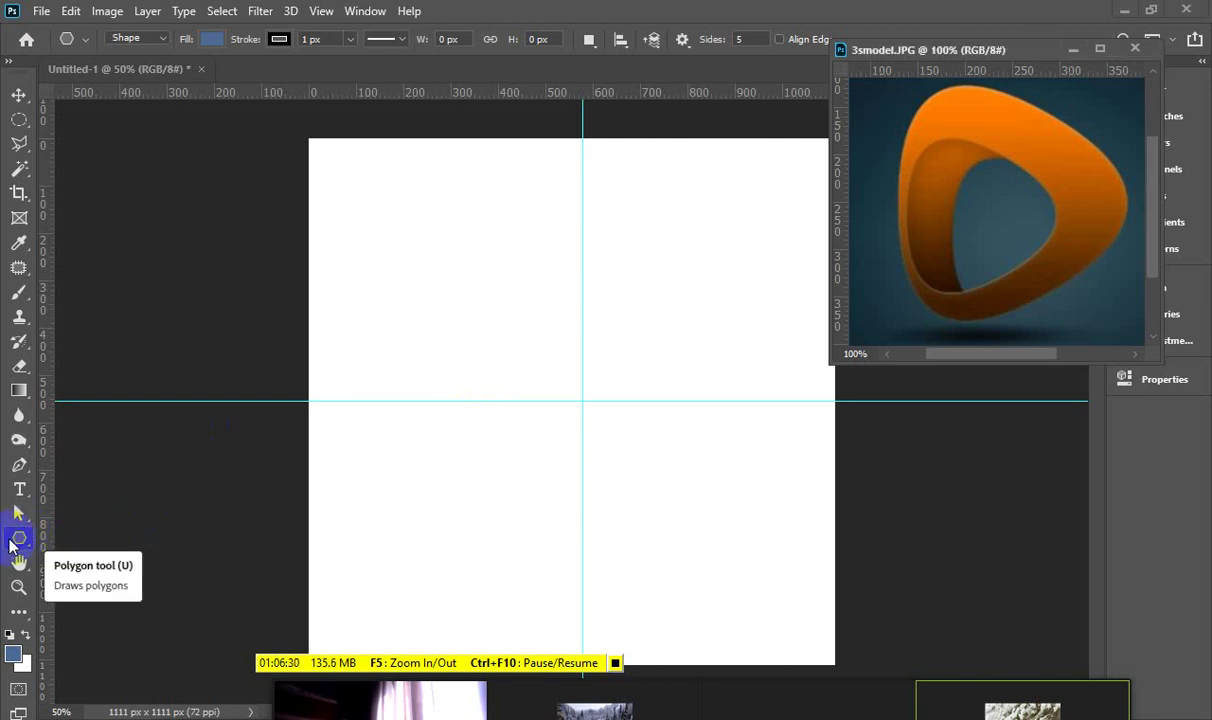
right_click(14, 541)
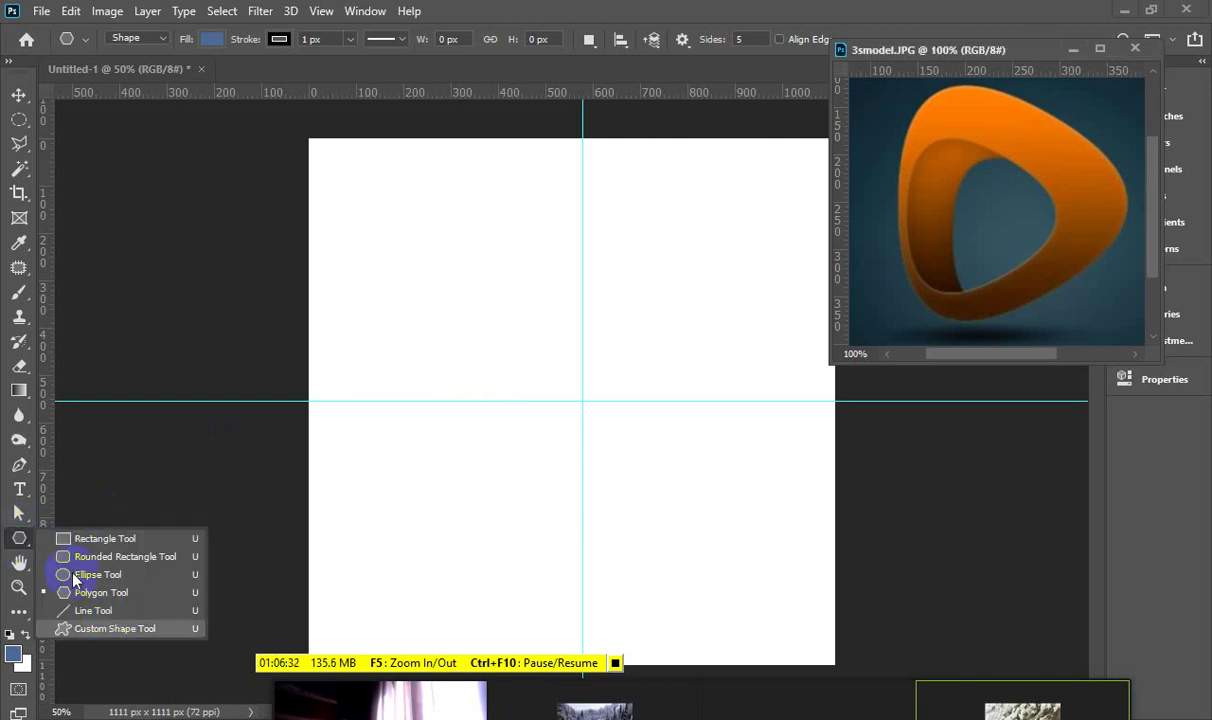
left_click(18, 541)
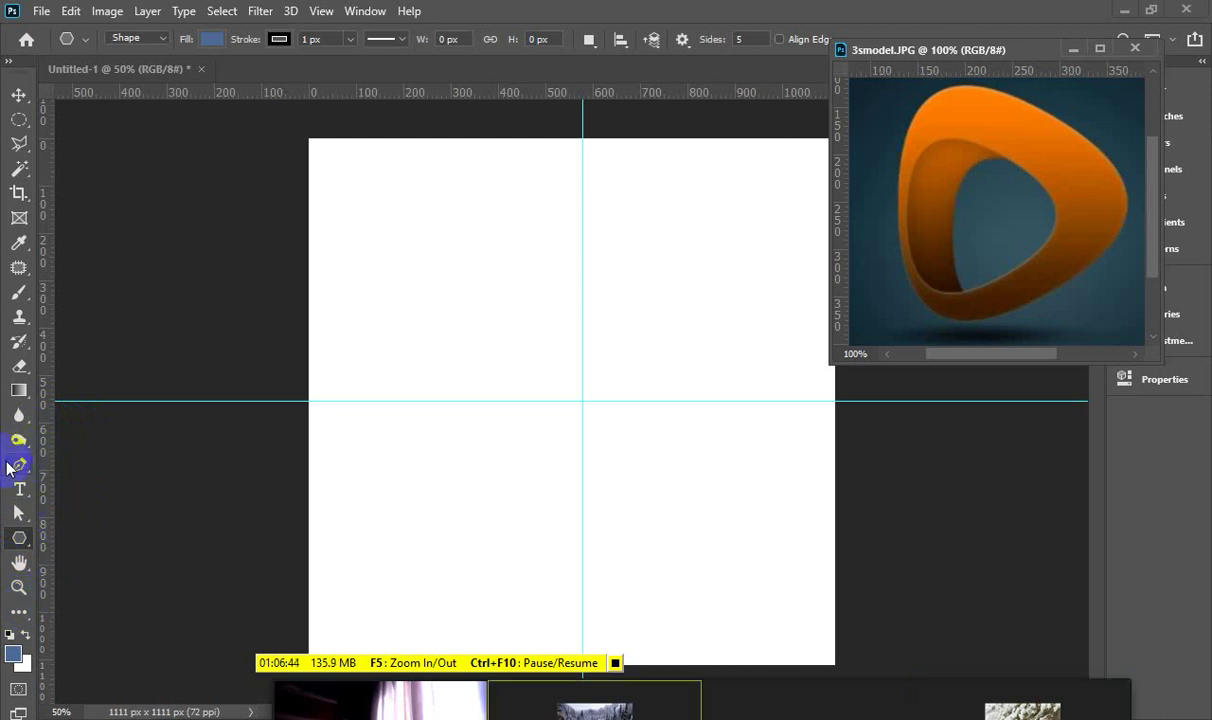
Add two horizontal guides, lower the top one to about 300 px and centre the middle one
left_click(416, 131)
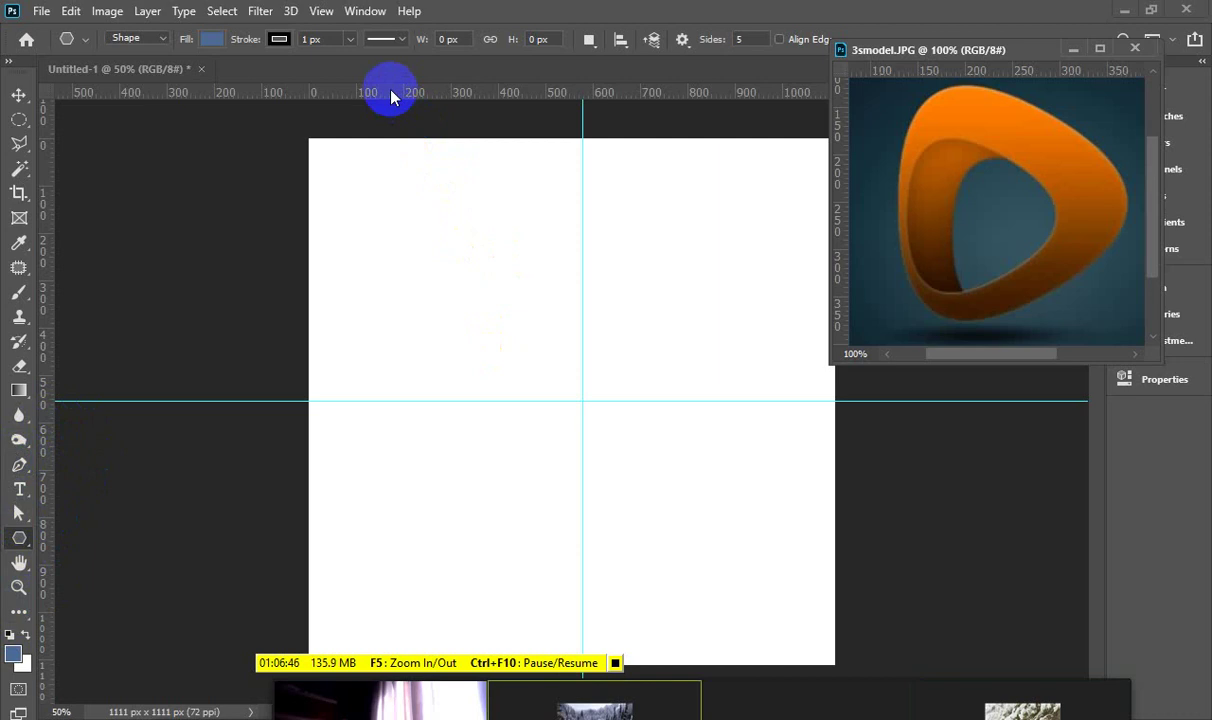
left_click_drag(391, 96, 384, 222)
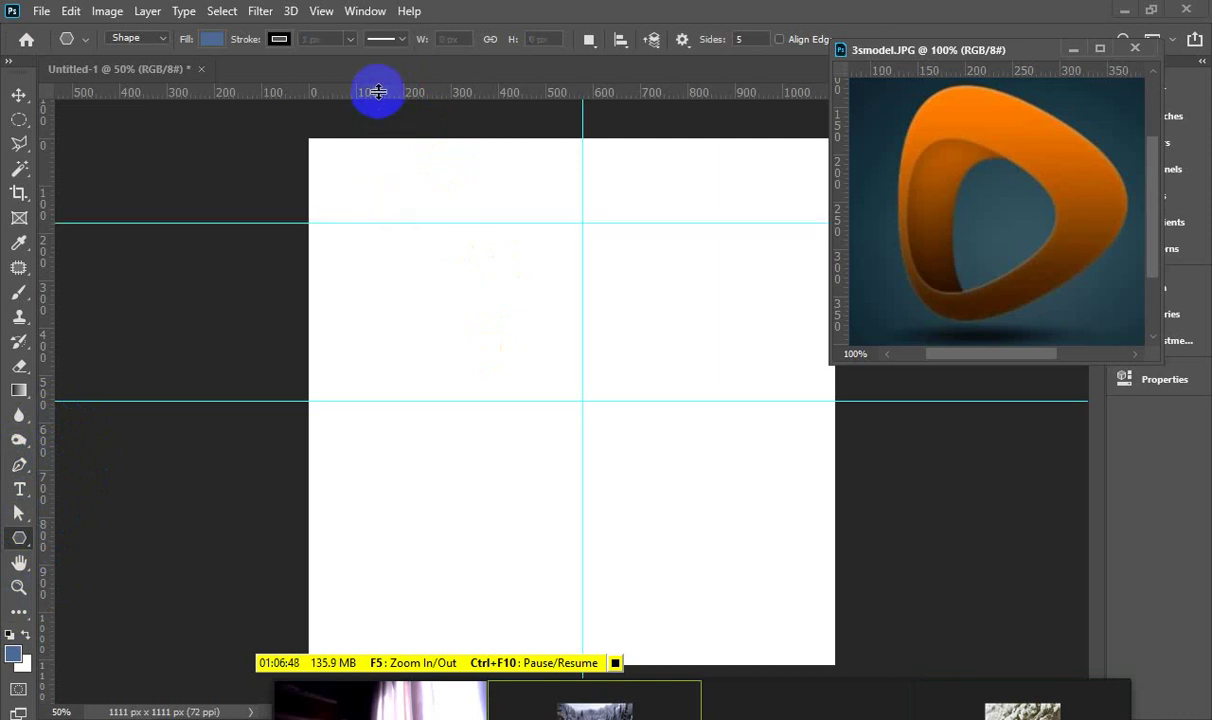
mouse_move(377, 91)
left_mouse_down()
mouse_move(374, 300)
mouse_move(405, 561)
mouse_move(405, 478)
left_mouse_up()
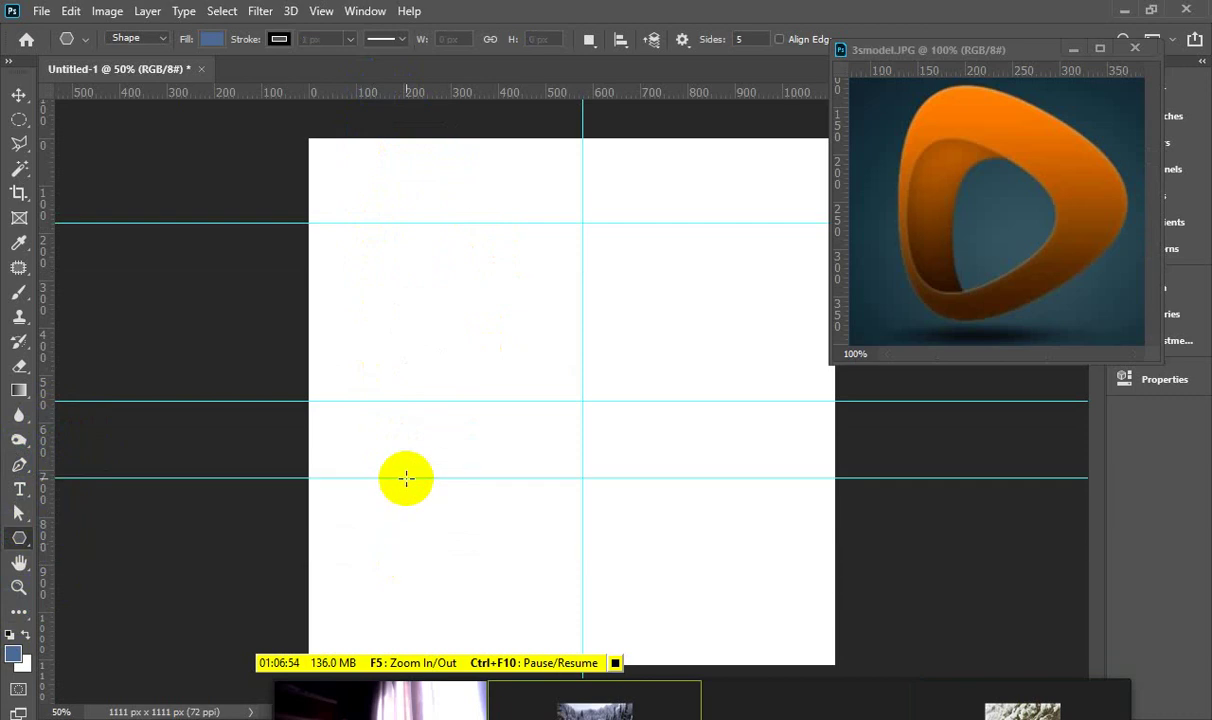
left_click(19, 94)
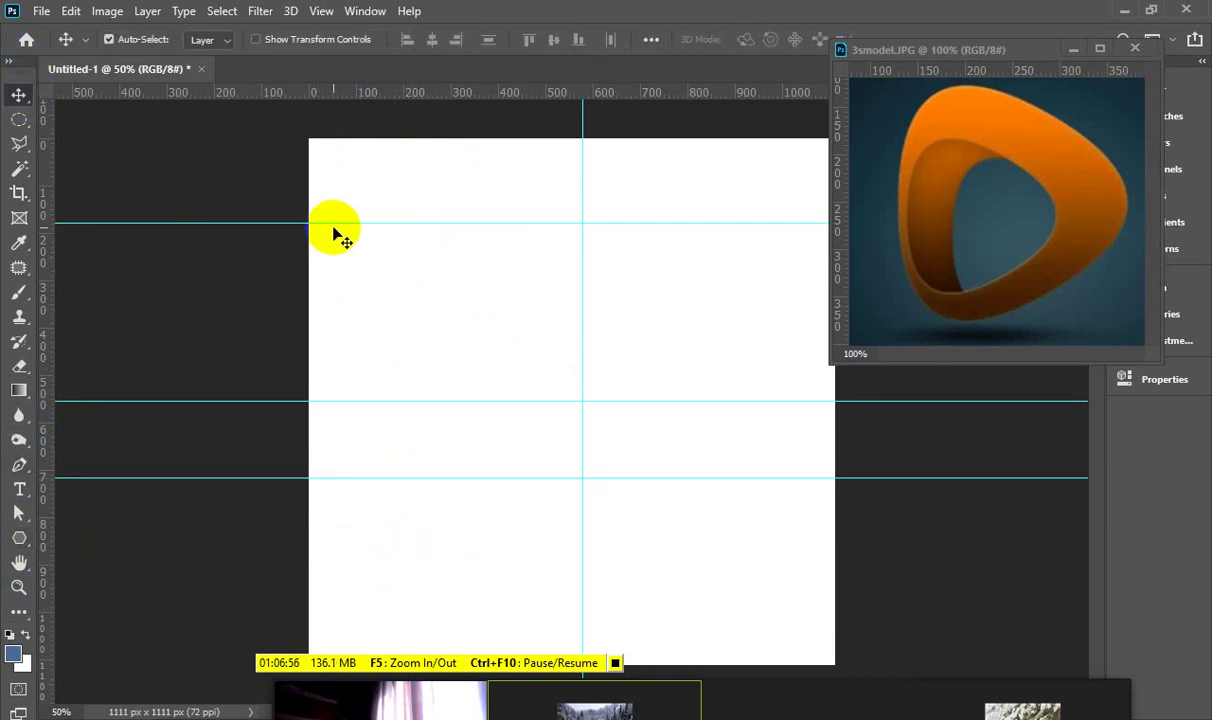
left_click_drag(333, 224, 345, 297)
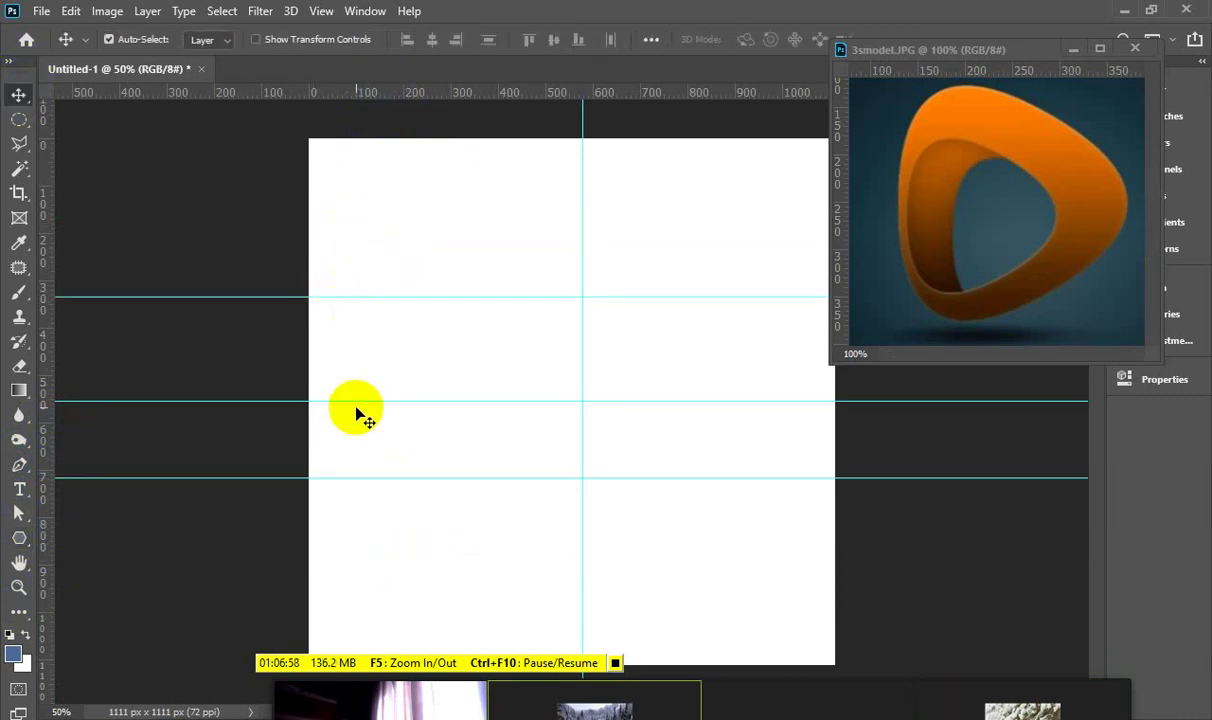
left_click_drag(358, 401, 358, 389)
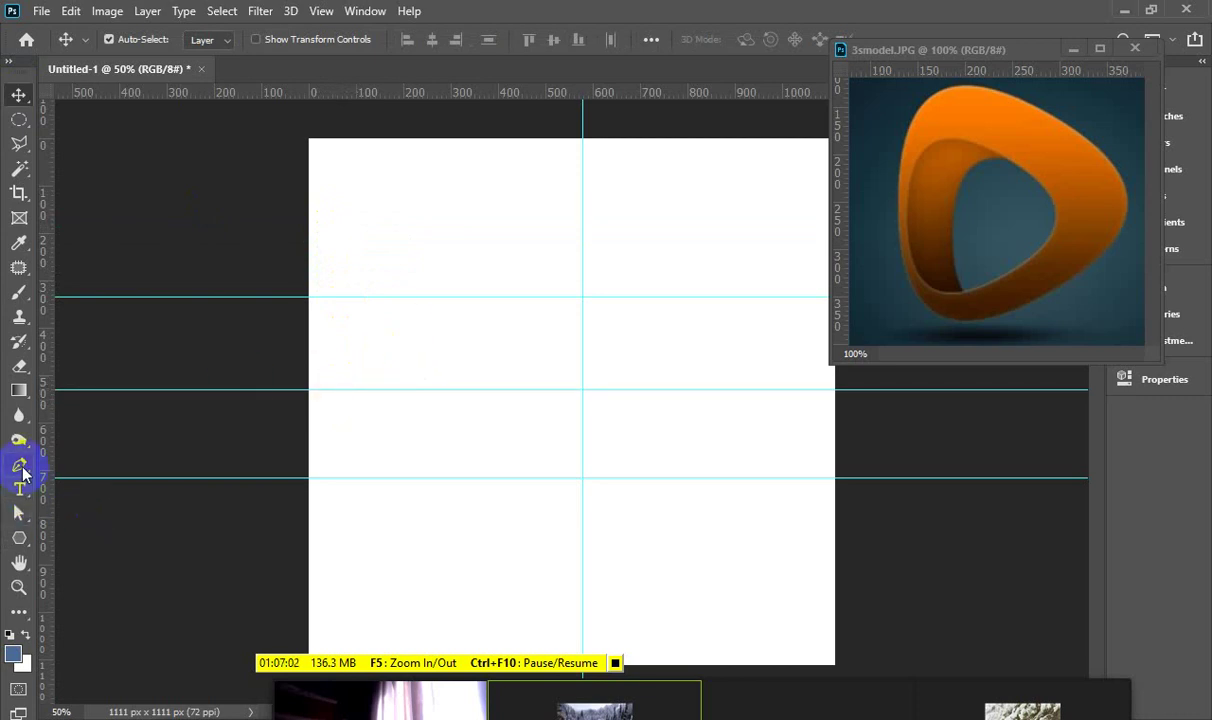
left_click(19, 465)
left_click_drag(19, 465, 90, 465)
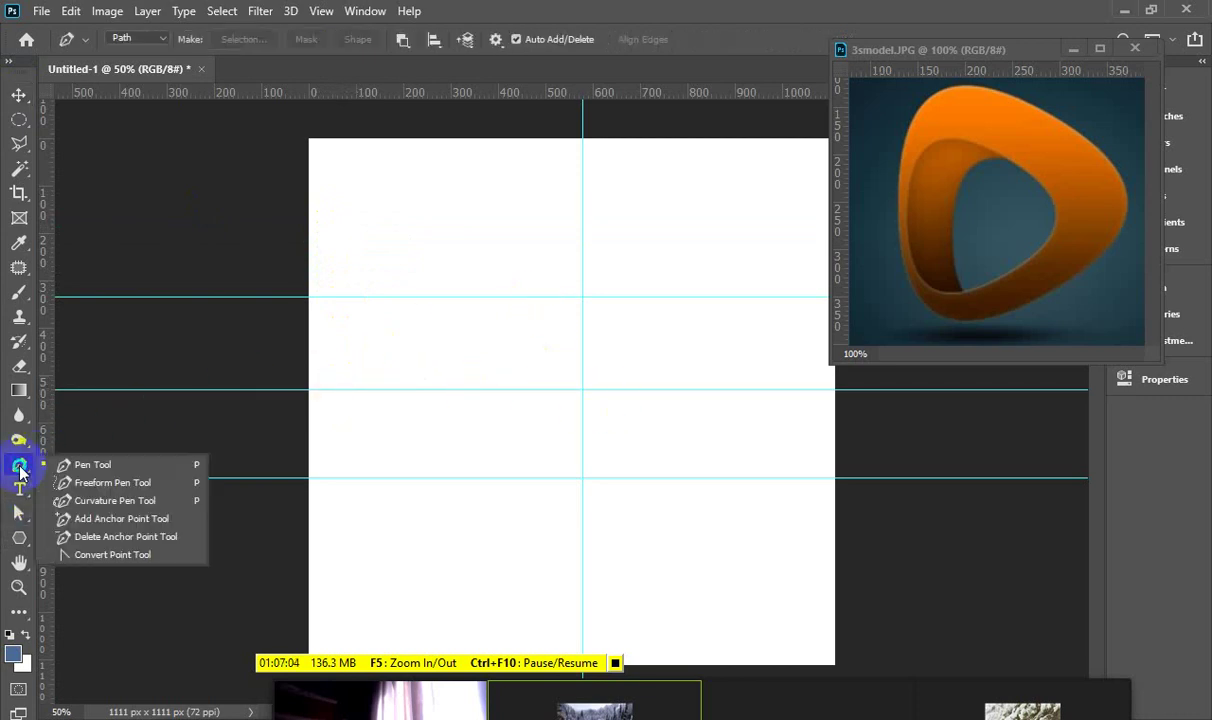
left_click(583, 389)
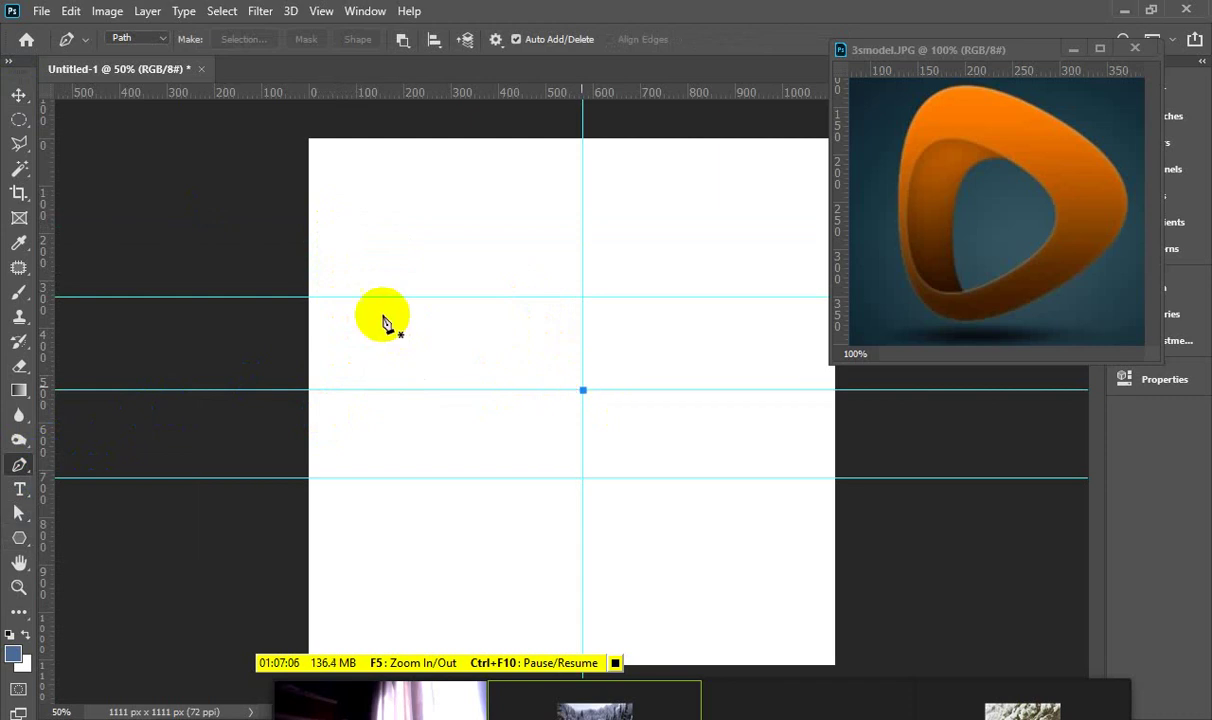
left_click(310, 297)
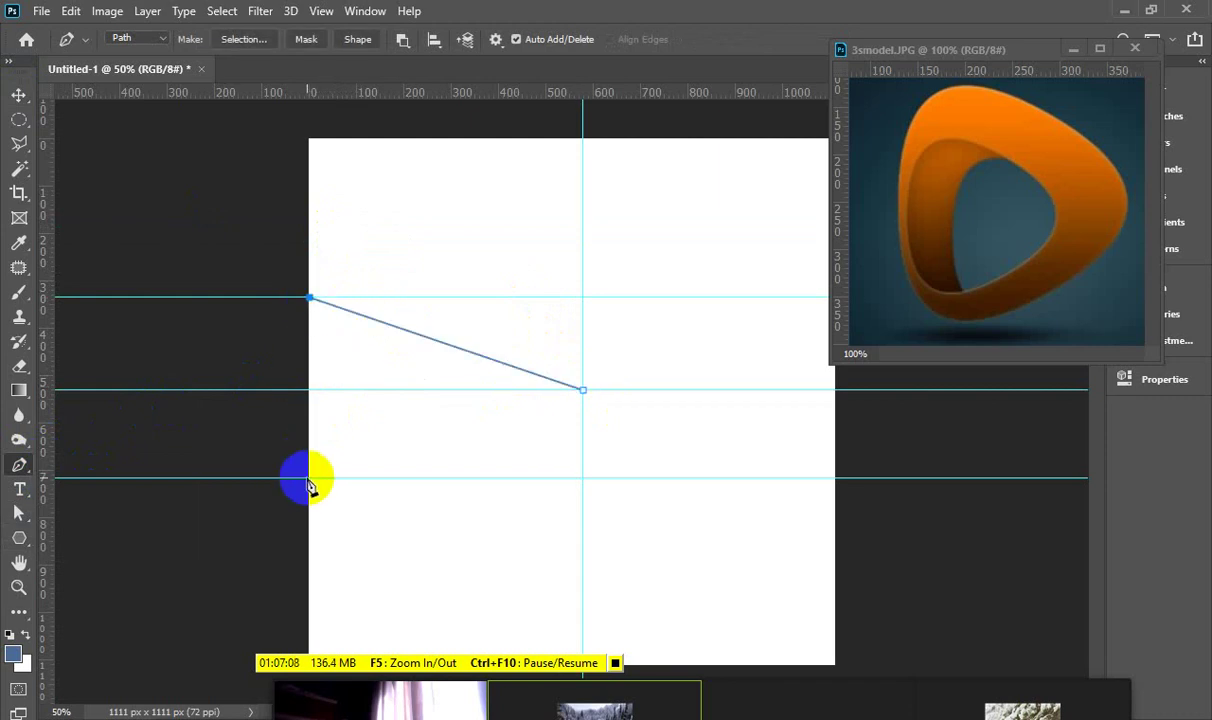
left_click(308, 477)
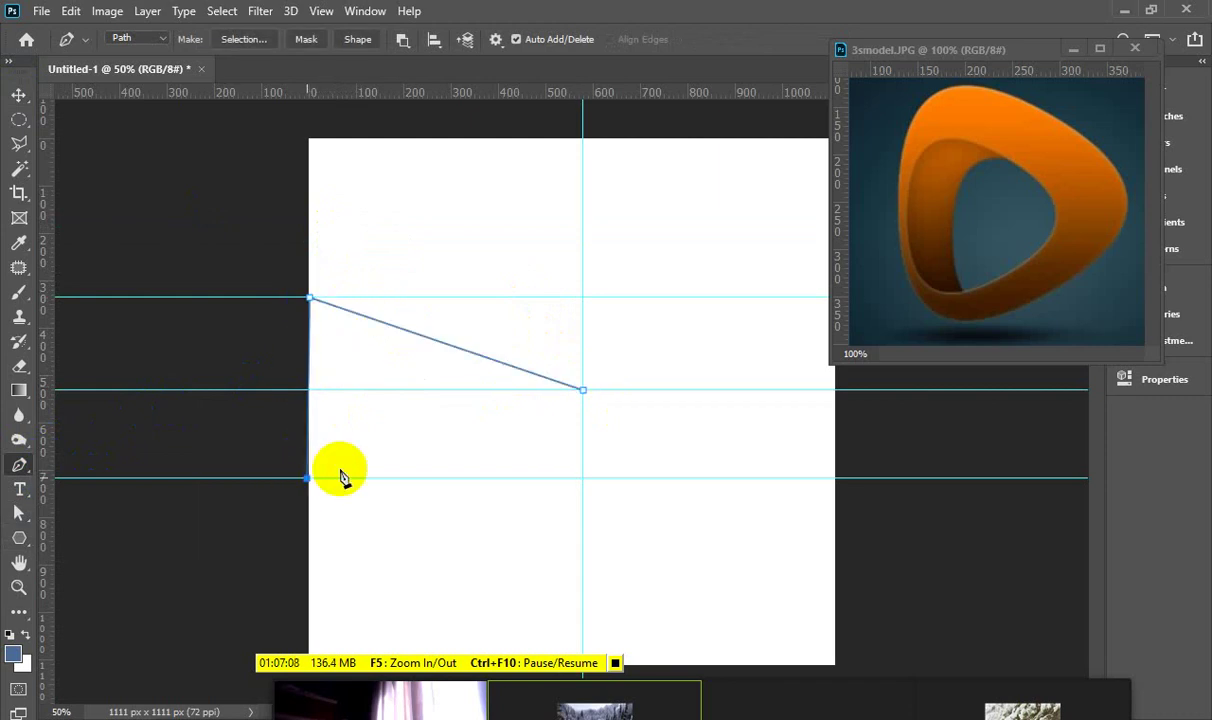
left_click(583, 390)
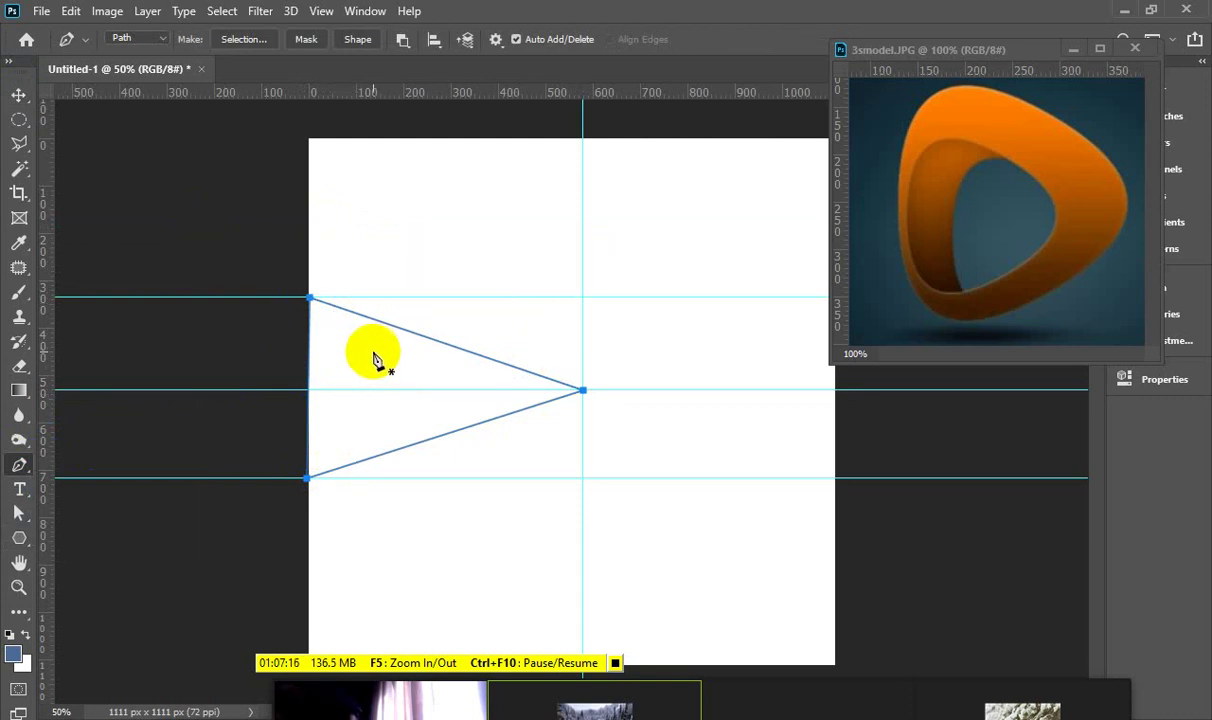
left_click(957, 160)
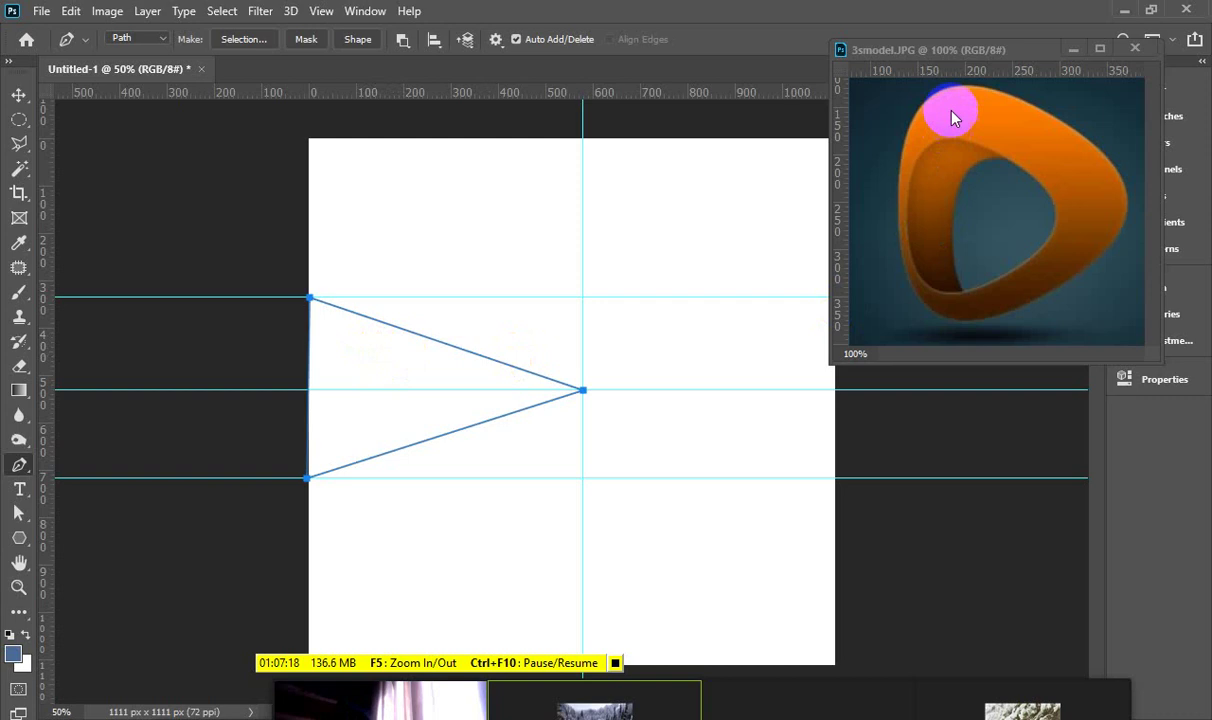
left_click(388, 451, "ctrl")
key("Delete")
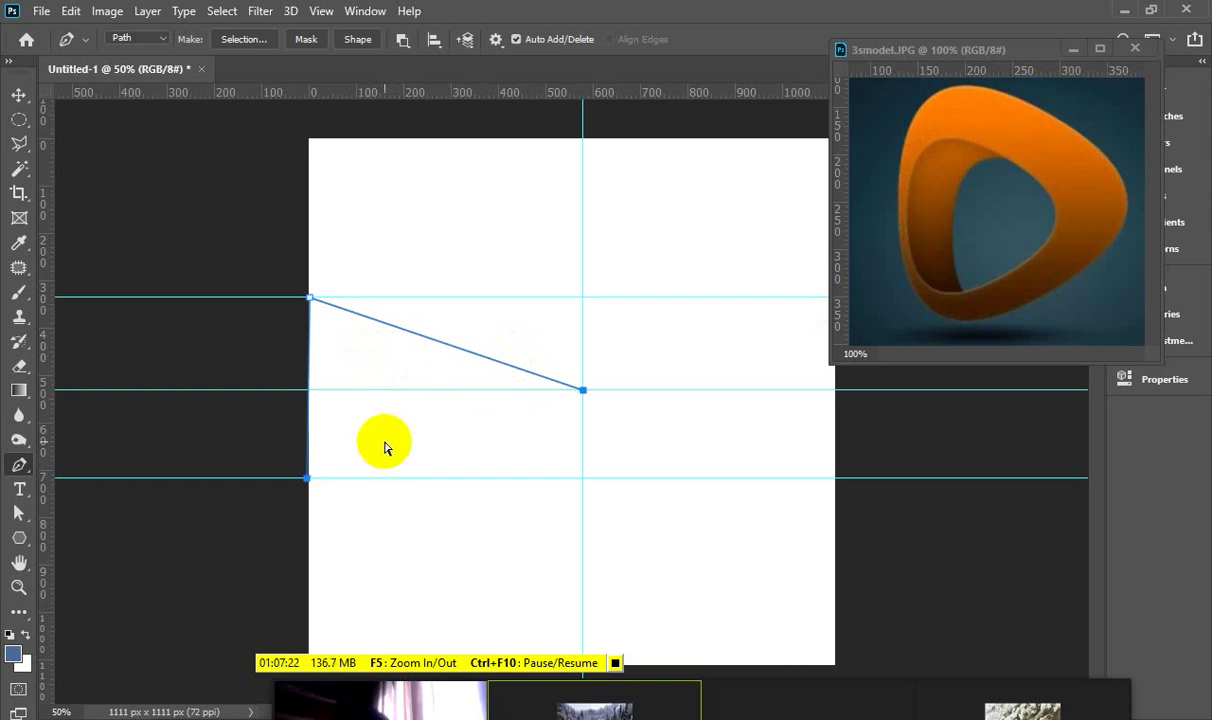
key("Delete")
key("Delete")
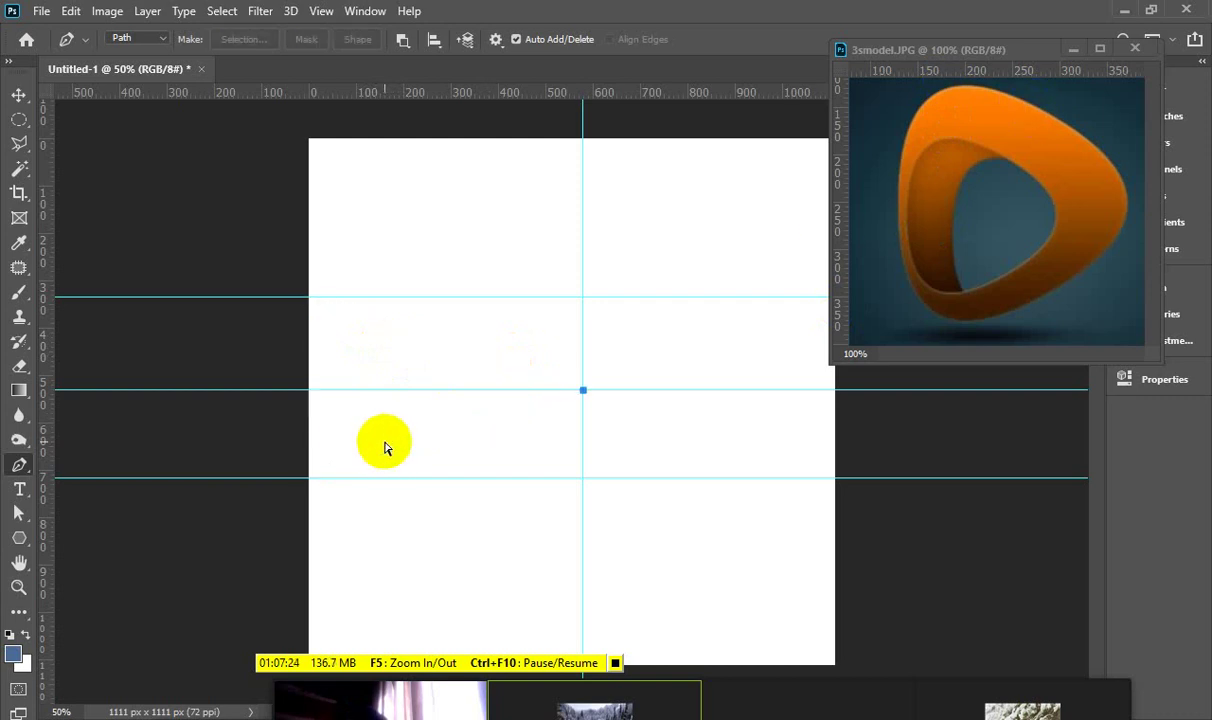
left_click(24, 545)
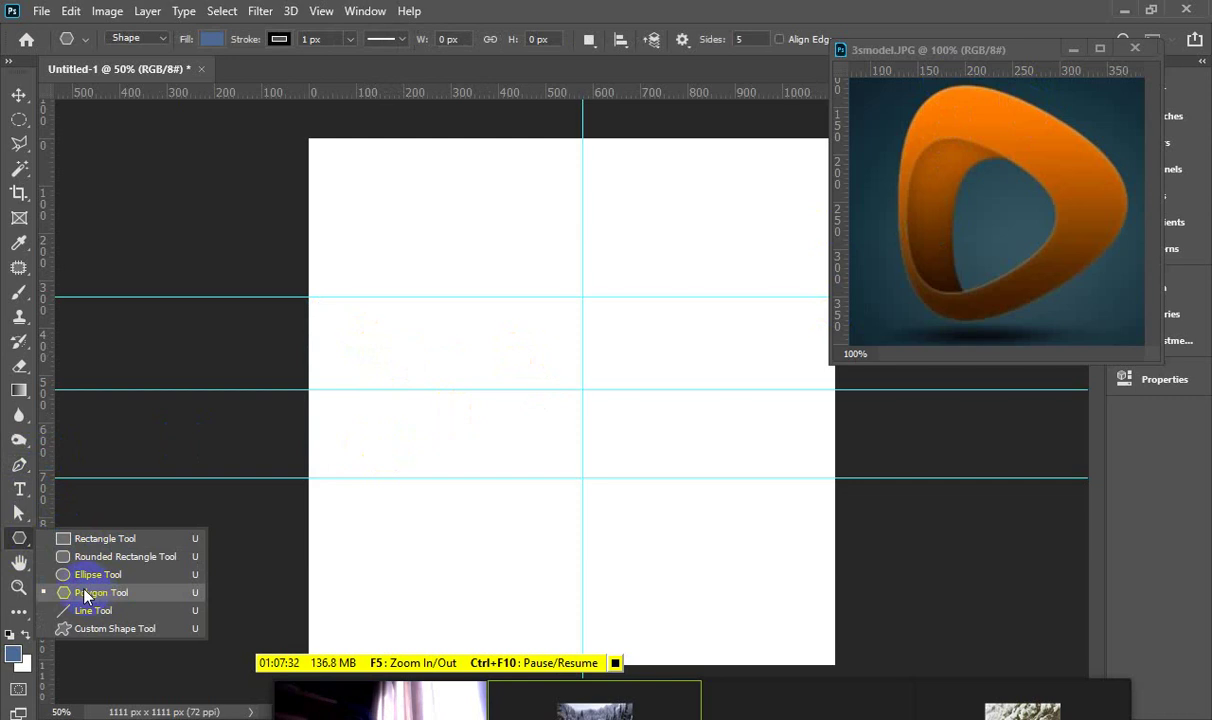
Draw a rounded shape at the top-left and a blue pentagon below it
left_click(84, 593)
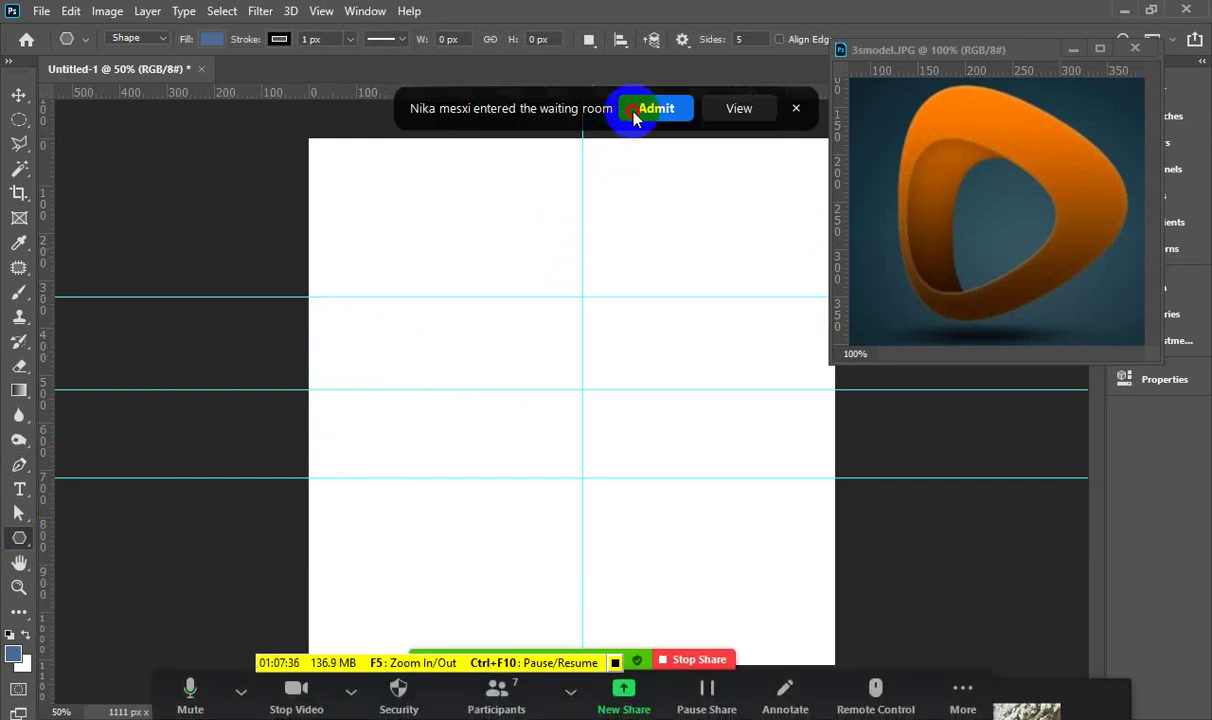
left_click(638, 112)
left_click_drag(479, 270, 523, 340)
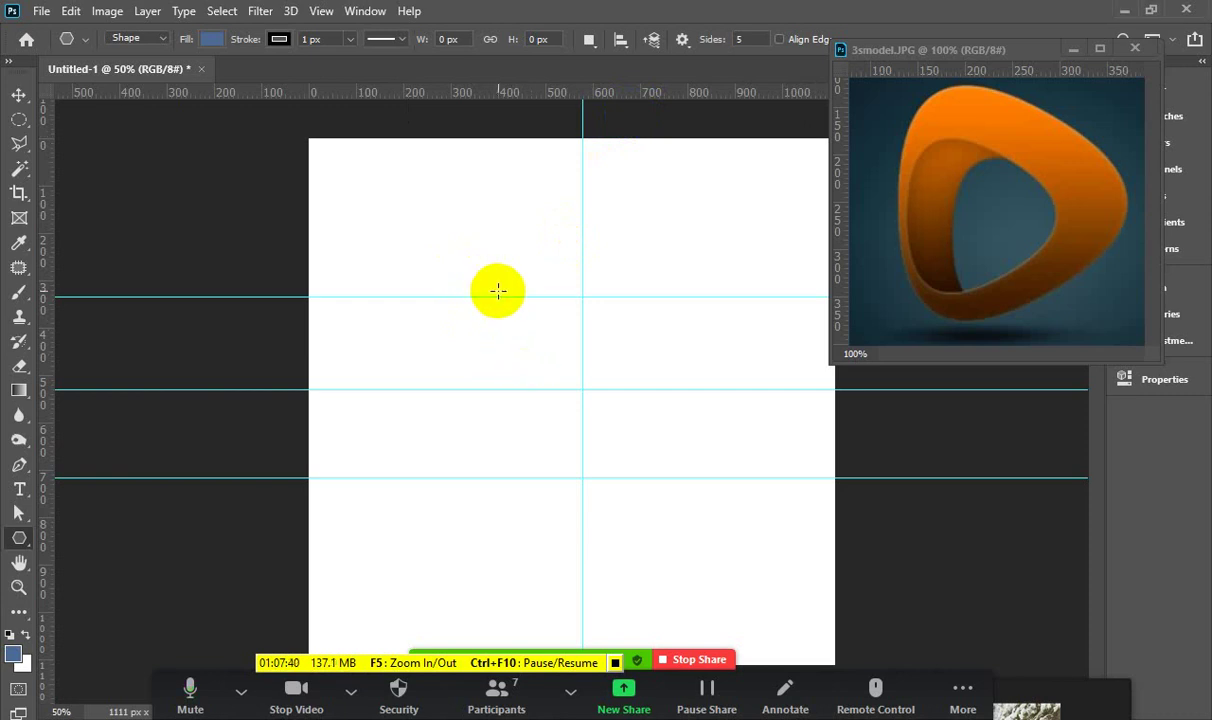
left_click_drag(430, 219, 477, 293)
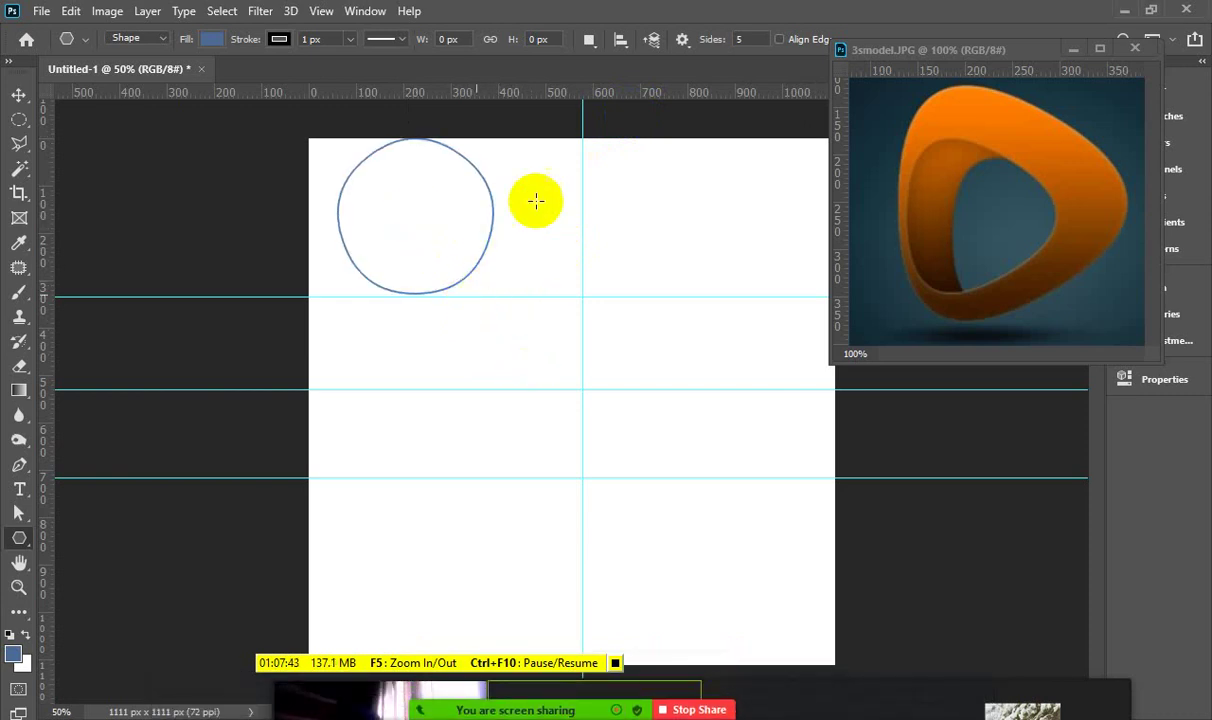
left_click(684, 44)
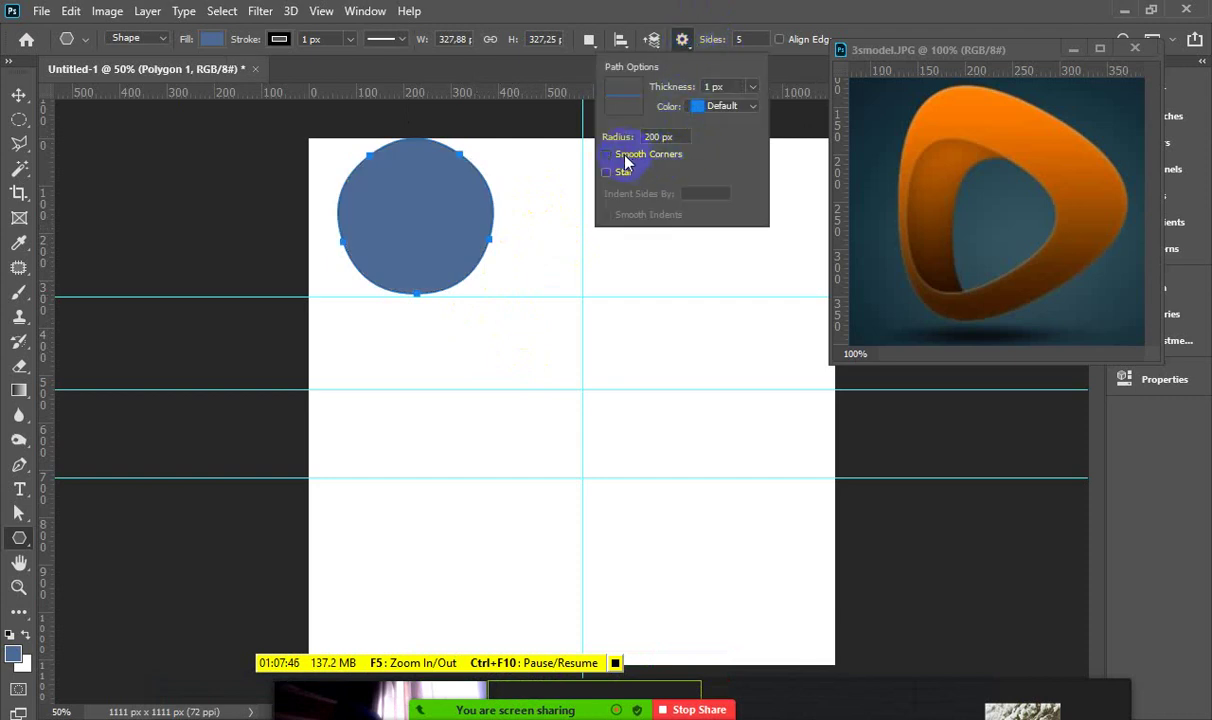
left_click(538, 408)
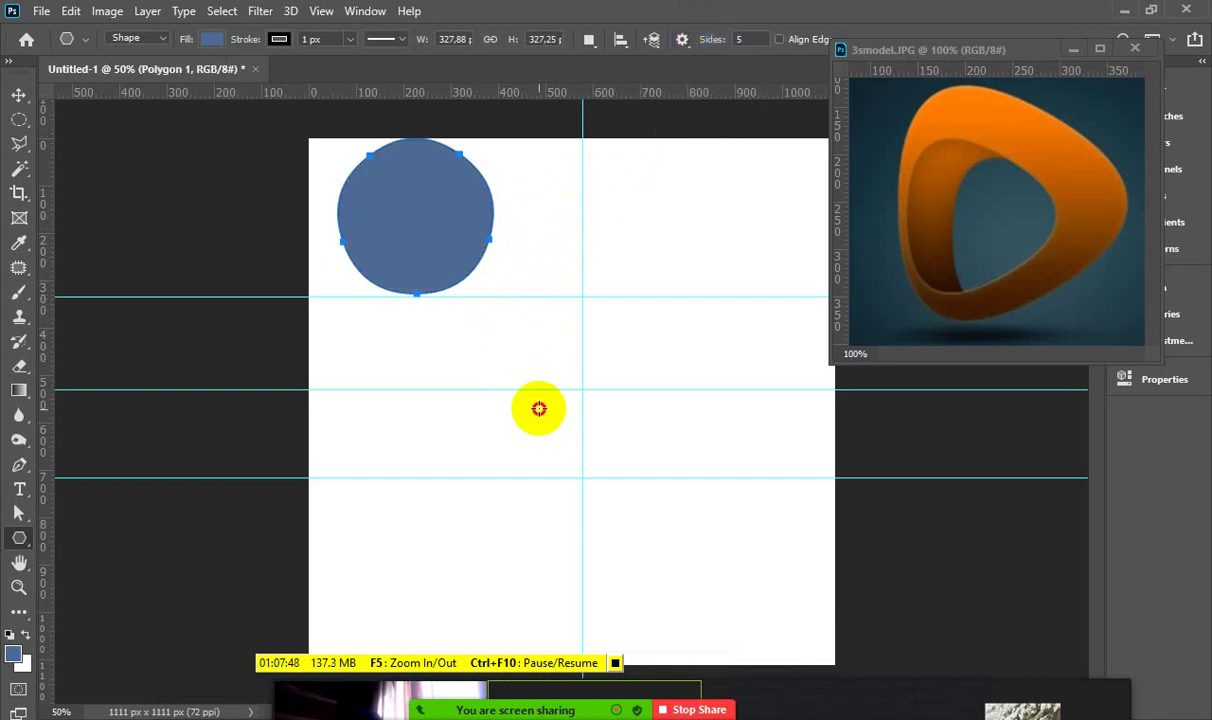
left_click_drag(538, 408, 560, 433)
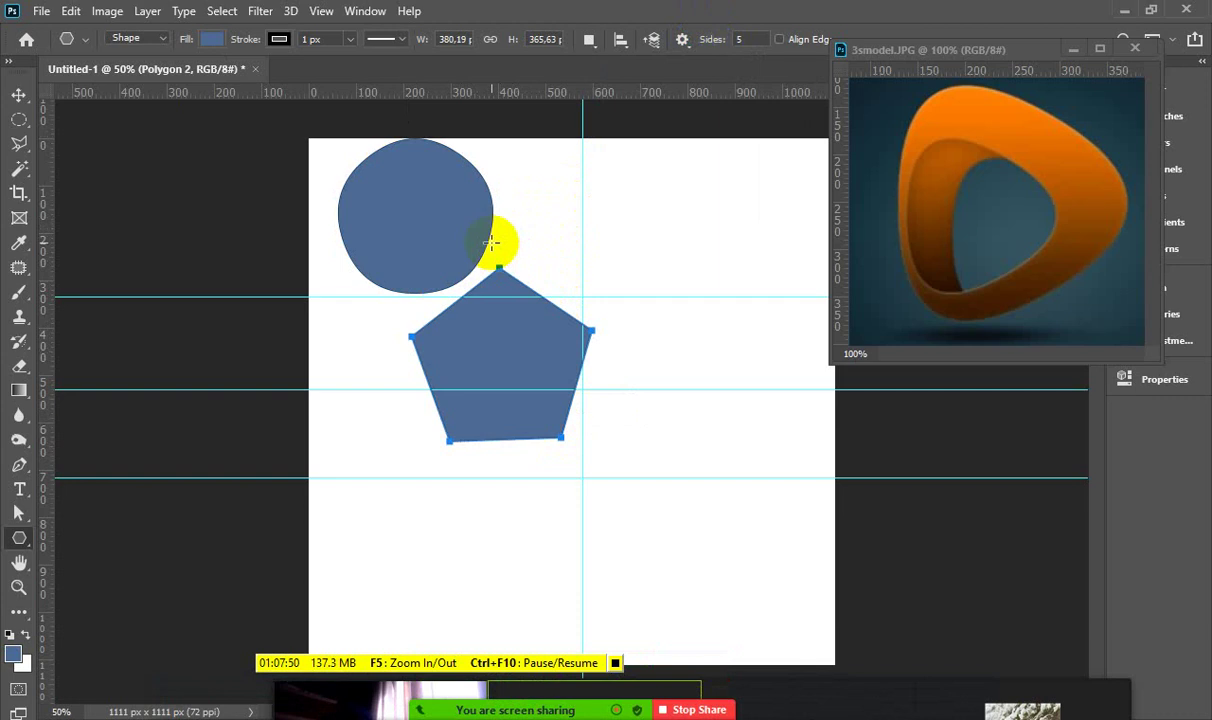
Delete the blue circle and move the pentagon down toward the canvas centre
left_click(19, 96)
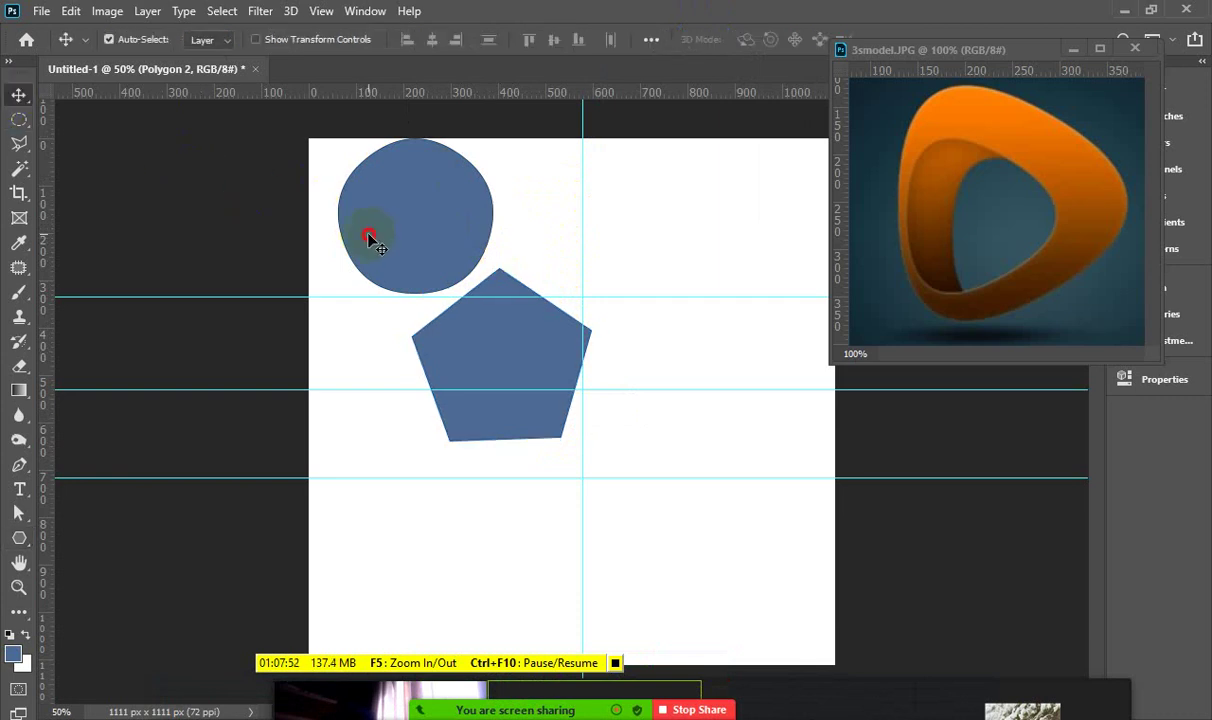
left_click(370, 238)
left_click_drag(362, 186, 333, 190)
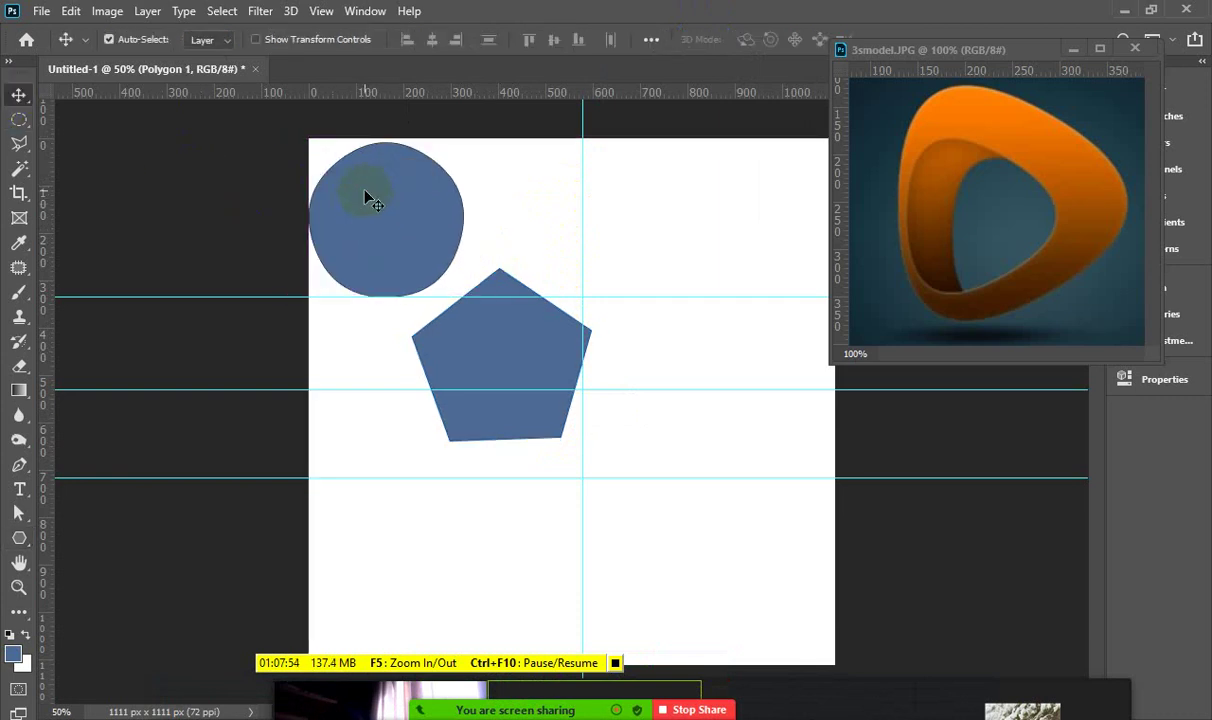
key("Delete")
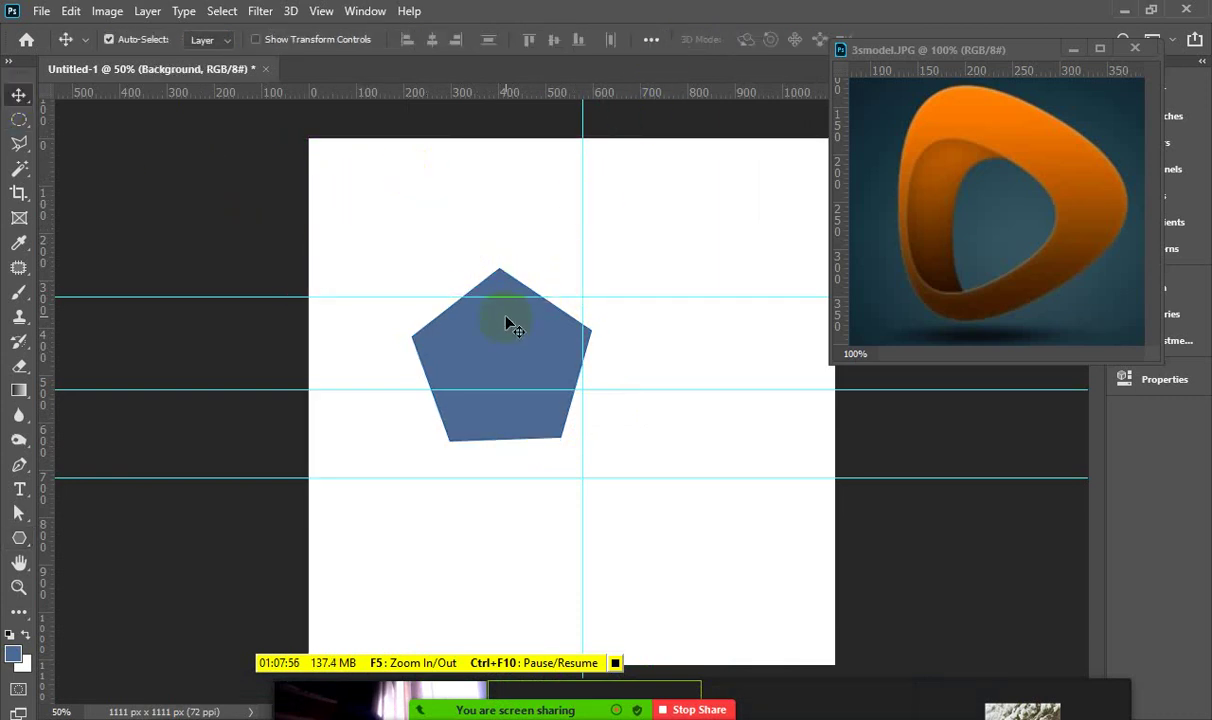
left_click_drag(506, 321, 528, 394)
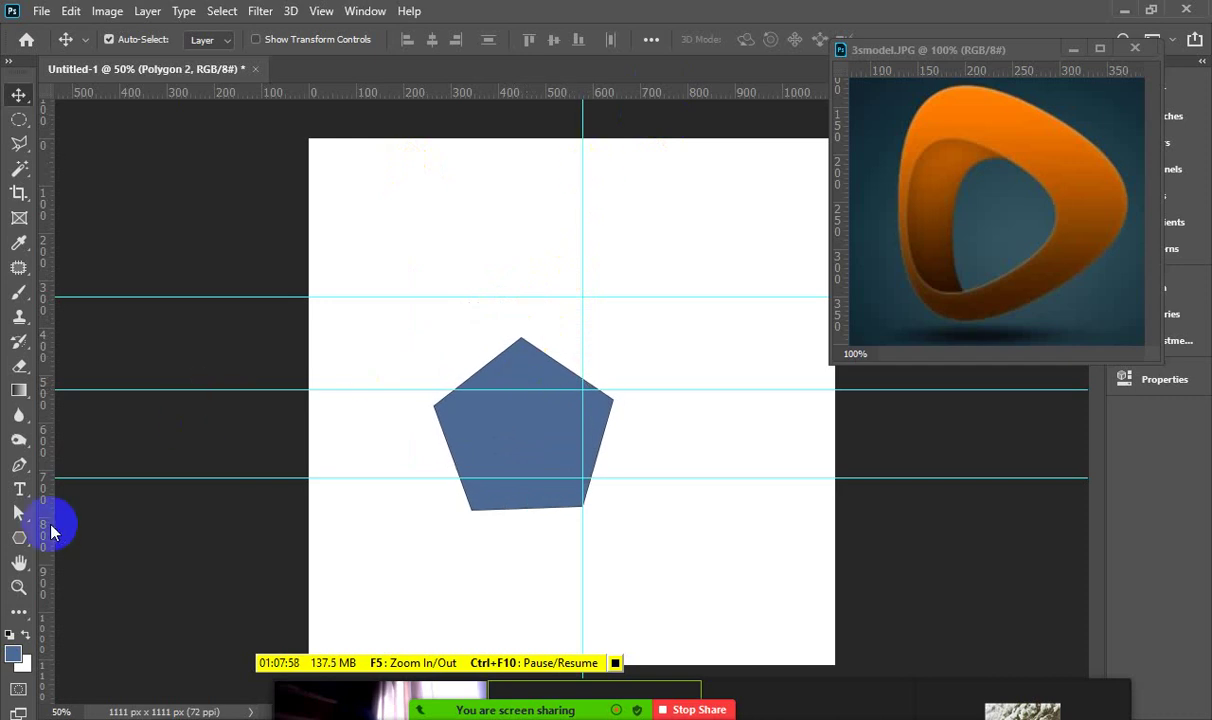
left_click(22, 538)
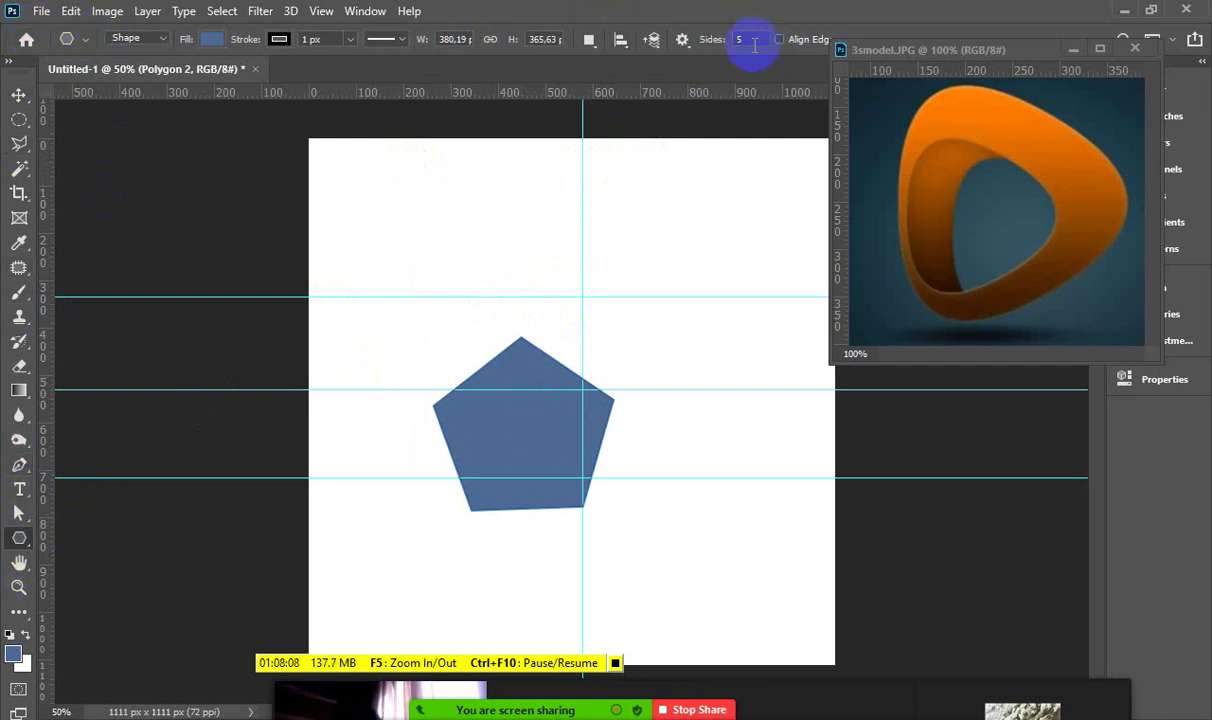
Draw a 10-sided polygon near the top and pull one of its edges down
left_click(731, 46)
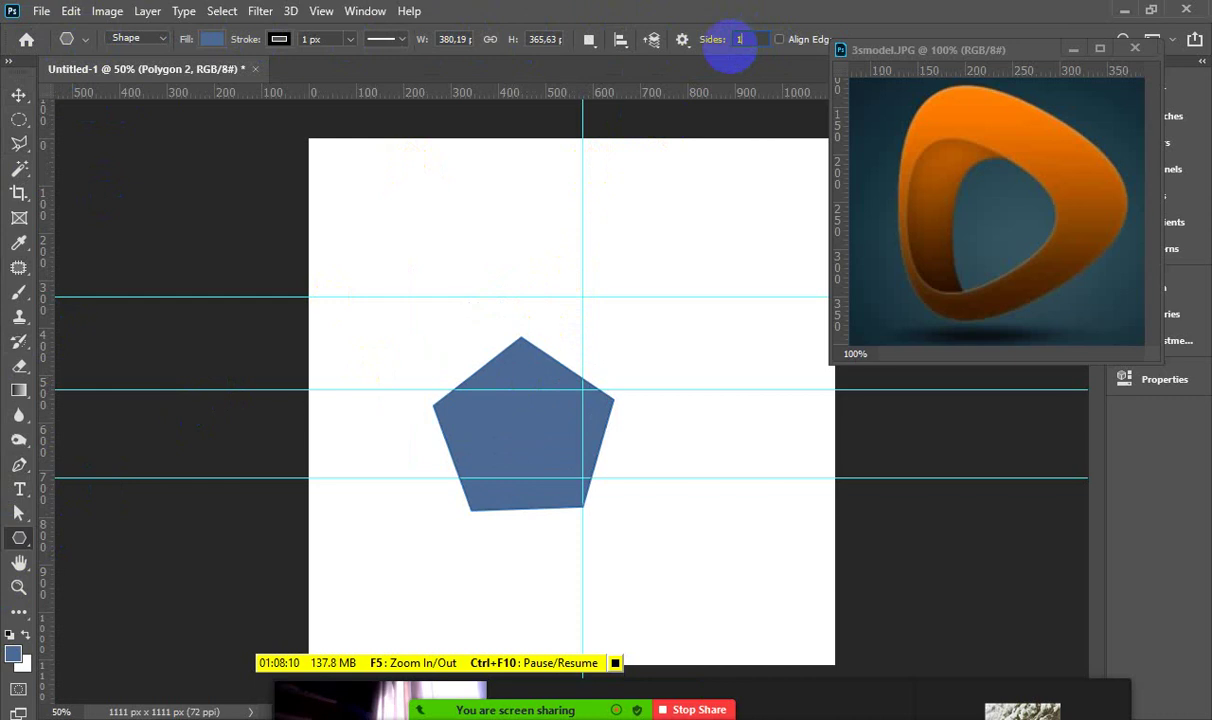
type("10")
left_click_drag(600, 187, 546, 123)
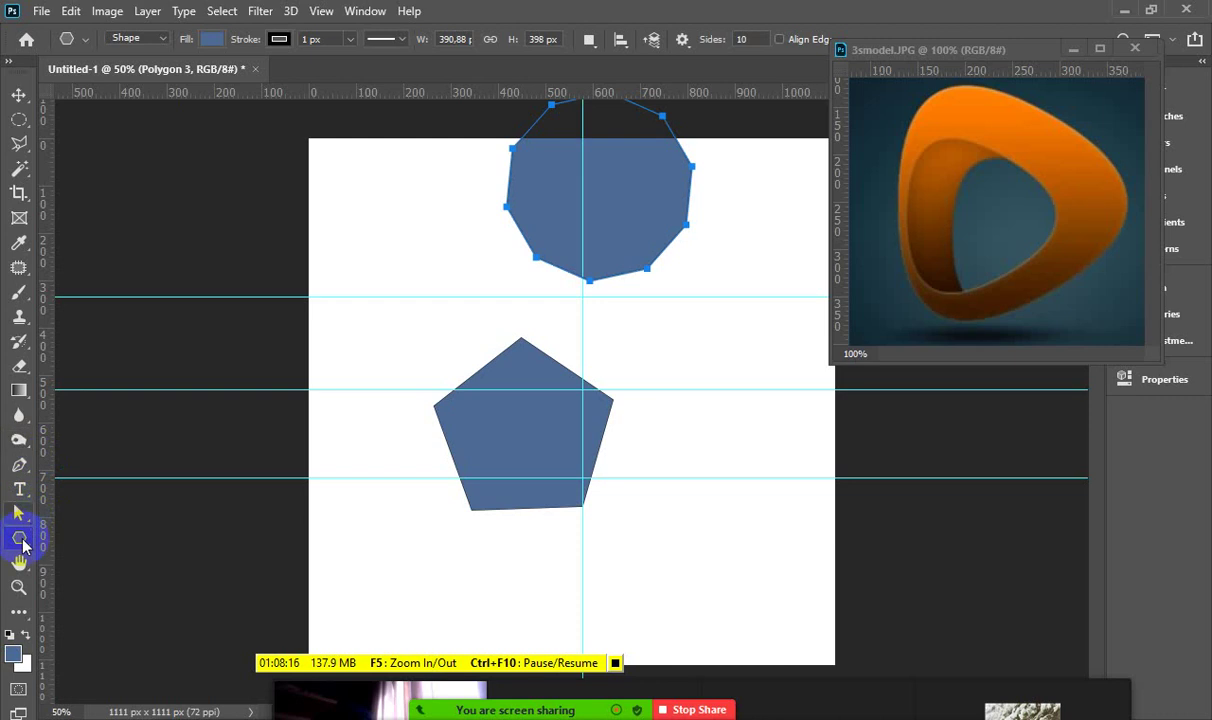
left_click(19, 512)
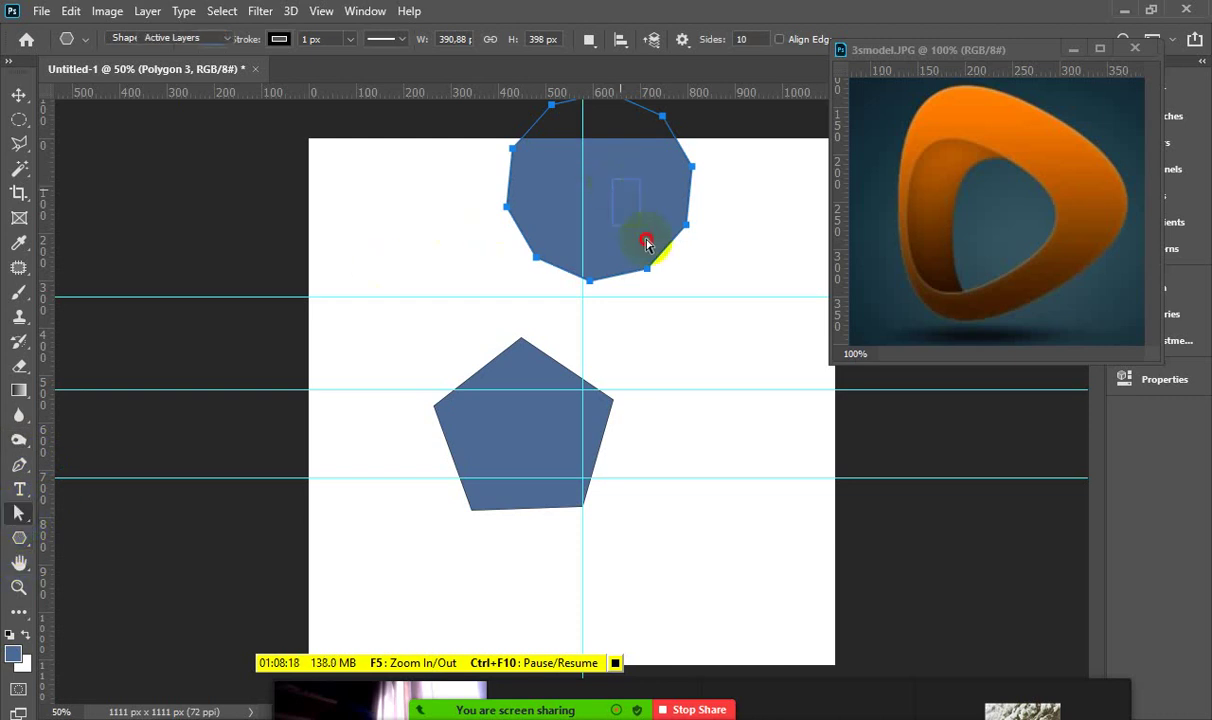
left_click(598, 222)
left_click(645, 266)
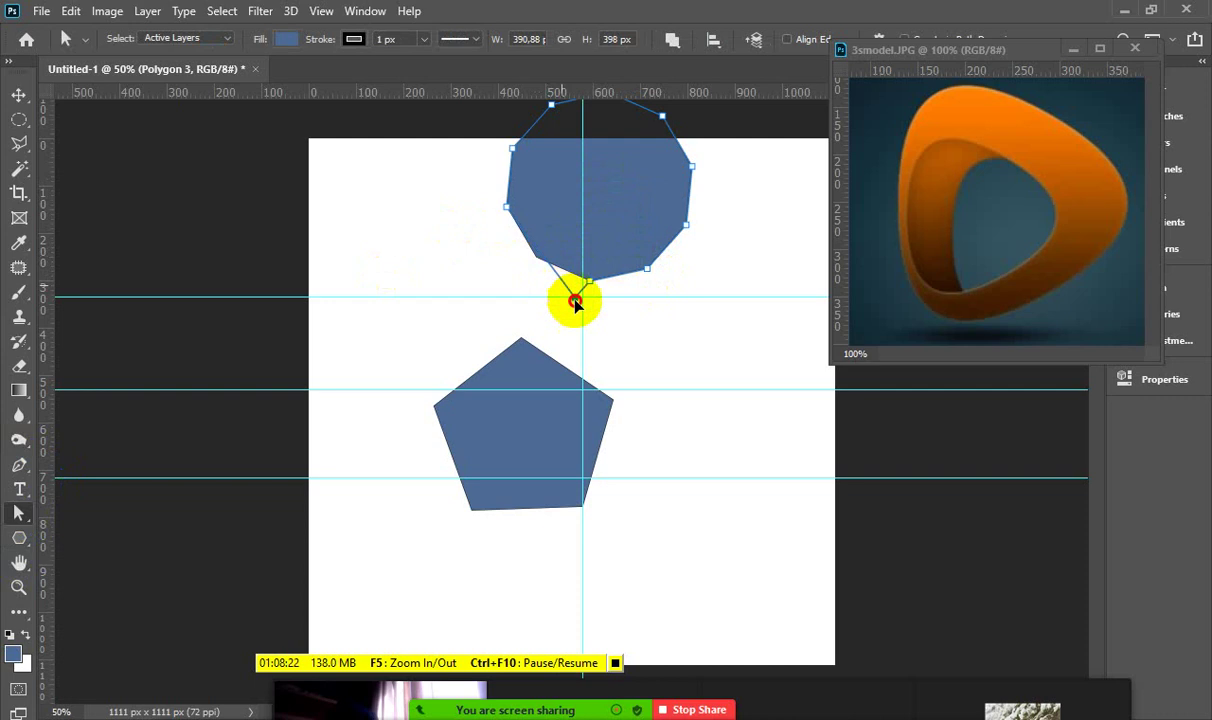
left_click_drag(536, 260, 536, 279)
Move the whole 10-sided polygon down and right, then delete it
right_click(10, 528)
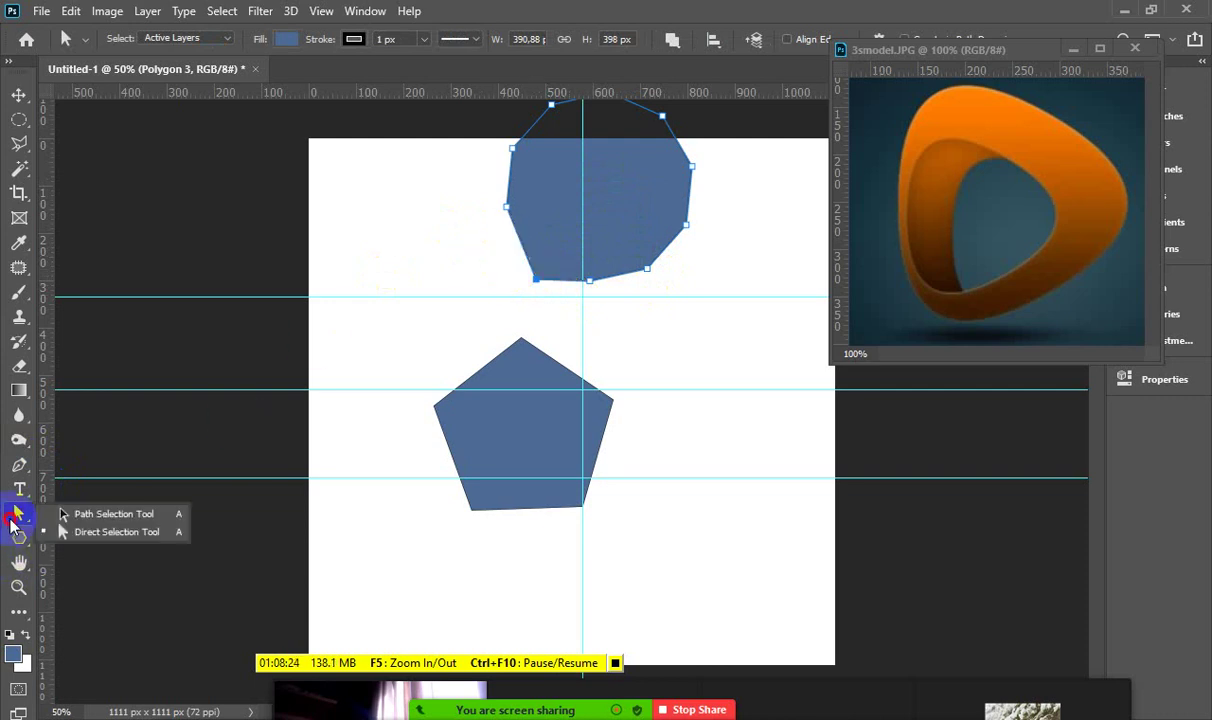
left_click(60, 530)
left_click(570, 207)
left_click_drag(570, 207, 687, 300)
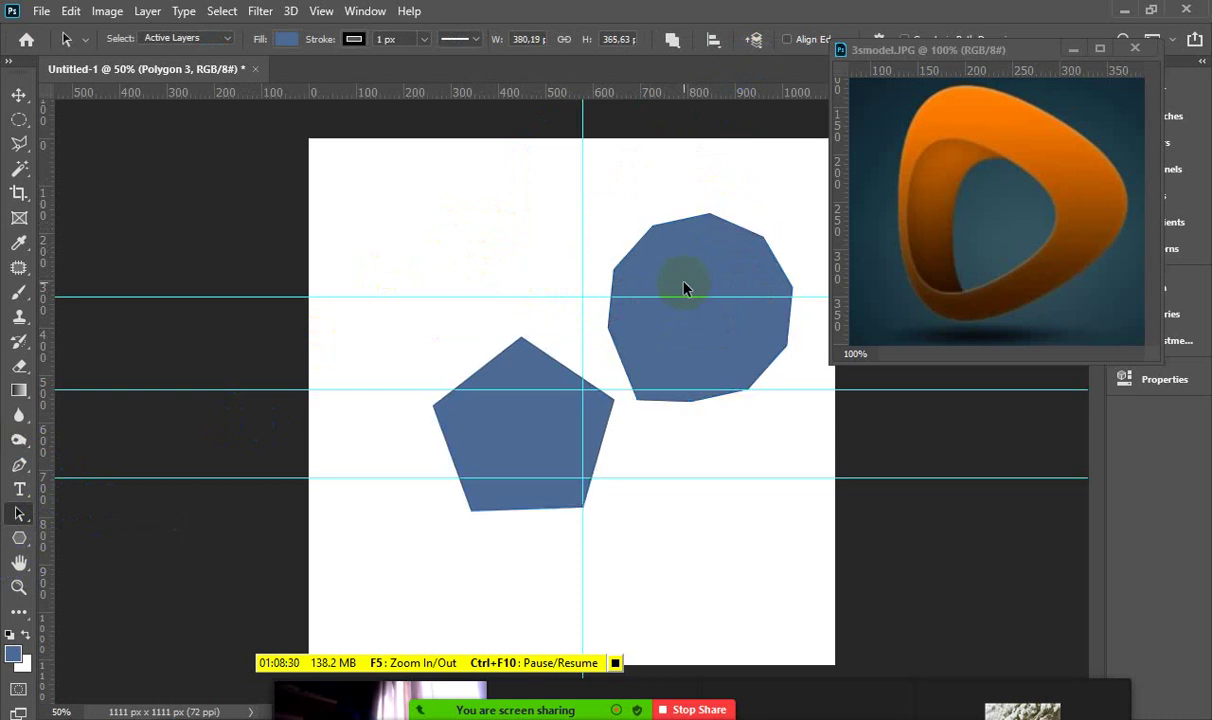
key("Delete")
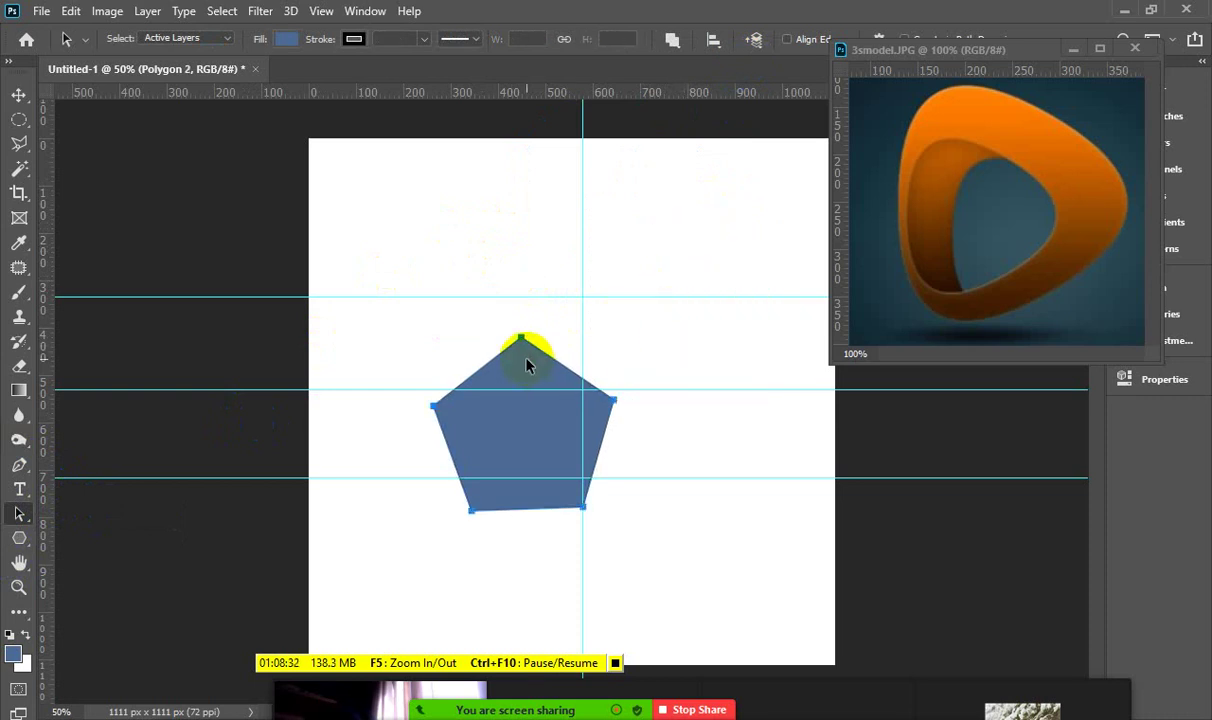
Delete the pentagon and draw a 3-sided, right-pointing blue triangle on the left
key("Delete")
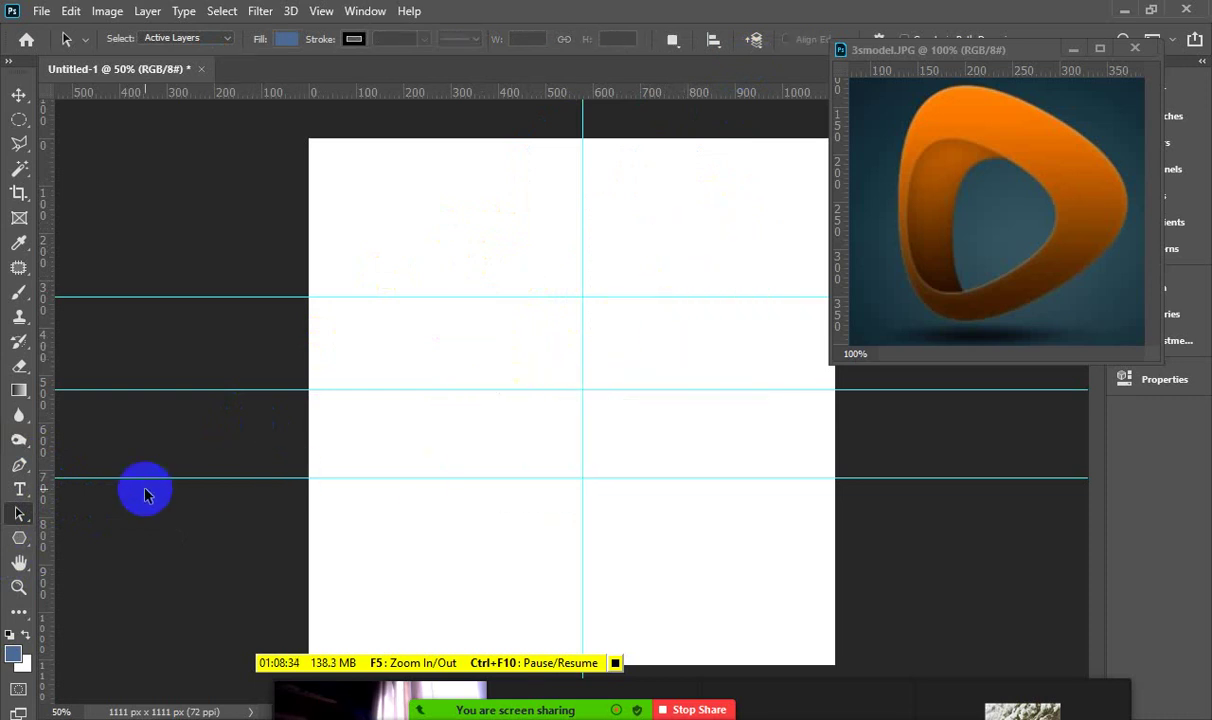
left_click(18, 541)
right_click(18, 541)
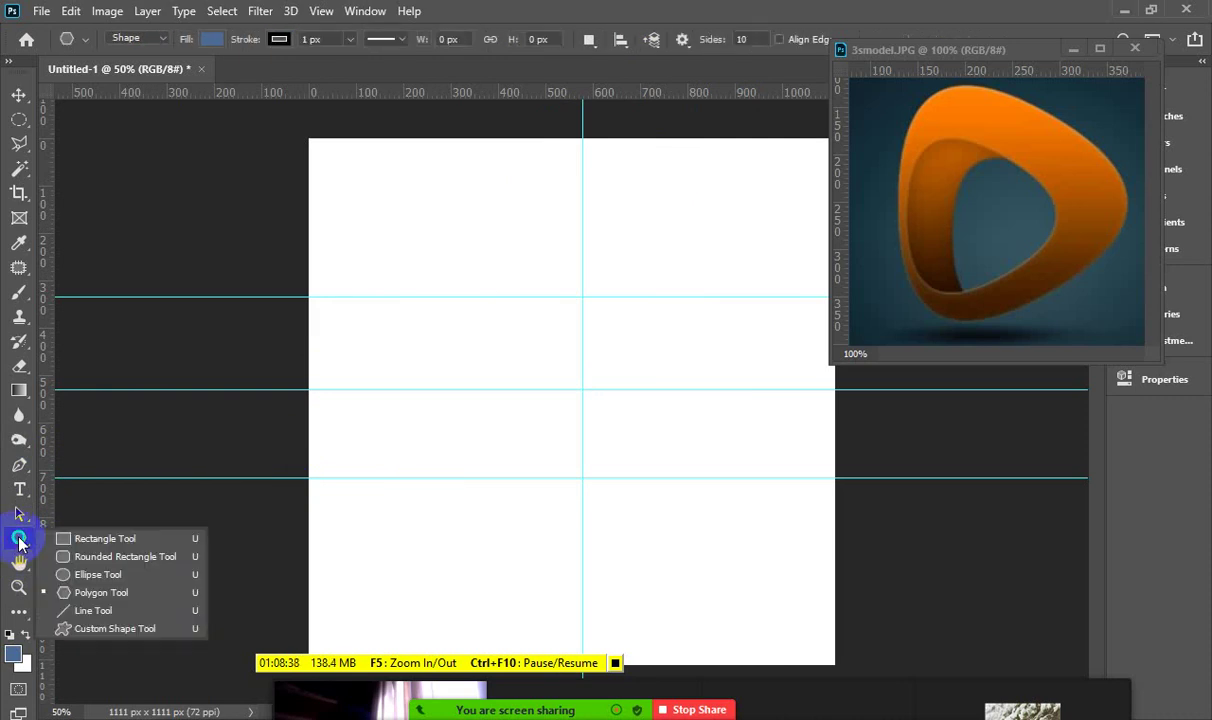
left_click(100, 592)
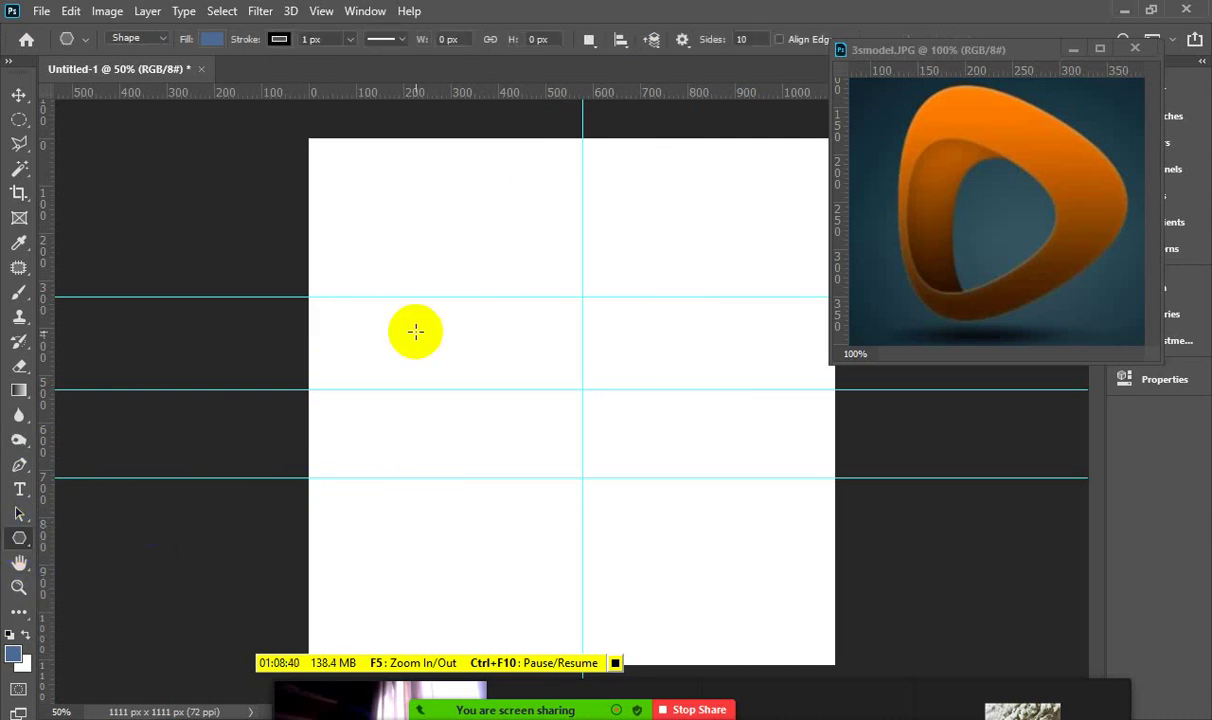
double_click(745, 40)
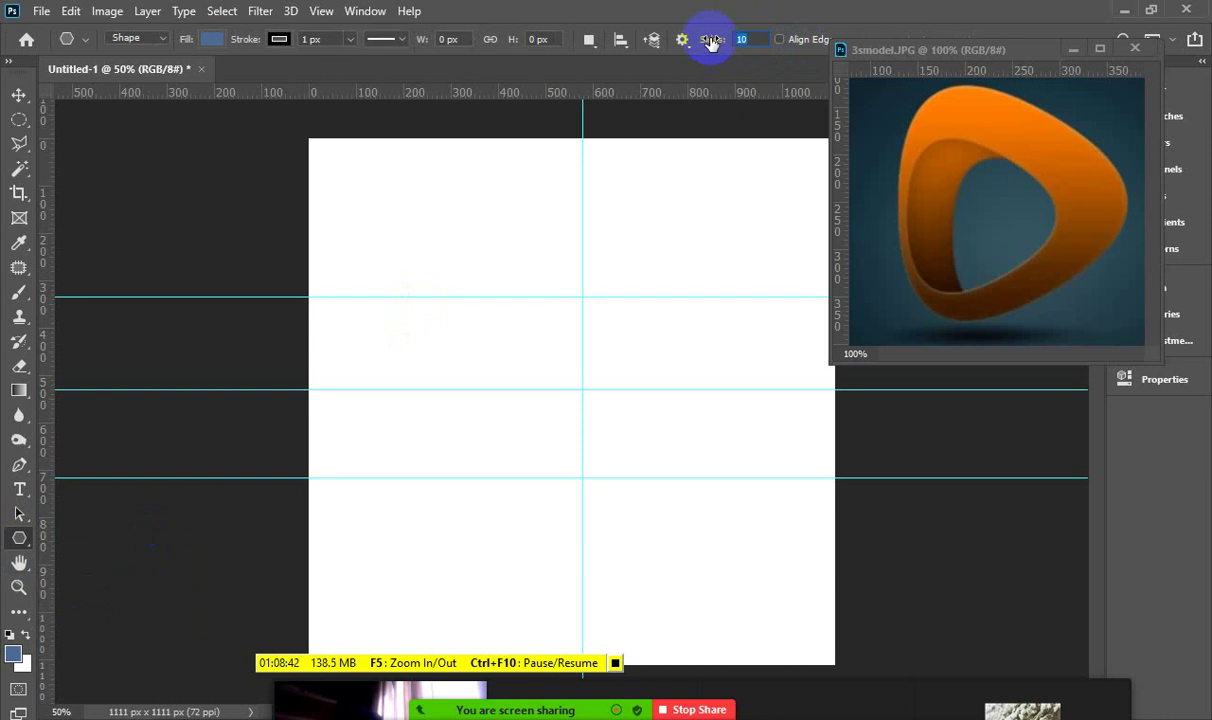
type("3")
left_click_drag(432, 314, 438, 410)
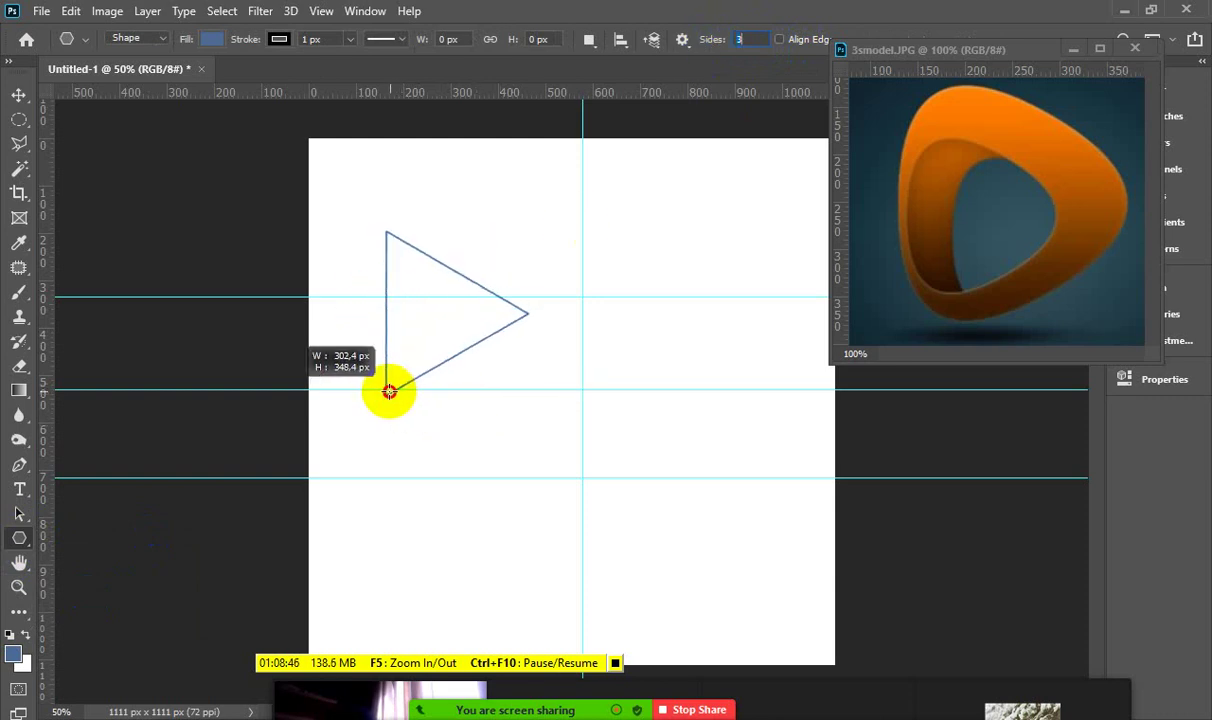
left_click_drag(438, 410, 388, 391)
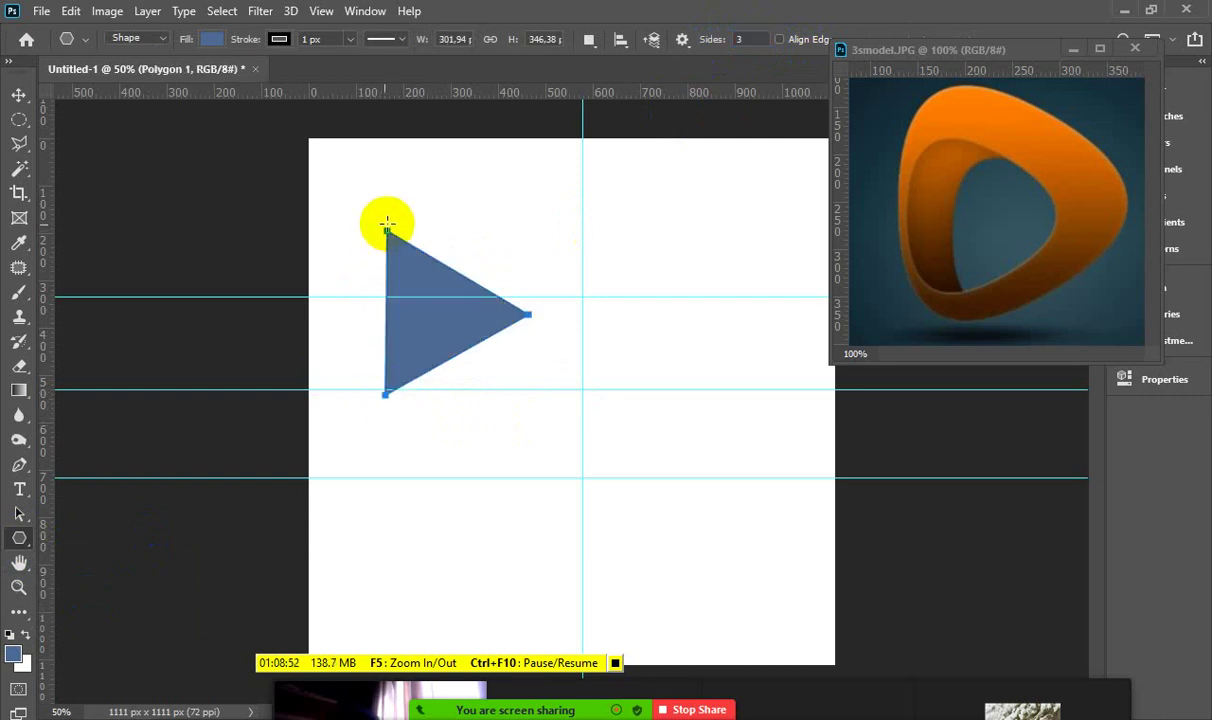
Set the polygon path options to 3 px thickness, Light Red colour and 300 px radius
left_click(684, 38)
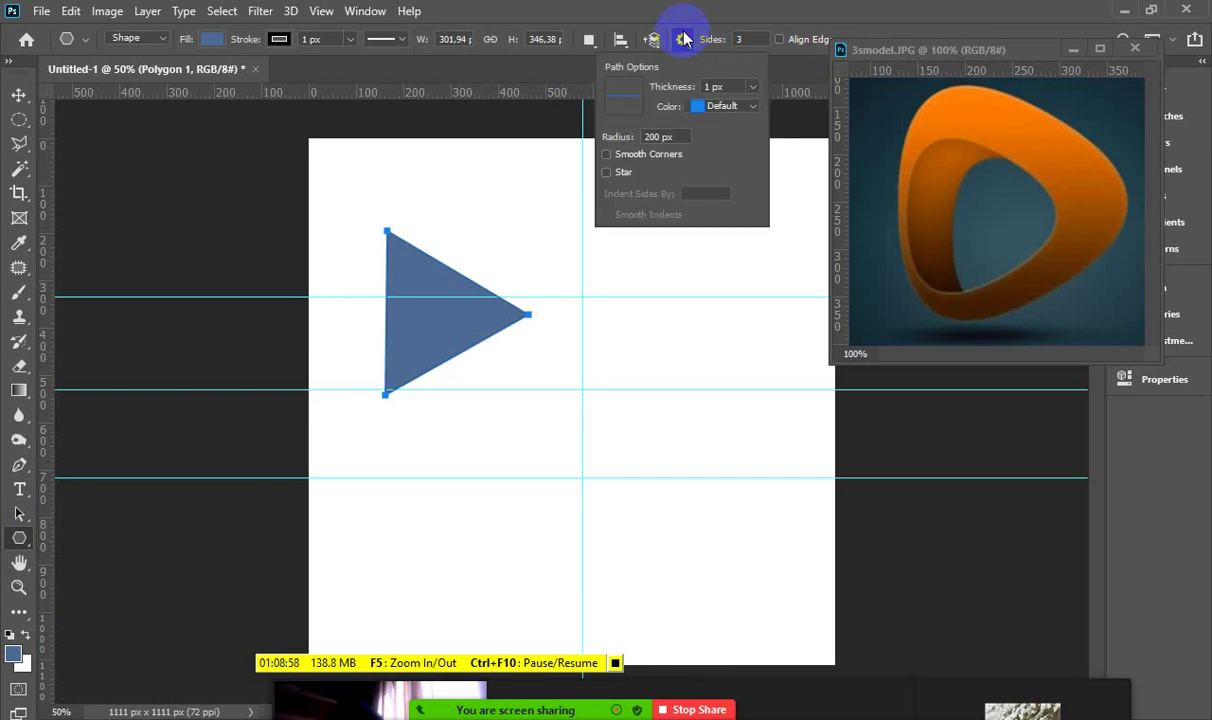
left_click(684, 38)
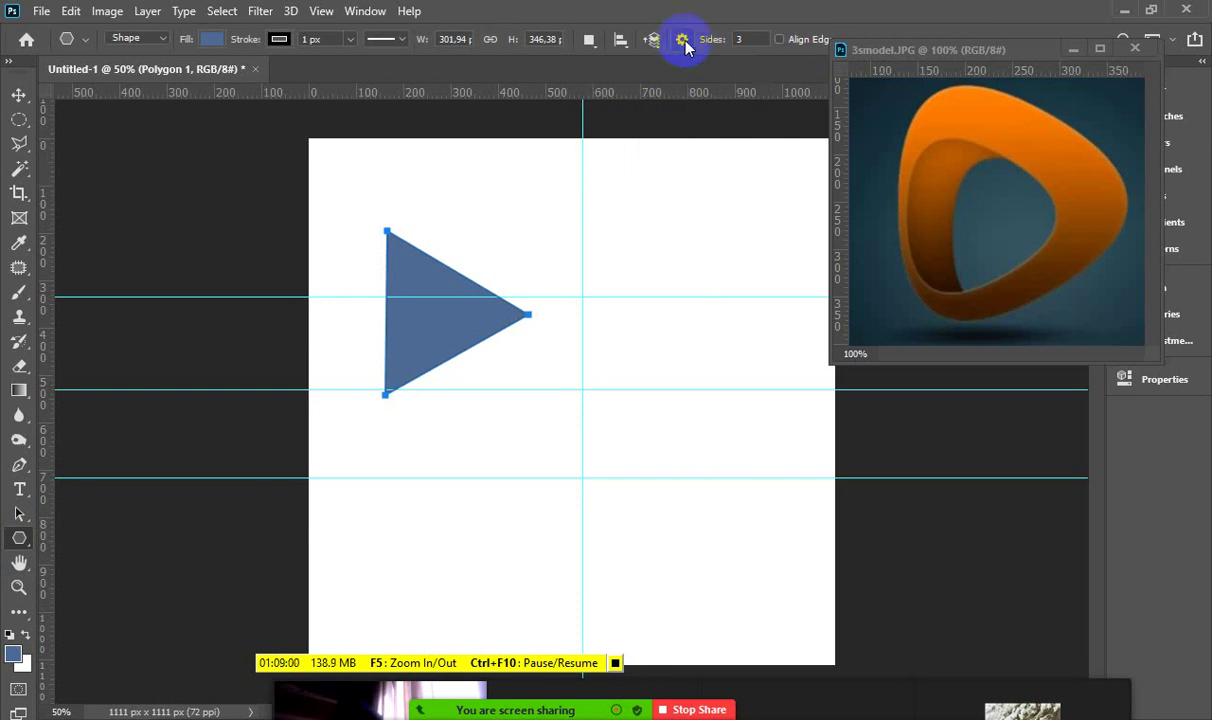
left_click(686, 42)
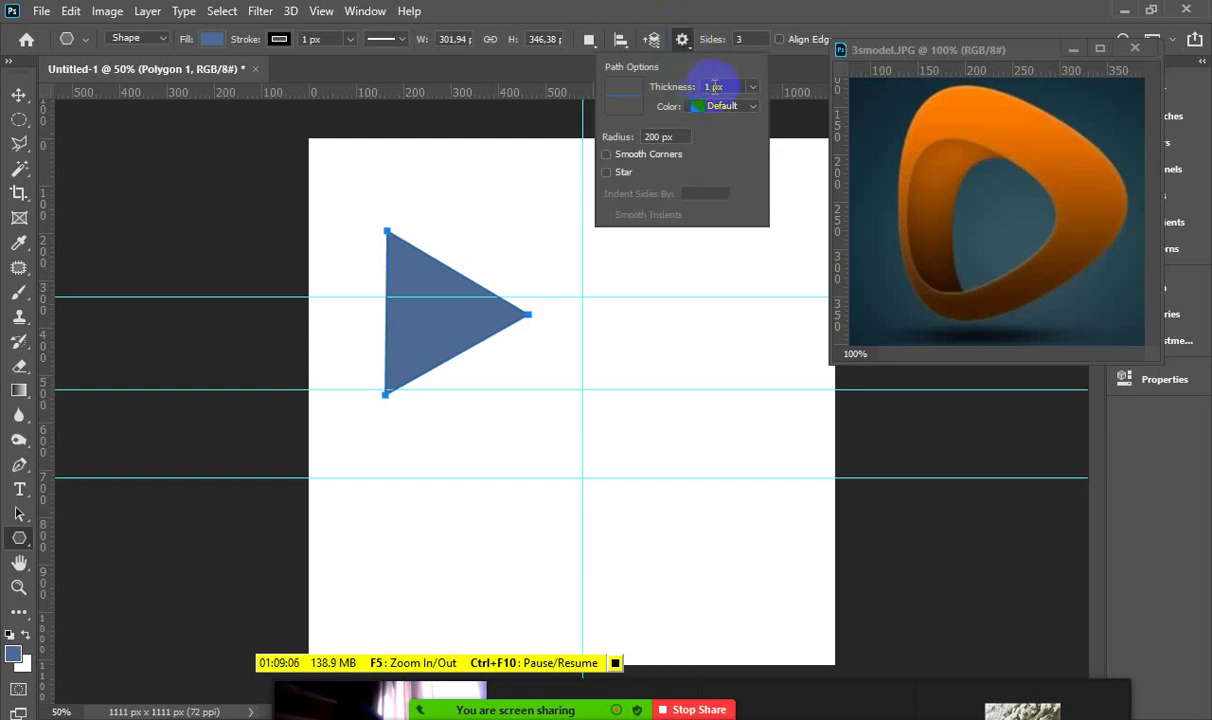
left_click(697, 88)
type("3")
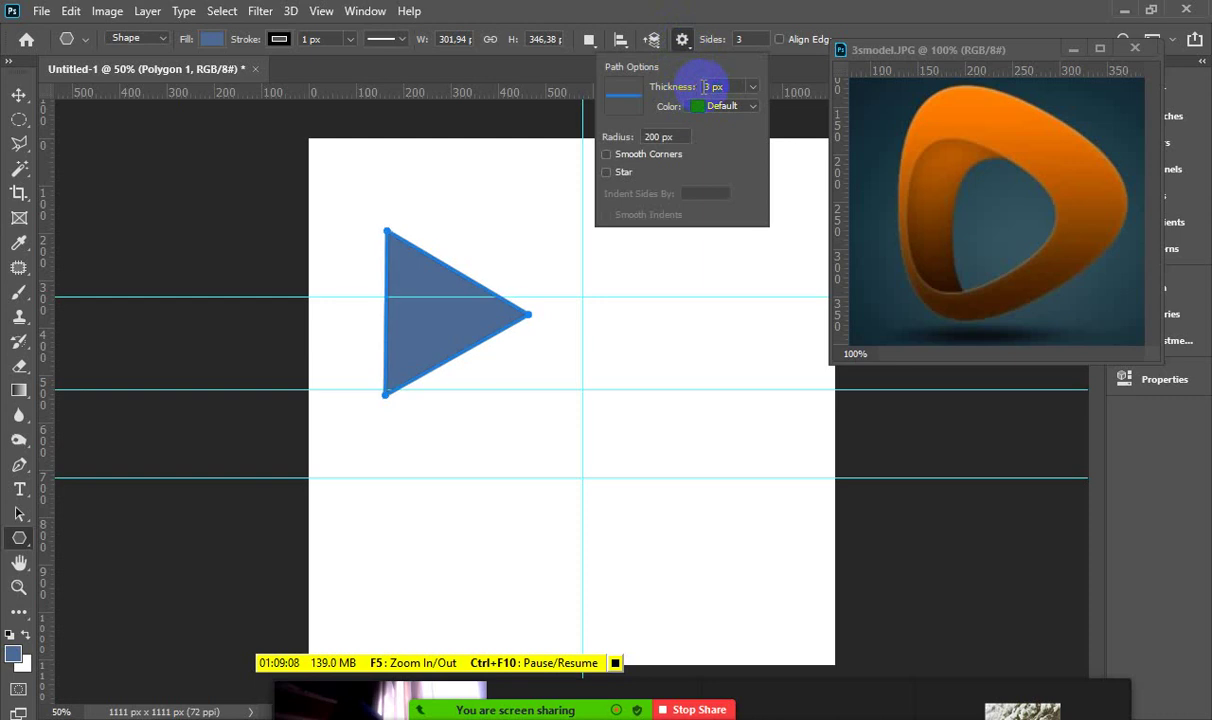
left_click_drag(688, 88, 708, 90)
left_click(710, 107)
left_click(705, 147)
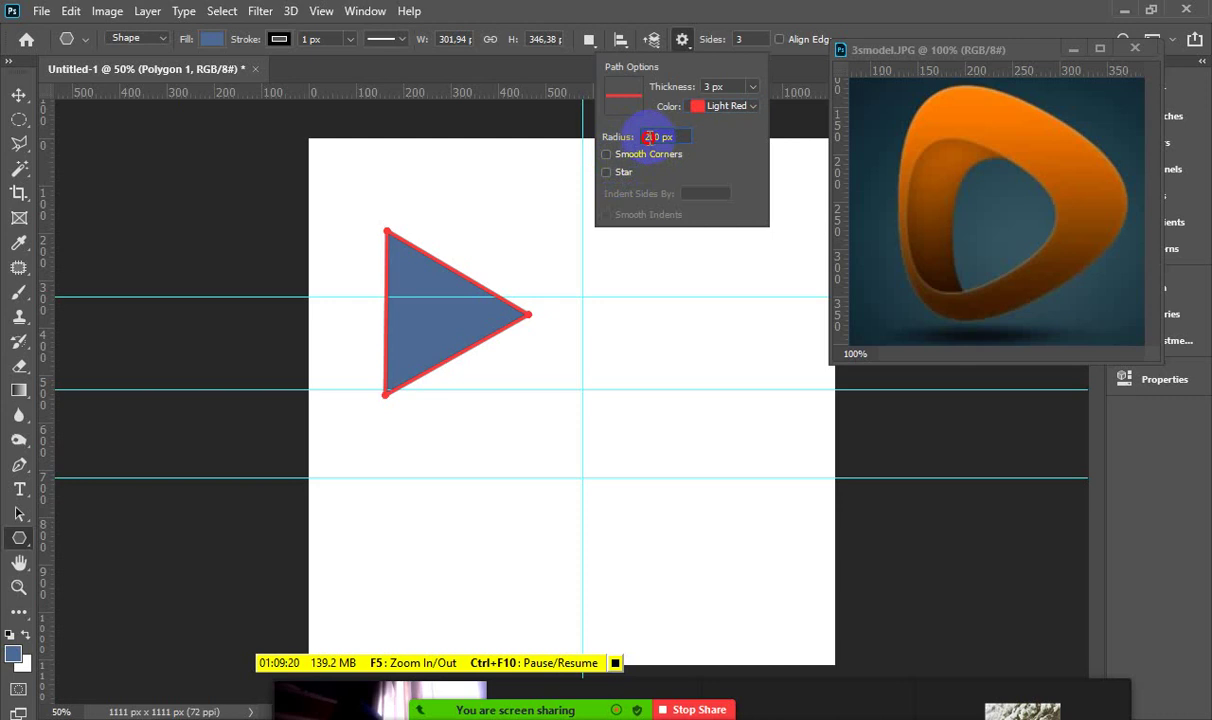
key("Return")
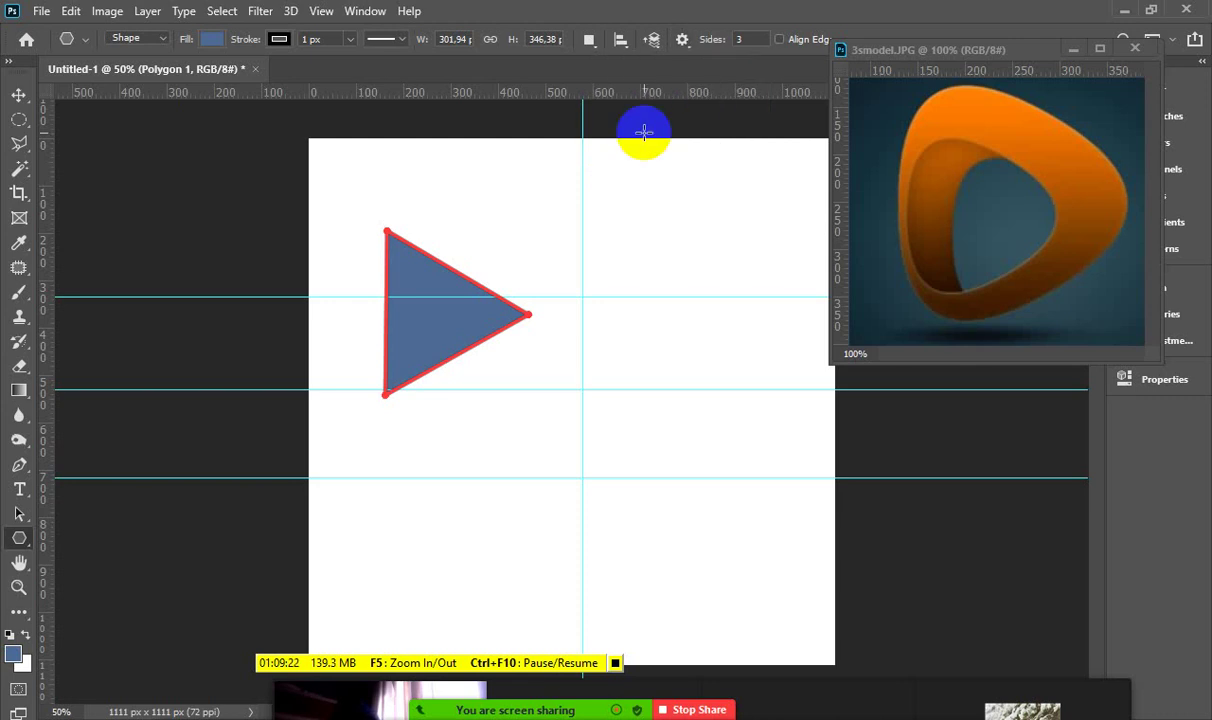
left_click(682, 39)
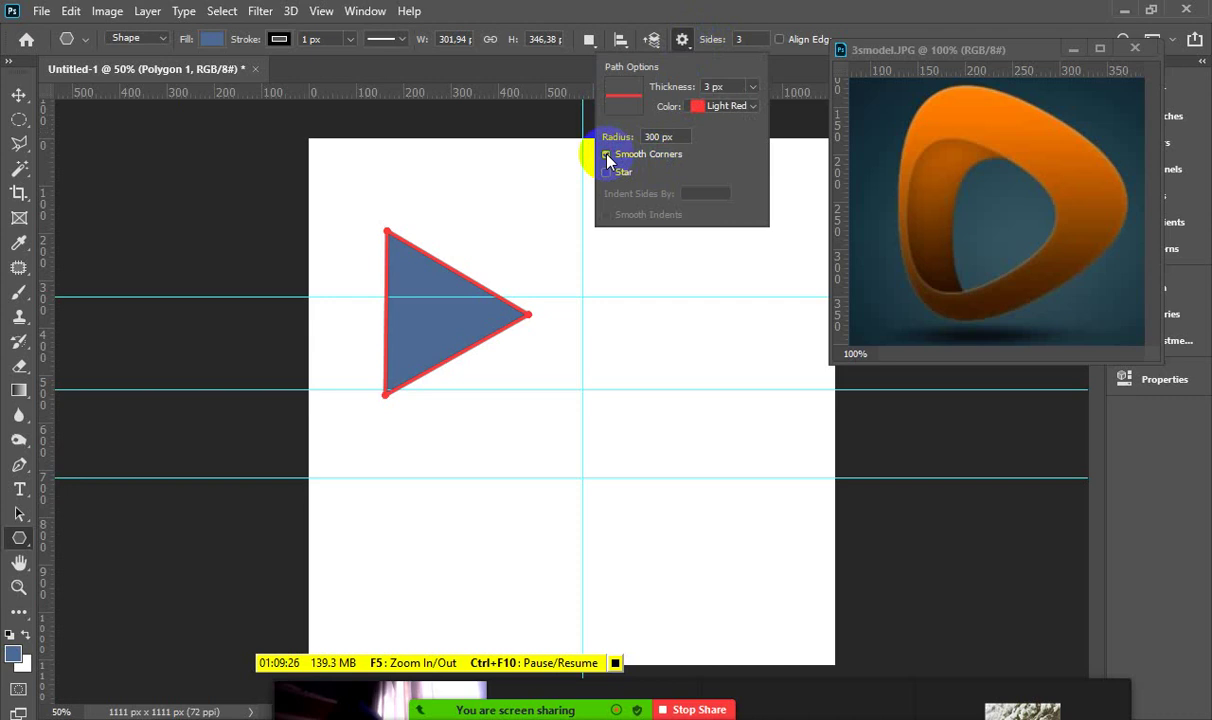
With Smooth Corners enabled, draw a rounded triangle right of centre
key("Return")
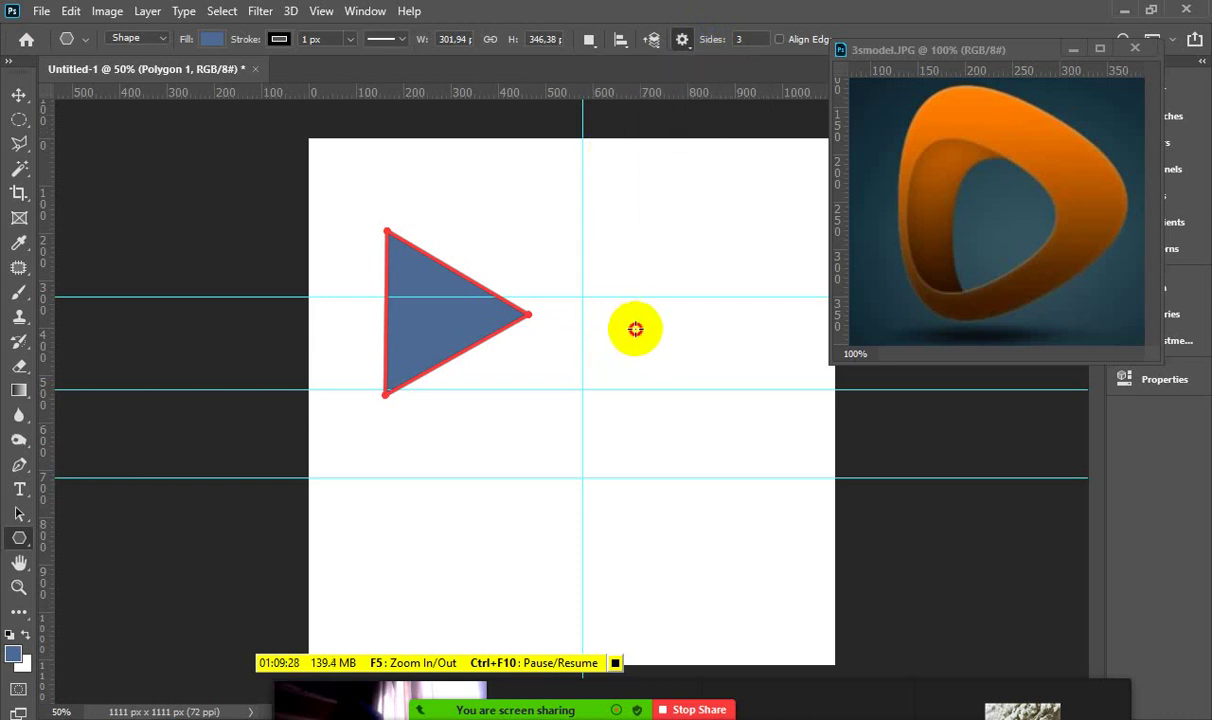
left_click_drag(635, 329, 585, 403)
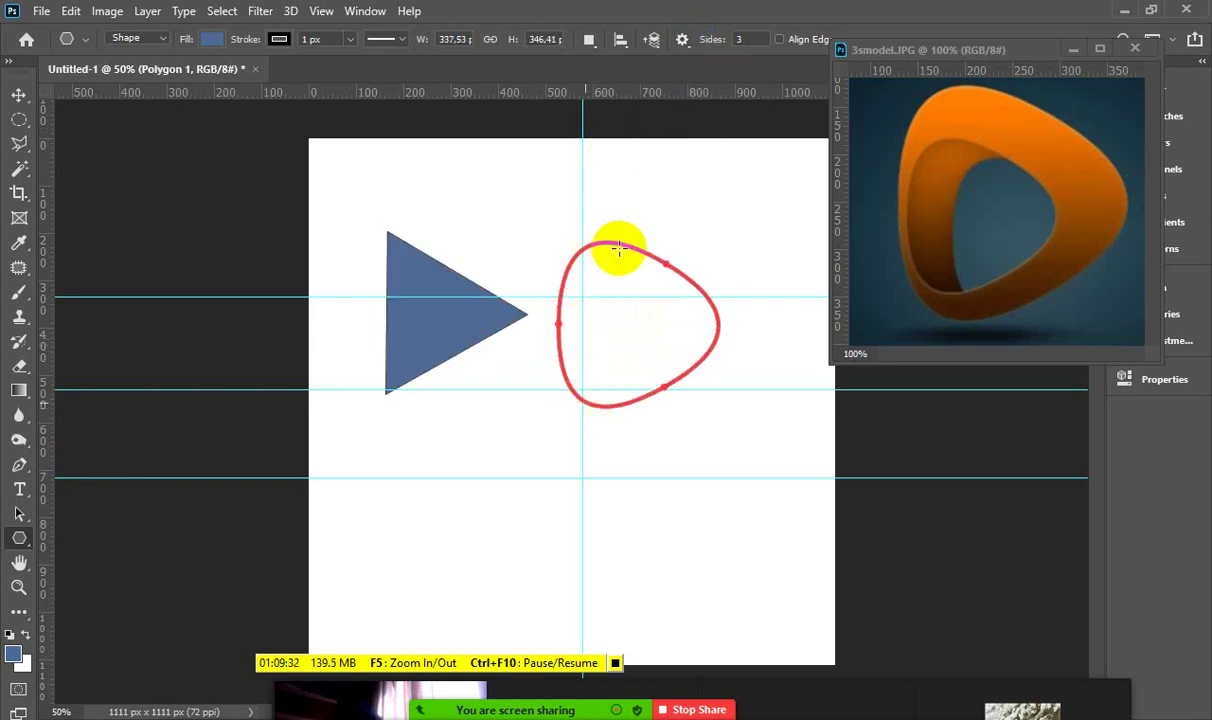
left_click_drag(619, 249, 649, 249)
left_click(684, 43)
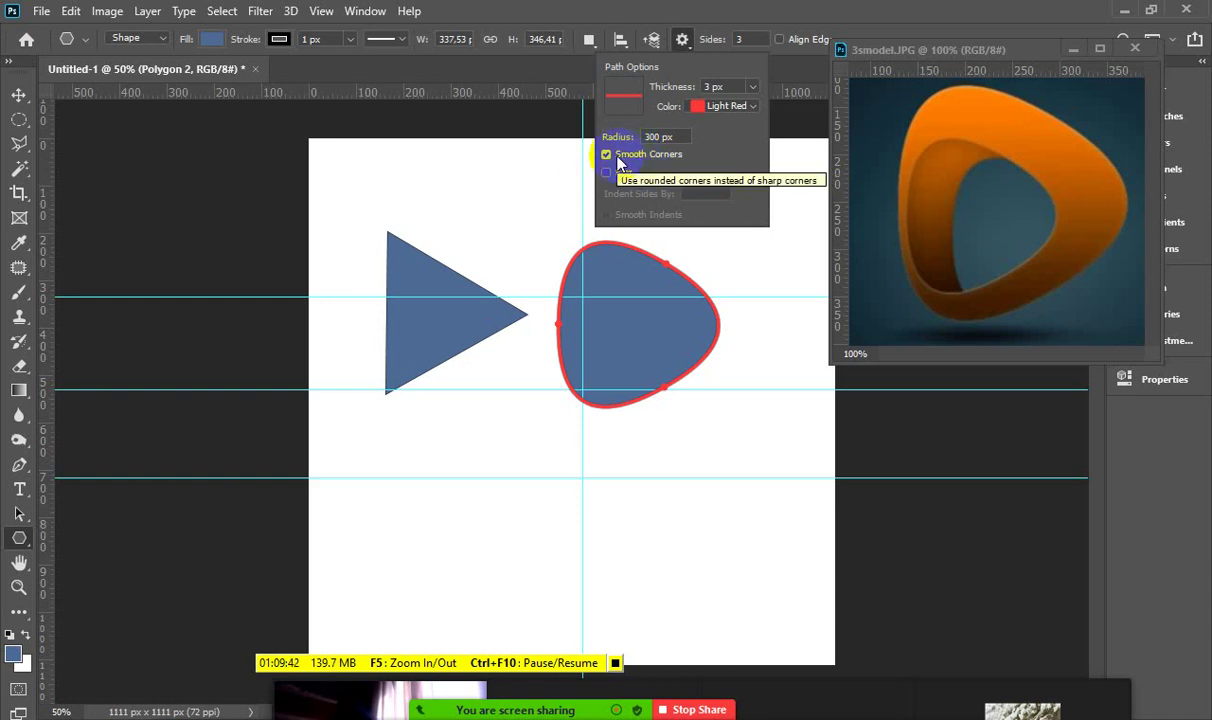
left_click(652, 15)
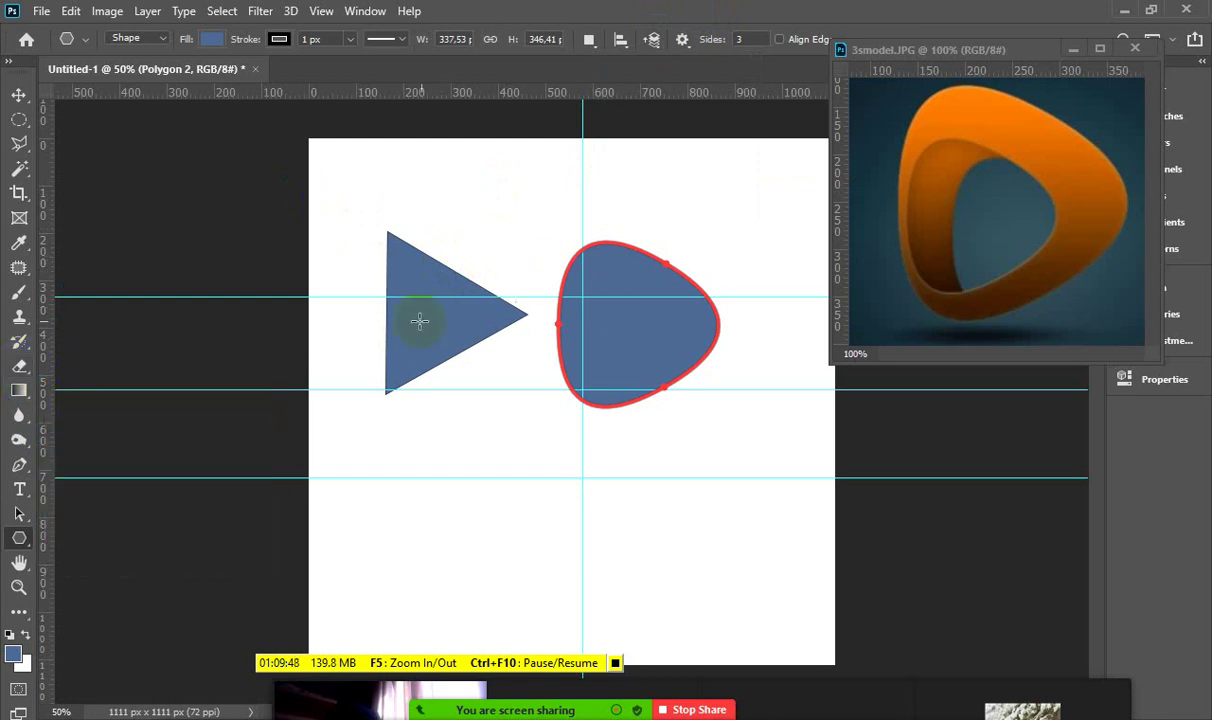
Remove both the rounded and the sharp triangles, leaving the guided canvas blank
left_click(19, 513)
left_click(416, 306)
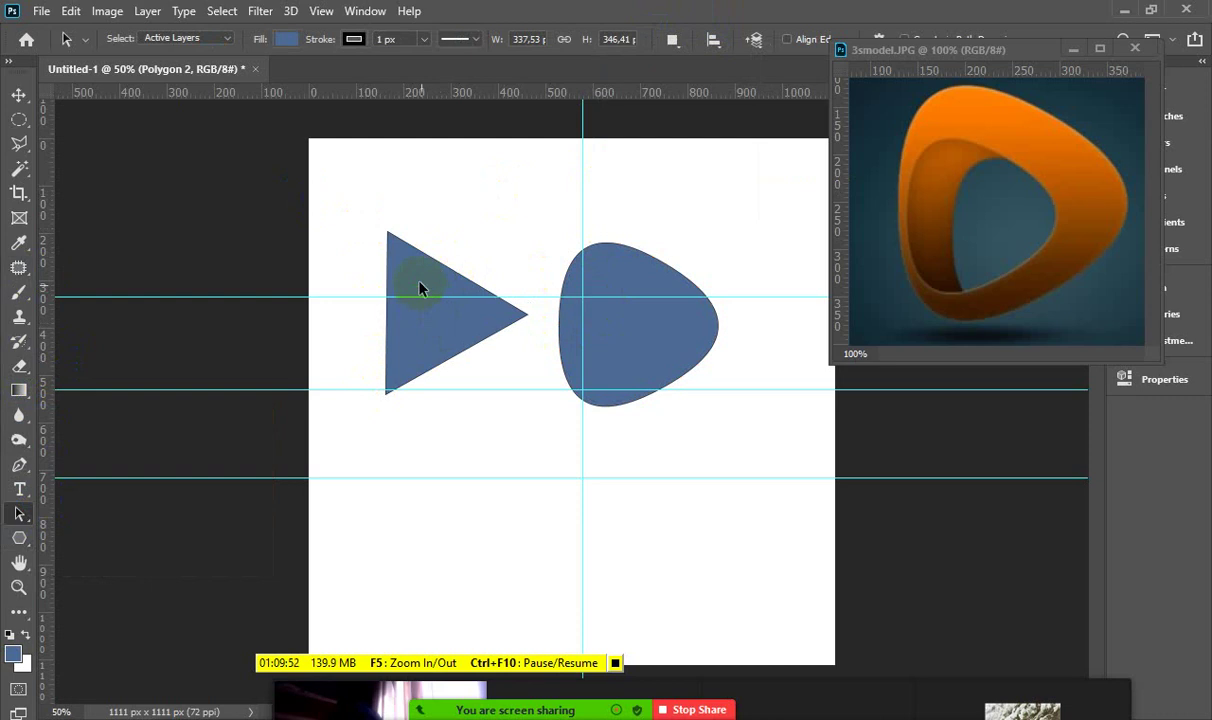
left_click(400, 247)
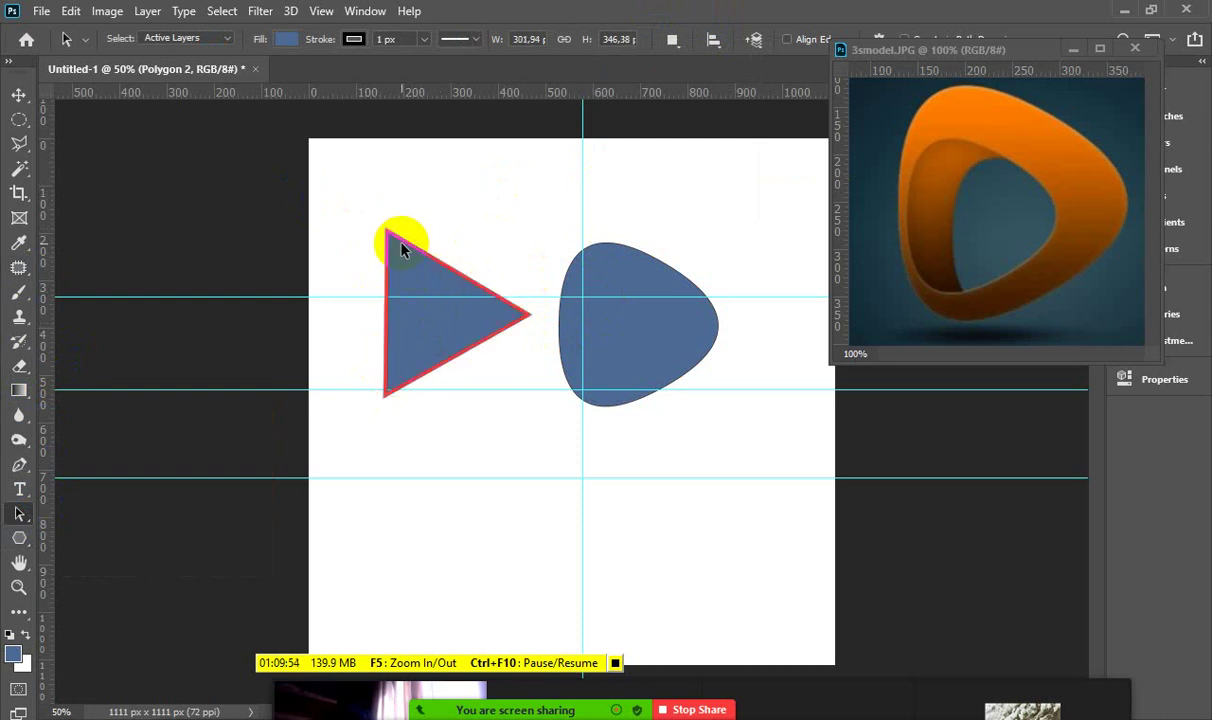
key("ctrl+z")
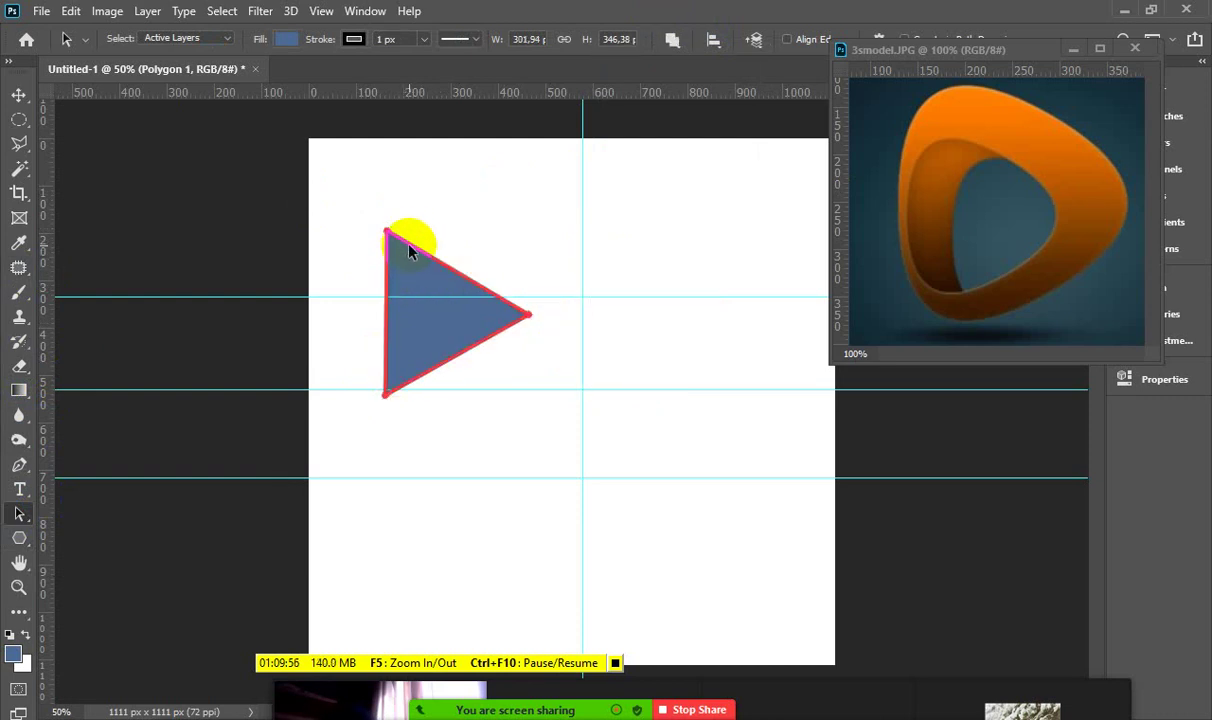
key("ctrl+z")
key("ctrl+z")
Switch to the Polygon Tool from the shape tools list
left_click(19, 538)
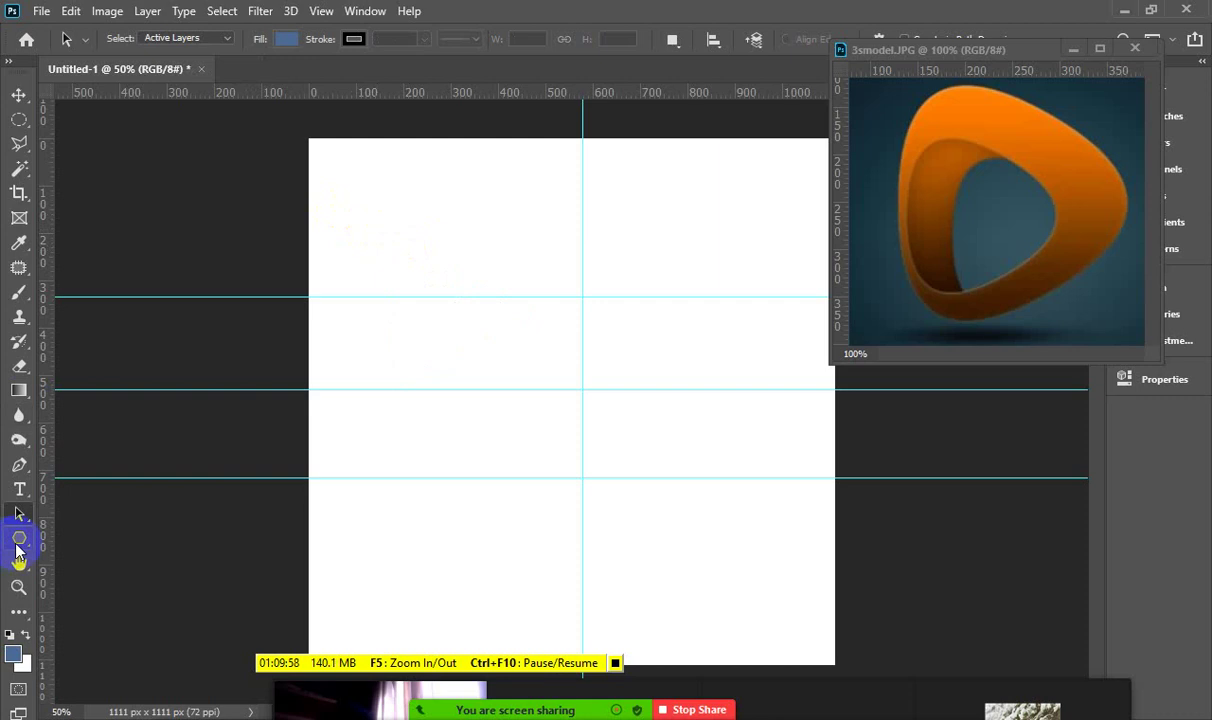
left_click(19, 540)
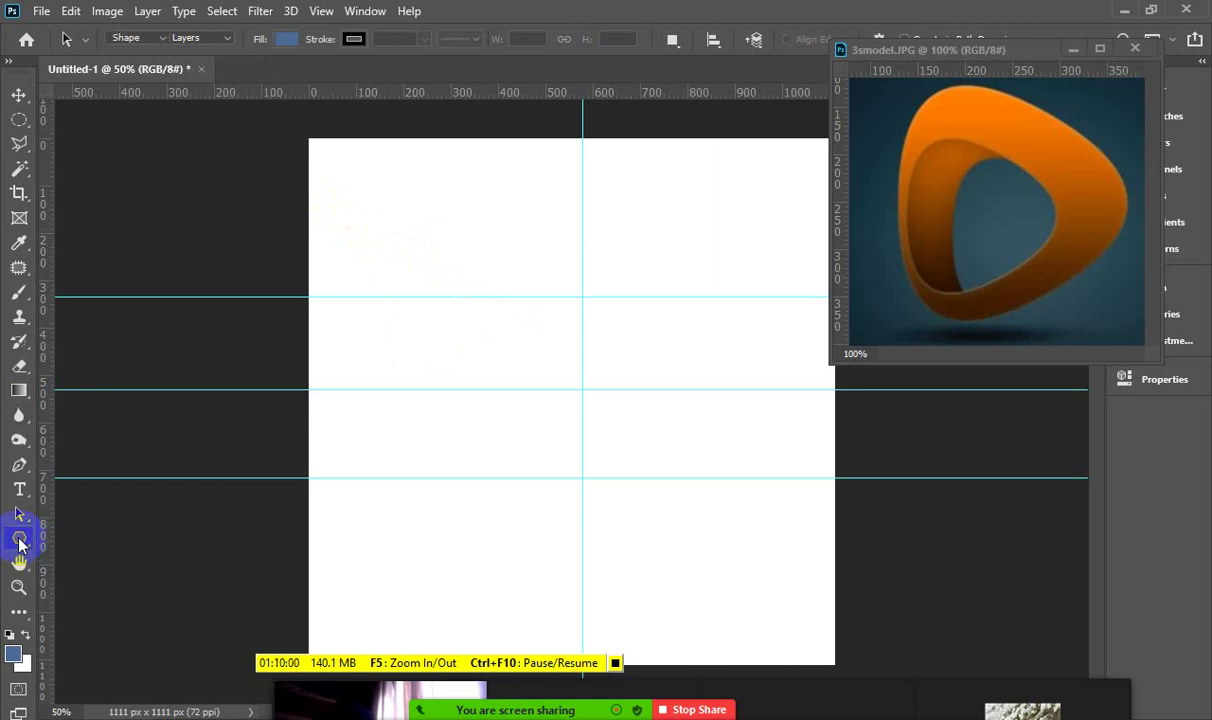
right_click(19, 540)
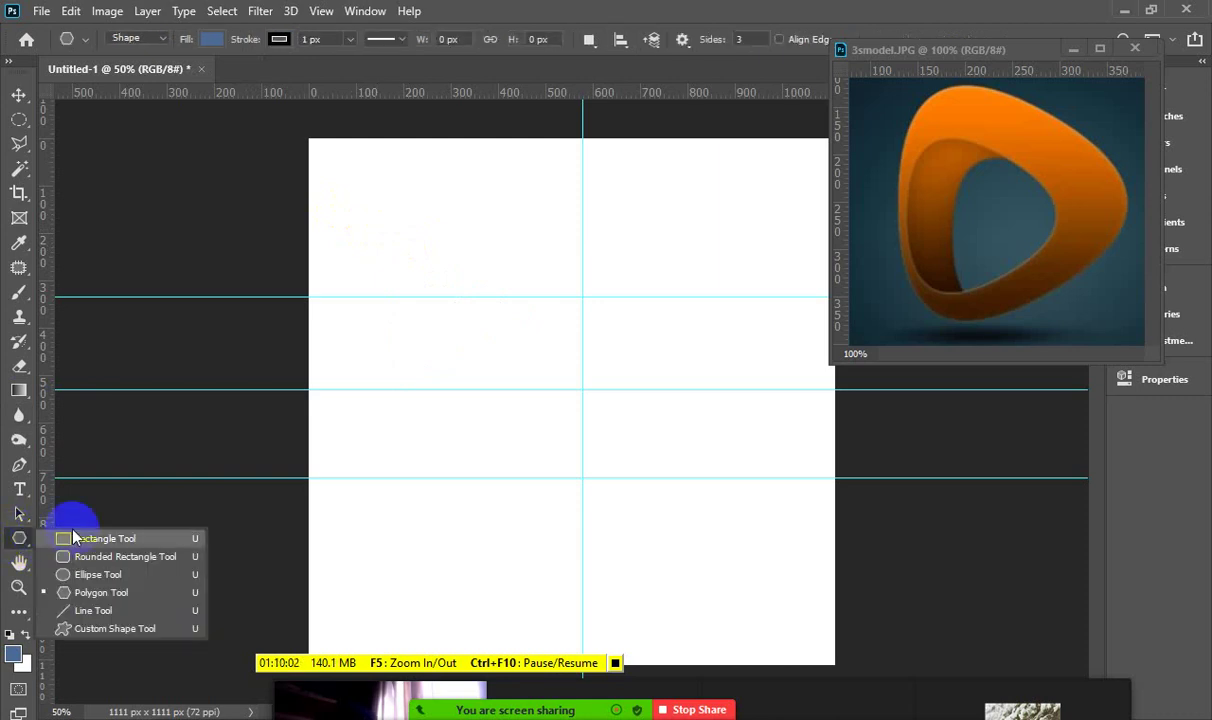
left_click(82, 592)
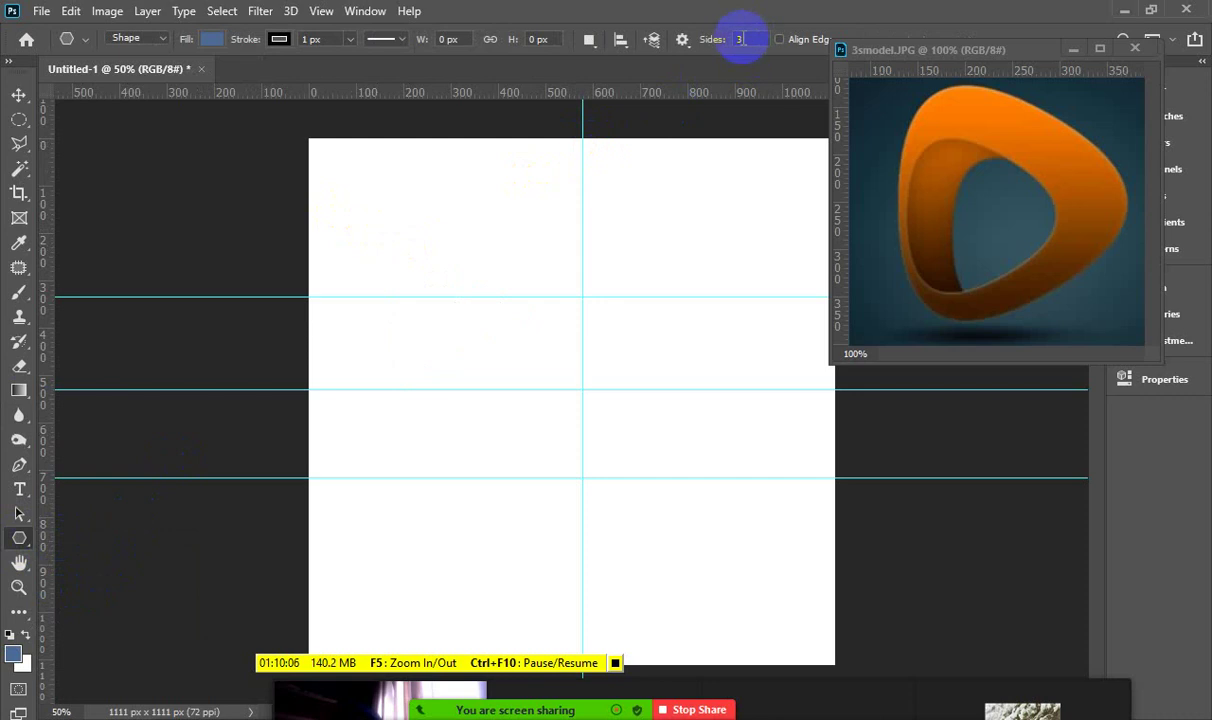
Set Smooth Corners and a Light Gray path colour, then draw a blue triangle upper left
left_click(683, 42)
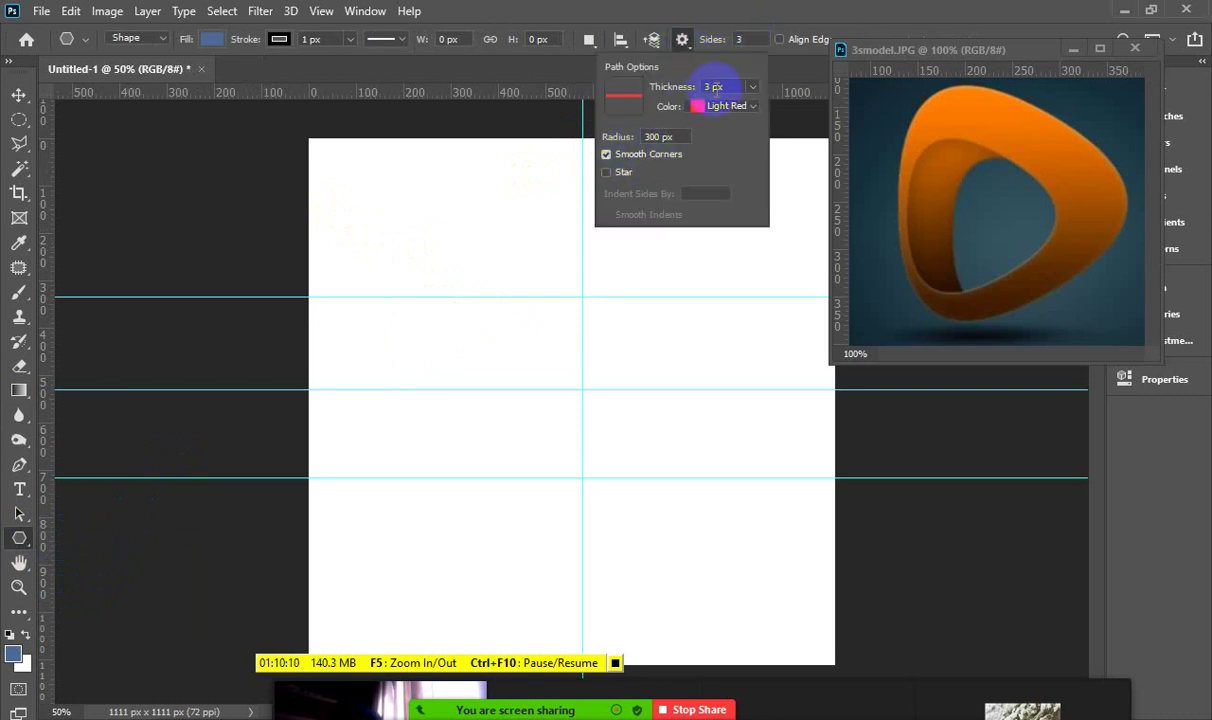
left_click(711, 87)
left_click(699, 108)
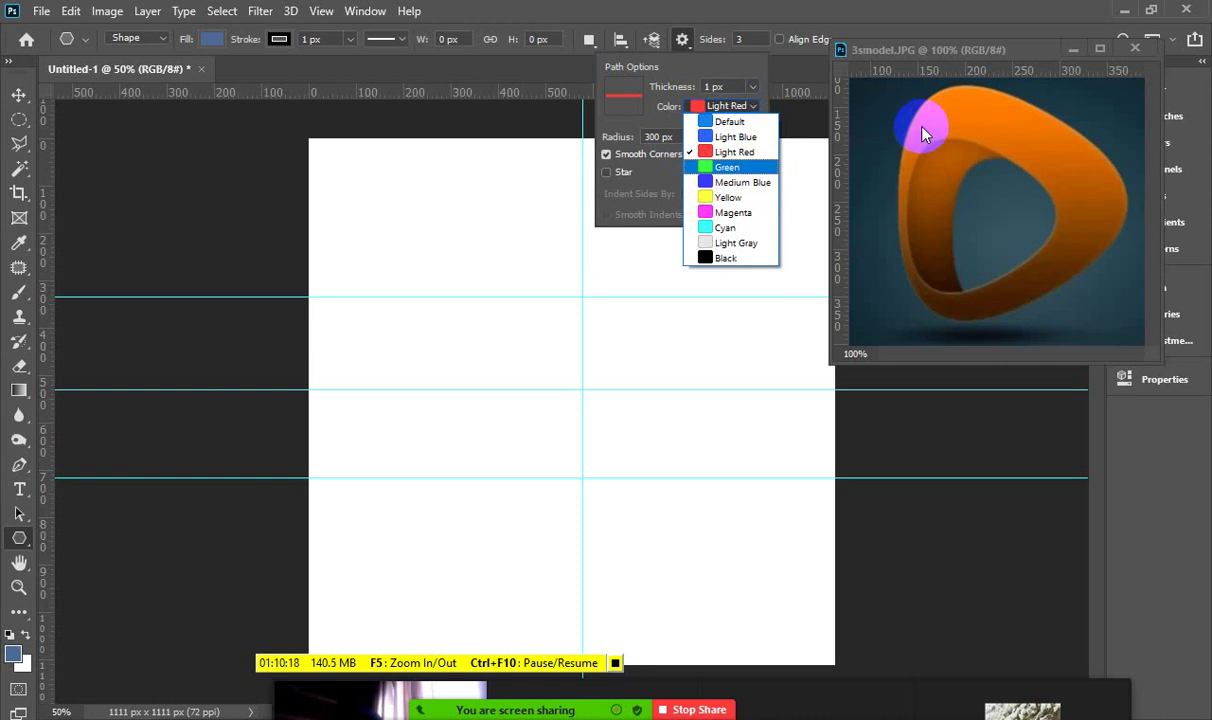
left_click(722, 243)
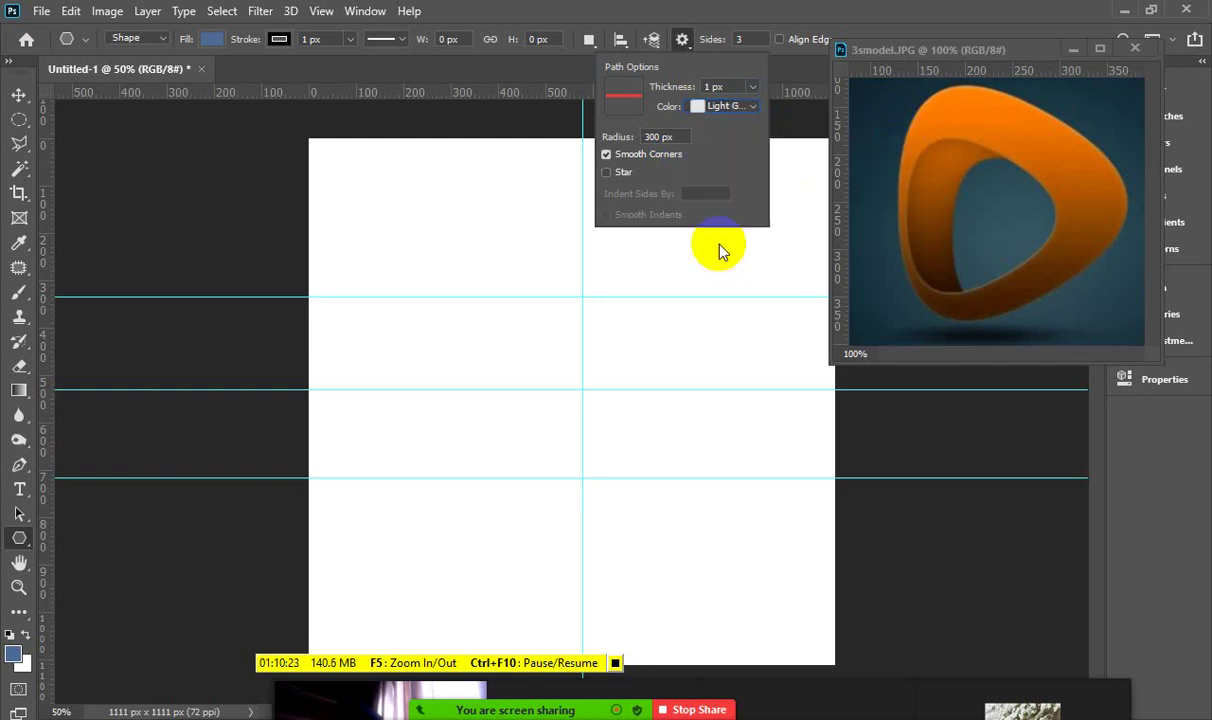
left_click(422, 326)
left_click_drag(446, 355, 379, 408)
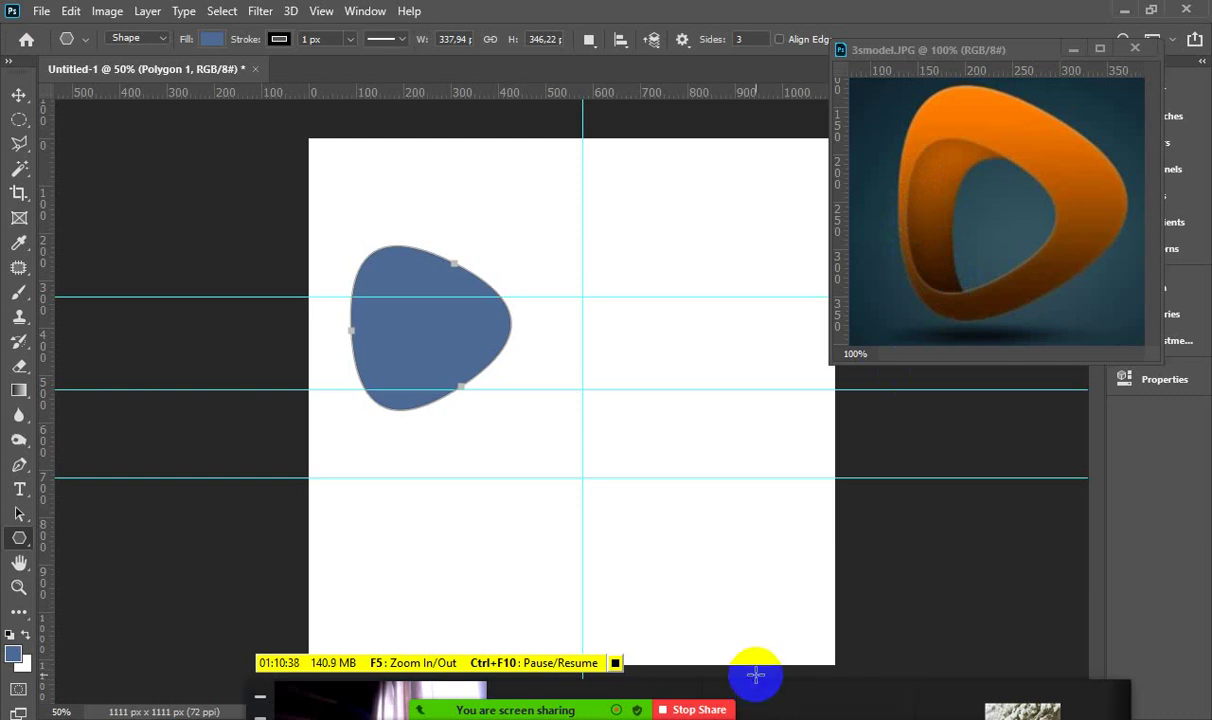
left_click(19, 97)
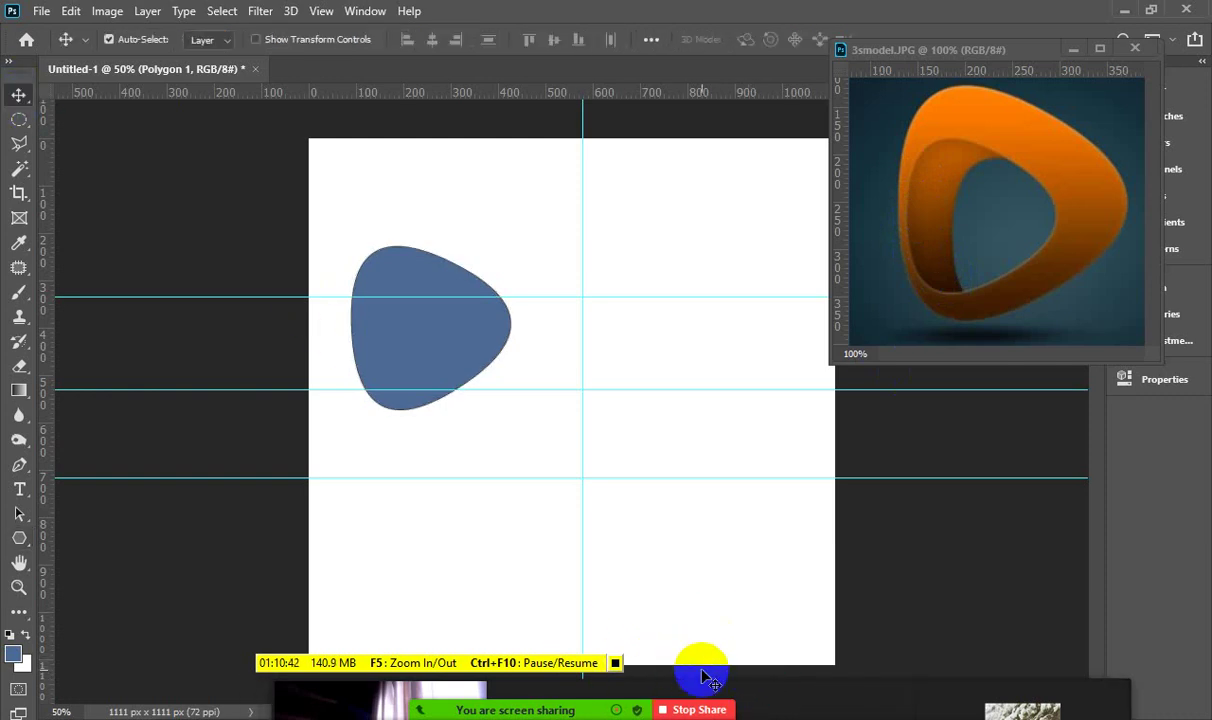
mouse_move(705, 678)
left_mouse_down()
mouse_move(692, 660)
mouse_move(690, 673)
left_mouse_up()
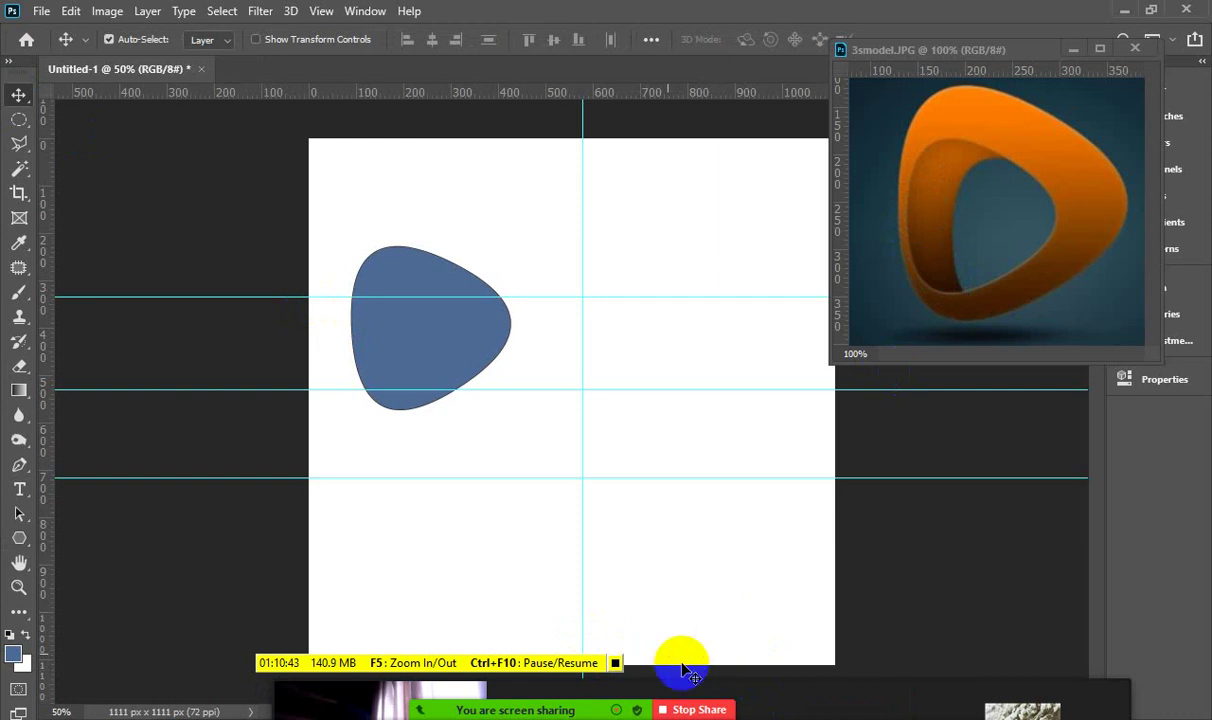
mouse_move(615, 712)
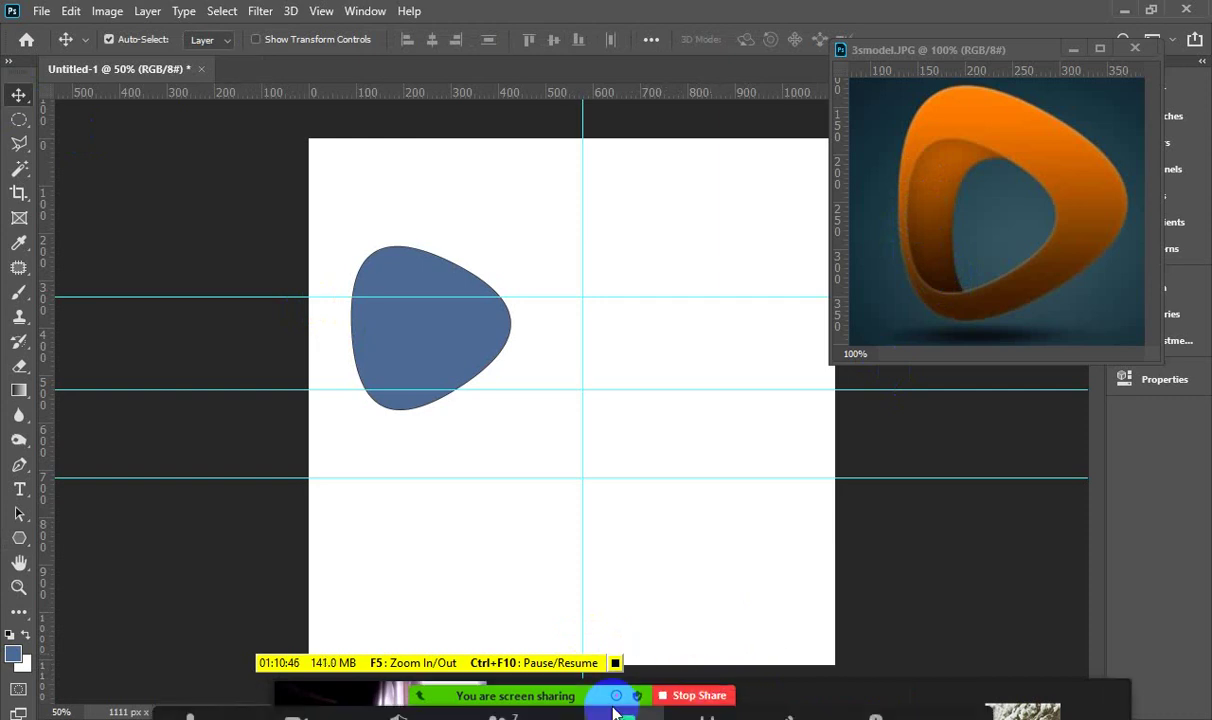
left_click(968, 688)
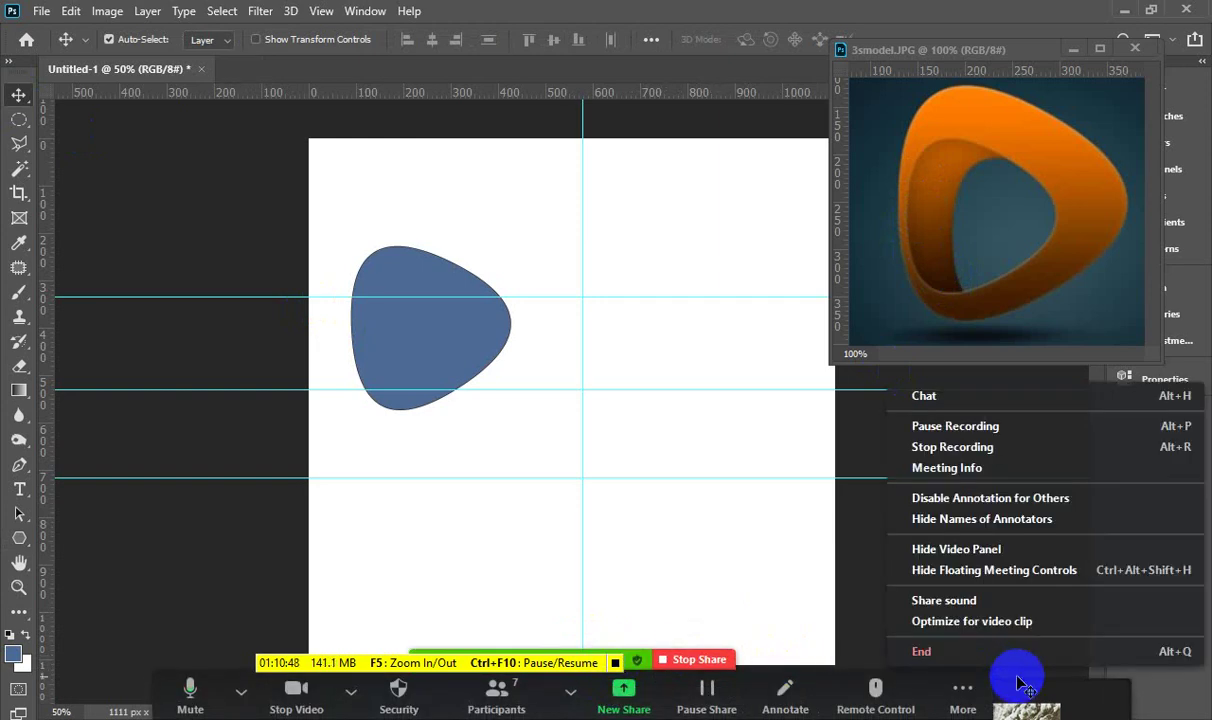
left_click(576, 476)
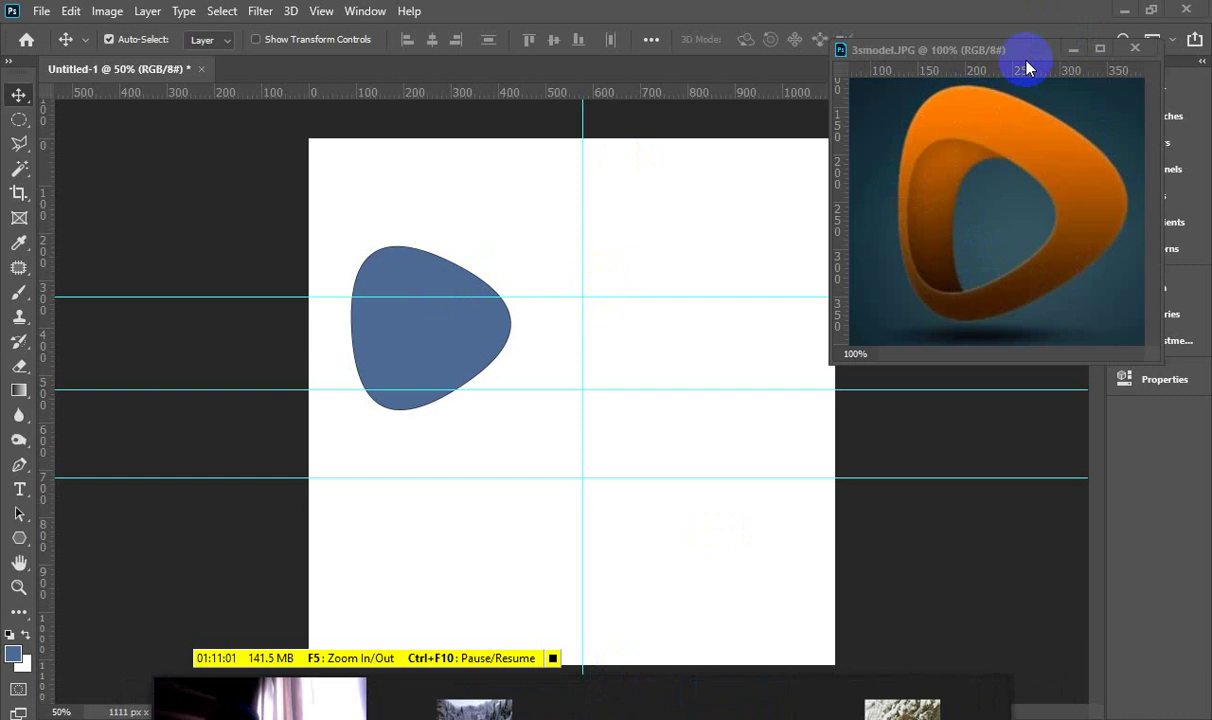
Move the 3smodel.JPG reference window left toward the canvas and refocus Untitled-1
mouse_move(1013, 57)
left_mouse_down()
mouse_move(910, 57)
mouse_move(916, 39)
left_mouse_up()
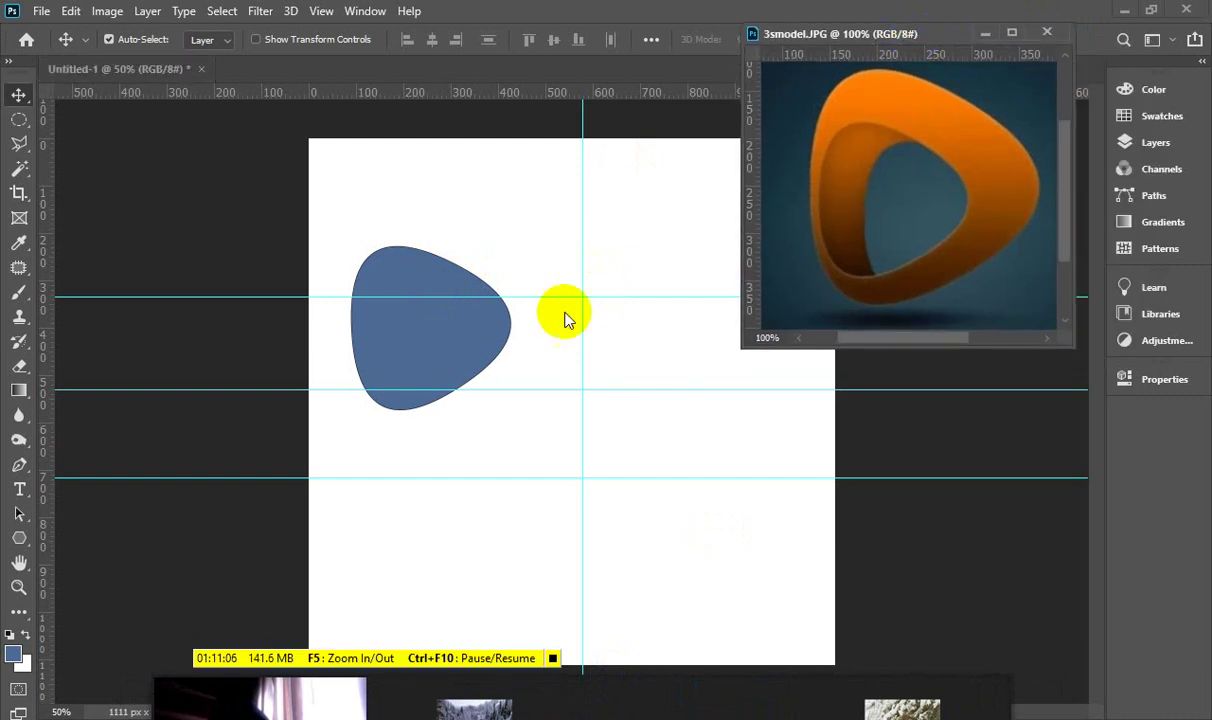
left_click(422, 340)
left_click(465, 260)
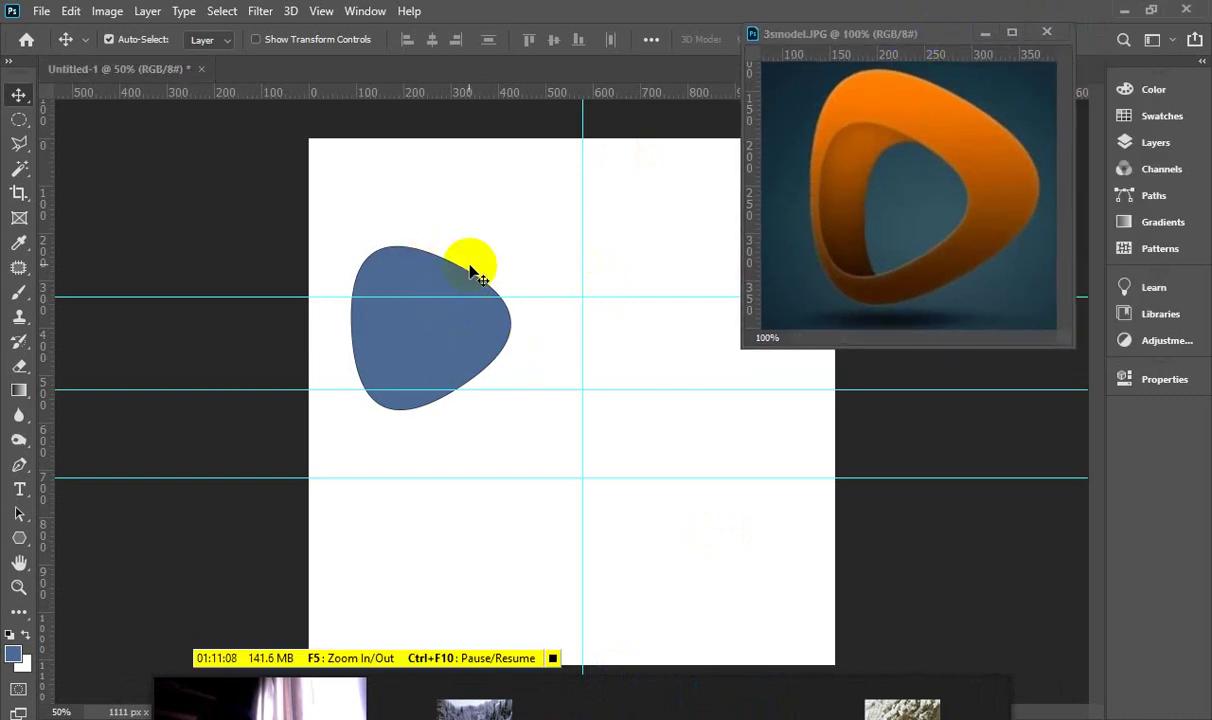
left_click(437, 301)
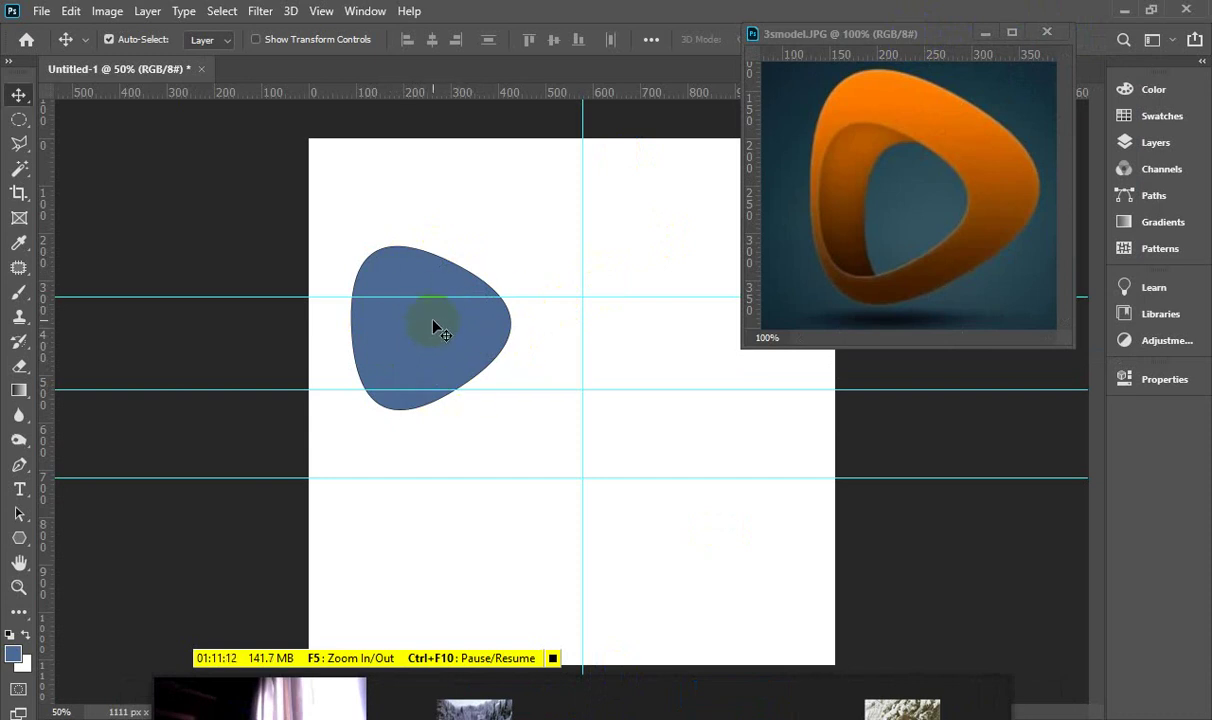
left_click(509, 260)
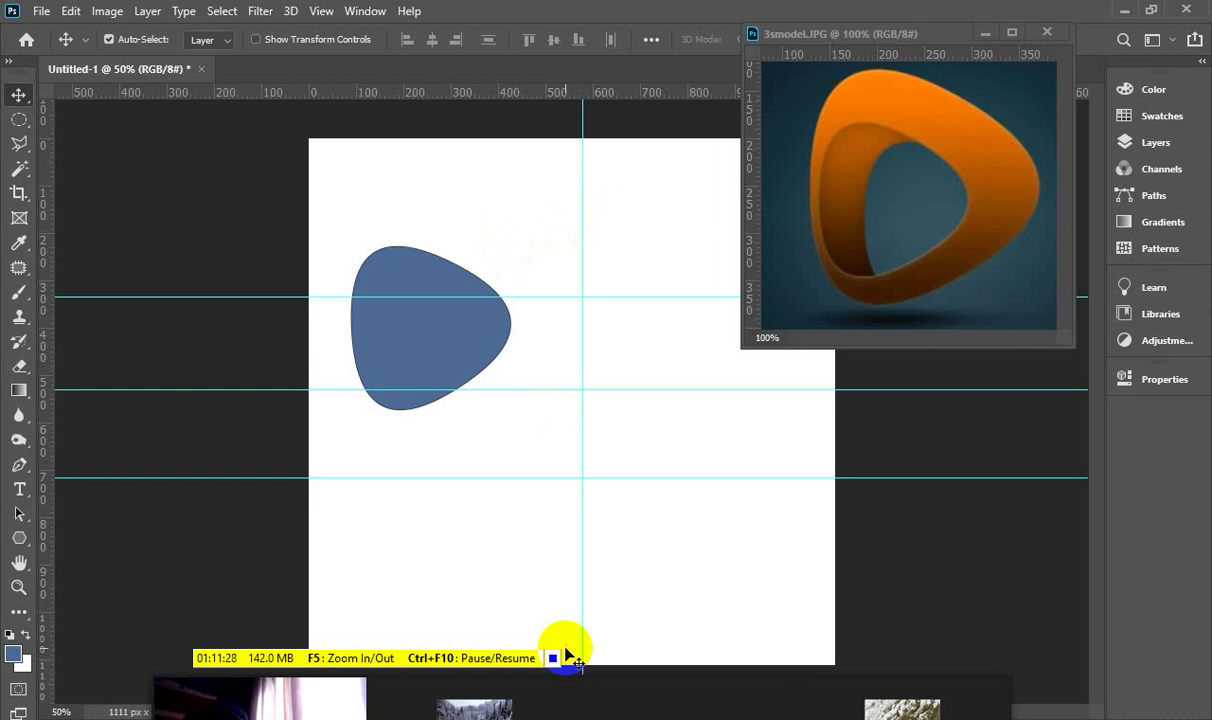
mouse_move(580, 700)
left_click(843, 707)
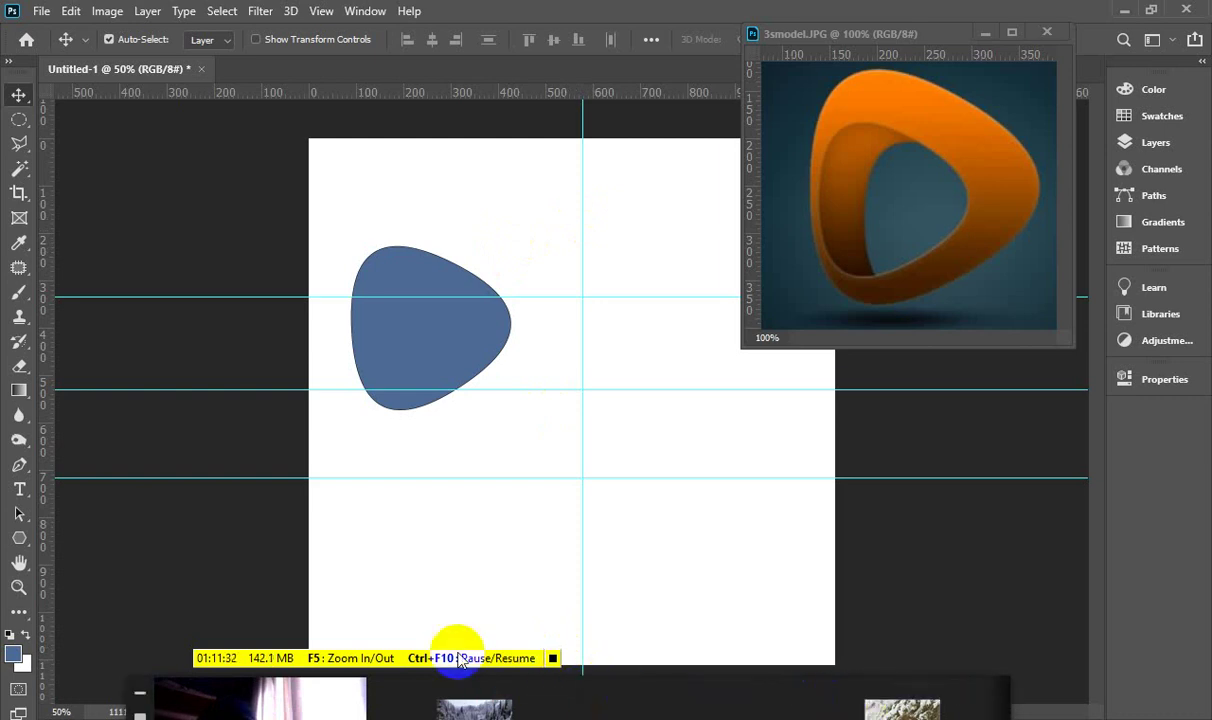
left_click_drag(416, 655, 420, 637)
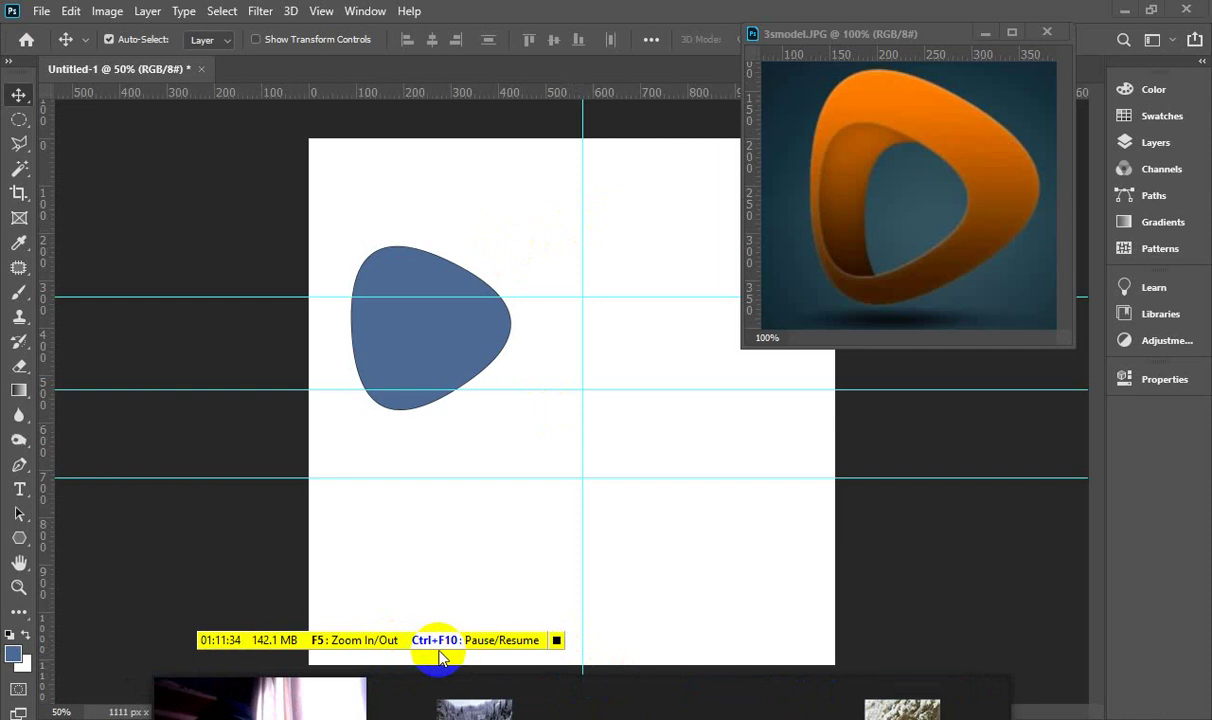
mouse_move(699, 710)
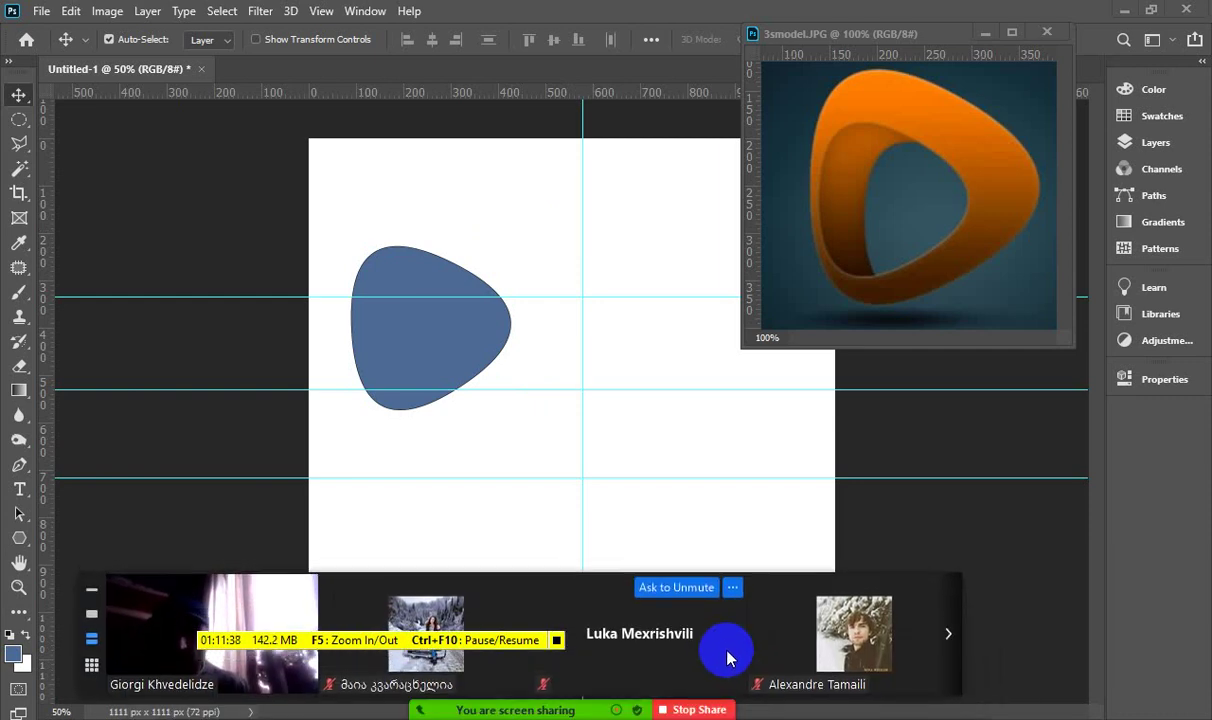
Stop the Zoom share and bring the logo reference and meeting windows forward
left_click(677, 711)
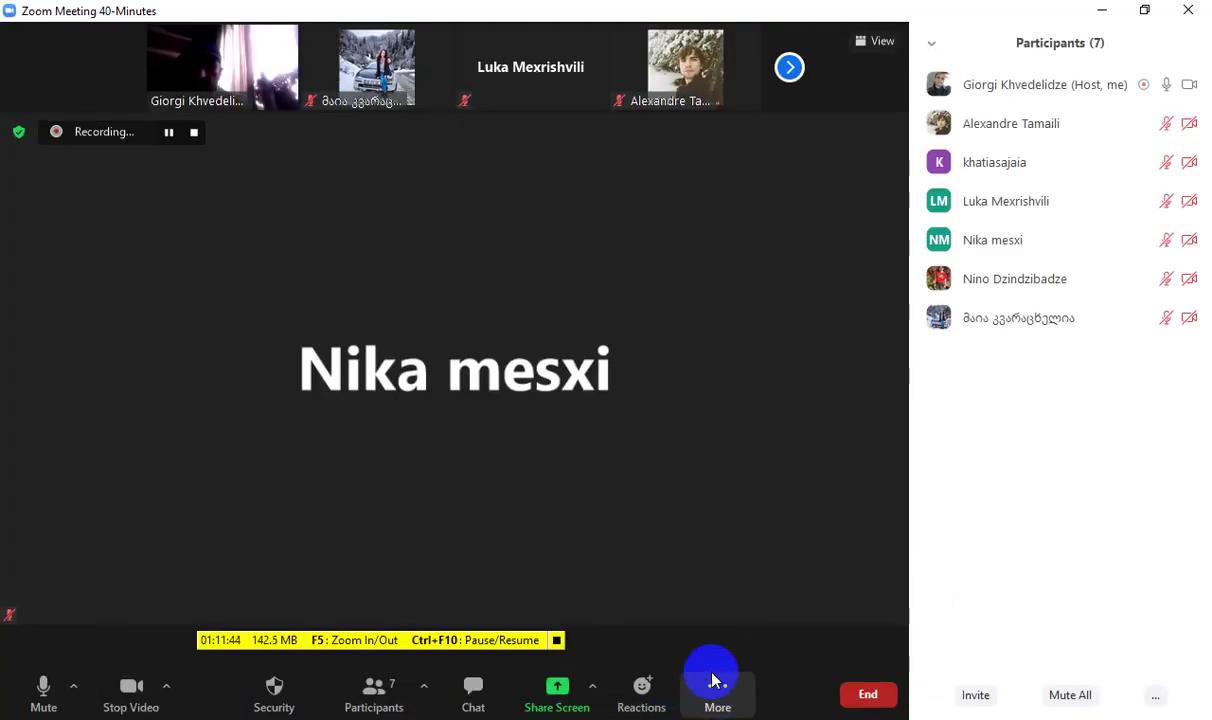
left_click(728, 696)
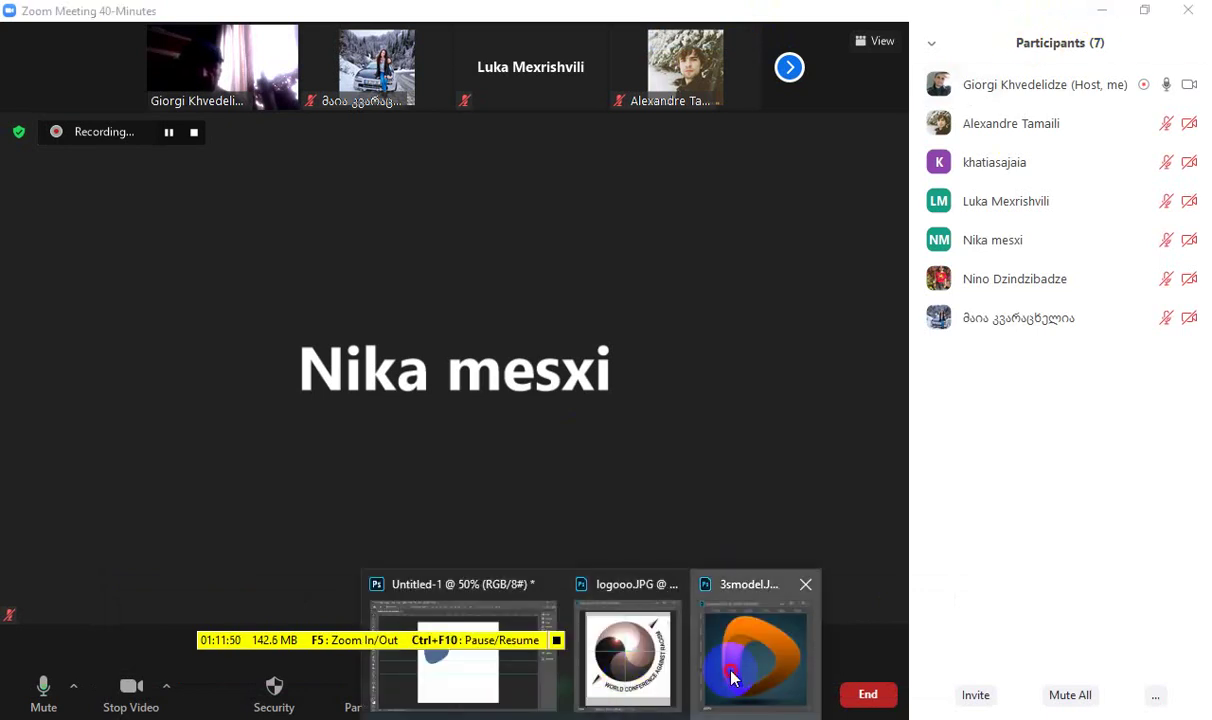
left_click(728, 676)
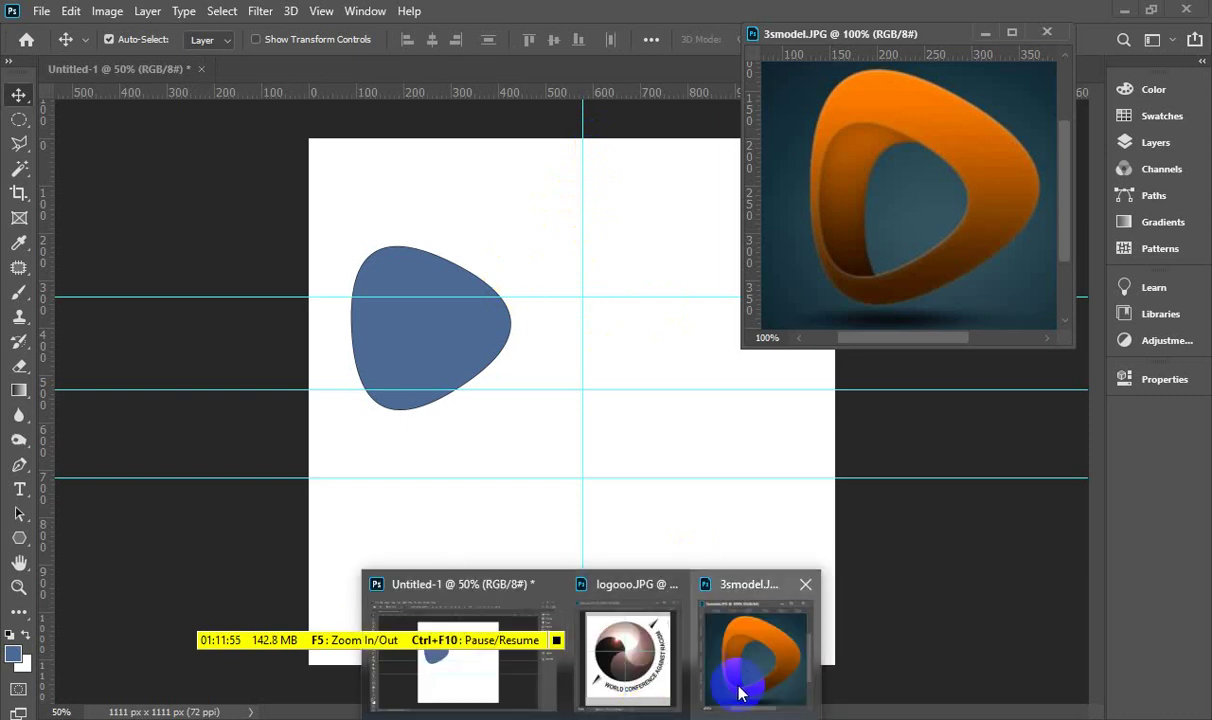
left_click(687, 682)
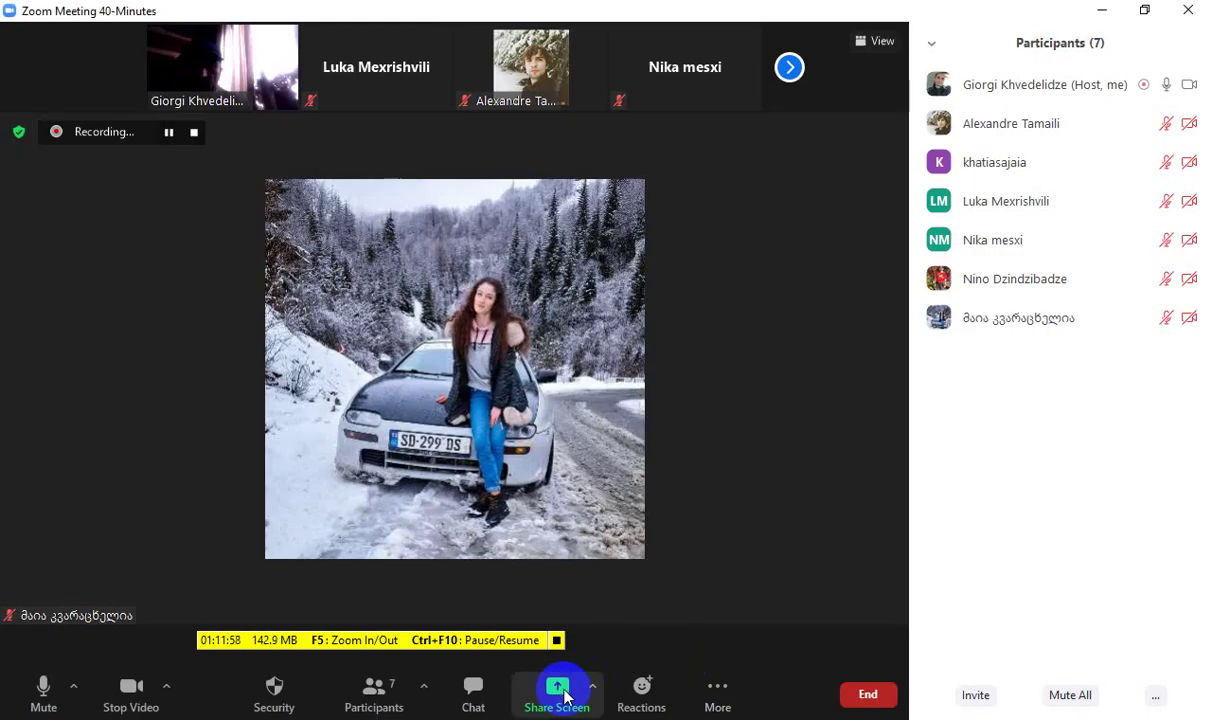
Share the Photoshop window again and move the participants' video strip lower
left_click(560, 690)
left_click(1001, 627)
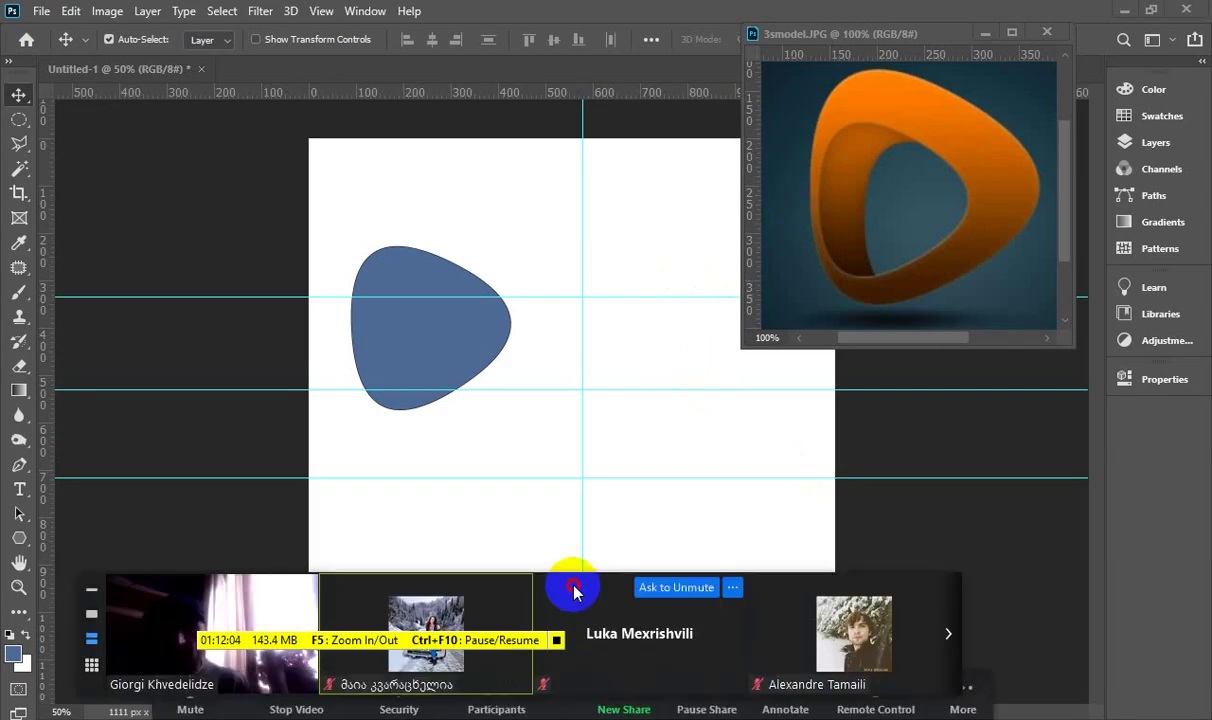
left_click_drag(571, 594, 572, 616)
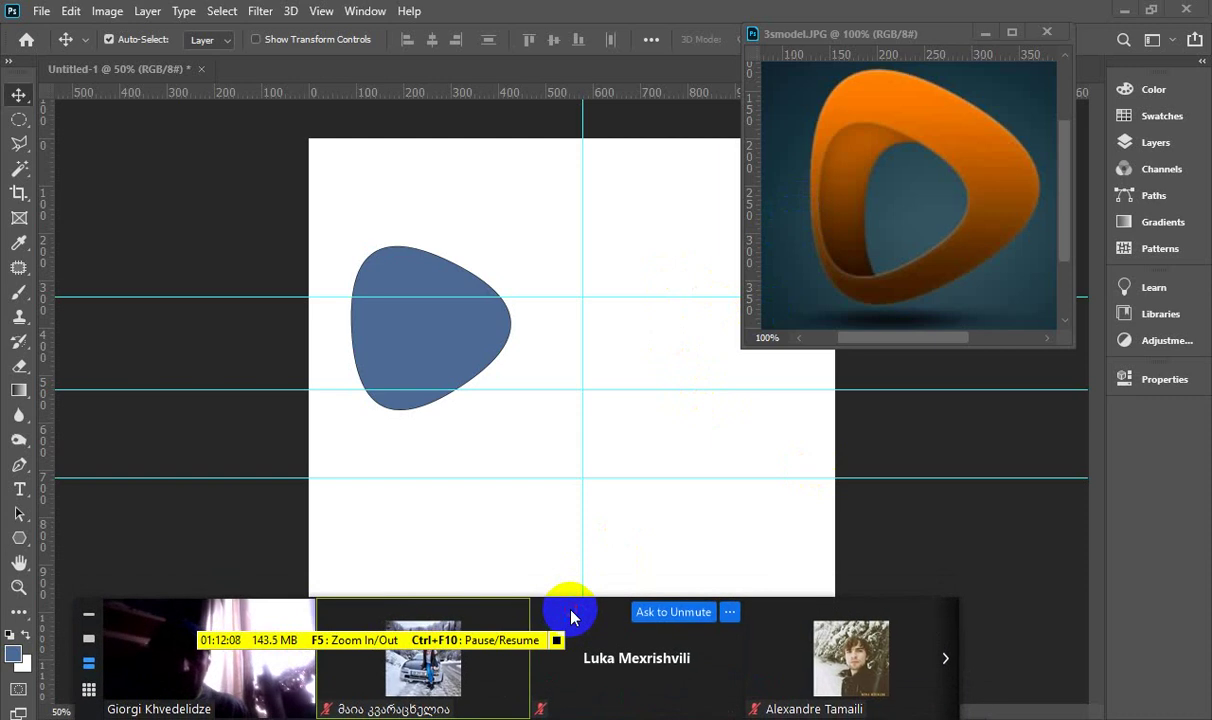
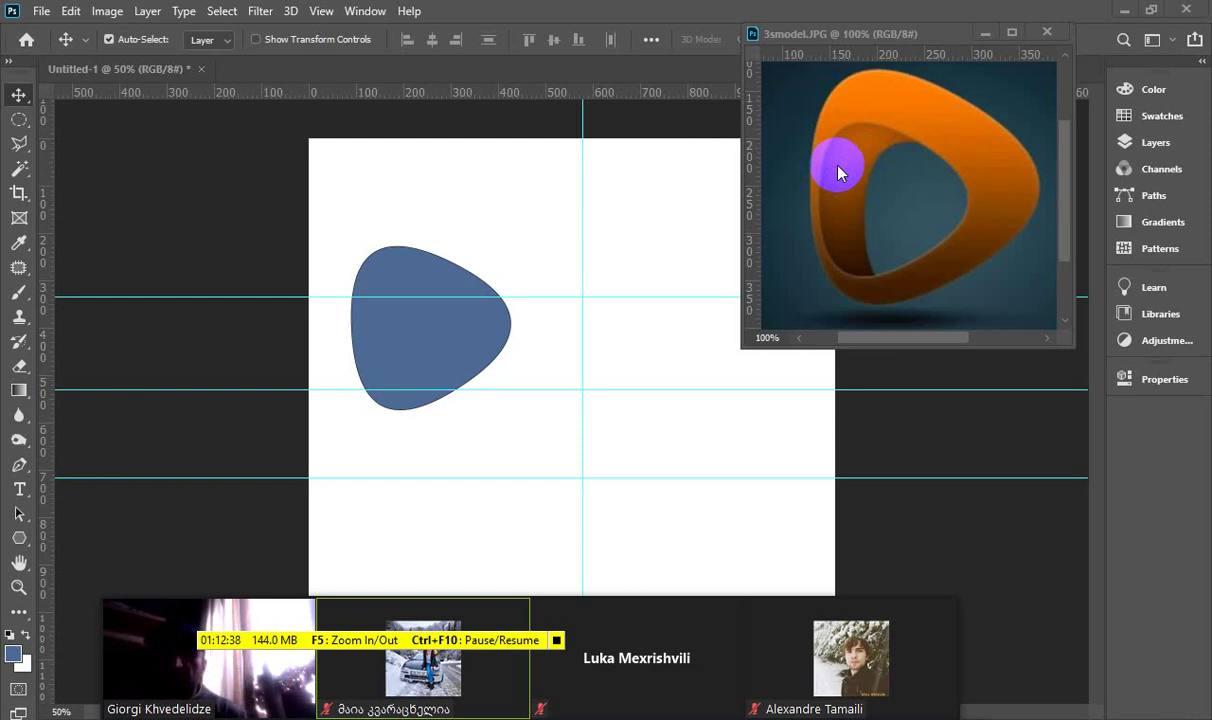
Select the Polygon 1 shape layer and duplicate it twice
left_click(1148, 145)
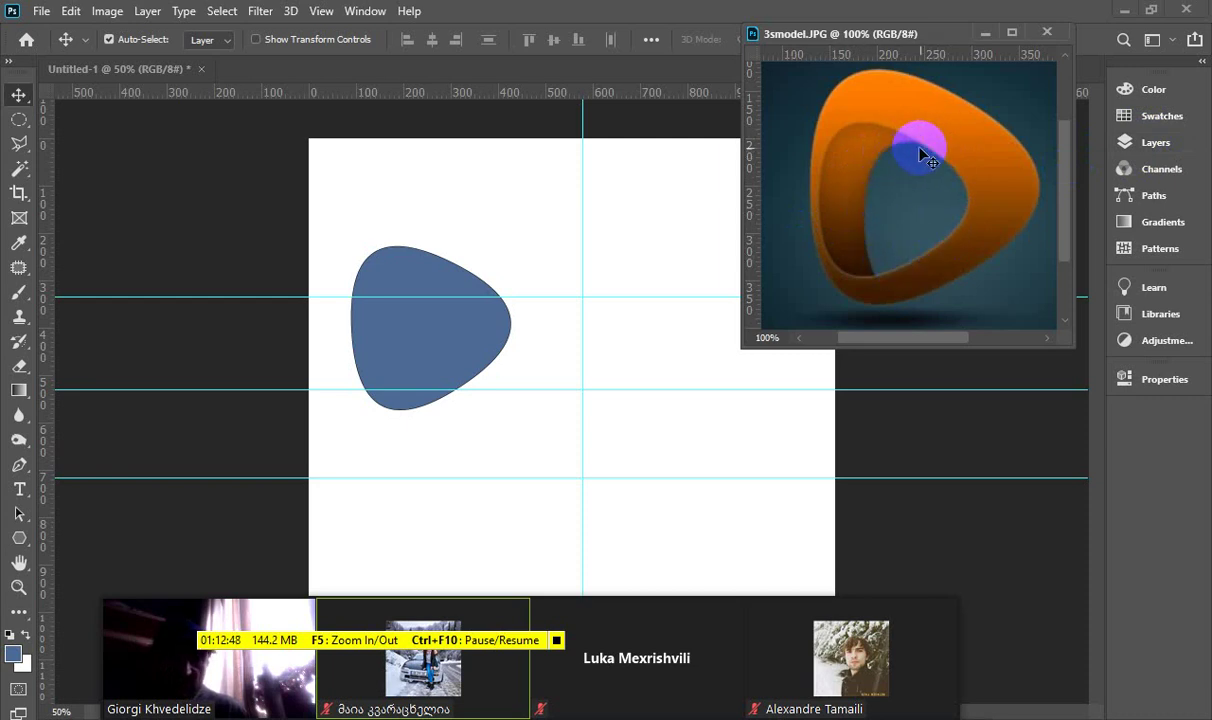
left_click(477, 361)
left_click(476, 316)
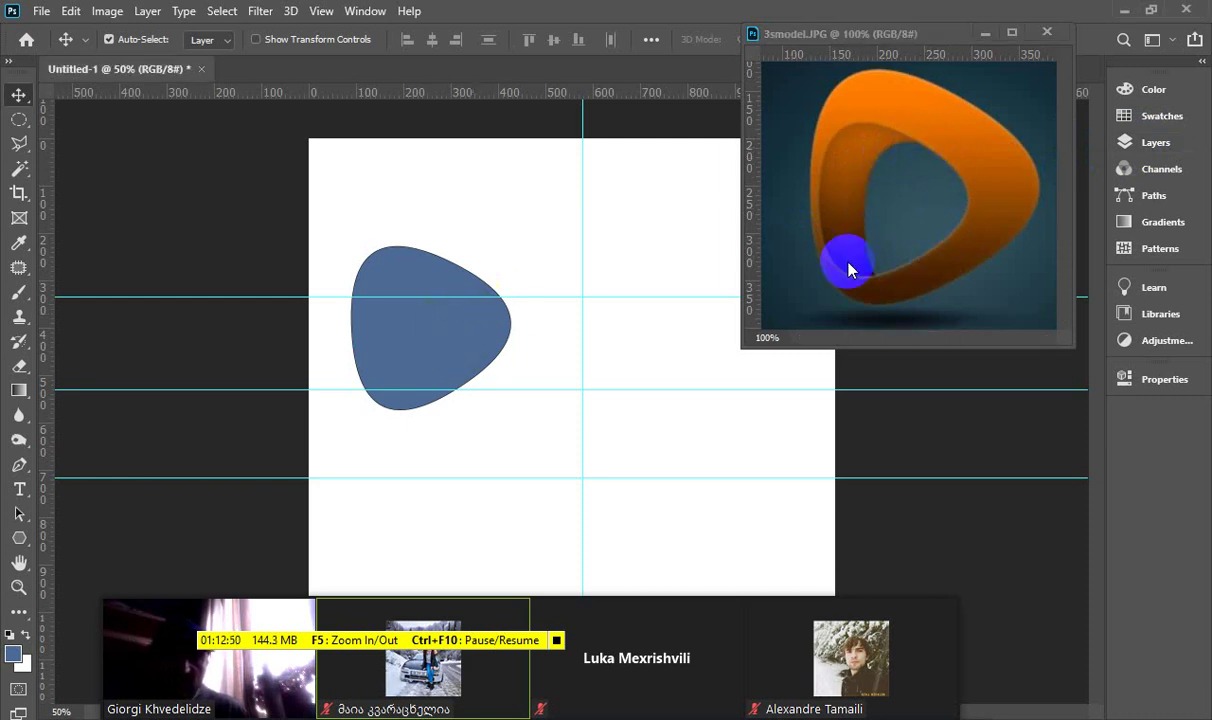
left_click(1124, 142)
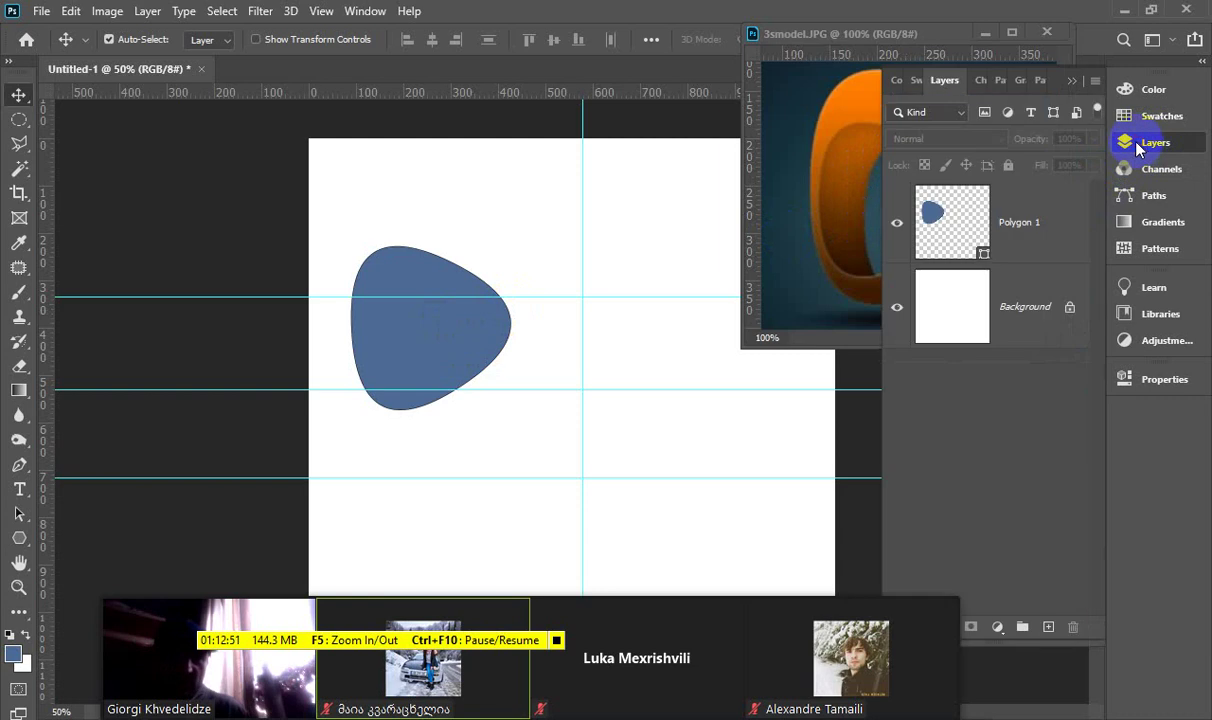
left_click(1017, 221)
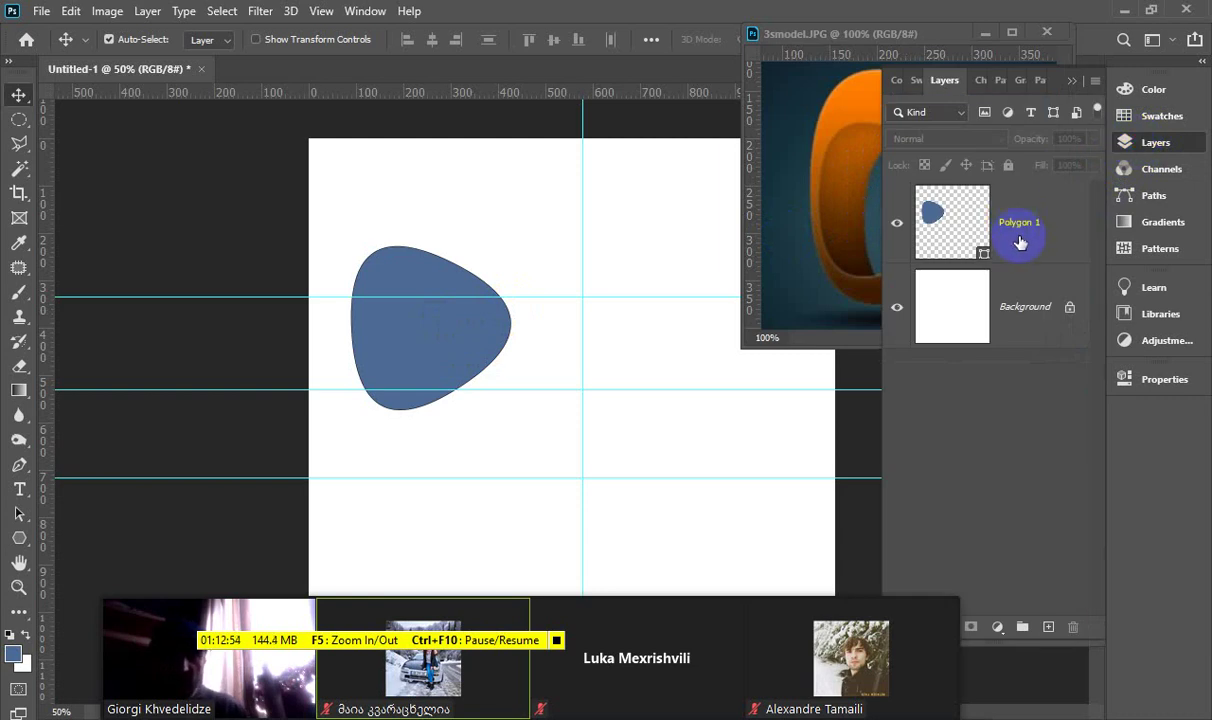
key("ctrl+j")
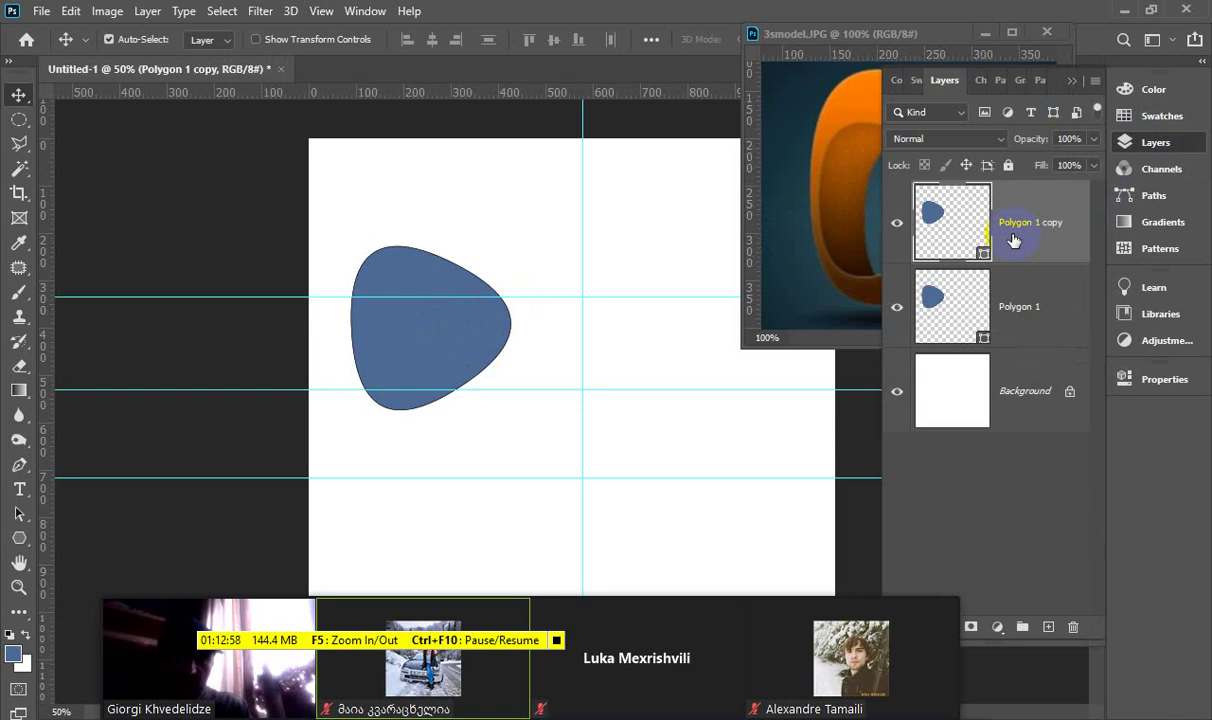
key("ctrl+j")
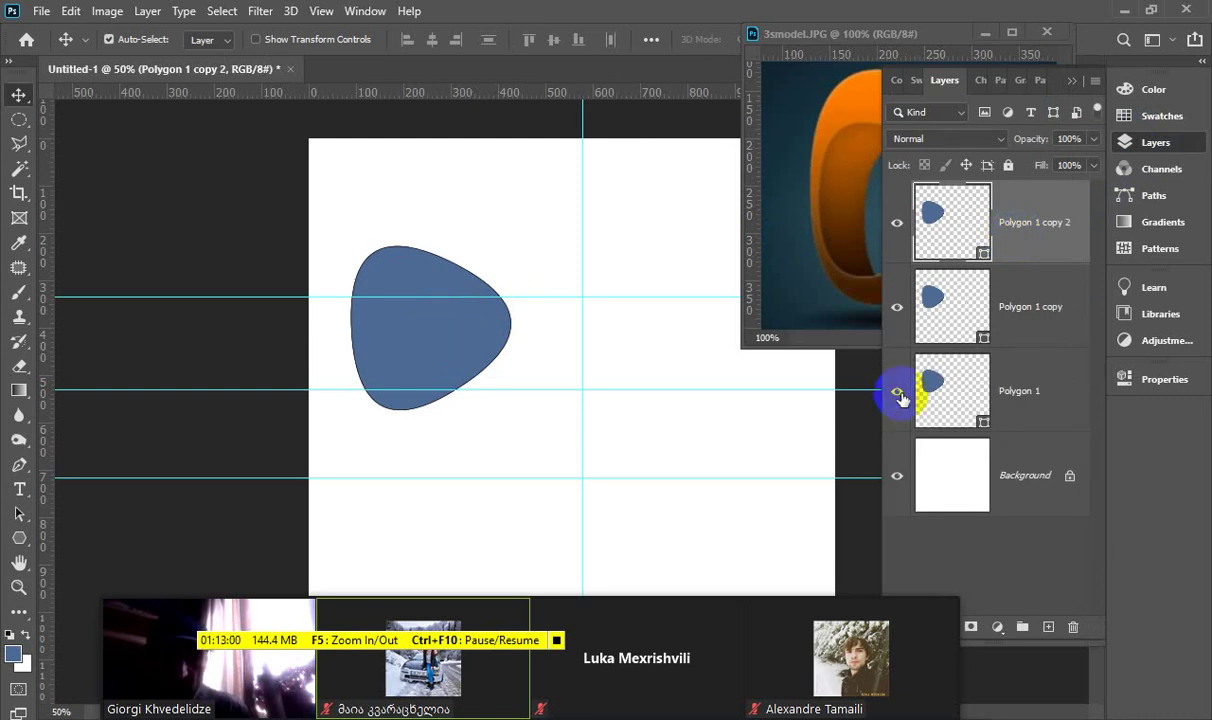
Hide the original Polygon 1 layer and move the Layers panel clear of the reference
left_click(898, 393)
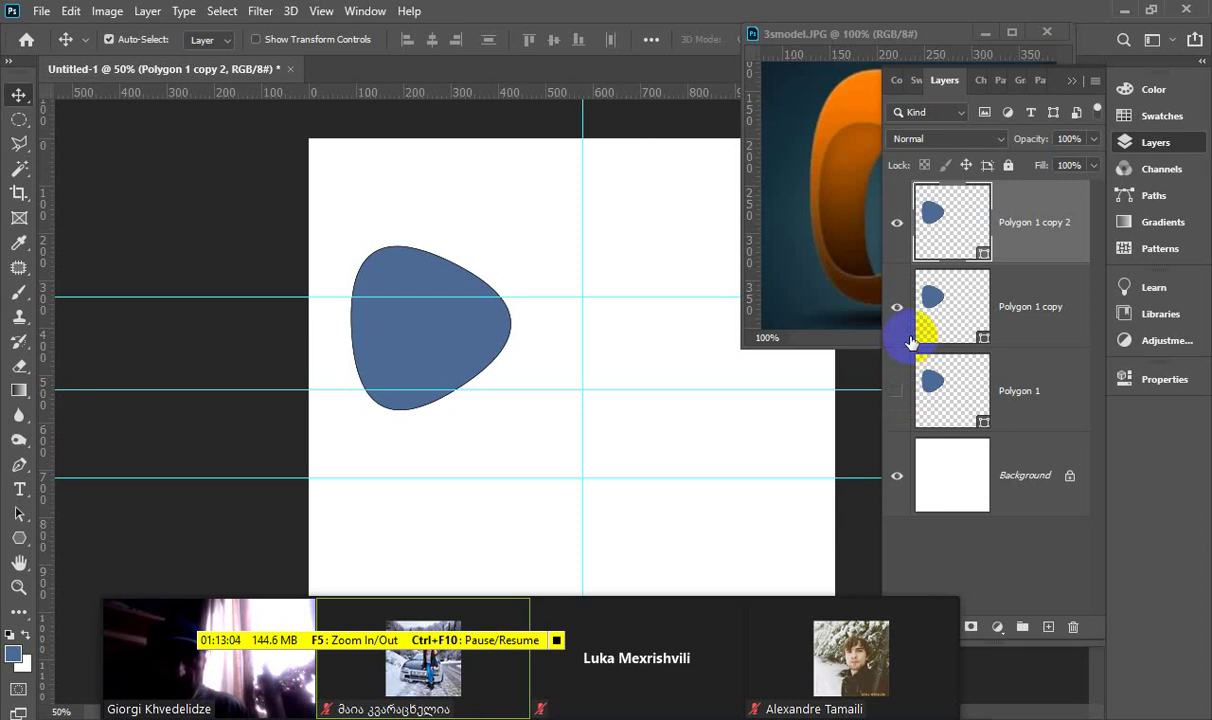
left_click(898, 308)
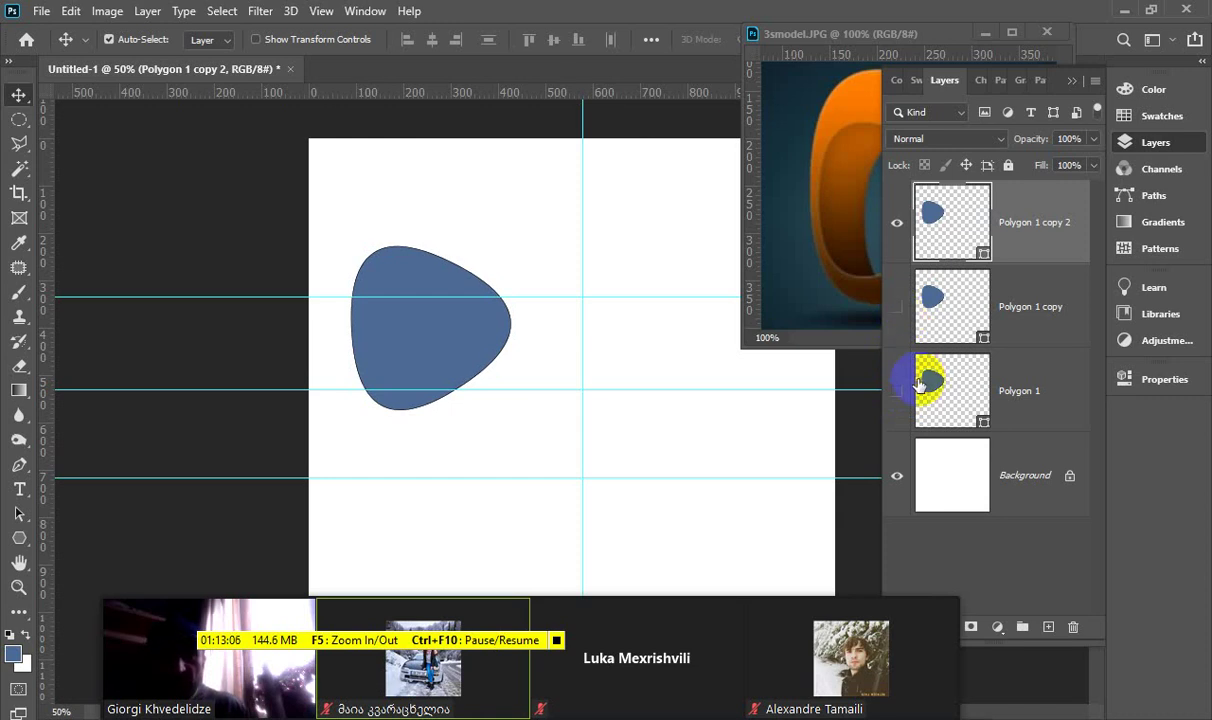
left_click(895, 309)
left_click_drag(940, 222, 451, 347)
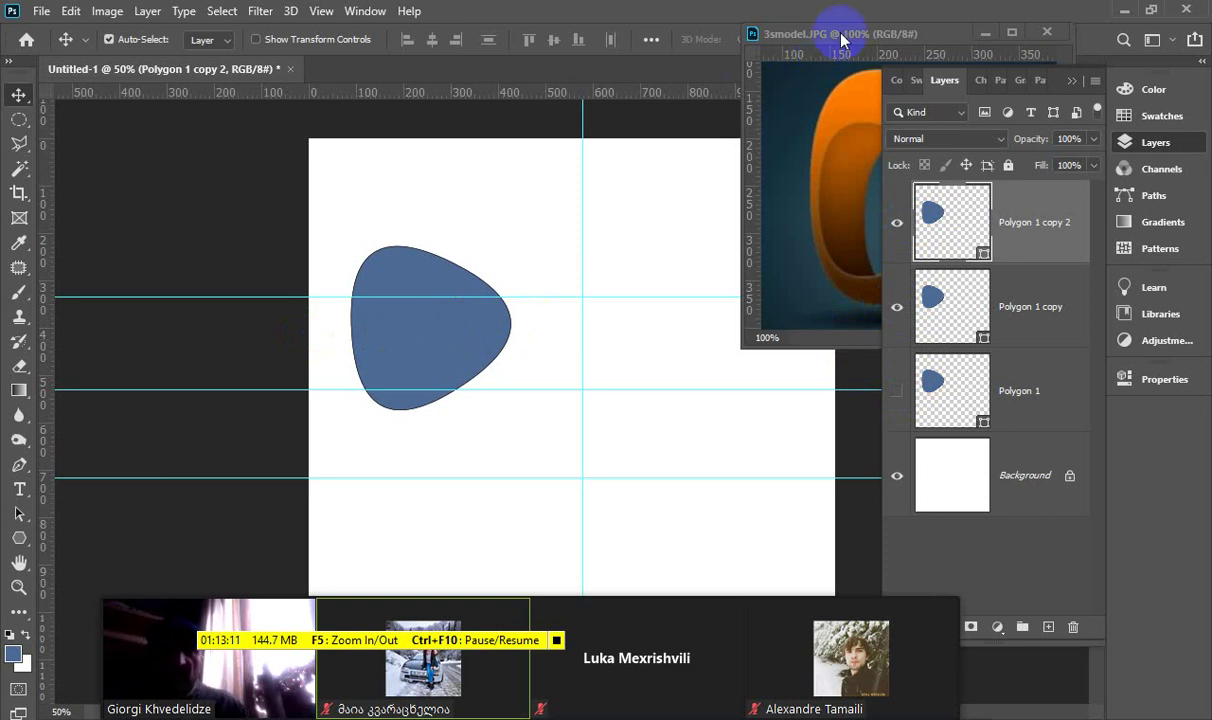
mouse_move(955, 66)
left_mouse_down()
mouse_move(1118, 302)
mouse_move(1180, 340)
left_mouse_up()
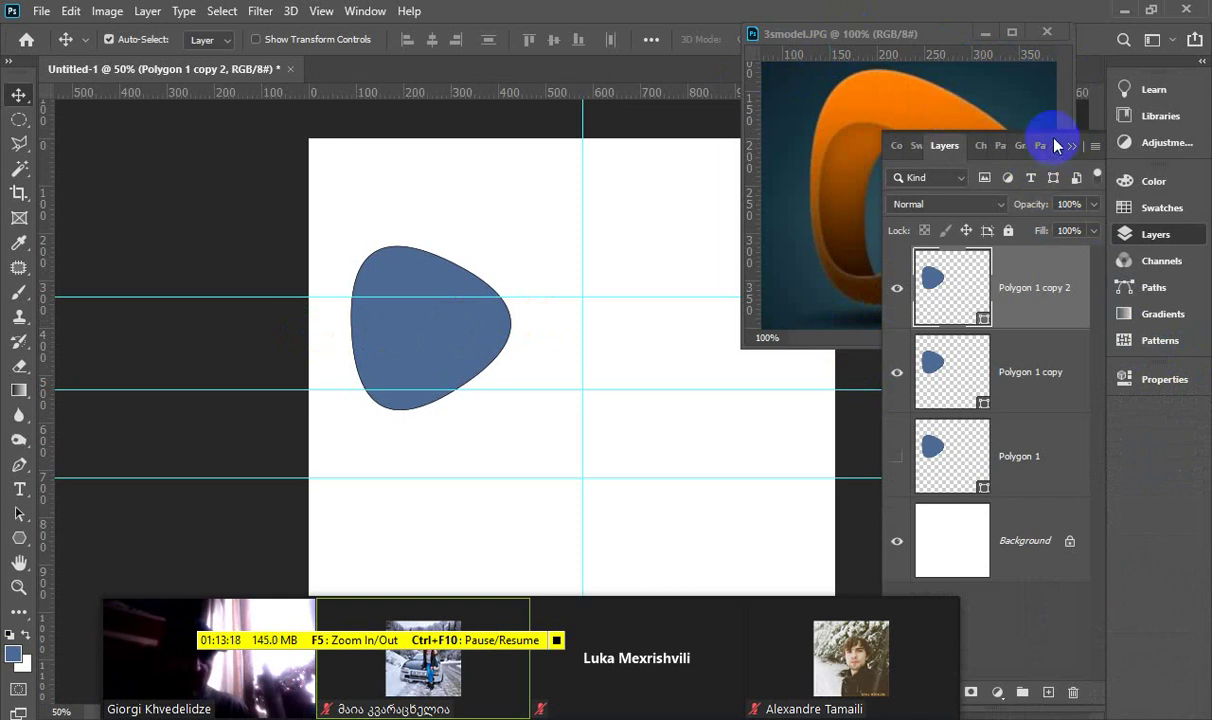
mouse_move(1056, 148)
left_mouse_down()
mouse_move(1138, 369)
mouse_move(1176, 428)
left_mouse_up()
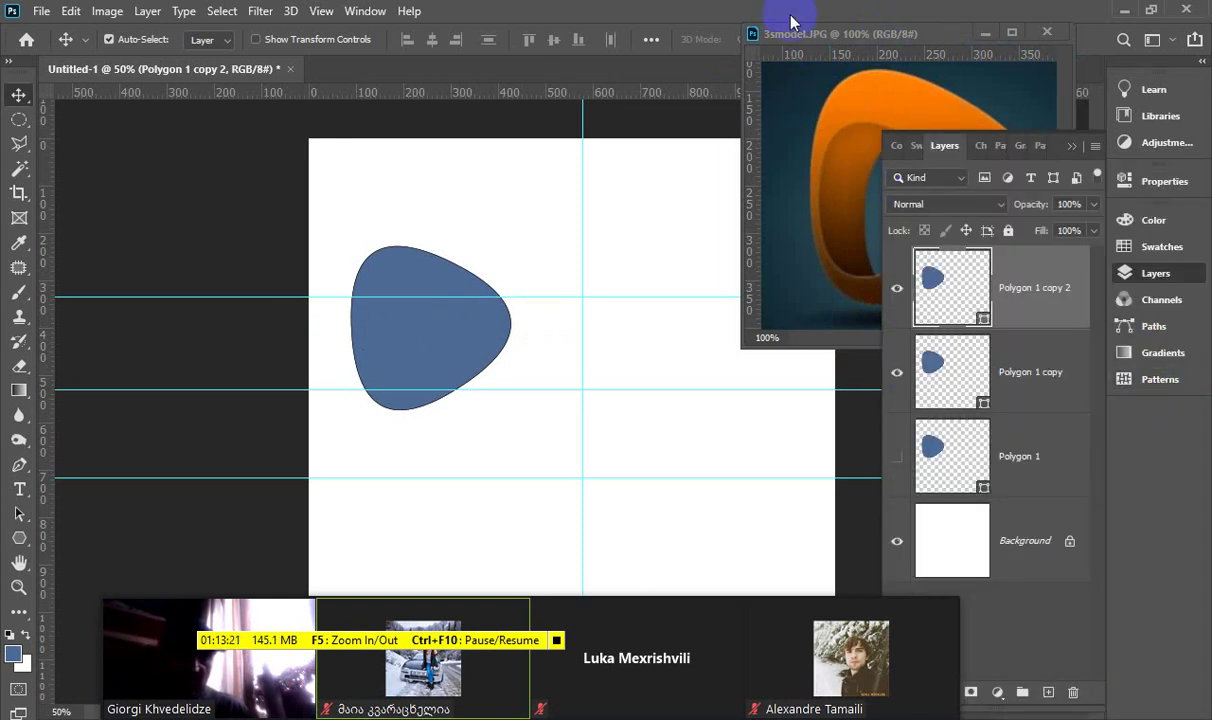
left_click(1075, 149)
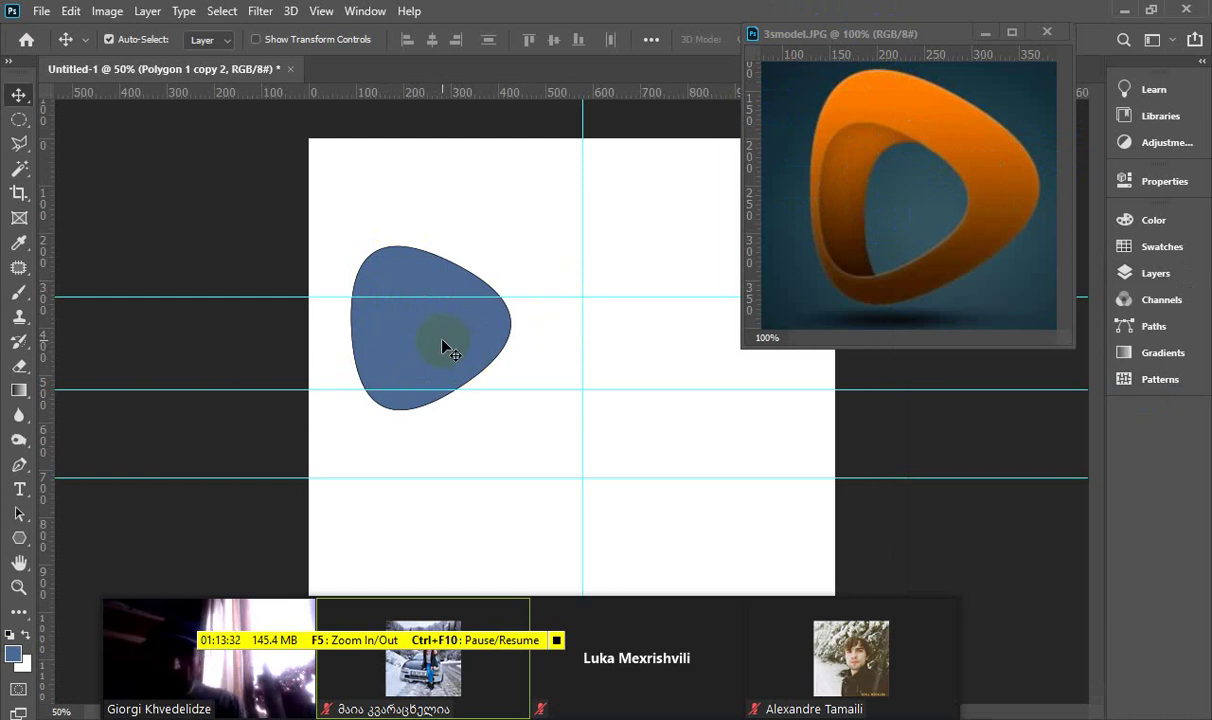
Scale Polygon 1 copy 2 down to about 62% and centre it inside the larger shape
key("ctrl+t")
left_click_drag(354, 244, 377, 270)
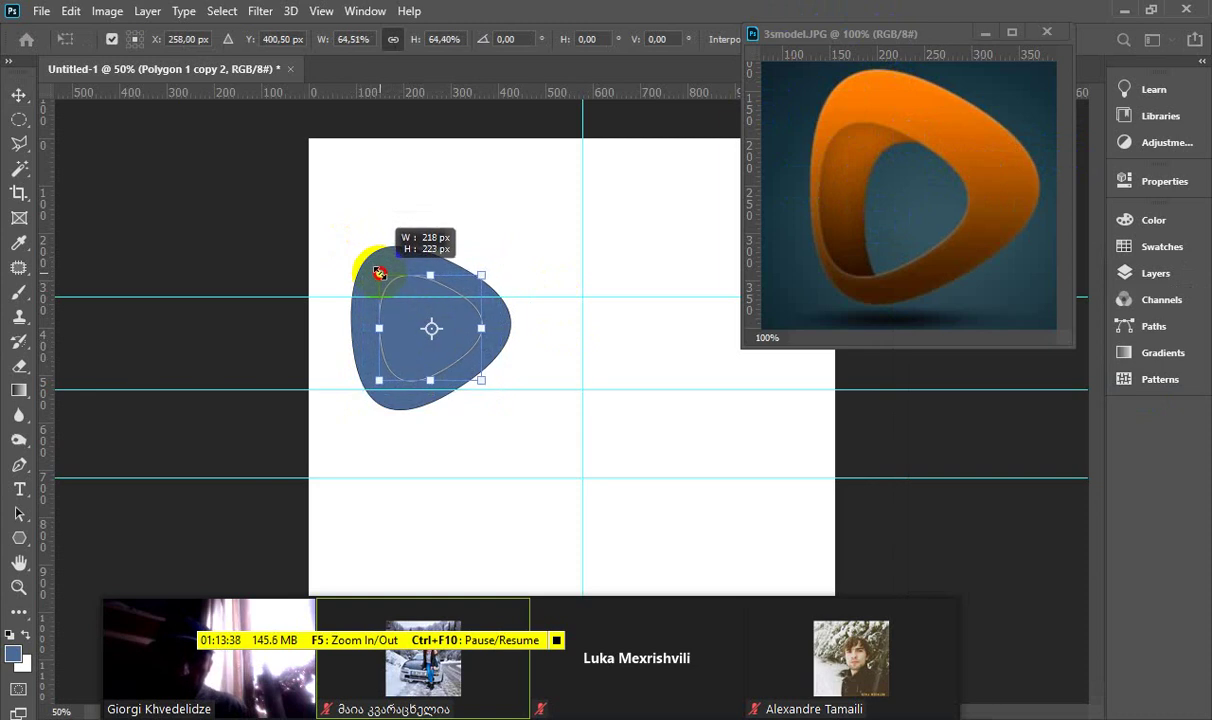
left_click_drag(377, 270, 405, 330)
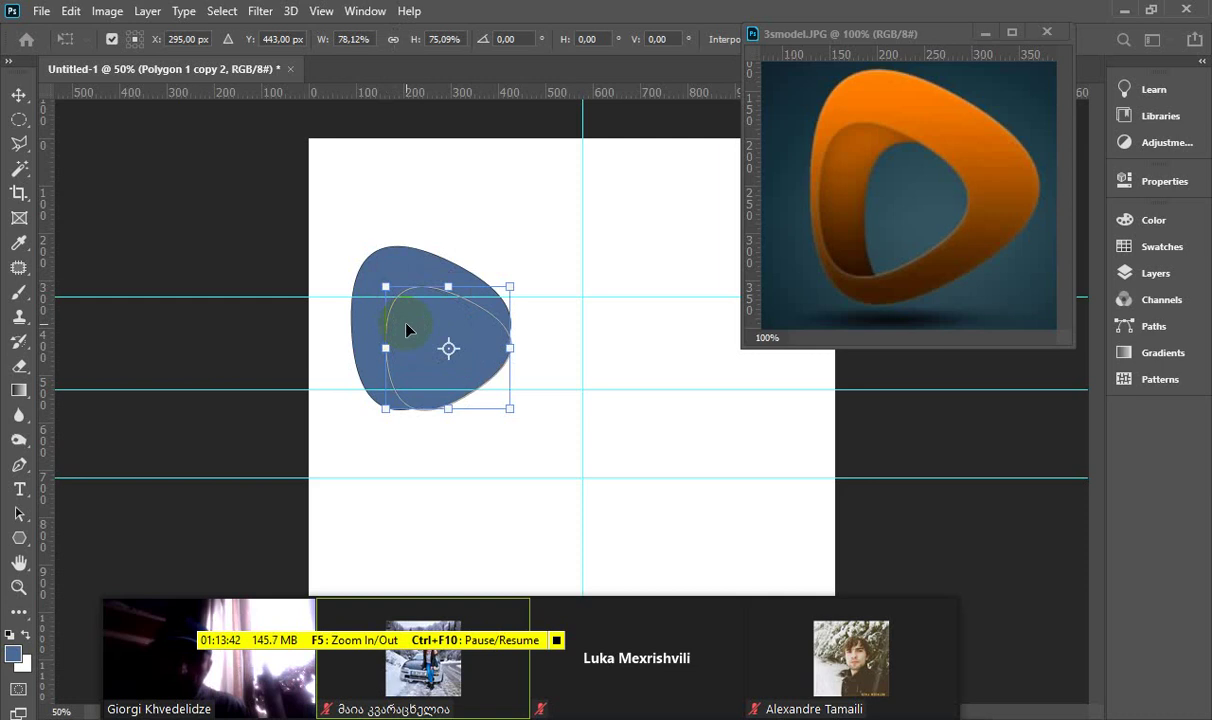
key("ctrl+z")
left_click_drag(349, 245, 377, 278)
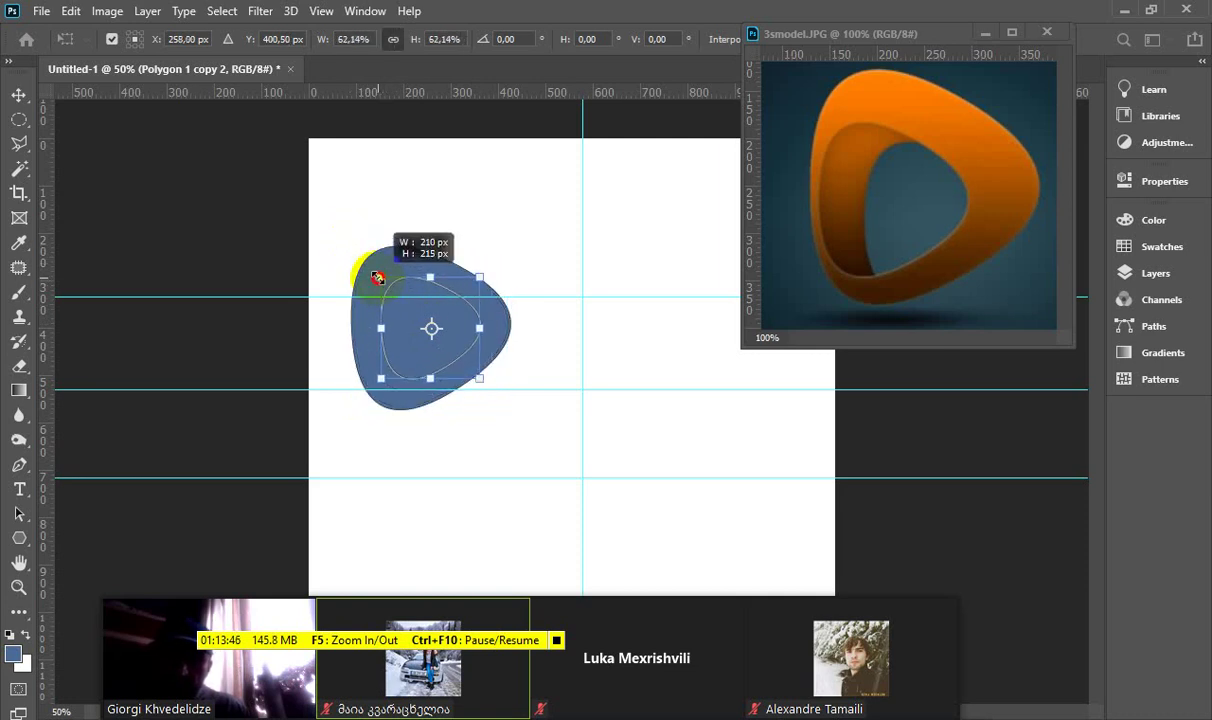
left_click_drag(377, 278, 391, 327)
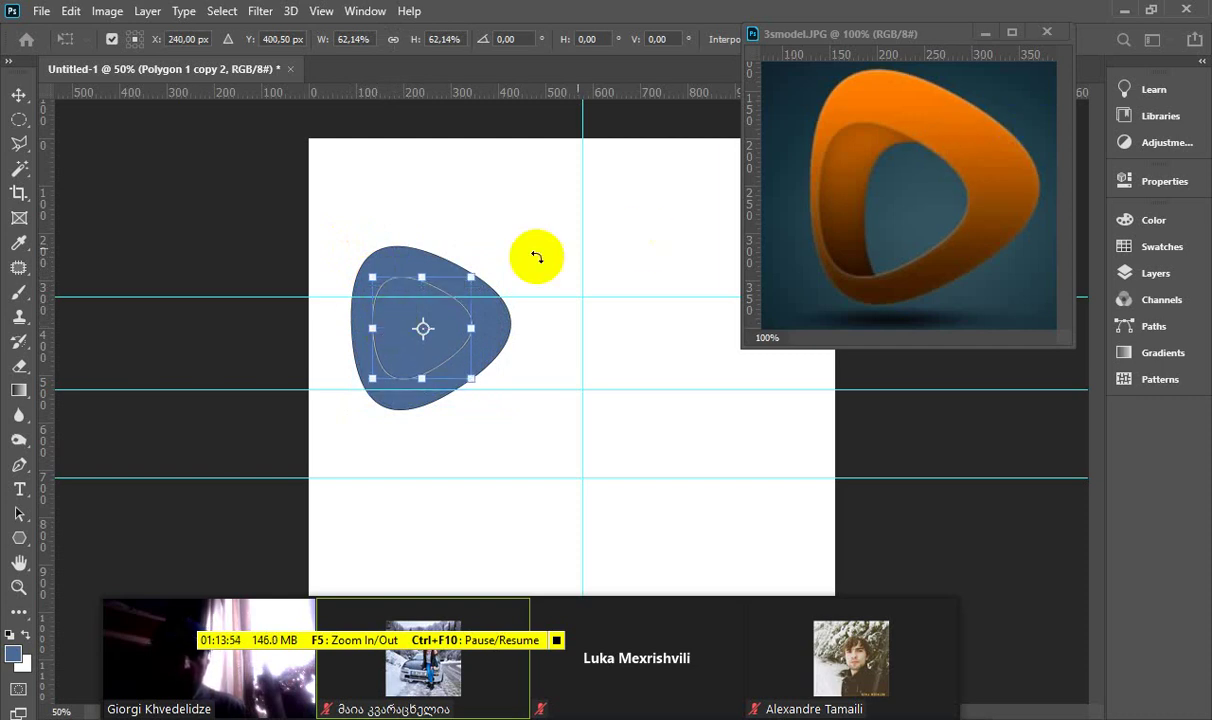
key("Return")
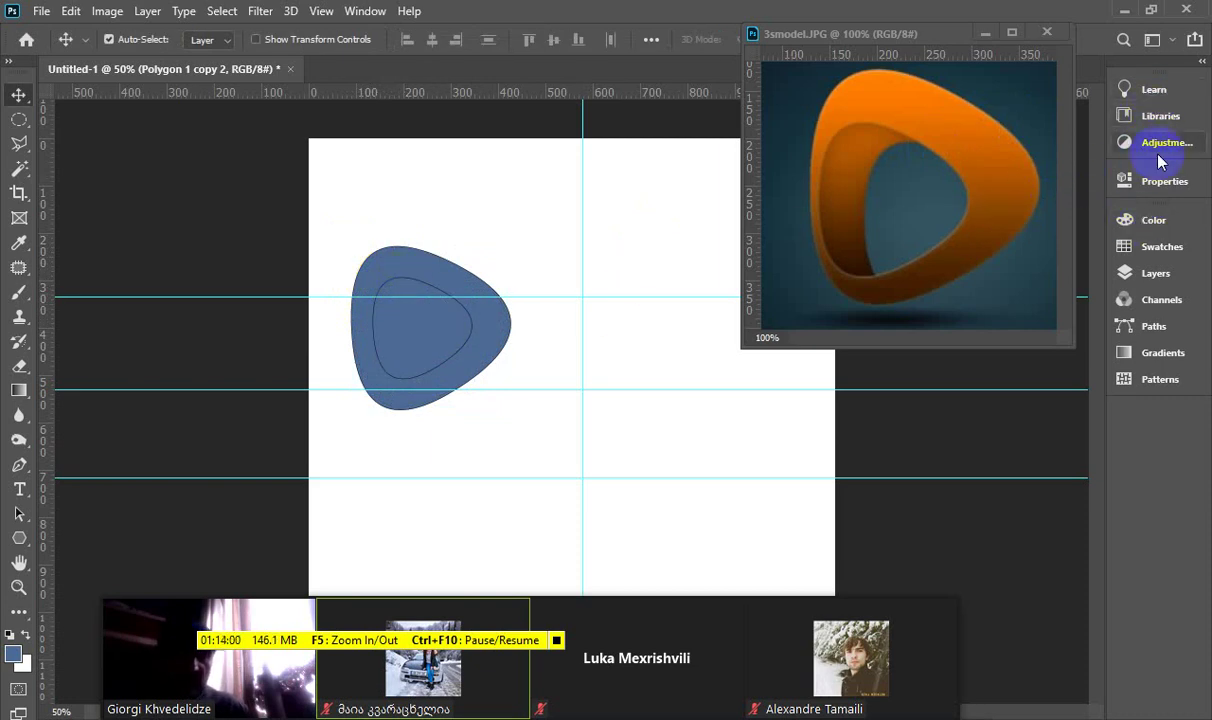
Load the inner triangle of Polygon 1 copy 2 as a selection
left_click(1155, 272)
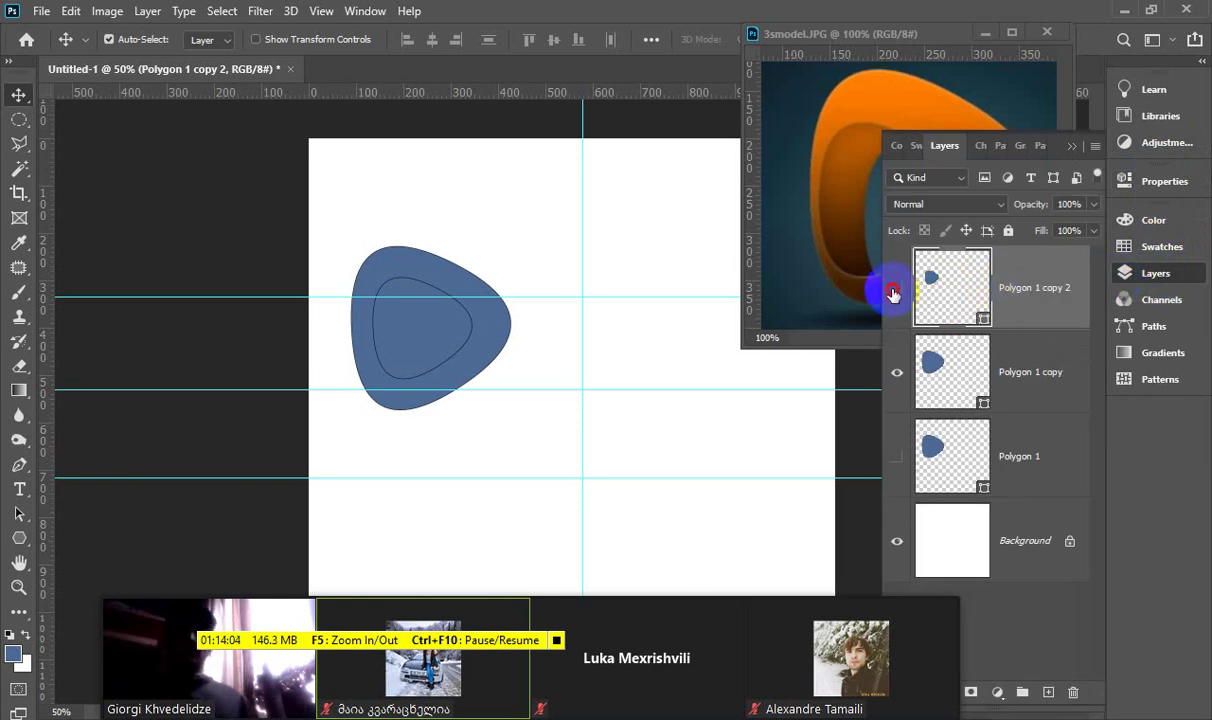
left_click(896, 290)
left_click(896, 290)
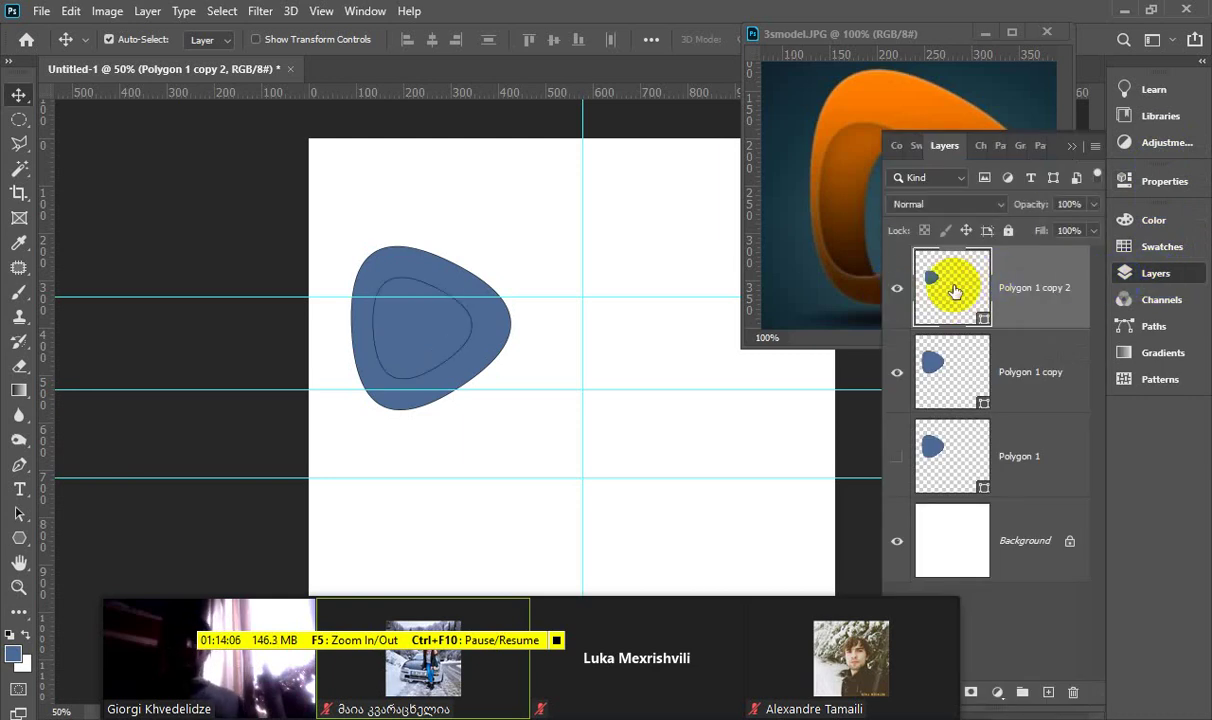
key("ctrl+plus")
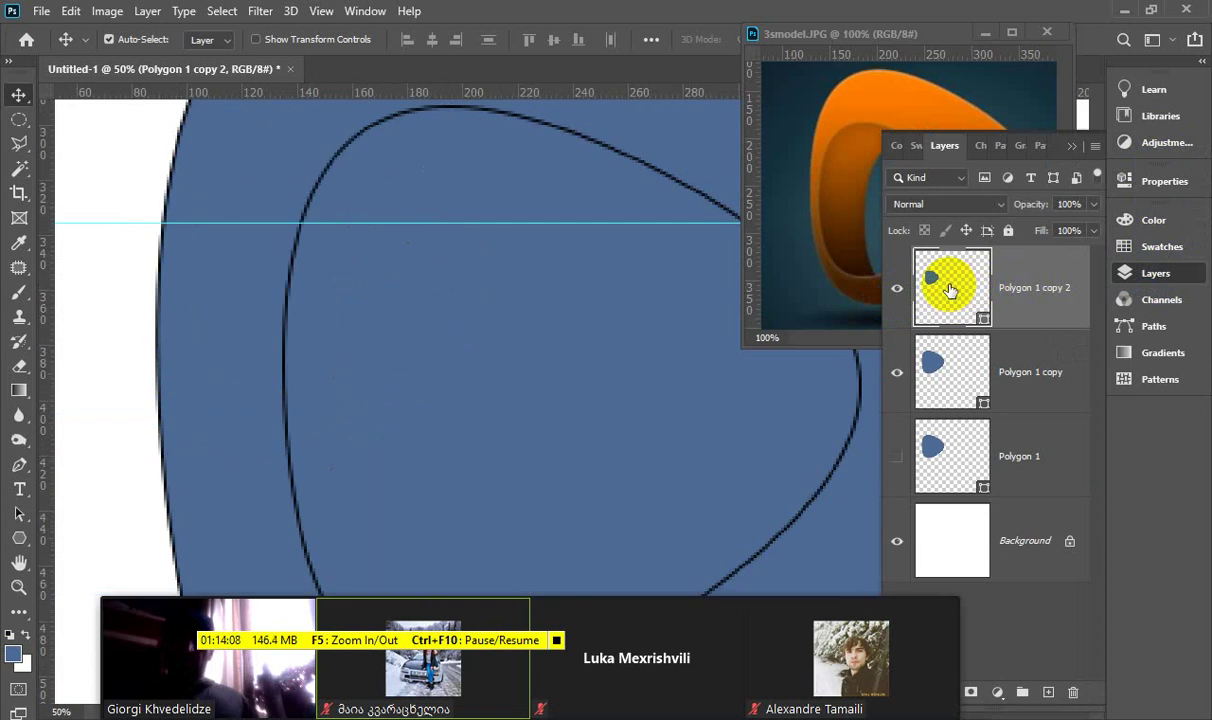
key("ctrl+1")
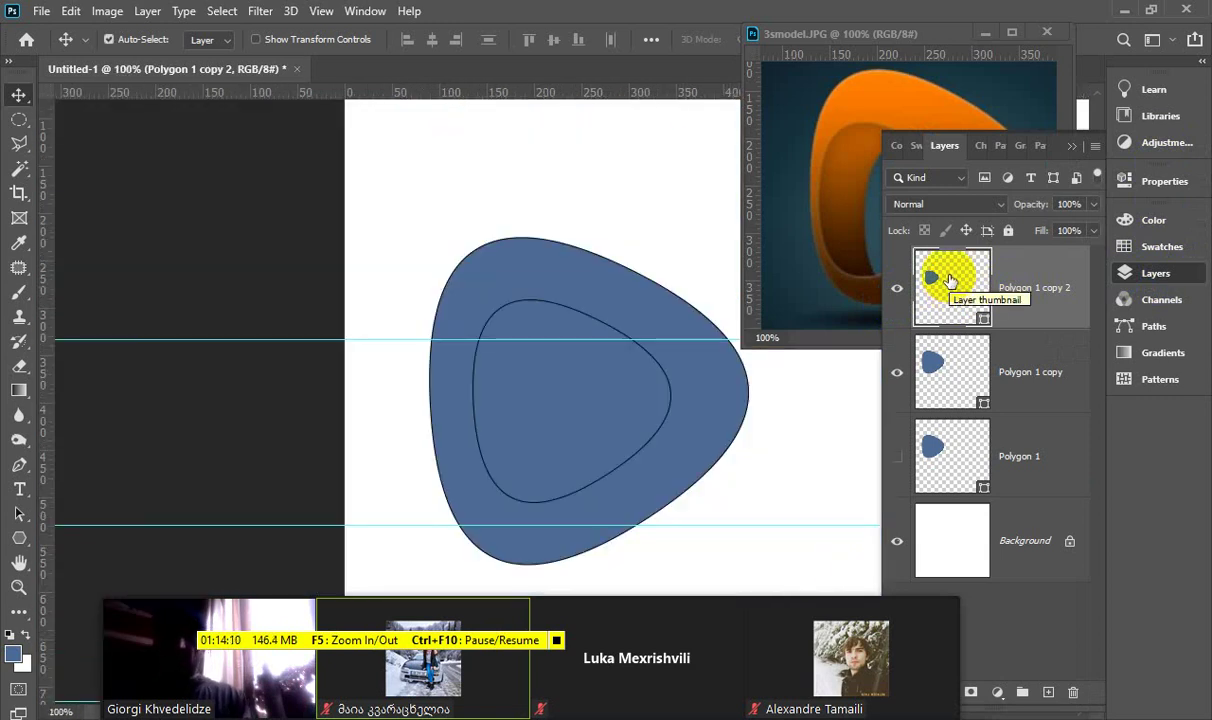
left_click(950, 283, "ctrl")
key("ctrl")
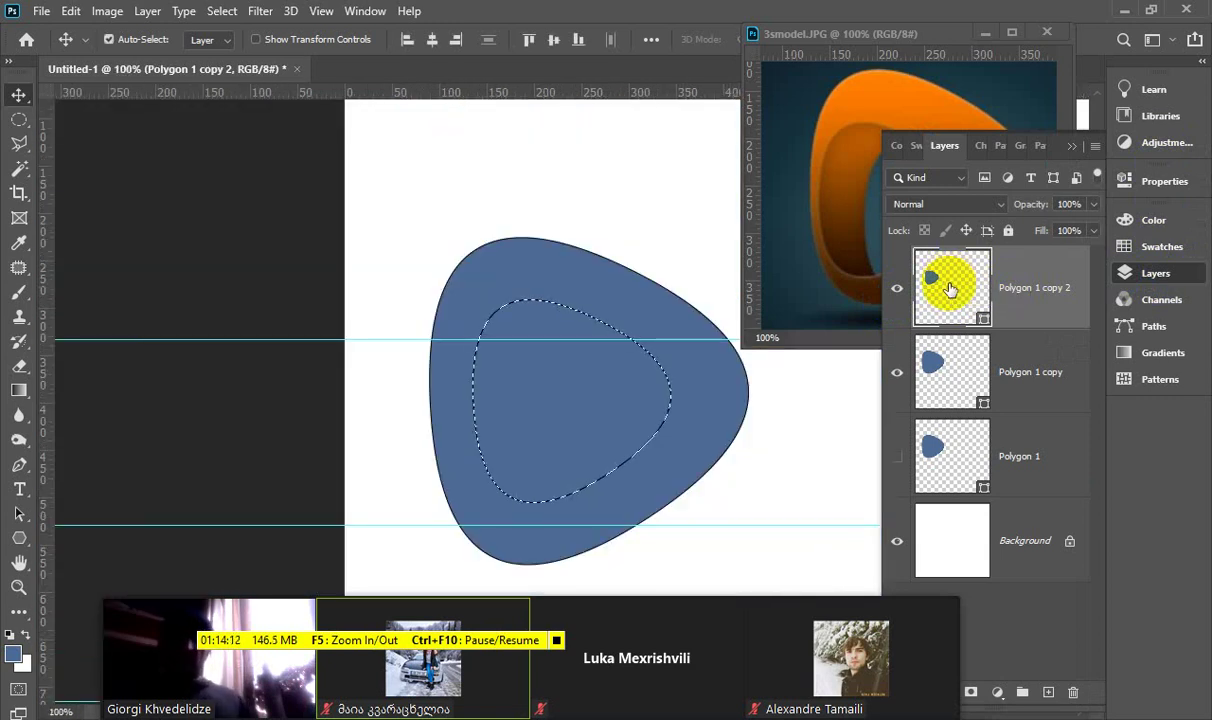
key("Delete")
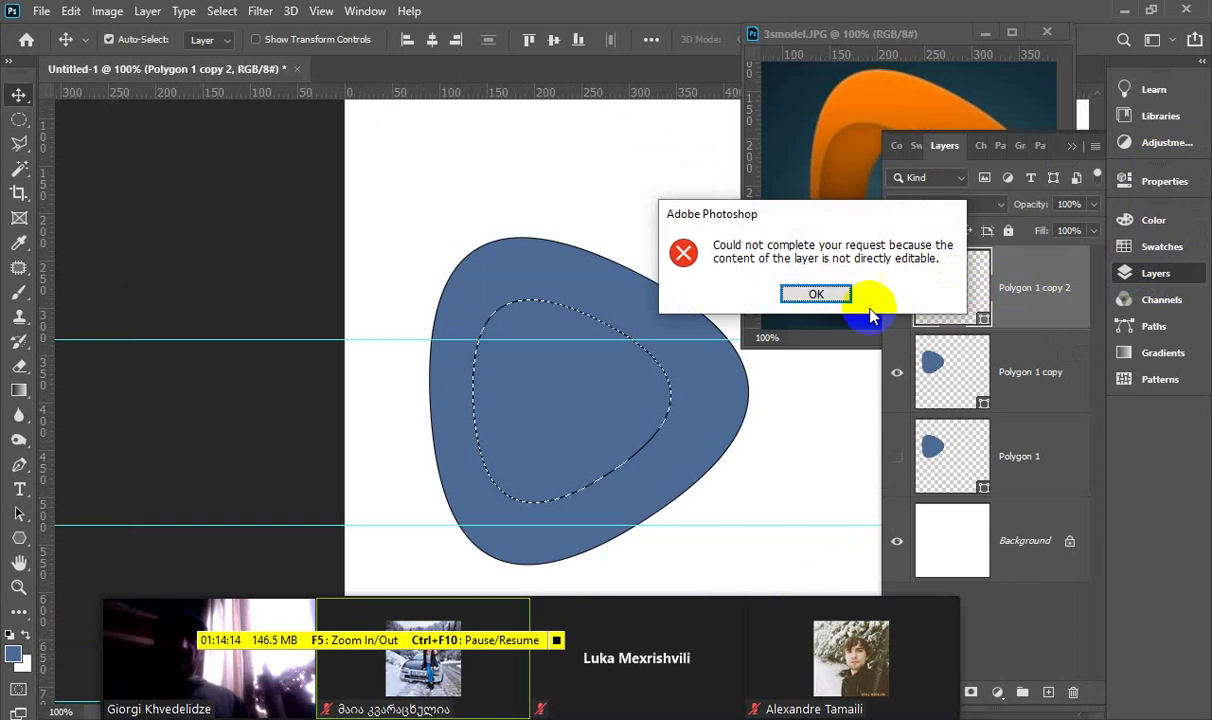
left_click(808, 289)
Rasterize the Polygon 1 copy 2 layer
right_click(957, 285)
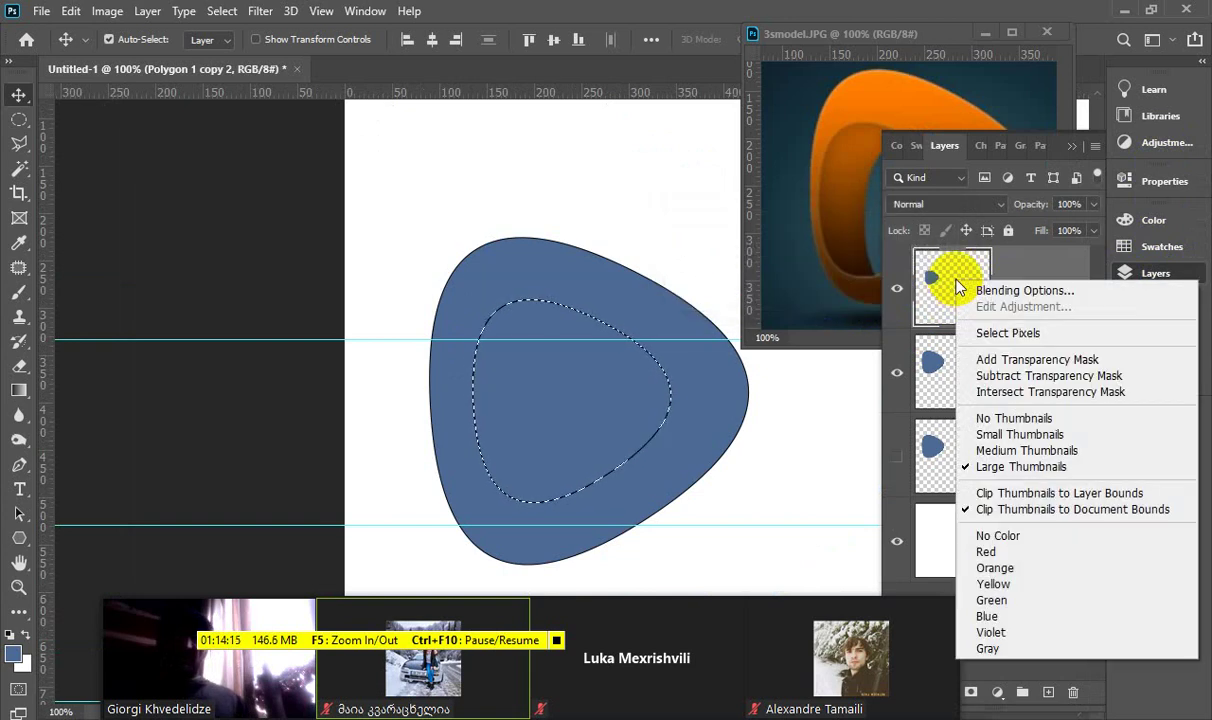
left_click(1040, 277)
right_click(1040, 277)
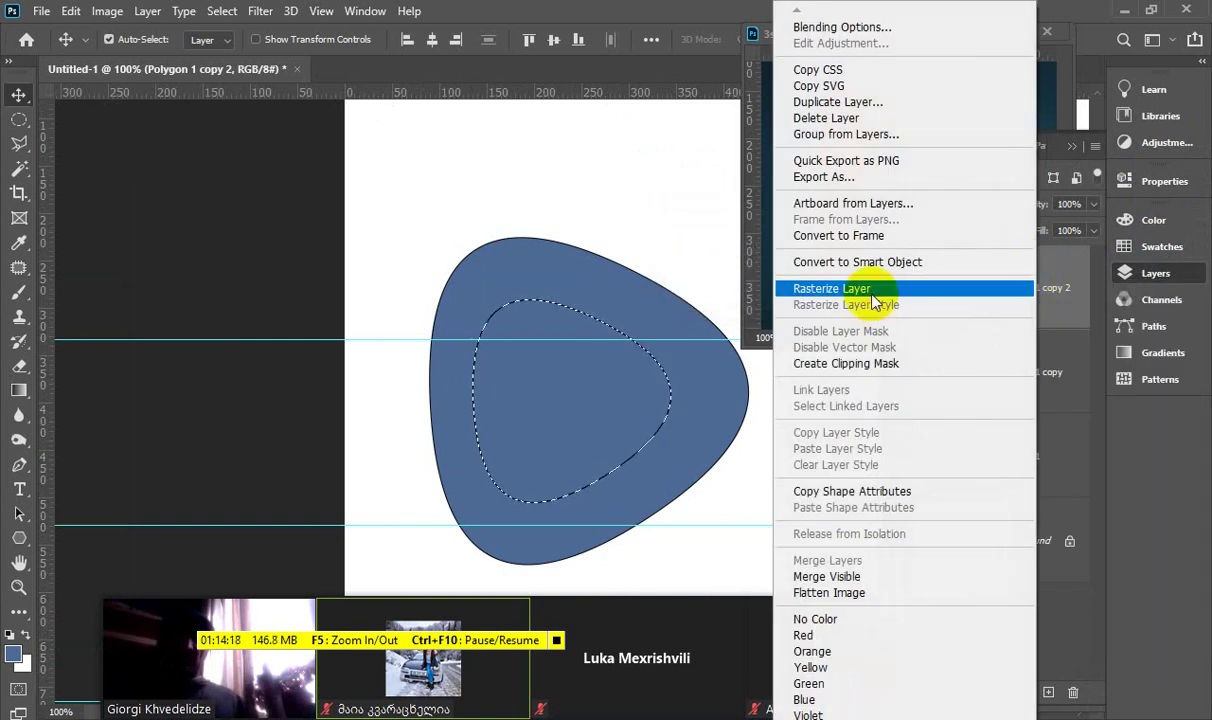
left_click(806, 289)
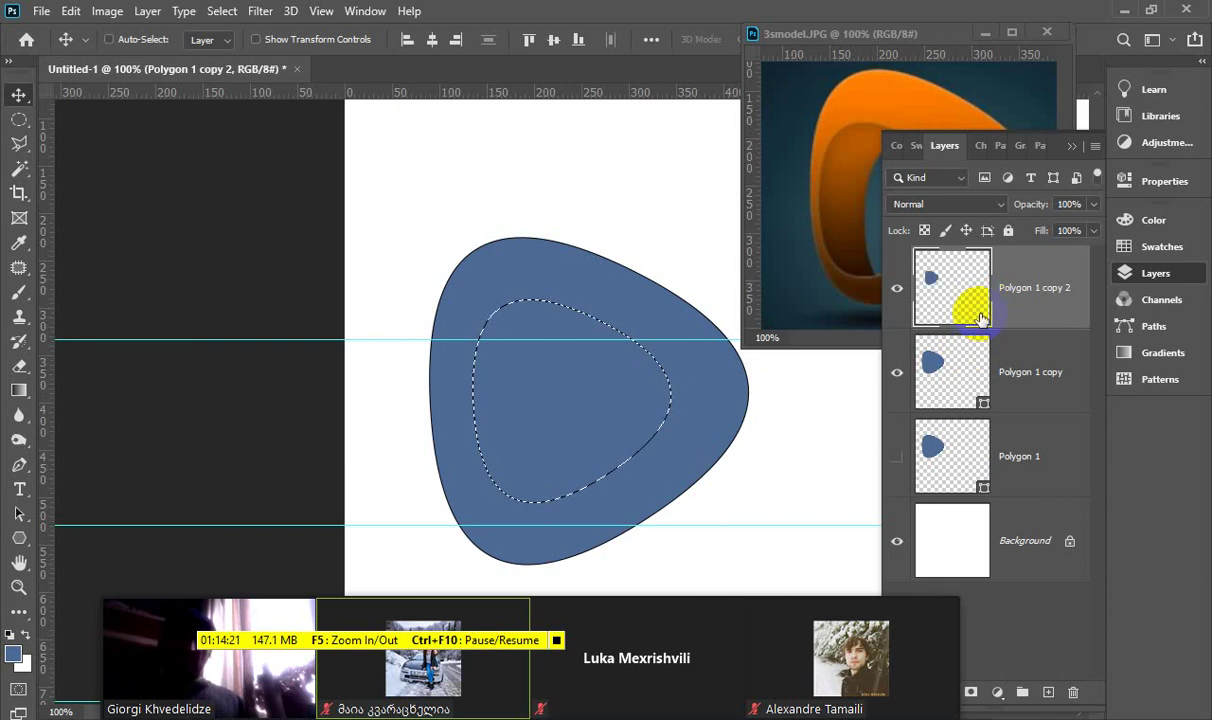
Select the Polygon 1 copy layer, which still refuses deletion as a shape layer
left_click(936, 362)
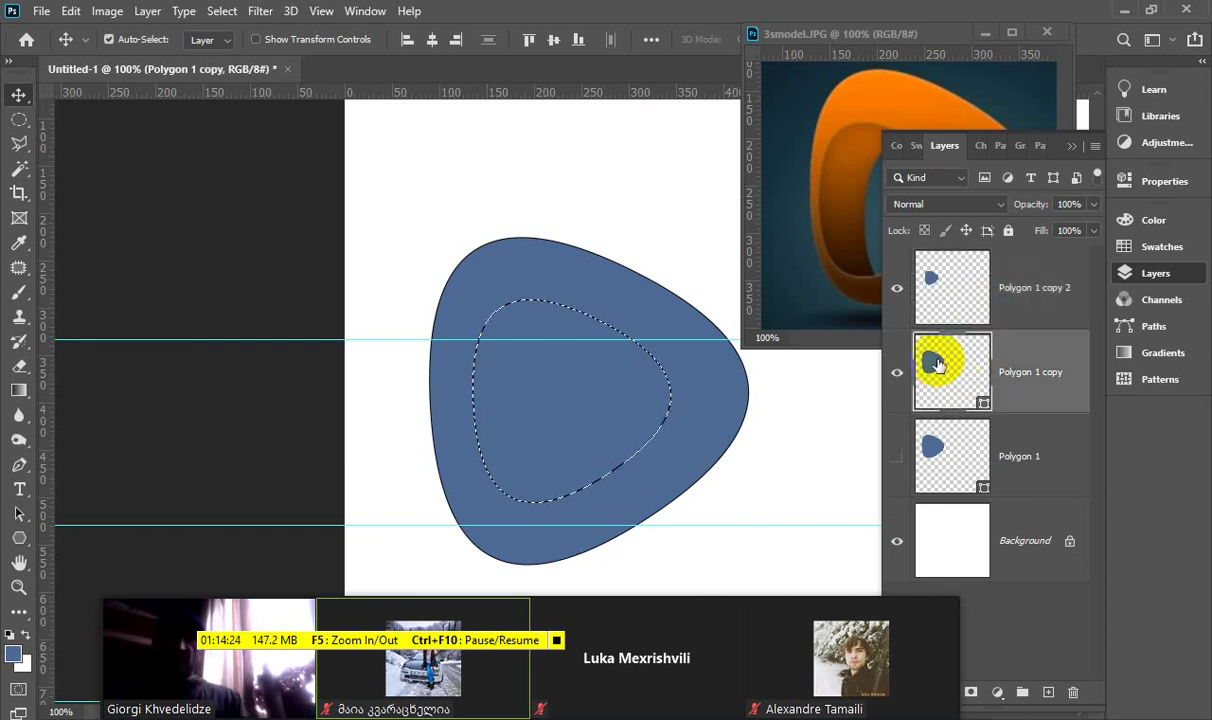
key("Delete")
left_click(800, 292)
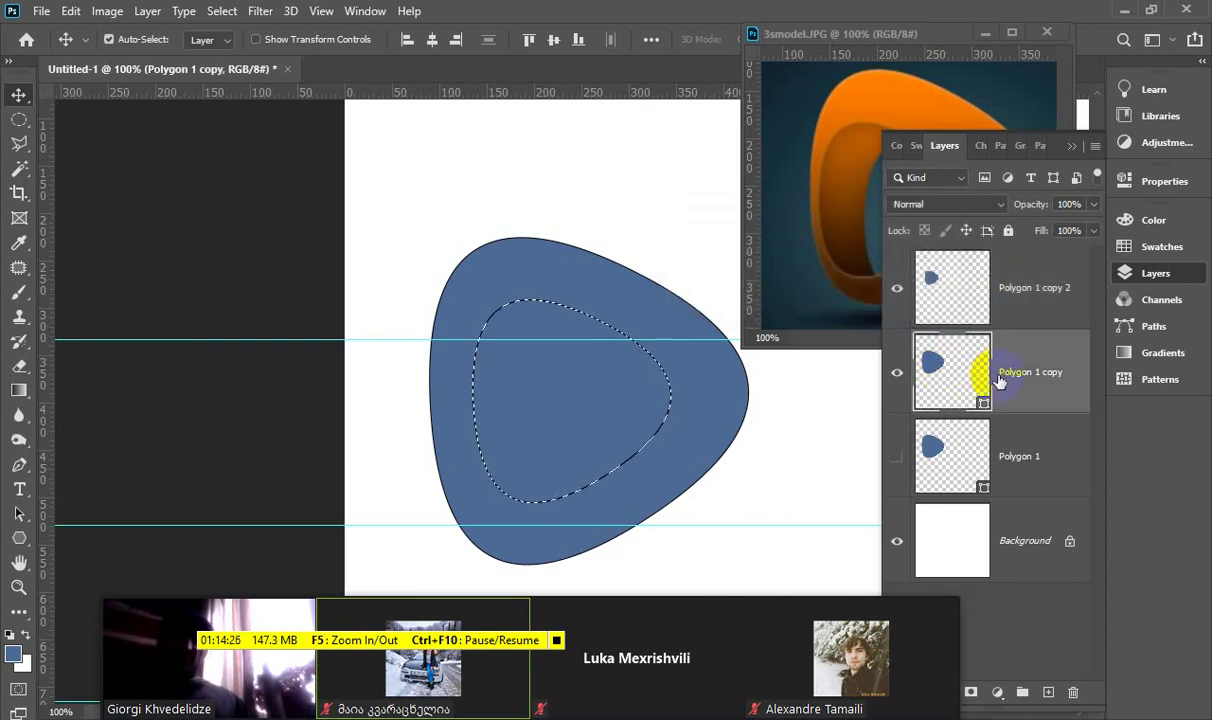
right_click(999, 380)
right_click(1038, 365)
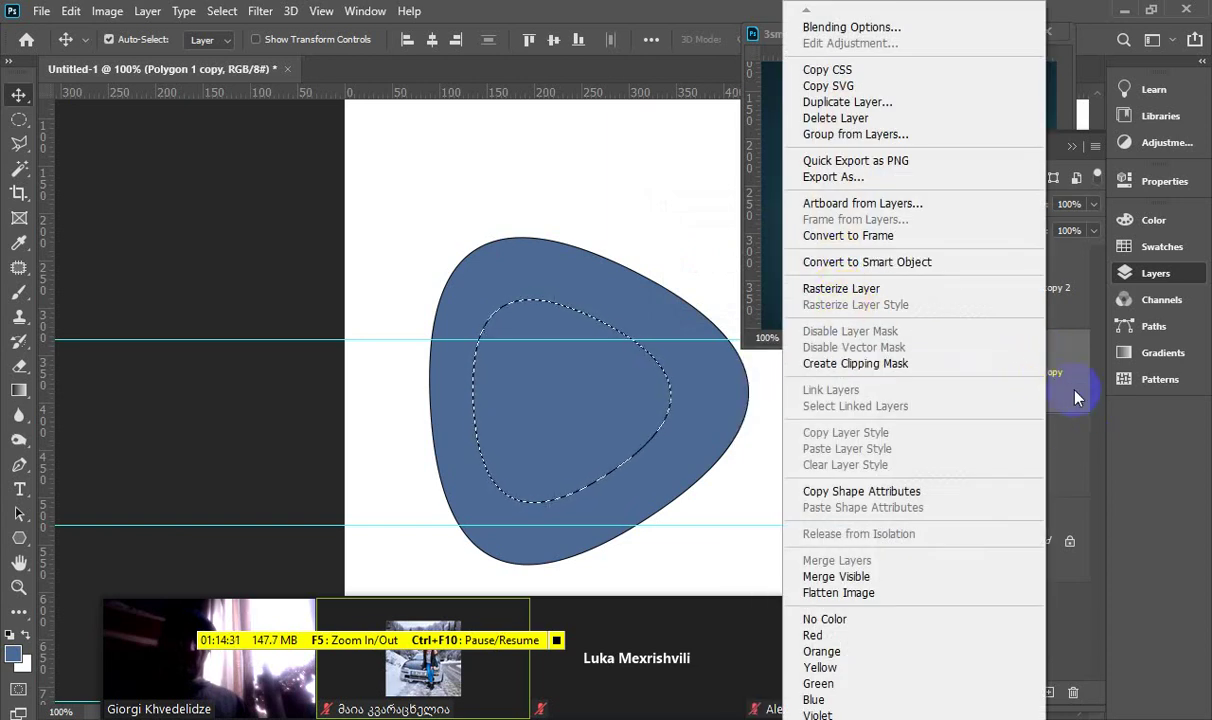
Rasterize the Polygon 1 copy layer
left_click(1077, 397)
right_click(938, 371)
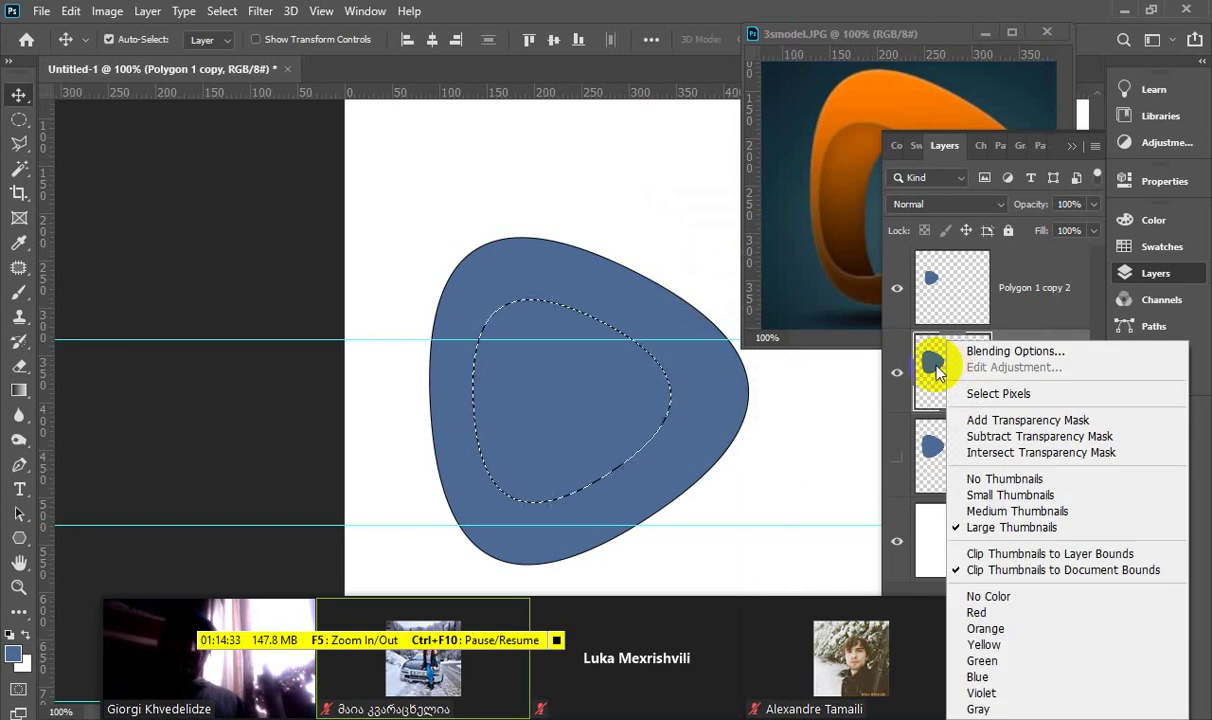
left_click(1036, 319)
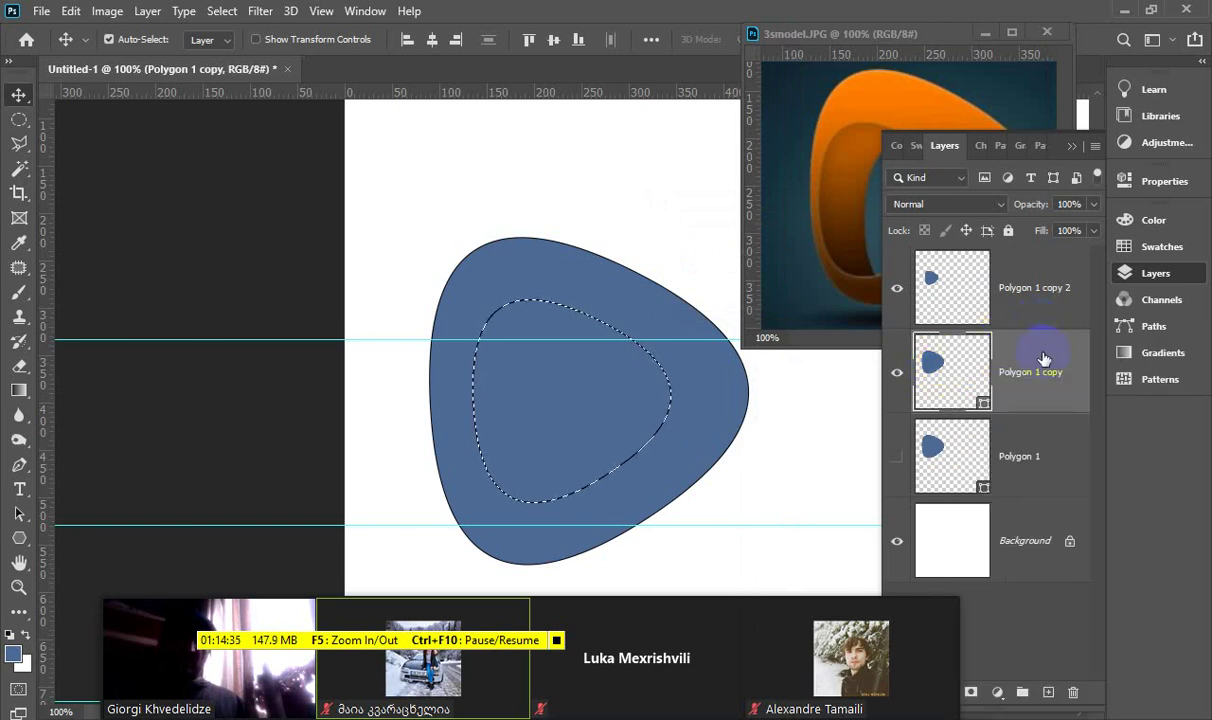
right_click(1049, 371)
left_click(820, 290)
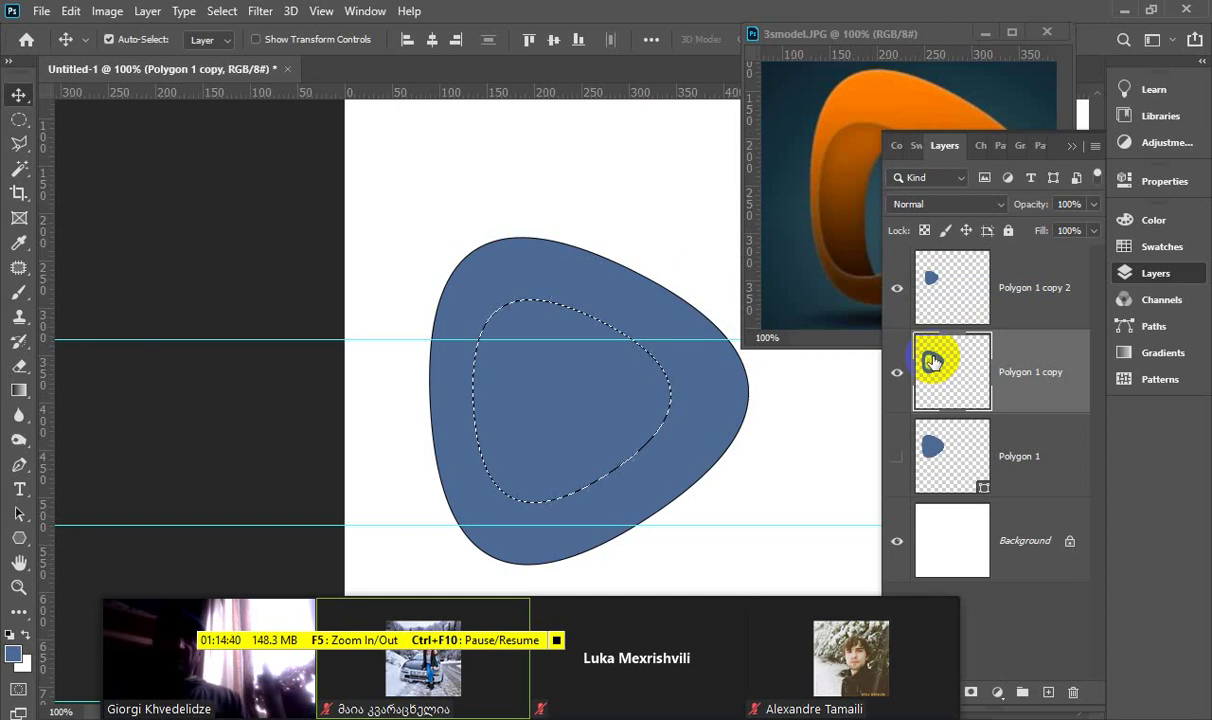
Delete the inner selection from Polygon 1 copy and toggle Polygon 1 copy 2 to check the hole
key("Delete")
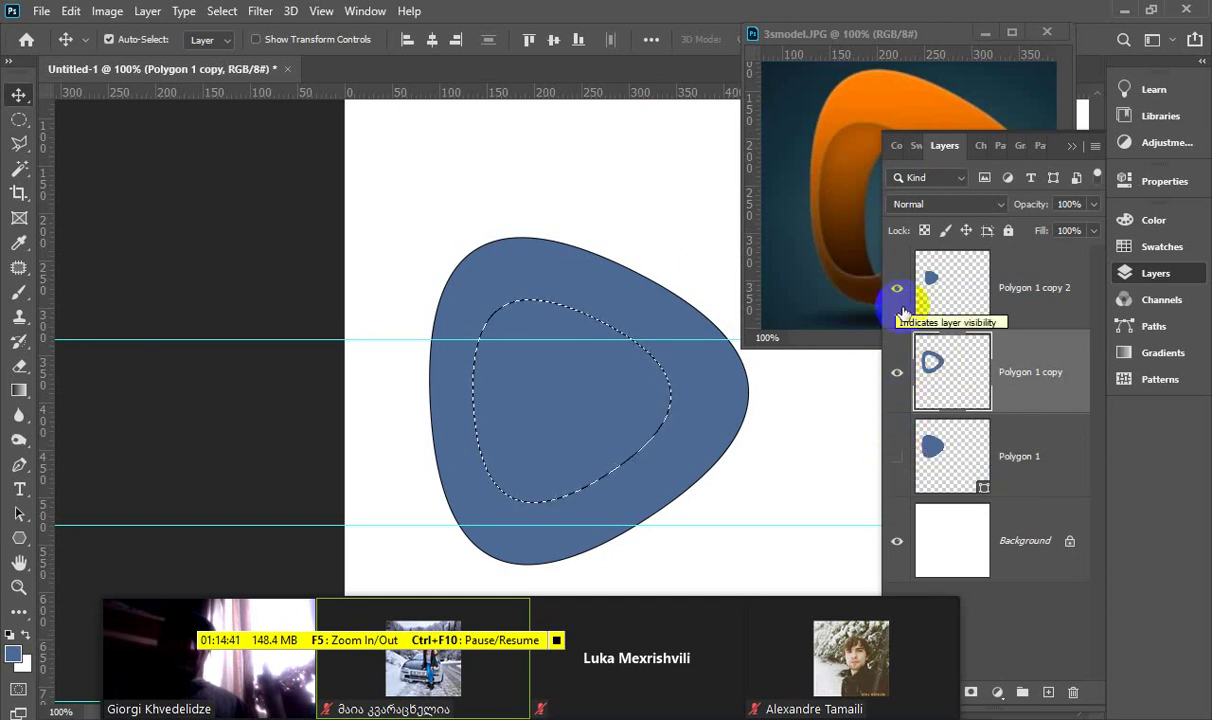
left_click(898, 292)
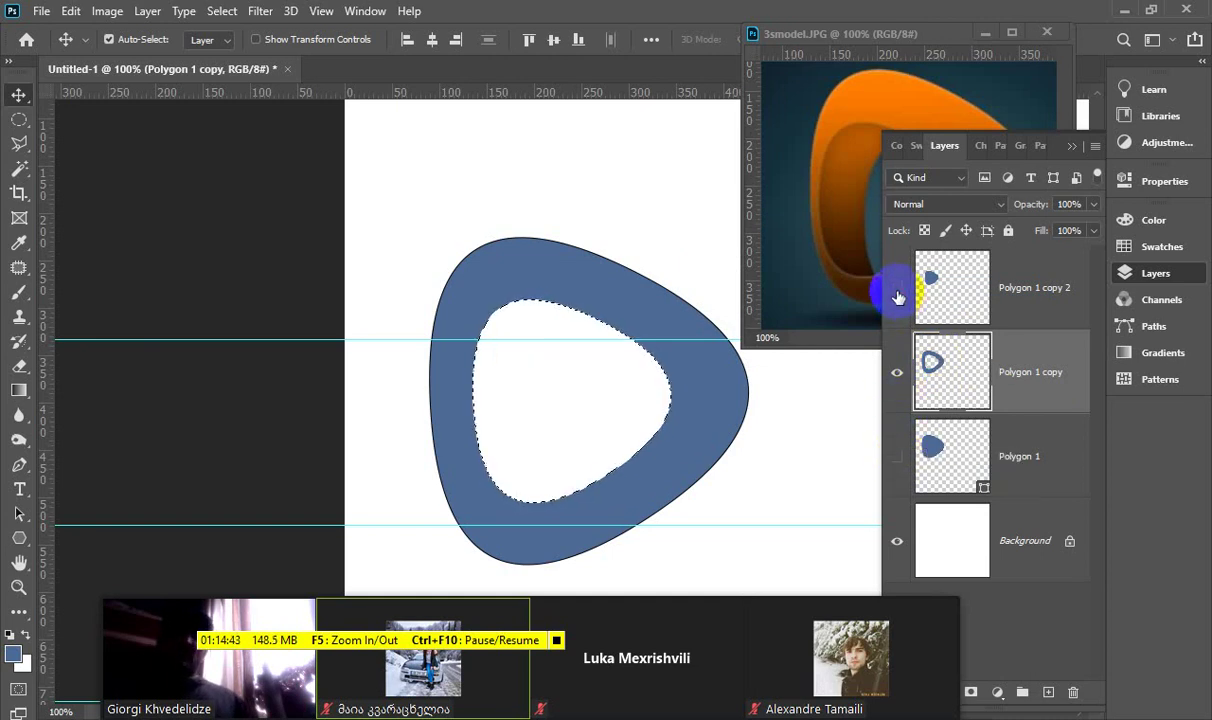
left_click(898, 293)
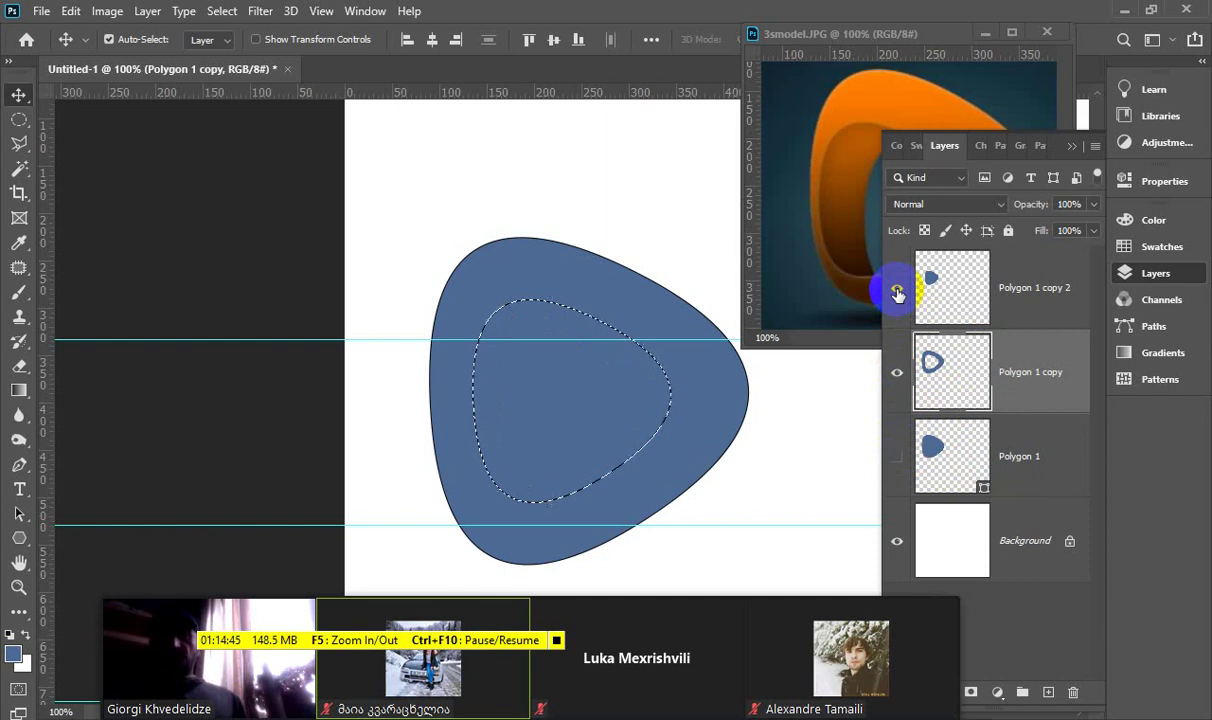
left_click(898, 293)
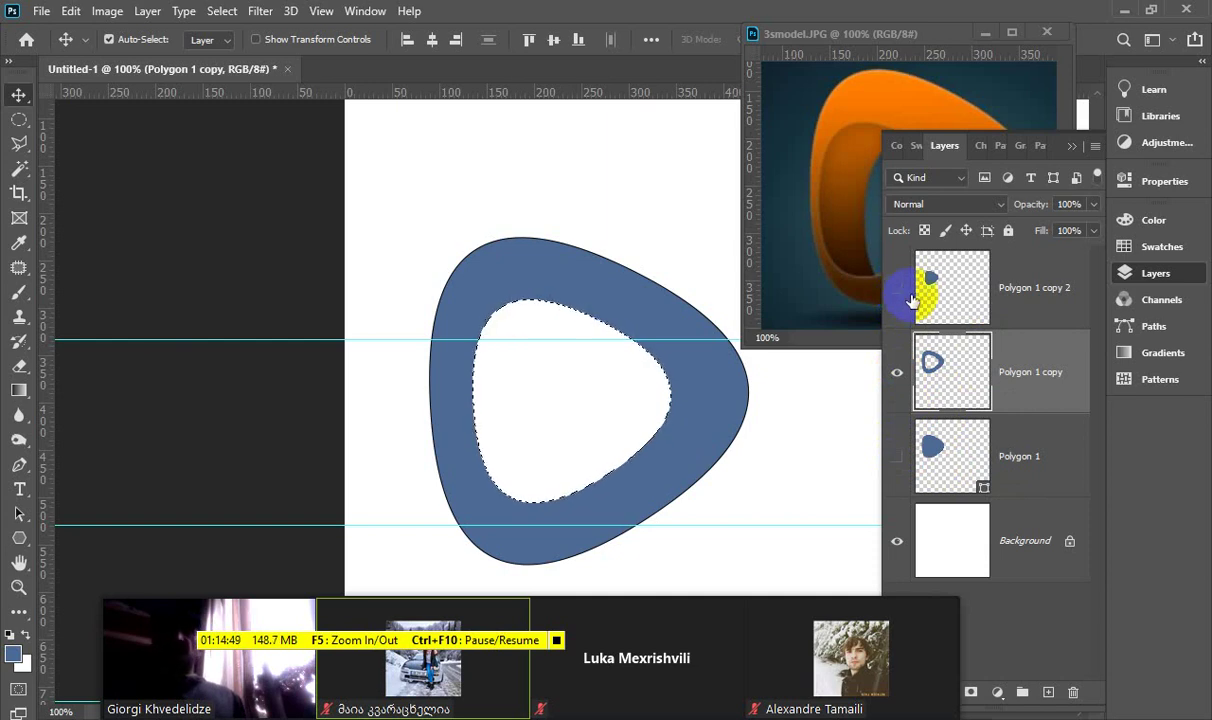
left_click(897, 291)
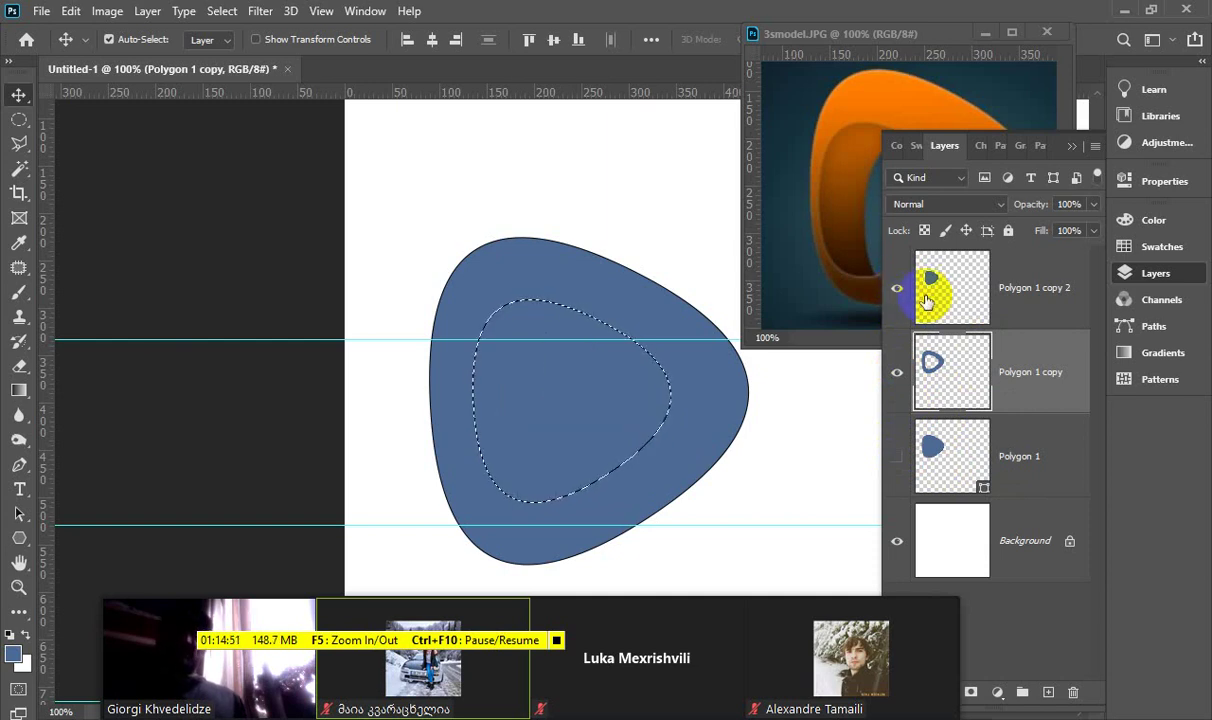
left_click(1073, 146)
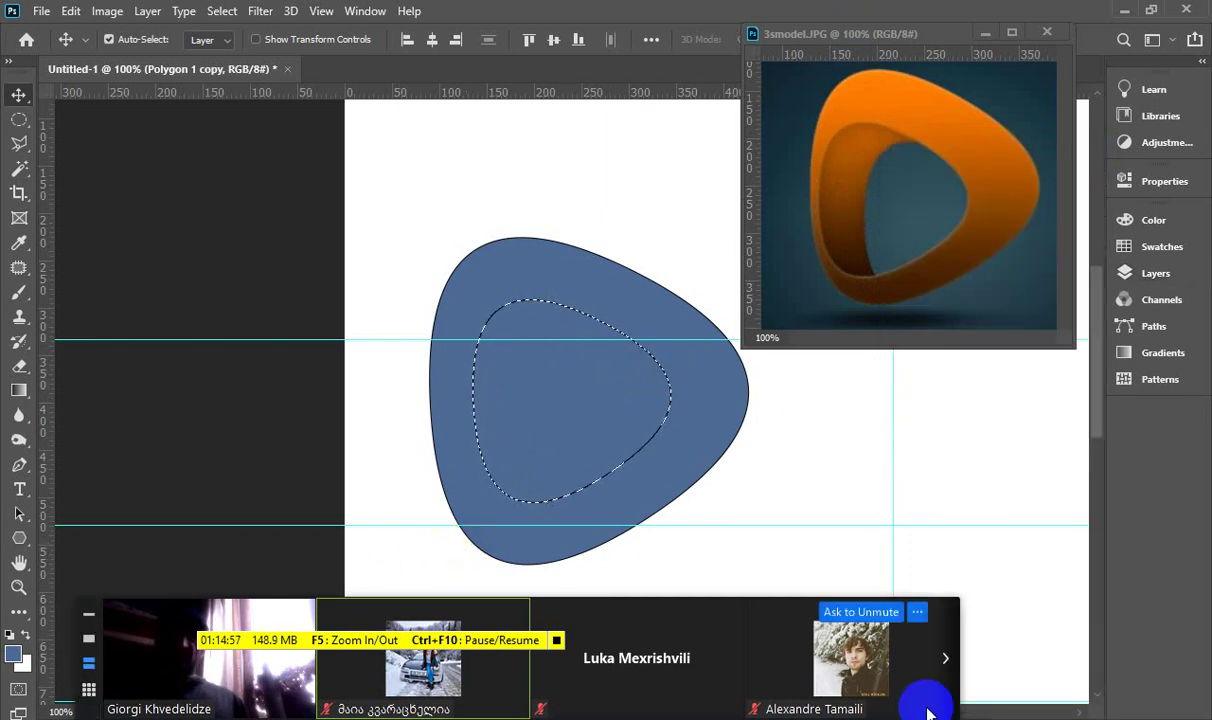
Select Polygon 1 copy 2 and pick dark navy (H215 S62 B33) as the foreground colour
left_click(1170, 272)
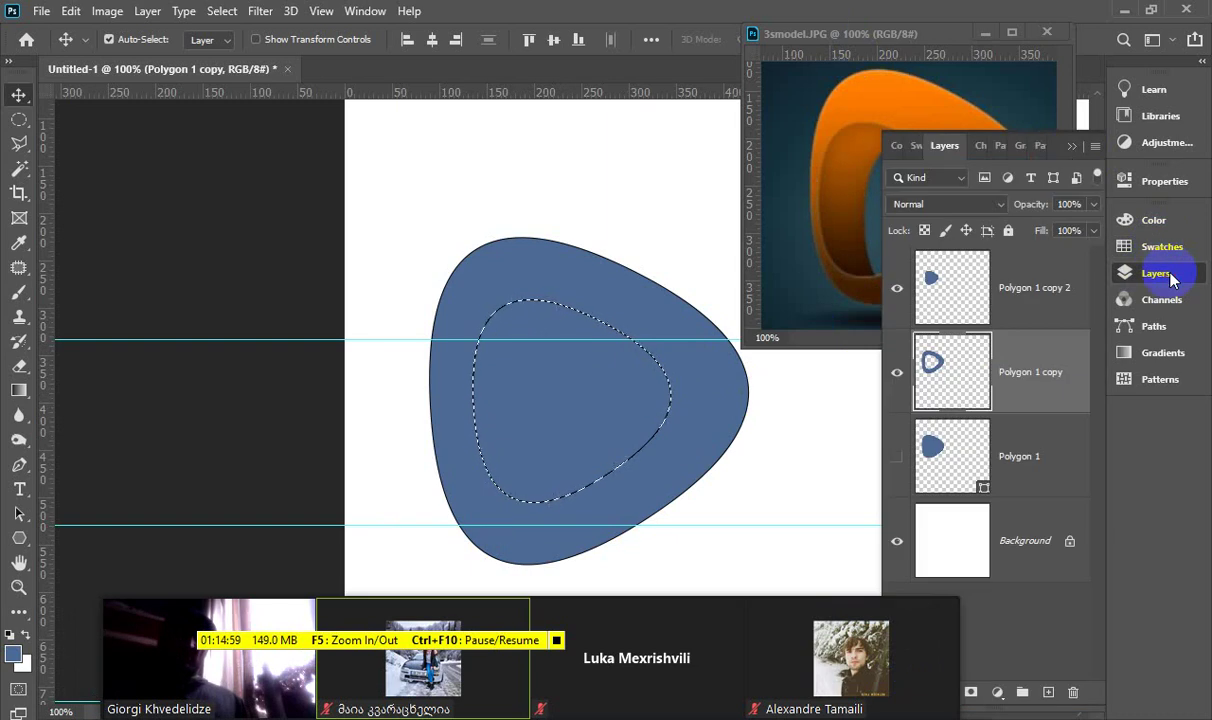
left_click(978, 285)
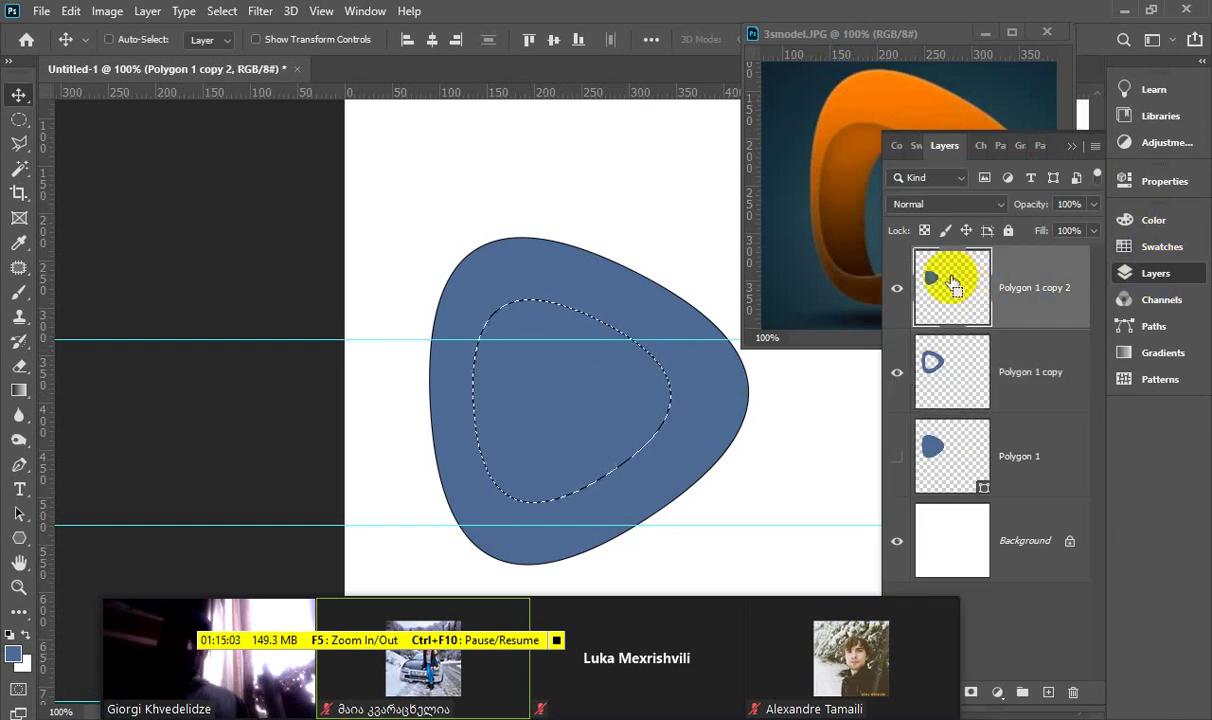
left_click(14, 652)
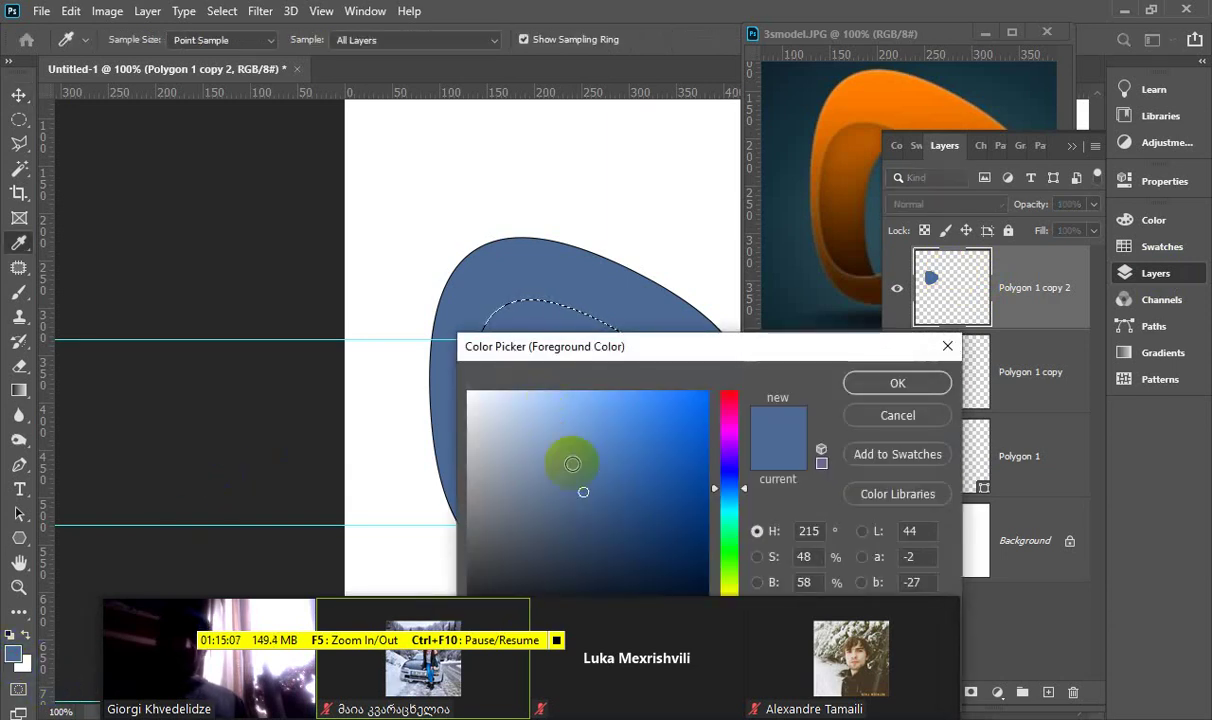
left_click(616, 553)
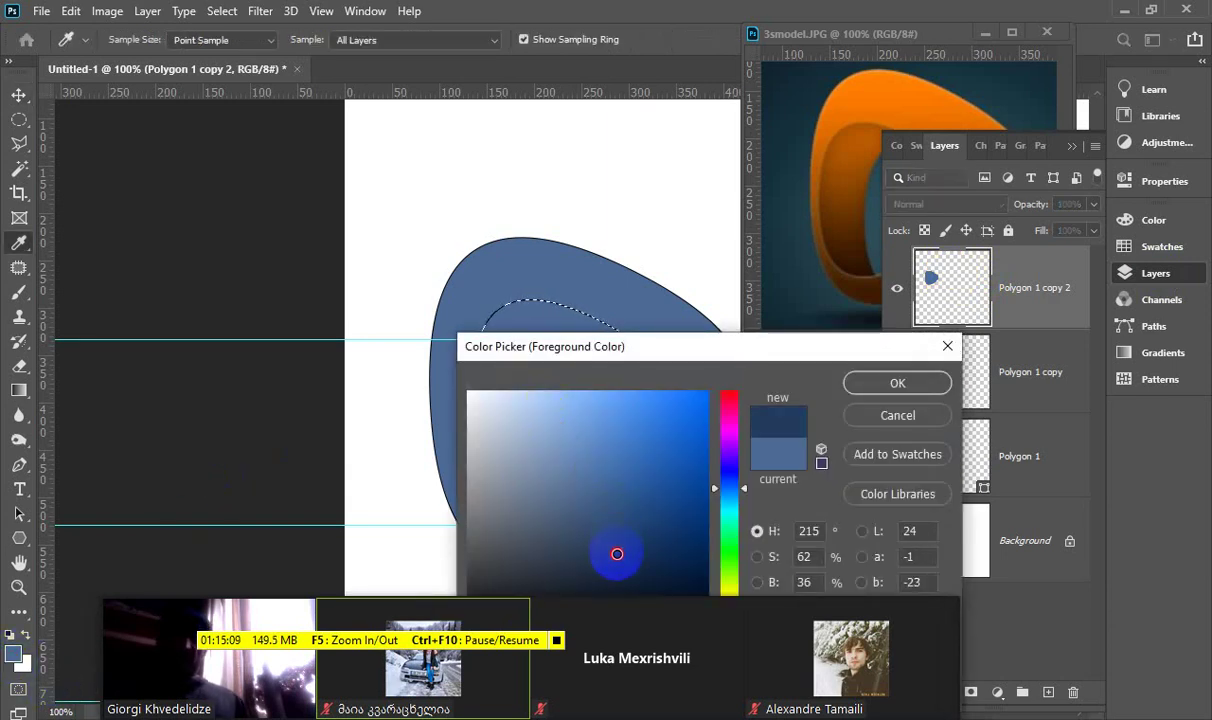
Fill the inner triangle selection with the dark navy foreground colour
left_click(862, 383)
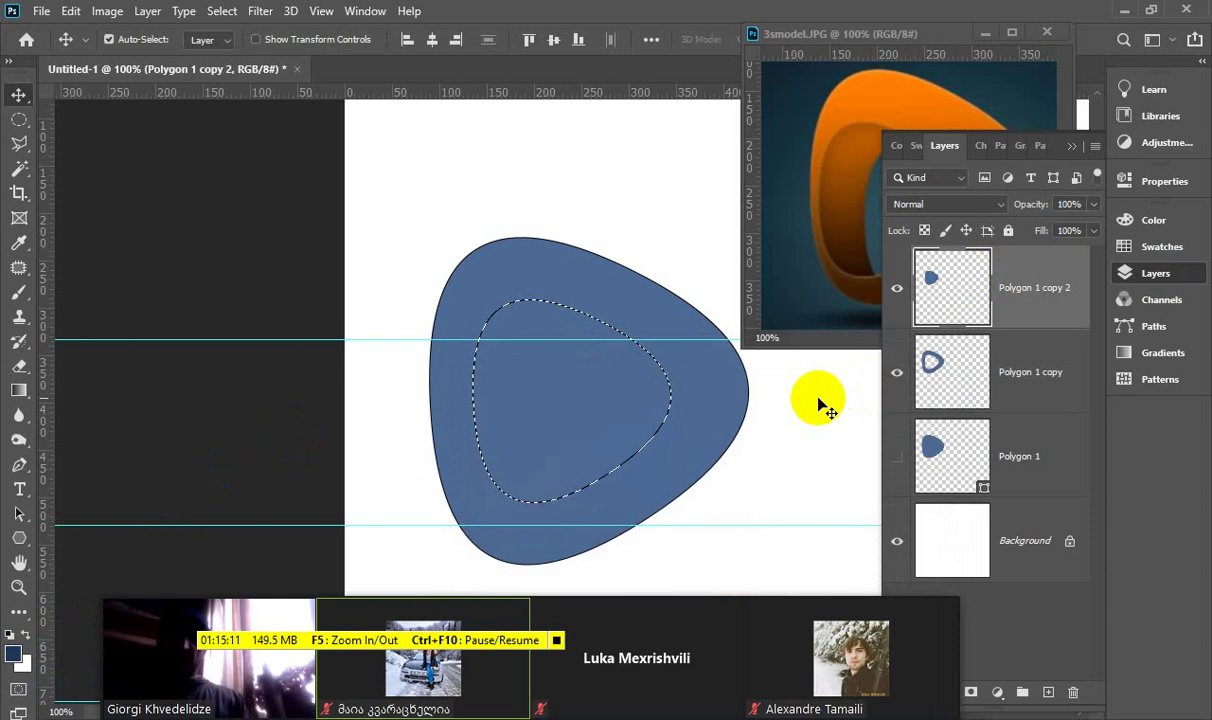
key("alt+BackSpace")
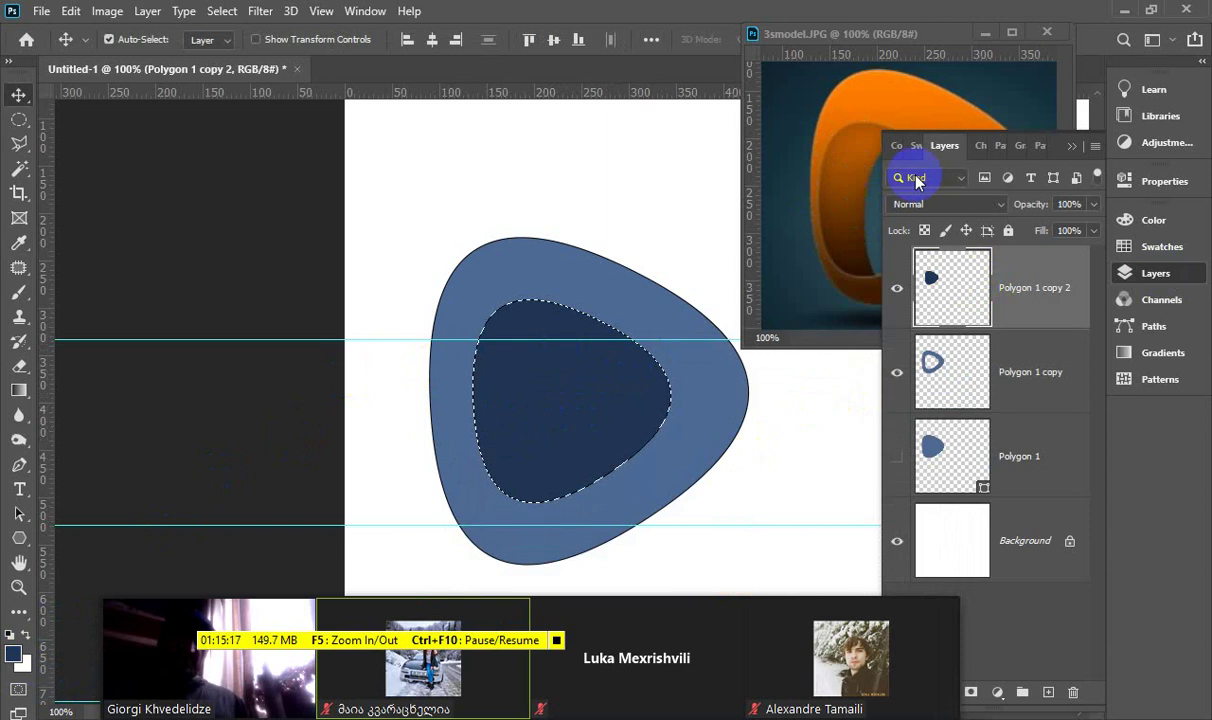
left_click(1071, 146)
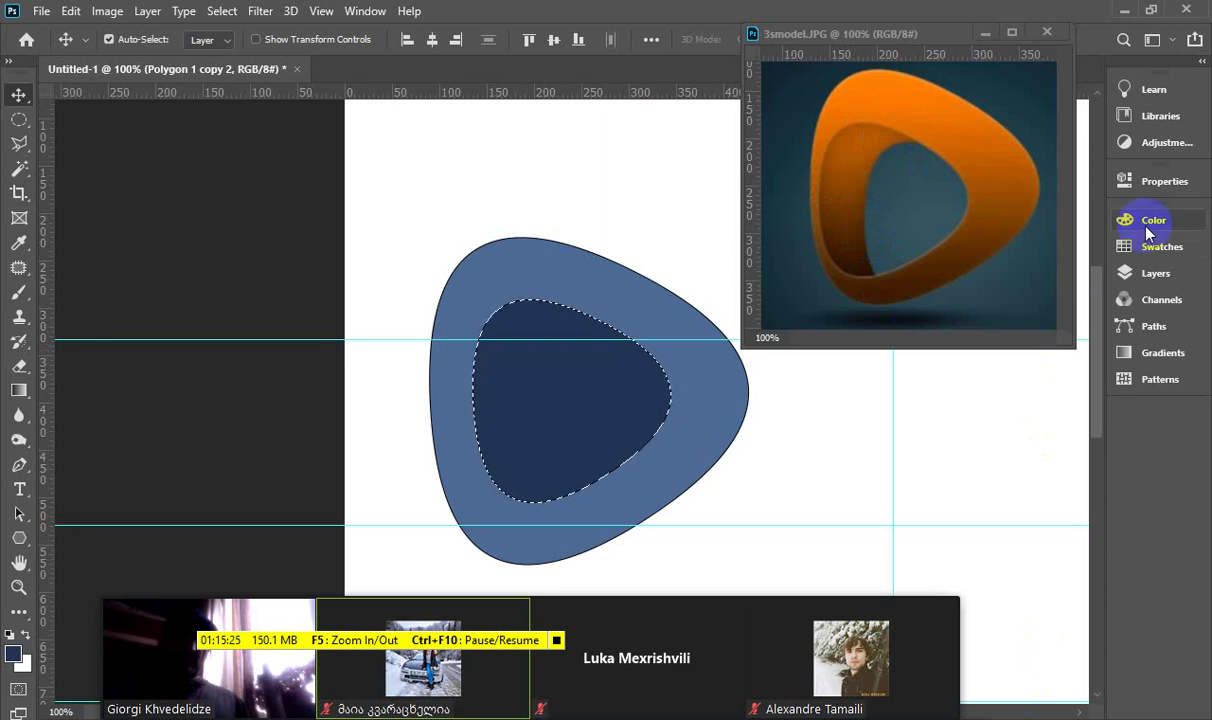
Toggle Polygon 1 copy 2 against the reference, leaving that layer hidden
left_click(1157, 273)
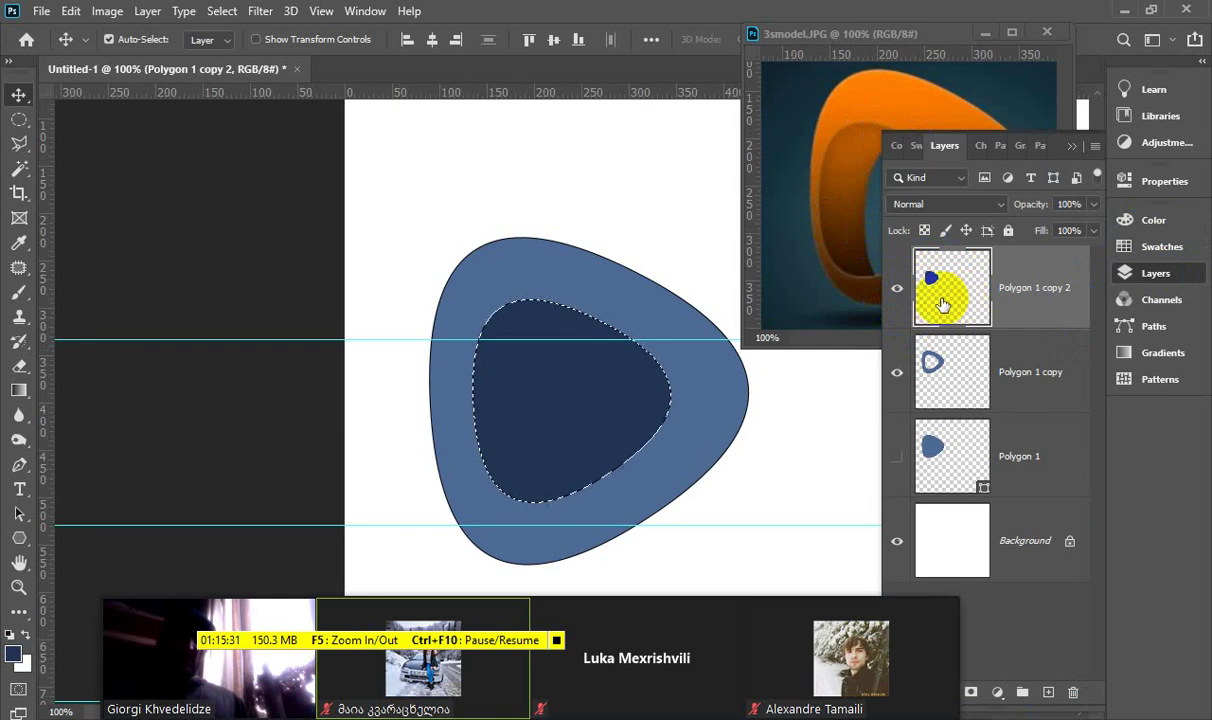
left_click(897, 290)
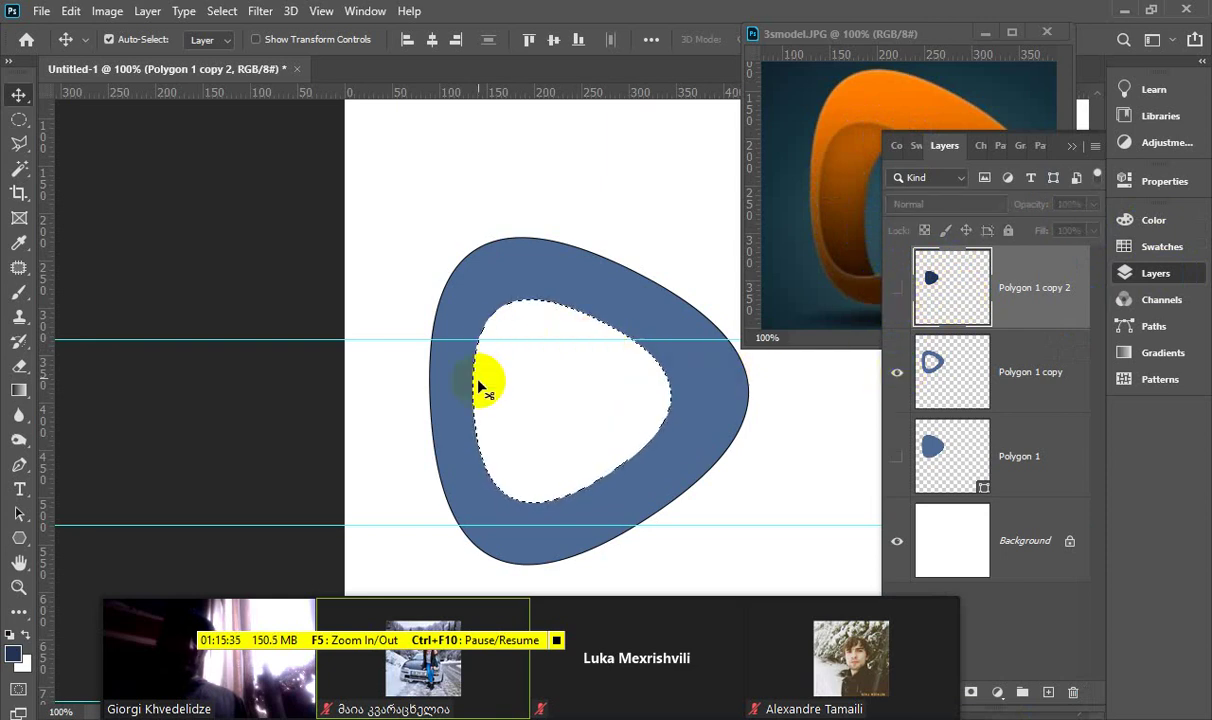
left_click(1070, 147)
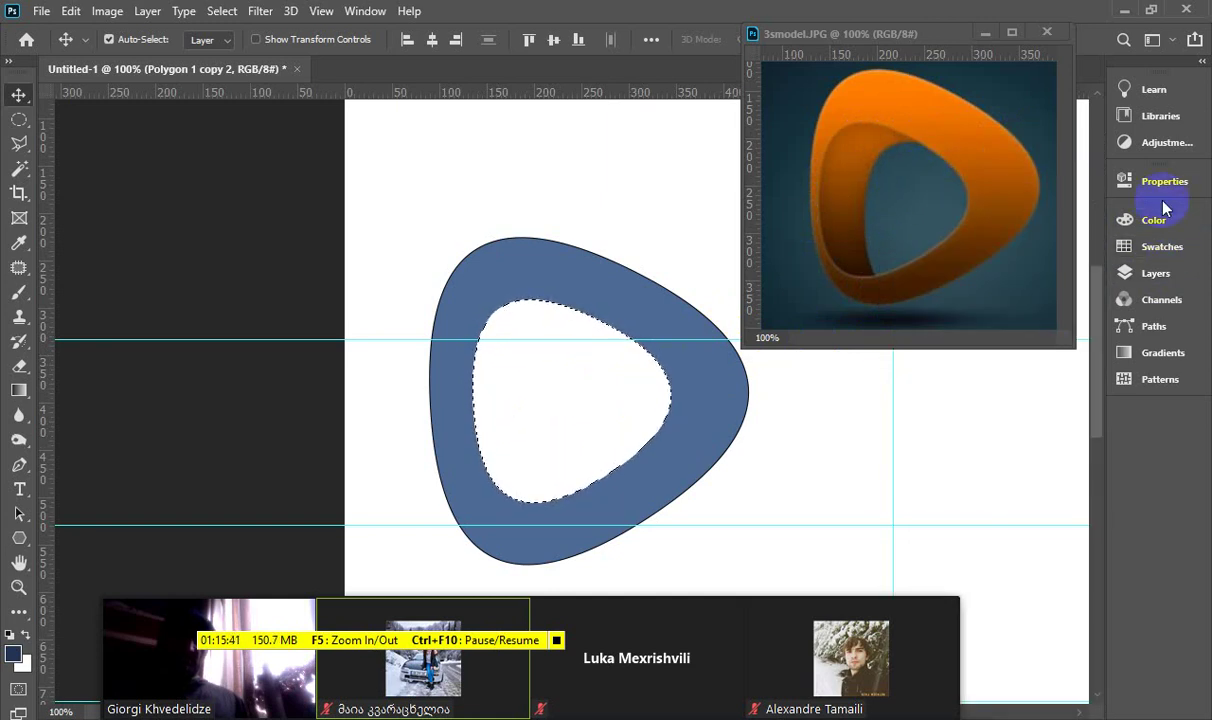
left_click(1160, 274)
left_click(897, 290)
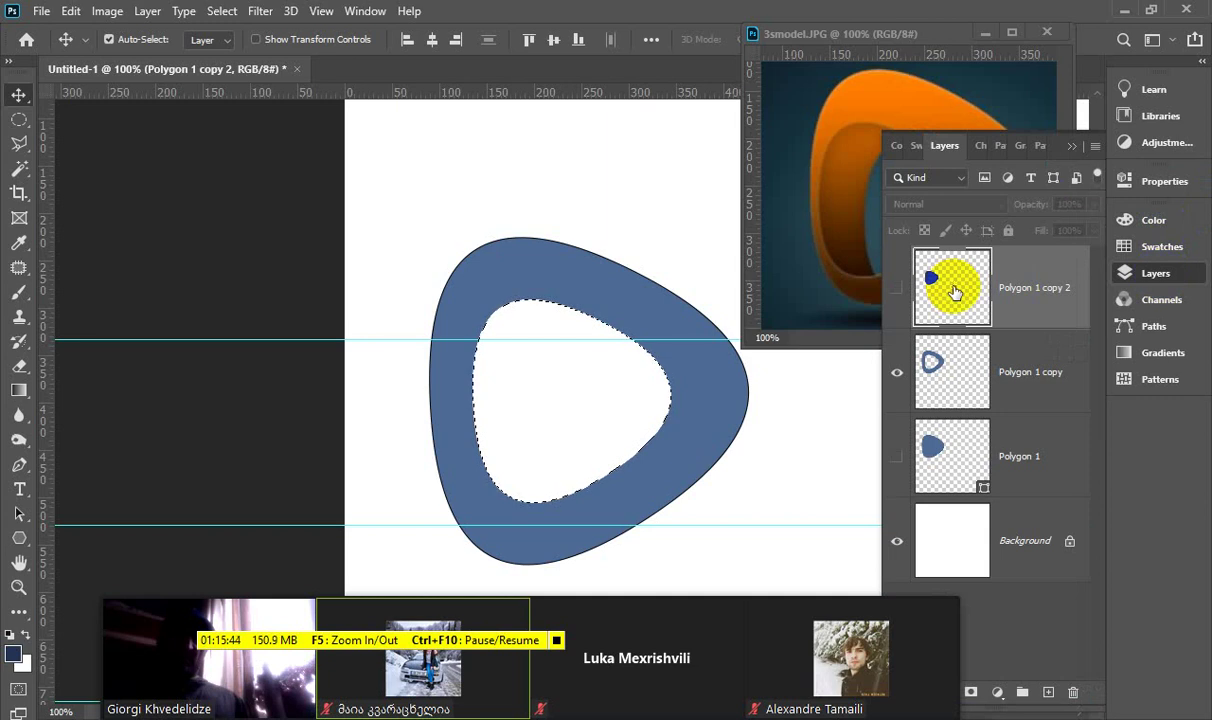
left_click(897, 291)
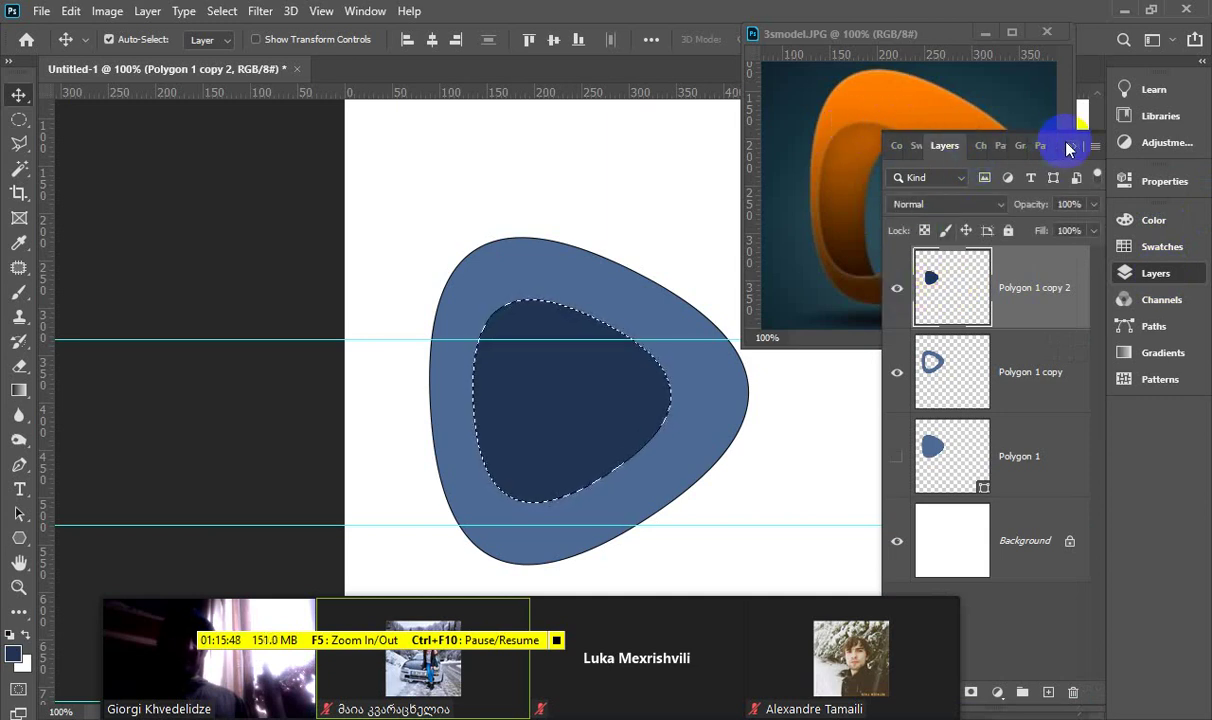
left_click(992, 158)
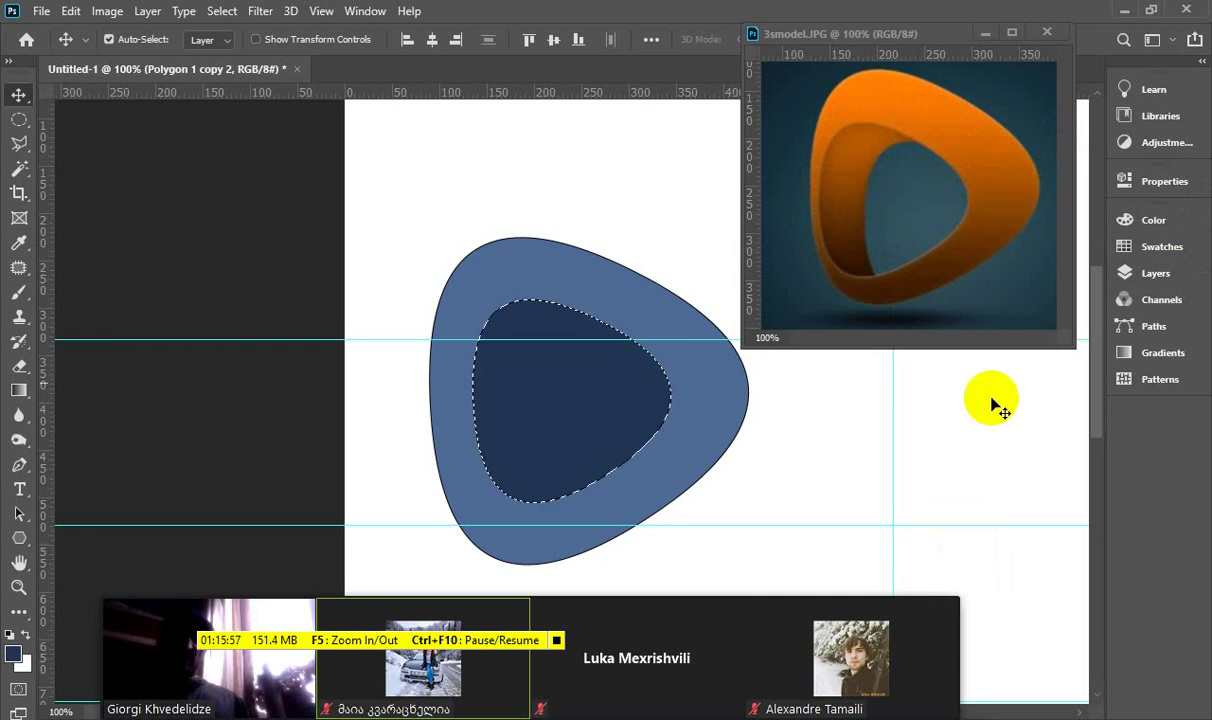
left_click(1155, 273)
left_click(900, 293)
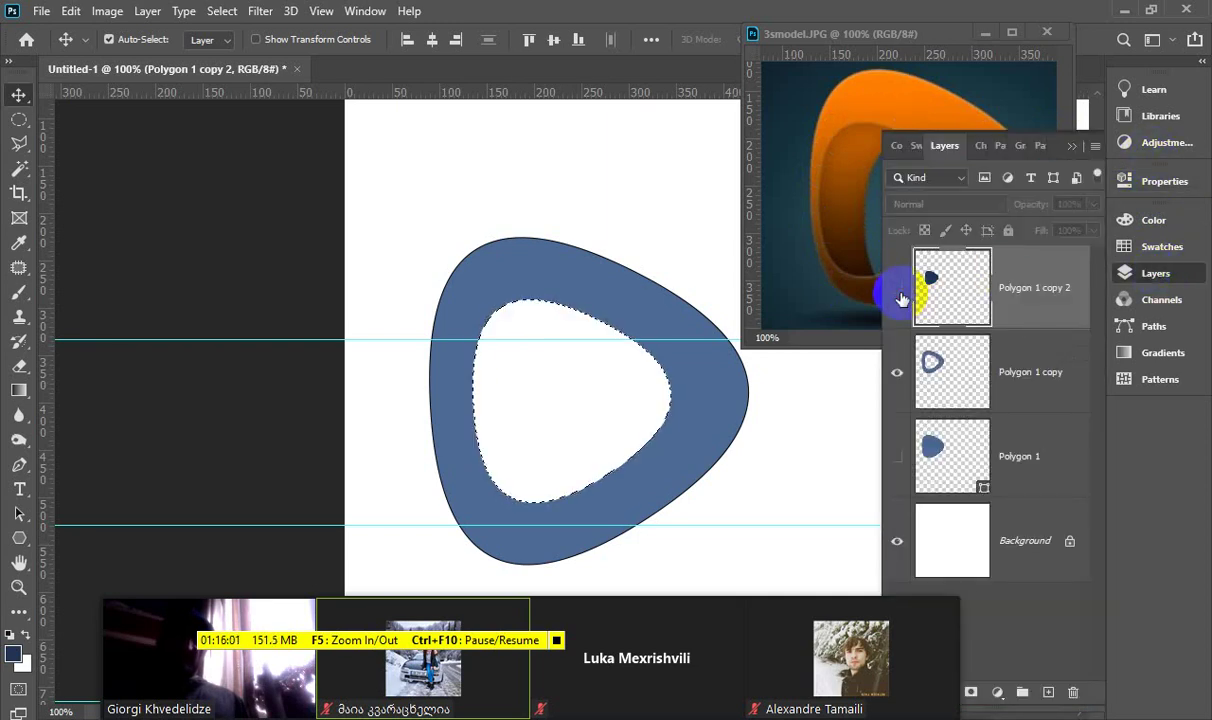
Collapse the Layers panel and inspect the hollow blue ring against the 3smodel.JPG reference
left_click(1070, 147)
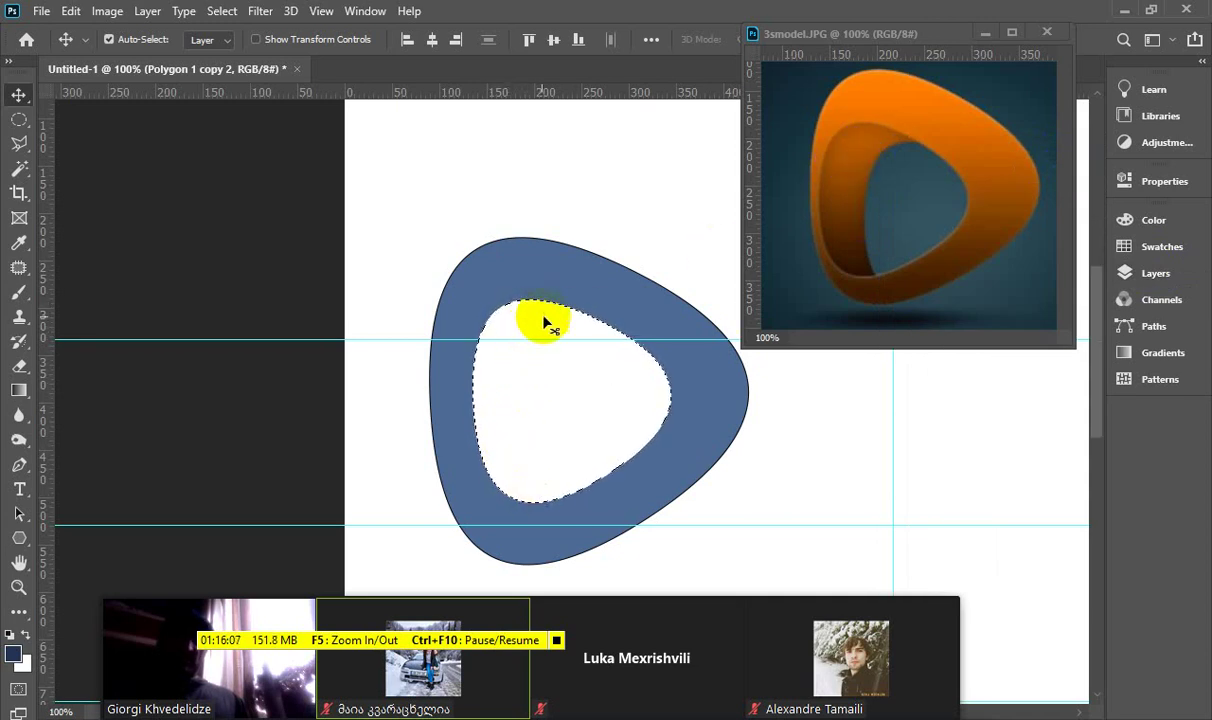
left_click(862, 192)
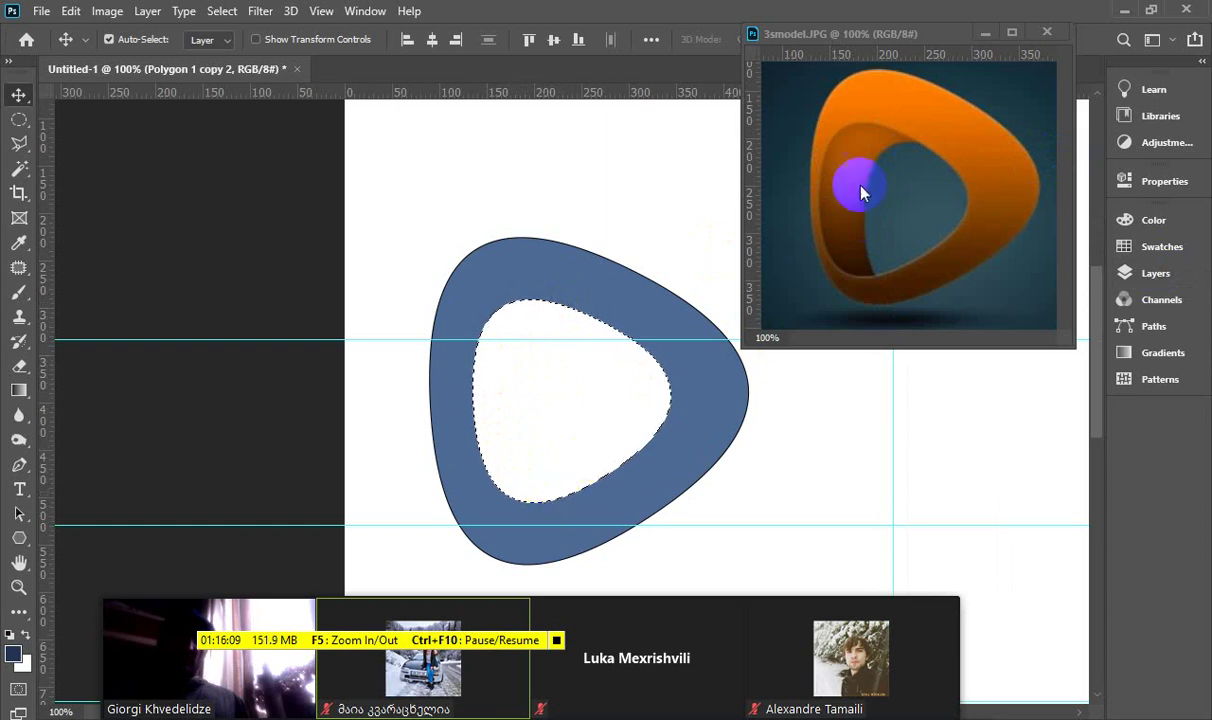
left_click(836, 197)
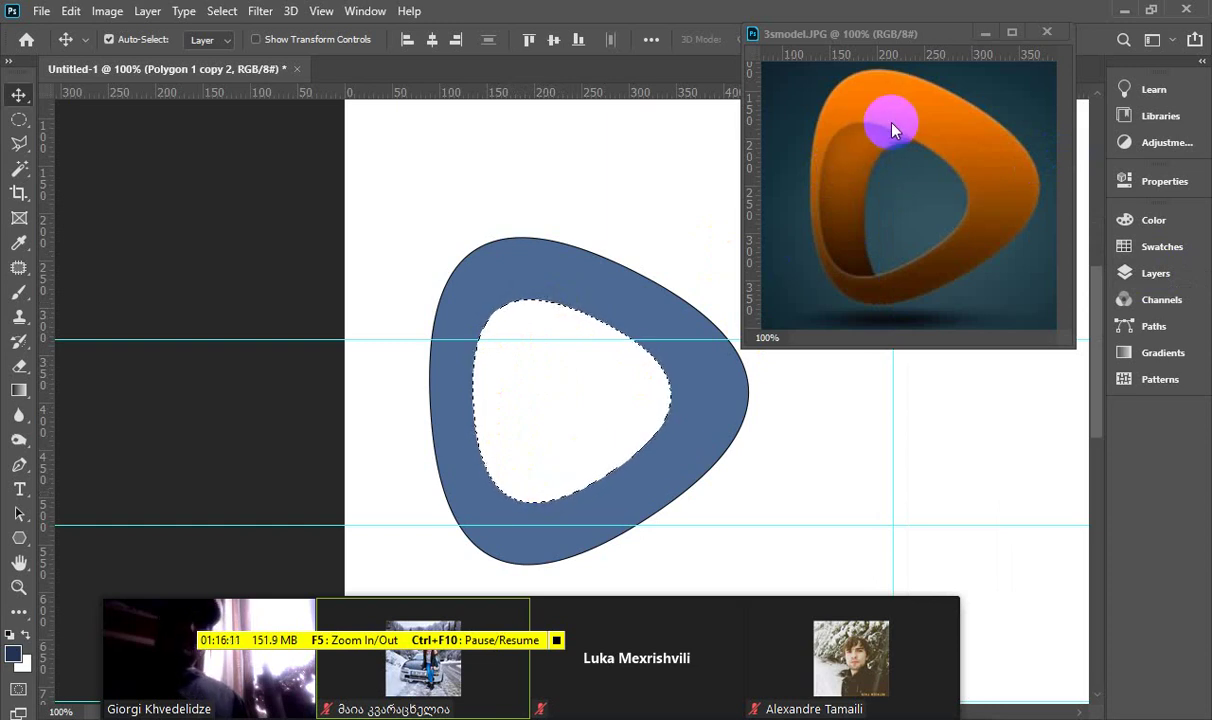
left_click(840, 207)
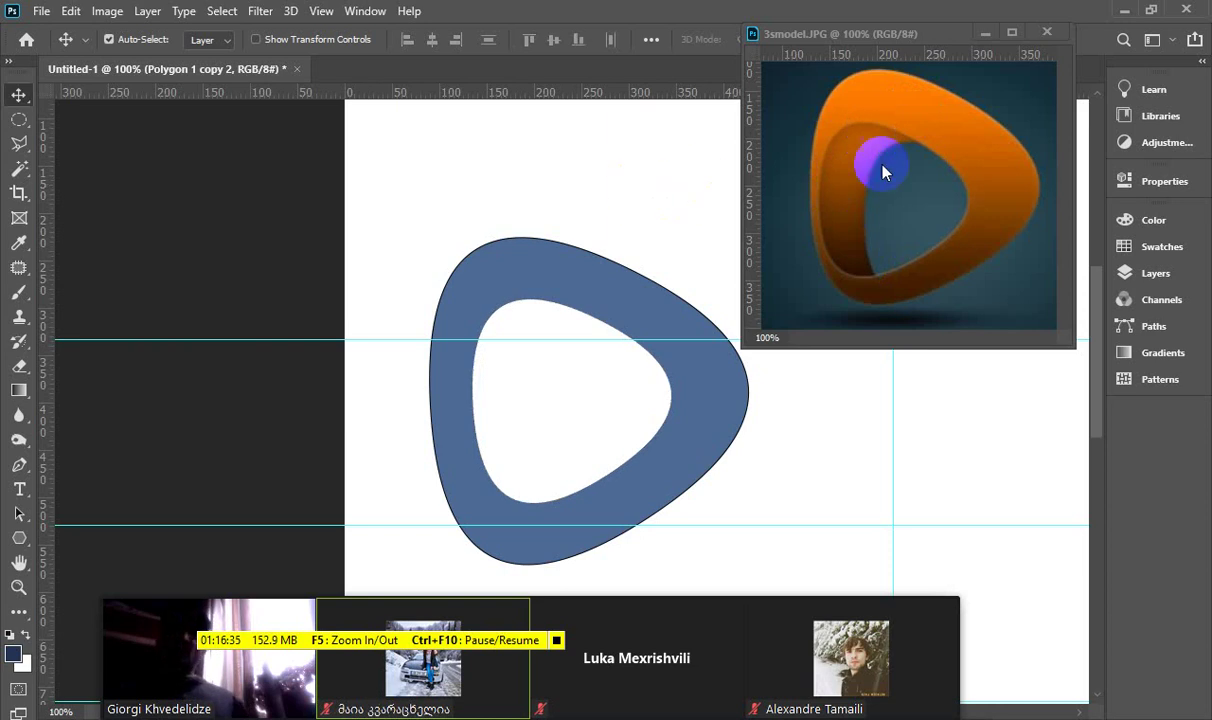
Deselect, then use the Pen tool to trace a closed crescent along the hole's left inner edge
key("ctrl+d")
left_click(17, 468)
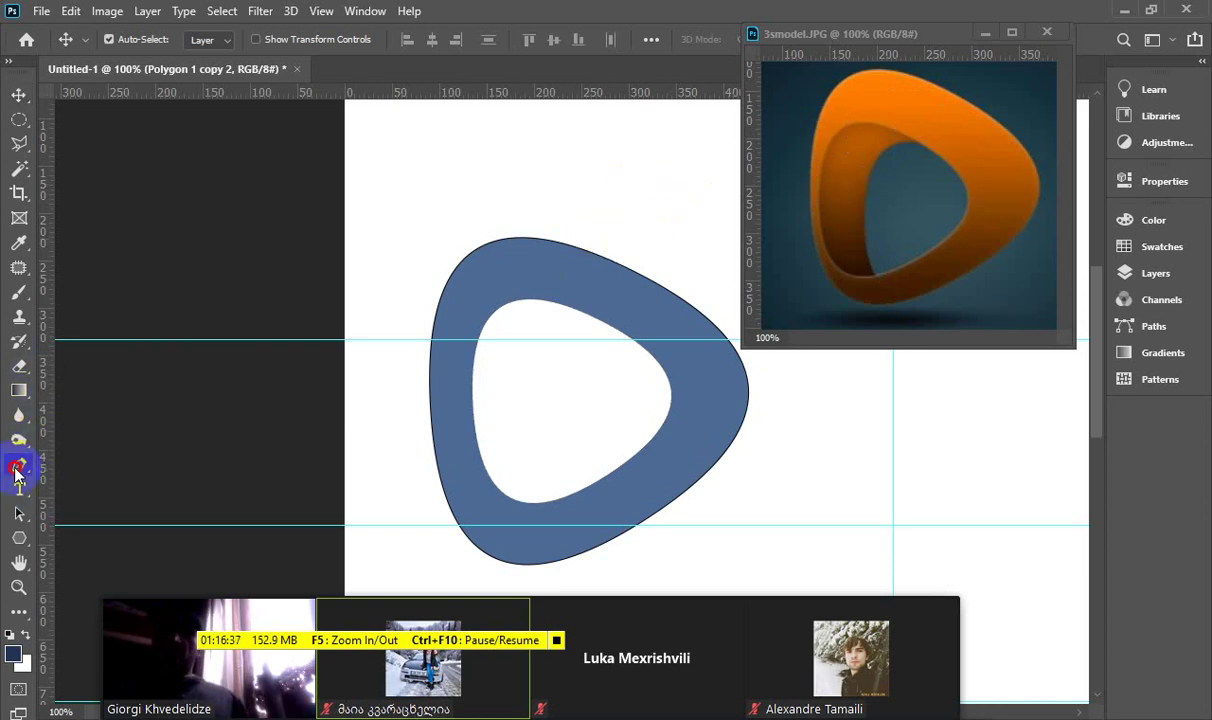
left_click(73, 465)
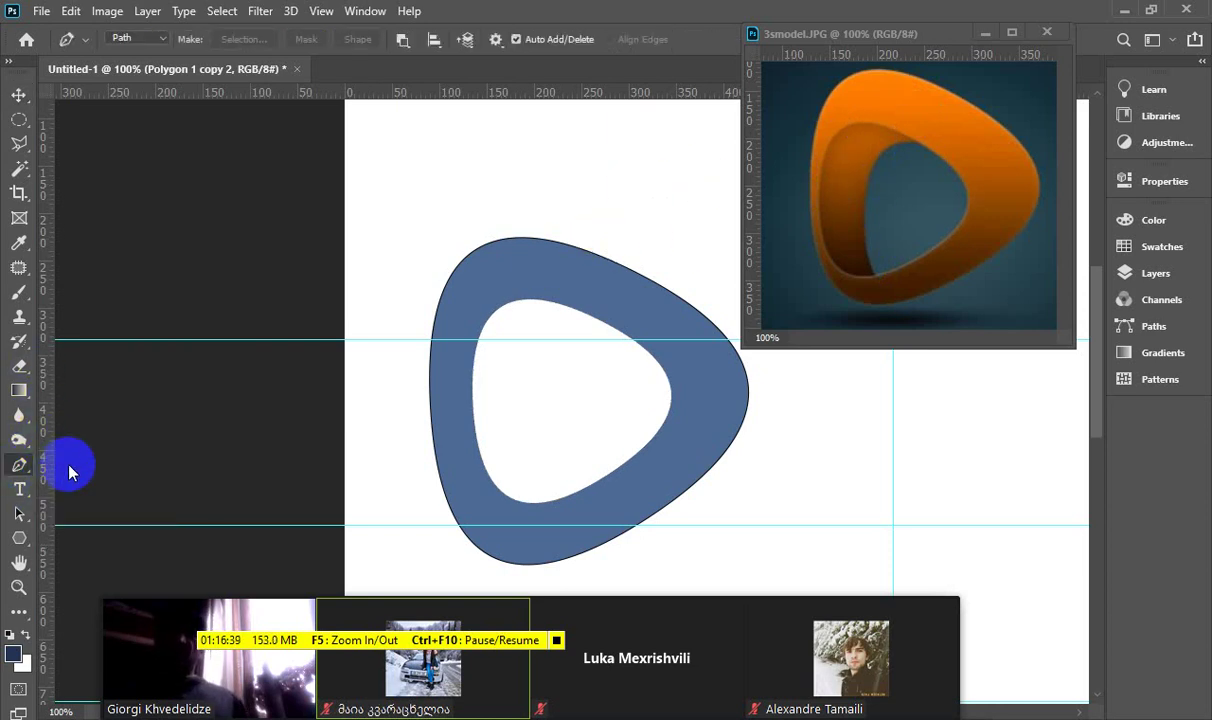
left_click(582, 312)
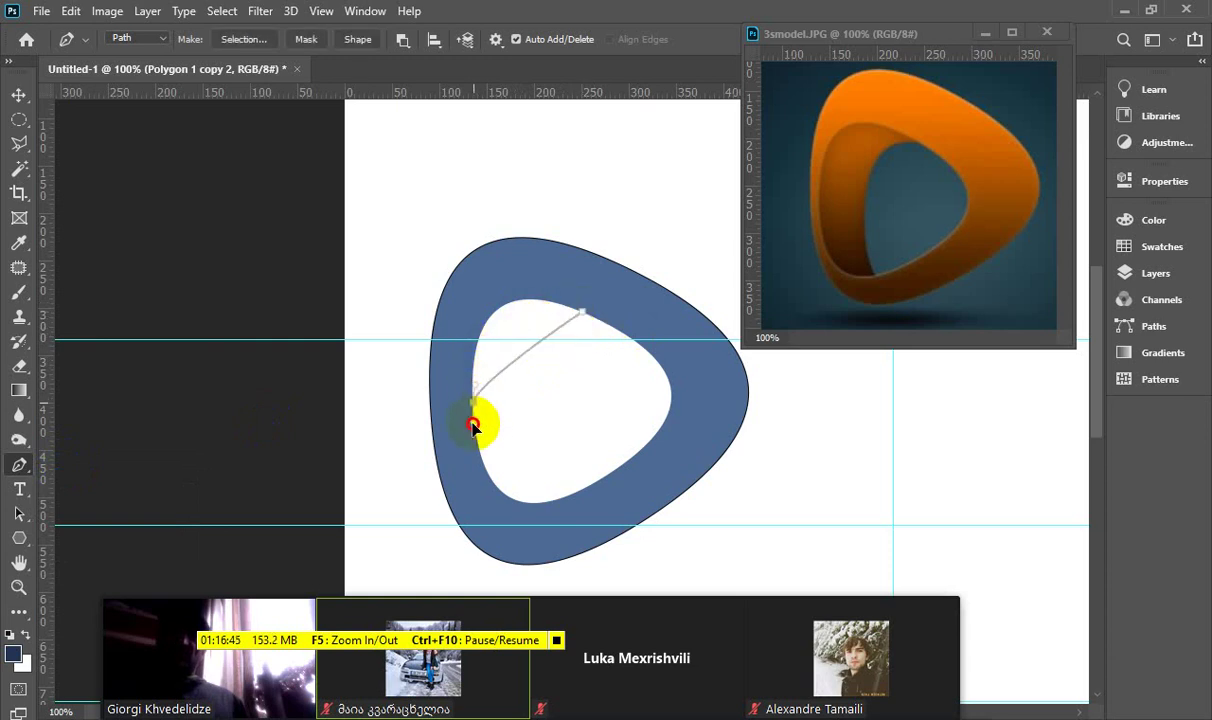
left_click_drag(473, 403, 483, 570)
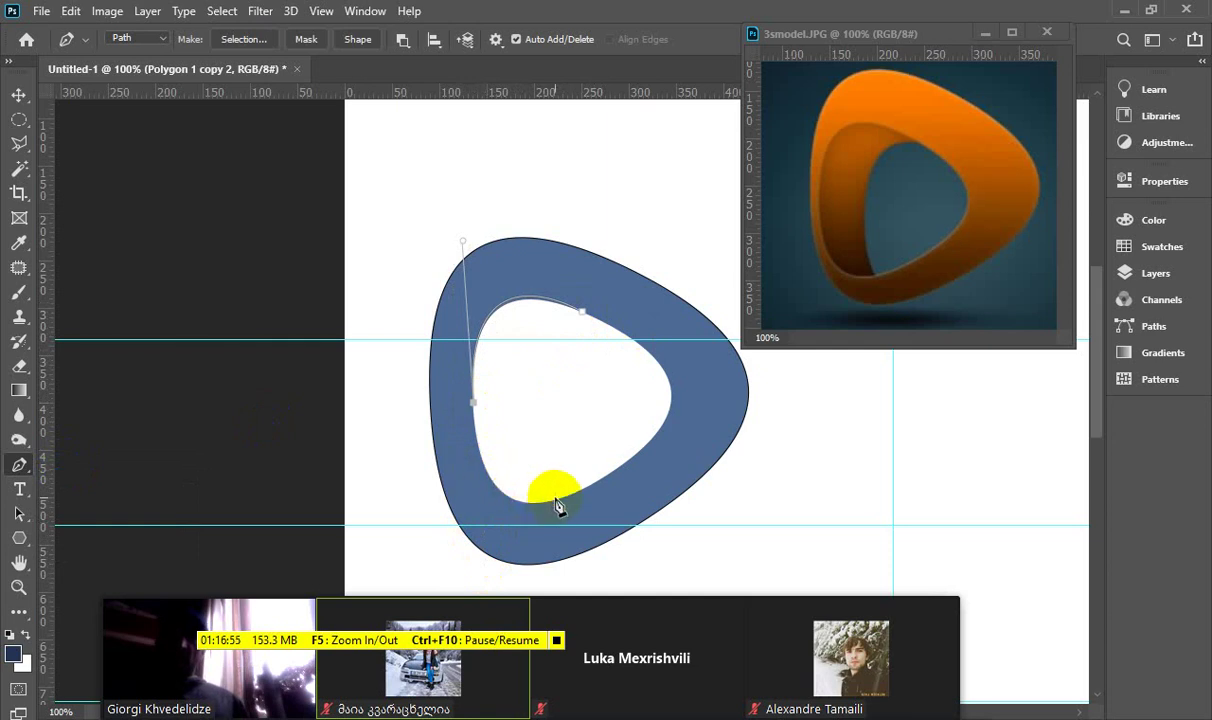
mouse_move(555, 499)
left_mouse_down()
mouse_move(637, 472)
mouse_move(651, 480)
left_mouse_up()
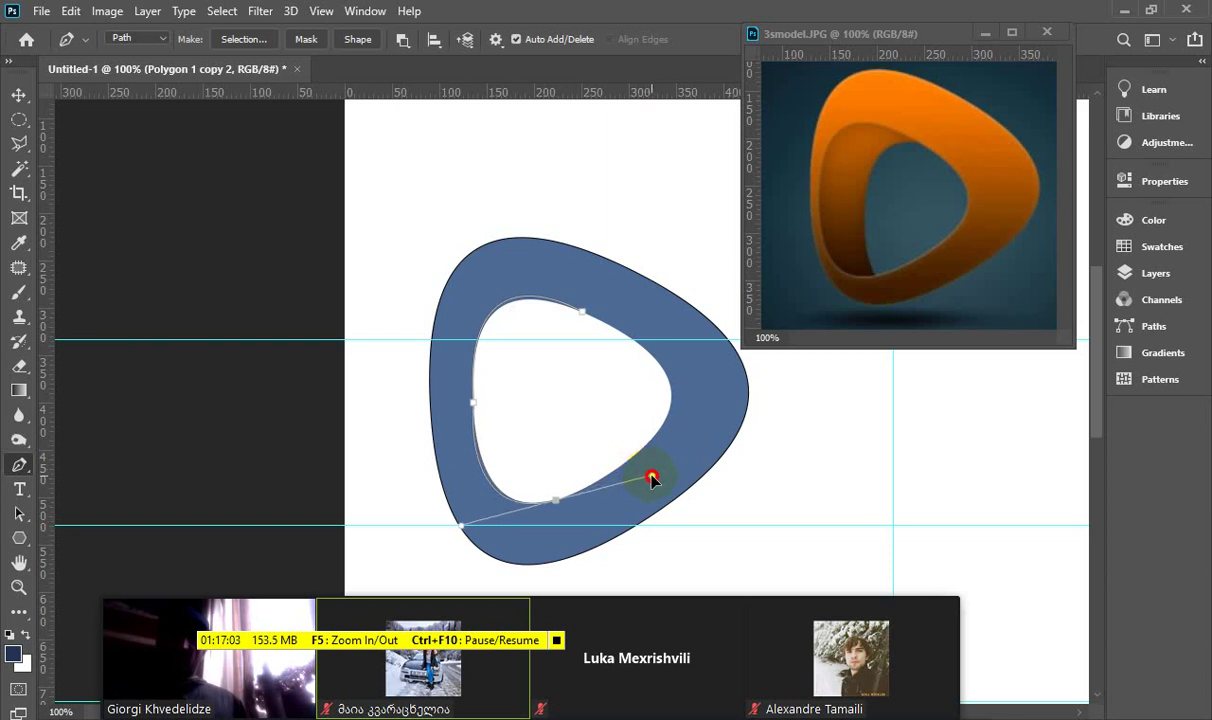
left_click_drag(651, 480, 649, 476)
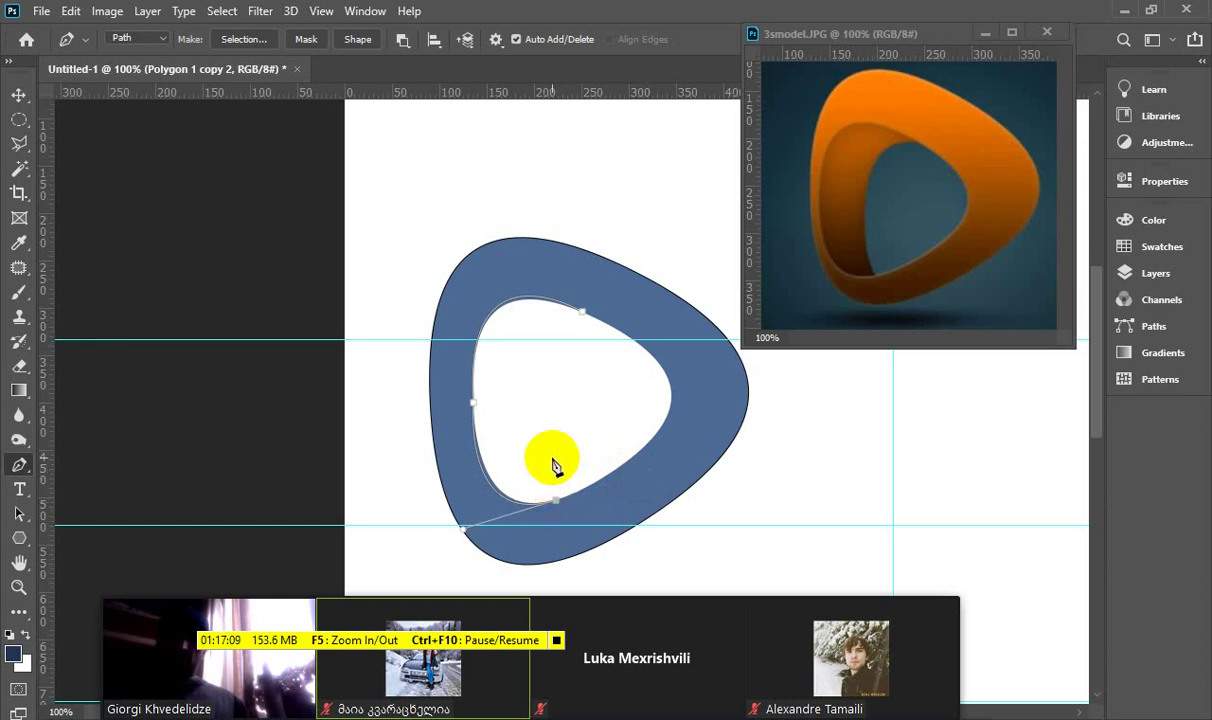
left_click_drag(541, 472, 521, 464)
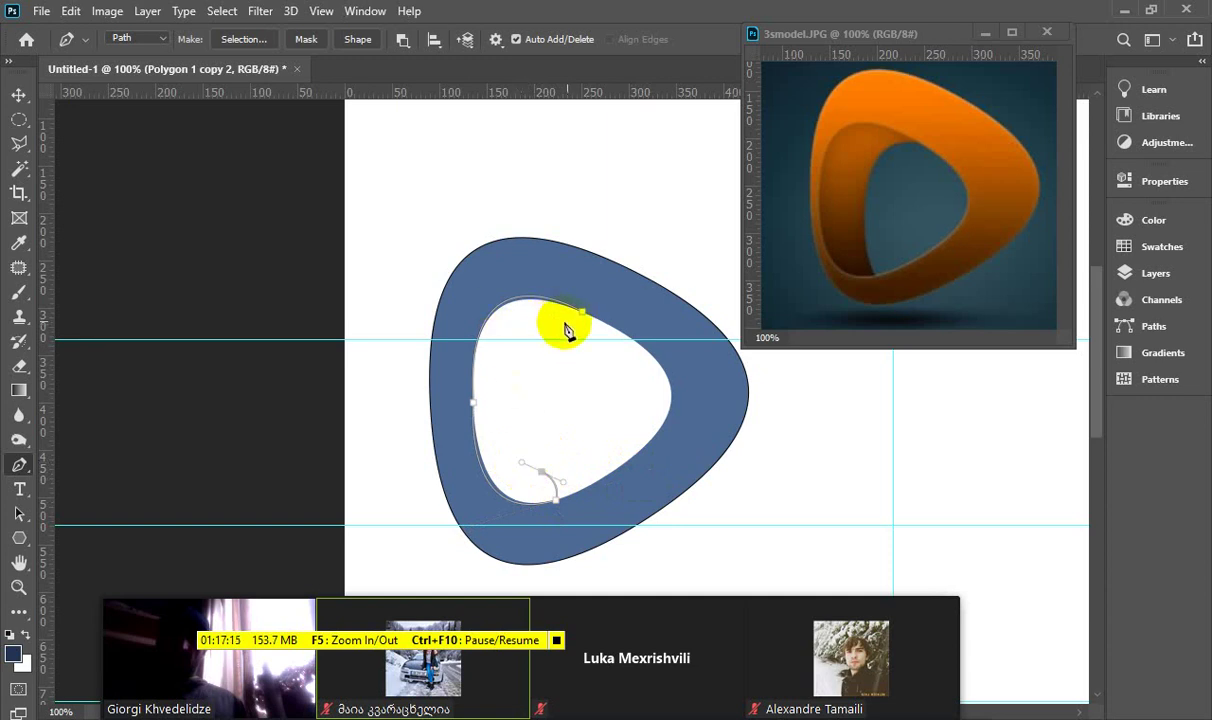
left_click_drag(508, 358, 527, 329)
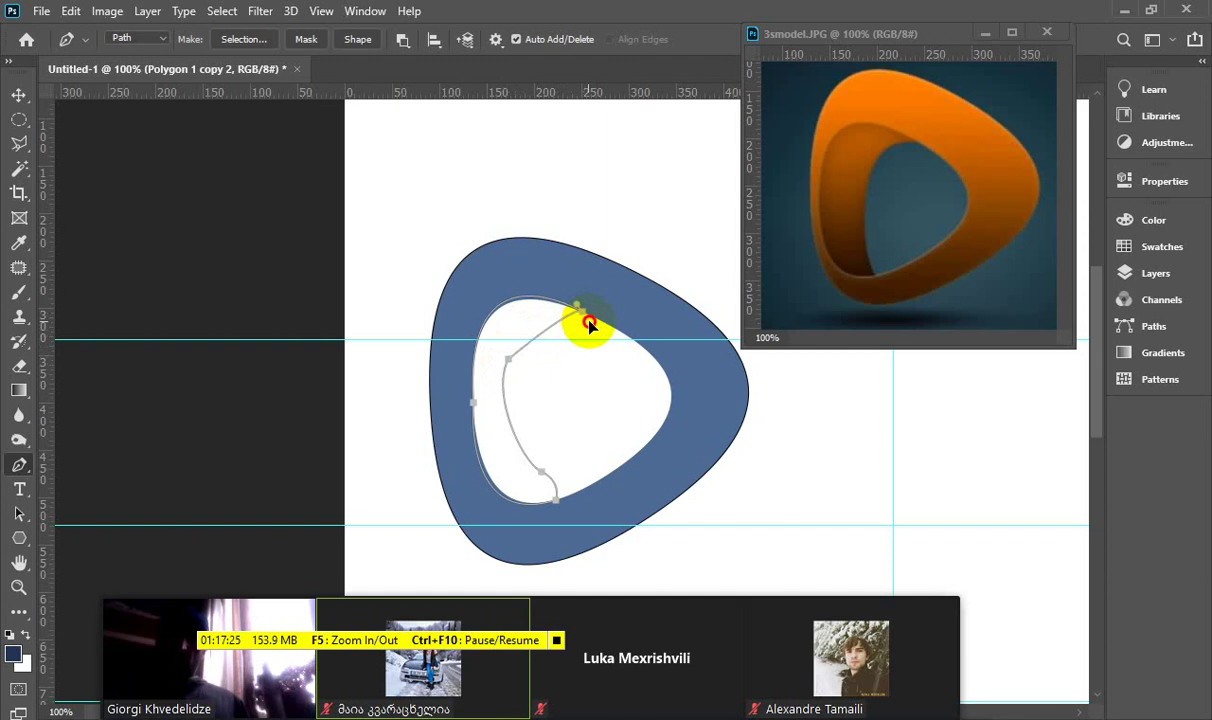
left_click_drag(584, 315, 650, 319)
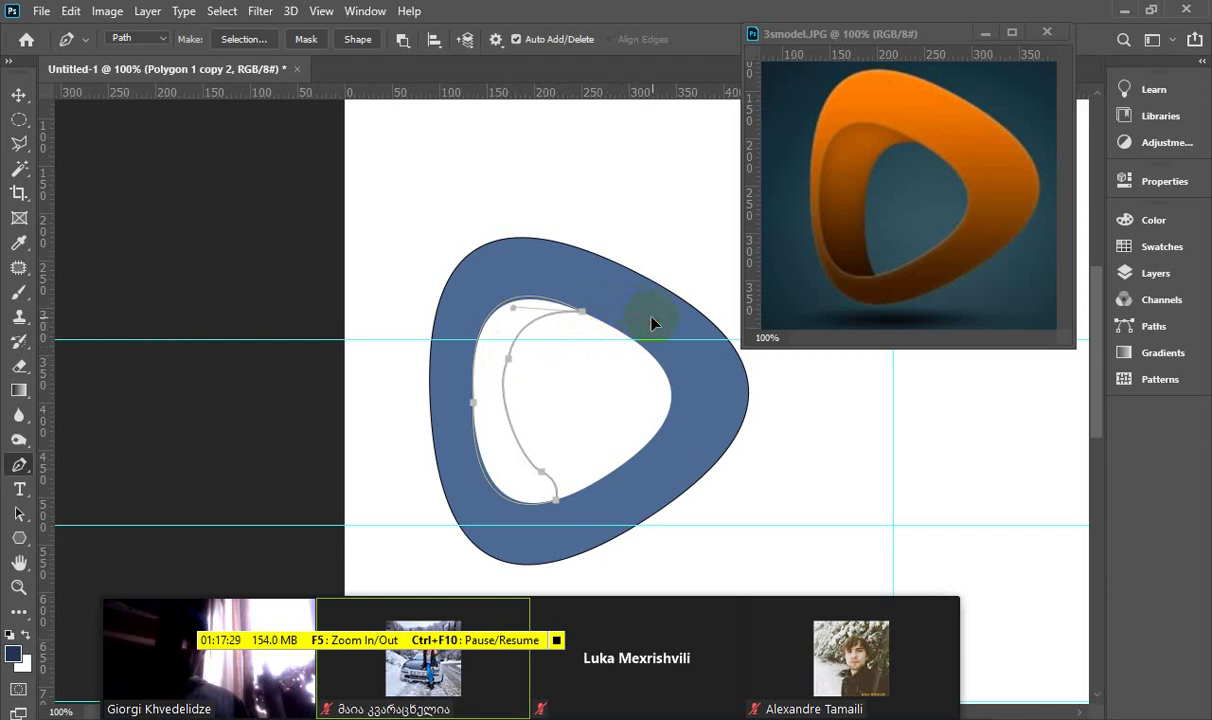
Convert the crescent path into an active selection
right_click(516, 310)
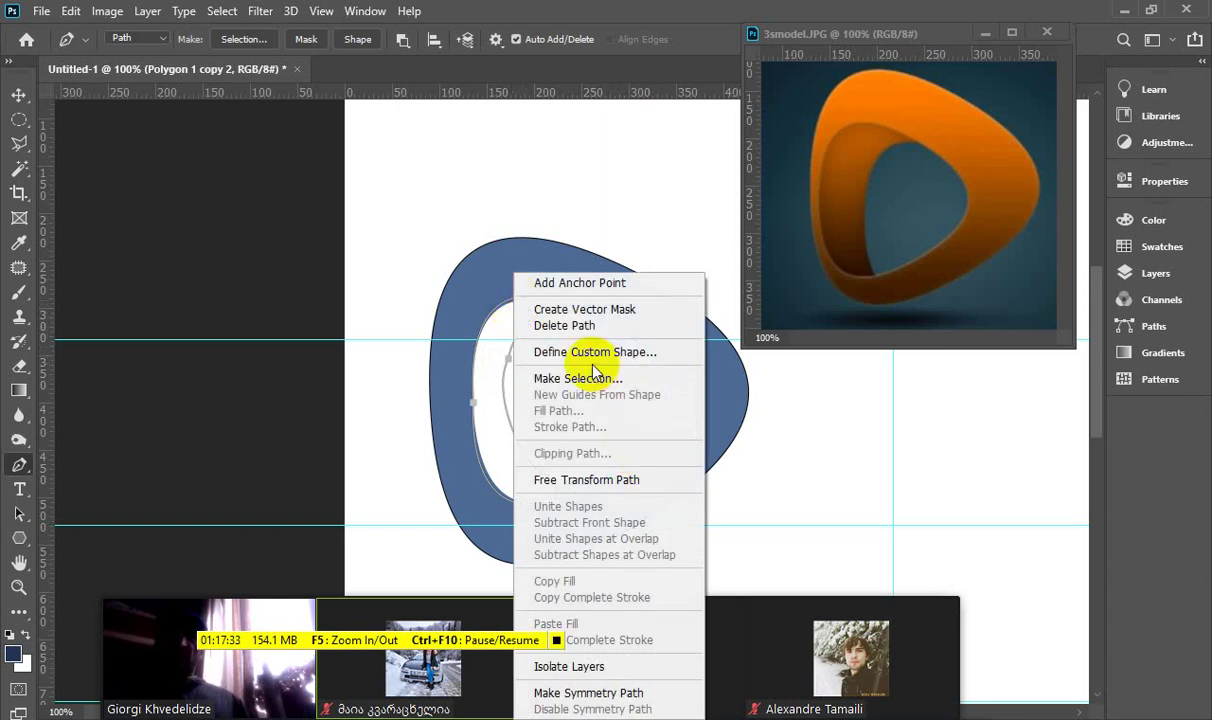
left_click(596, 372)
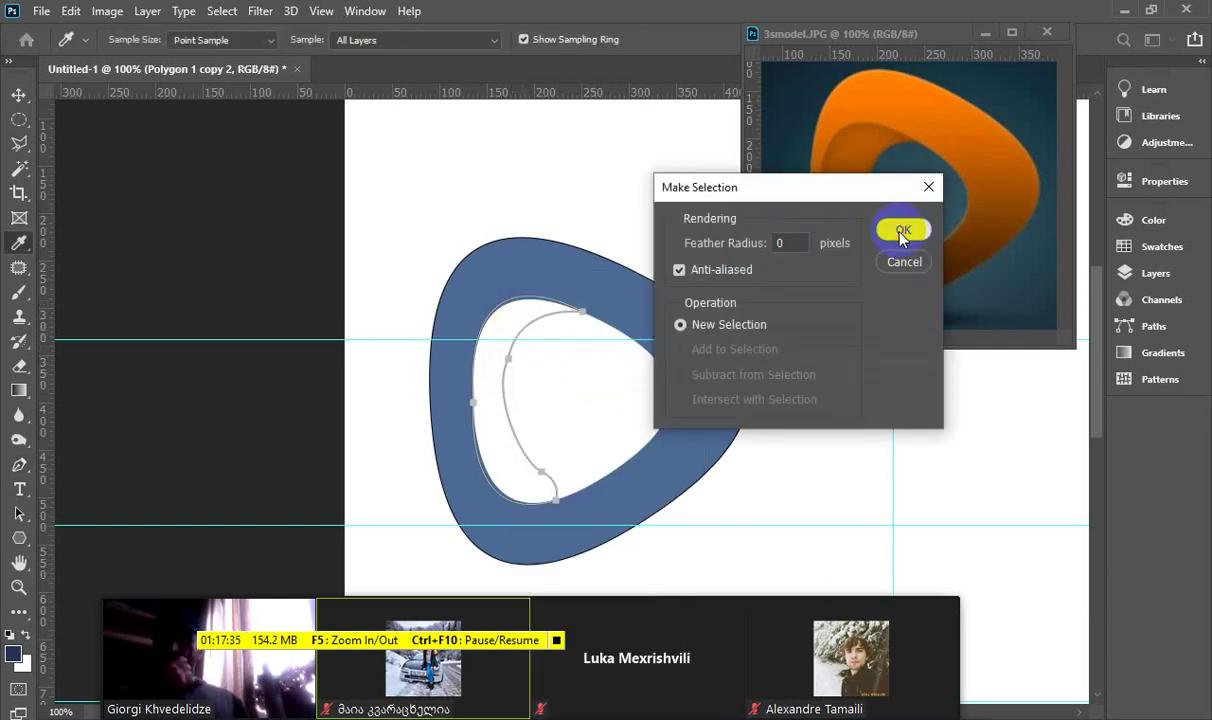
left_click(903, 231)
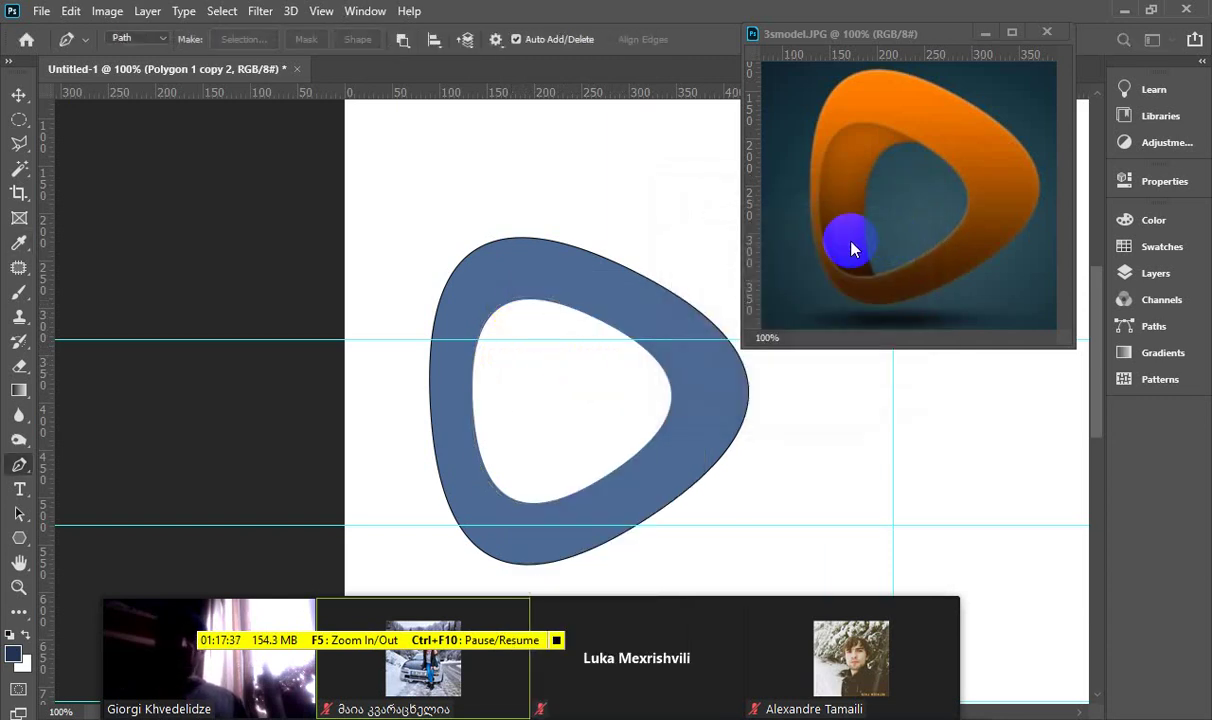
Check the reference, then add a new empty Layer 1 at the top of the stack
left_click(852, 249)
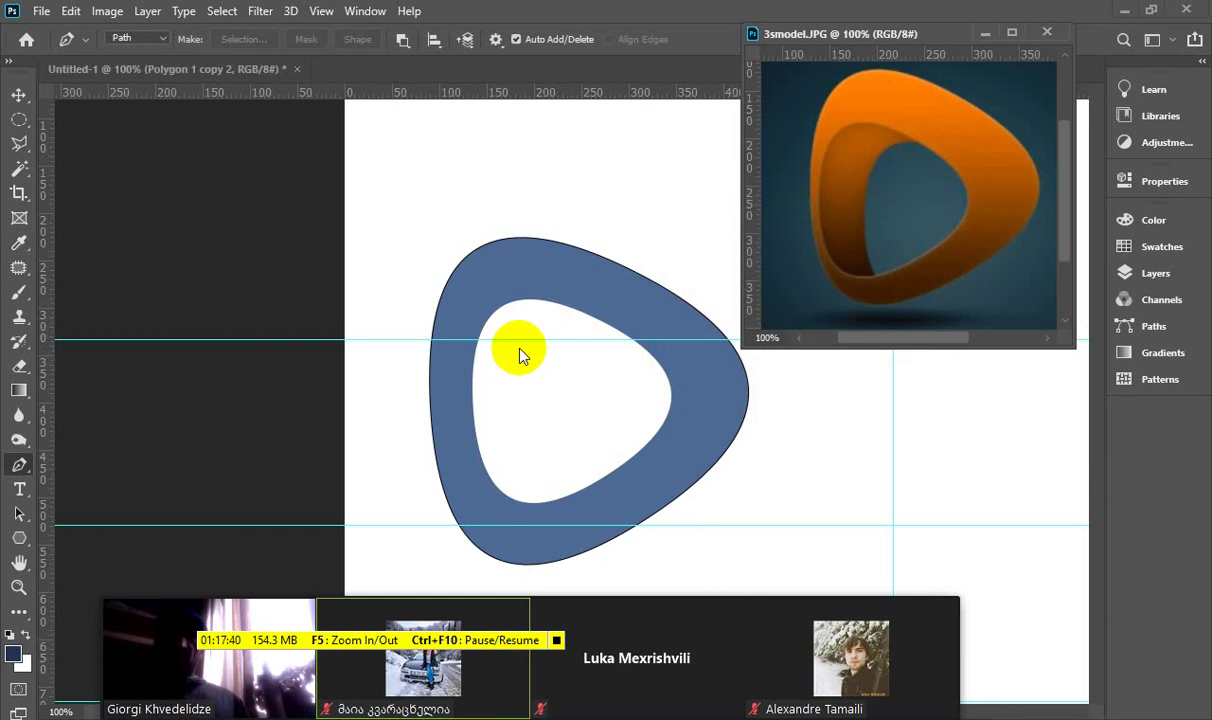
left_click(500, 297)
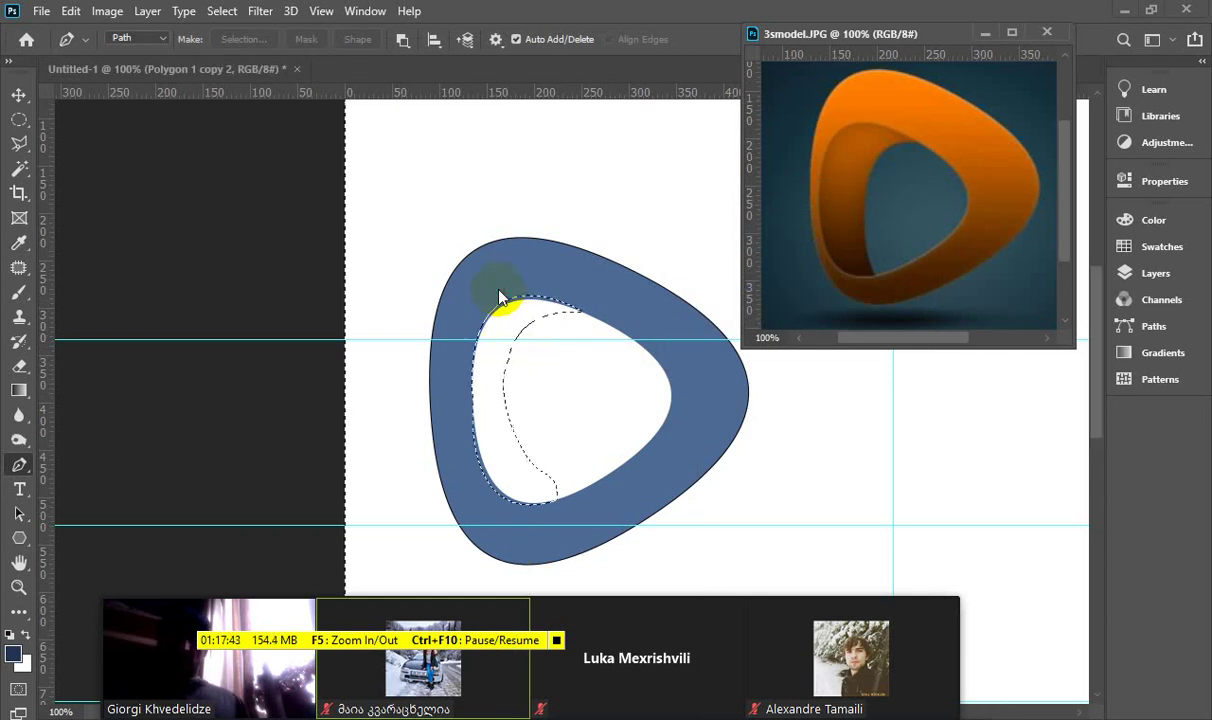
left_click(222, 11)
left_click(222, 85)
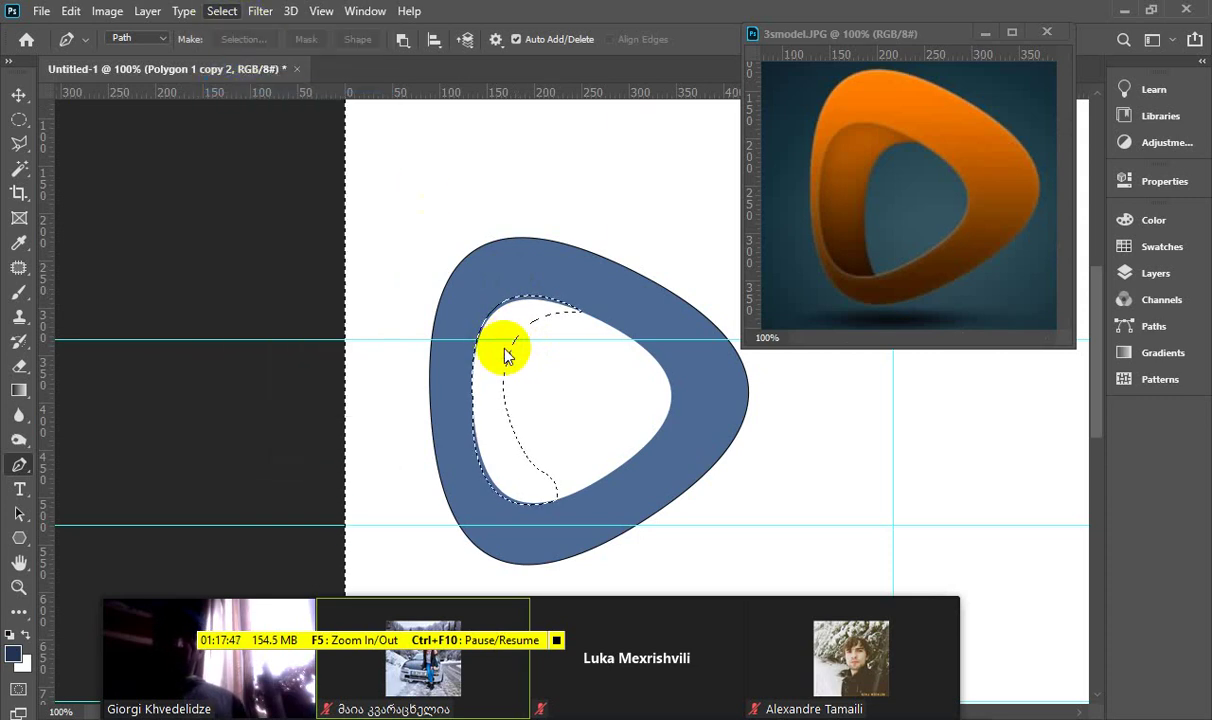
left_click(1156, 274)
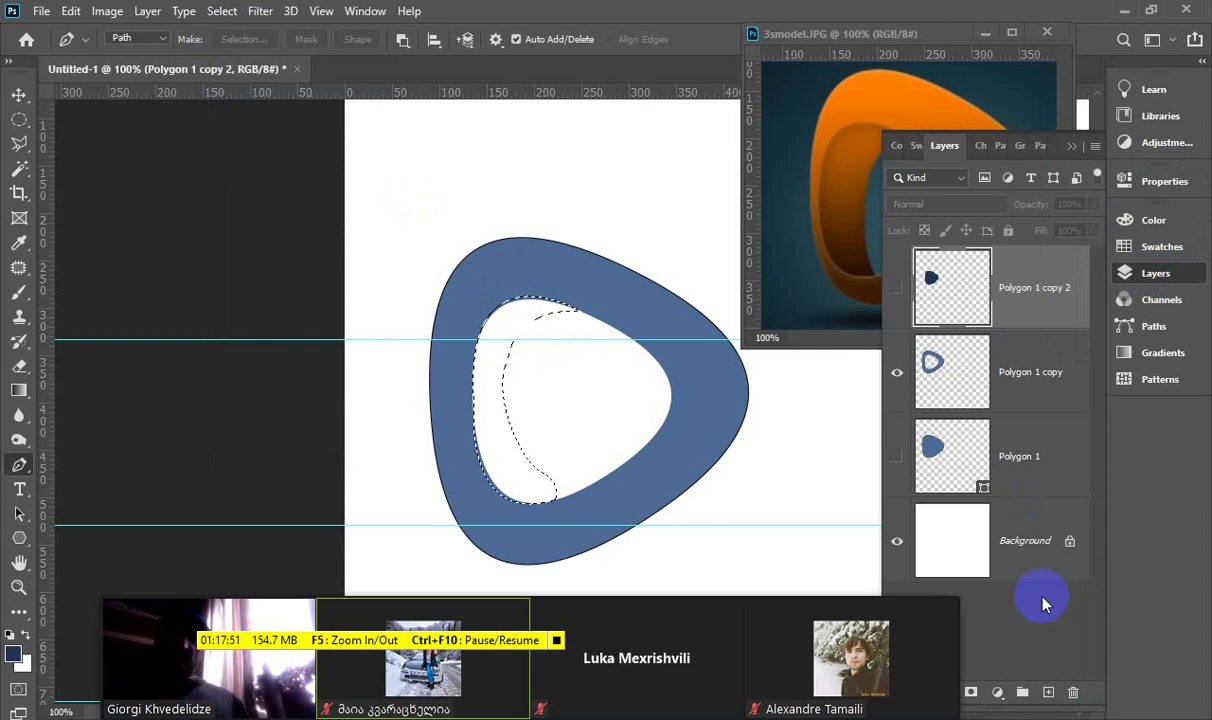
left_click(1048, 692)
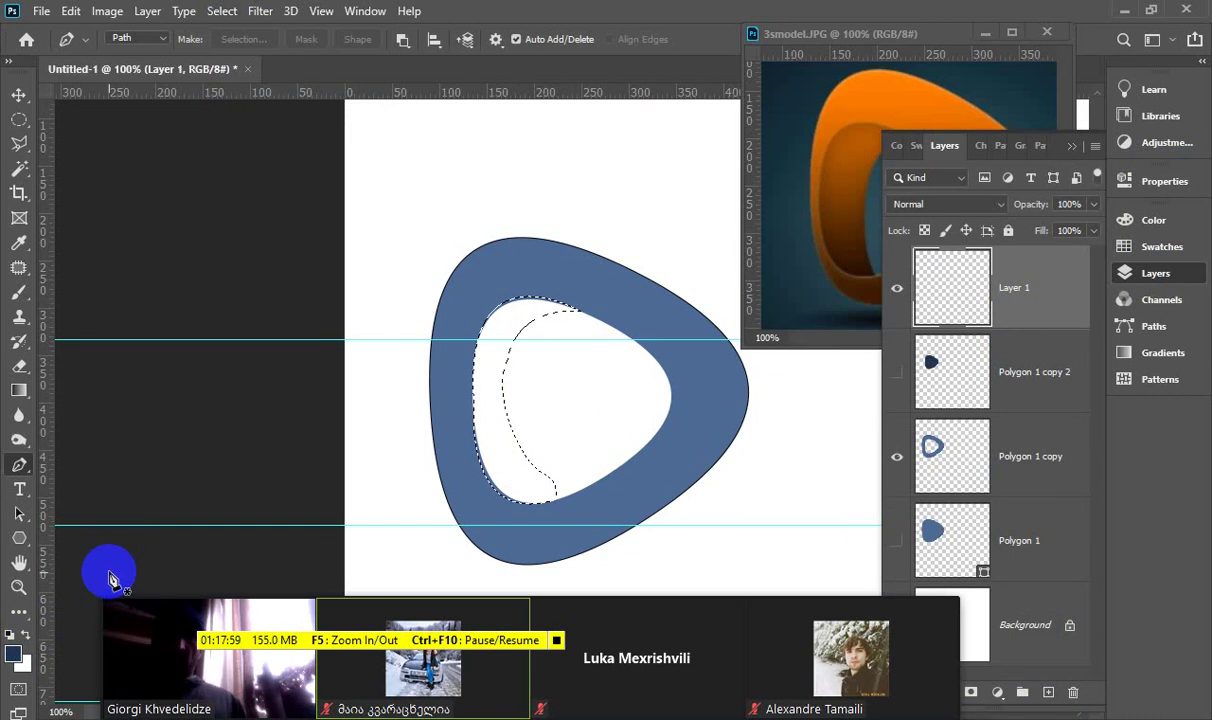
key("alt+BackSpace")
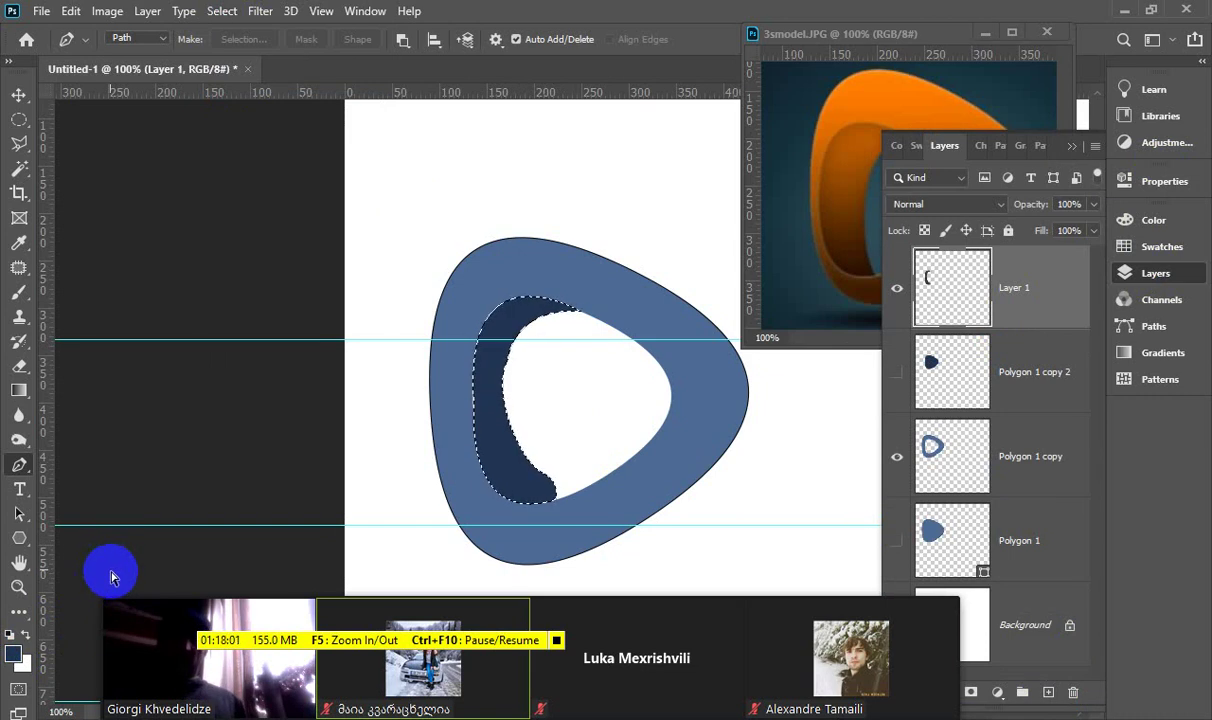
key("ctrl+d")
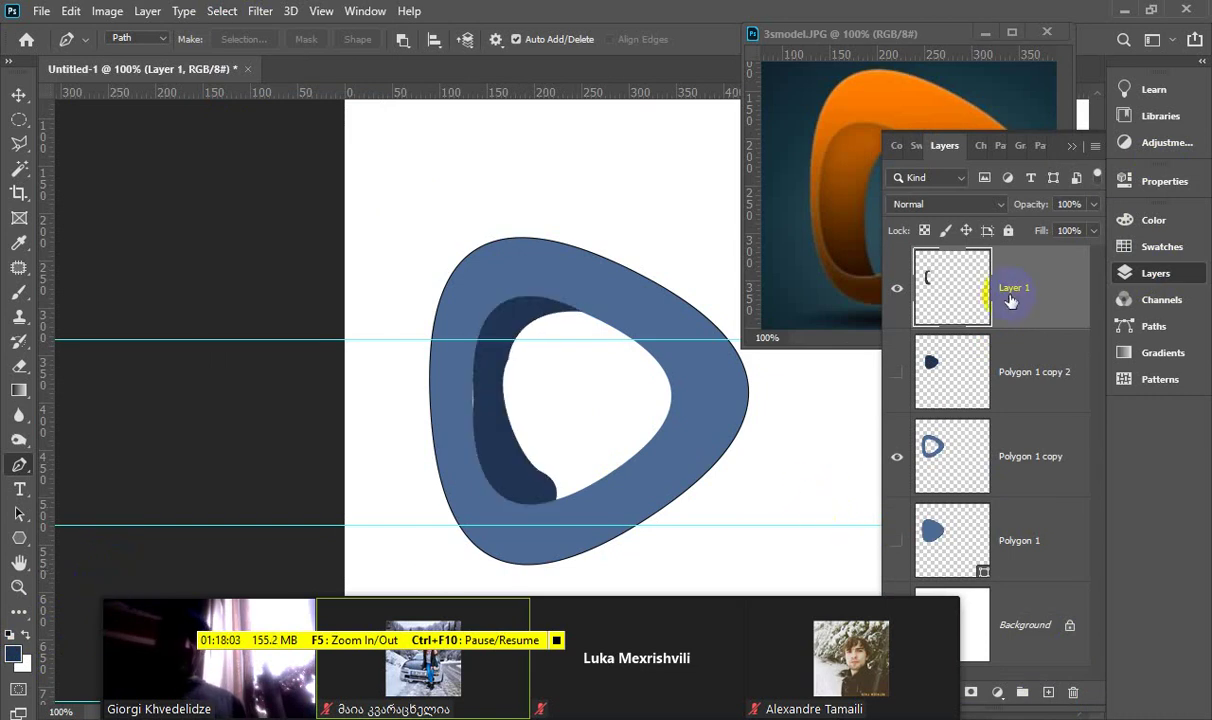
left_click_drag(1005, 303, 1013, 487)
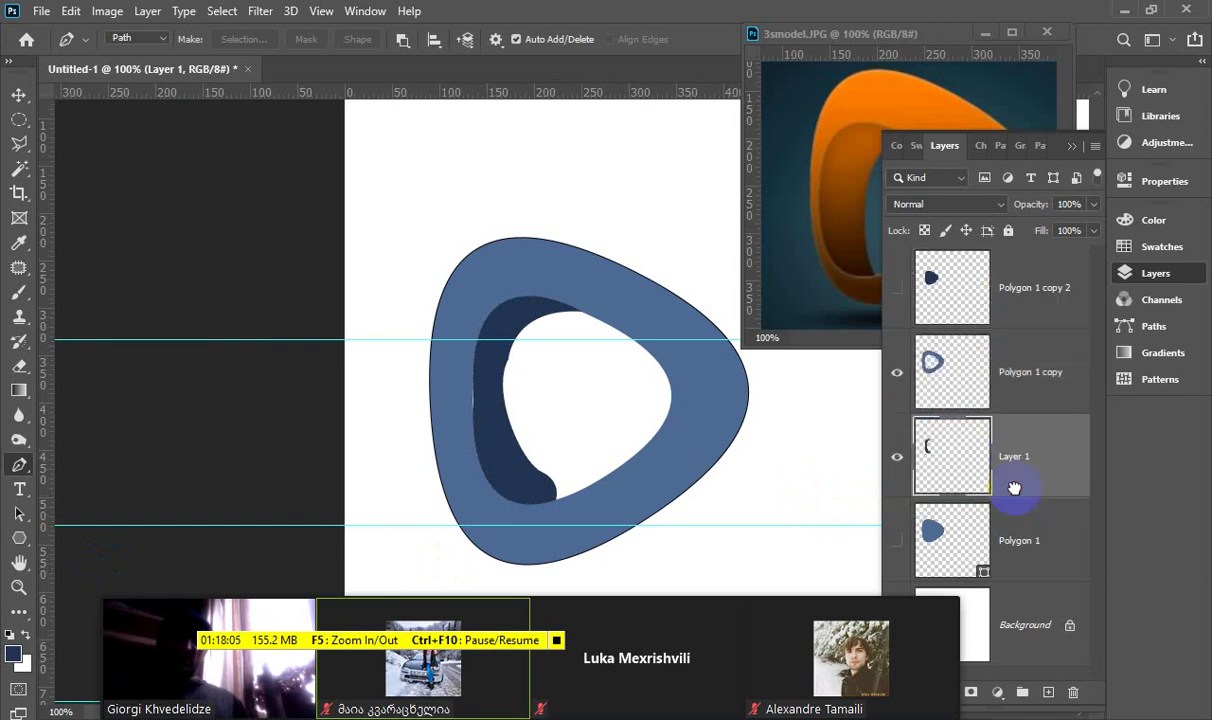
left_click_drag(935, 470, 908, 433)
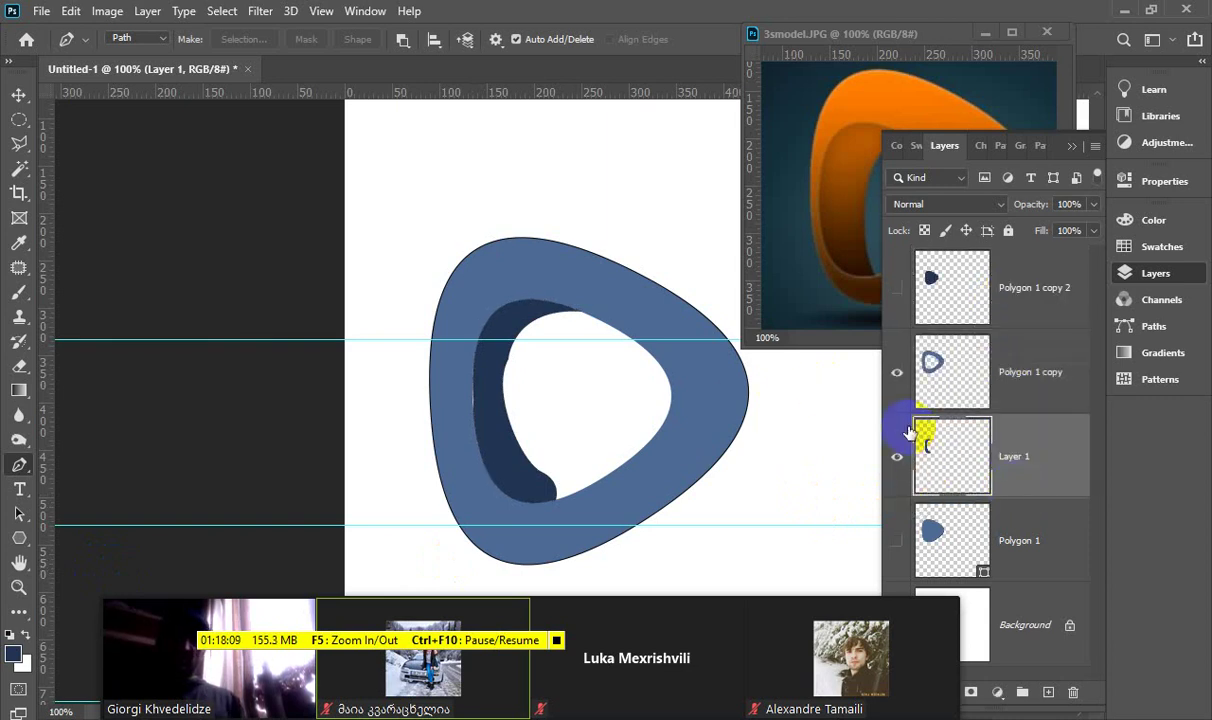
left_click(17, 97)
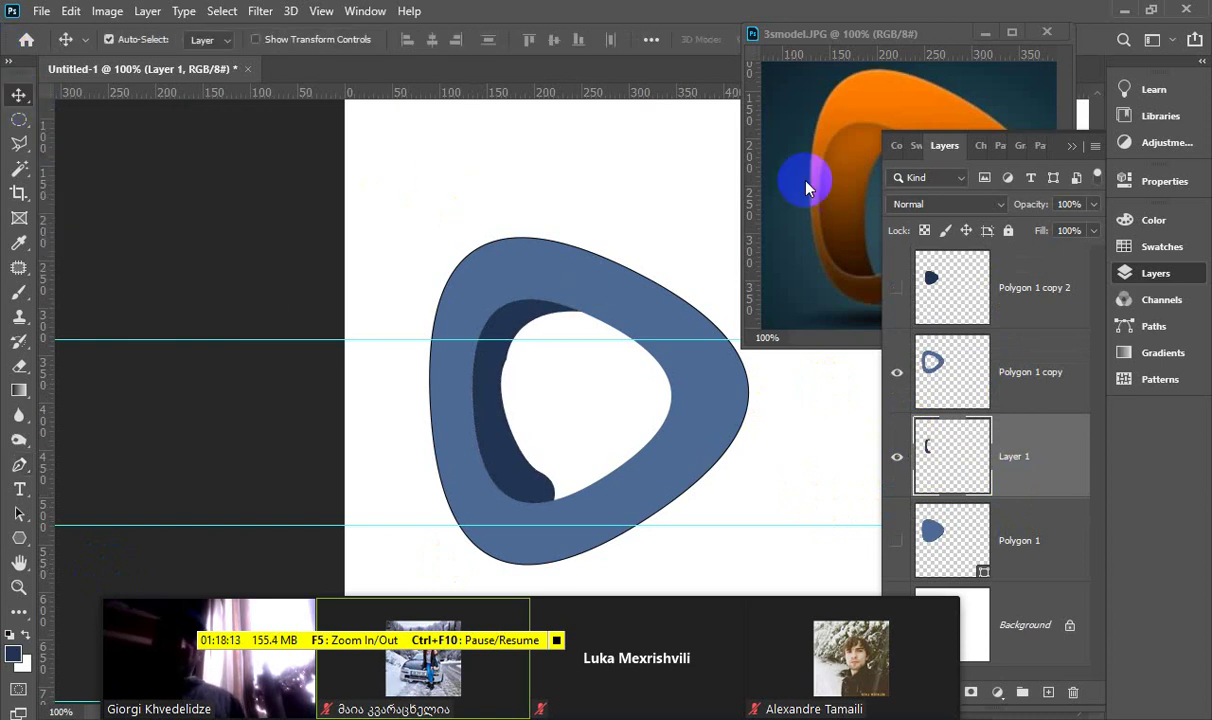
left_click(1070, 146)
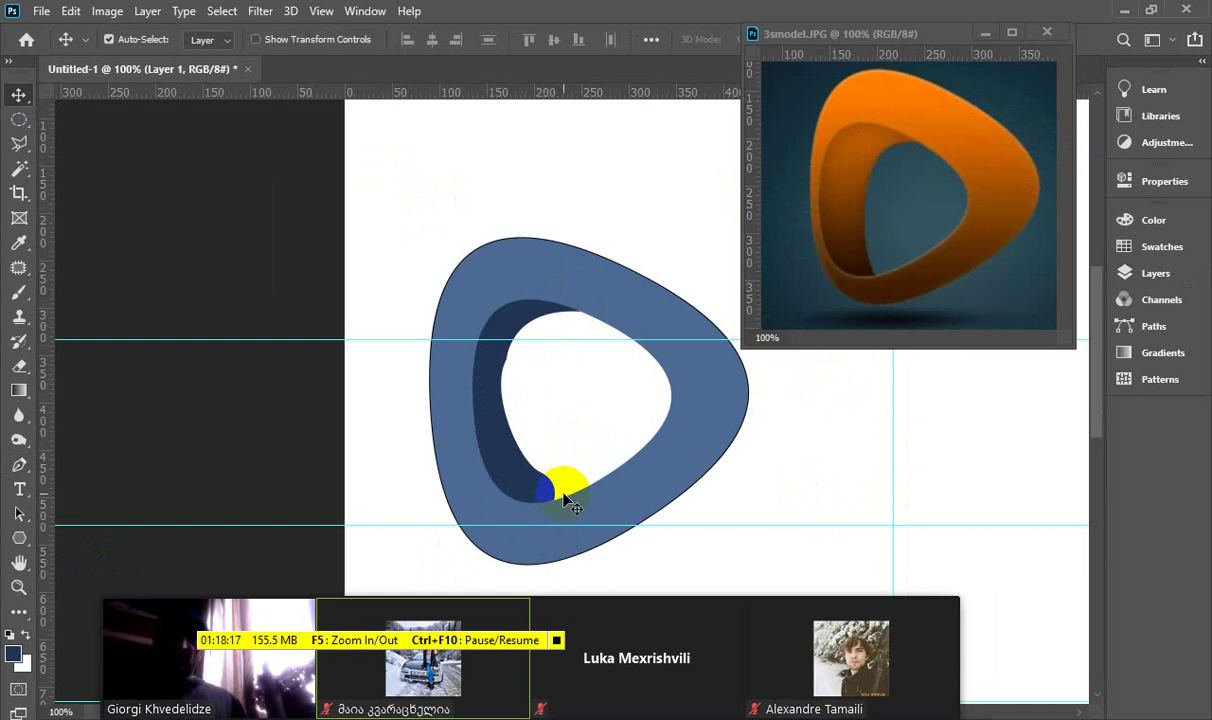
mouse_move(565, 500)
left_mouse_down()
mouse_move(533, 473)
mouse_move(520, 398)
left_mouse_up()
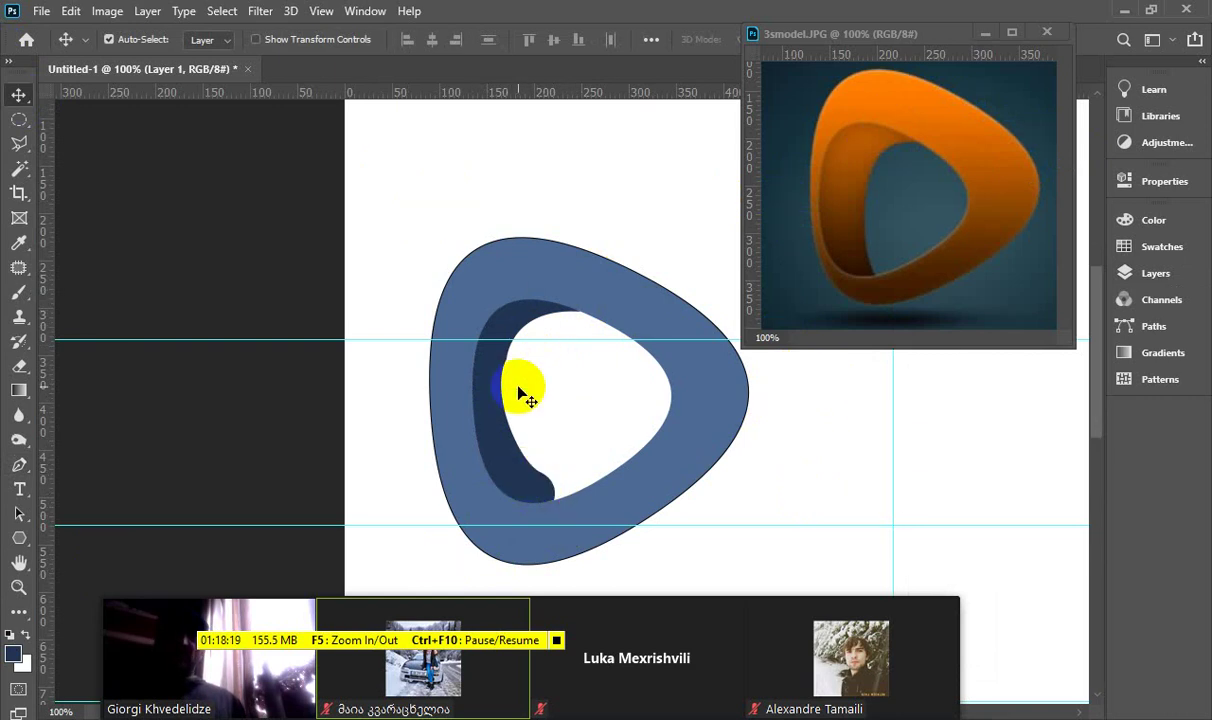
Undo back to the crescent path and select it with the Direct Selection tool
key("ctrl+z")
key("ctrl+z")
key("ctrl+z")
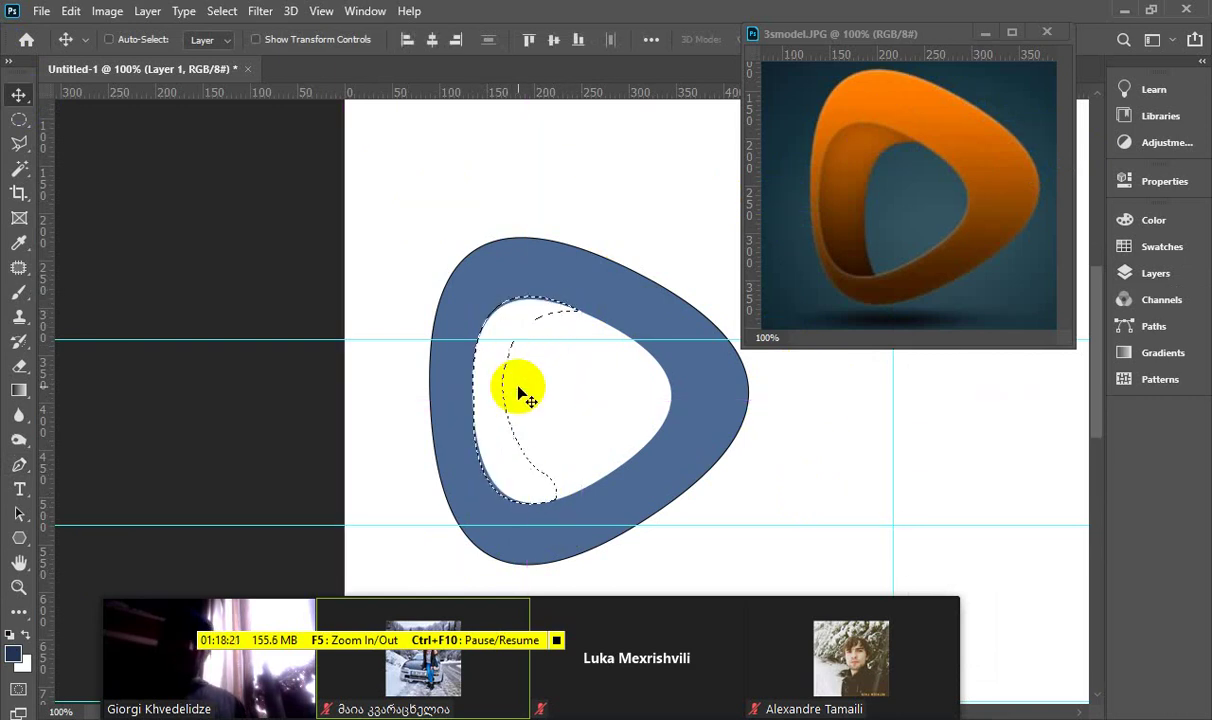
key("ctrl+z")
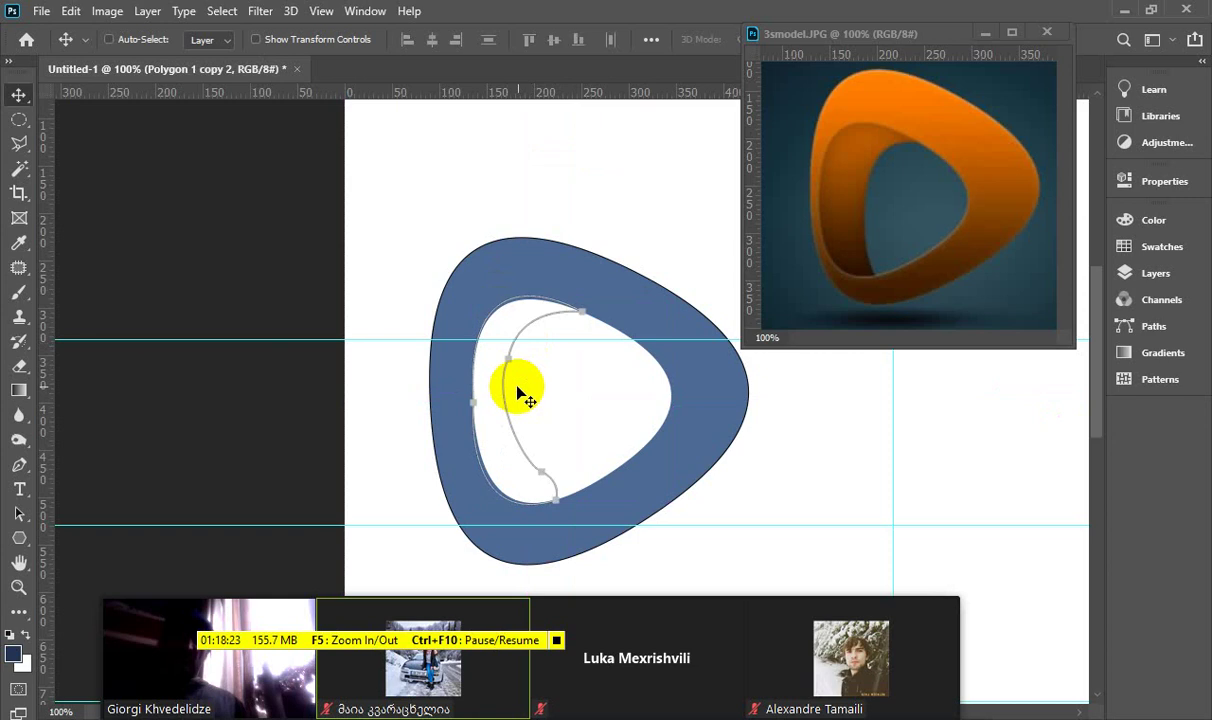
left_click(22, 515)
left_click_drag(24, 520, 86, 537)
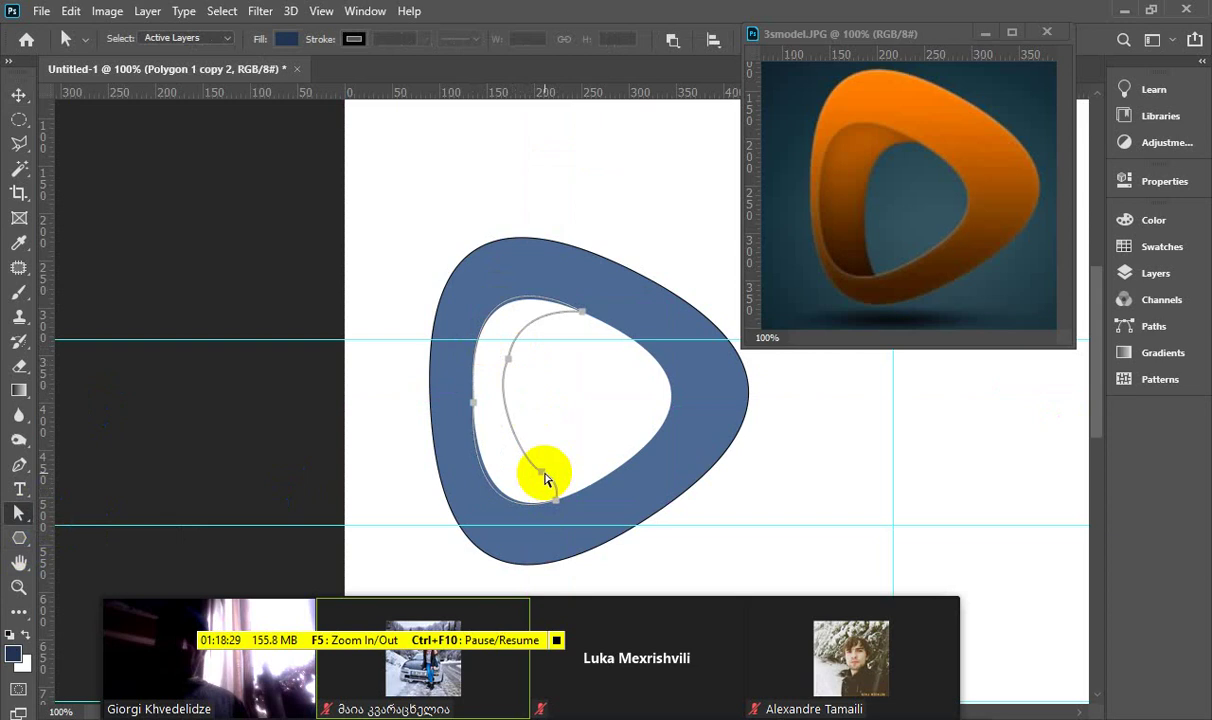
left_click_drag(545, 476, 549, 481)
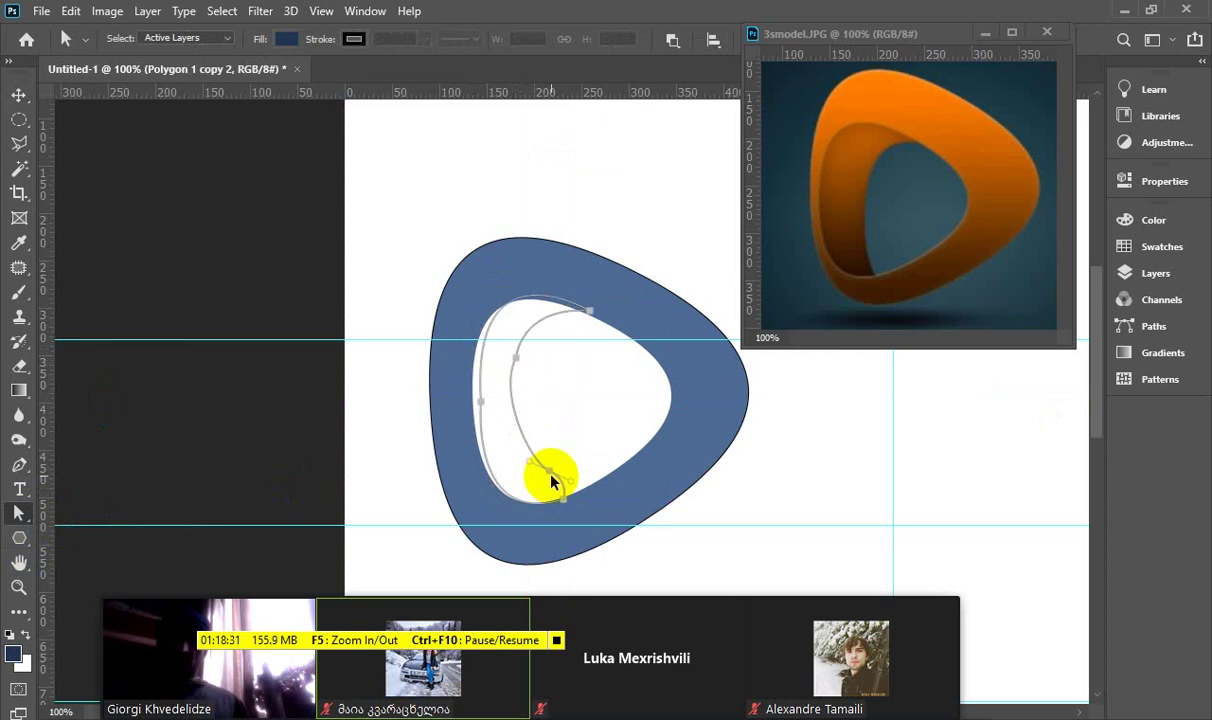
key("ctrl+z")
left_click(545, 479)
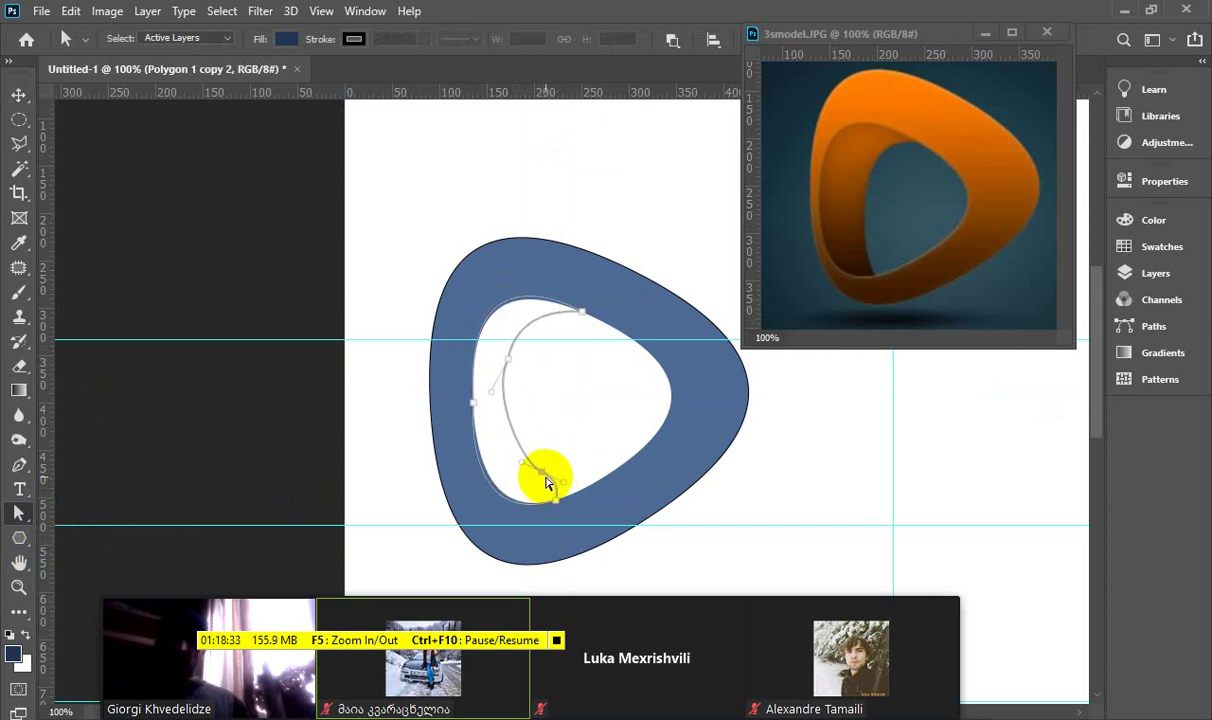
Drag the crescent's anchors and handles to straighten its inner curve
left_click_drag(552, 496, 552, 500)
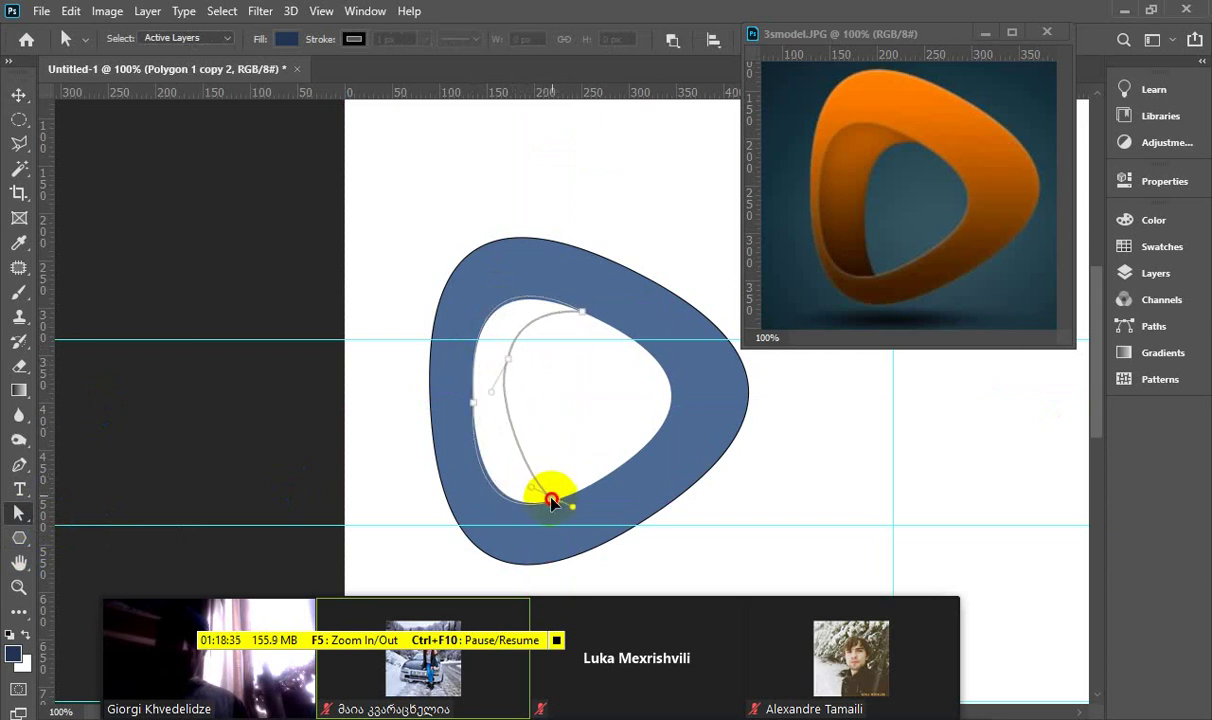
left_click_drag(505, 385, 516, 368)
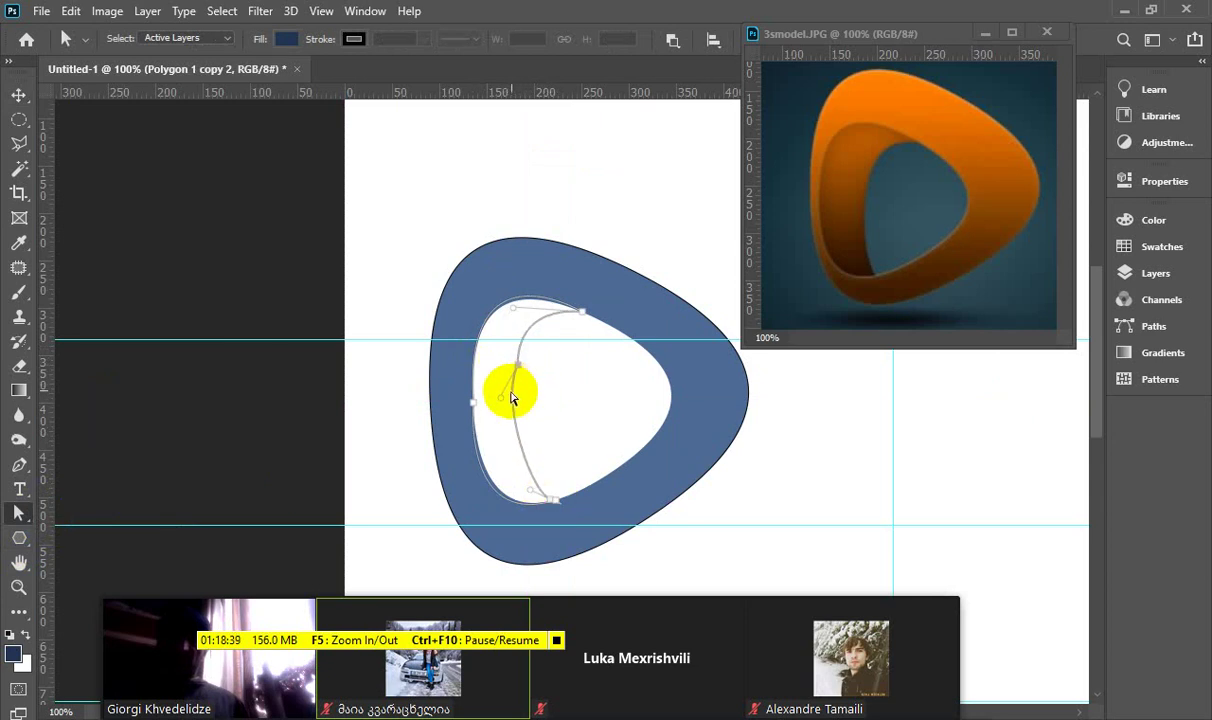
mouse_move(503, 398)
left_mouse_down()
mouse_move(519, 424)
mouse_move(521, 324)
left_mouse_up()
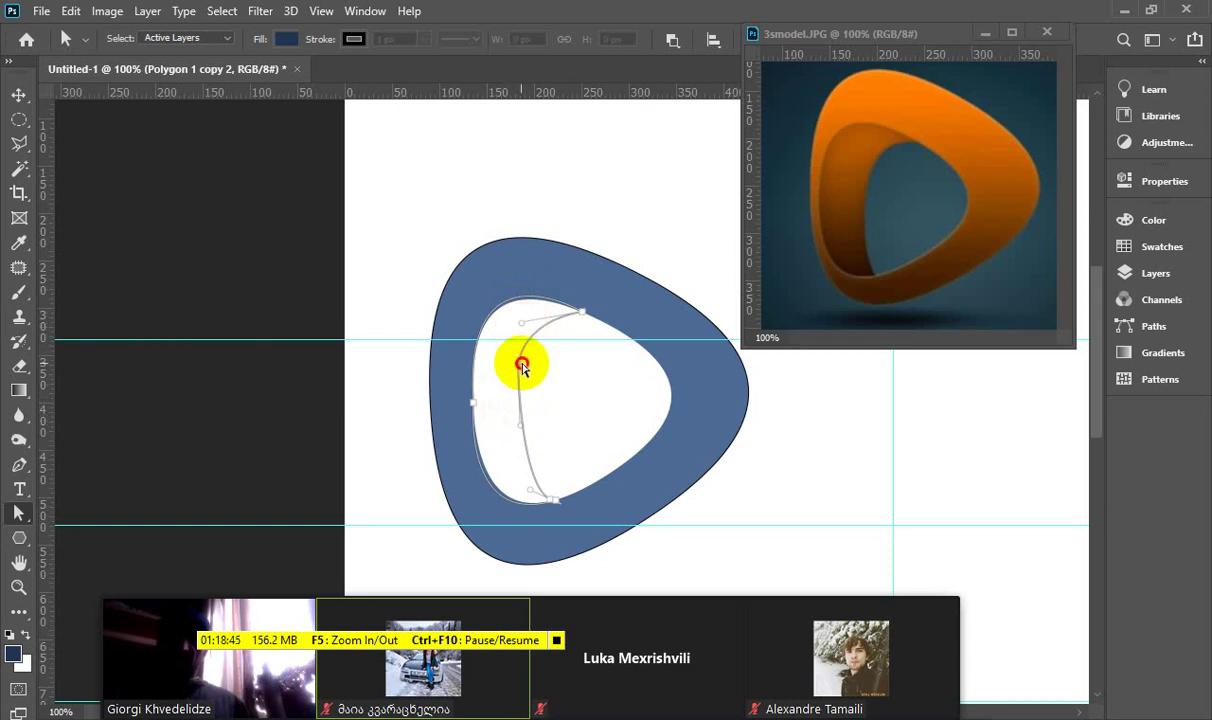
left_click(522, 366)
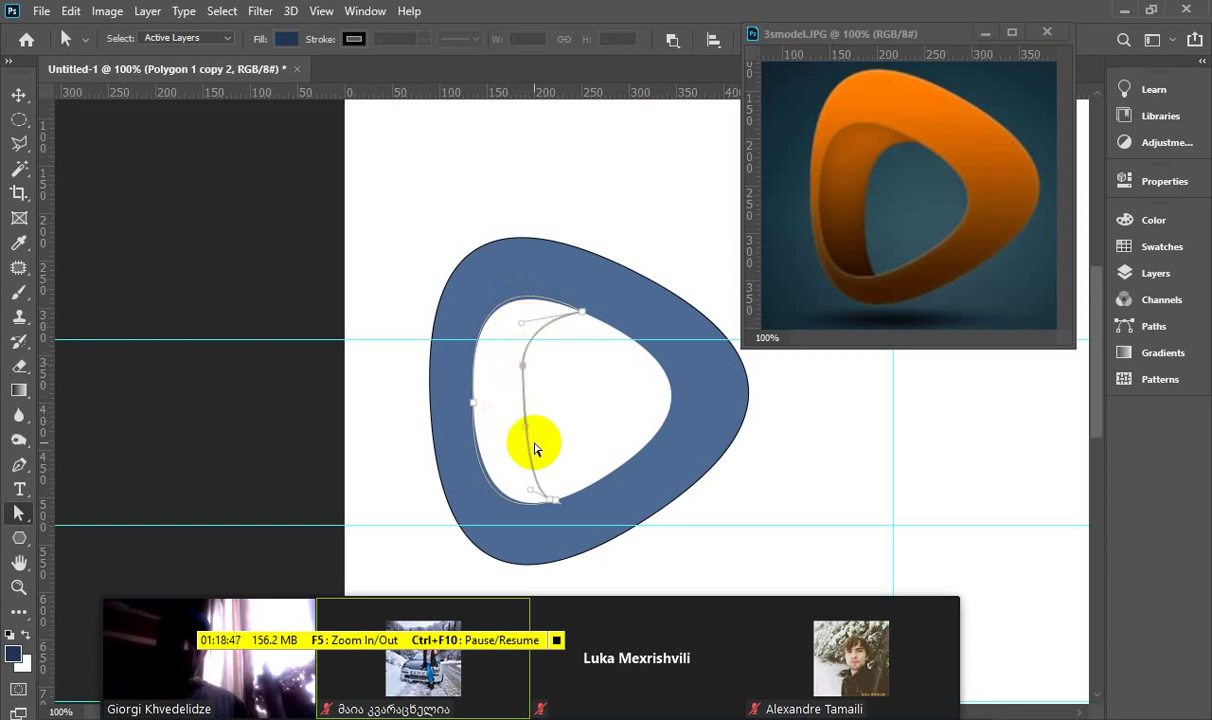
left_click_drag(521, 323, 520, 356)
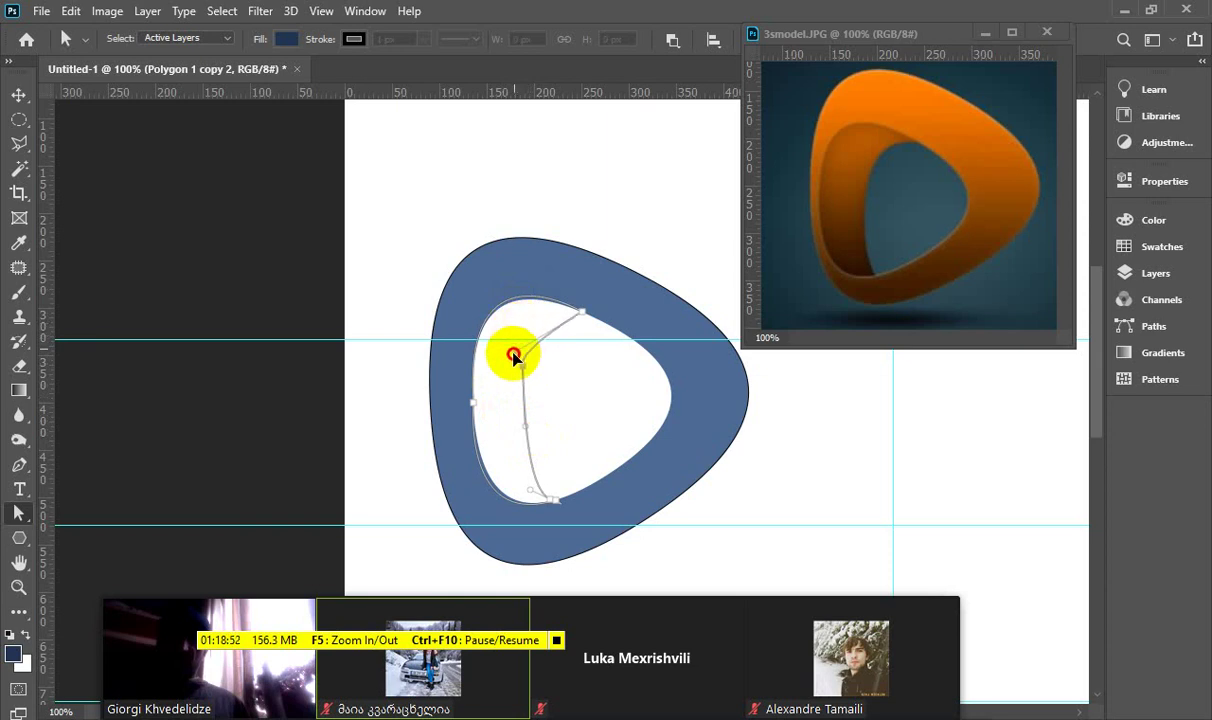
left_click(519, 428)
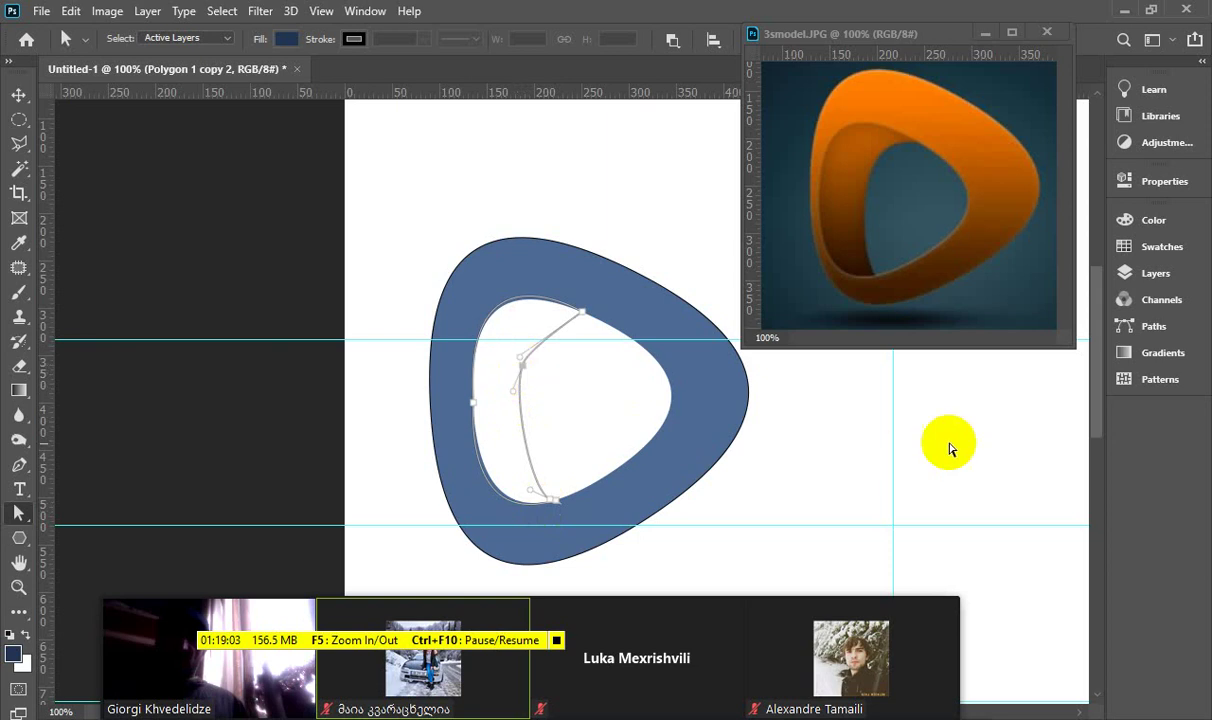
Add a new empty Layer 1 to hold the crescent
left_click(1148, 183)
left_click(1122, 272)
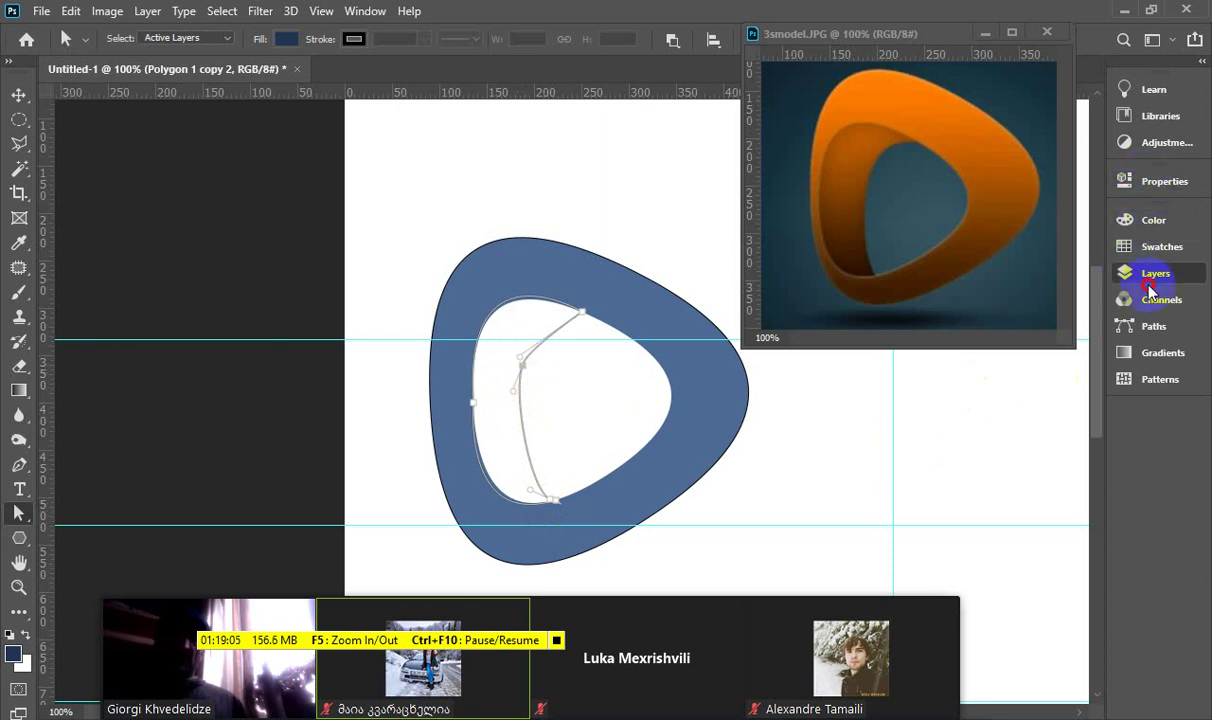
left_click_drag(1066, 516, 1047, 698)
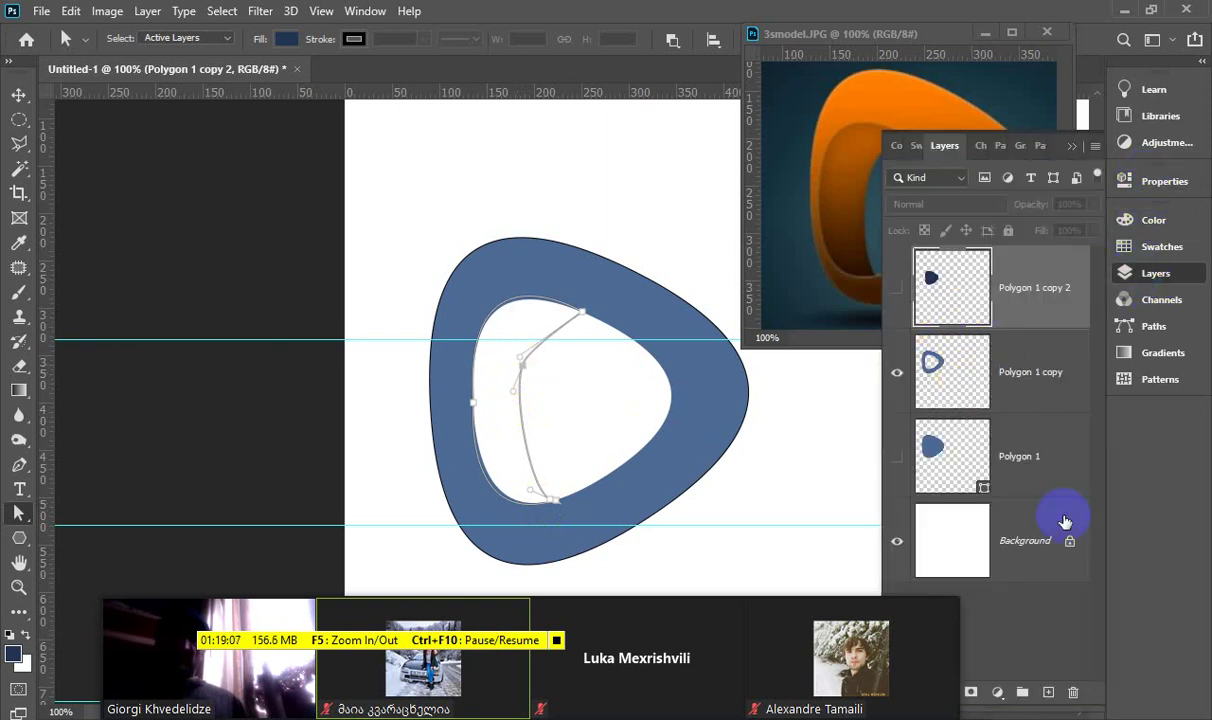
left_click(1047, 694)
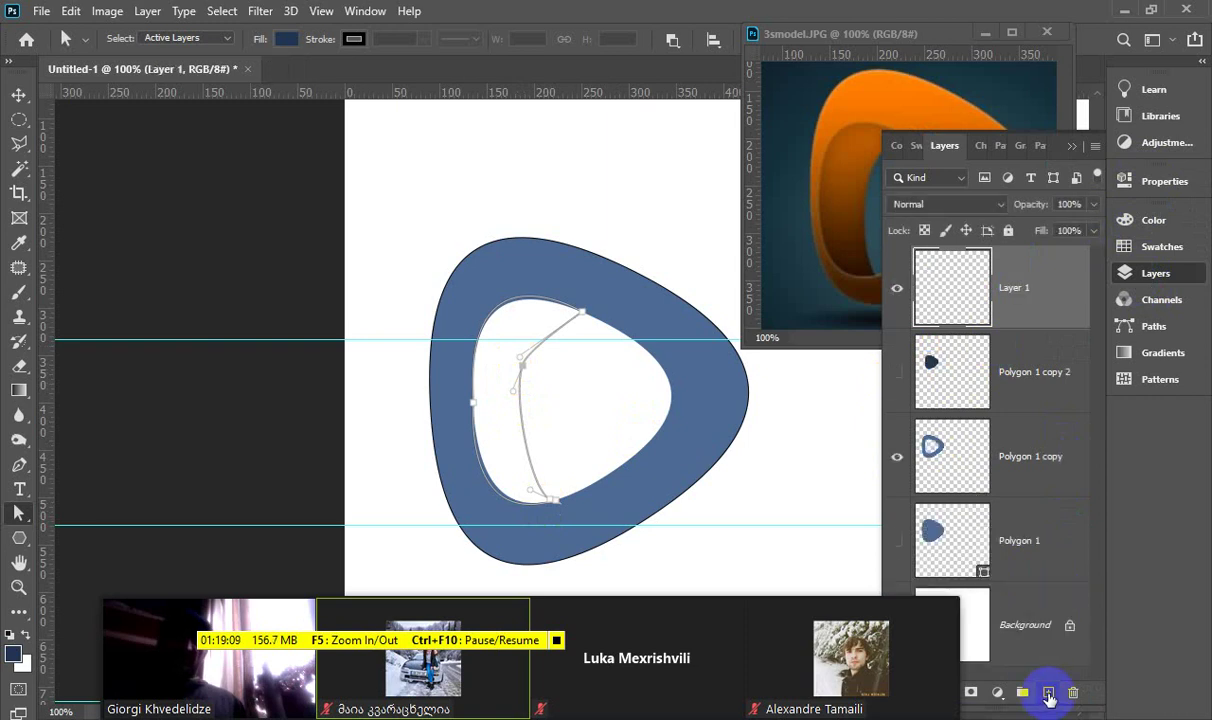
Turn the inner crescent path into a selection, fill it dark blue, and deselect
right_click(522, 300)
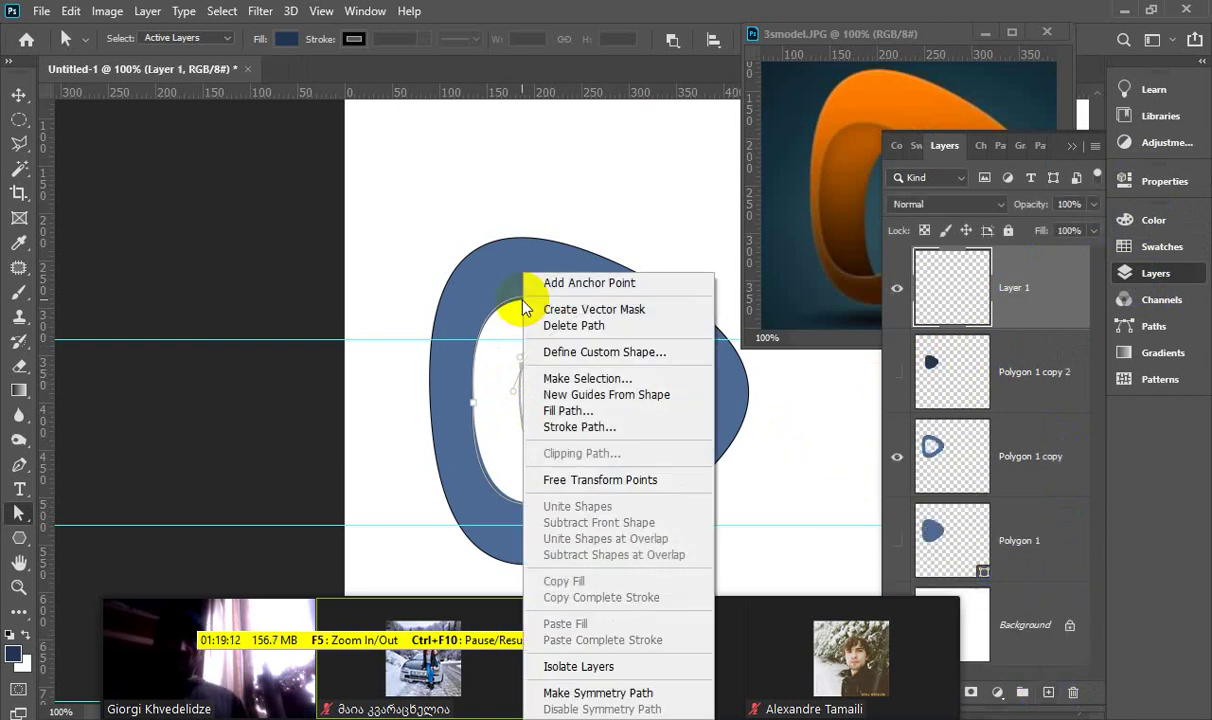
left_click(590, 378)
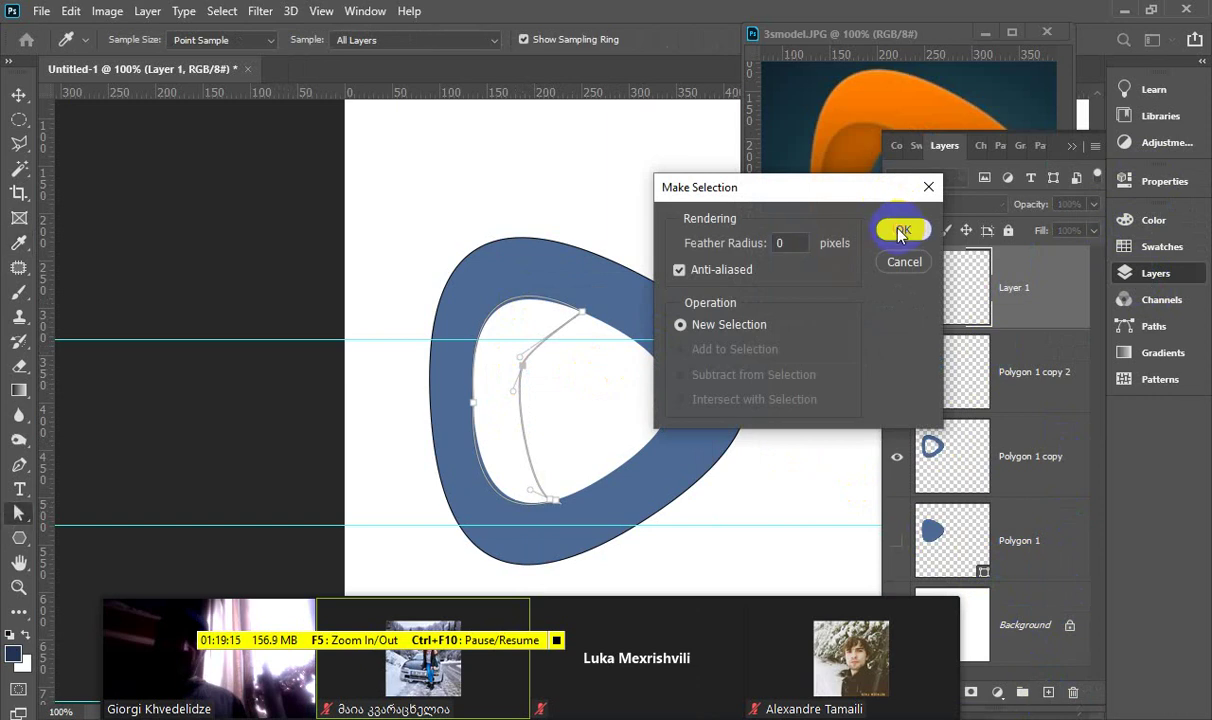
left_click(900, 231)
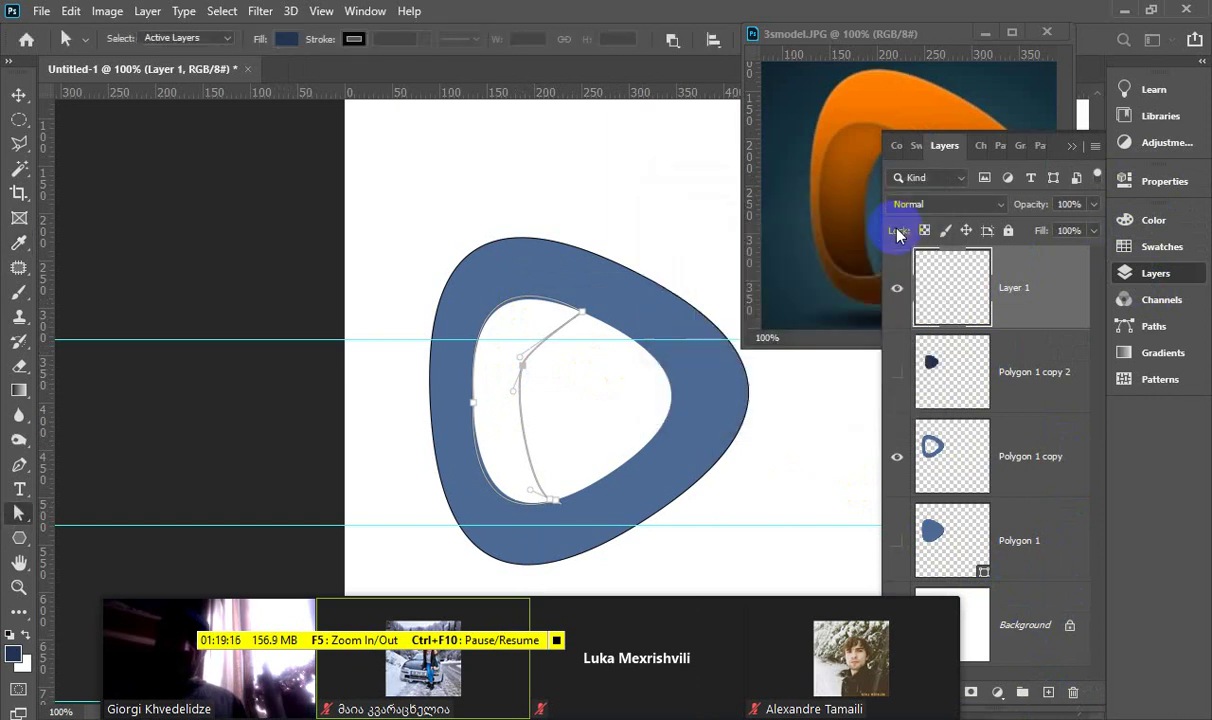
left_click(220, 11)
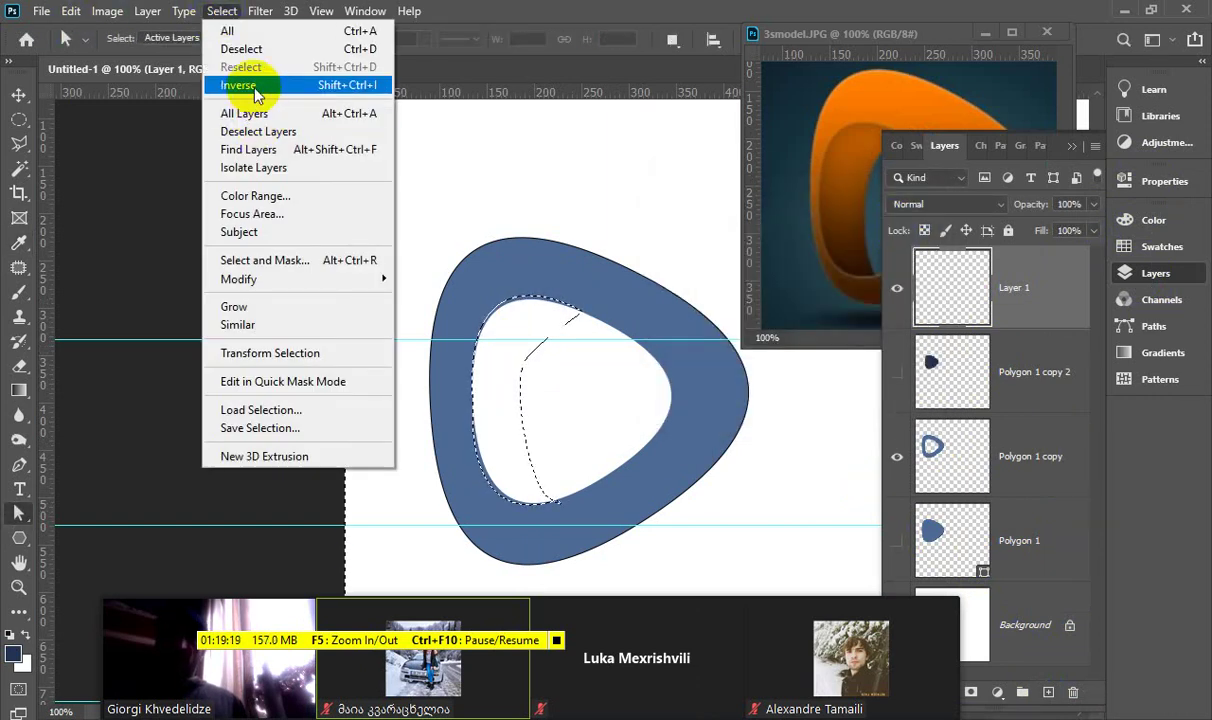
left_click(255, 91)
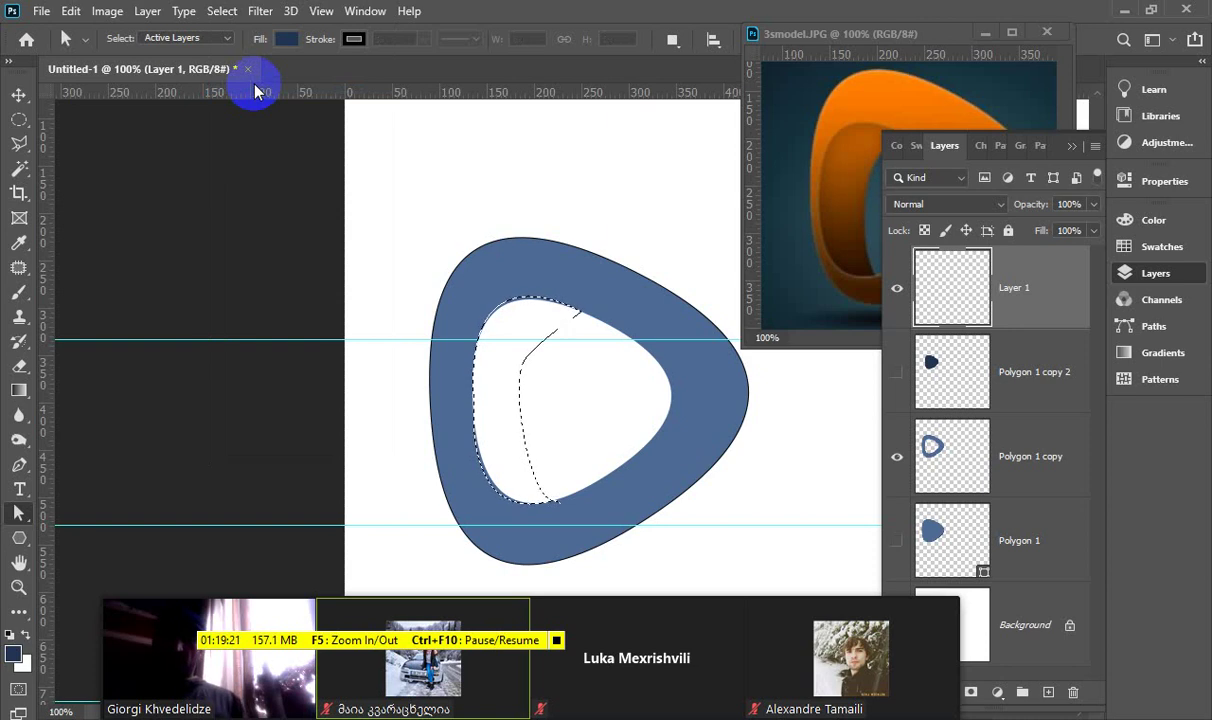
key("alt+BackSpace")
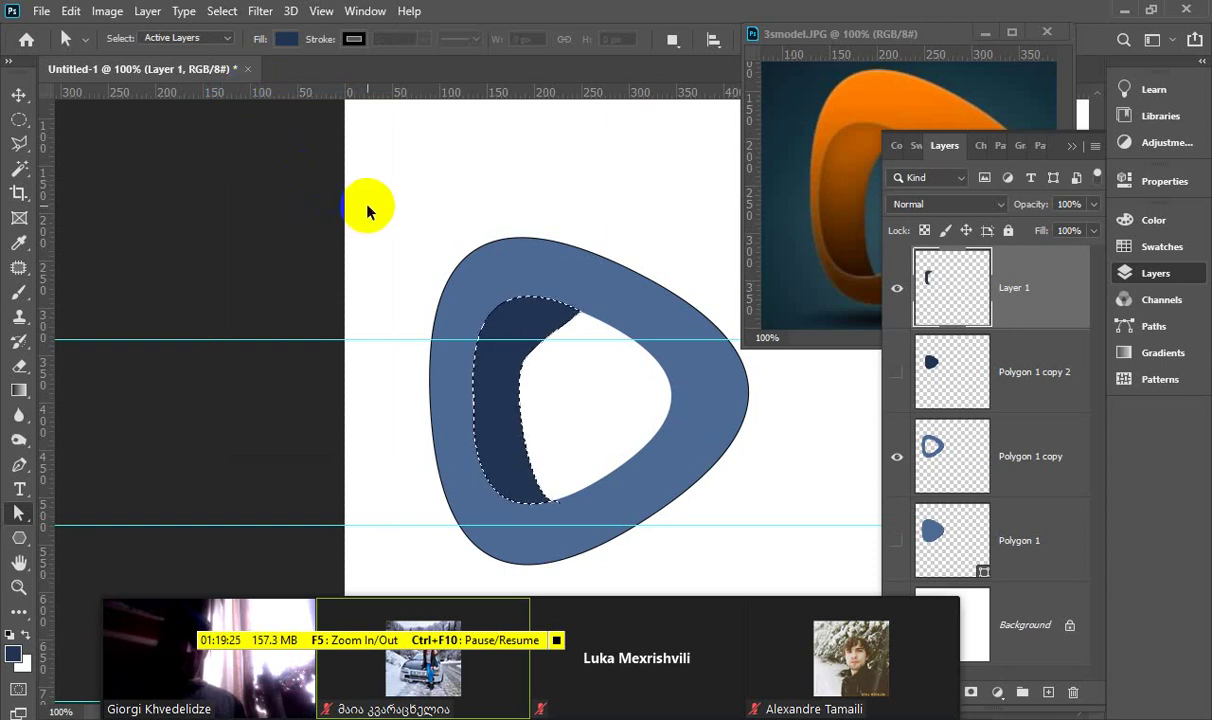
key("ctrl+d")
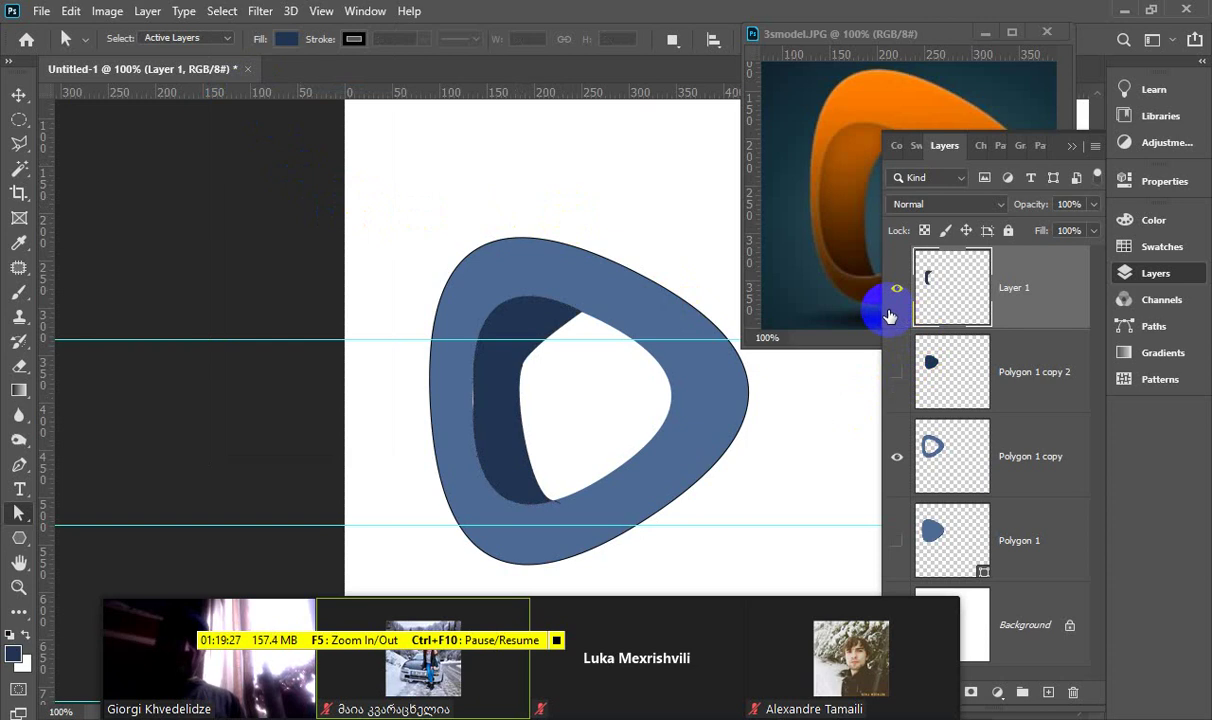
Move Layer 1 beneath Polygon 1 copy in the layer stack
left_click(18, 97)
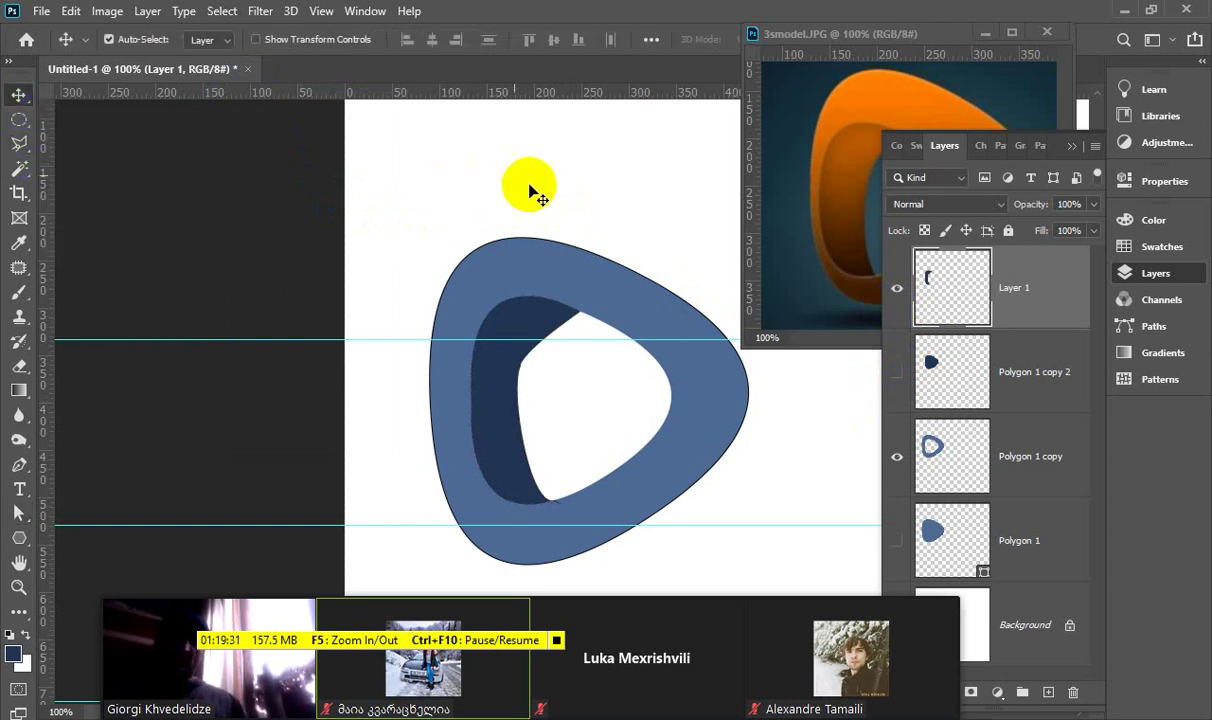
left_click_drag(950, 275, 1001, 495)
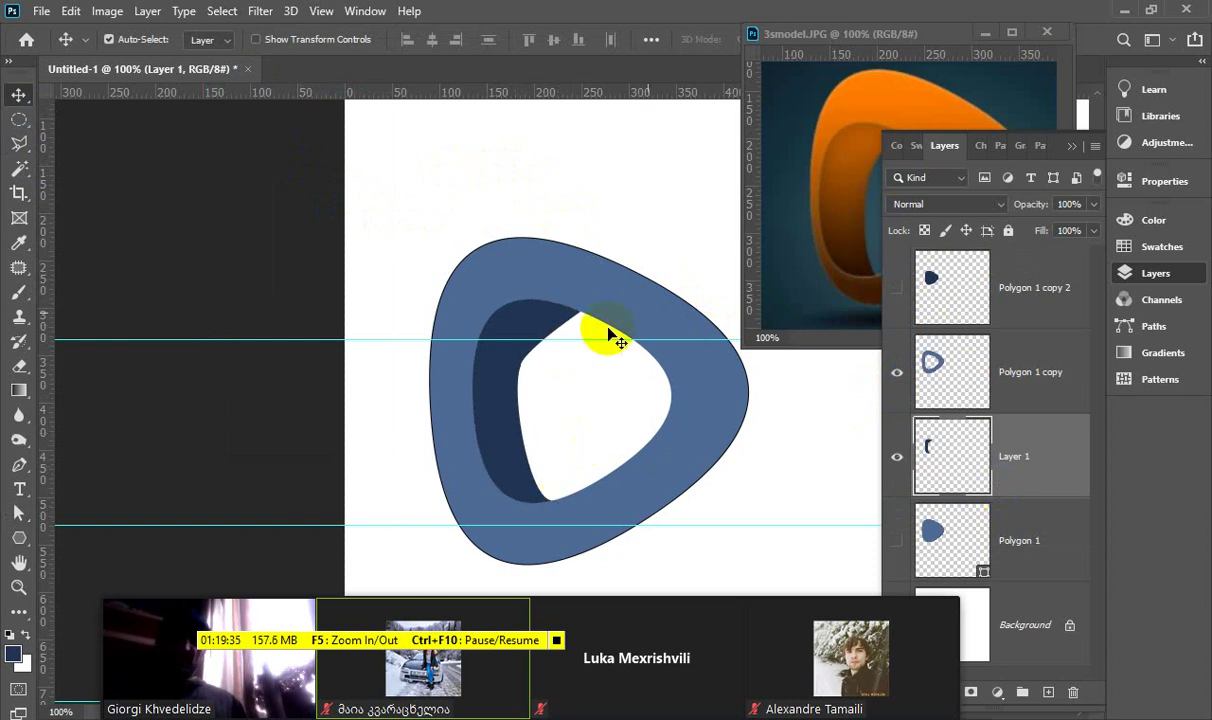
left_click_drag(533, 358, 550, 352)
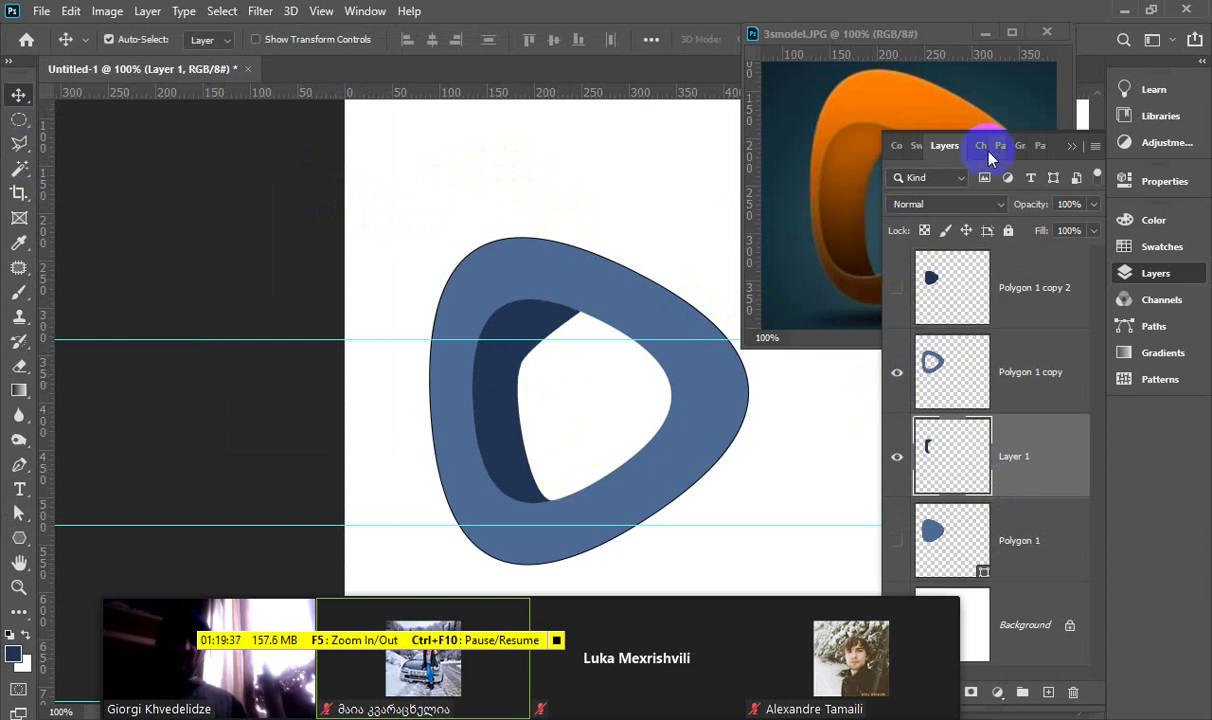
left_click(1068, 142)
left_click(512, 465)
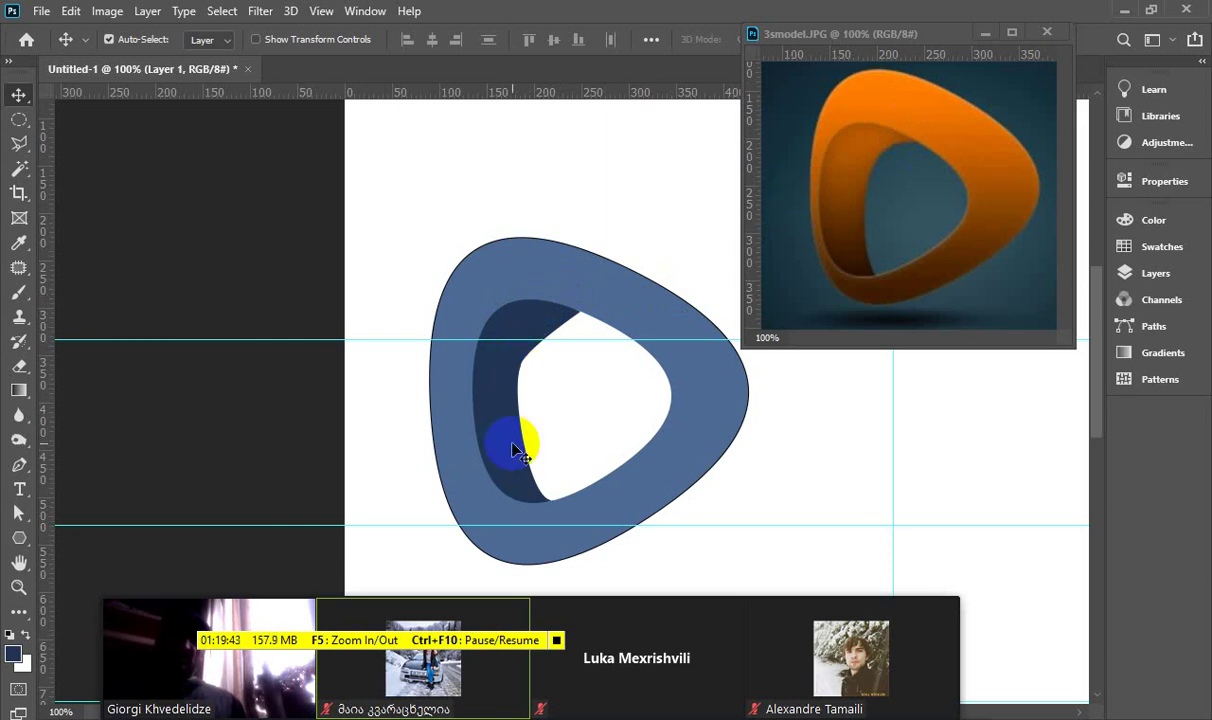
left_click_drag(512, 449, 555, 340)
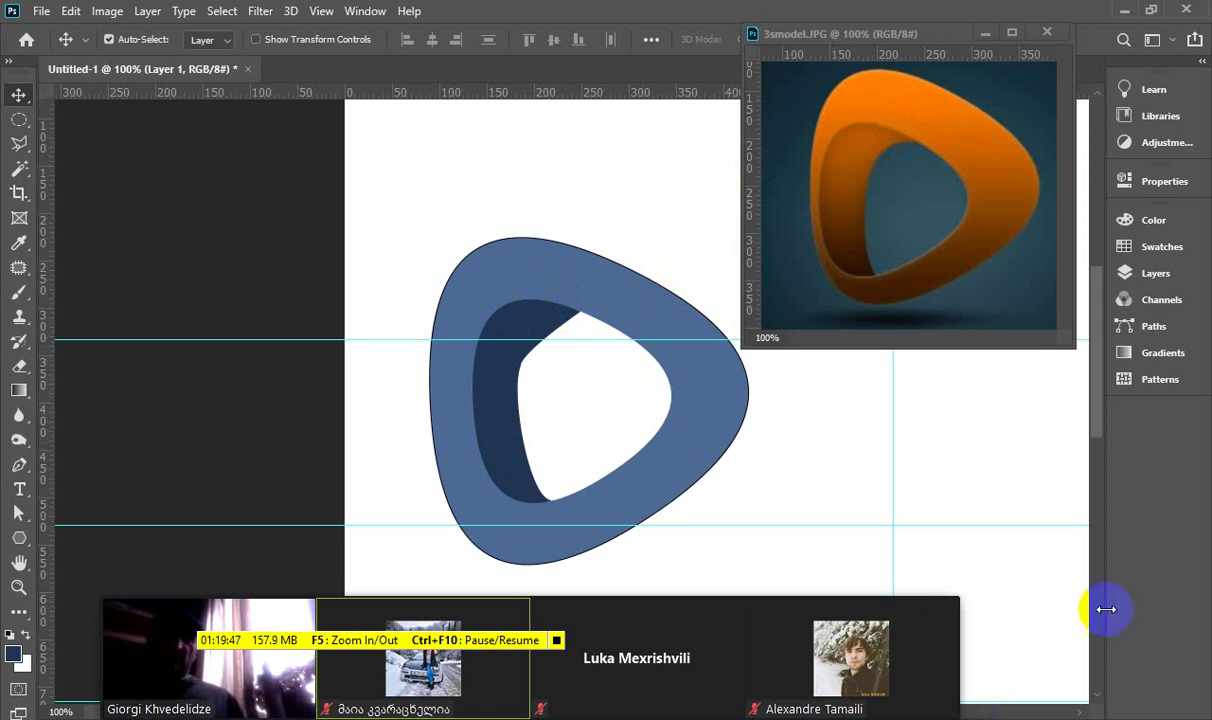
Hide Layer 1 and Polygon 1 copy, showing only the dark triangle Polygon 1 copy 2
left_click(1150, 275)
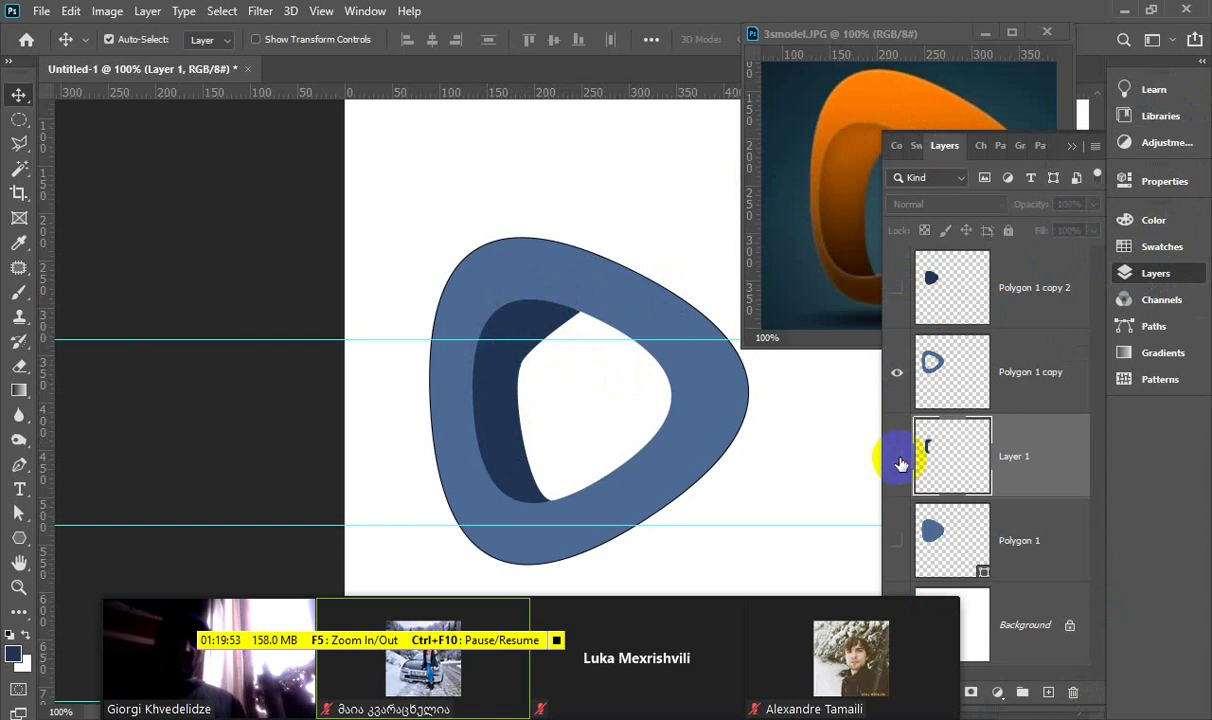
left_click(897, 457)
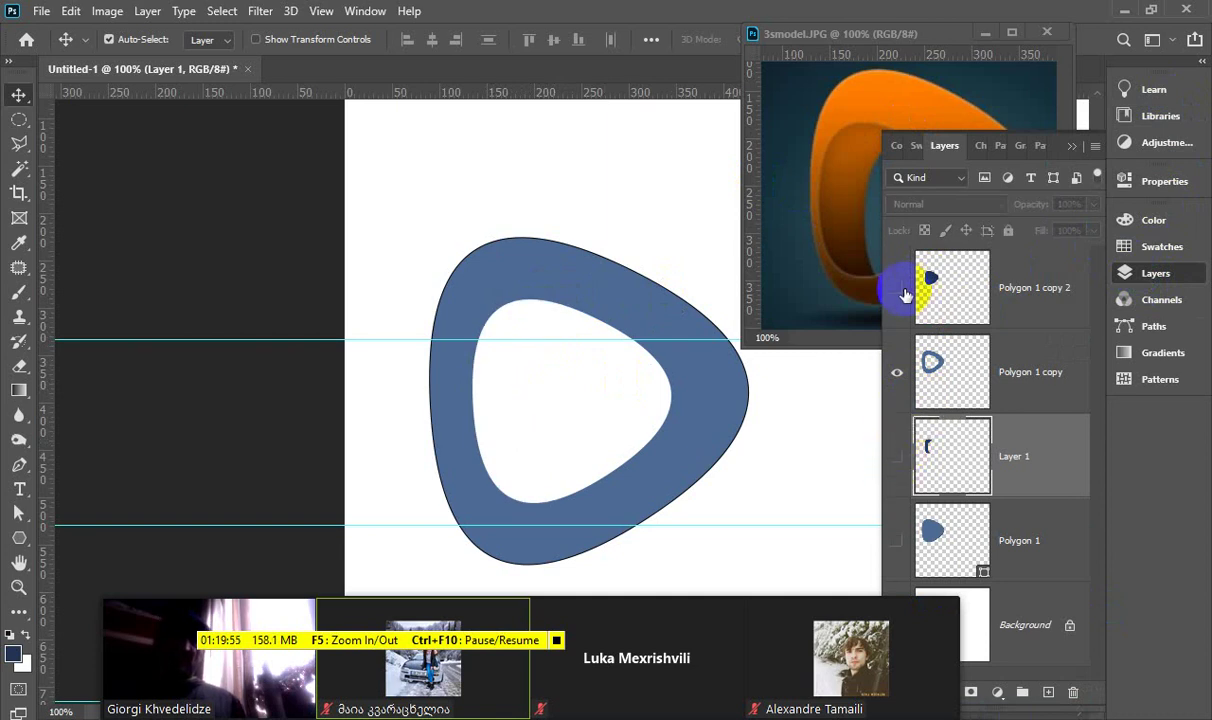
left_click(897, 288)
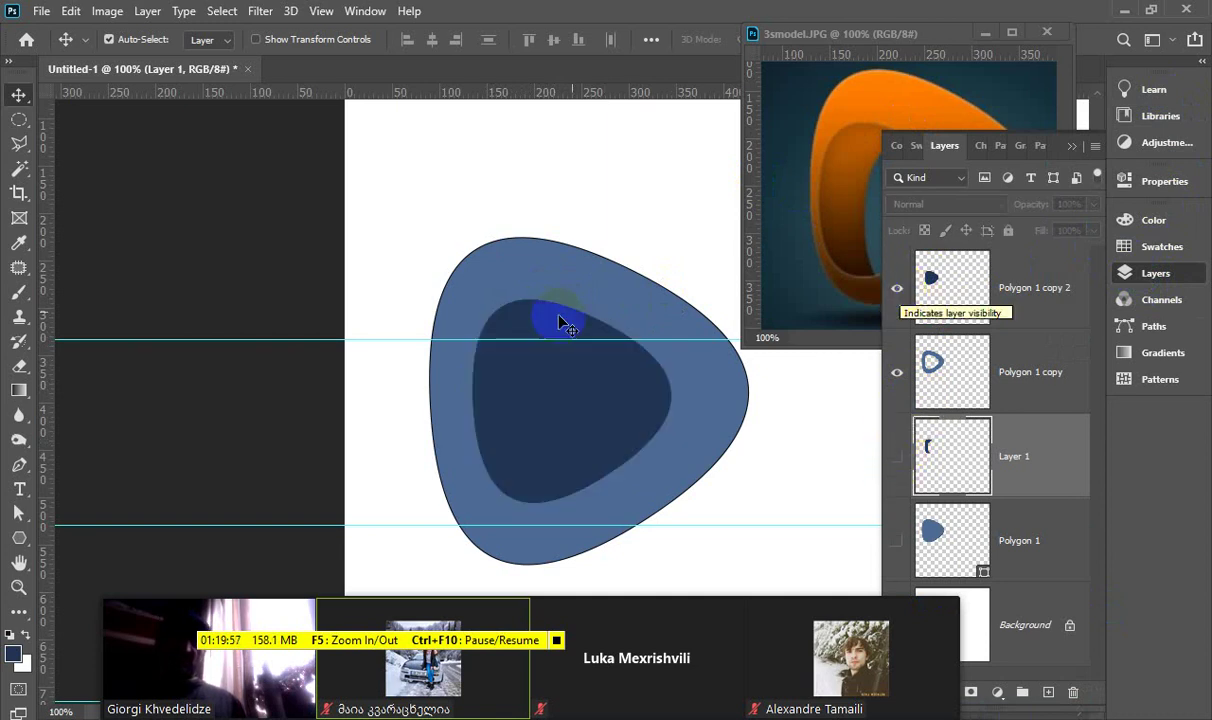
left_click_drag(563, 365, 605, 395)
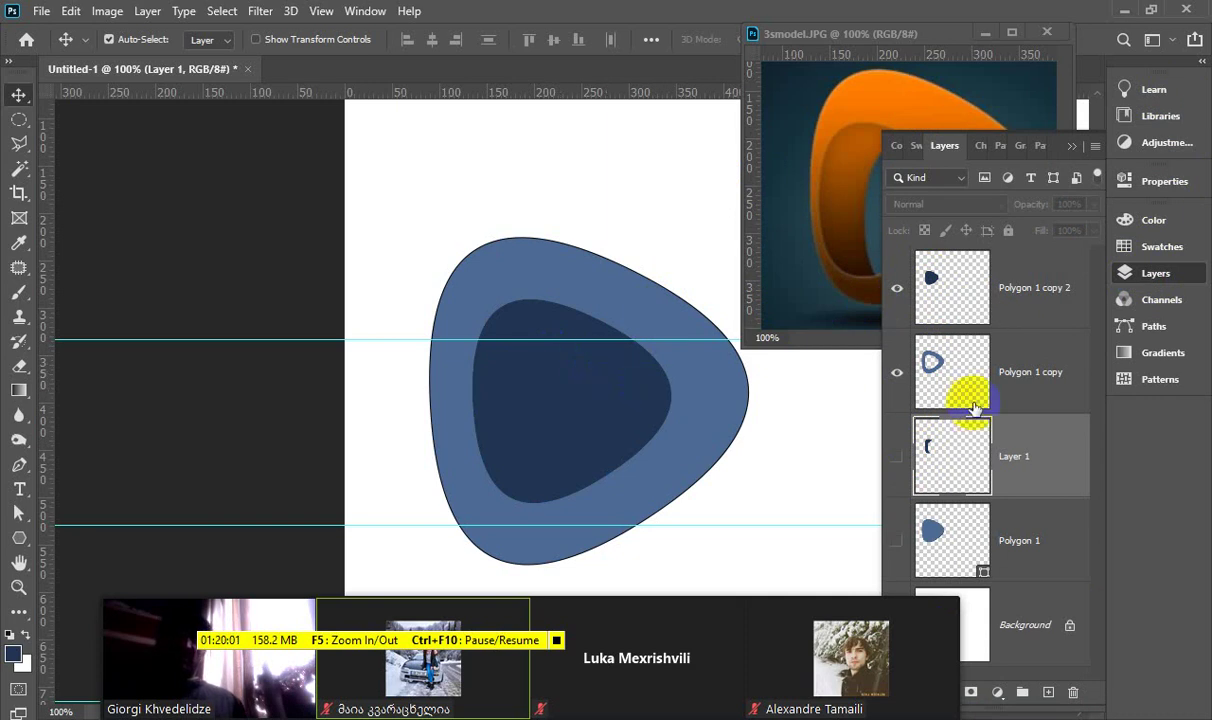
left_click(896, 374)
left_click_drag(530, 387, 548, 388)
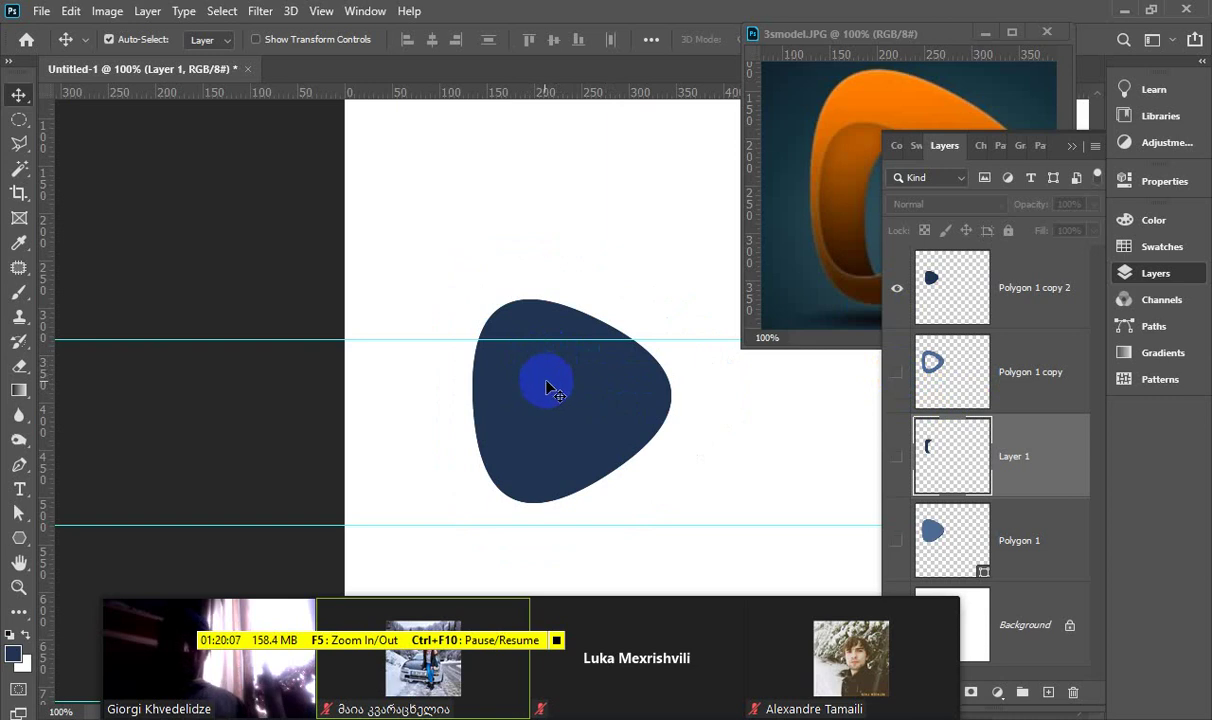
Duplicate Polygon 1 copy 2 as copy 3, load its outline, and shift the selection right
left_click(975, 287)
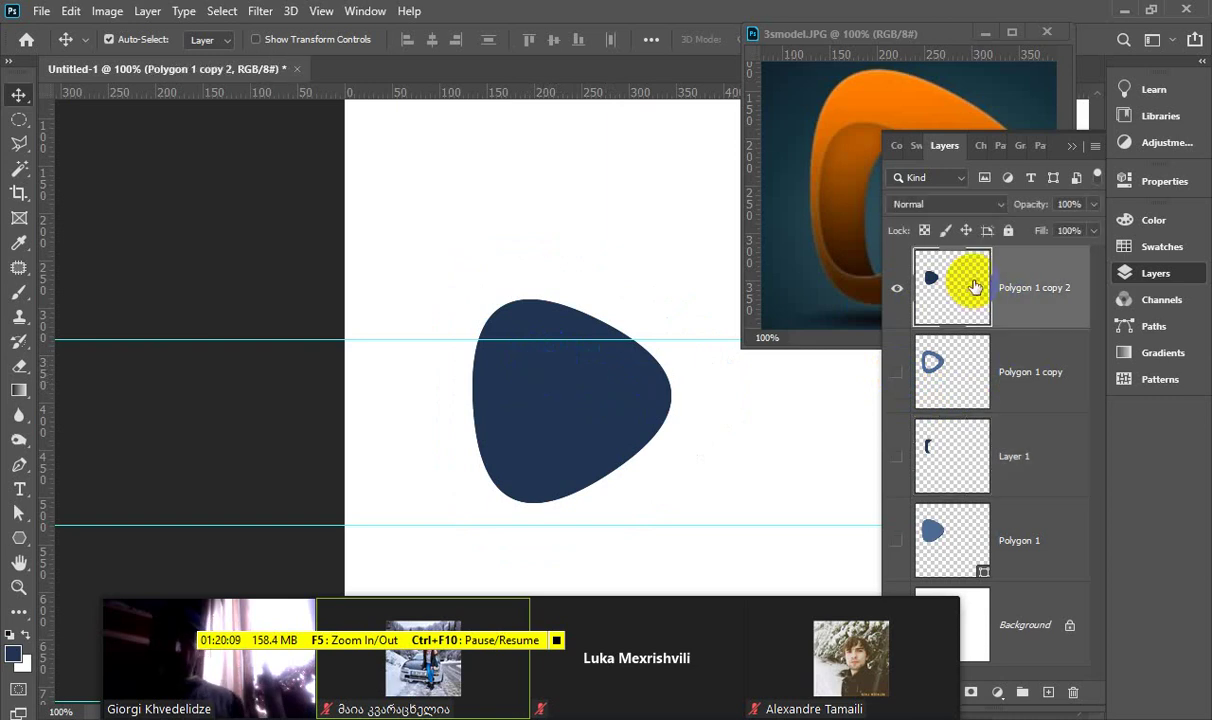
key("ctrl+j")
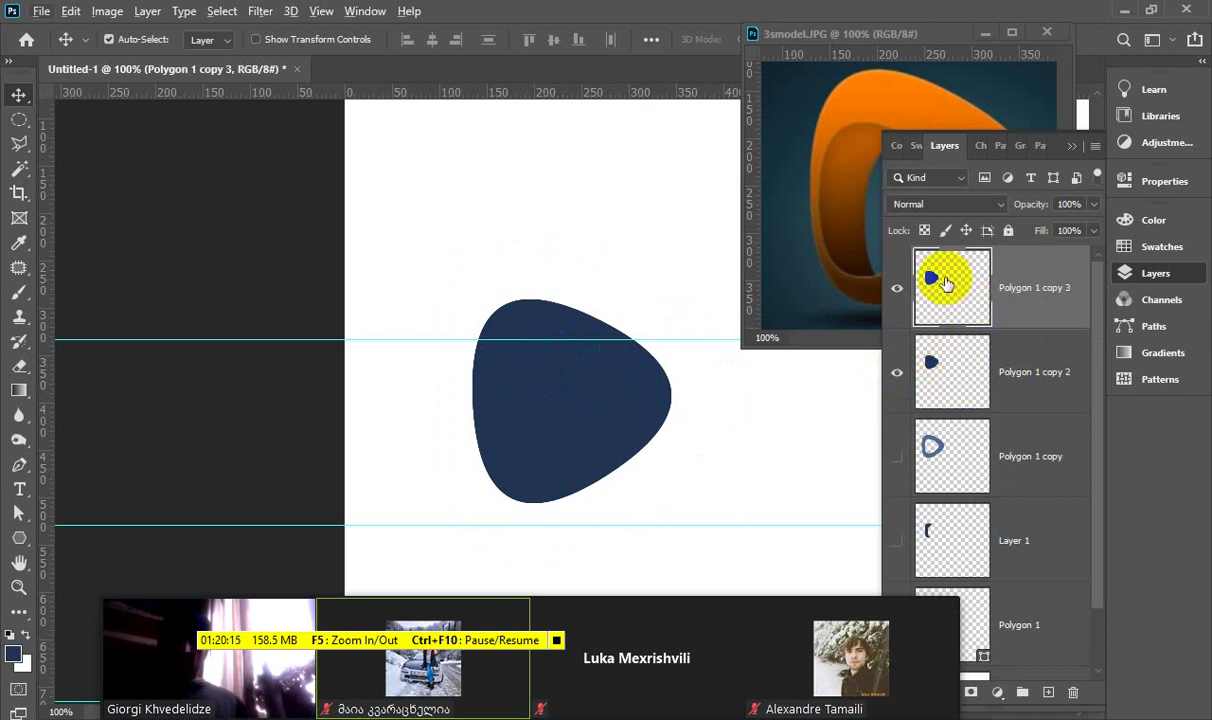
left_click(945, 283, "ctrl")
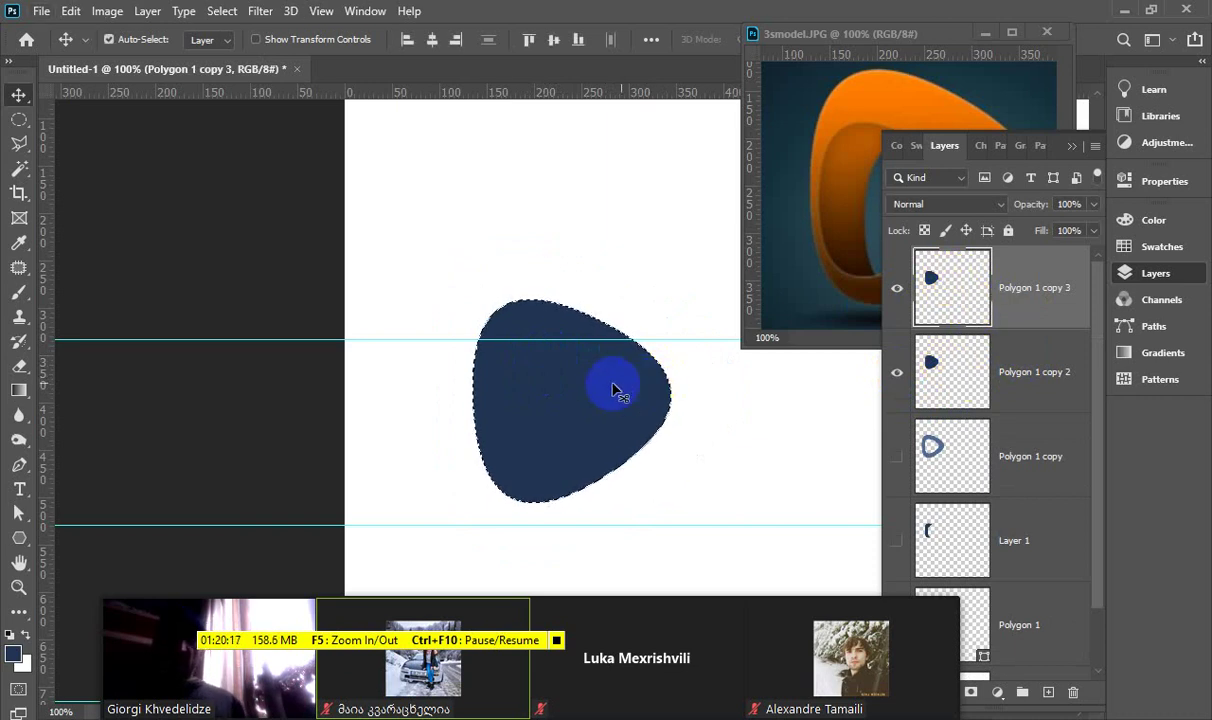
left_click(19, 119)
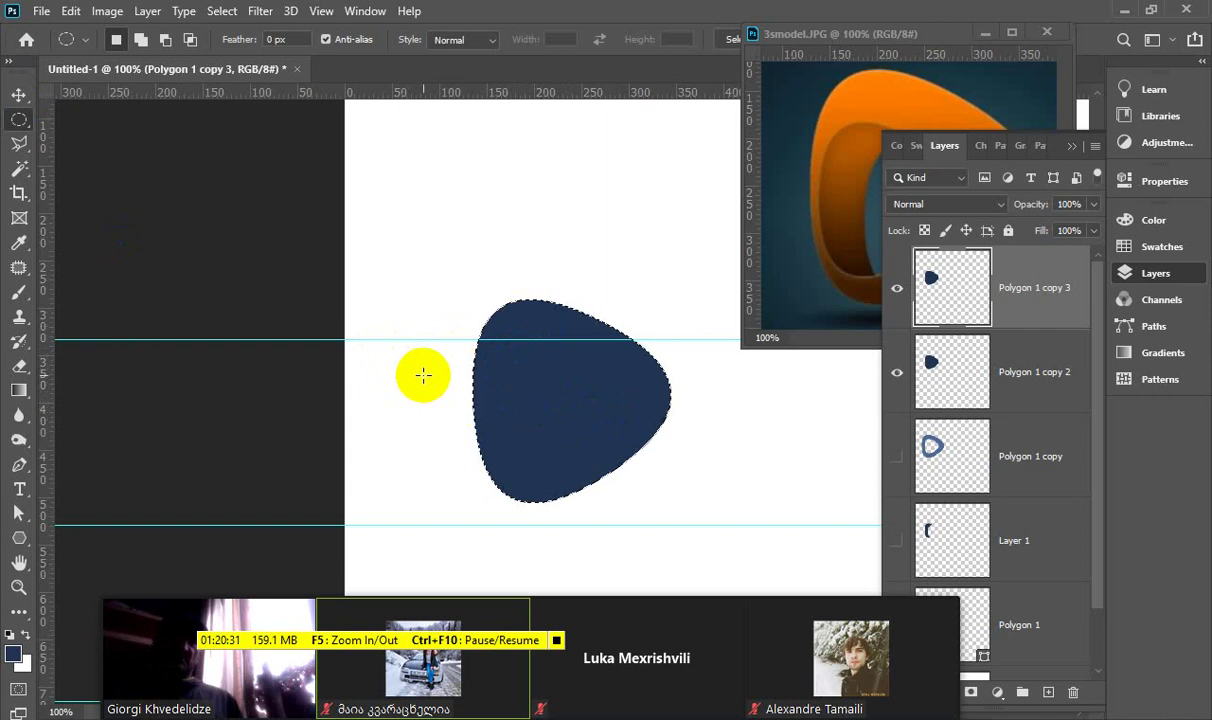
left_click(533, 393)
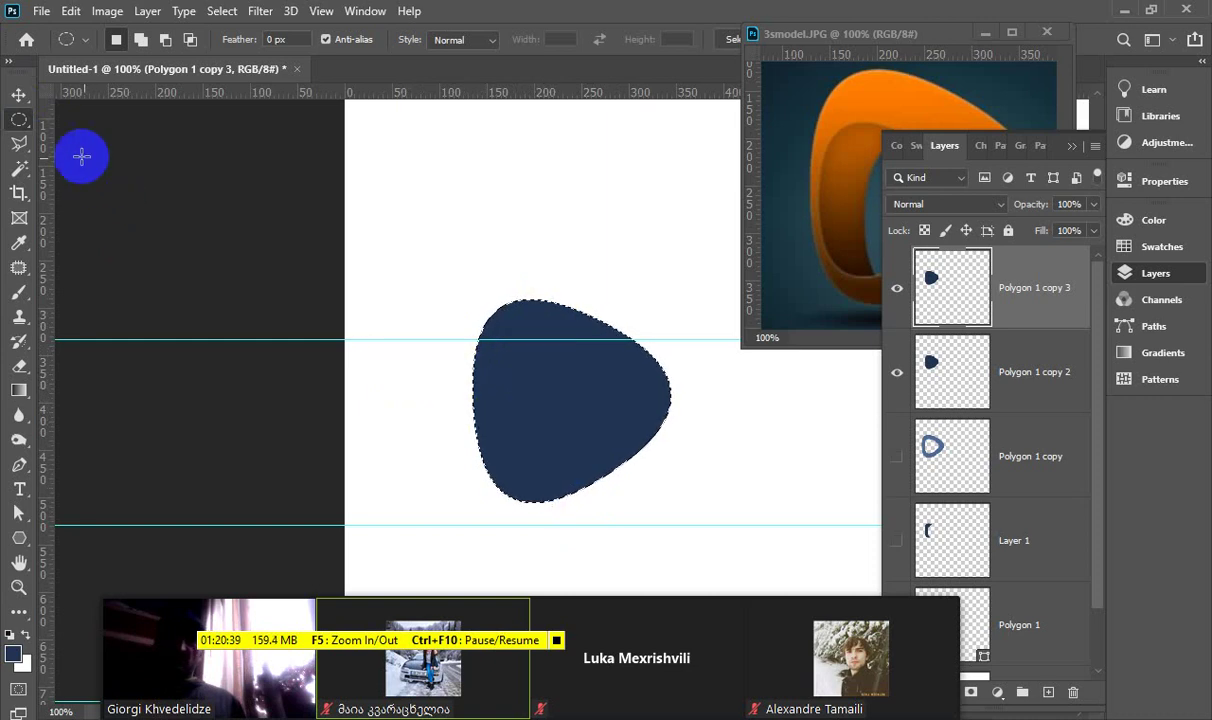
left_click_drag(526, 400, 559, 401)
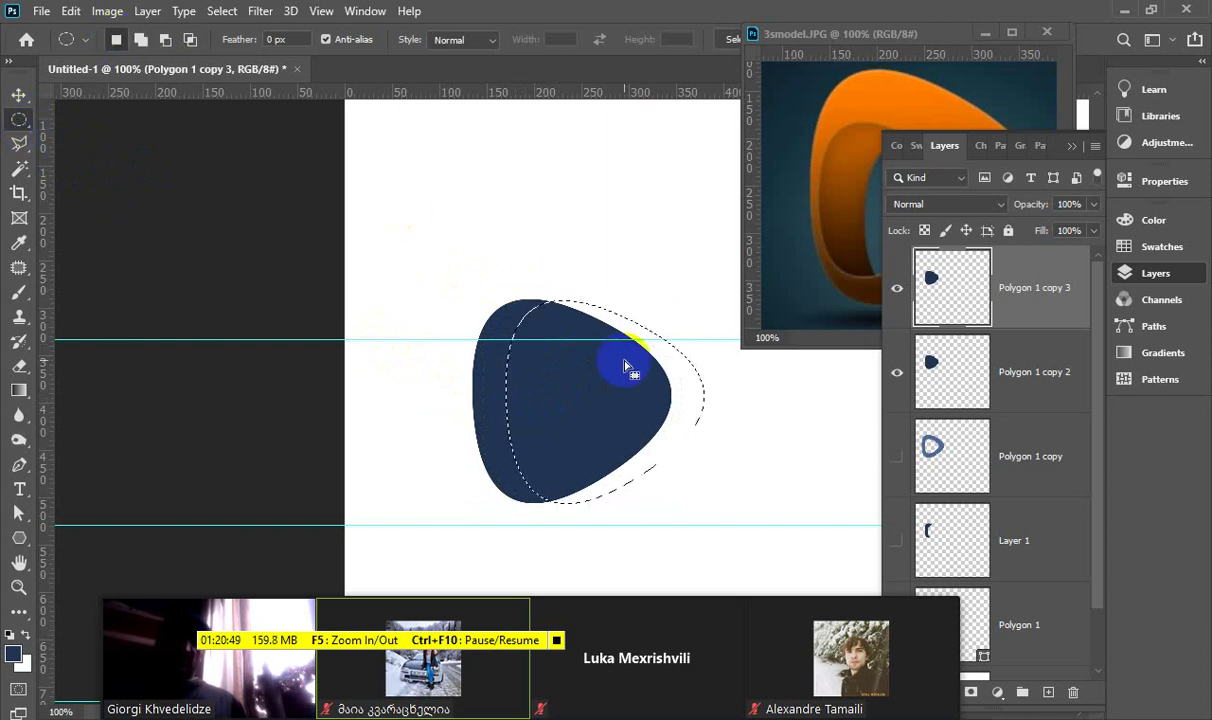
left_click_drag(572, 393, 598, 391)
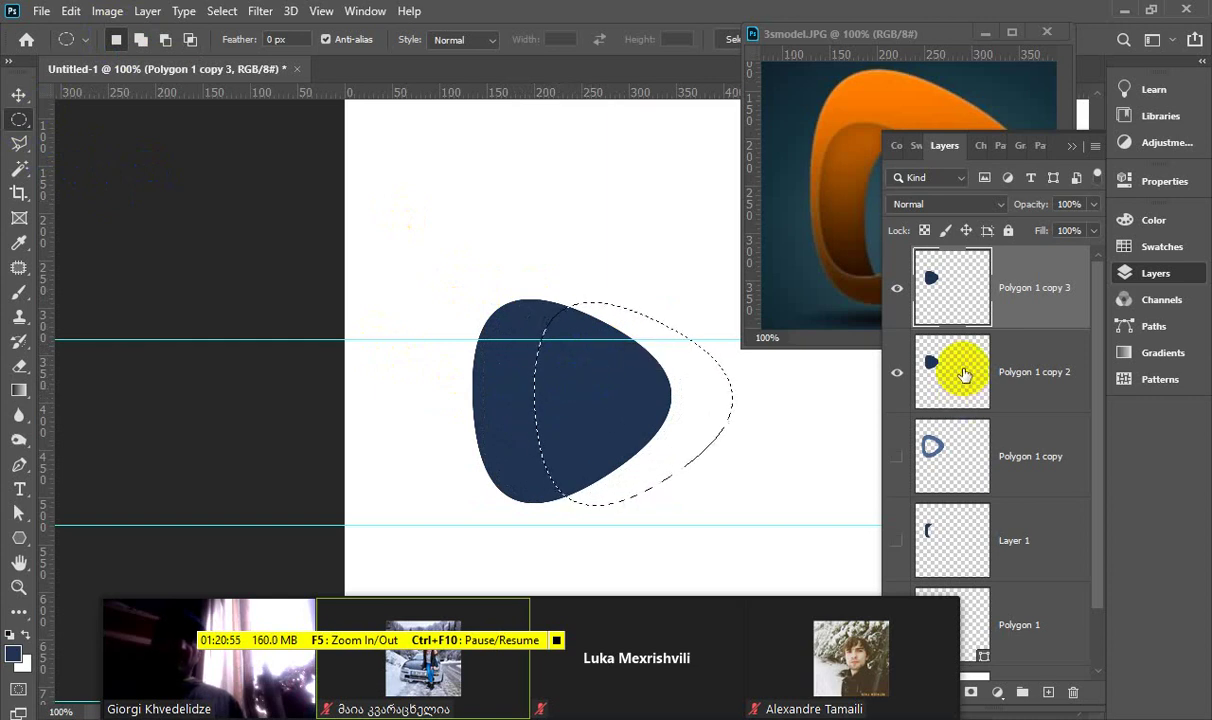
Delete the shifted area from Polygon 1 copy 2 with copy 3 hidden, then show the blue ring
left_click(957, 362)
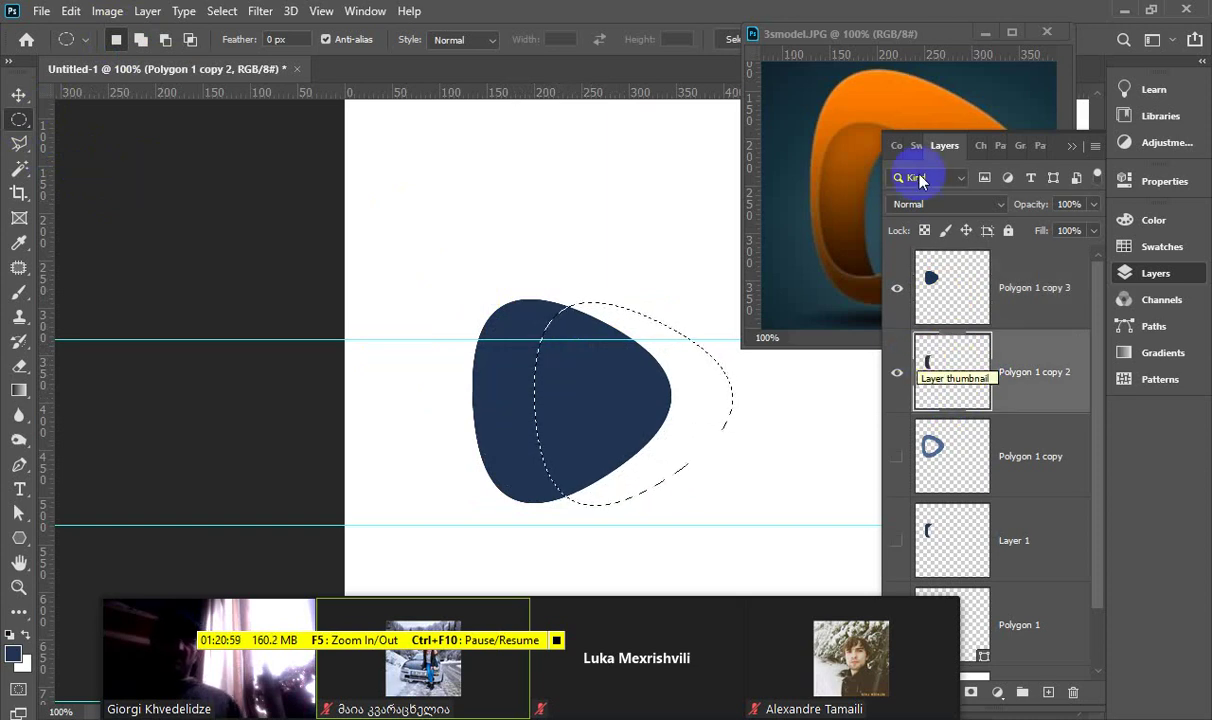
left_click(897, 290)
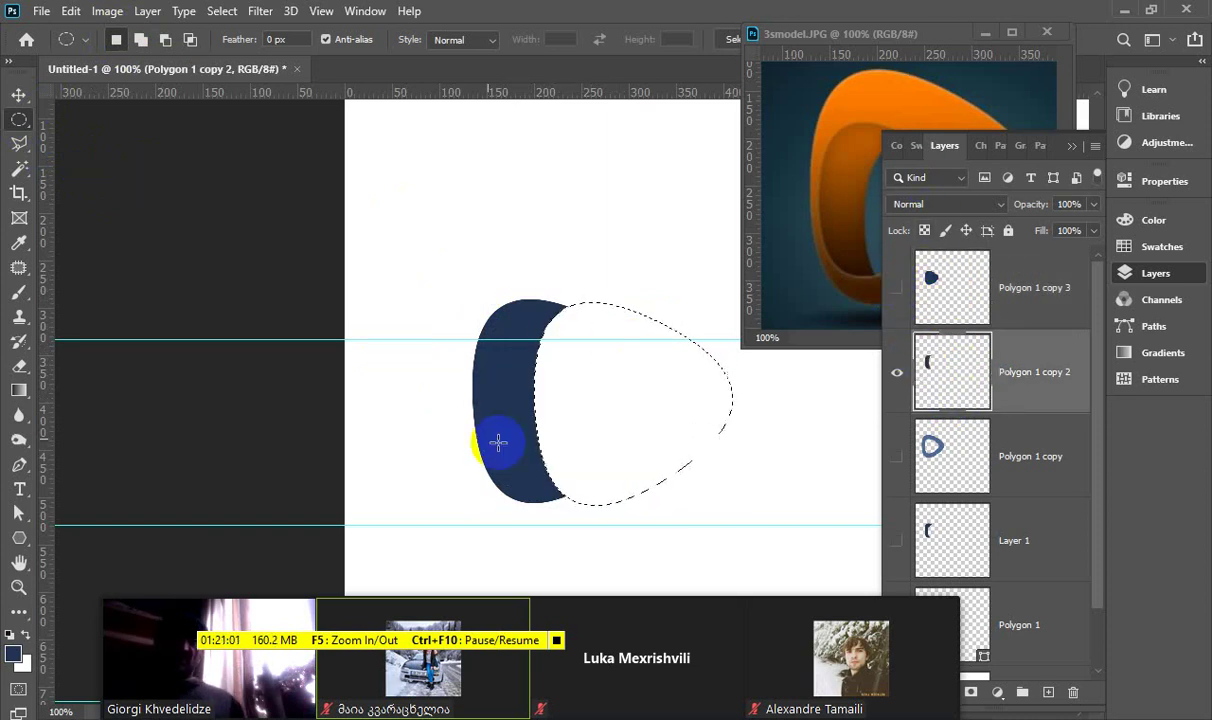
left_click(565, 398)
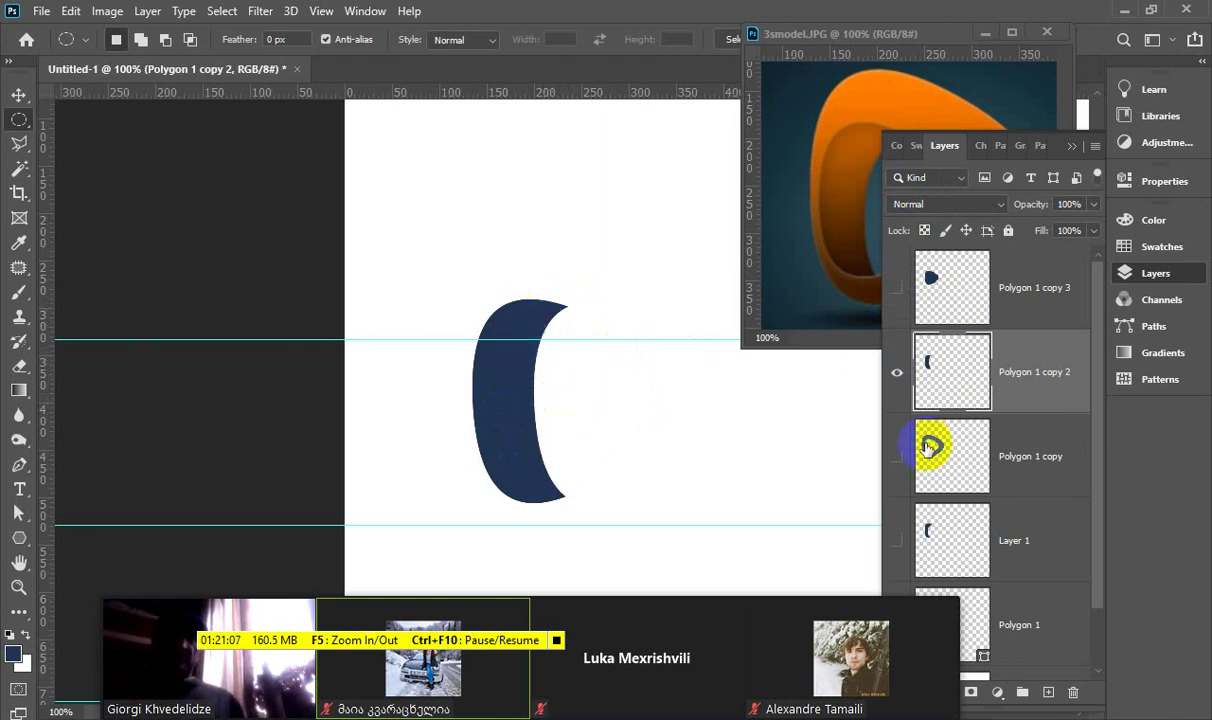
left_click(897, 458)
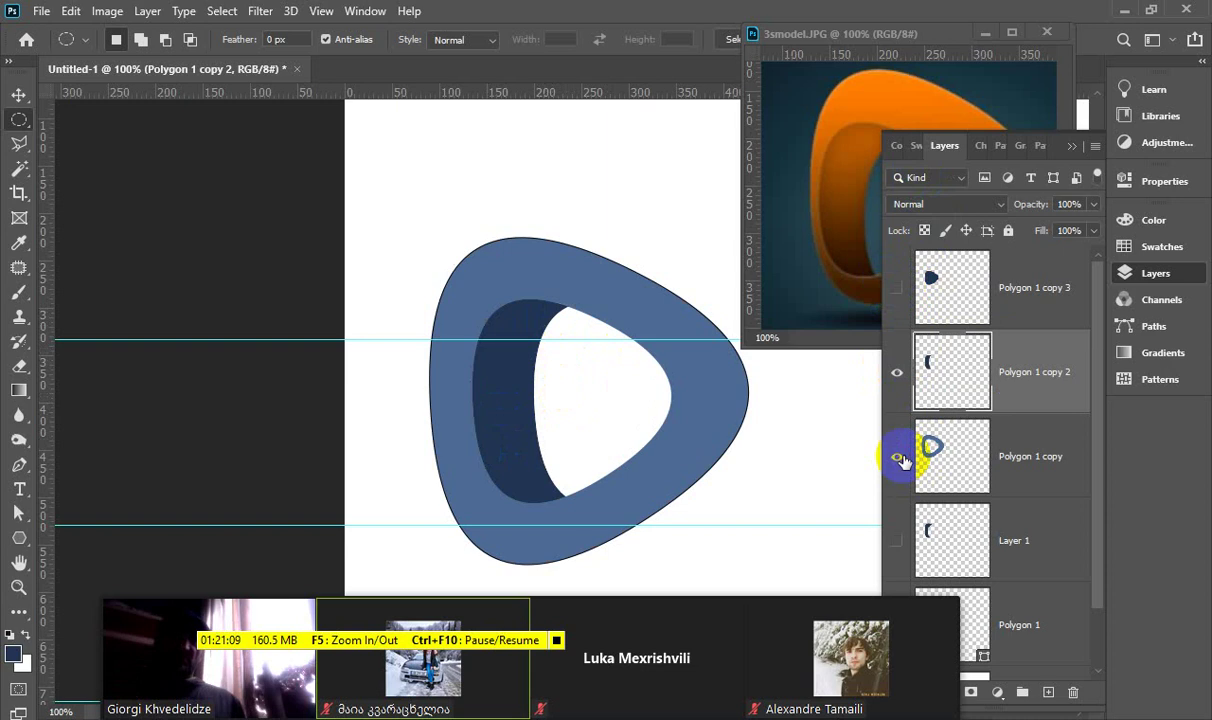
left_click(1071, 148)
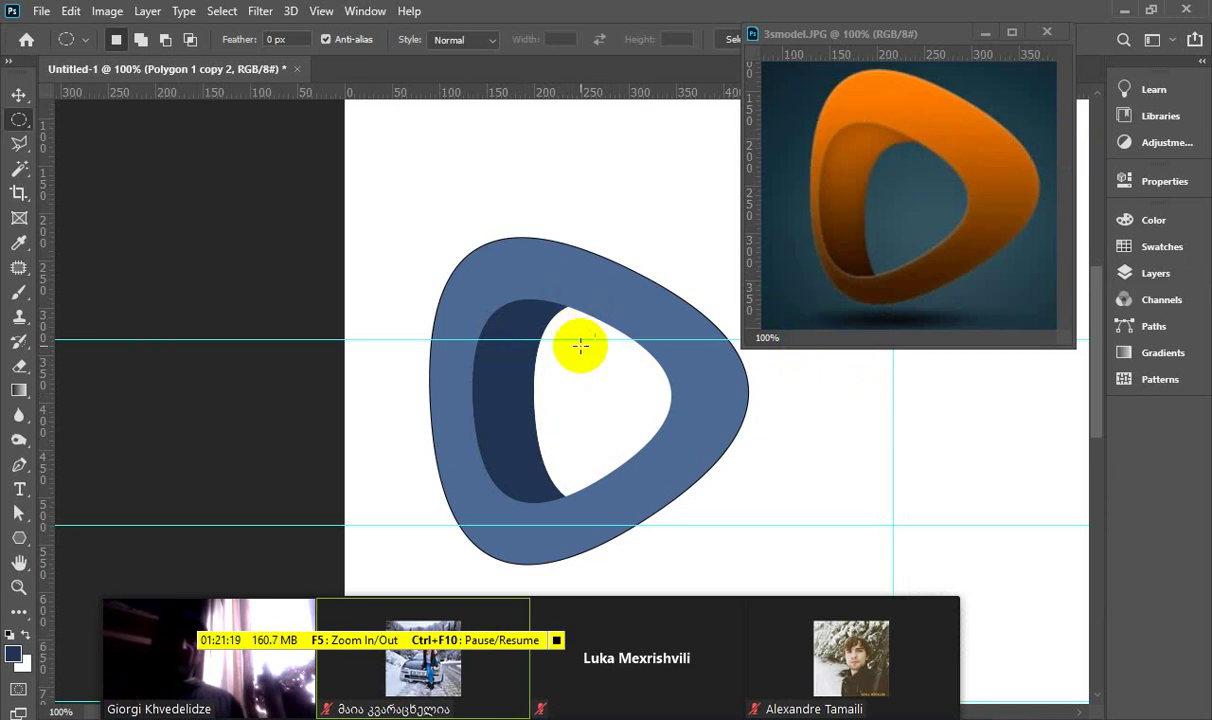
Inspect the ring's dark crescent with the Move tool, then show the Layers panel
left_click(574, 305)
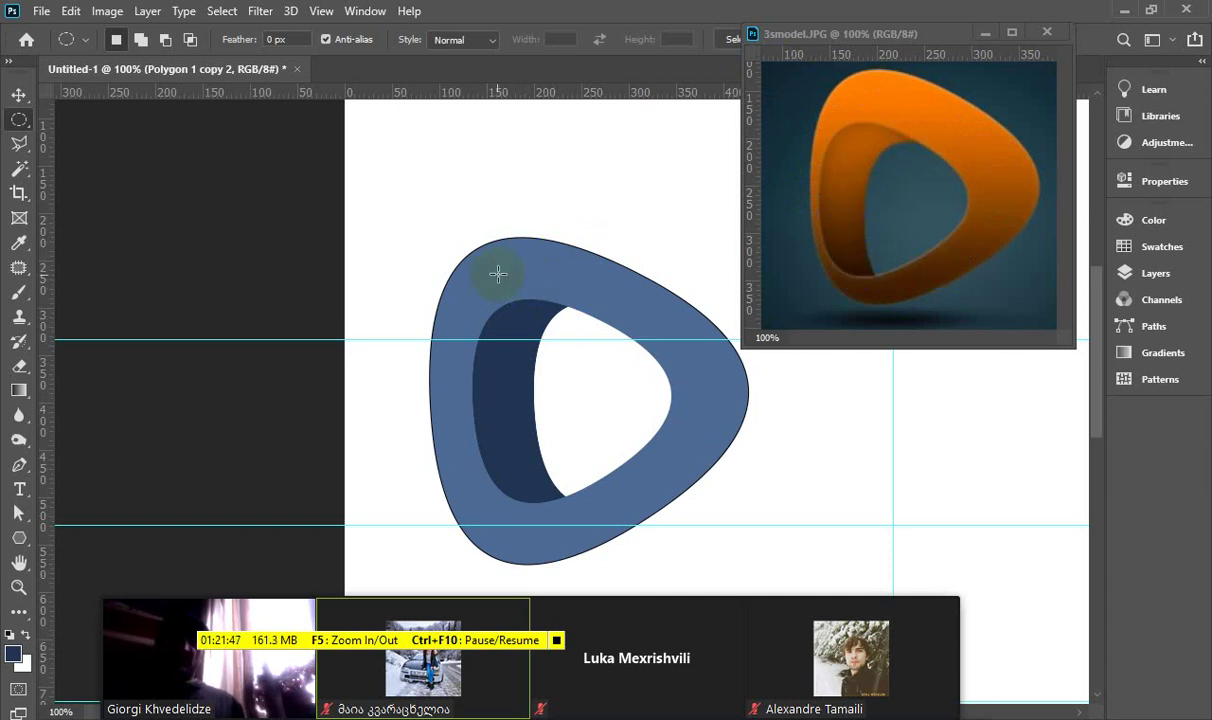
left_click(521, 253)
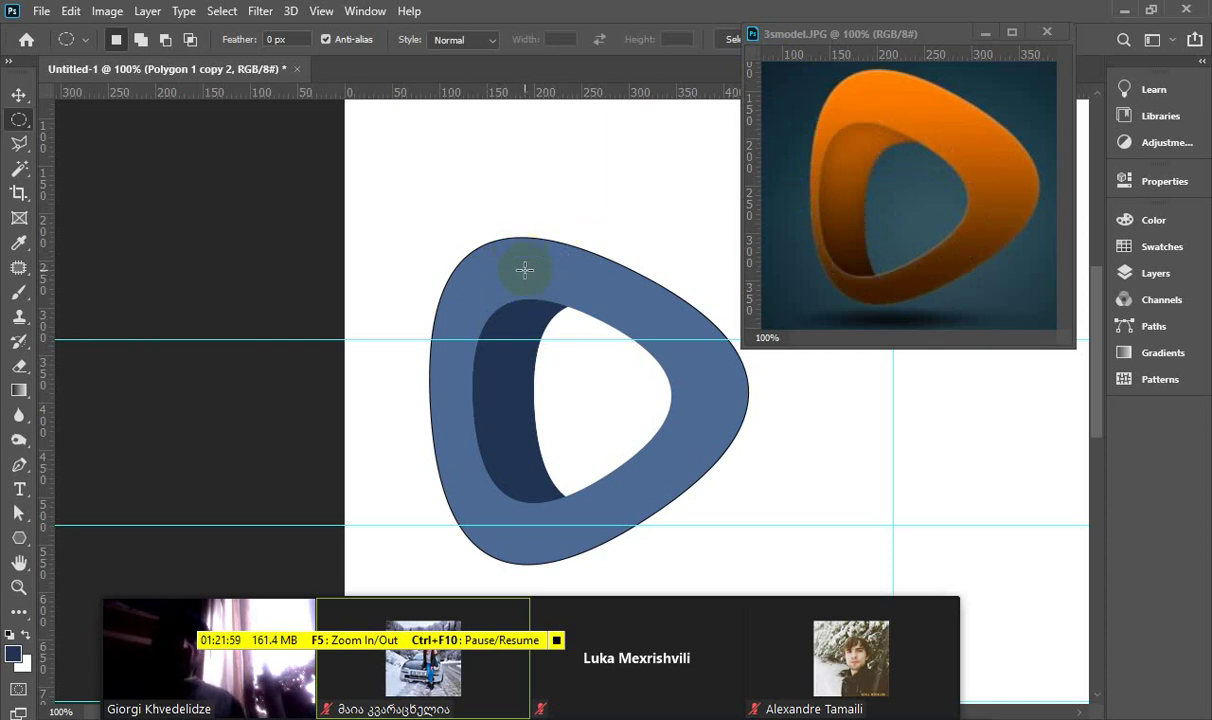
left_click(533, 302)
left_click(770, 92)
left_click(873, 97)
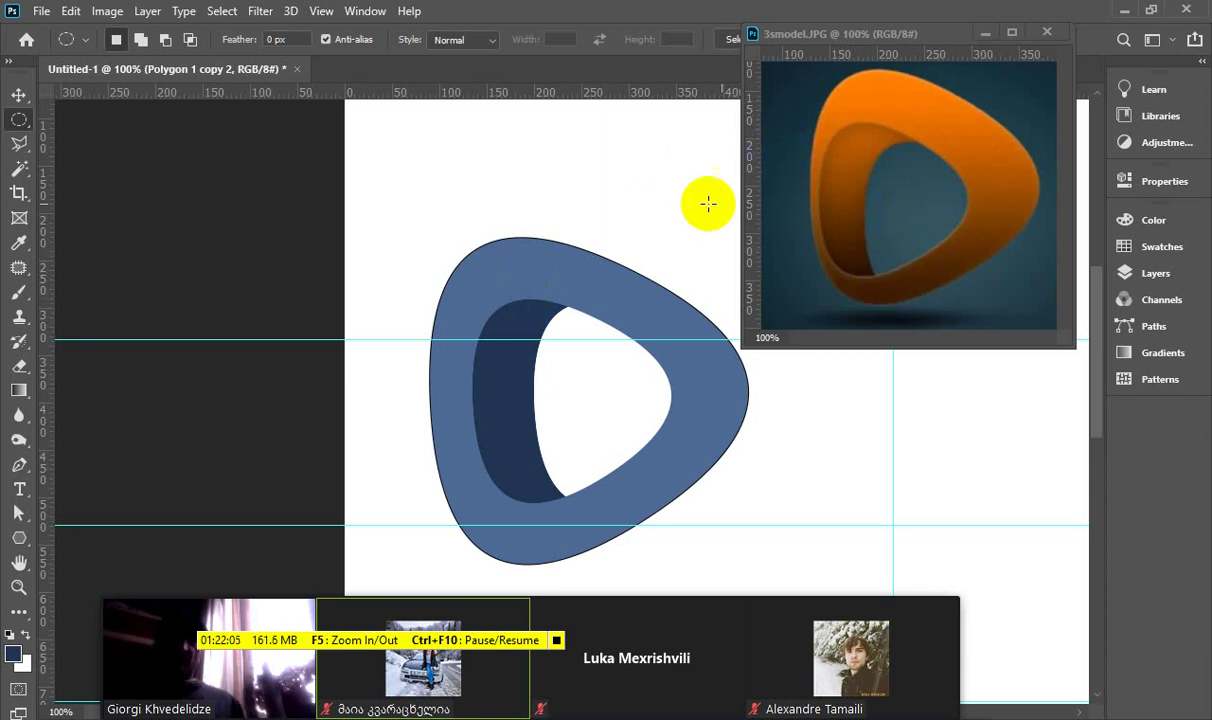
left_click(18, 95)
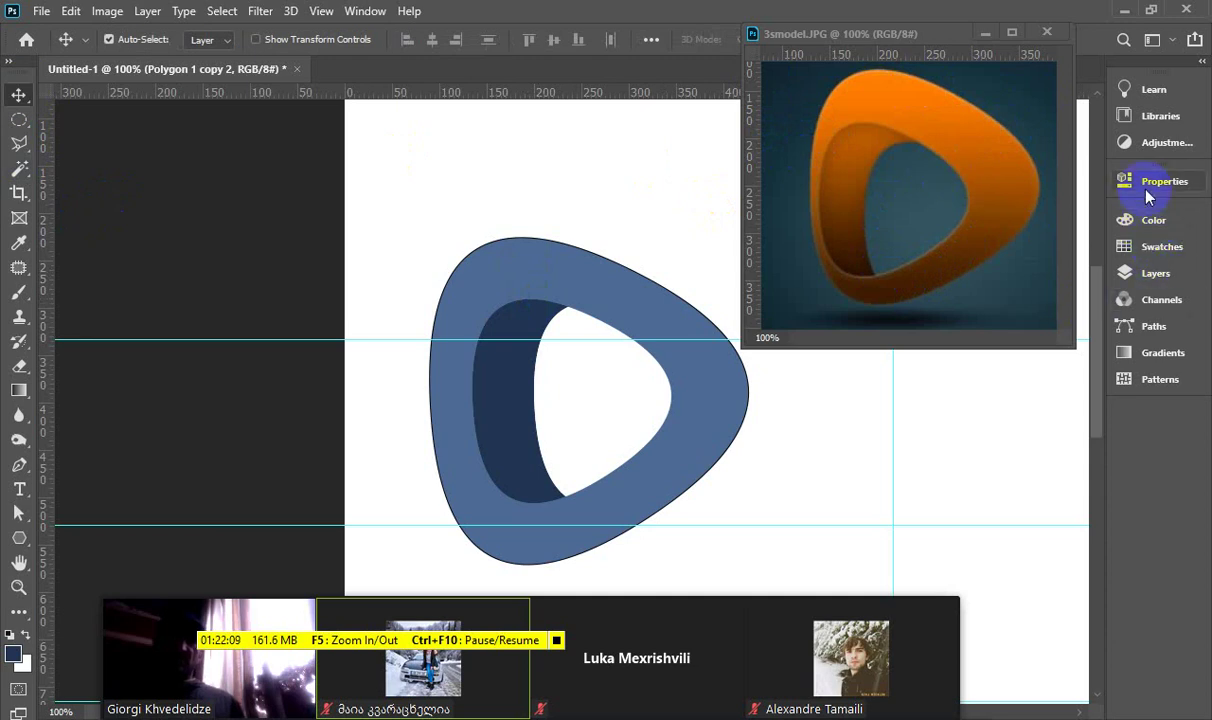
left_click(780, 218)
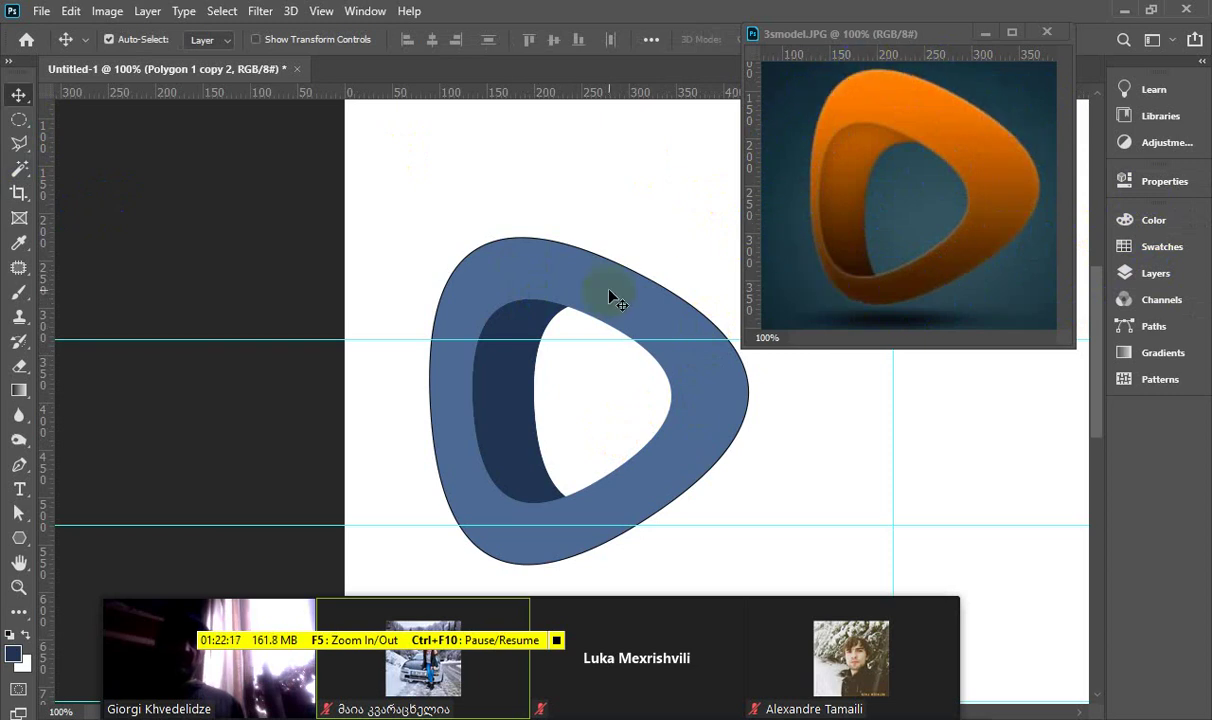
left_click(833, 314)
left_click(1163, 280)
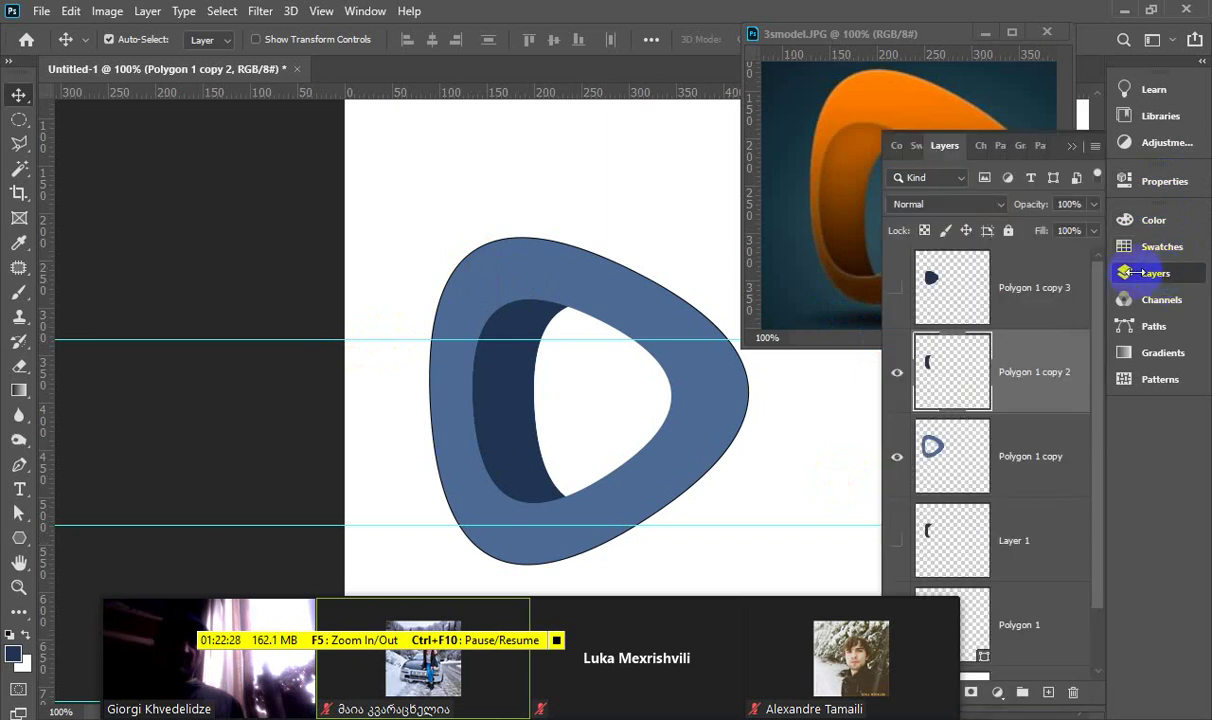
Load the blue ring's outline as a selection and bring up the Gradient Editor
left_click(934, 452, "ctrl")
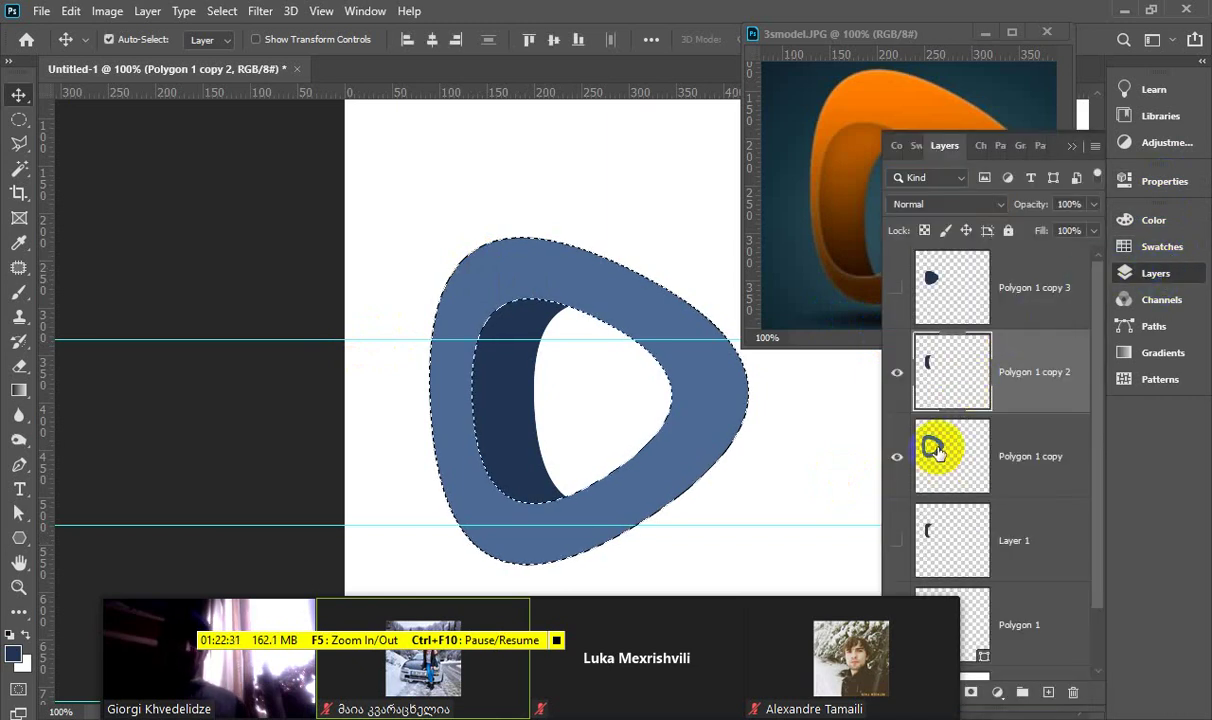
left_click(16, 392)
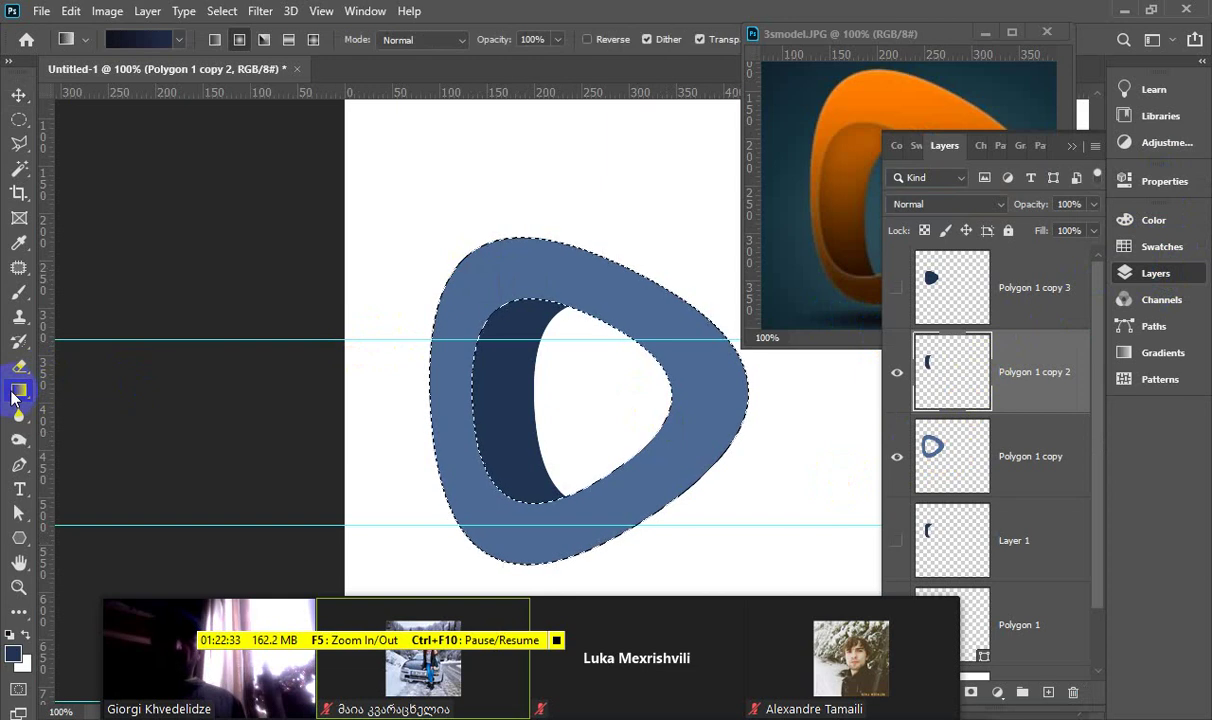
left_click(141, 42)
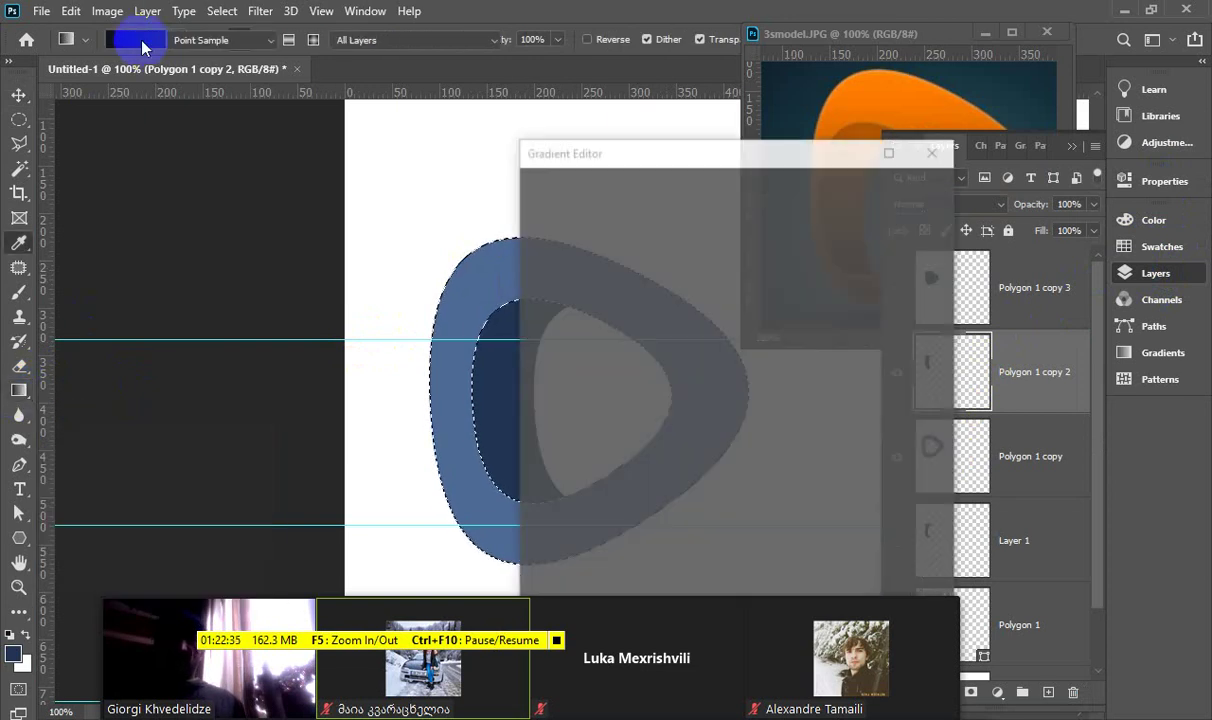
mouse_move(638, 150)
left_mouse_down()
mouse_move(1036, 162)
mouse_move(1043, 318)
mouse_move(960, 210)
mouse_move(952, 260)
mouse_move(1023, 248)
mouse_move(1021, 215)
left_mouse_up()
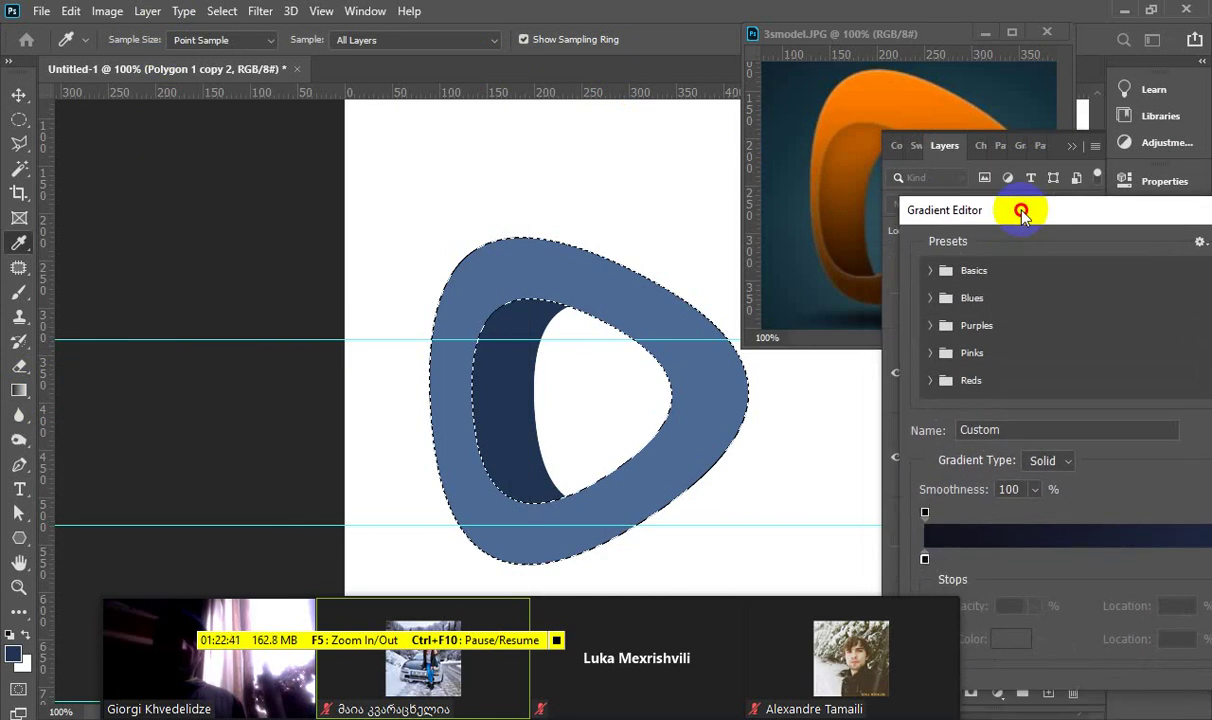
Set the left stop to orange sampled from 3smodel.JPG and confirm the orange-to-navy gradient
left_click(924, 559)
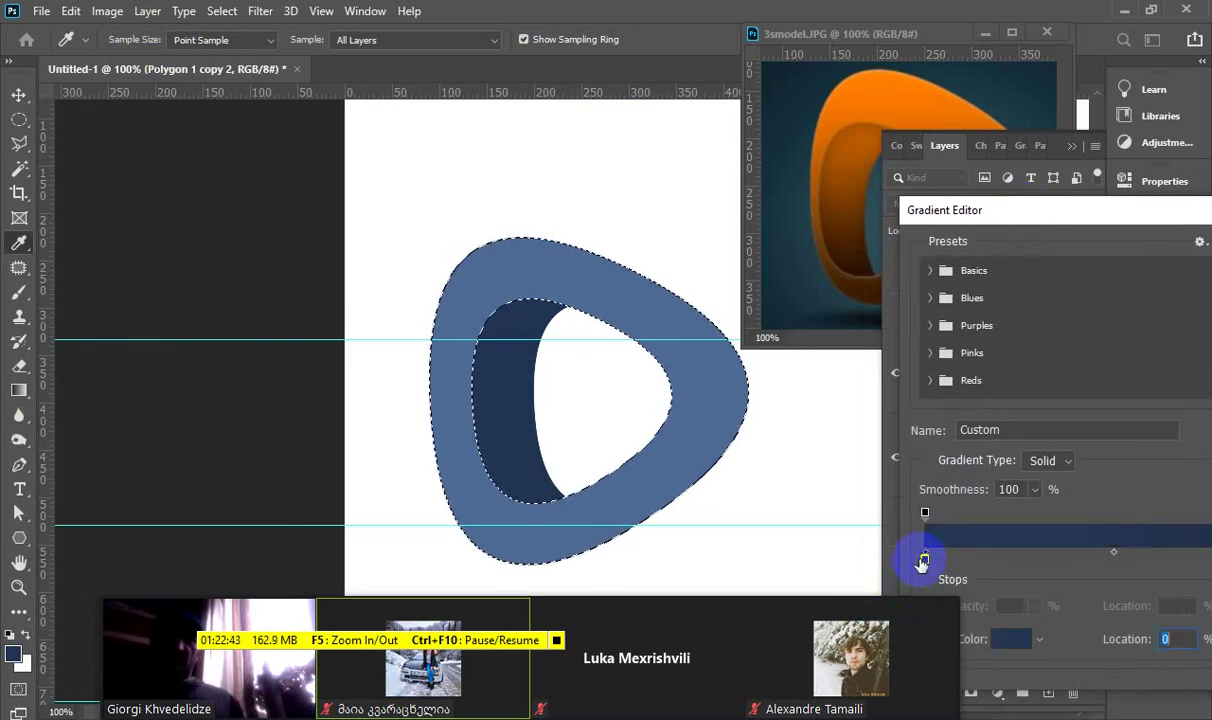
left_click(858, 93)
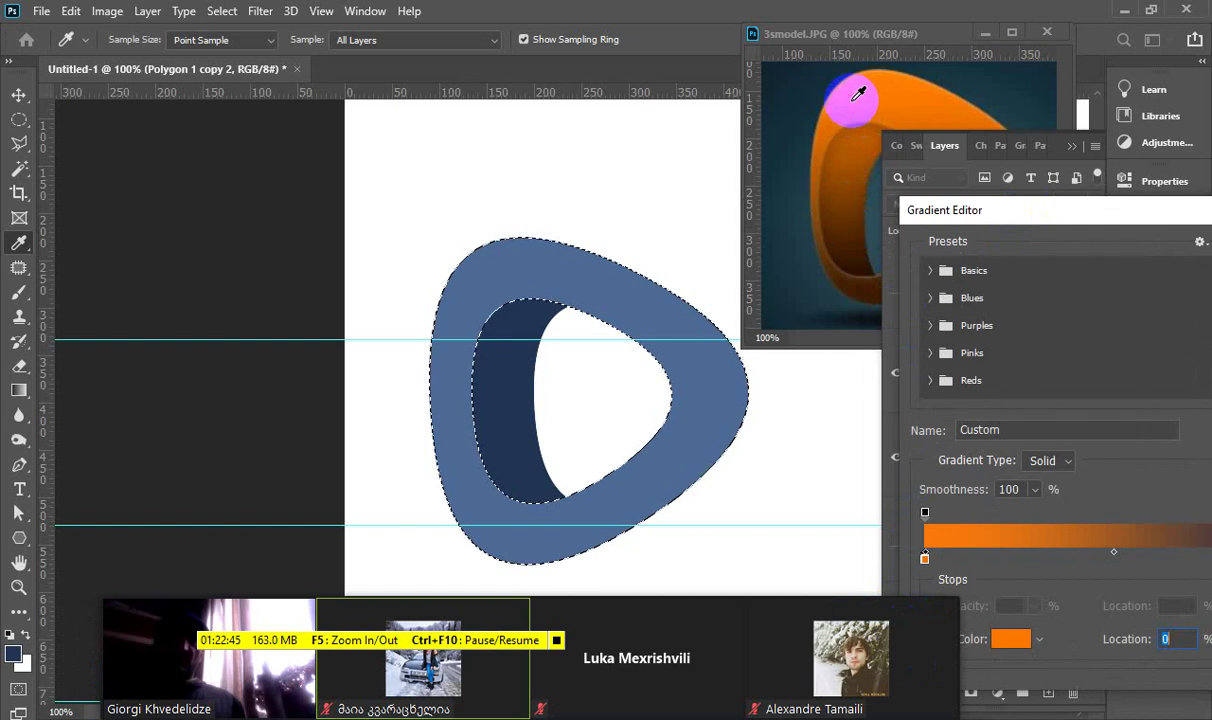
left_click_drag(853, 107, 826, 120)
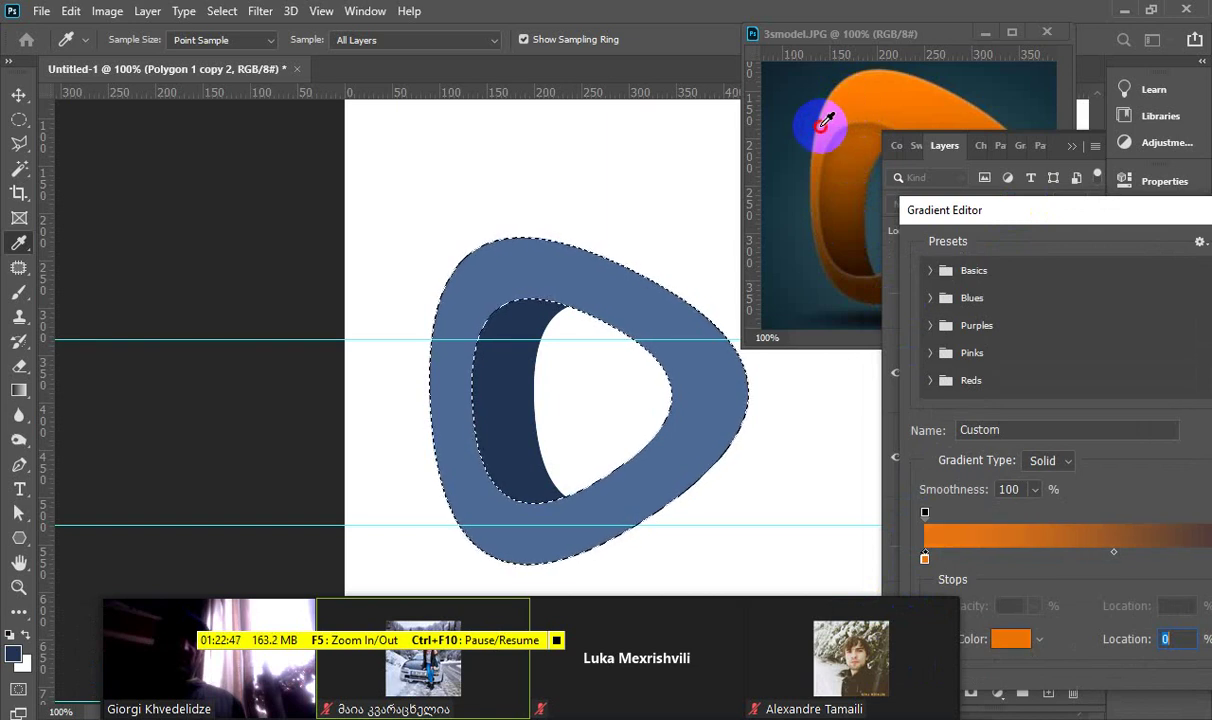
left_click(1037, 212)
left_click_drag(1037, 212, 811, 198)
left_click(1065, 245)
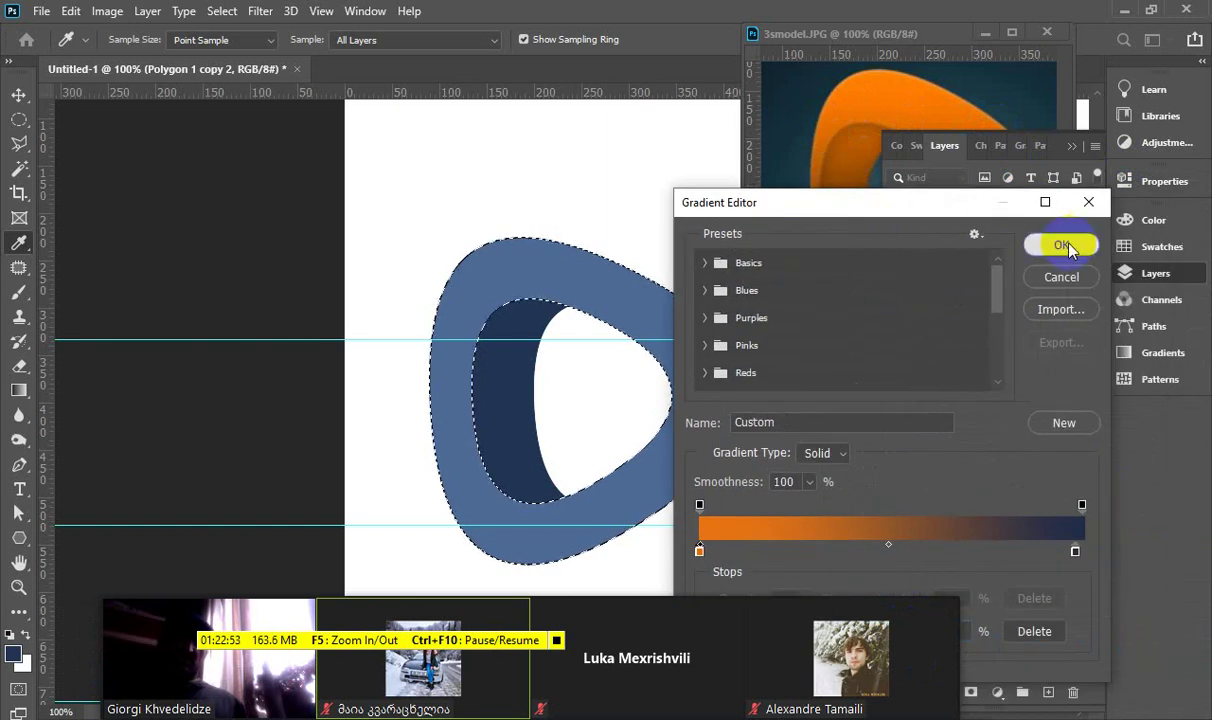
left_click(501, 323)
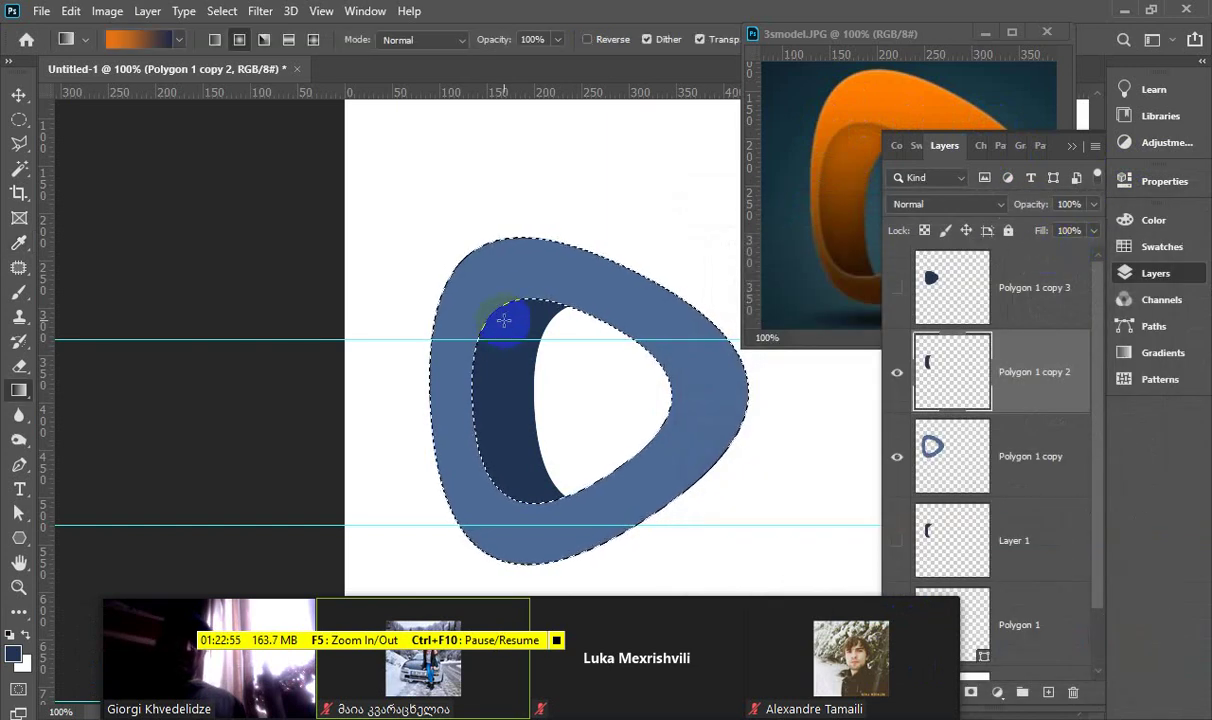
Try several linear and radial orange-to-navy gradient fills across the ring selection
left_click_drag(474, 240, 662, 474)
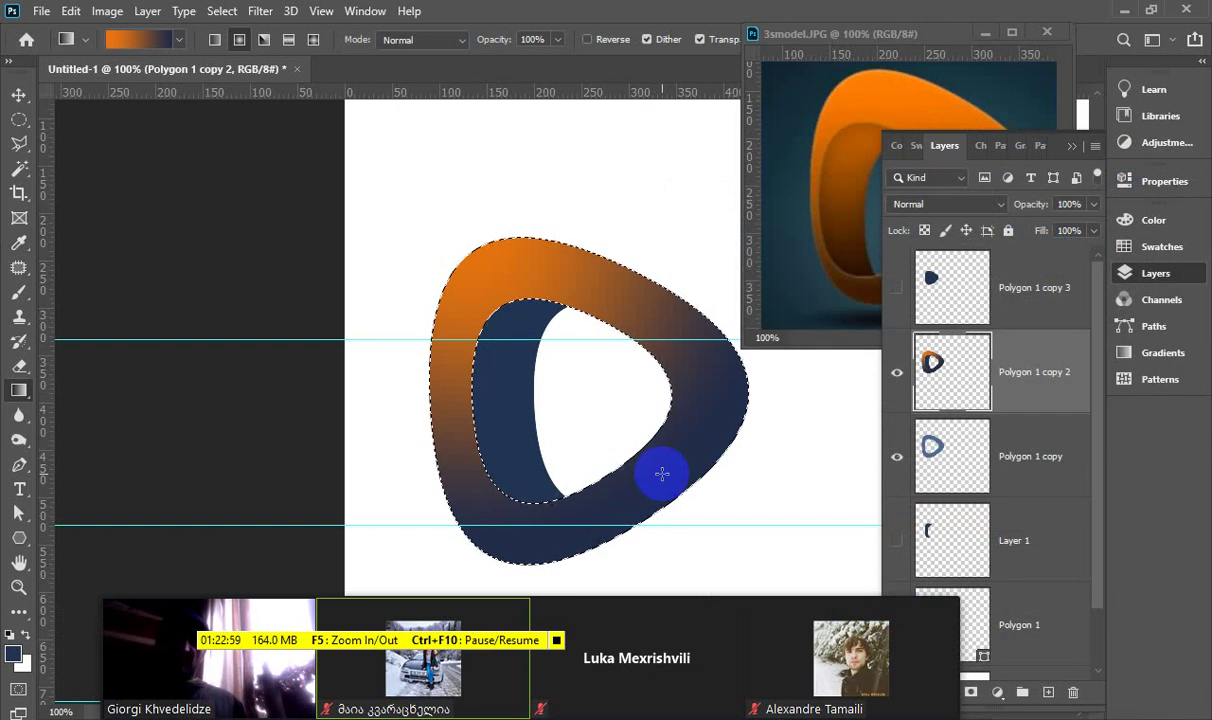
left_click(214, 39)
left_click_drag(484, 231, 627, 441)
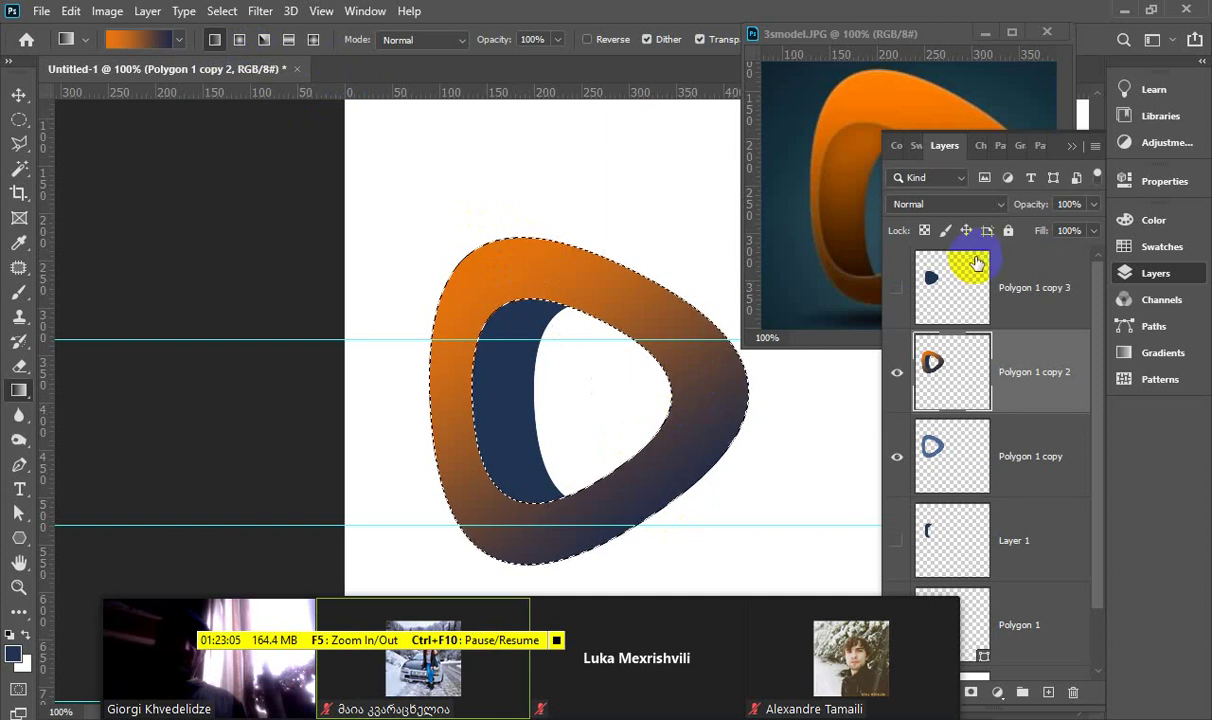
left_click(1070, 146)
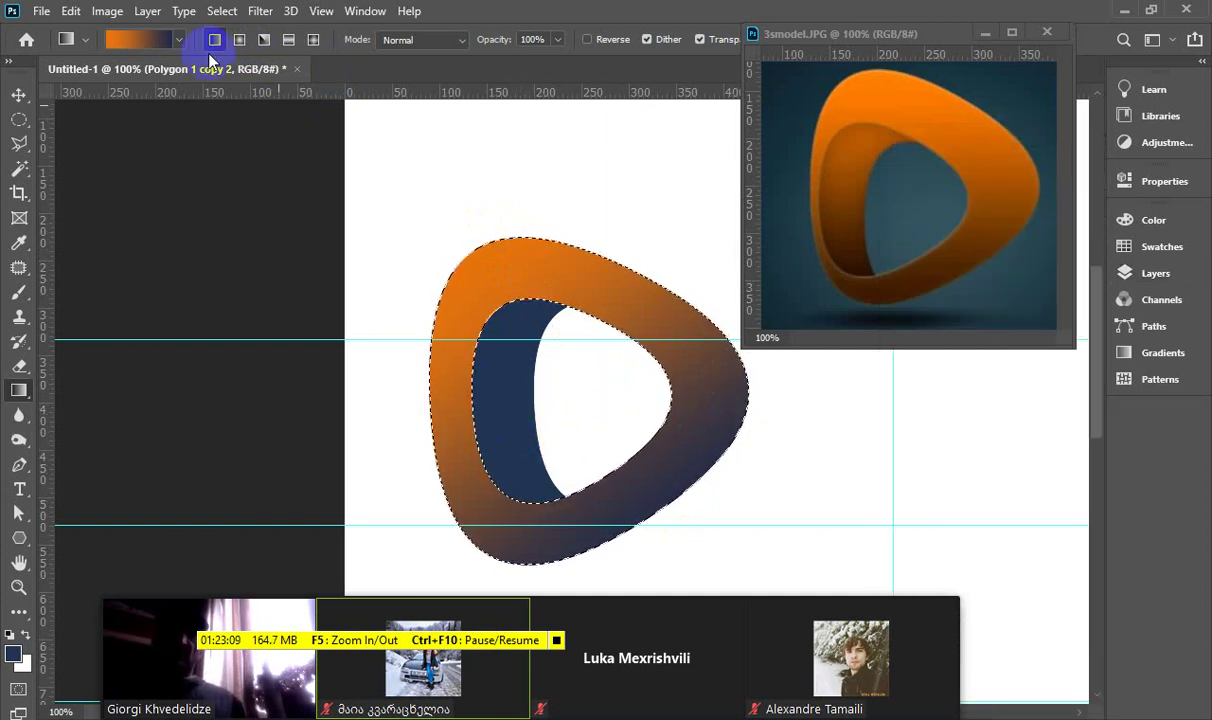
left_click(239, 39)
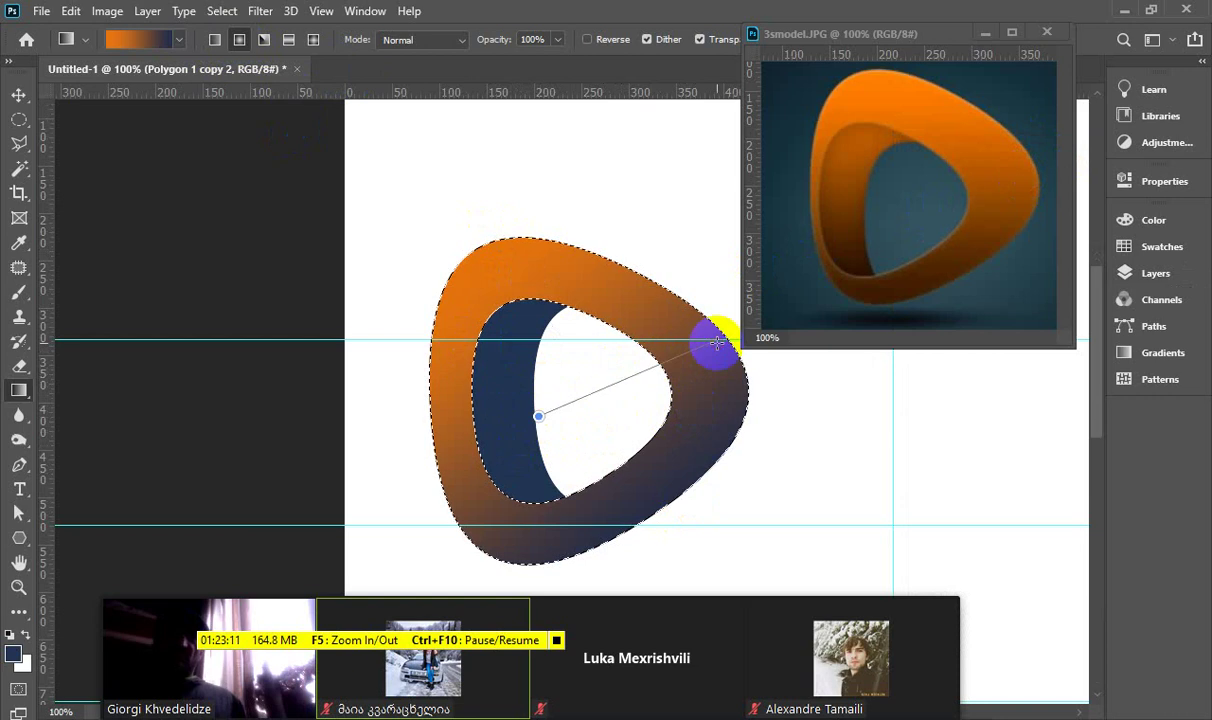
left_click_drag(538, 416, 717, 342)
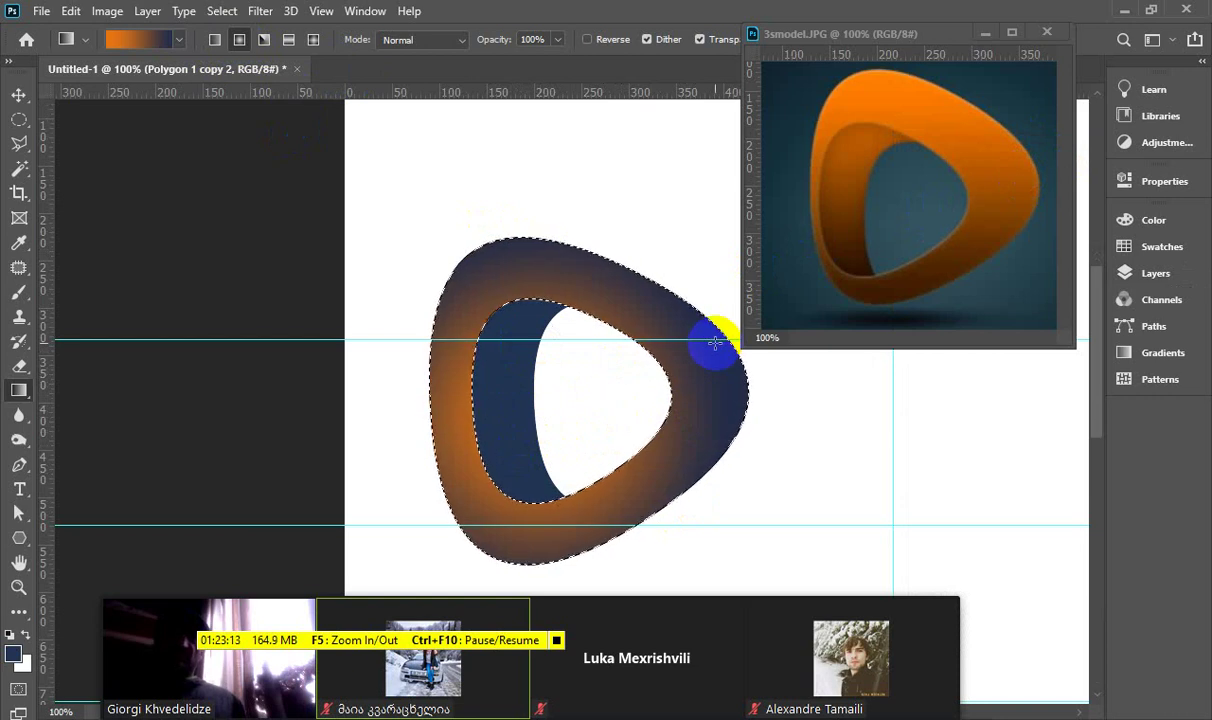
left_click_drag(583, 397, 452, 489)
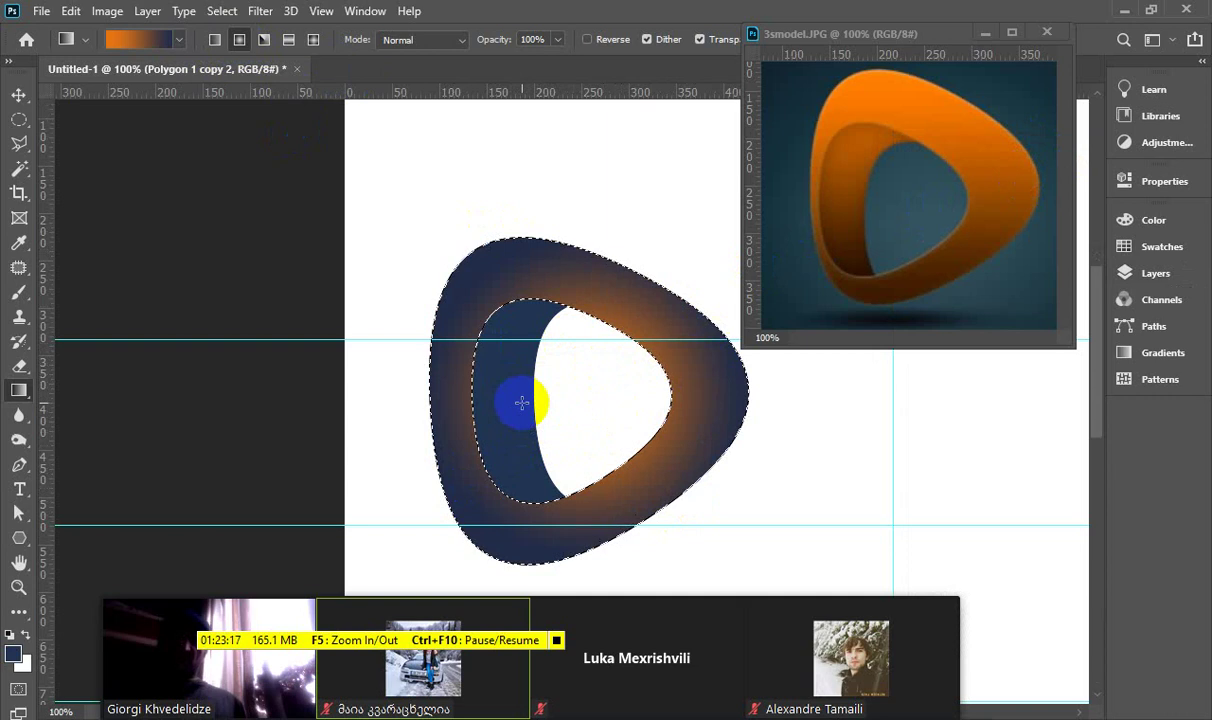
left_click_drag(460, 258, 522, 404)
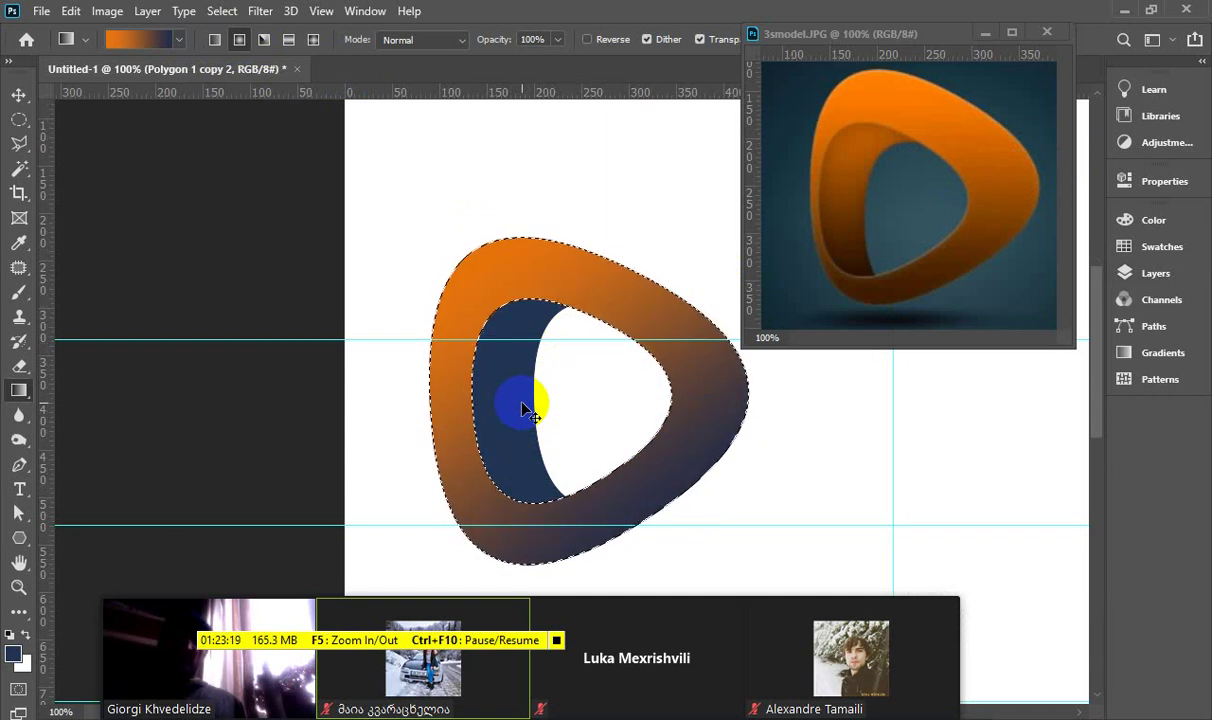
Refill the ring with a linear gradient, orange at top to dark brown at bottom, and deselect
key("ctrl+z")
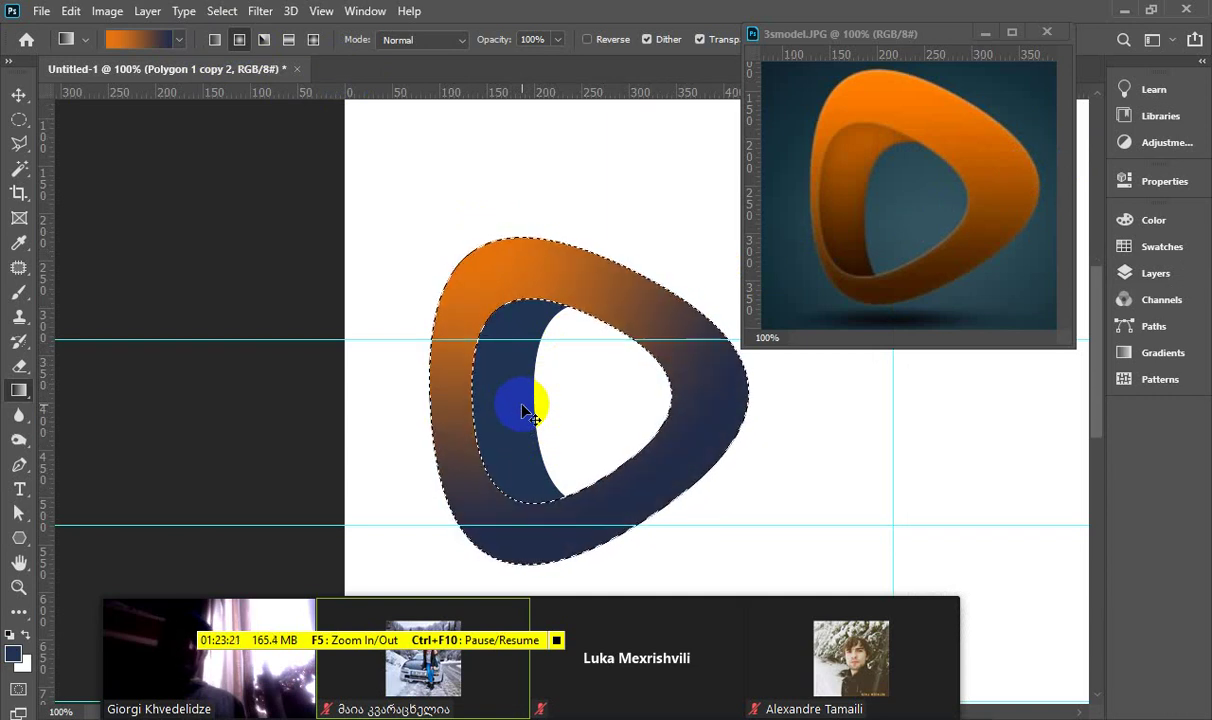
key("ctrl+z")
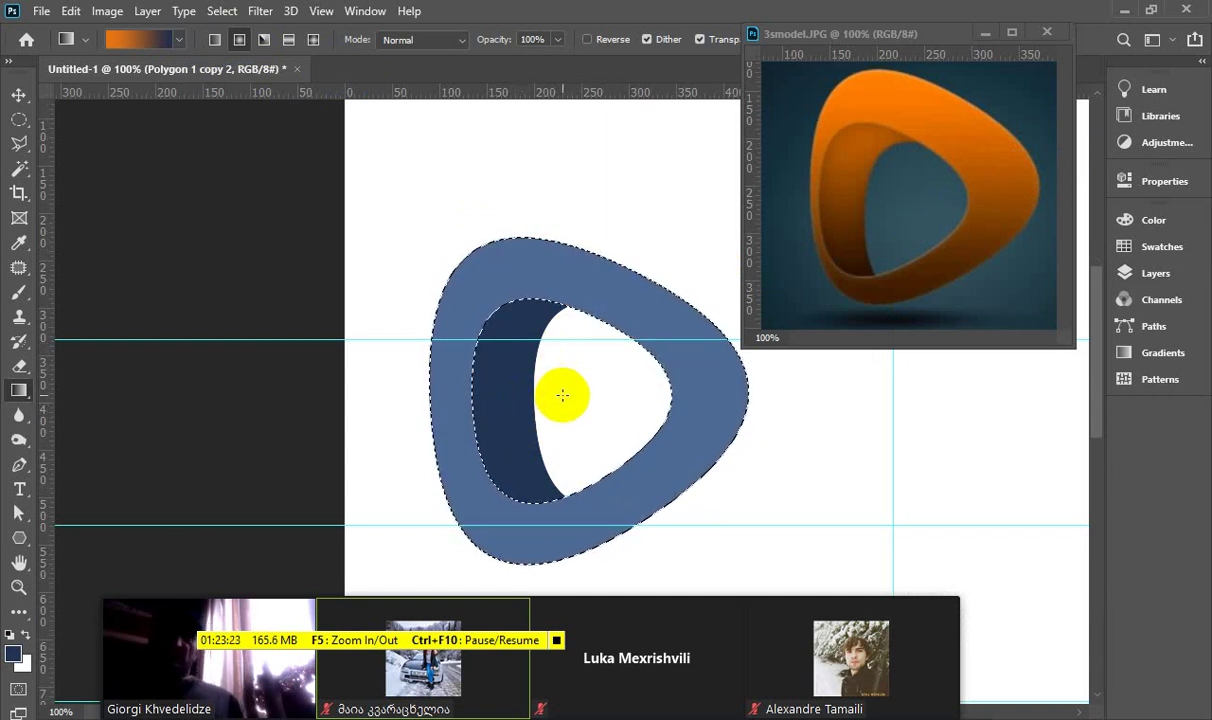
left_click_drag(563, 395, 734, 395)
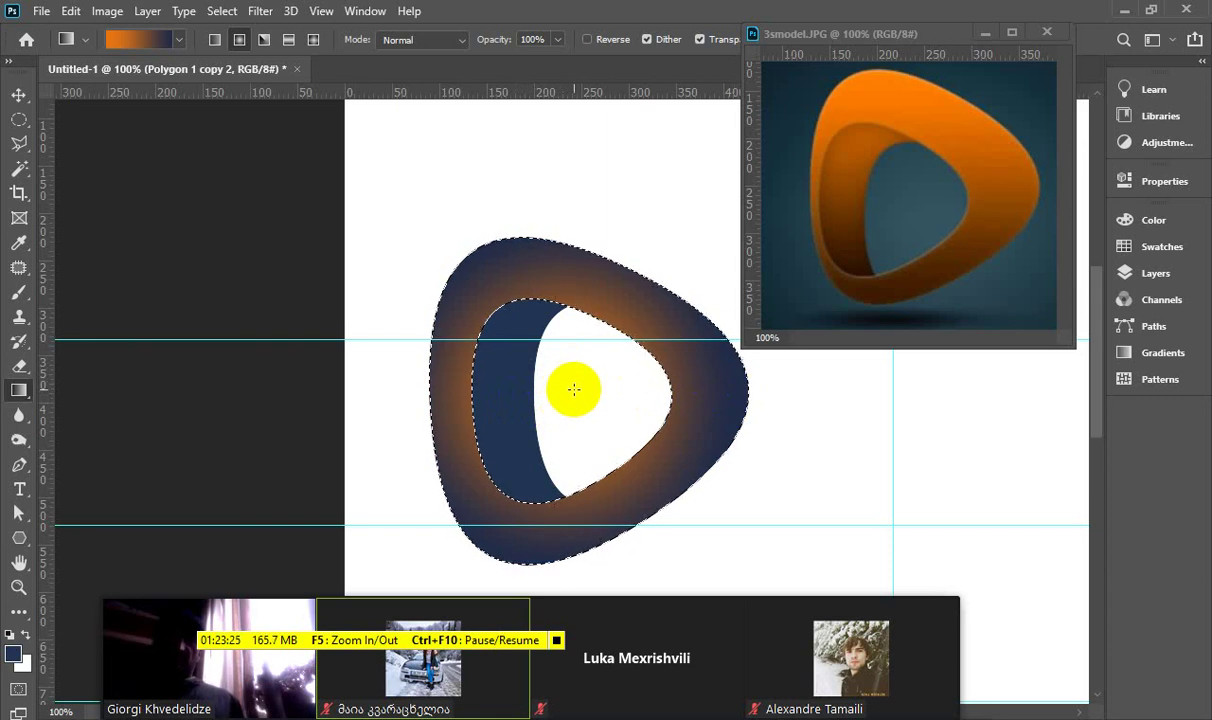
key("ctrl+z")
left_click(216, 42)
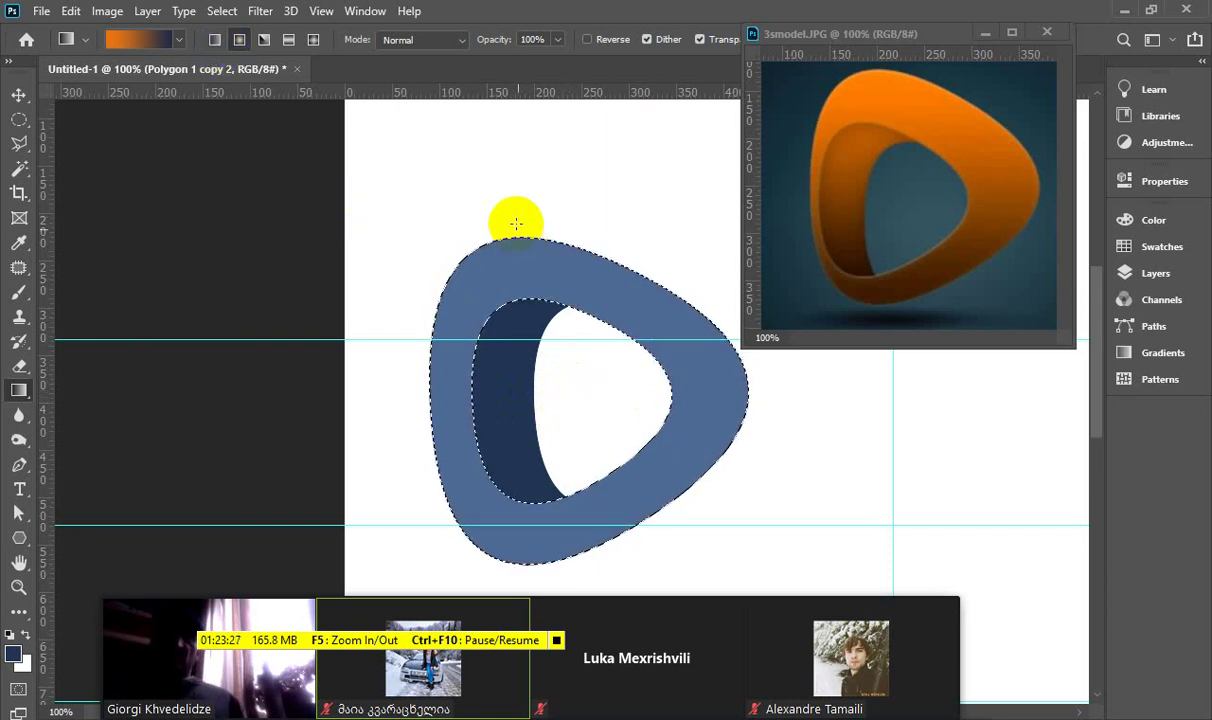
left_click_drag(500, 195, 718, 615)
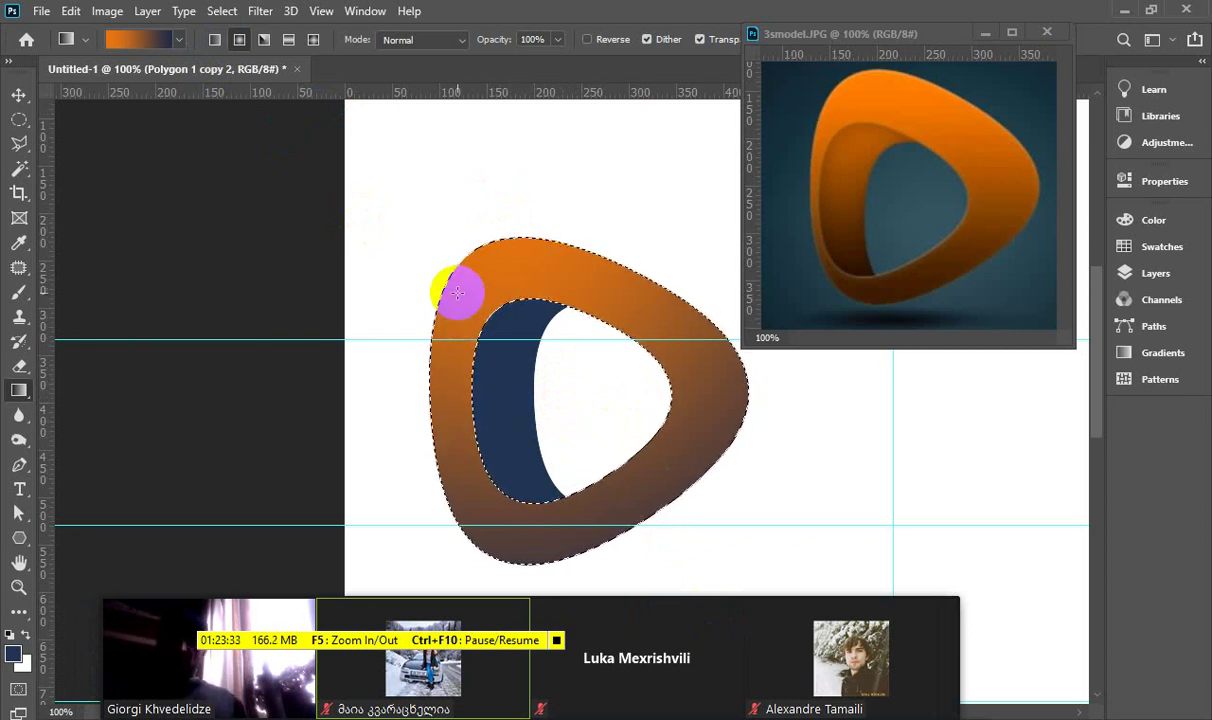
key("ctrl+d")
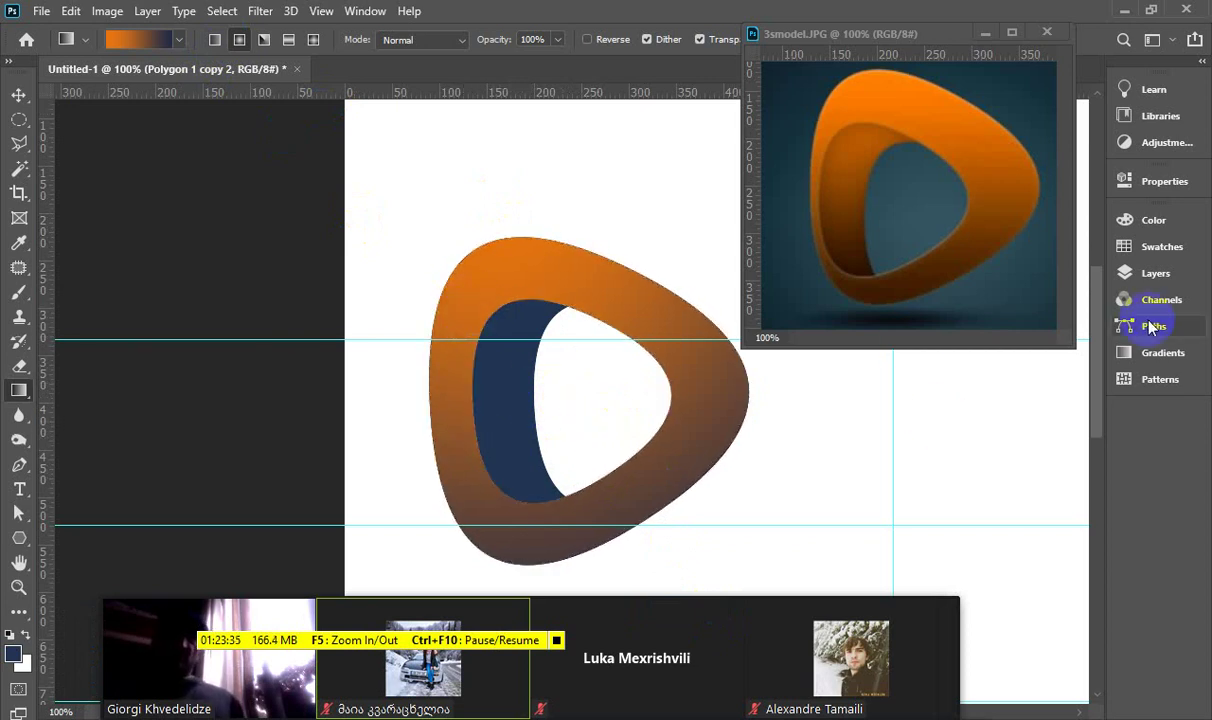
Toggle the orange gradient ring layer off and on to compare, then load and clear its selection
left_click(1152, 276)
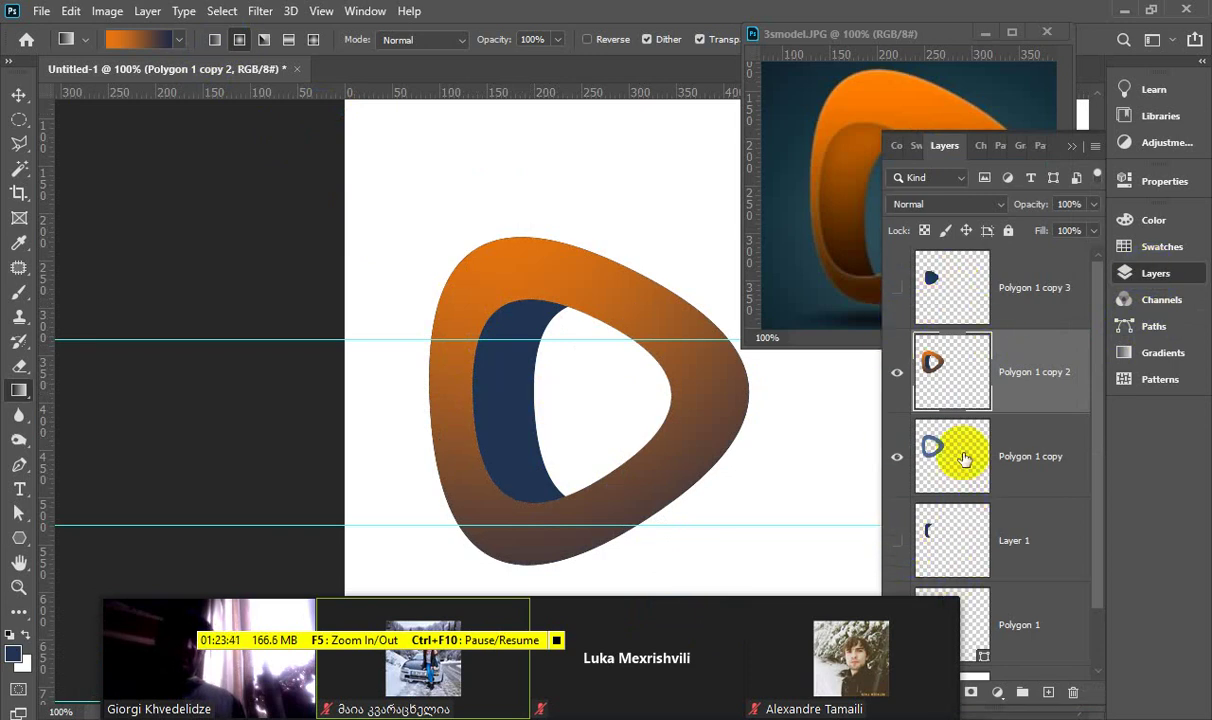
left_click(897, 373)
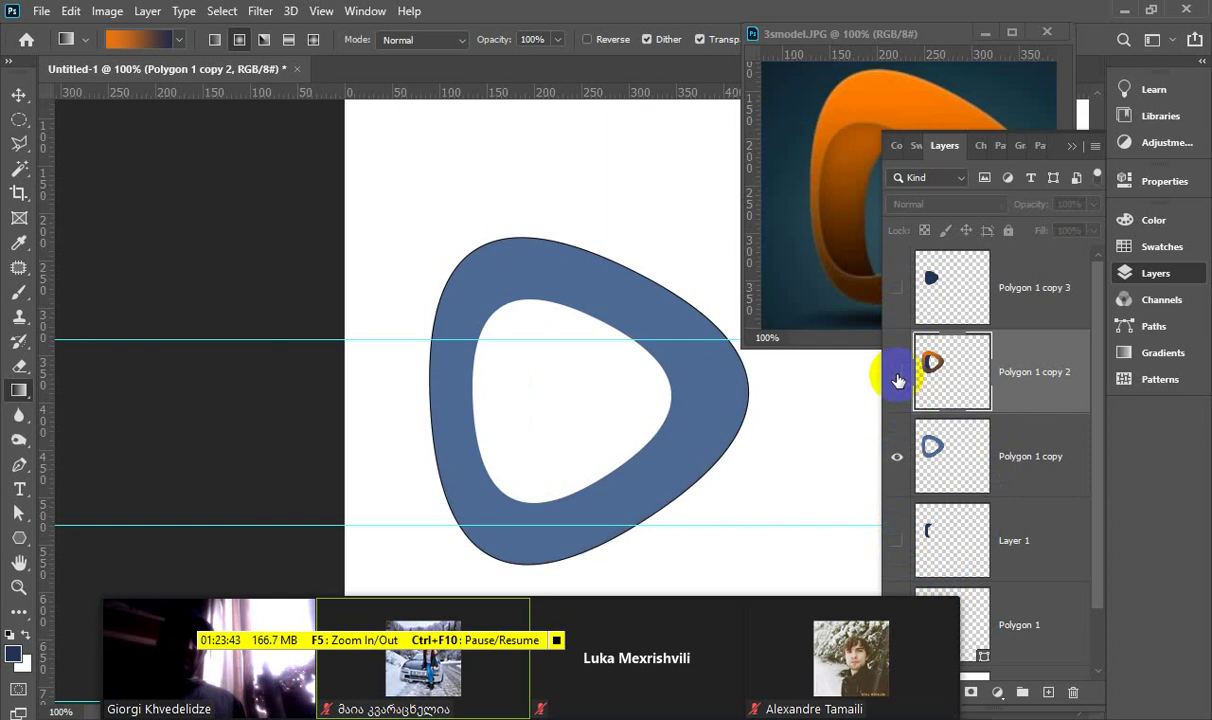
left_click(897, 374)
left_click(897, 374)
left_click(897, 376)
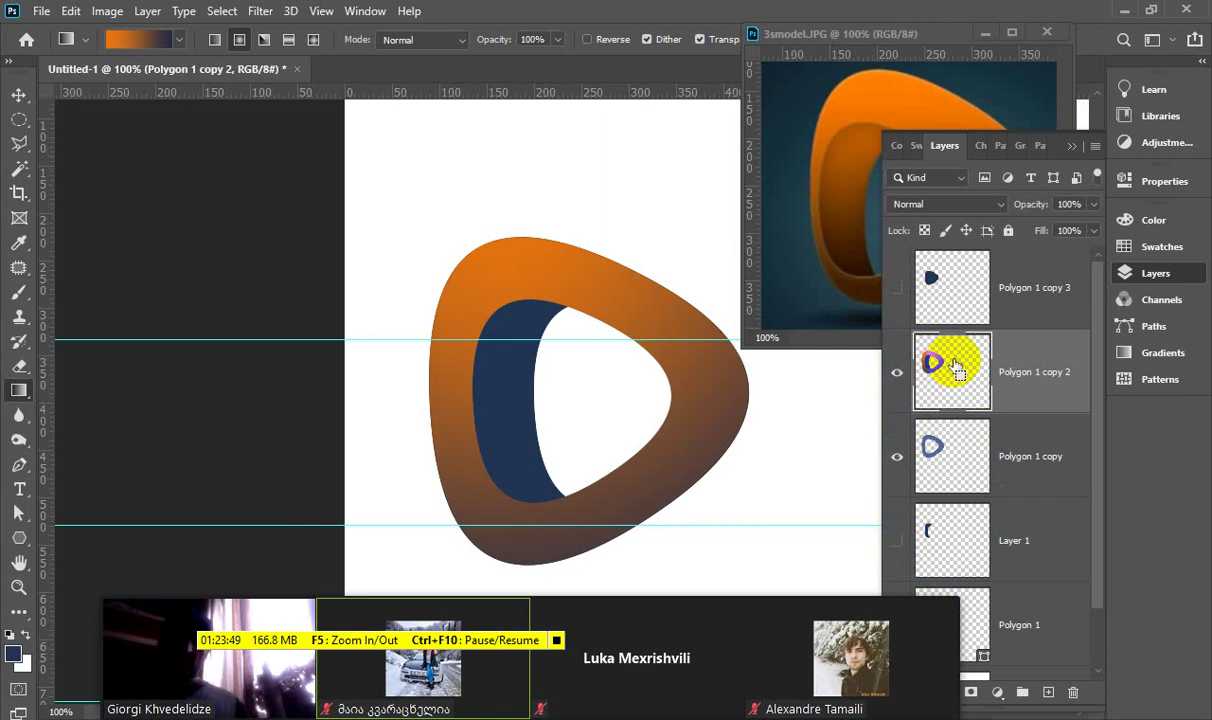
left_click(955, 366, "ctrl")
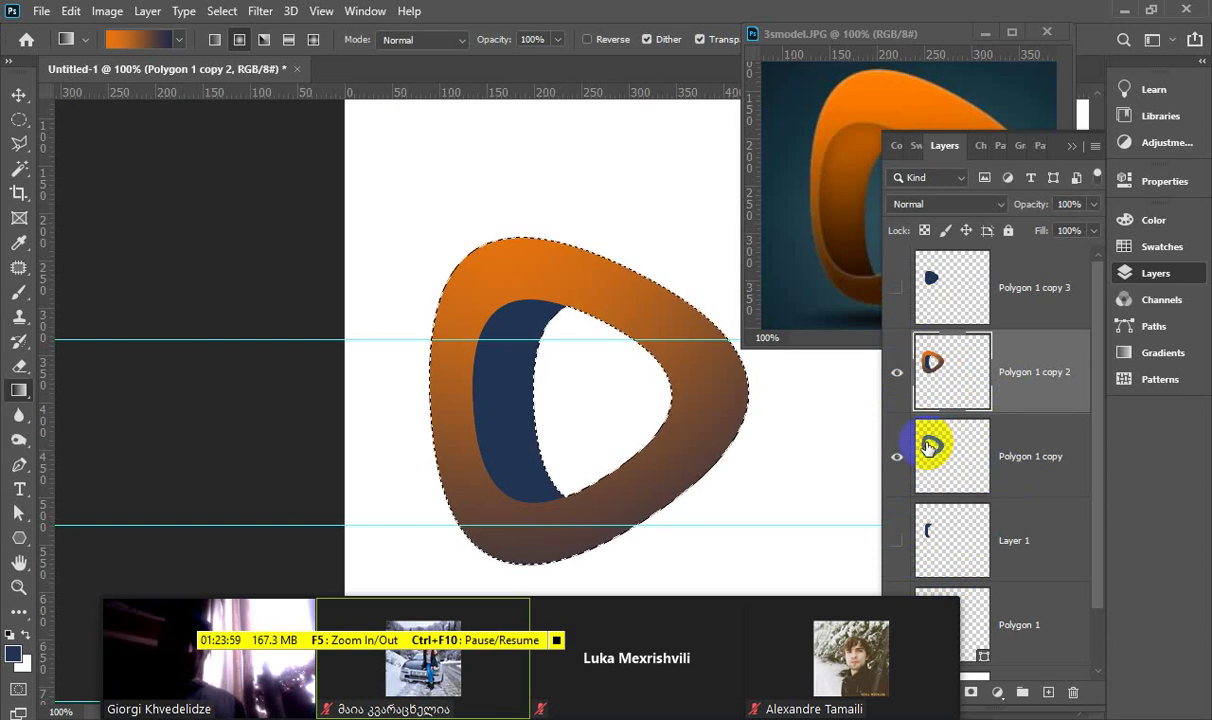
key("ctrl+d")
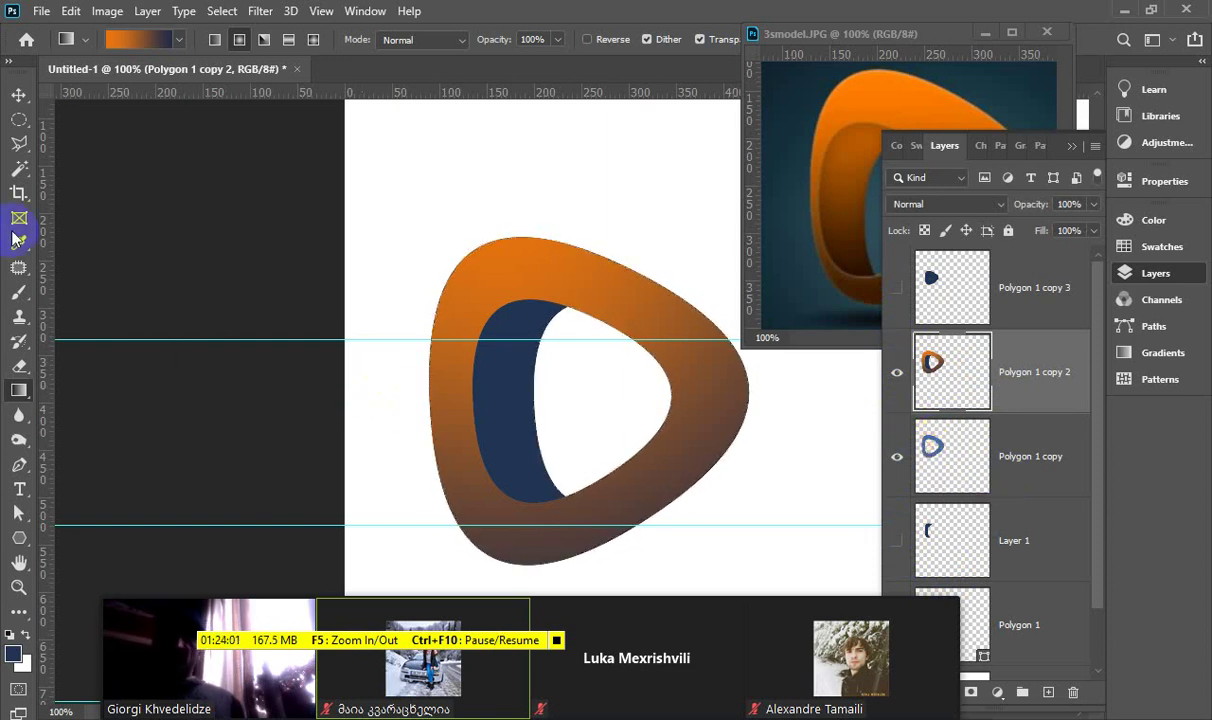
Select the inner crescent and fill it with a linear gradient, orange at top to dark blue at bottom
left_click_drag(24, 180, 120, 208)
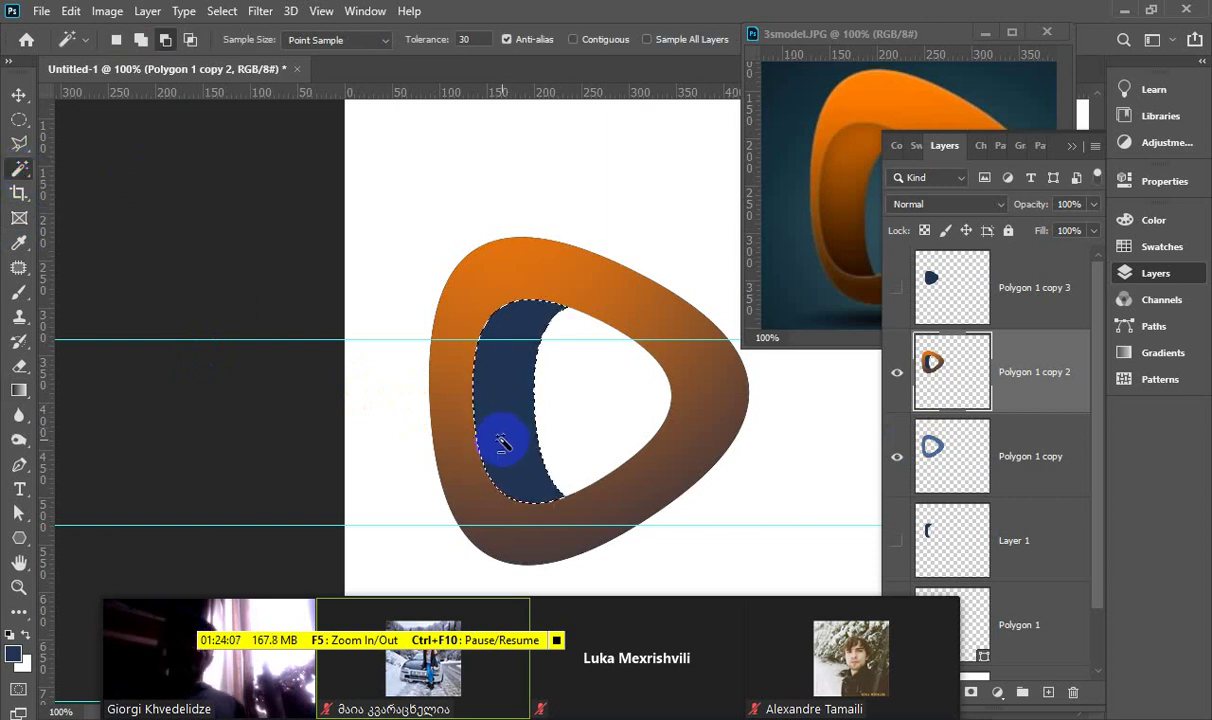
left_click(514, 432)
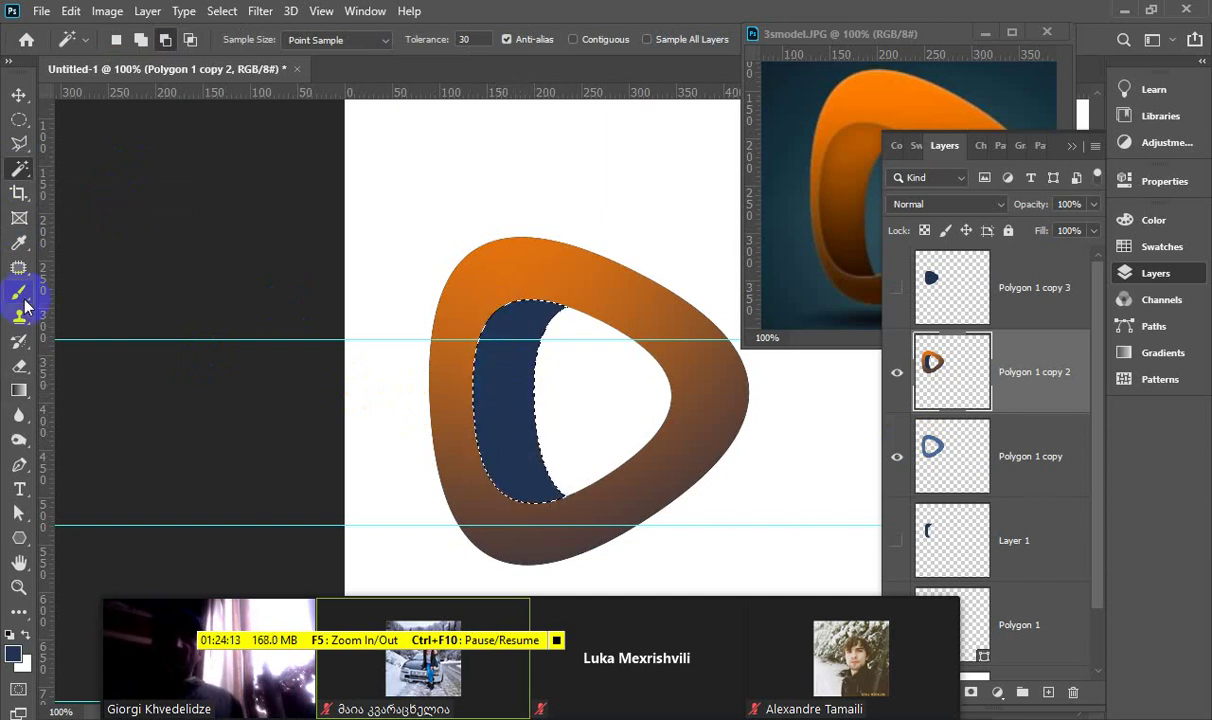
left_click(19, 390)
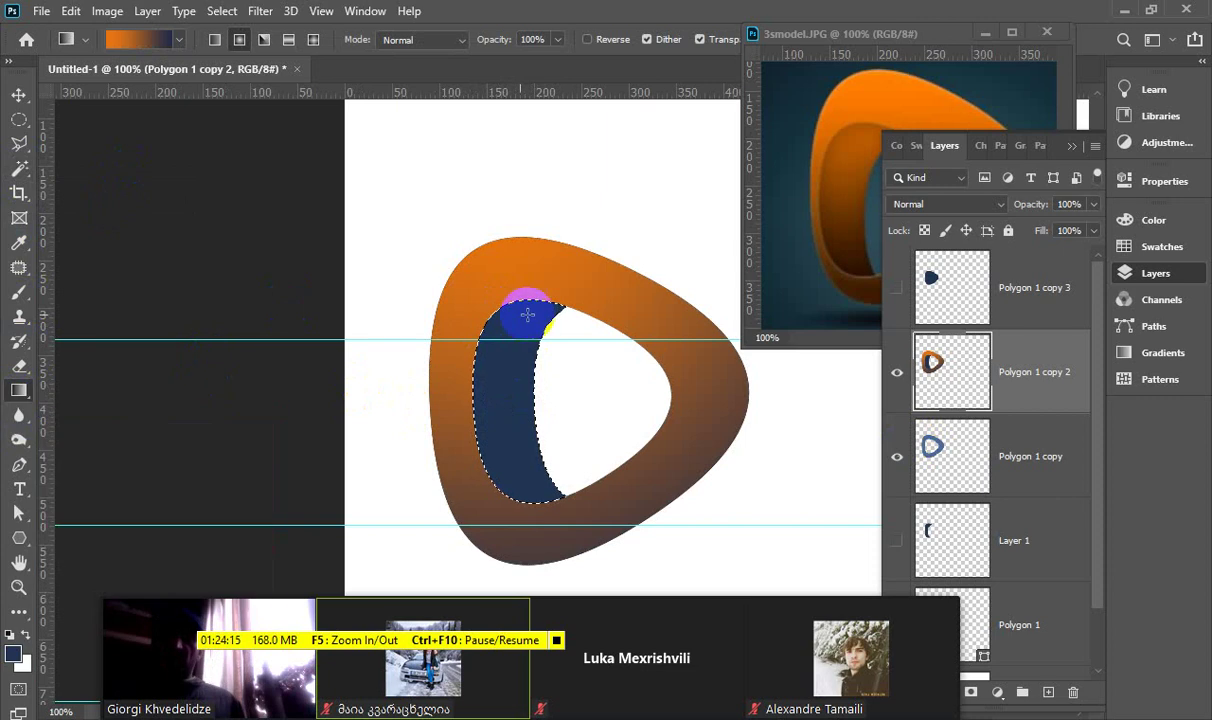
left_click(213, 40)
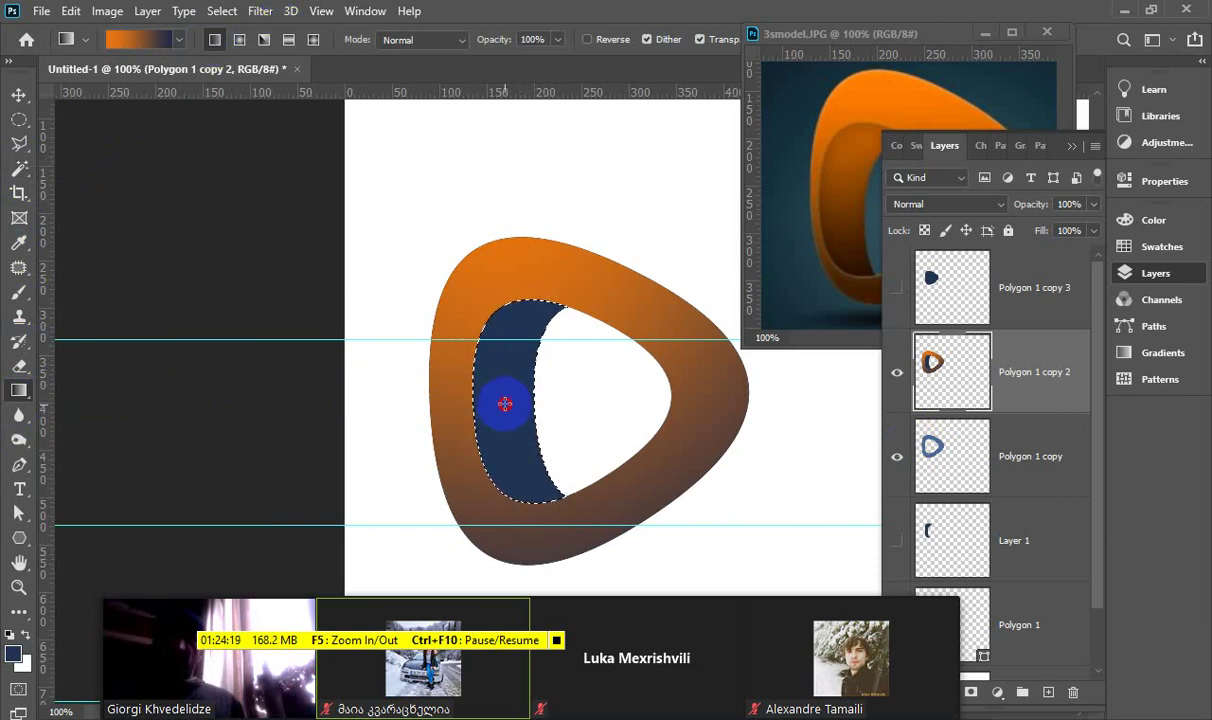
left_click_drag(505, 403, 552, 273)
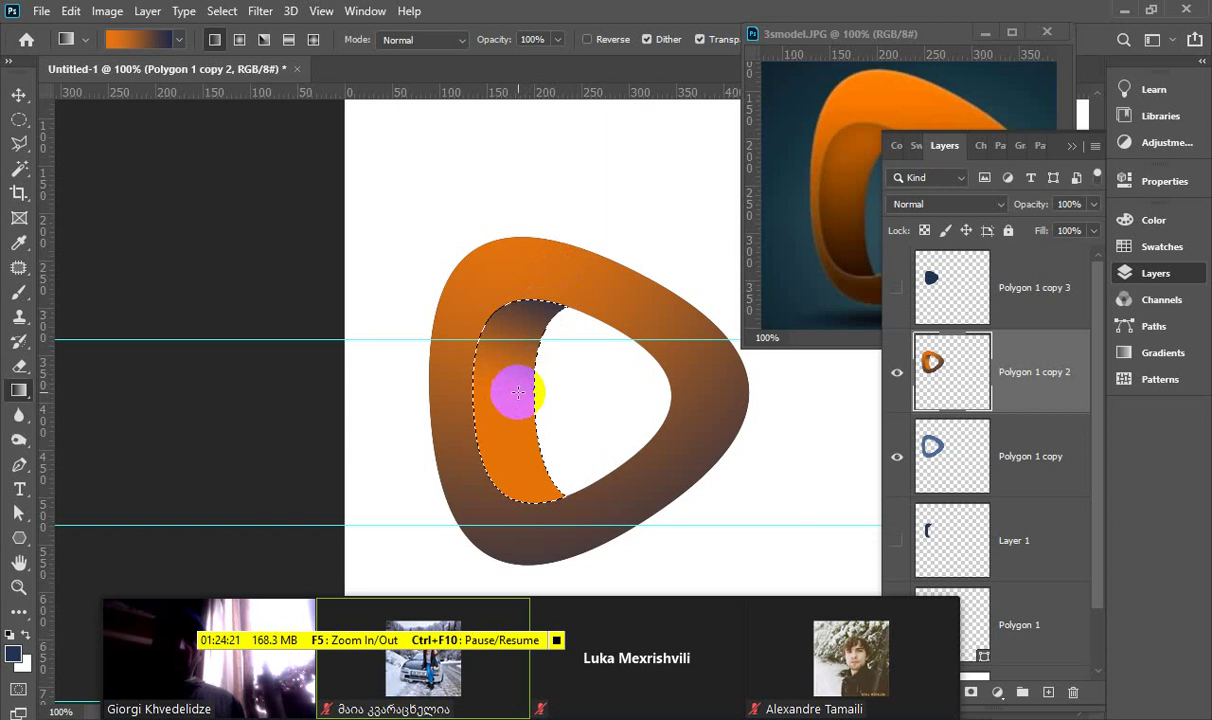
left_click_drag(514, 341, 518, 479)
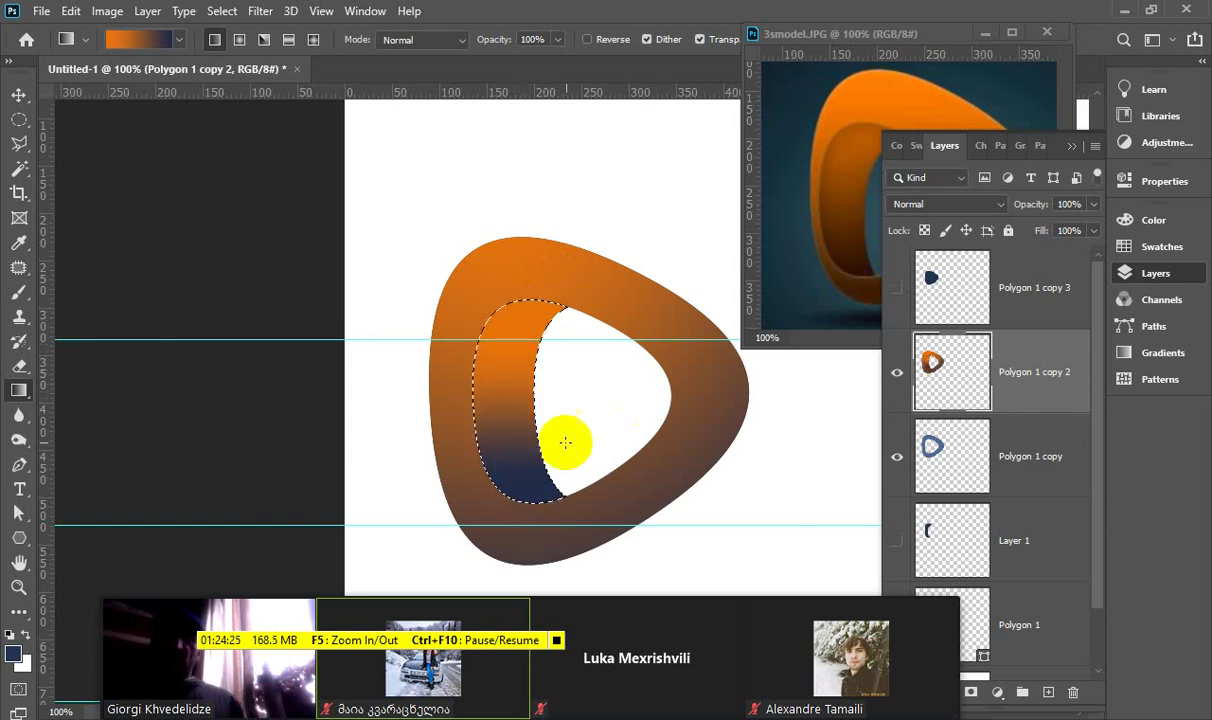
left_click(138, 40)
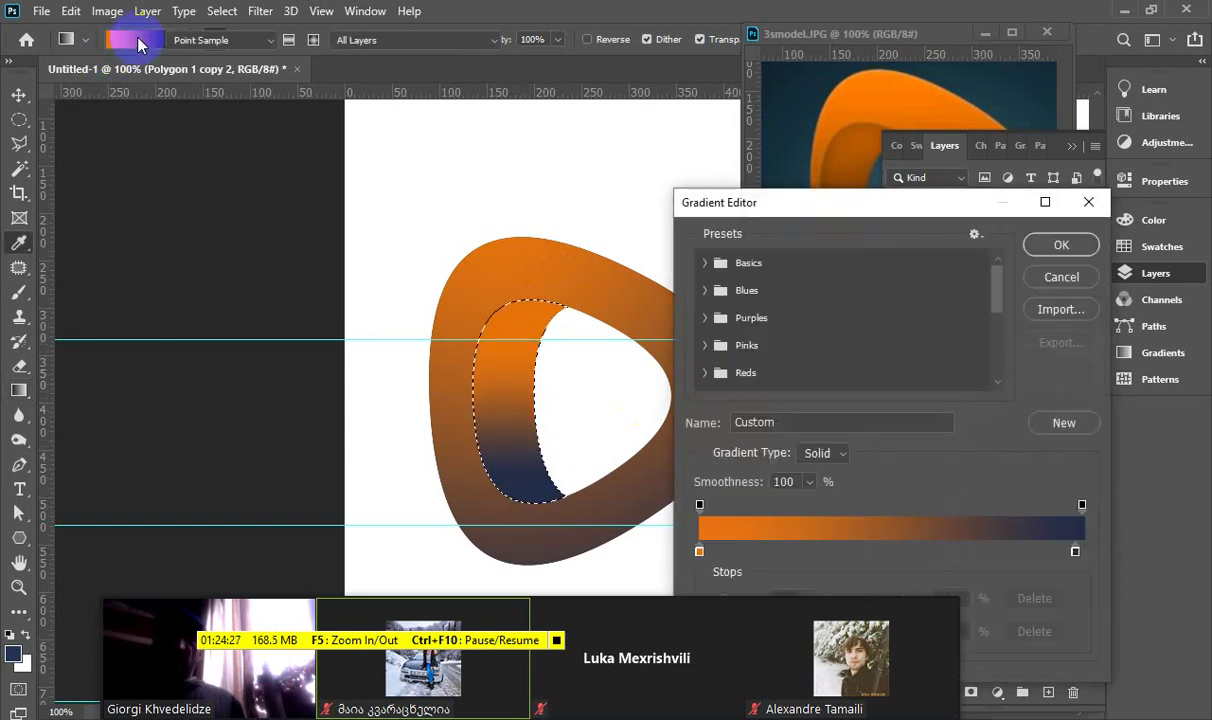
Set the gradient's dark stop to brown sampled from 3smodel.JPG and refill the crescent top to bottom
left_click_drag(893, 208, 908, 113)
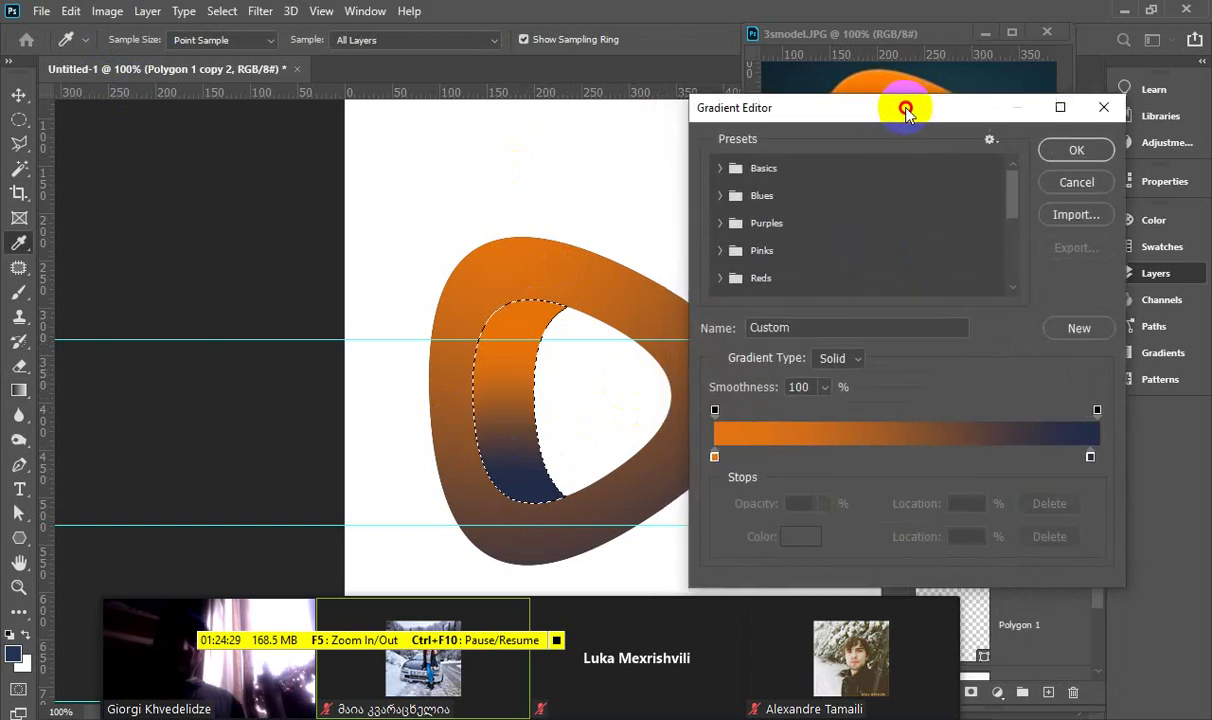
left_click(1091, 458)
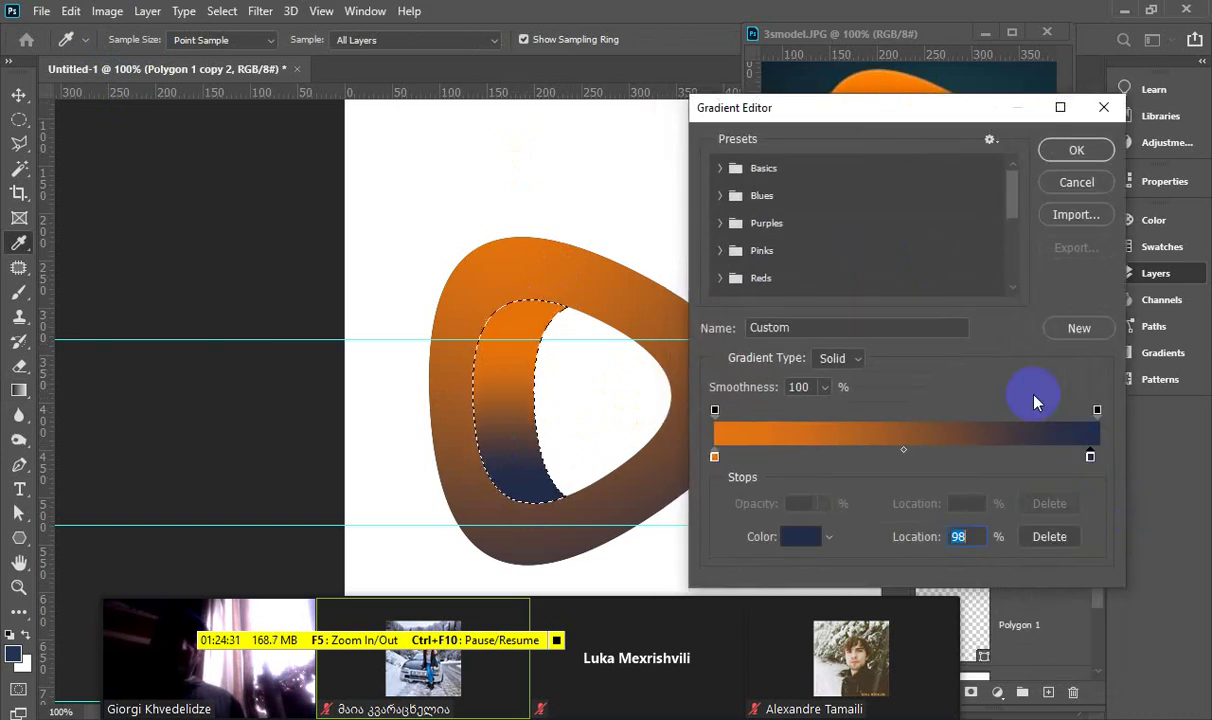
mouse_move(826, 116)
left_mouse_down()
mouse_move(962, 180)
mouse_move(1028, 262)
left_mouse_up()
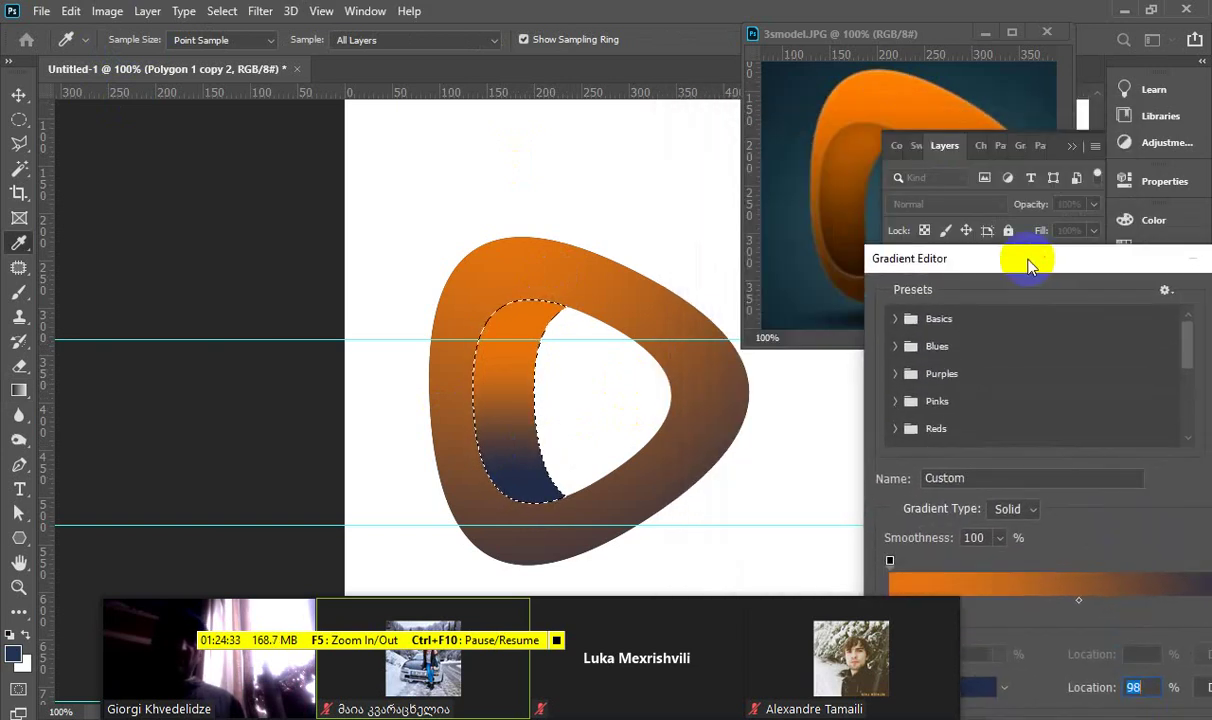
left_click(853, 260)
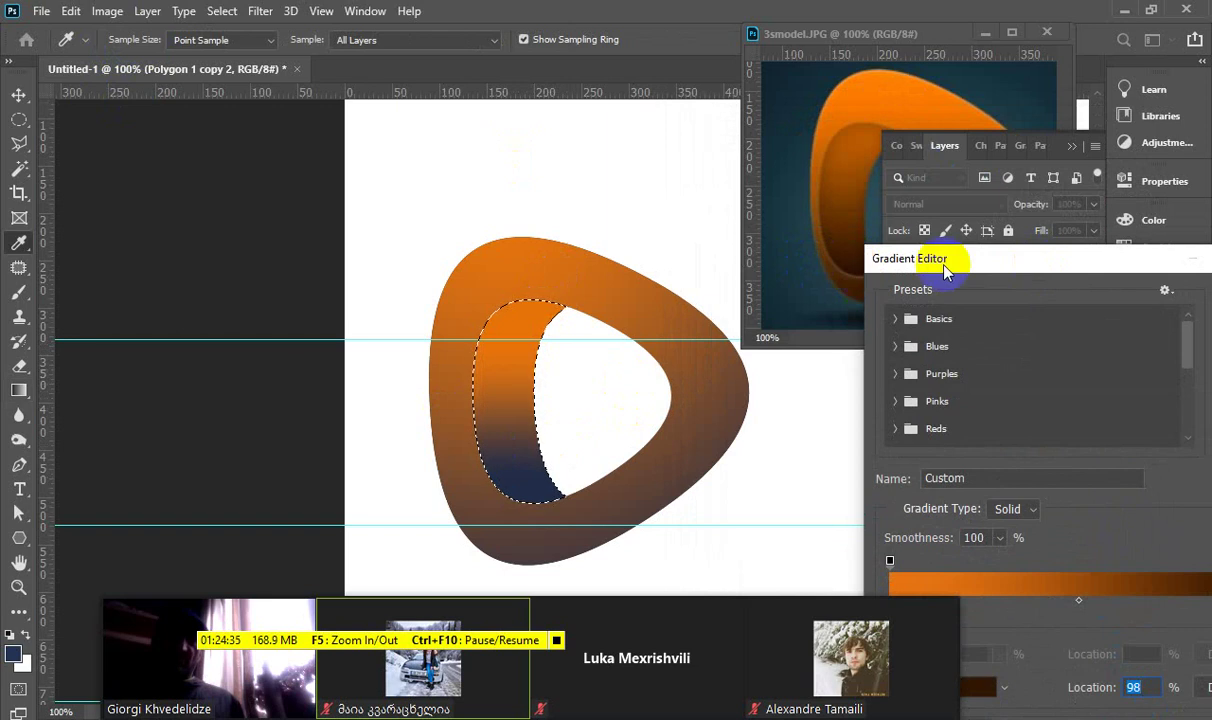
left_click_drag(1048, 266, 825, 148)
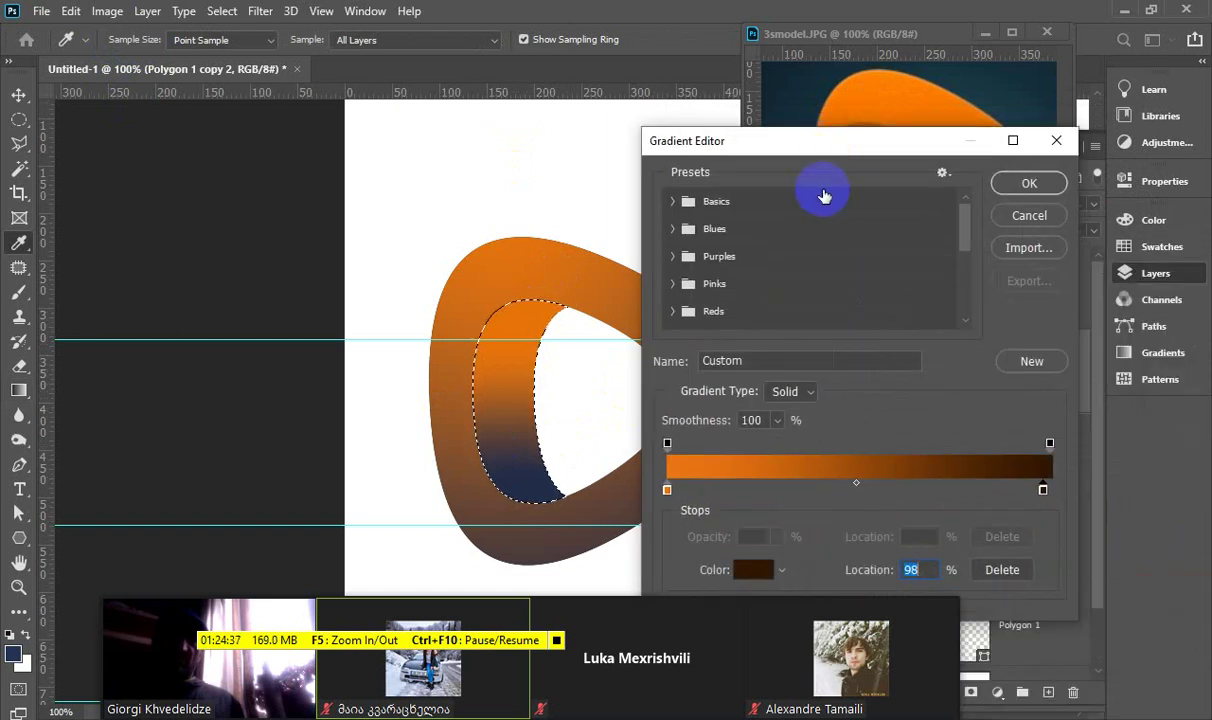
left_click(1029, 183)
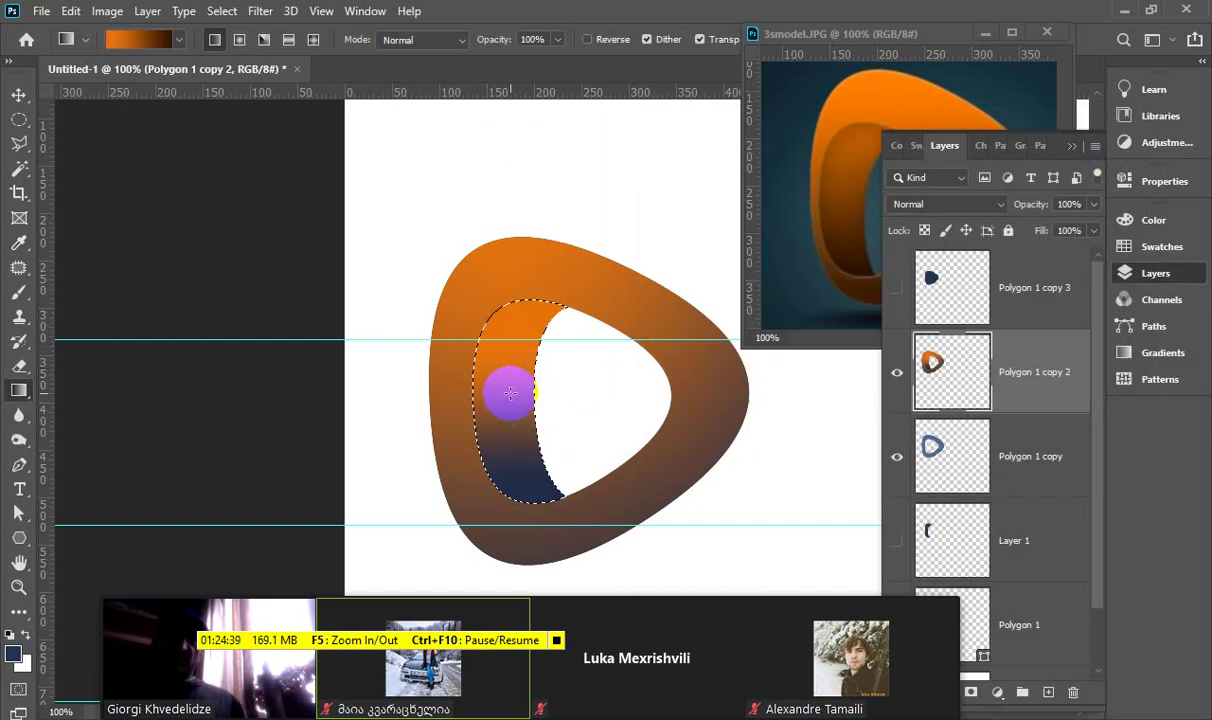
left_click_drag(517, 318, 516, 468)
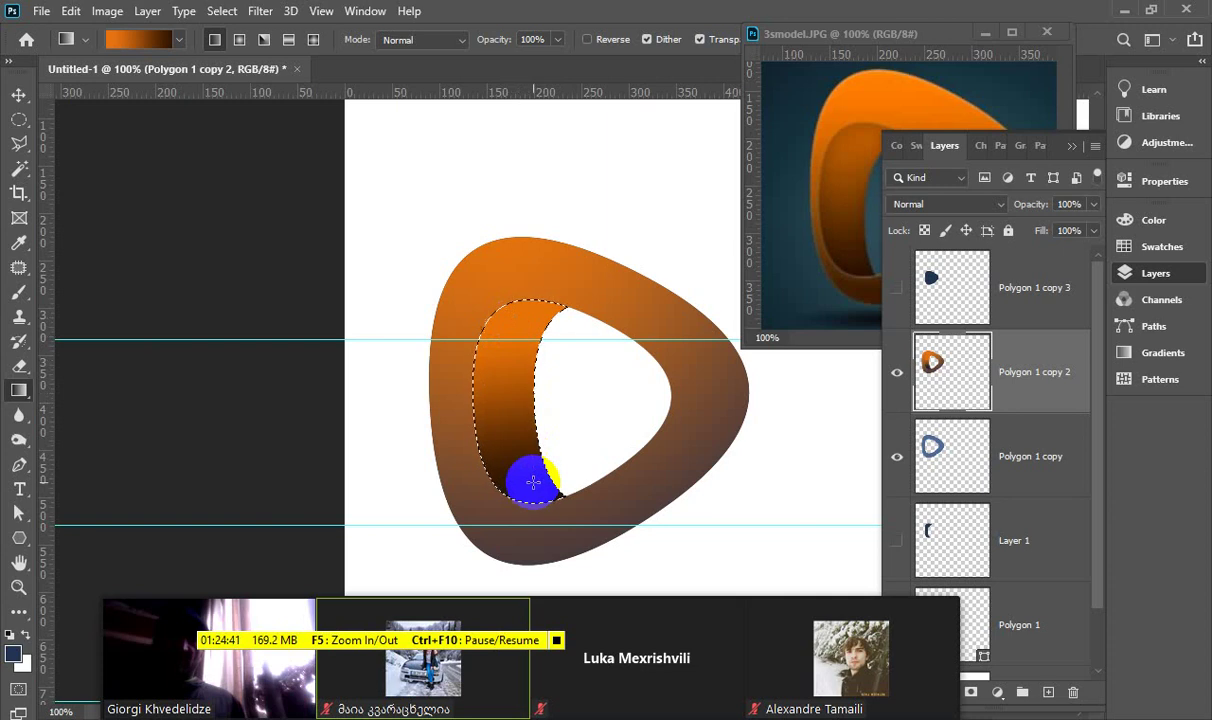
left_click(1070, 146)
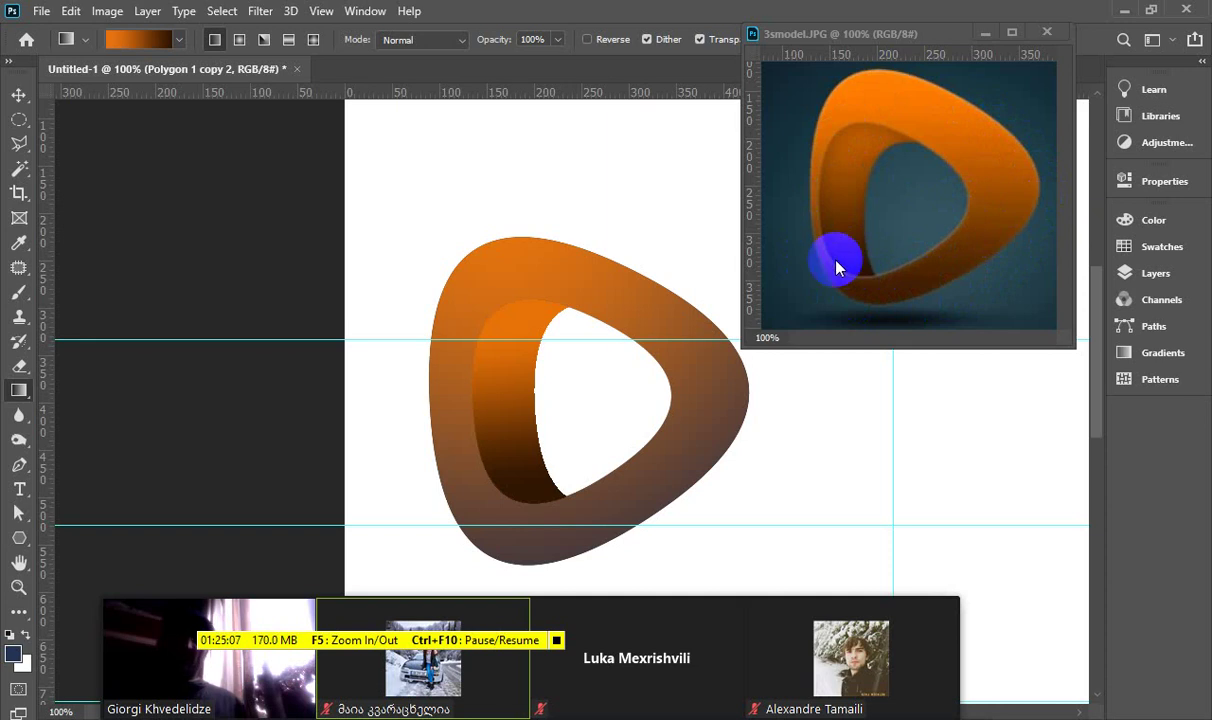
Toggle Polygon 1 copy 2 and Polygon 1 copy visibility to compare, leaving both shown
left_click(1130, 275)
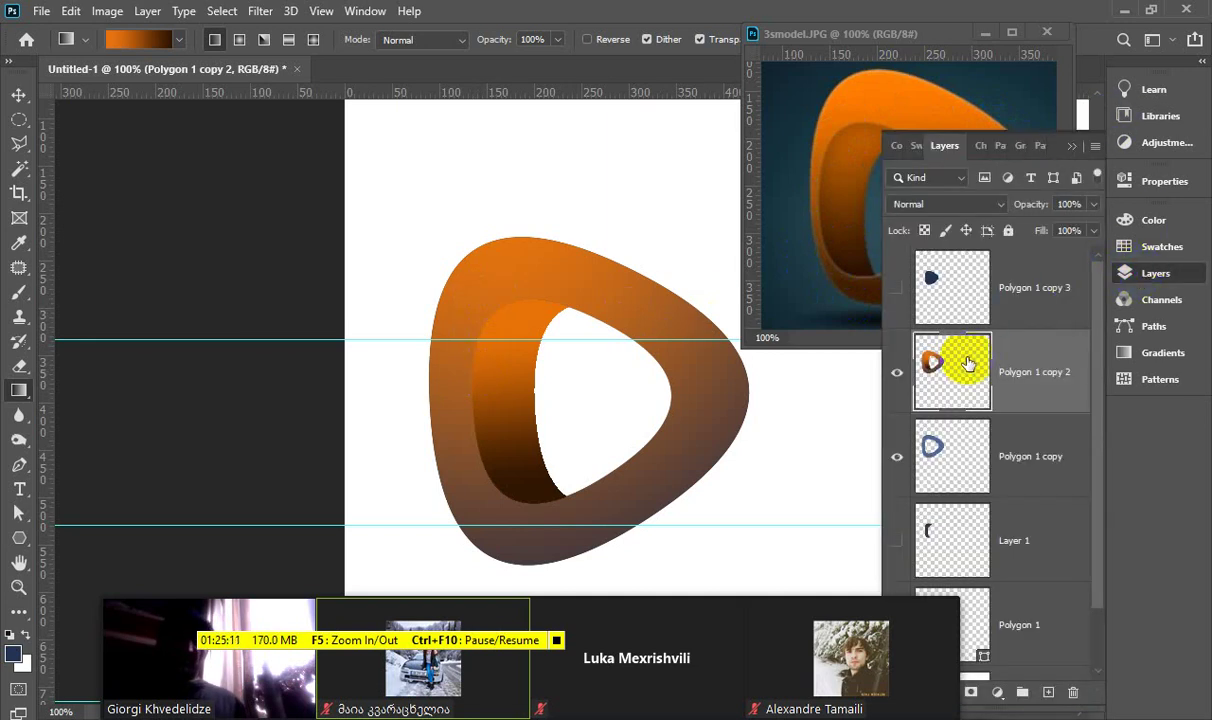
left_click(897, 373)
left_click(897, 373)
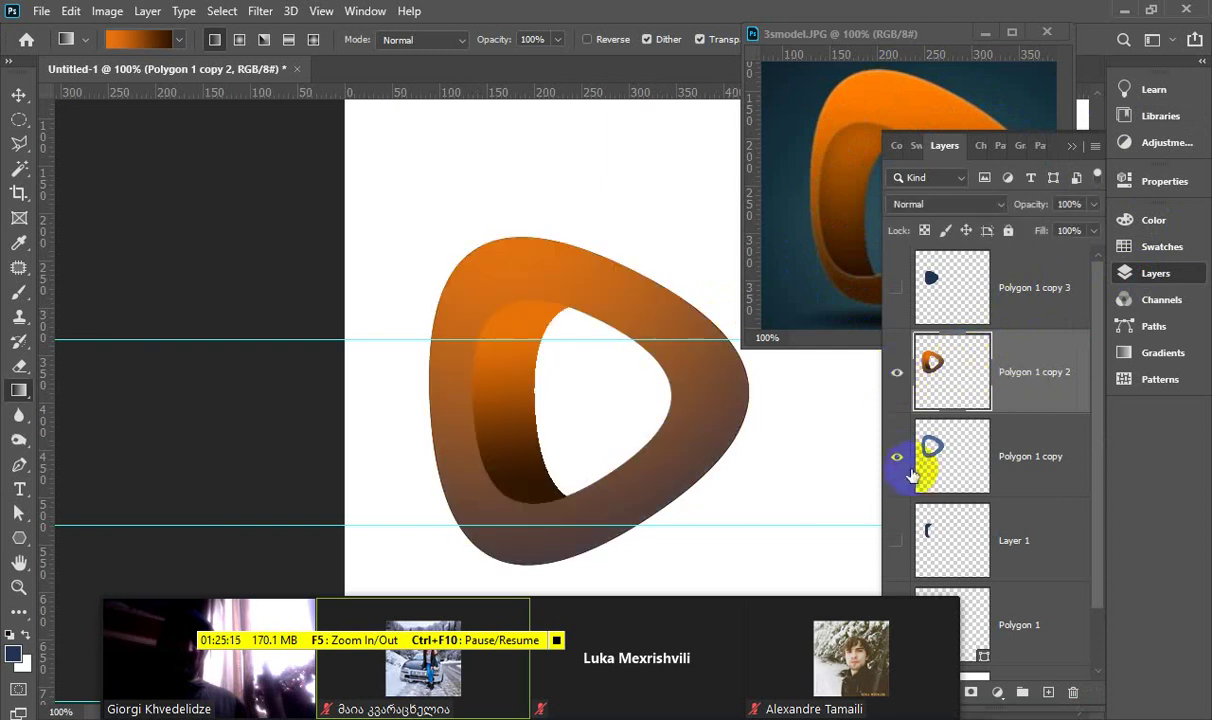
left_click(898, 457)
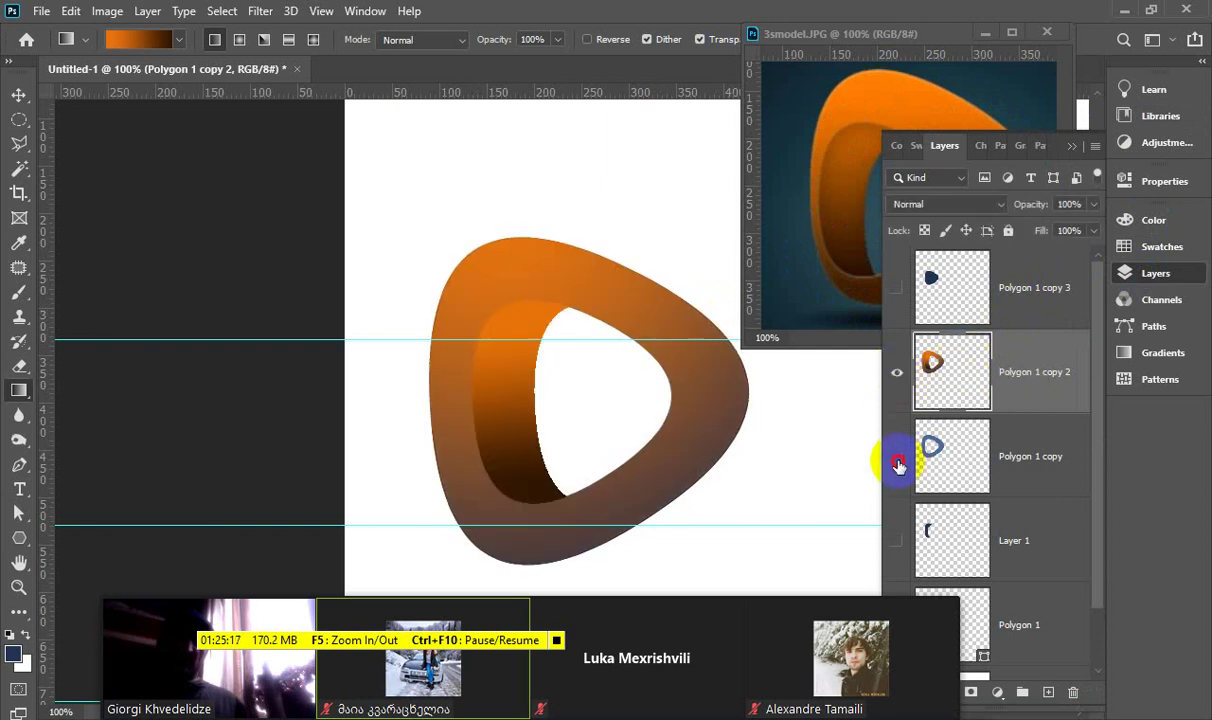
left_click(898, 457)
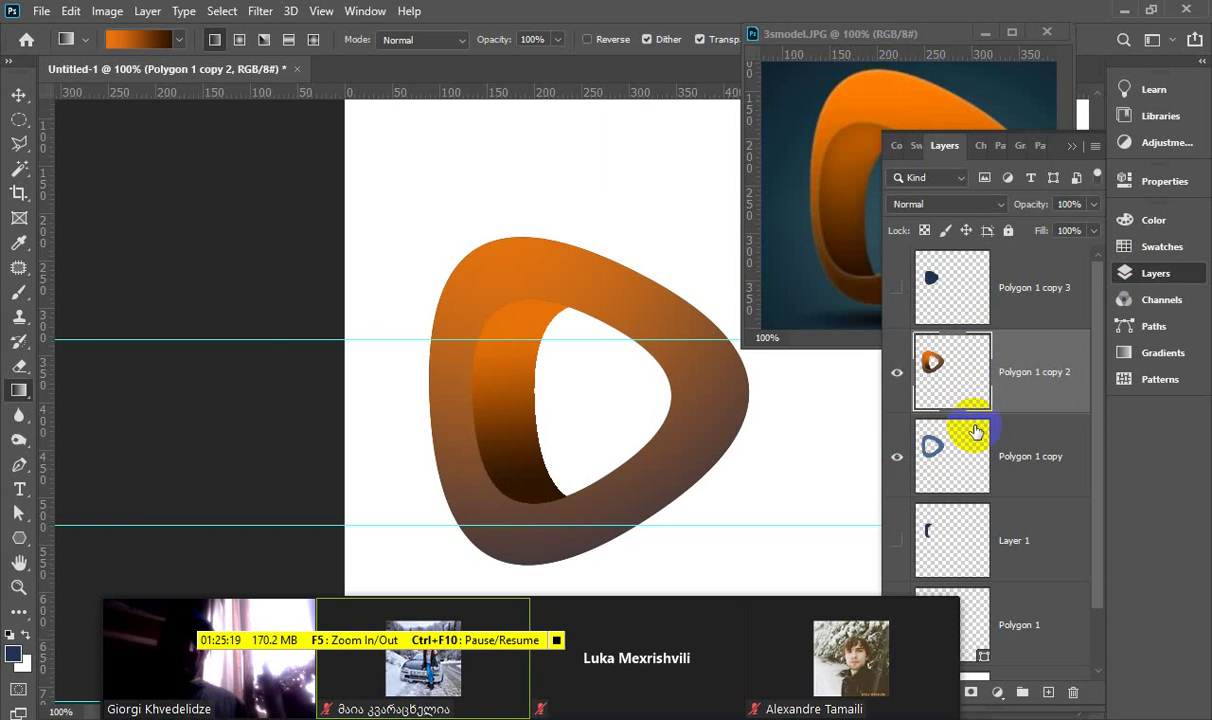
scroll(976, 432, "down", 1)
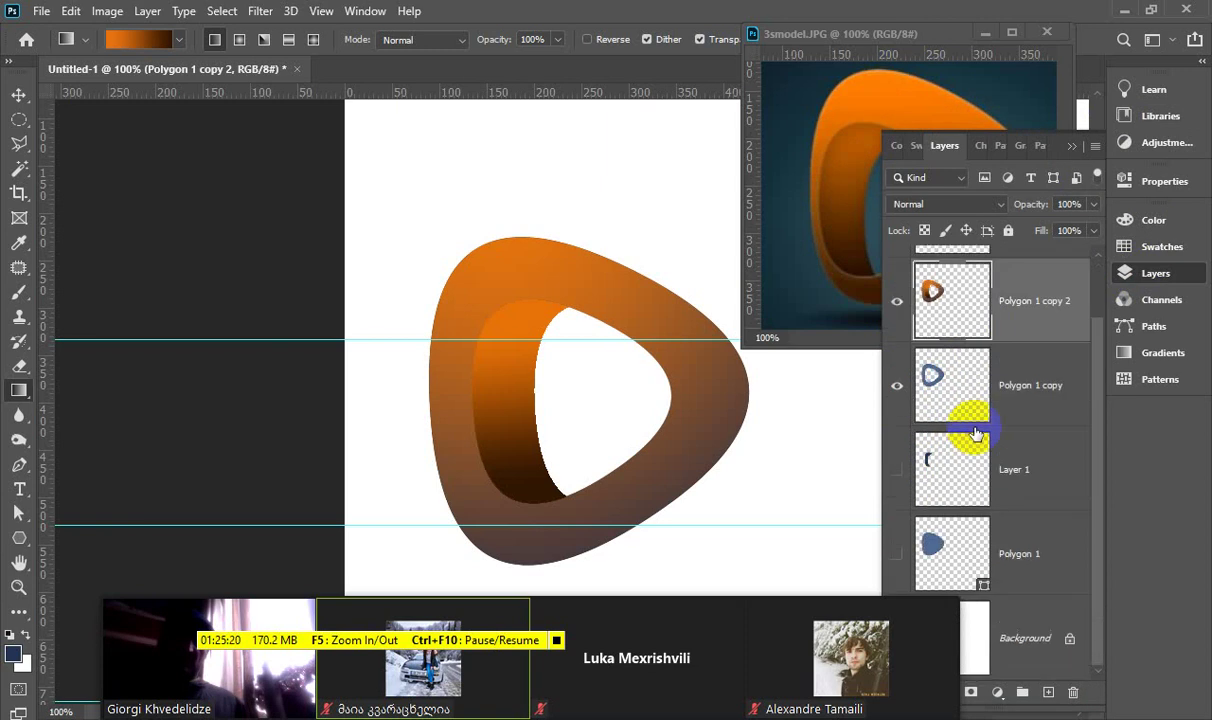
left_click(897, 387)
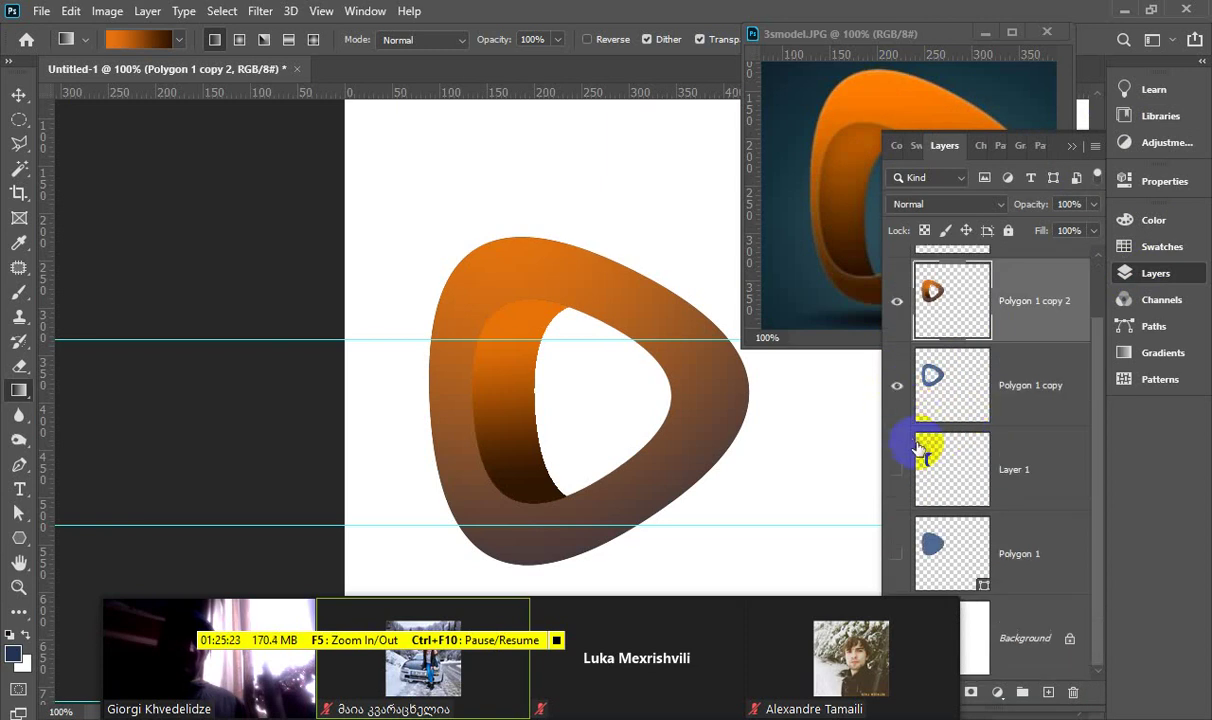
scroll(922, 450, "up", 1)
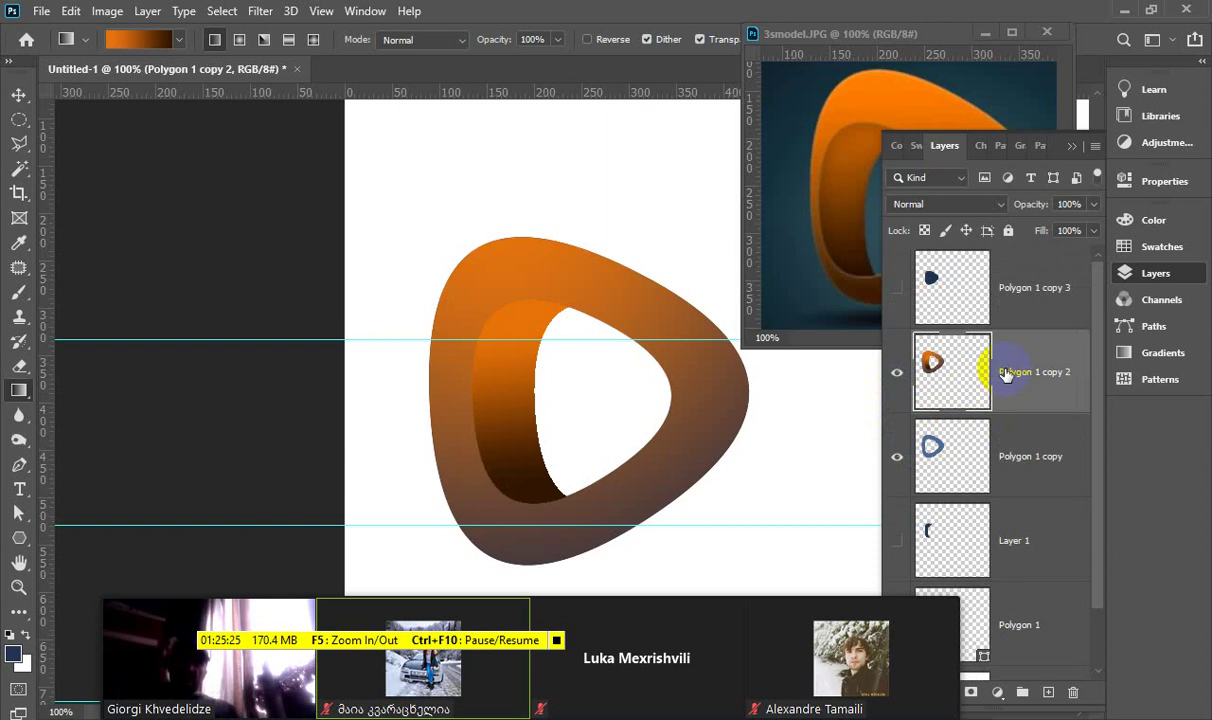
left_click(895, 374)
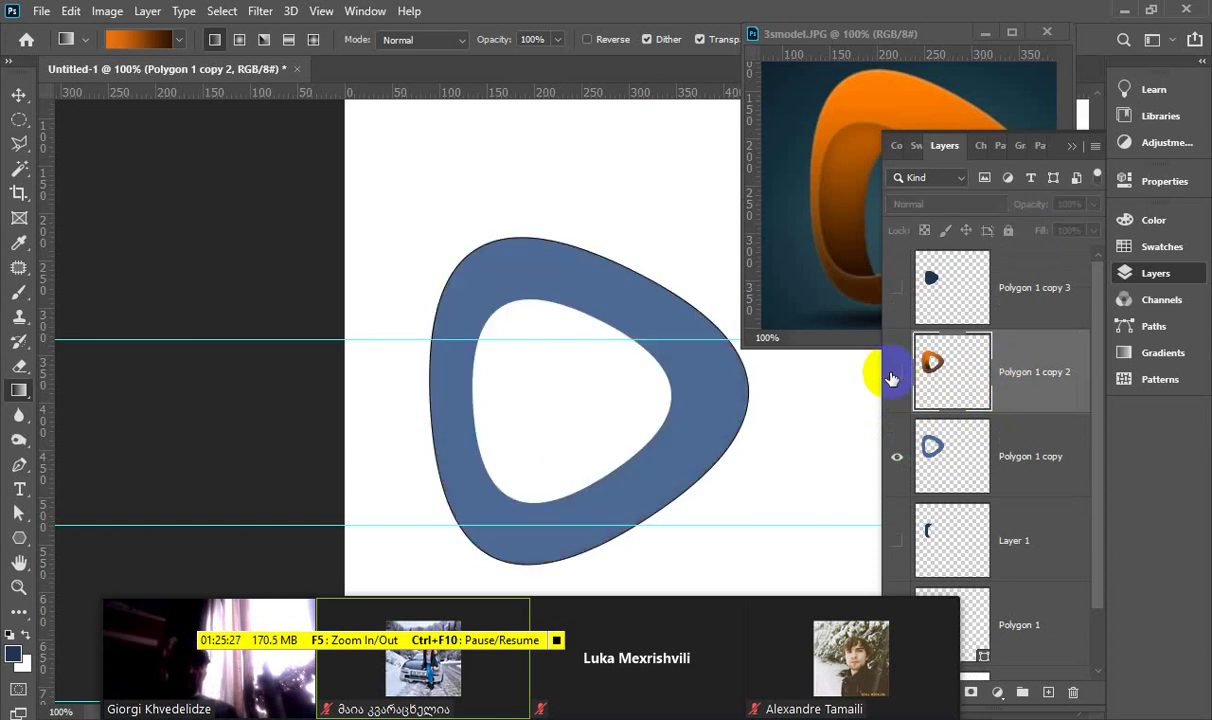
left_click(895, 374)
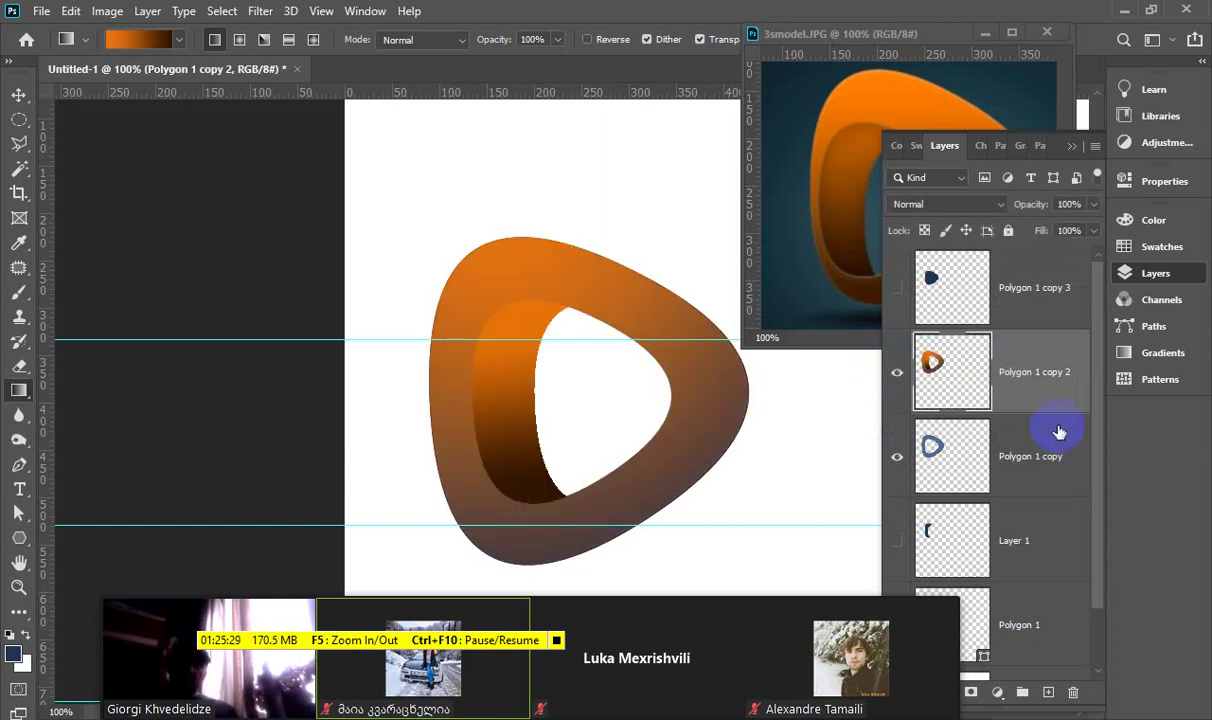
mouse_move(776, 598)
left_mouse_down()
mouse_move(625, 612)
mouse_move(684, 614)
left_mouse_up()
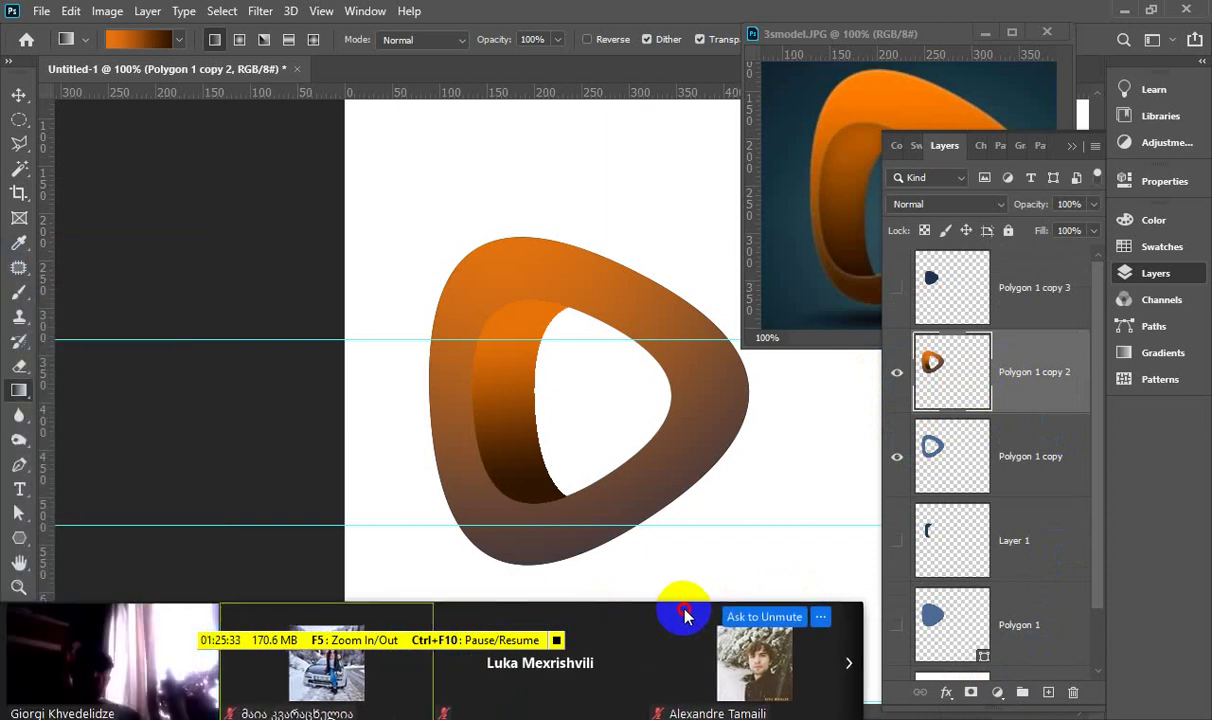
Add a Stroke layer effect to the ring and try the Screen blend mode
left_click(946, 692)
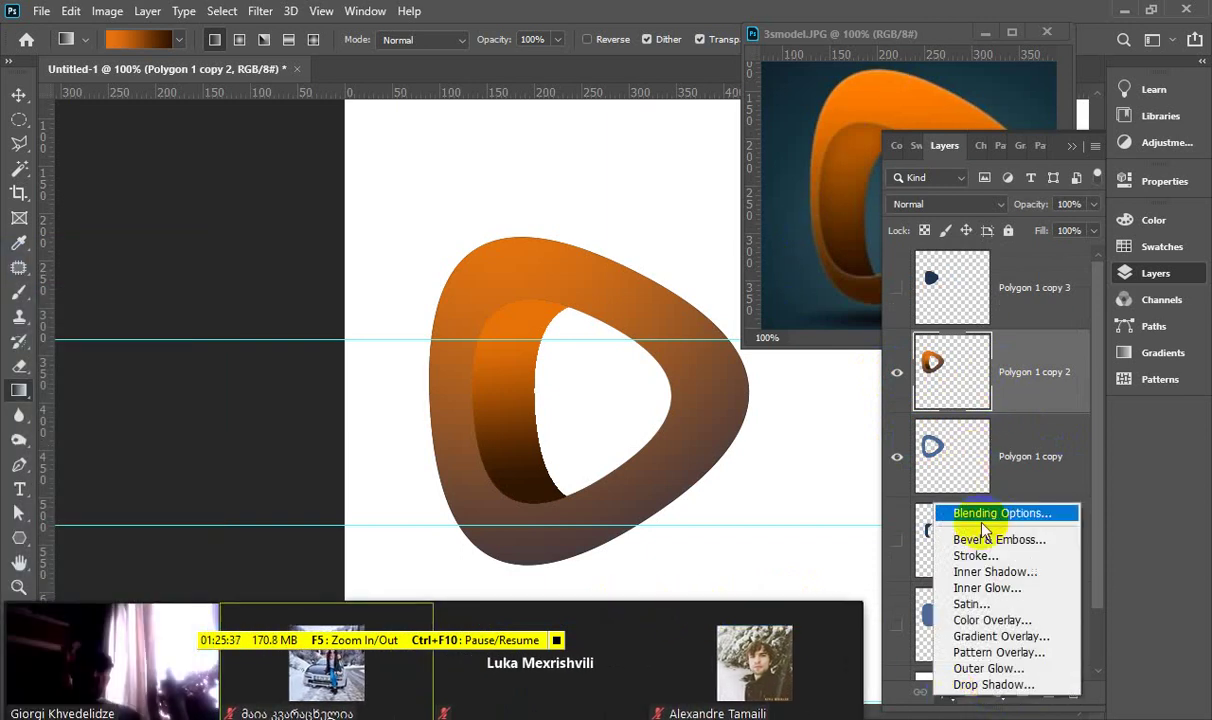
left_click(975, 557)
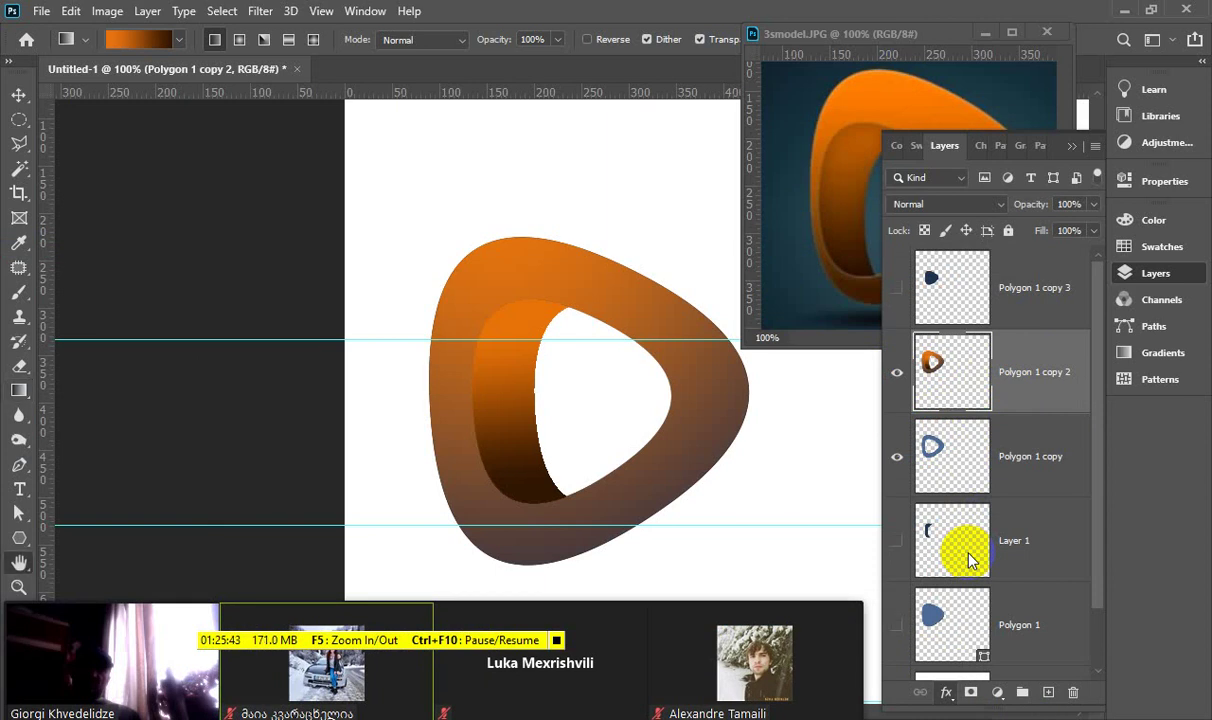
mouse_move(817, 123)
left_mouse_down()
mouse_move(794, 385)
mouse_move(991, 336)
mouse_move(1012, 316)
mouse_move(1010, 291)
left_mouse_up()
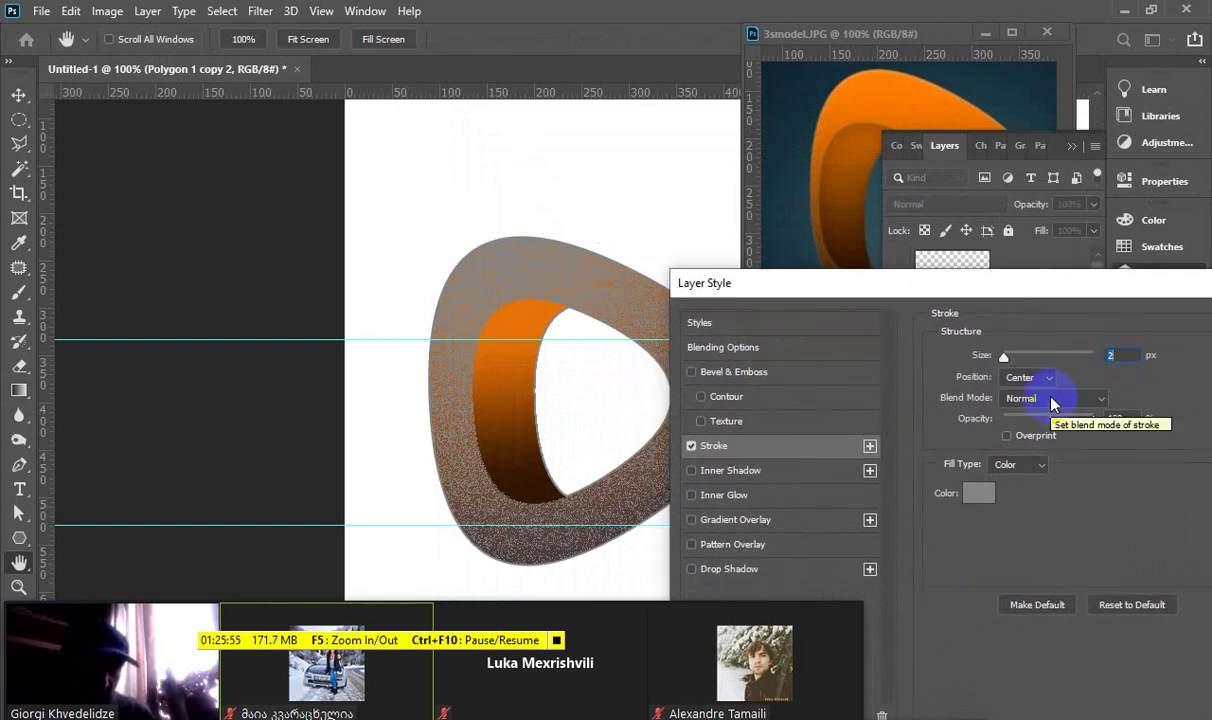
left_click(1051, 400)
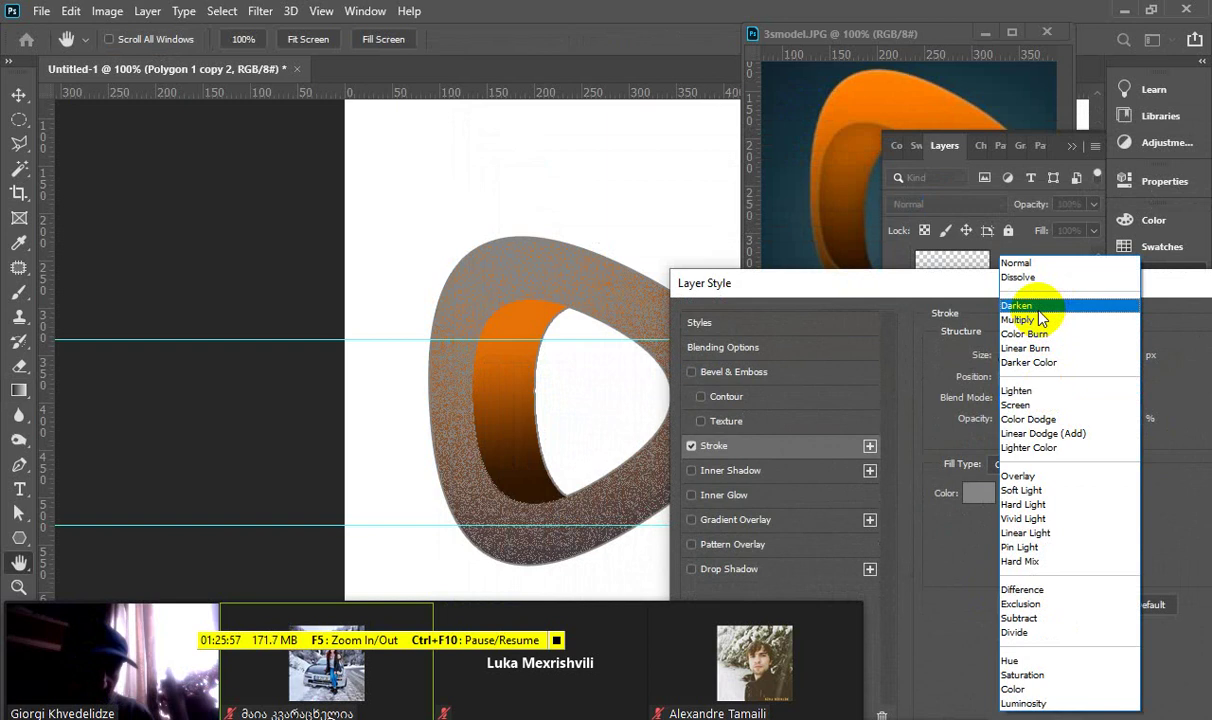
left_click(1035, 406)
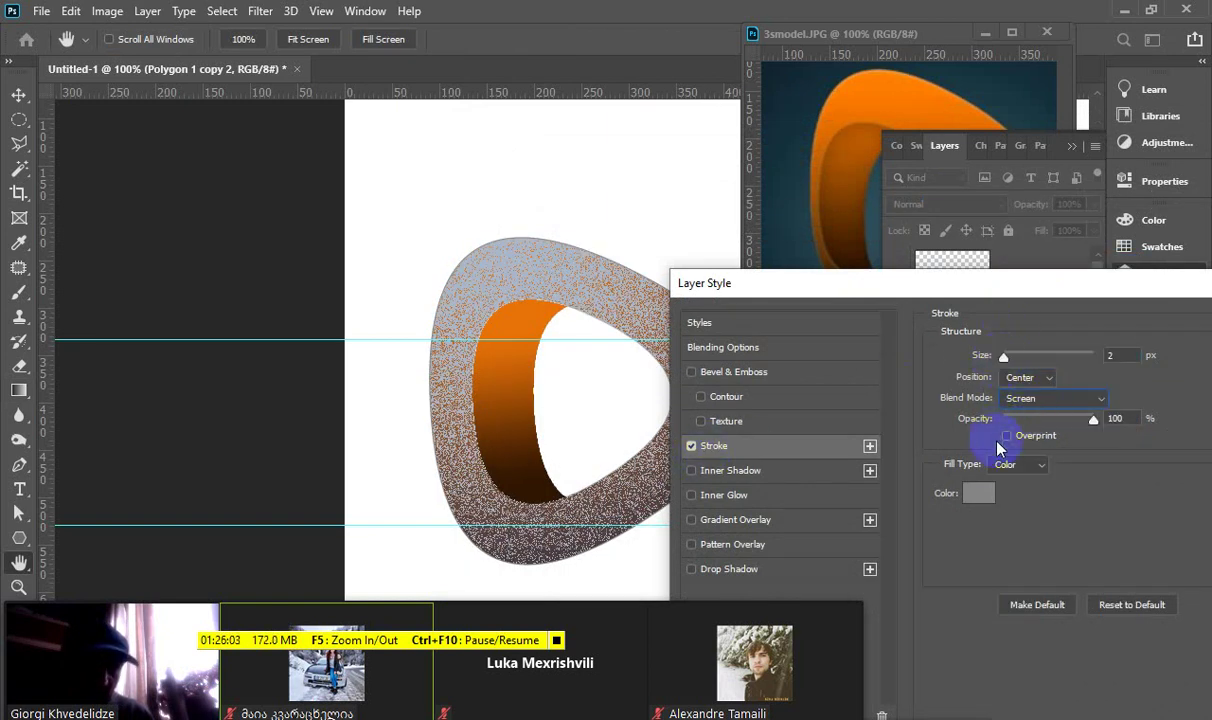
Set the stroke to Normal blend, 1 px and 0% opacity, and apply the layer style
mouse_move(1094, 425)
left_mouse_down()
mouse_move(999, 428)
mouse_move(1095, 416)
mouse_move(1006, 418)
left_mouse_up()
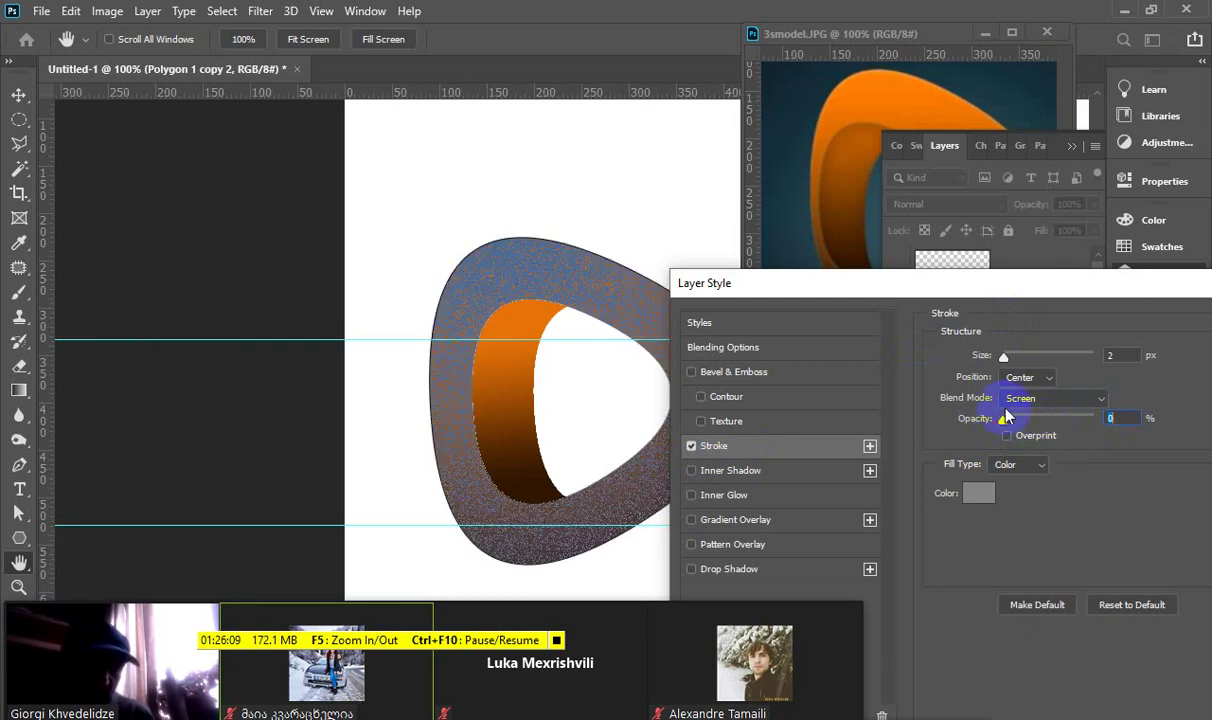
left_click(1040, 398)
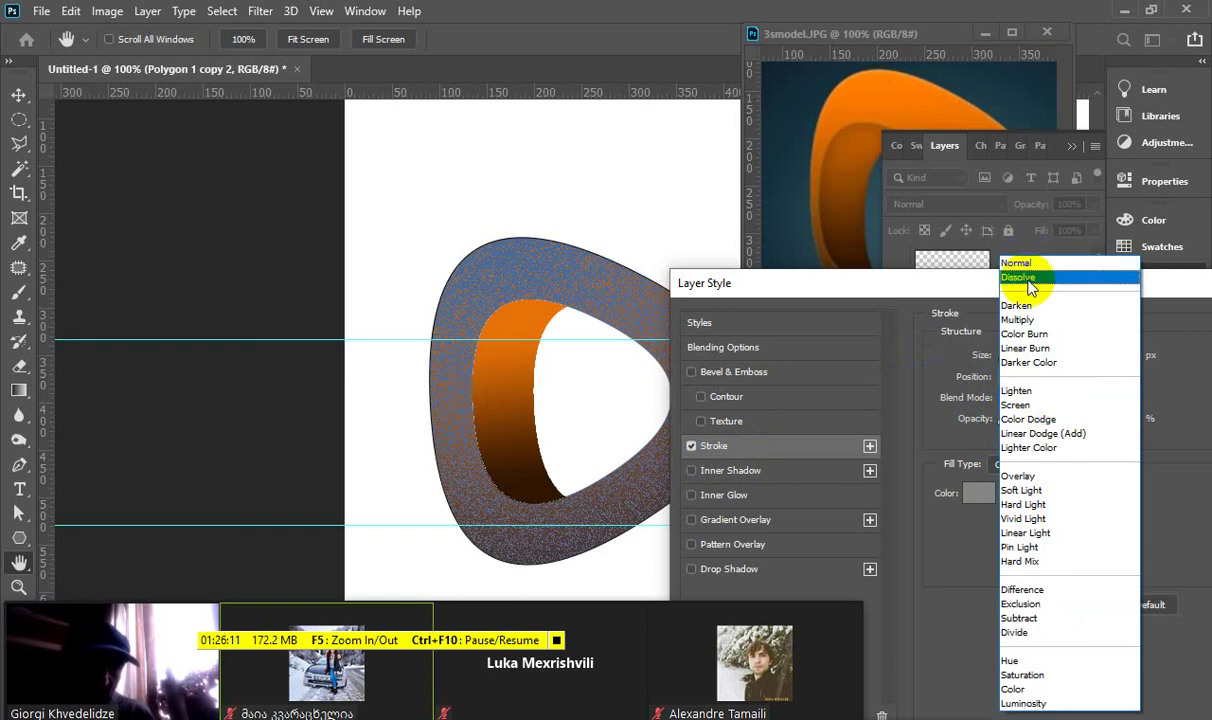
left_click(1027, 264)
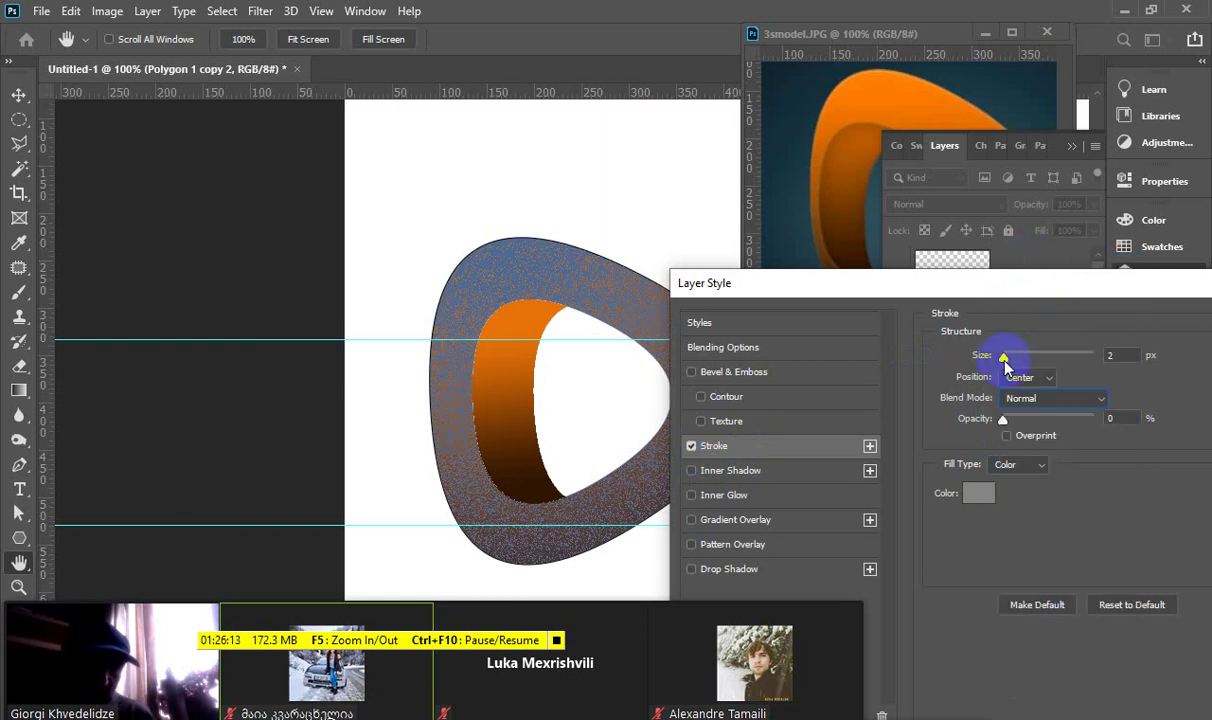
mouse_move(1004, 358)
left_mouse_down()
mouse_move(1030, 360)
mouse_move(1000, 366)
left_mouse_up()
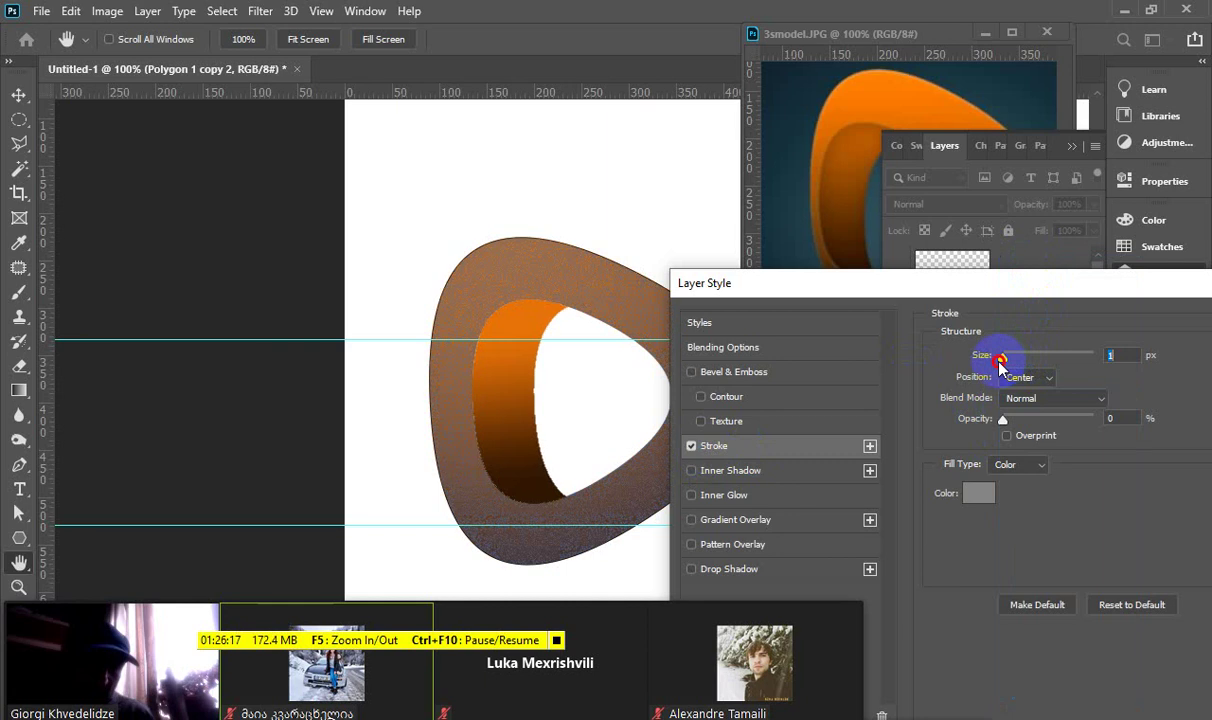
mouse_move(989, 285)
left_mouse_down()
mouse_move(943, 197)
mouse_move(890, 192)
left_mouse_up()
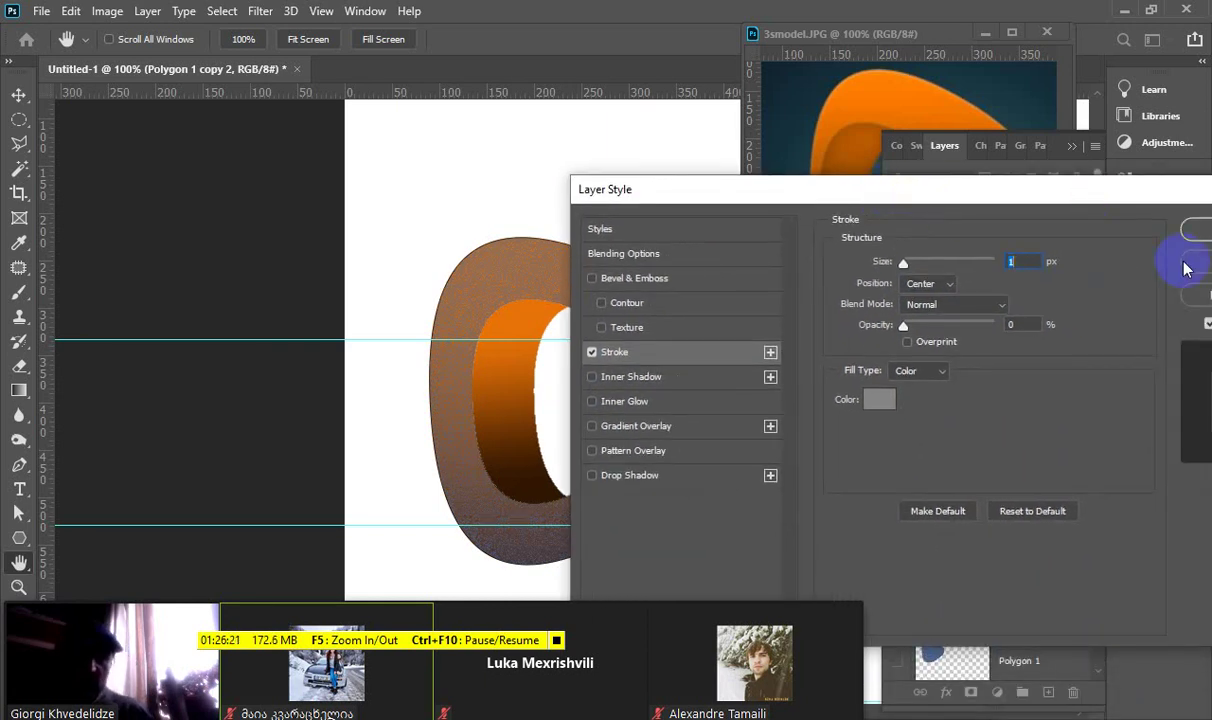
key("Return")
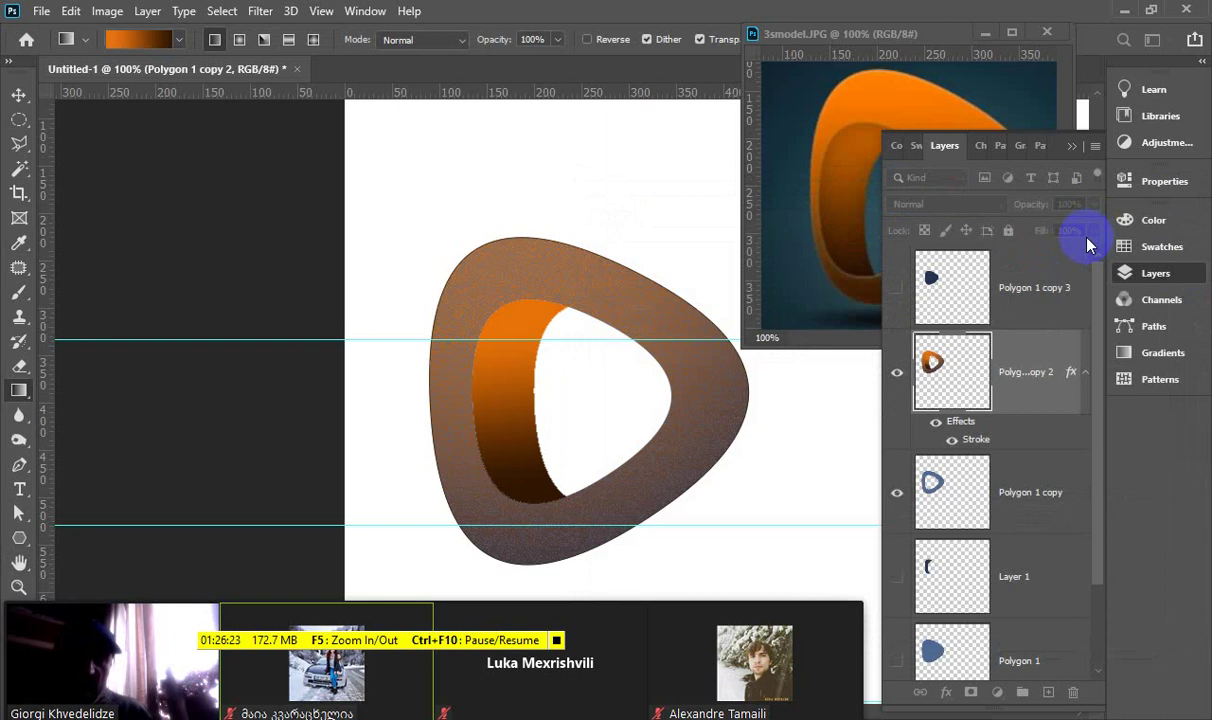
left_click(71, 11)
left_click(100, 321)
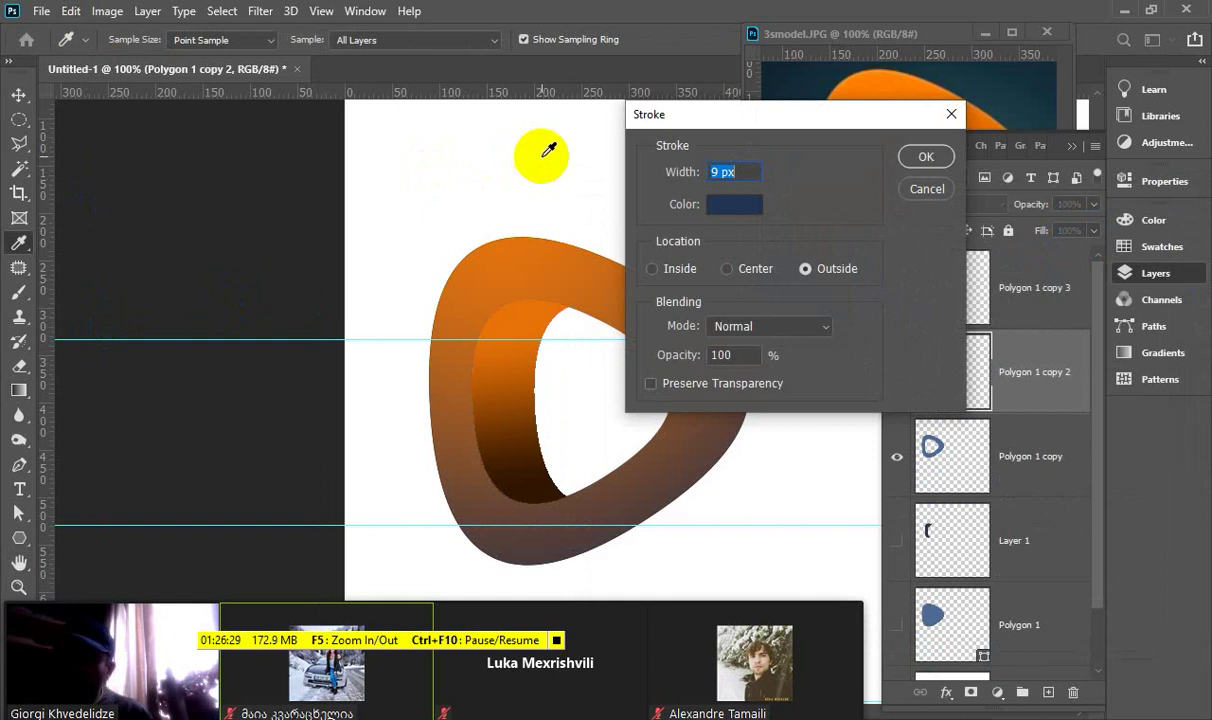
left_click_drag(760, 122, 846, 95)
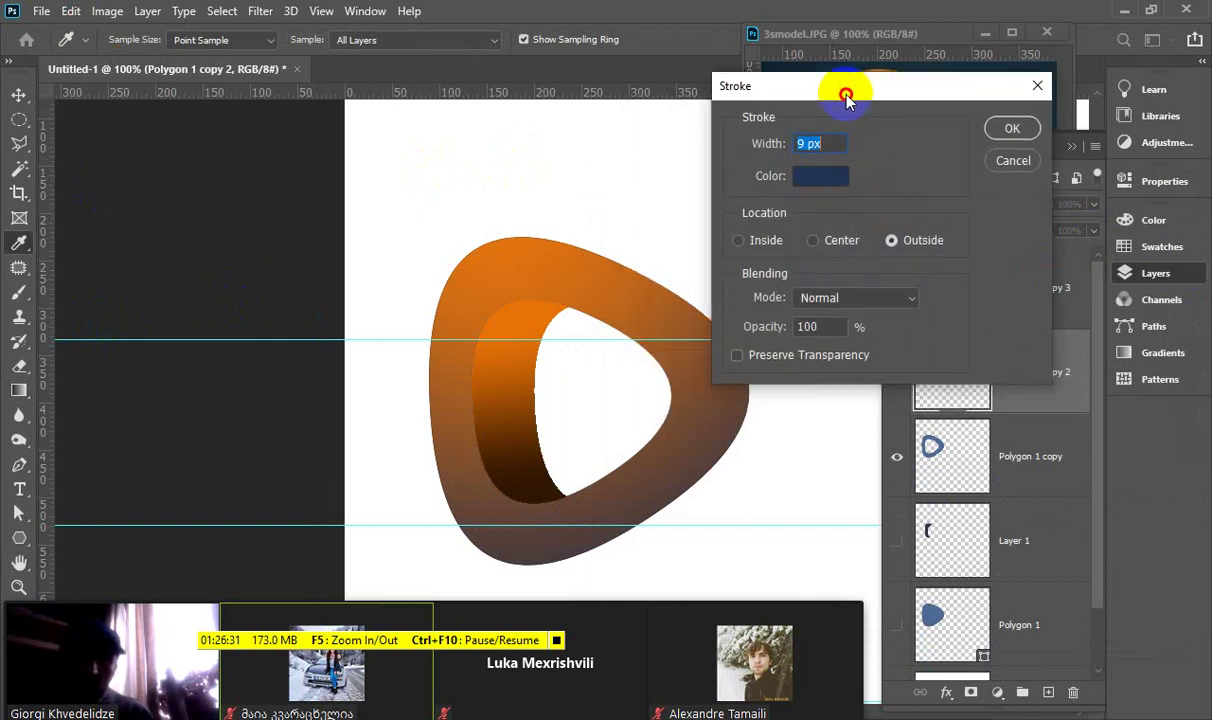
left_click(815, 244)
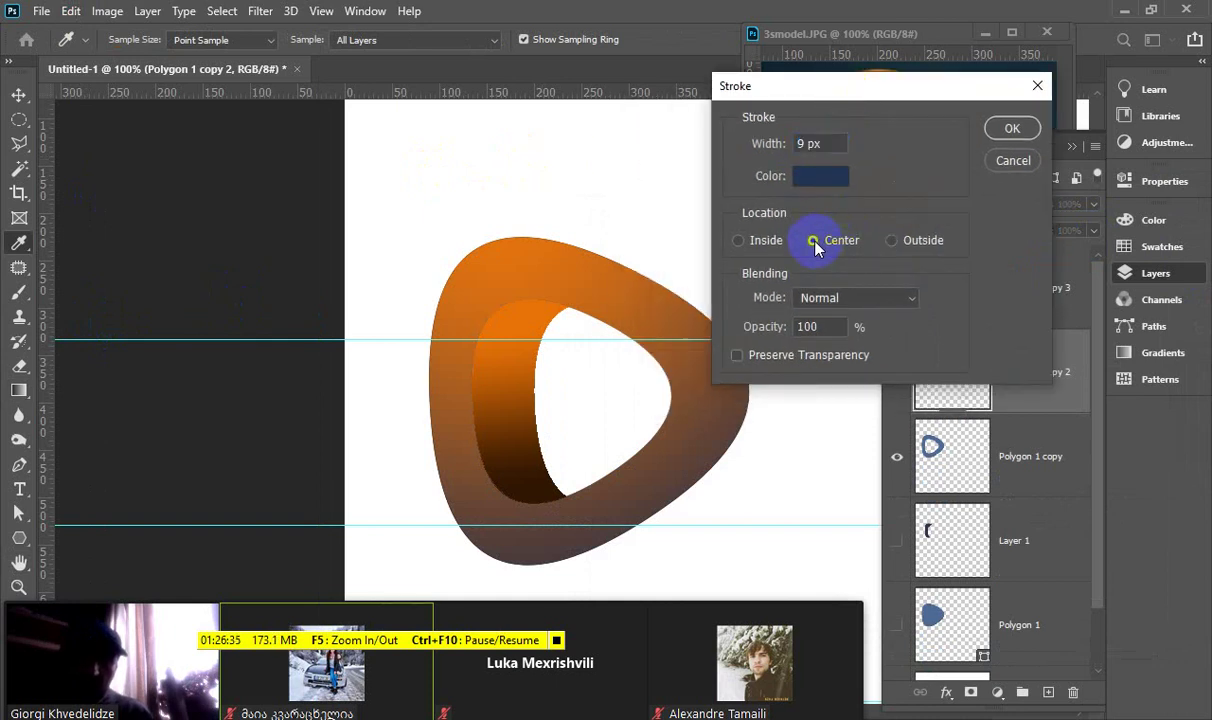
left_click(893, 241)
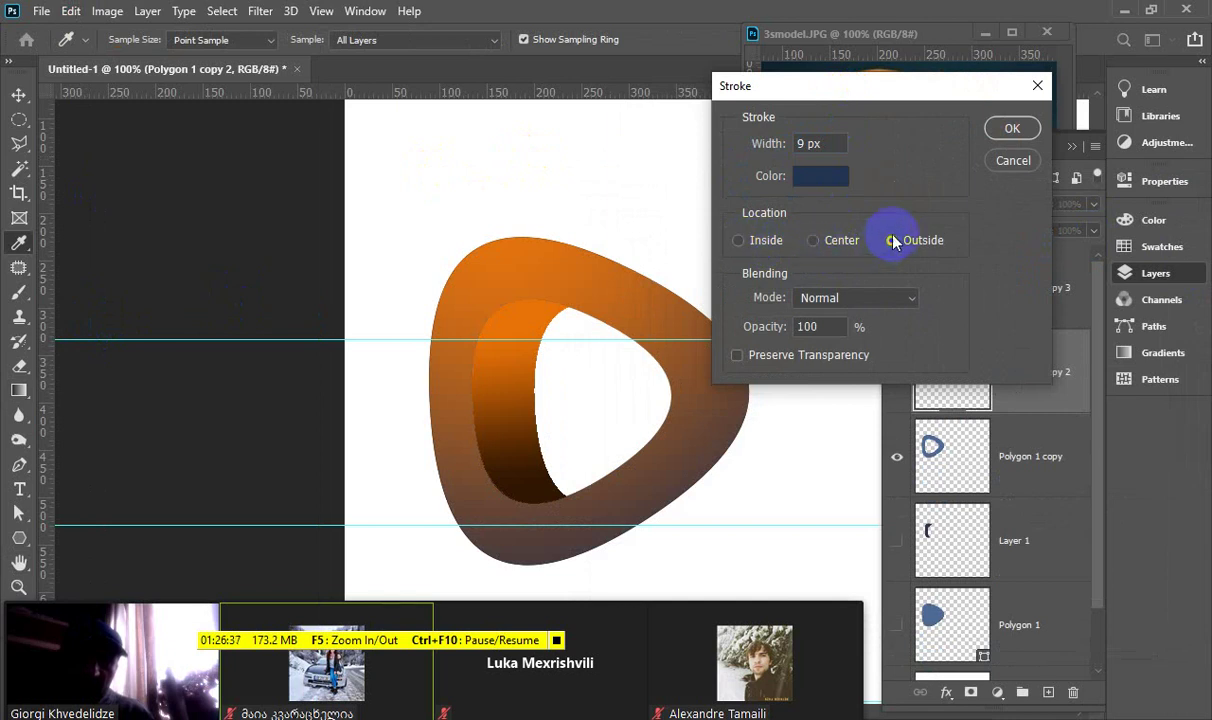
left_click(820, 178)
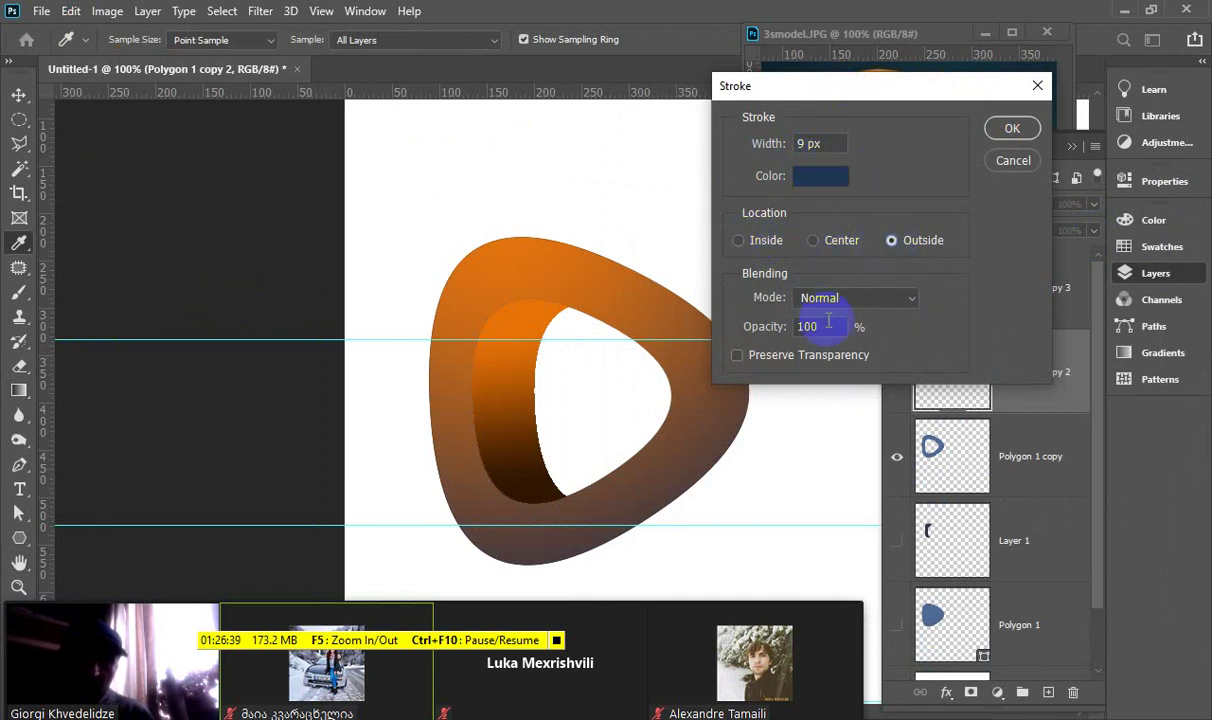
left_click_drag(895, 86, 771, 35)
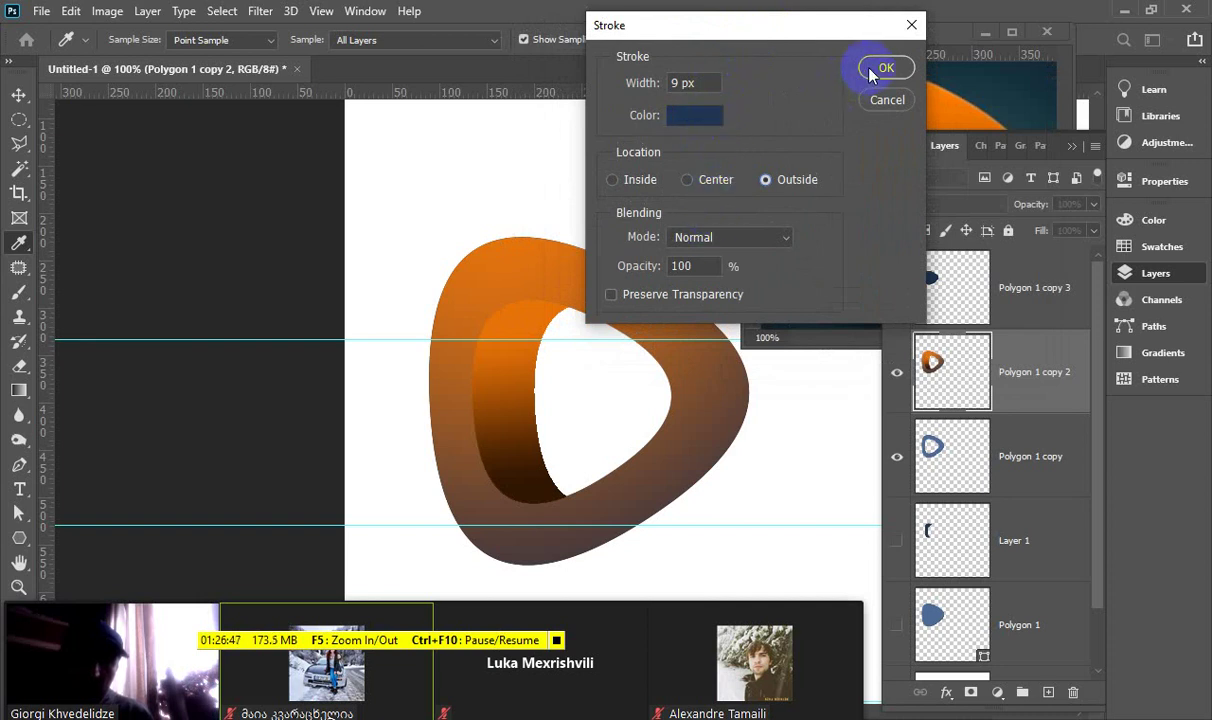
key("Return")
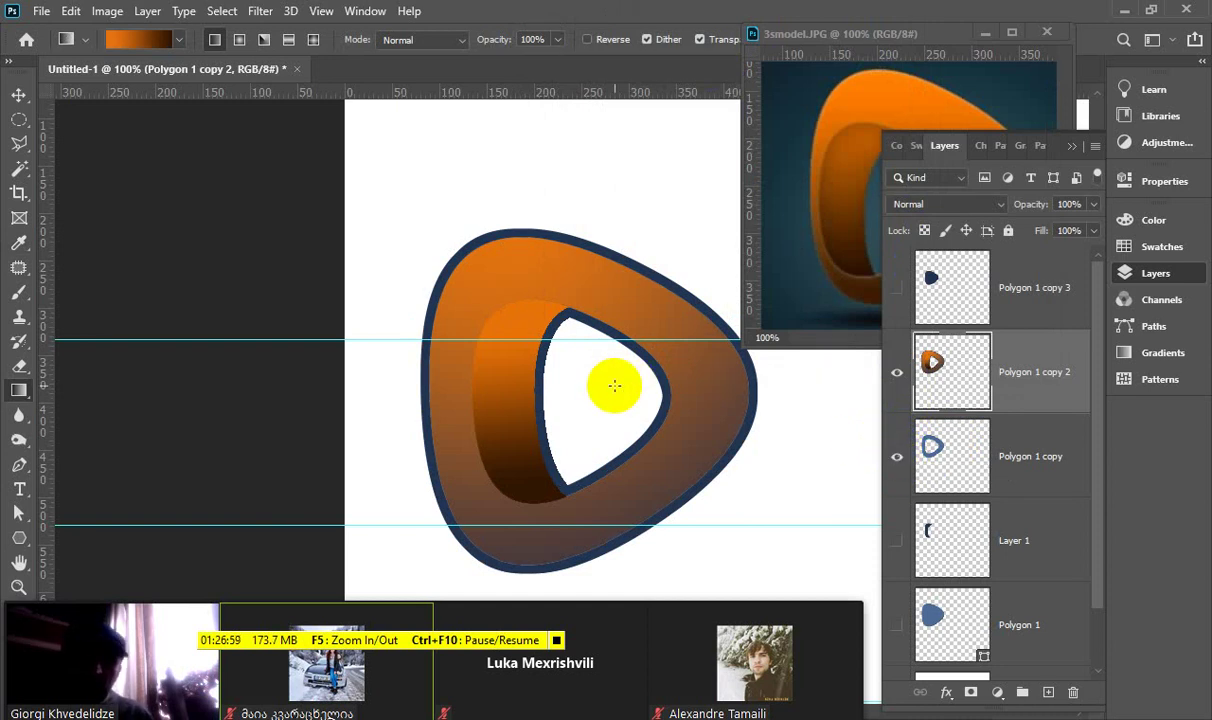
left_click(173, 167)
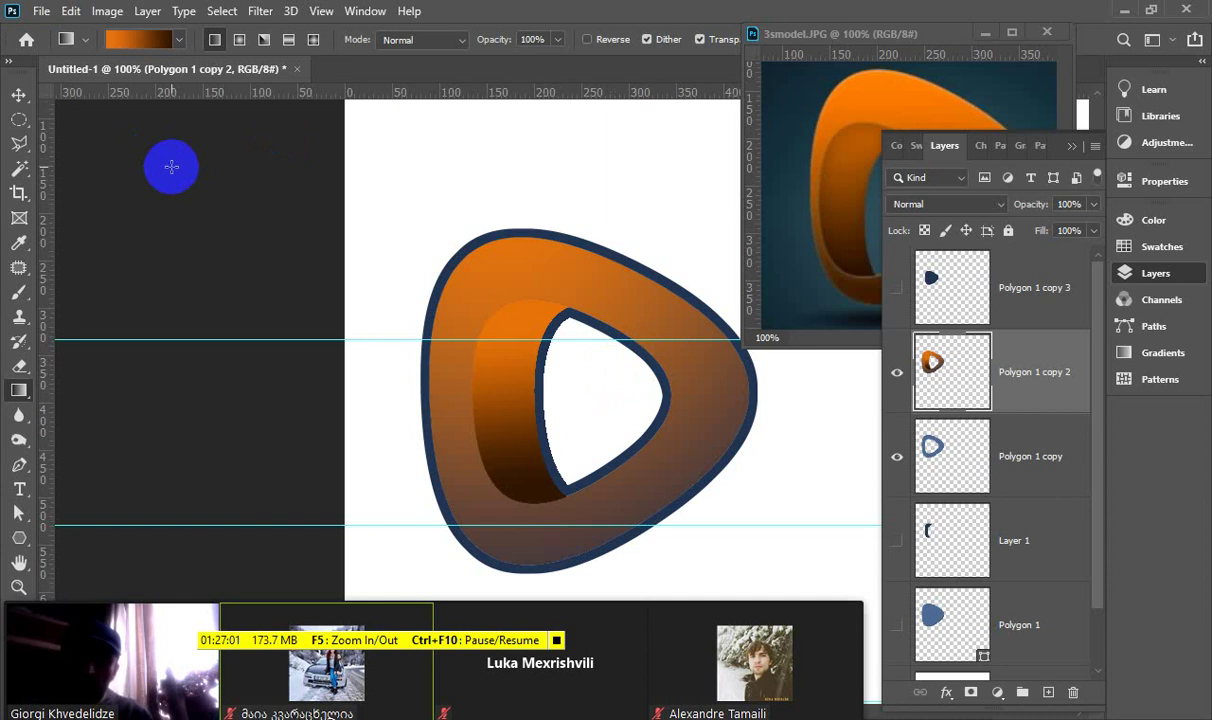
In Edit > Stroke, set a 2 px Outside outline in orange sampled from 3smodel.JPG
left_click(72, 12)
left_click(130, 318)
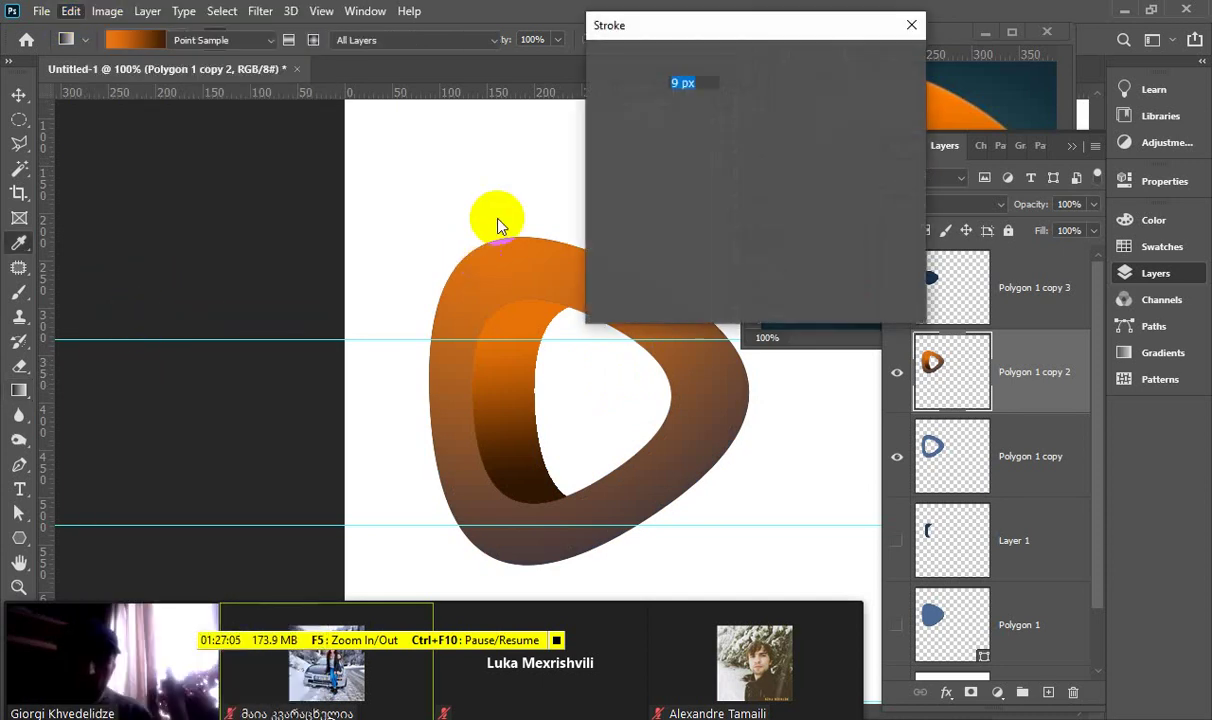
left_click(686, 85)
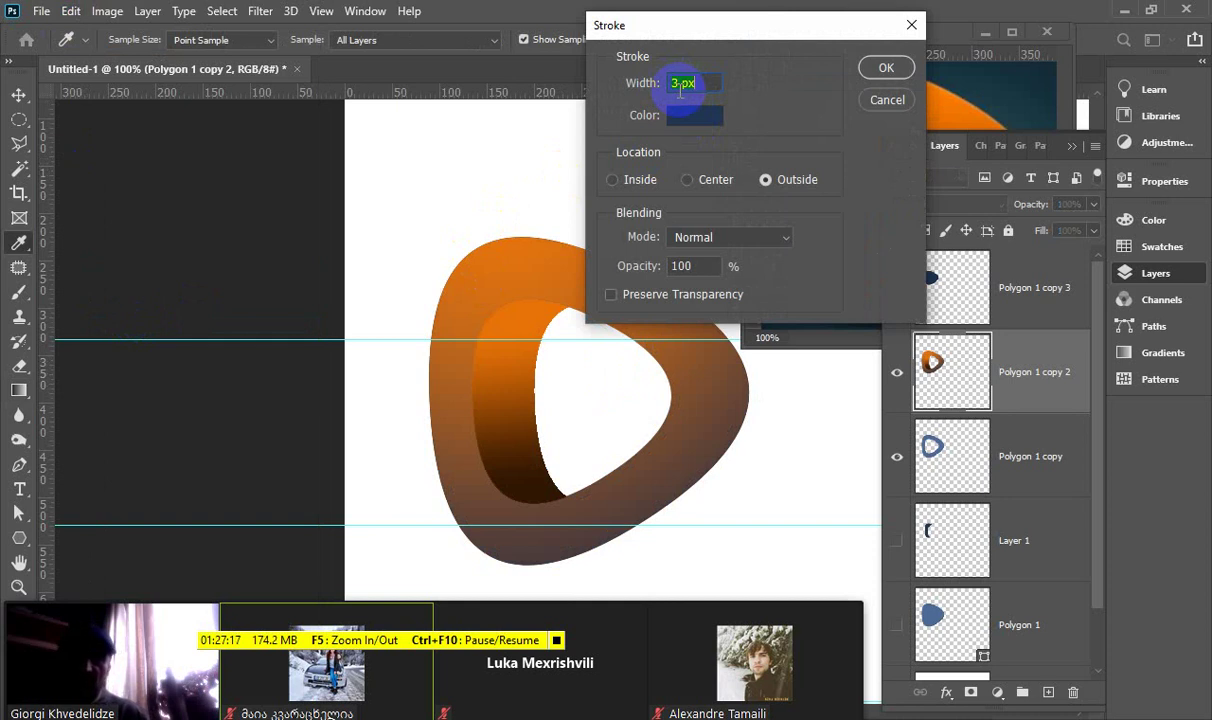
left_click_drag(709, 27, 966, 216)
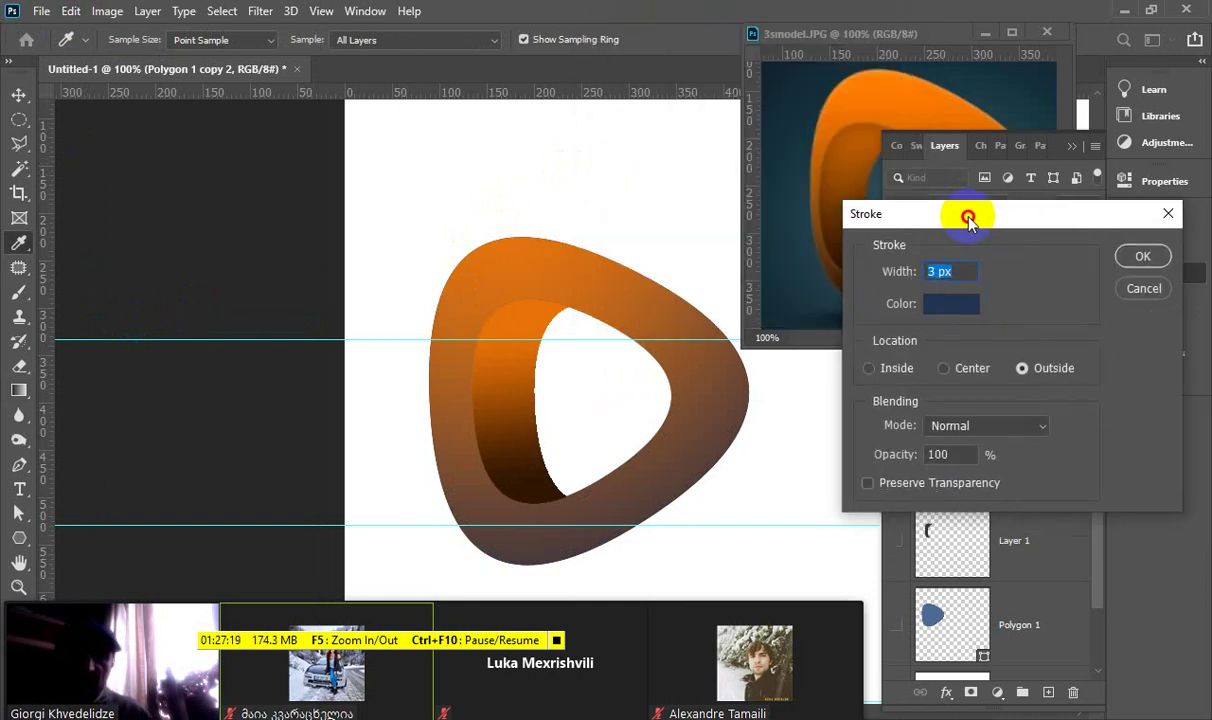
left_click(932, 276)
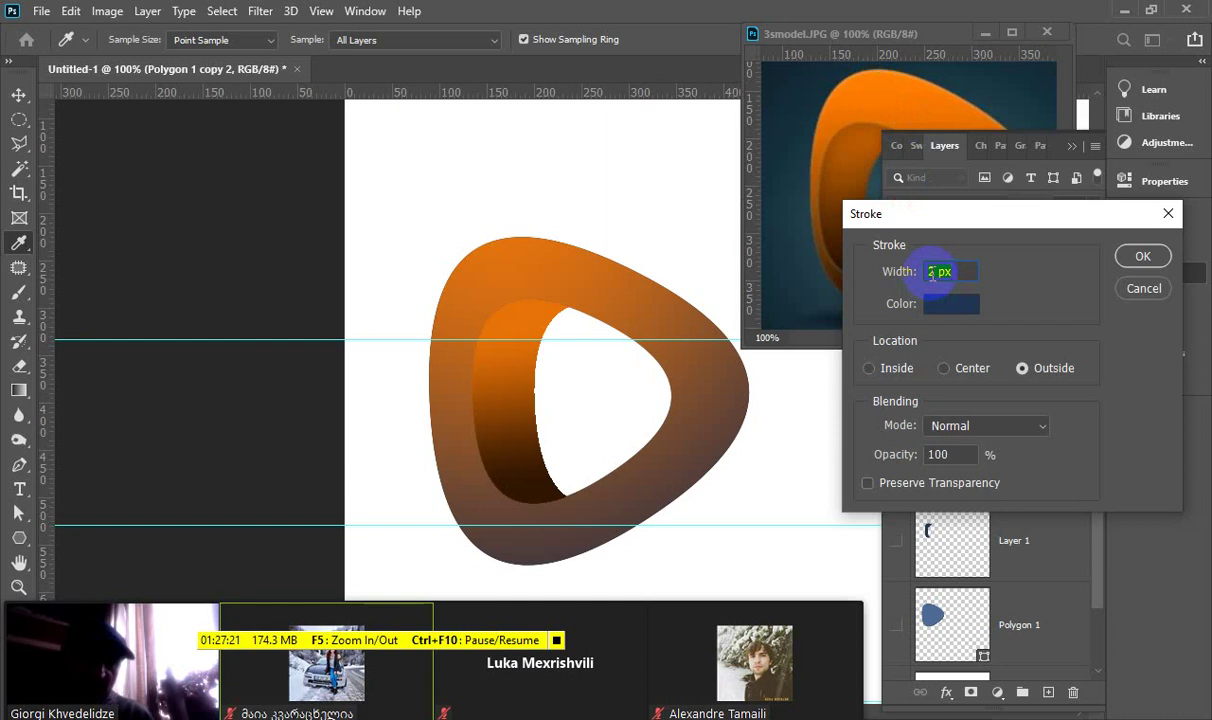
left_click(927, 93)
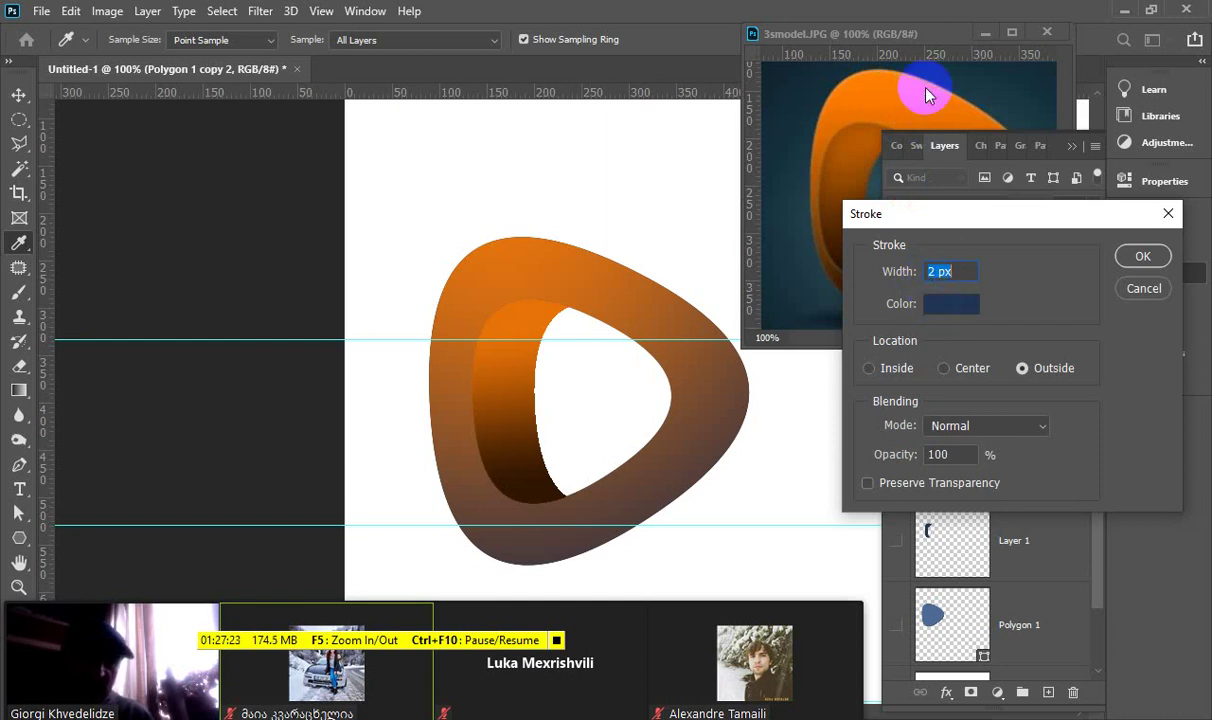
left_click(951, 303)
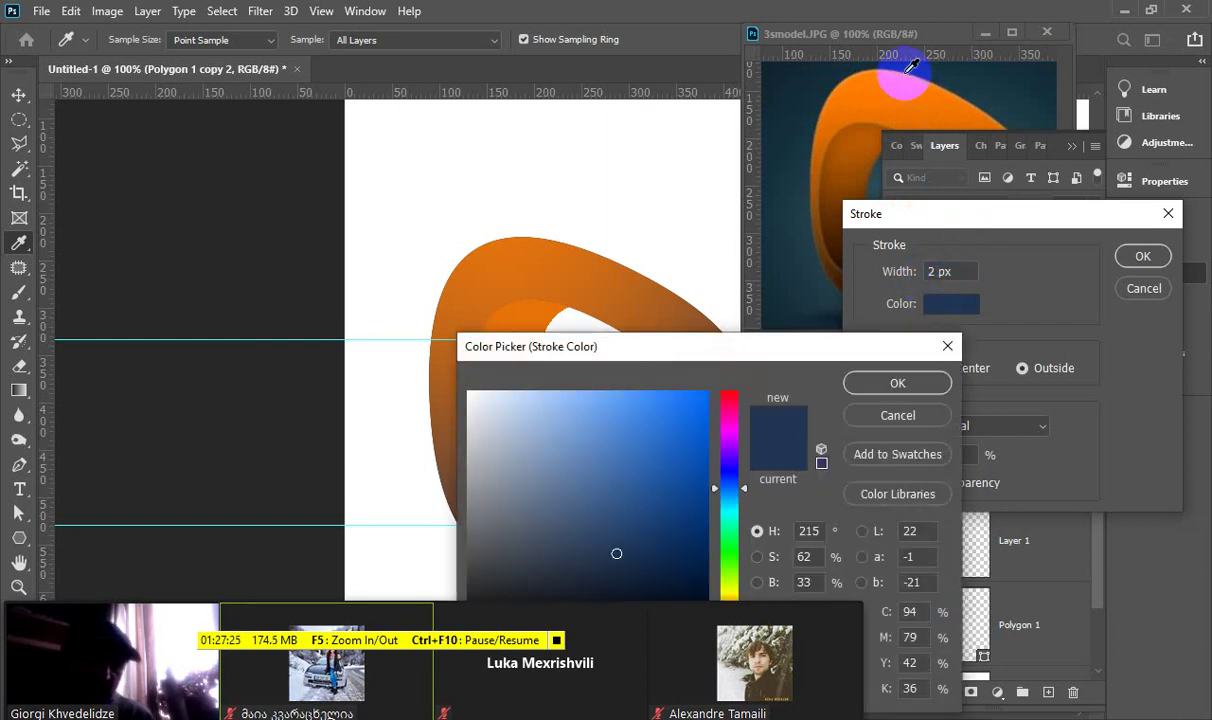
left_click(904, 76)
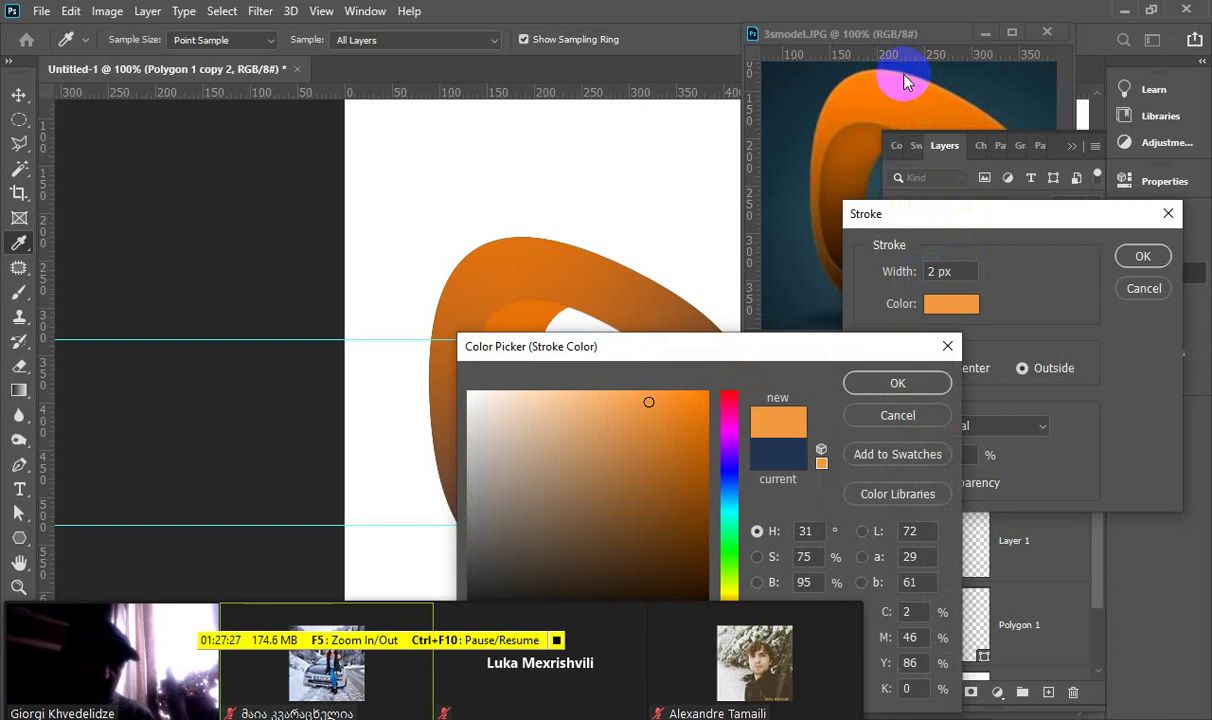
left_click(1142, 260)
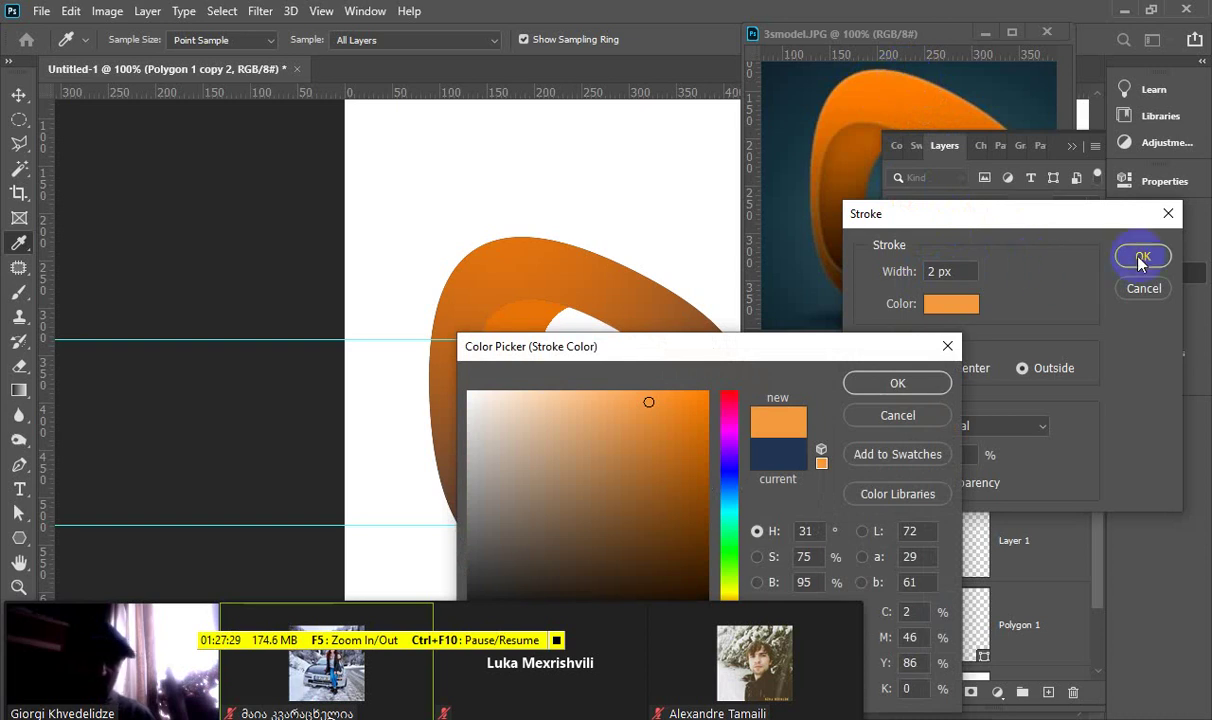
left_click(895, 383)
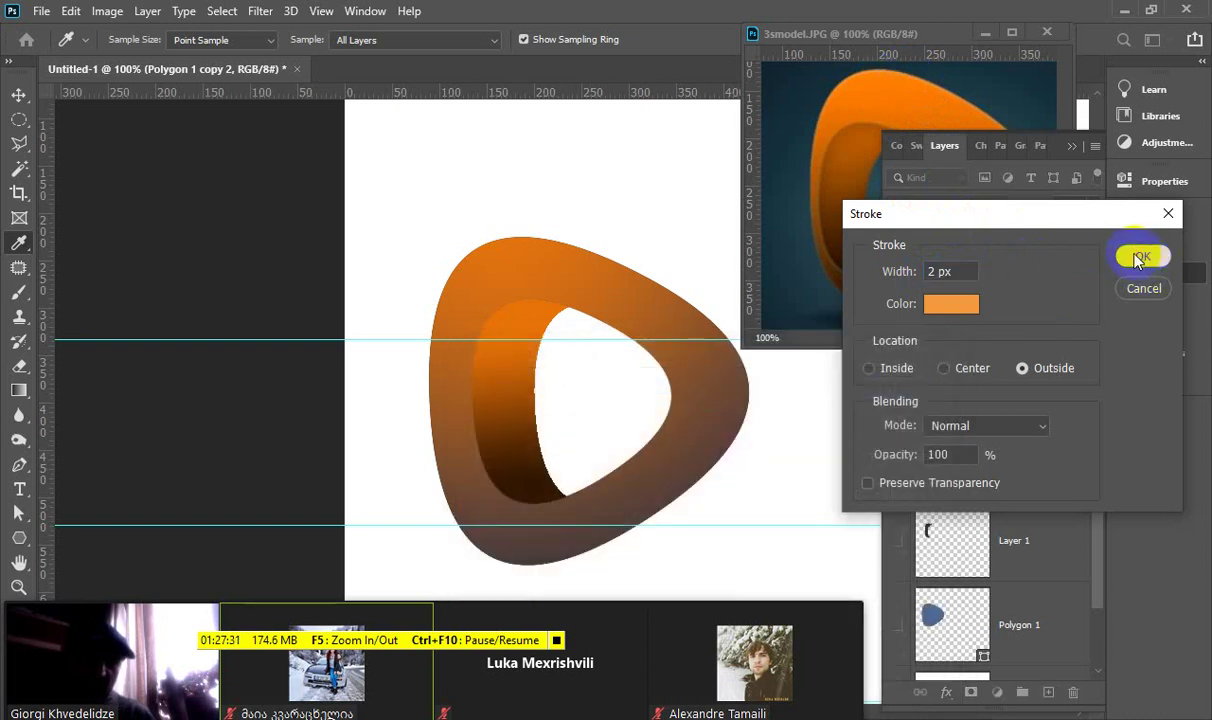
Apply the 2 px orange stroke to the ring and toggle its layer to compare
key("Return")
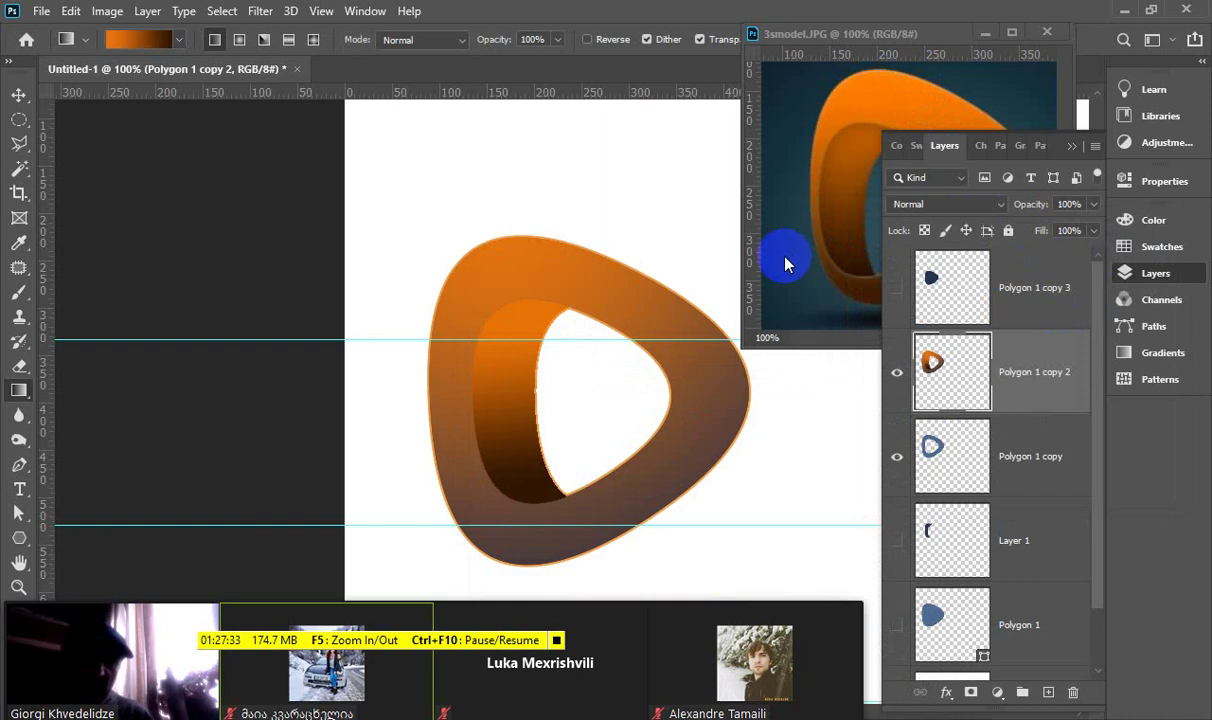
left_click_drag(659, 349, 466, 341)
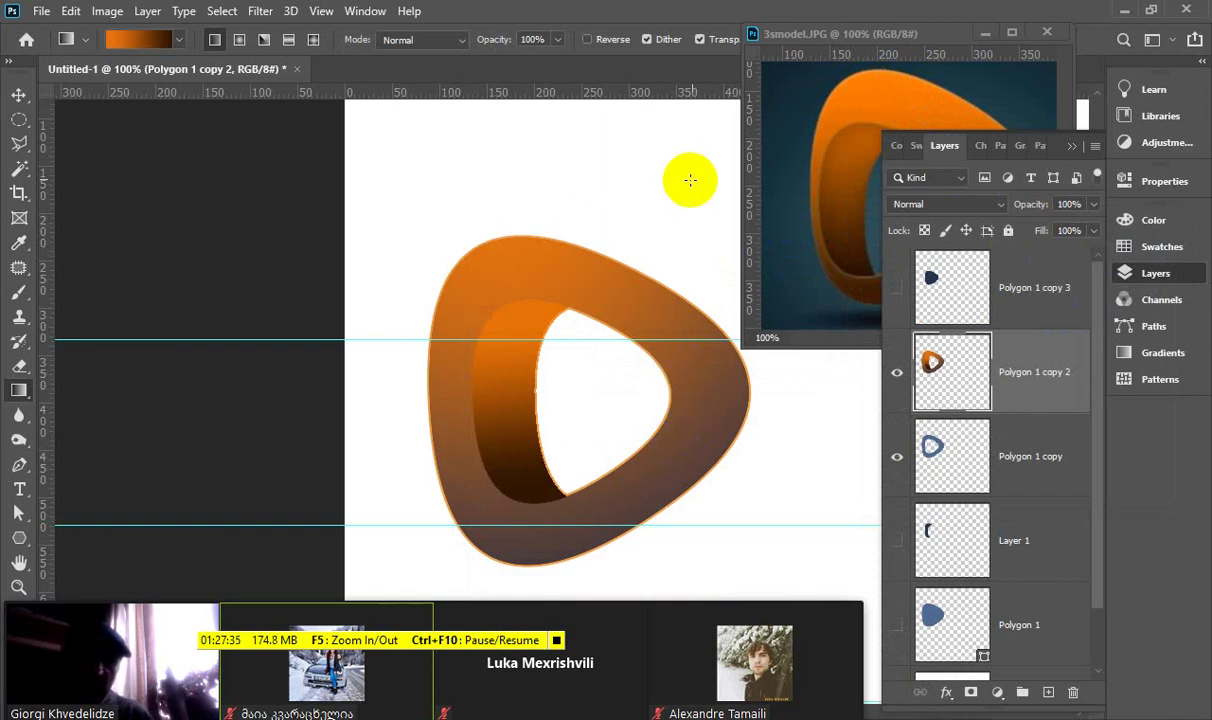
left_click(838, 90)
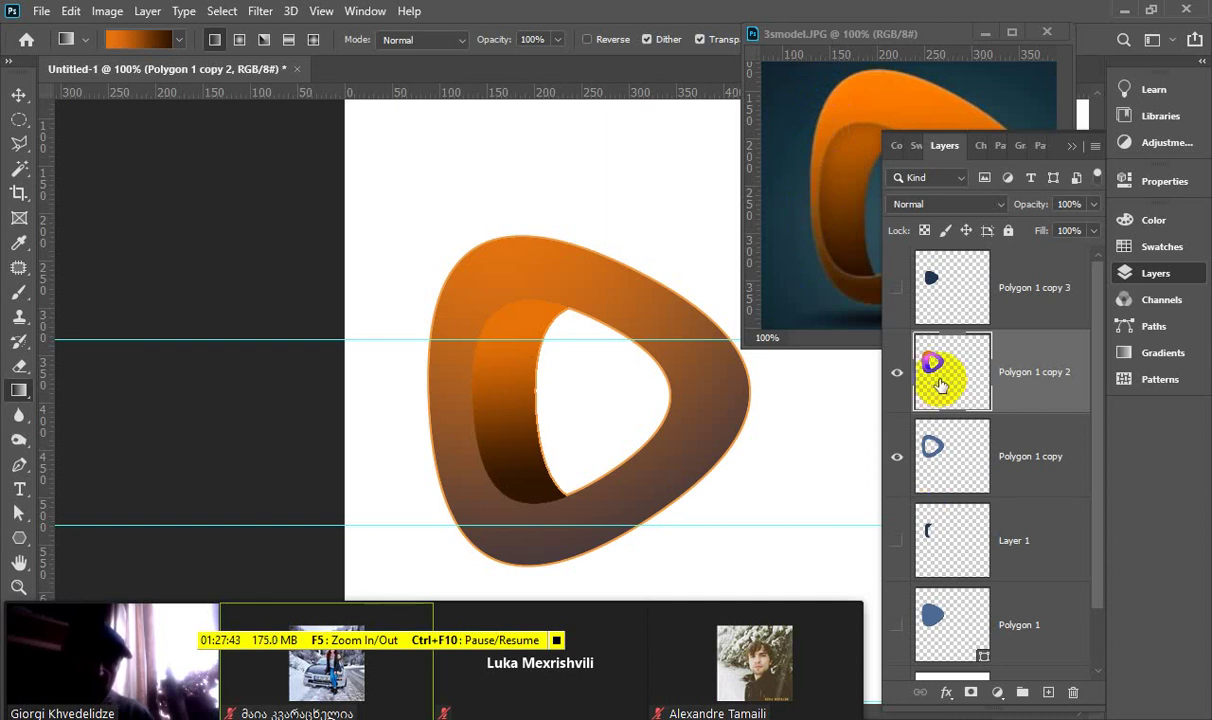
left_click(899, 380)
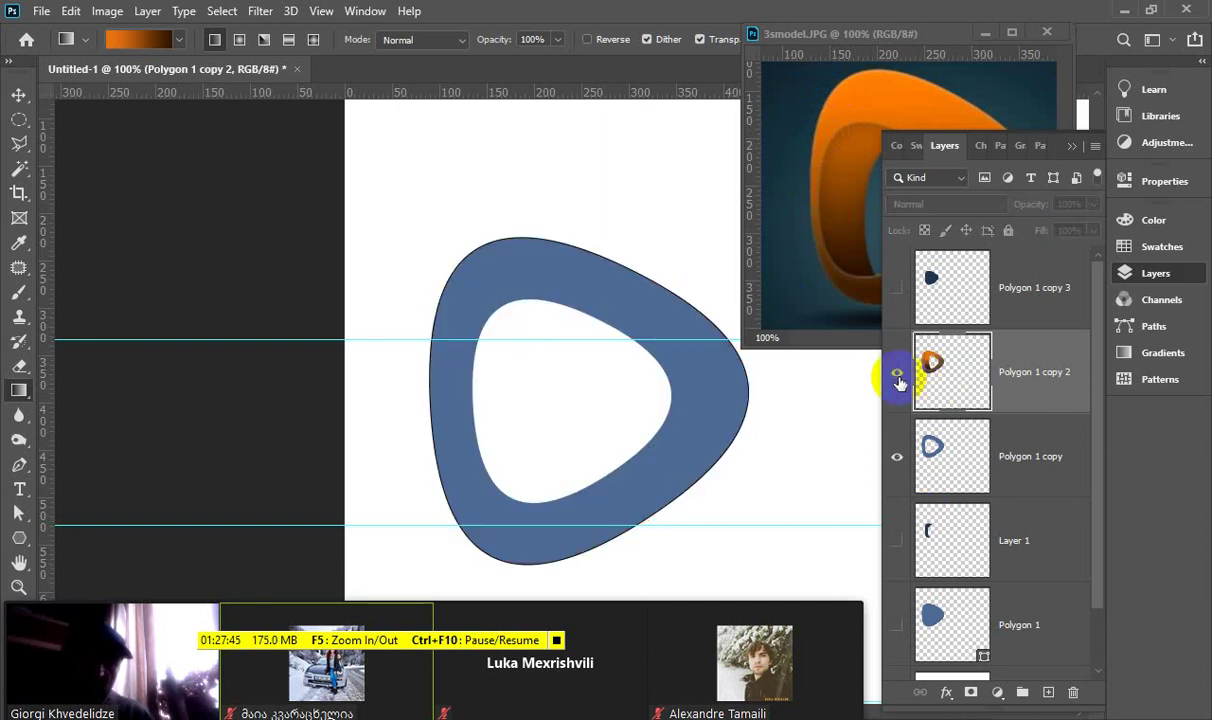
left_click(899, 380)
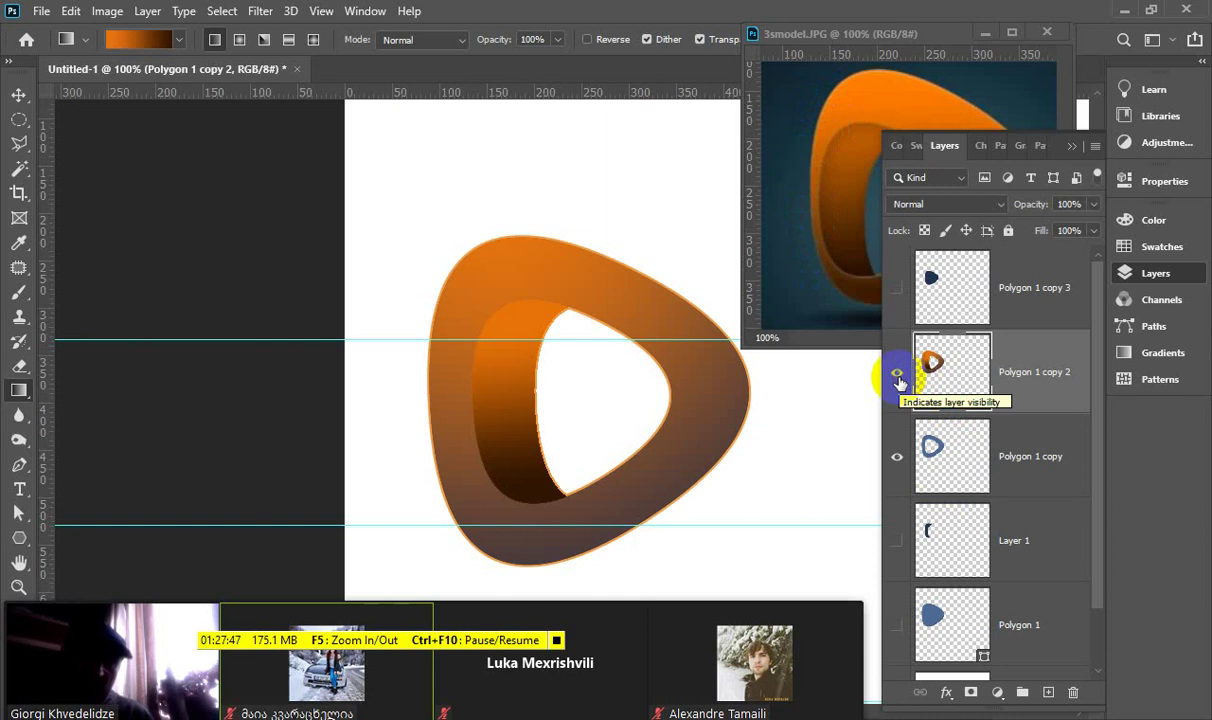
Pan the ring further left in the view and select the Background layer
left_click(1068, 150)
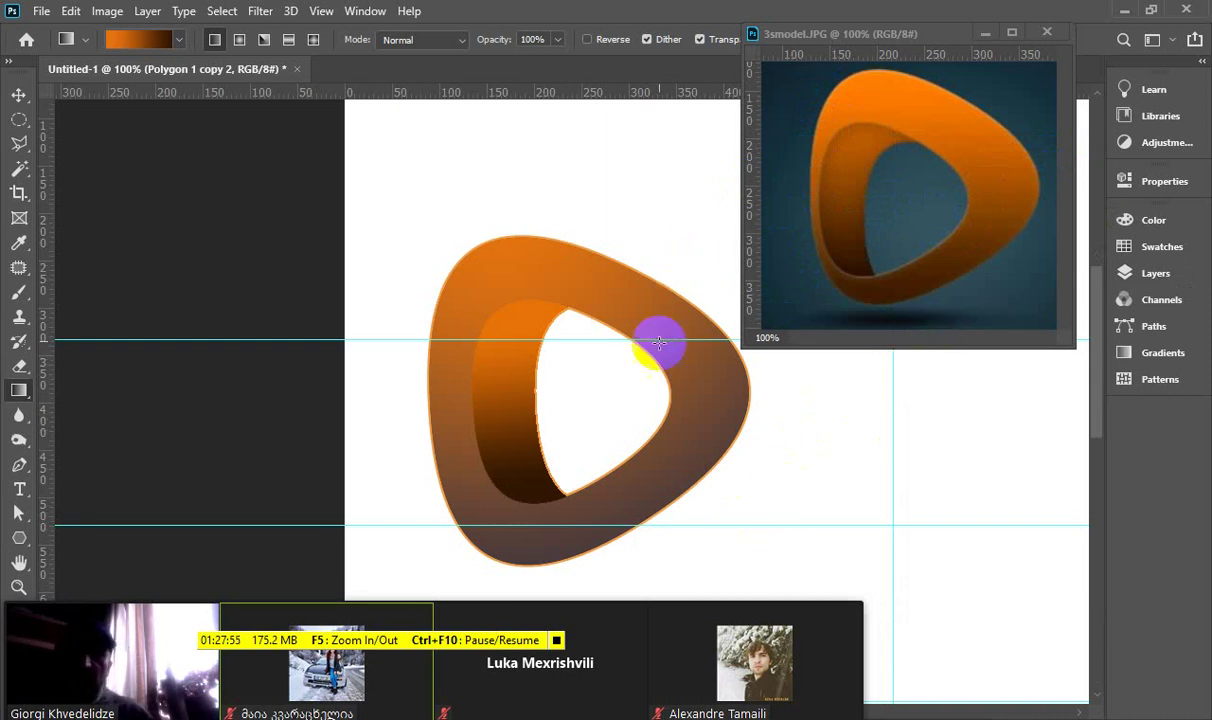
left_click_drag(617, 222, 338, 213)
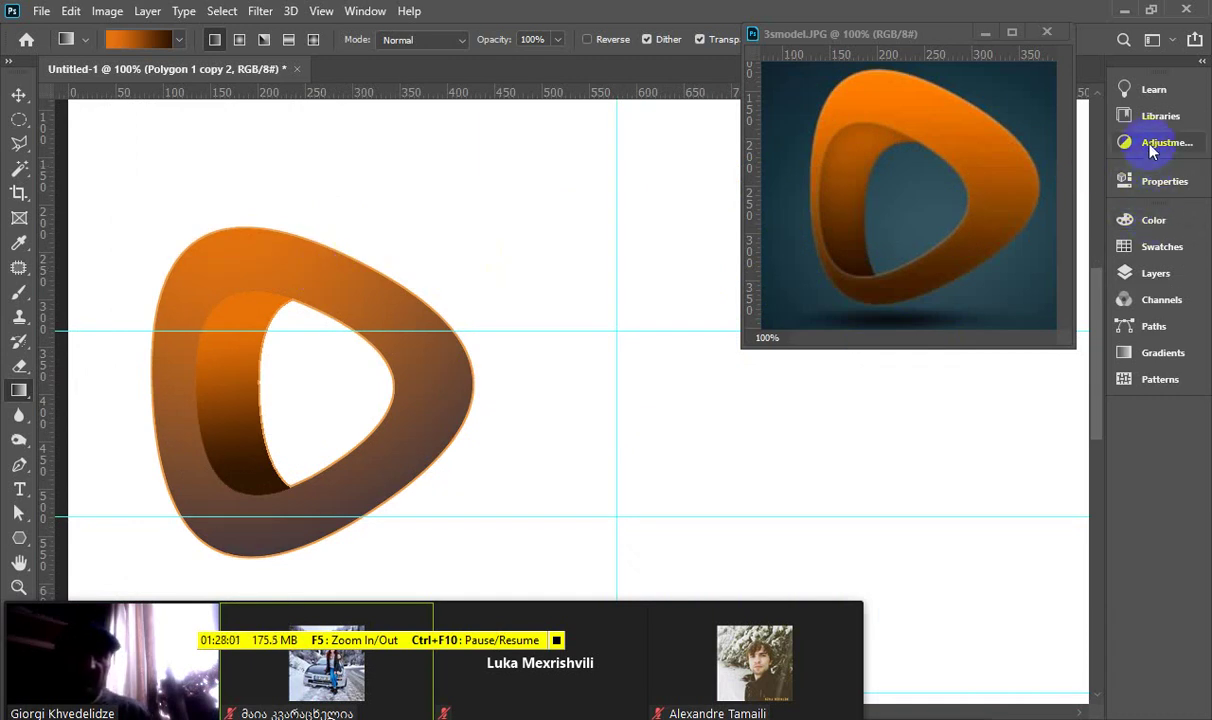
left_click(1155, 276)
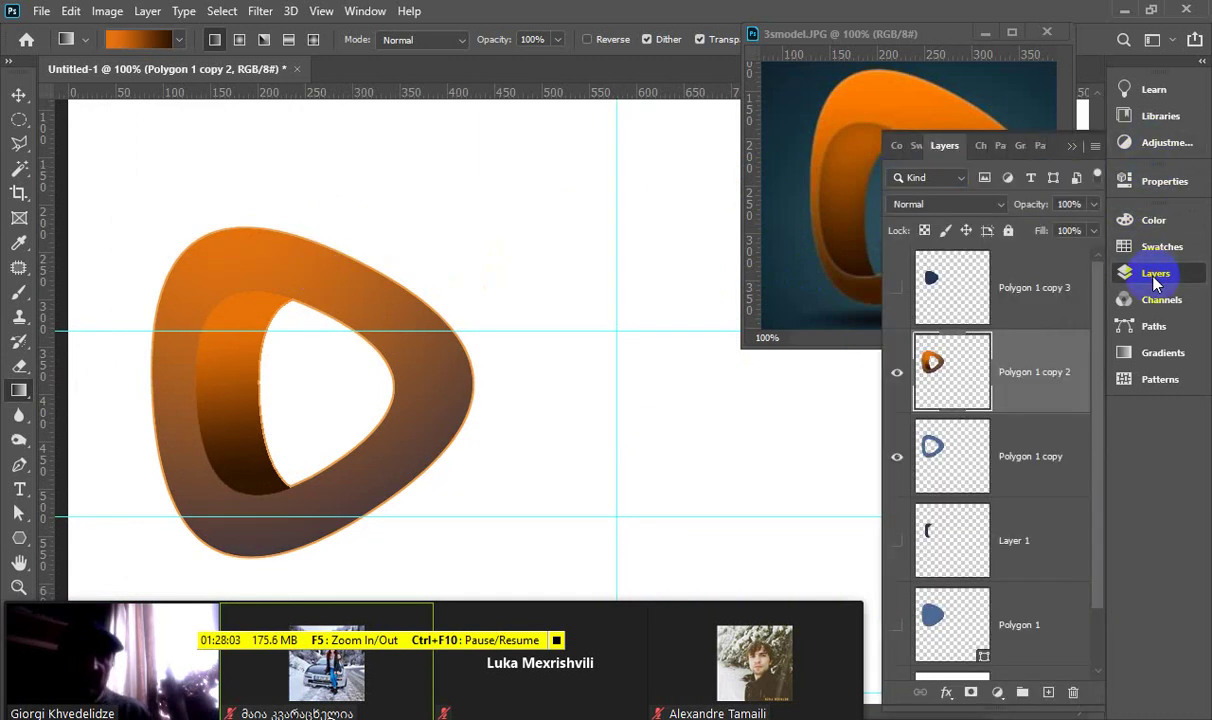
scroll(1070, 600, "down", 2)
left_click(952, 630)
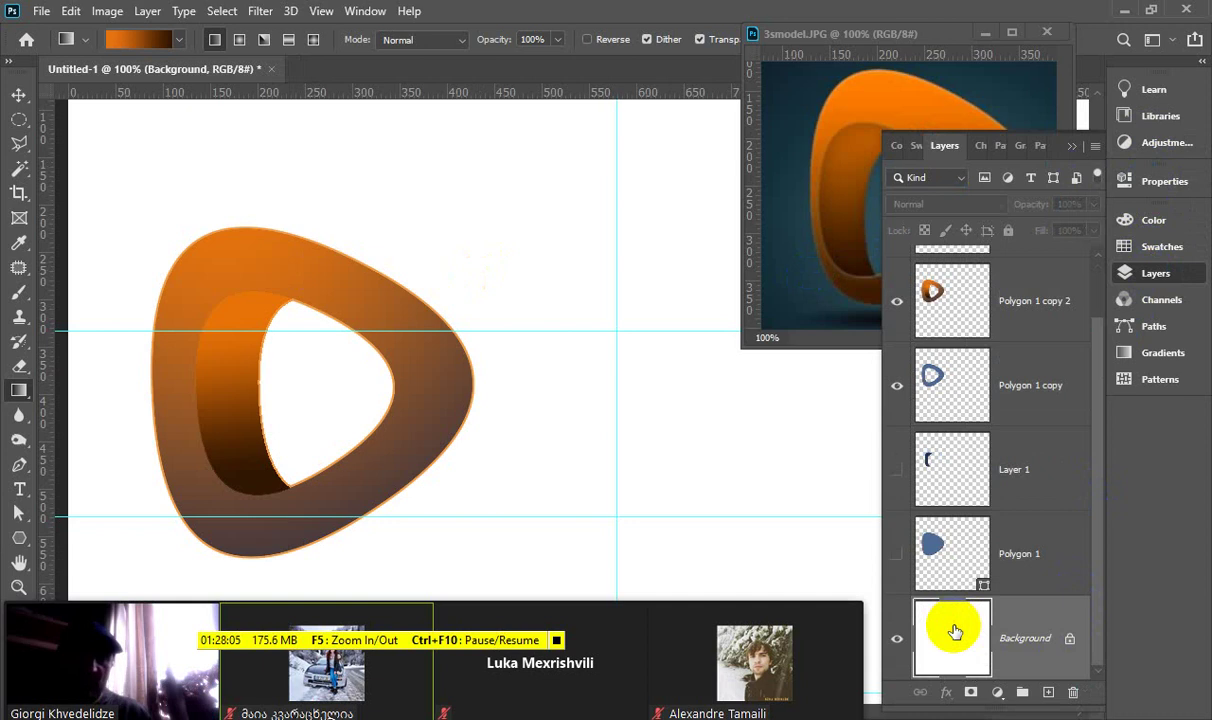
In the Gradient Editor, sample a dark teal from the reference for the left stop
left_click(1072, 148)
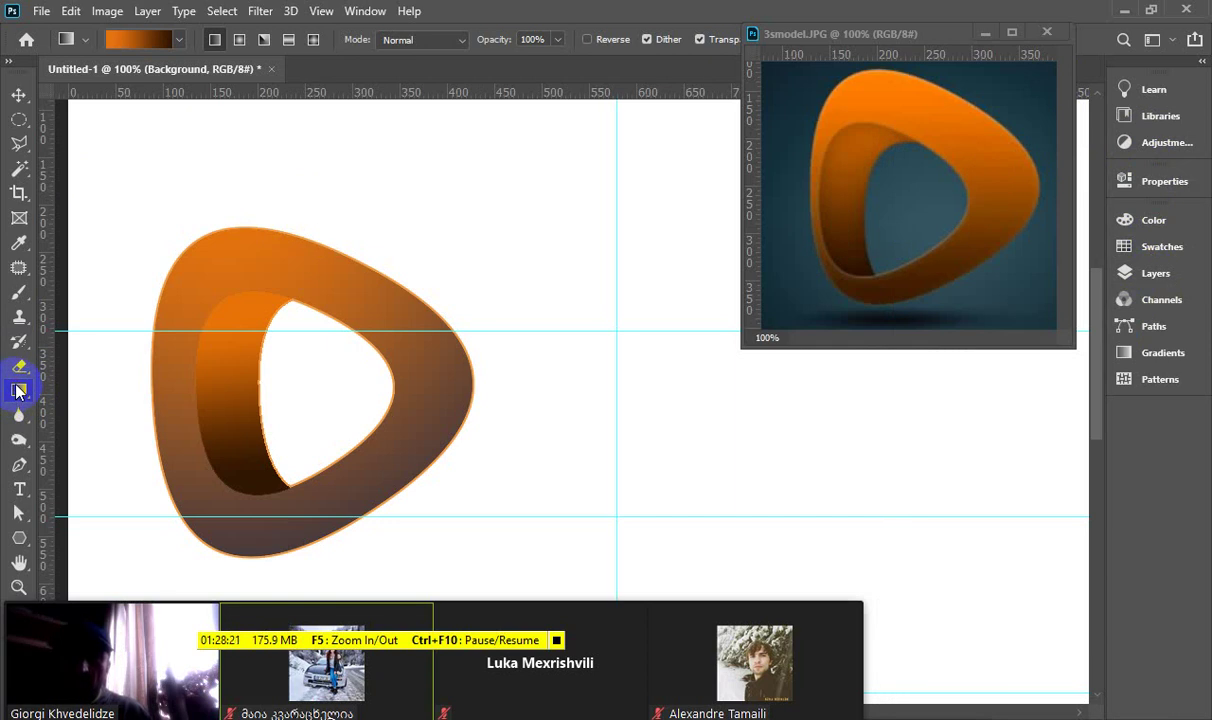
left_click(138, 43)
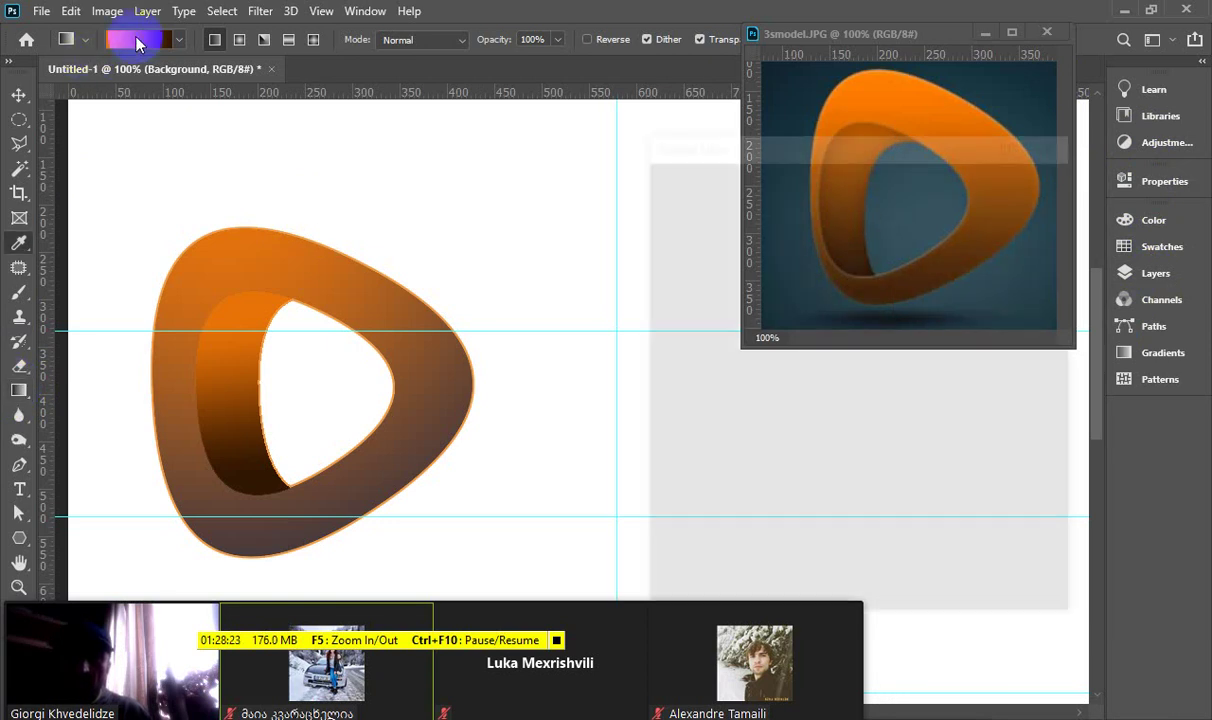
left_click_drag(838, 147, 424, 96)
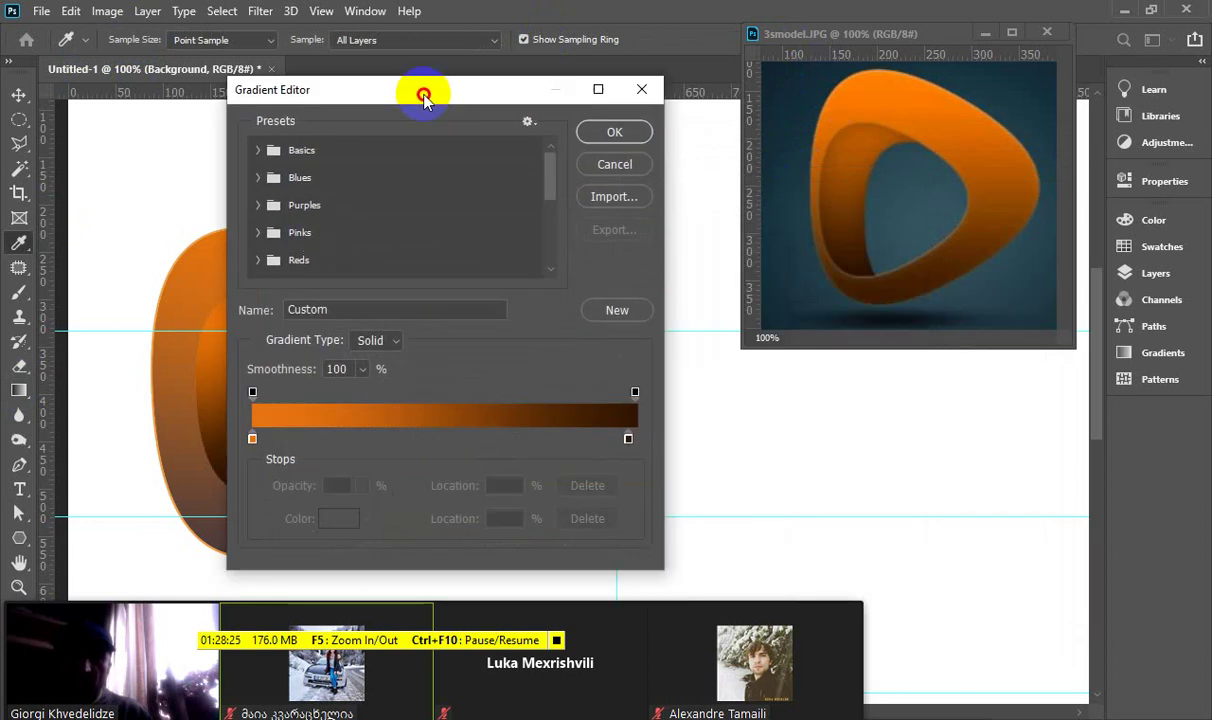
left_click(258, 440)
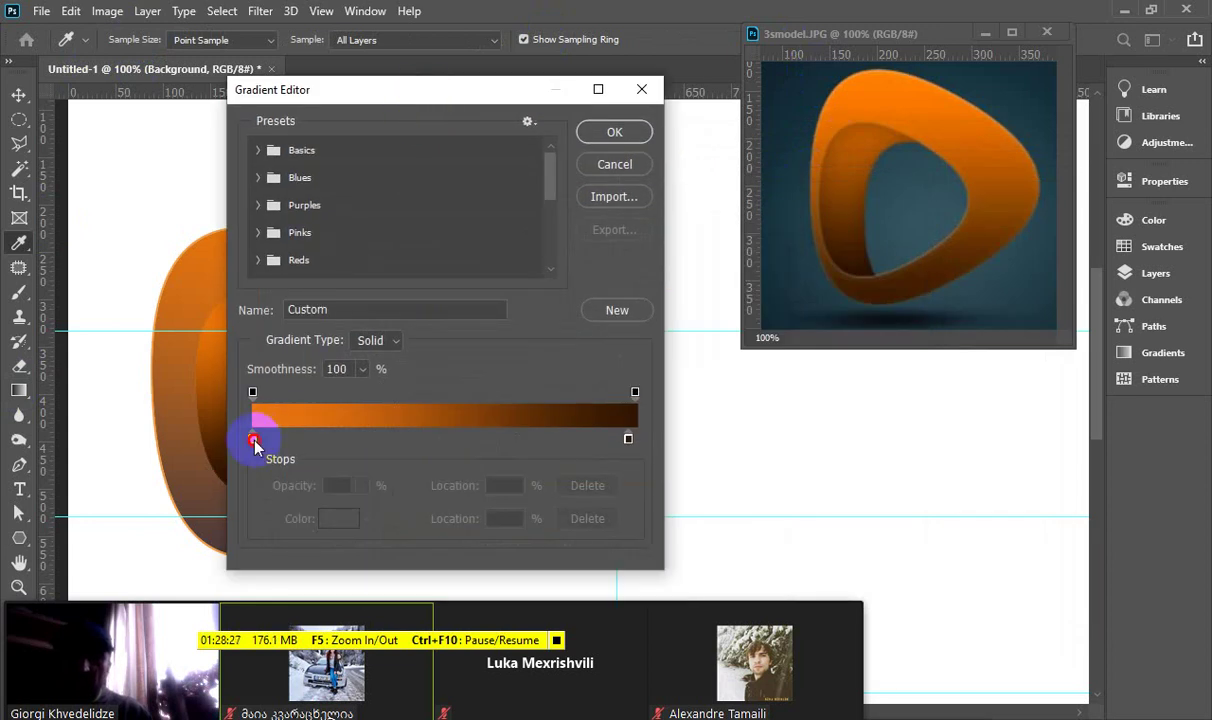
left_click(770, 315)
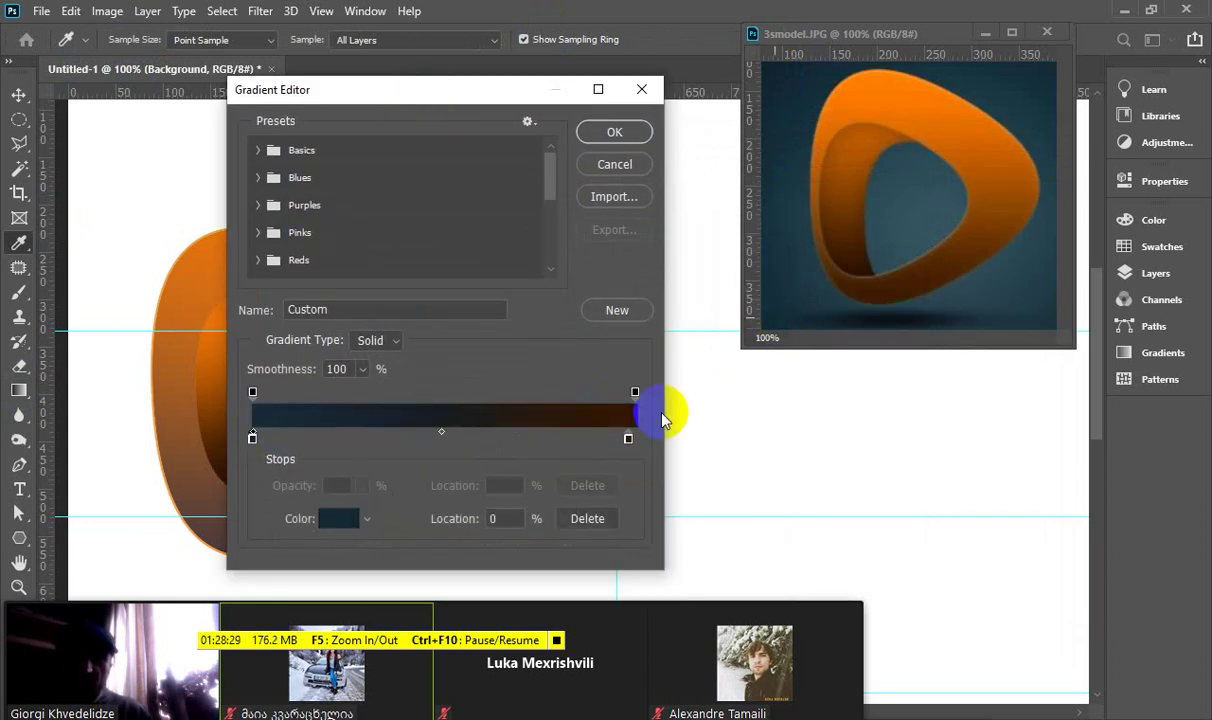
Sample a blue-teal from the reference for the right stop and accept the gradient
left_click(627, 438)
left_click(911, 200)
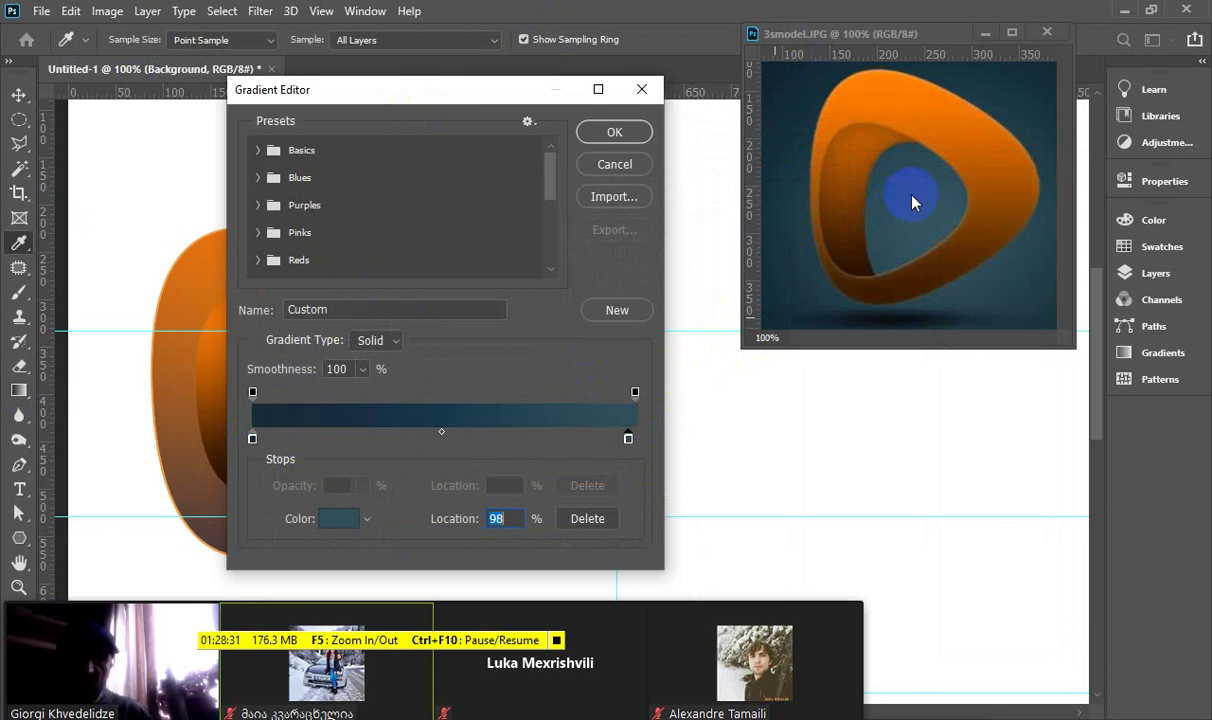
left_click_drag(911, 198, 935, 199)
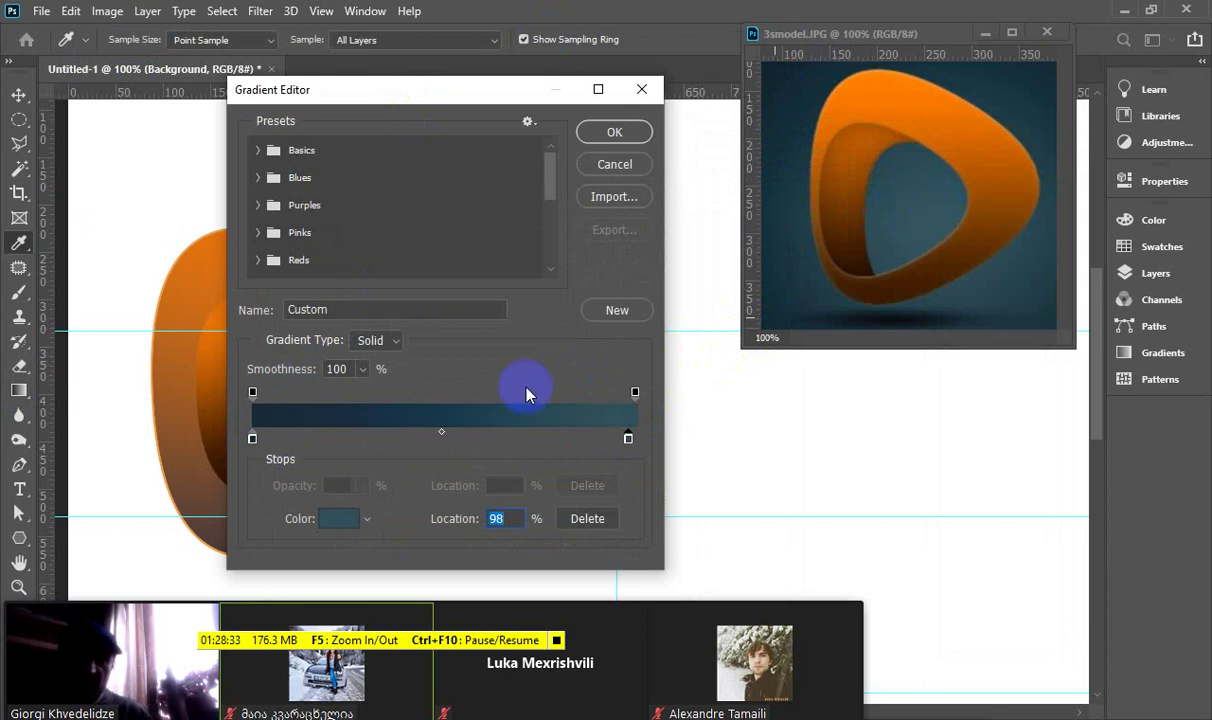
left_click(252, 439)
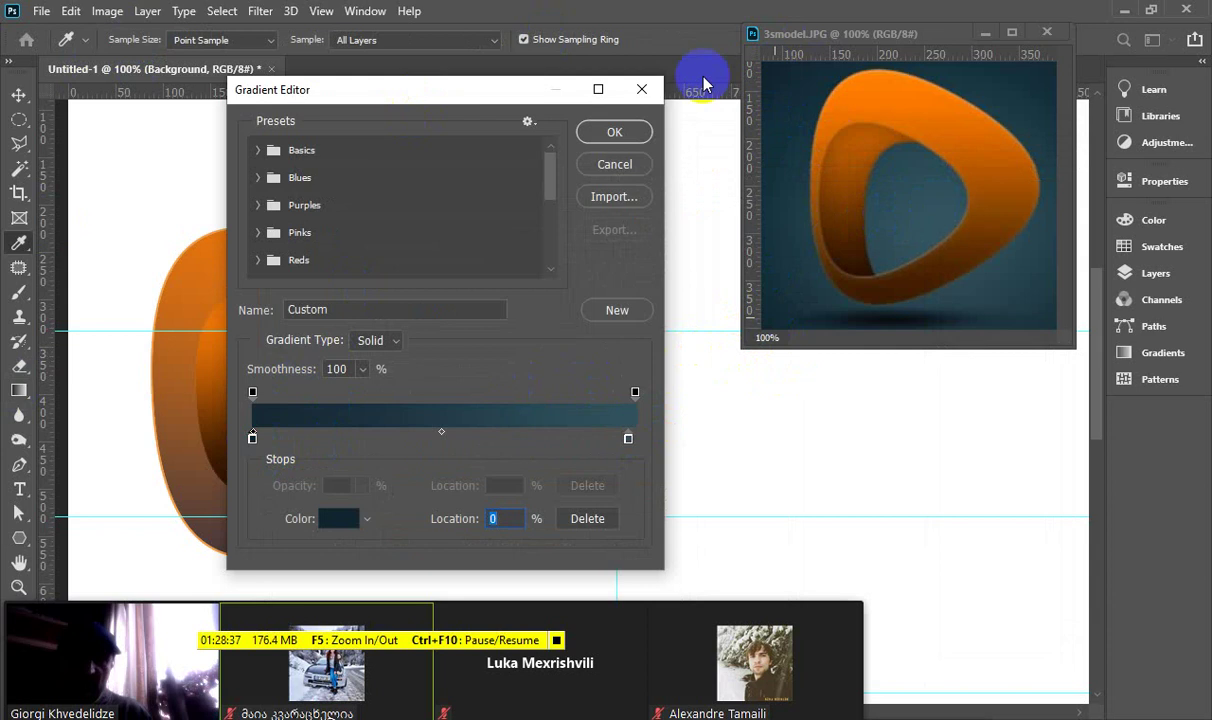
left_click(606, 133)
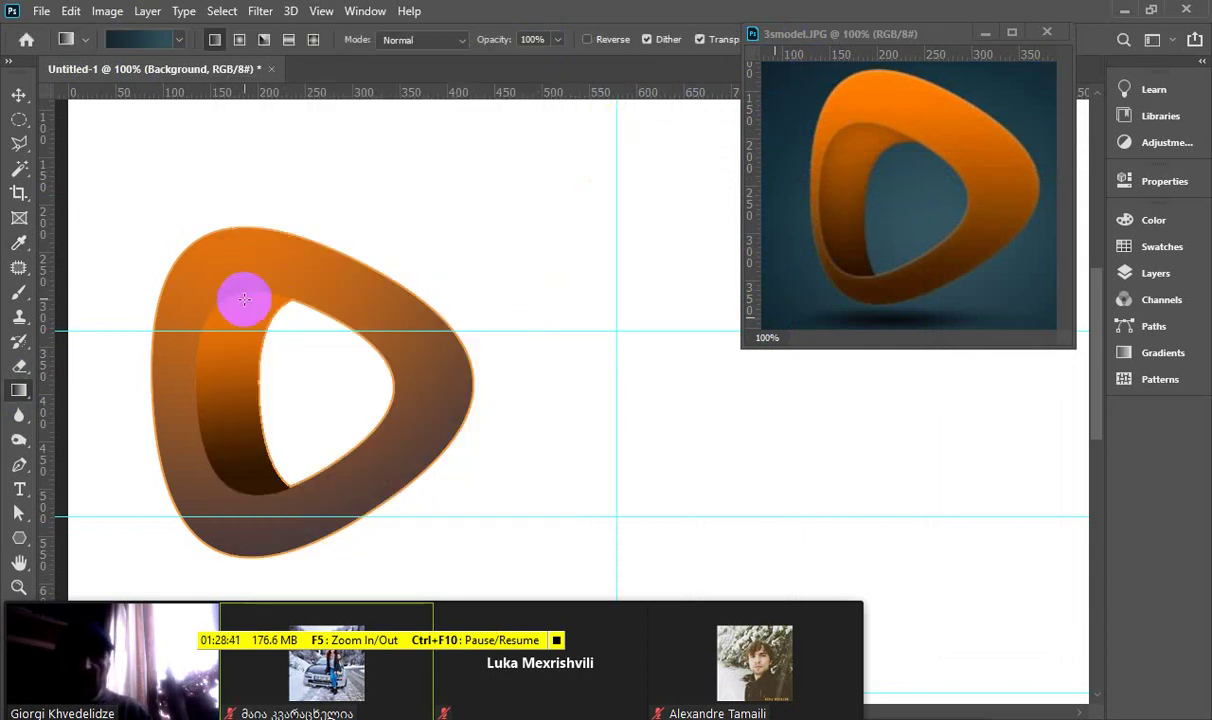
Zoom out and drag the teal gradient on Background from the top toward the lower right
key("ctrl+minus")
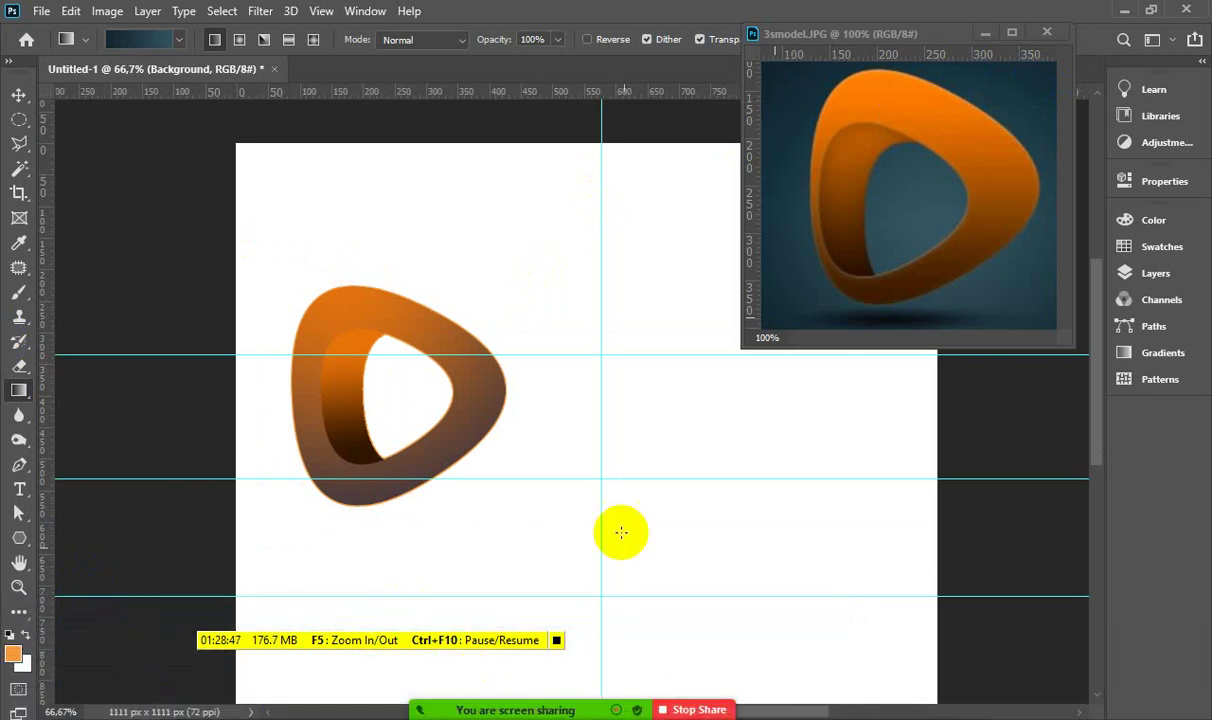
left_click_drag(597, 477, 598, 175)
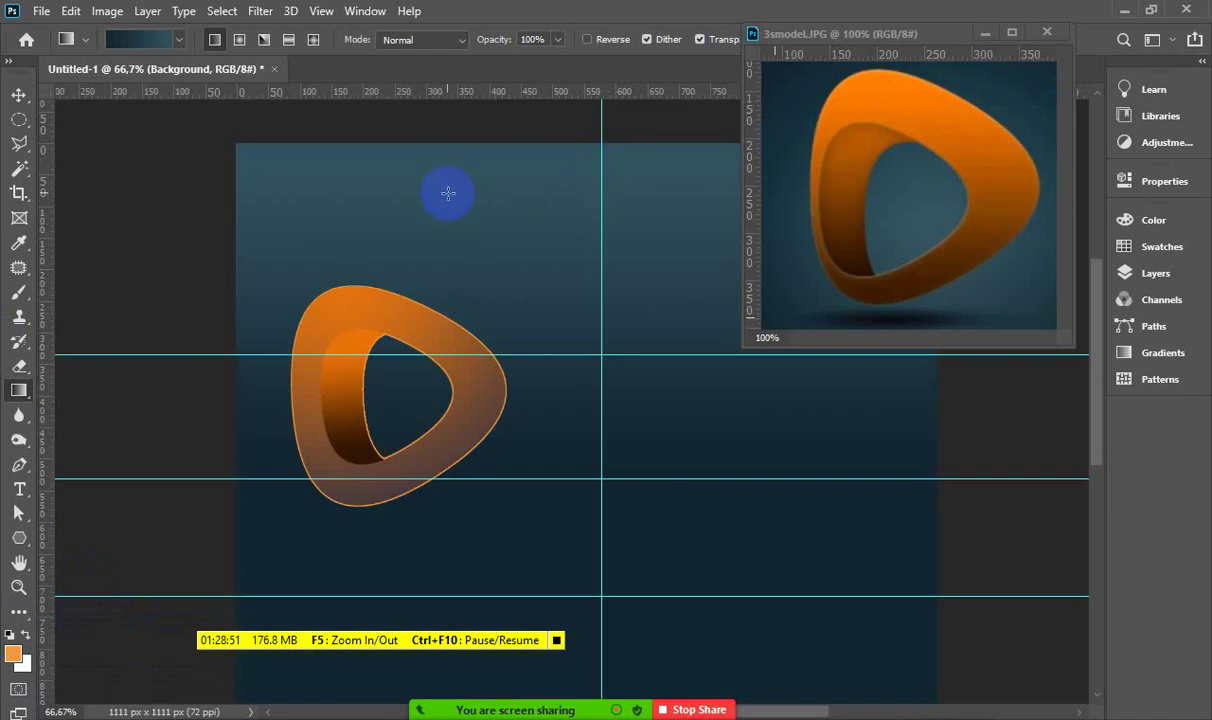
left_click(628, 235)
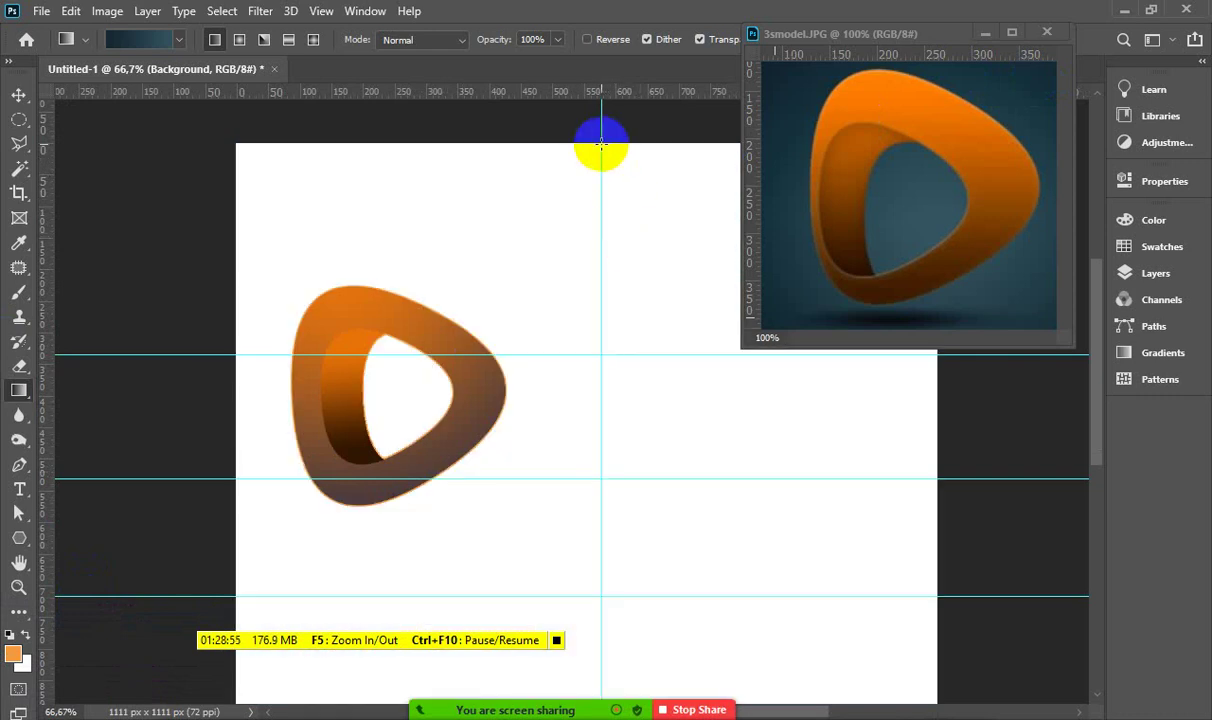
left_click_drag(601, 143, 579, 433)
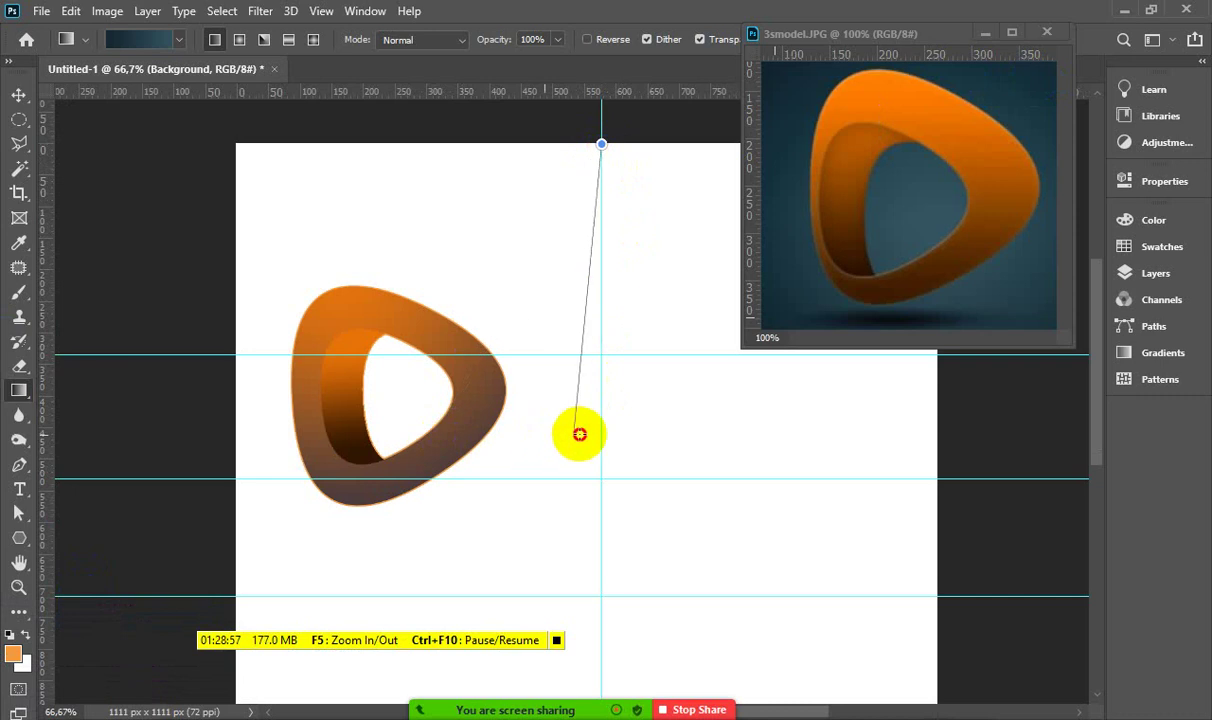
mouse_move(579, 433)
left_mouse_down()
mouse_move(808, 455)
mouse_move(663, 447)
mouse_move(284, 468)
mouse_move(452, 466)
mouse_move(198, 467)
mouse_move(1166, 471)
mouse_move(519, 479)
mouse_move(858, 479)
mouse_move(789, 481)
mouse_move(834, 479)
left_mouse_up()
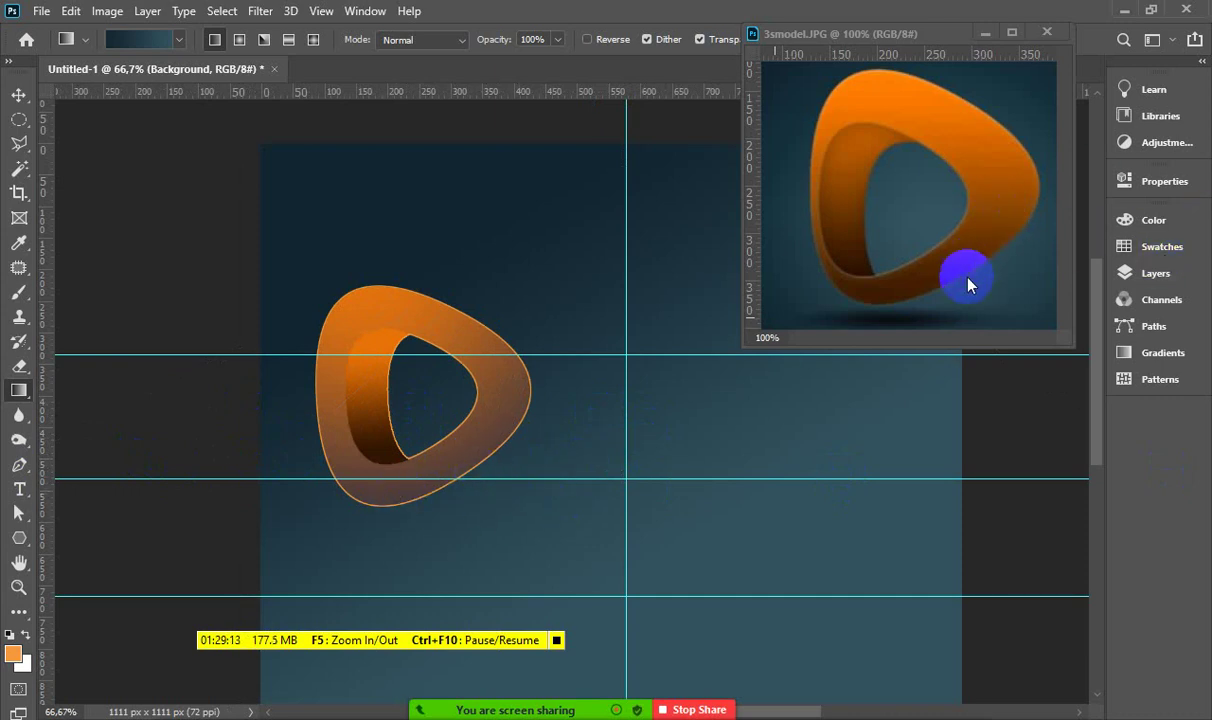
Hide Layer 1 and select all layers from Polygon 1 to Polygon 1 copy 3
left_click(1150, 278)
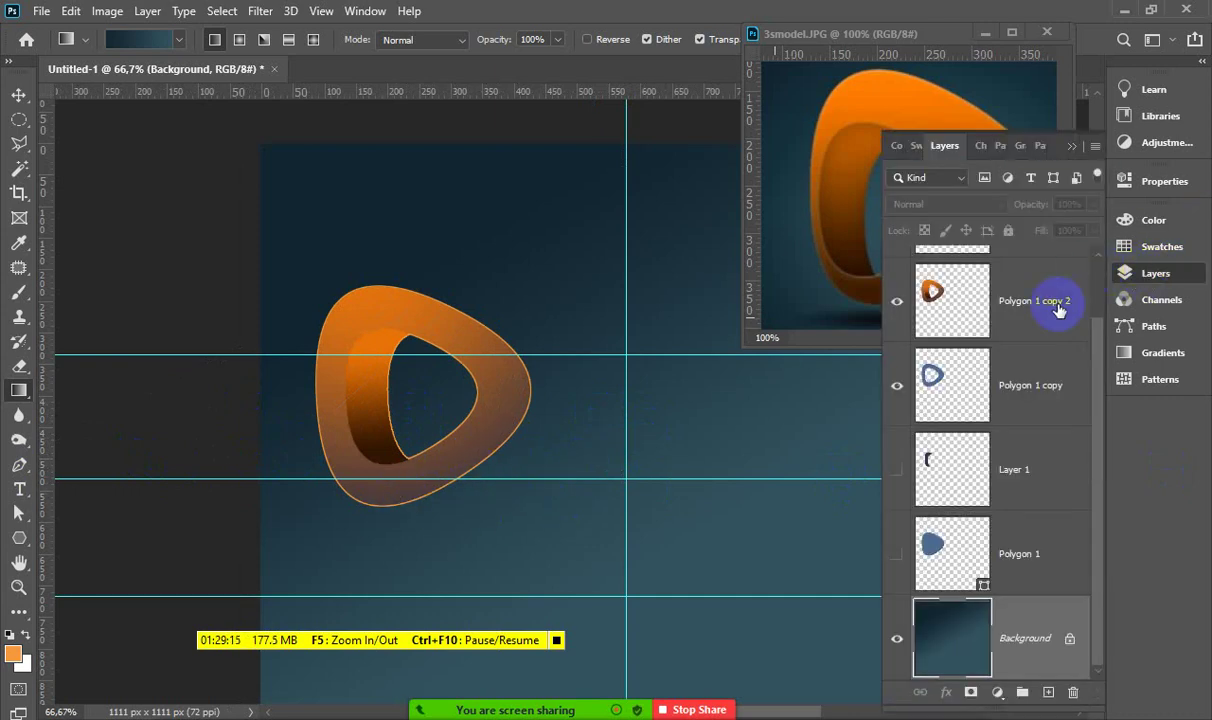
scroll(1083, 418, "up", 1)
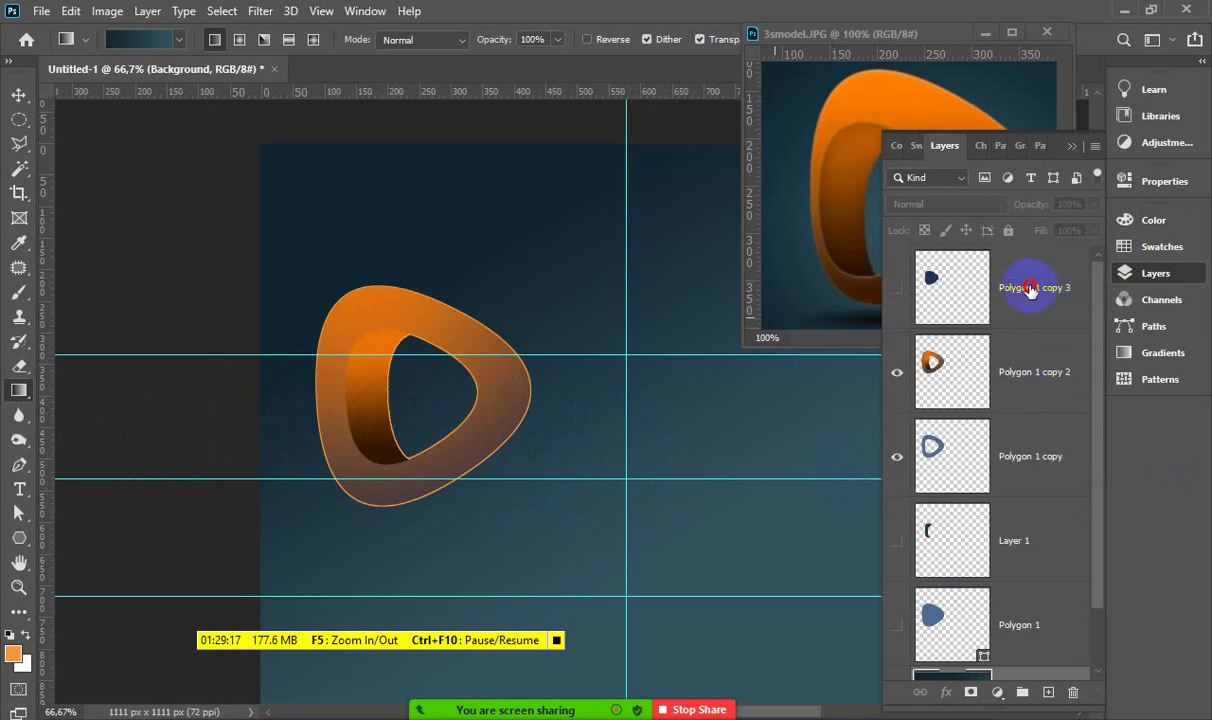
left_click(1060, 287)
scroll(960, 420, "down", 1)
left_click(897, 452)
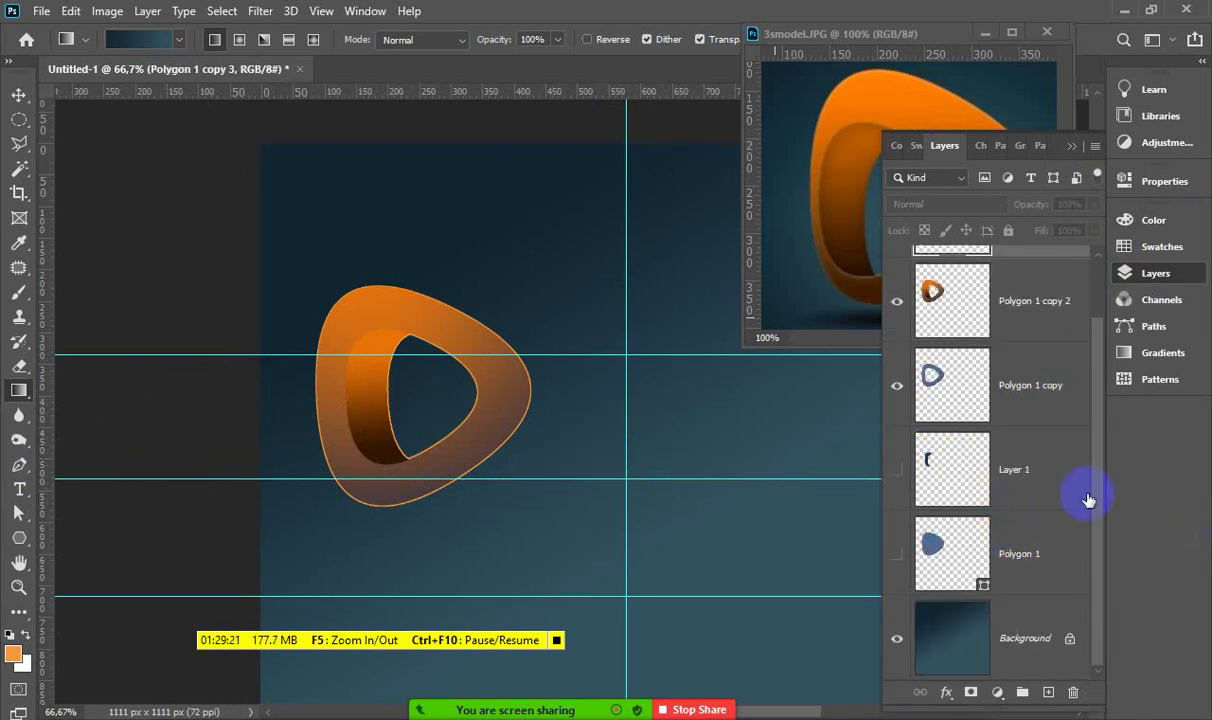
left_click(1047, 541)
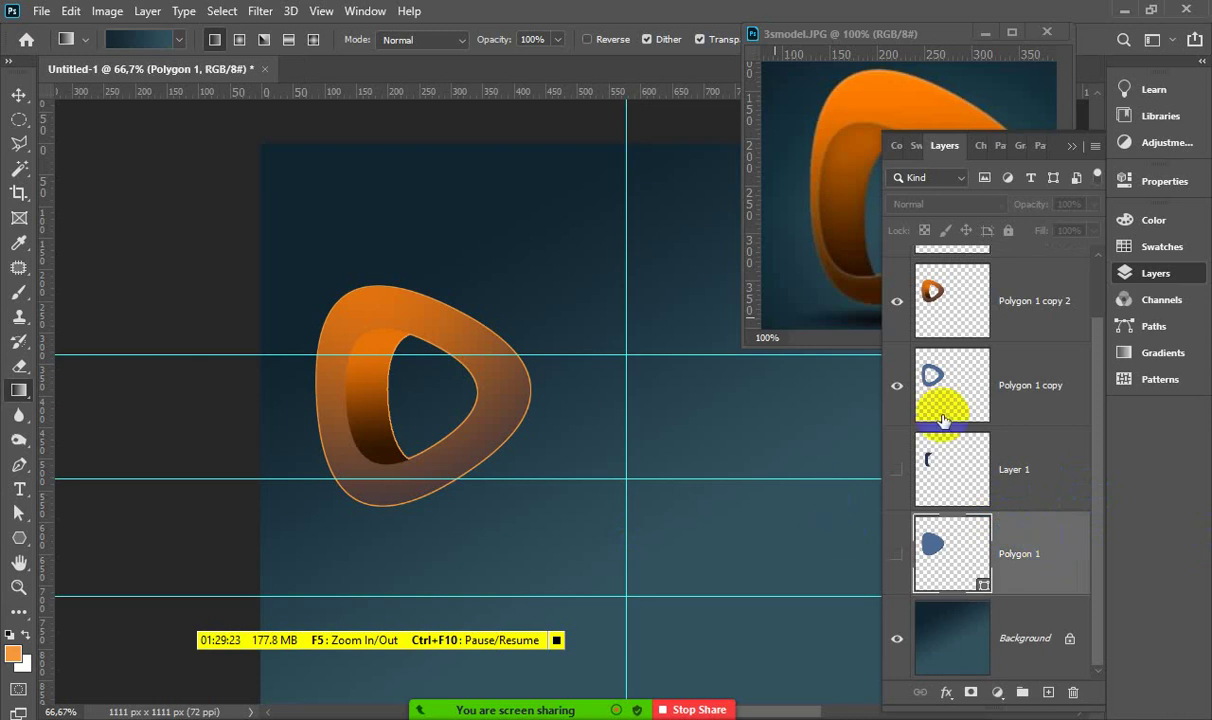
scroll(1009, 411, "up", 1)
left_click(1032, 311, "shift")
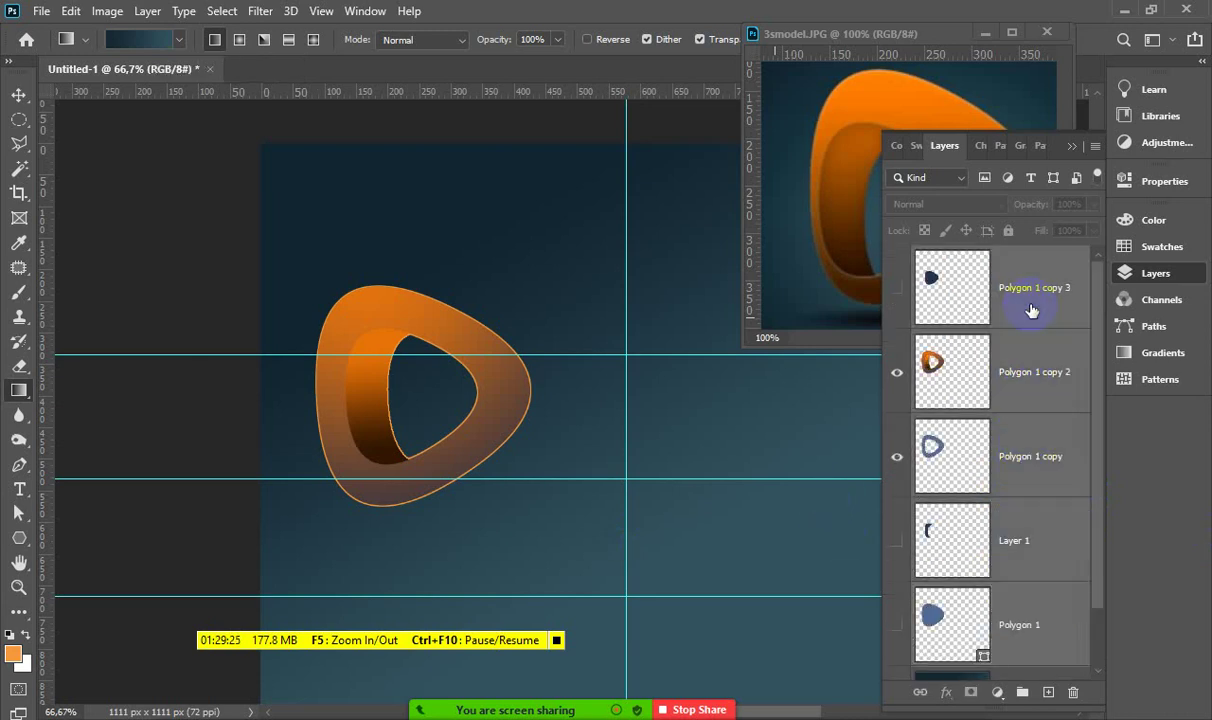
Move the selected ring layers to the centre of the teal background
left_click(20, 97)
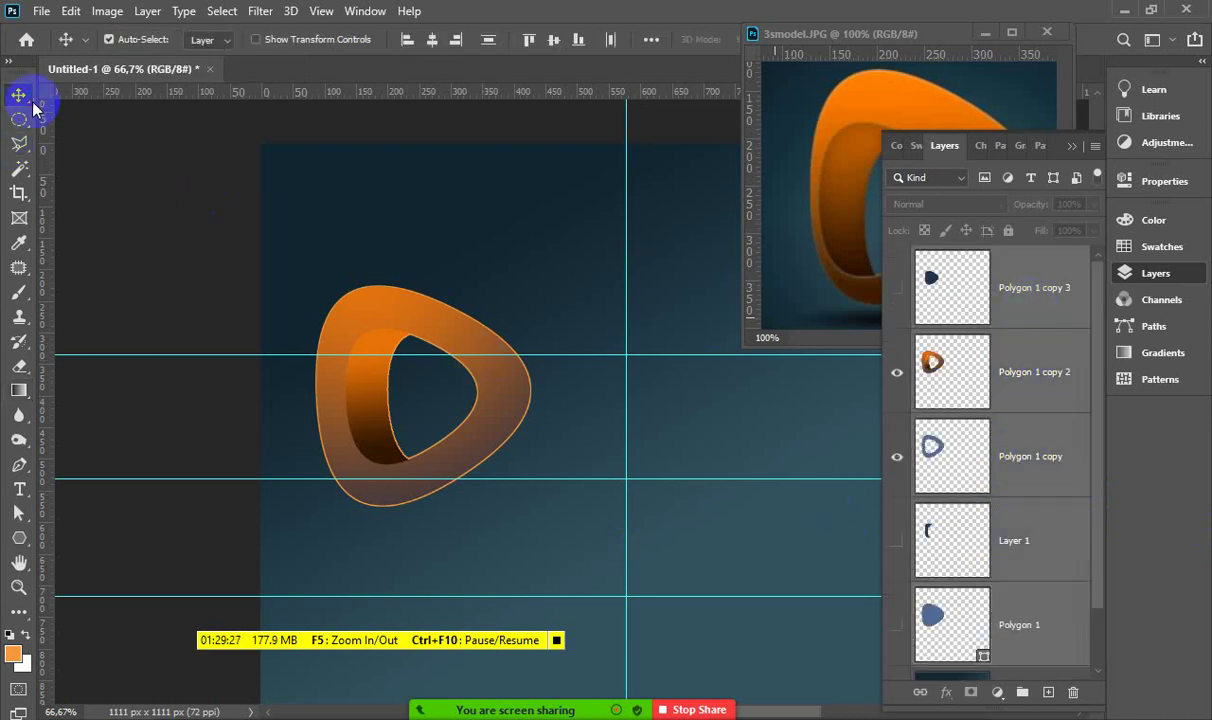
mouse_move(368, 306)
left_mouse_down()
mouse_move(624, 427)
mouse_move(649, 424)
mouse_move(260, 425)
mouse_move(495, 419)
mouse_move(465, 425)
mouse_move(452, 336)
mouse_move(443, 425)
left_mouse_up()
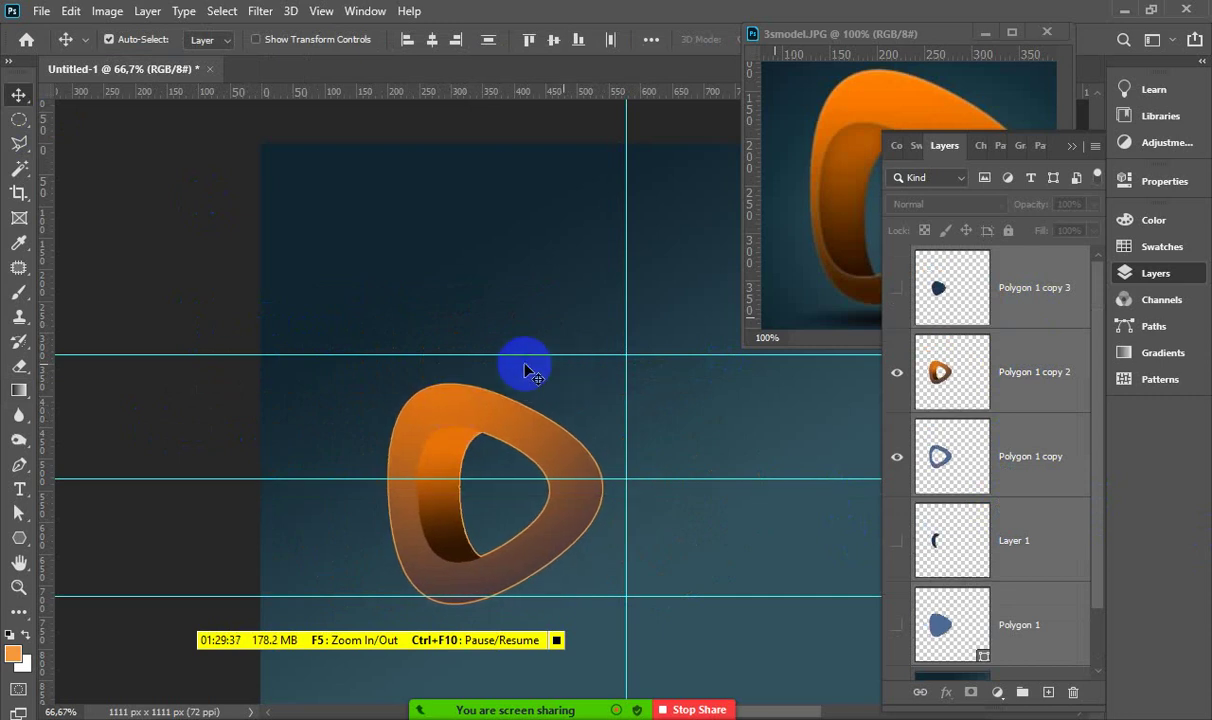
mouse_move(527, 441)
left_mouse_down()
mouse_move(695, 438)
mouse_move(691, 450)
left_mouse_up()
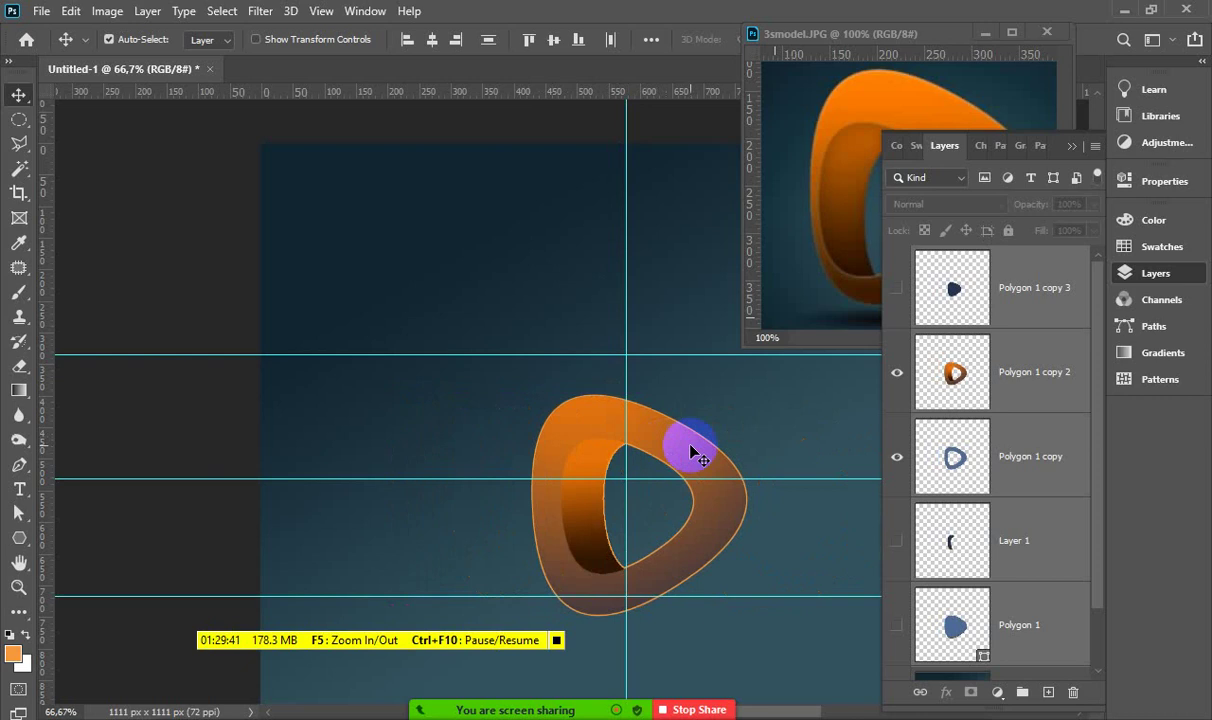
left_click(830, 237)
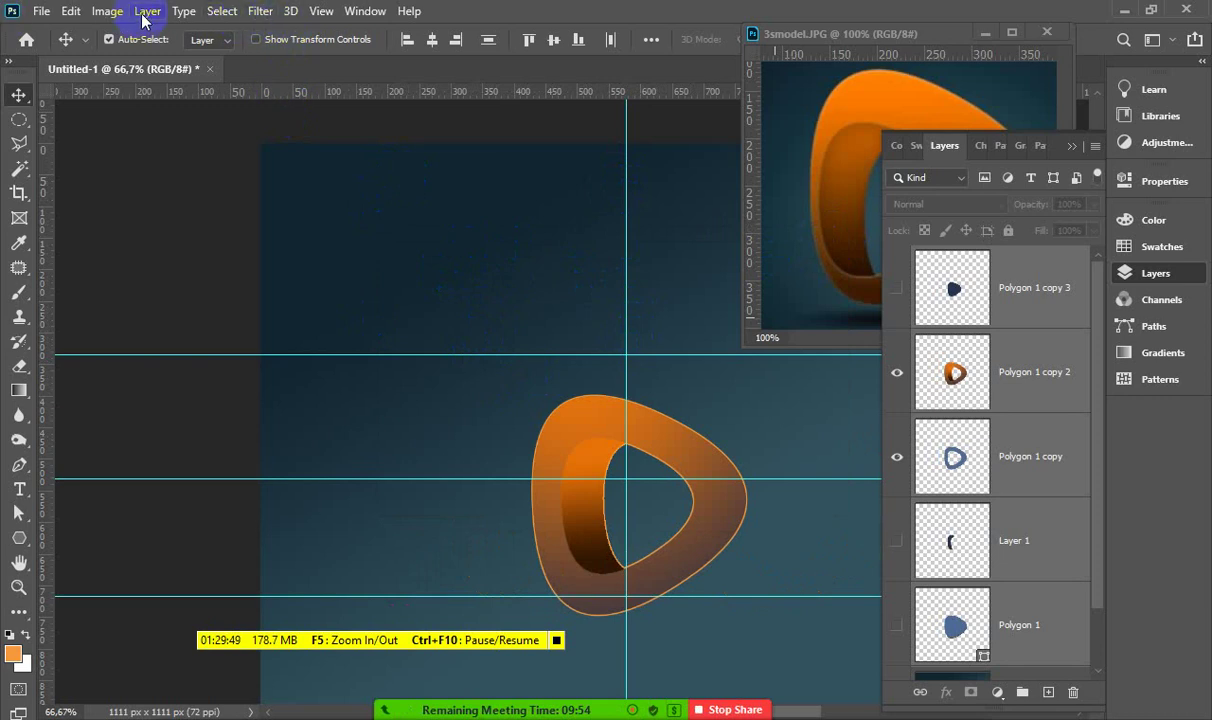
Remove all cyan guides from the canvas with View > Clear Guides
left_click(107, 11)
mouse_move(270, 12)
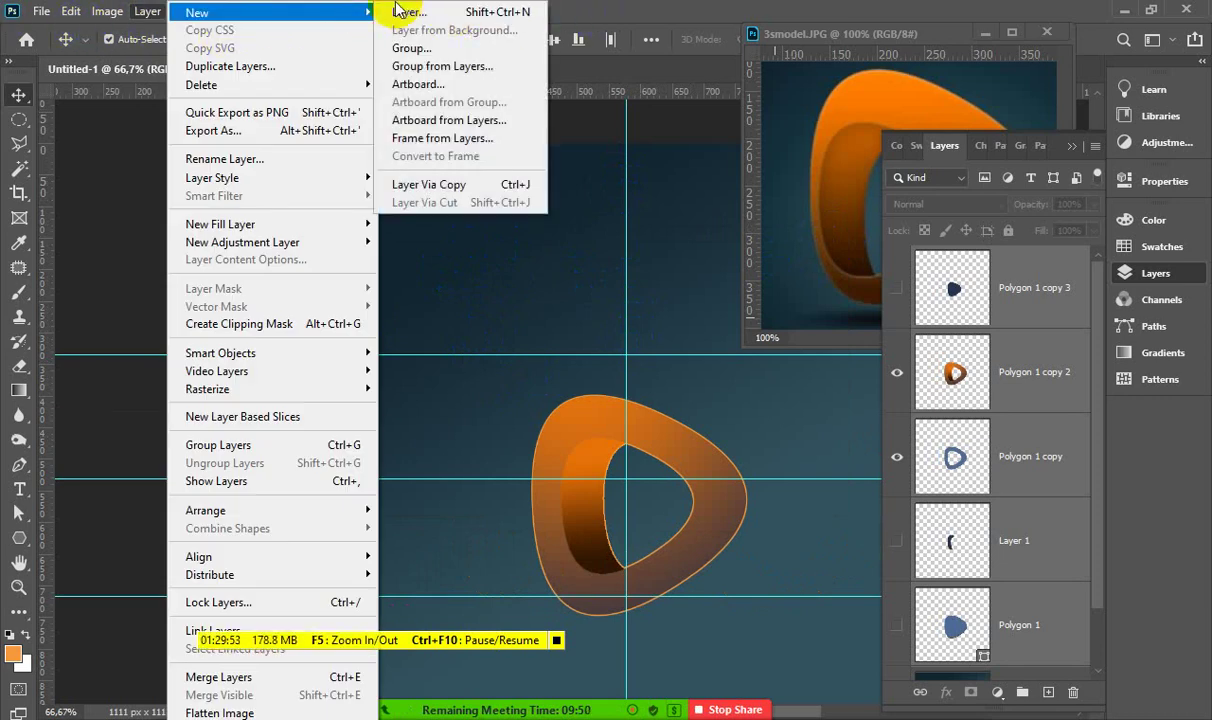
left_click(615, 17)
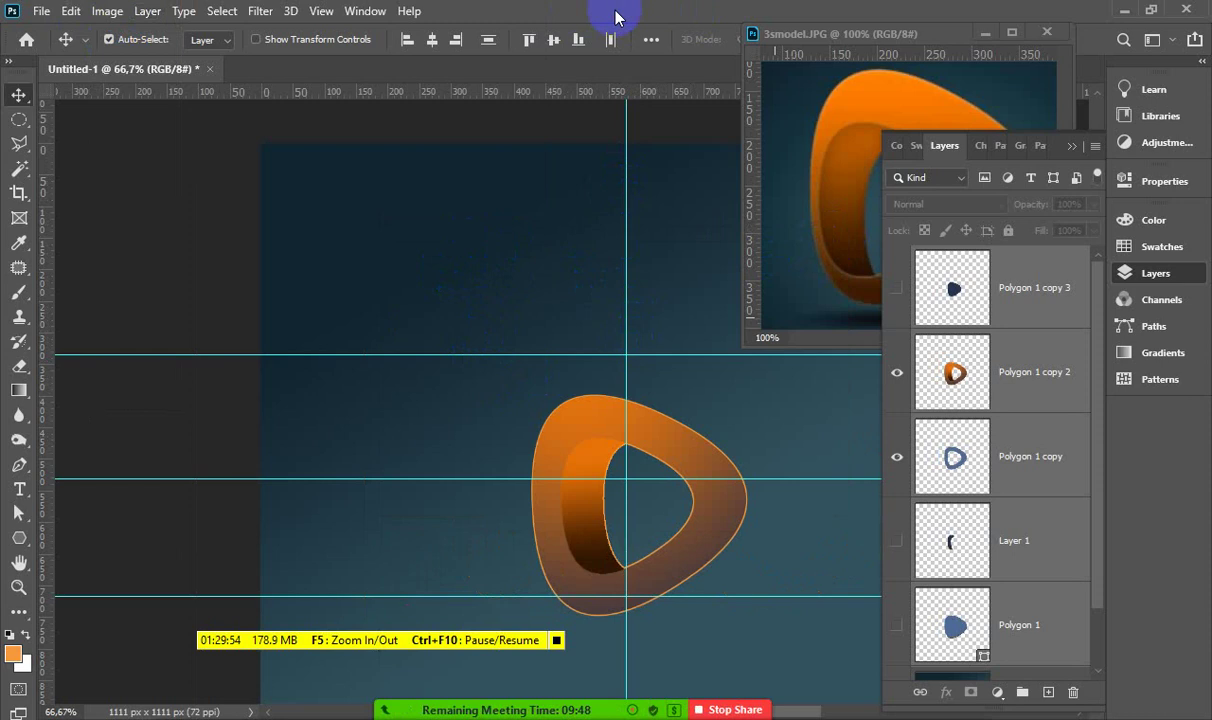
left_click(333, 13)
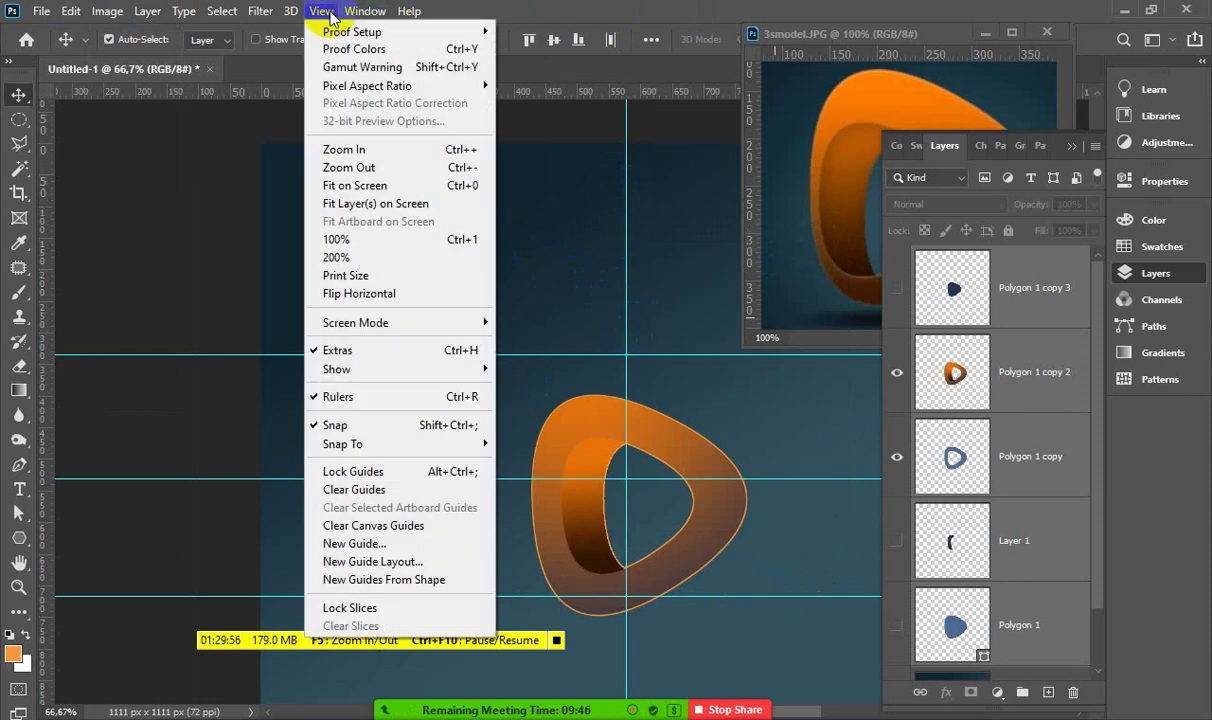
left_click(405, 490)
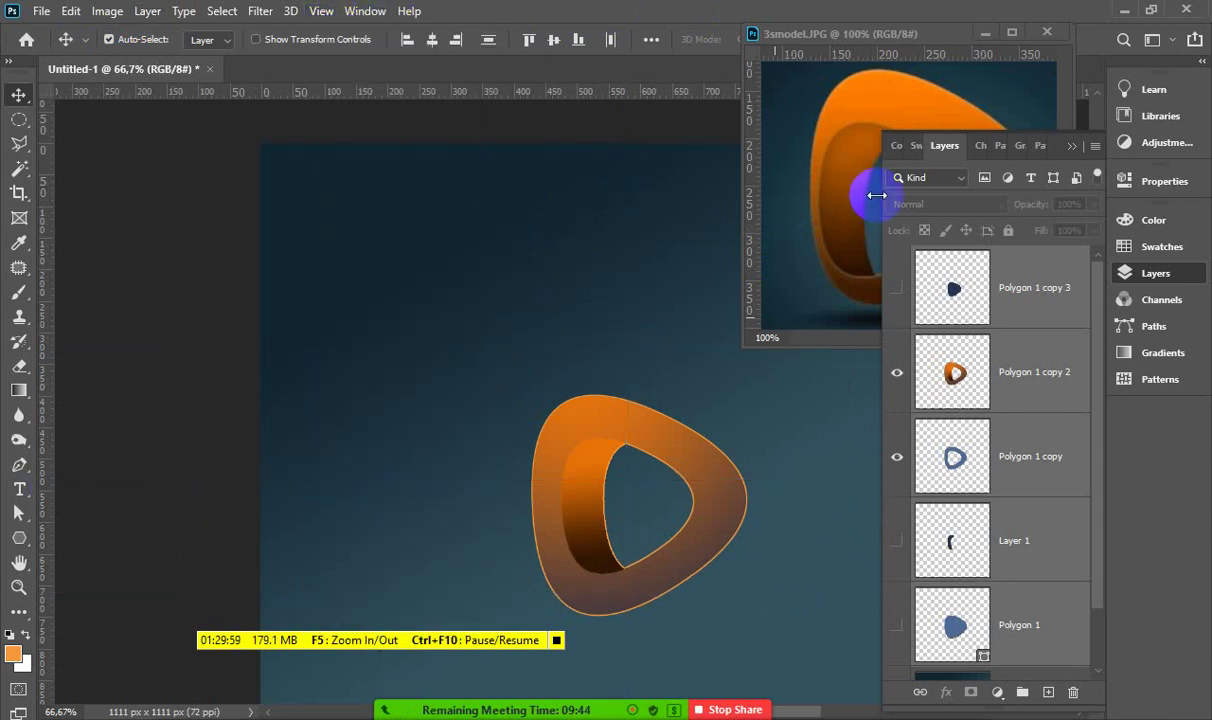
scroll(463, 366, "down", 1)
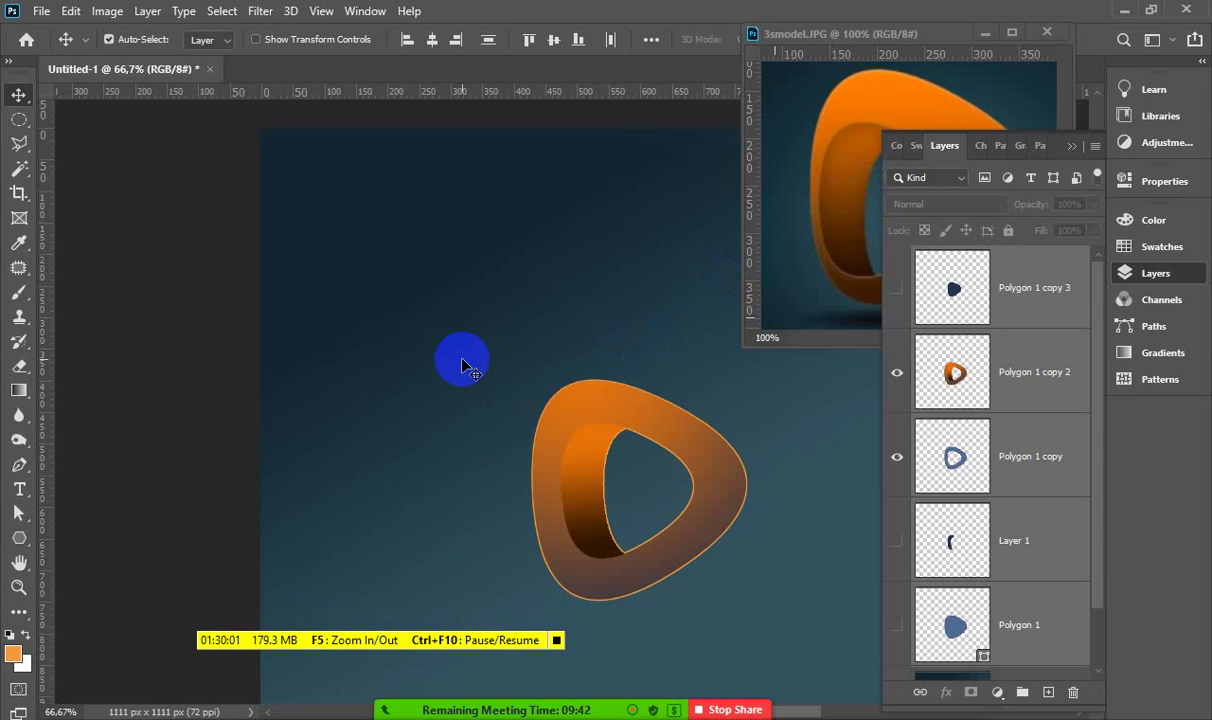
scroll(463, 363, "down", 1)
scroll(441, 363, "down", 1)
scroll(436, 360, "down", 1)
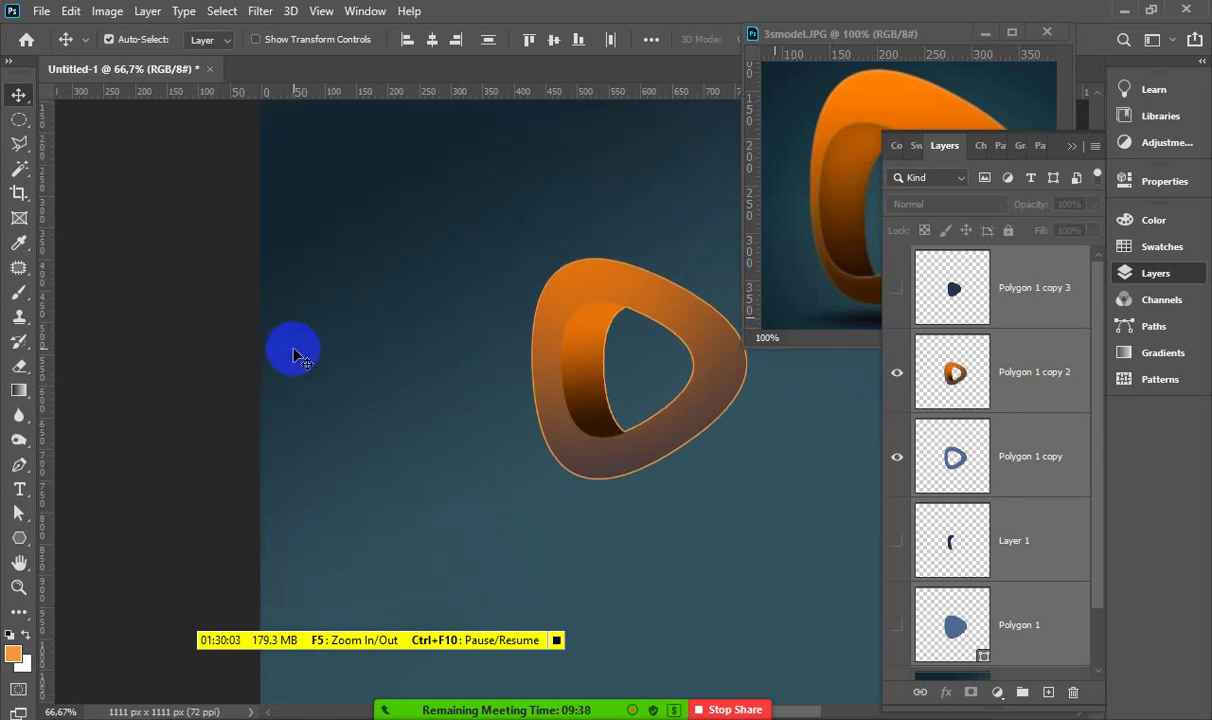